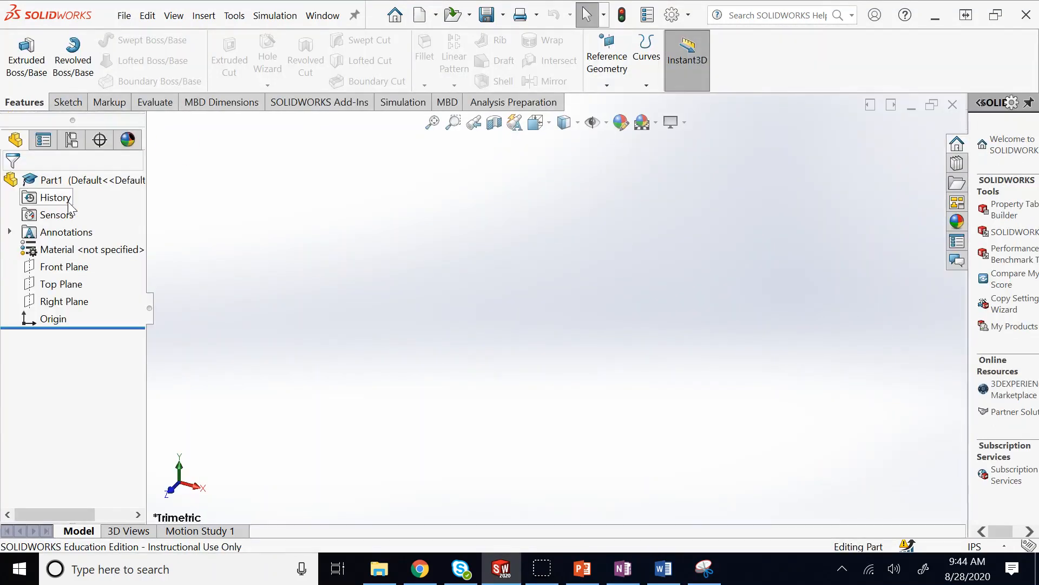
- Sketch a center rectangle on the Front Plane, centred on the origin, and exit the sketch
left_click(64, 268)
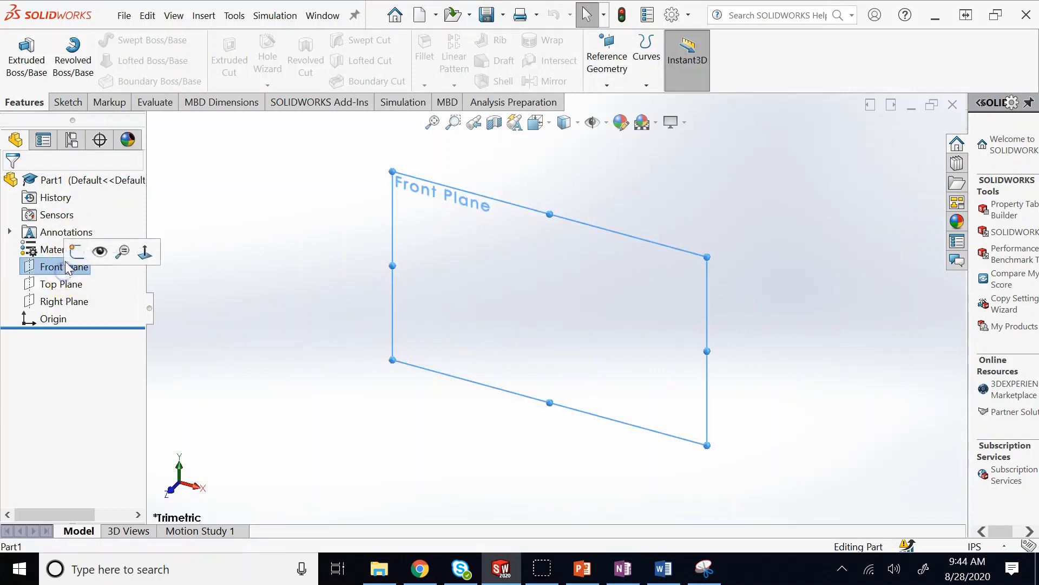
left_click(76, 249)
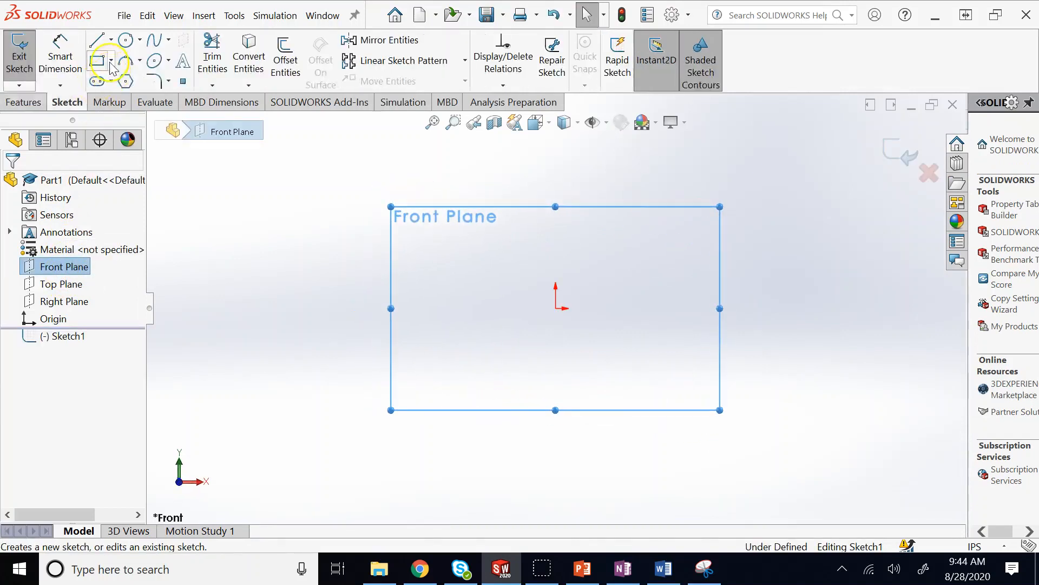
left_click(111, 60)
left_click(147, 99)
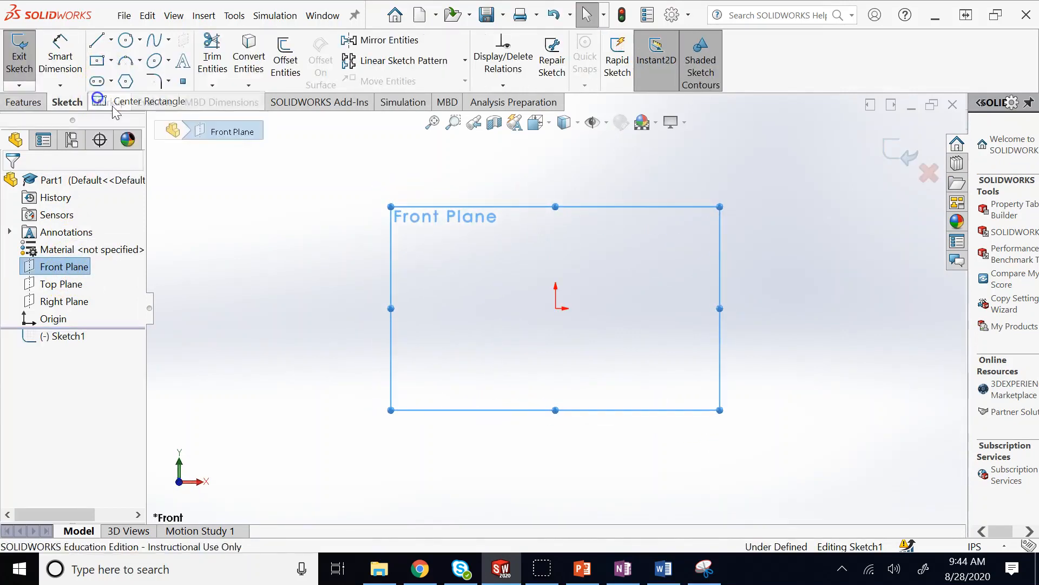
left_click(555, 308)
left_click(416, 177)
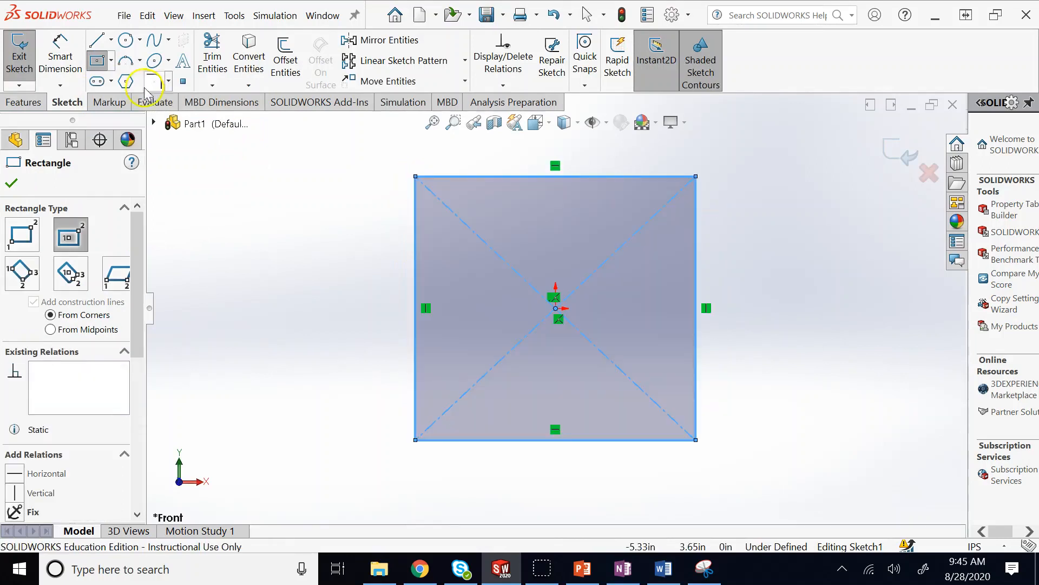
left_click(894, 153)
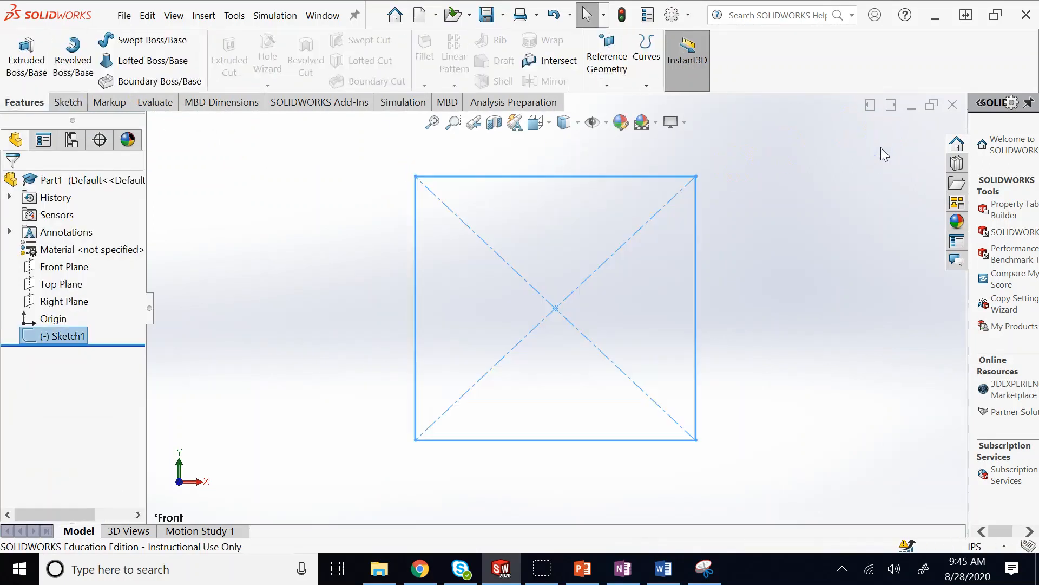
- Create a reference plane offset 4 in from the Front Plane
key("ctrl+7")
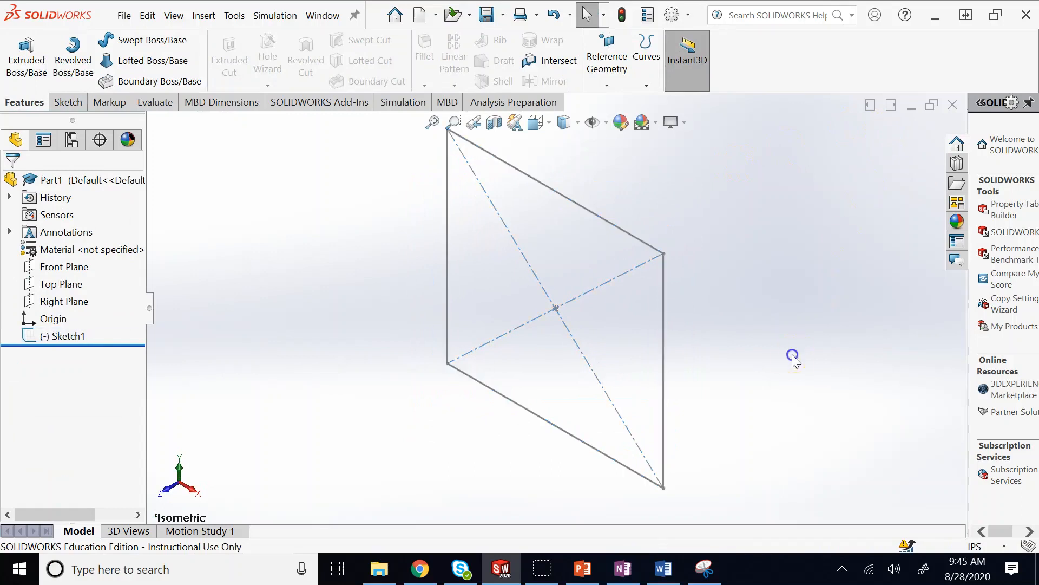
left_click(766, 331)
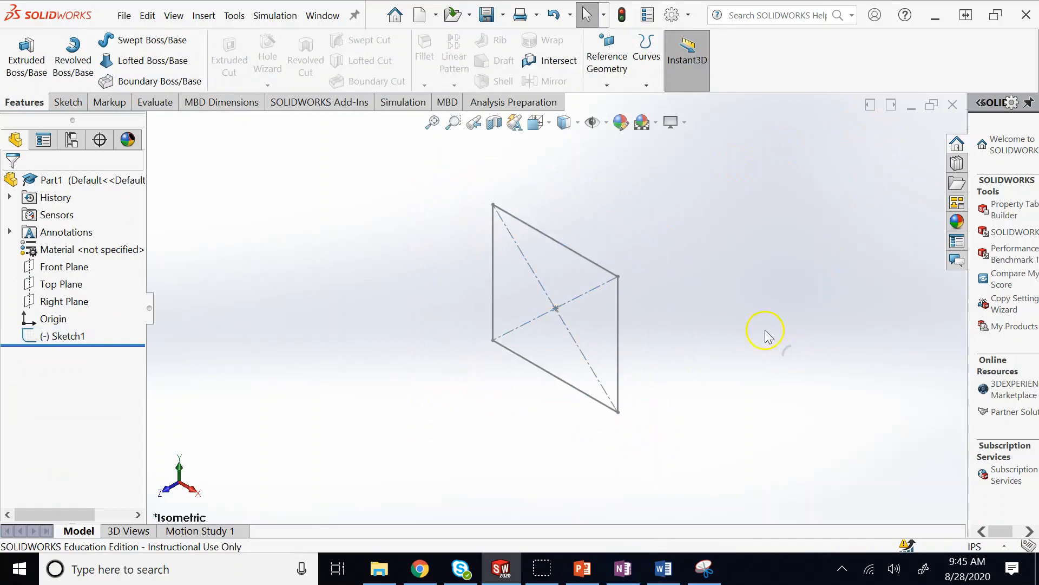
left_click(607, 85)
left_click(610, 100)
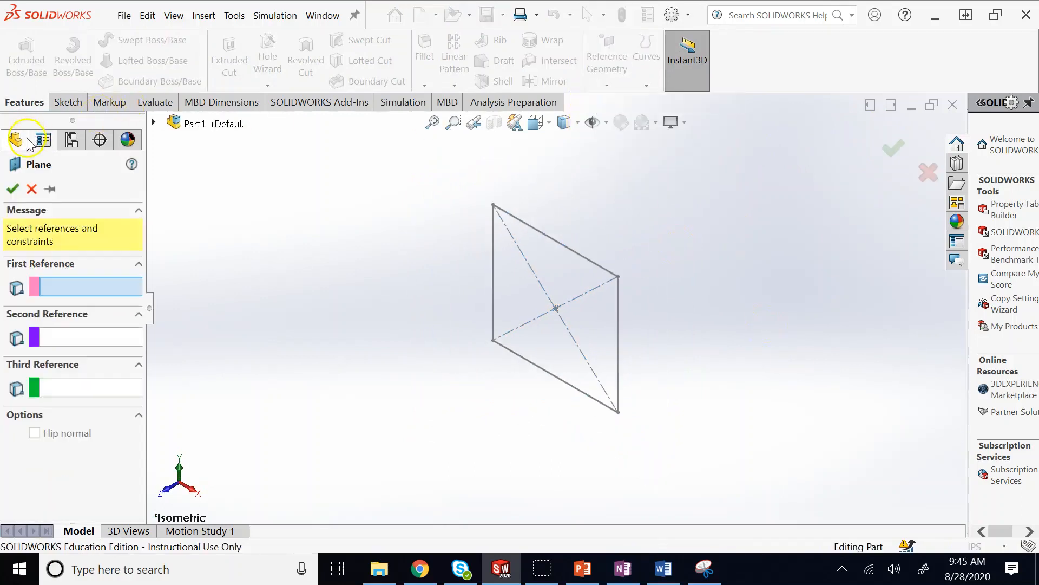
left_click(216, 209)
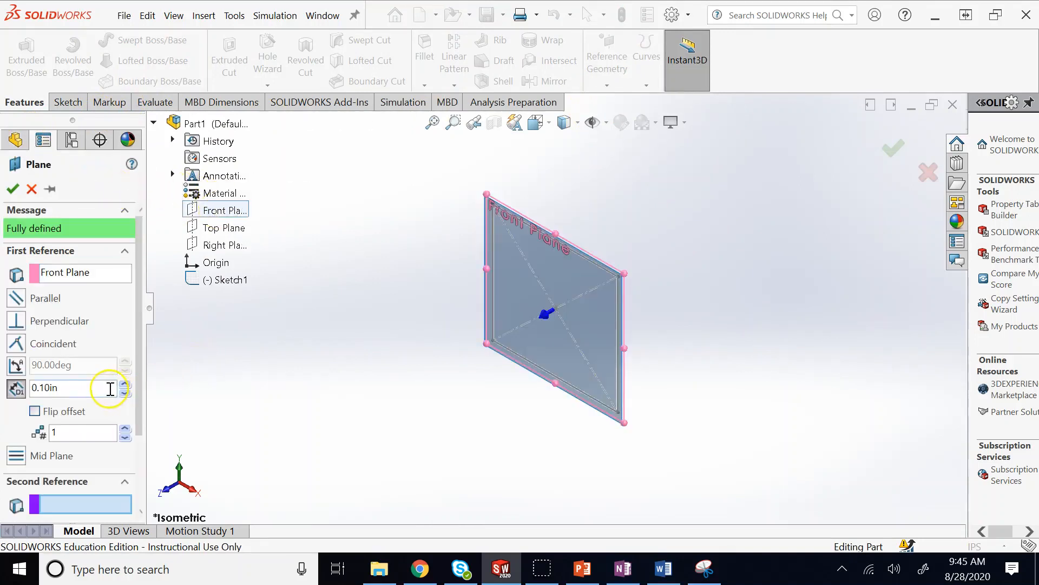
double_click(110, 389)
type("4")
key("Return")
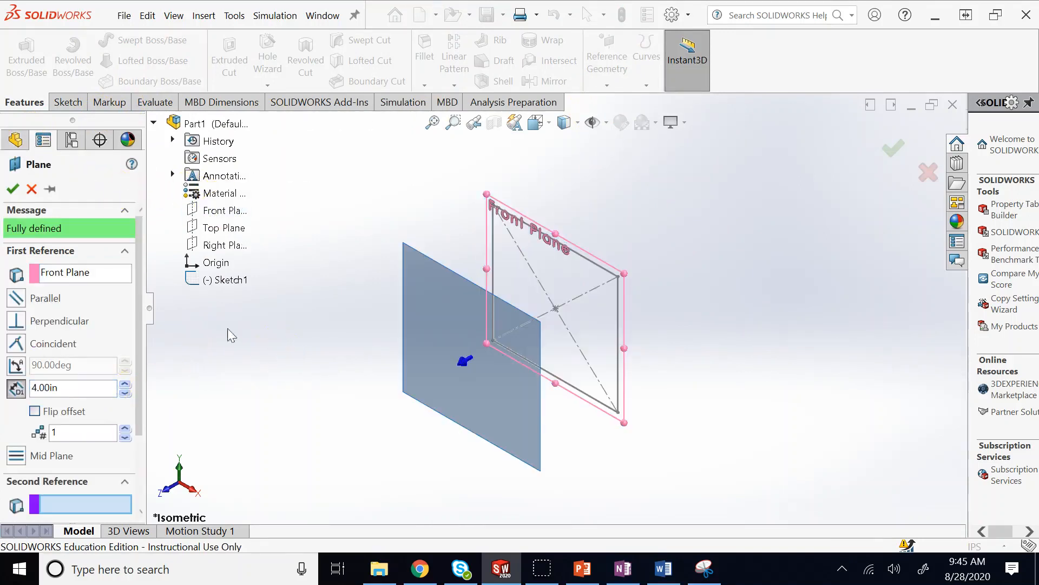
left_click(13, 189)
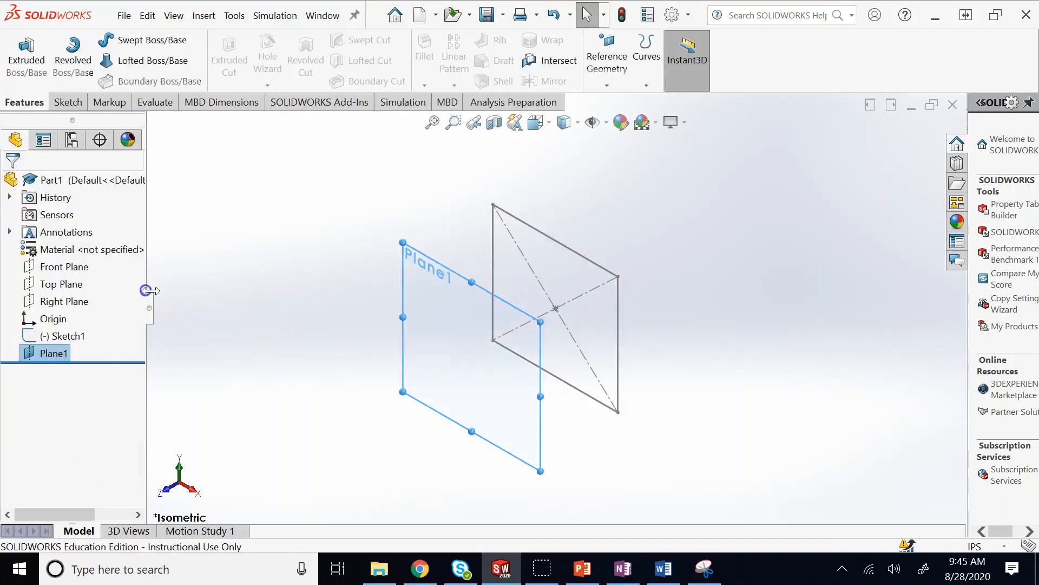
- Sketch a circle of about 2.37 in radius centred on the origin on the new offset plane, and exit the sketch
left_click(457, 389)
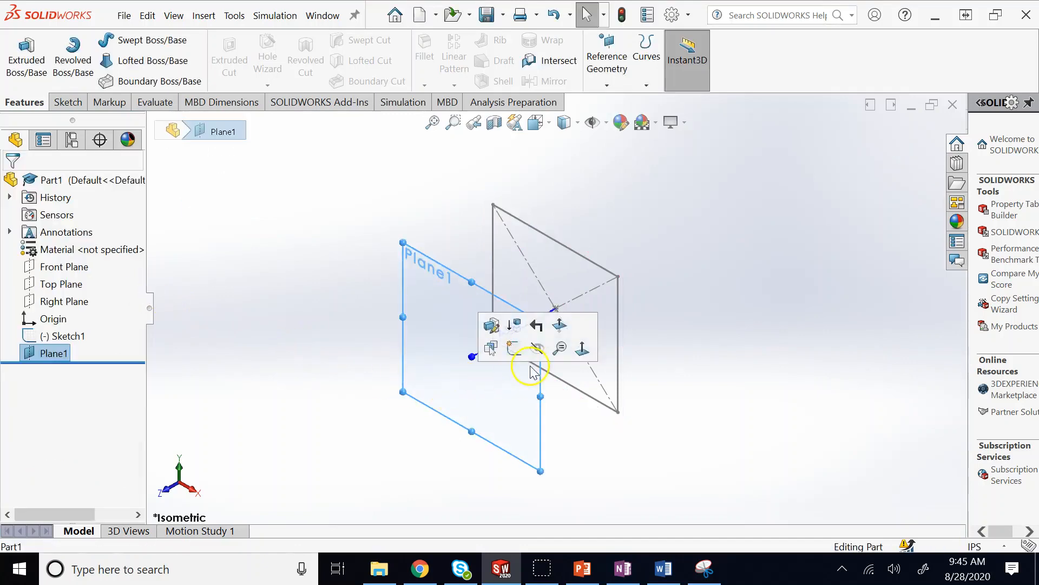
left_click(514, 349)
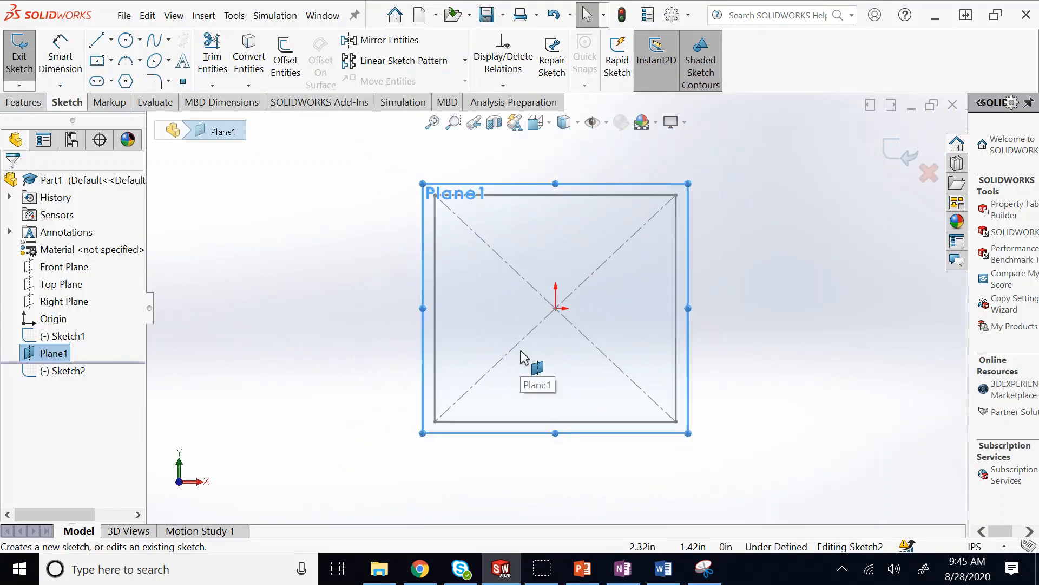
left_click(126, 40)
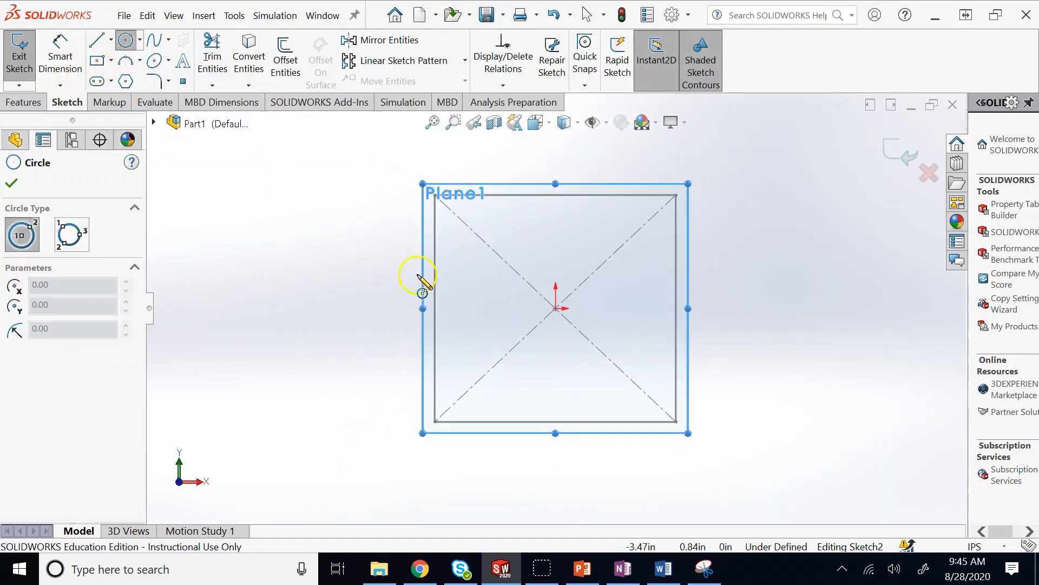
left_click_drag(555, 308, 553, 214)
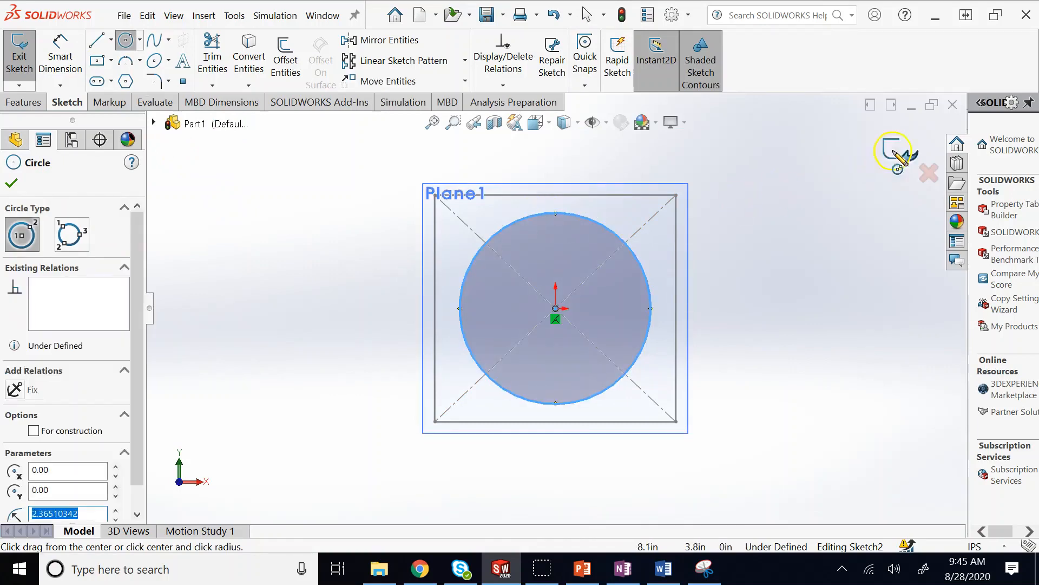
left_click(898, 152)
- Hide the offset reference plane so only the rectangle and circle sketches are displayed
scroll(849, 201, "up", 2)
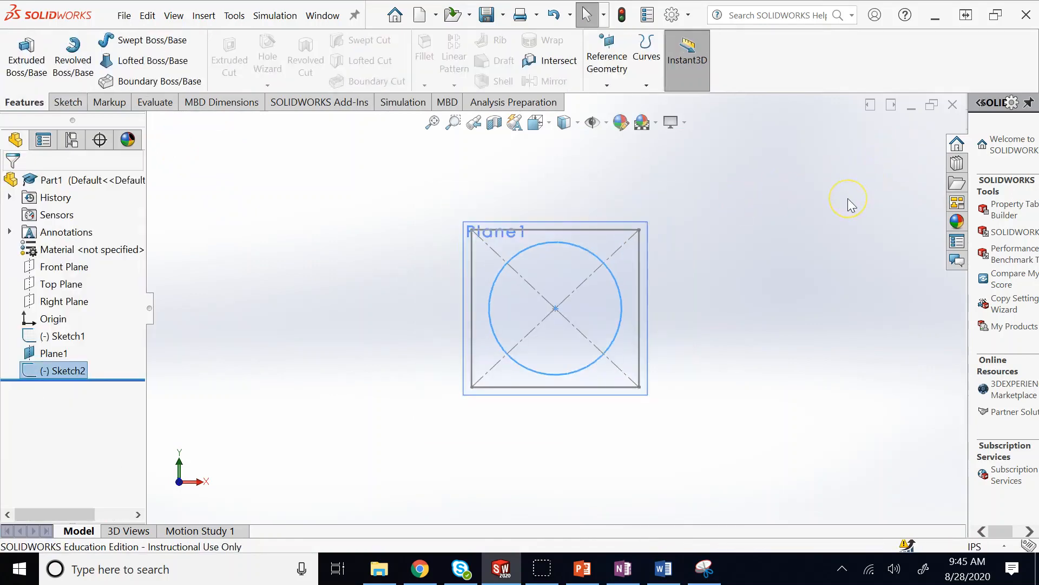
key("ctrl+7")
left_click(853, 271)
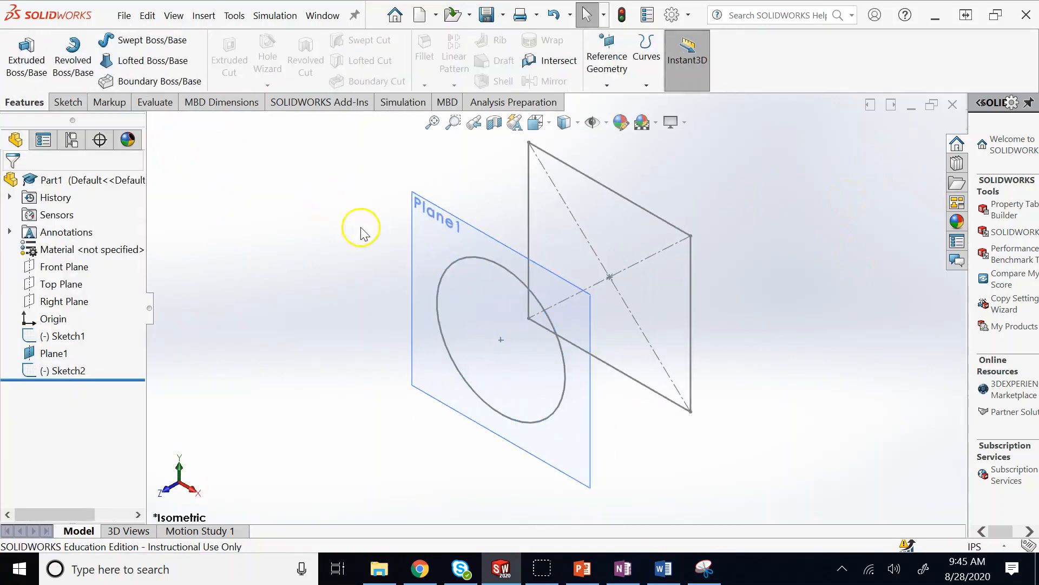
right_click(430, 244)
left_click(486, 216)
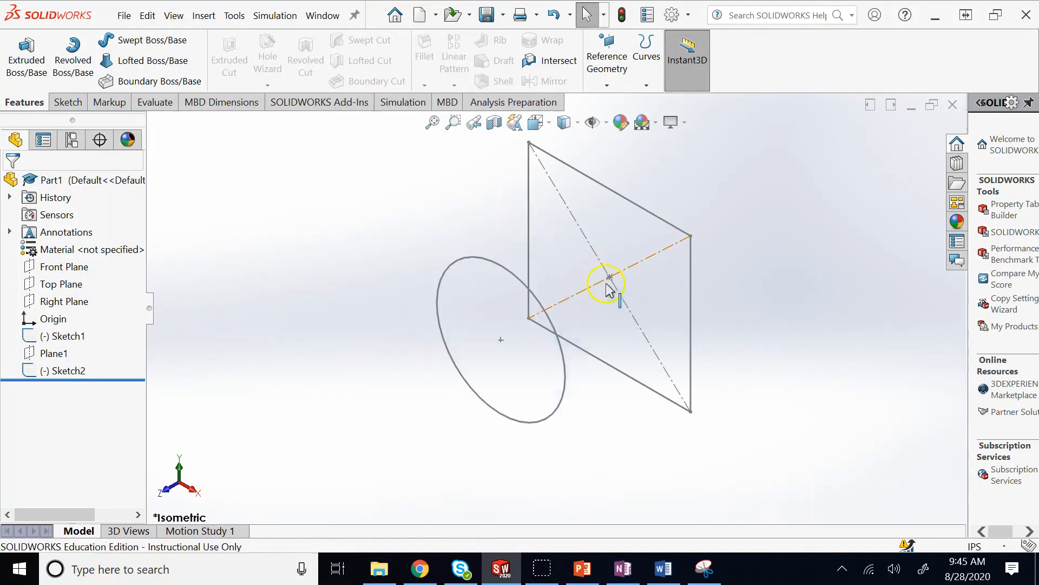
- Create a Lofted Boss/Base using the rectangle sketch as the first profile and the circle sketch as the second
scroll(868, 277, "up", 3)
scroll(745, 277, "down", 1)
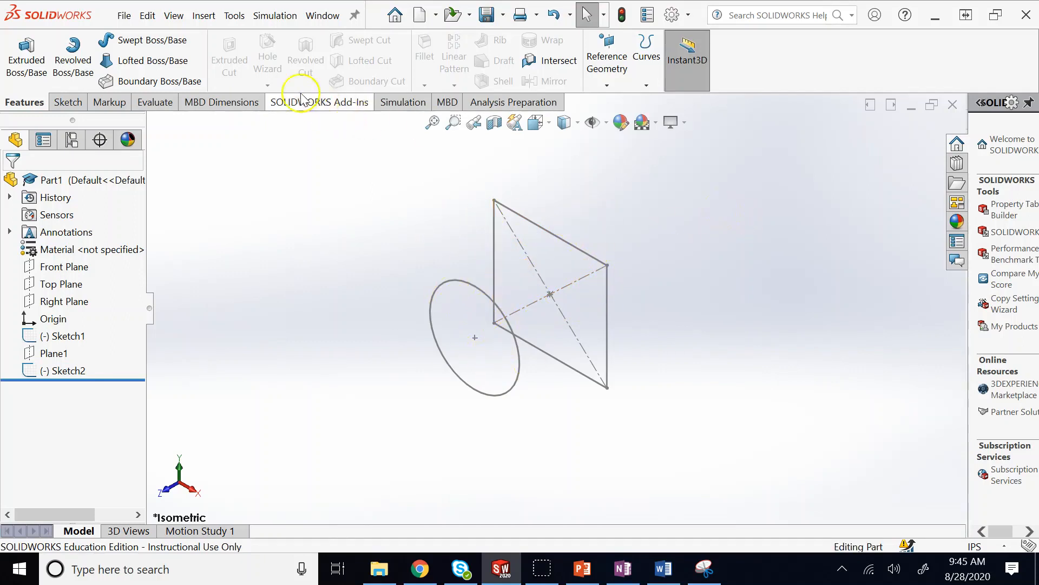
left_click(140, 66)
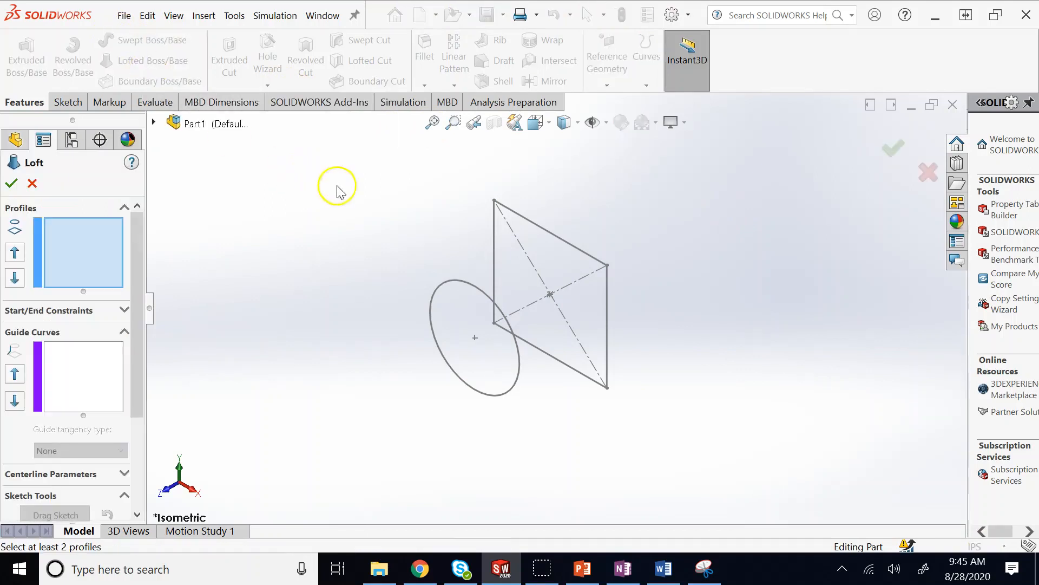
left_click(548, 237)
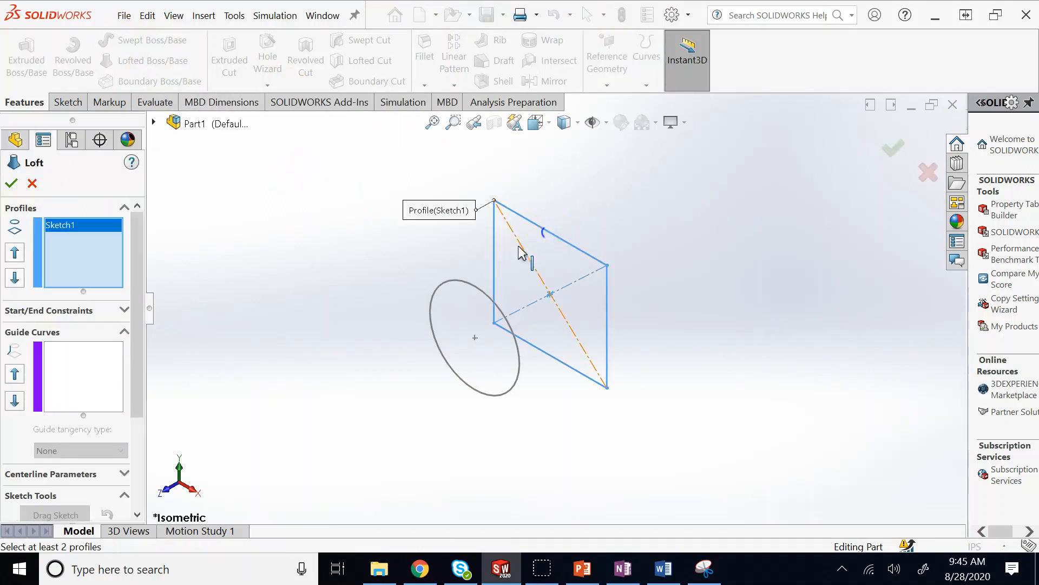
left_click(489, 301)
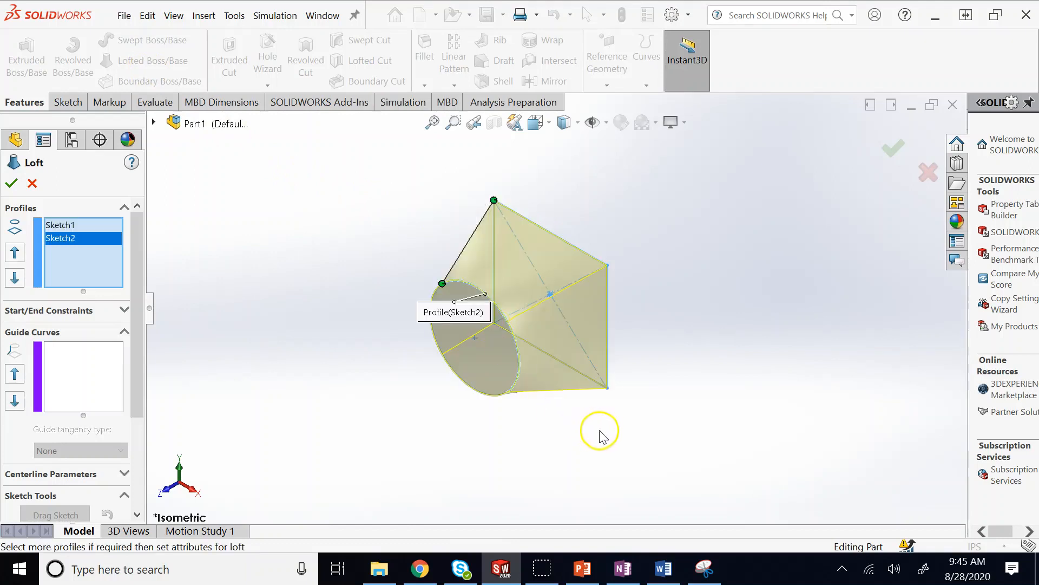
scroll(477, 330, "down", 2)
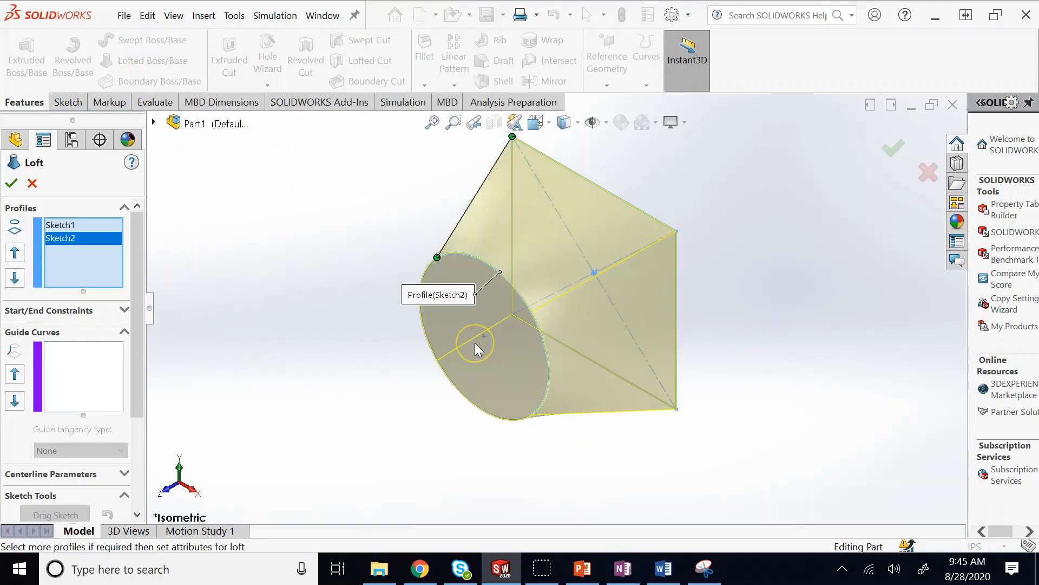
scroll(492, 336, "up", 2)
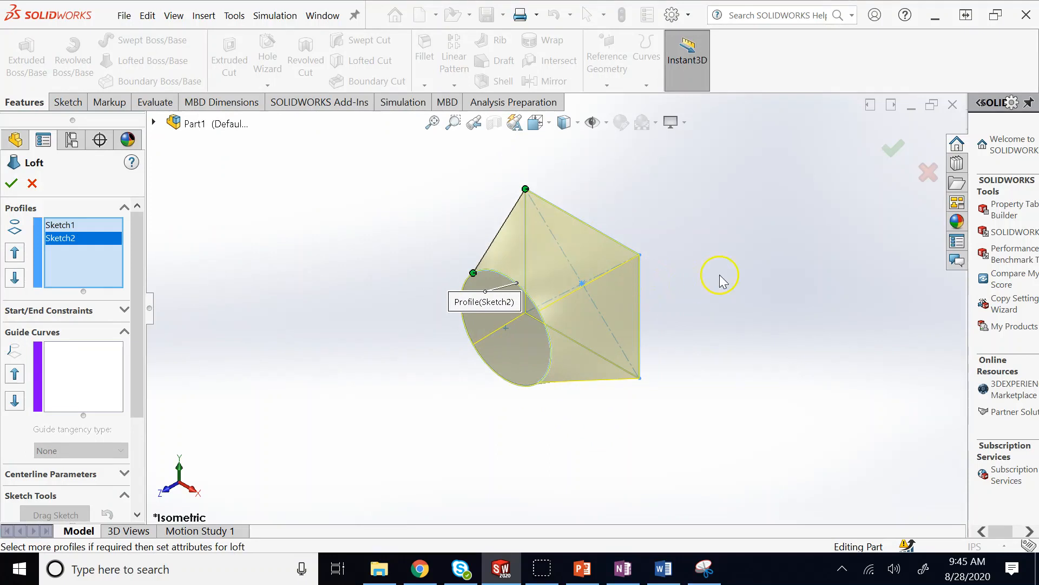
middle_click_drag(720, 278, 747, 246)
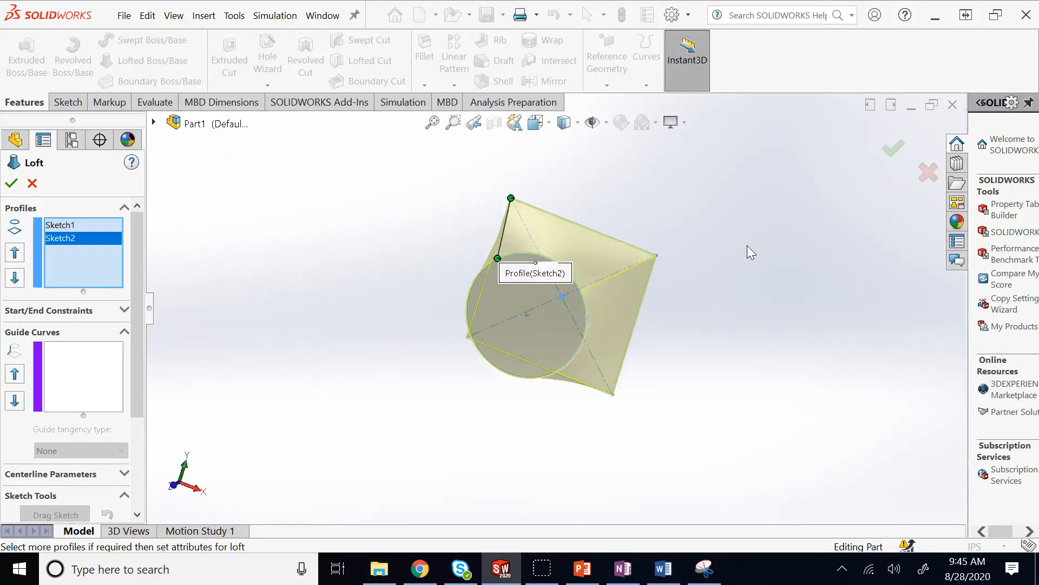
key("Up")
key("Up")
key("Up")
key("Up")
key("Up")
key("Up")
key("Up")
key("Up")
key("Up")
key("Up")
key("Up")
key("Up")
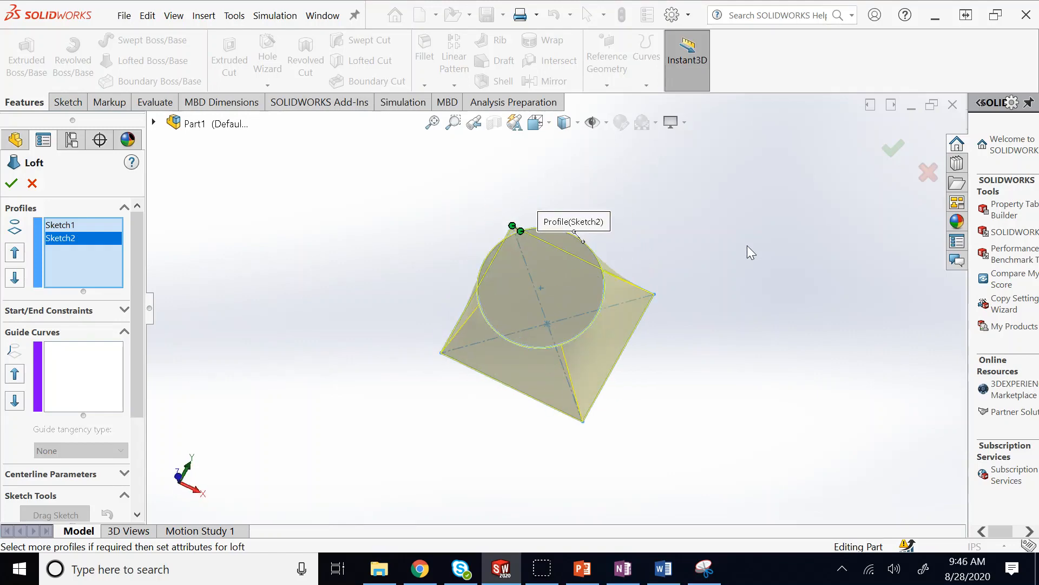
left_click(12, 184)
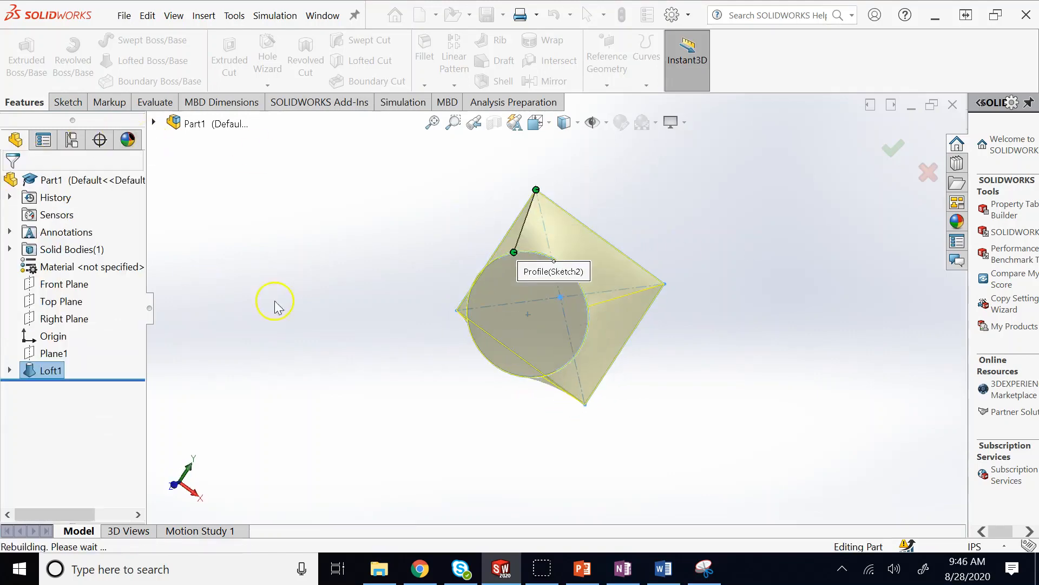
- Examine the lofted solid from several angles, checking the transition between its rectangular base and circular end
key("Up")
key("Up")
key("Up")
key("Up")
key("Up")
key("Up")
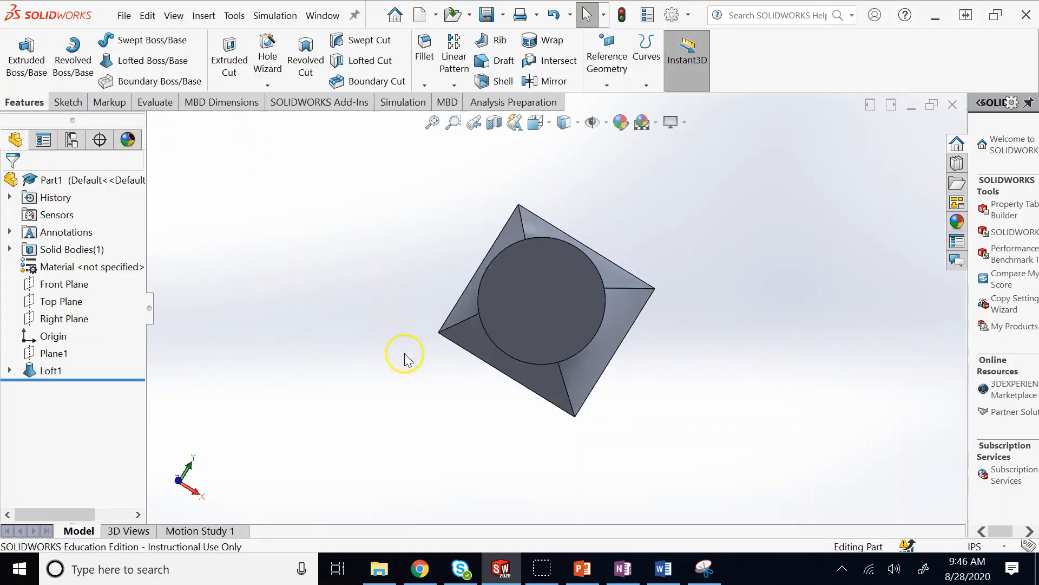
key("Up")
key("Up")
key("Up")
key("Up")
scroll(602, 356, "up", 1)
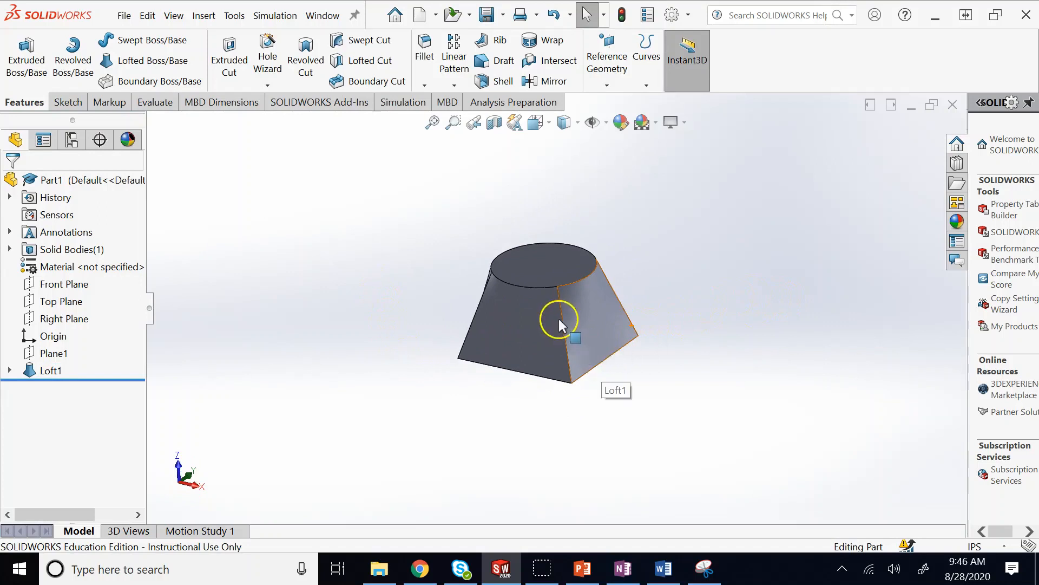
scroll(548, 300, "down", 3)
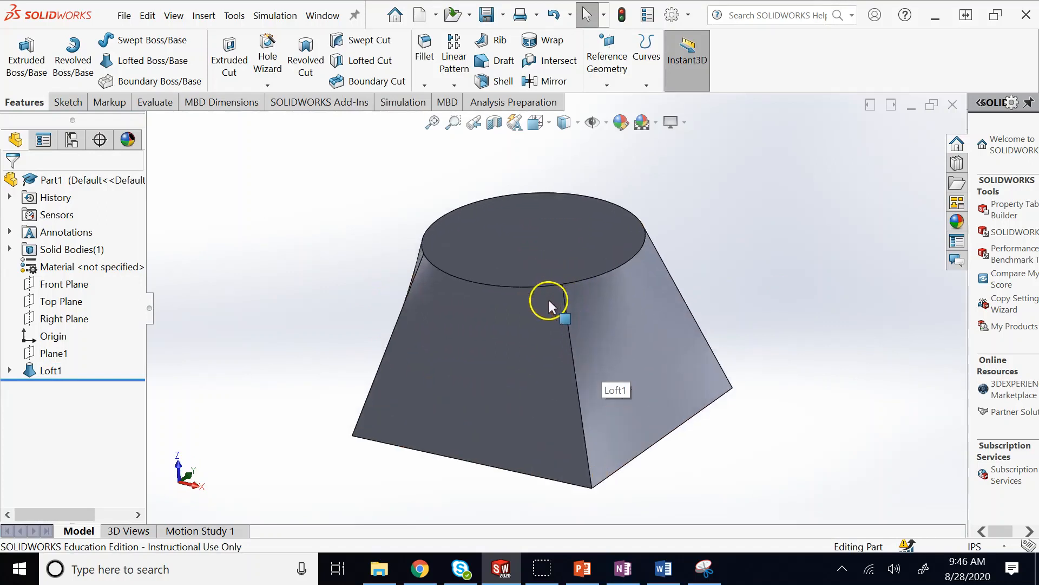
scroll(549, 301, "up", 3)
scroll(522, 240, "down", 2)
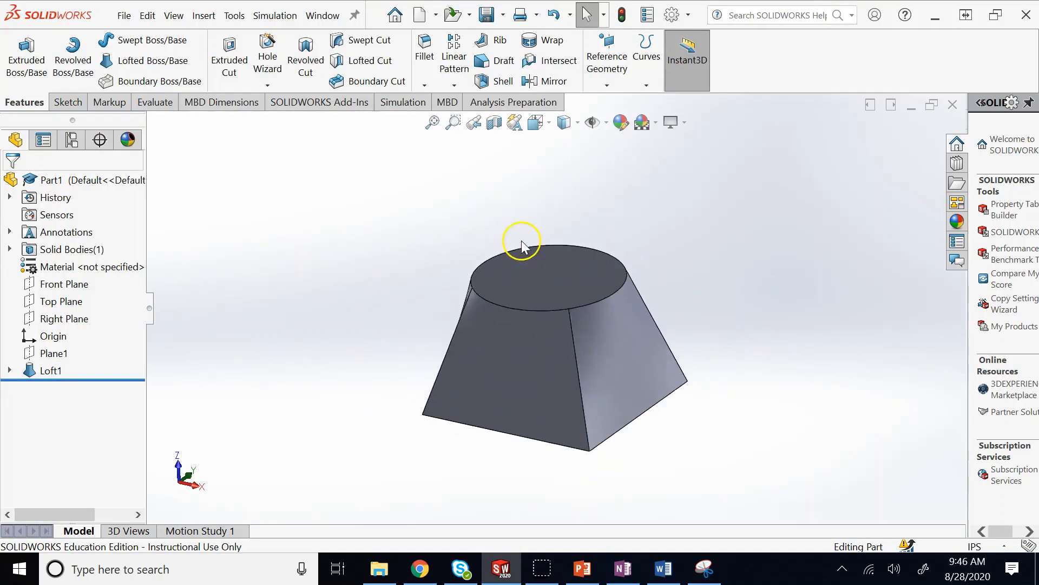
key("Down")
key("Down")
key("Down")
key("Down")
key("Down")
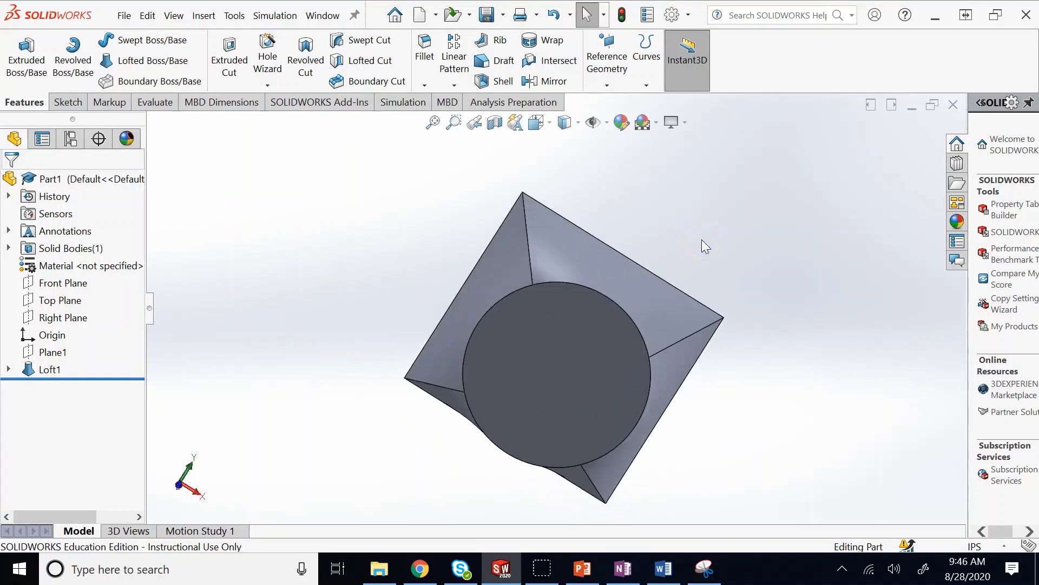
key("Left")
key("Left")
key("Left")
key("Left")
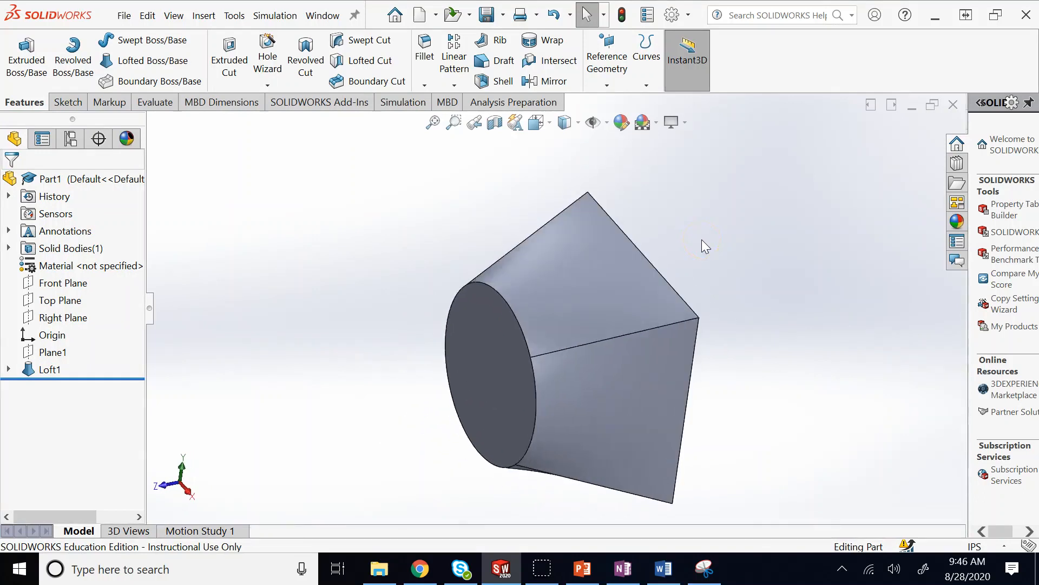
key("Up")
key("Right")
key("Right")
key("Right")
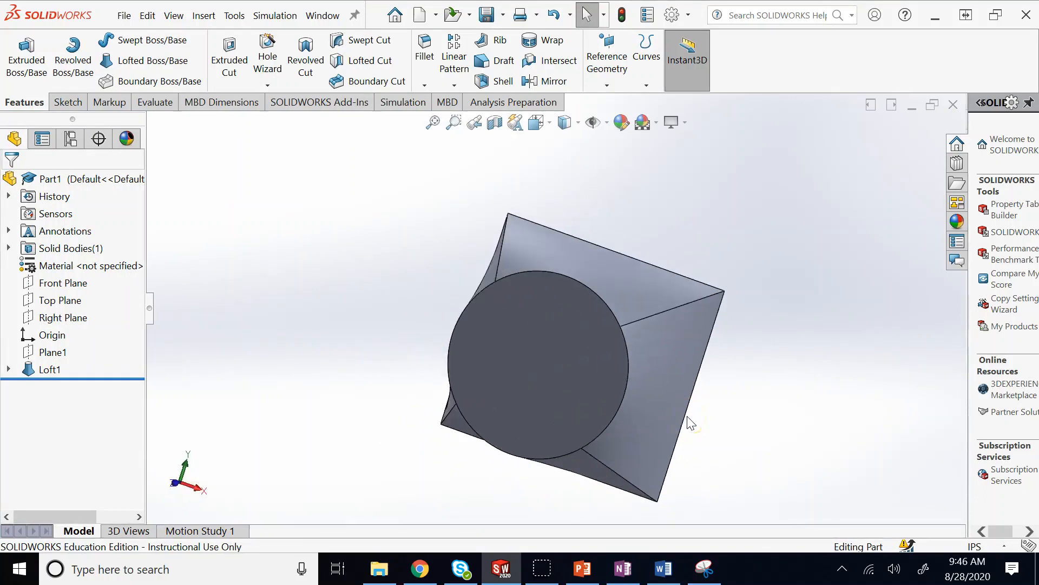
key("Up")
key("Up")
key("Up")
key("Right")
key("Down")
key("Down")
key("Down")
key("Down")
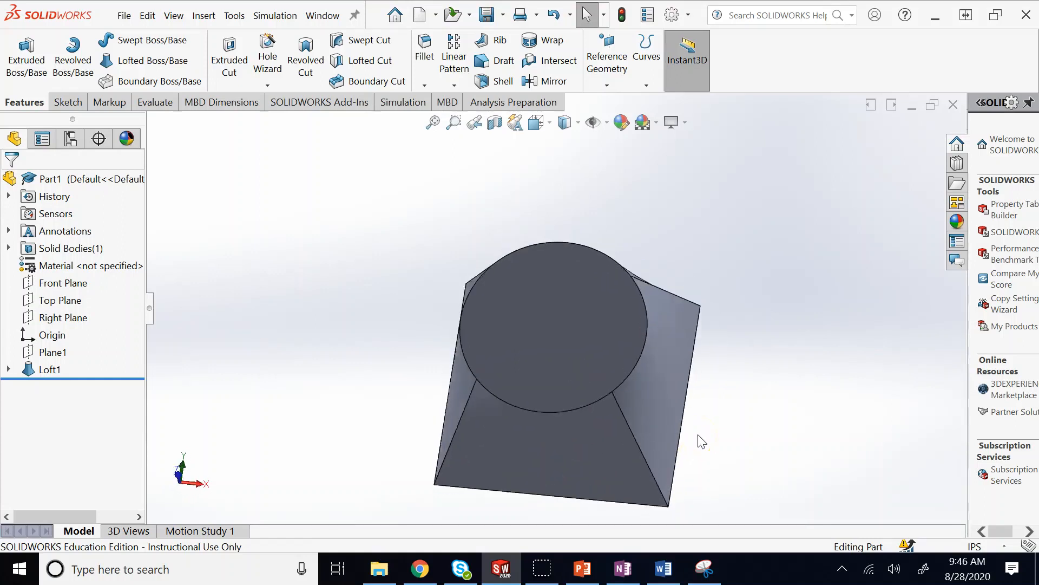
- Open the finished loft feature for editing
key("Left")
key("Left")
key("Left")
scroll(644, 432, "up", 2)
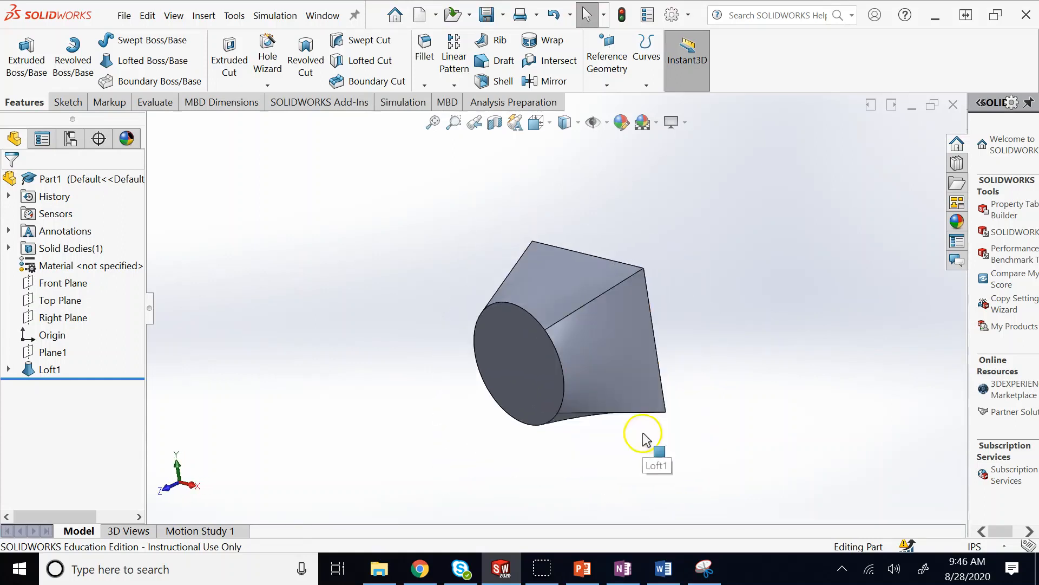
scroll(671, 234, "down", 2)
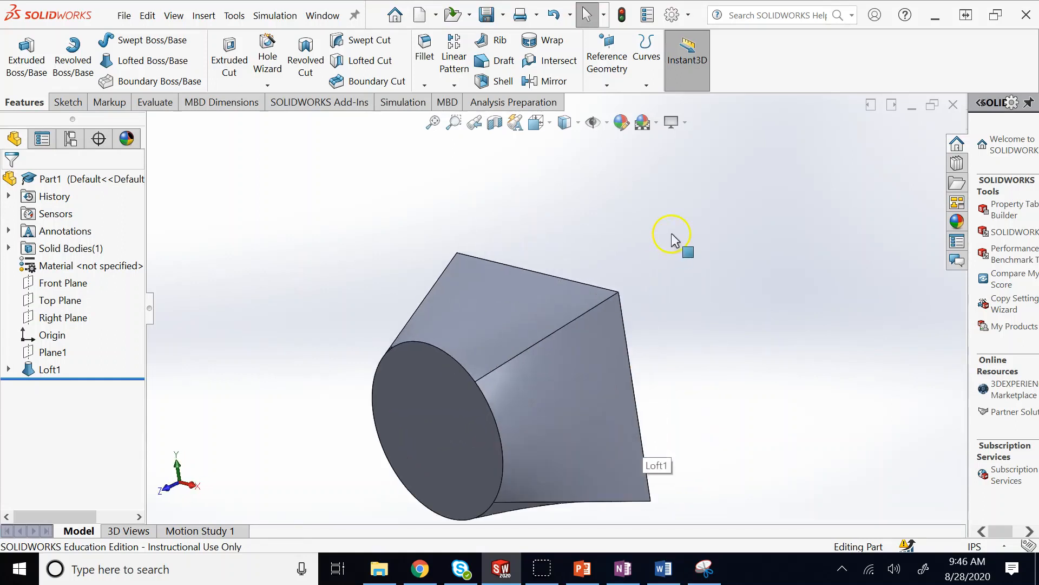
left_click(48, 369)
left_click(74, 325)
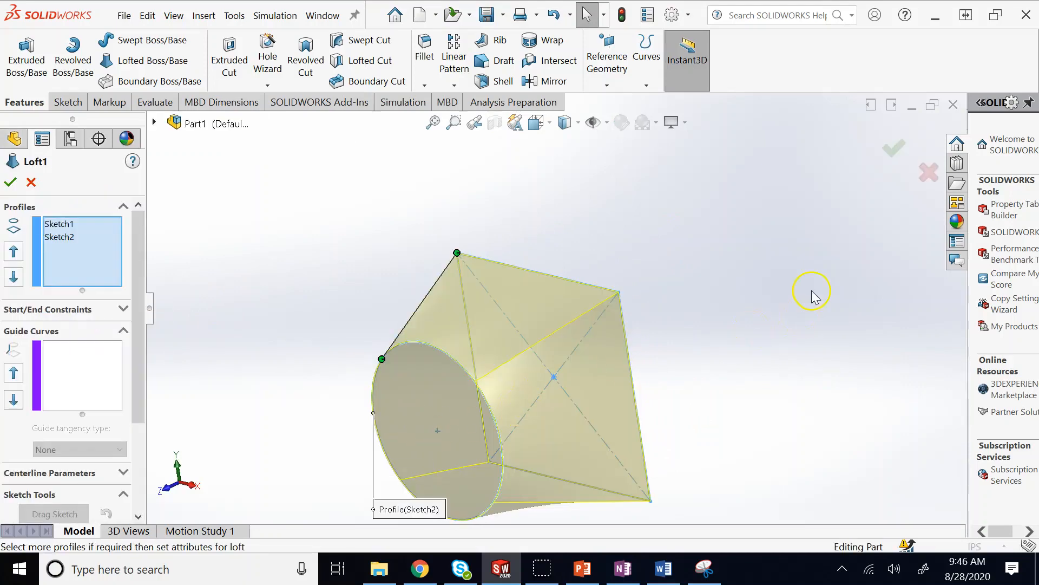
- Examine the loft preview from several angles, focusing on the connector joining the rectangle's corner to the circle
key("Right")
key("Right")
key("Right")
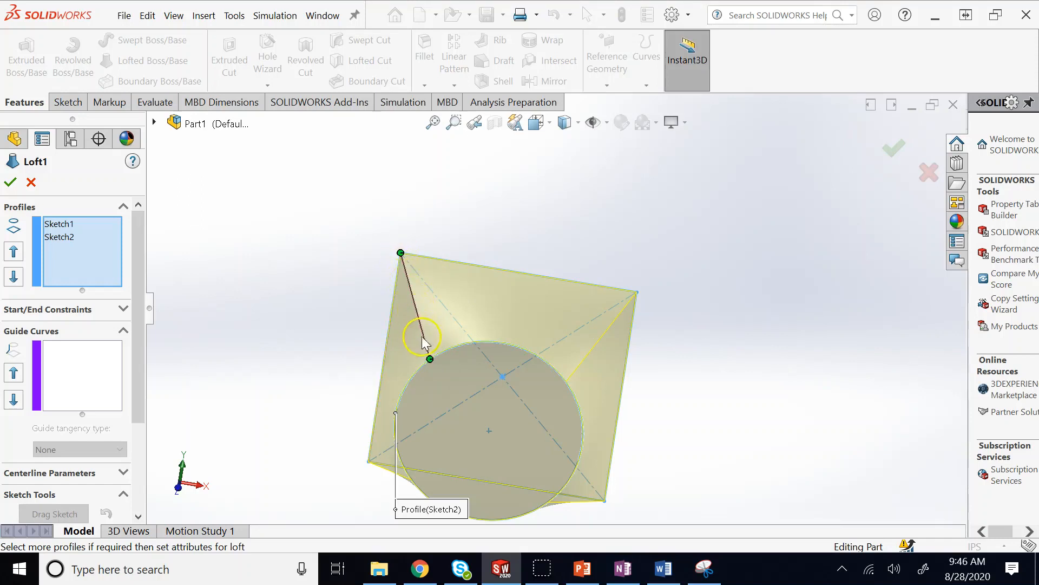
left_click_drag(425, 359, 457, 359)
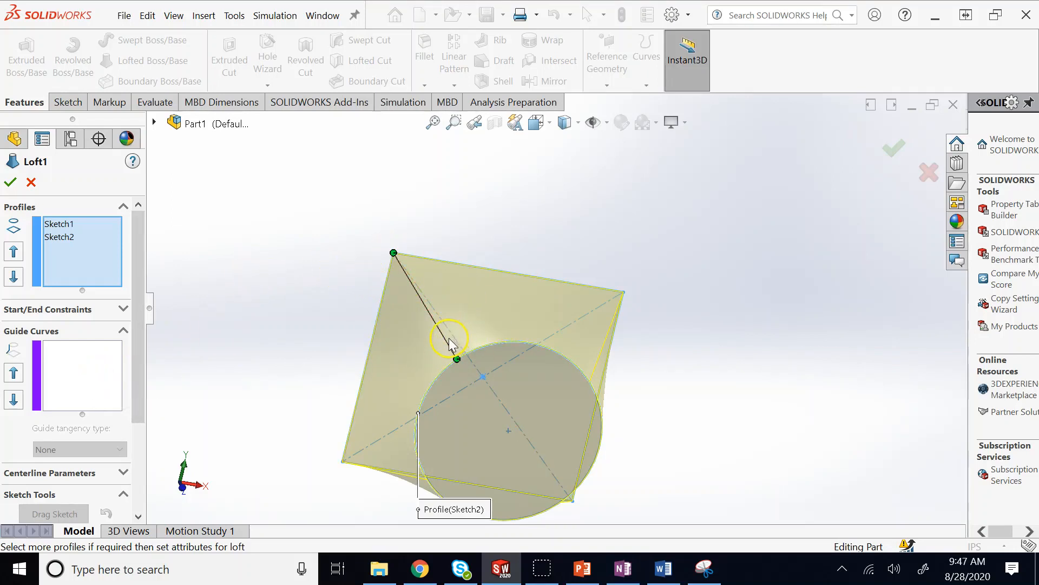
left_click(88, 379)
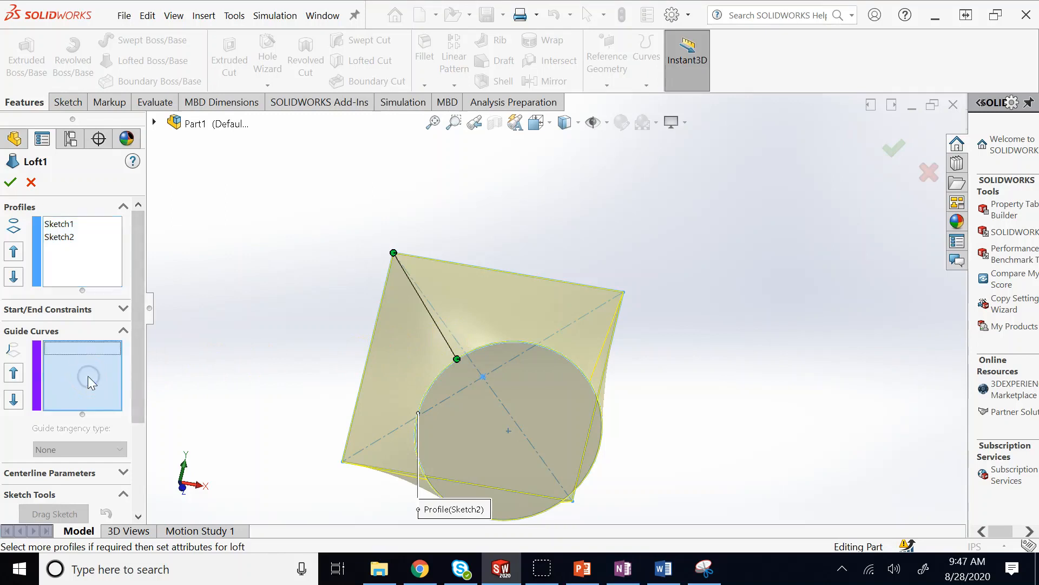
left_click(456, 327)
key("Up")
key("Up")
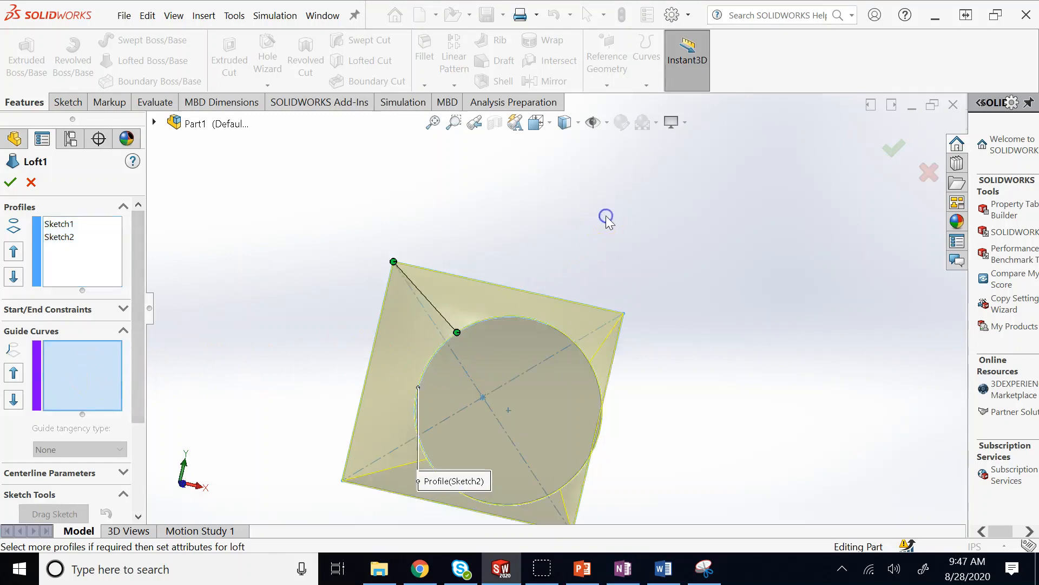
key("Left")
key("Left")
key("Left")
key("Left")
key("Up")
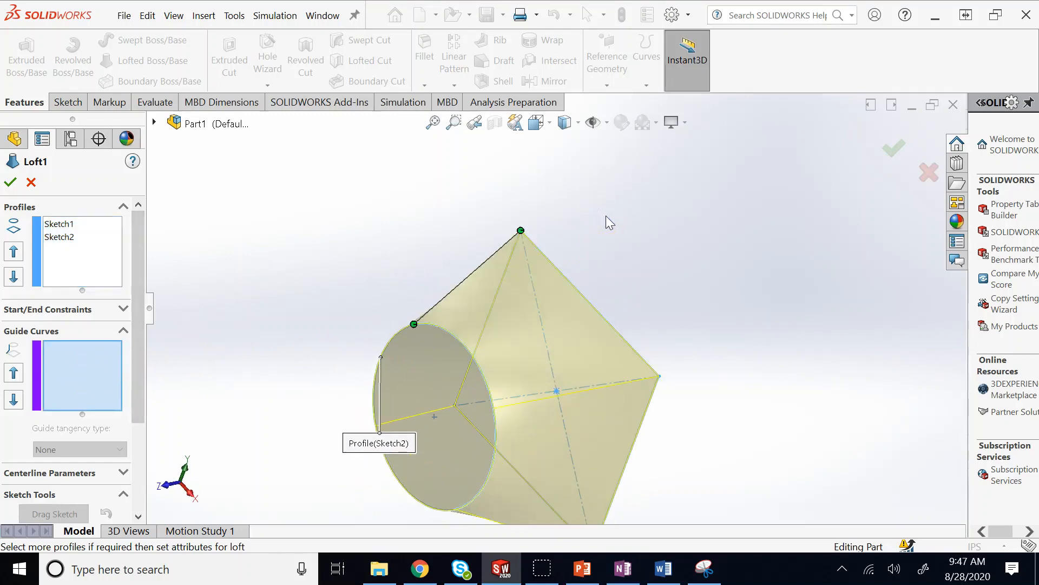
left_click(449, 301)
key("Right")
key("Right")
key("Right")
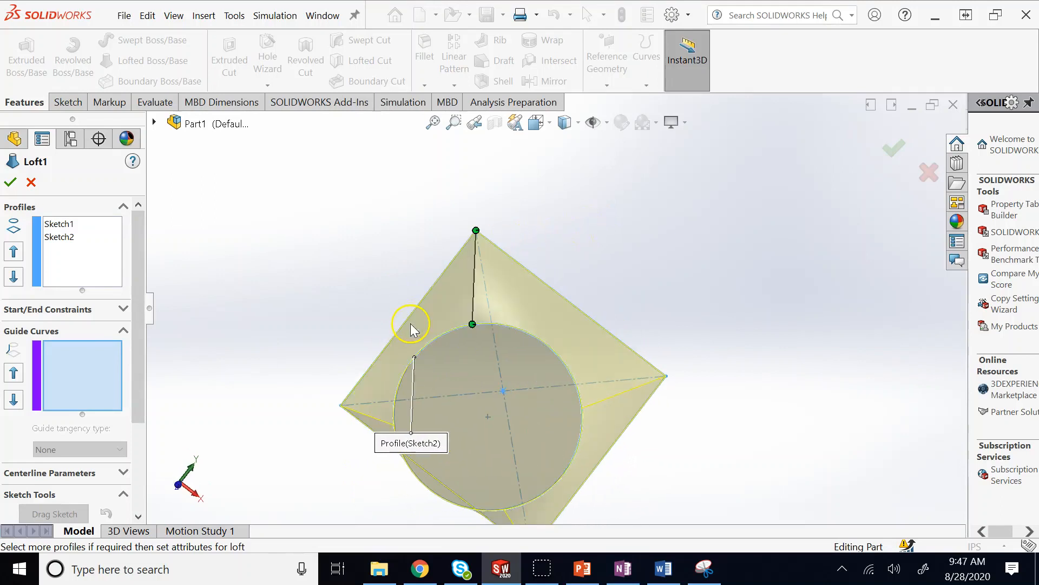
left_click(112, 262)
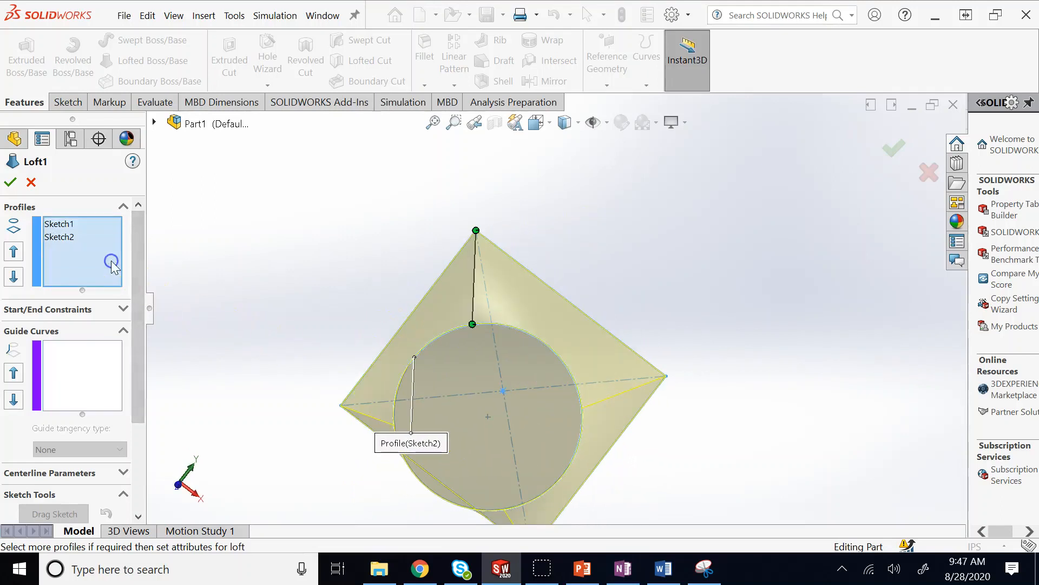
middle_click_drag(504, 240, 521, 257)
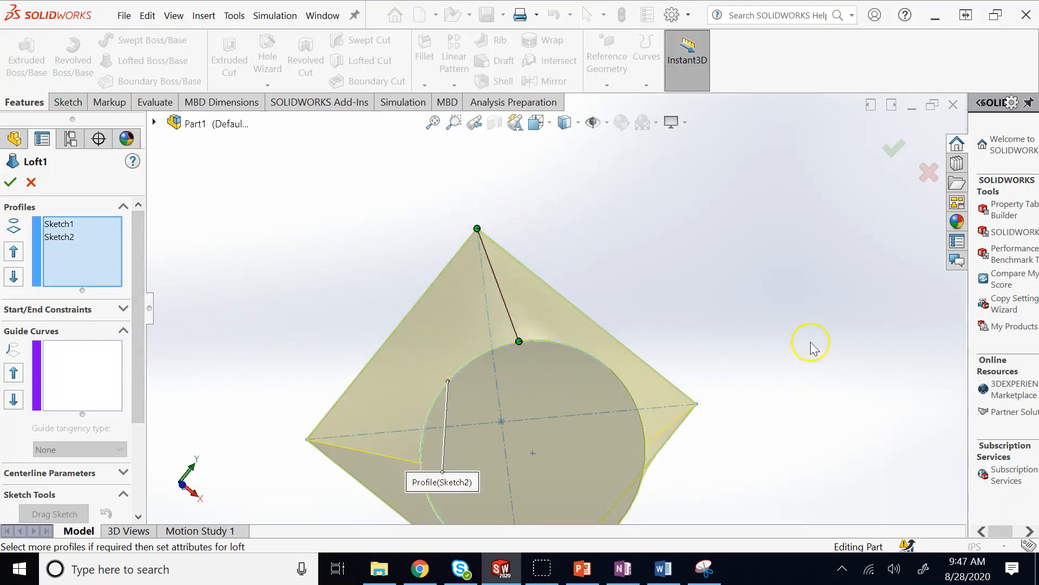
scroll(700, 308, "up", 2)
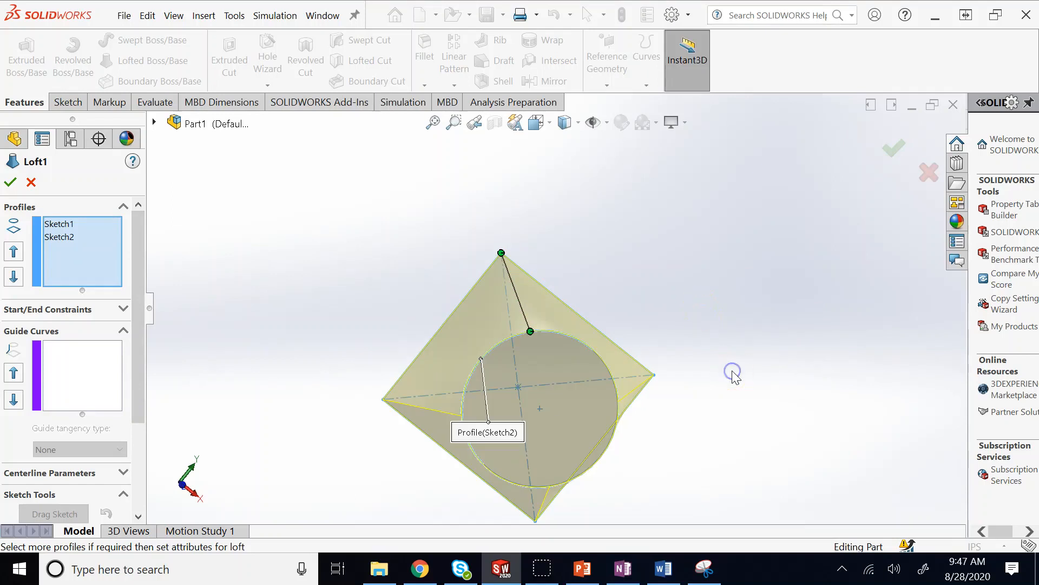
scroll(682, 461, "down", 1)
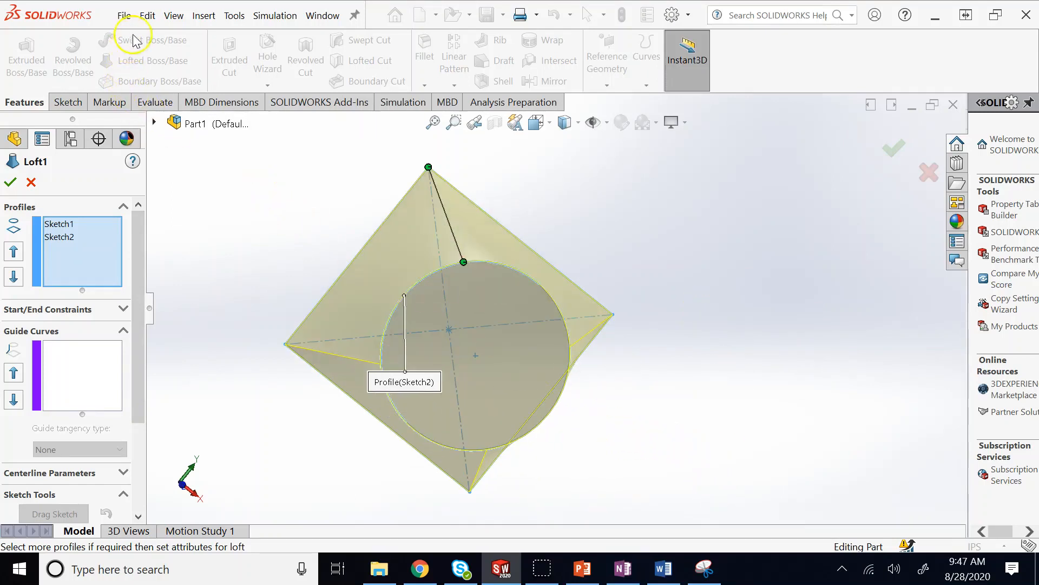
- Switch to Snipping Tool, capture the loft preview with its connector as a new snip, and copy it
left_click(704, 568)
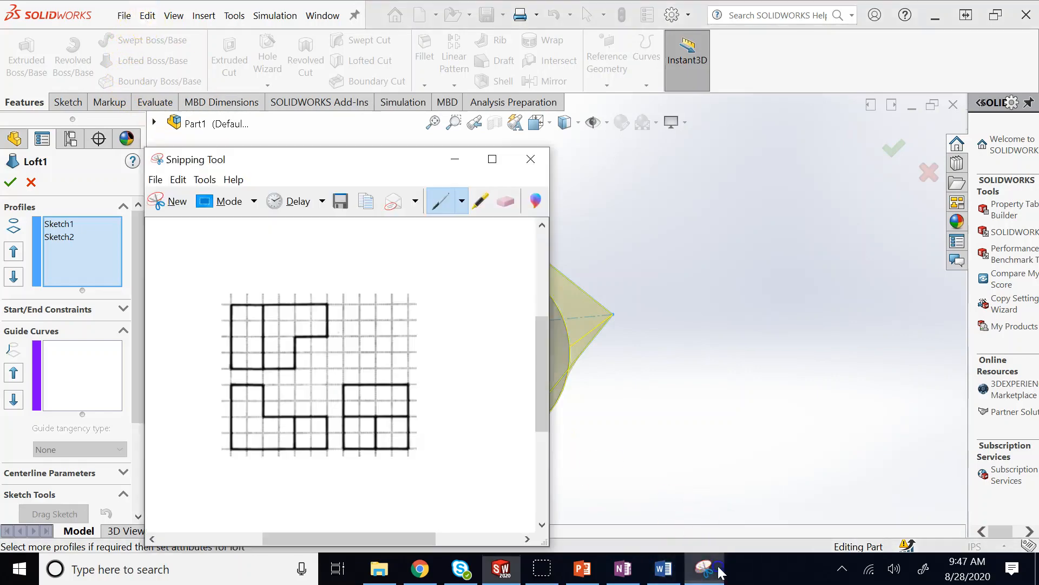
left_click(175, 202)
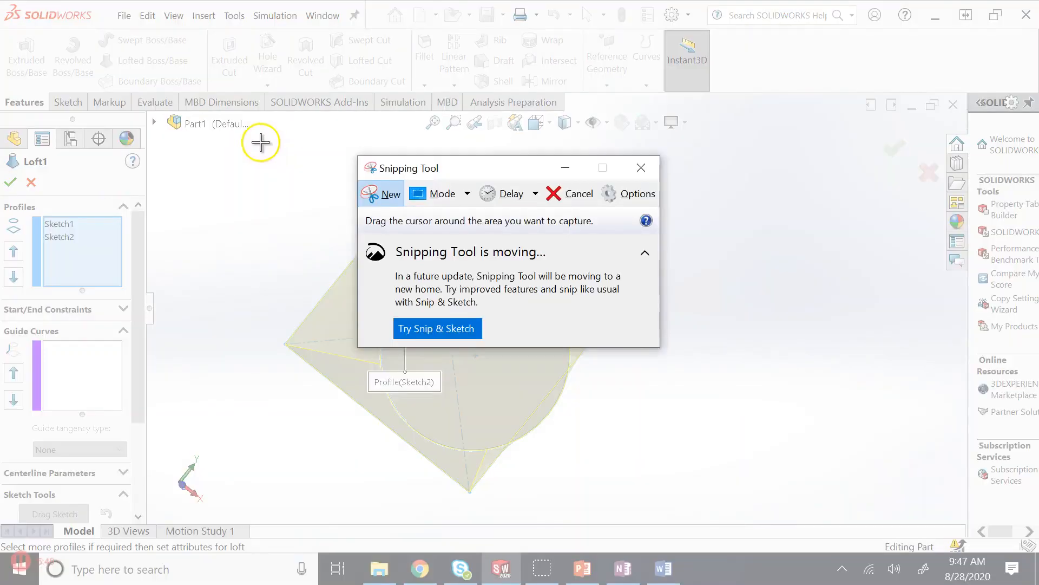
left_click_drag(262, 144, 627, 503)
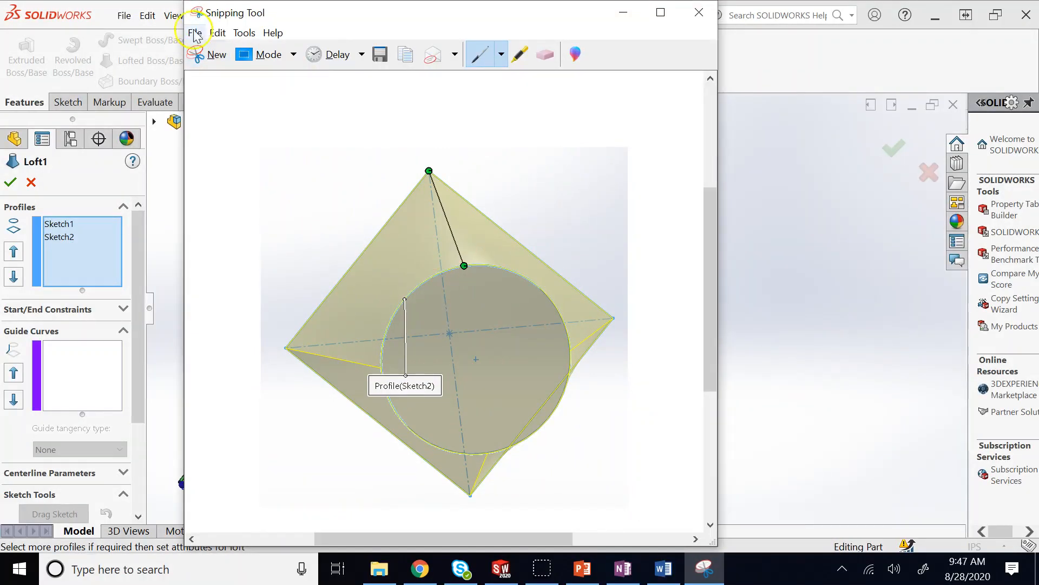
left_click(217, 32)
left_click(241, 51)
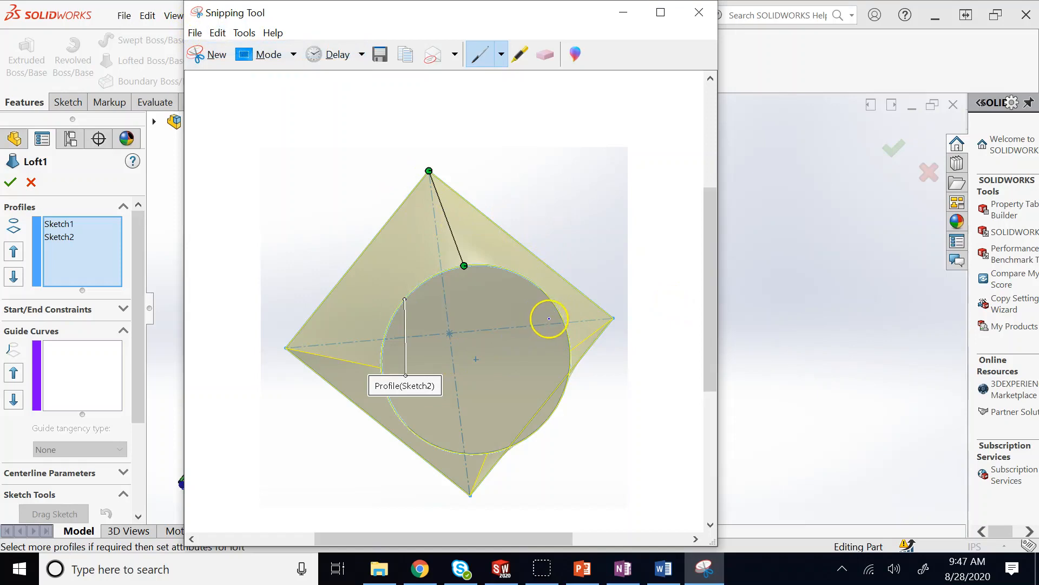
- Switch to OneNote, add a new section, paste the loft snip, enlarge it and place it with a margin beside it
left_click(621, 567)
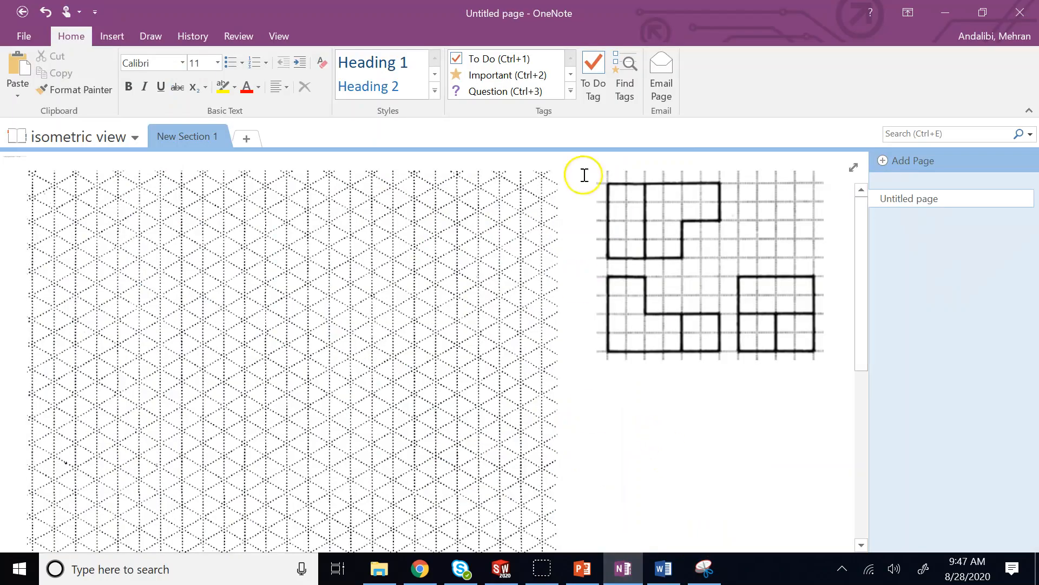
left_click(249, 144)
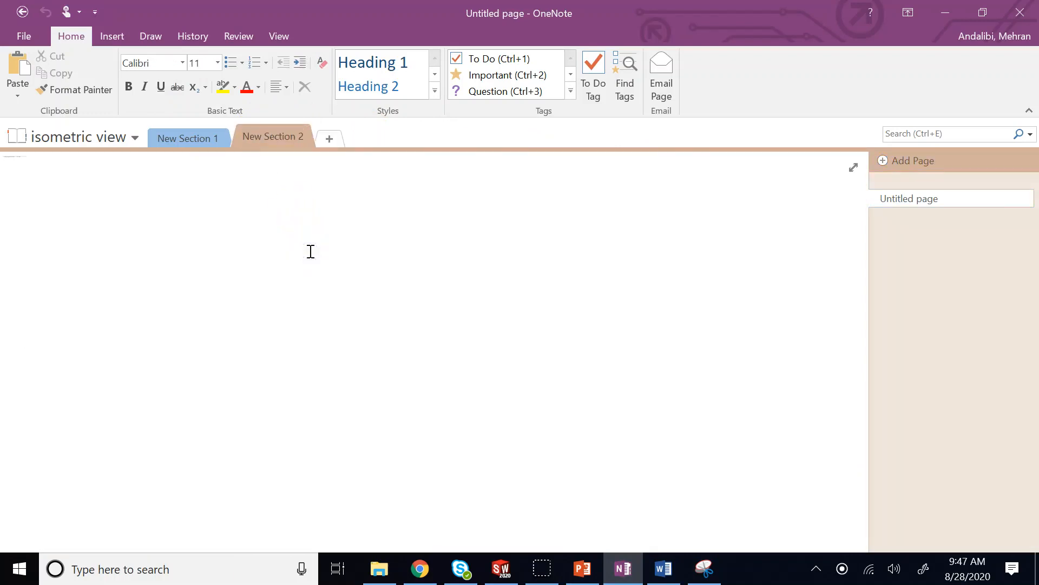
key("ctrl+v")
left_click(39, 192)
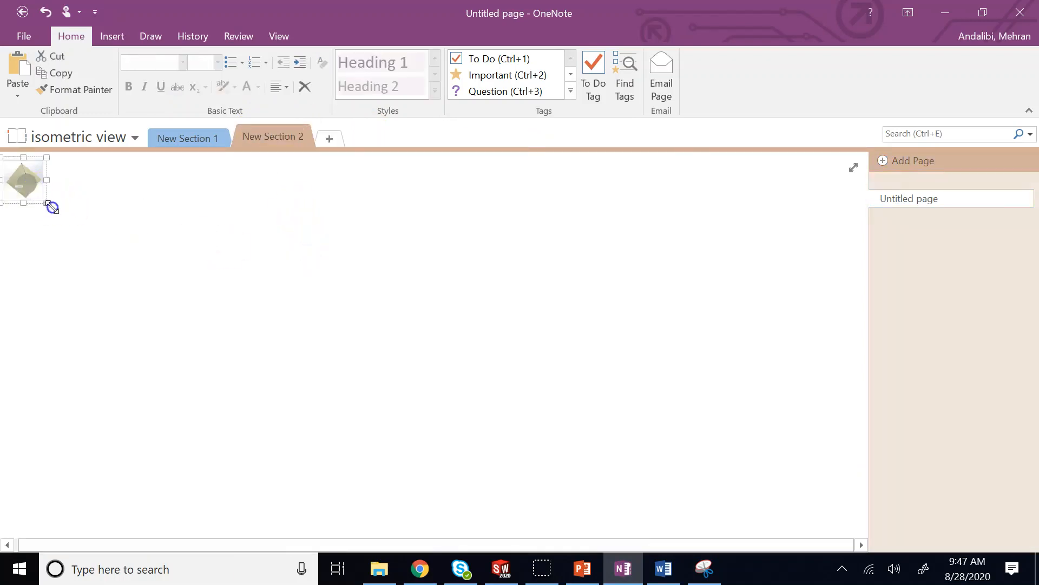
left_click_drag(52, 207, 339, 431)
left_click_drag(213, 346, 344, 382)
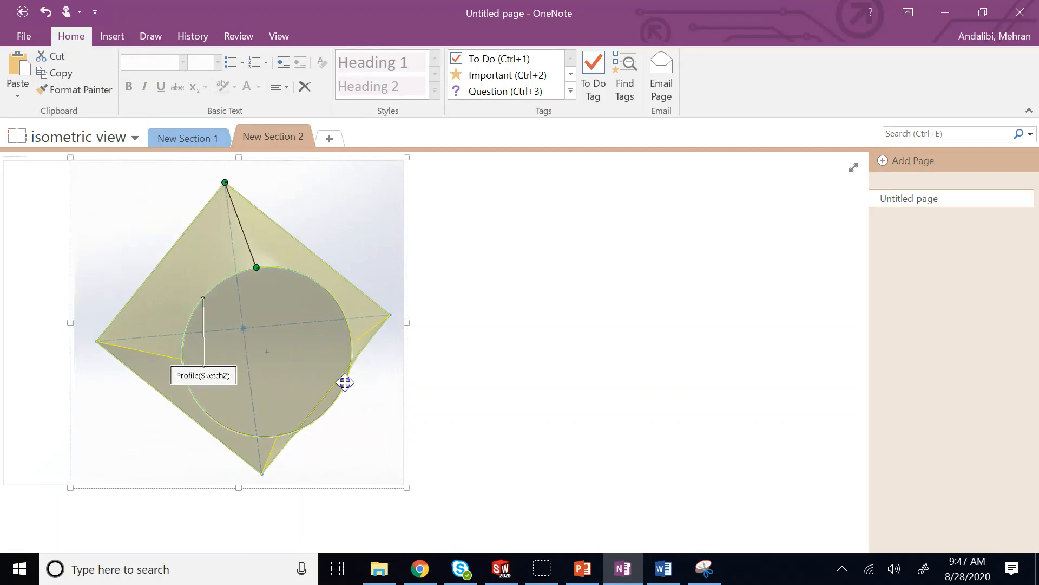
left_click(448, 185)
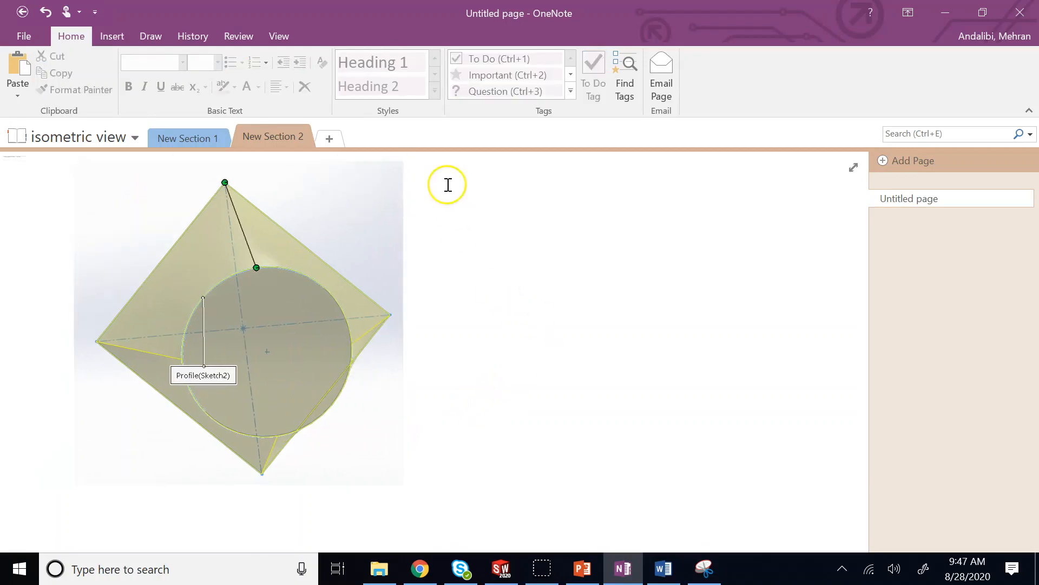
- Pick a black pen and handwrite "ratio" in the blank area beside the loft picture
left_click(112, 37)
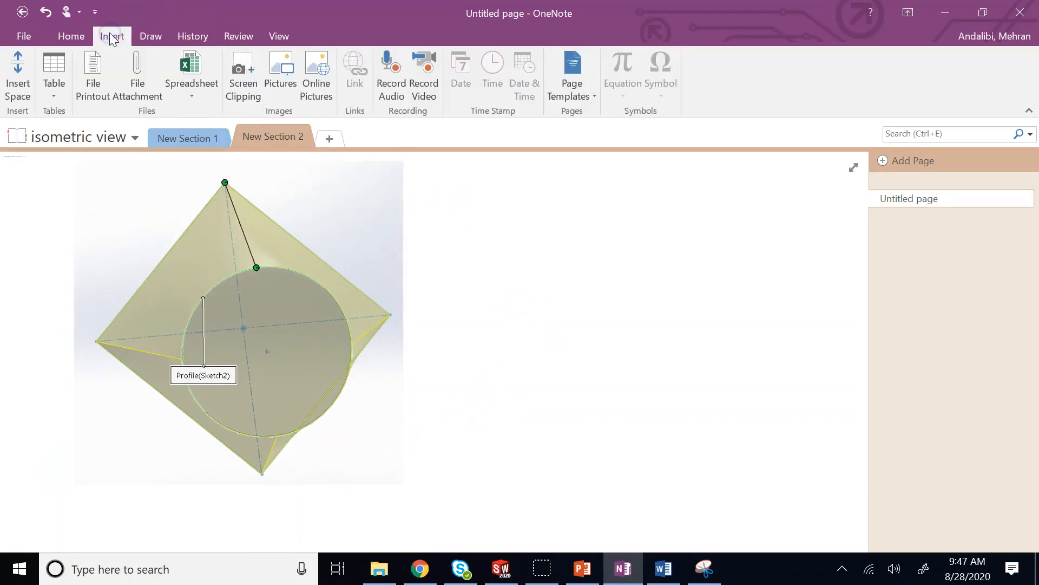
left_click(145, 32)
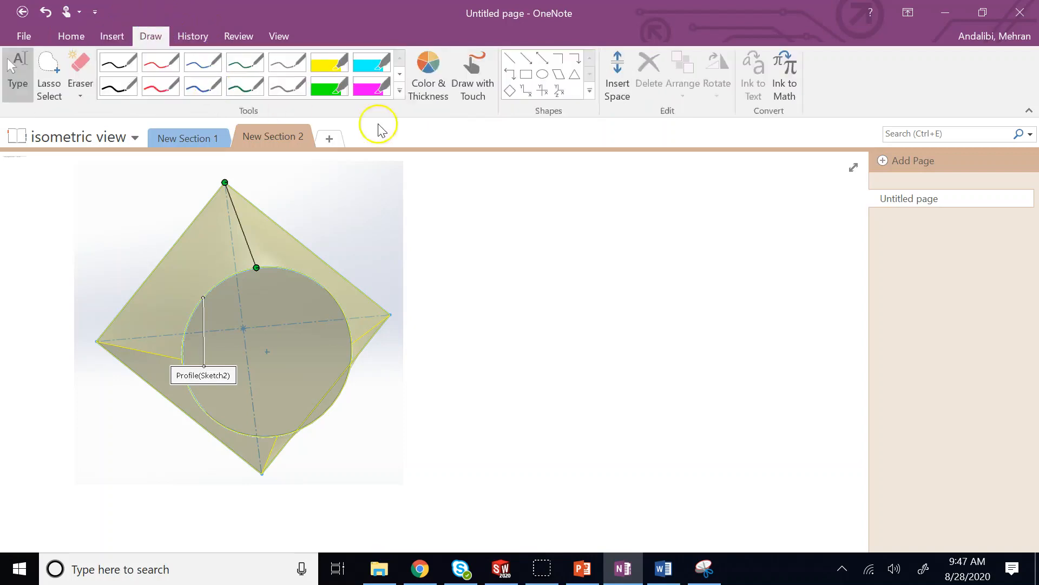
left_click(394, 102)
left_click(131, 130)
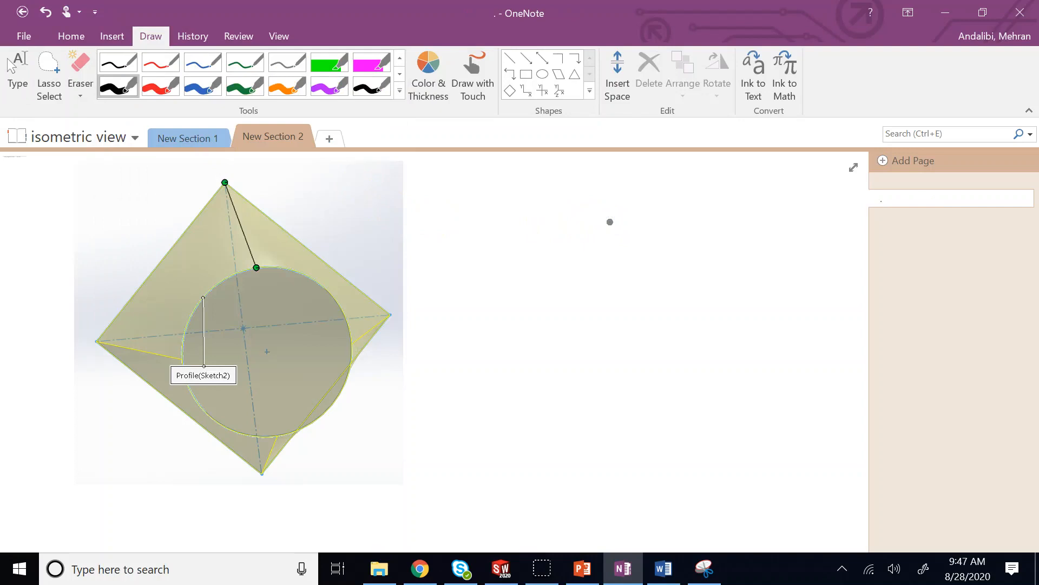
mouse_move(488, 249)
left_mouse_down()
mouse_move(491, 272)
mouse_move(560, 241)
mouse_move(559, 267)
mouse_move(570, 242)
left_mouse_up()
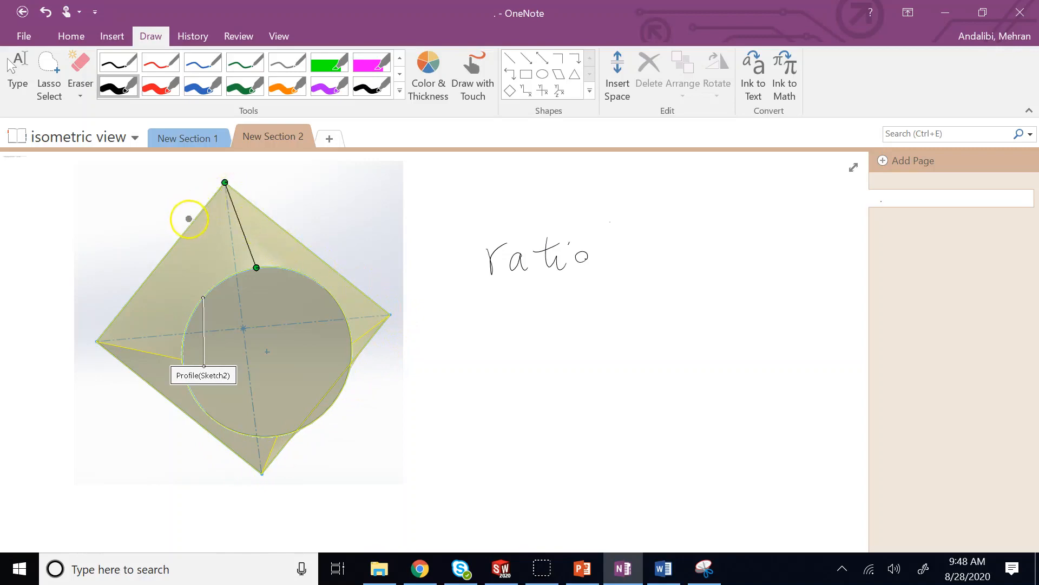
- Draw leader lines labelling the rectangle's perimeter "L1" and the circle's perimeter "L2" on the loft picture
left_click_drag(189, 223, 134, 234)
left_click_drag(119, 223, 119, 237)
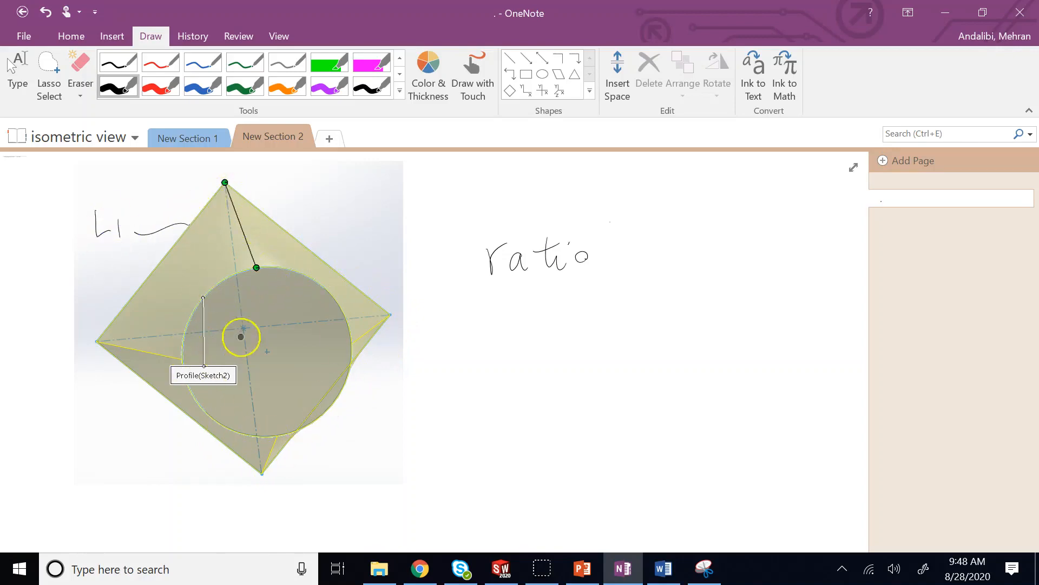
mouse_move(184, 339)
left_mouse_down()
mouse_move(101, 412)
mouse_move(72, 415)
mouse_move(91, 422)
left_mouse_up()
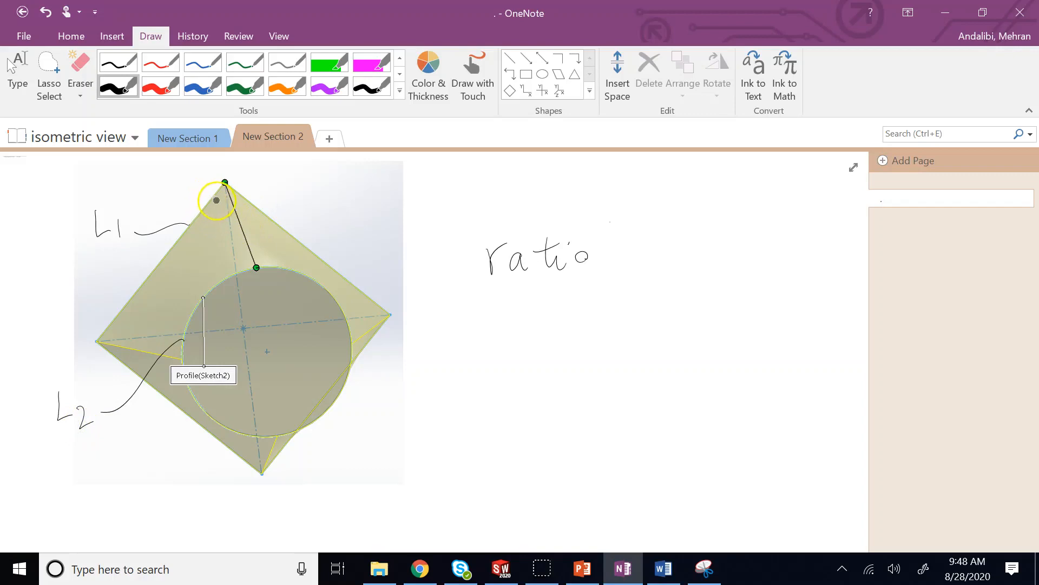
- Draw a second connector with bold end dots from the rectangle's edge to the circle, beside the existing connector
left_click_drag(206, 209, 207, 211)
left_click_drag(204, 210, 215, 236)
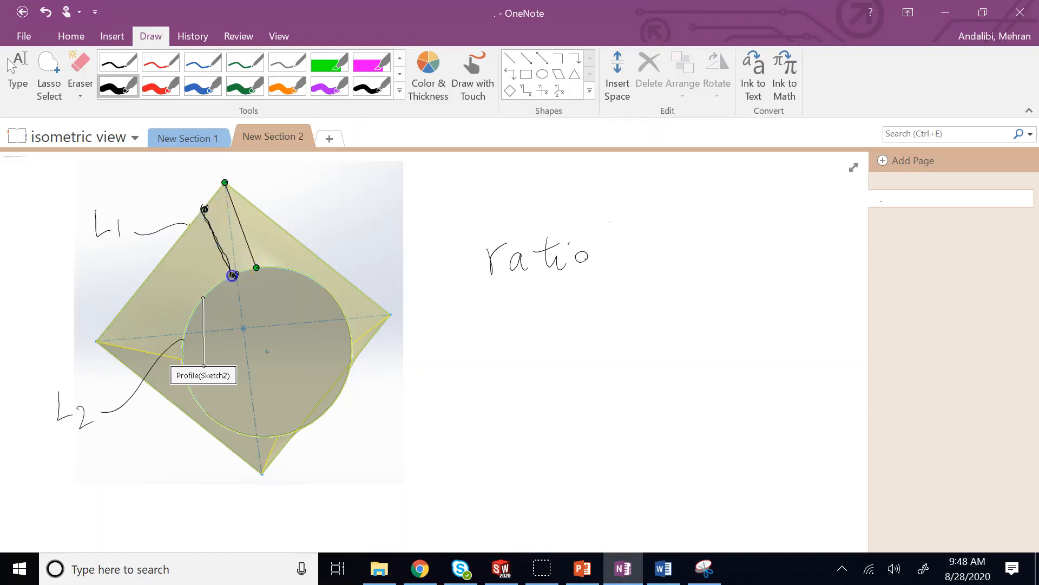
left_click_drag(234, 278, 228, 269)
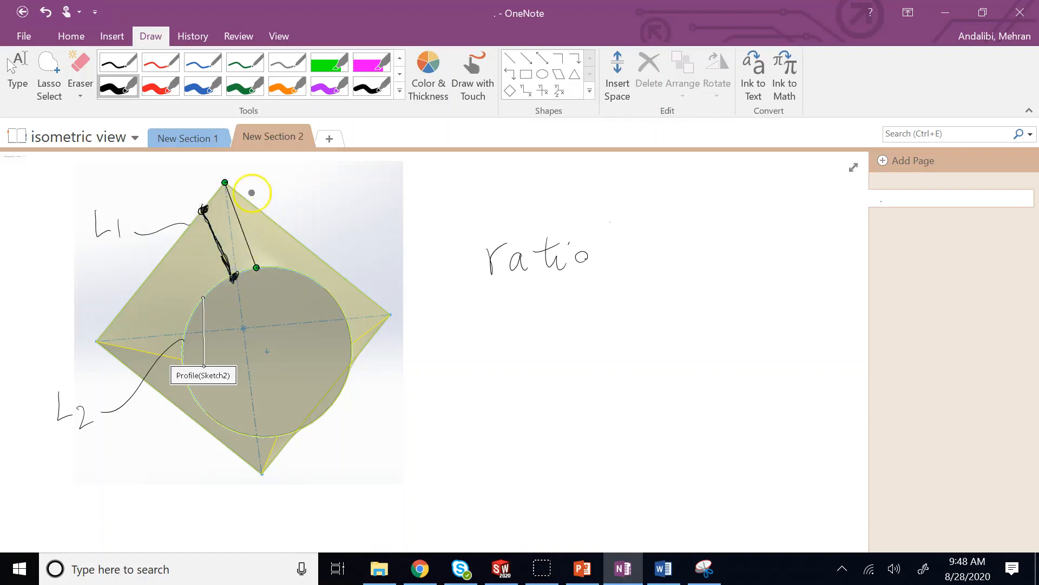
left_click_drag(206, 206, 199, 210)
- Label the two green connector ends "closing points" with leader lines, and mark the segment along the rectangle's edge "P1"
left_click(225, 181)
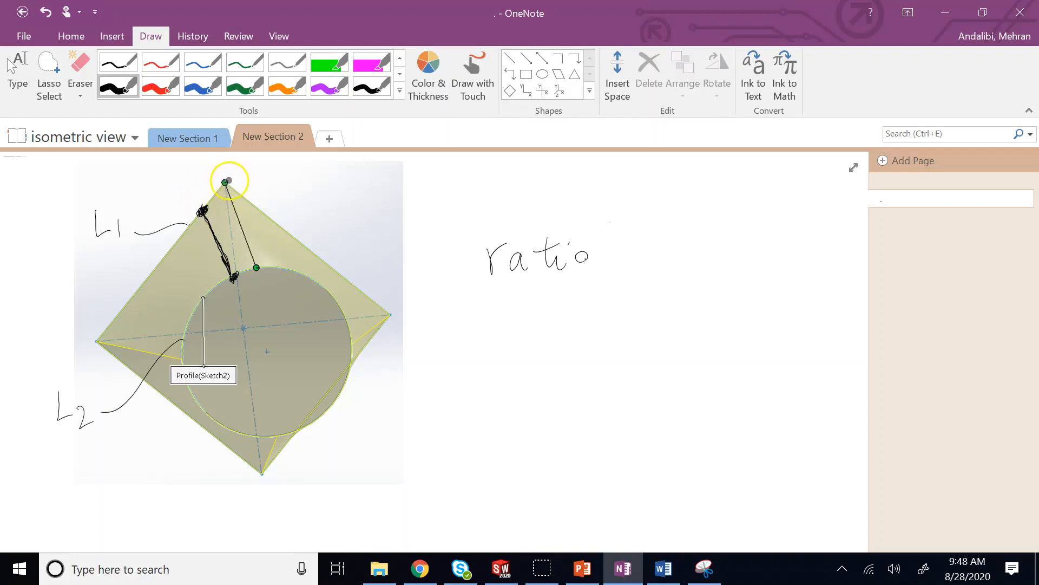
left_click_drag(225, 180, 355, 166)
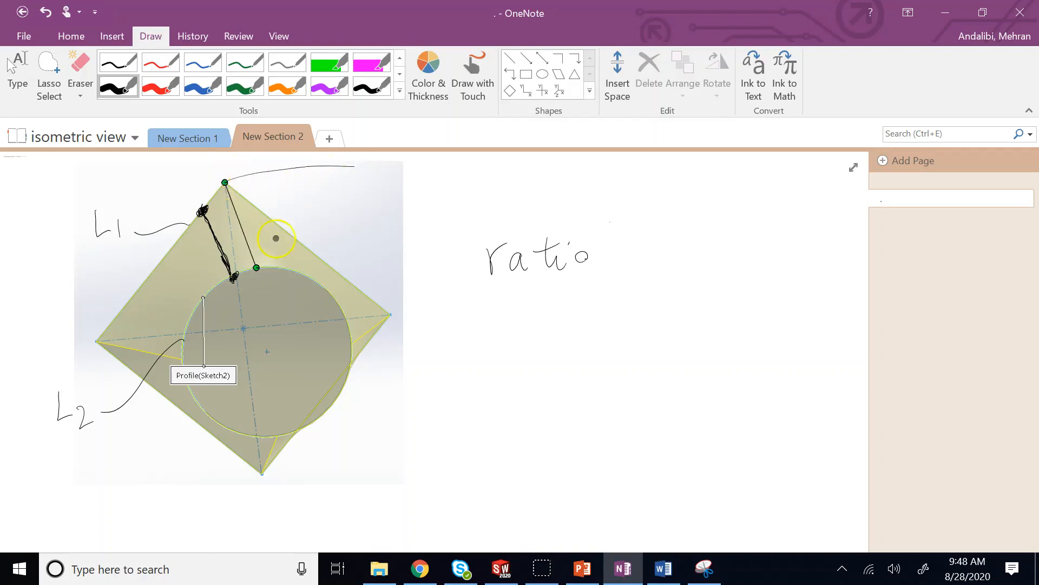
mouse_move(259, 265)
left_mouse_down()
mouse_move(353, 171)
mouse_move(430, 173)
left_mouse_up()
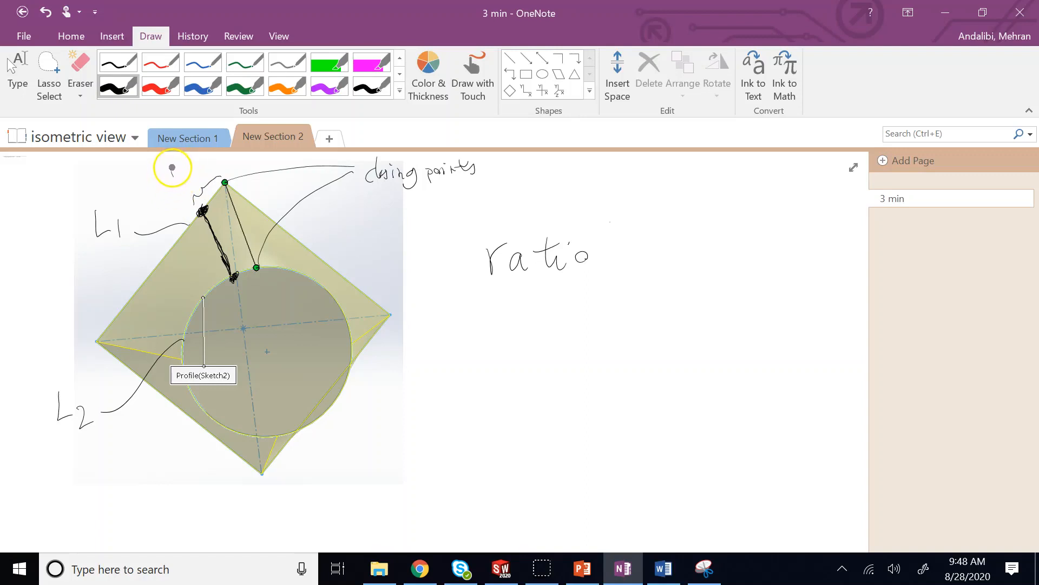
left_click_drag(172, 168, 180, 167)
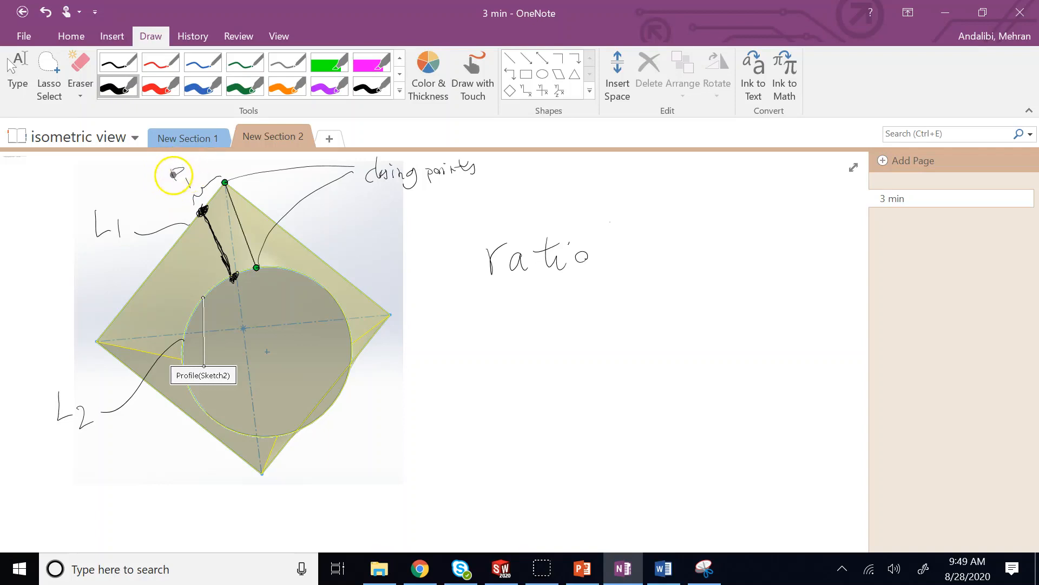
left_click_drag(174, 175, 173, 179)
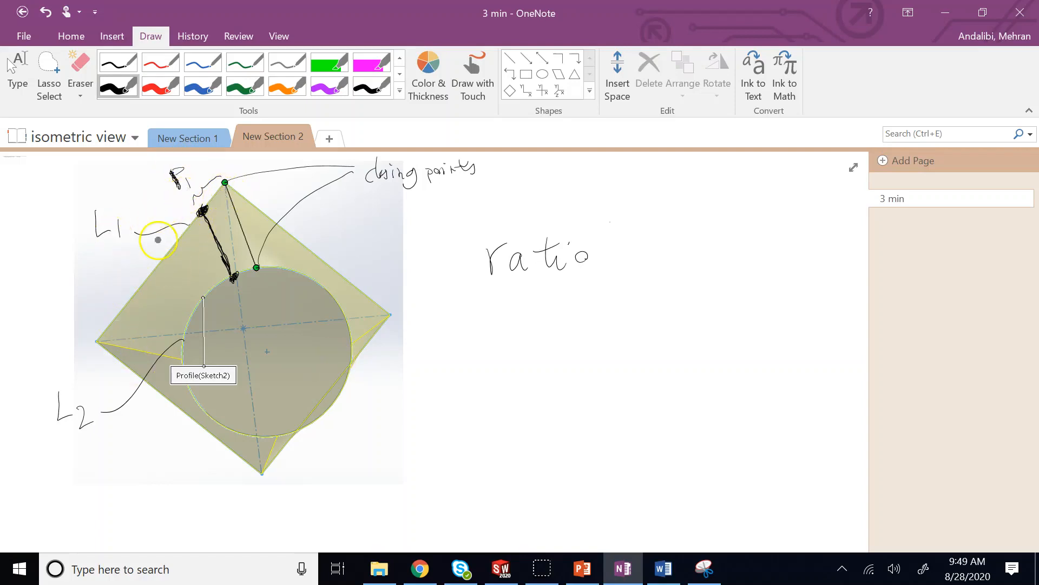
- Handwrite the equation "0.01 = P1/L1" beneath "ratio" beside the loft picture
mouse_move(515, 326)
left_mouse_down()
mouse_move(522, 357)
mouse_move(534, 342)
left_mouse_up()
mouse_move(541, 348)
left_mouse_down()
mouse_move(543, 368)
mouse_move(560, 372)
left_mouse_up()
mouse_move(523, 395)
left_mouse_down()
mouse_move(521, 417)
mouse_move(550, 439)
left_mouse_up()
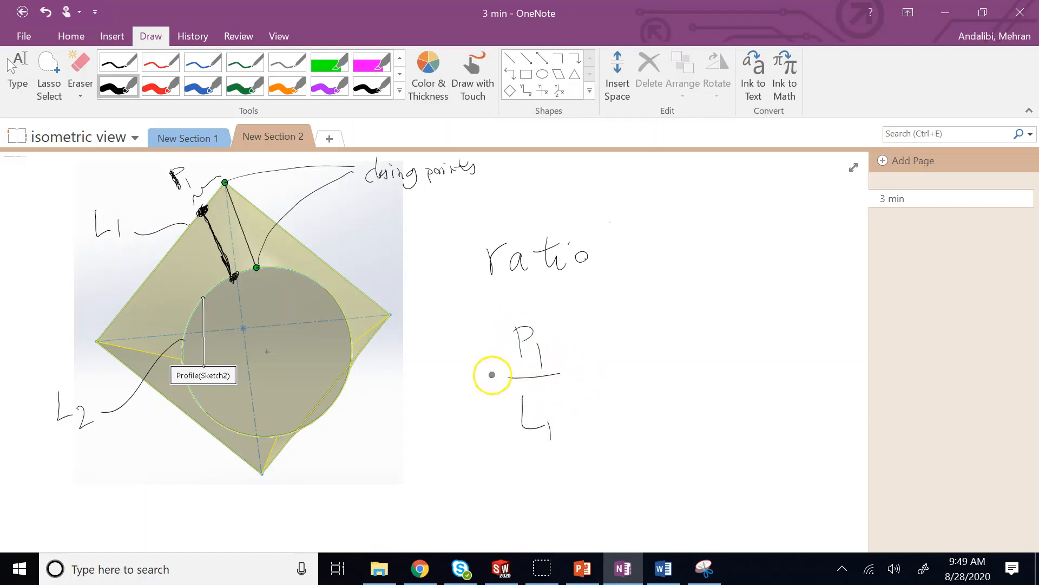
left_click_drag(490, 375, 496, 375)
left_click_drag(490, 379, 496, 378)
left_click_drag(433, 363, 436, 377)
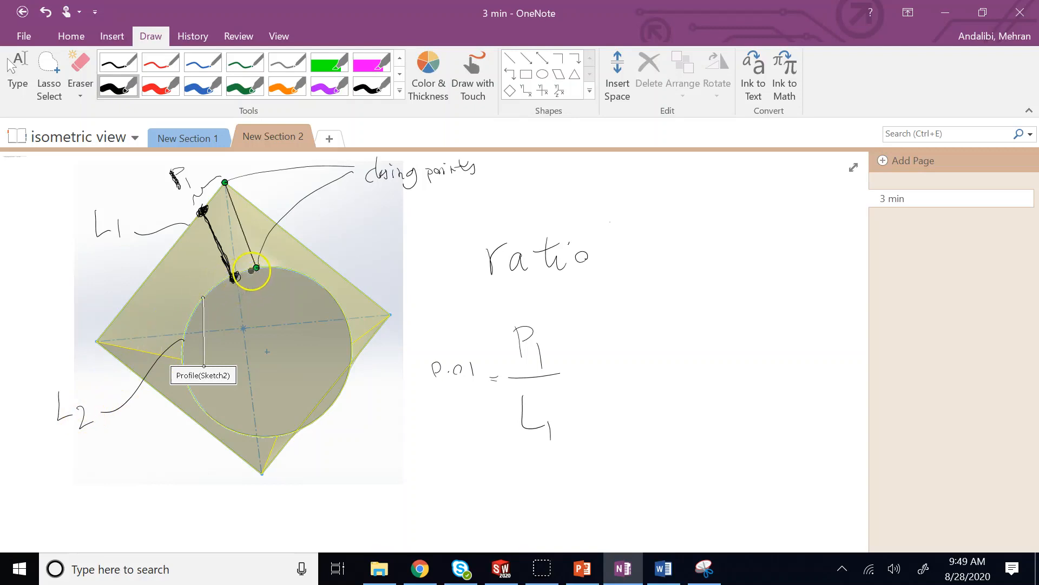
- Label the arc between the connectors on the circle "P2" and extend the ratio equation with "= P2/L2"
left_click_drag(243, 286, 245, 301)
left_click_drag(577, 368, 589, 368)
left_click_drag(578, 373, 590, 373)
left_click_drag(616, 328, 617, 350)
left_click_drag(615, 328, 615, 335)
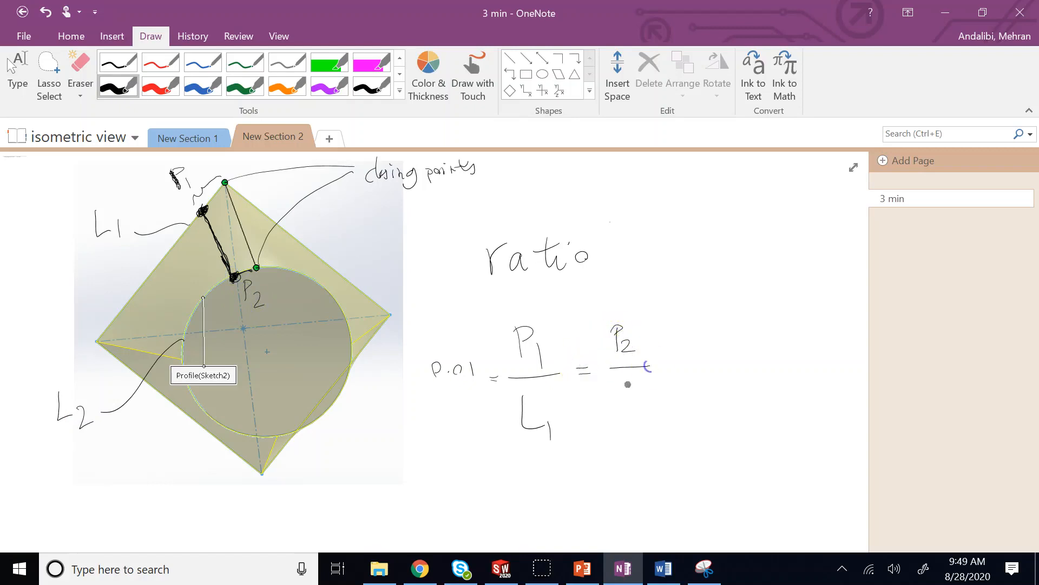
left_click_drag(618, 390, 634, 414)
left_click_drag(641, 404, 653, 418)
- Complete the heading as "ratio coupling", underline it and the "closing points" label, and stop inking
mouse_move(647, 245)
left_mouse_down()
mouse_move(633, 267)
mouse_move(641, 261)
left_mouse_up()
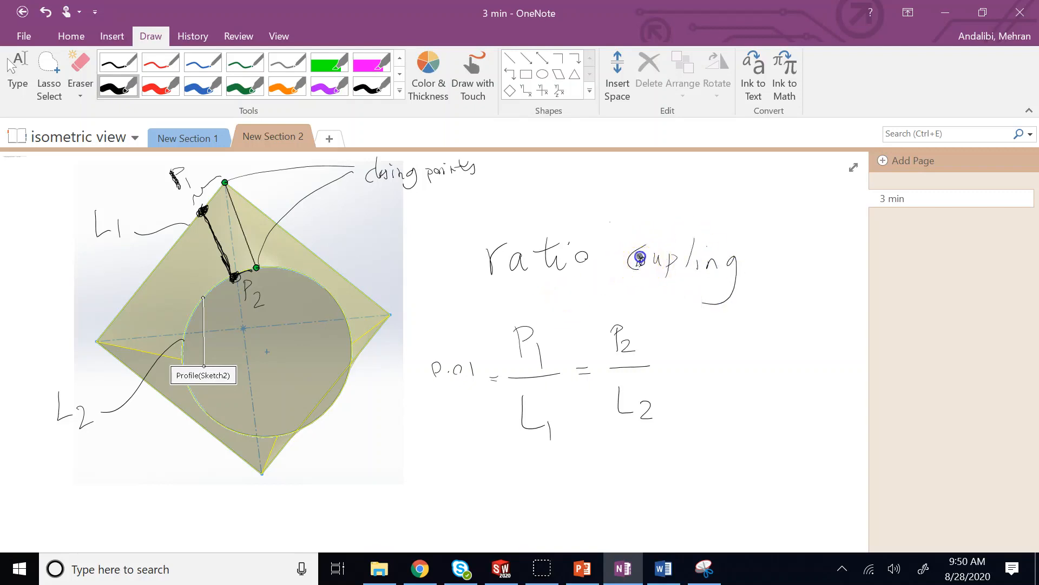
left_click_drag(530, 297, 787, 319)
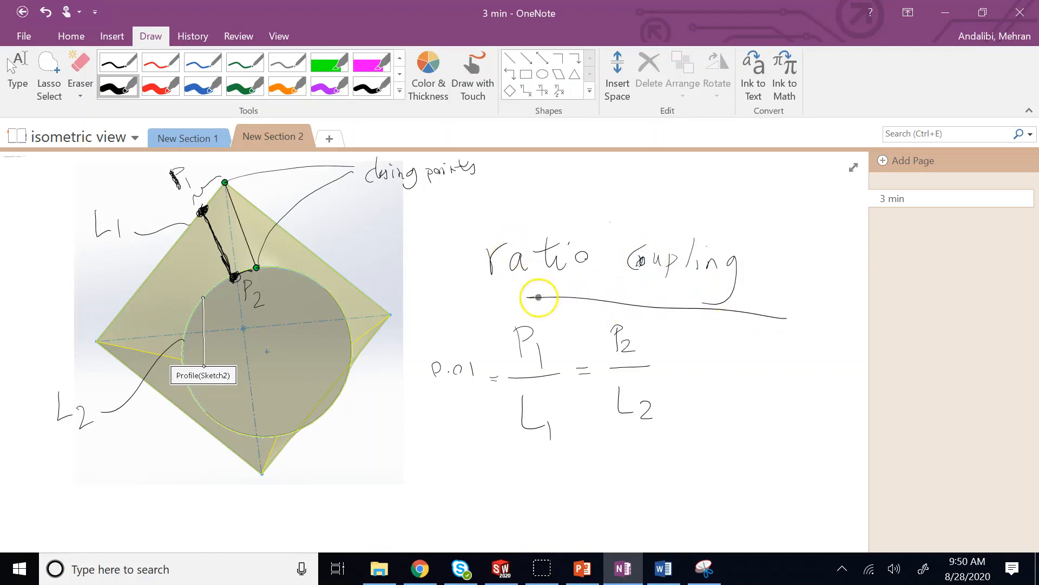
left_click_drag(538, 297, 478, 297)
left_click_drag(370, 198, 512, 188)
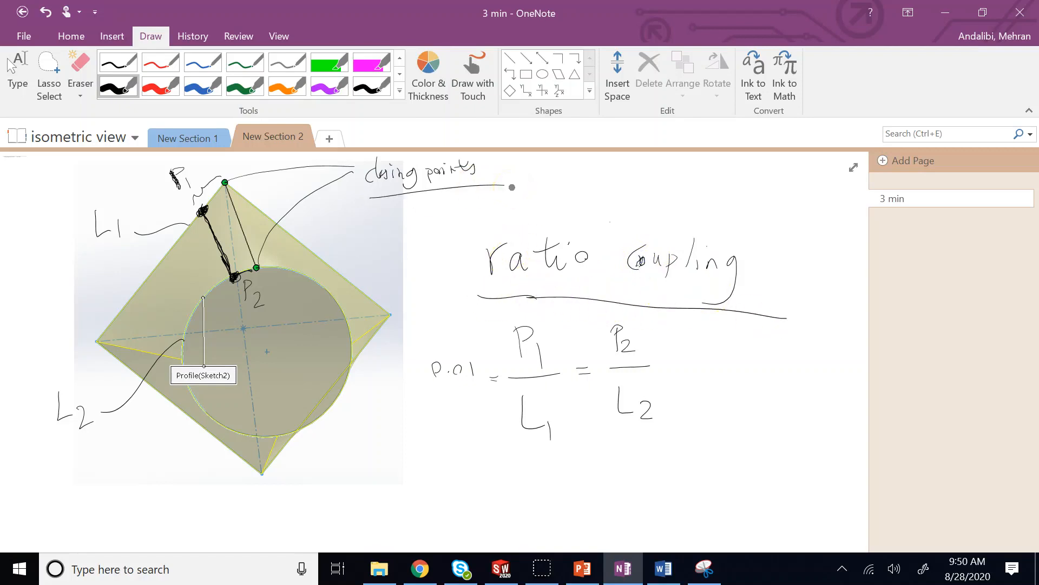
key("Escape")
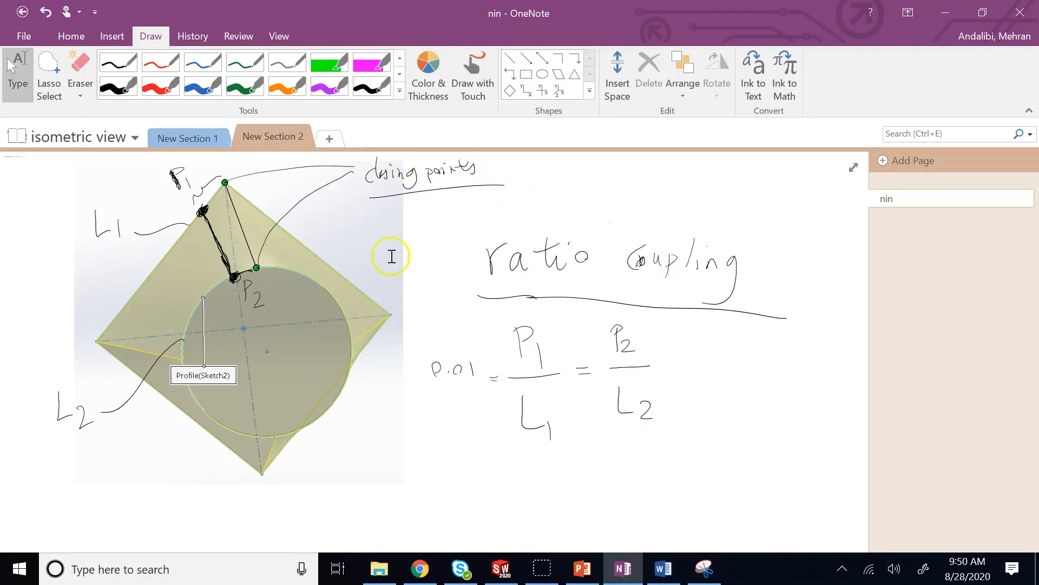
- Switch to SOLIDWORKS, slide the connector's circle end counterclockwise along the circle away from its rectangle corner, and accept the loft
left_click(583, 568)
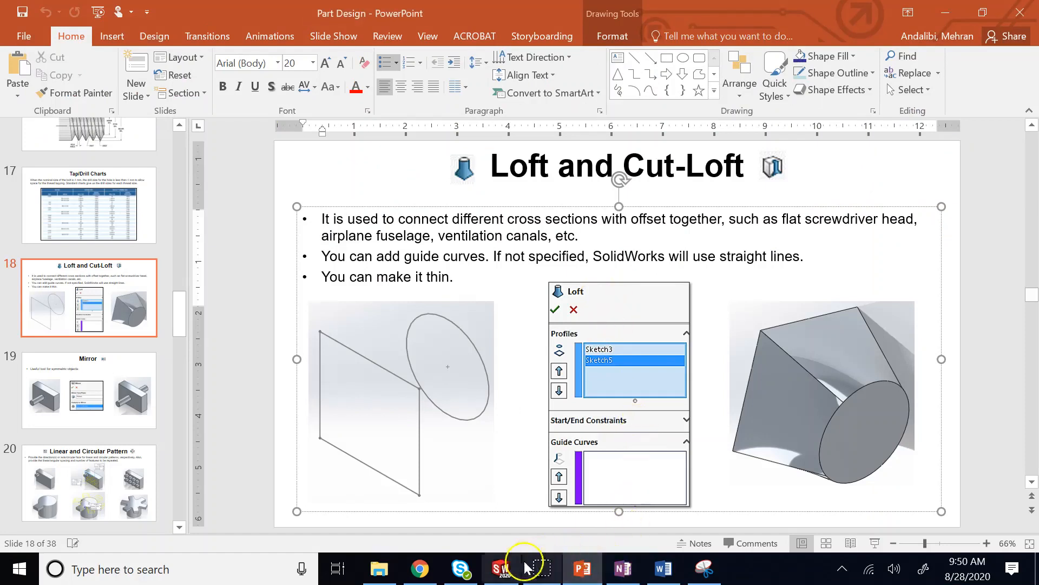
left_click(503, 572)
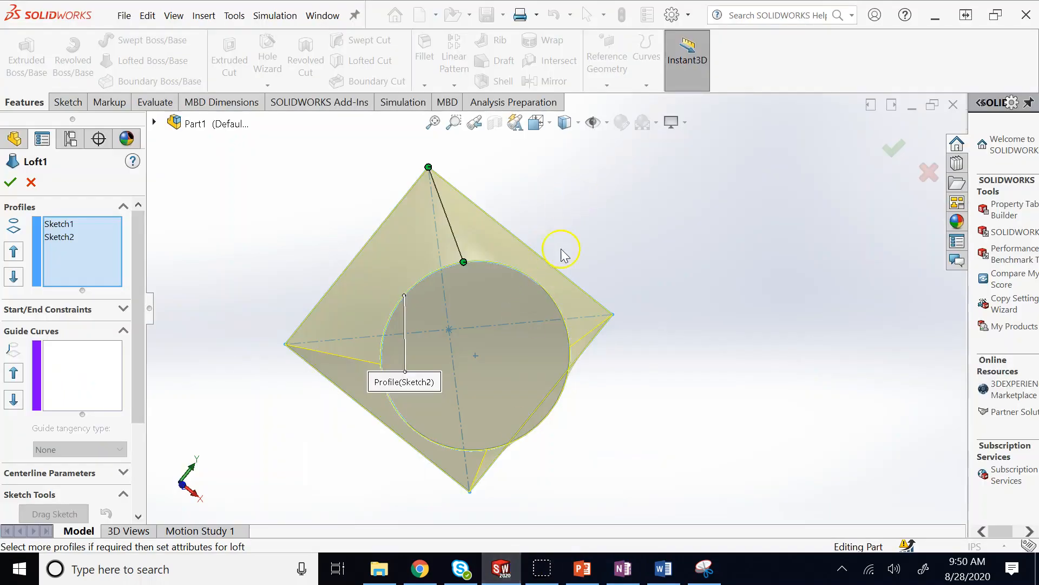
key("Left")
key("Left")
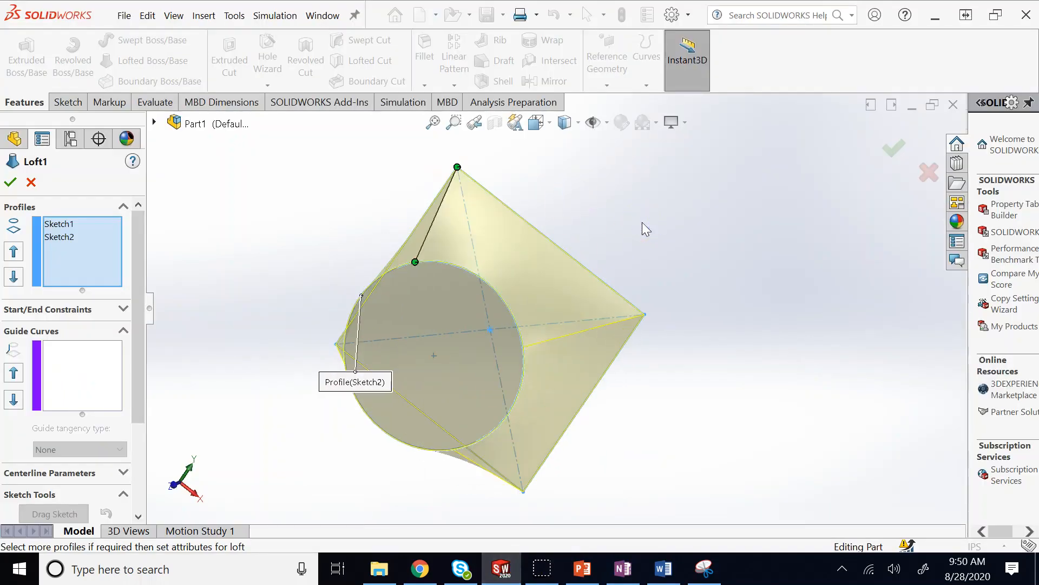
key("Down")
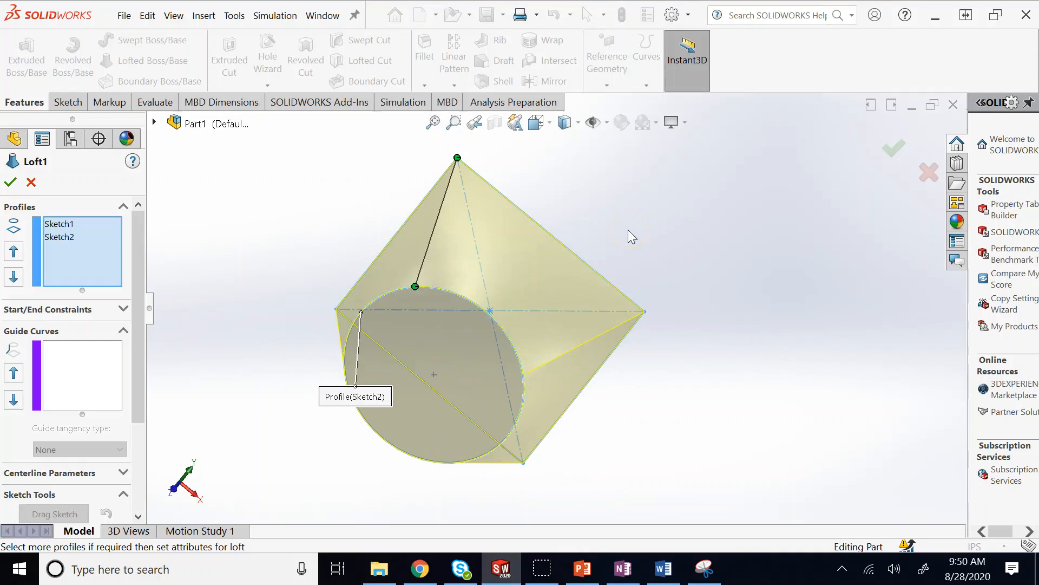
key("Right")
key("Right")
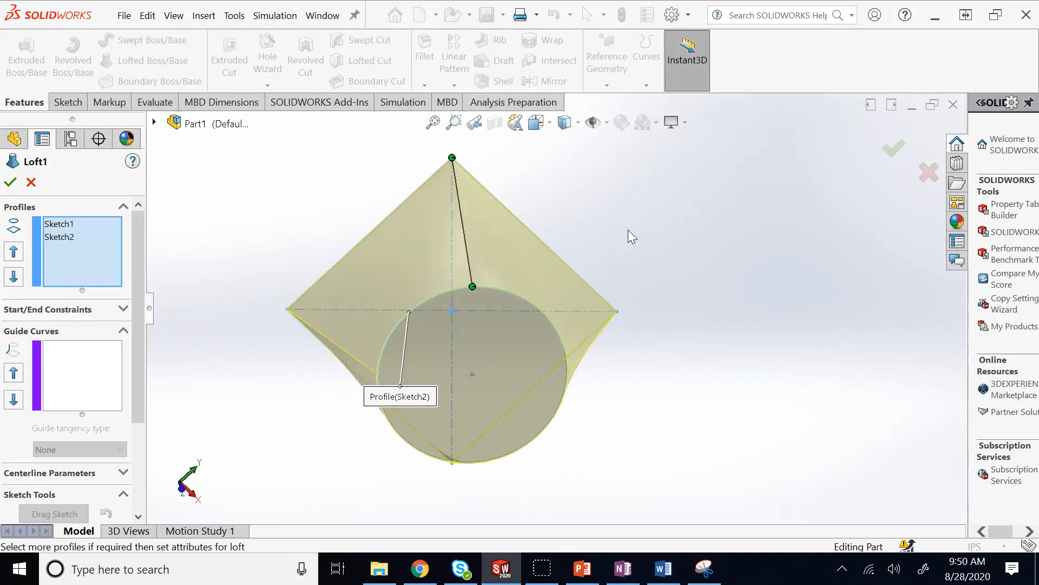
key("Right")
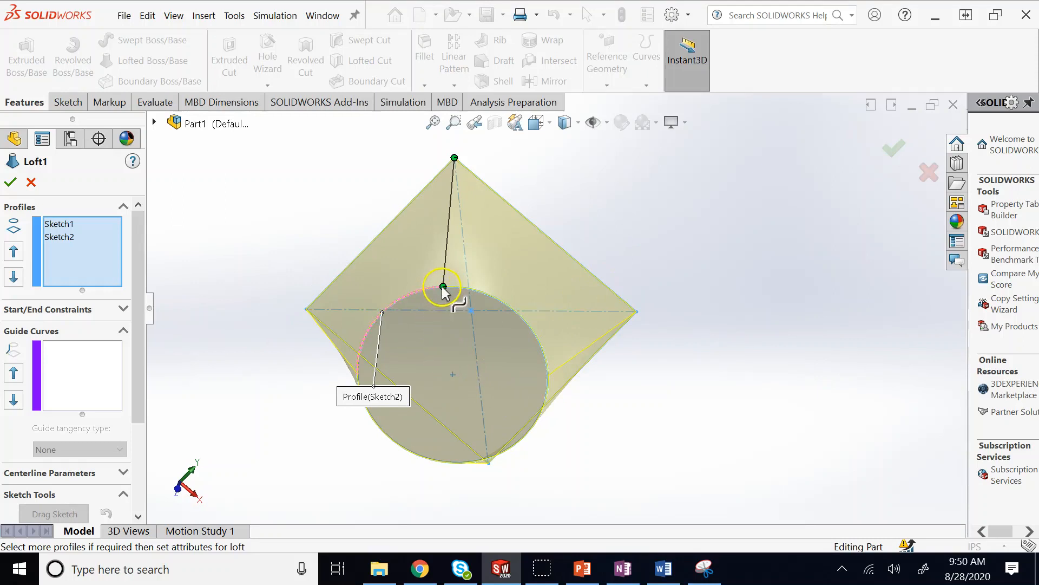
left_click_drag(442, 286, 372, 327)
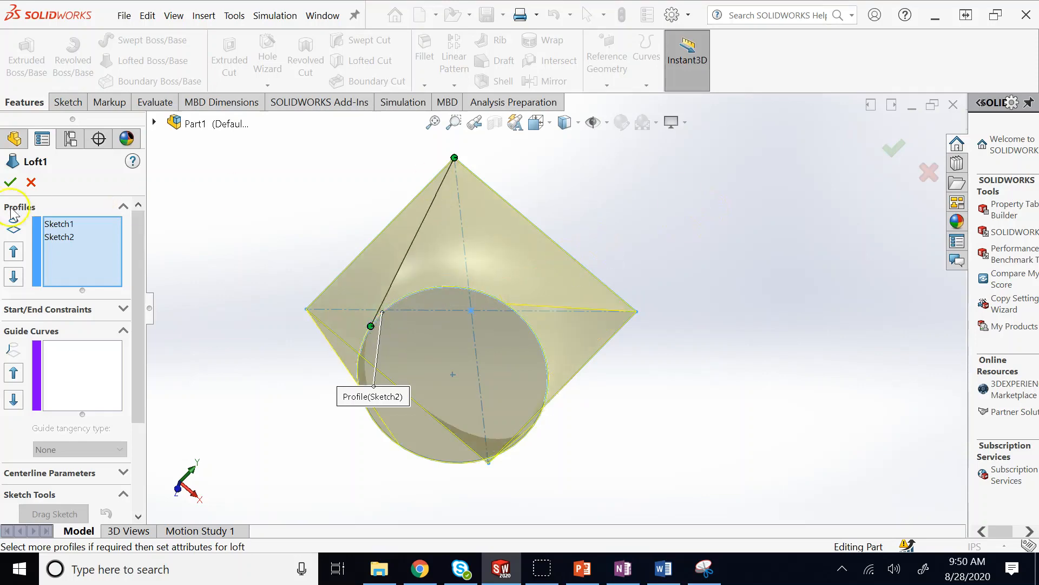
left_click(9, 182)
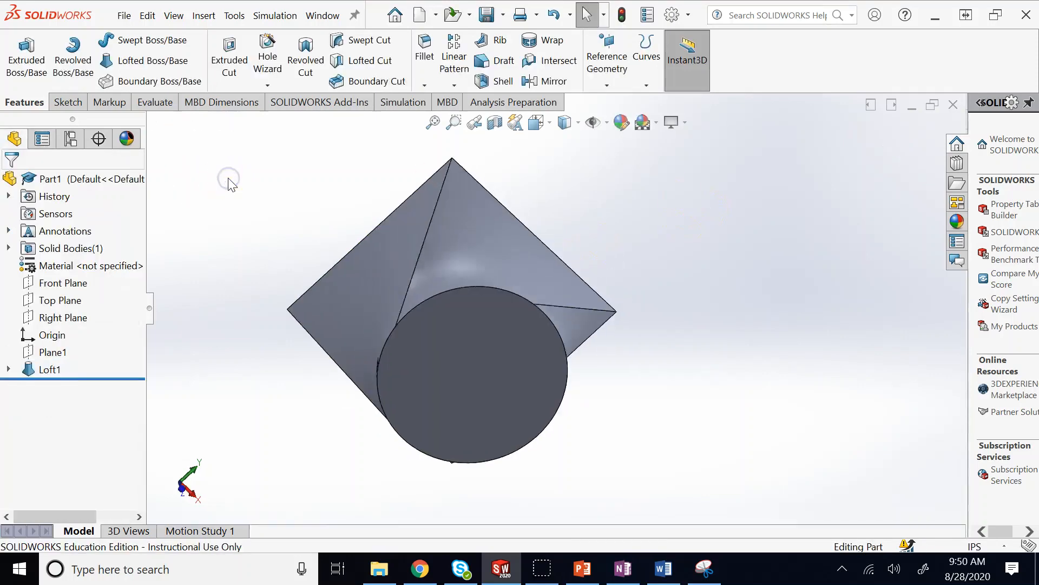
- Examine the twisted side faces of the finished loft from several viewing directions
key("Right")
key("Right")
key("Up")
key("Up")
key("Up")
key("Up")
key("Up")
key("Up")
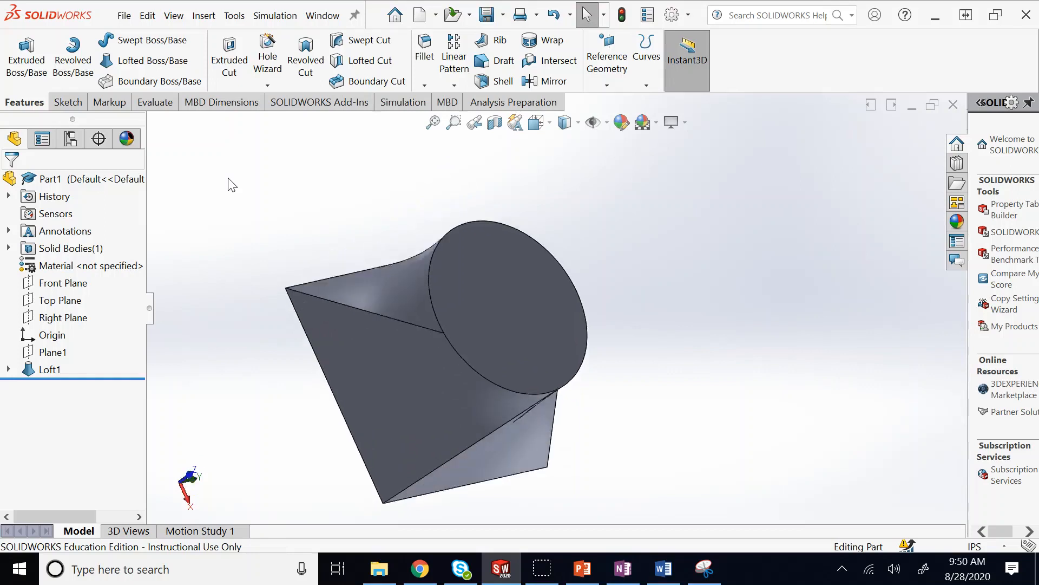
key("Left")
key("Left")
key("Left")
key("Left")
key("Left")
key("Left")
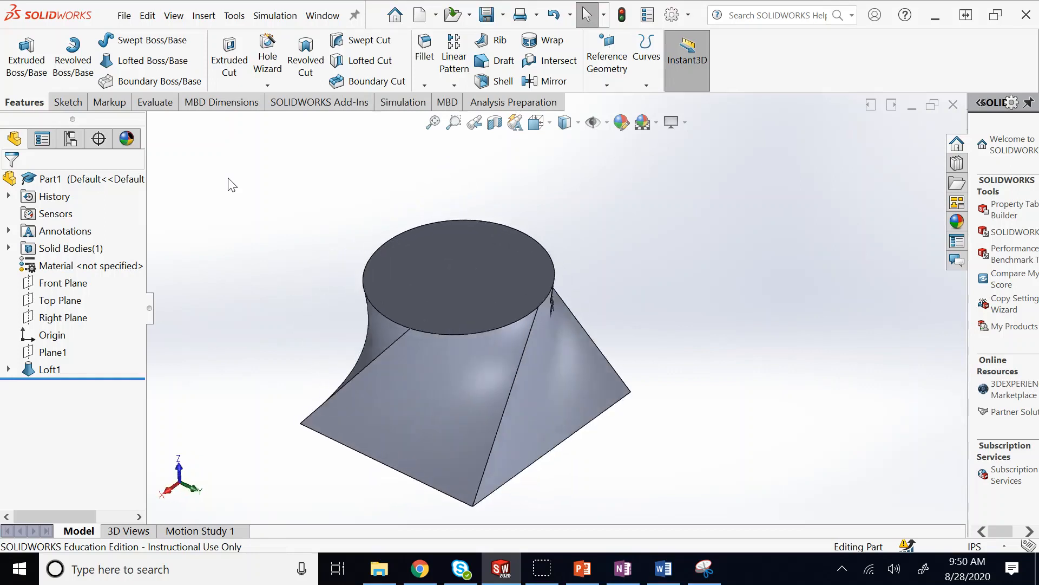
key("Down")
key("Down")
key("Down")
key("Down")
key("Down")
key("Down")
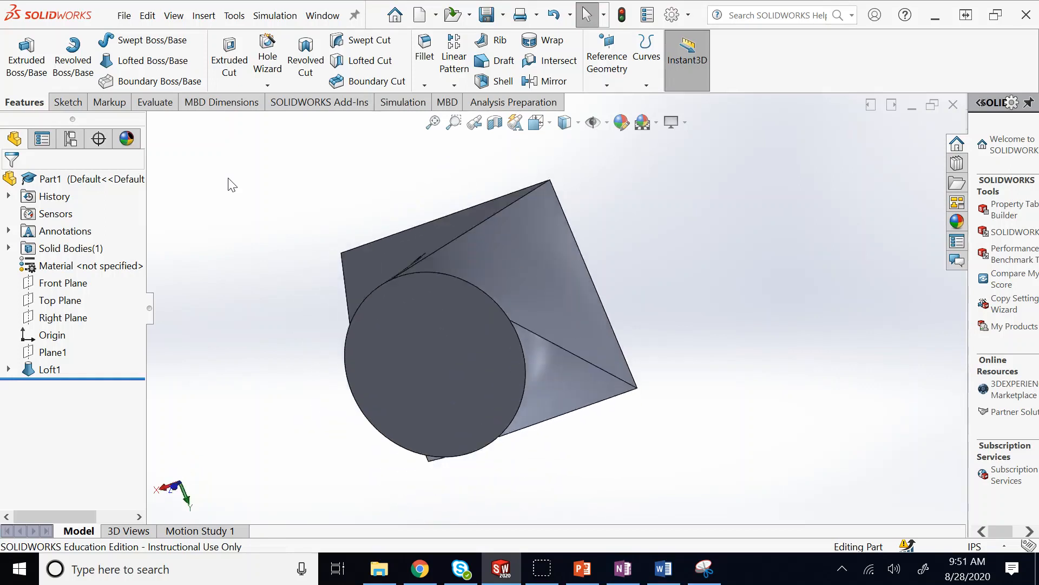
key("Right")
key("Right")
key("Right")
key("Right")
key("Left")
key("Left")
key("Left")
key("Left")
key("Left")
key("Left")
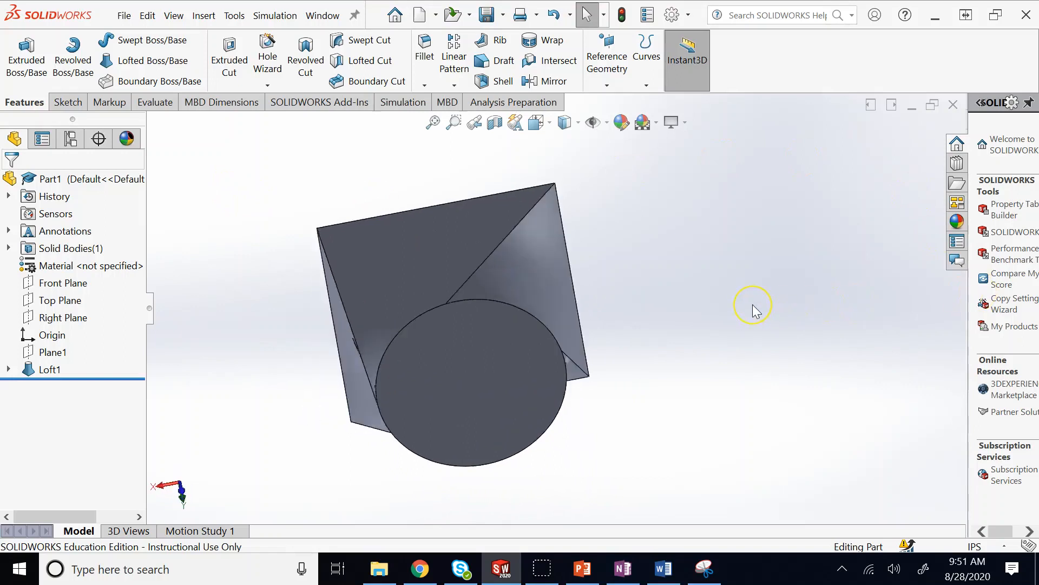
key("Up")
key("Up")
key("Right")
key("Right")
key("Right")
key("Right")
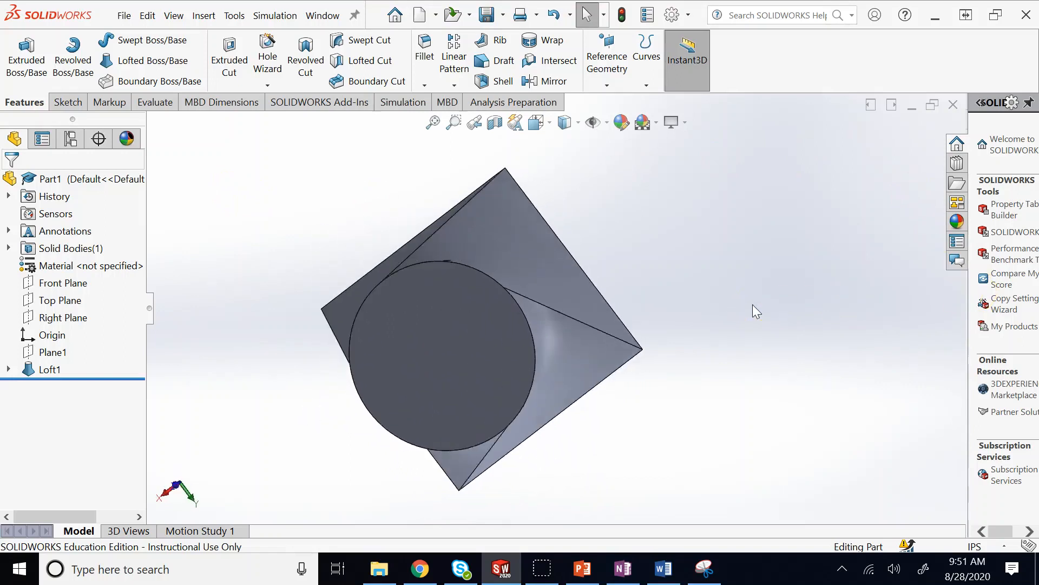
key("Left")
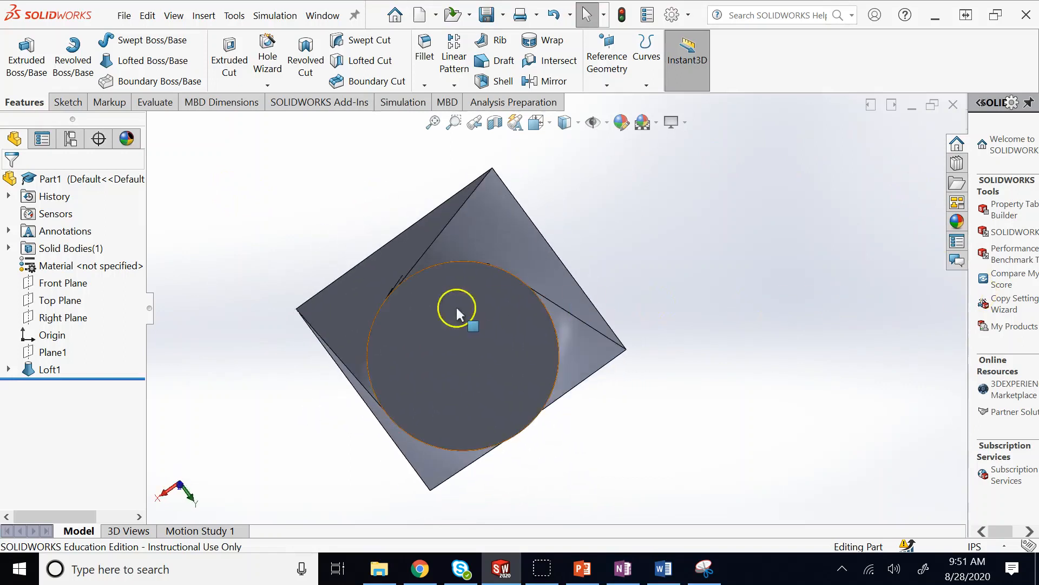
- Edit Loft1 and move the green connector's circle end onto the rectangle's diagonal, in line with its corner
right_click(49, 369)
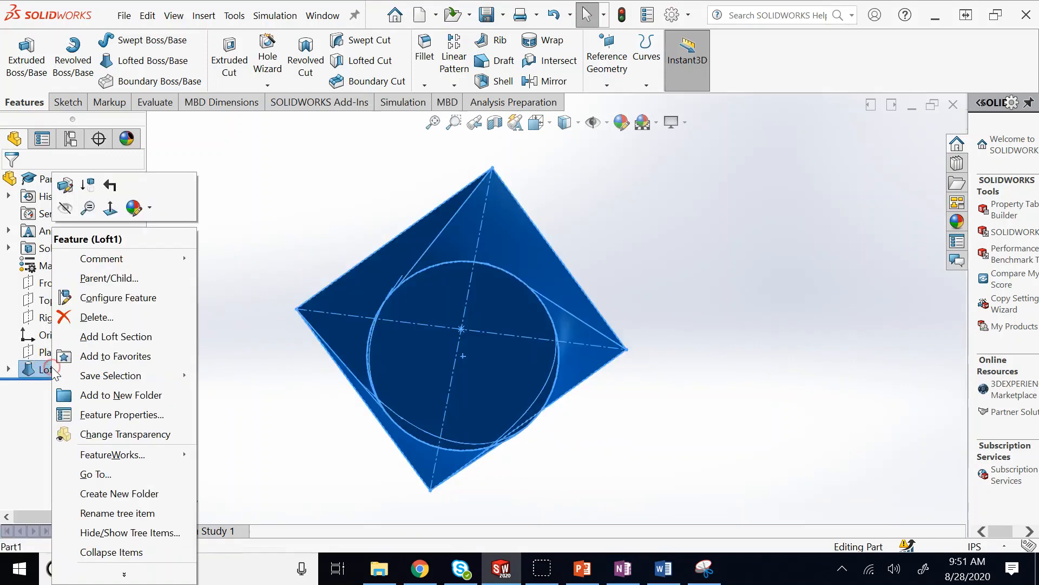
left_click(65, 187)
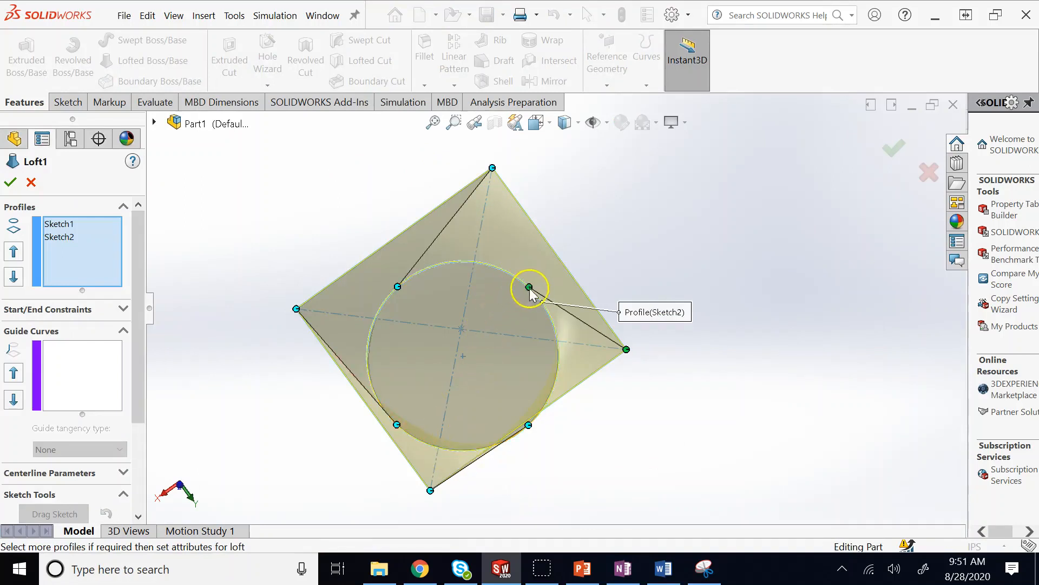
left_click_drag(529, 287, 564, 353)
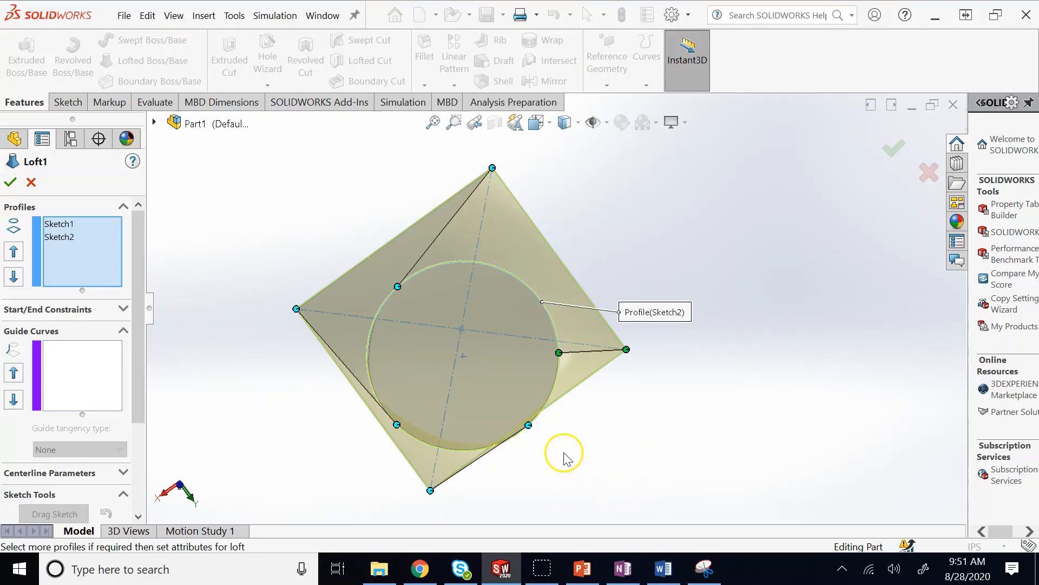
left_click(557, 341)
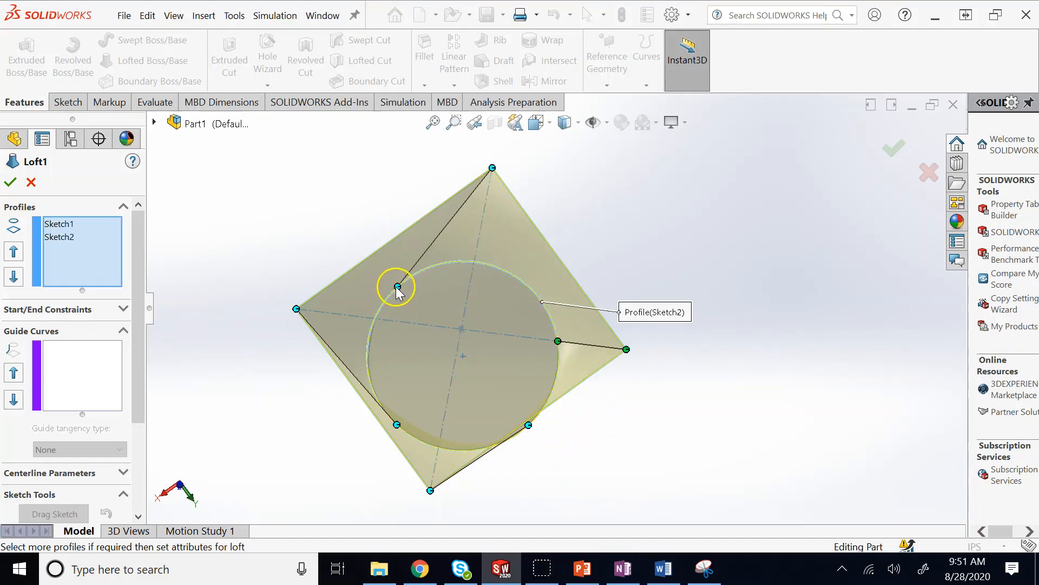
- Move the other three connectors' circle ends onto the rectangle's diagonals facing their corners, and accept the loft
left_click_drag(397, 287, 471, 262)
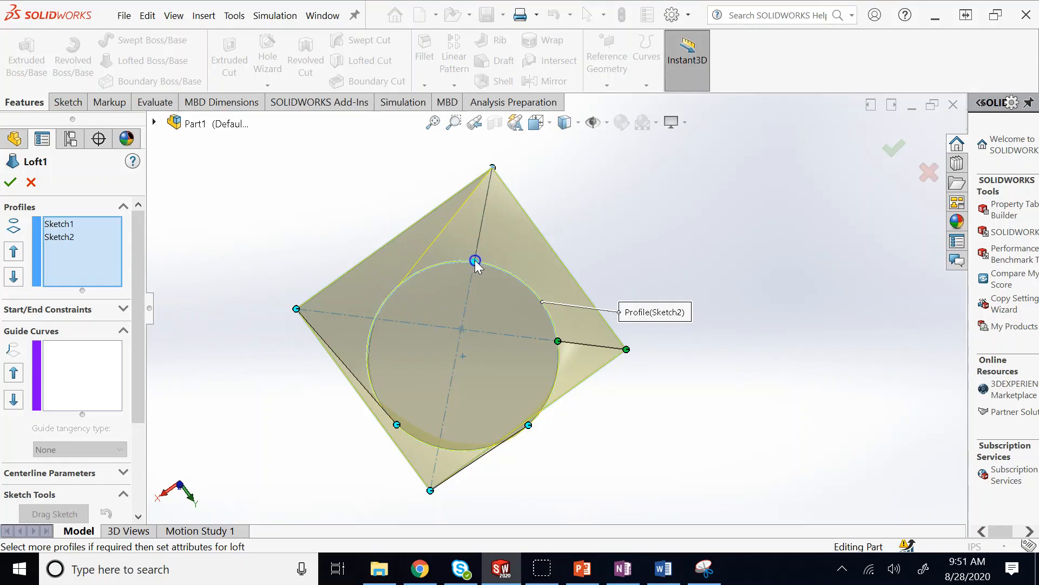
left_click_drag(475, 261, 474, 262)
left_click_drag(397, 425, 389, 385)
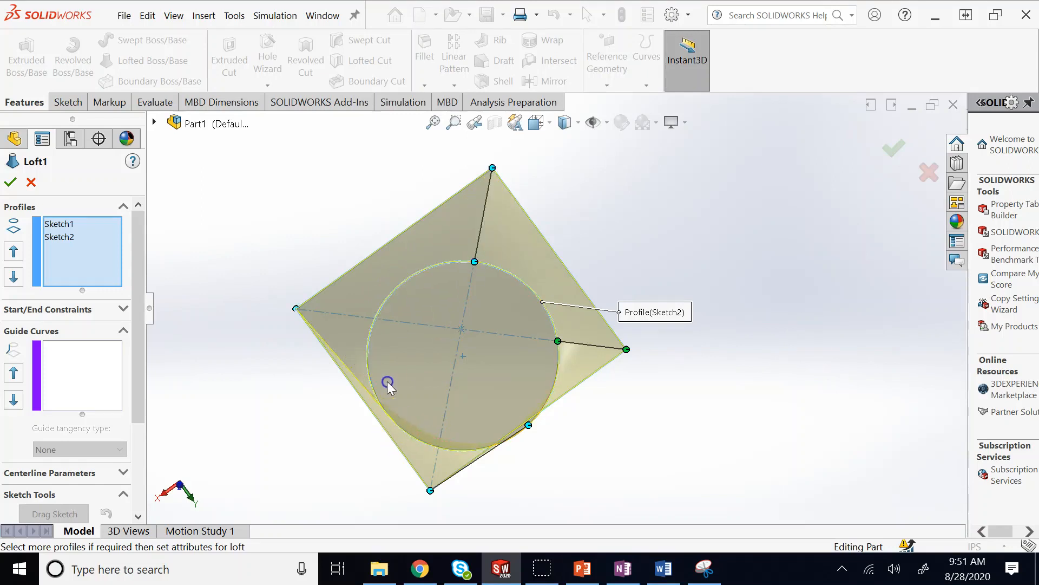
left_click_drag(376, 323, 375, 319)
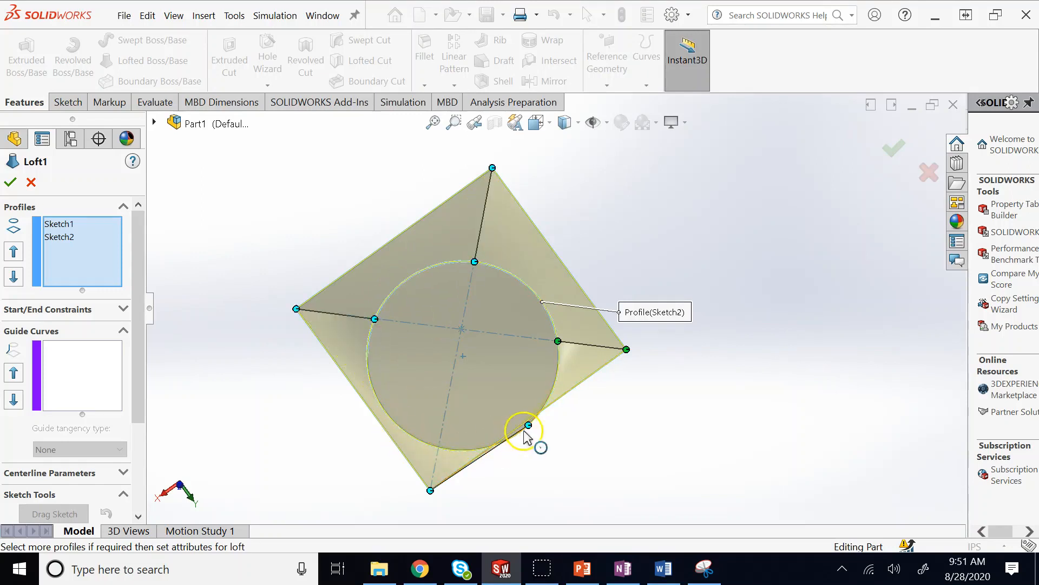
left_click_drag(529, 425, 440, 452)
left_click(897, 154)
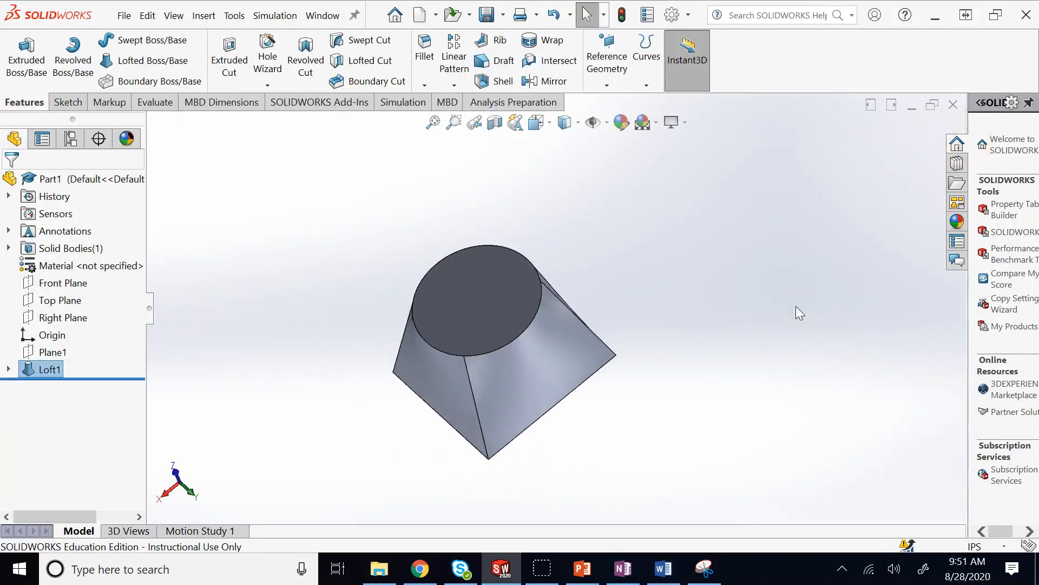
- Examine the realigned loft from several sides to check how the rectangle's corners run to the circle
key("Right")
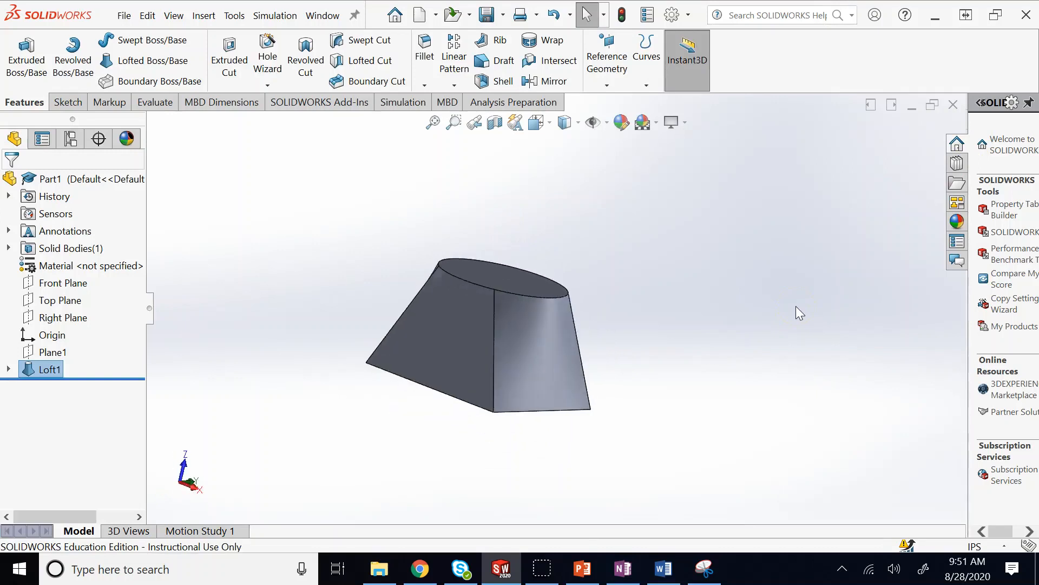
key("Left")
key("Down")
key("Down")
key("Down")
key("Down")
key("Down")
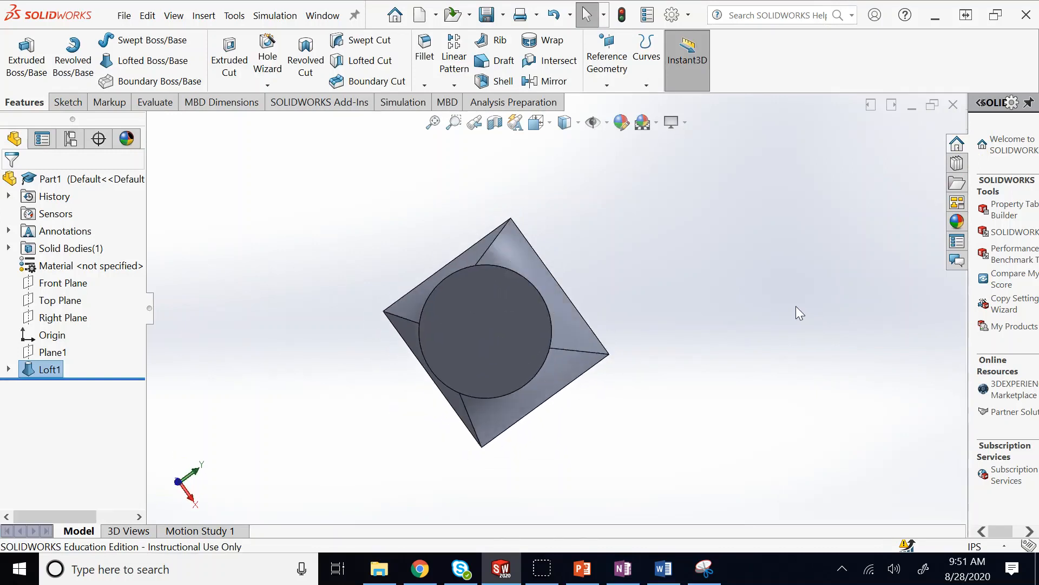
key("Right")
key("Down")
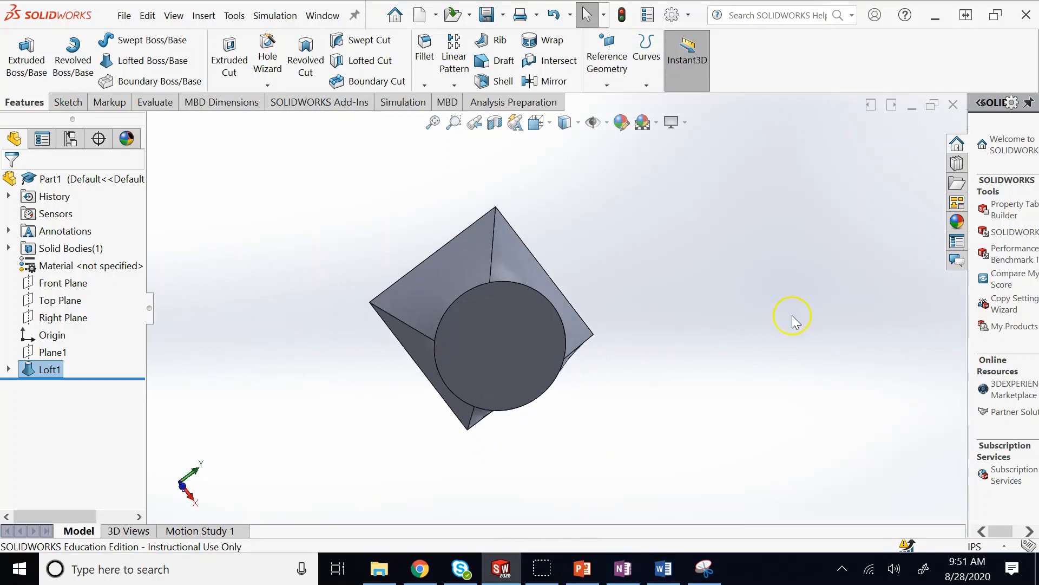
key("Left")
key("Up")
key("Up")
key("Right")
key("Right")
key("Left")
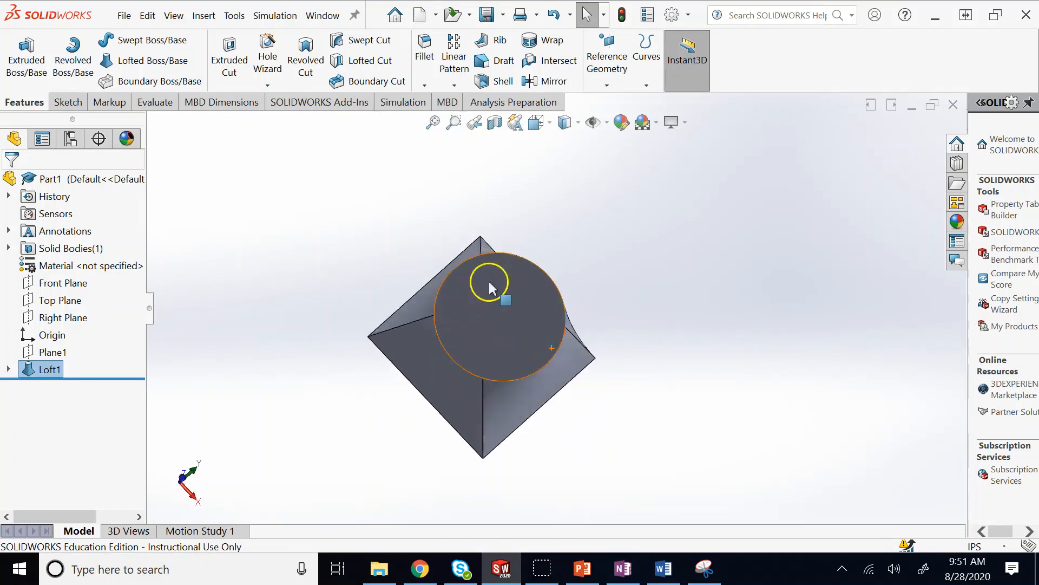
key("Down")
key("Down")
key("Left")
- Open Loft1's definition to check its guide curves selection, and leave the loft without changing it
left_click(657, 359)
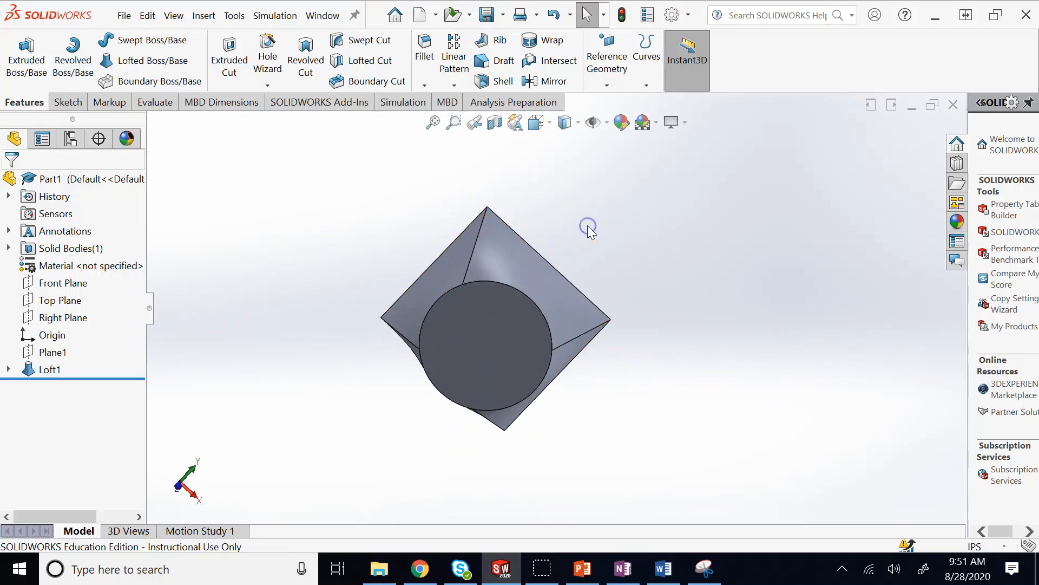
left_click(9, 369)
left_click(64, 373)
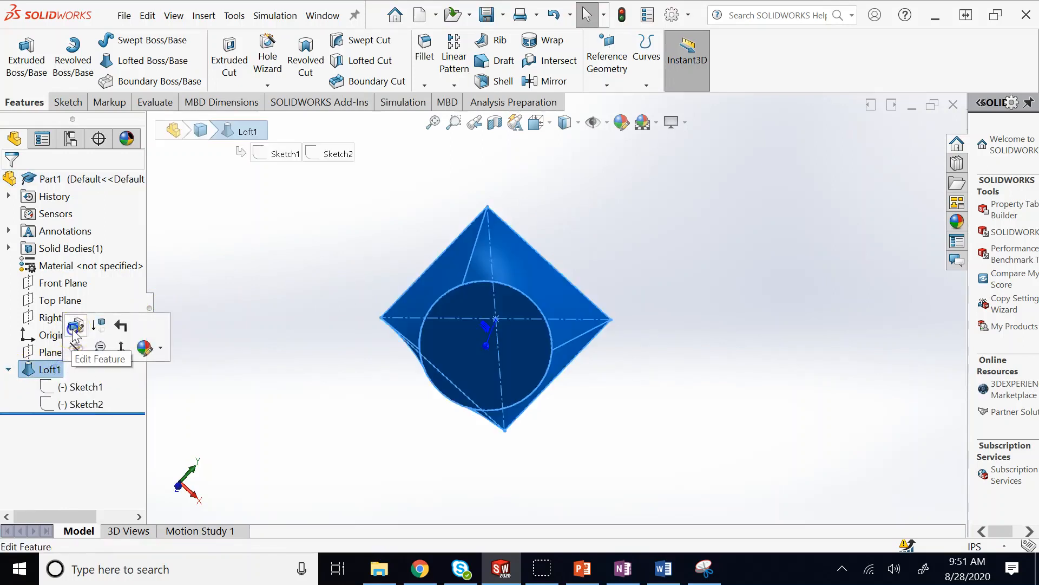
left_click(75, 328)
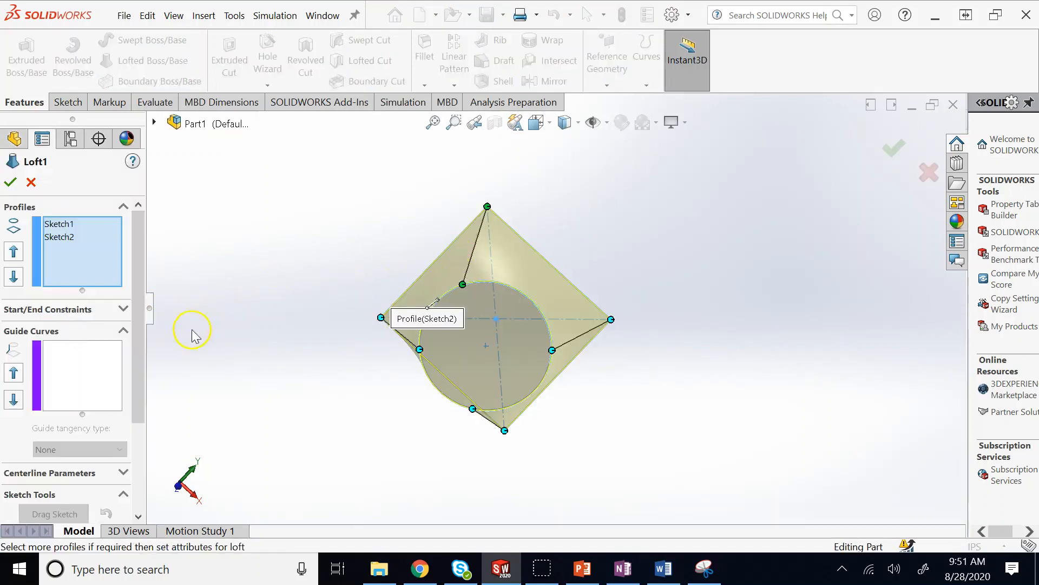
left_click(95, 364)
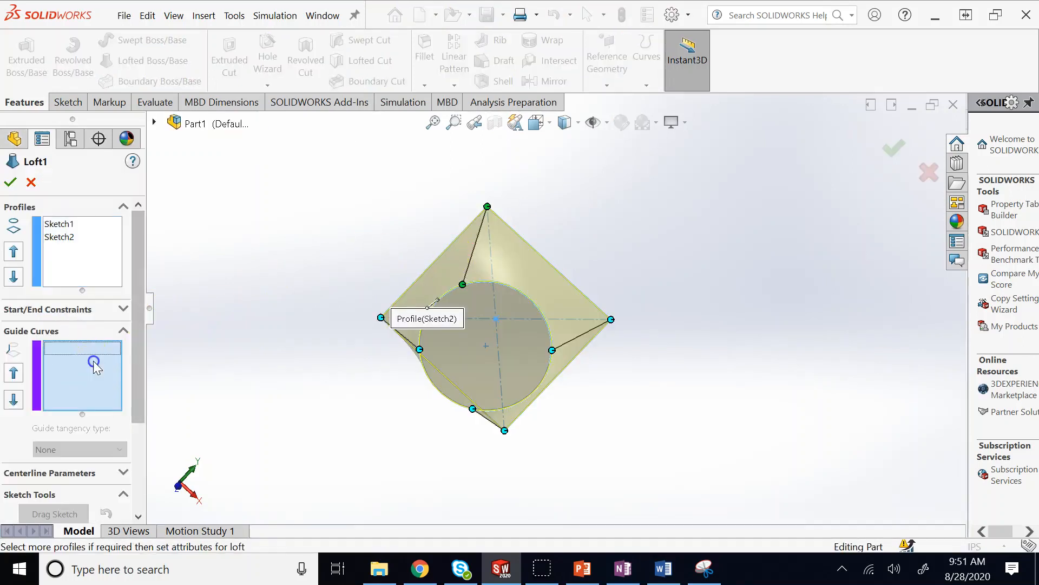
left_click(31, 182)
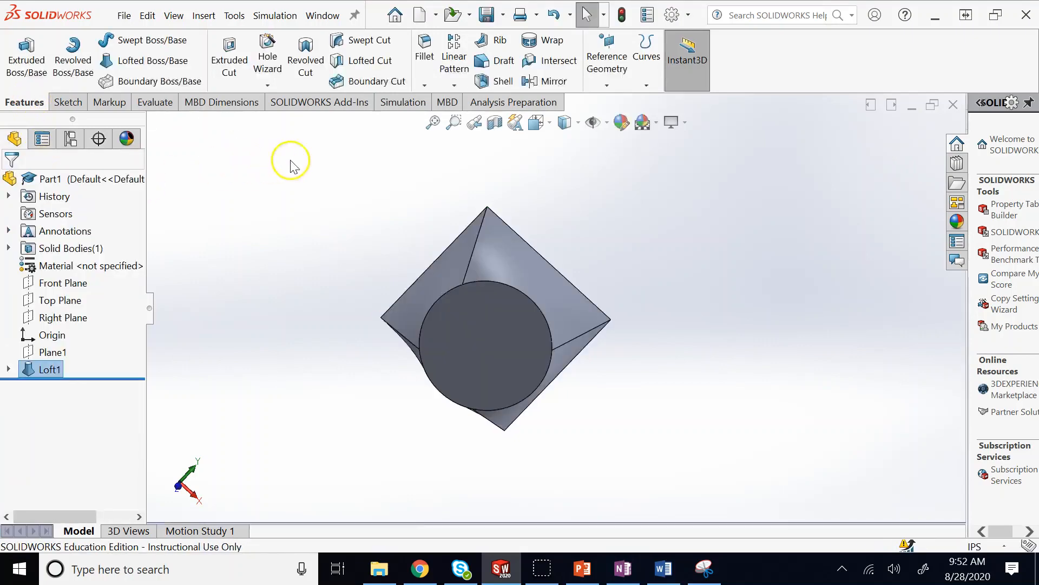
- Delete the Loft1 feature and keep its rectangle and circle sketches
right_click(49, 369)
left_click(95, 316)
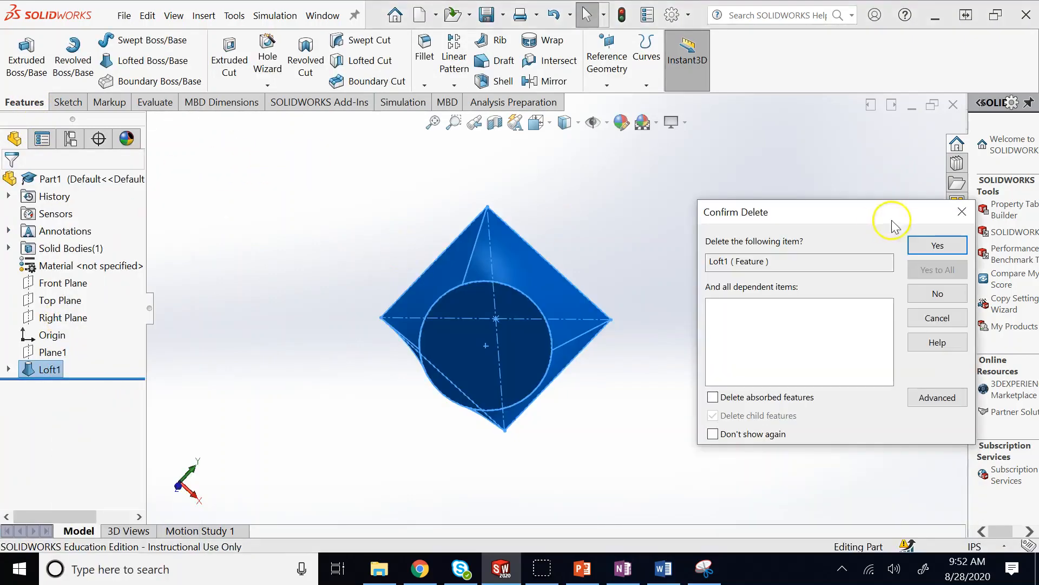
left_click(938, 245)
- Start a new sketch on the Right Plane for a guide curve between the rectangle and the circle
key("ctrl+1")
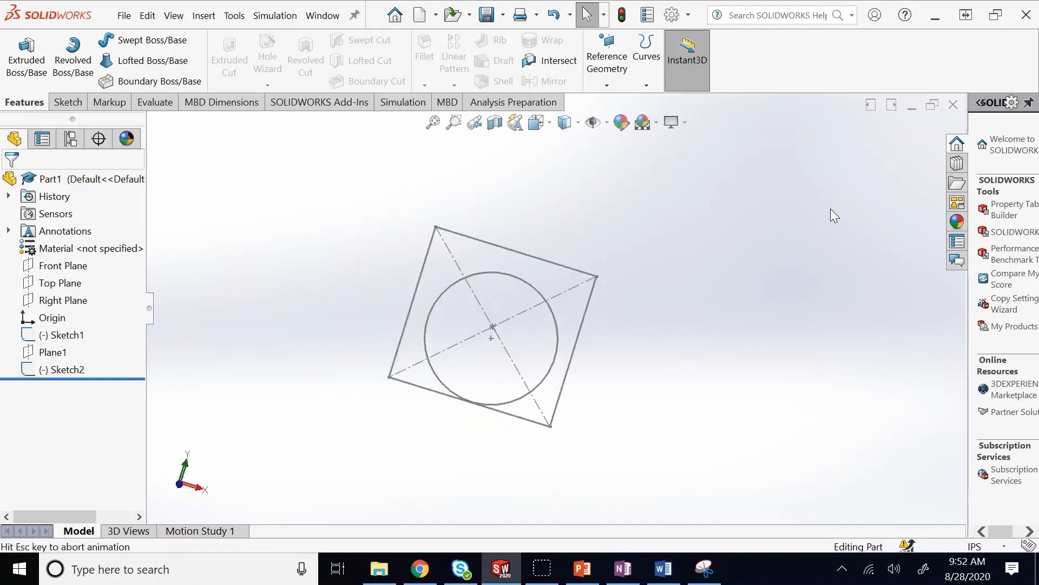
key("ctrl+7")
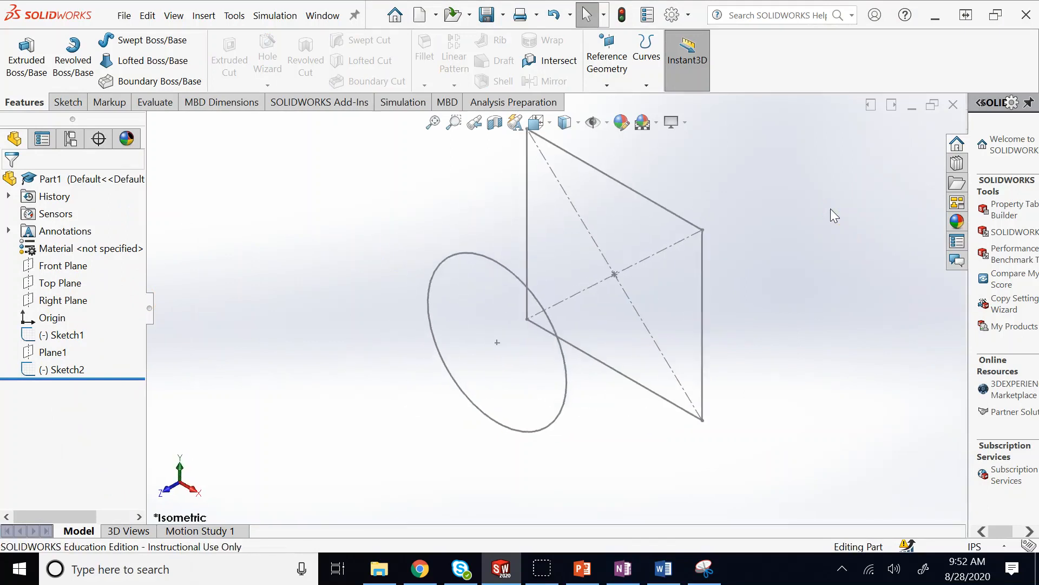
scroll(637, 192, "down", 2)
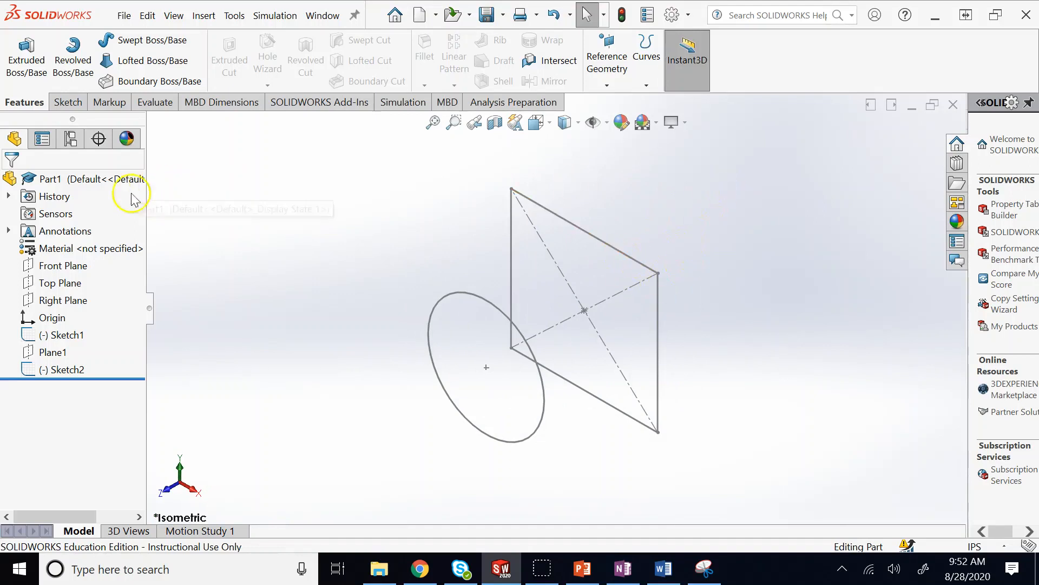
left_click(80, 302)
left_click(89, 285)
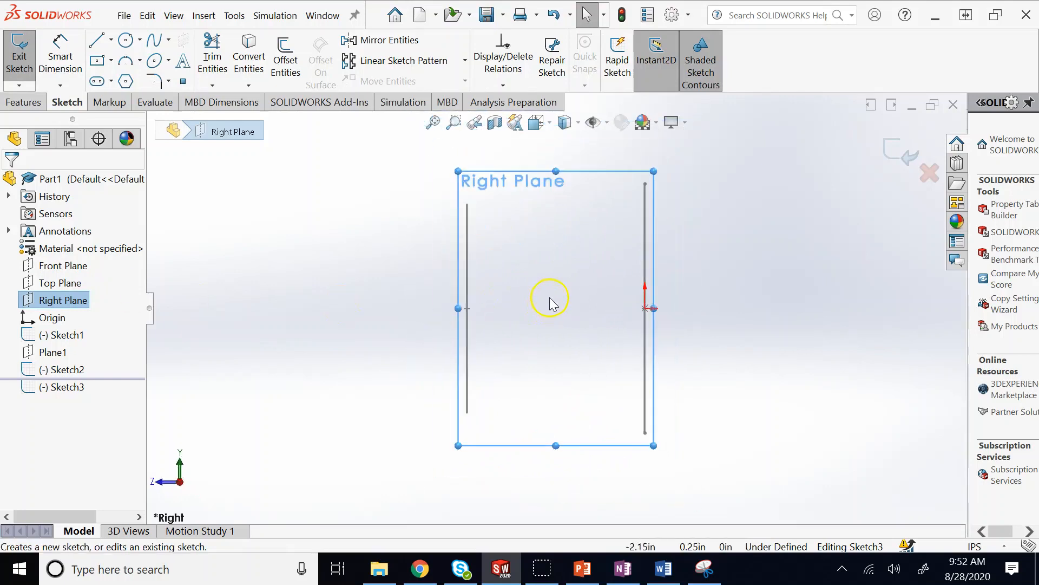
left_click(233, 204)
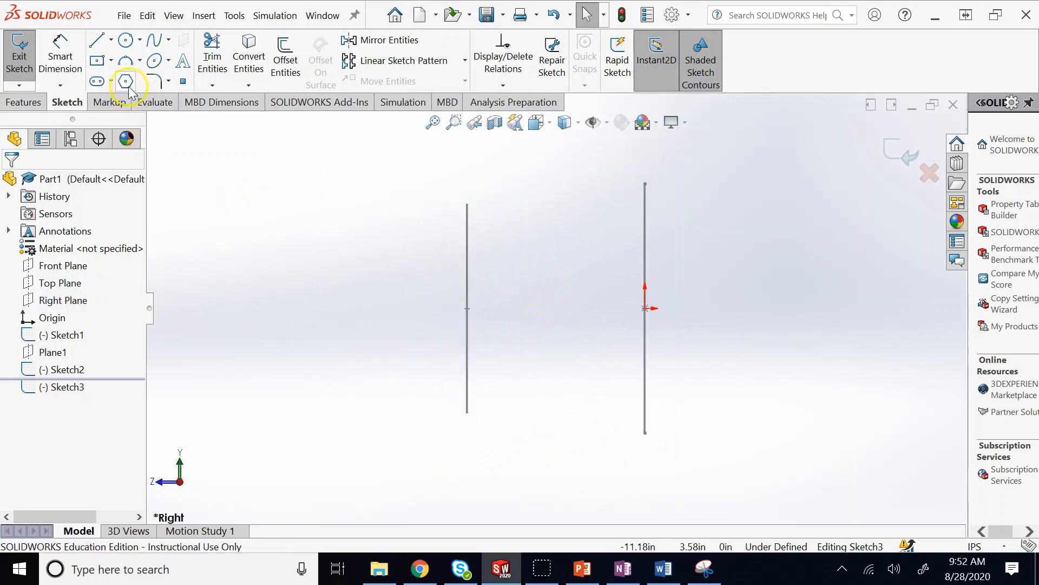
- Try a three-point spline between the two profiles with its ends unattached, and delete it
left_click(154, 41)
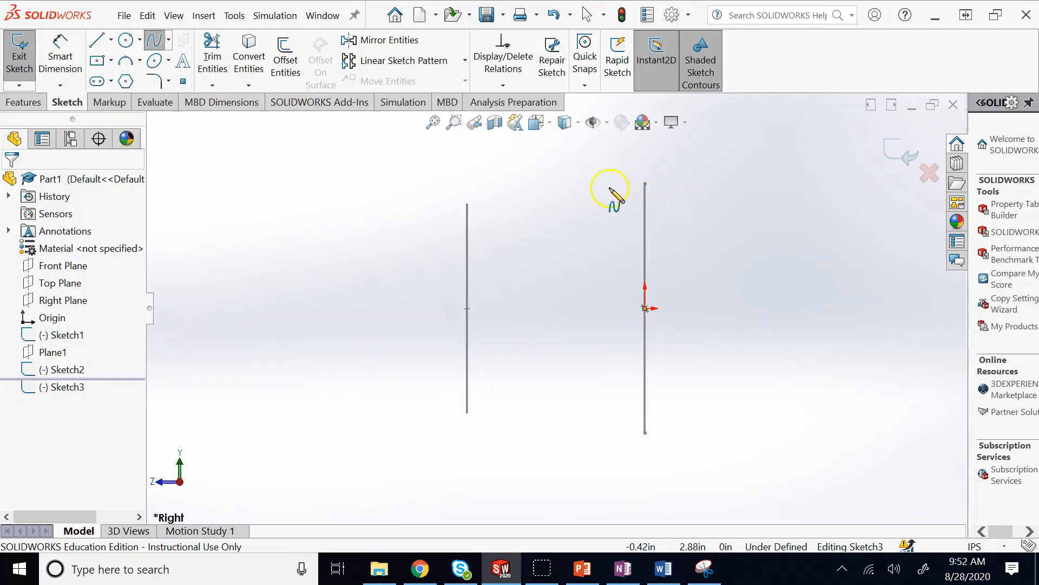
left_click(627, 179)
left_click(580, 203)
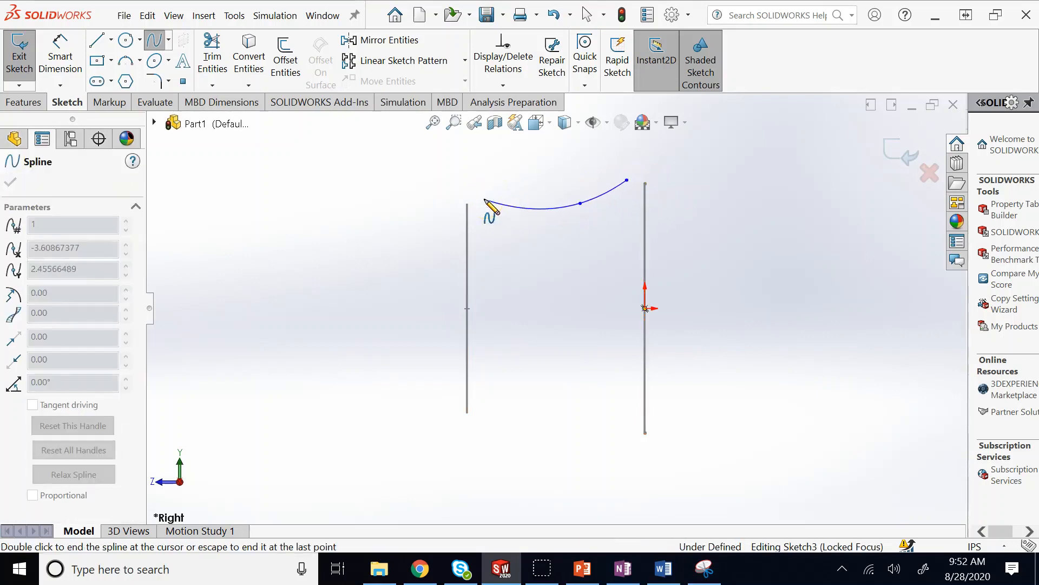
double_click(485, 201)
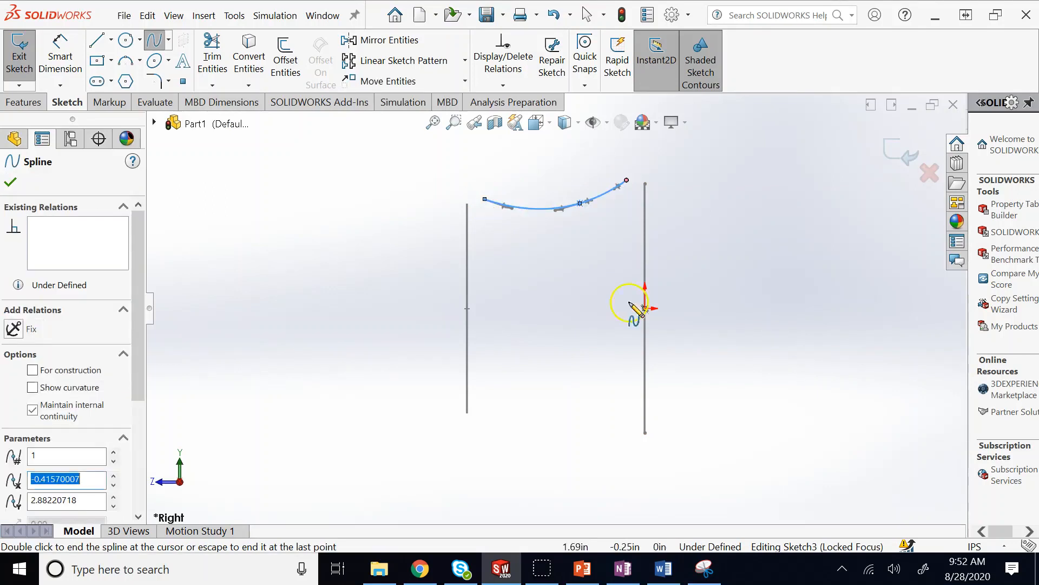
key("Escape")
left_click(790, 242)
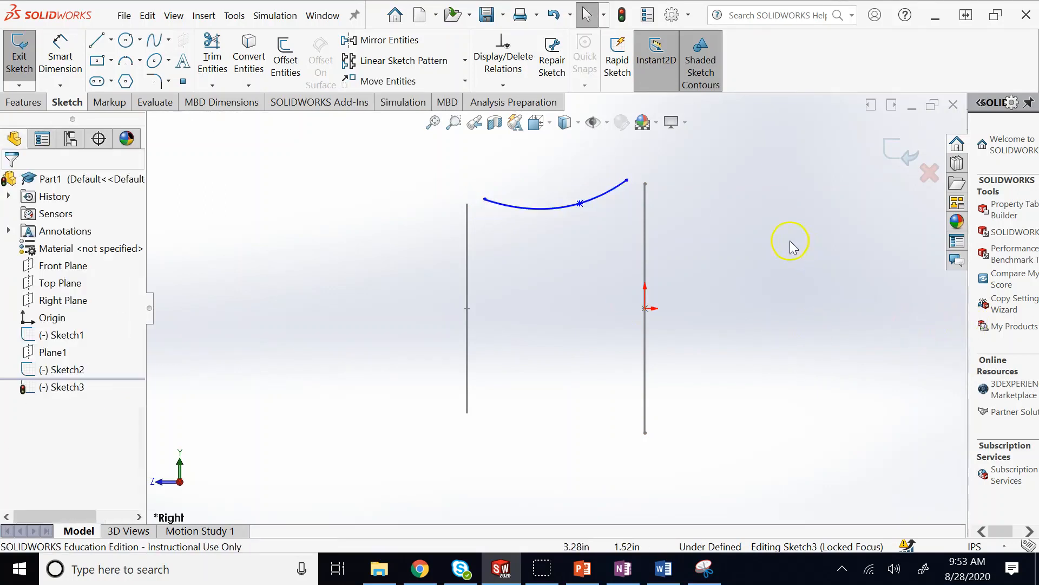
left_click(582, 214)
key("Delete")
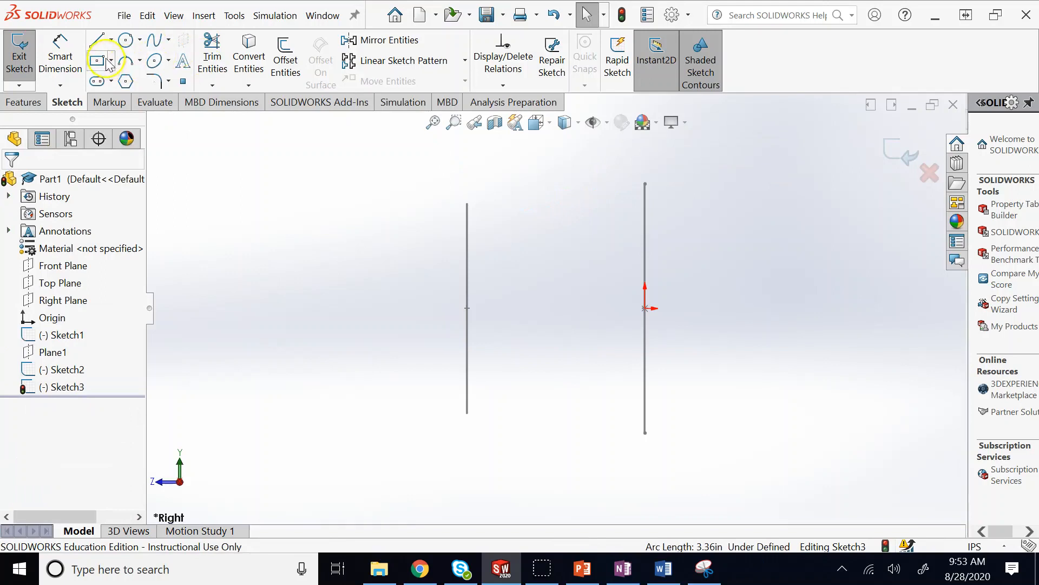
- Sketch a wavy six-point spline from the rectangle's upper edge to the top of the circle, and exit the sketch
left_click(154, 40)
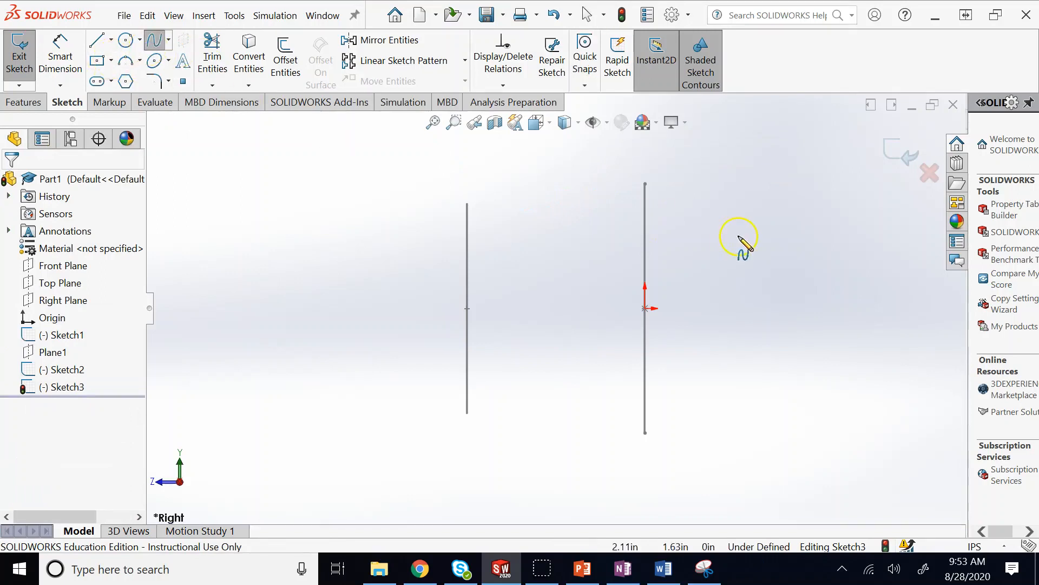
left_click(646, 184)
left_click(628, 190)
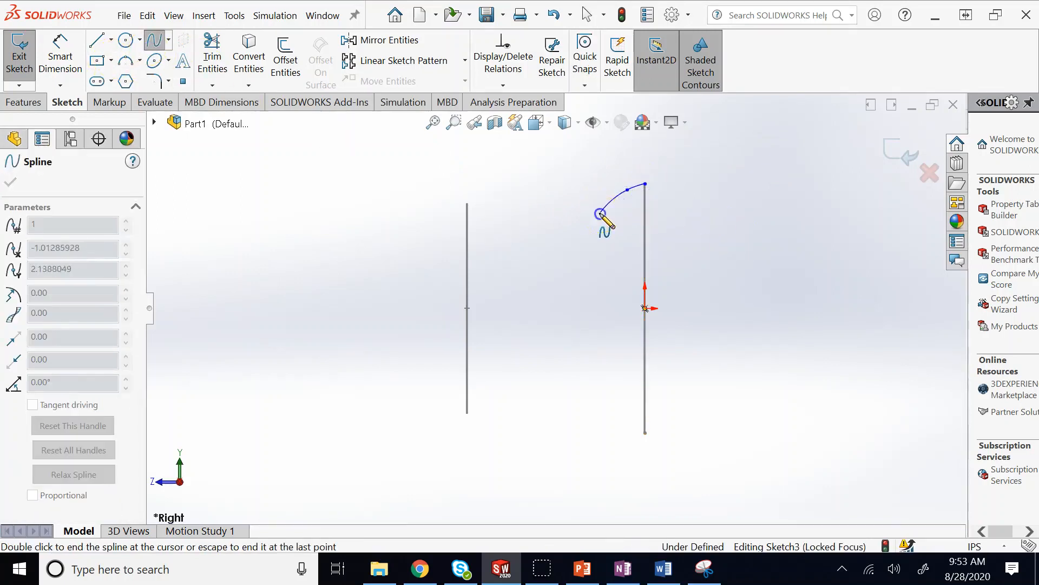
left_click(600, 213)
left_click(549, 205)
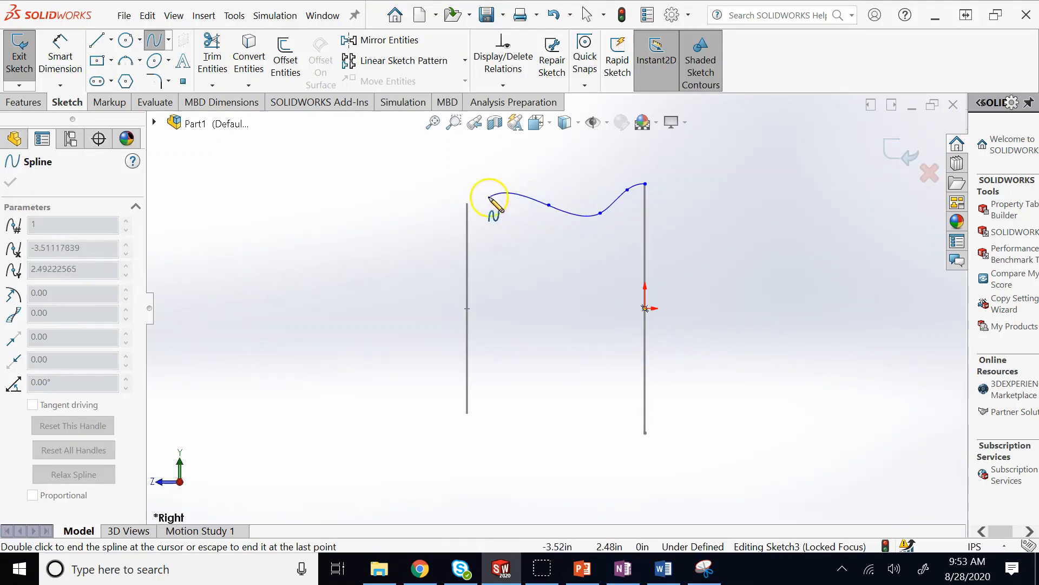
left_click(514, 196)
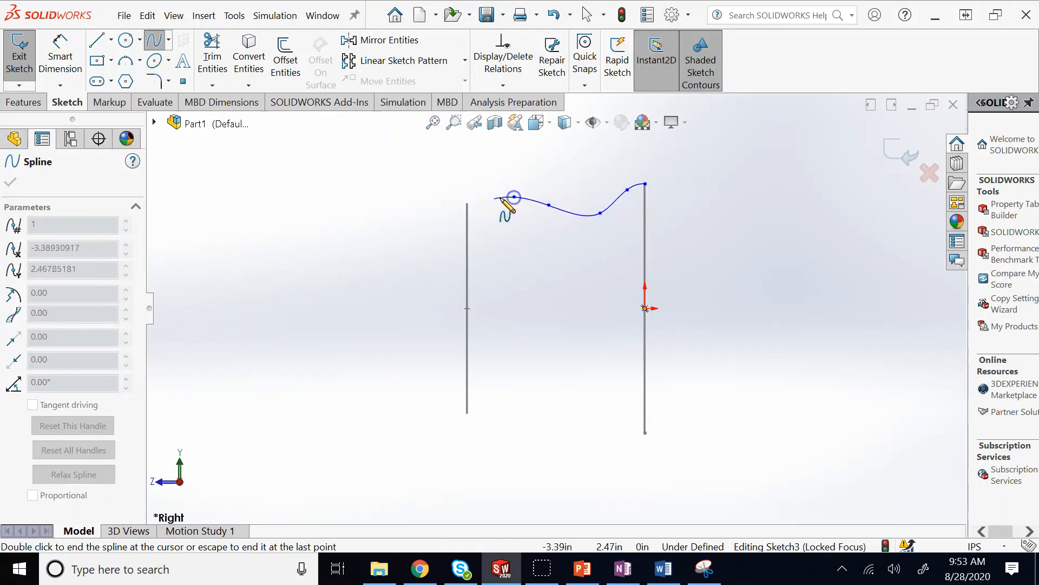
double_click(468, 205)
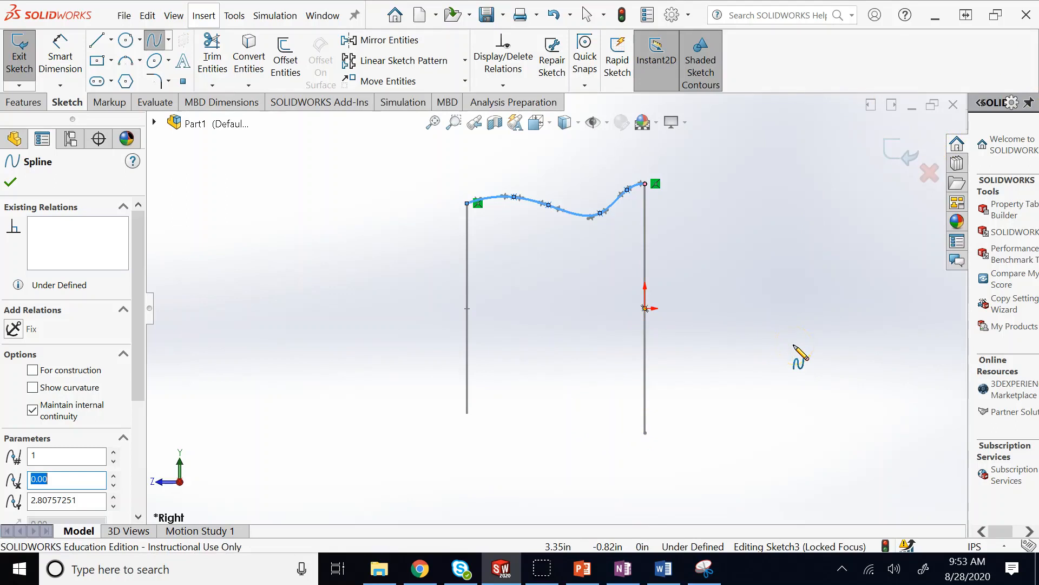
left_click(896, 152)
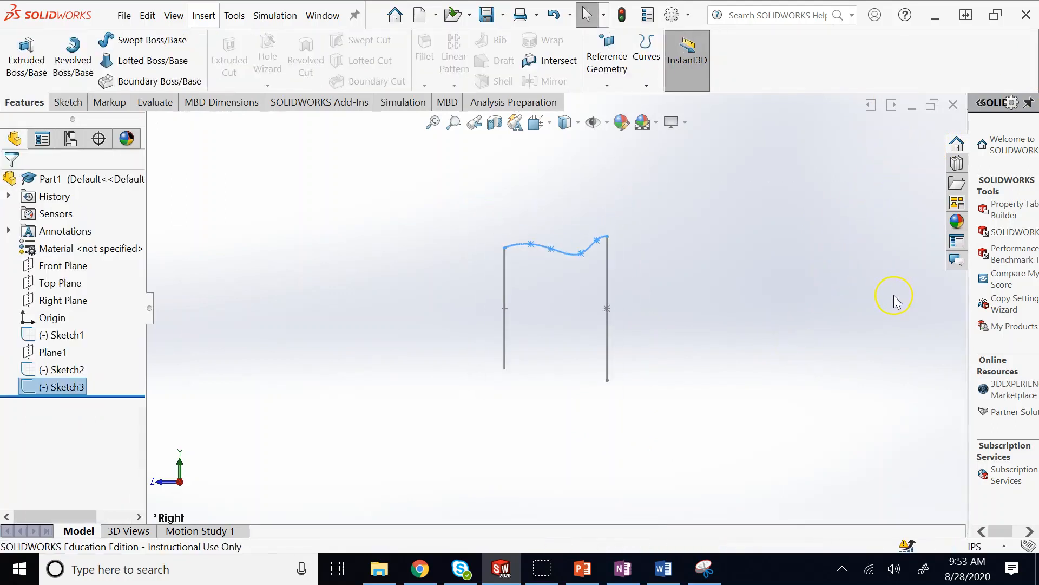
left_click(805, 222)
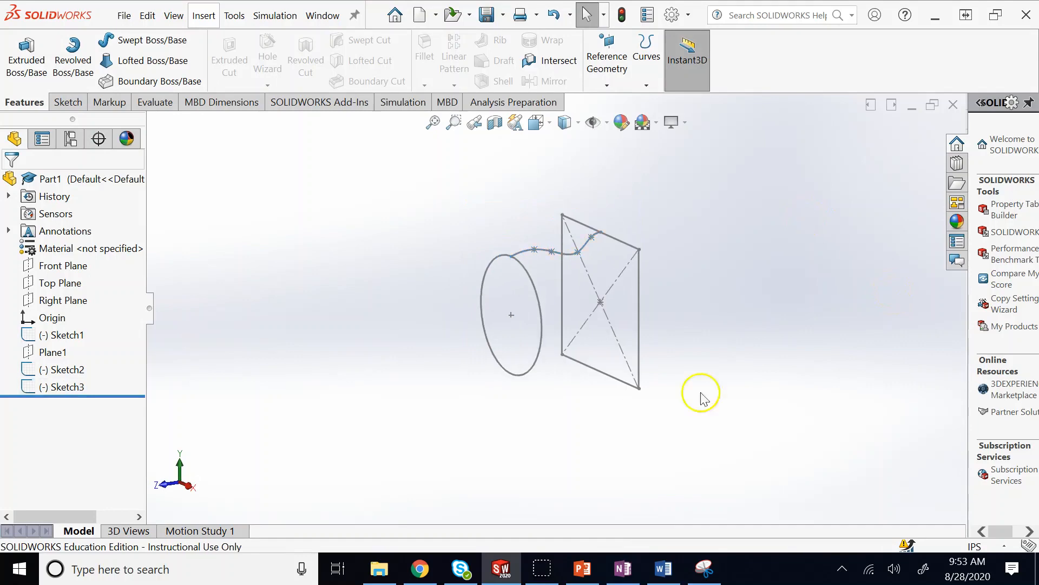
- Switch to PowerPoint and add the bullet "Guide curves and profile curves have to be defined in separate sketches." before the last bullet on slide 18
left_click(587, 572)
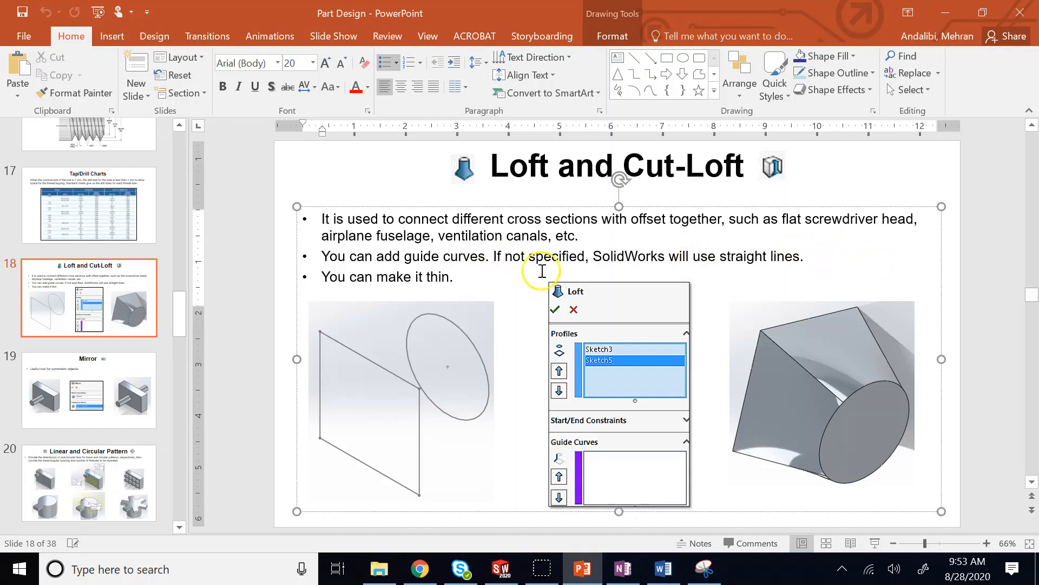
left_click(853, 258)
key("Return")
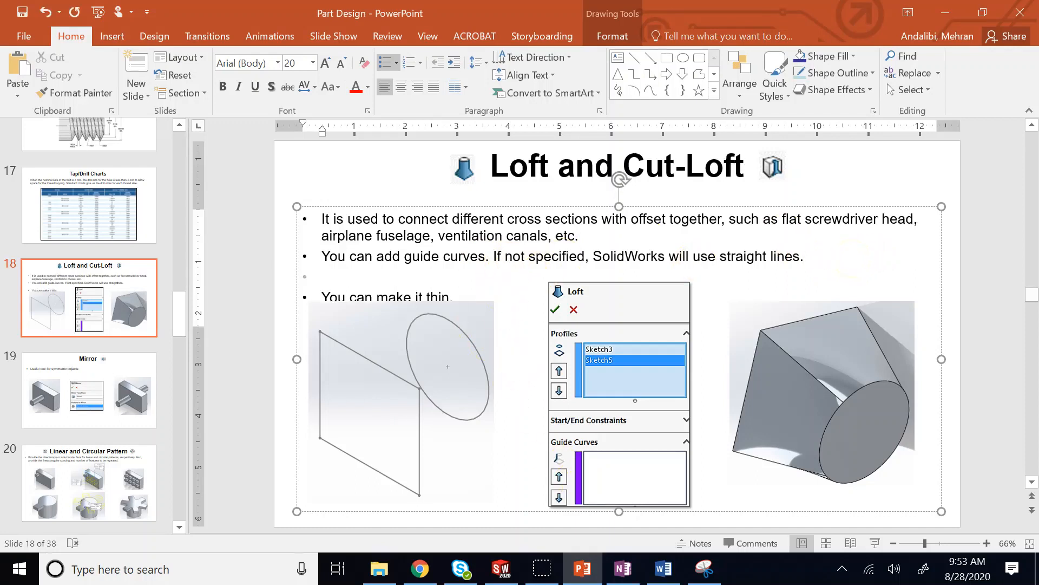
type("Guide curves and pro")
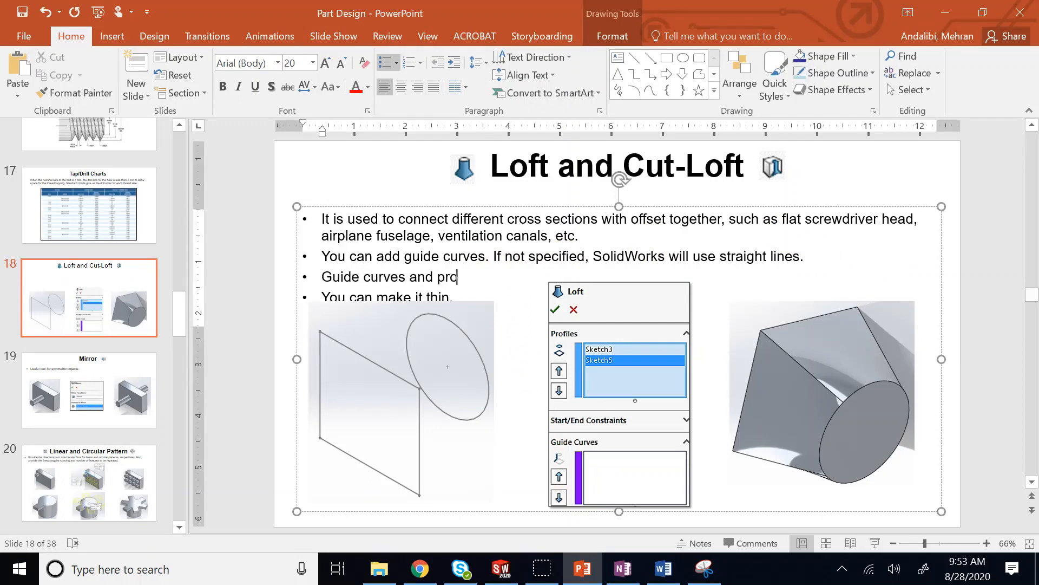
type("file curves have to be d")
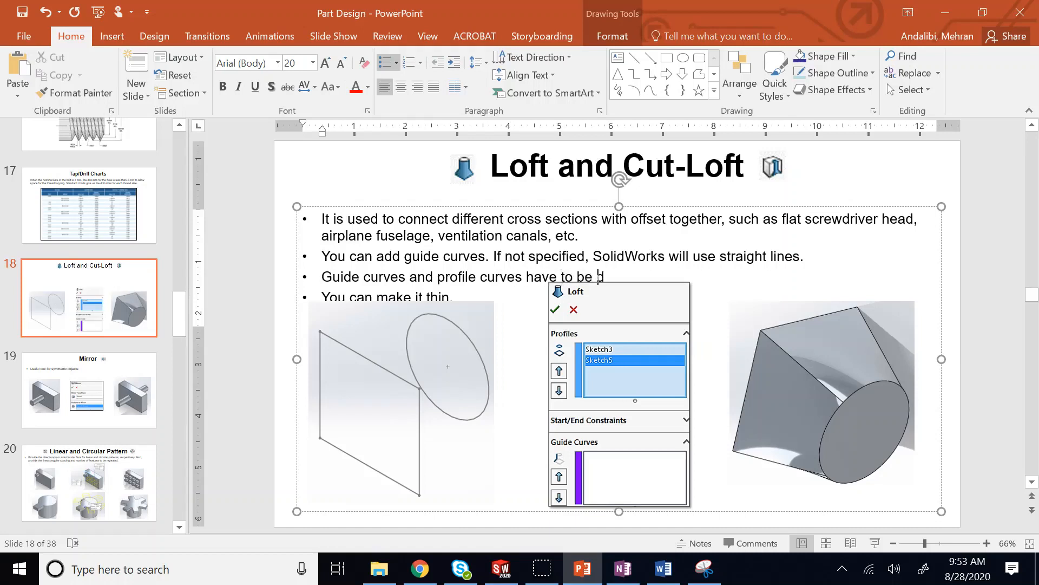
type("efined in separate ")
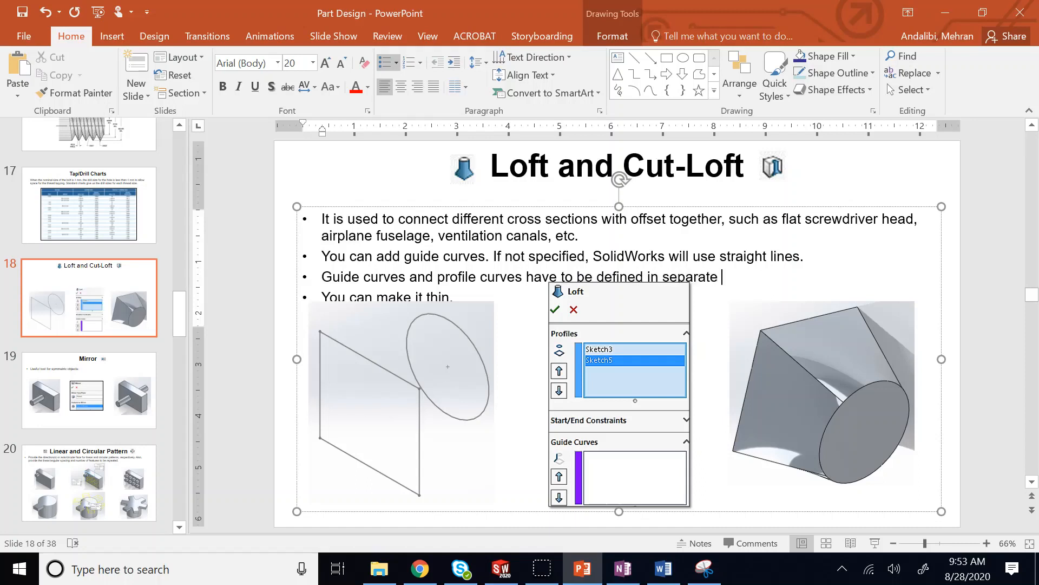
type("sketches.")
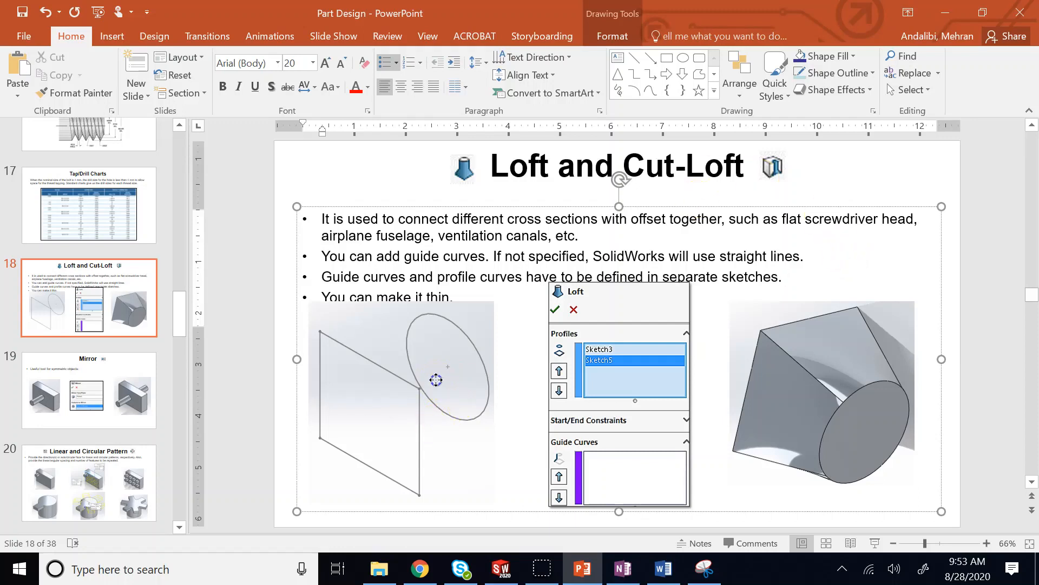
- Lower the sketch and loft pictures, shrink the Loft settings picture so all bullets are clear, and save the presentation
mouse_move(441, 383)
left_mouse_down()
mouse_move(434, 399)
mouse_move(440, 390)
left_mouse_up()
left_click(615, 331)
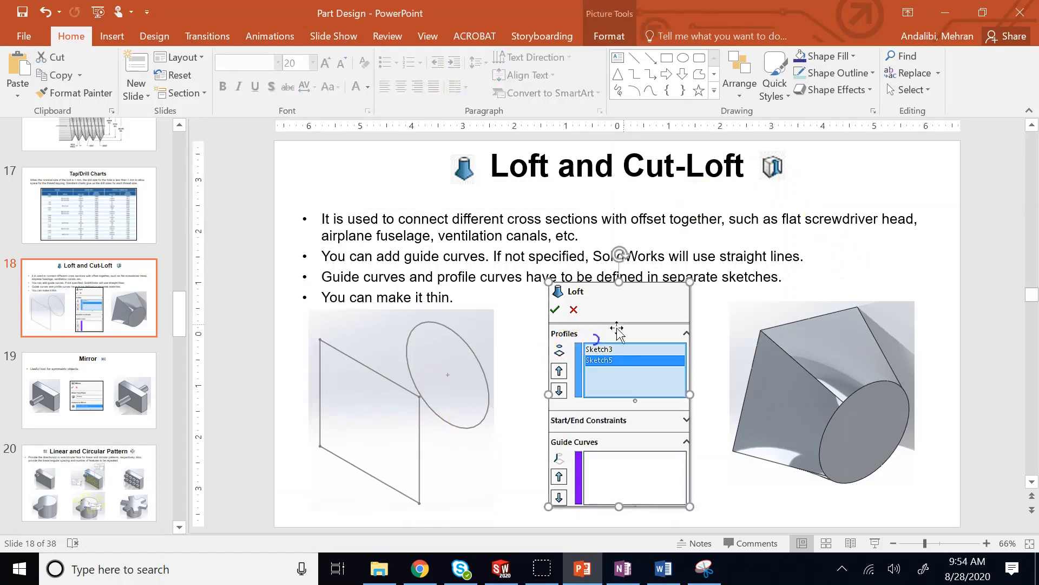
left_click_drag(688, 279, 672, 309)
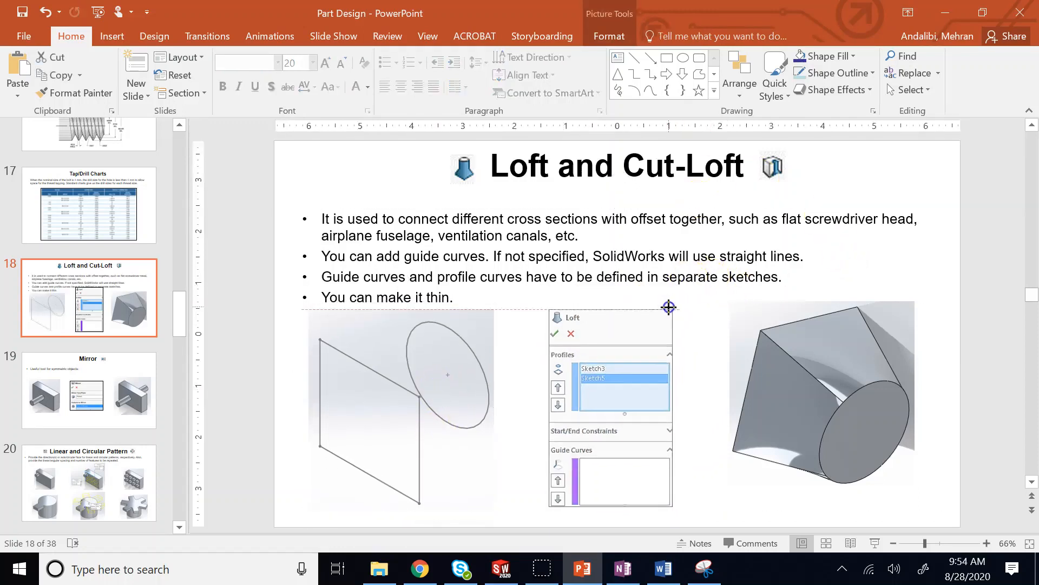
left_click(755, 350)
left_click_drag(773, 370, 764, 377)
left_click(477, 251)
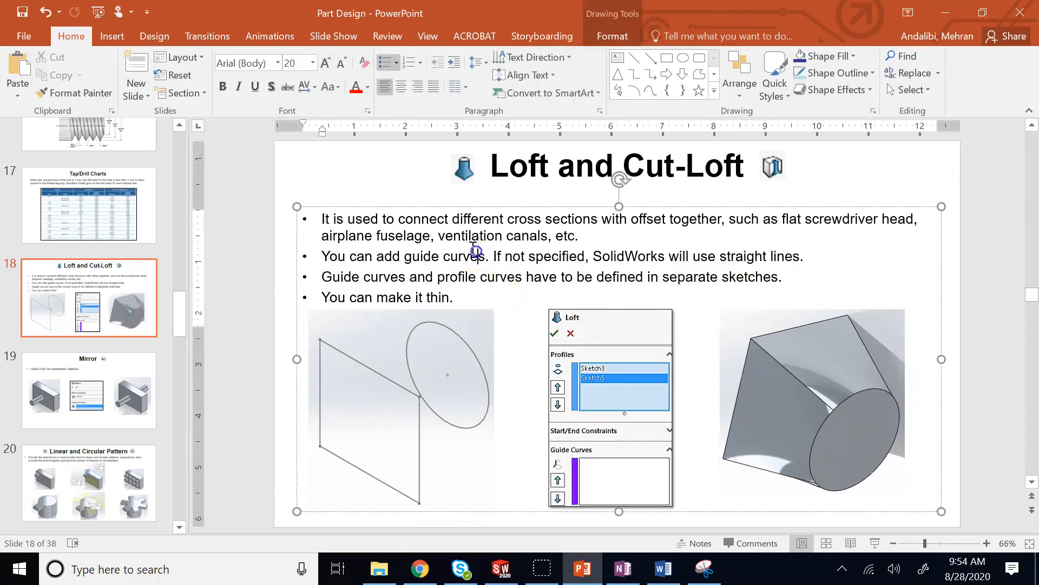
left_click_drag(411, 341, 410, 350)
left_click(22, 12)
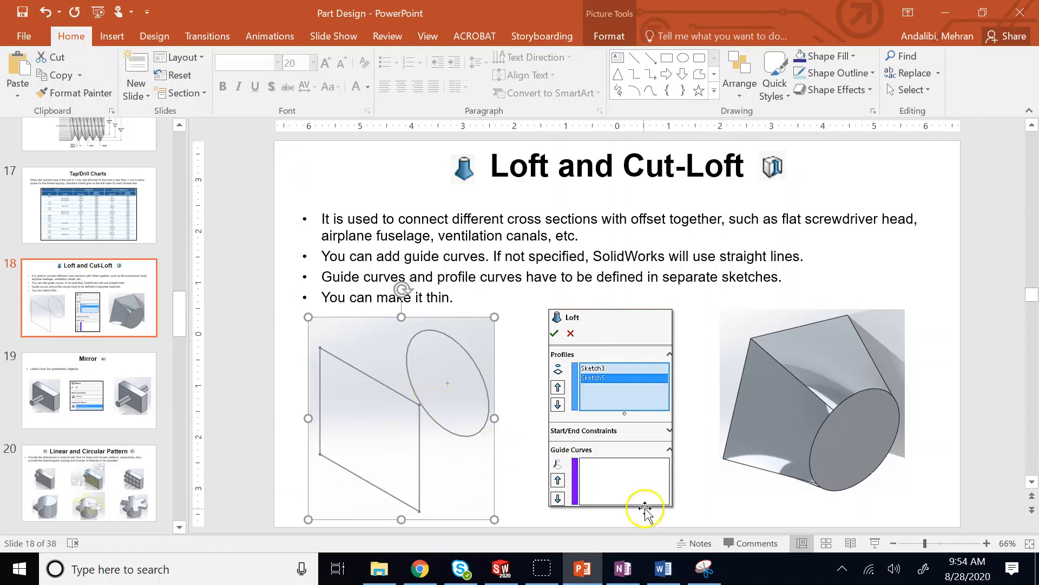
- Switch to SOLIDWORKS, sketch a downward-bowed three-point arc on the Right Plane from the rectangle's lower edge to the circle's bottom, and exit the sketch
left_click(501, 569)
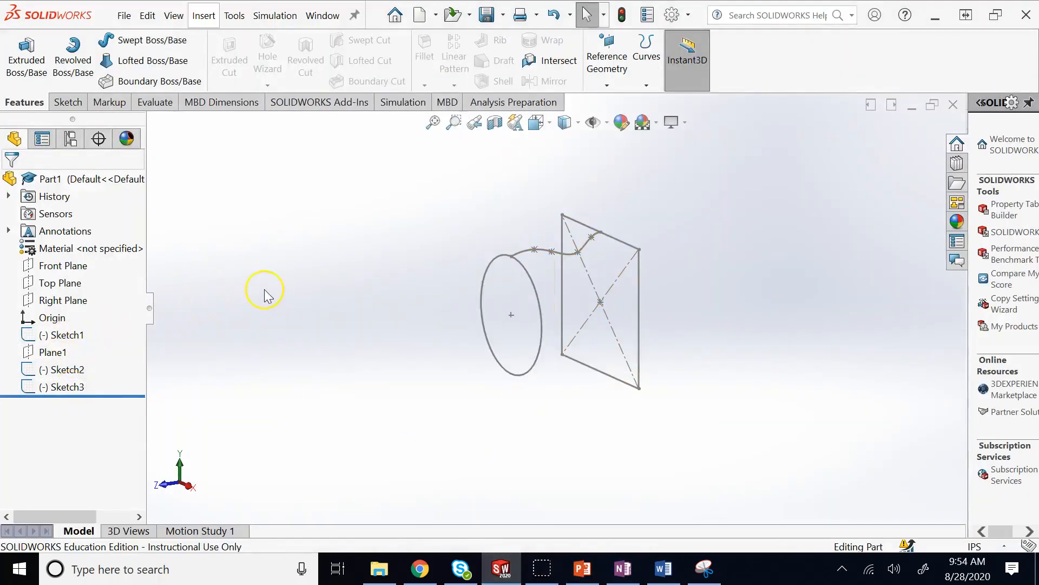
left_click(72, 304)
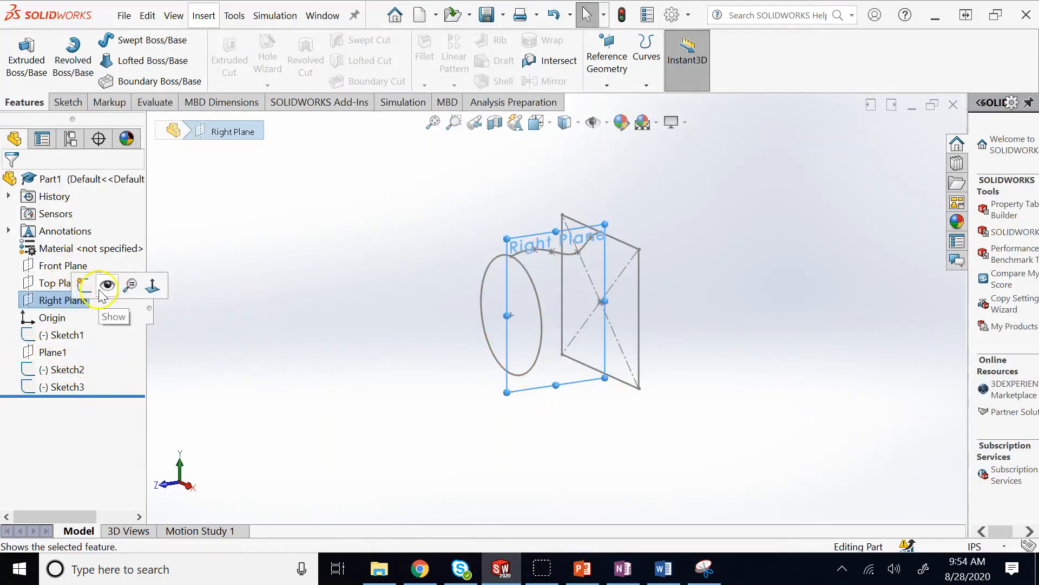
left_click(103, 285)
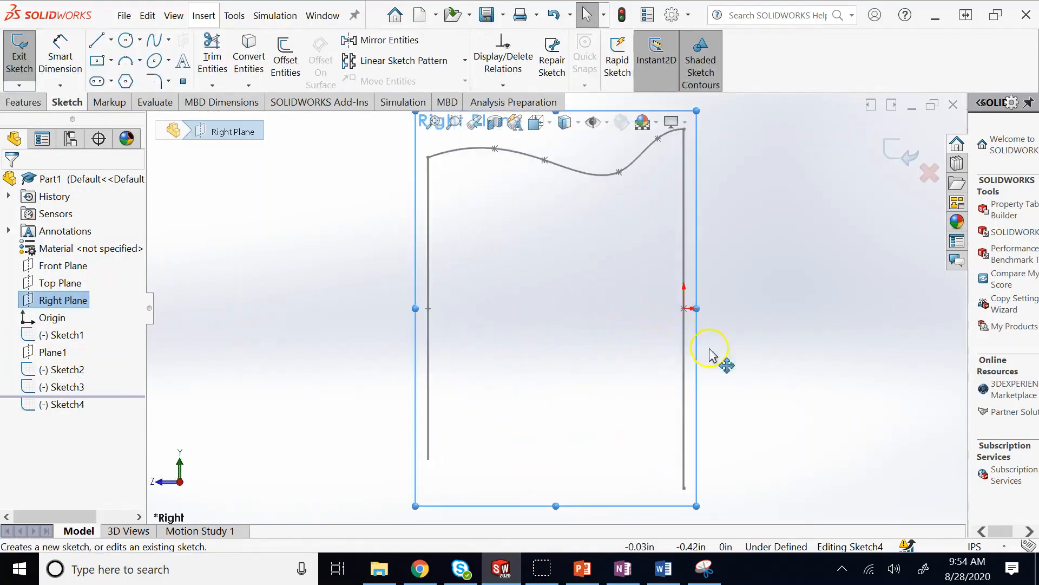
left_click(771, 359)
scroll(776, 372, "up", 4)
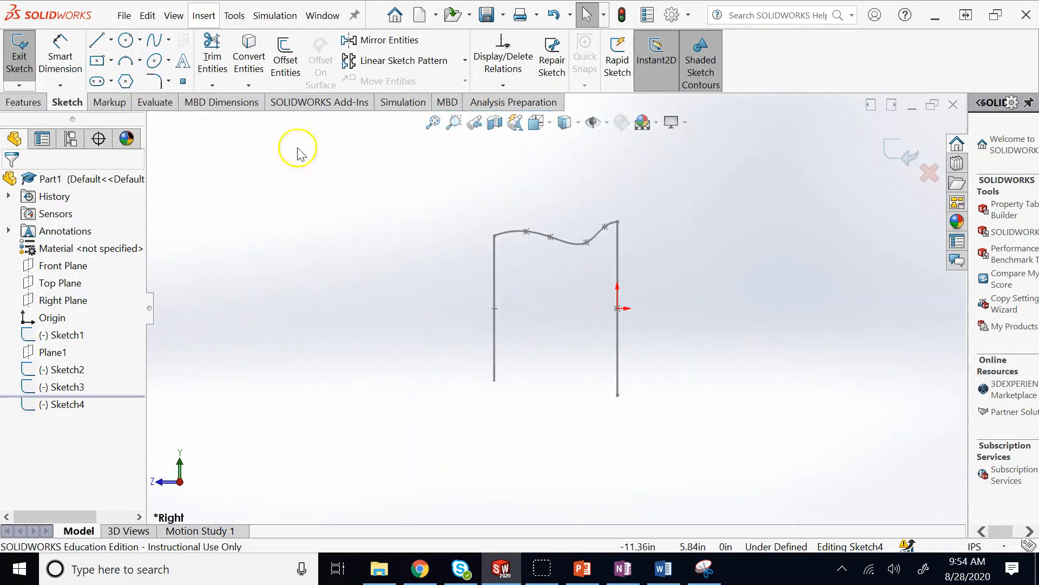
left_click(125, 60)
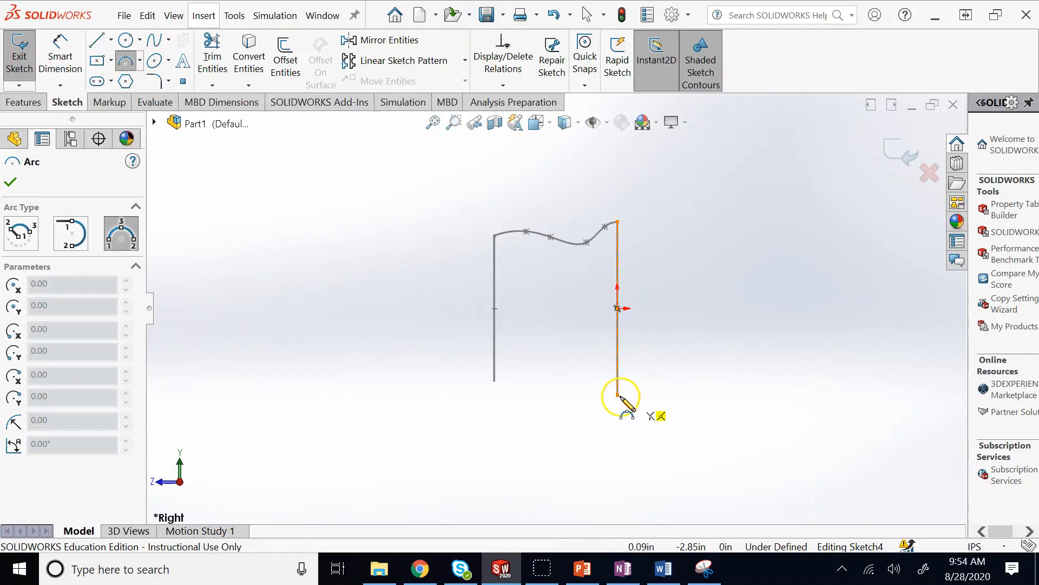
left_click_drag(618, 397, 495, 382)
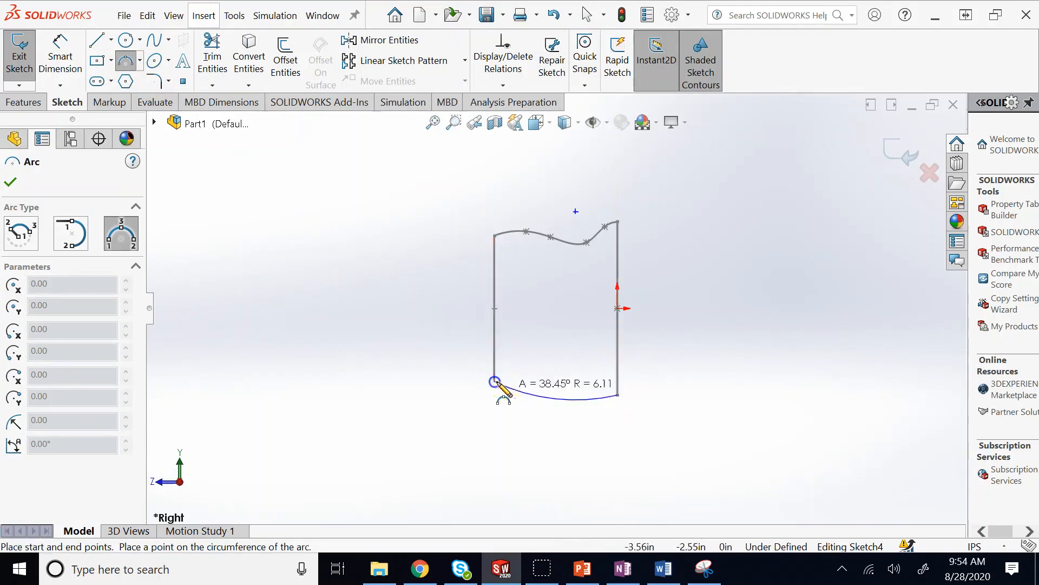
left_click(540, 406)
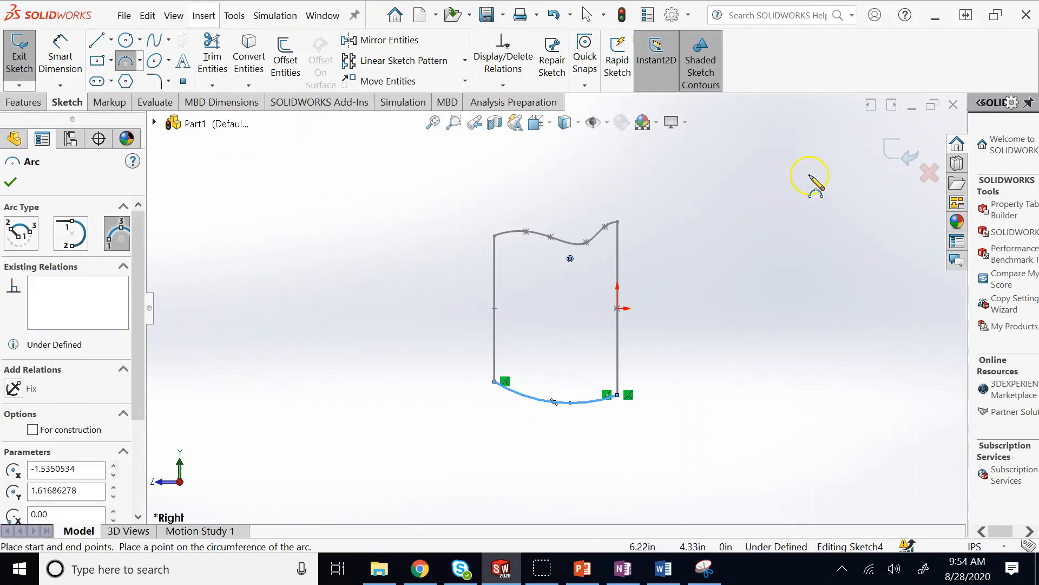
left_click(892, 153)
- Examine the rectangle, the circle and both guide curves between them from an angled view
key("Right")
key("Right")
key("Right")
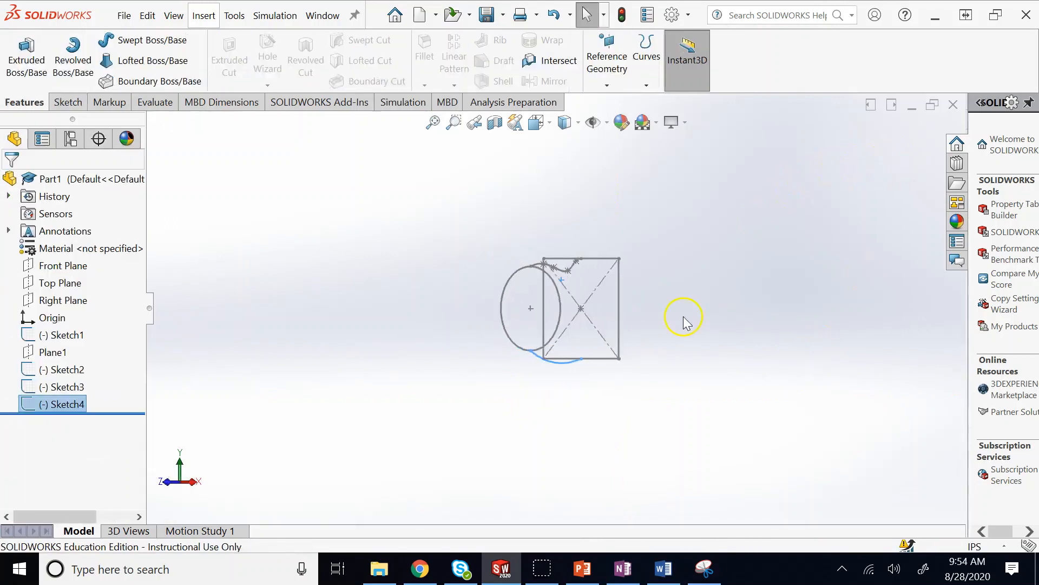
key("Down")
left_click(743, 289)
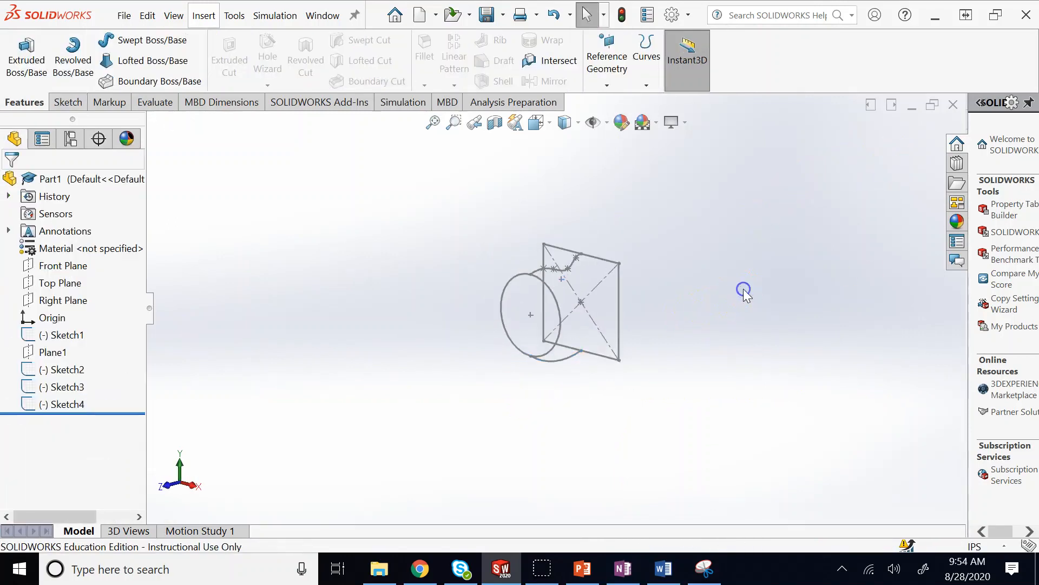
key("Down")
scroll(744, 289, "up", 1)
scroll(591, 372, "down", 4)
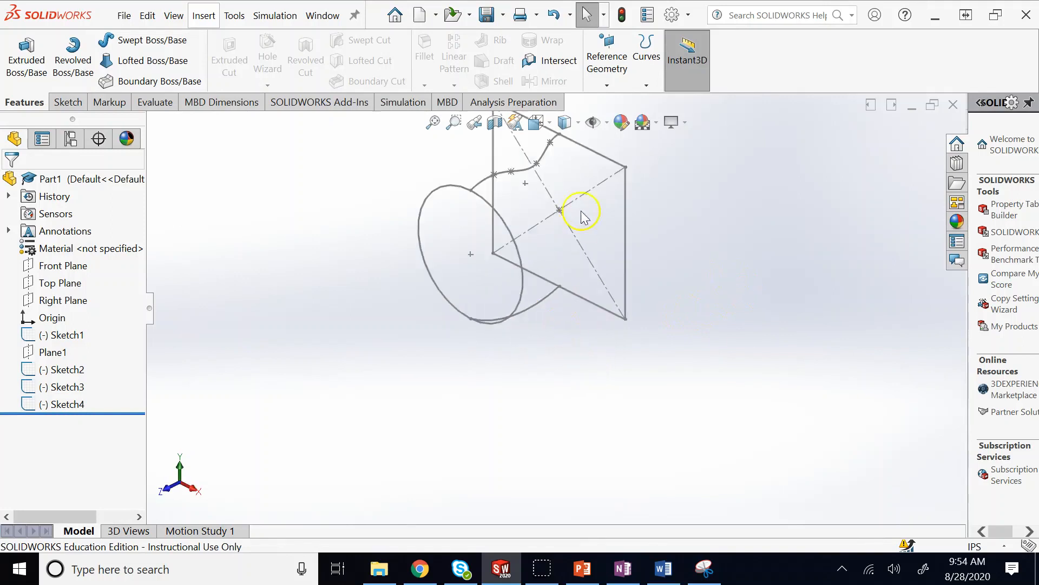
scroll(582, 211, "up", 2)
scroll(583, 166, "down", 4)
scroll(295, 351, "up", 3)
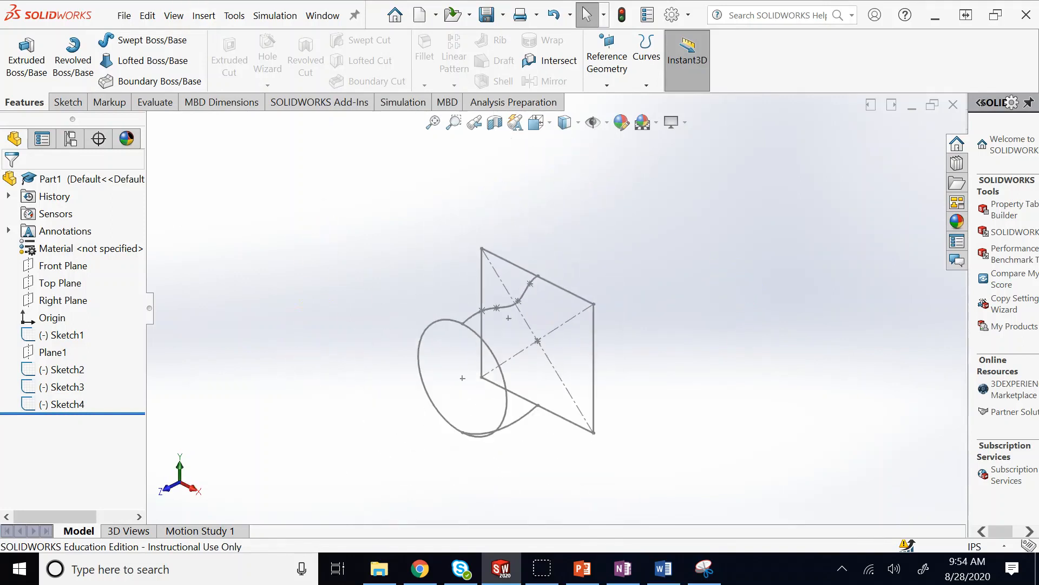
- Start a Lofted Boss/Base with the rectangle (Sketch1) and the circle (Sketch2) as profiles
left_click(126, 61)
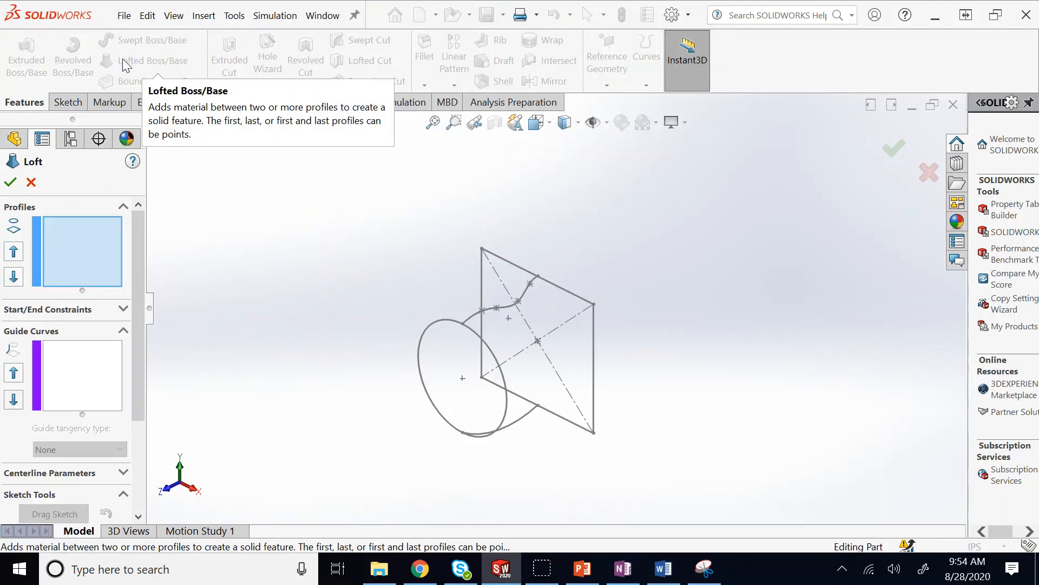
left_click_drag(134, 269, 143, 388)
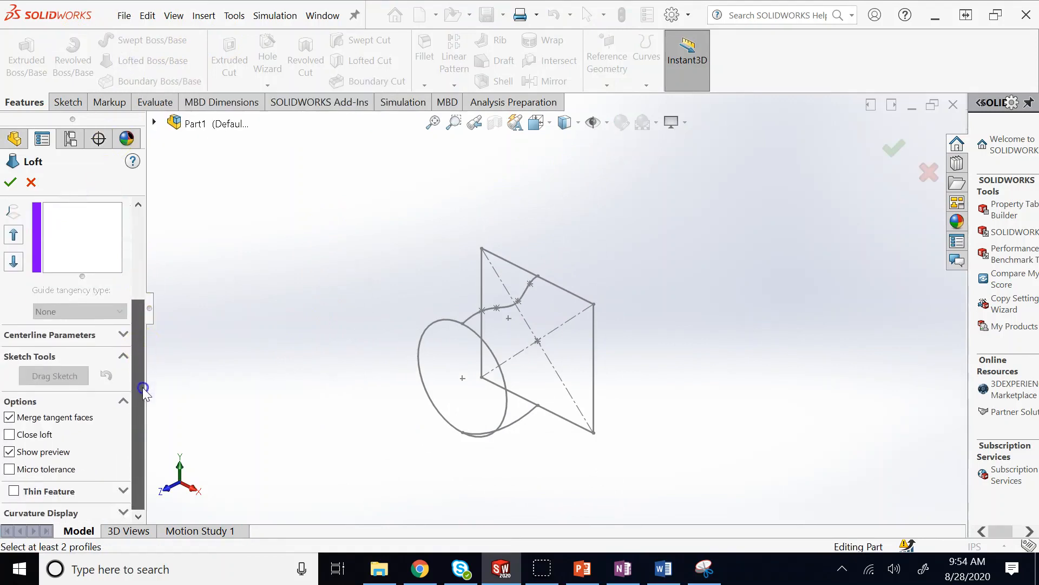
left_click(14, 491)
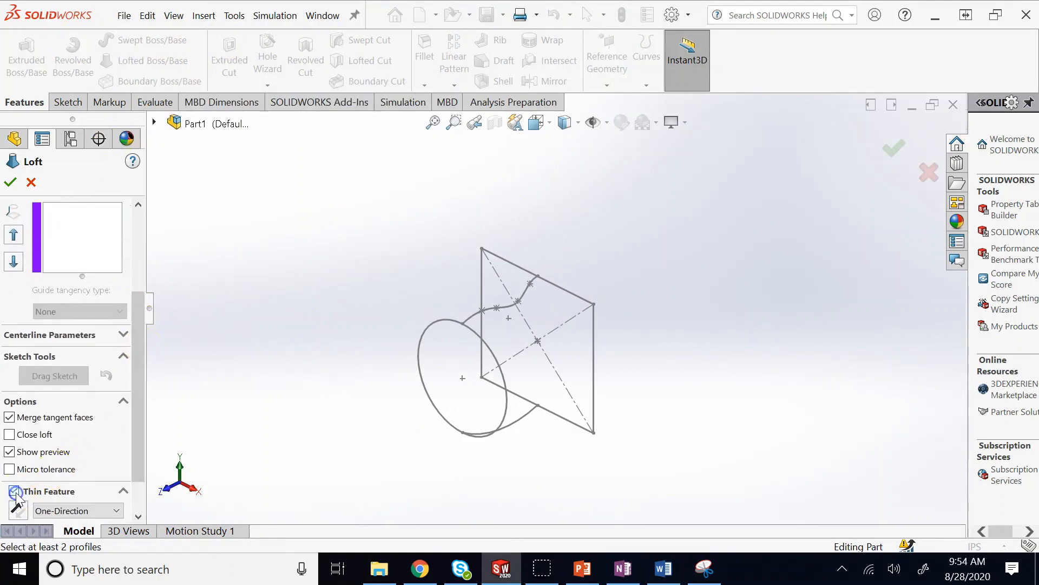
left_click(14, 491)
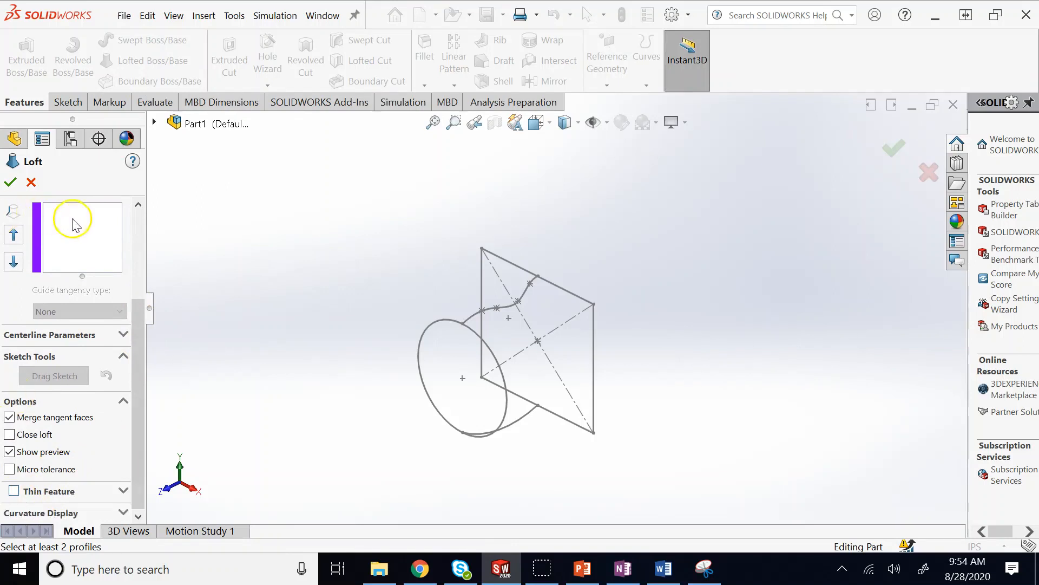
left_click(89, 233)
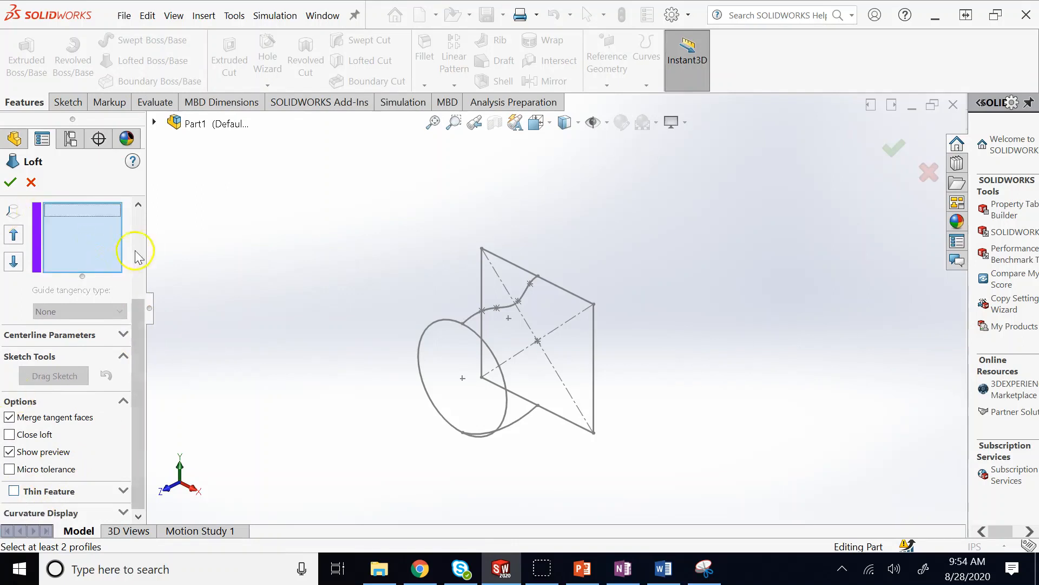
left_click(138, 234)
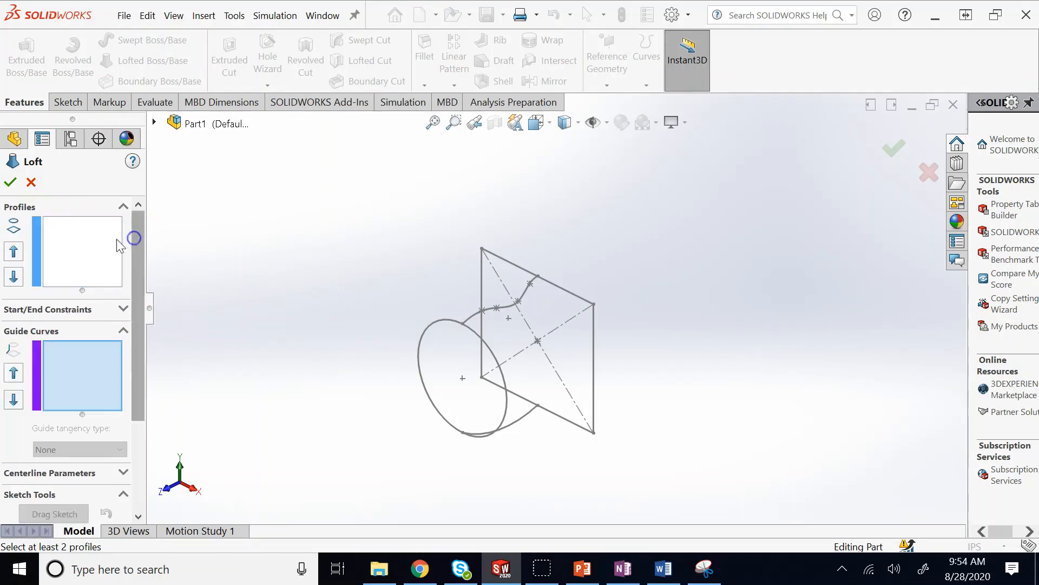
left_click(16, 137)
left_click(213, 279)
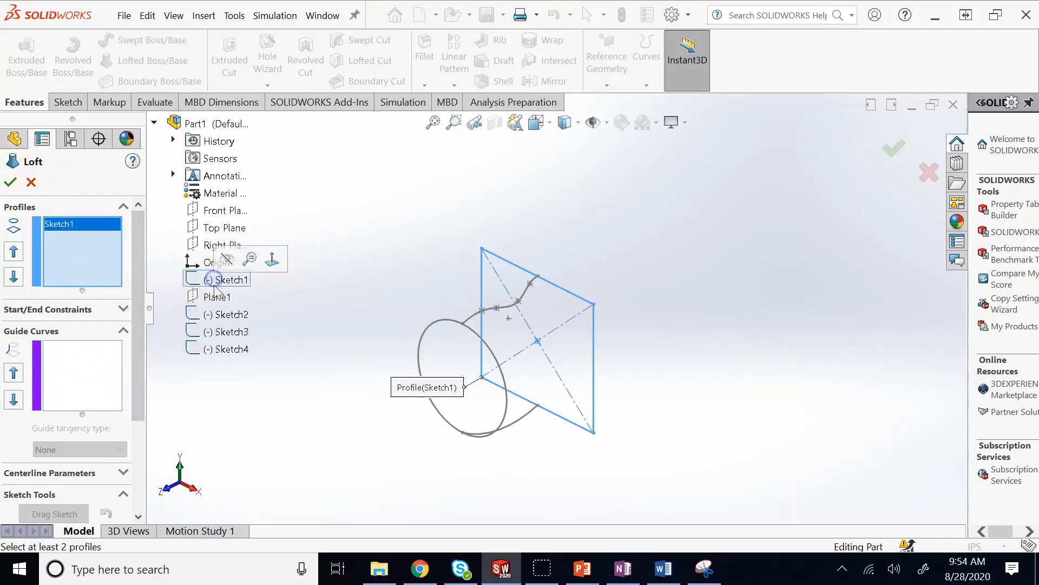
left_click(220, 315)
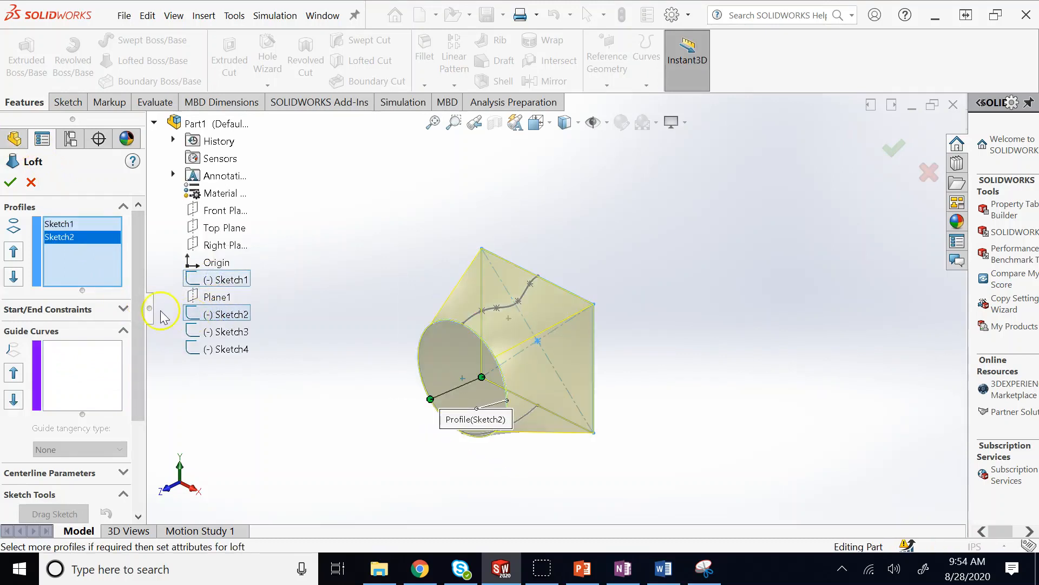
- Add the wavy spline (Sketch3) and the lower arc (Sketch4) as the loft's guide curves
left_click(110, 371)
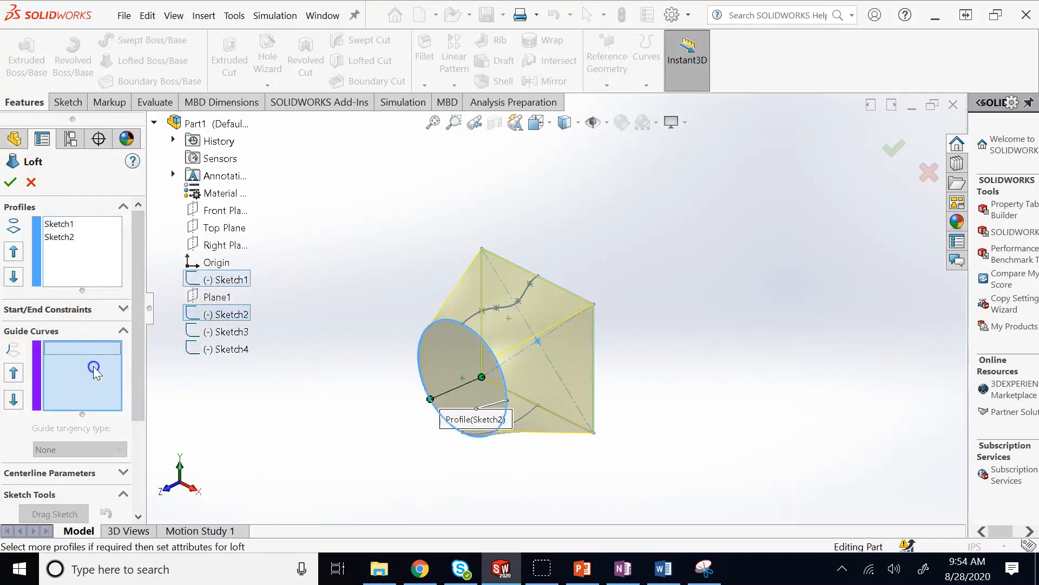
left_click(232, 331)
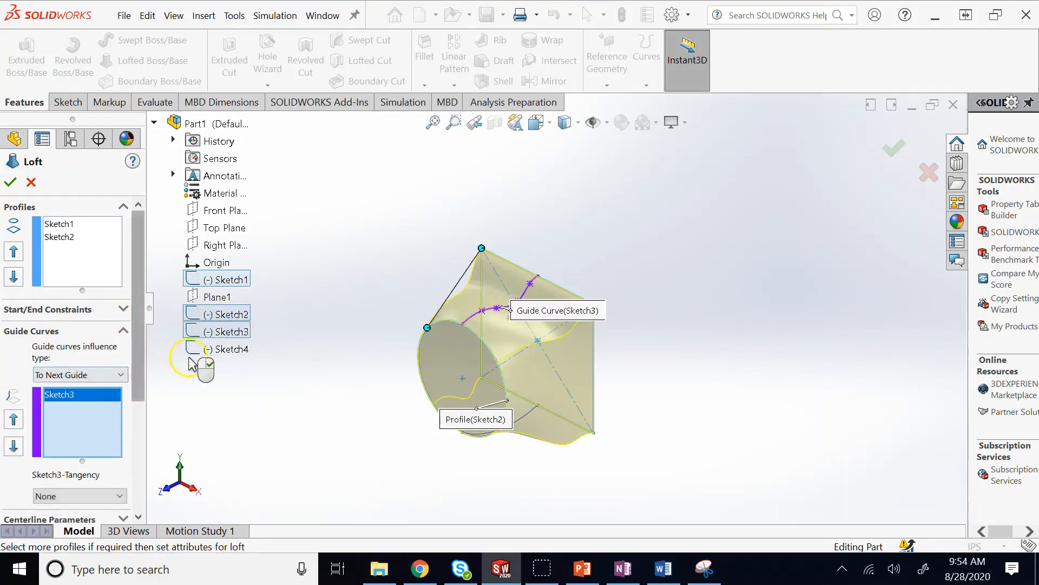
left_click(227, 349)
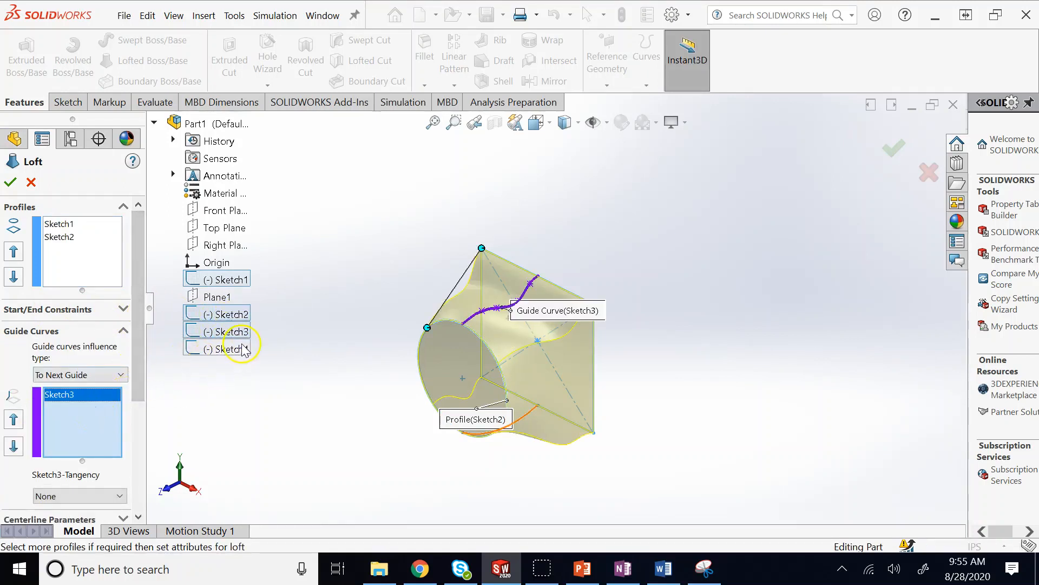
left_click(242, 349)
left_click(659, 371)
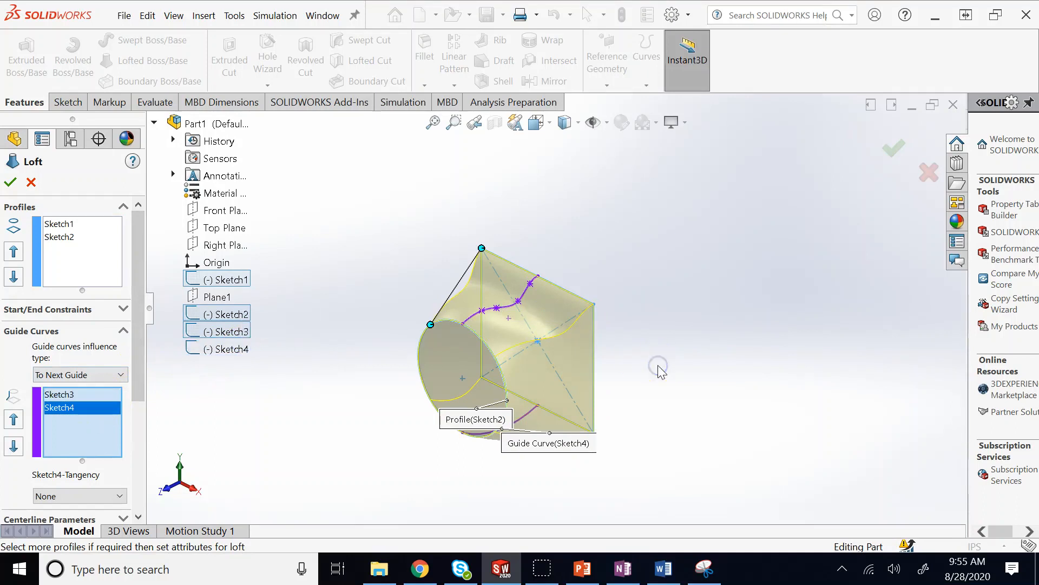
- Make the loft a one-direction thin feature with a thickness of 0.31 in, and create it
mouse_move(657, 365)
middle_mouse_down()
mouse_move(450, 326)
mouse_move(509, 324)
mouse_move(469, 308)
middle_mouse_up()
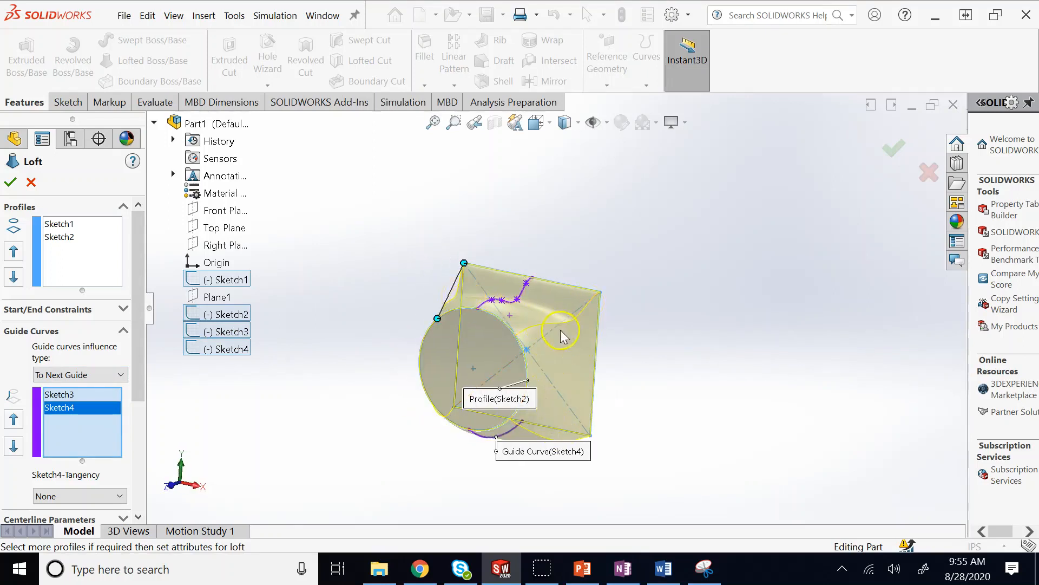
left_click(565, 433)
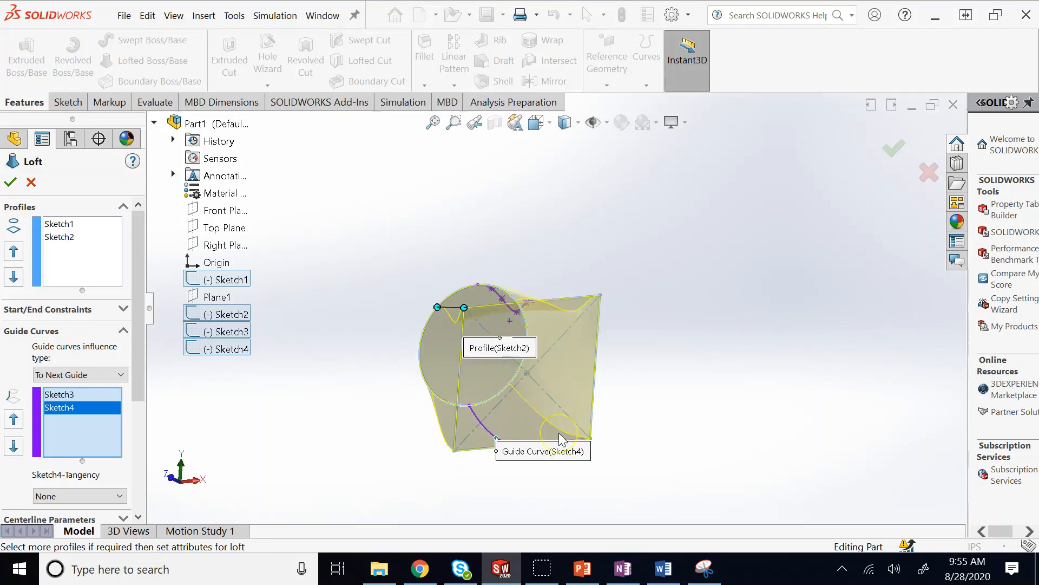
key("Down")
key("Down")
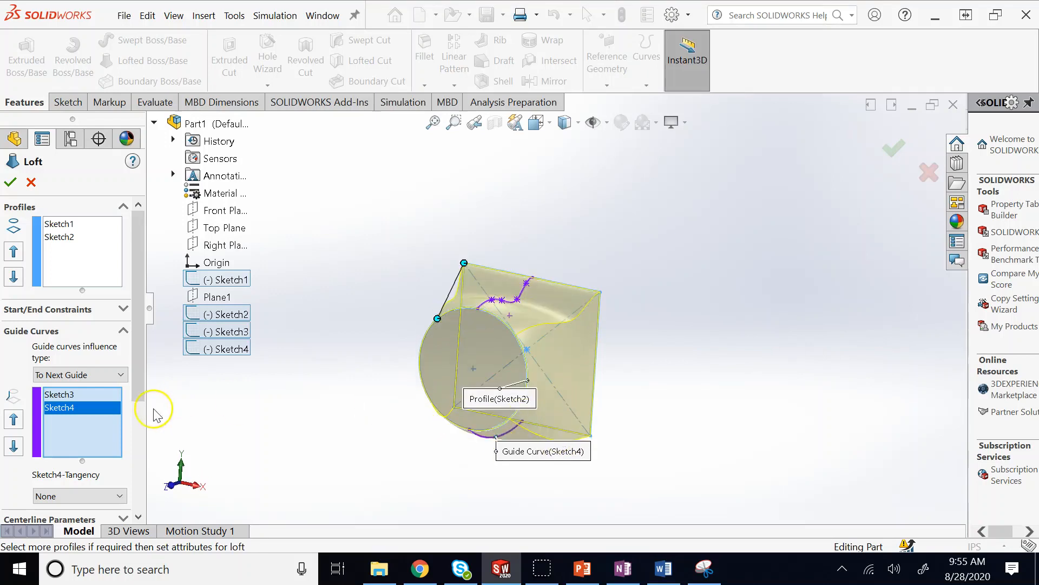
scroll(144, 418, "down", 3)
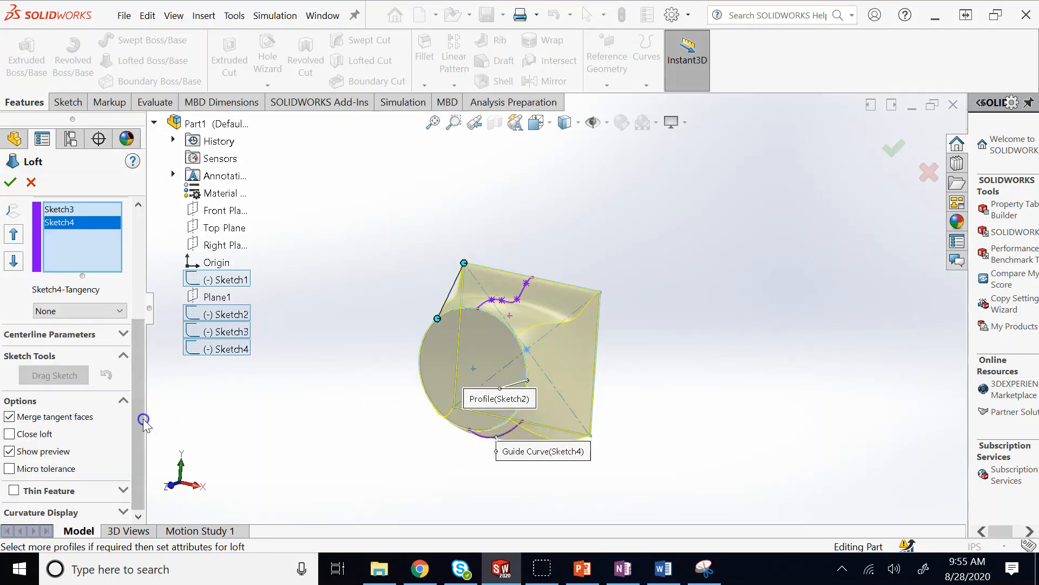
left_click(15, 490)
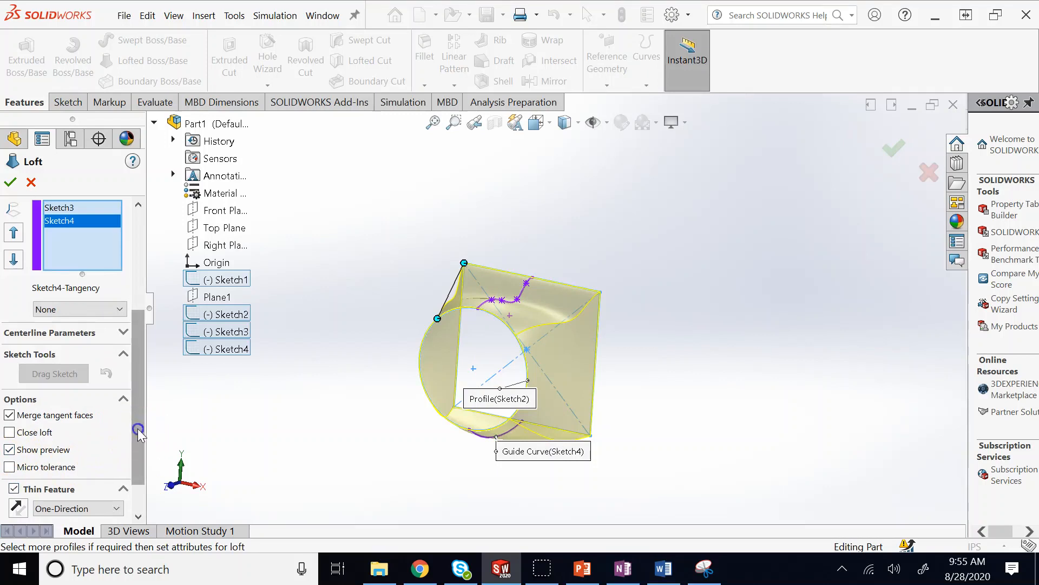
scroll(136, 465, "down", 1)
left_click(115, 480)
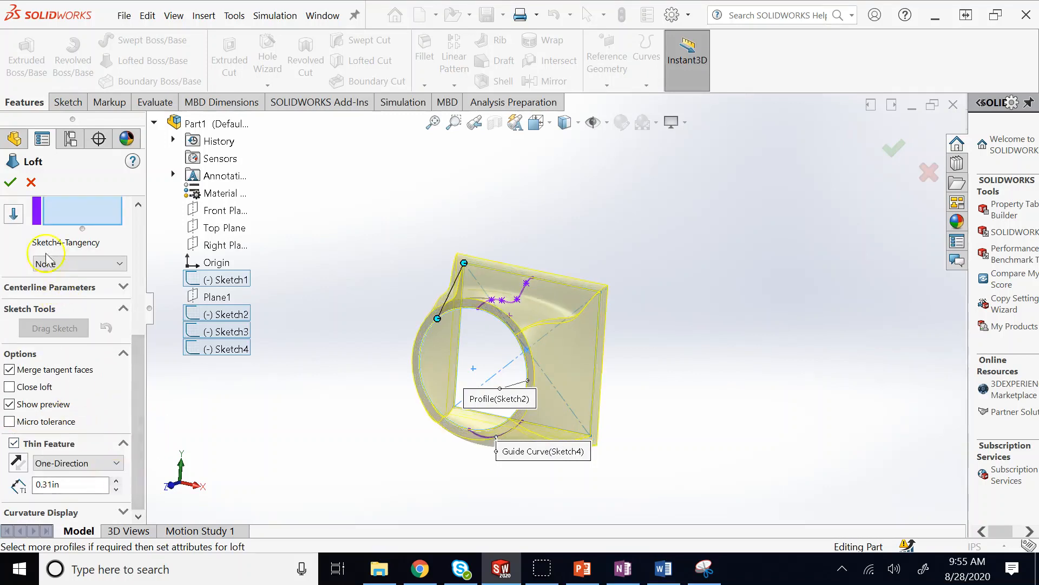
left_click(10, 182)
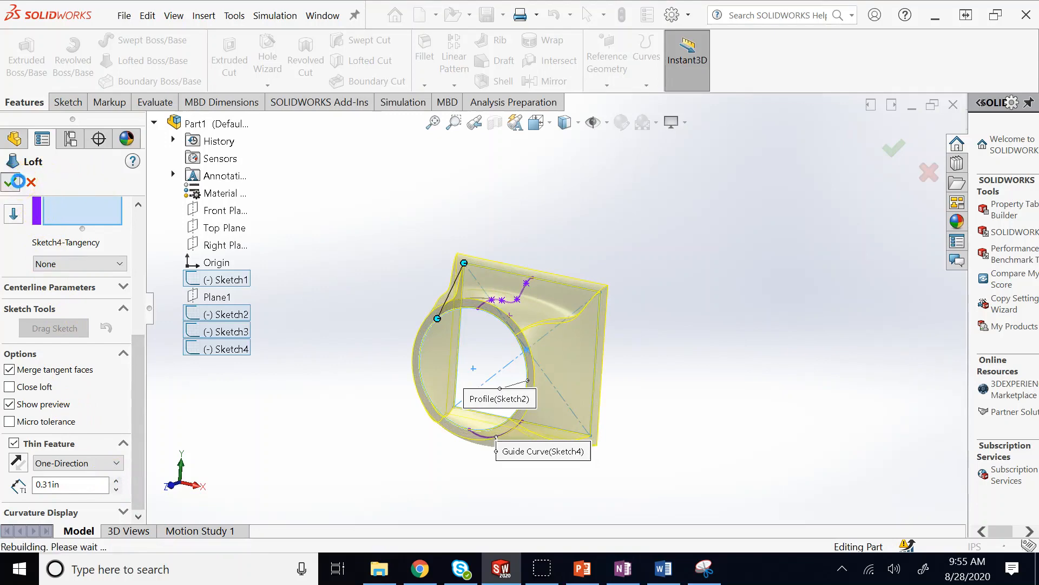
- Examine the hollow loft from both ends and sides, including how its walls follow the guide curves
key("Left")
key("Left")
key("Left")
key("Left")
key("Left")
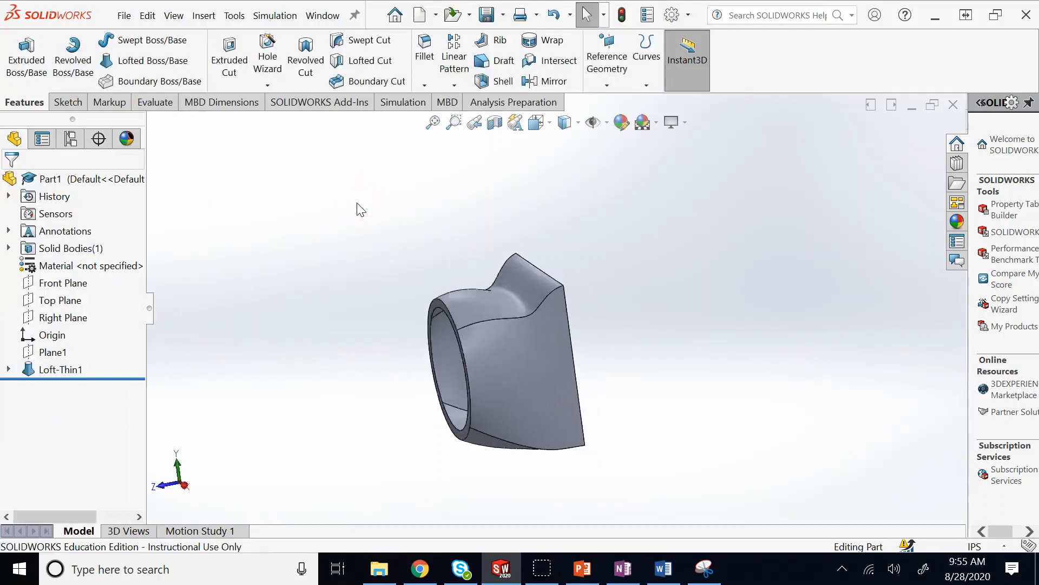
key("Right")
key("Right")
key("Right")
key("Right")
key("Right")
key("Right")
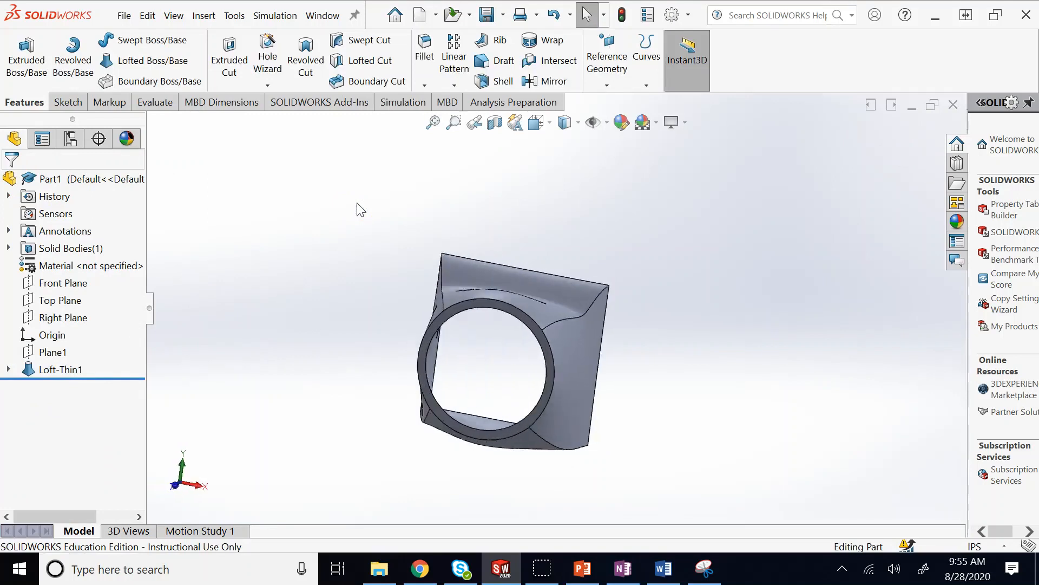
key("Down")
key("Down")
key("Up")
key("Up")
key("Left")
key("Left")
key("Left")
key("Left")
key("Left")
key("Left")
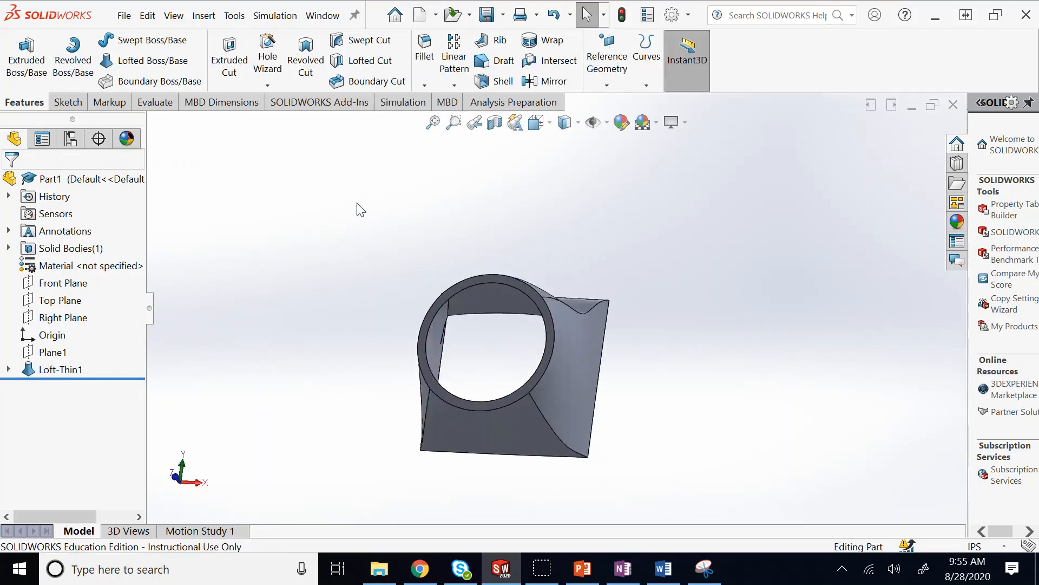
key("Left")
key("Left")
key("Left")
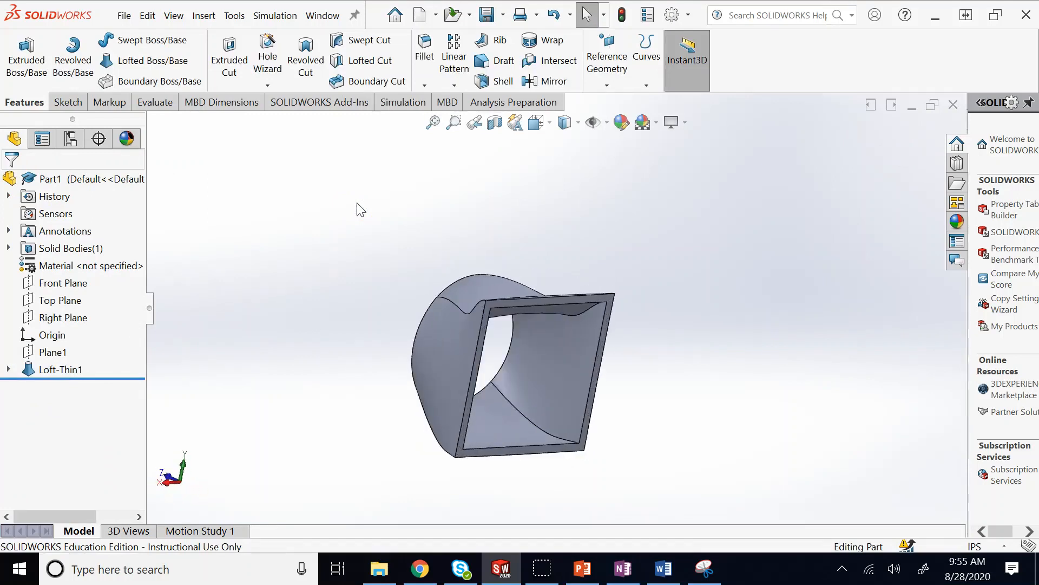
key("Right")
key("Right")
key("Right")
key("Right")
key("Right")
key("Right")
key("Right")
key("Right")
key("Right")
key("Right")
key("Down")
key("Down")
key("Down")
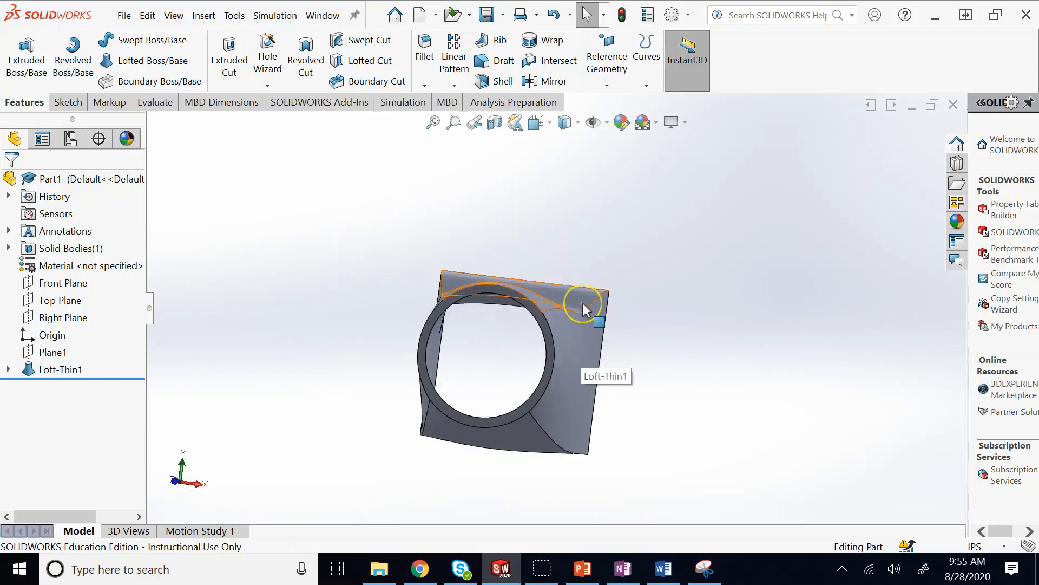
- Switch to the Part Design deck in PowerPoint and review the Loft and Cut-Loft slide, including both feature icons beside its title
key("Left")
key("Left")
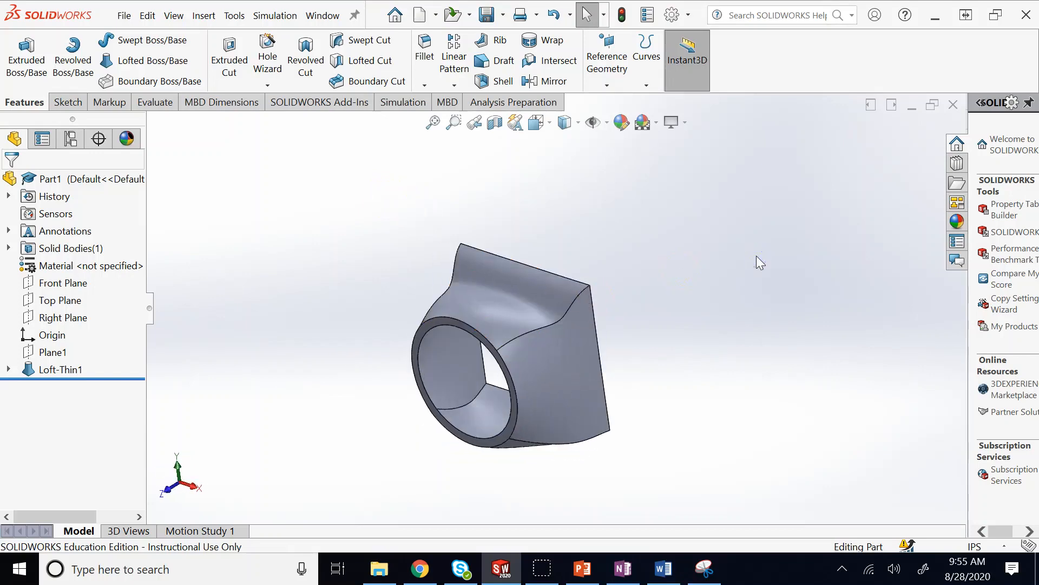
left_click(582, 568)
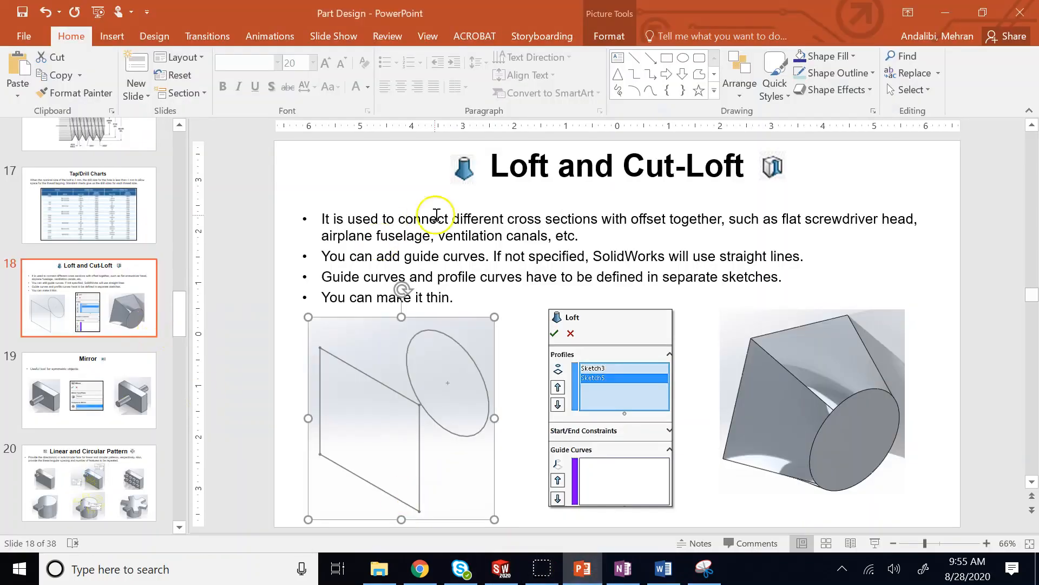
left_click(541, 187)
left_click(779, 169)
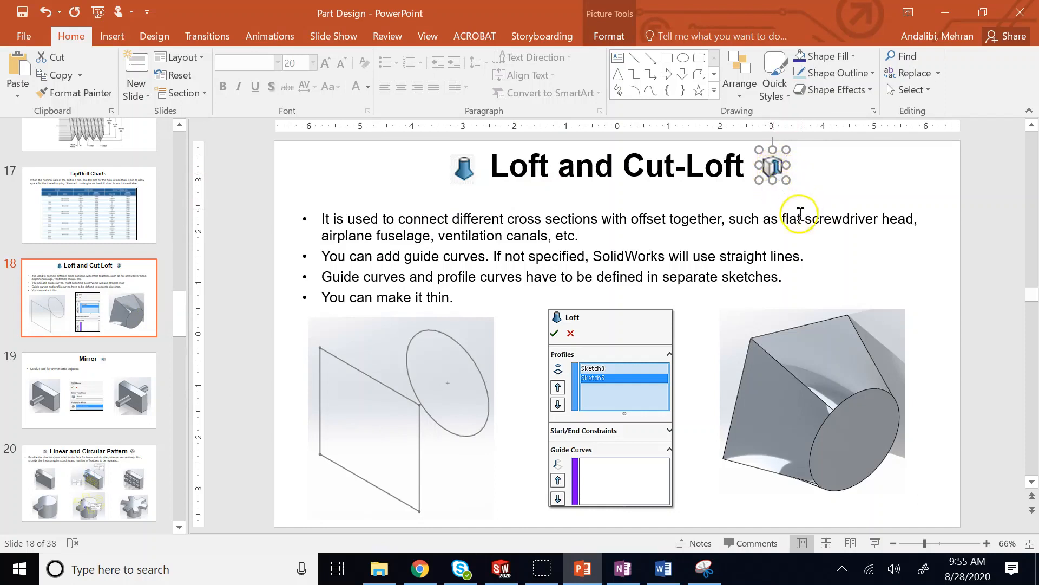
left_click(784, 219)
left_click(763, 166)
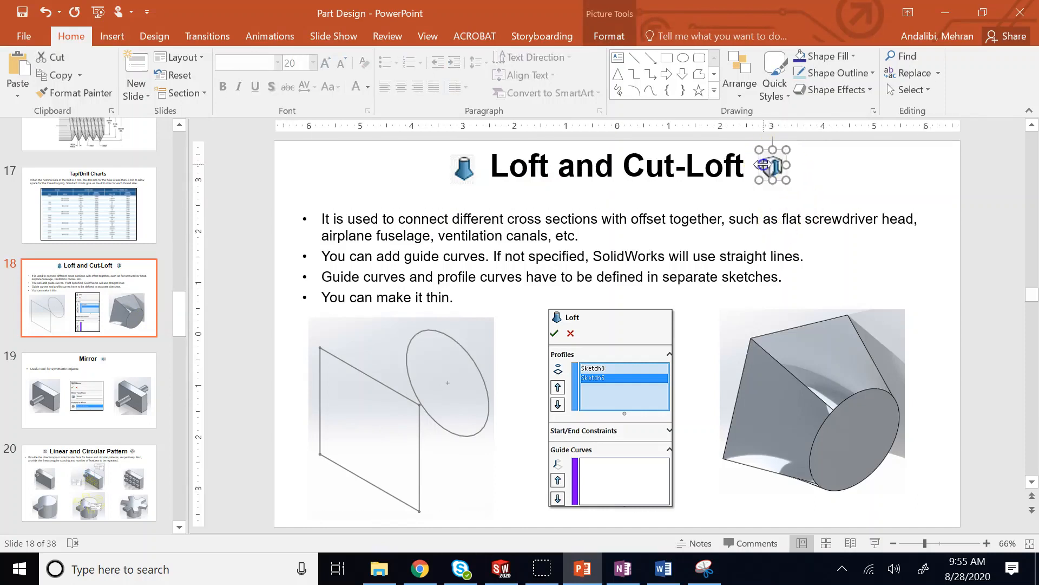
left_click(466, 168)
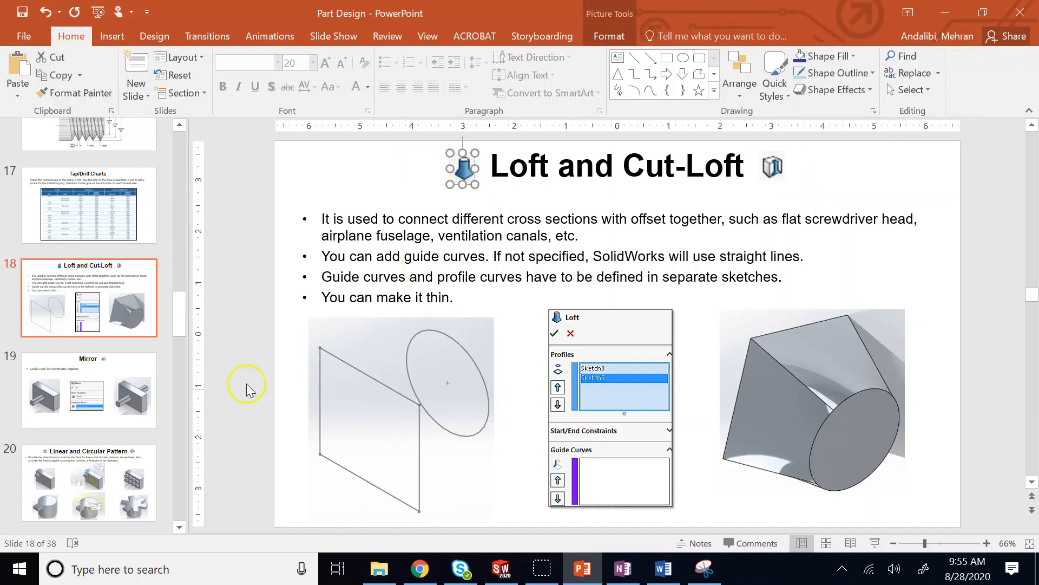
- Open the Mirror slide and review its example, glancing back at the Loft and Cut-Loft slide
left_click(89, 417)
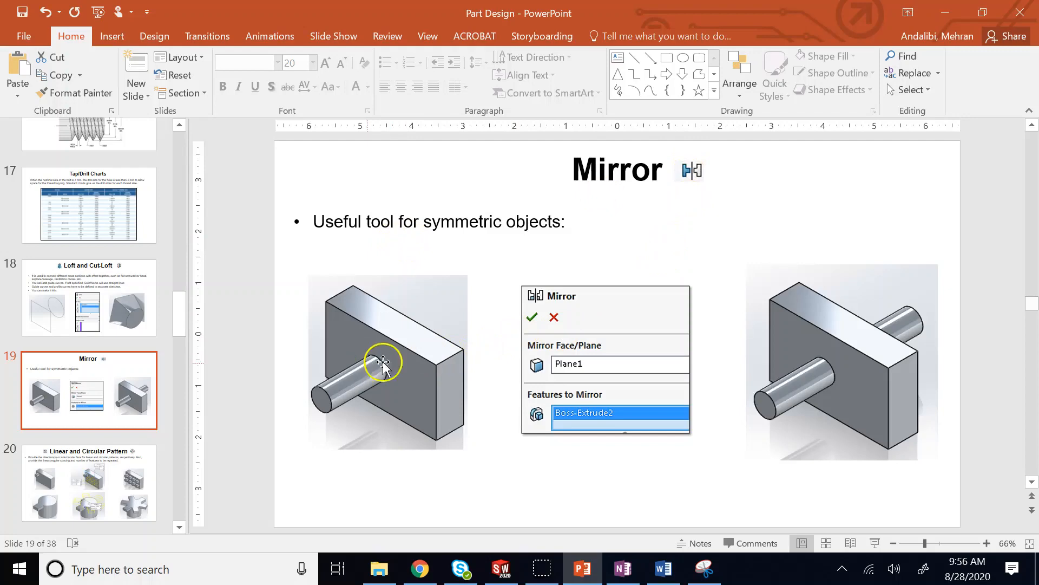
left_click(114, 308)
left_click(108, 362)
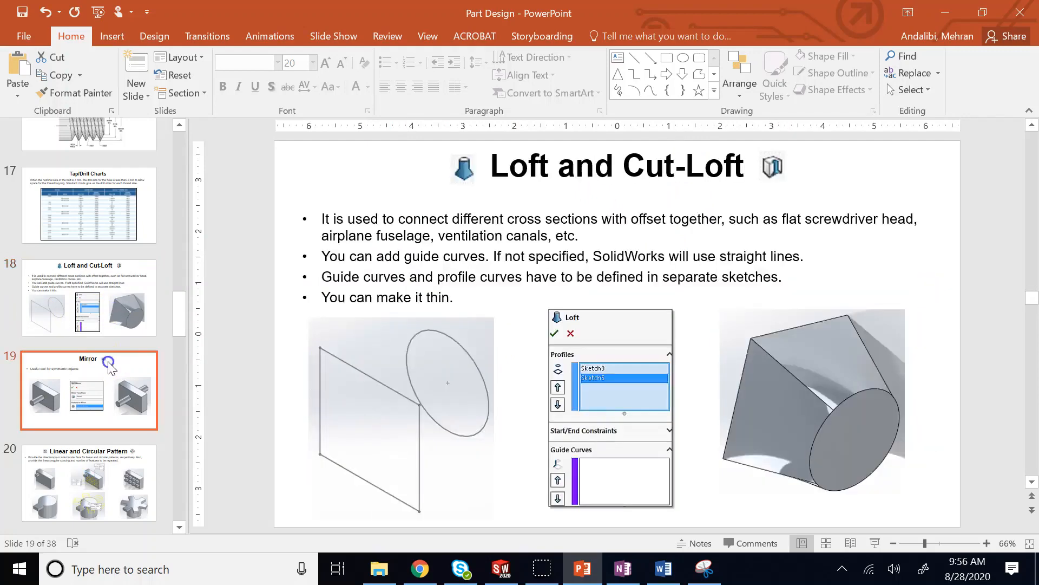
- Switch to SOLIDWORKS and start a Mirror with Loft-Thin1 as the feature to mirror
left_click(516, 566)
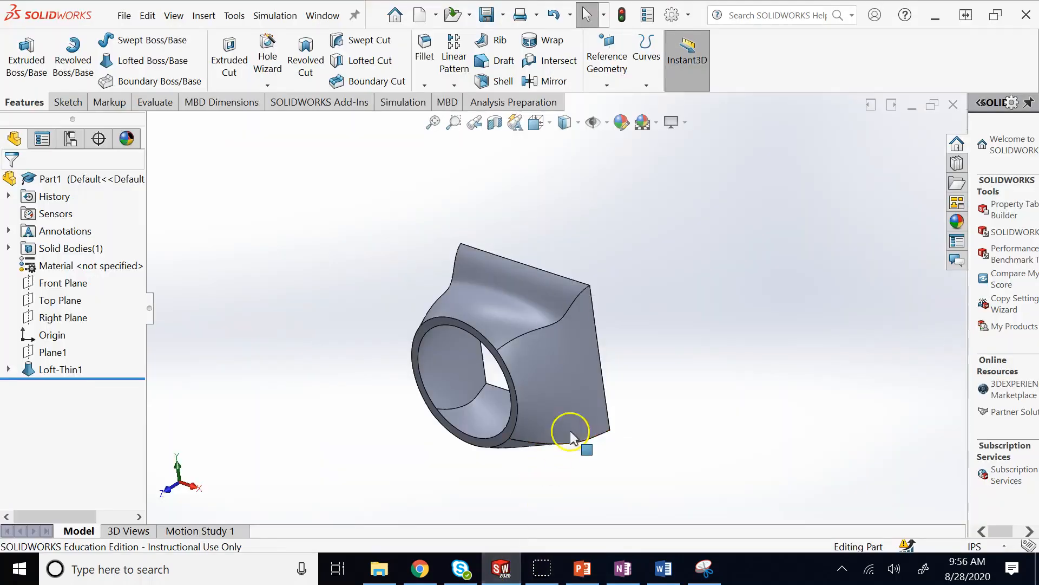
left_click(957, 241)
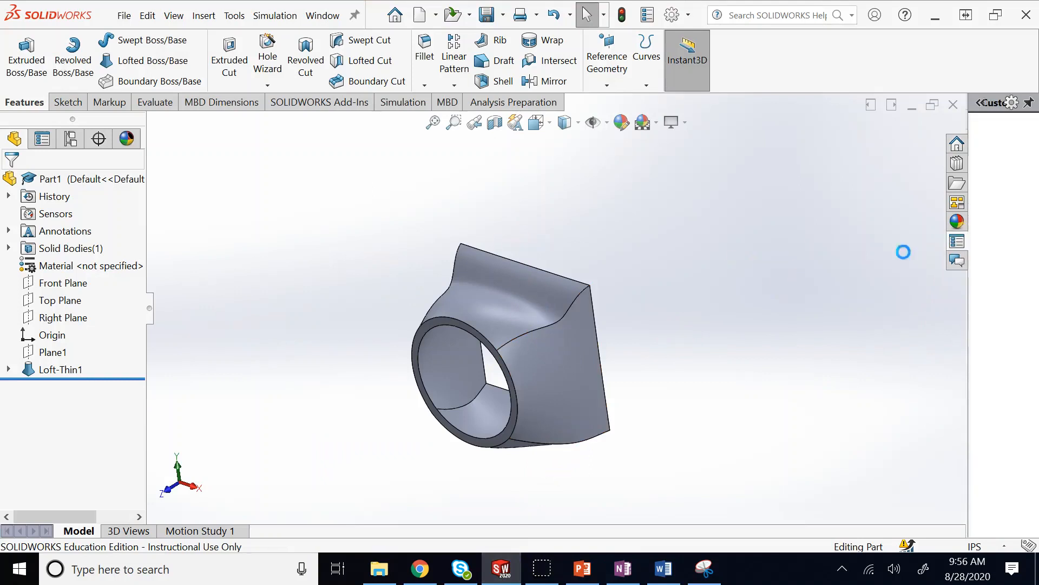
middle_click_drag(784, 256, 538, 265)
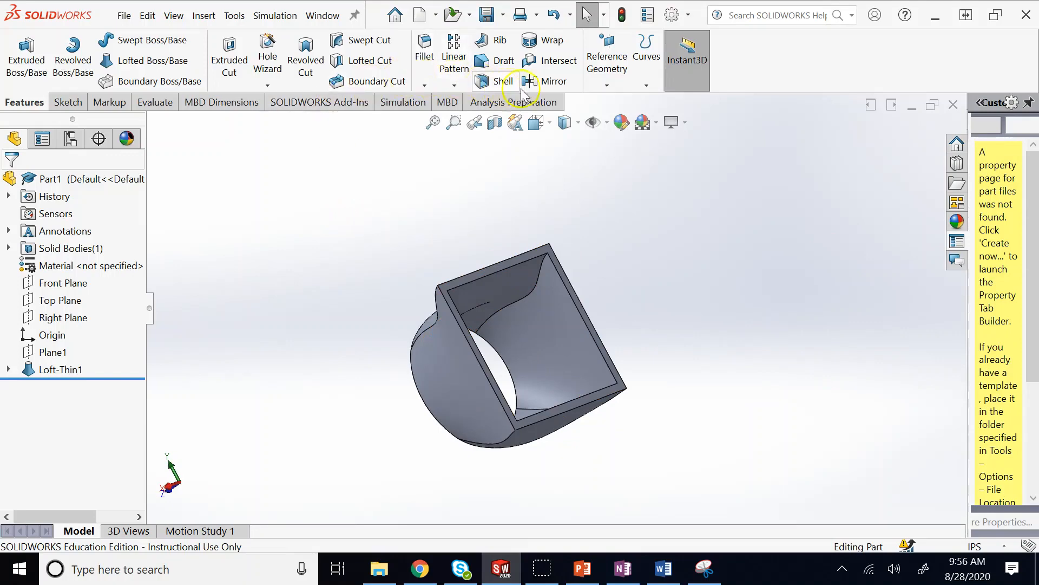
left_click(550, 83)
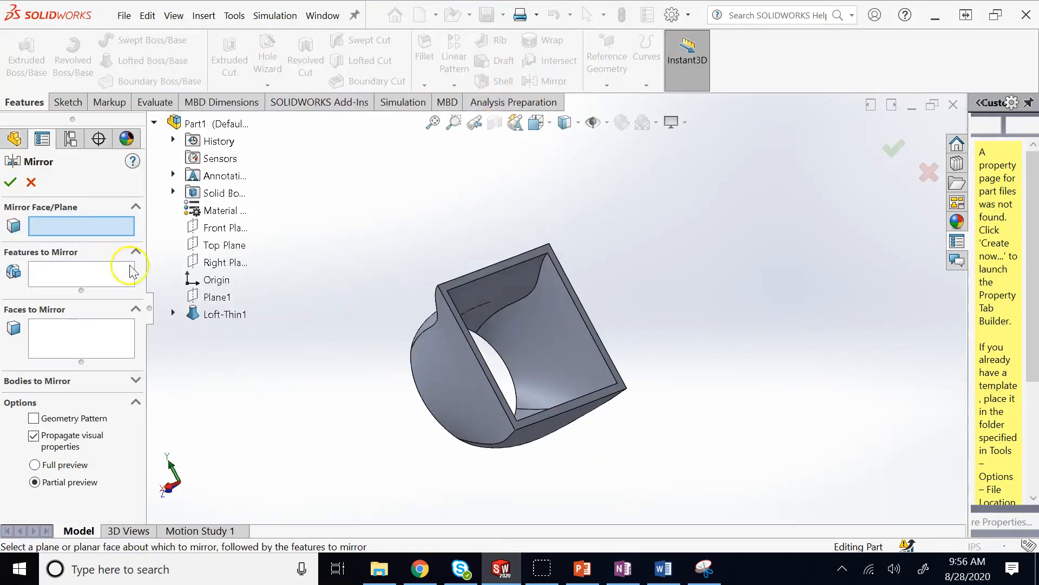
left_click(52, 267)
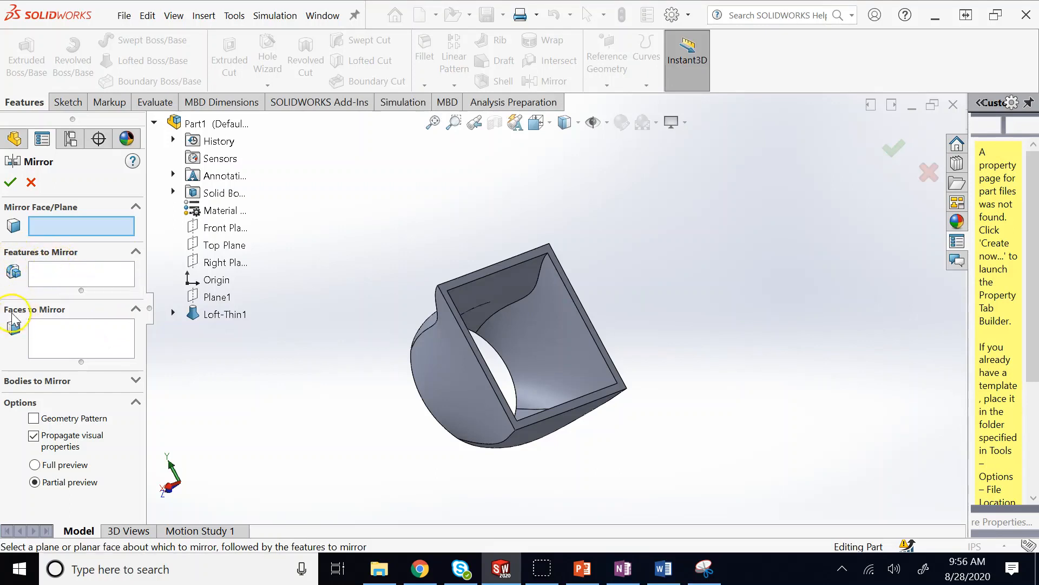
left_click(131, 385)
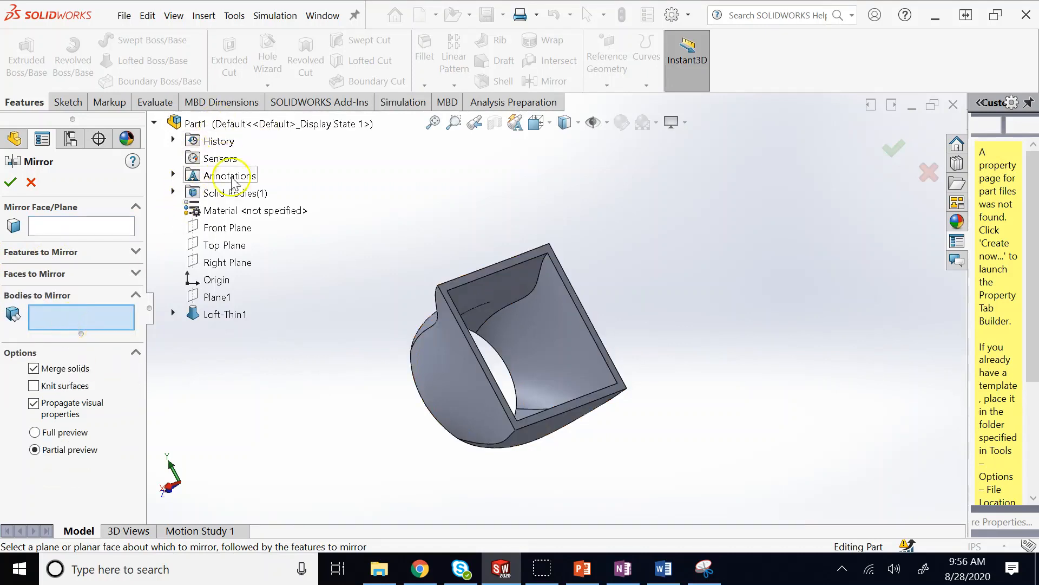
left_click(242, 310)
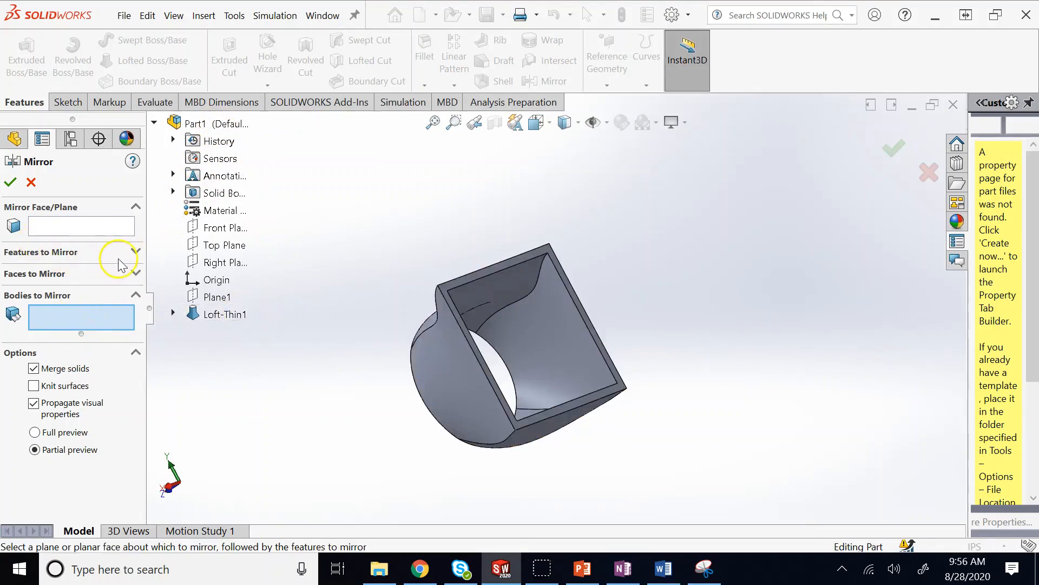
left_click(134, 252)
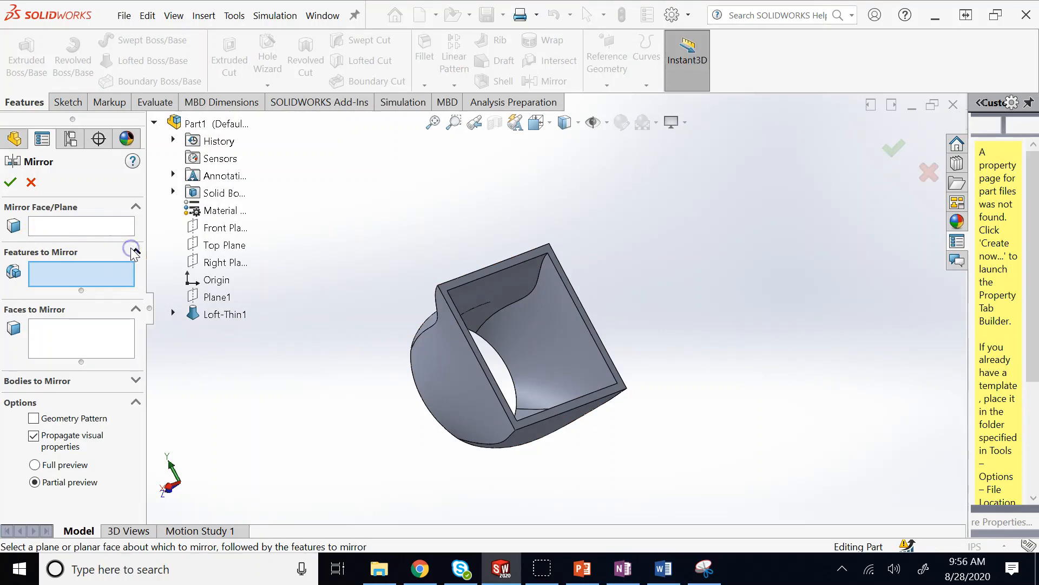
left_click(231, 316)
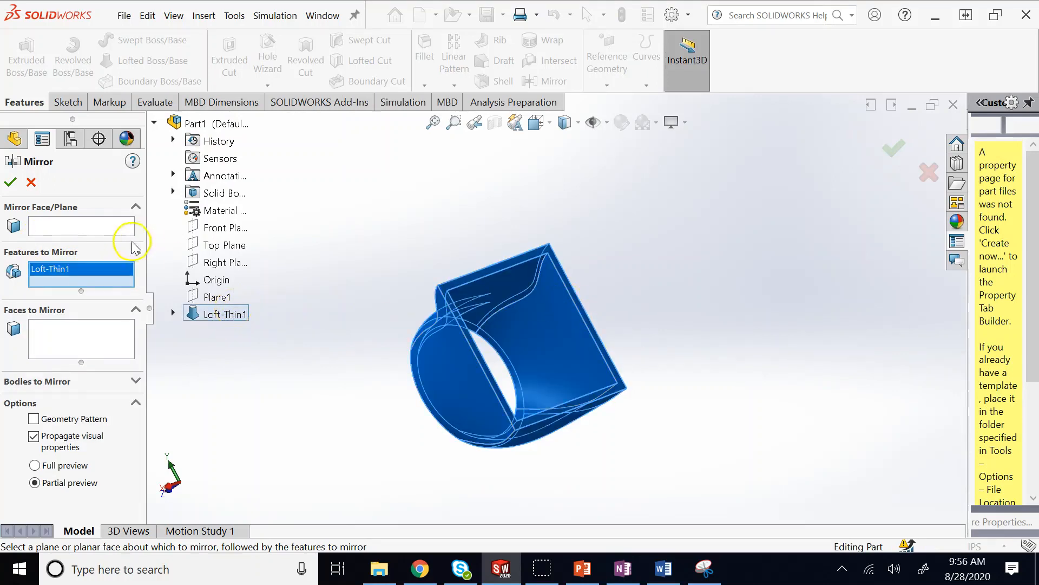
- Use the flat face at the loft's rectangular end as the mirror plane, and create the mirror
left_click(71, 227)
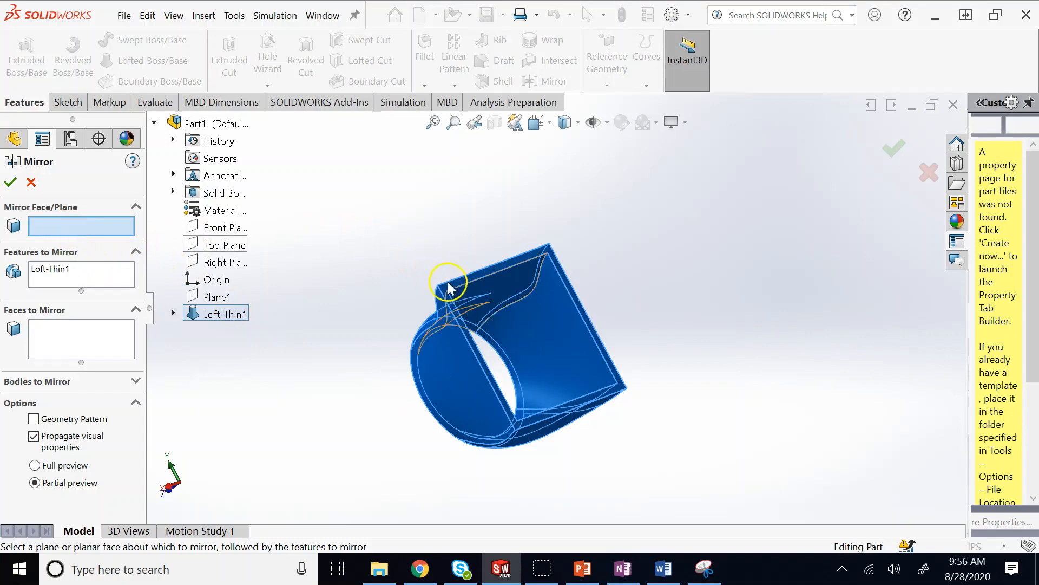
left_click(461, 280)
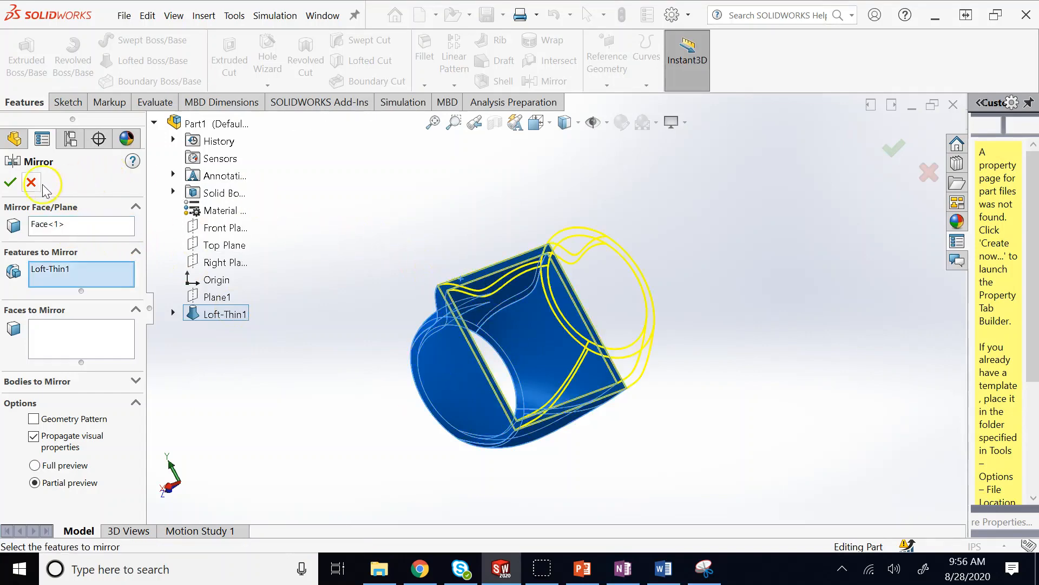
left_click(16, 184)
left_click(328, 176)
- Examine the mirrored hollow loft from several sides, including the seam where the two halves meet
key("Right")
key("Right")
key("Right")
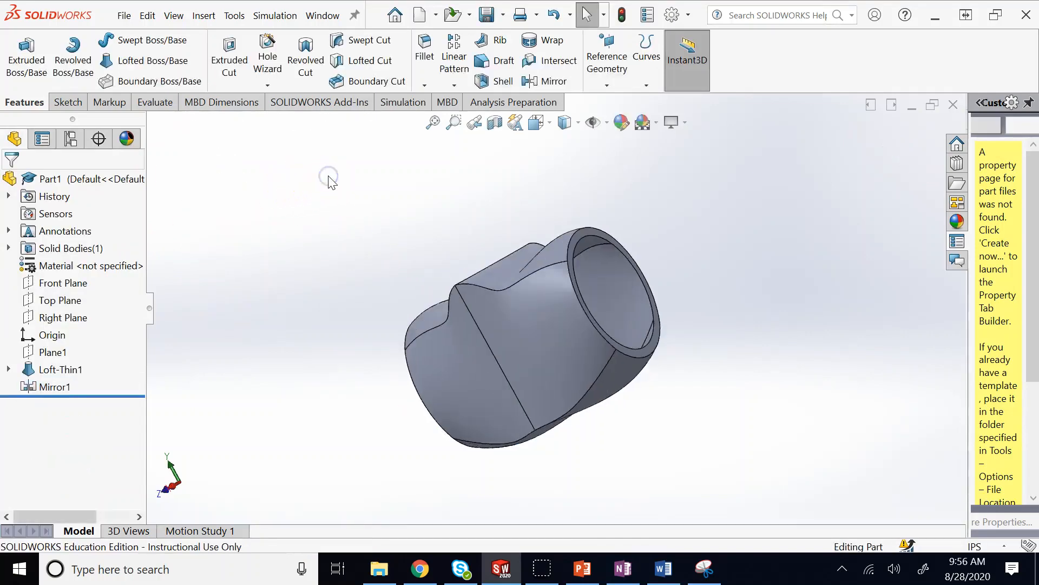
key("Right")
key("Right")
key("Right")
key("Right")
key("Right")
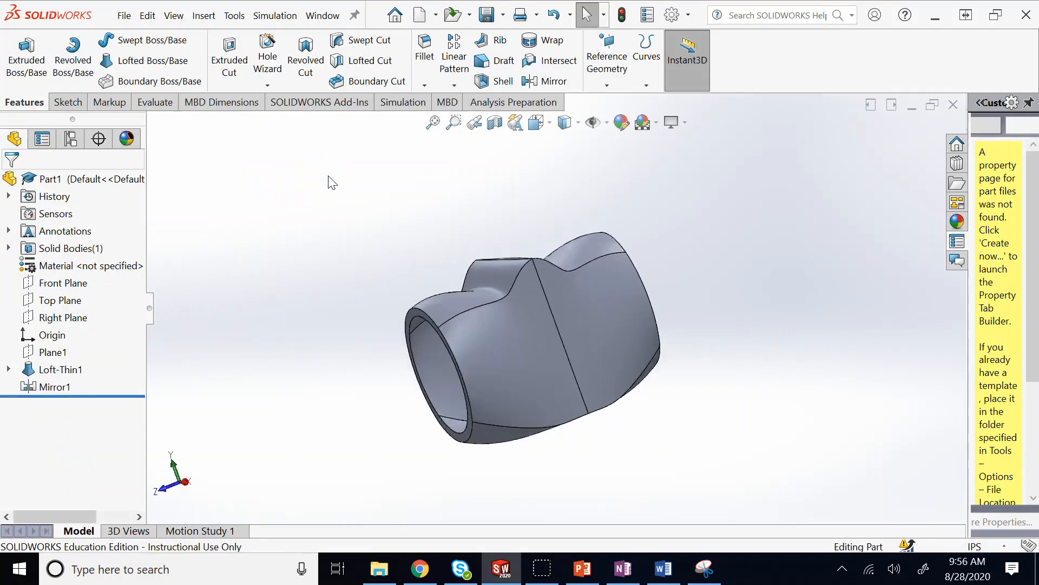
key("Right")
key("Right")
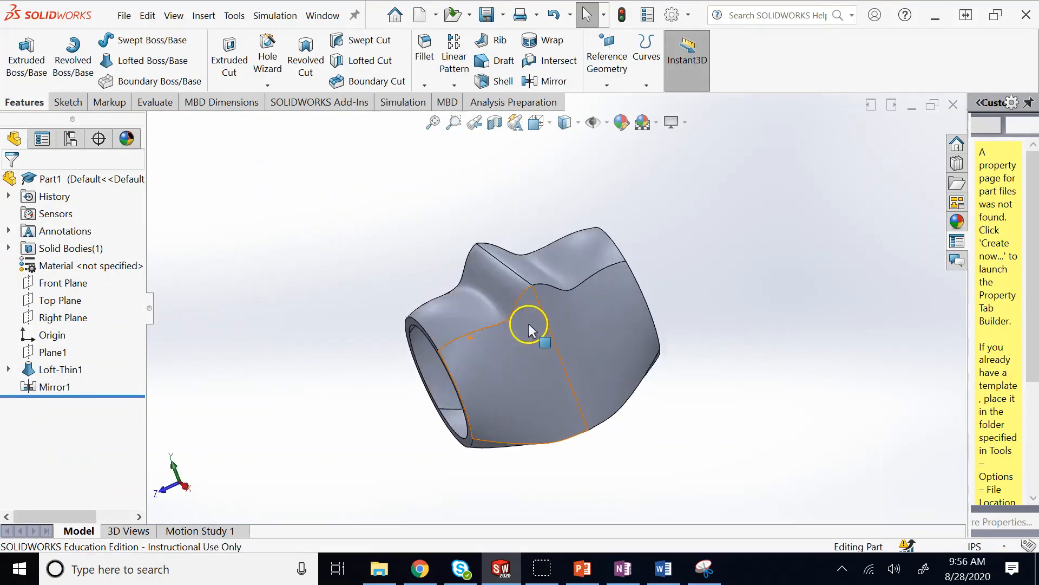
- Switch to PowerPoint and review the Mirror slide and the Linear and Circular Pattern slide
left_click(598, 563)
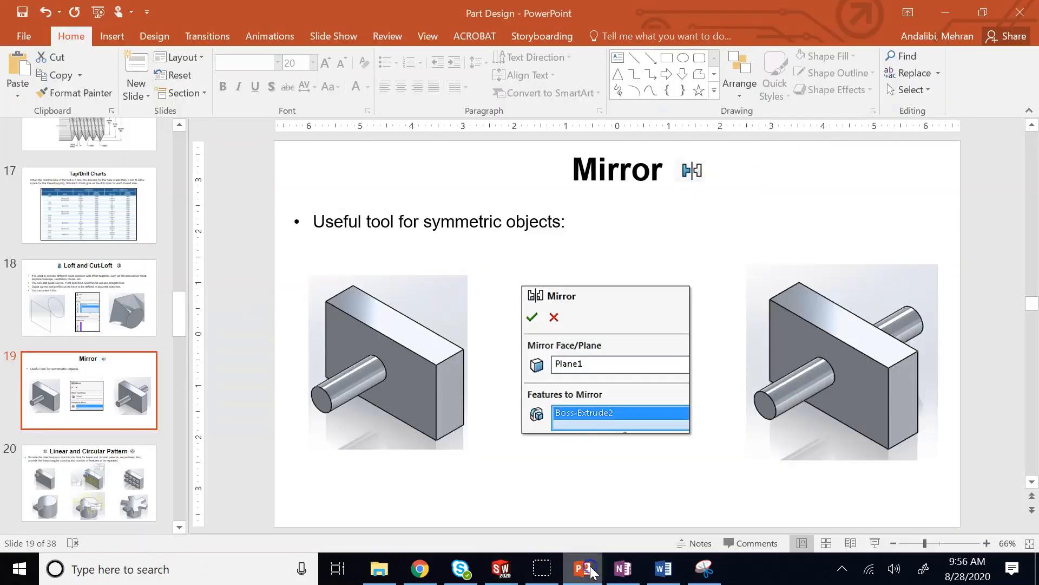
left_click(98, 508)
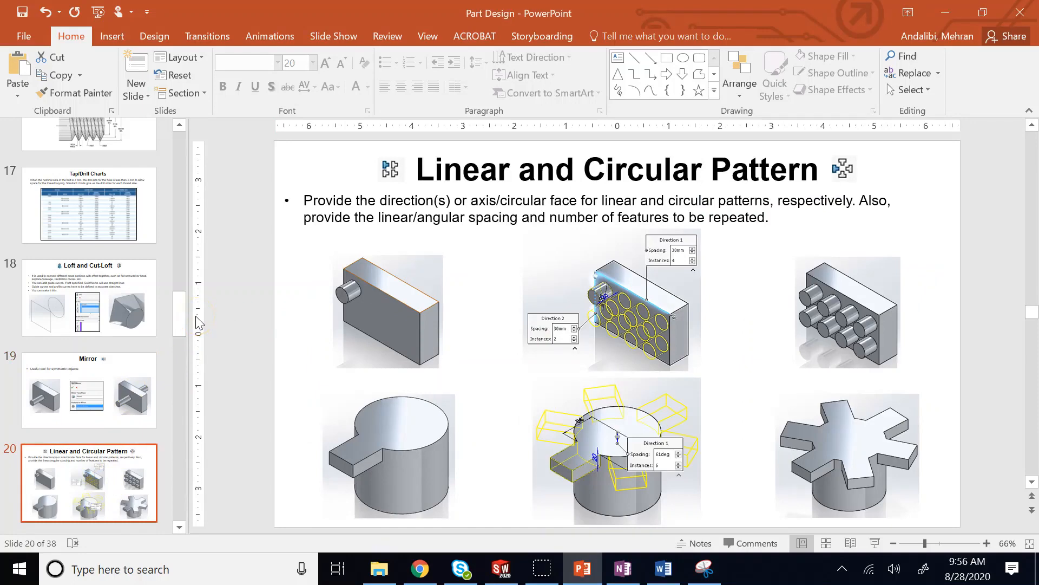
scroll(74, 358, "down", 1)
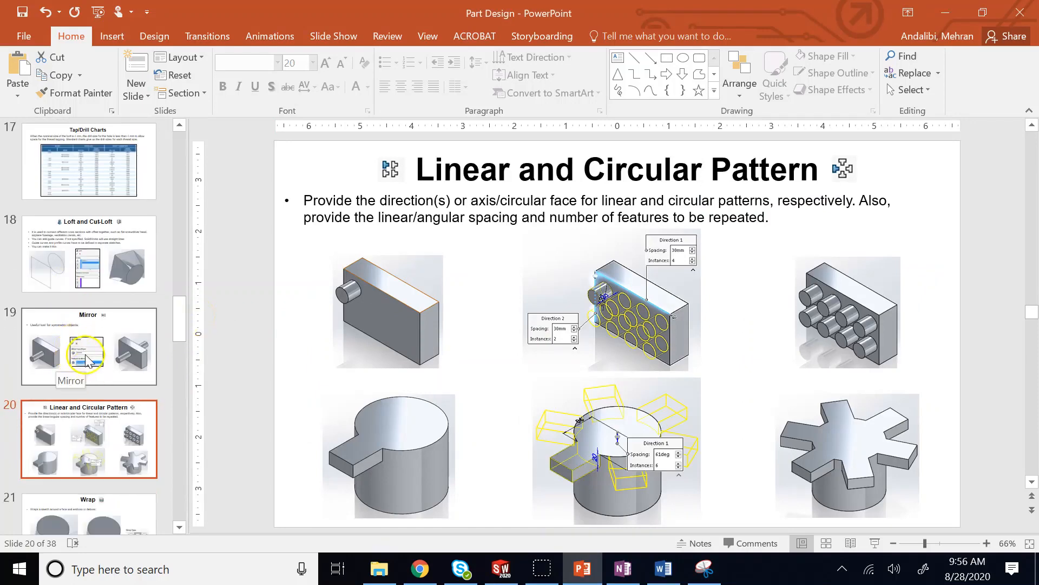
left_click(86, 359)
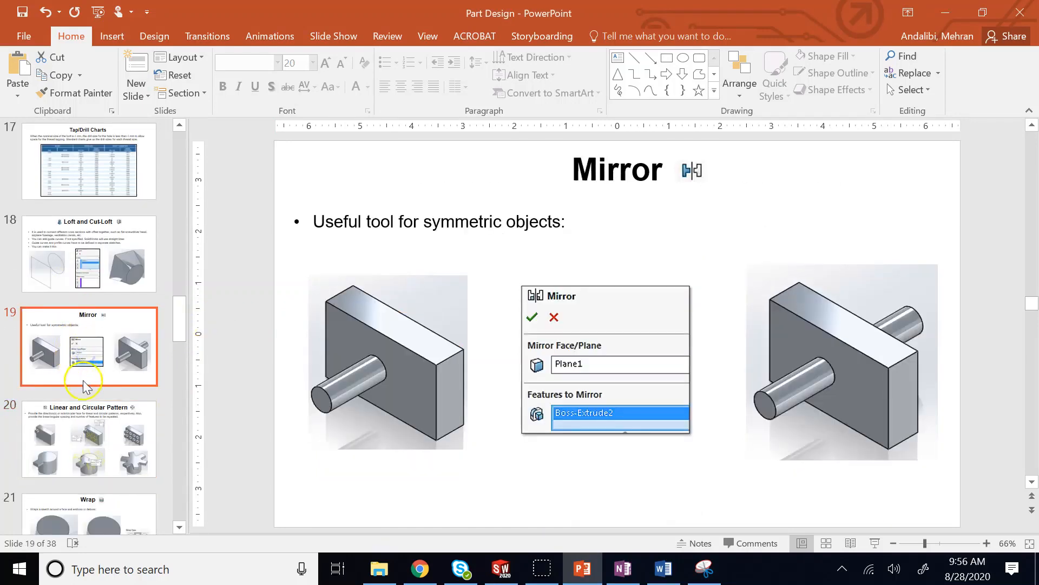
left_click(82, 420)
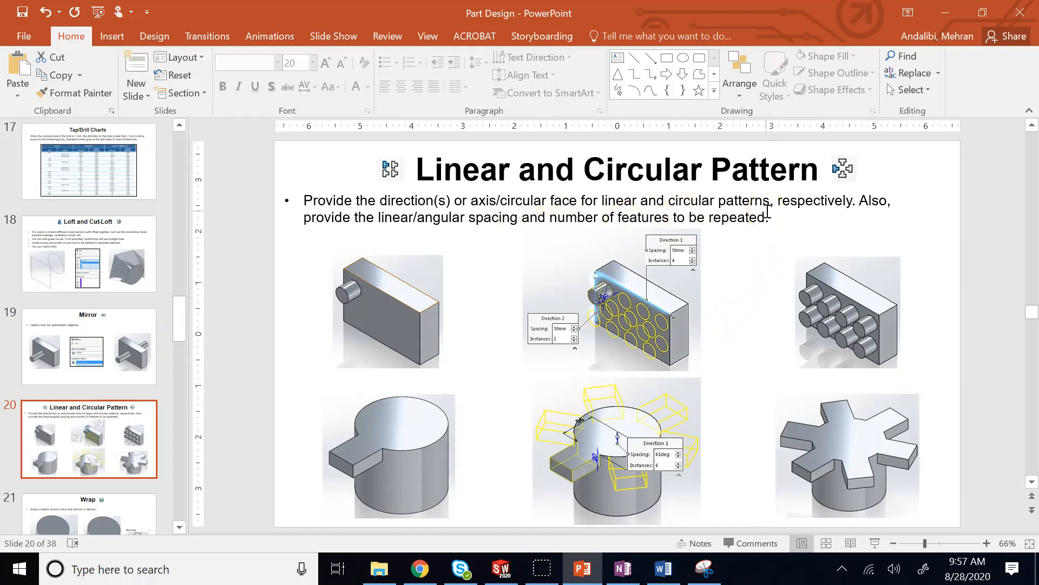
left_click(543, 568)
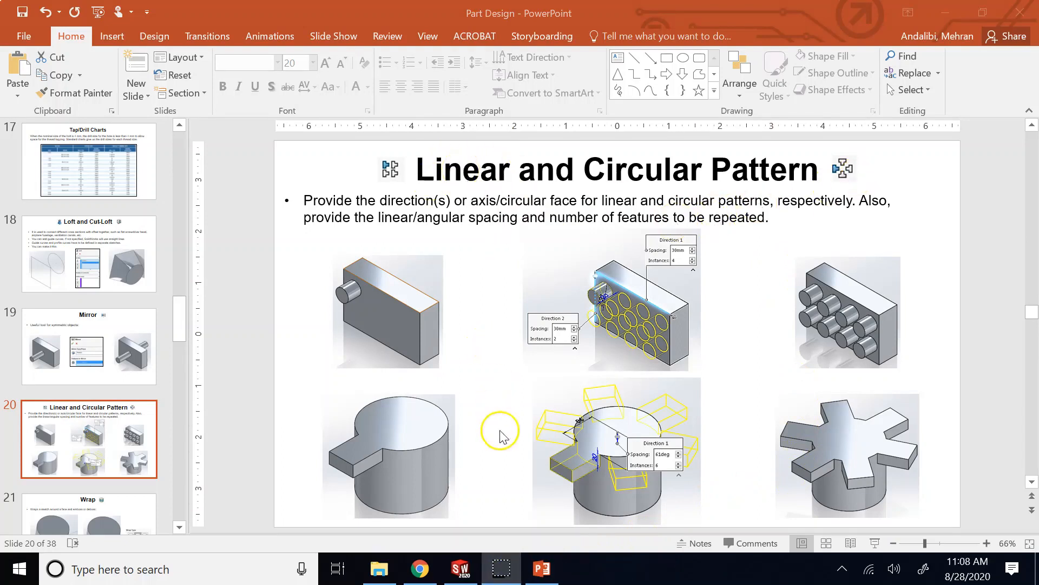
left_click(542, 567)
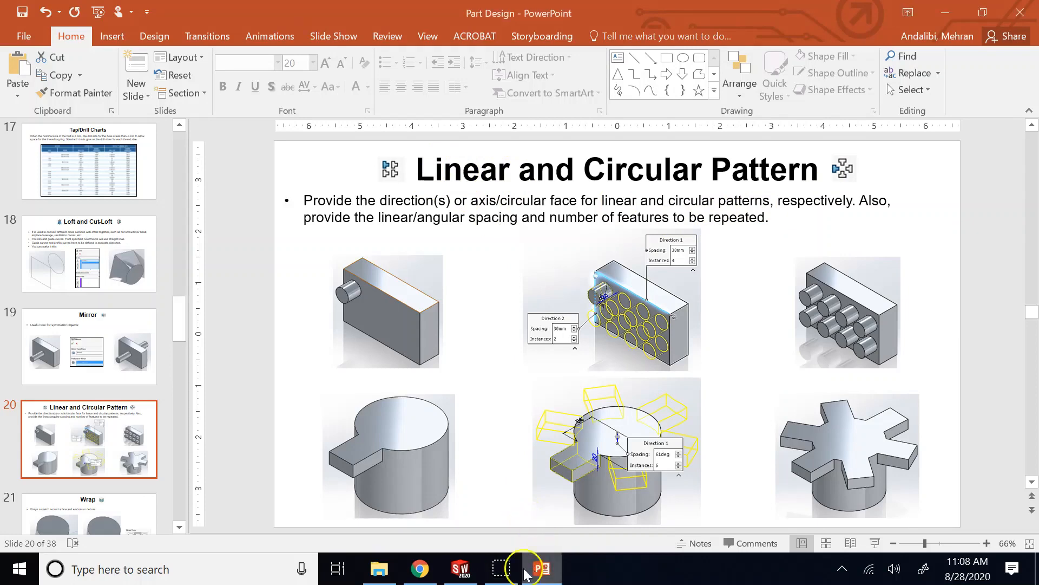
- Switch to the SOLIDWORKS plate part and sketch a circle of about 0.56 in radius near a corner of the plate's top face
left_click(460, 569)
scroll(400, 400, "up", 1)
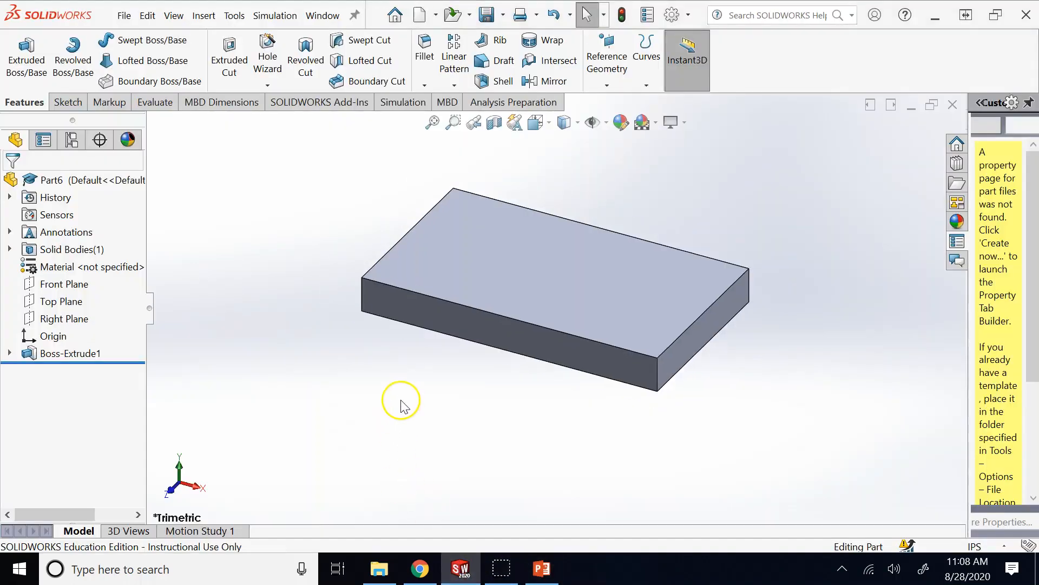
scroll(738, 235, "down", 1)
left_click(510, 250)
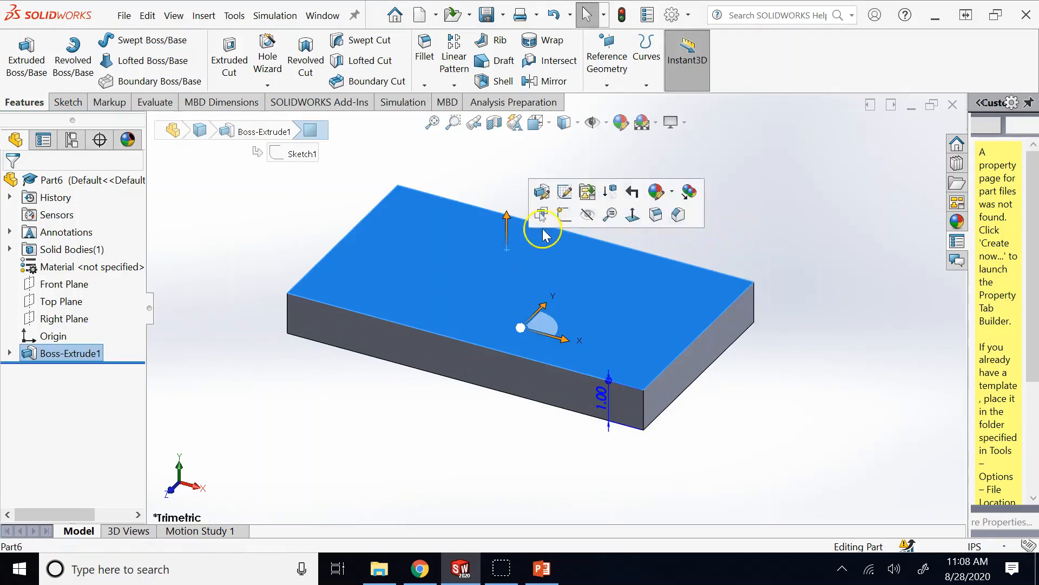
left_click(564, 221)
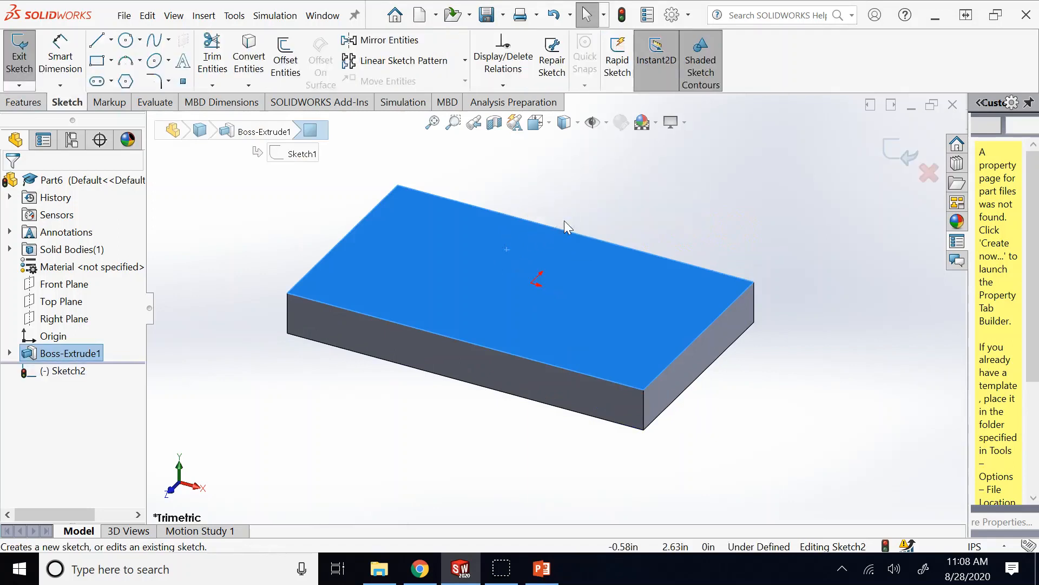
left_click(125, 39)
left_click(428, 249)
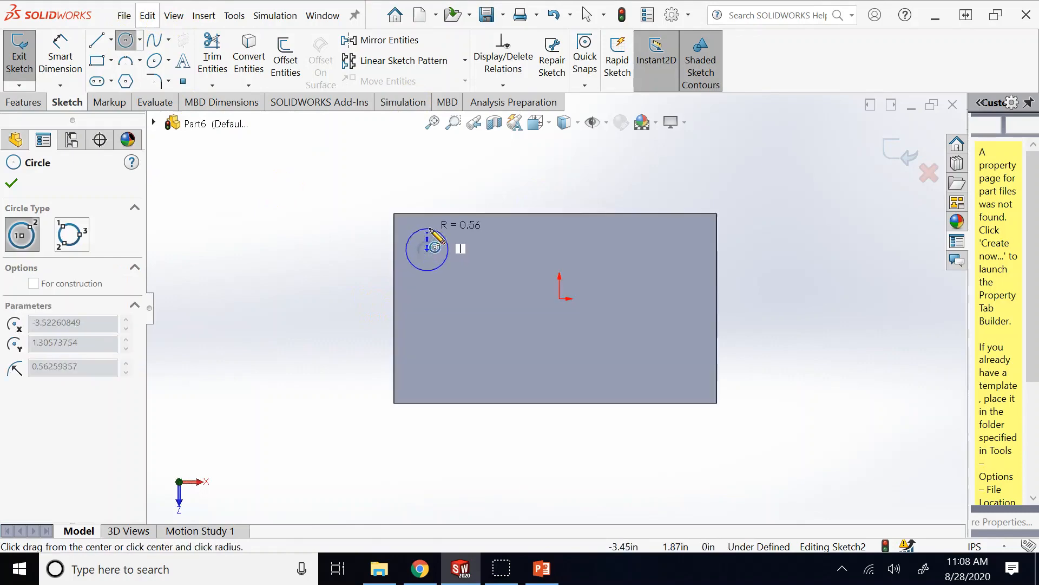
left_click(429, 229)
left_click(901, 153)
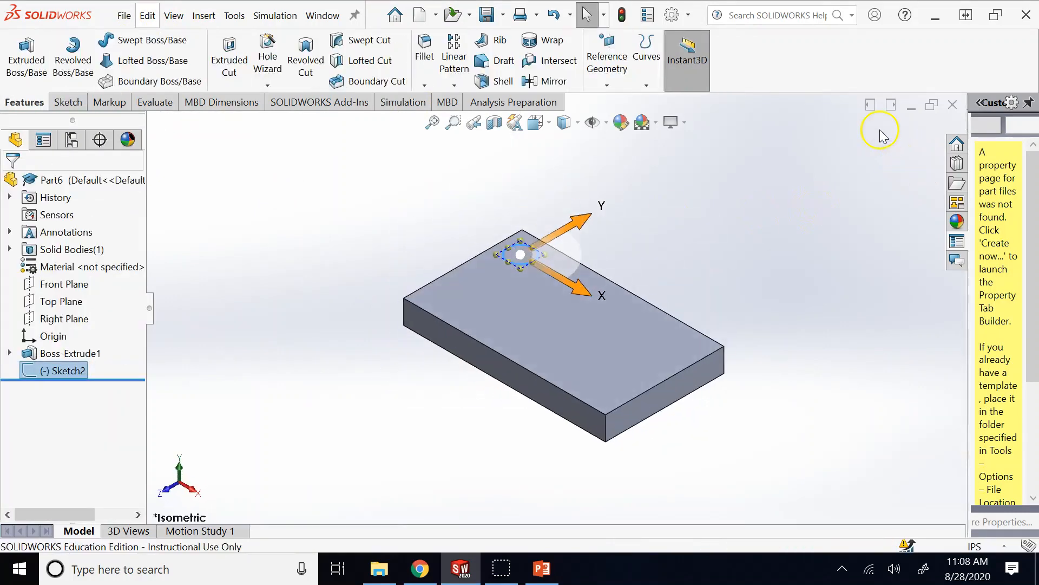
- Extrude the circle upward as a 1.00 in blind boss merged with the plate
left_click(26, 46)
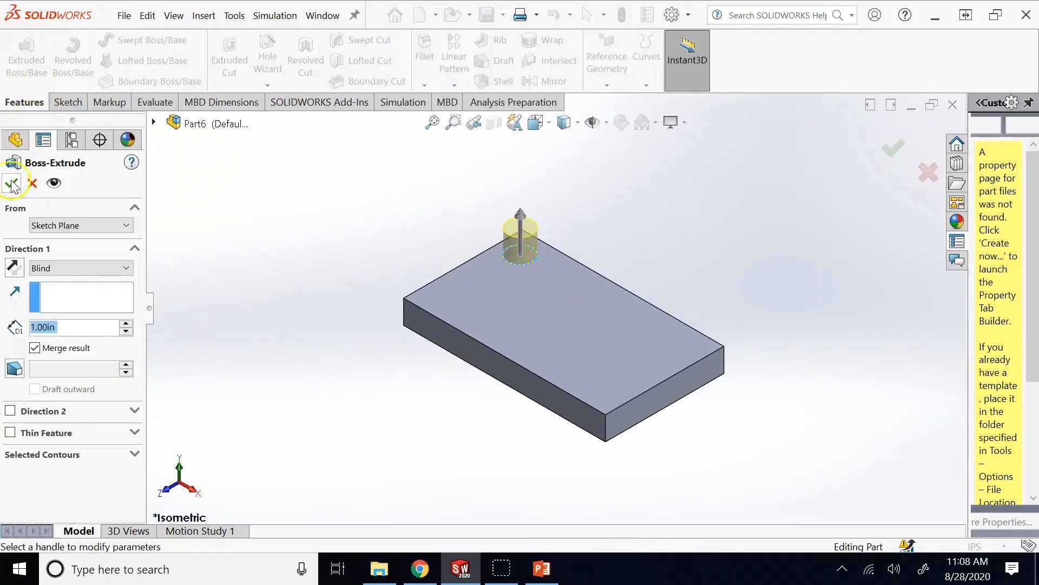
left_click(12, 184)
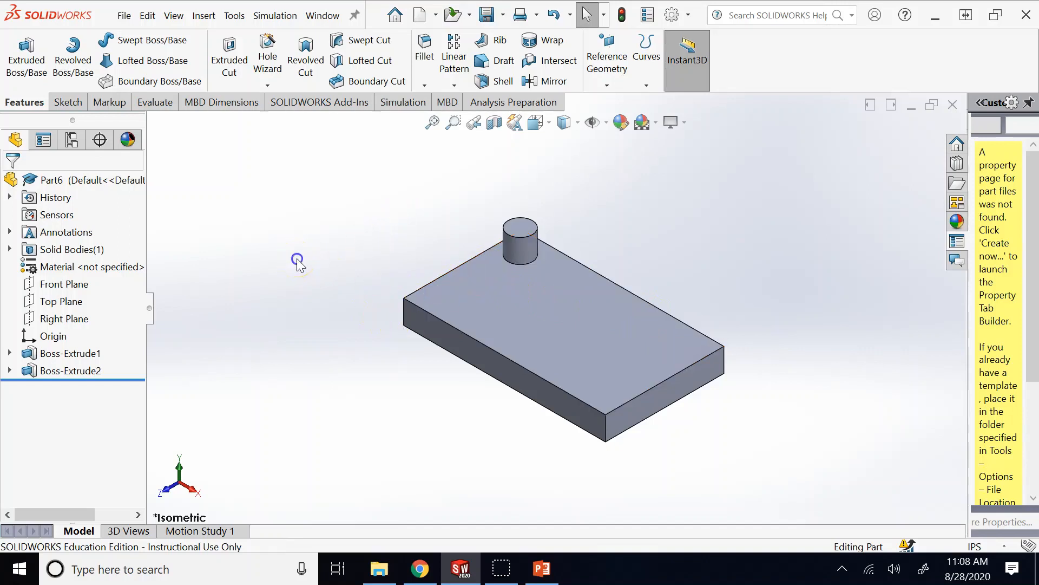
- Start a linear pattern with the cylindrical boss on the plate as the feature to repeat
left_click(446, 44)
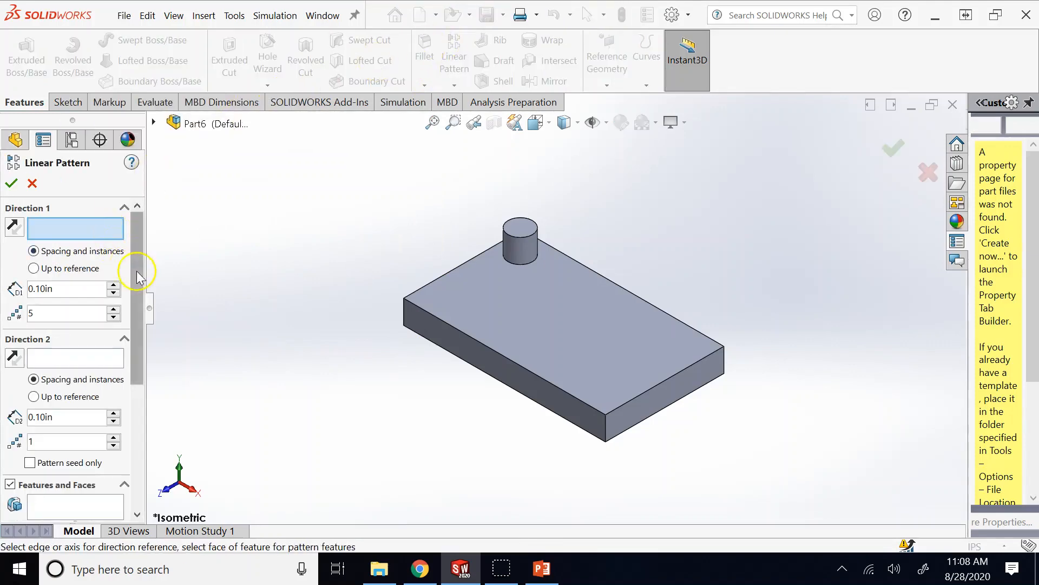
left_click_drag(135, 267, 132, 395)
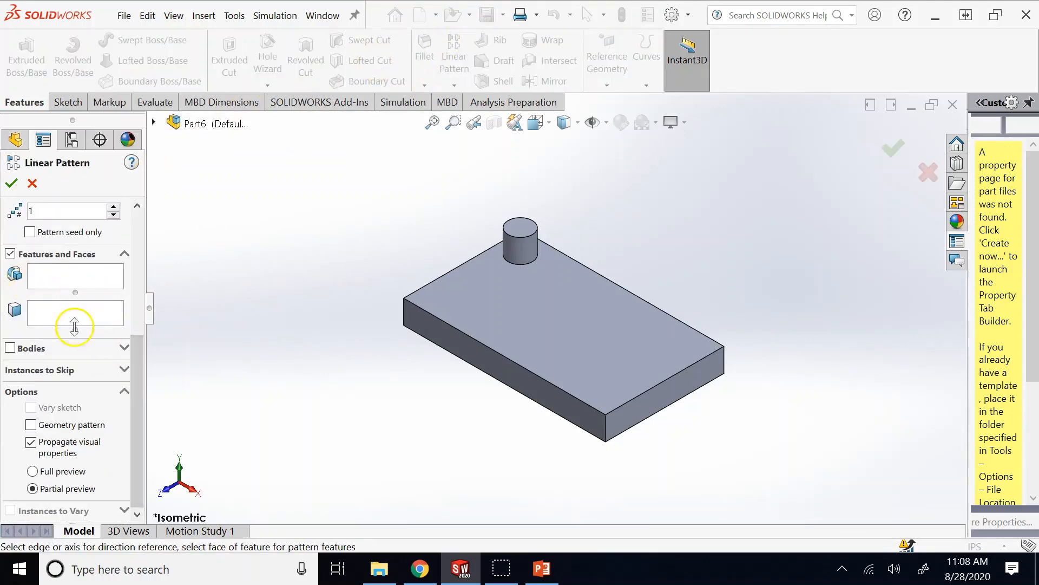
left_click(61, 286)
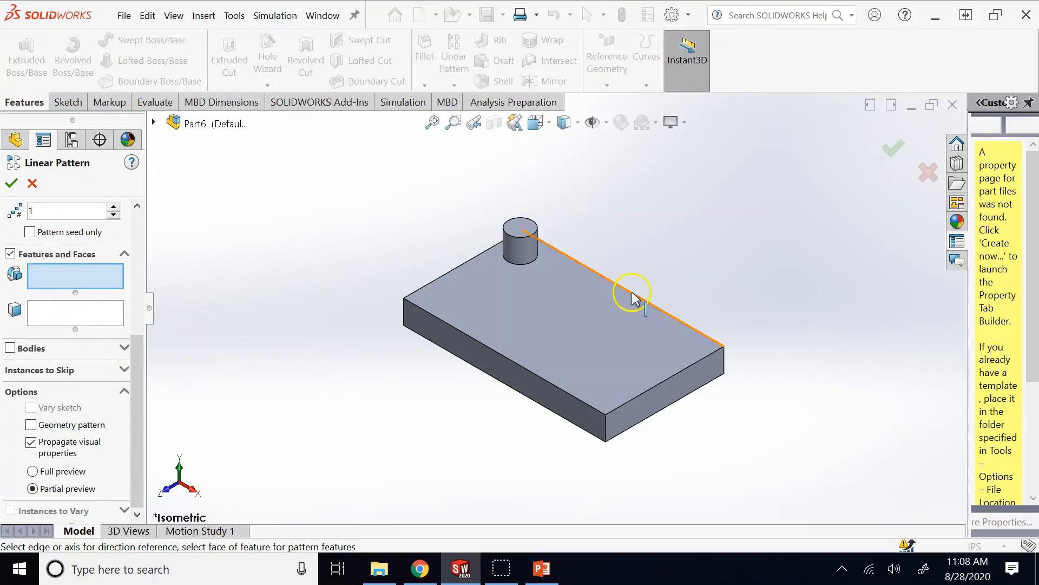
left_click(529, 261)
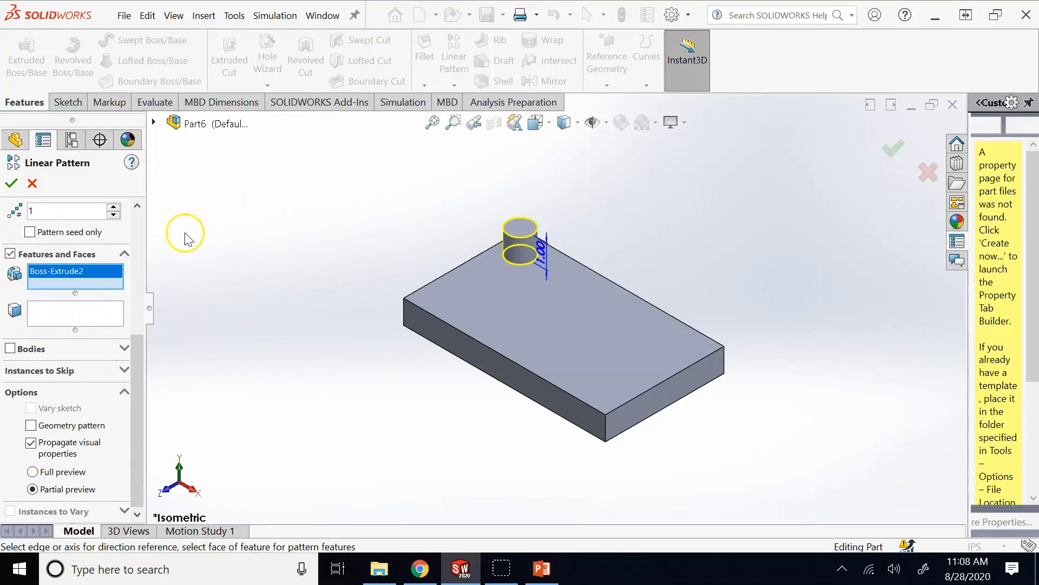
- Set the first pattern direction along the plate's long rear edge, with 1.50 in spacing and 5 instances
left_click(139, 222)
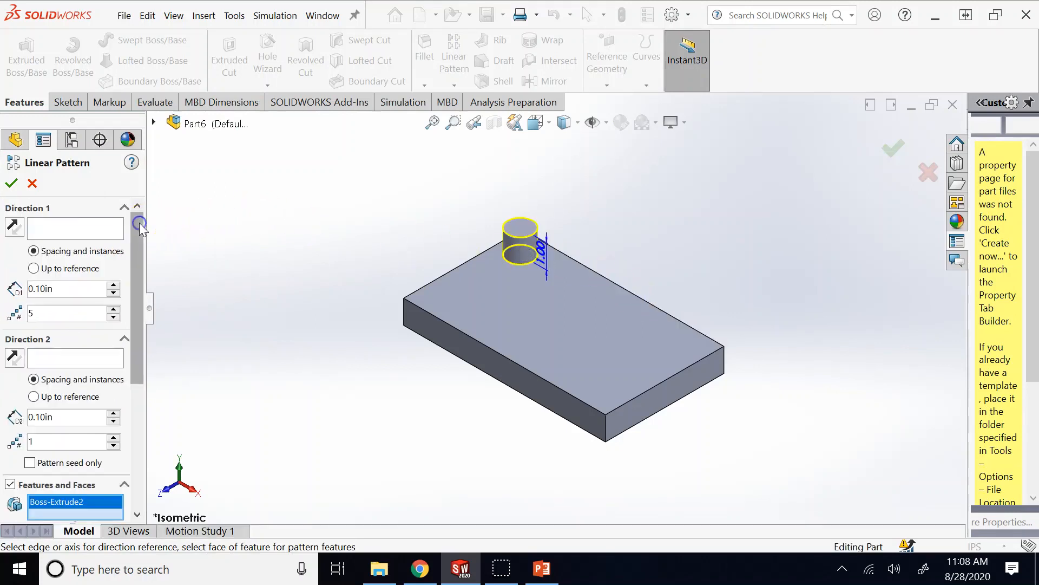
left_click(50, 233)
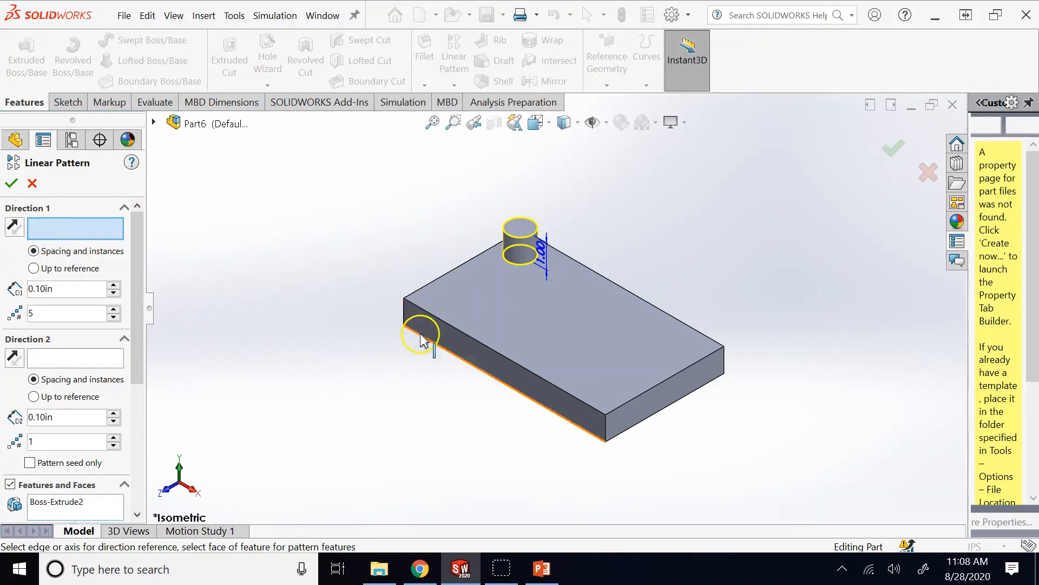
left_click(604, 277)
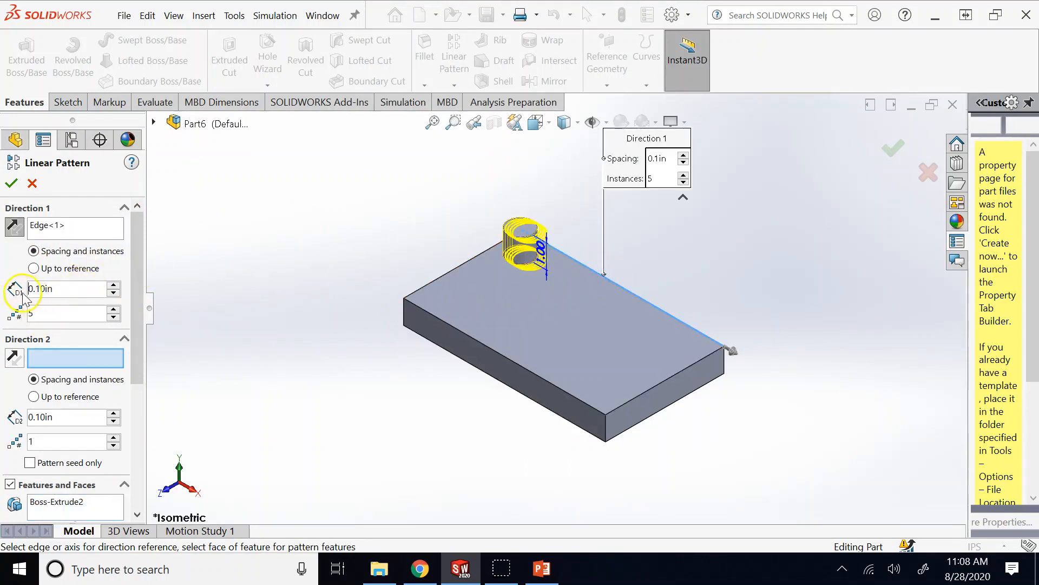
left_click(113, 285)
left_click(114, 286)
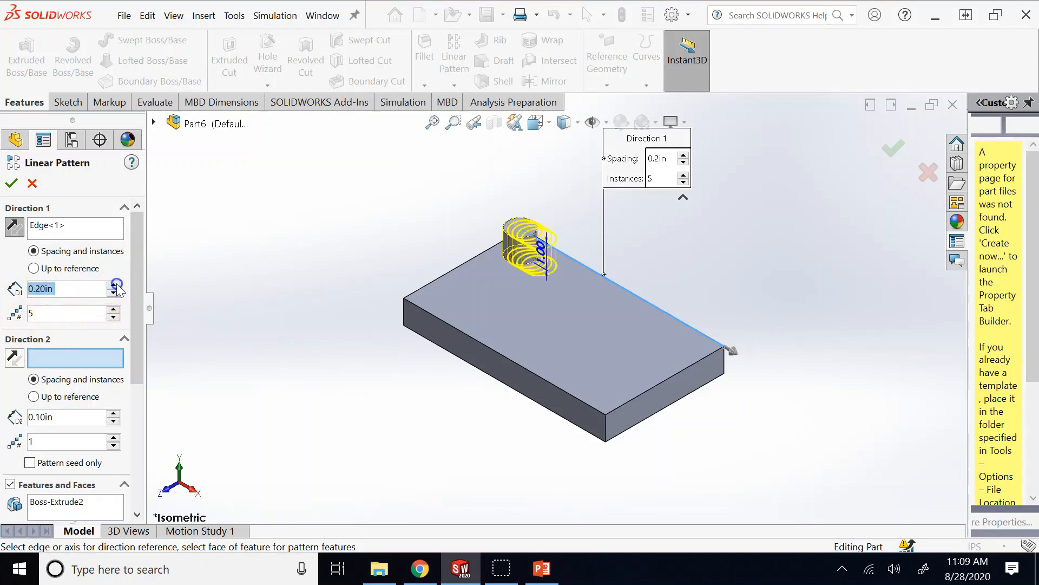
left_click(113, 286)
left_click(113, 285)
left_click(113, 285)
left_click(113, 285)
left_click(113, 285)
left_click(113, 286)
left_click(113, 286)
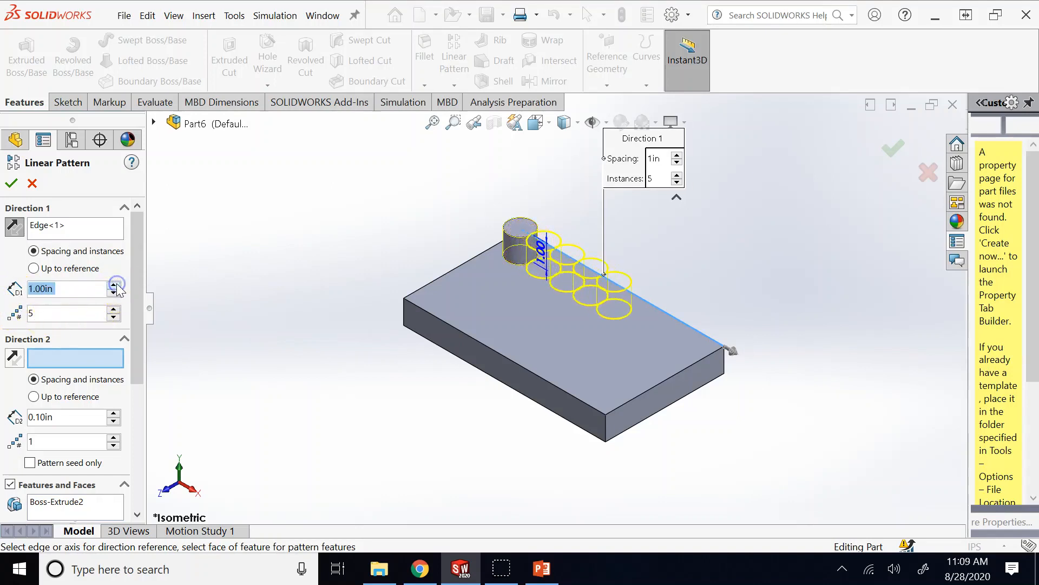
left_click(113, 285)
left_click(113, 285)
left_click(113, 286)
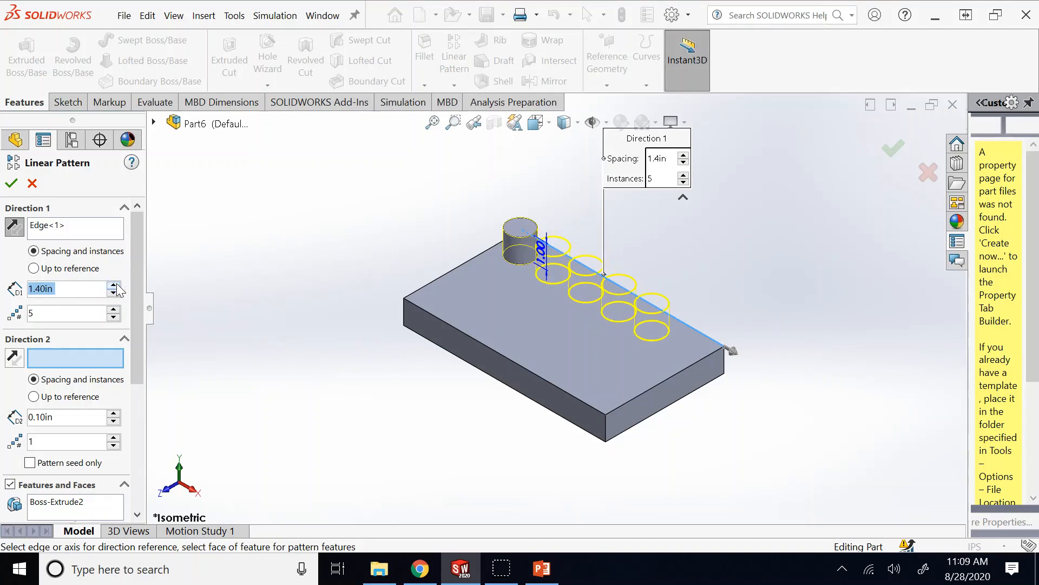
left_click(114, 285)
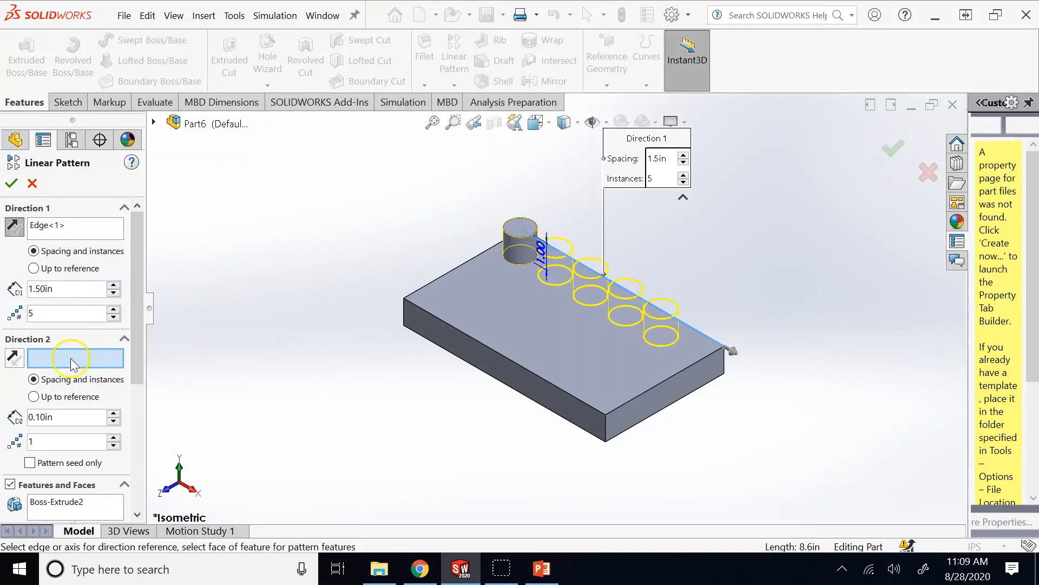
- Add a reversed second direction along the plate's short edge with 3 instances at 1.50 in spacing, and complete the linear pattern
left_click(417, 297)
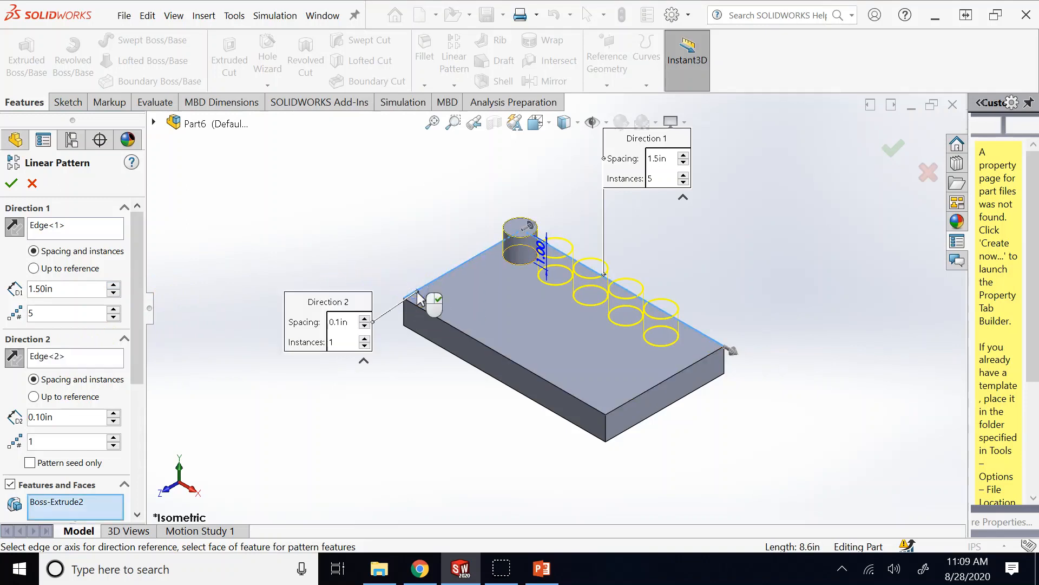
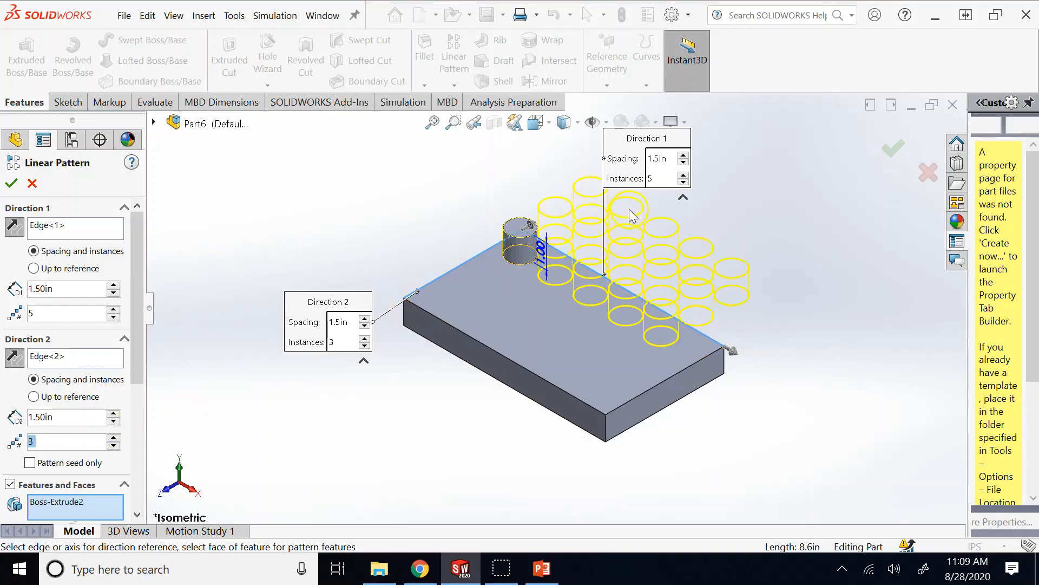
left_click(15, 357)
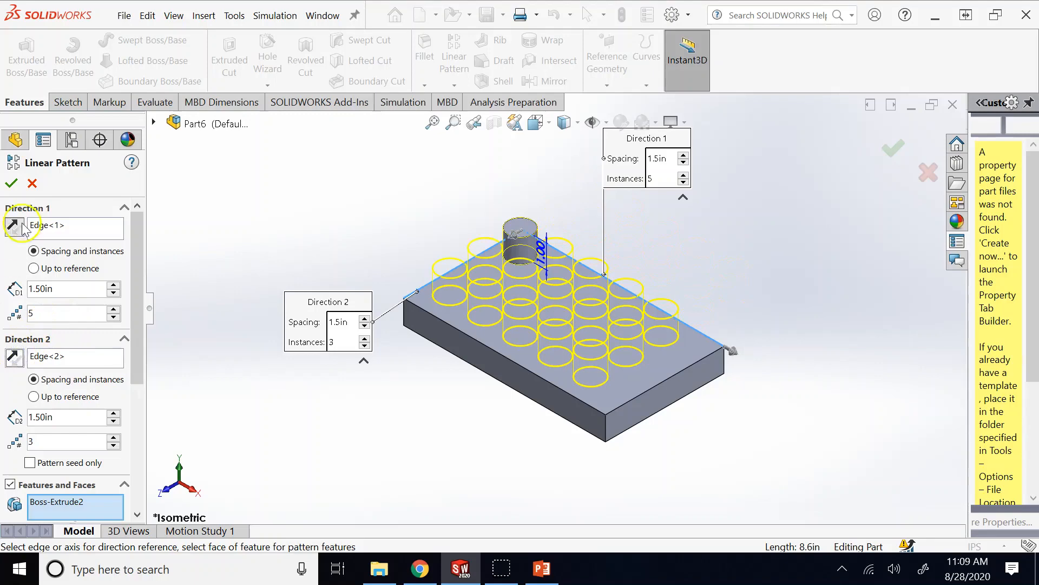
left_click(11, 183)
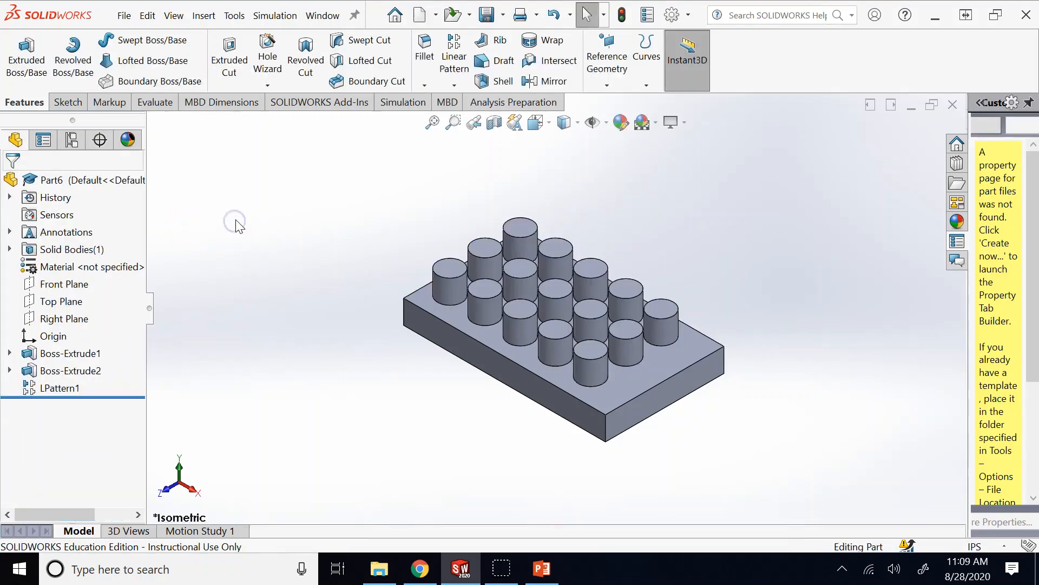
- Examine the patterned bosses from other angles, review the circular pattern example on the PowerPoint slide, and return to SOLIDWORKS
key("Right")
key("Right")
key("Left")
key("Left")
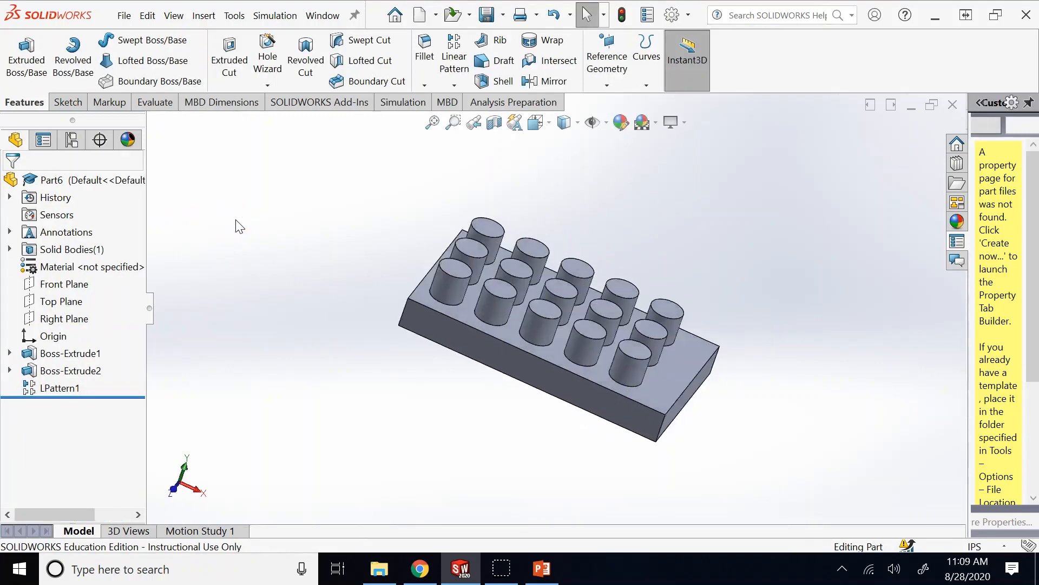
key("Down")
key("ctrl+7")
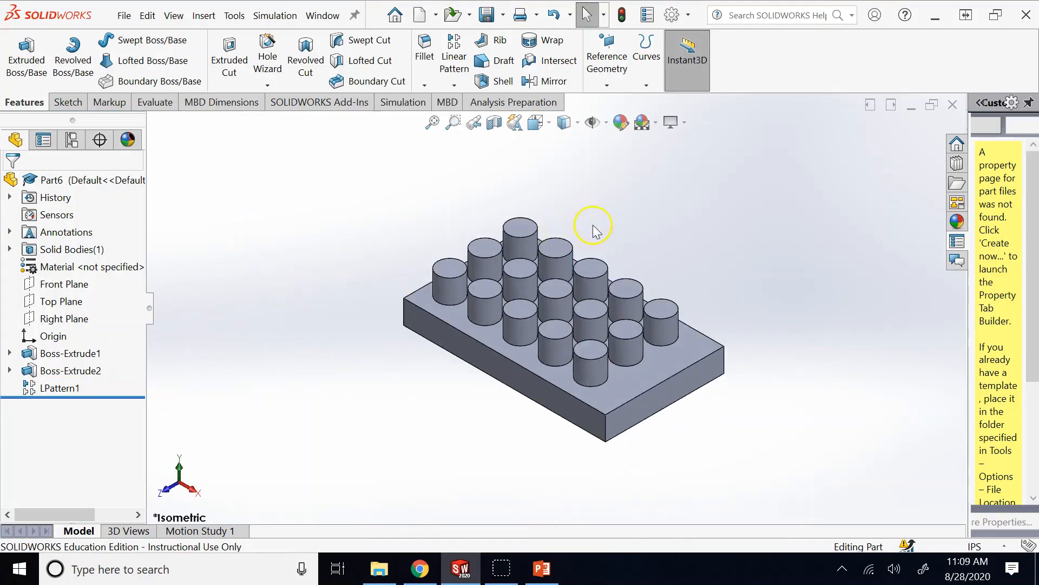
left_click(541, 568)
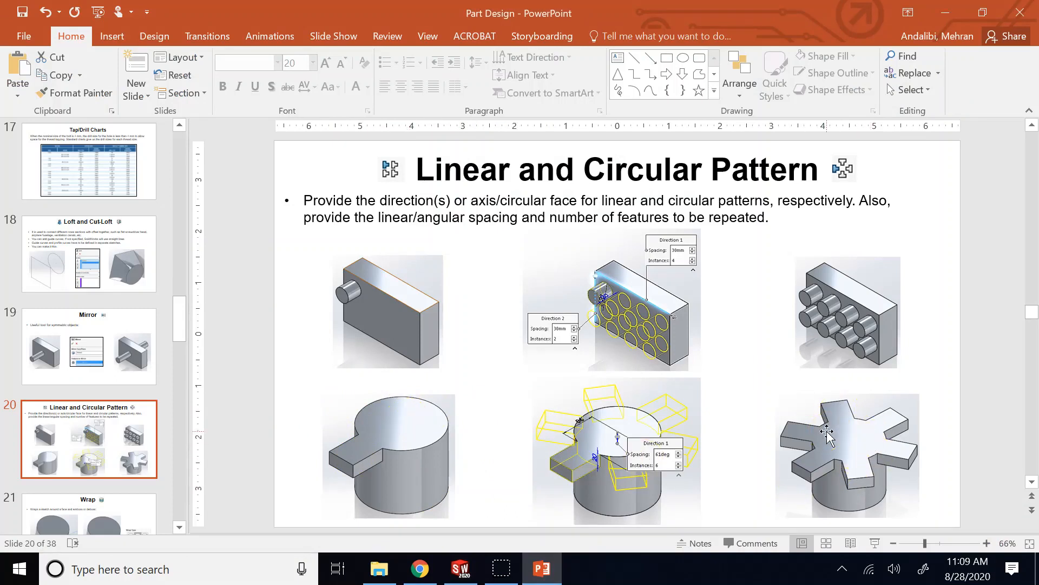
left_click(460, 567)
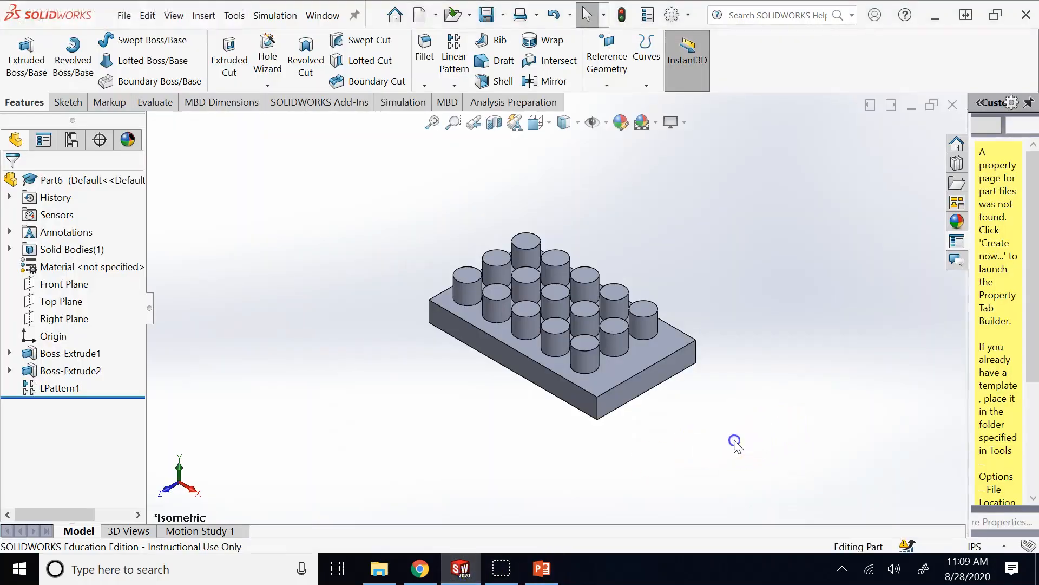
left_click_drag(737, 448, 408, 207)
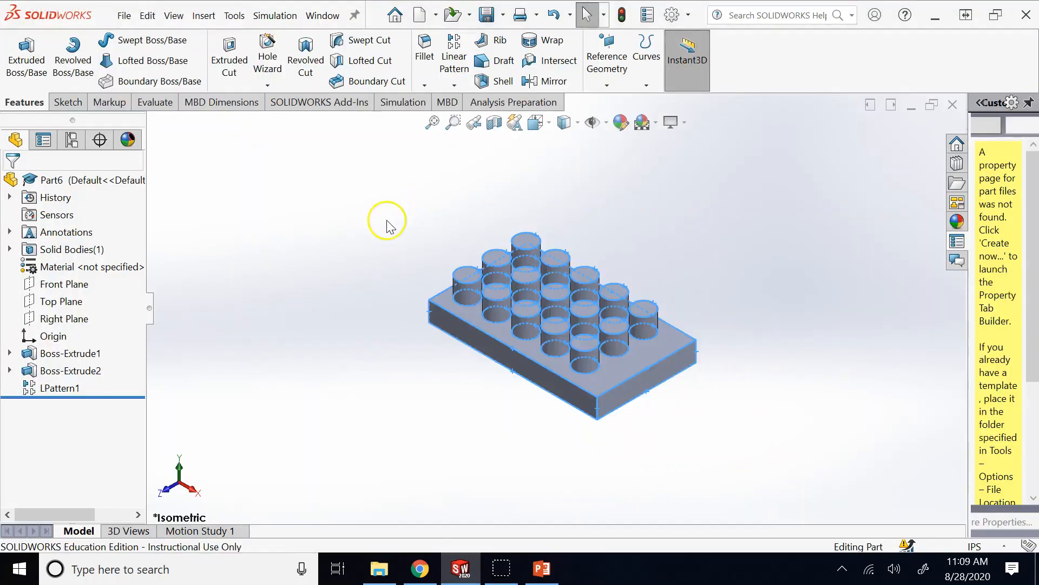
key("Delete")
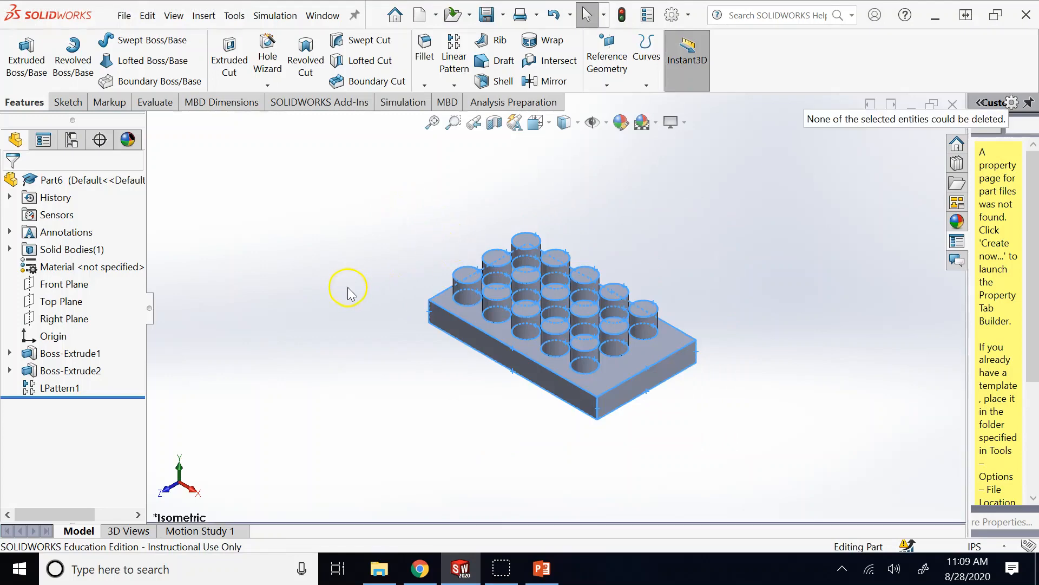
left_click(313, 273)
- Delete the plate, boss and linear pattern features, along with the leftover rectangle sketch
left_click(69, 353)
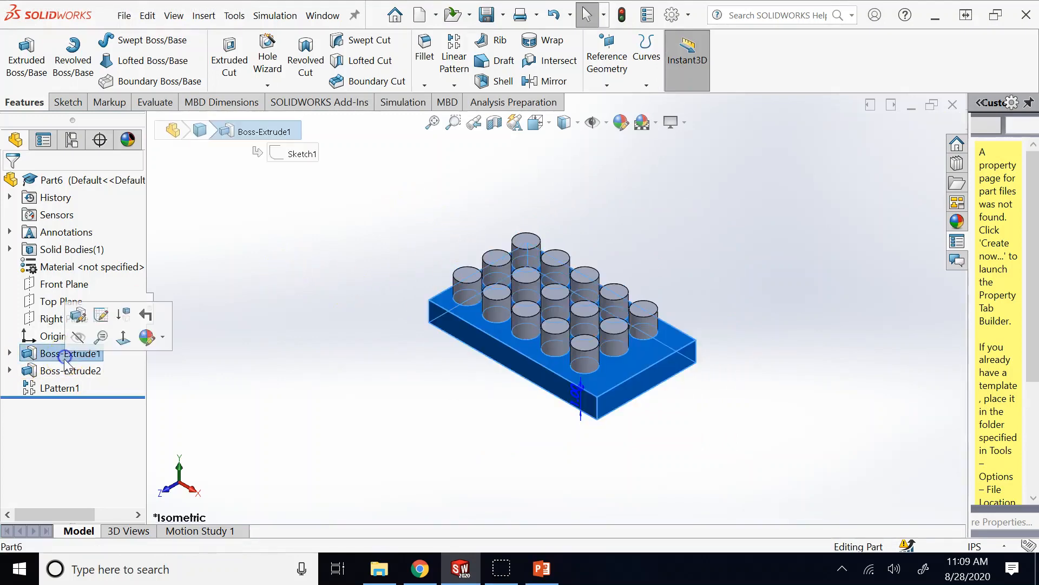
left_click(61, 389, "shift")
right_click(60, 389)
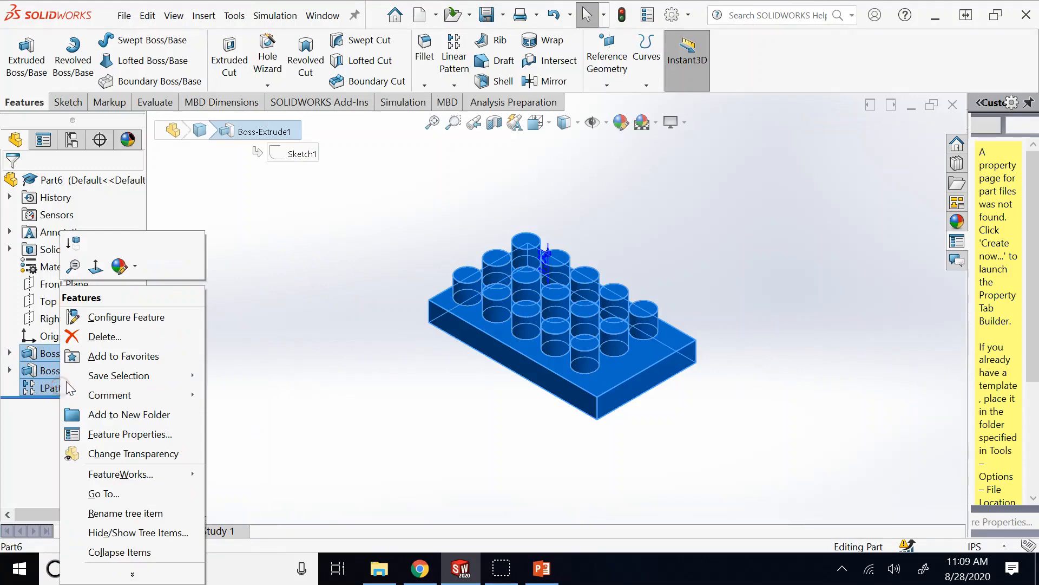
left_click(97, 341)
left_click(921, 244)
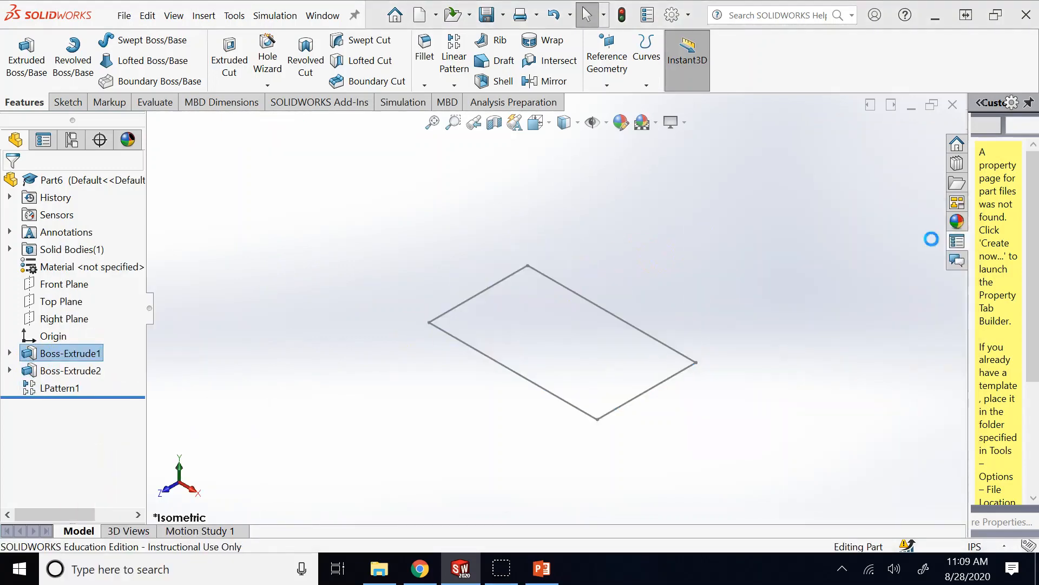
right_click(66, 336)
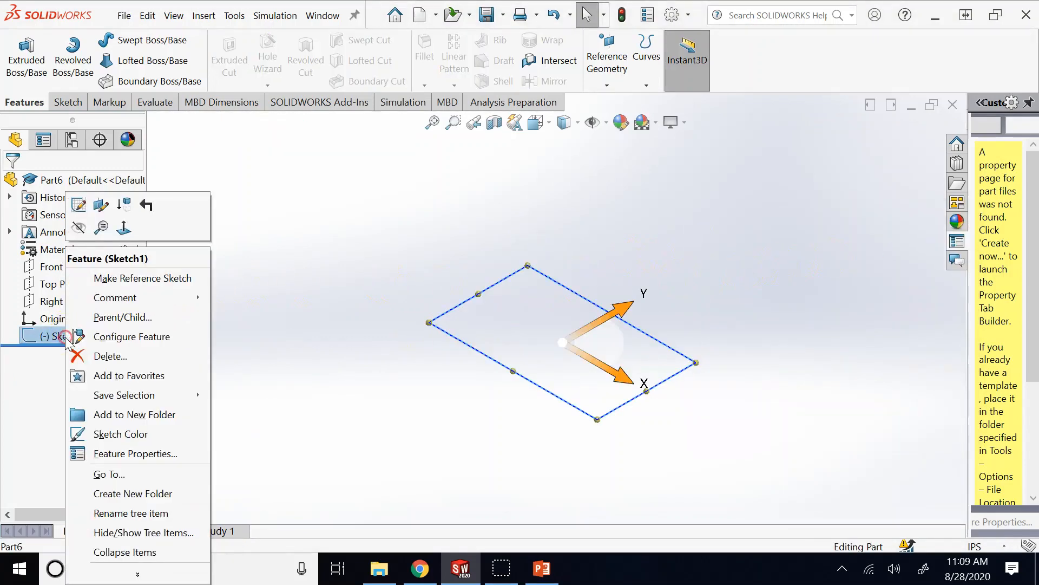
left_click(96, 356)
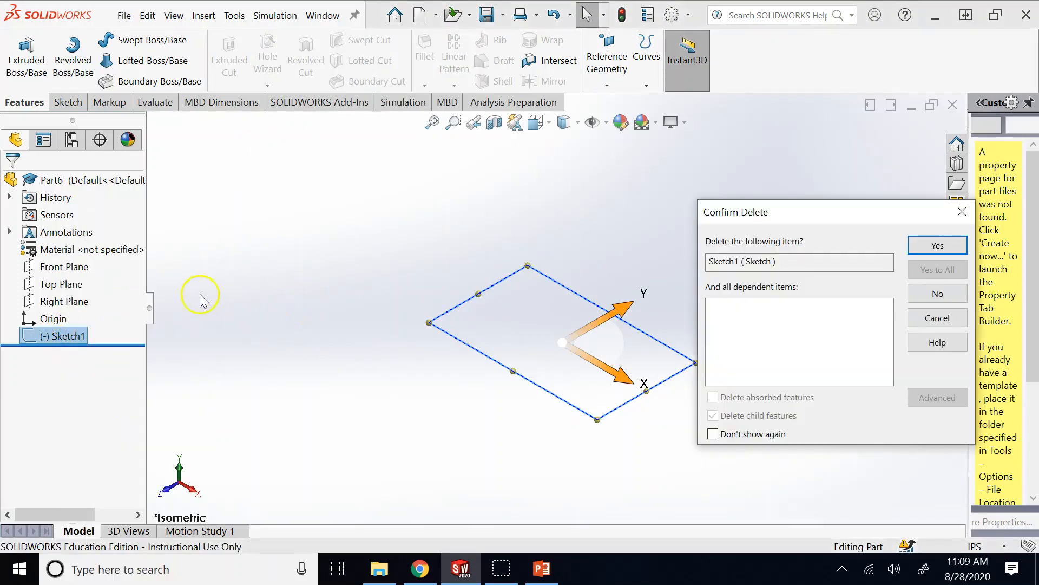
left_click(939, 246)
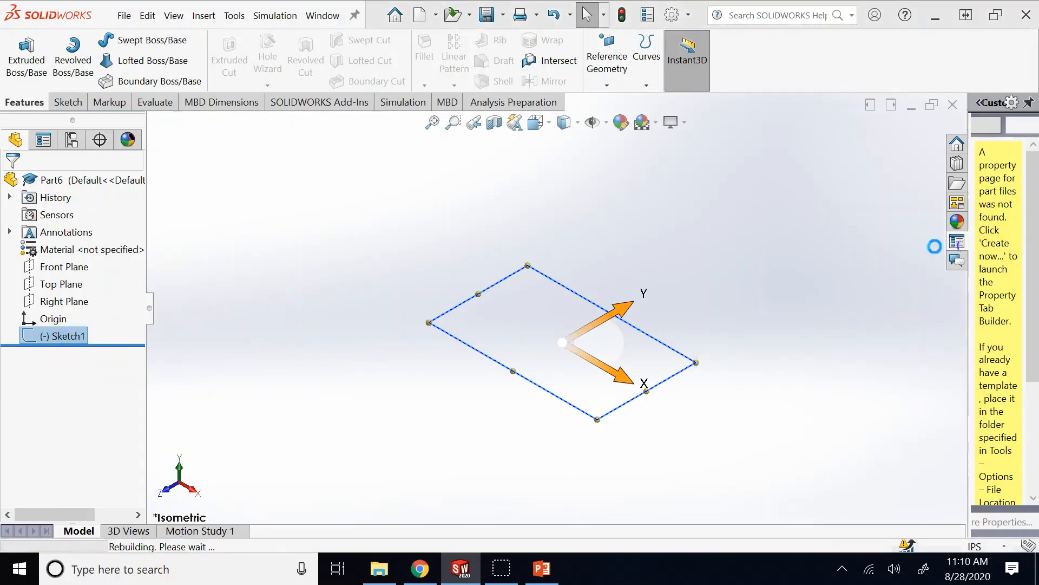
- Sketch two concentric circles centred on the origin of the Front Plane, with radii of about 6.66 in and 1.81 in
left_click(73, 270)
left_click(85, 251)
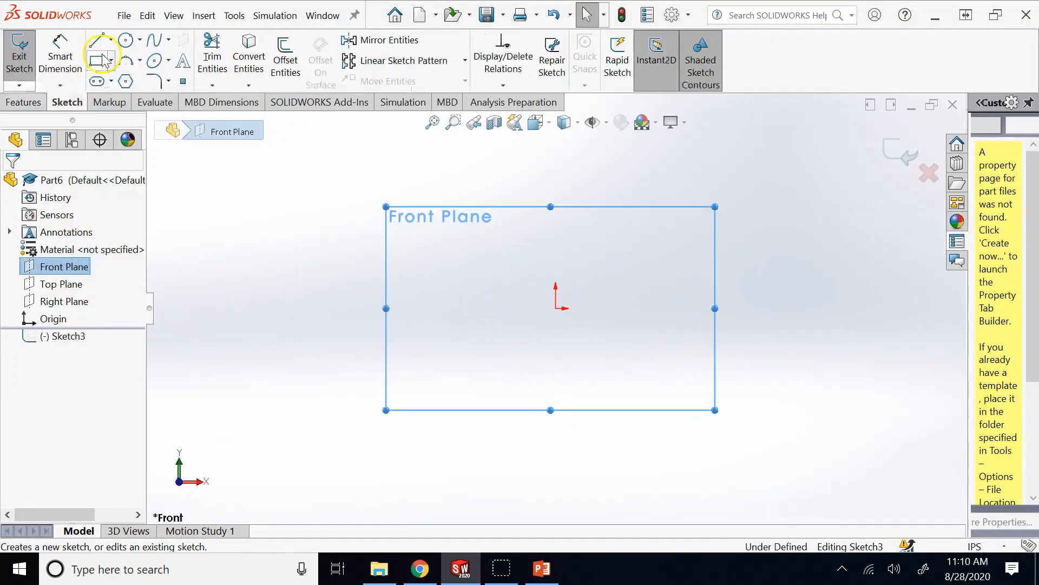
left_click(127, 43)
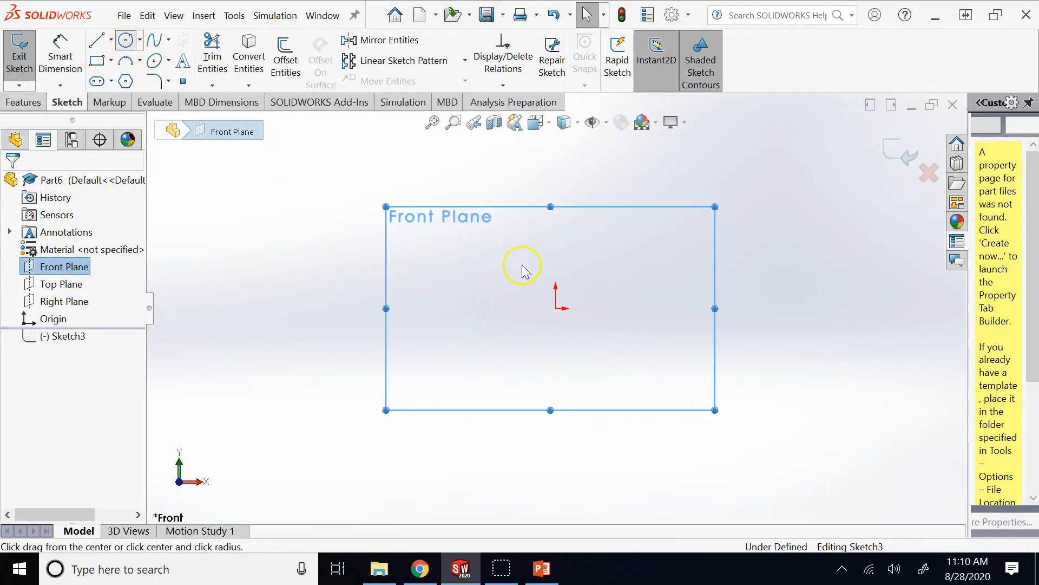
left_click(556, 308)
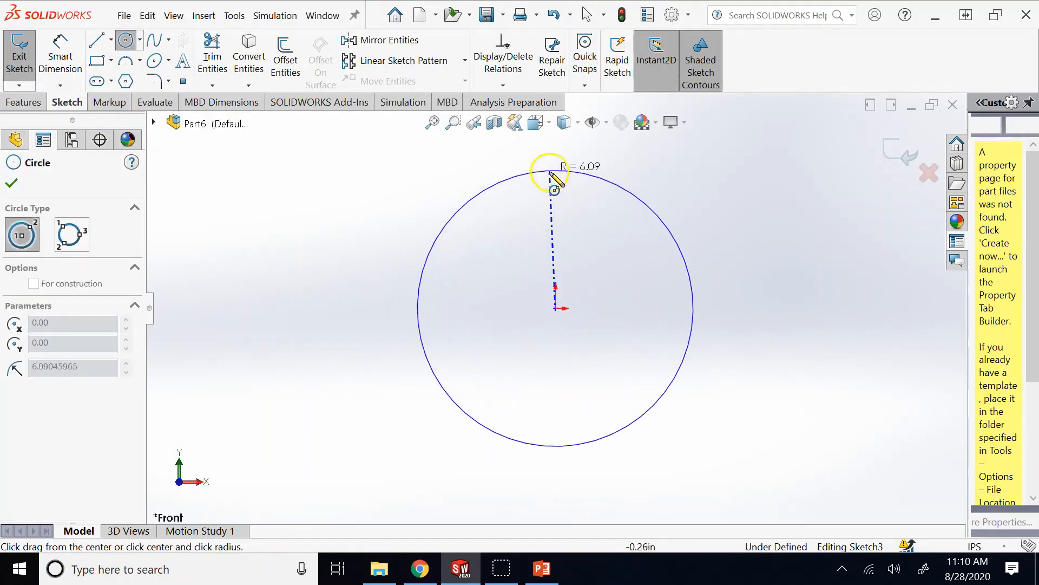
left_click(555, 158)
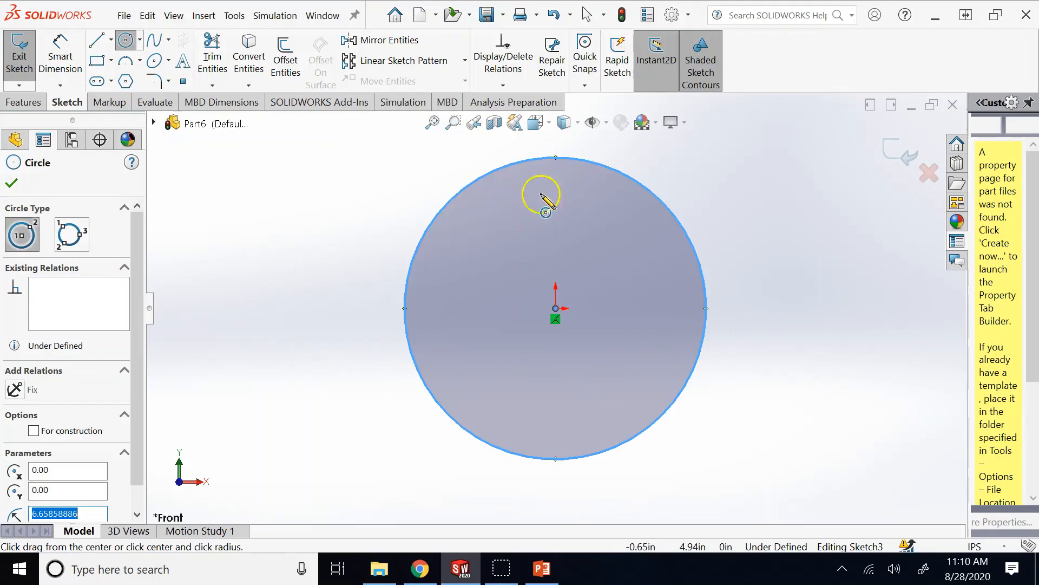
left_click(555, 308)
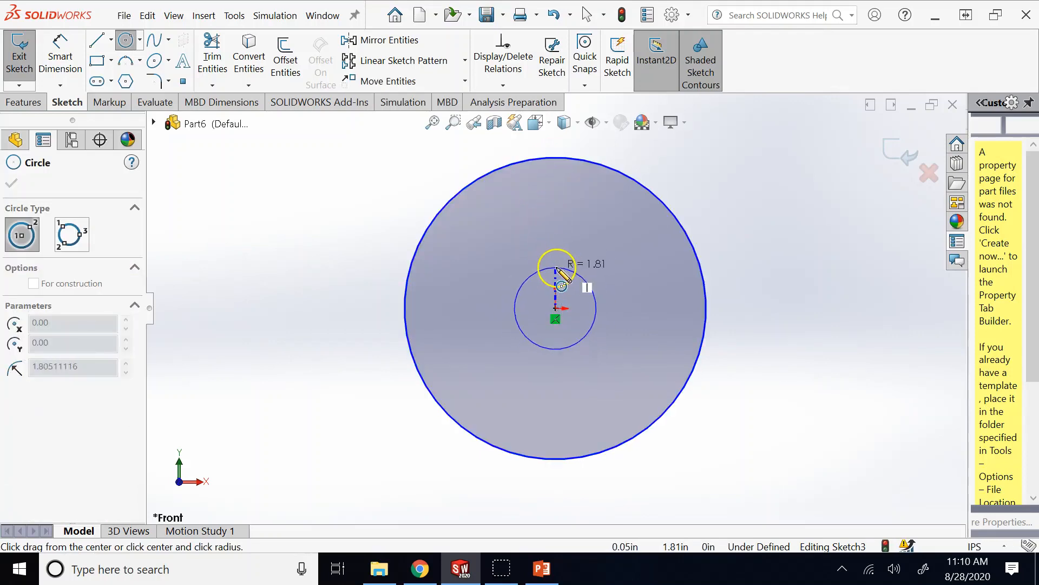
left_click(556, 268)
- Sketch a rectangular keyway about 1.18 in wide from three lines above the inner circle, with its sides ending on that circle
scroll(563, 270, "down", 3)
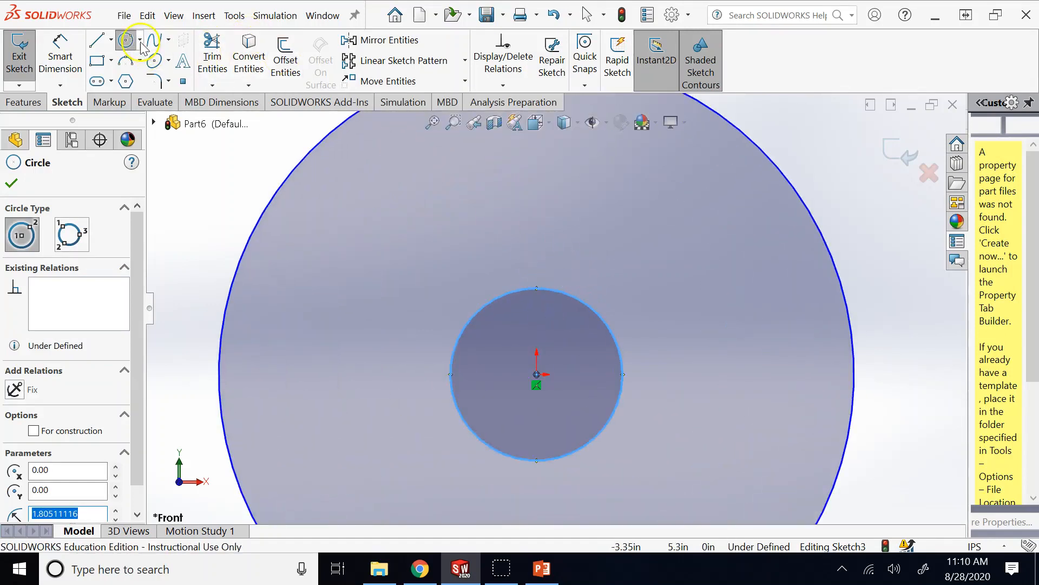
left_click(110, 60)
left_click(98, 40)
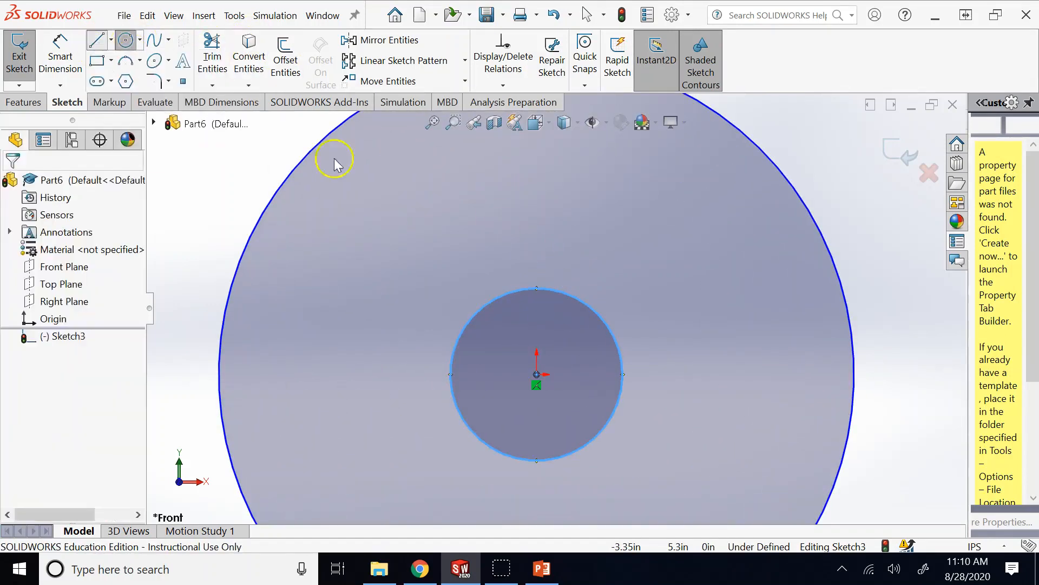
left_click(506, 266)
left_click(506, 293)
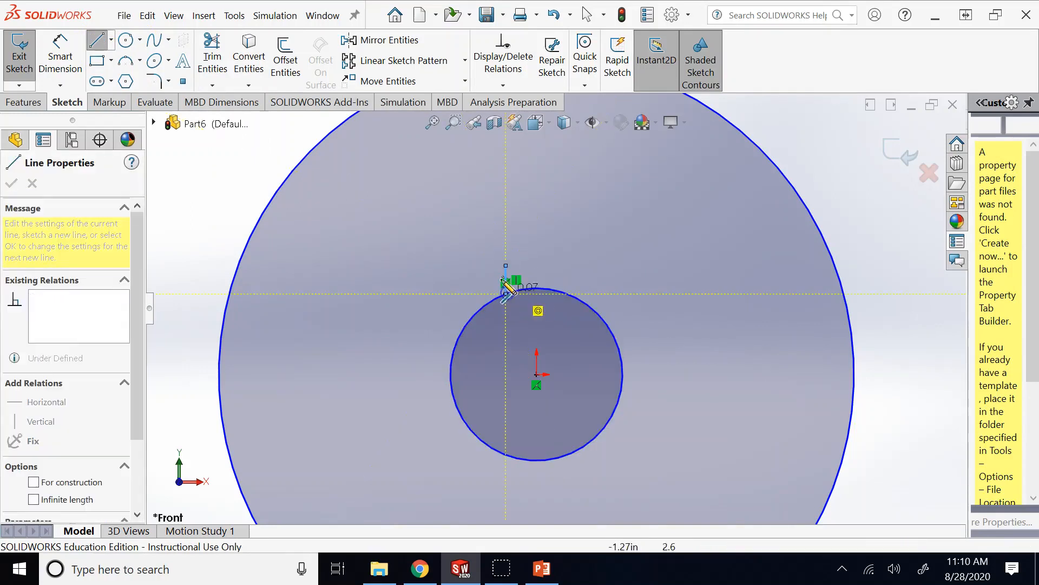
left_click(98, 40)
left_click(103, 48)
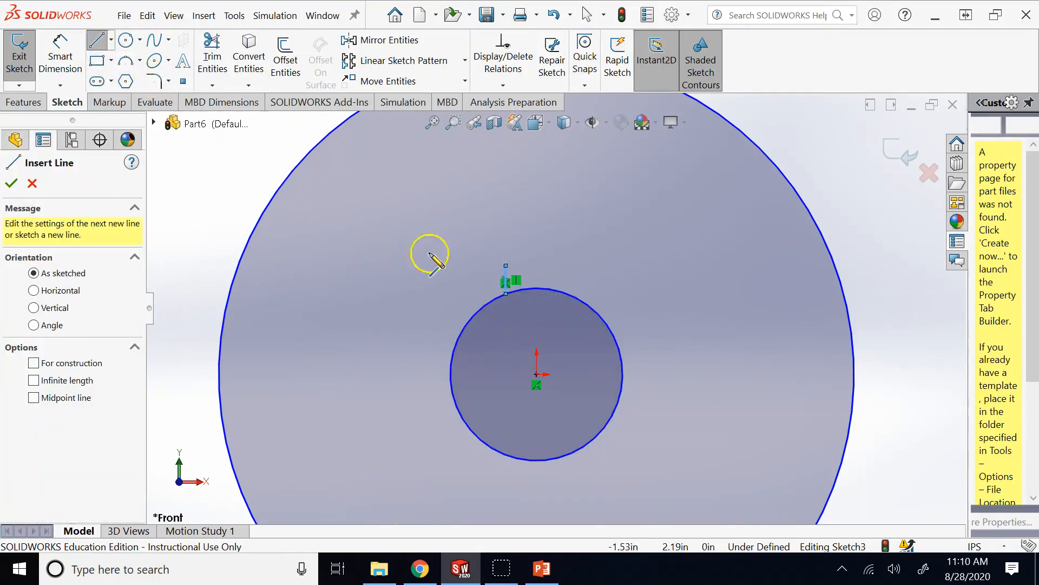
left_click(505, 265)
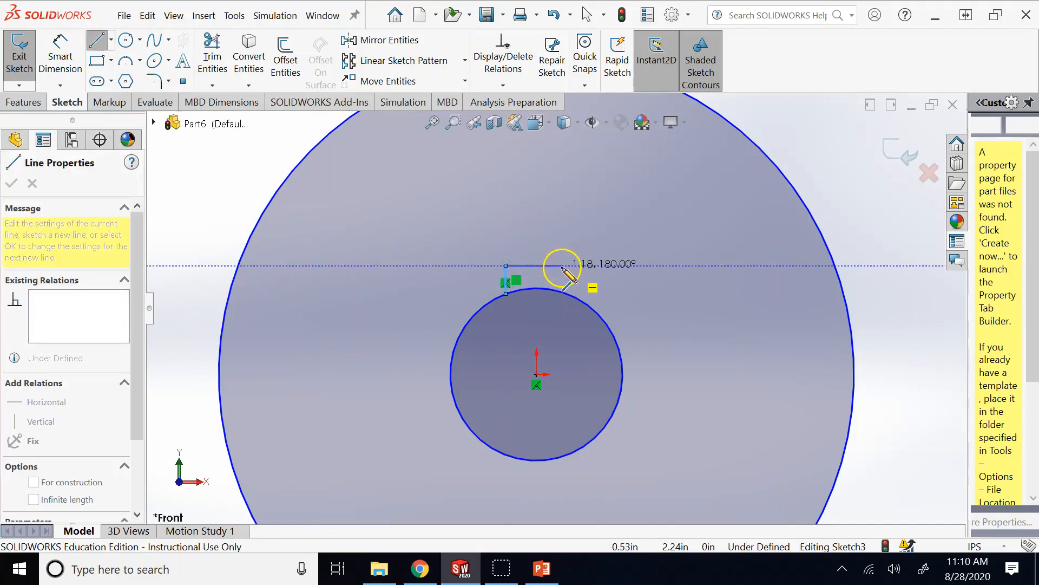
left_click(562, 266)
left_click(561, 292)
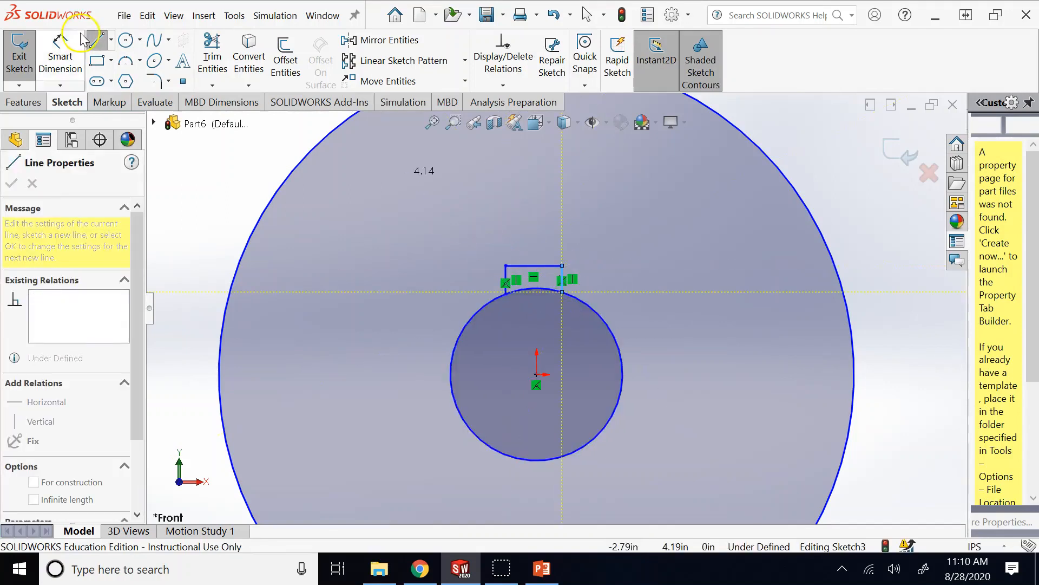
key("Escape")
scroll(557, 311, "up", 3)
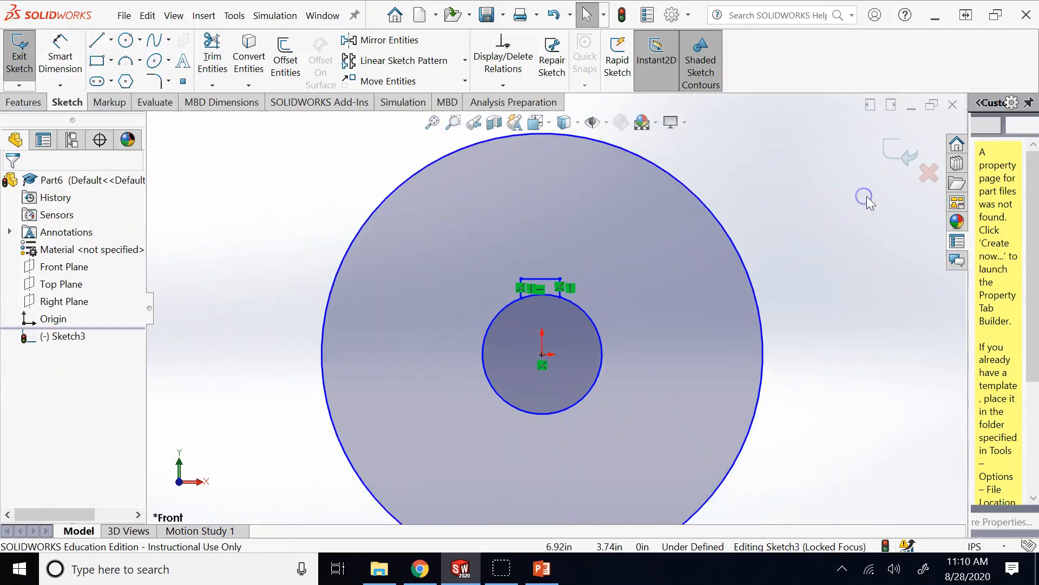
- Draw a vertical centerline about 7.65 in long from the origin up past the outer circle
left_click(111, 39)
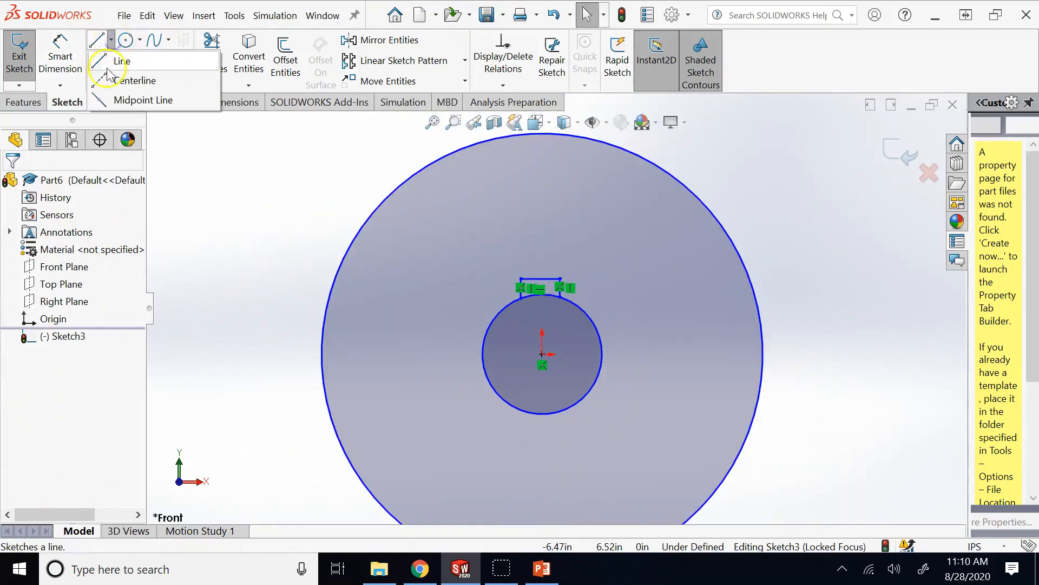
left_click(126, 81)
left_click(542, 355)
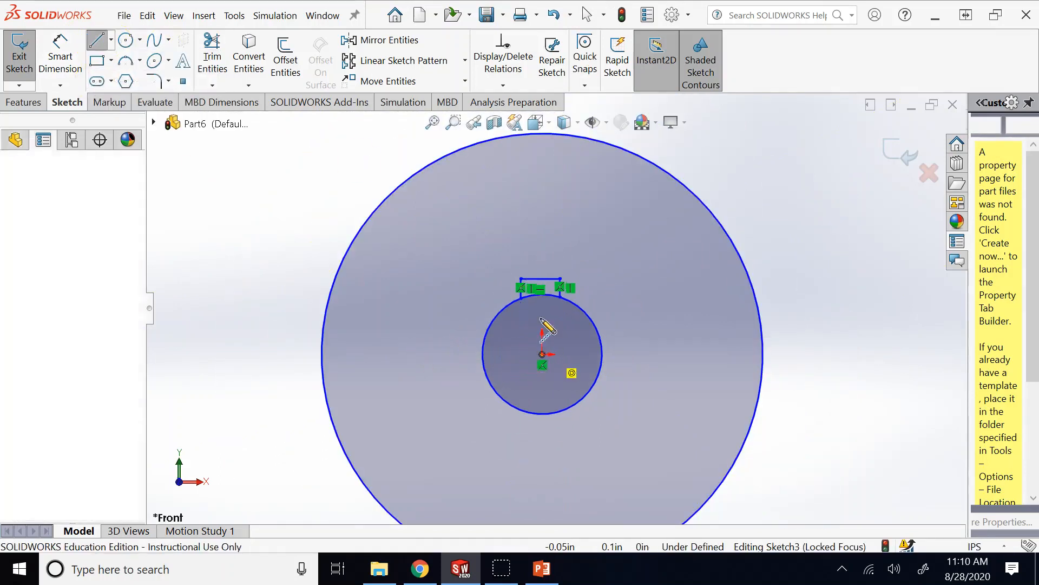
scroll(552, 184, "up", 2)
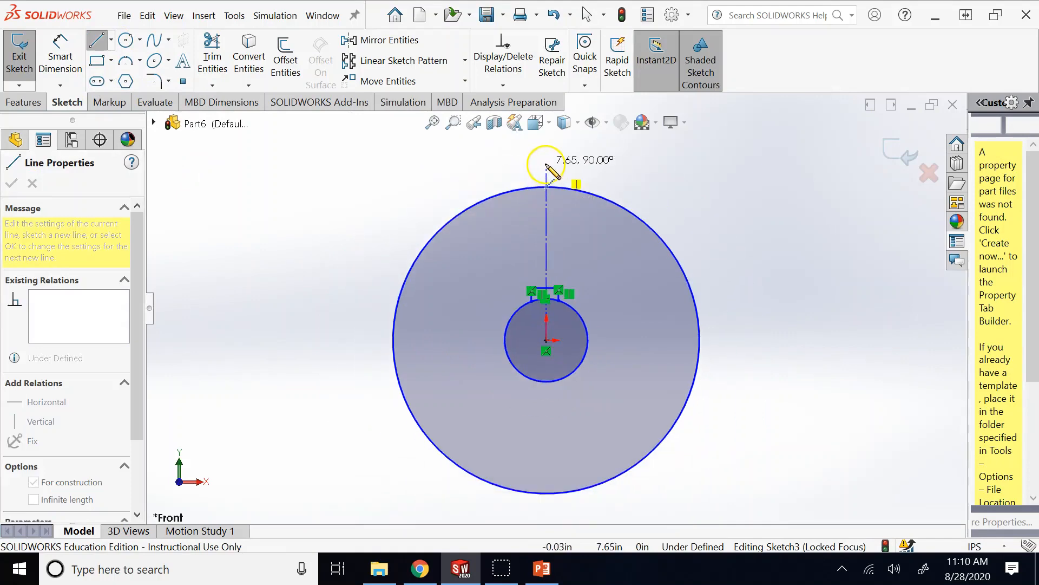
left_click(546, 164)
left_click(98, 39)
left_click(212, 118)
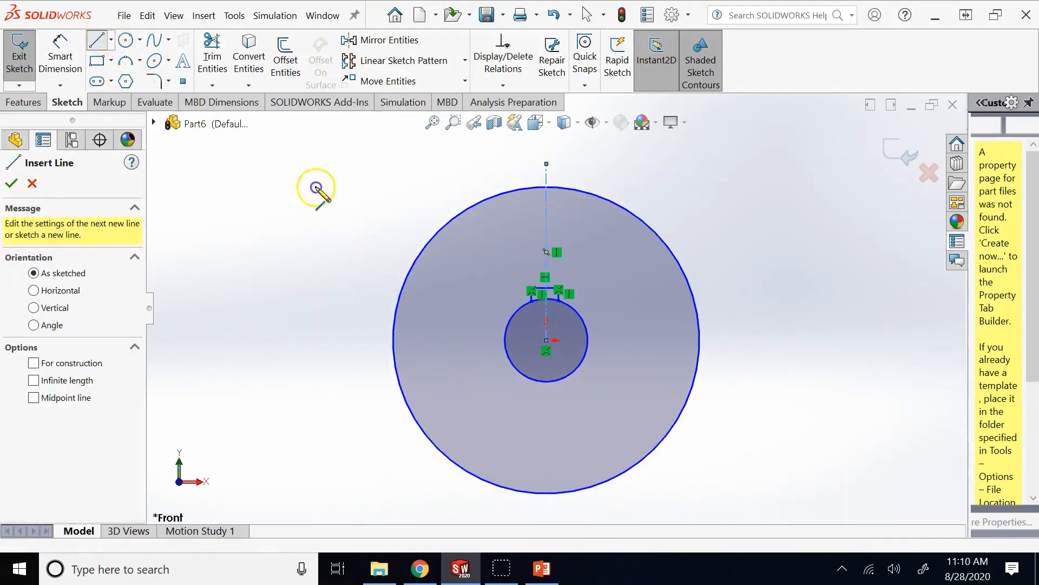
- Make the keyway's two vertical sides symmetric about the centerline
scroll(582, 275, "down", 4)
left_click(98, 39)
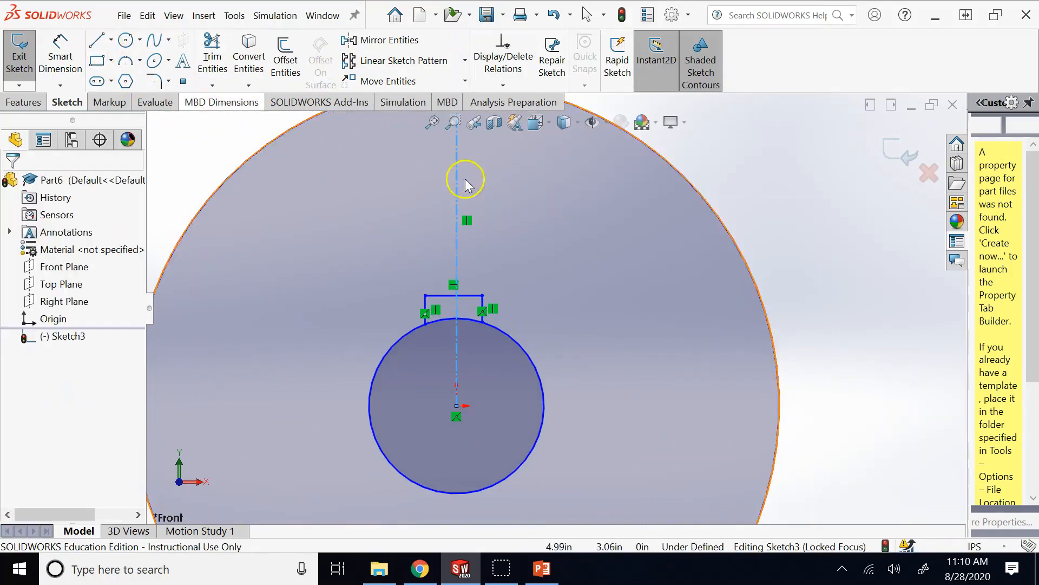
left_click(425, 303)
left_click(482, 303, "ctrl")
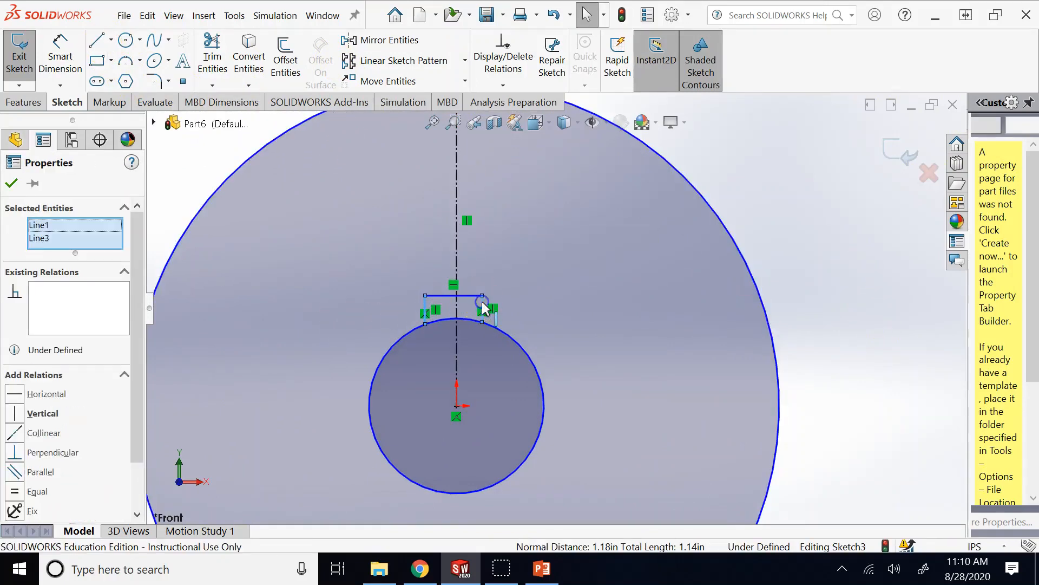
left_click(457, 258, "ctrl")
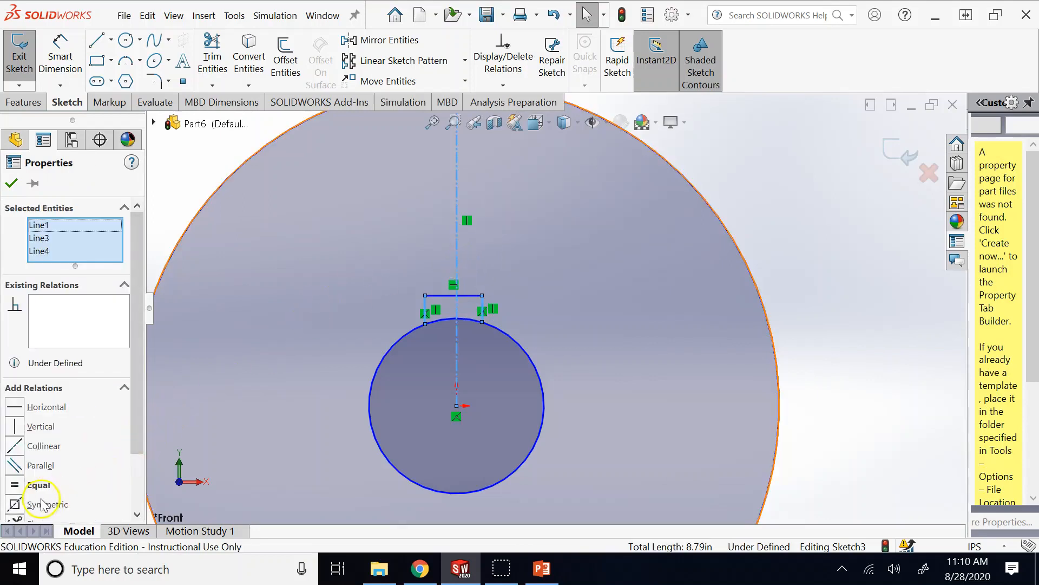
left_click(15, 504)
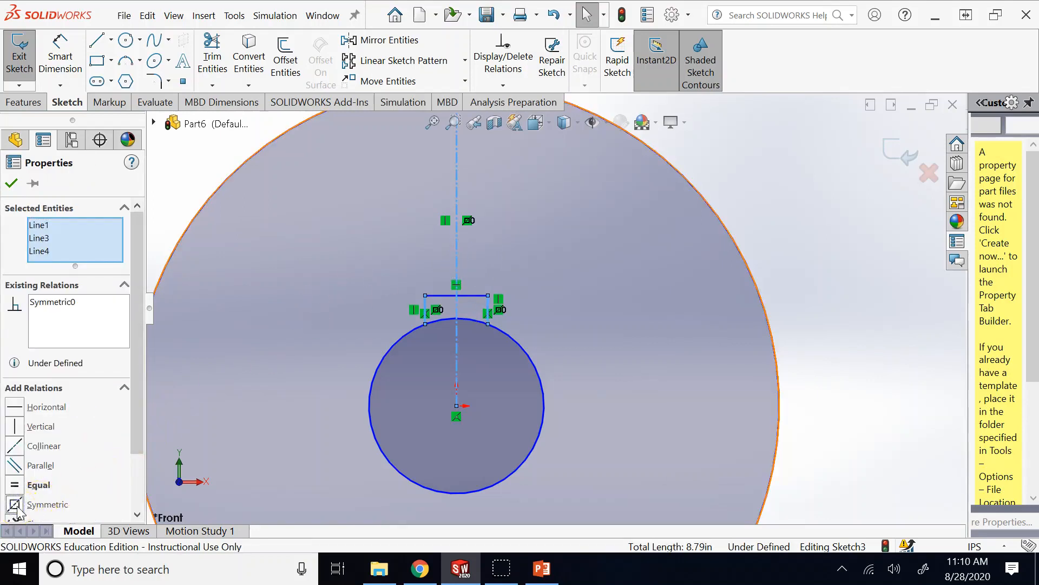
left_click(11, 183)
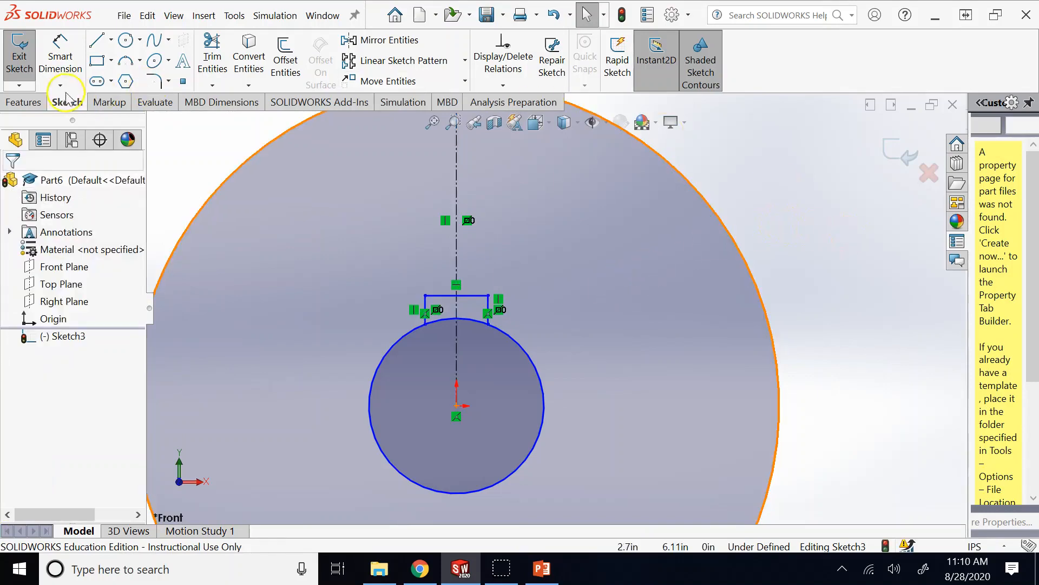
- Trim the inner circle's arc between the keyway sides and exit the sketch
left_click(212, 57)
left_click(440, 320)
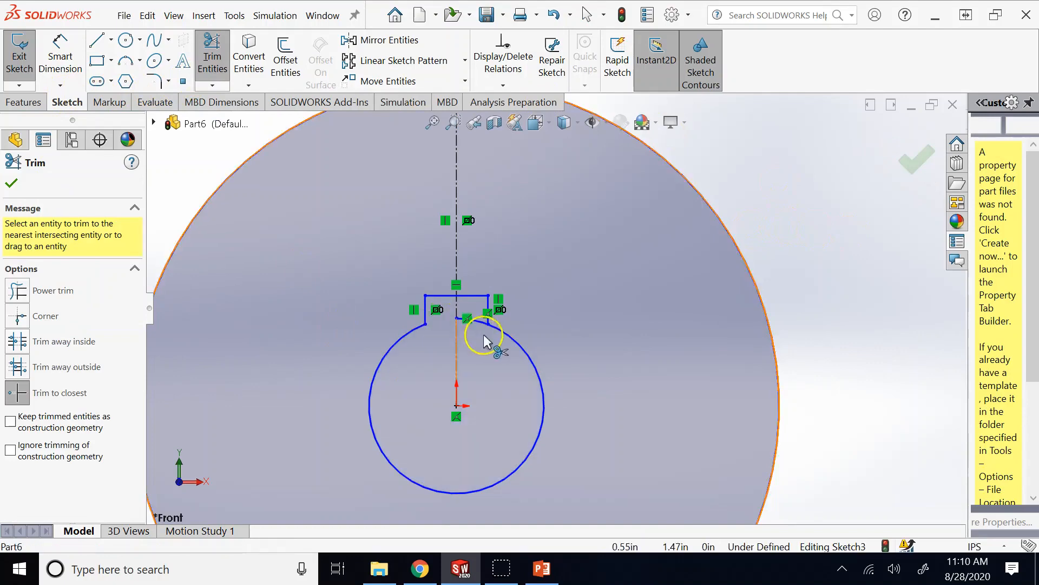
scroll(726, 357, "up", 3)
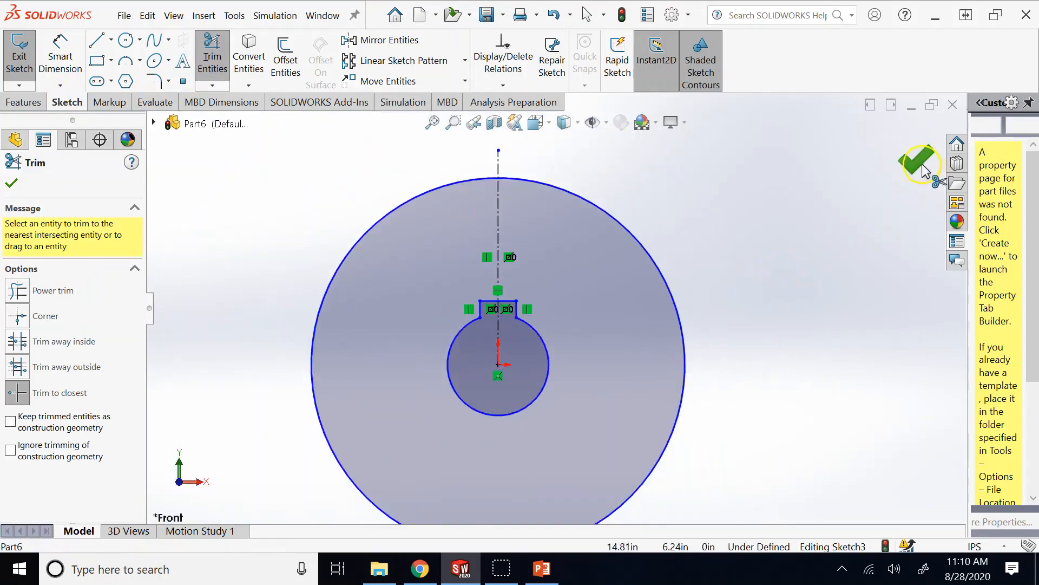
left_click(922, 165)
left_click(918, 162)
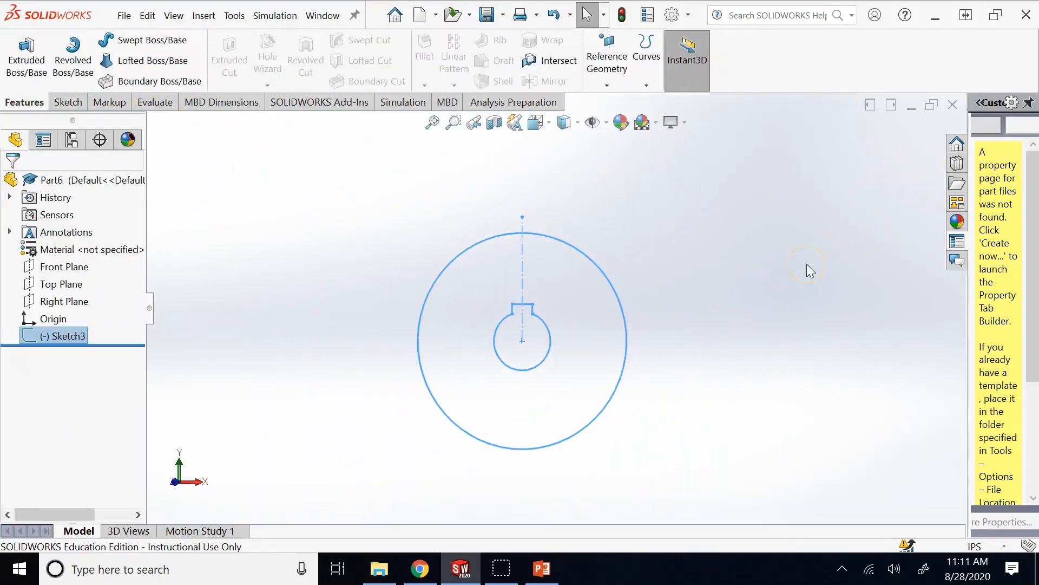
- Extrude the disc profile with its keyed bore as a blind boss 2.00 in deep
left_click(30, 59)
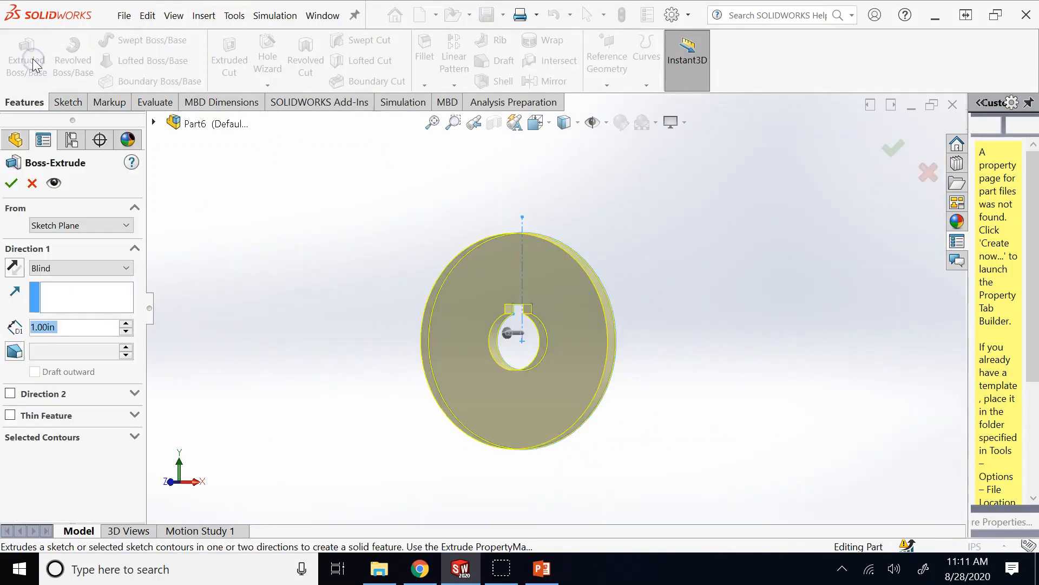
left_click(376, 215)
key("Down")
key("Down")
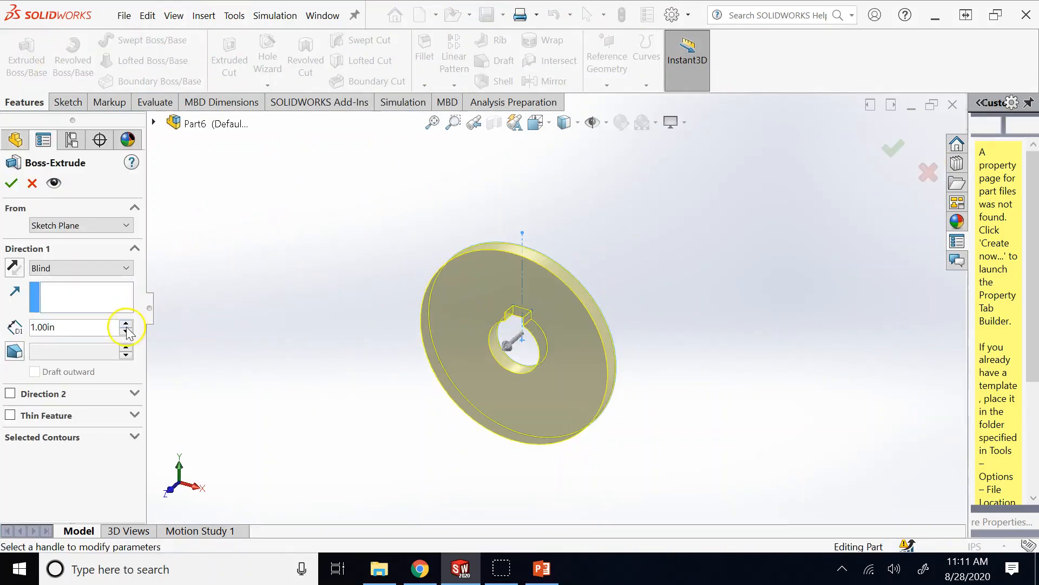
left_click_drag(126, 325, 126, 326)
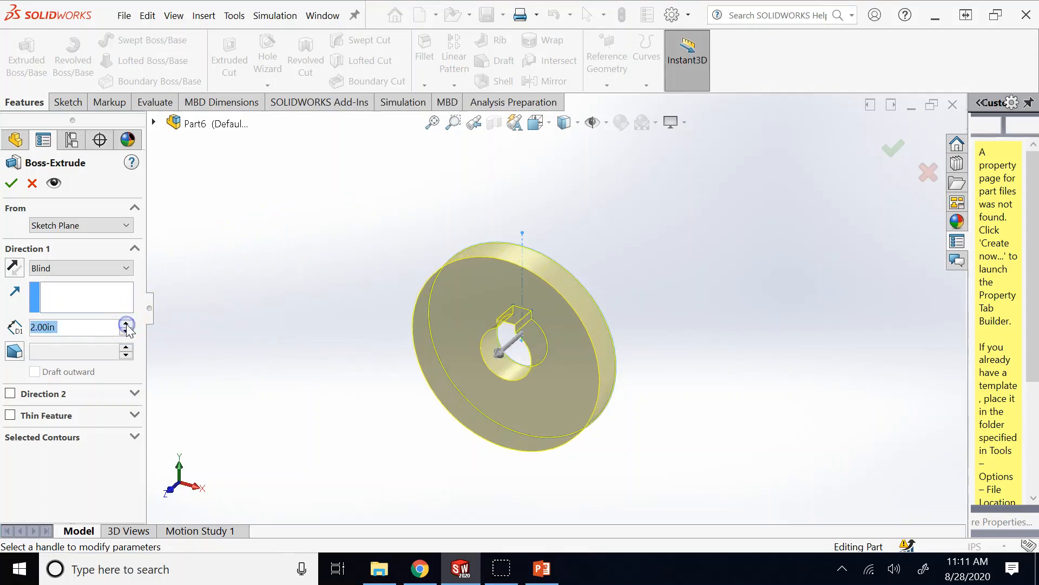
left_click(10, 183)
- Examine the extruded disc and its keyed bore from different angles
key("Up")
key("Up")
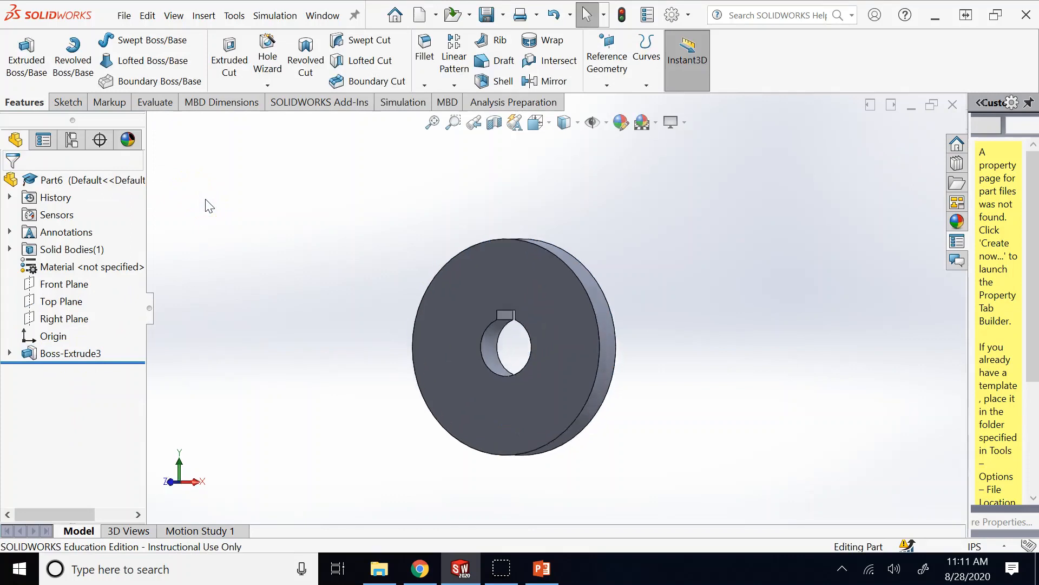
key("Right")
key("Right")
key("Right")
key("Left")
key("Left")
key("Left")
key("Down")
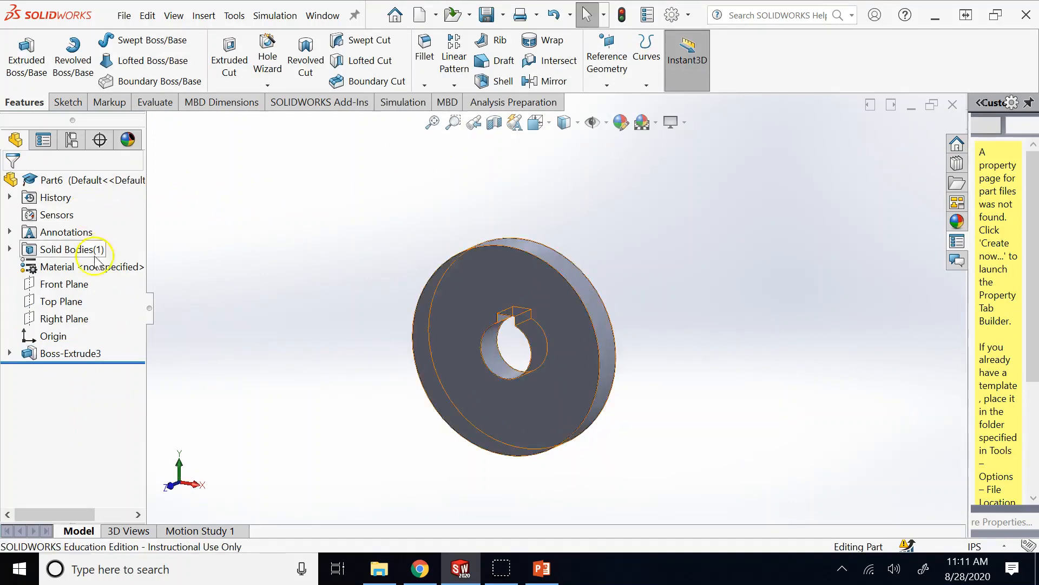
- Start a new sketch on the Front Plane, focusing on the upper part of the disc
left_click(81, 285)
left_click(84, 269)
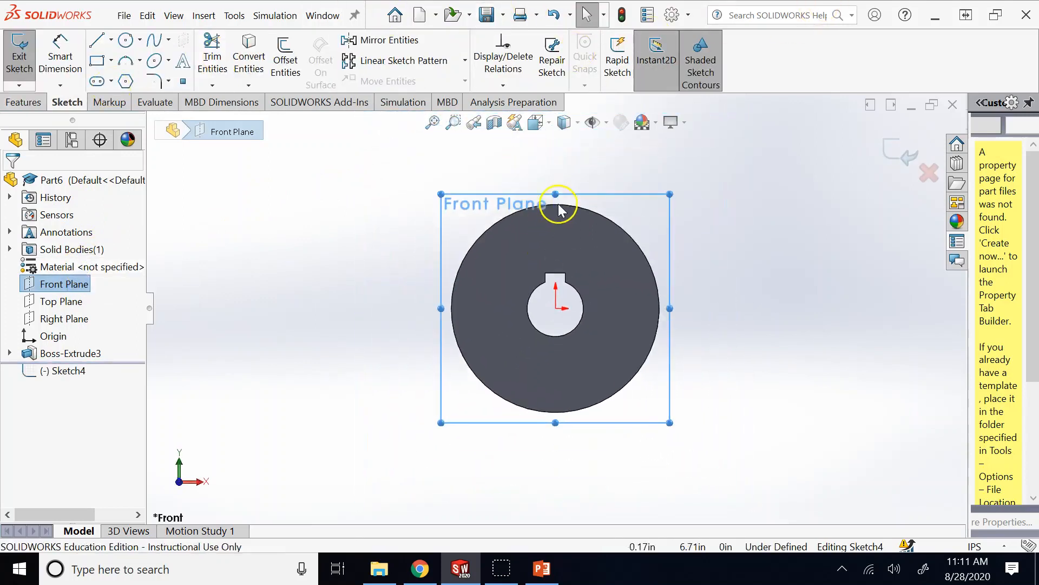
scroll(533, 206, "down", 5)
scroll(521, 223, "up", 2)
left_click(590, 204)
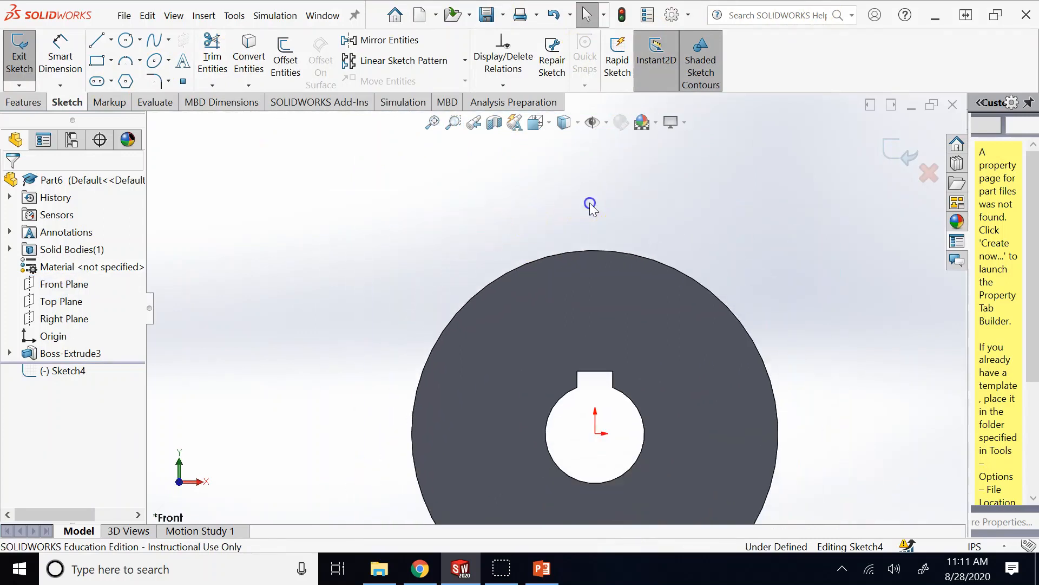
scroll(601, 216, "down", 2)
scroll(591, 264, "down", 2)
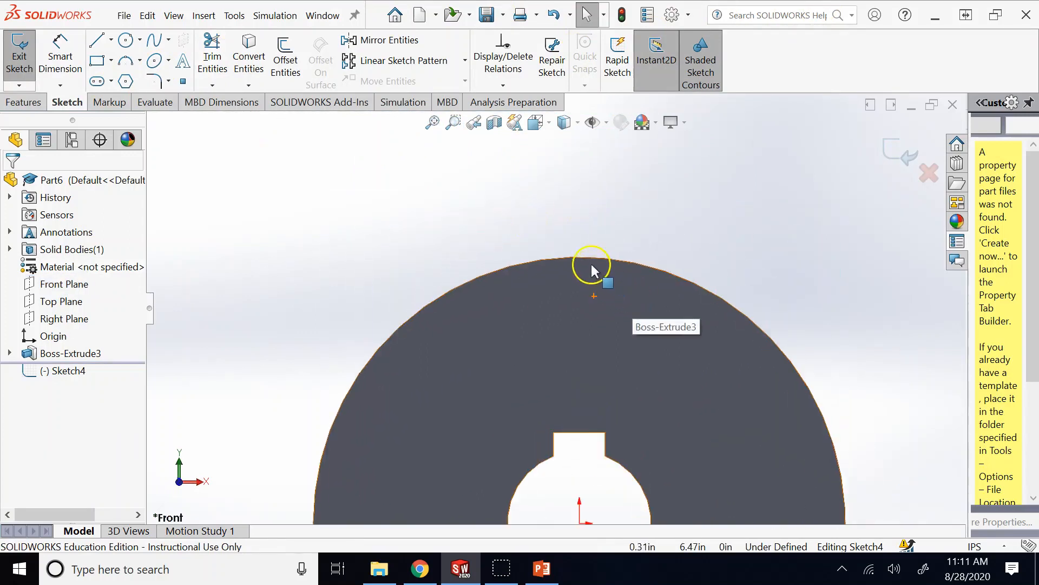
scroll(591, 265, "up", 3)
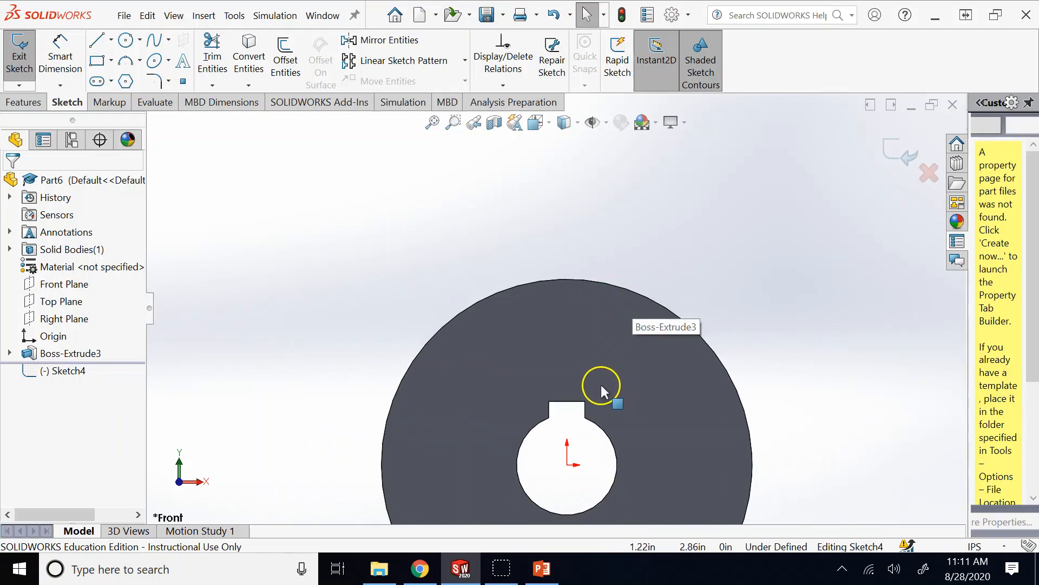
- Draw a vertical centerline from the origin through the keyway to above the disc's outer edge
left_click(126, 60)
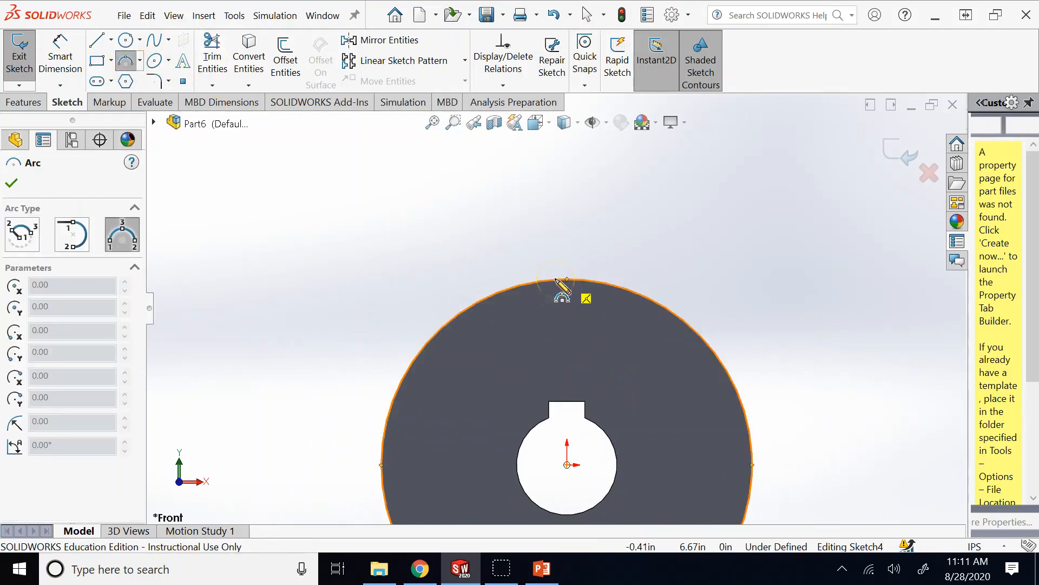
left_click(111, 41)
left_click(133, 79)
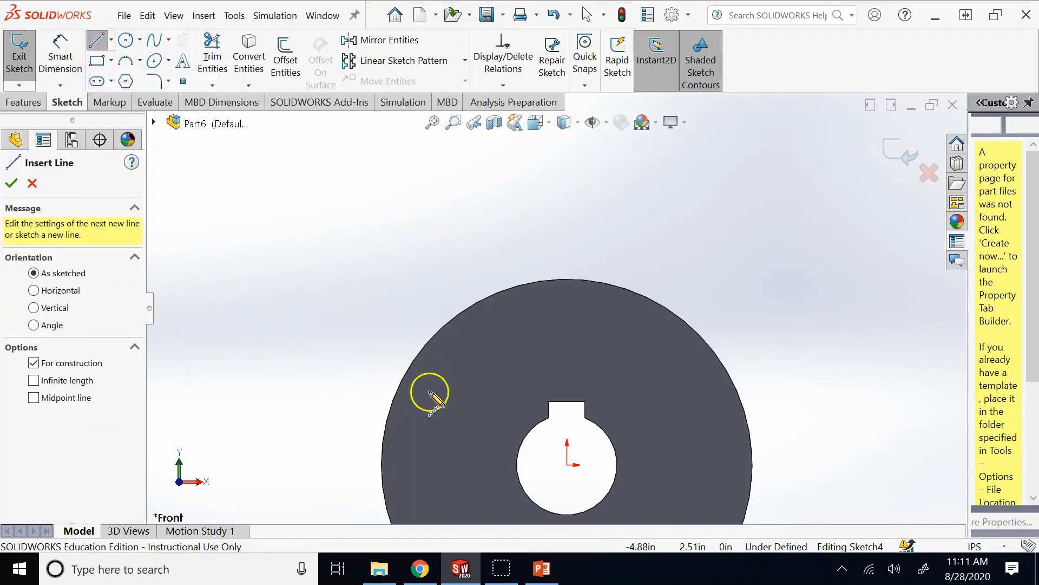
left_click(566, 464)
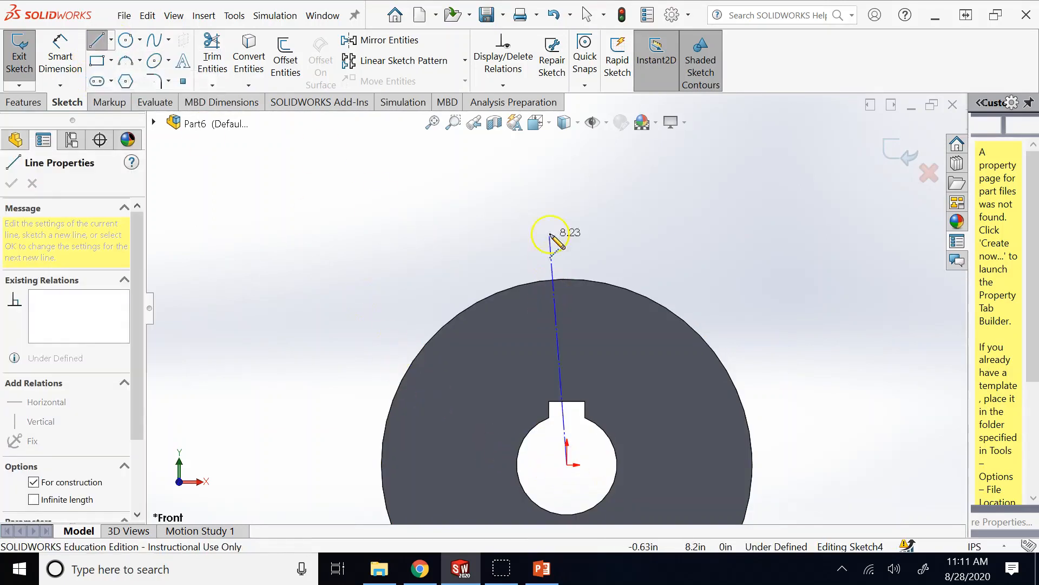
left_click(567, 206)
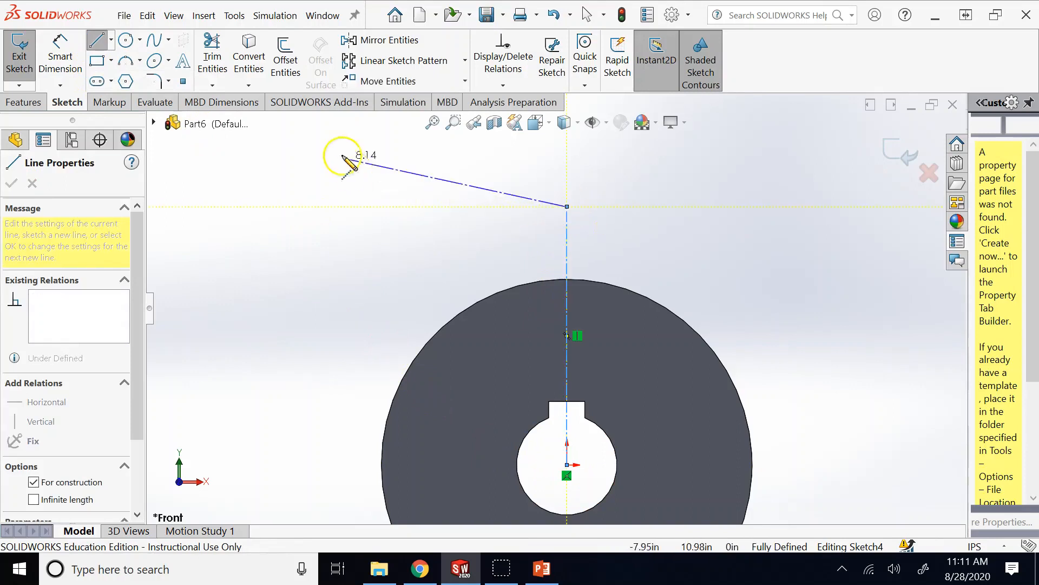
left_click(152, 60)
scroll(530, 282, "down", 4)
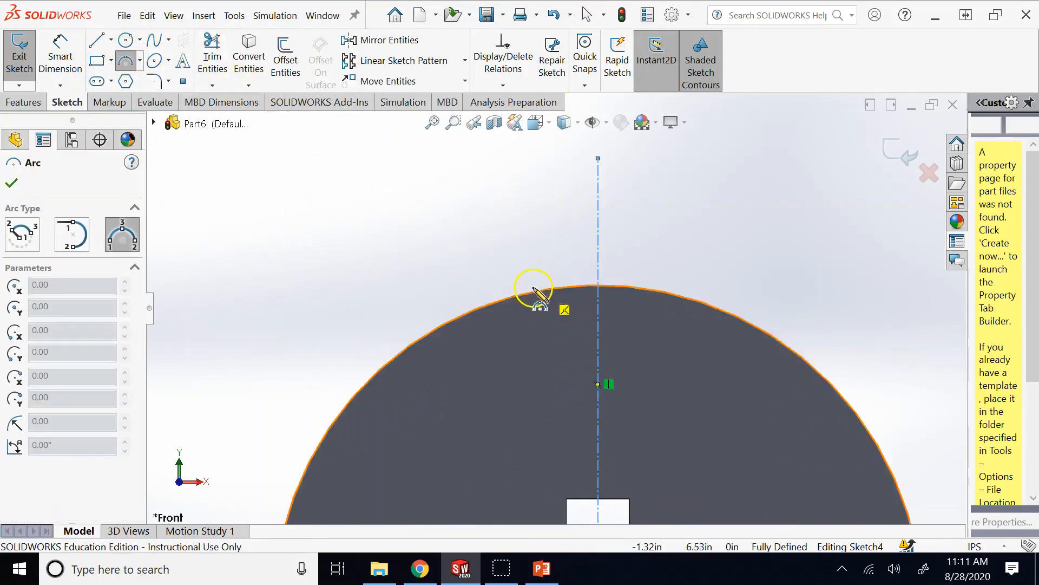
scroll(578, 297, "down", 2)
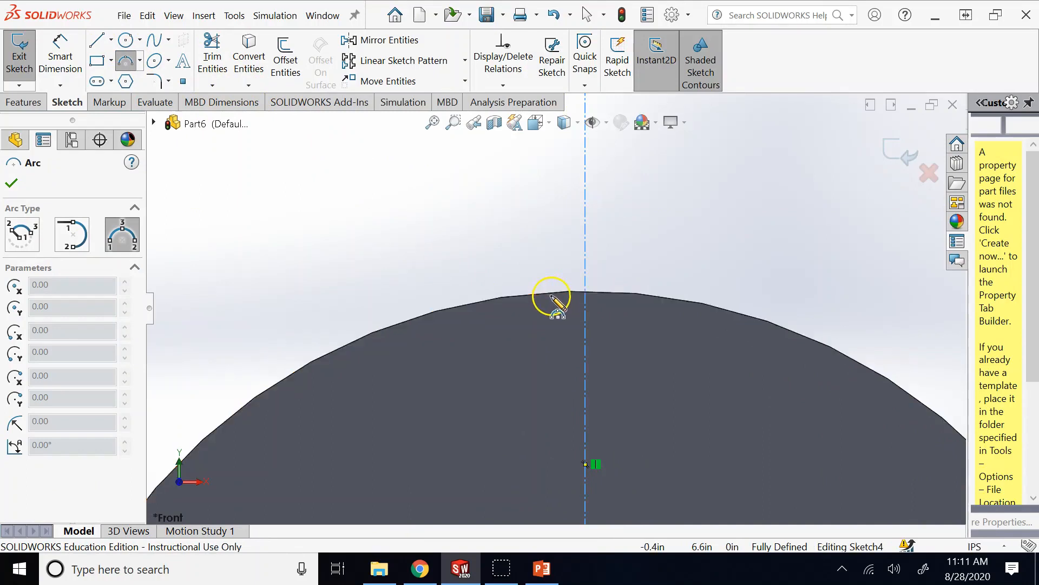
scroll(604, 305, "up", 2)
scroll(582, 304, "down", 3)
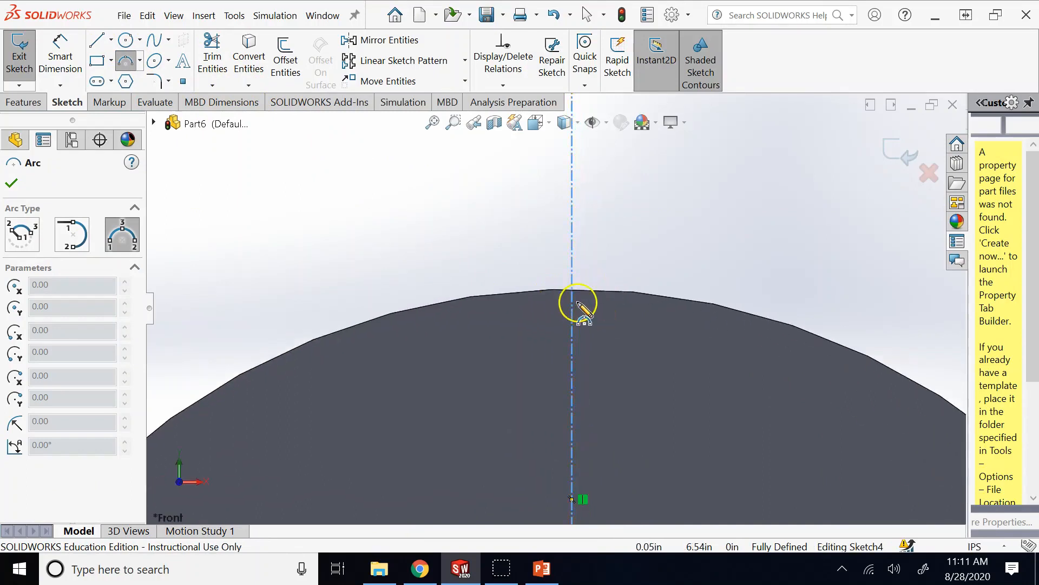
scroll(578, 302, "up", 3)
scroll(546, 296, "down", 2)
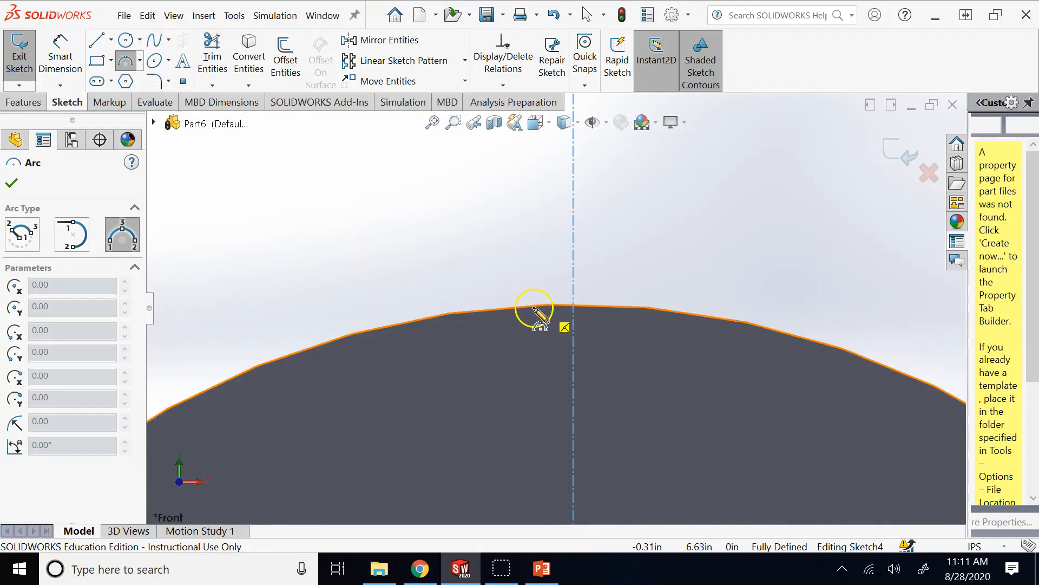
left_click(535, 306)
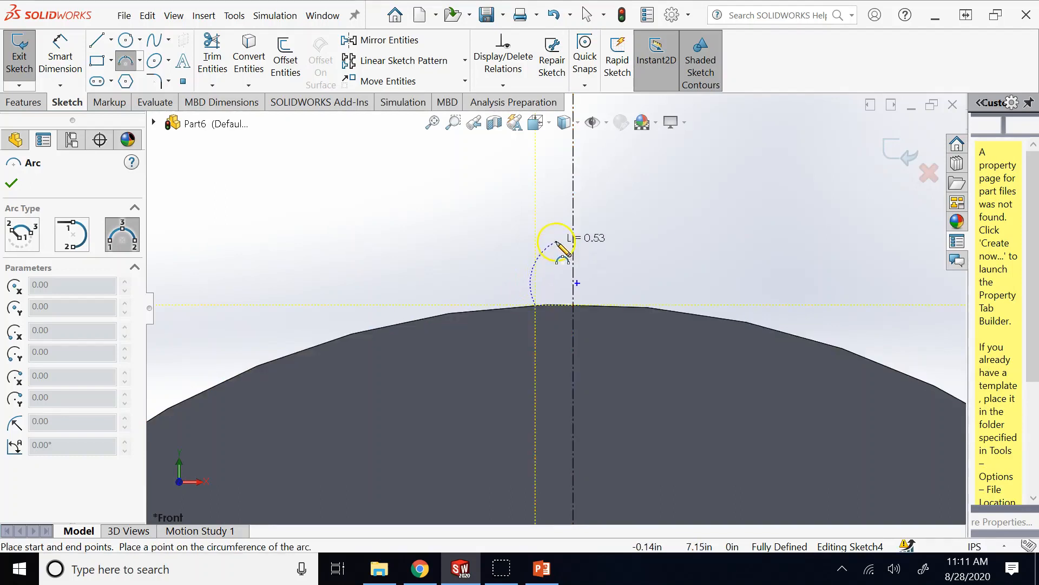
scroll(555, 233, "up", 3)
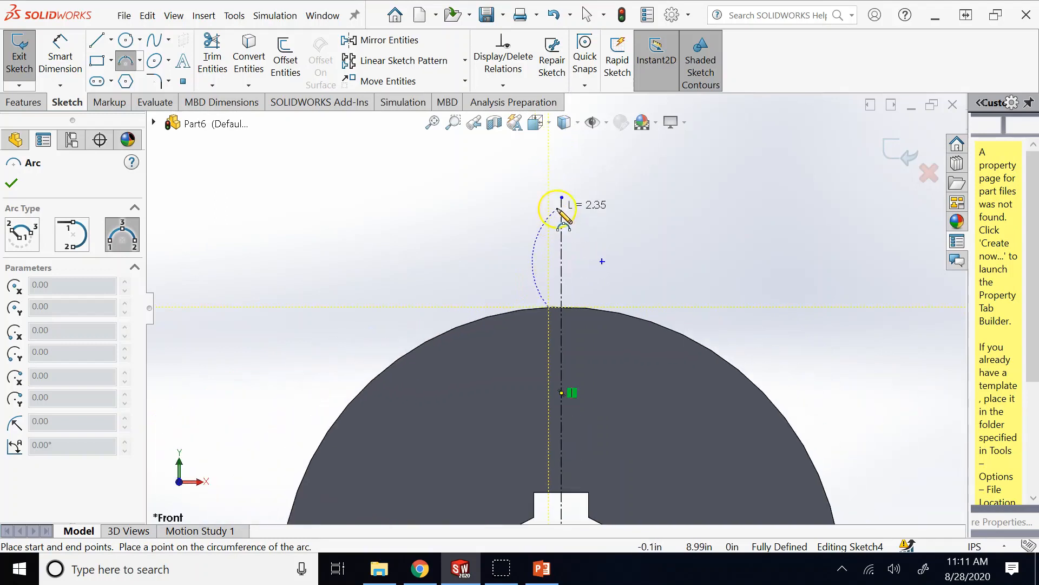
left_click(553, 255)
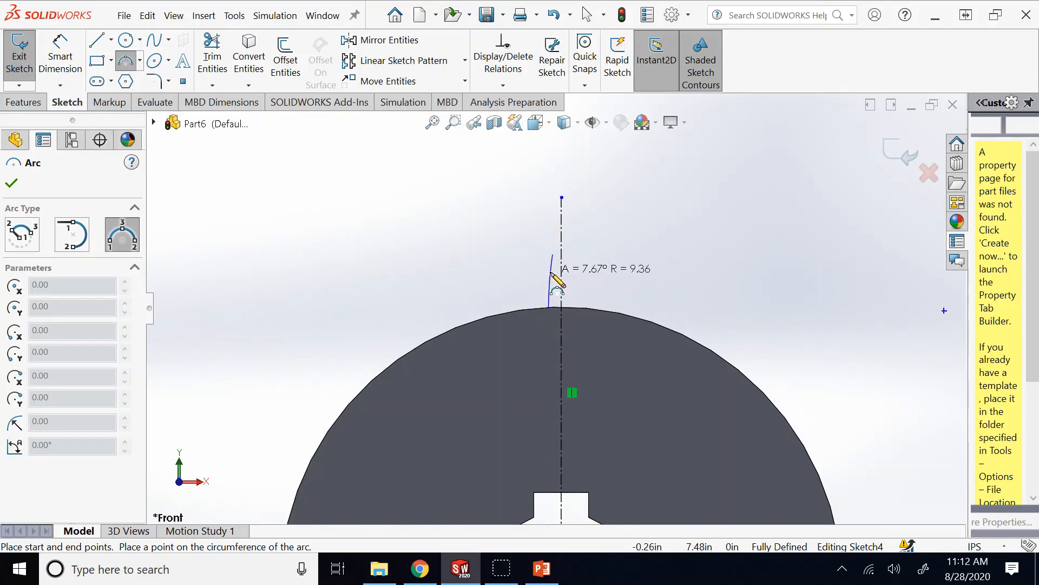
key("Escape")
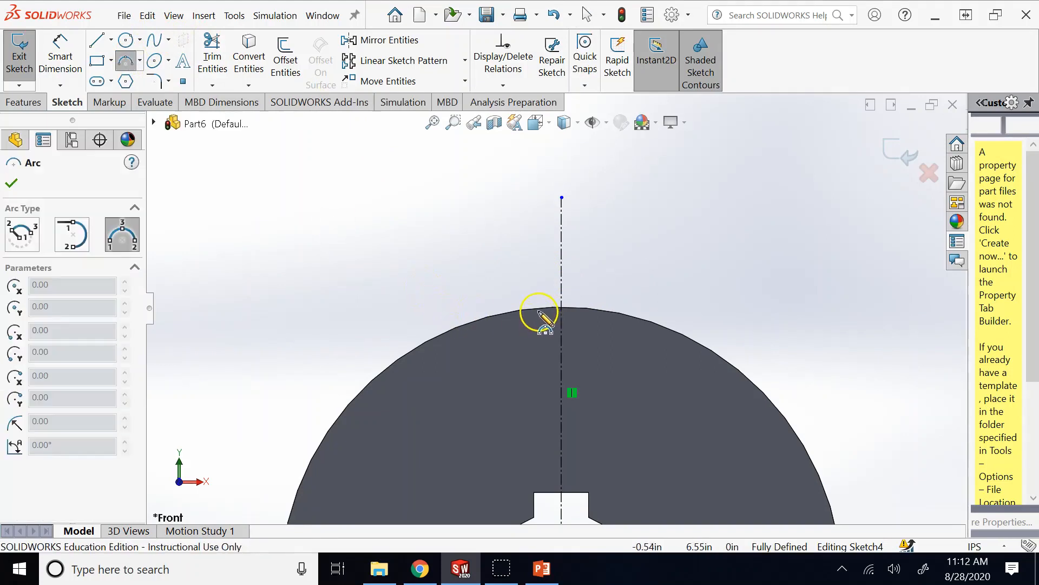
- Draw a three-point arc of about 3.27 in radius rising from the disc's outer edge, just left of the centerline
left_click_drag(537, 310, 546, 260)
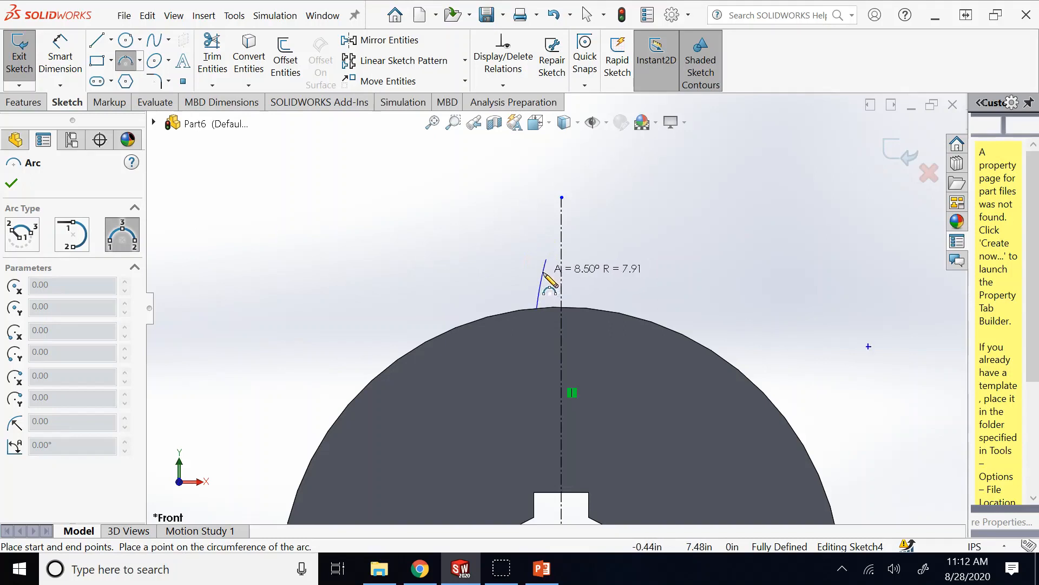
left_click(543, 273)
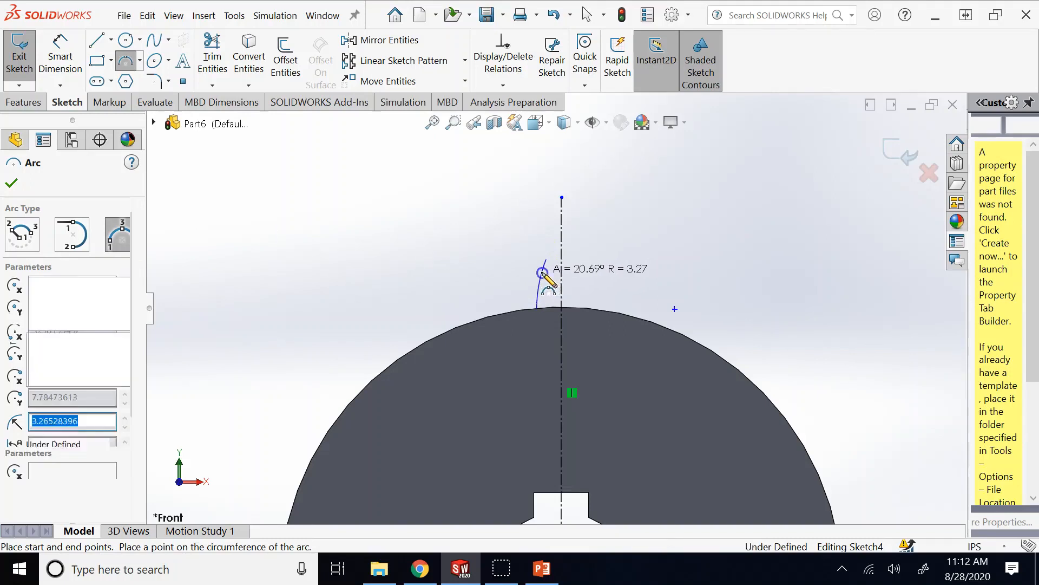
key("Escape")
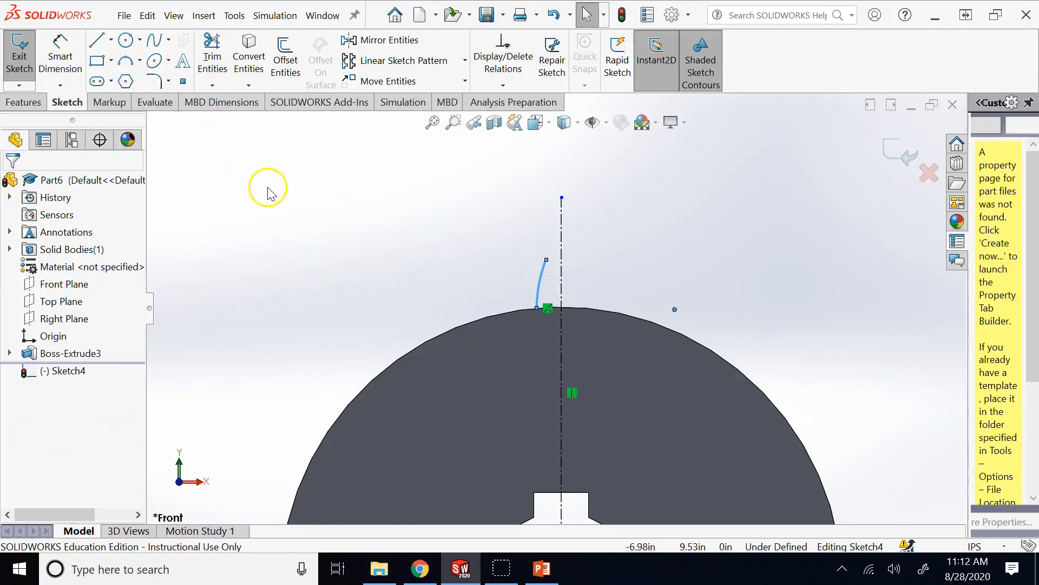
- Mirror the arc about the vertical centerline, keeping the original
left_click(544, 282)
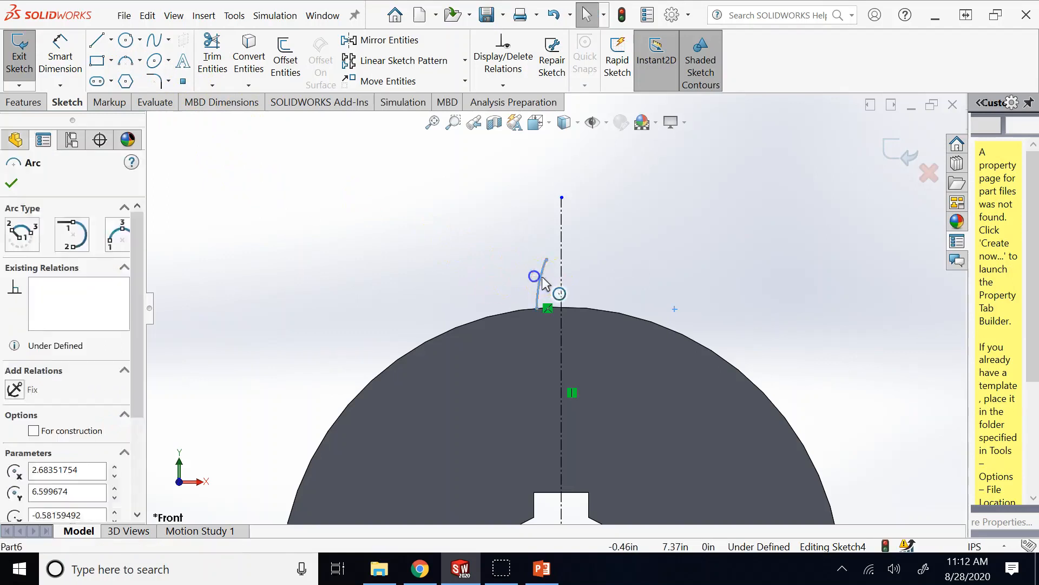
left_click(382, 40)
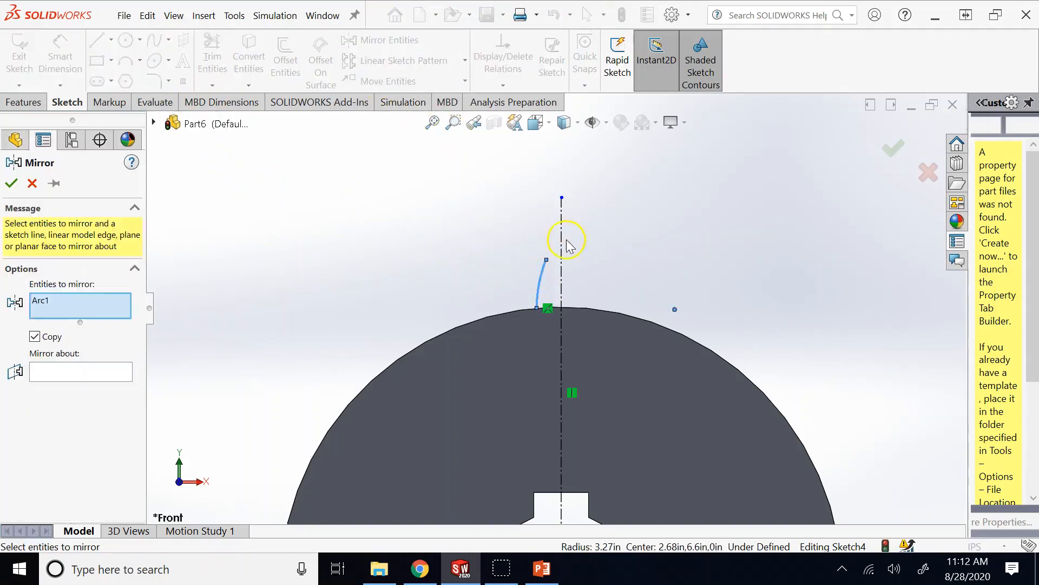
left_click(88, 378)
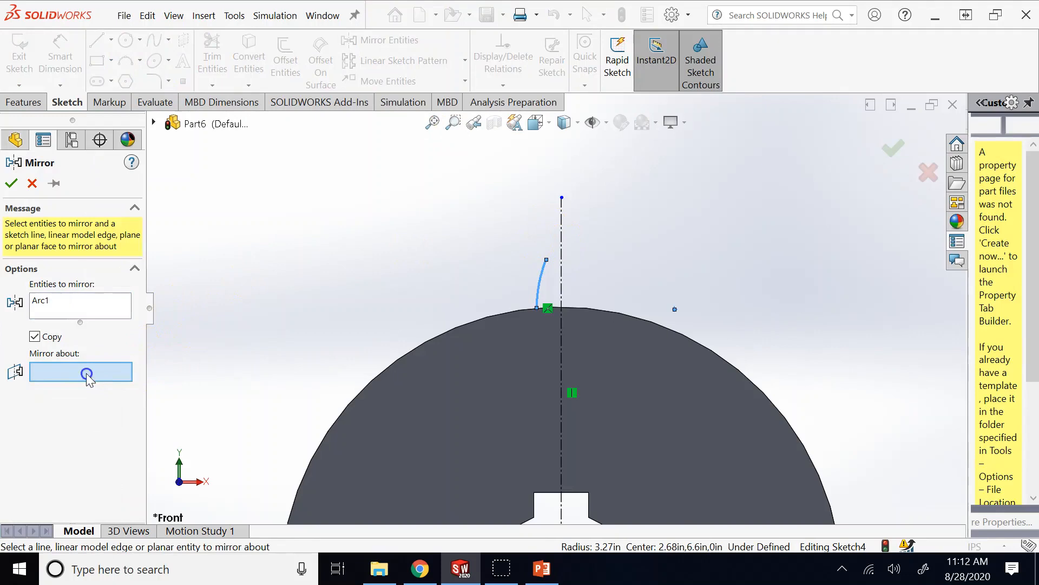
left_click(562, 235)
left_click(18, 184)
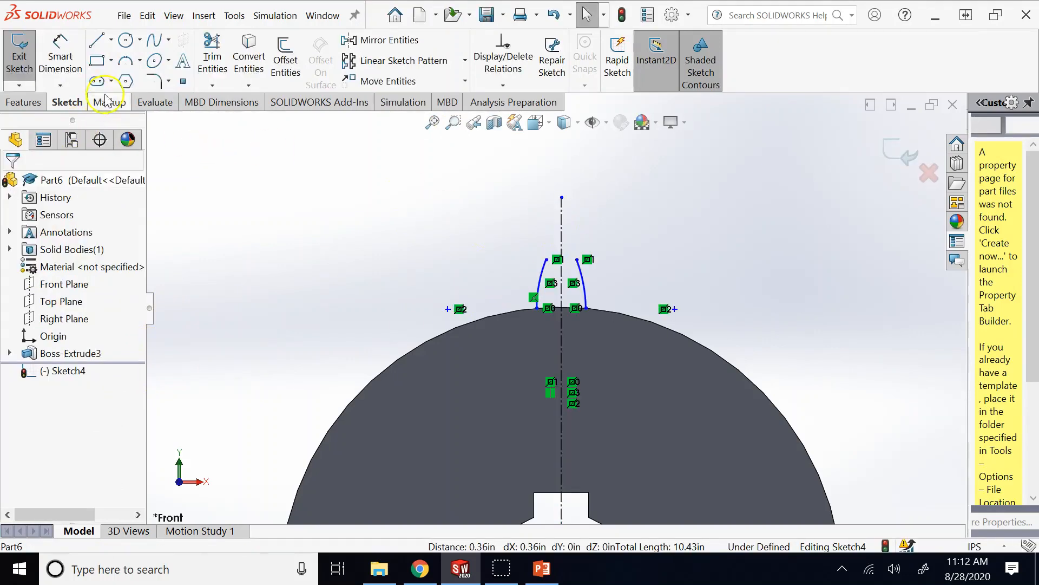
- Connect the upper ends of the two arcs with a horizontal line
left_click(98, 40)
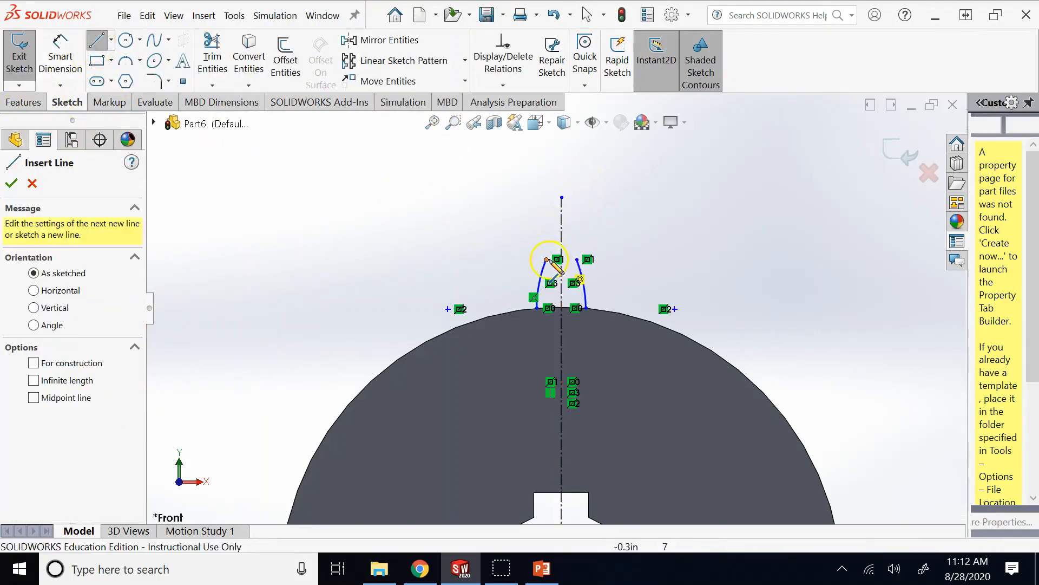
left_click(577, 260)
left_click(546, 260)
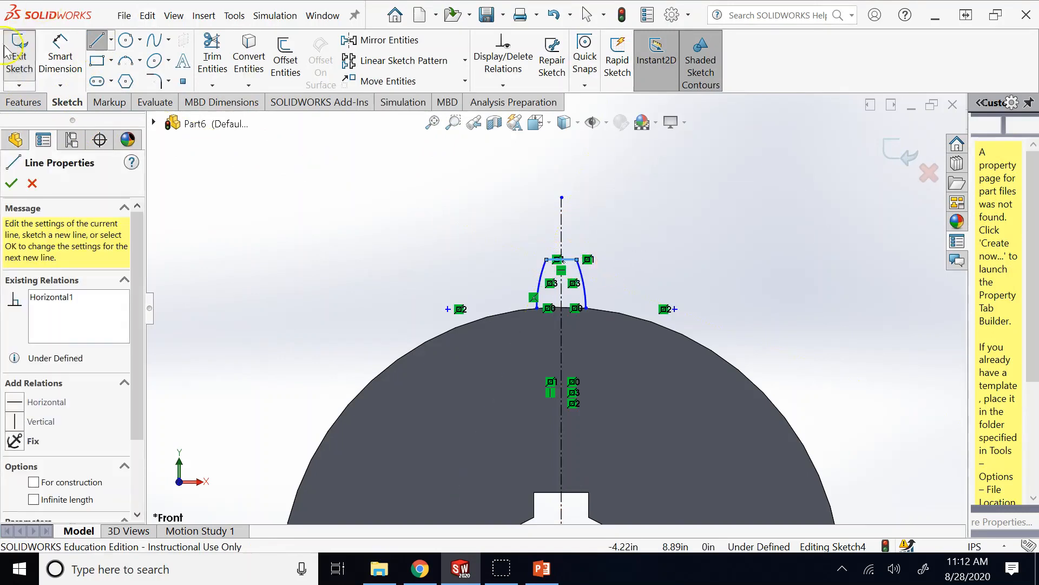
left_click(98, 40)
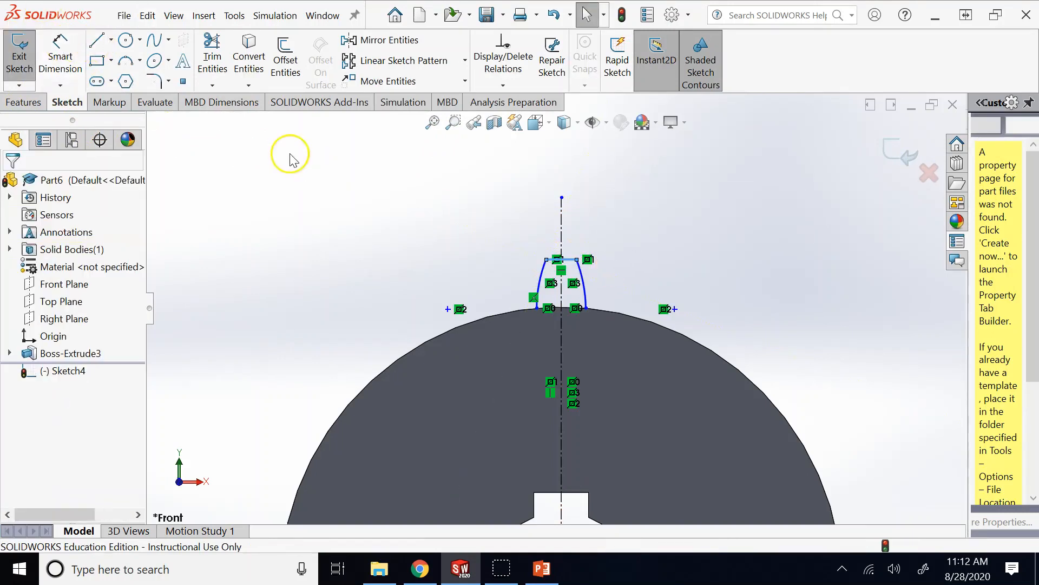
- Convert the disc's outer edge into the sketch and trim it to the short segment between the two arcs
left_click(406, 353)
left_click(242, 54)
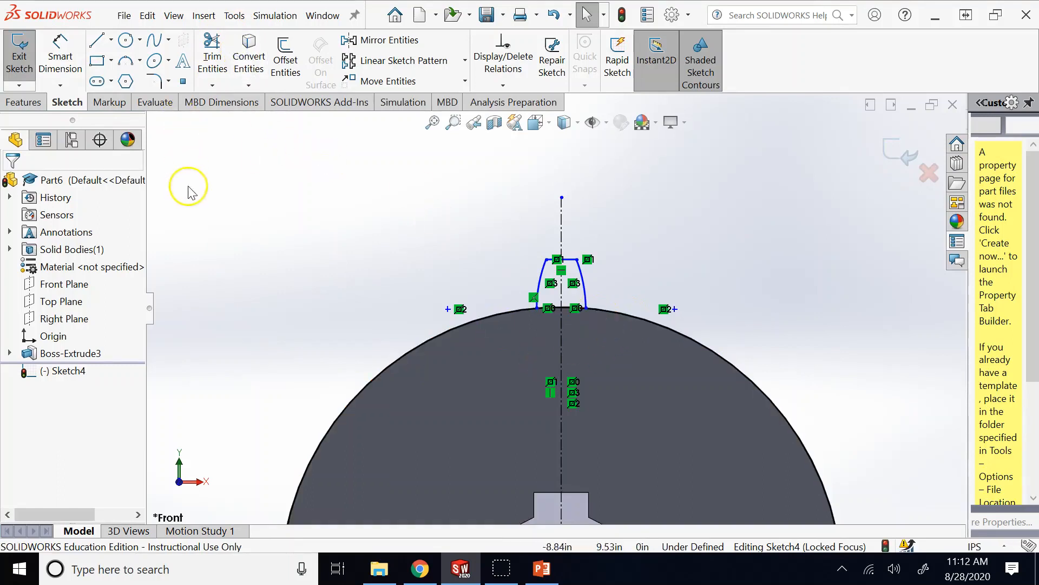
left_click(212, 54)
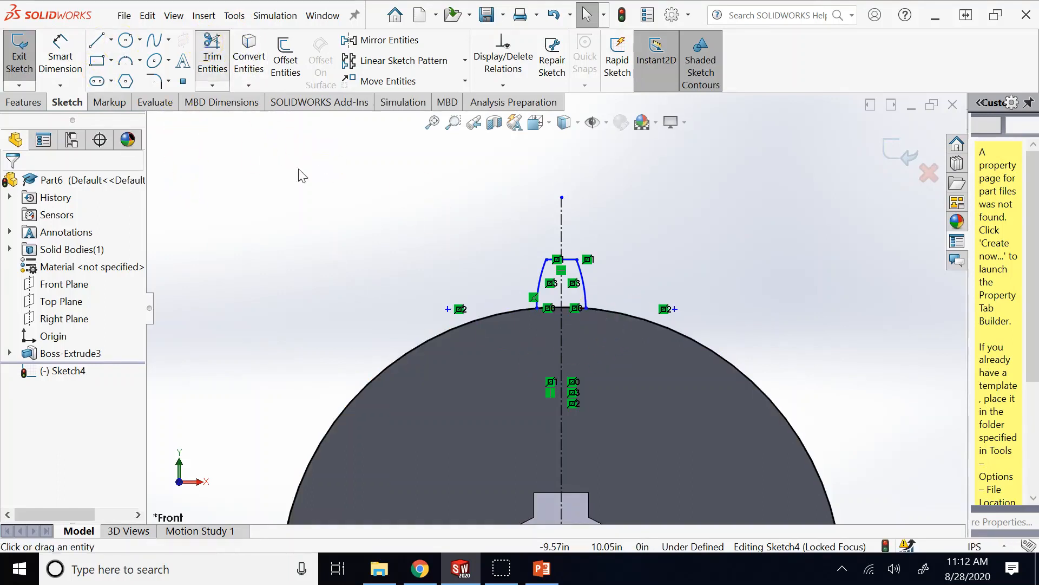
left_click(532, 322)
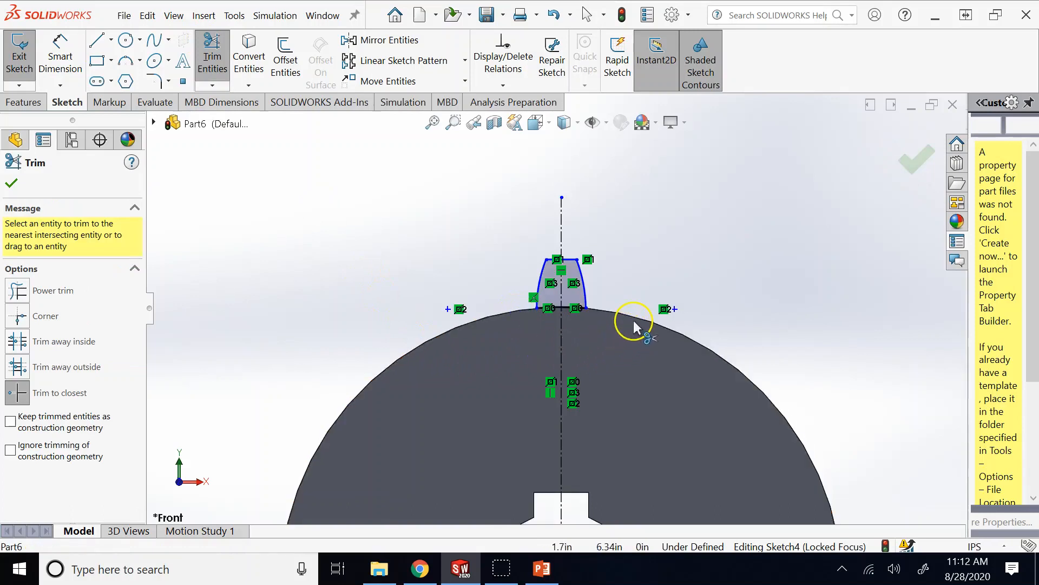
left_click(916, 161)
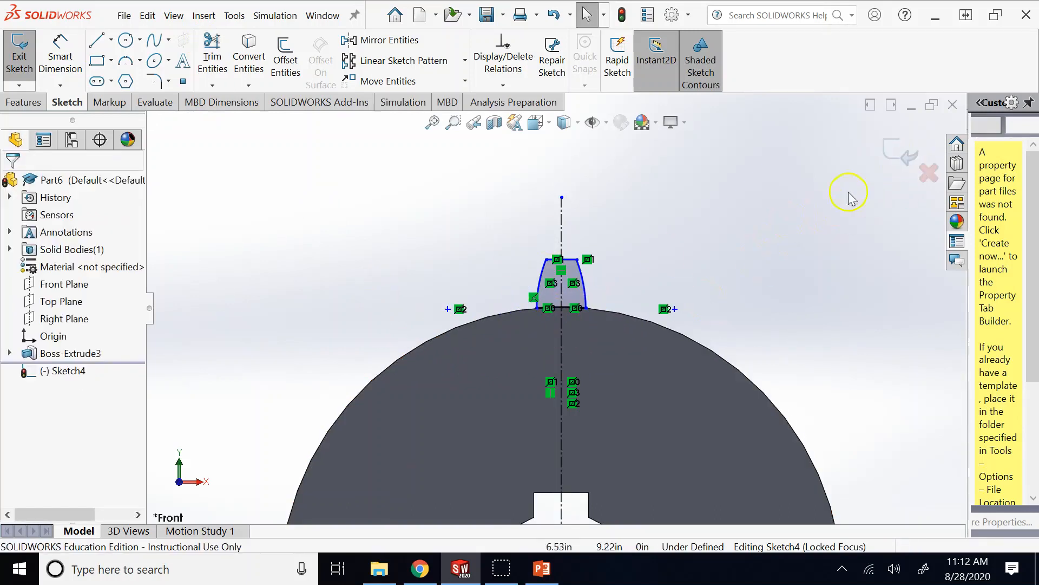
- Exit the sketch and extrude the tooth profile as a blind boss 2.00 in deep, merged with the disc
key("z")
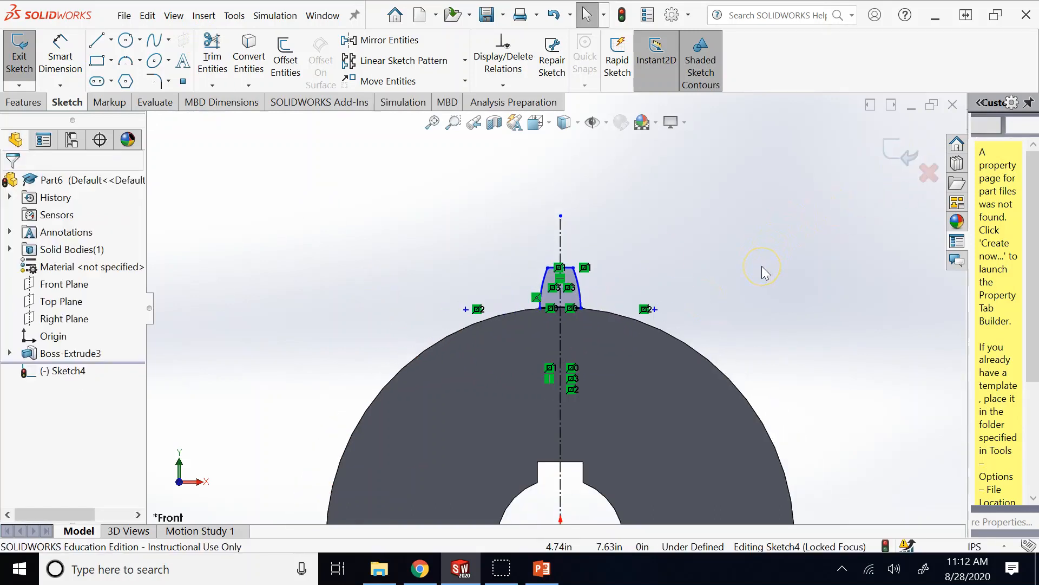
left_click(890, 162)
key("z")
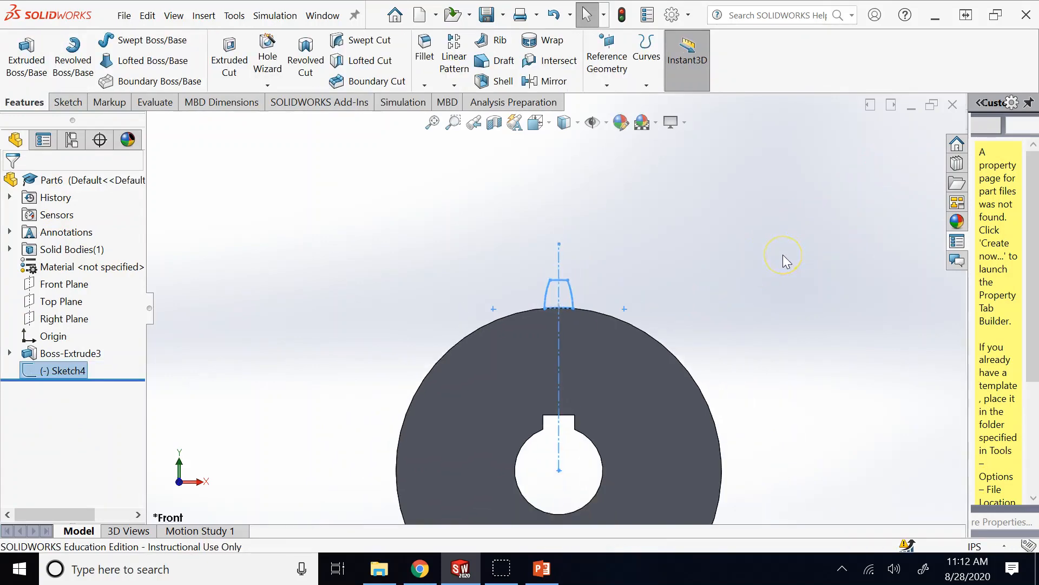
middle_click_drag(786, 261, 830, 259)
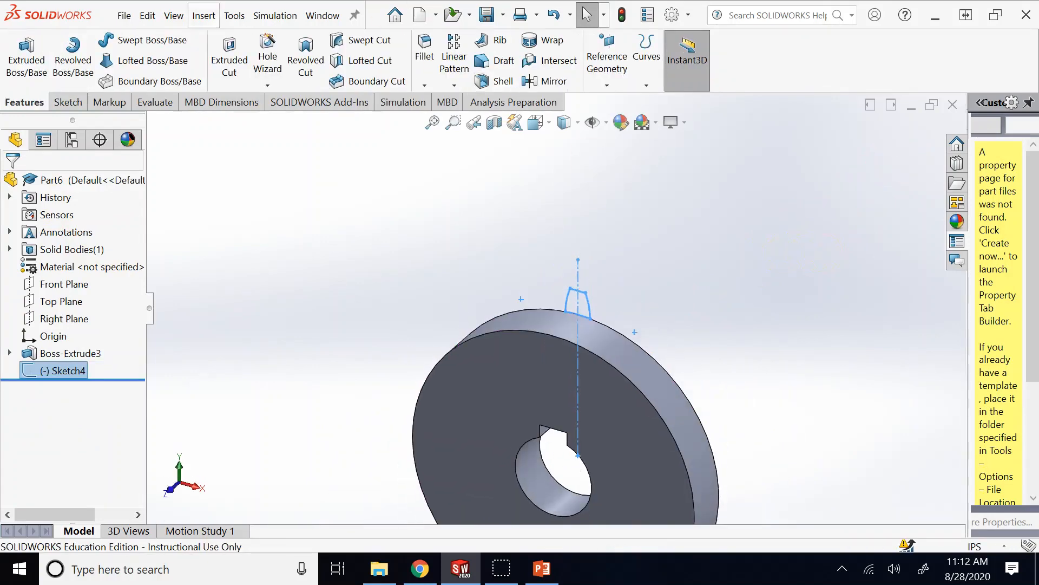
left_click(26, 57)
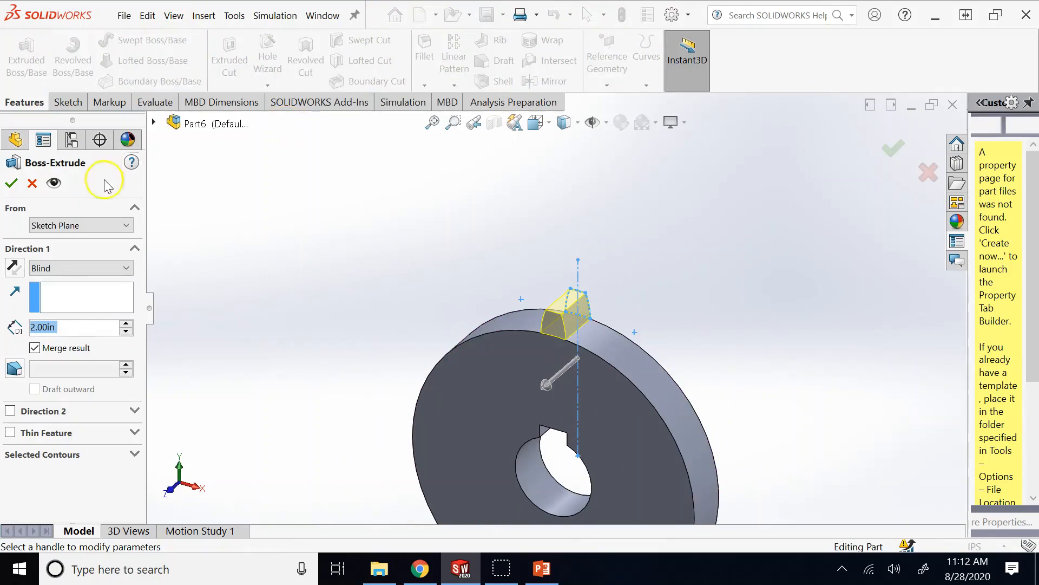
left_click(10, 183)
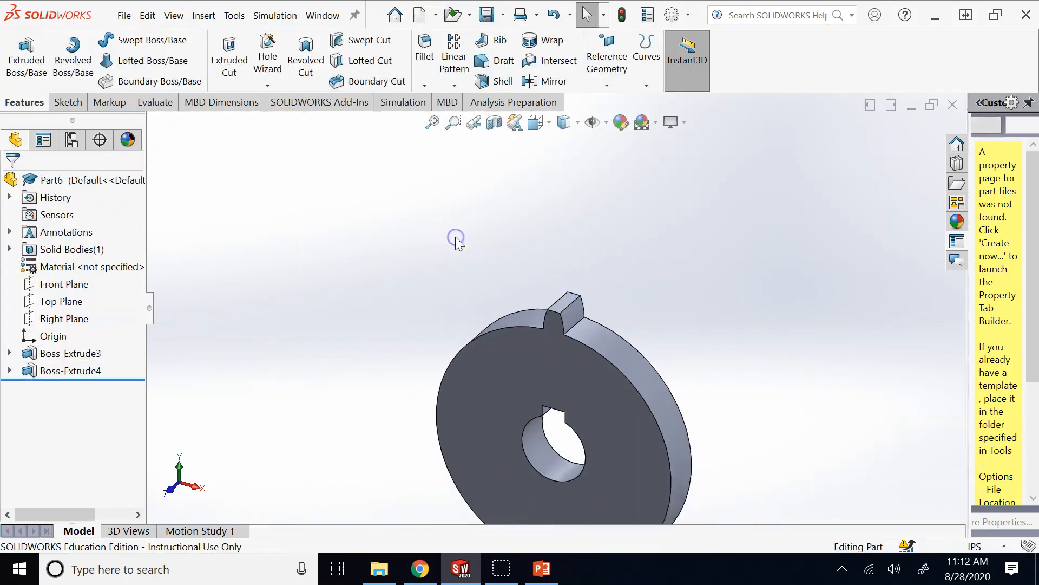
- Examine the disc with its extruded tooth from different angles
key("z")
key("Left")
key("Right")
key("Up")
key("Up")
key("Up")
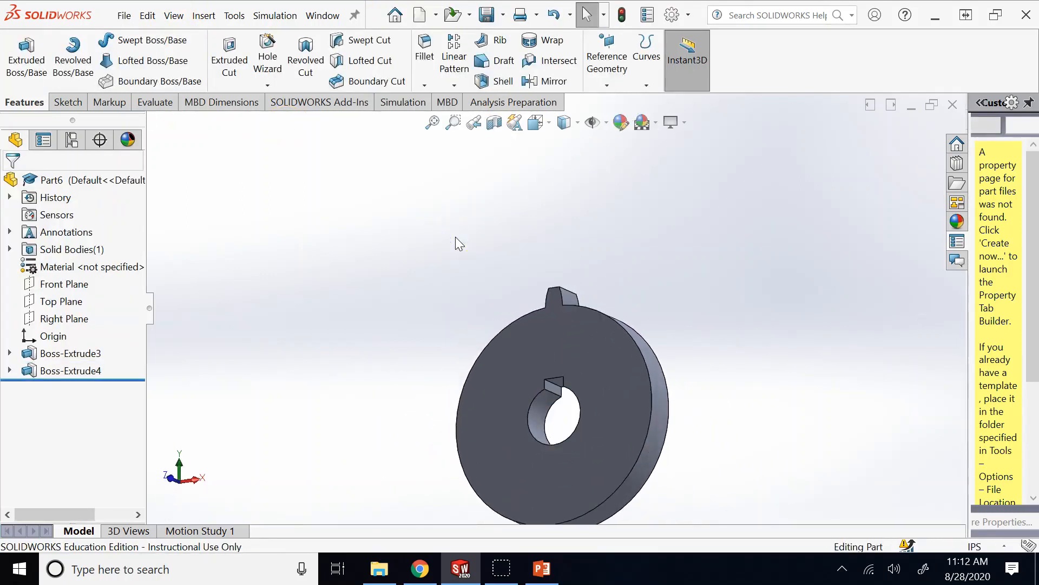
key("Right")
key("Right")
key("Right")
key("Left")
key("Left")
key("Left")
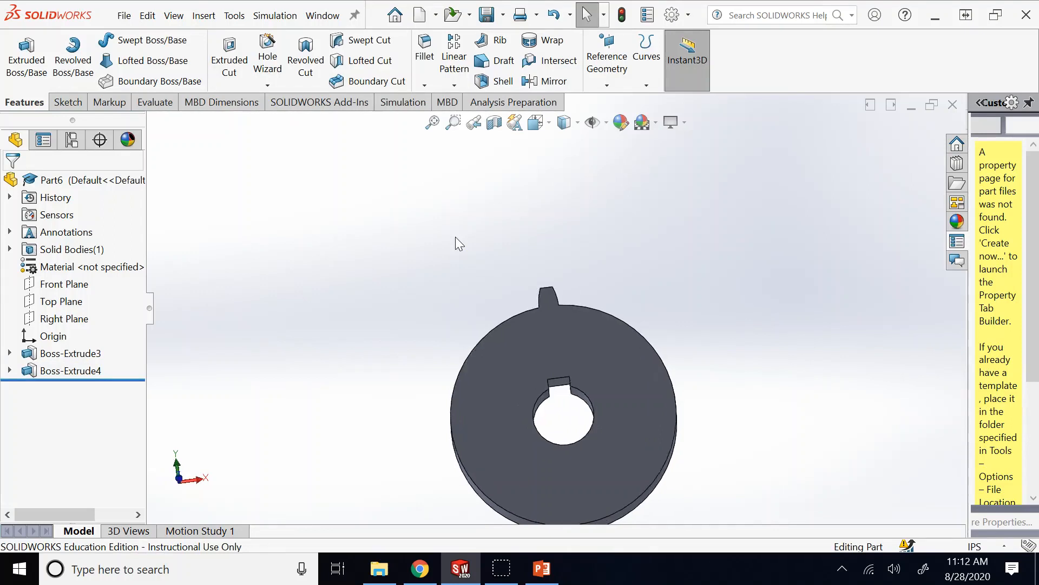
key("z")
key("z")
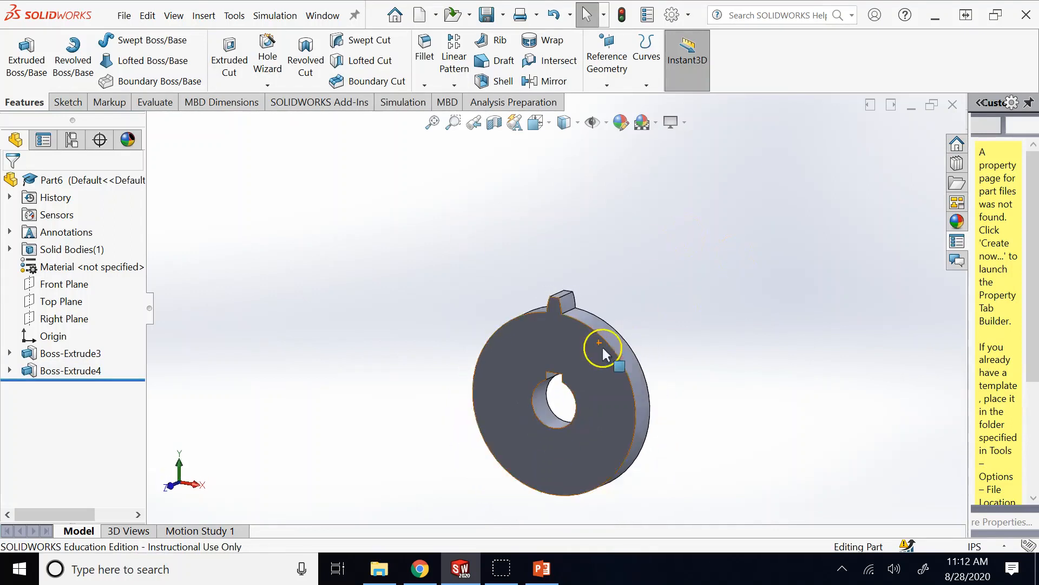
key("Down")
scroll(661, 373, "down", 3)
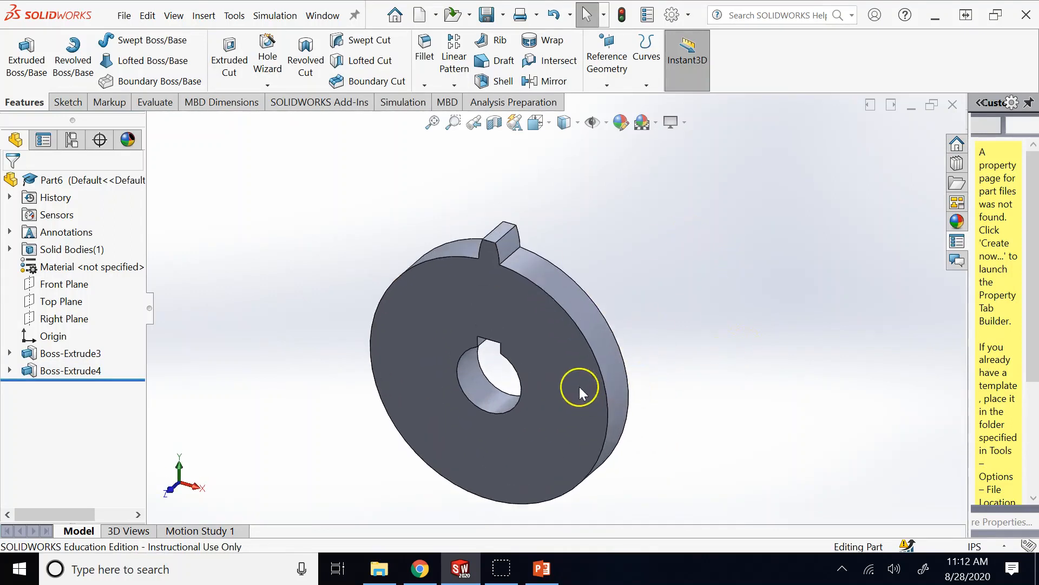
- Start a Circular Pattern of the extruded tooth, show the temporary axes, and use the disc's centre axis as the pattern axis
left_click(92, 371)
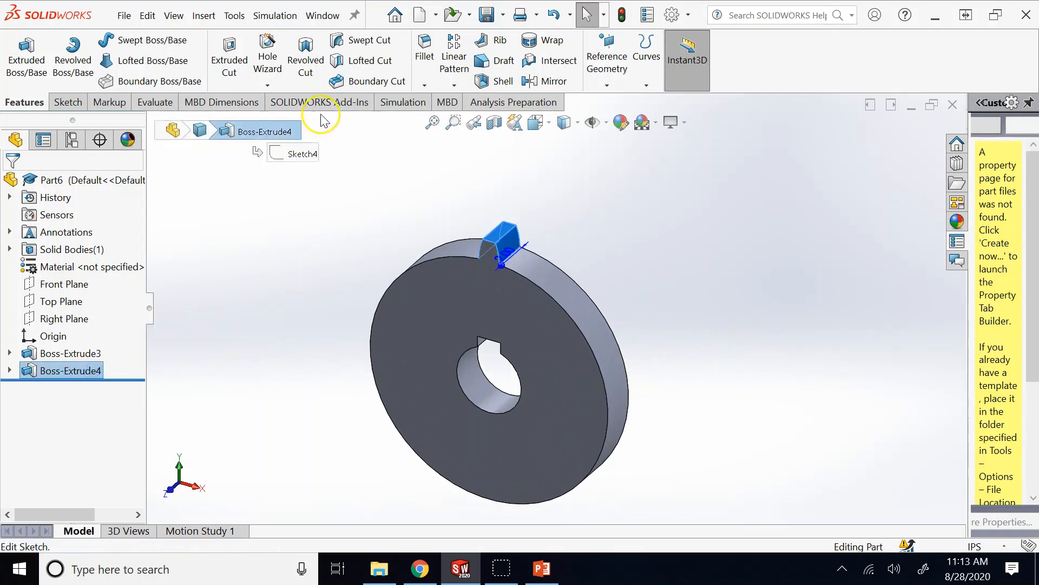
left_click(454, 85)
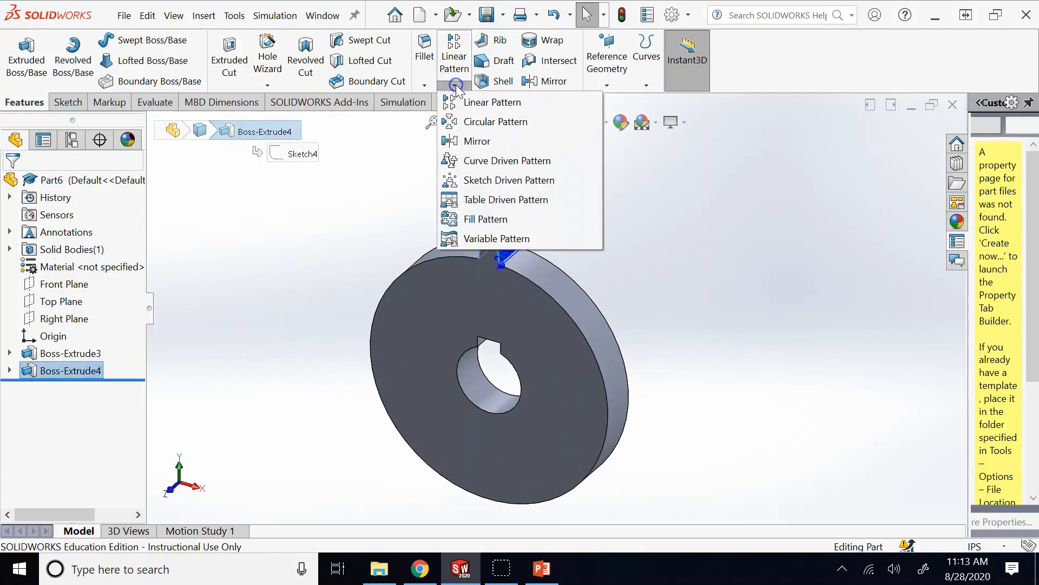
left_click(467, 122)
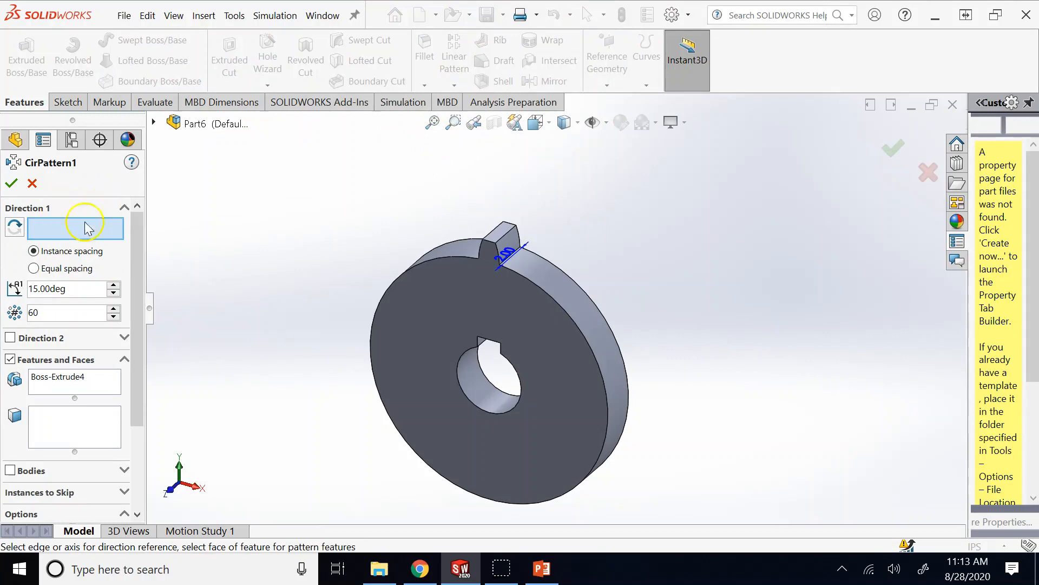
left_click(69, 232)
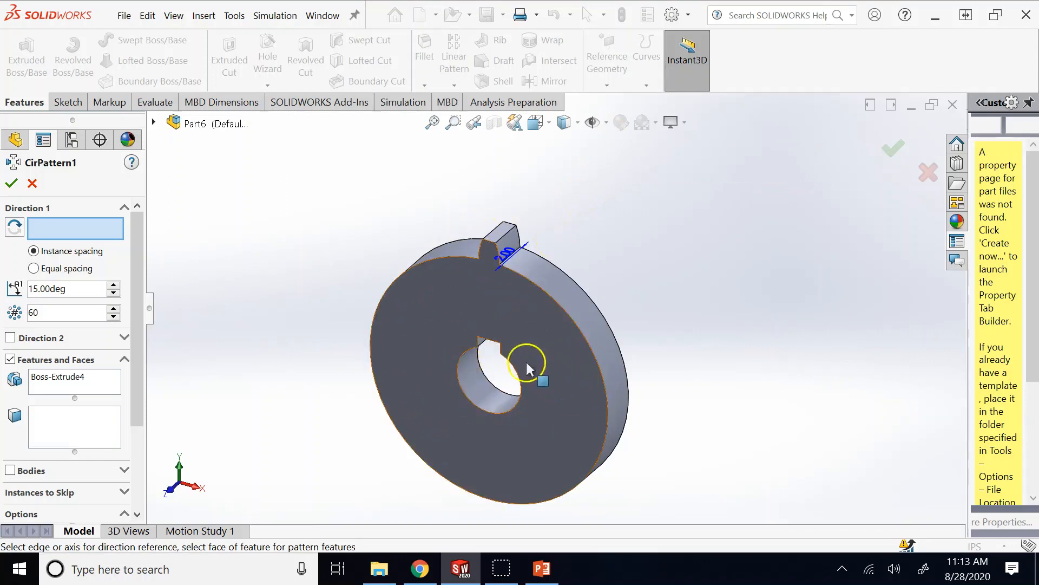
left_click(597, 122)
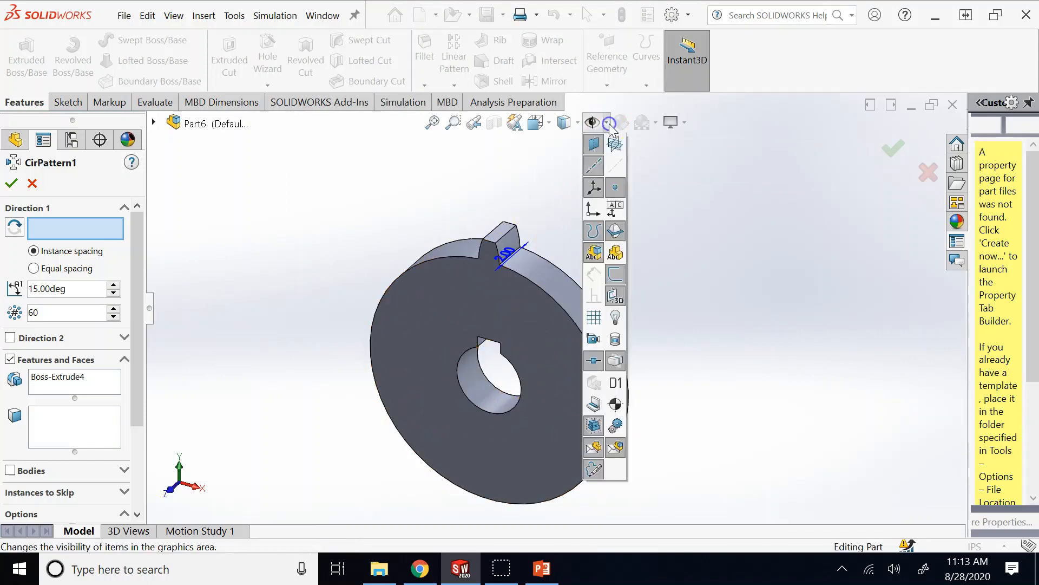
left_click(615, 167)
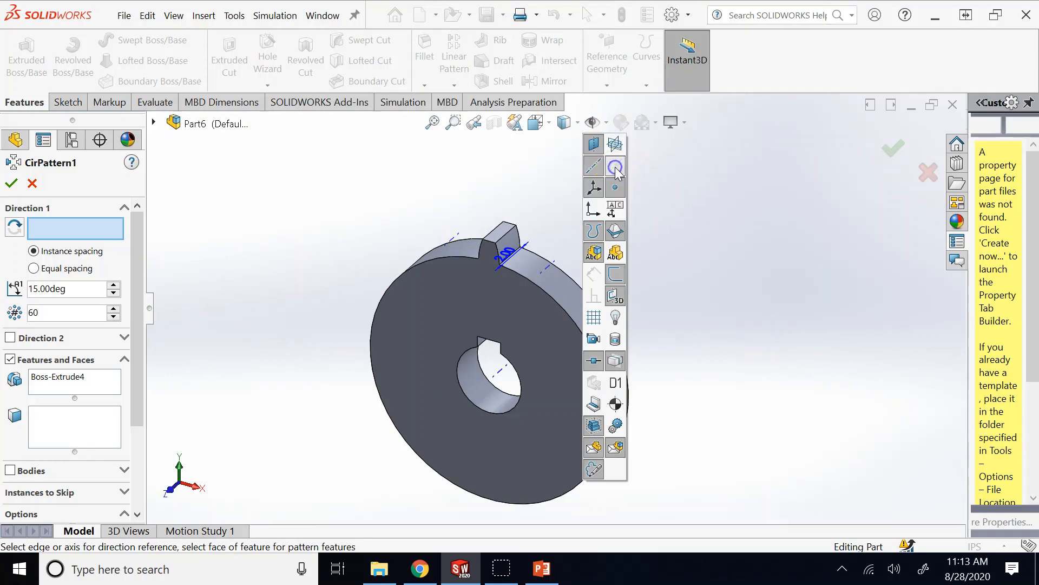
left_click(502, 379)
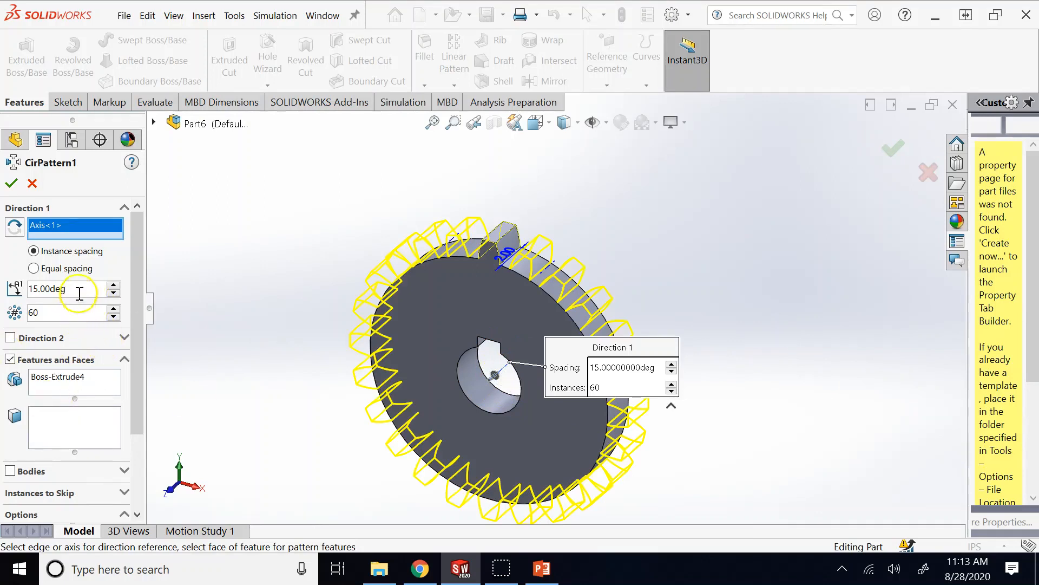
- Set the circular pattern to equal spacing over 360 degrees with 24 instances and create it
left_click(34, 268)
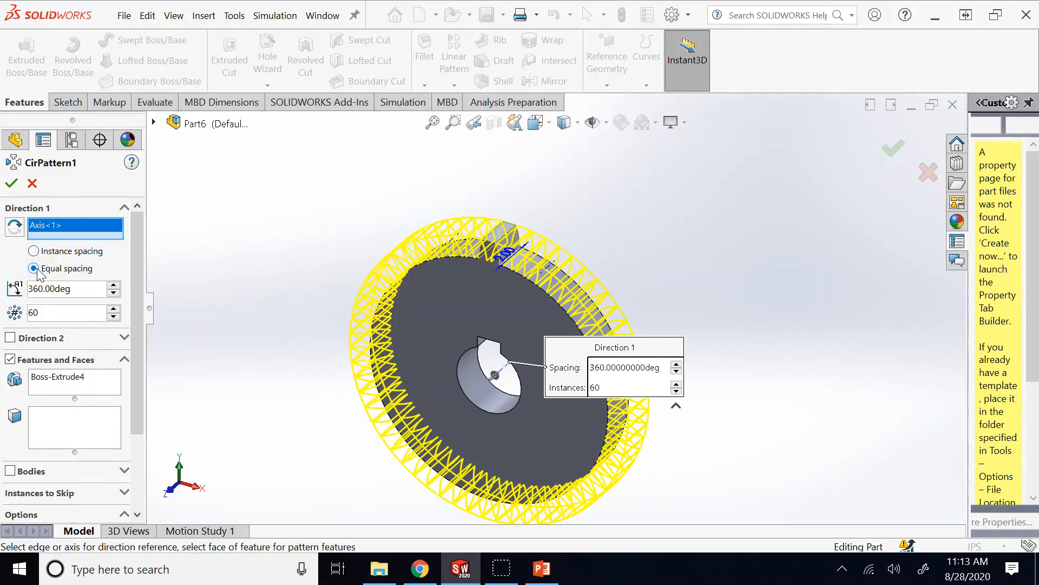
left_click(115, 317)
left_click(114, 316)
left_click(114, 317)
left_click_drag(114, 316, 114, 317)
left_click(114, 317)
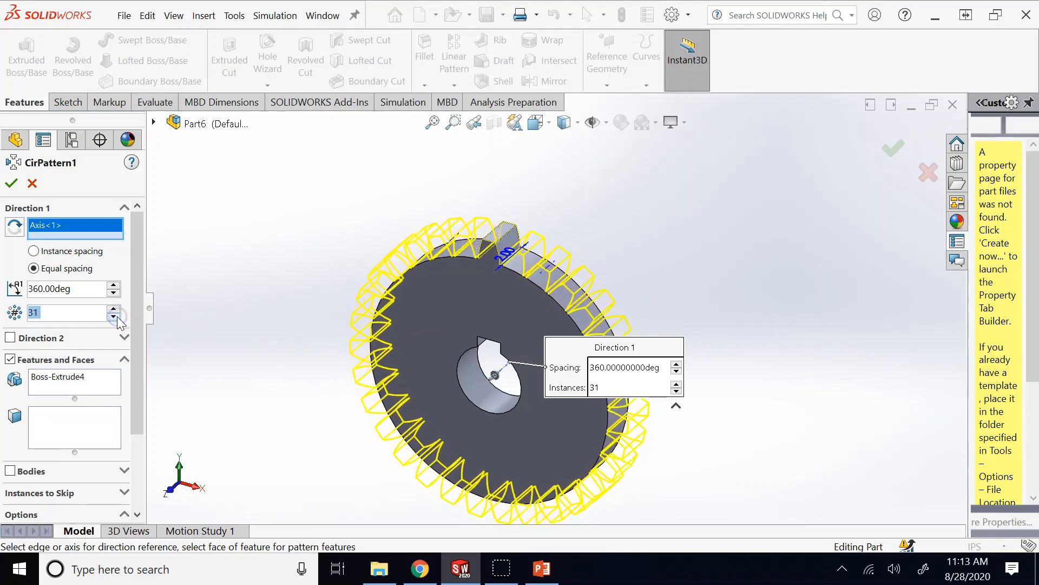
left_click(114, 316)
left_click(115, 317)
left_click(114, 316)
left_click(114, 317)
left_click(115, 316)
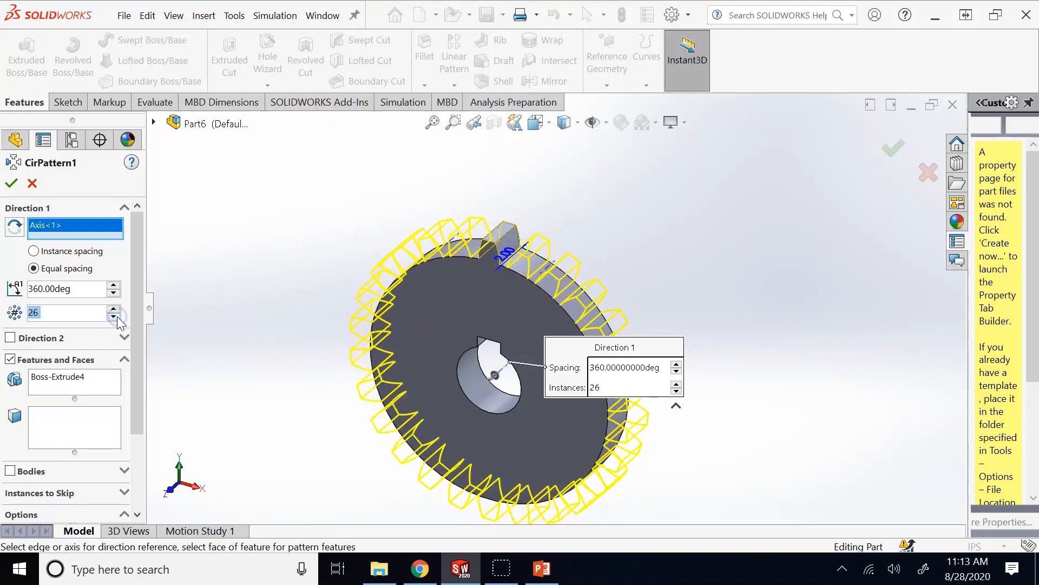
left_click(114, 317)
left_click(114, 317)
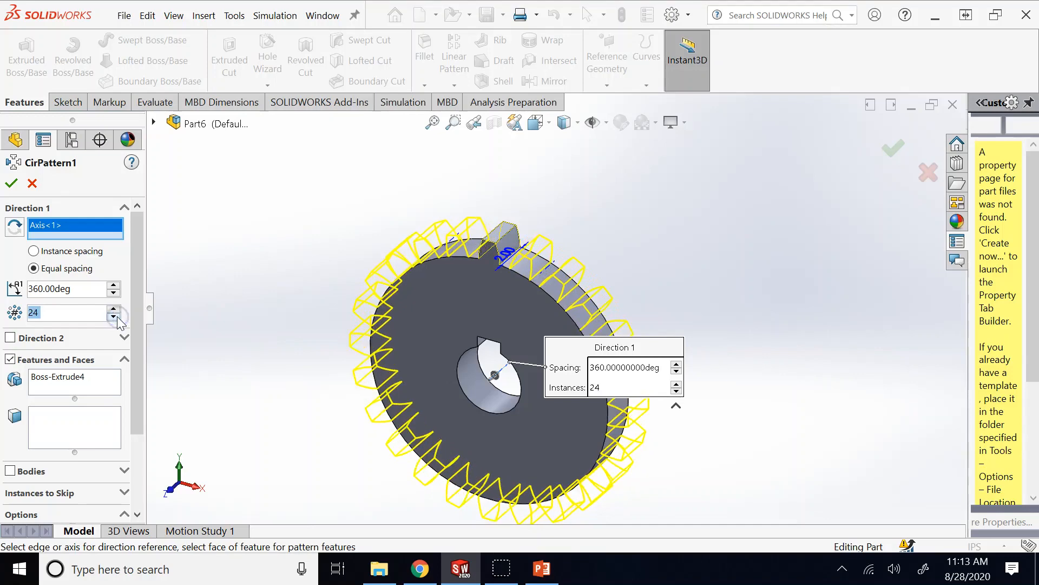
left_click(11, 184)
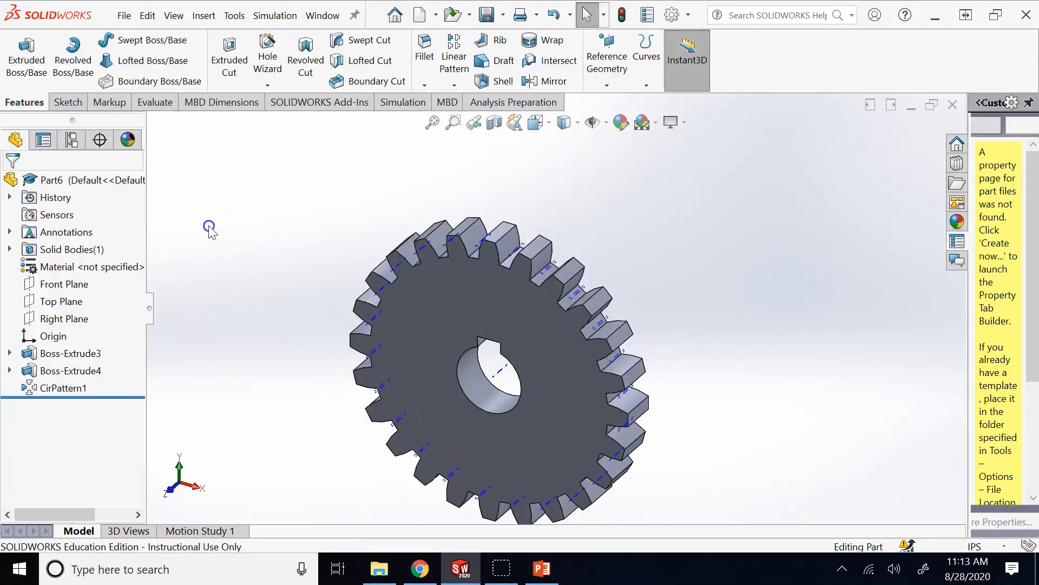
- Hide the temporary axes on the gear
scroll(580, 278, "up", 2)
left_click(592, 122)
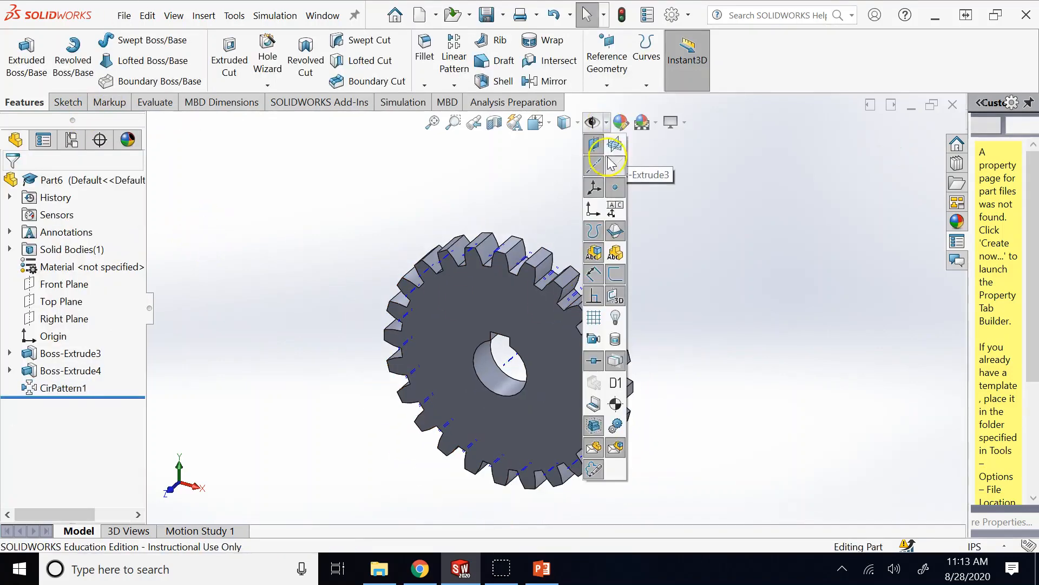
left_click(616, 167)
left_click(658, 247)
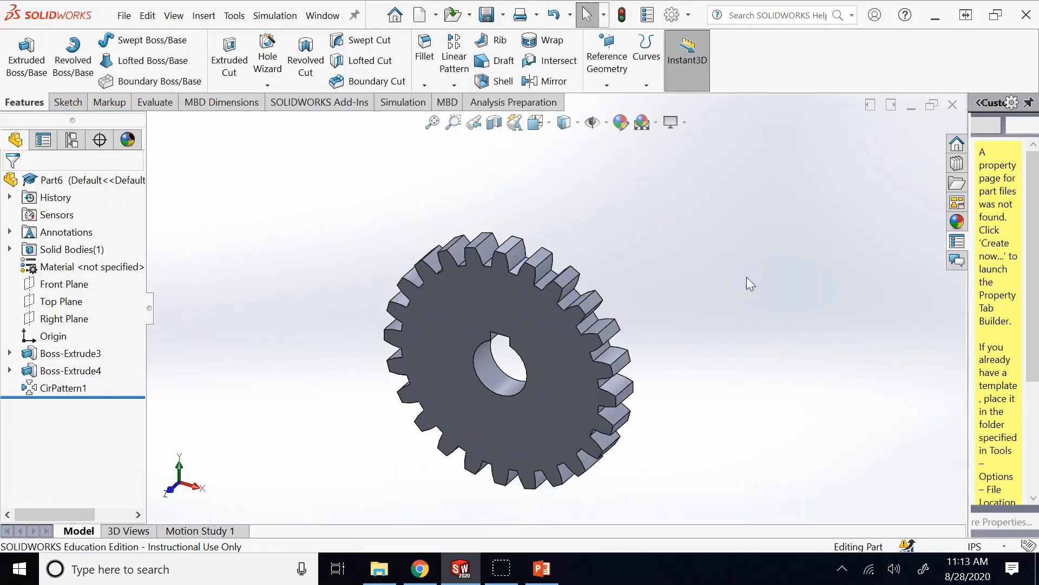
- Examine the patterned gear teeth from different angles
left_click(760, 272)
key("Up")
key("Up")
key("Up")
key("Down")
key("Down")
key("Down")
- Switch to the Part Design presentation in PowerPoint and show the Wrap slide
left_click(531, 569)
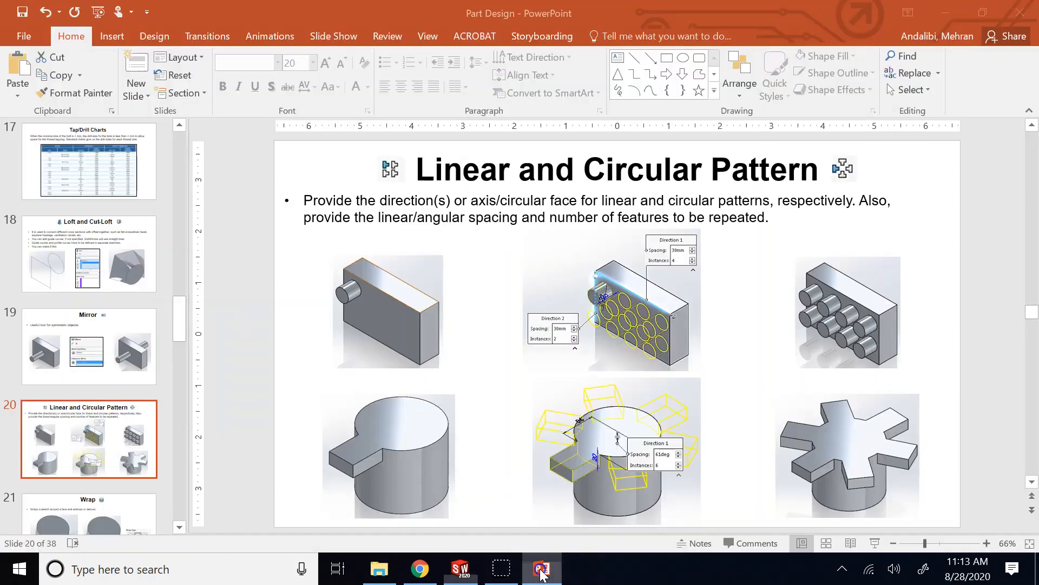
left_click(109, 507)
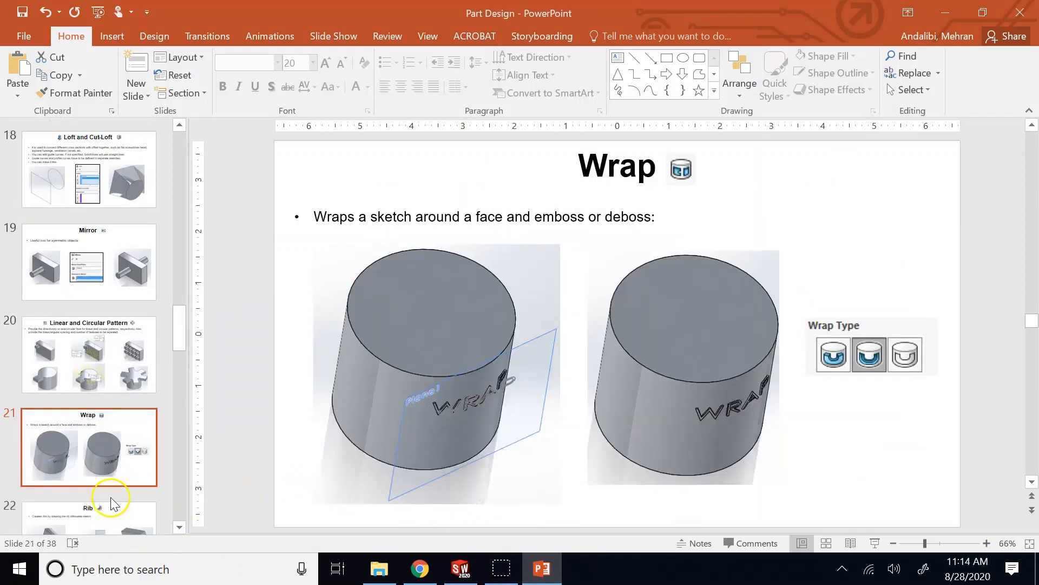
scroll(105, 497, "down", 2)
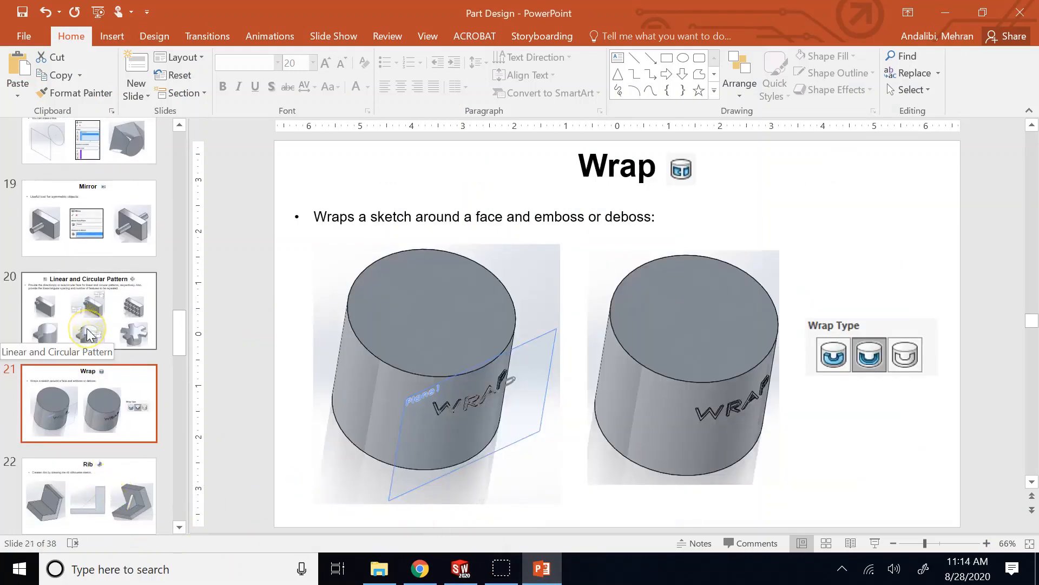
- Move the Rib slide ahead of the Wrap slide, directly after Linear and Circular Pattern
scroll(95, 357, "down", 5)
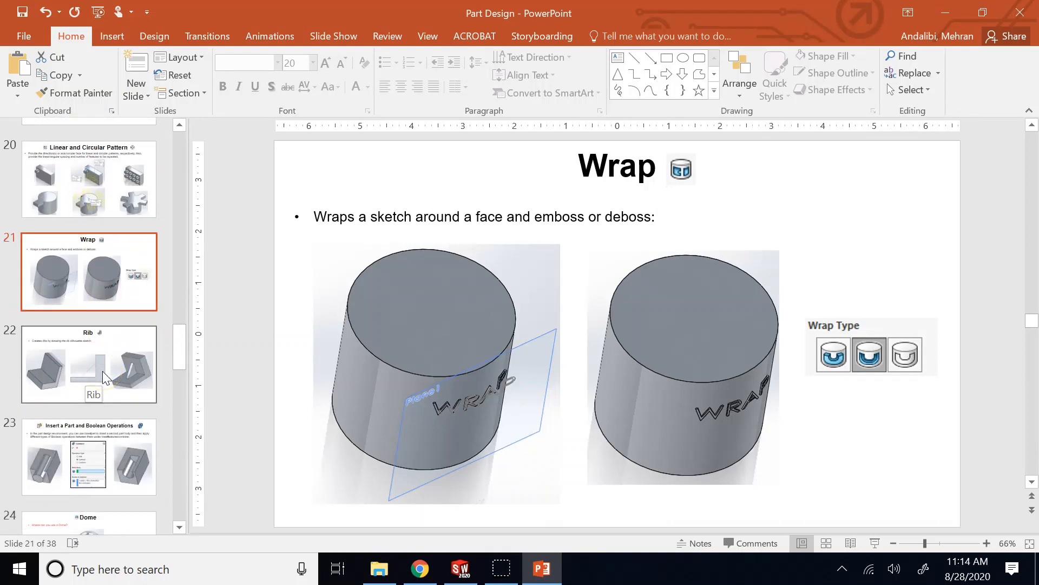
scroll(102, 362, "down", 3)
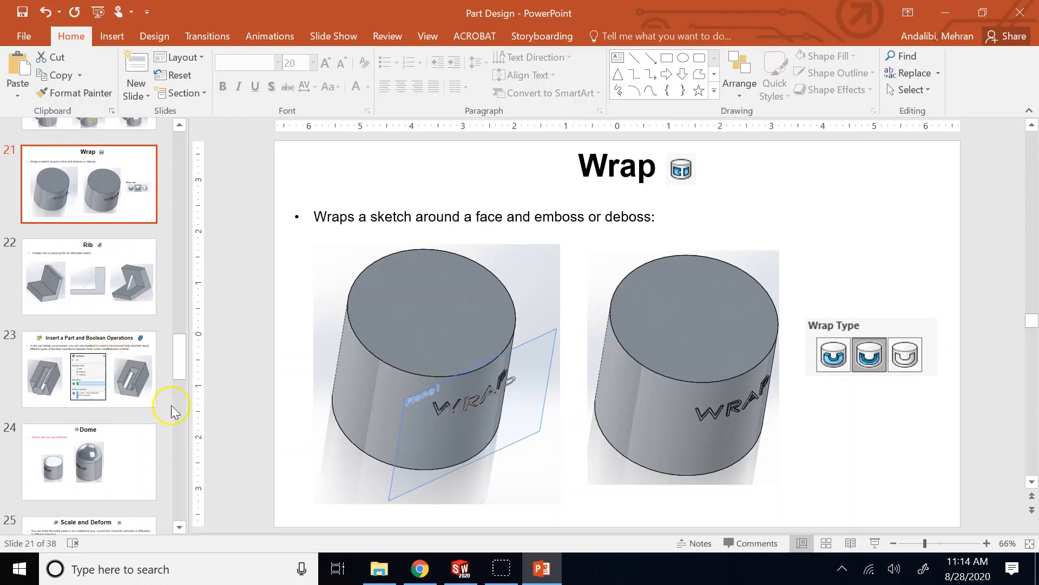
scroll(157, 390, "up", 5)
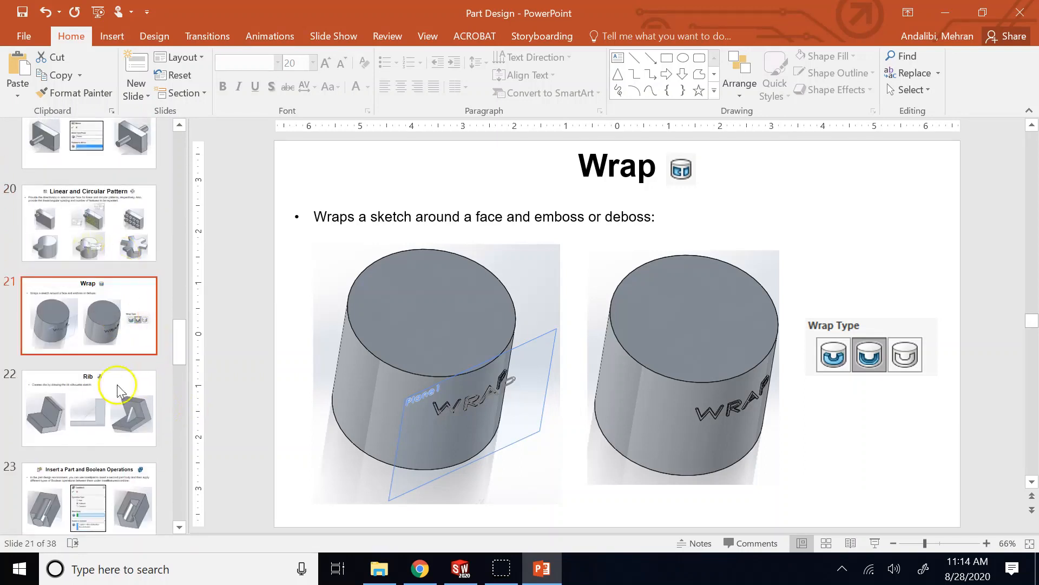
left_click(106, 414)
left_click_drag(106, 414, 105, 290)
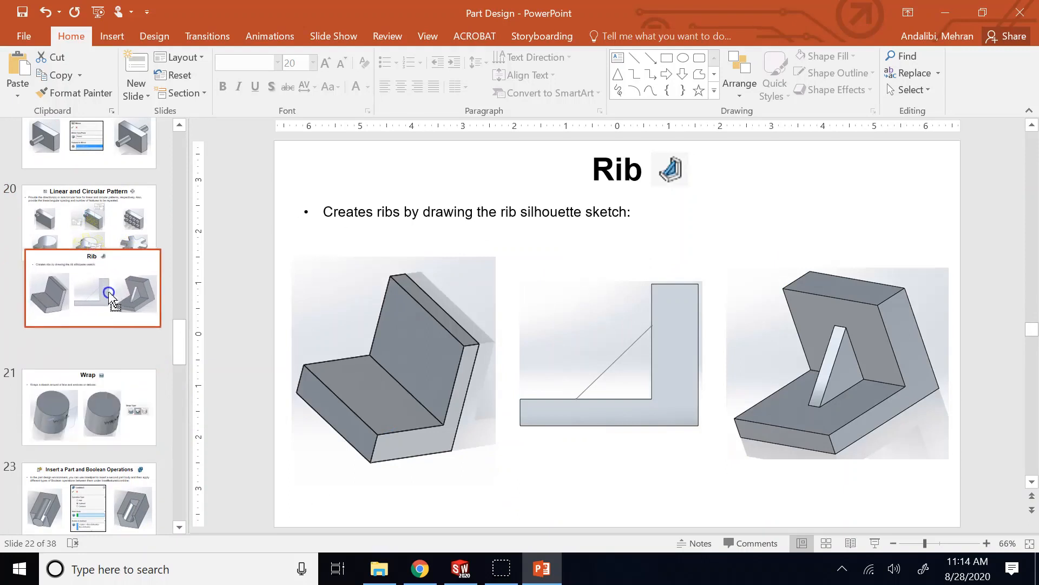
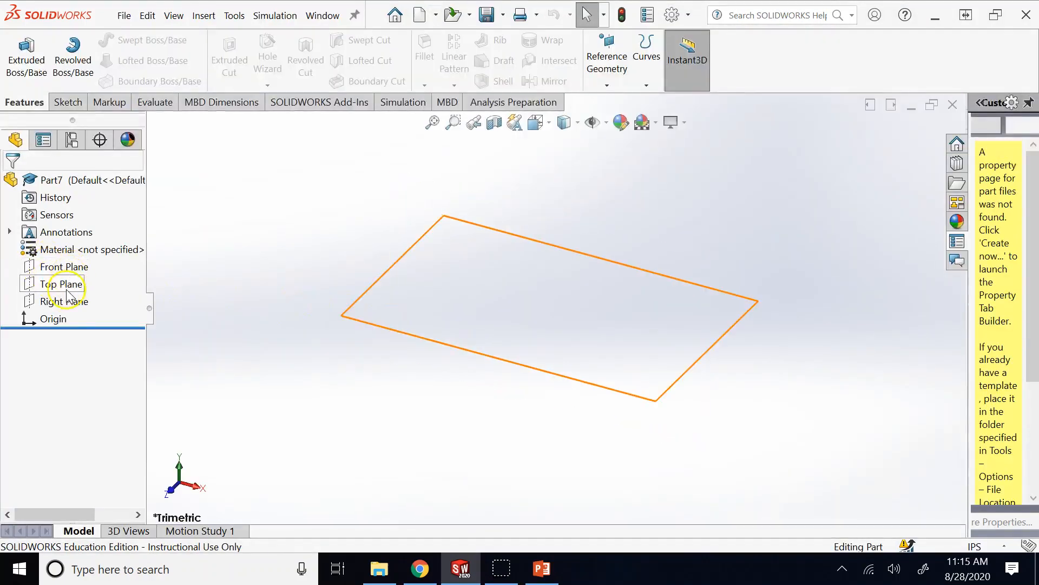
- On the Right Plane, sketch a closed L-shaped profile from the origin, its foot about 0.8 in thick and inner upright about 2.6 in high
left_click(68, 299)
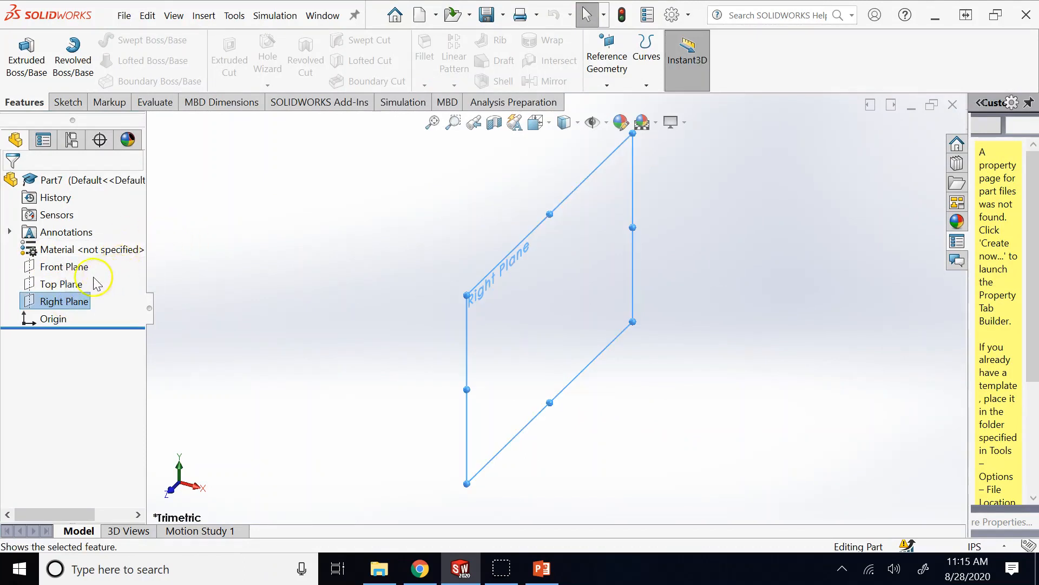
left_click(68, 102)
left_click(31, 66)
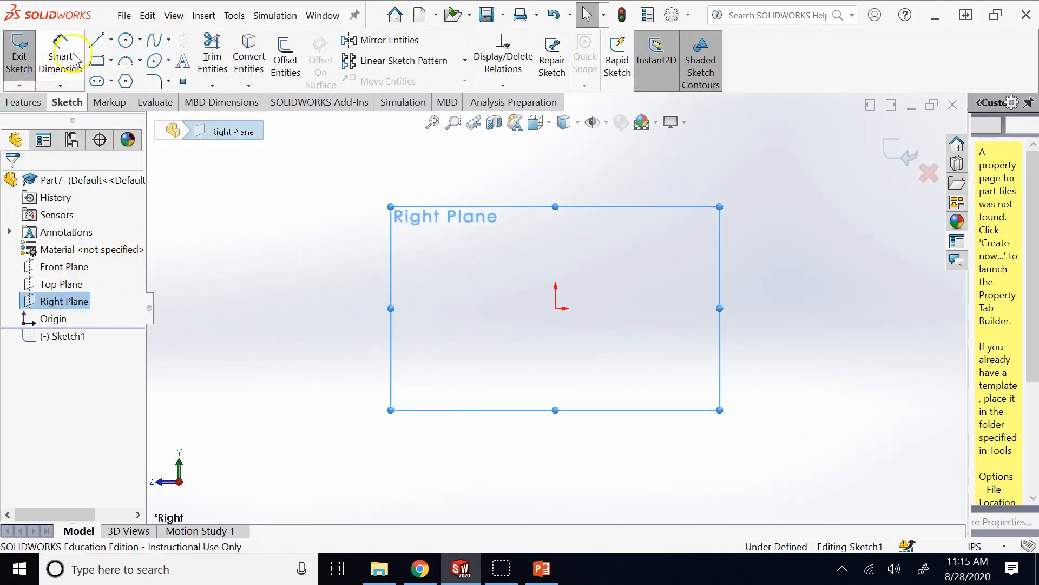
left_click(97, 40)
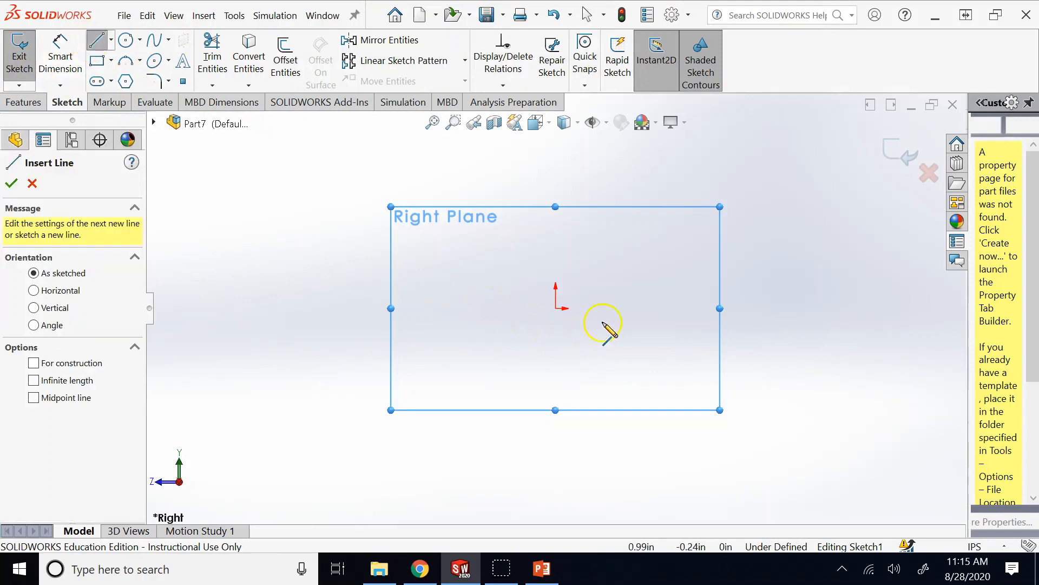
left_click(556, 308)
left_click(556, 151)
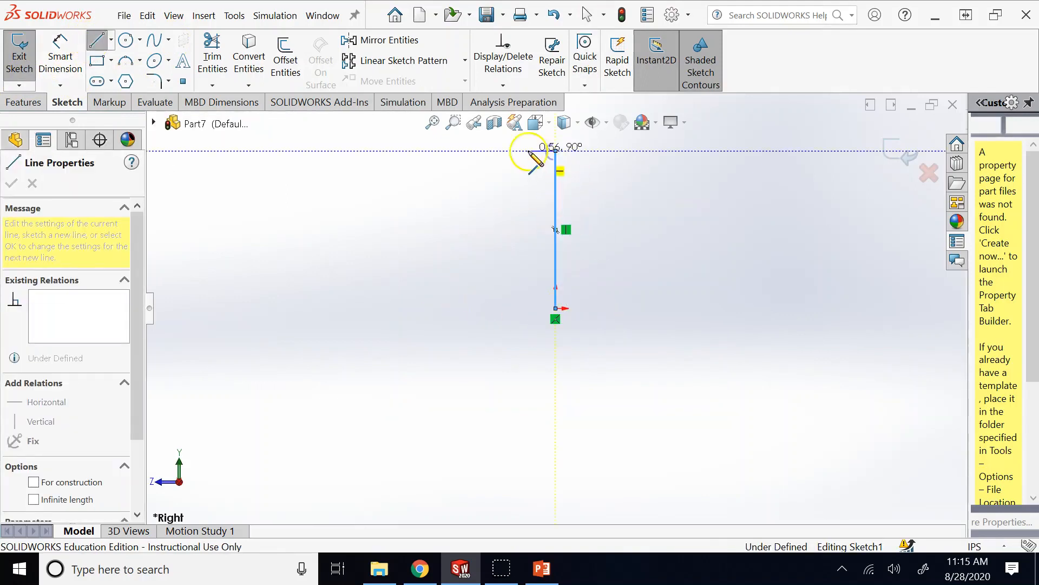
left_click(509, 150)
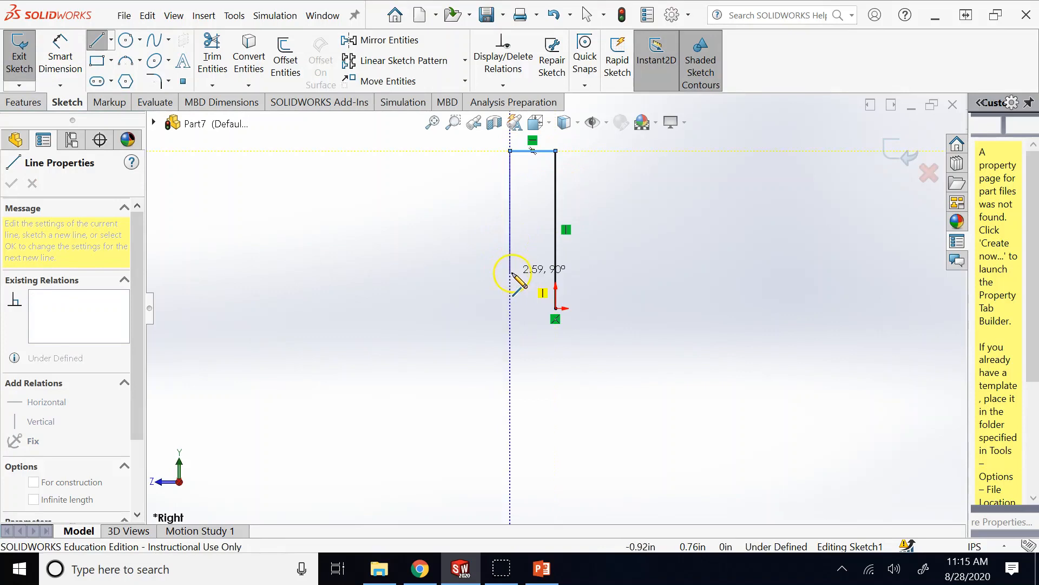
left_click(510, 273)
left_click(376, 272)
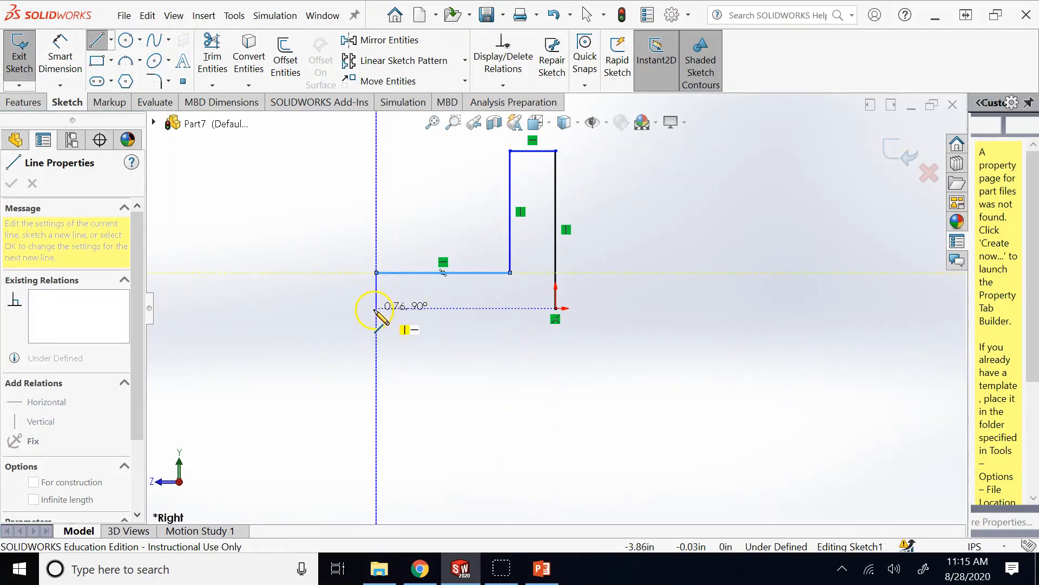
left_click(376, 308)
left_click(556, 308)
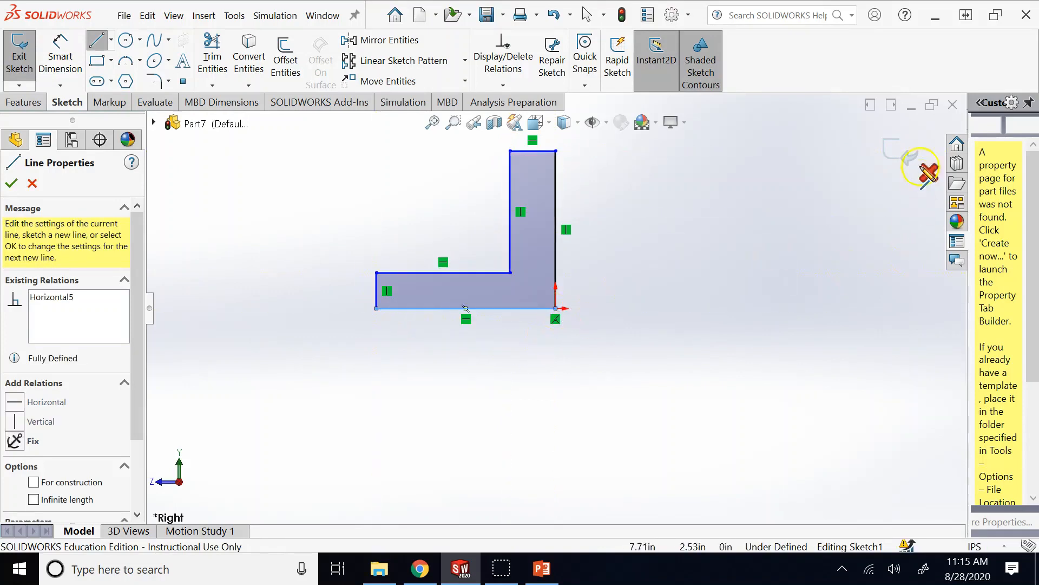
left_click(900, 155)
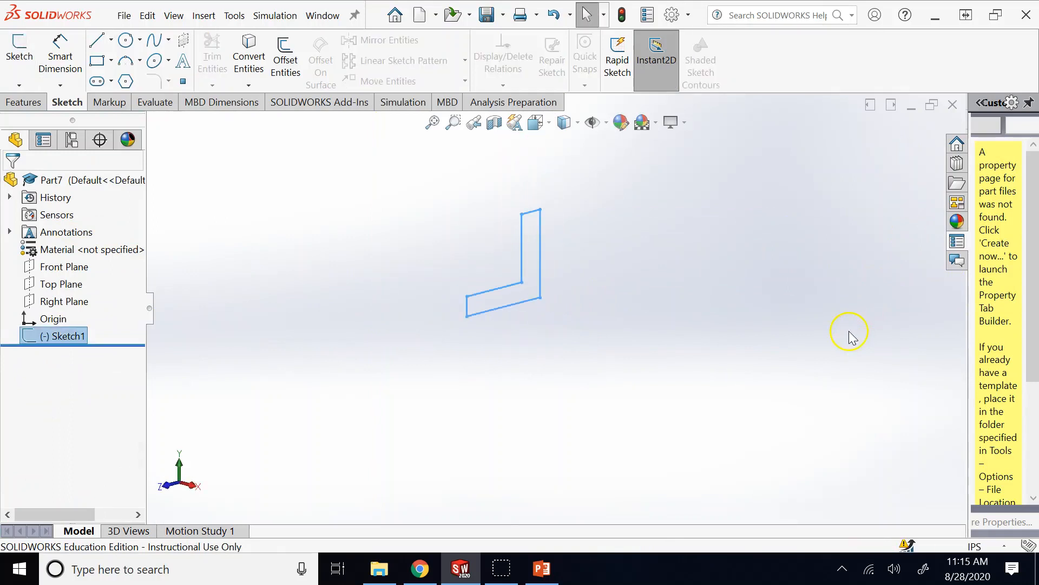
- Extrude the L-shaped profile as a blind boss 5 in deep
left_click(23, 102)
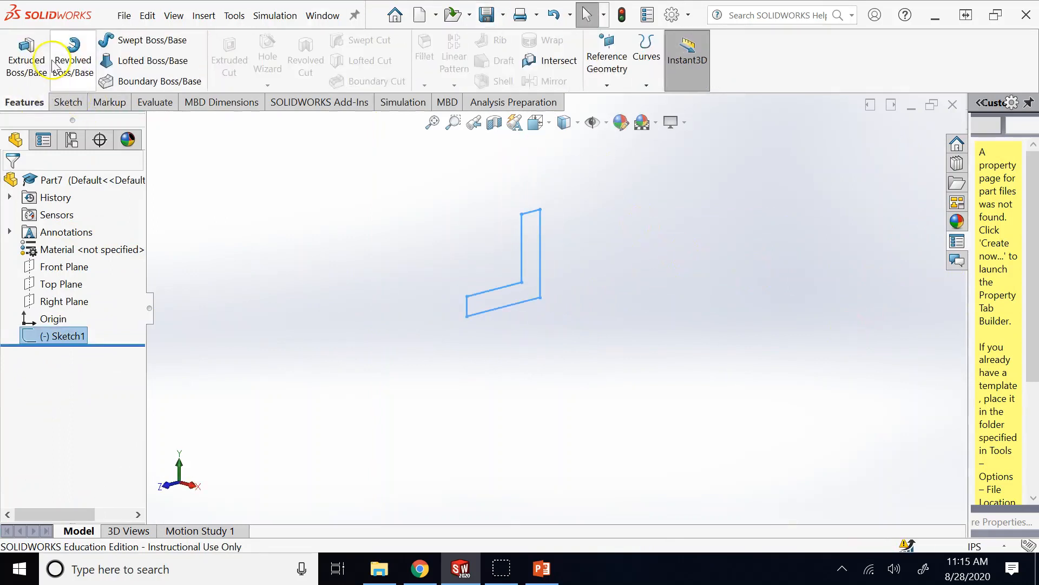
left_click(37, 59)
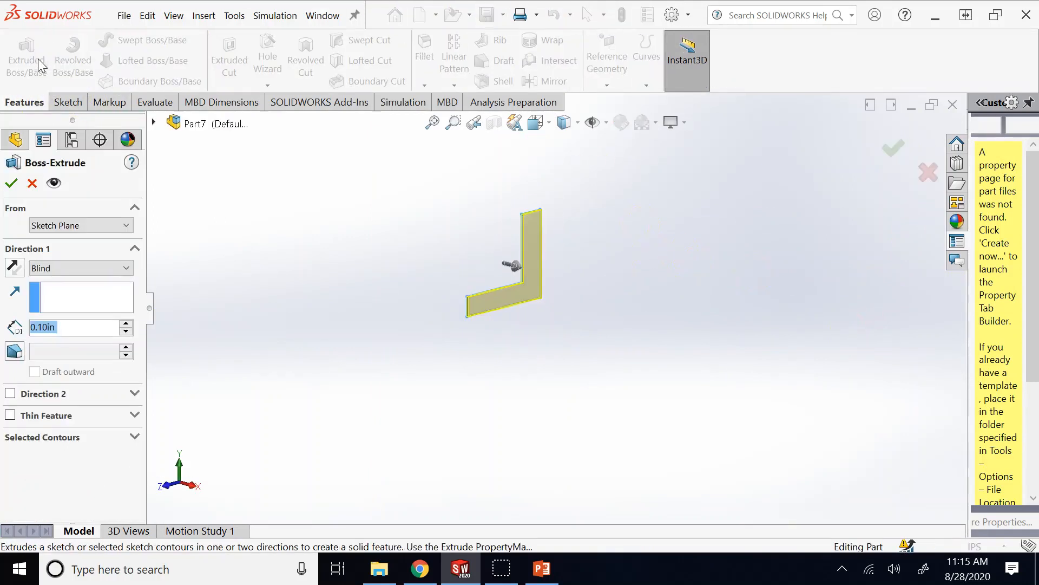
type("5")
key("Return")
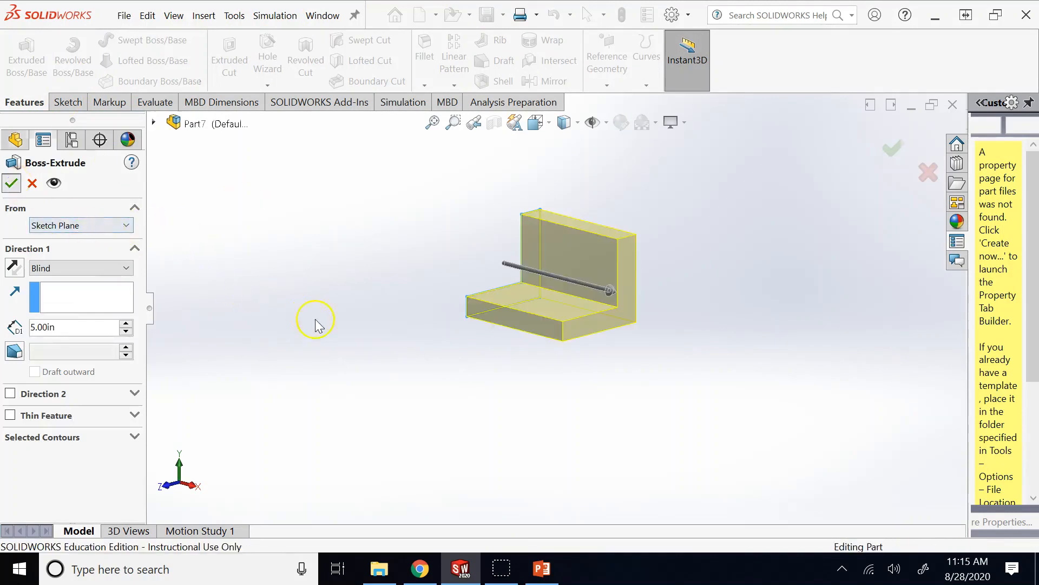
scroll(411, 287, "down", 2)
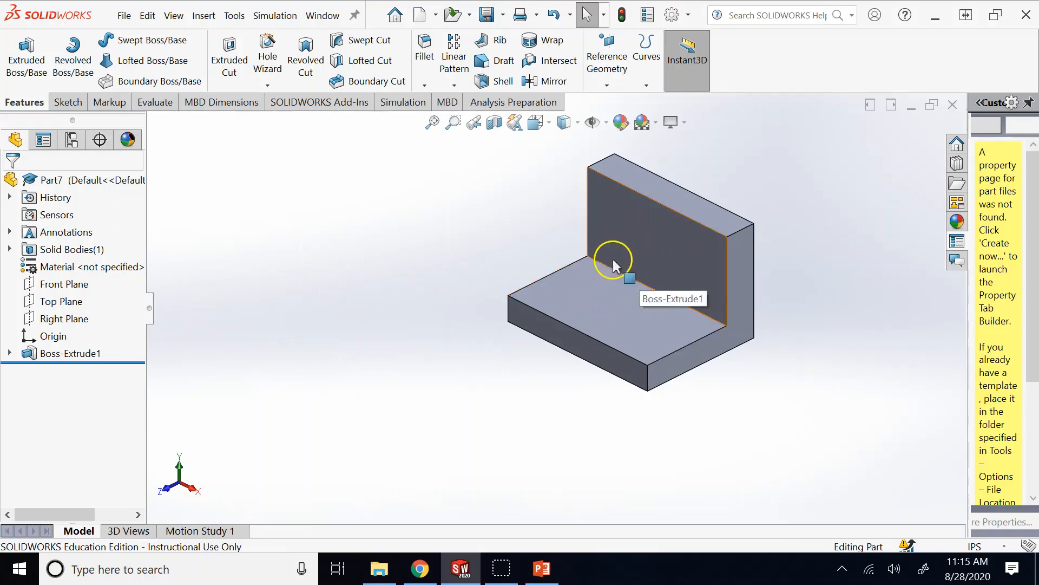
- Open the L-shaped bracket's extrusion for editing
left_click(83, 321)
left_click(488, 358)
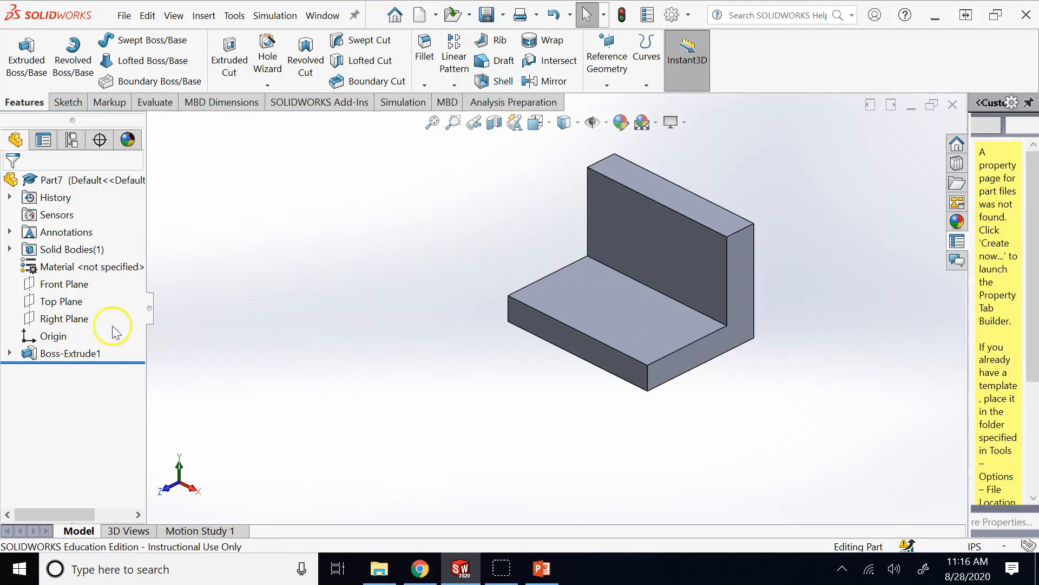
left_click(76, 353)
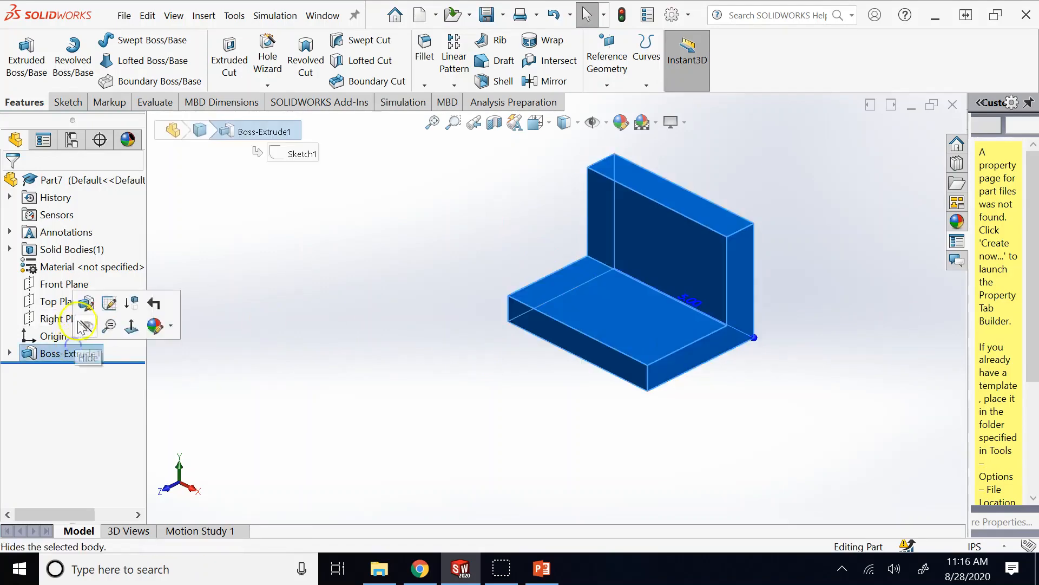
left_click(85, 306)
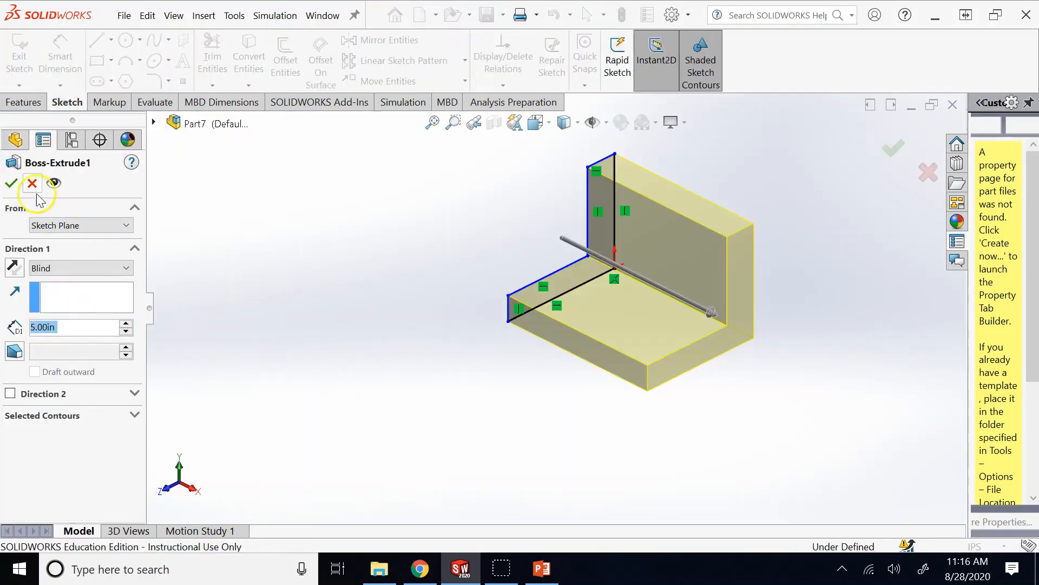
- Finish the 5 in blind extrusion of the L-shaped profile and highlight the Right Plane to check its position
left_click(33, 184)
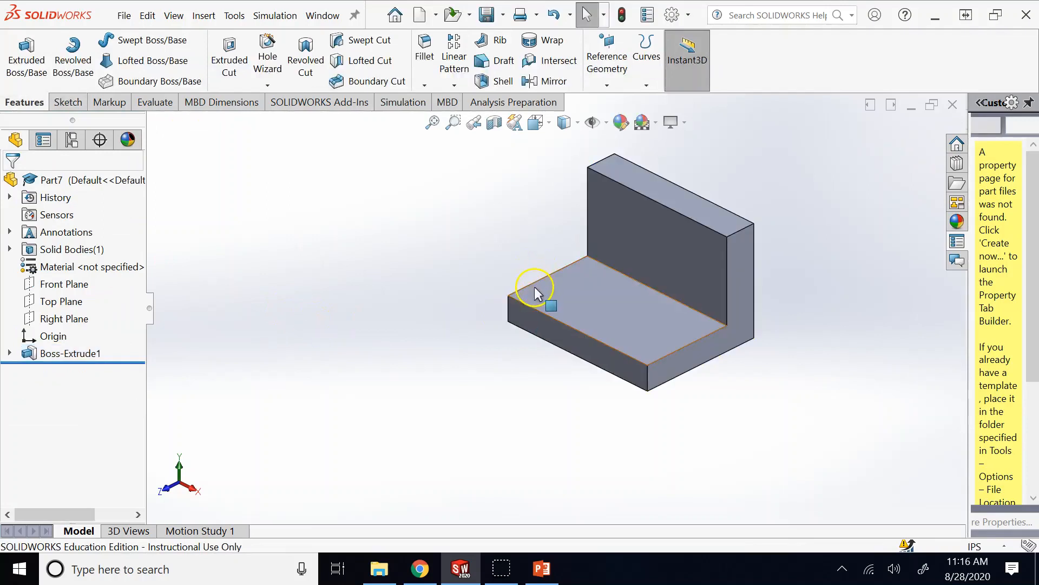
left_click(64, 319)
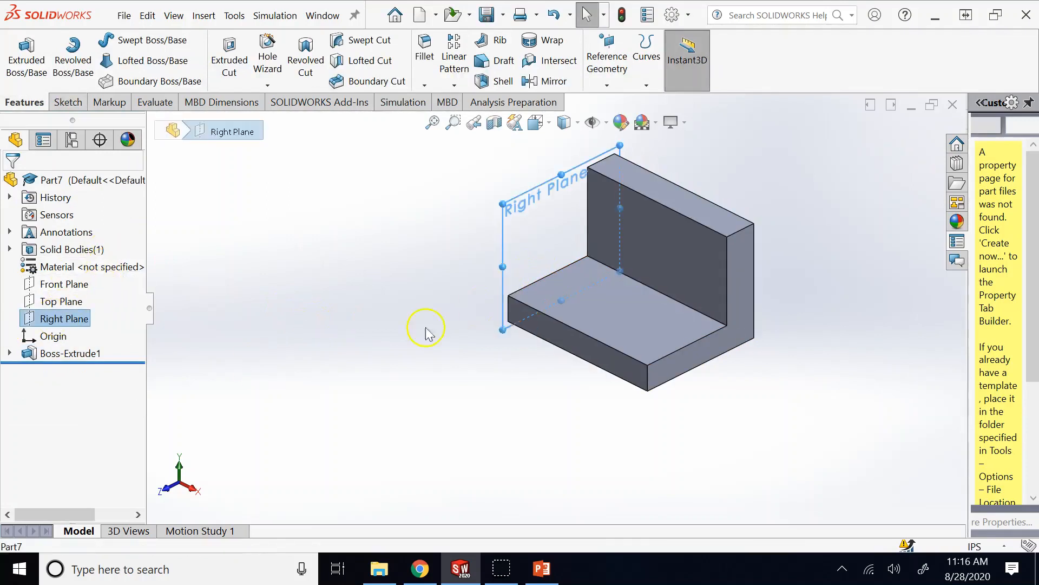
left_click(554, 412)
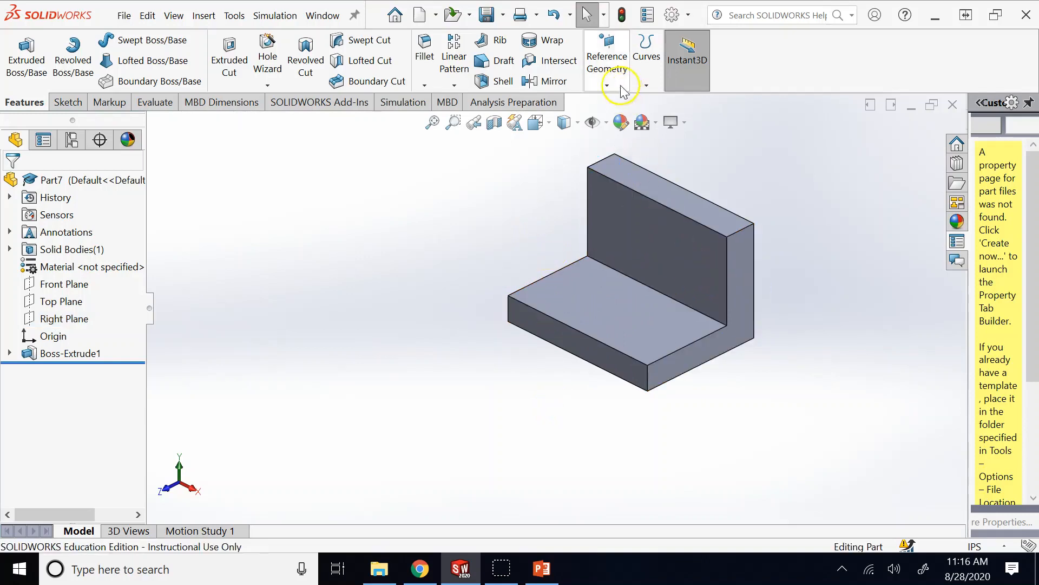
- Create a reference plane midway between the Right Plane and the bracket's opposite L-shaped end face
left_click(607, 61)
left_click(622, 99)
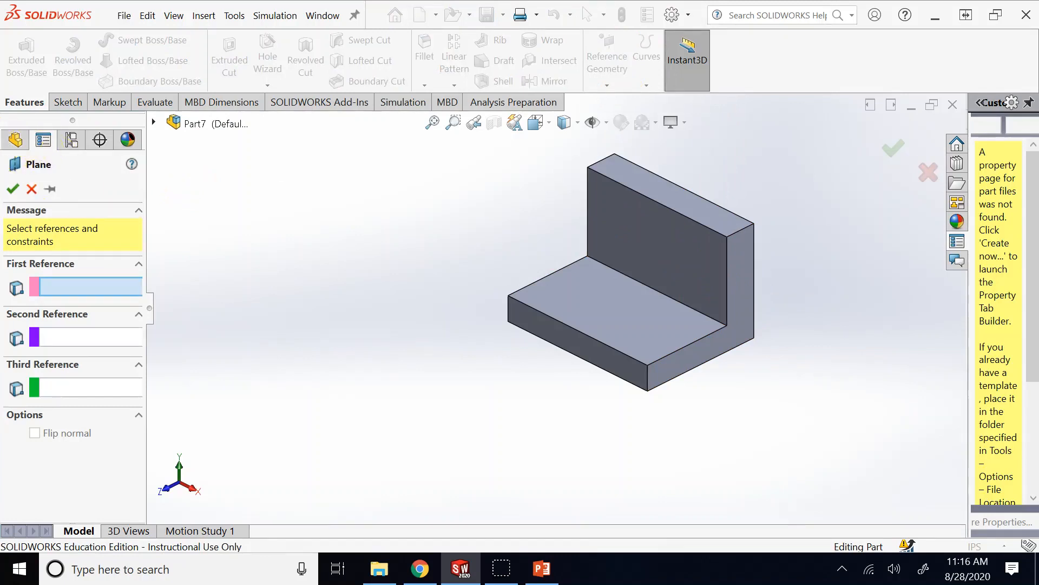
left_click(19, 140)
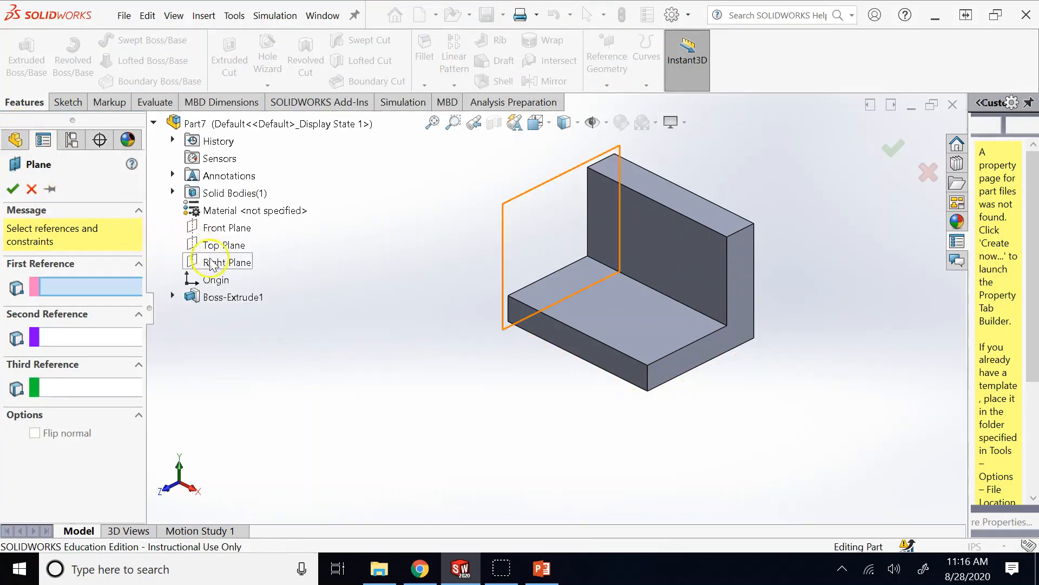
left_click(211, 264)
left_click(742, 271)
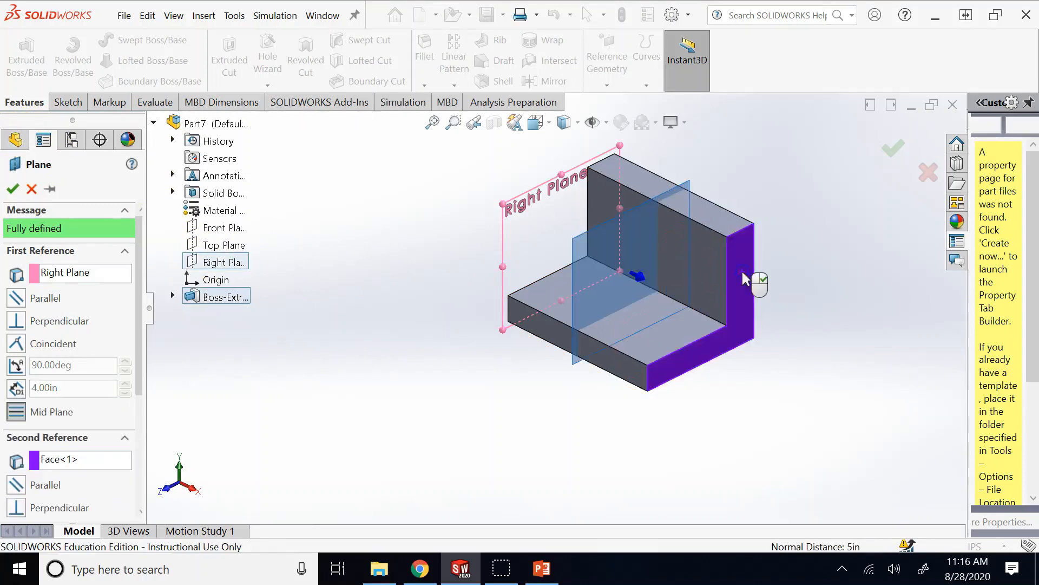
left_click(401, 325)
left_click(13, 189)
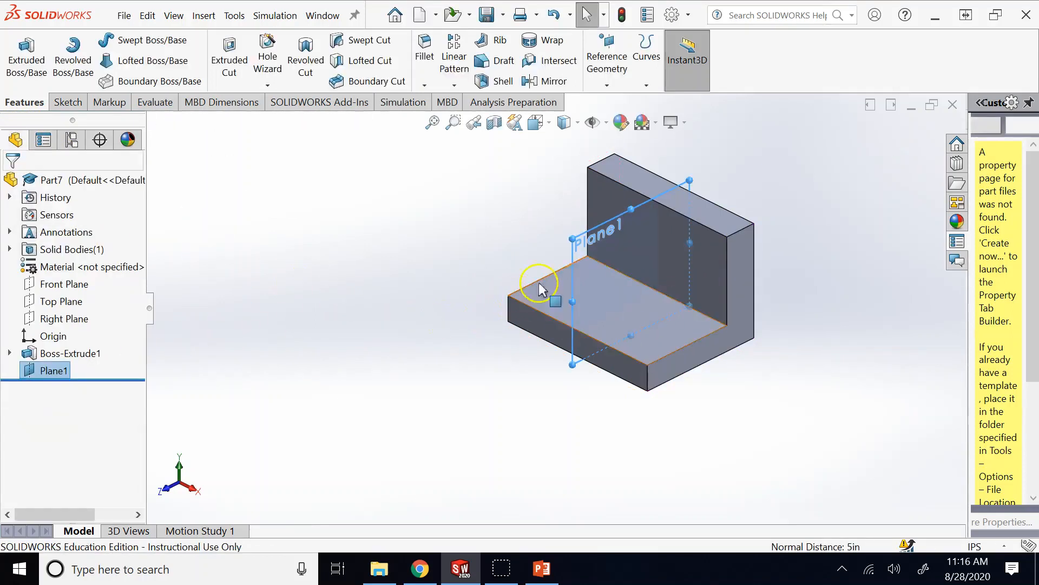
- Sketch a diagonal line on the mid plane from the wall's inner edge to the base's upper edge, and hide the plane
left_click(584, 248)
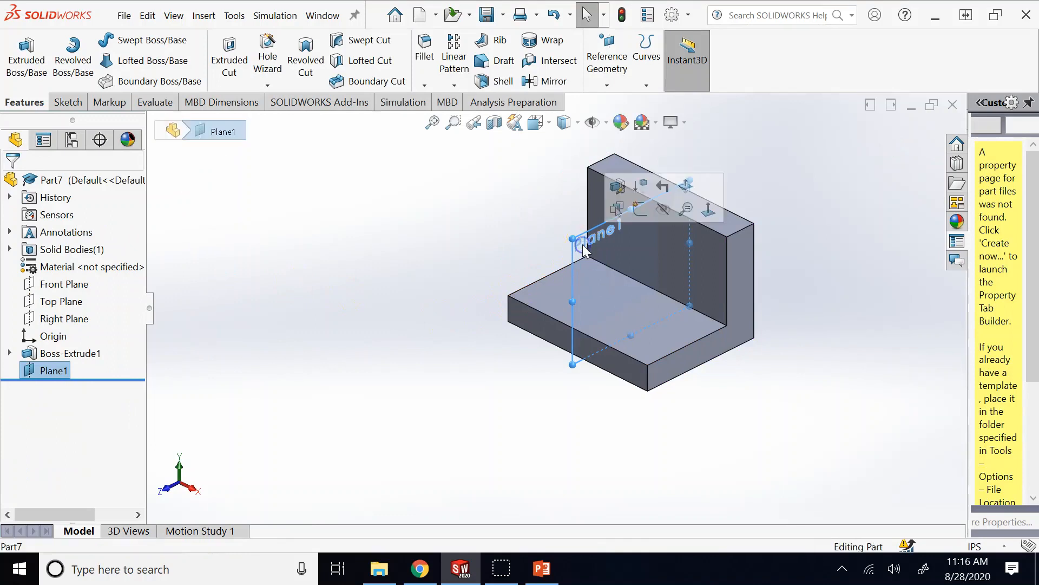
left_click(628, 210)
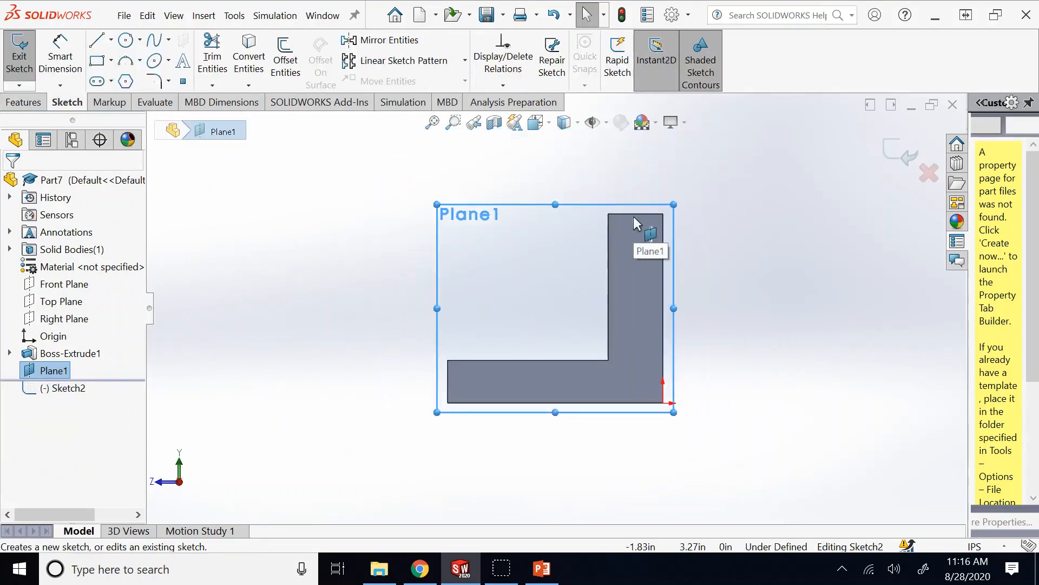
left_click(97, 39)
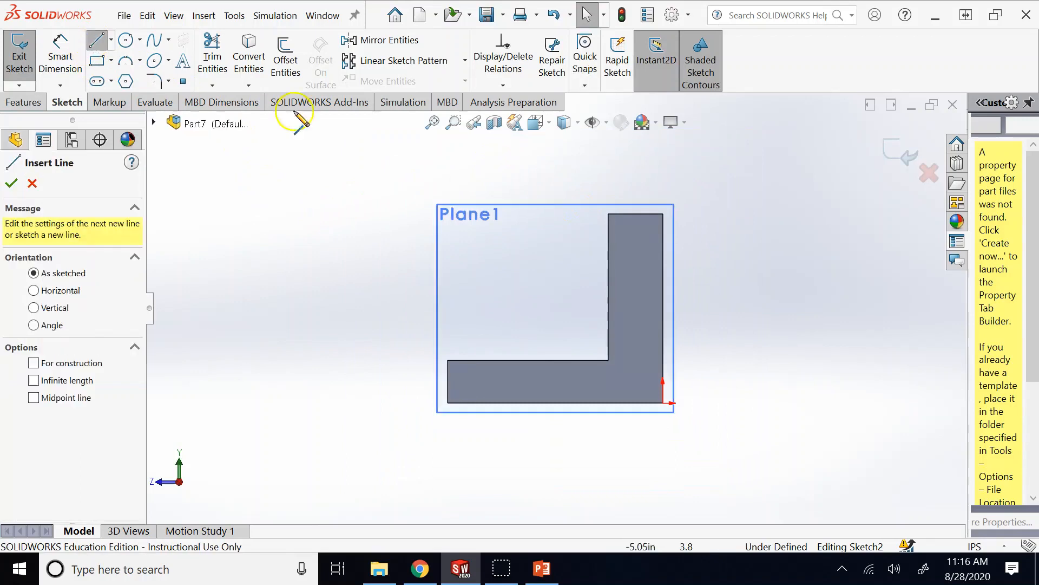
left_click(608, 295)
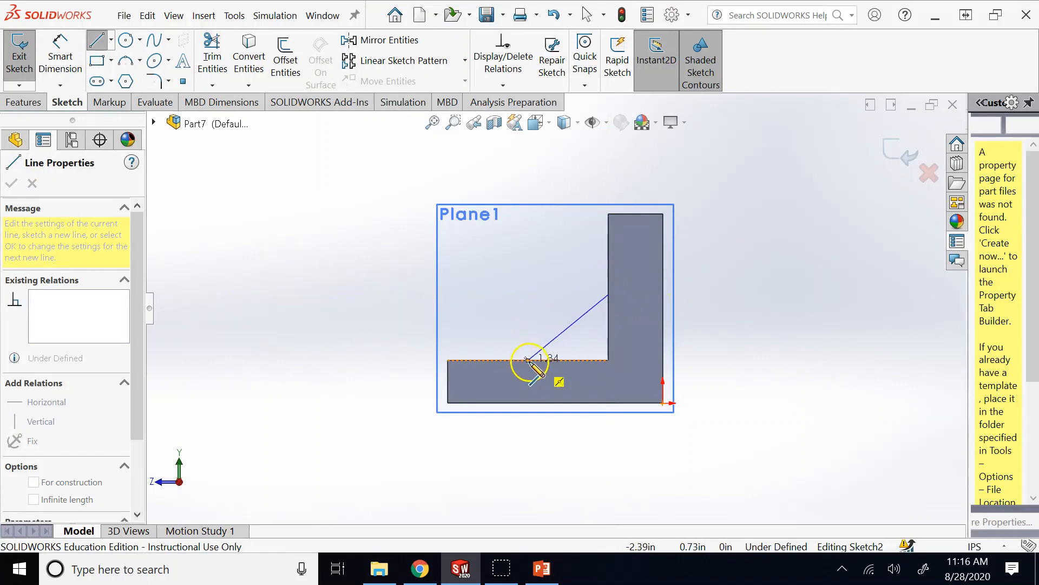
double_click(528, 360)
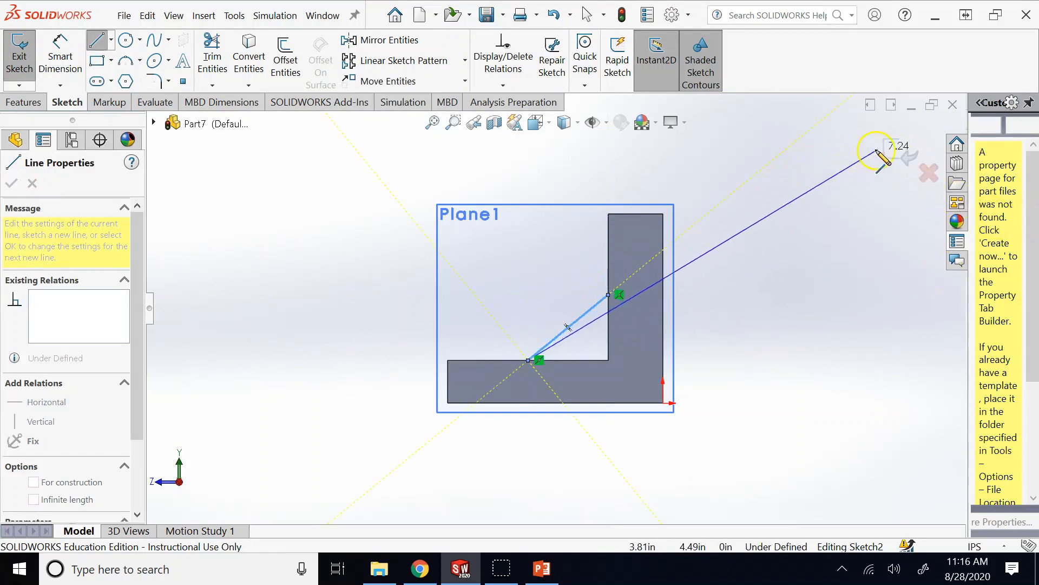
left_click(97, 42)
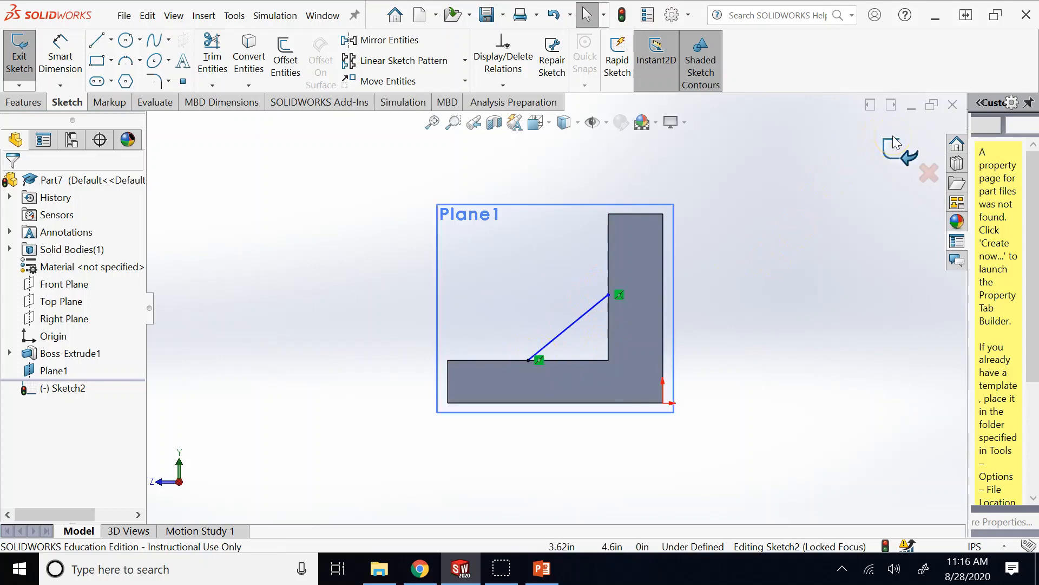
left_click(892, 157)
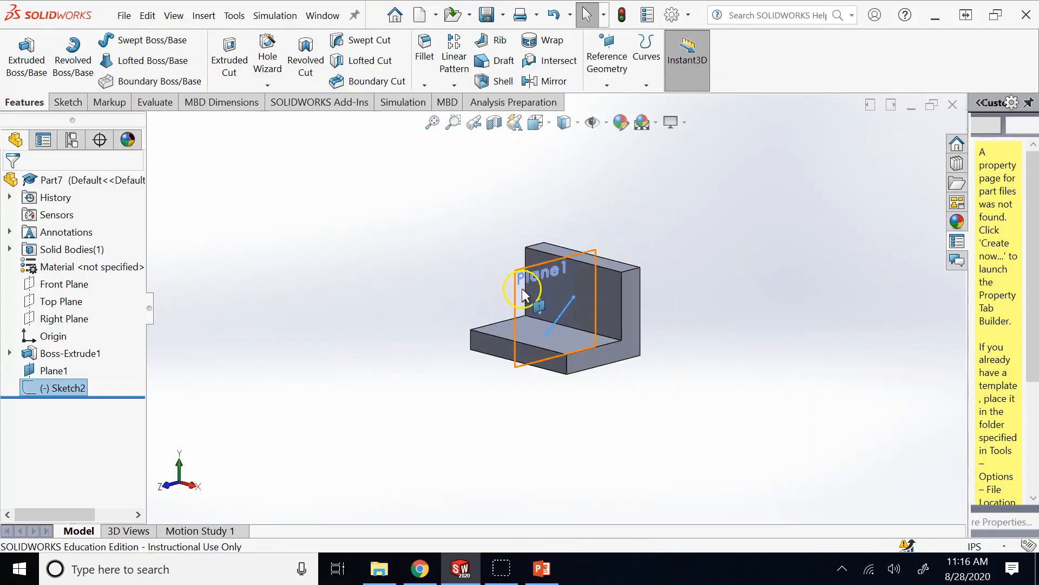
right_click(519, 285)
left_click(579, 271)
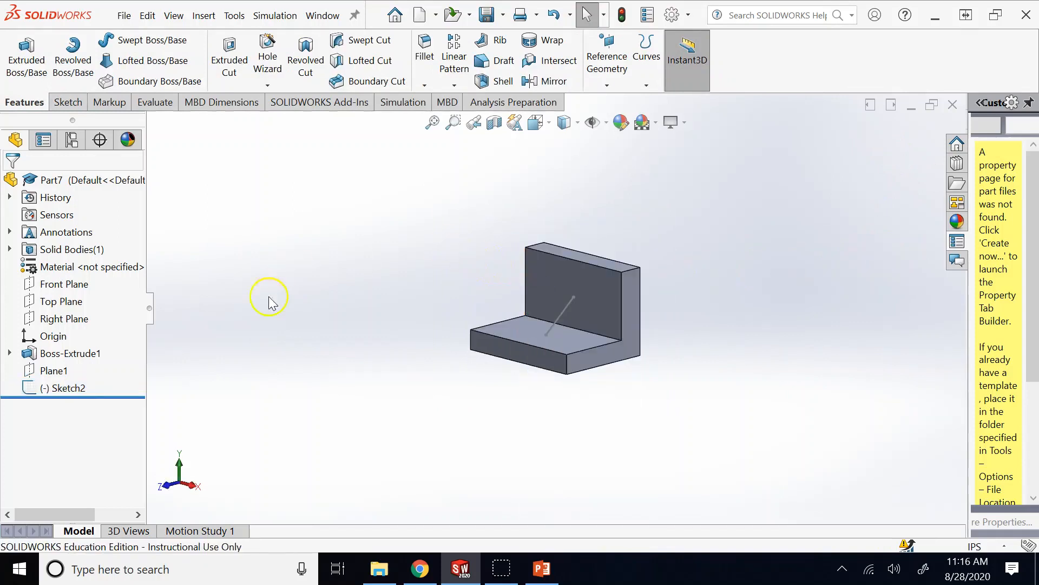
- Start a rib from the diagonal sketch line and set its thickness to 0.30 in
left_click(70, 387)
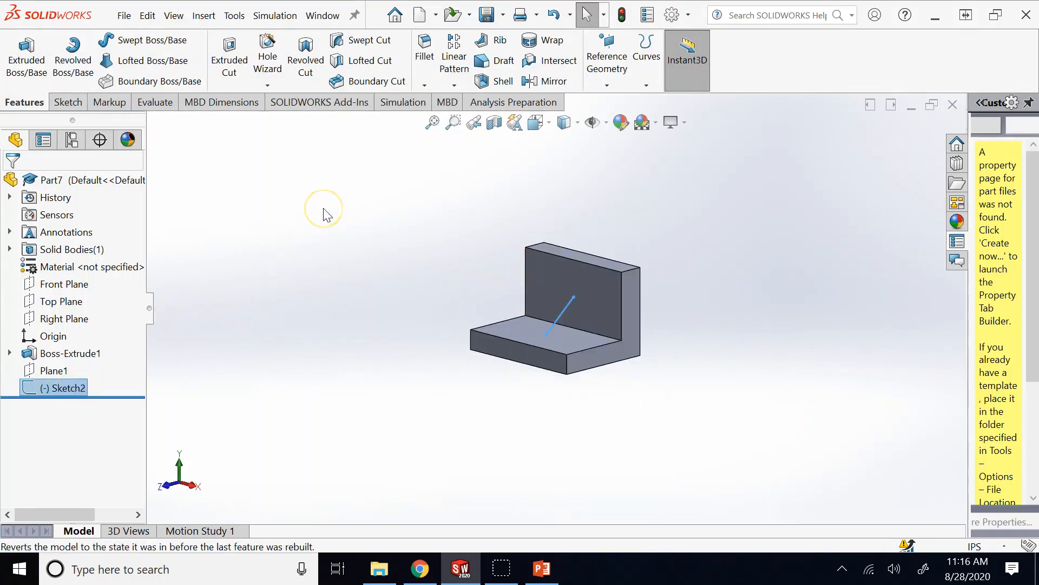
left_click(493, 42)
scroll(590, 312, "down", 5)
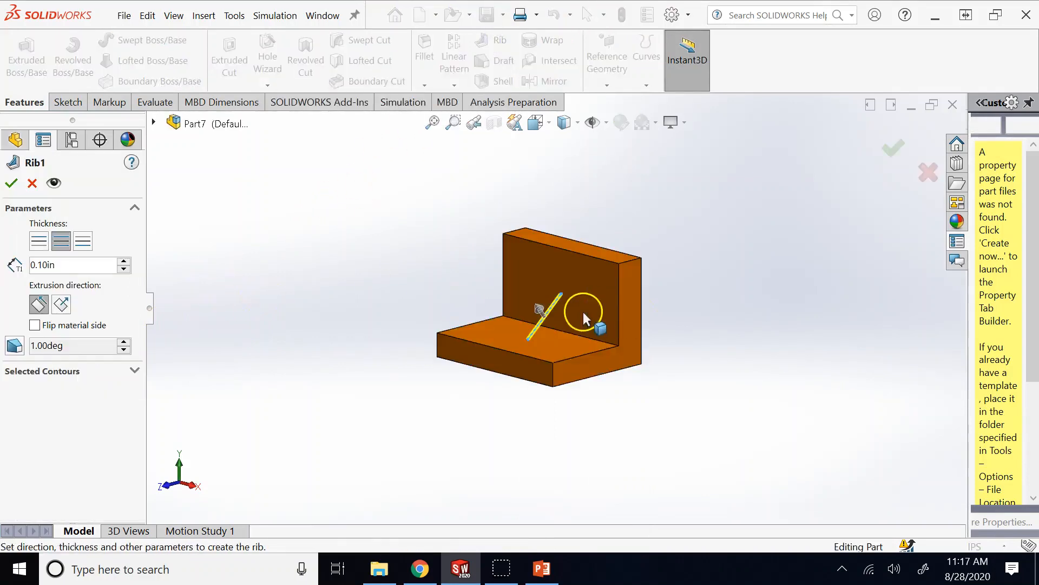
scroll(406, 343, "down", 3)
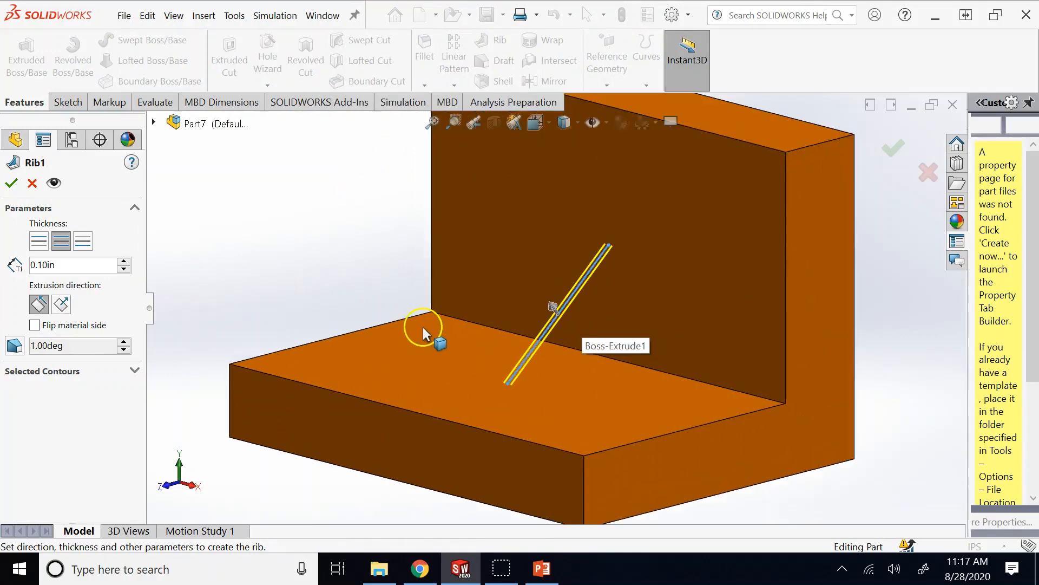
key("Right")
key("Right")
key("Right")
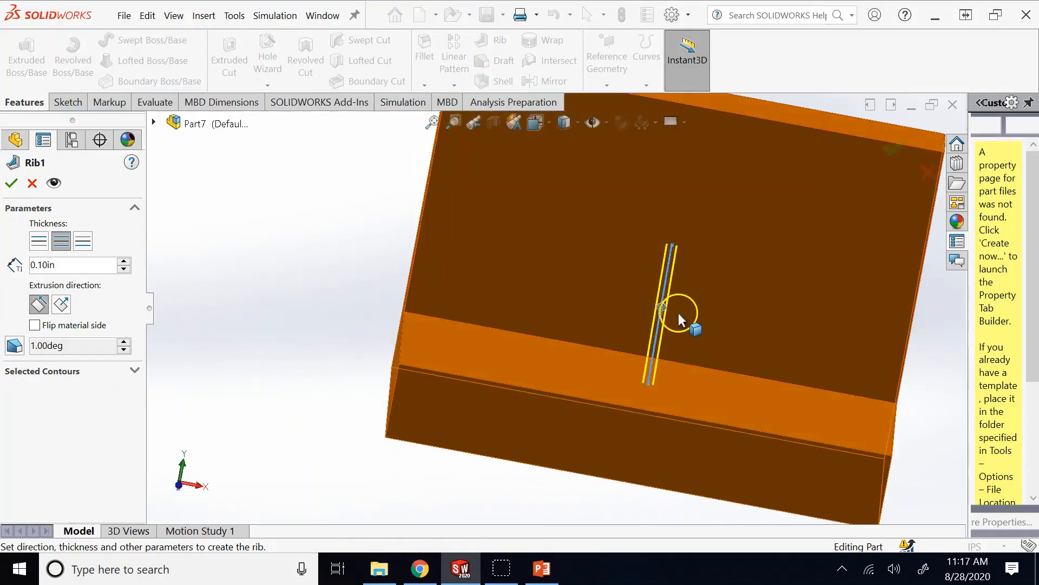
left_click(45, 306)
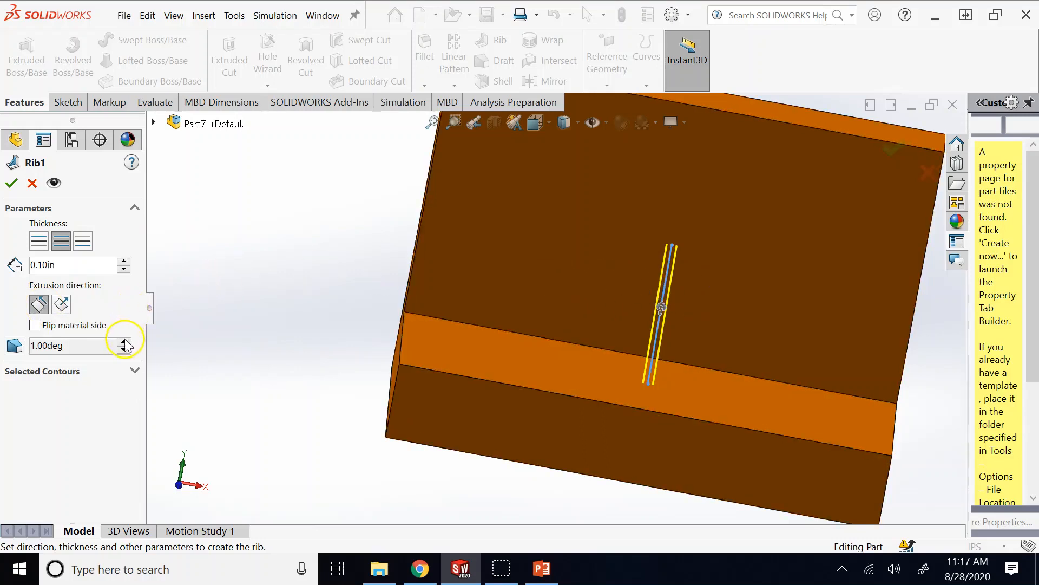
left_click(124, 260)
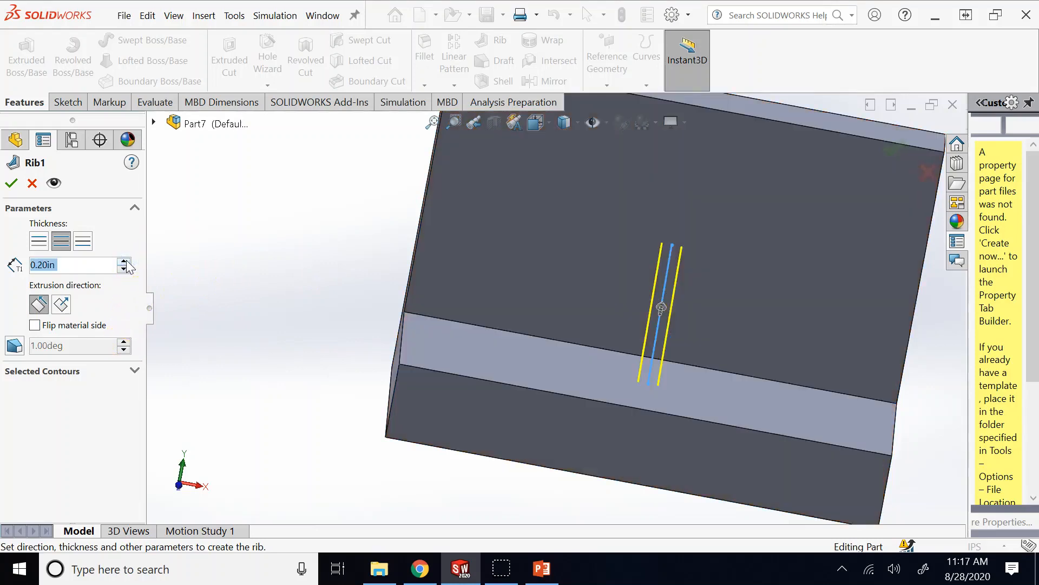
left_click(124, 260)
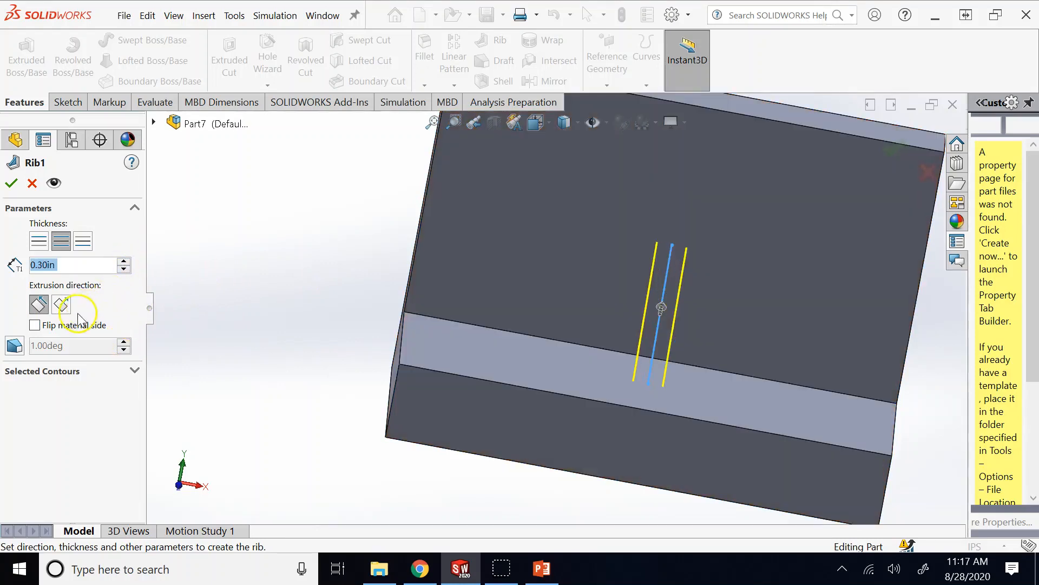
- Try the rib thickness on the first side and the second side of the line, and return it to both sides
left_click(42, 247)
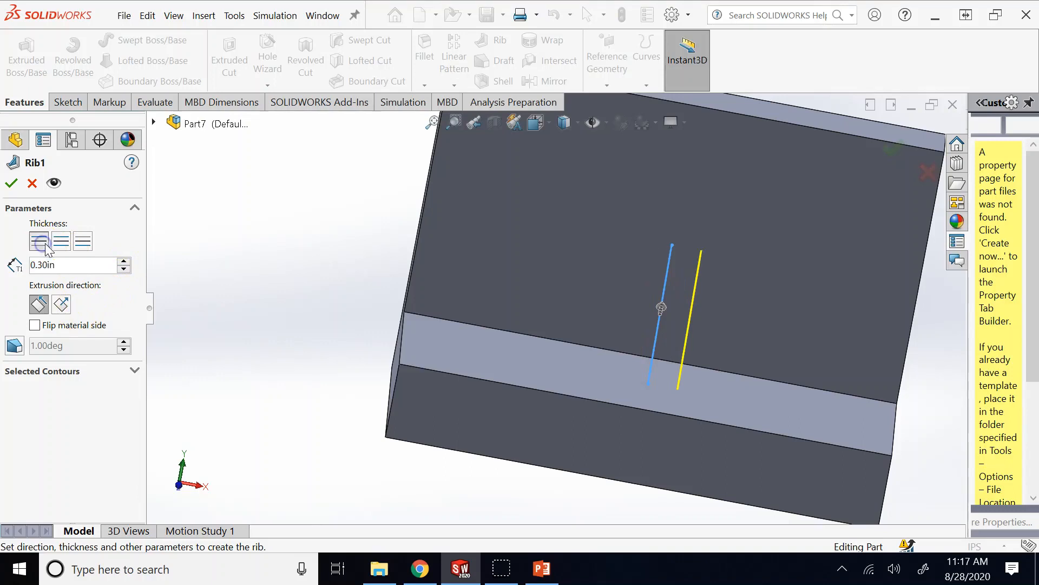
left_click(84, 243)
left_click(62, 242)
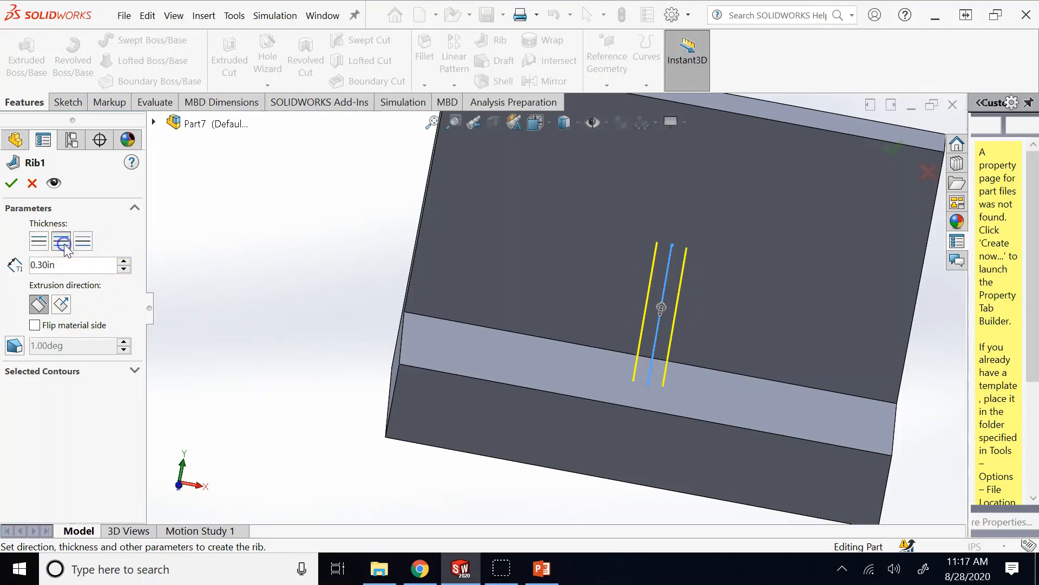
left_click(69, 306)
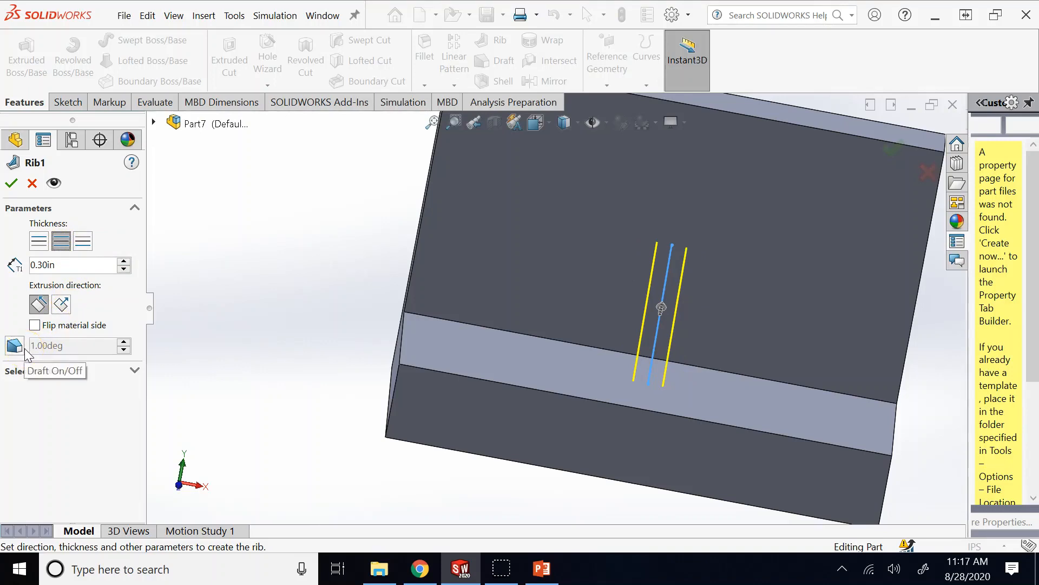
left_click(11, 183)
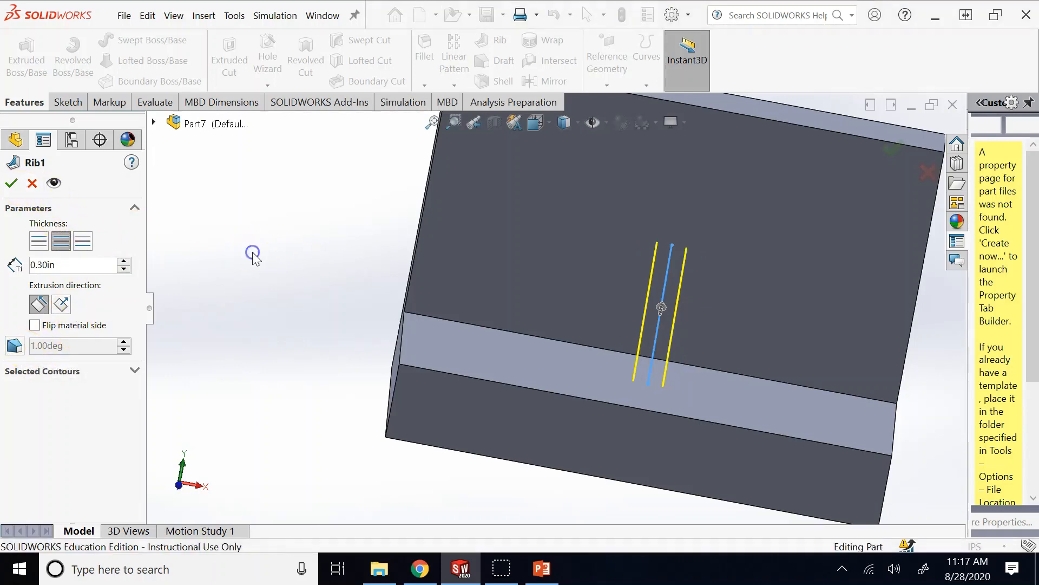
left_click(15, 183)
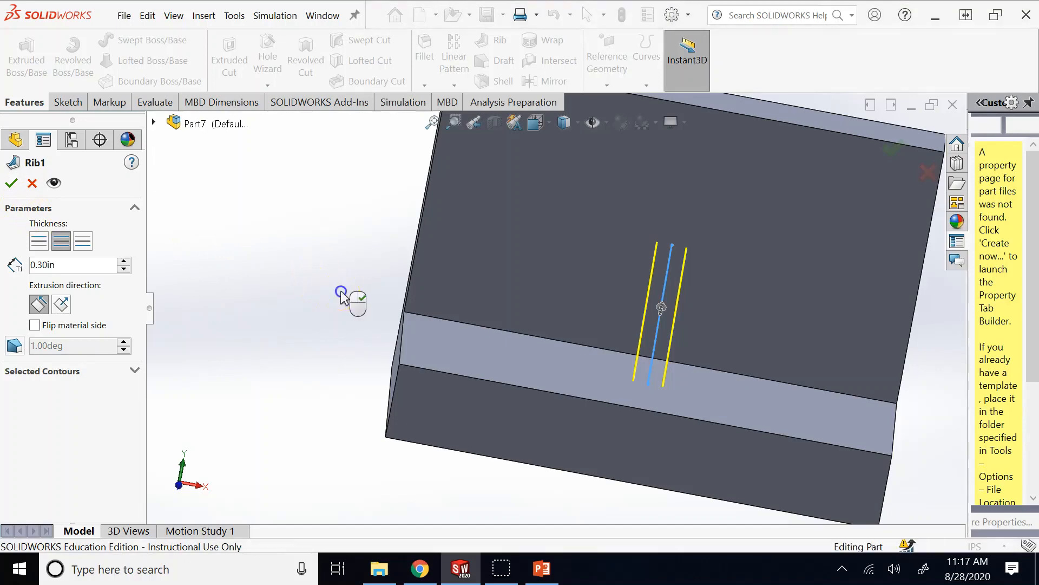
- Flip the rib's material side toward the inner corner of the bracket and create the 0.30 in thick rib
key("Left")
key("Left")
key("Left")
key("Left")
key("Left")
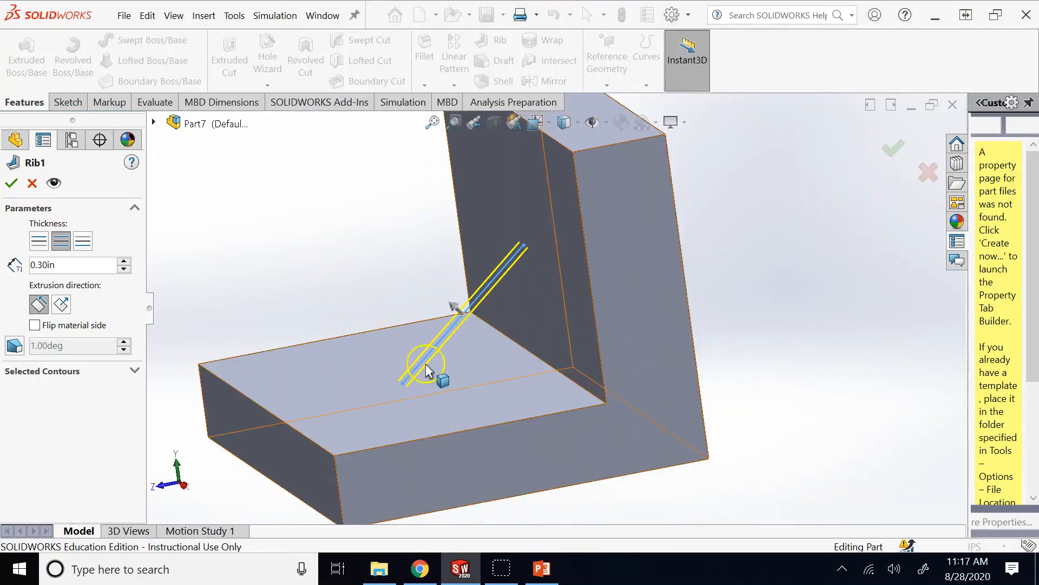
scroll(463, 340, "down", 2)
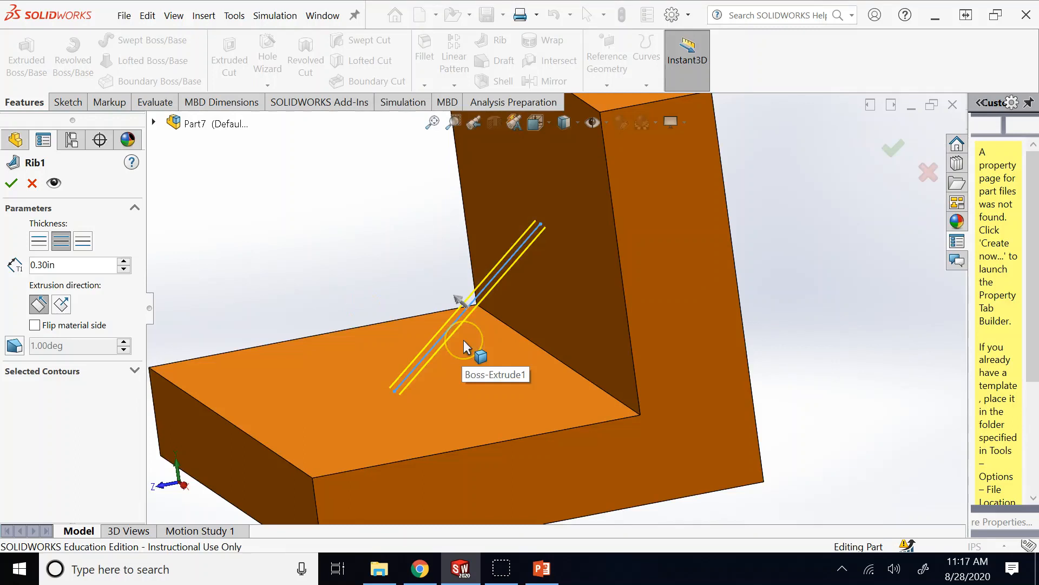
left_click(461, 301)
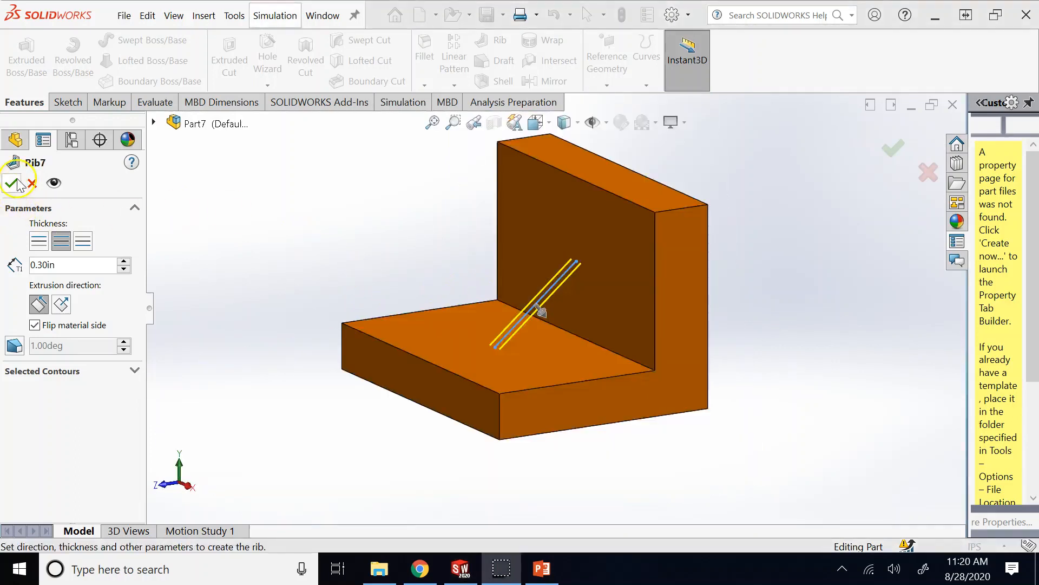
key("Return")
left_click(319, 200)
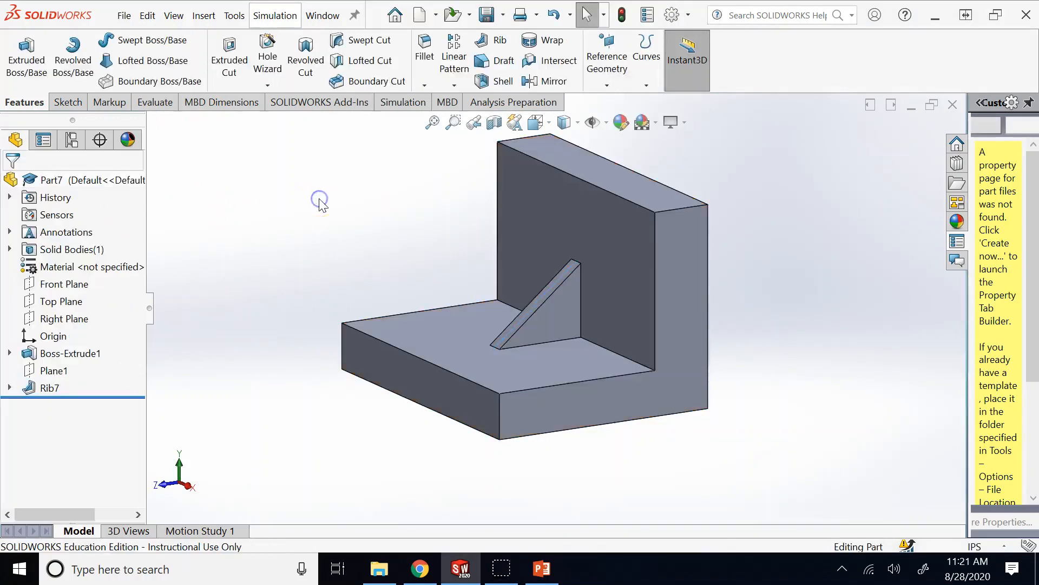
- Examine the rib between the wall and the base of the bracket from several angles
key("Right")
key("Right")
key("Right")
key("Right")
key("Right")
key("Right")
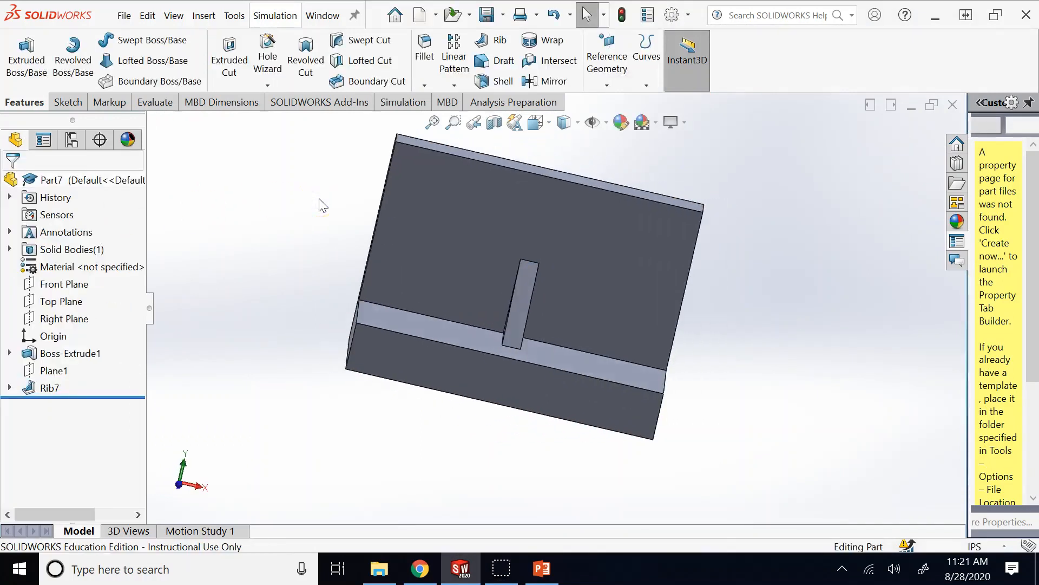
key("Left")
key("Left")
key("Left")
key("Left")
key("Left")
key("Left")
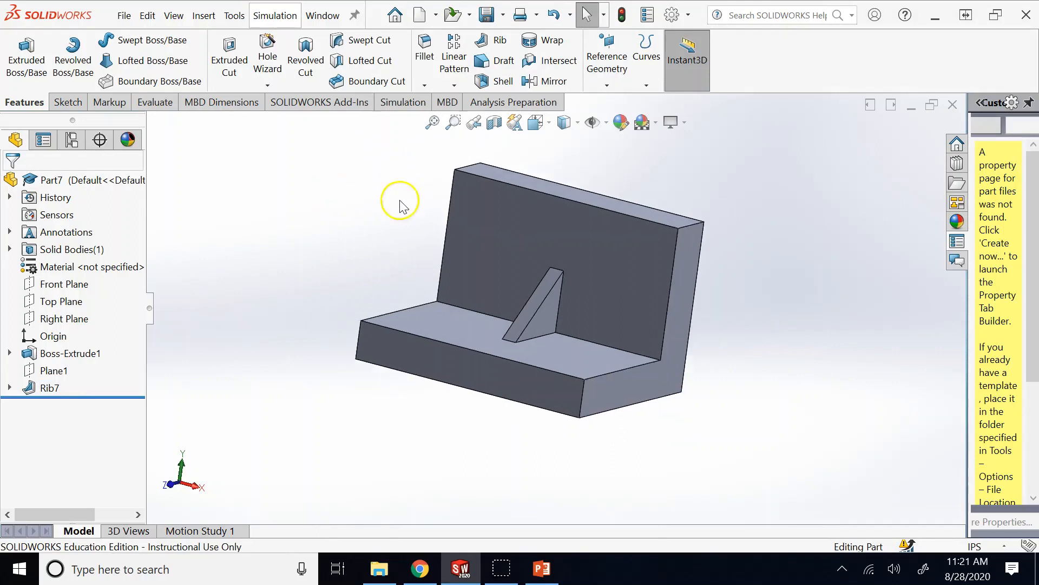
key("Left")
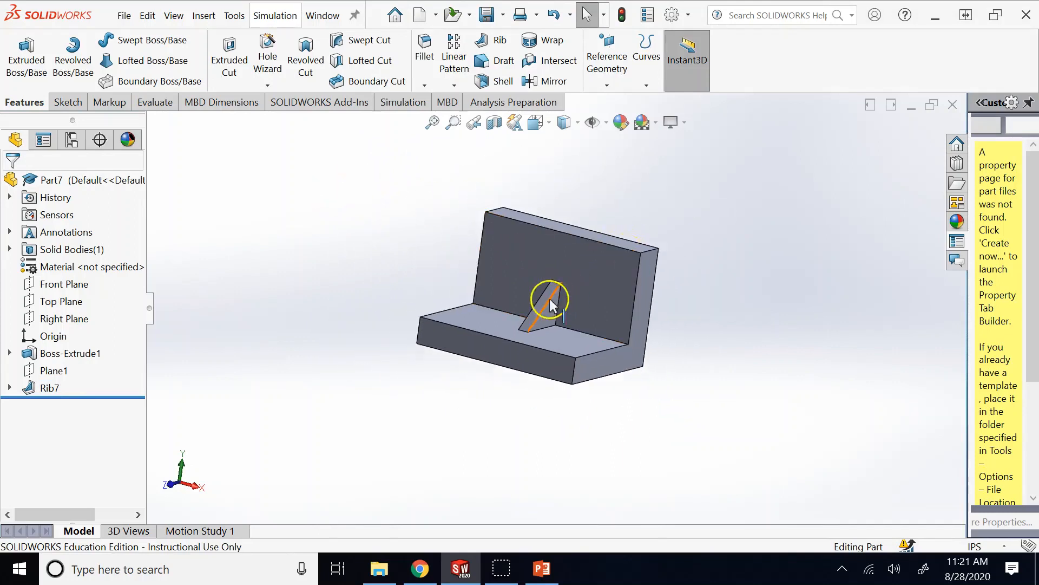
key("Left")
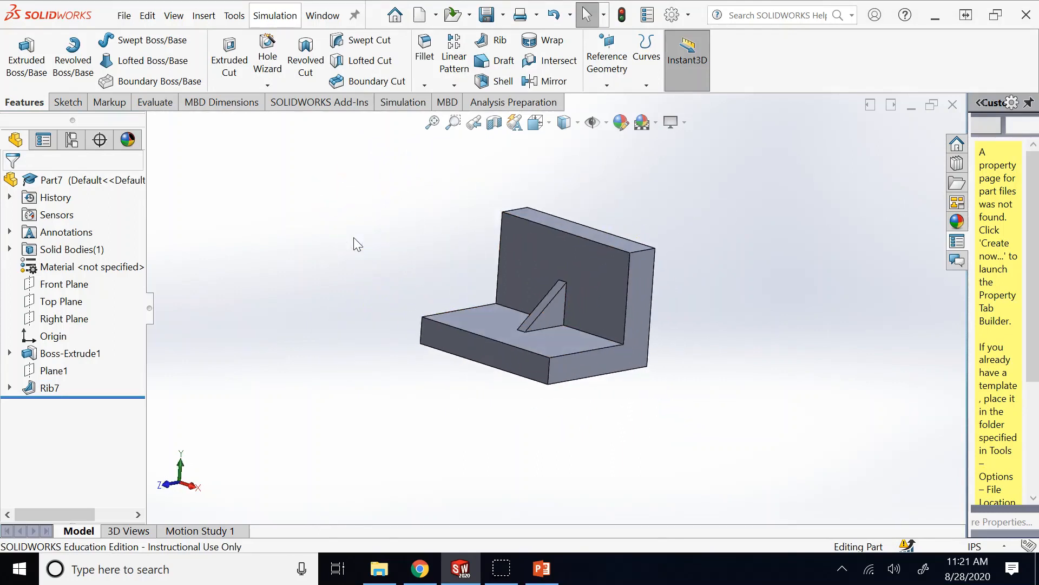
- Switch to the PowerPoint presentation and show the Wrap slide
key("Down")
key("Up")
left_click(542, 568)
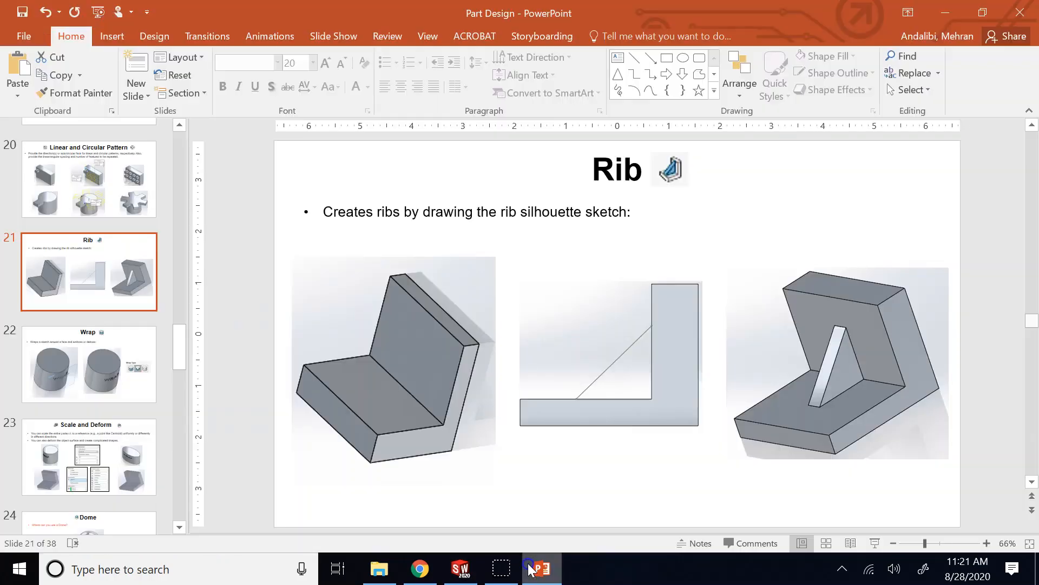
left_click(136, 353)
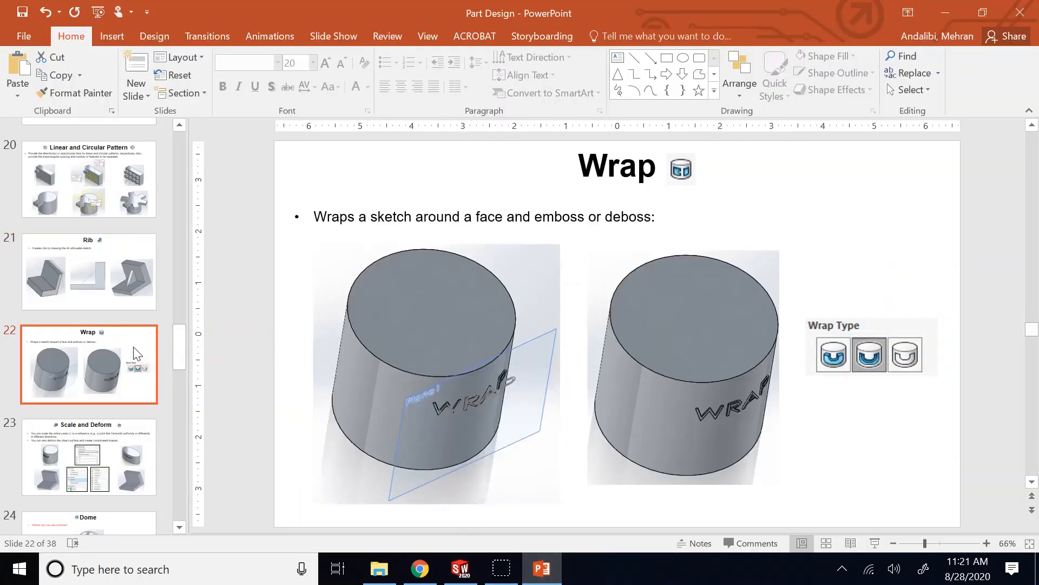
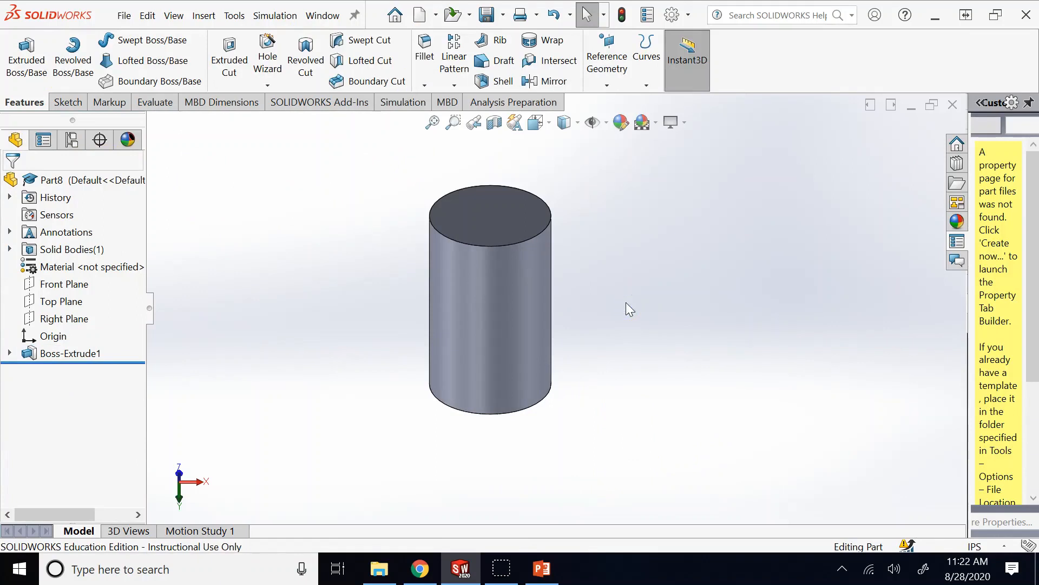
left_click(536, 269)
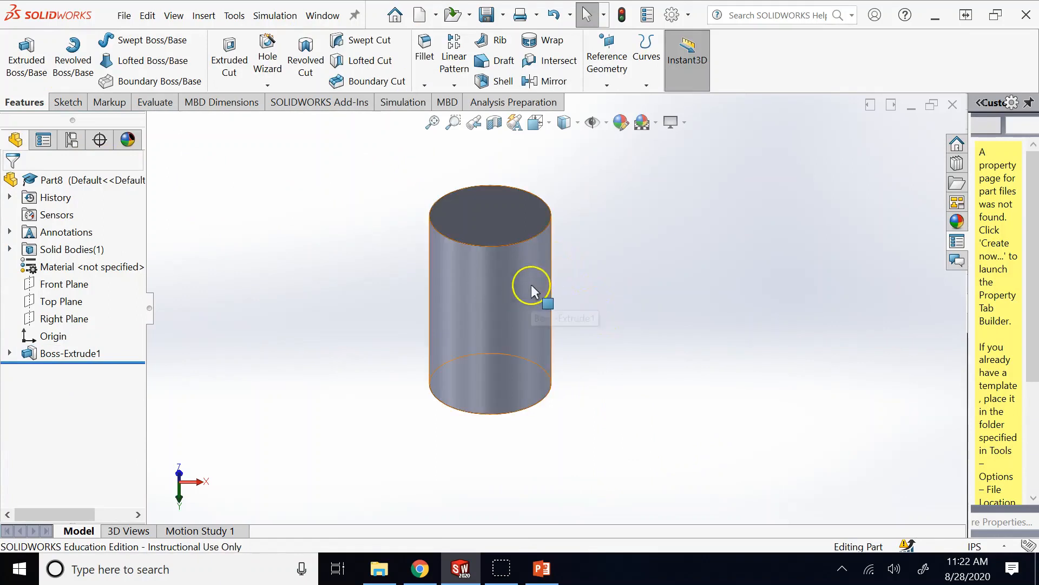
left_click(604, 251)
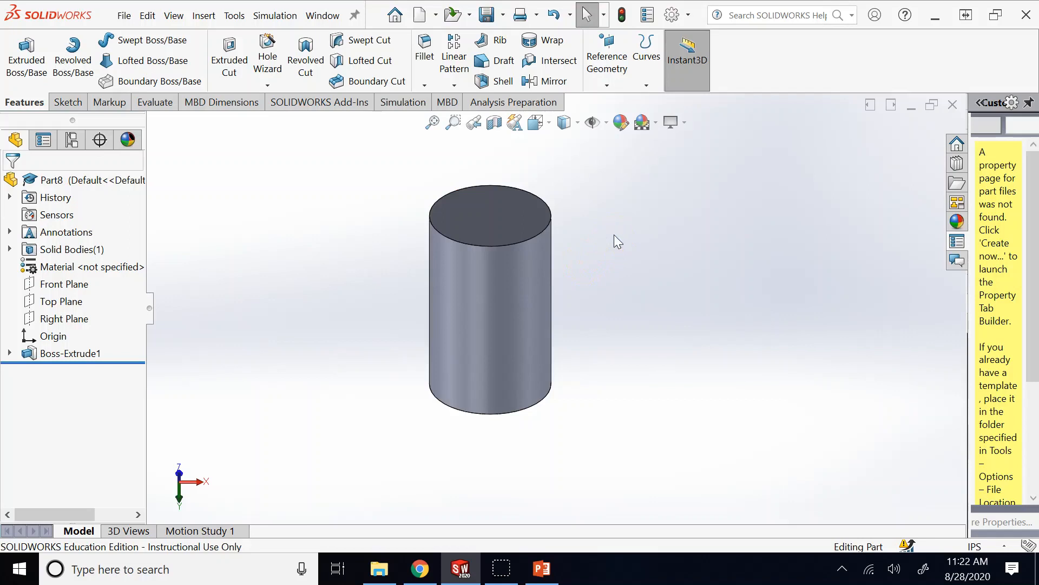
left_click(614, 235)
left_click(438, 263)
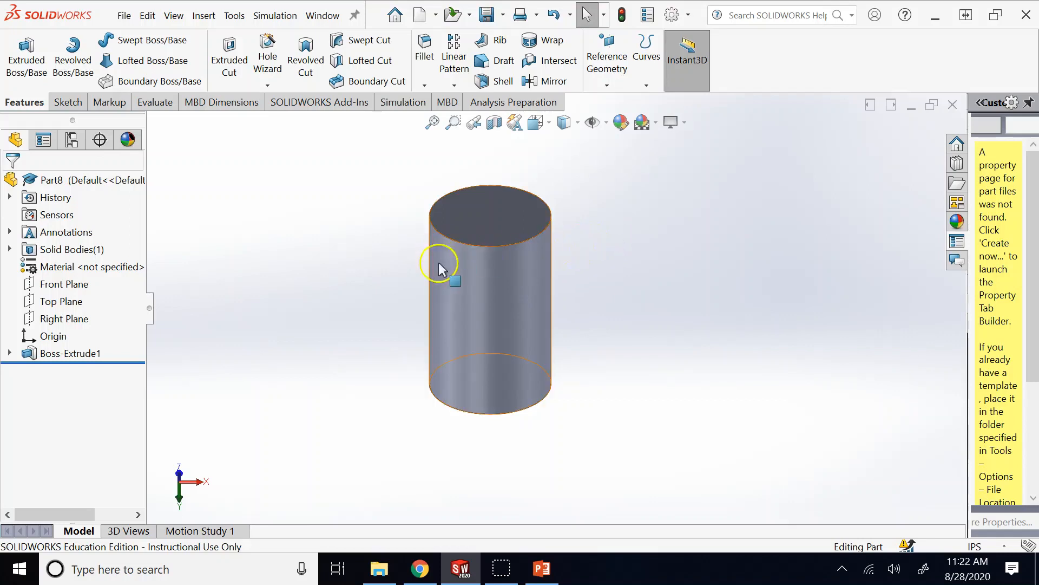
left_click(544, 294)
left_click(595, 340)
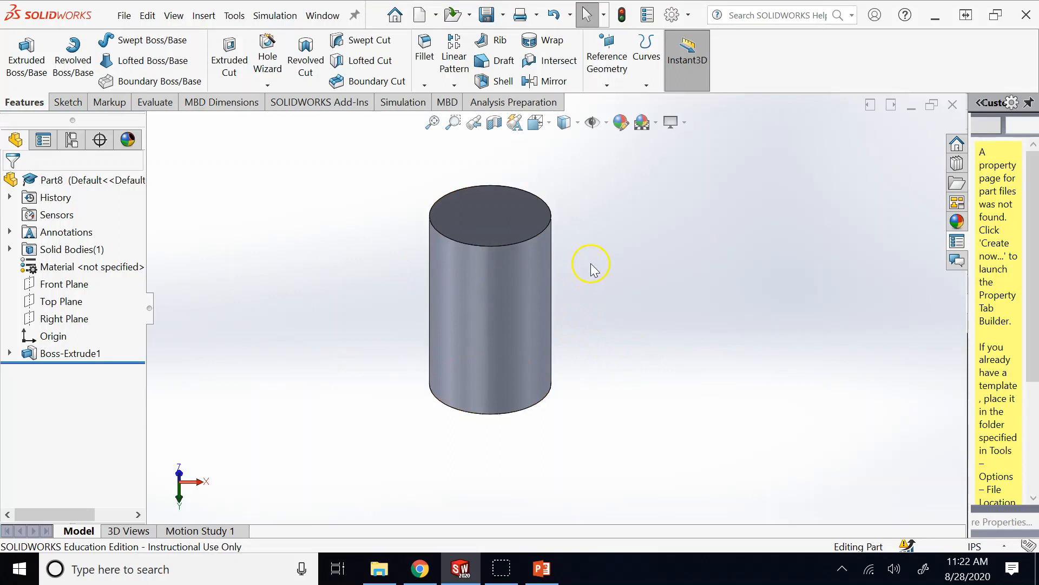
scroll(578, 281, "down", 1)
scroll(590, 241, "up", 1)
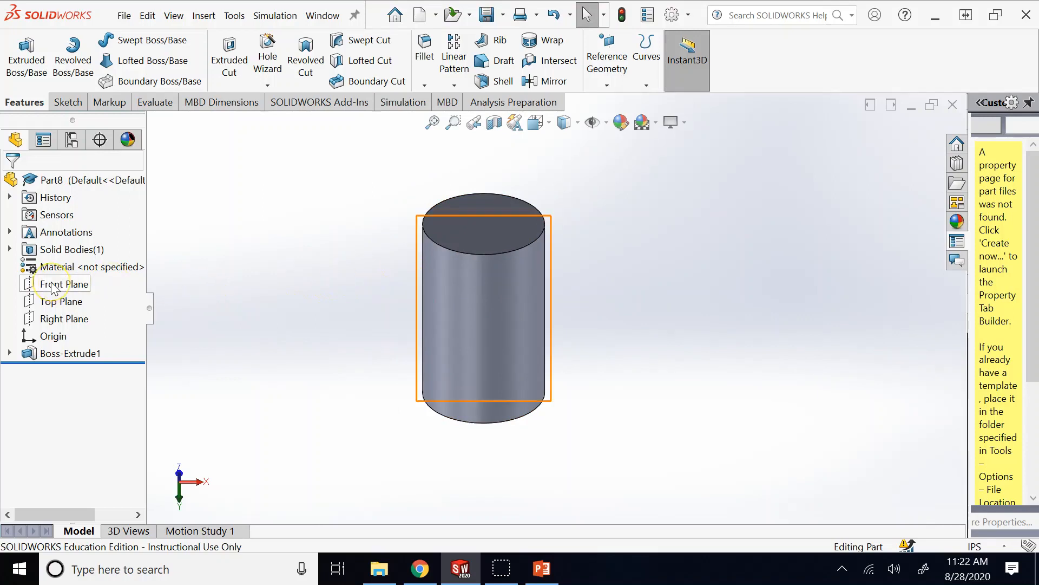
- Start a reference plane offset from the Right Plane of the cylinder, looking at the cylinder from above
key("ctrl+7")
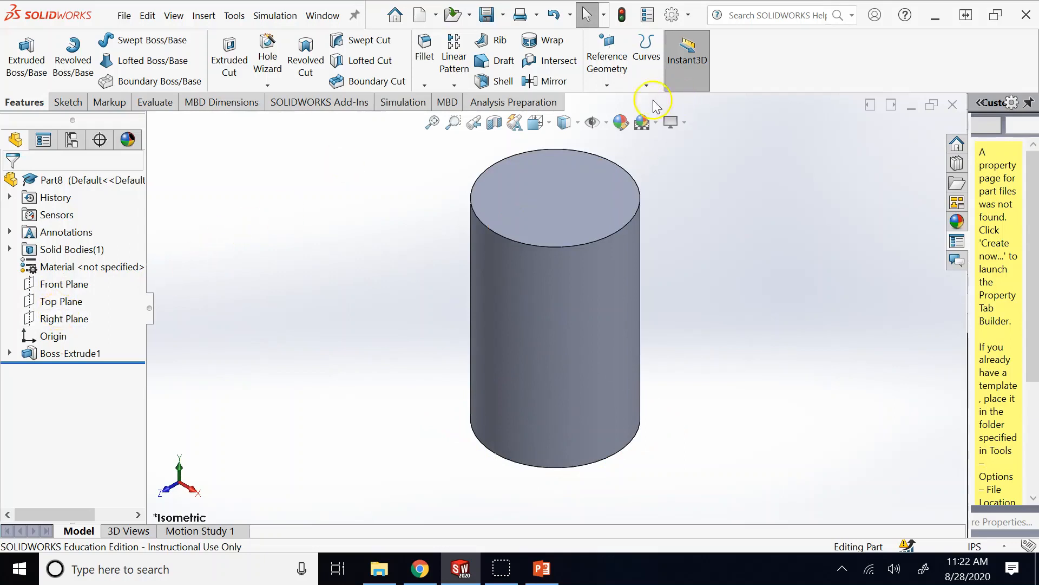
left_click(607, 85)
left_click(612, 104)
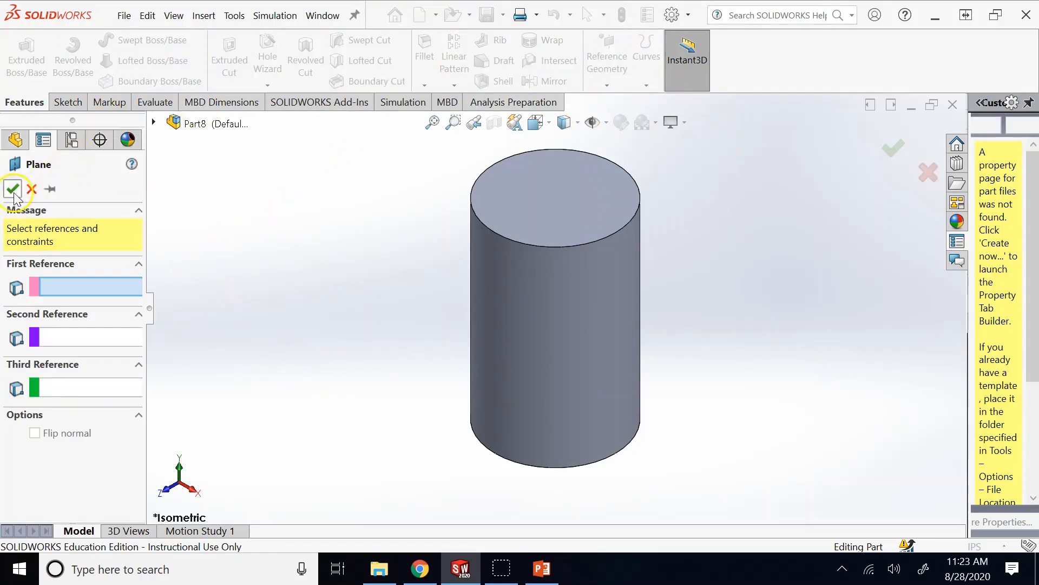
key("space")
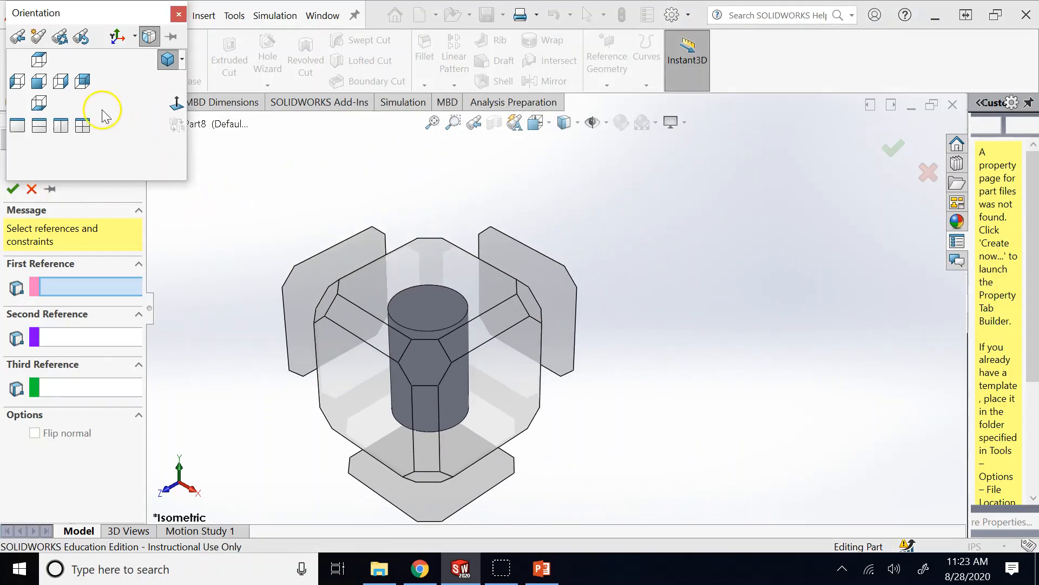
left_click(474, 301)
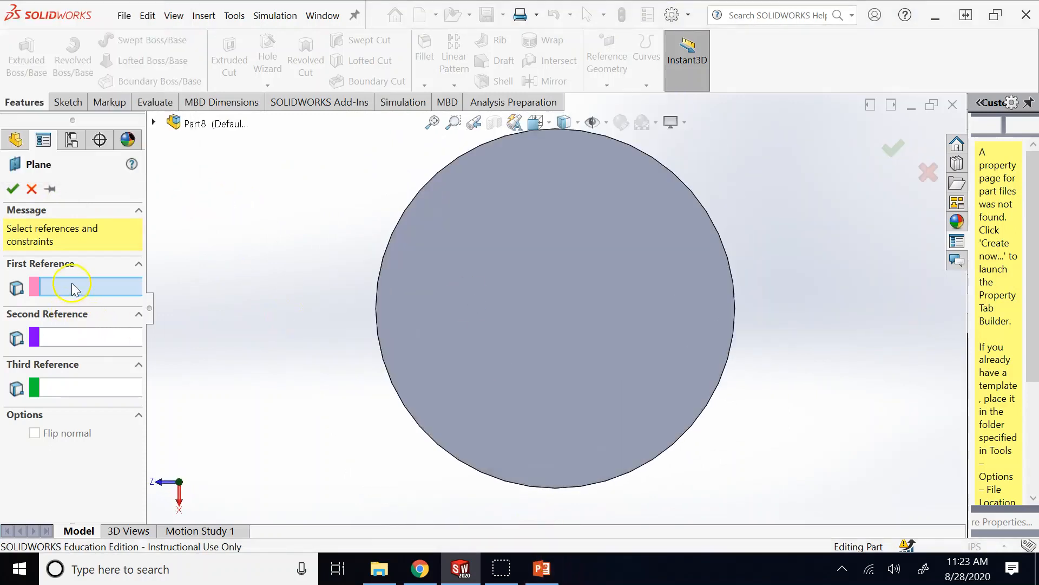
left_click(16, 140)
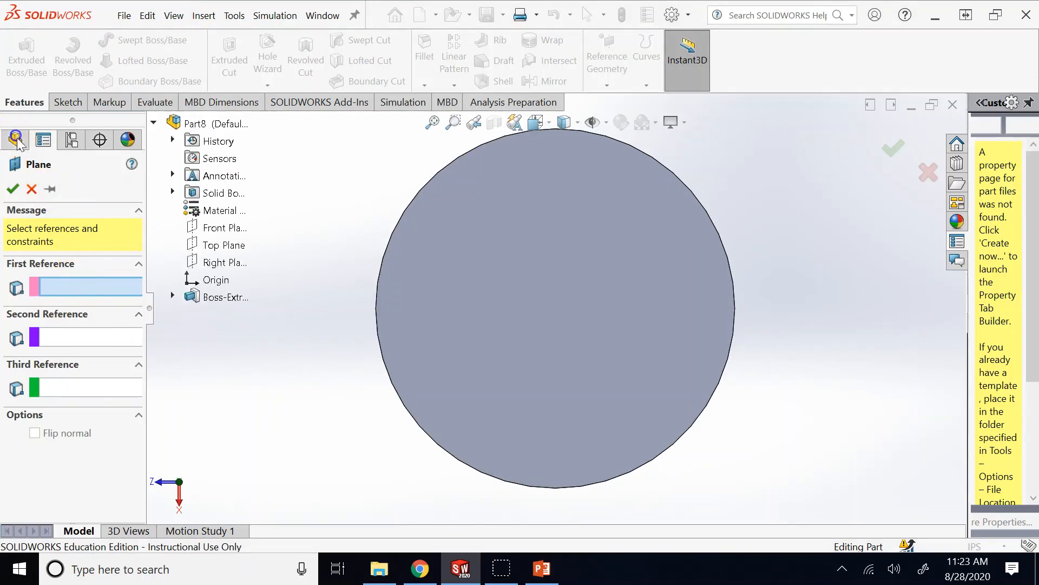
left_click(208, 262)
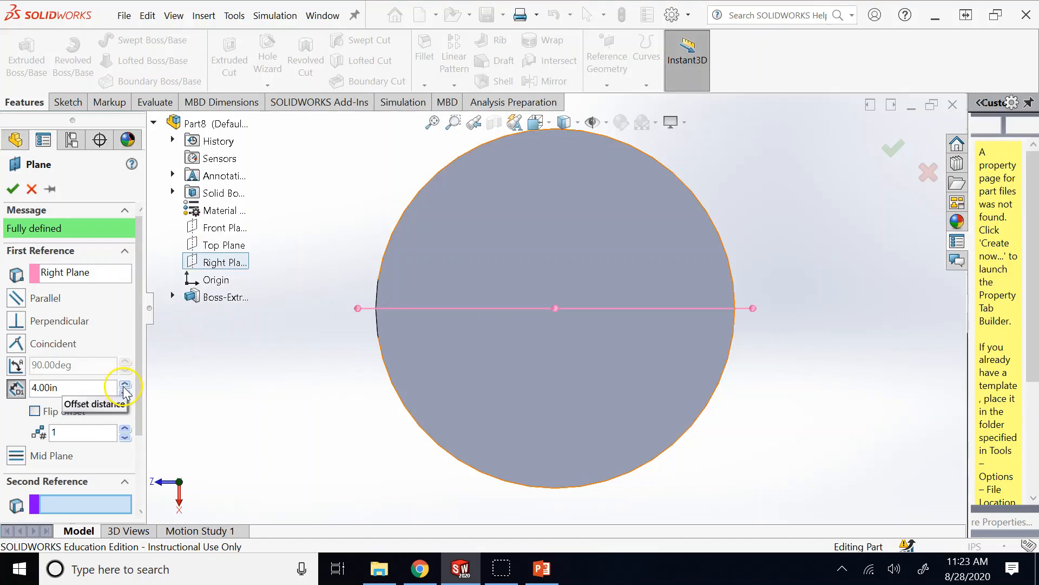
scroll(339, 405, "up", 4)
scroll(339, 405, "up", 2)
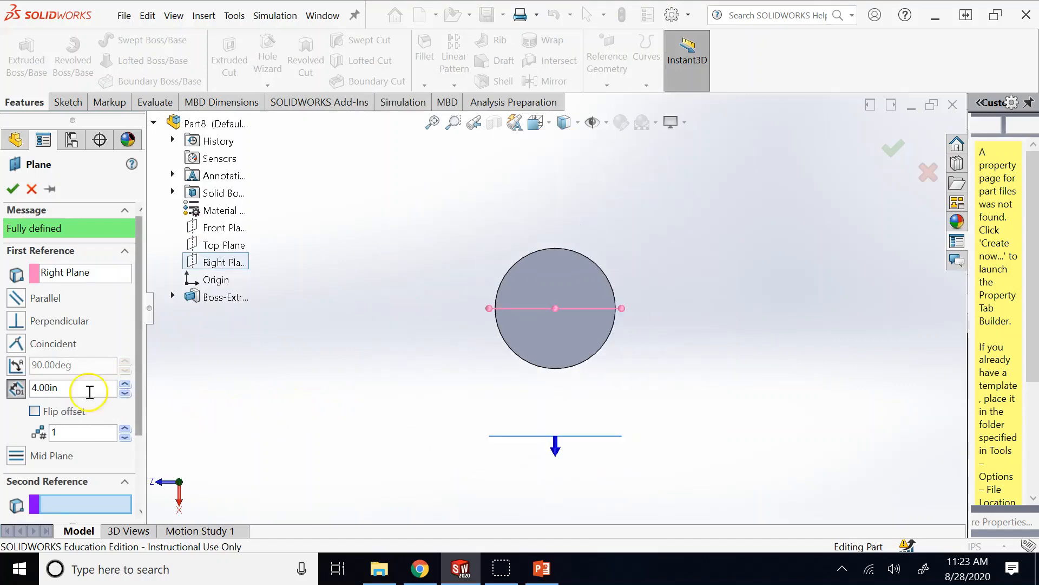
- Set the new plane's offset distance from the Right Plane to 2.00 in and create the plane
left_click(125, 394)
left_click(125, 394)
left_click(126, 394)
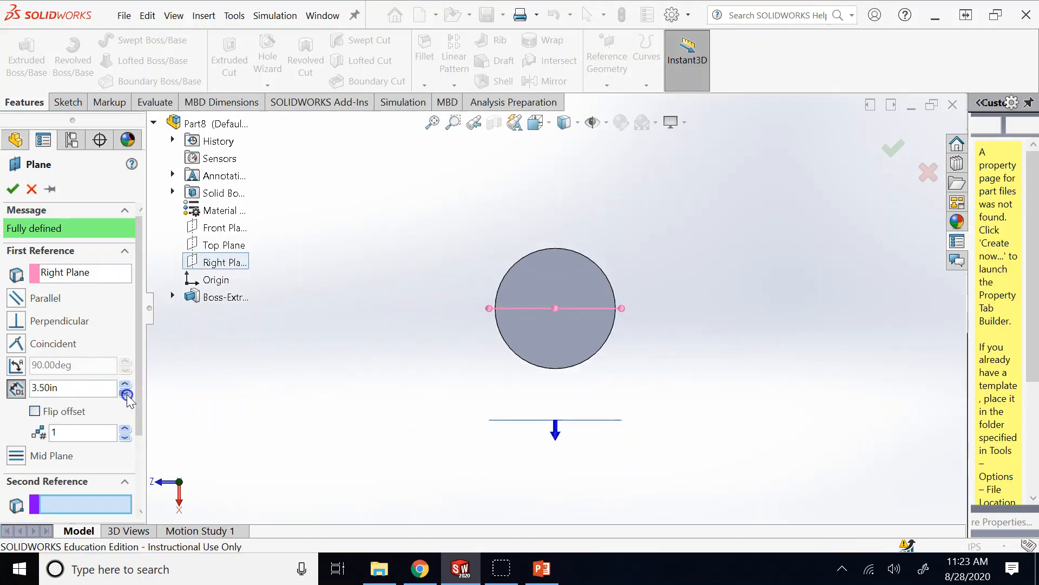
left_click_drag(126, 394, 126, 394)
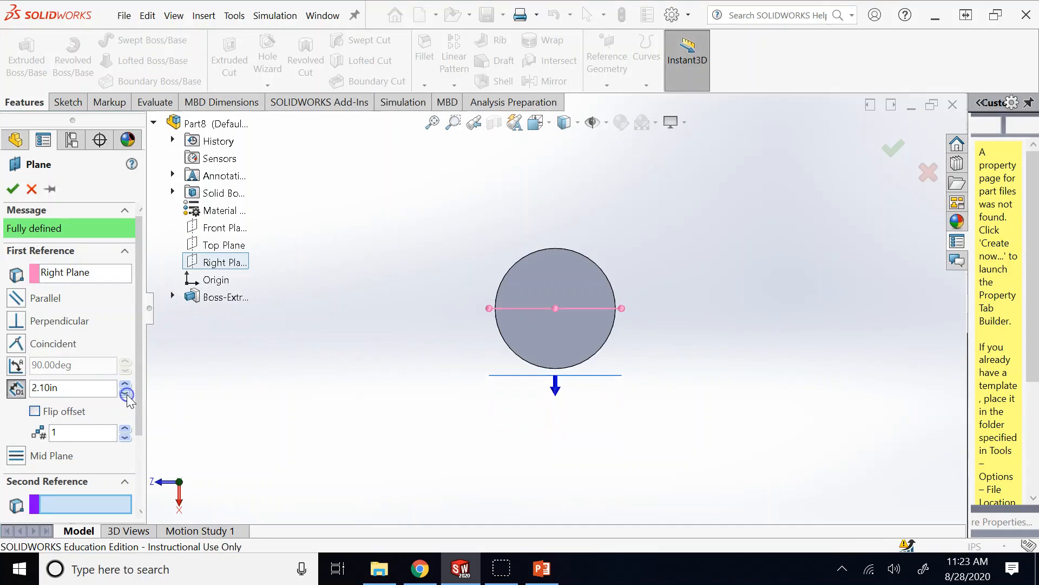
left_click(126, 394)
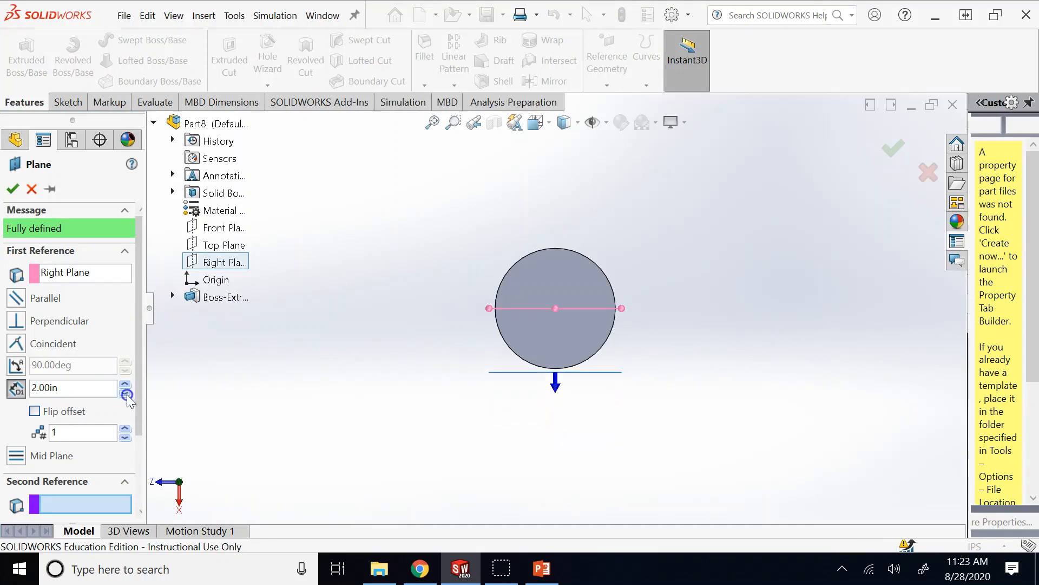
left_click(19, 190)
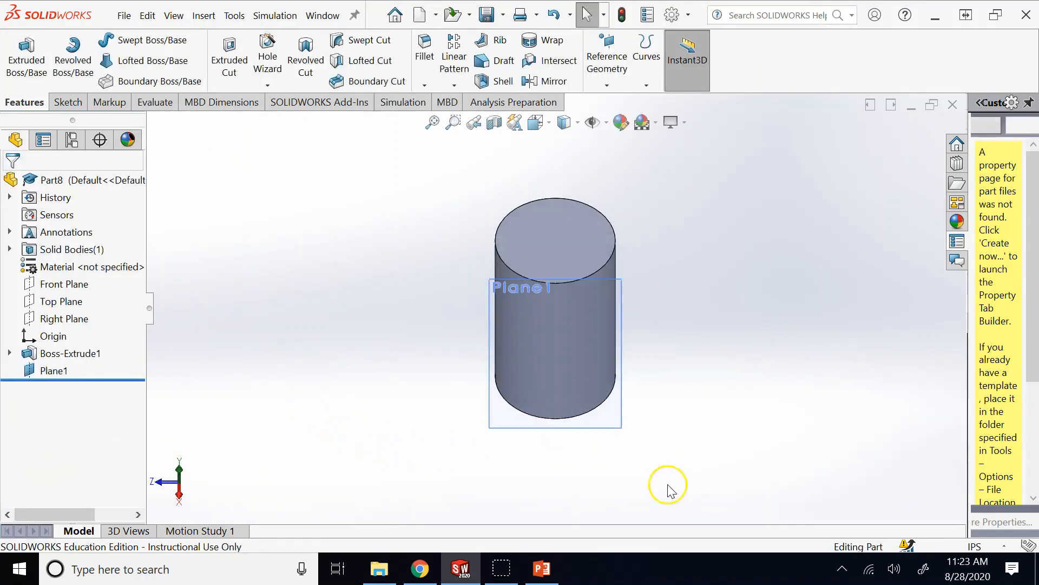
- Open a sketch on the offset plane and draw a horizontal centerline across the middle of the cylinder
left_click(615, 413)
left_click(666, 376)
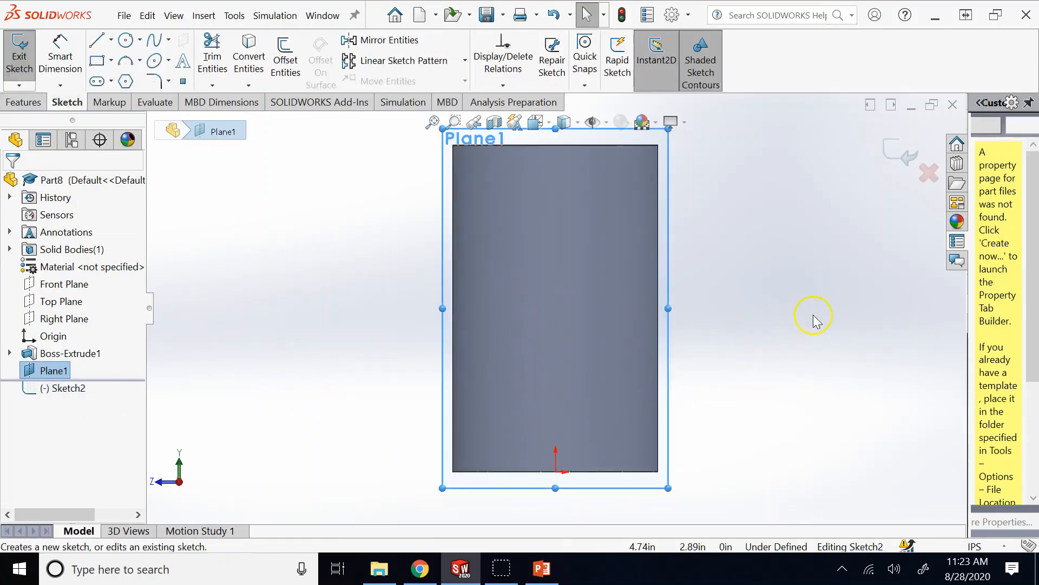
left_click(111, 40)
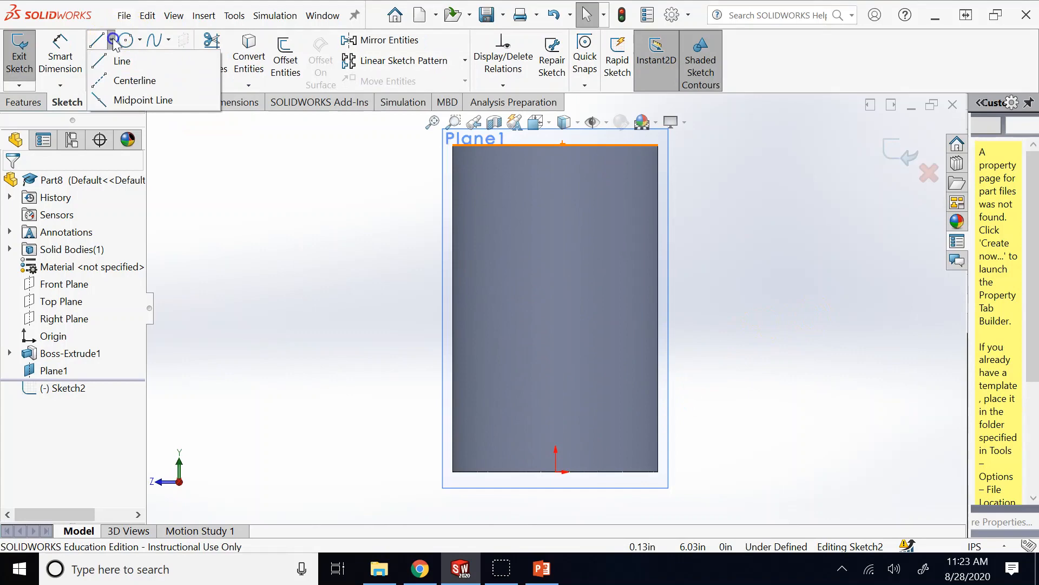
left_click(106, 81)
left_click(487, 283)
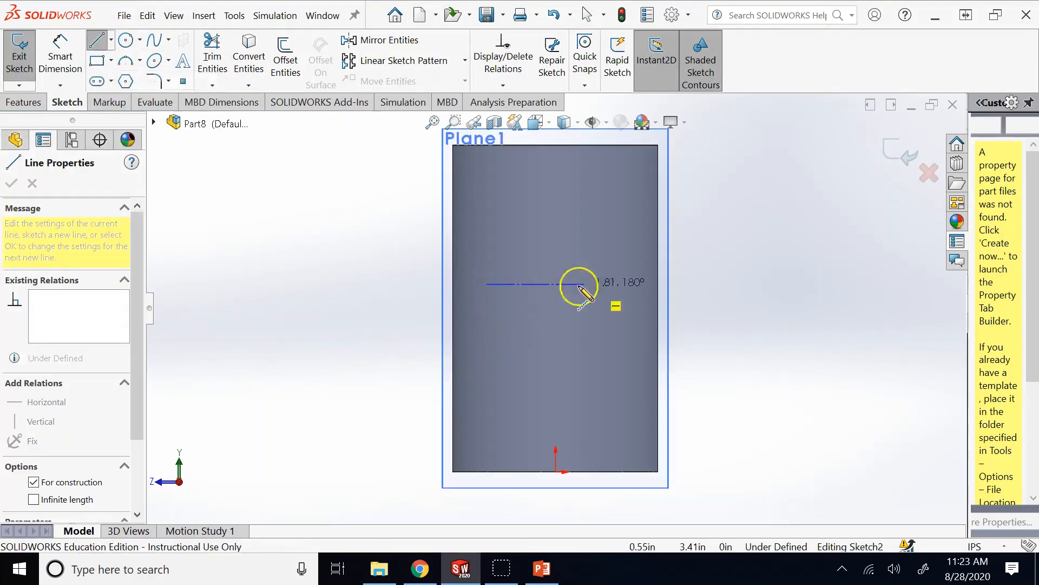
left_click(622, 283)
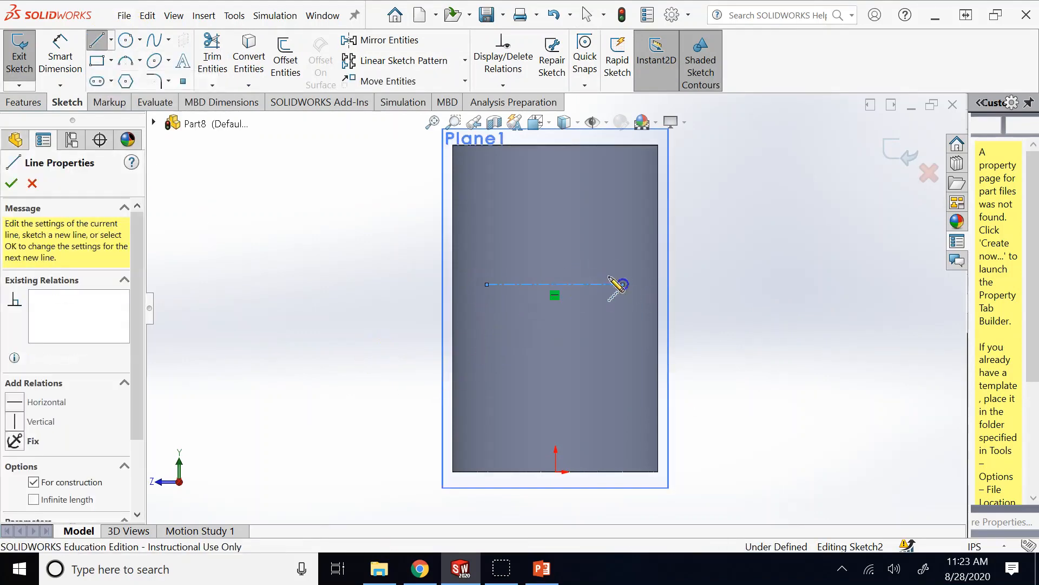
- Add the sketch text "MY LOGO" along the centerline and make it bold
left_click(183, 64)
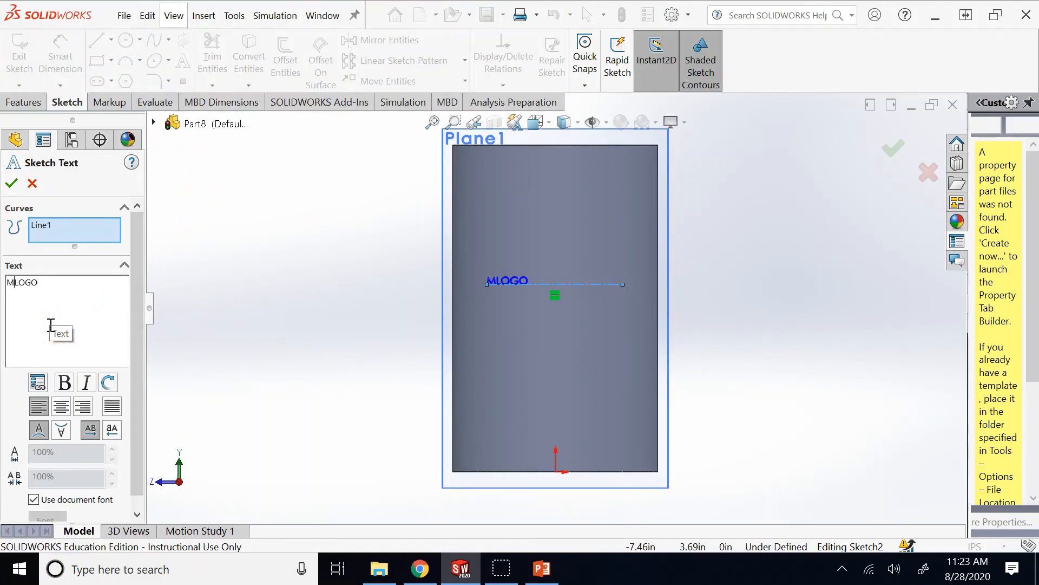
type("Y")
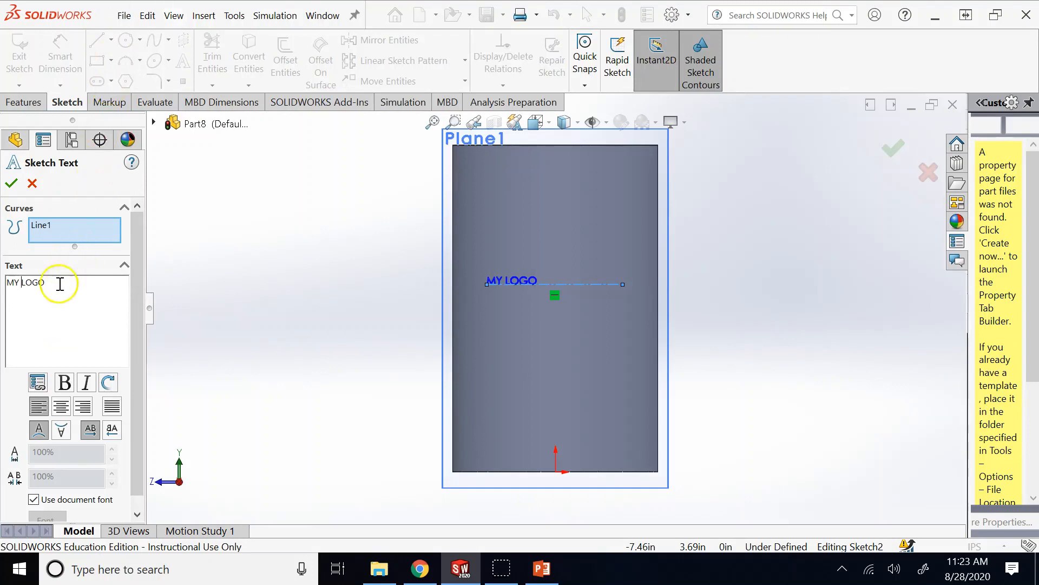
left_click_drag(60, 283, 5, 282)
left_click(65, 382)
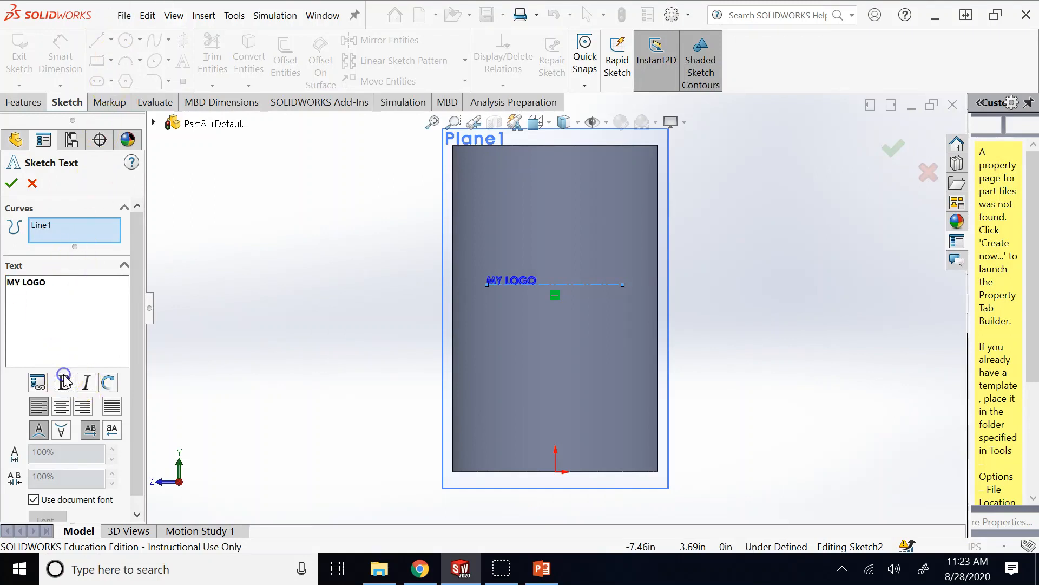
- Stop using the document font for the text, then set its character spacing to 120% and its font height to 20 points
left_click(34, 499)
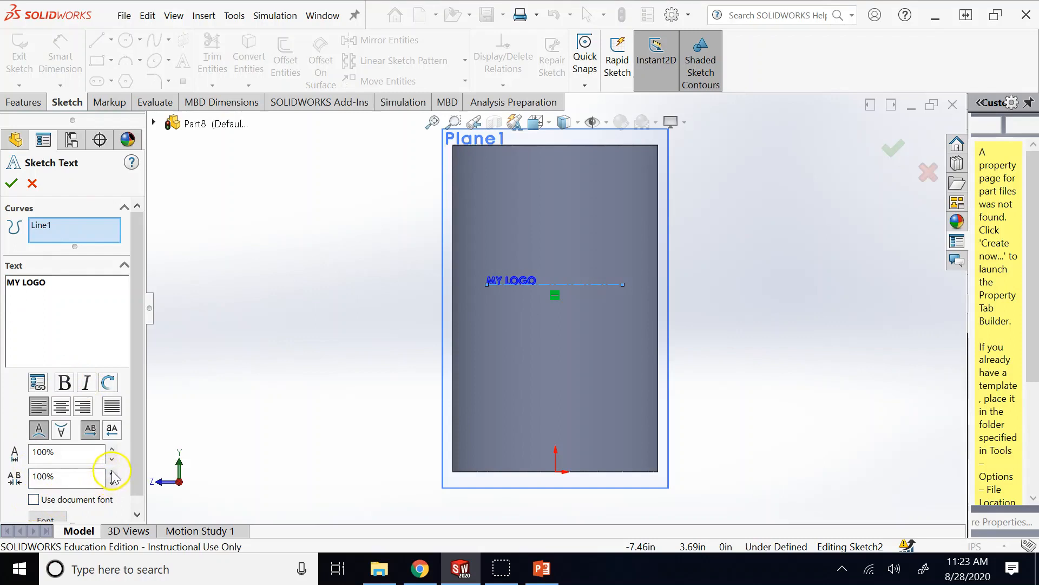
left_click(111, 473)
left_click(112, 473)
left_click(45, 518)
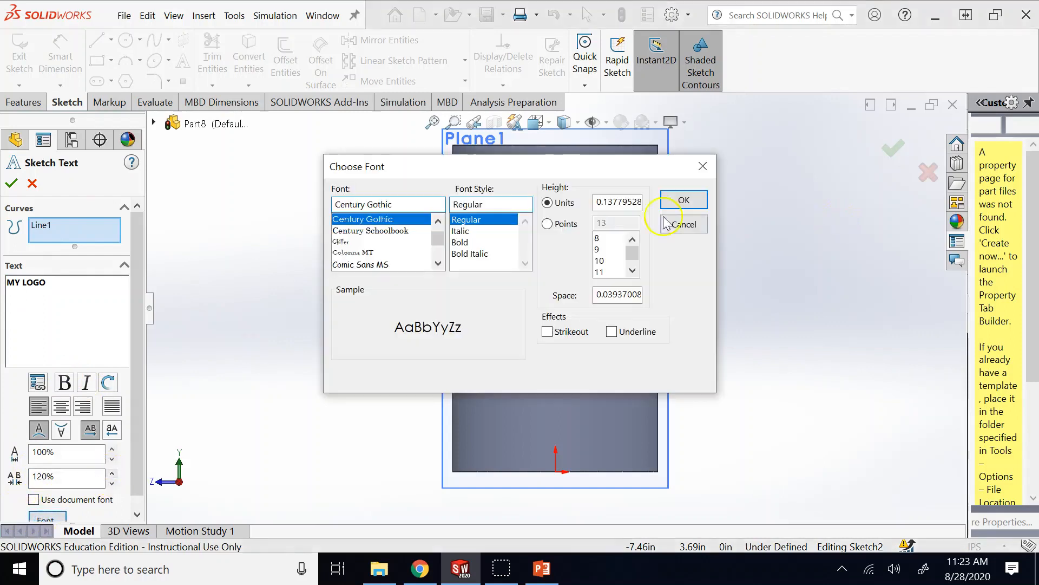
left_click(547, 224)
left_click_drag(633, 254, 632, 265)
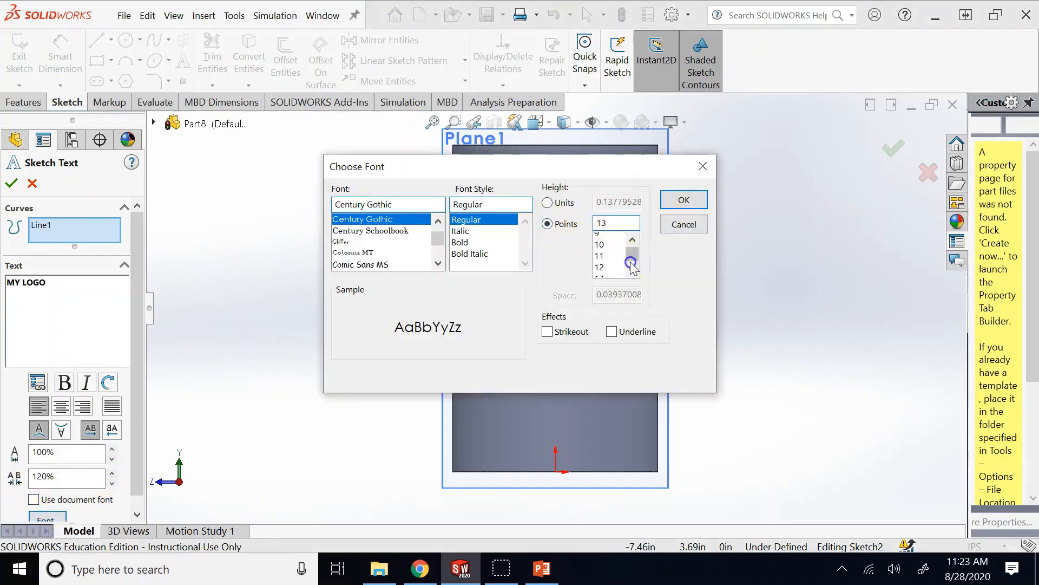
left_click(610, 261)
left_click(682, 201)
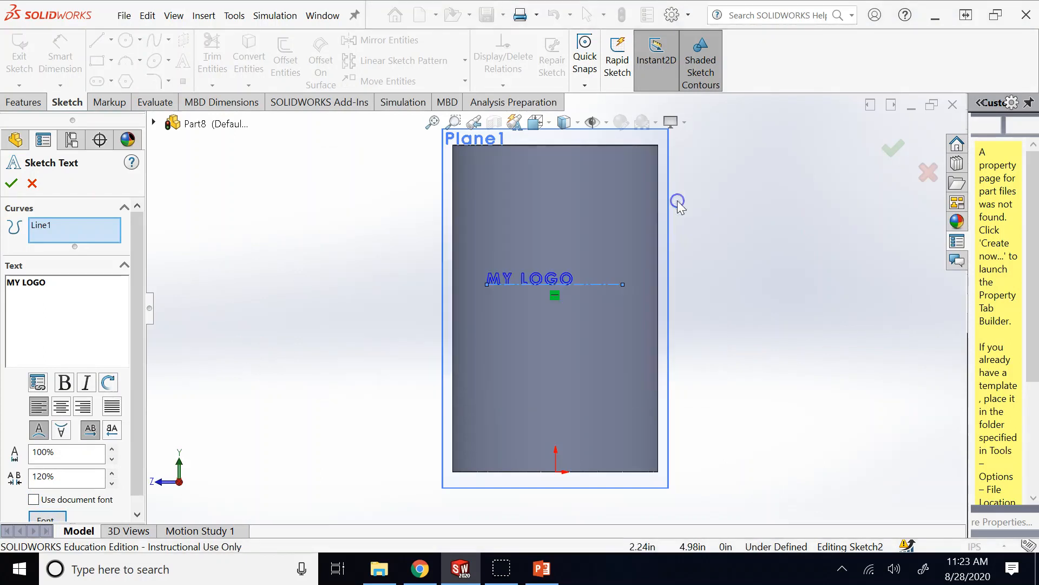
- Enlarge the "MY LOGO" text to a font height of 36 points
left_click(45, 518)
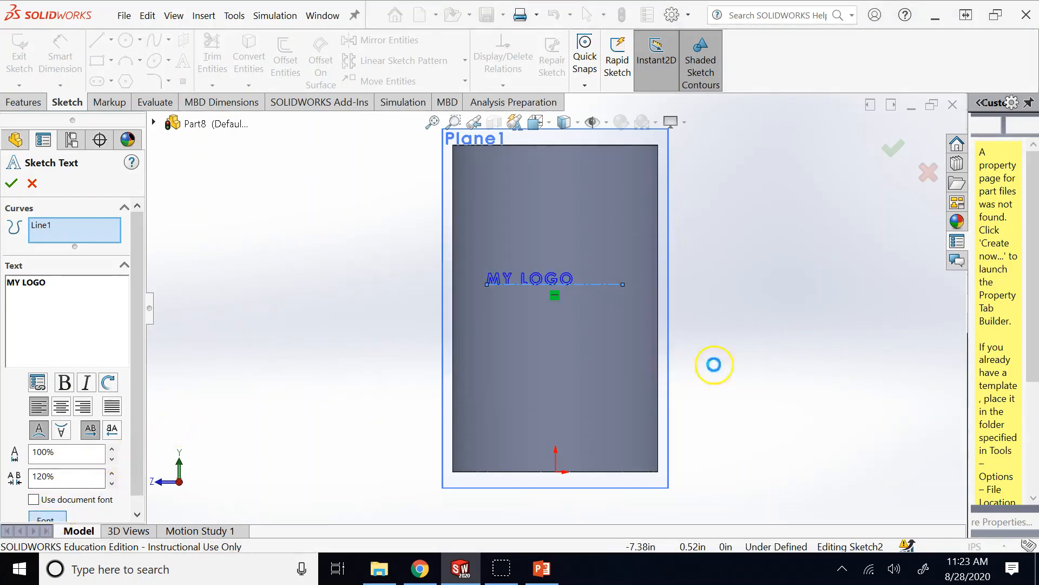
left_click(632, 270)
left_click(632, 271)
left_click(633, 271)
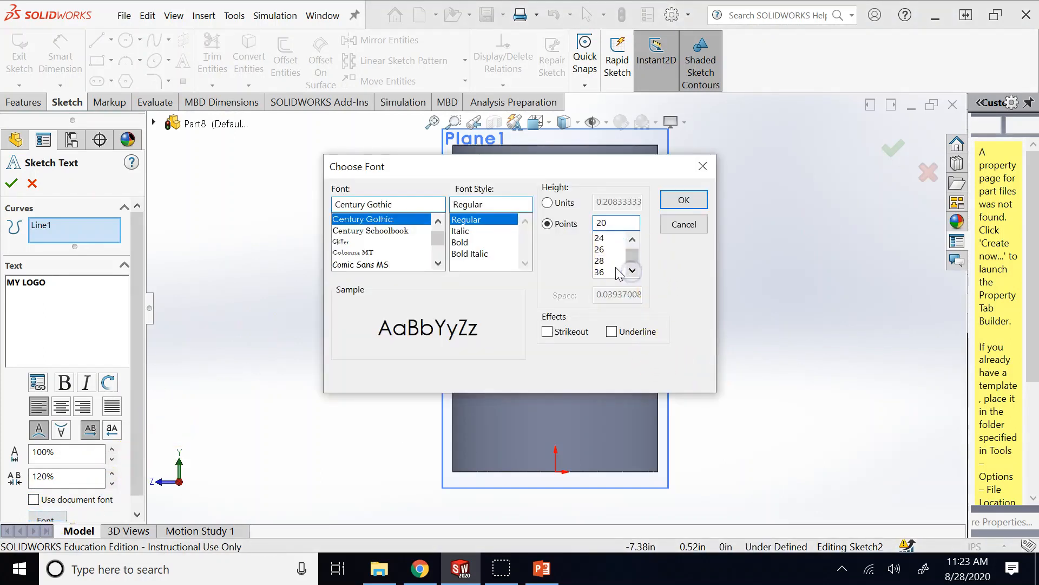
left_click(604, 272)
left_click(682, 203)
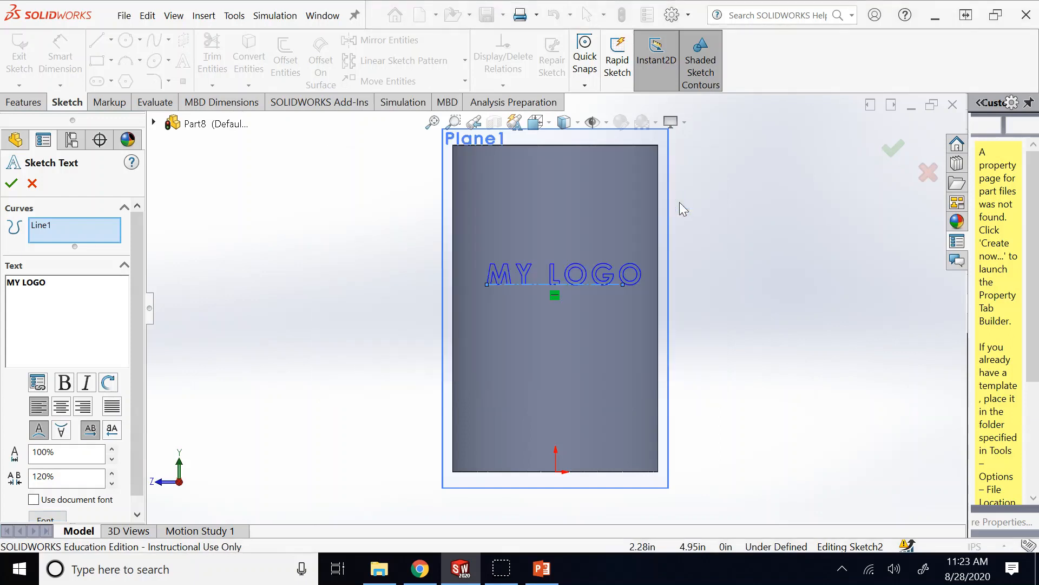
- Accept the sketch text, exit the sketch and turn the cylinder to show the lettering in front of it
left_click(18, 183)
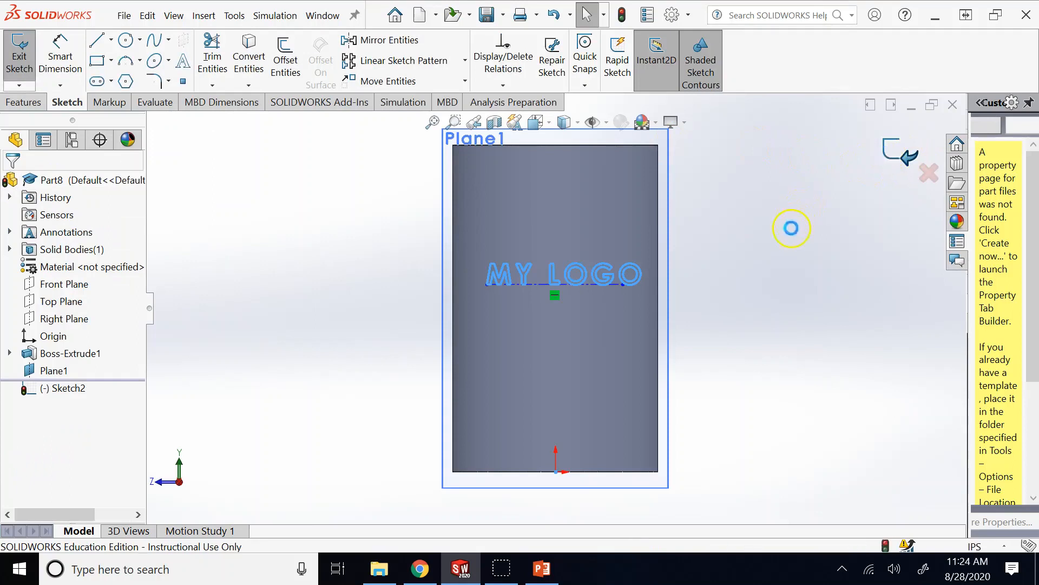
key("z")
key("z")
key("z")
key("Right")
key("Right")
key("Down")
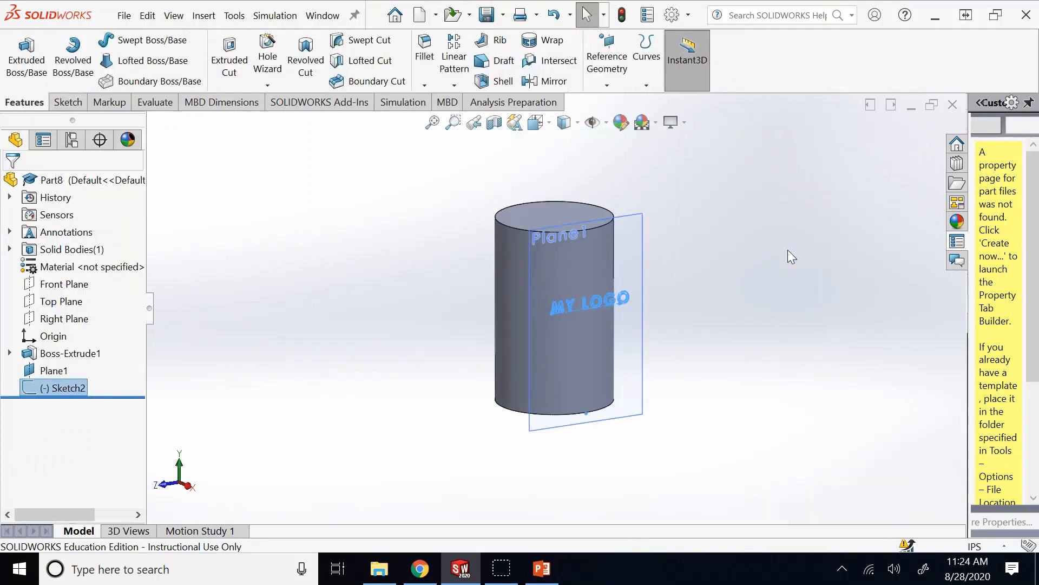
- Extrude the "MY LOGO" text sketch in the reversed direction, Up To Surface, ending on the cylinder's curved face
scroll(622, 287, "down", 3)
left_click(633, 320)
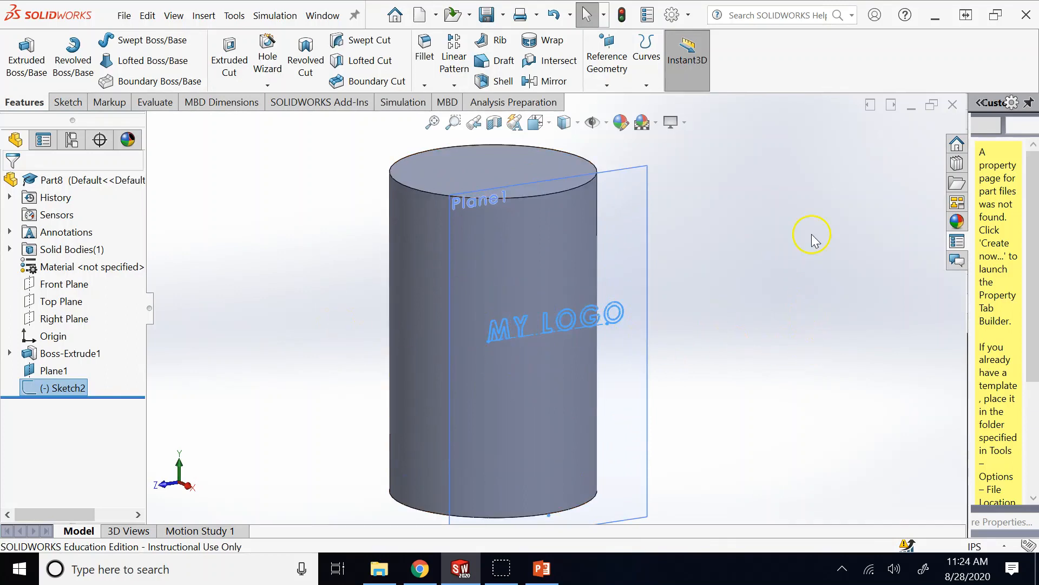
left_click(24, 46)
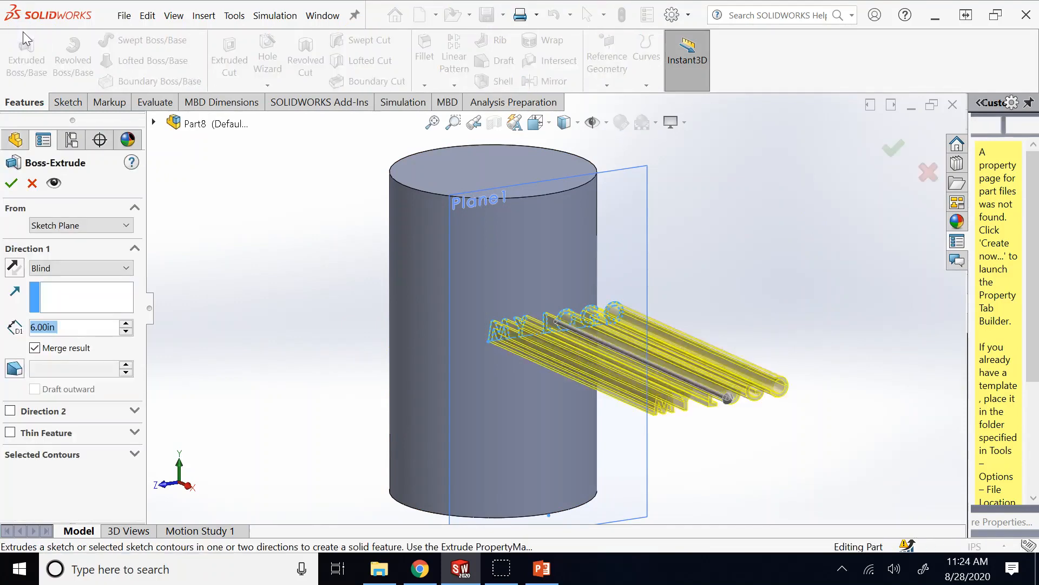
left_click(15, 267)
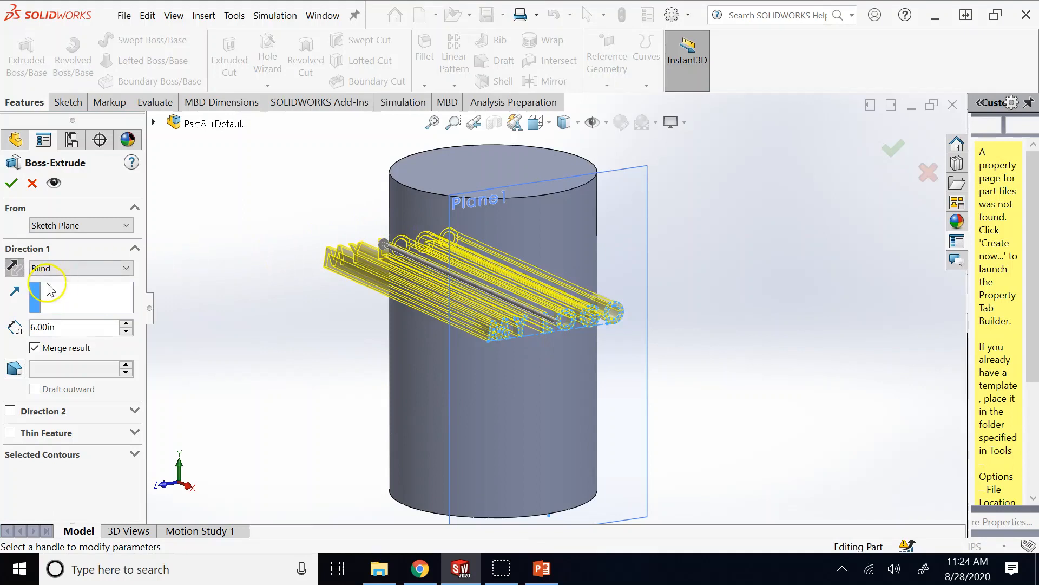
left_click(62, 268)
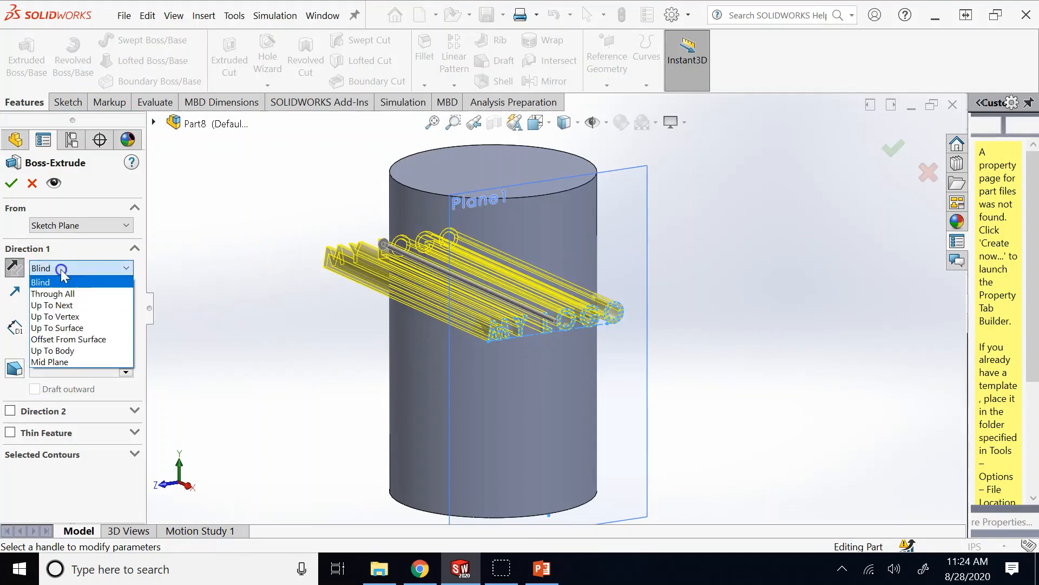
left_click(70, 323)
left_click(436, 333)
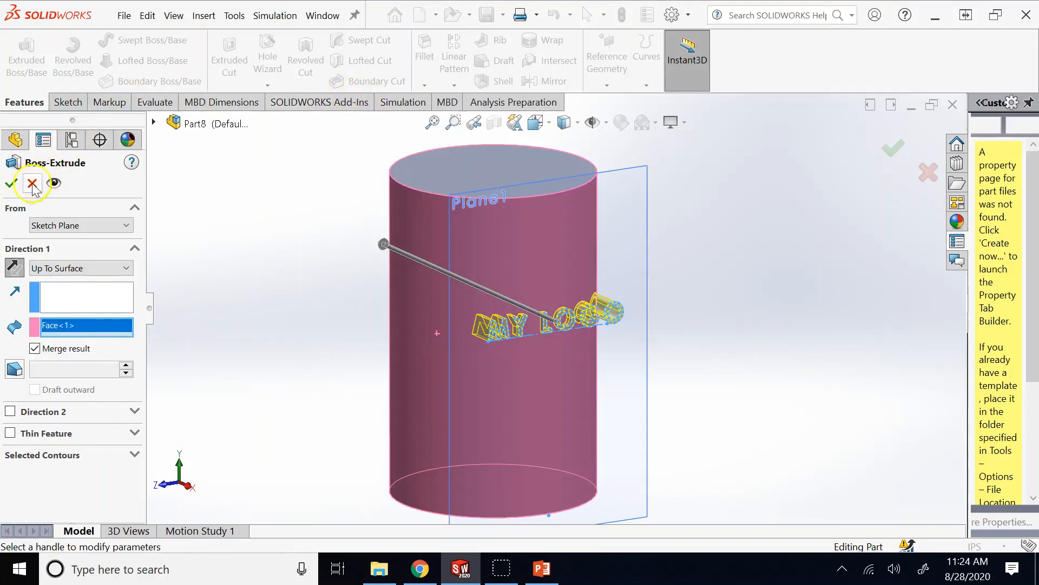
left_click(11, 183)
- Hide the offset plane that carries the lettering sketch
right_click(631, 214)
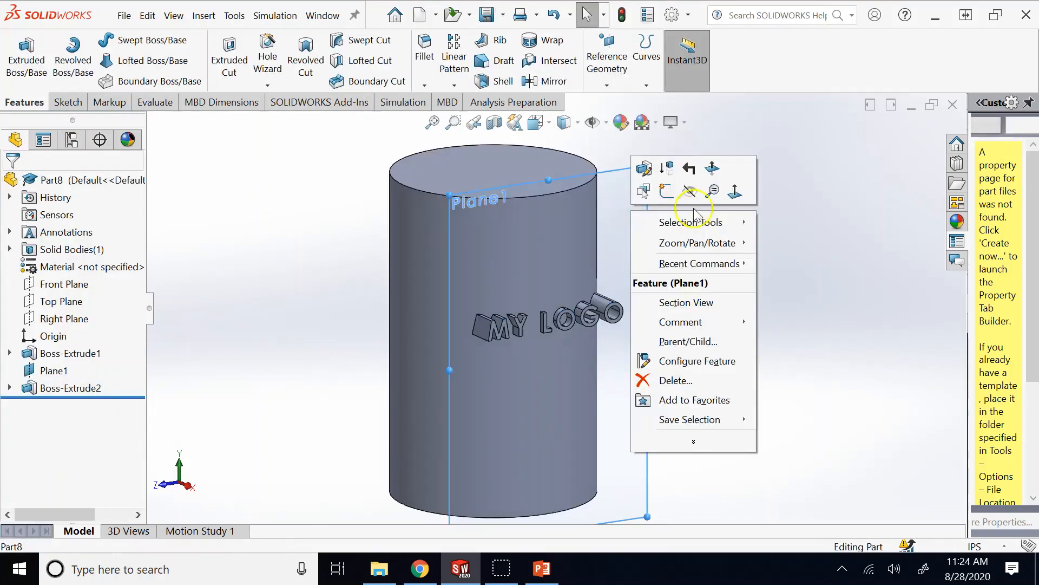
left_click(691, 191)
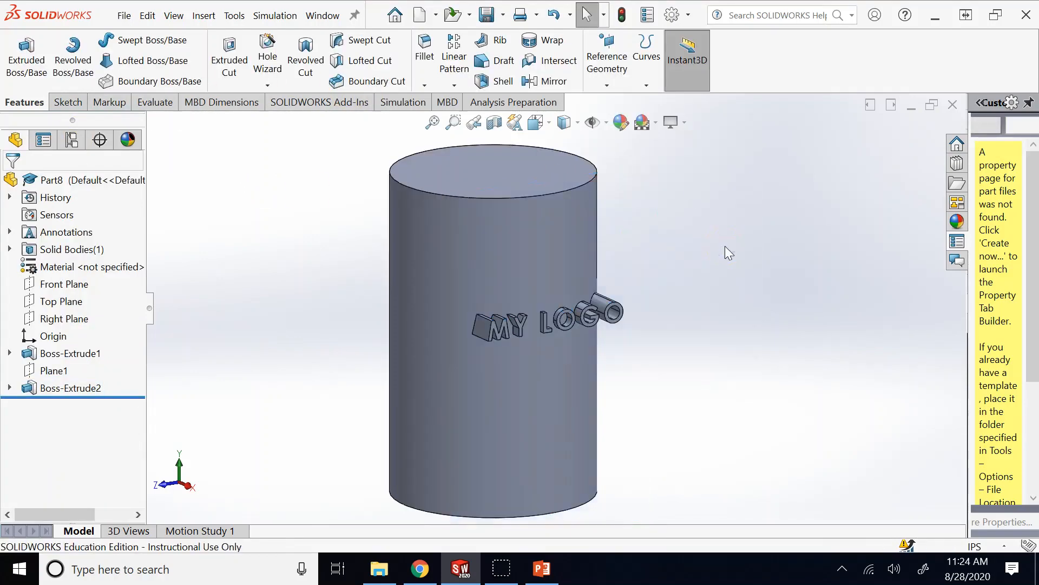
- Examine from above and around the sides how far each extruded letter stands off the cylinder's curved face
key("Down")
key("Down")
key("Down")
key("Down")
key("Down")
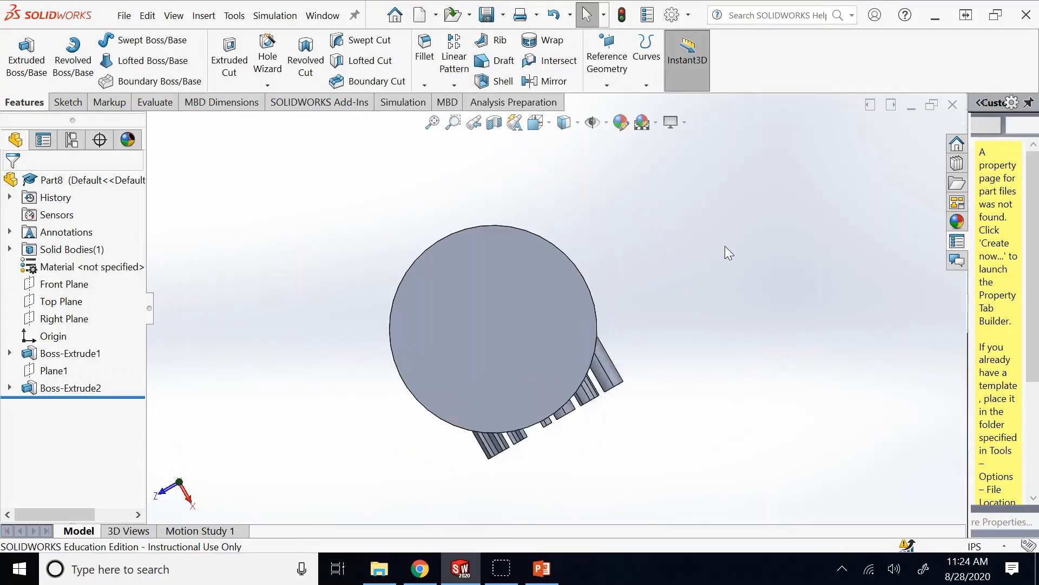
key("Up")
key("Up")
key("Up")
key("Up")
key("Up")
key("Left")
key("Left")
key("Left")
key("Left")
key("Left")
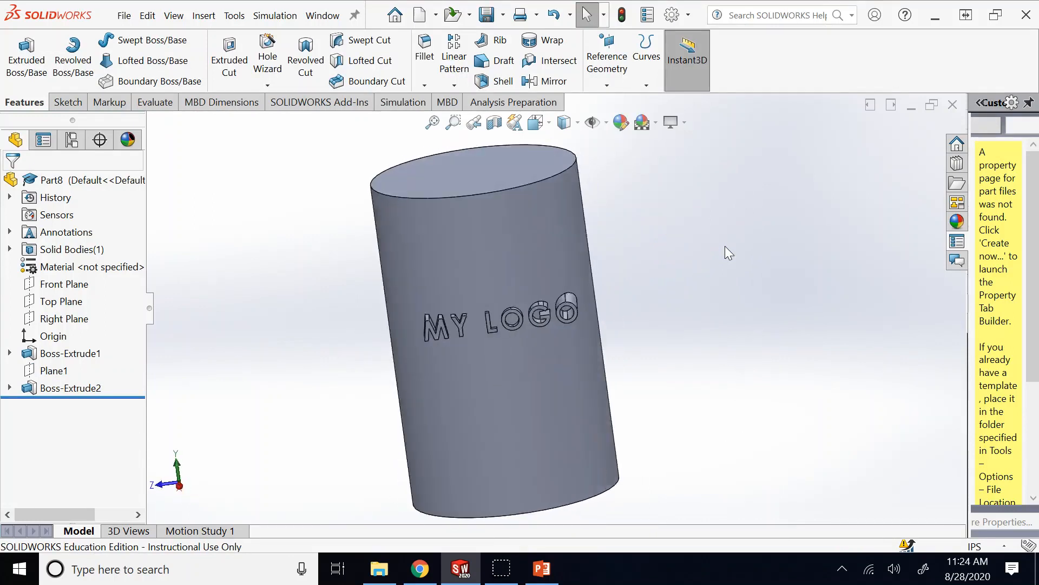
key("Right")
key("Right")
key("Right")
key("Right")
key("Right")
key("Right")
key("Right")
key("Right")
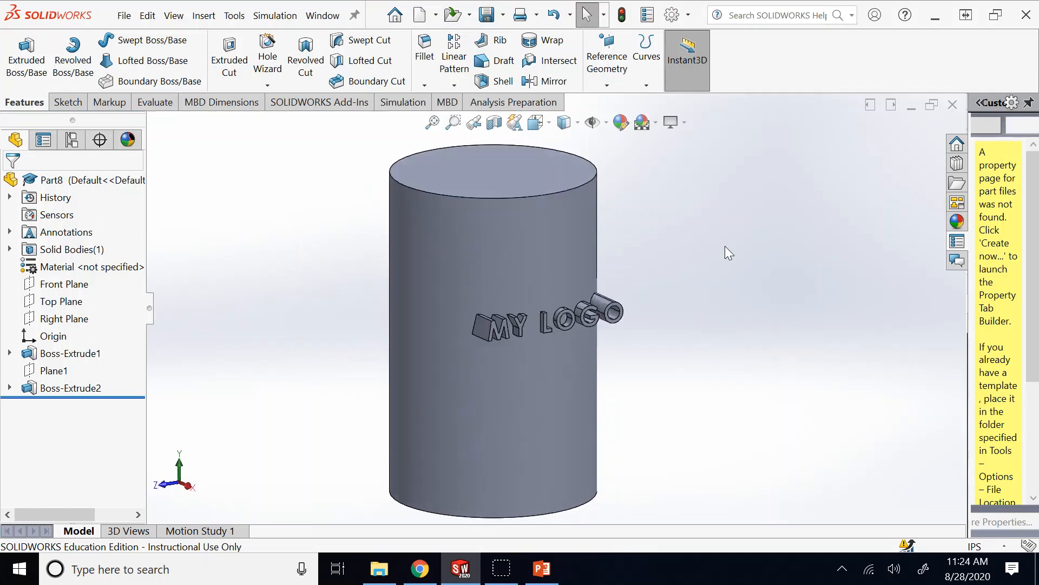
middle_click_drag(730, 277, 610, 348)
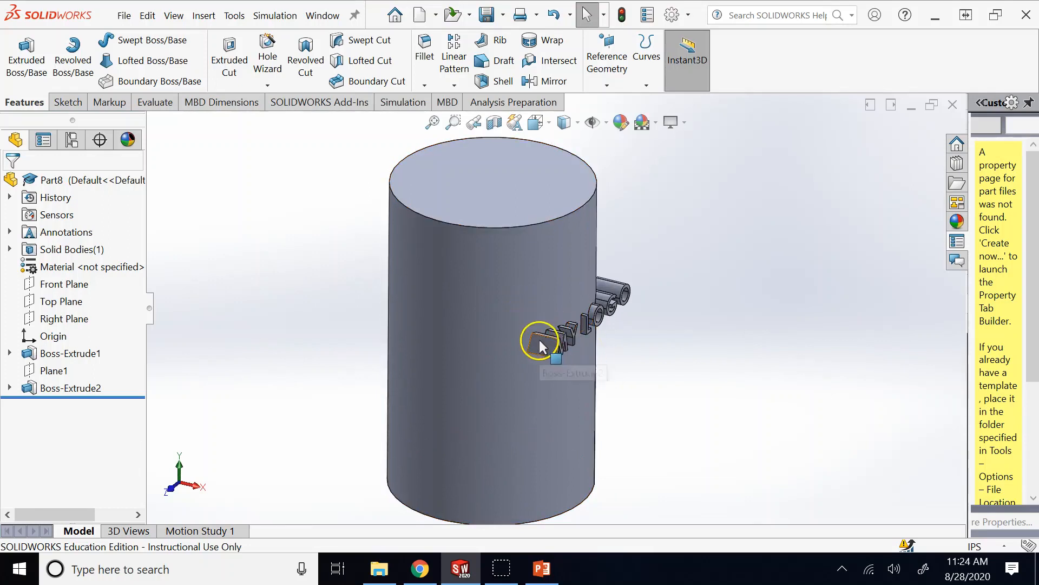
middle_click_drag(538, 341, 609, 360)
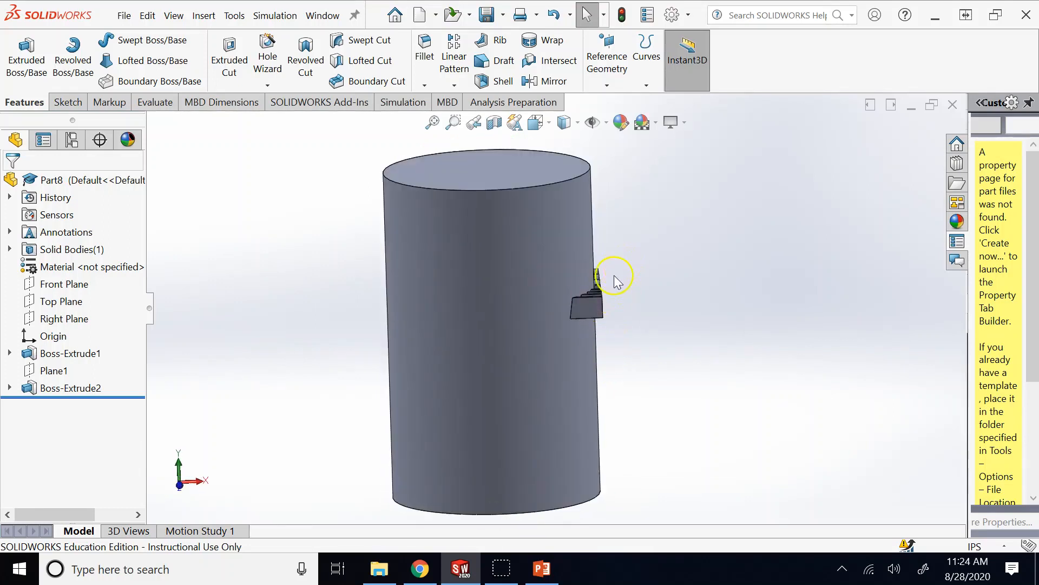
middle_click_drag(598, 325, 601, 325)
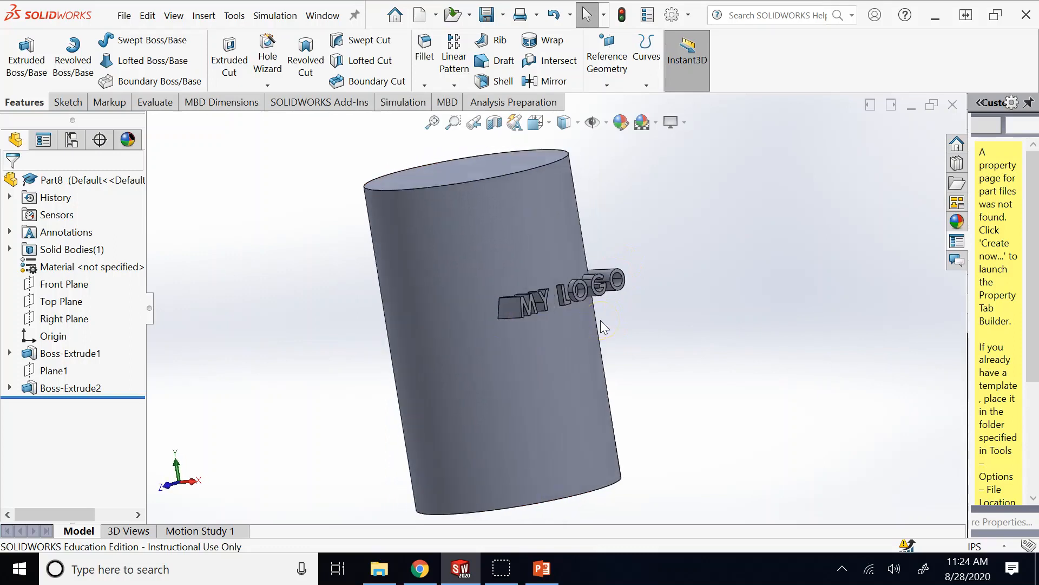
key("Left")
key("Left")
key("Left")
key("Left")
key("Left")
key("Left")
key("Left")
key("Left")
key("Left")
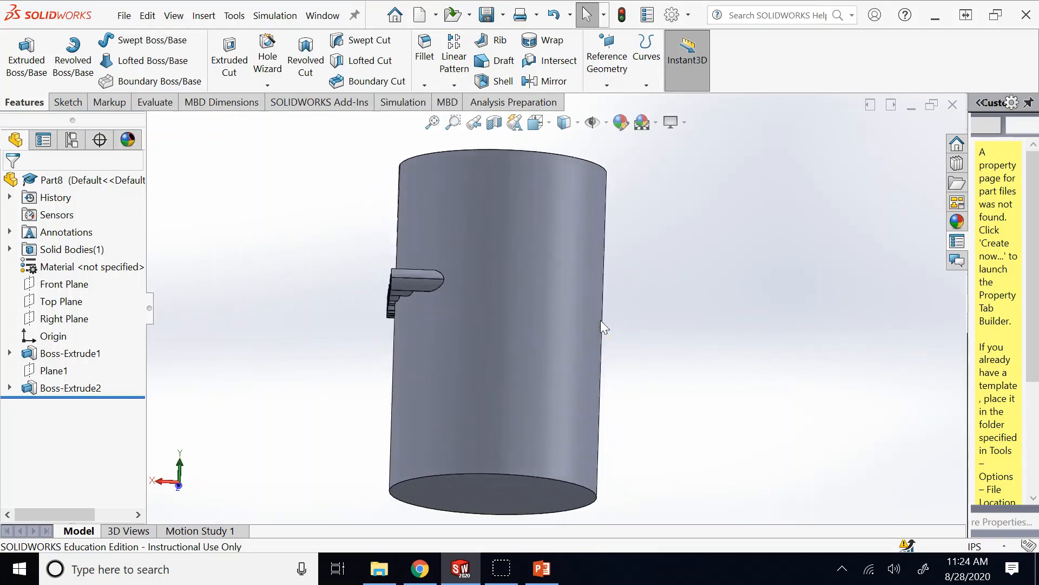
key("Right")
key("Right")
key("Right")
key("Right")
key("Right")
key("Right")
key("Right")
key("Right")
key("Right")
key("Right")
key("Right")
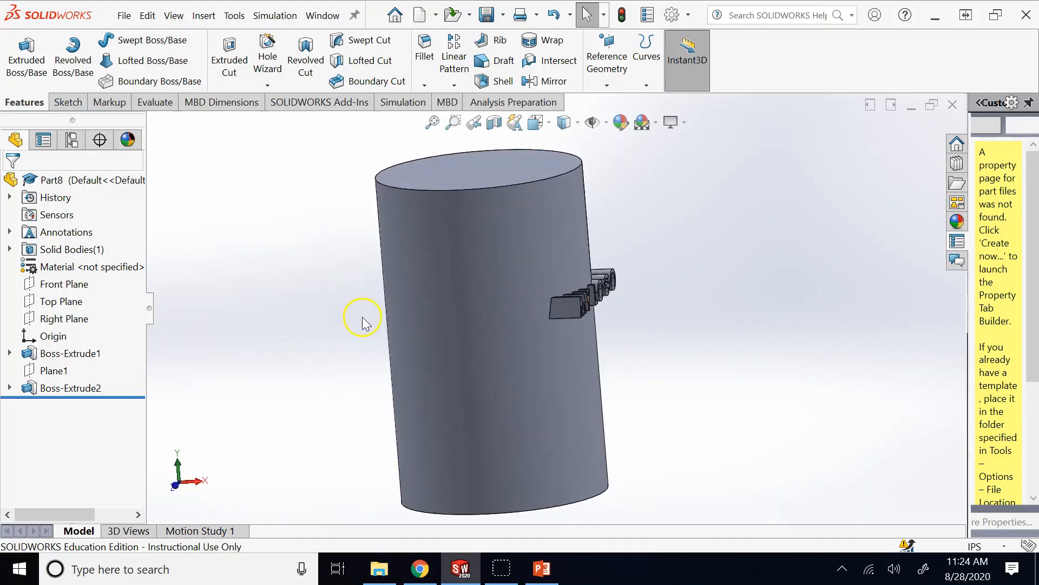
- Delete the lettering's extrusion feature while keeping its "MY LOGO" text sketch
left_click(10, 388)
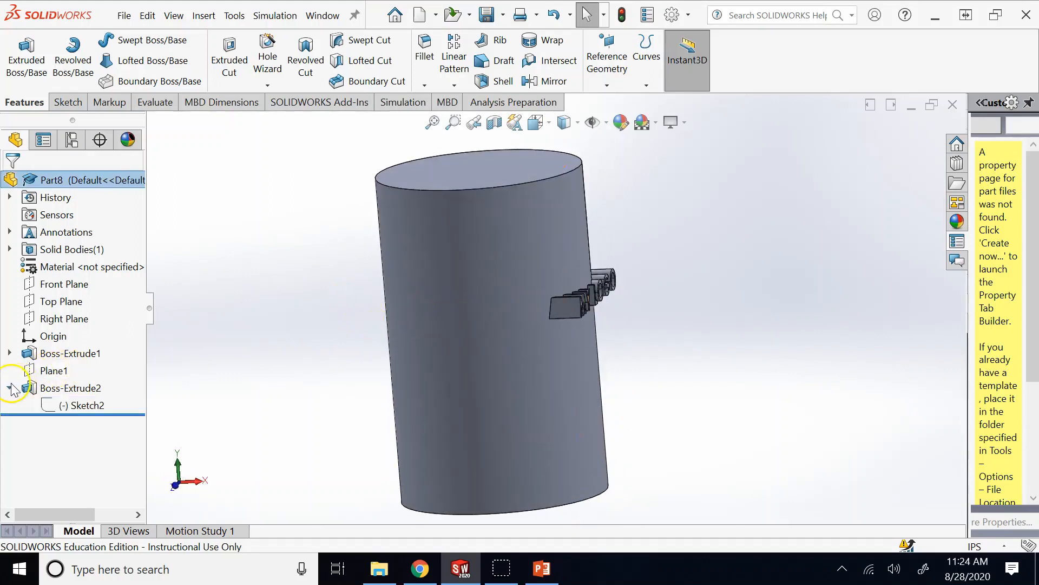
right_click(86, 388)
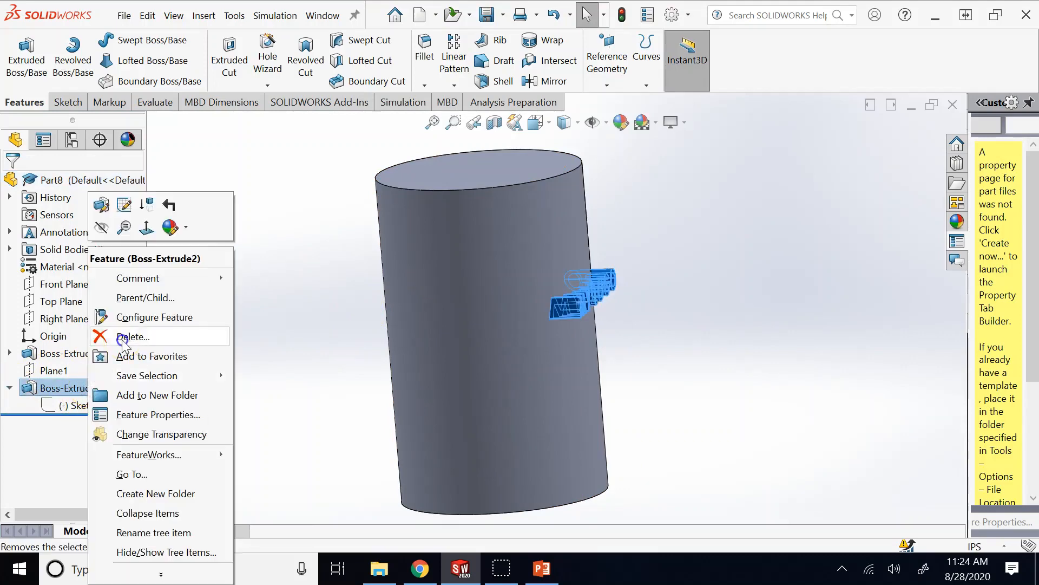
left_click(100, 337)
left_click(935, 246)
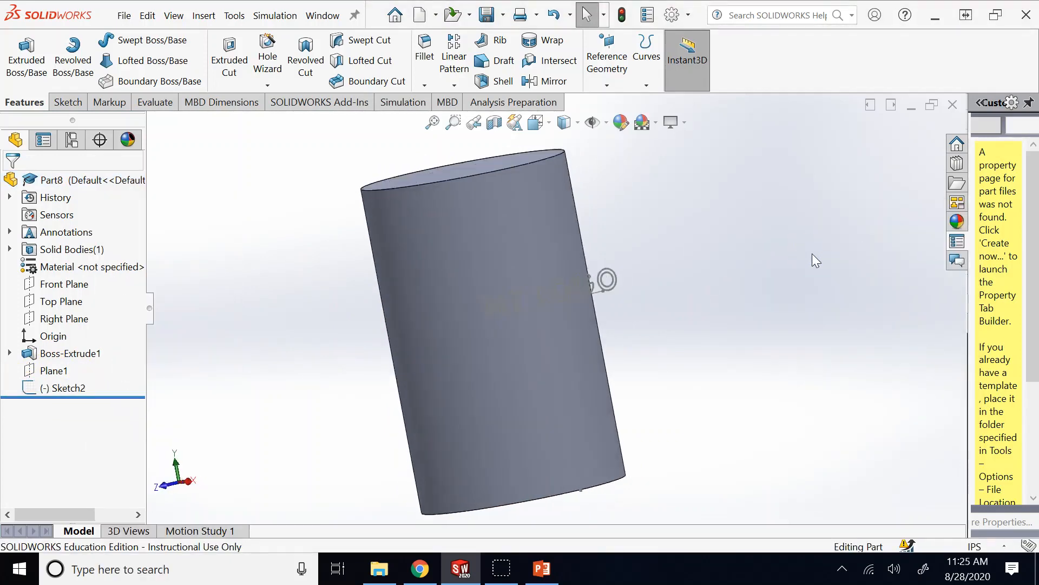
- Consult the Wrap slide in PowerPoint, return to SOLIDWORKS and check the lettering plane's offset from the cylinder in the Top view
left_click(541, 569)
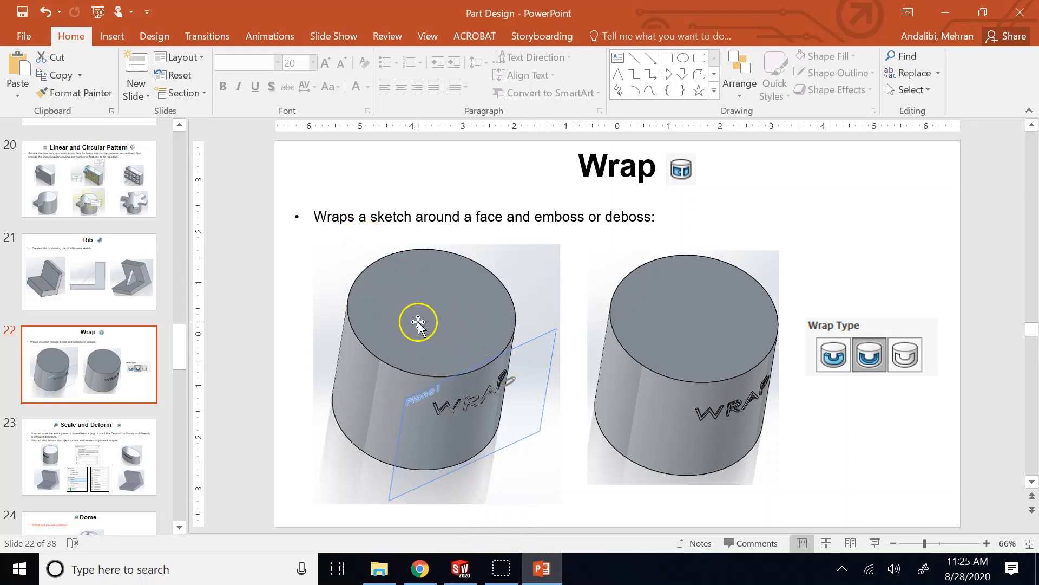
left_click(462, 567)
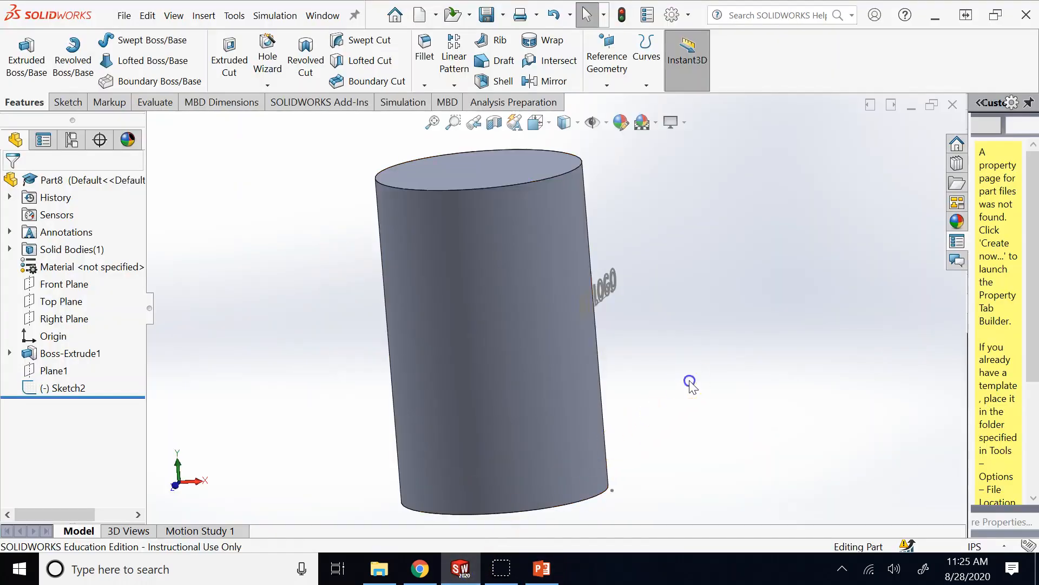
left_click(62, 370)
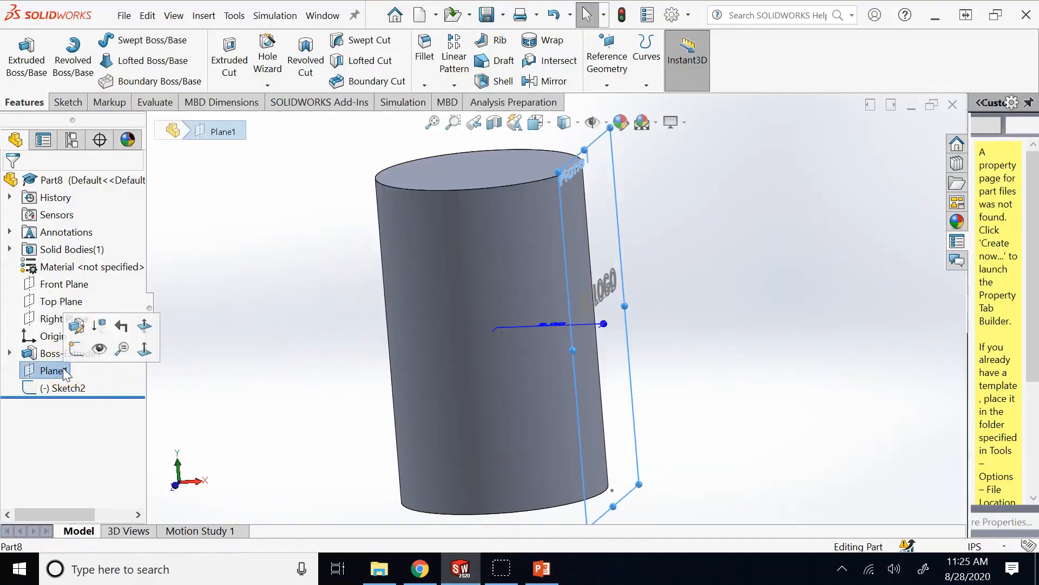
key("space")
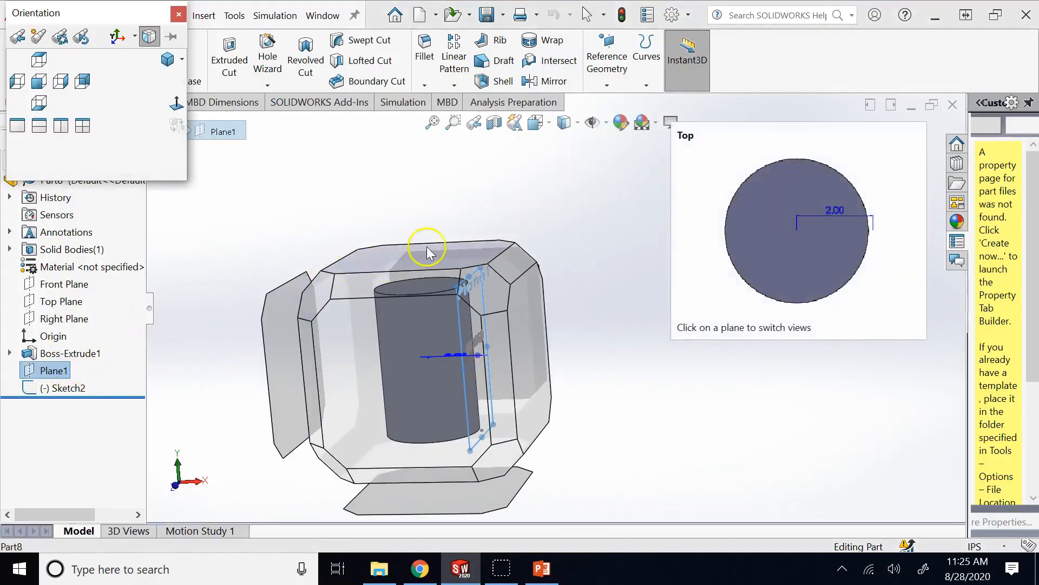
left_click(405, 258)
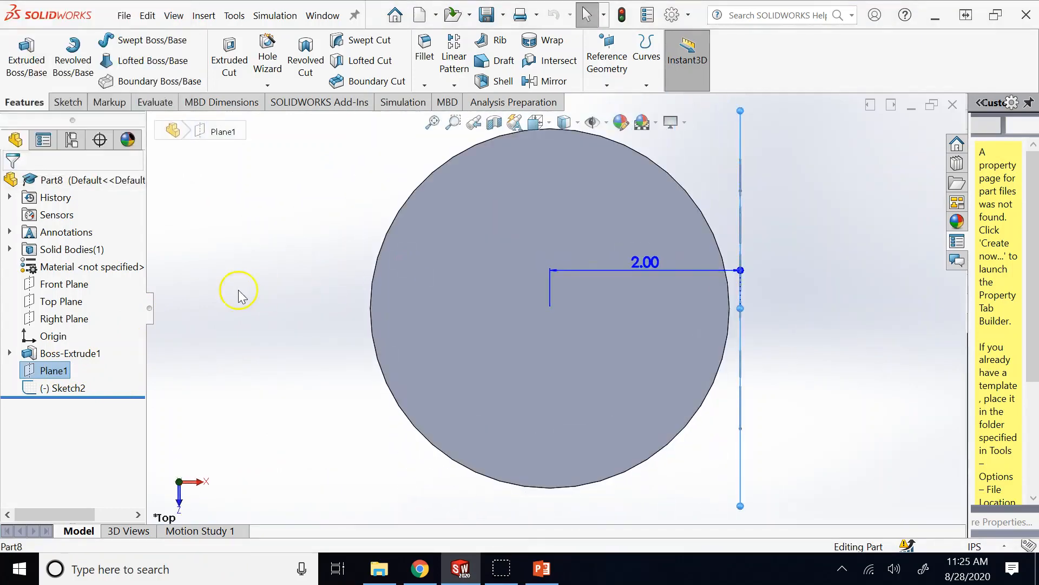
right_click(51, 371)
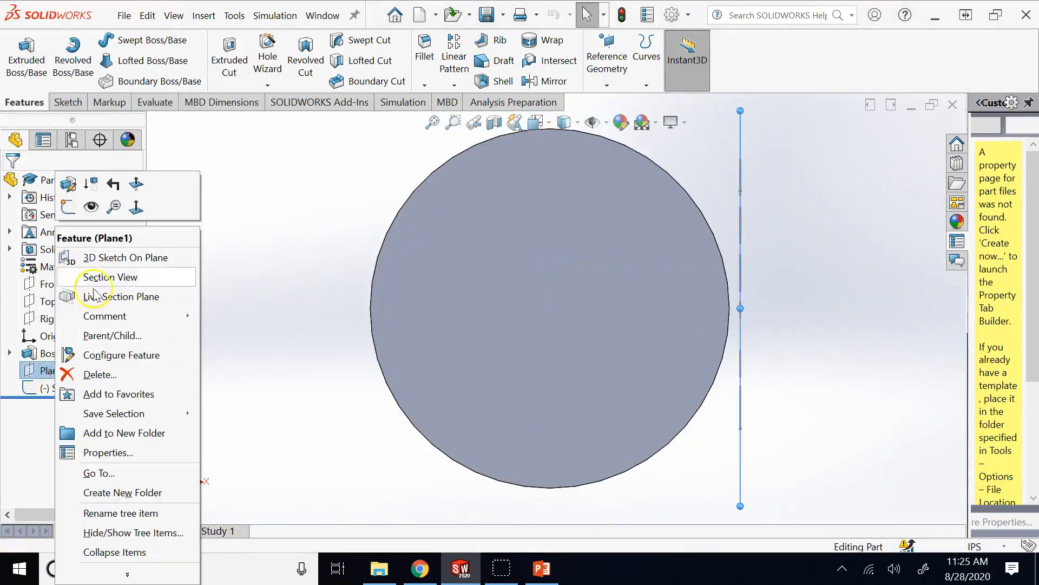
left_click(67, 185)
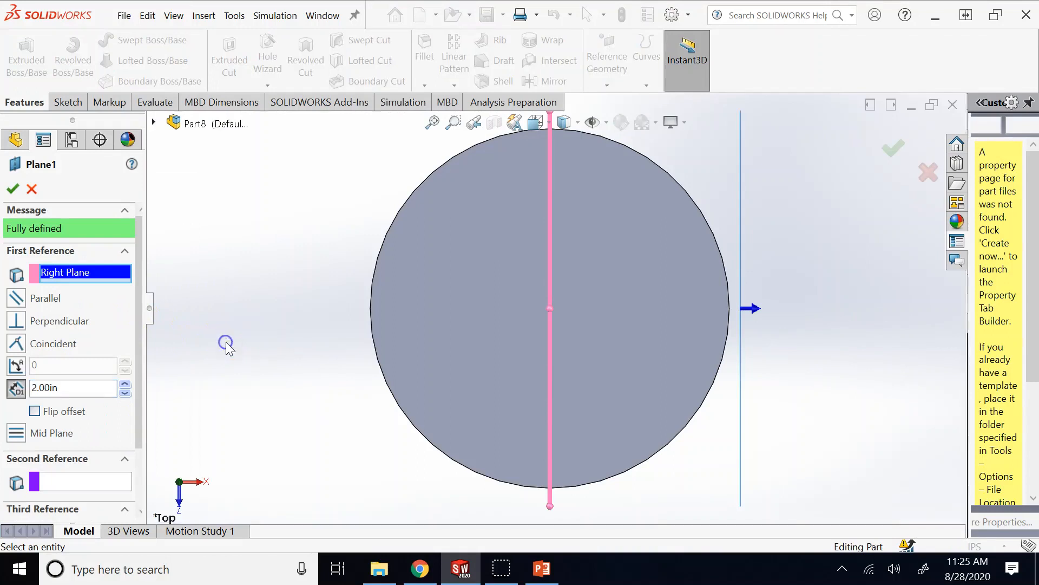
key("Up")
key("Up")
scroll(331, 355, "up", 5)
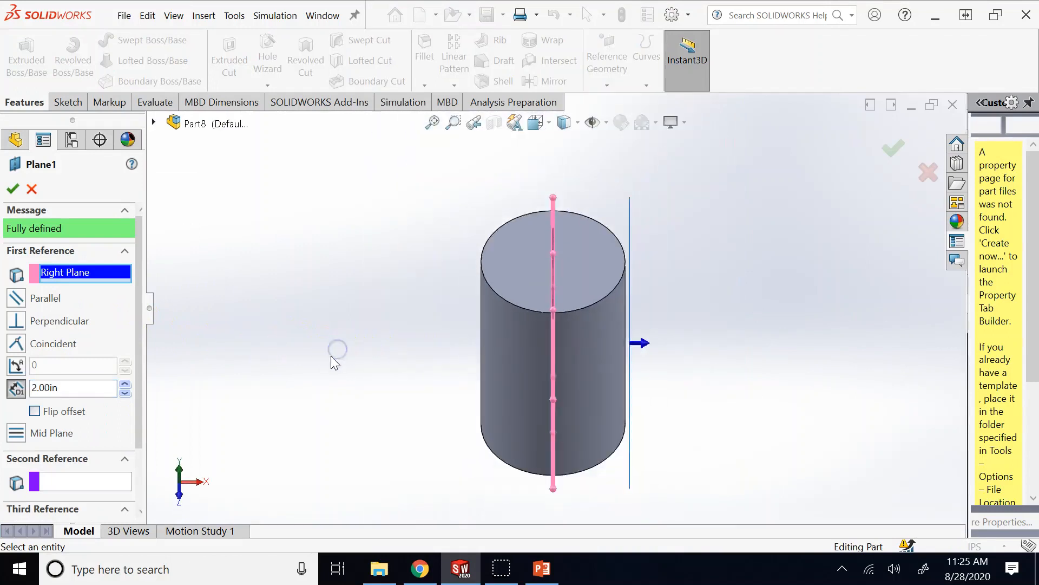
key("Up")
key("Up")
key("Left")
key("Left")
left_click(96, 484)
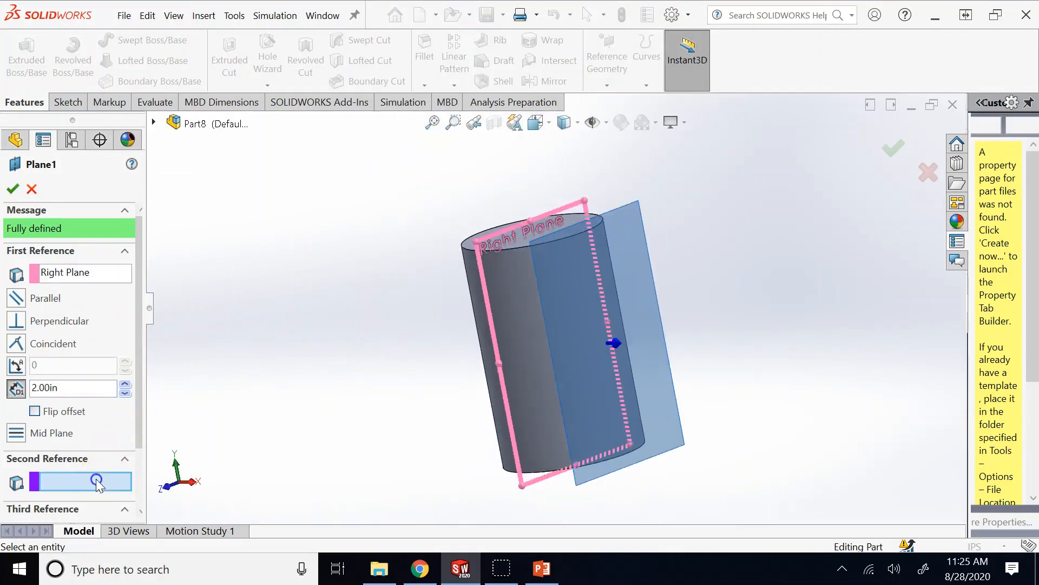
left_click(521, 341)
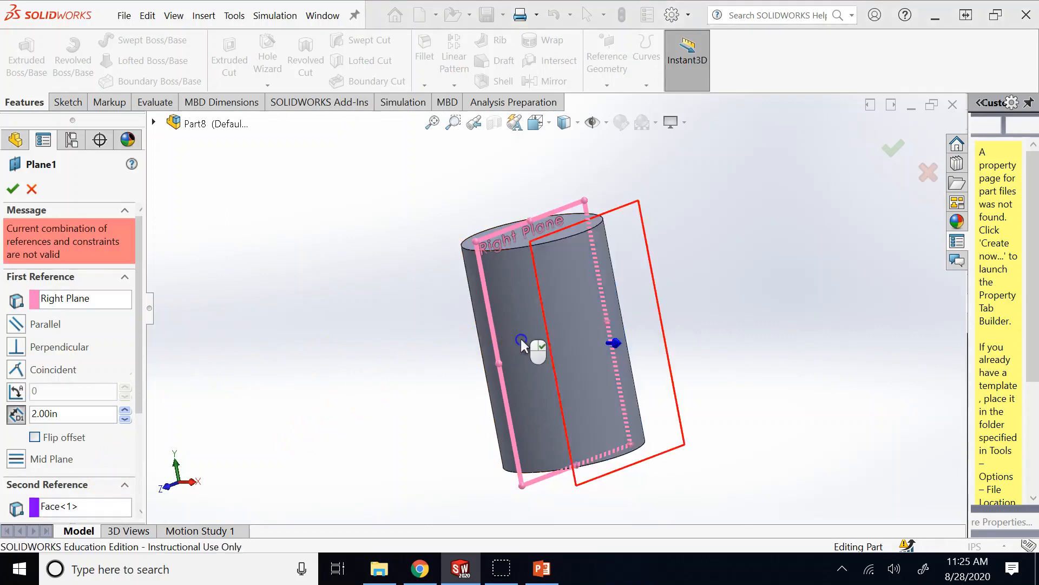
left_click(21, 417)
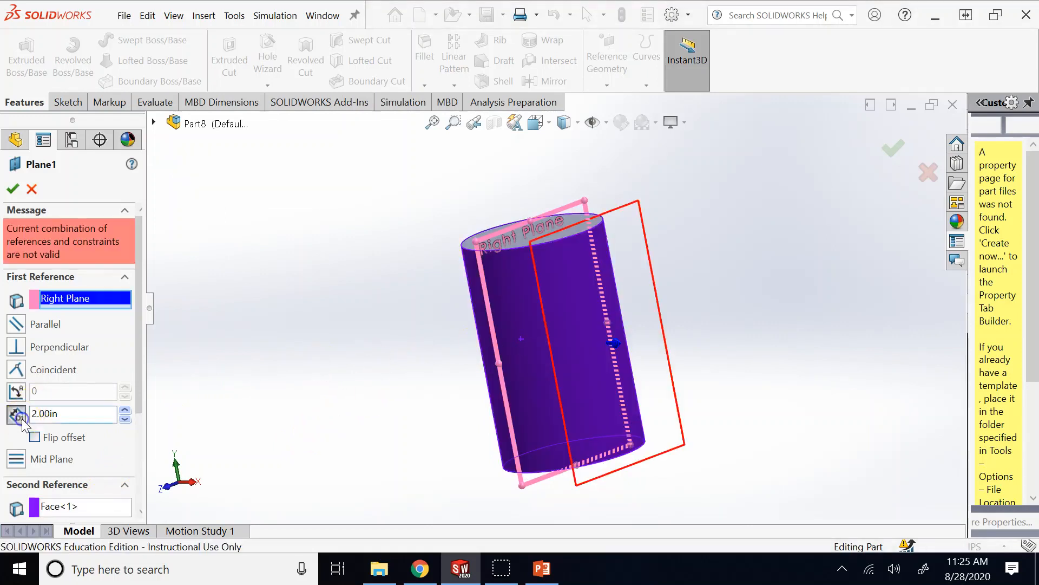
left_click(31, 188)
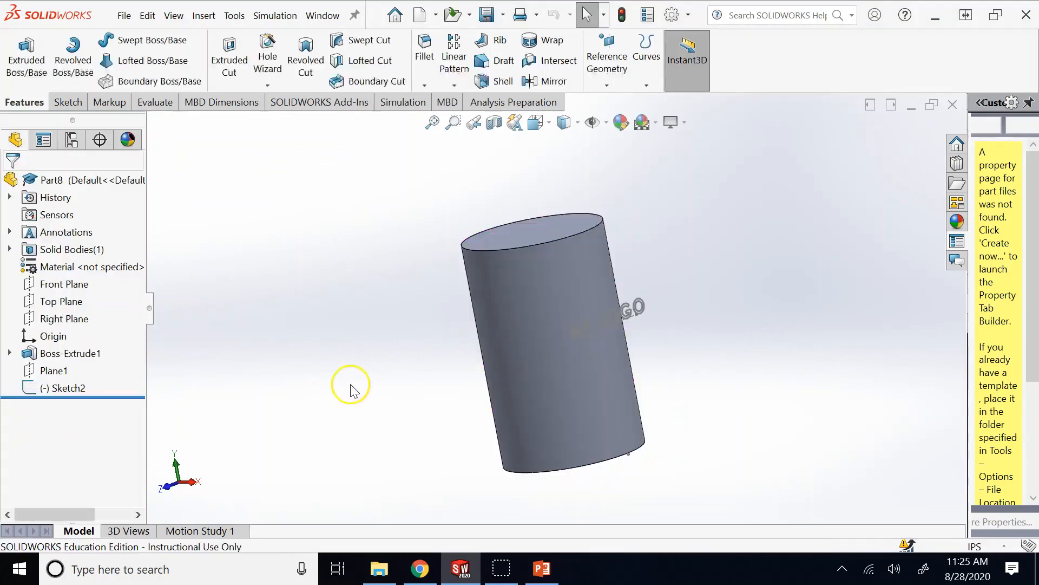
- Redefine the lettering's plane as parallel to the Right Plane and tangent to the cylinder's curved face
right_click(53, 376)
left_click(66, 181)
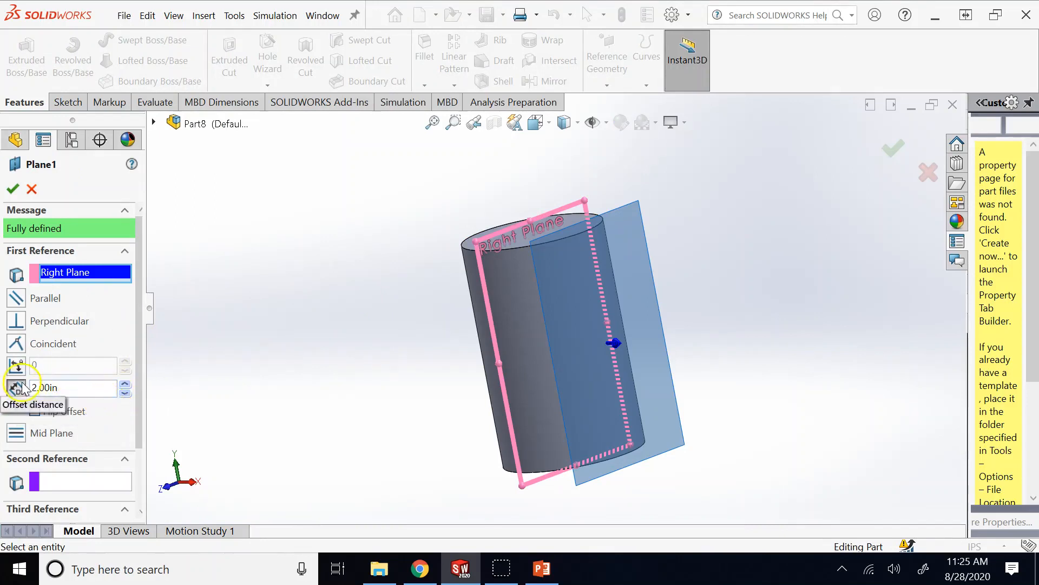
left_click(20, 297)
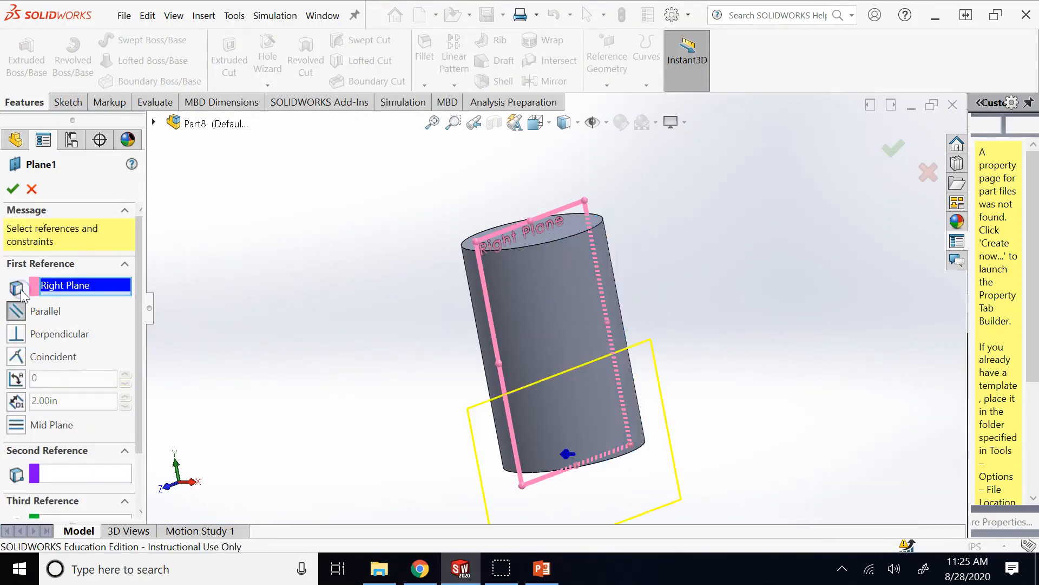
left_click(76, 474)
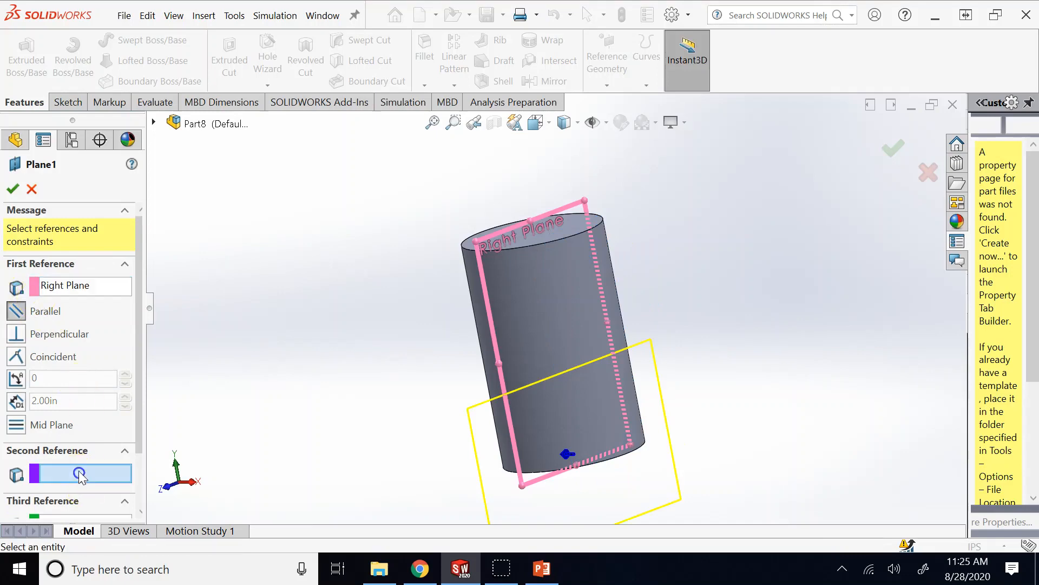
left_click(606, 270)
key("space")
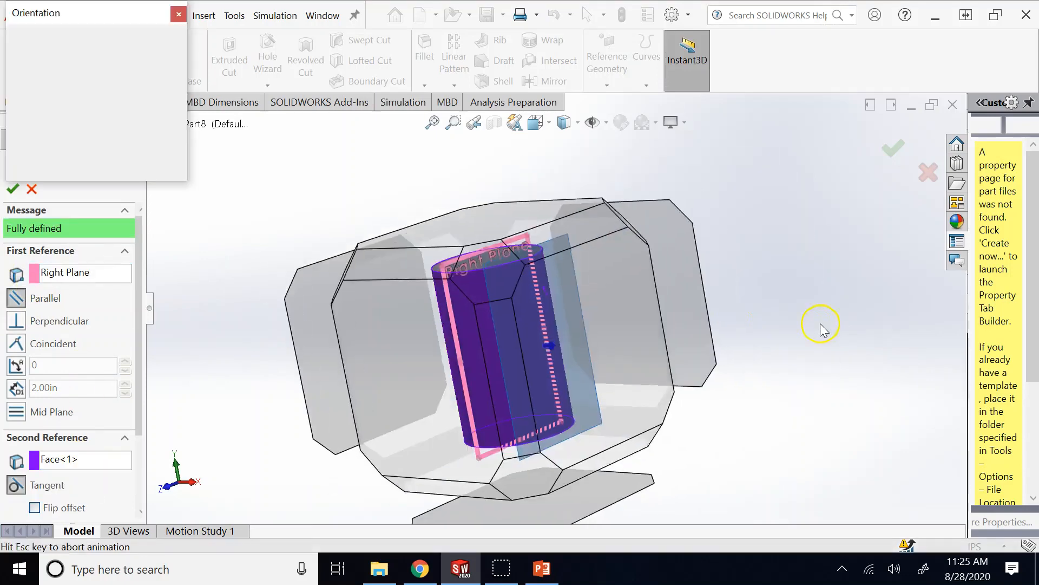
left_click(415, 254)
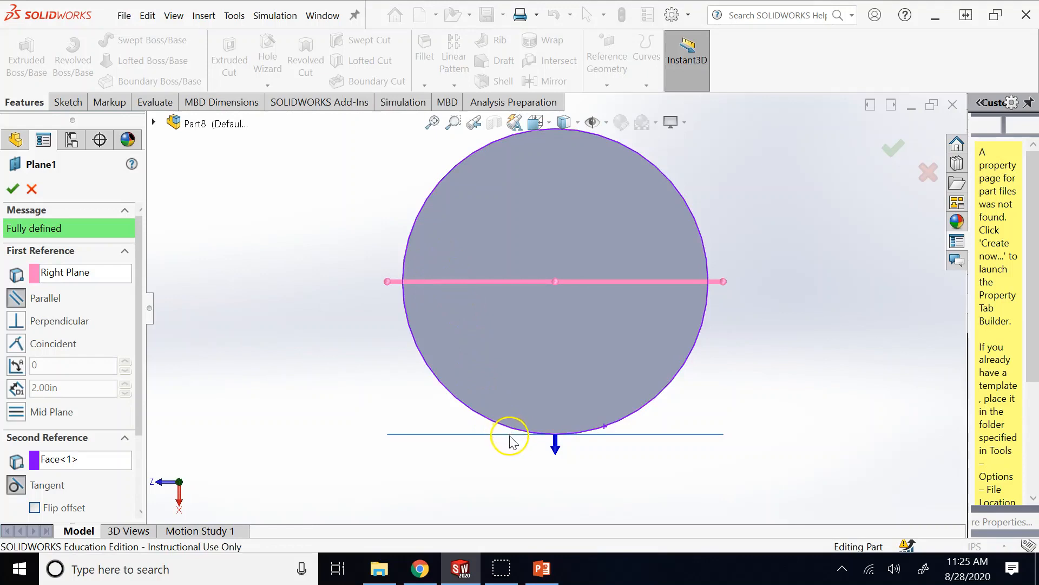
left_click(12, 191)
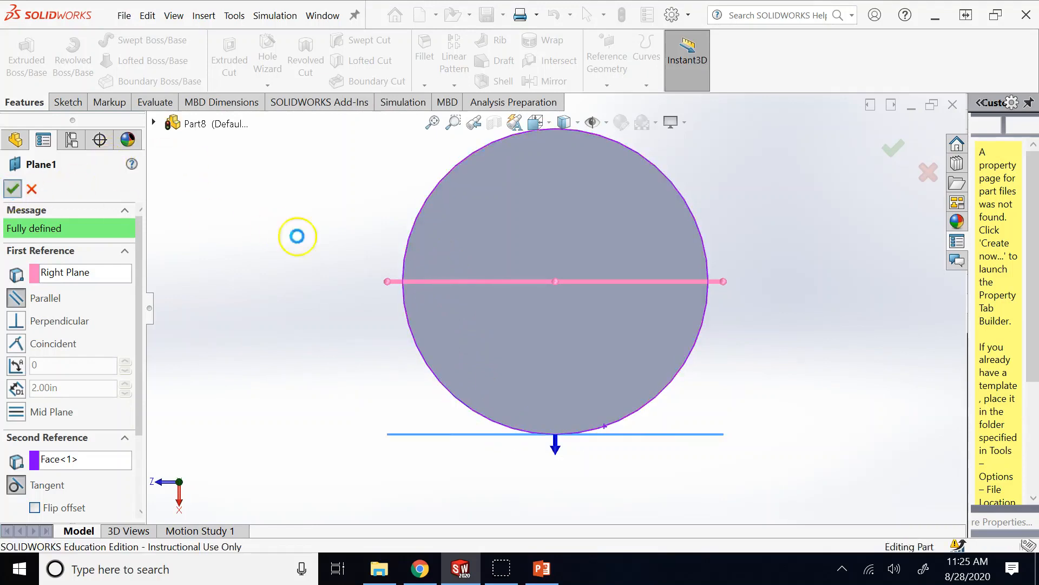
- Examine from several sides how the "MY LOGO" sketch sits against the cylinder's curved face
key("Up")
key("Up")
key("Up")
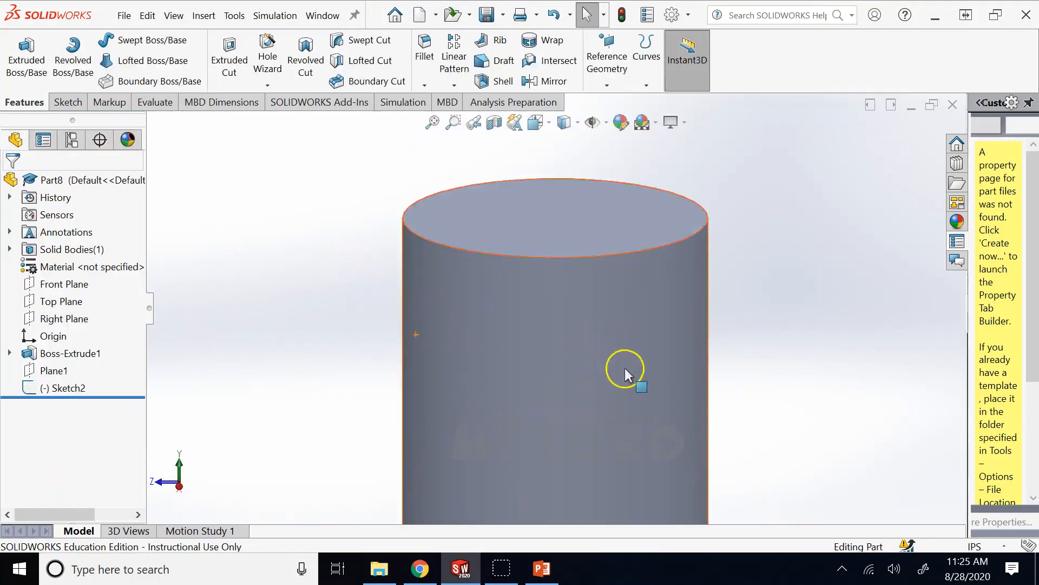
scroll(639, 375, "up", 6)
key("Right")
key("Right")
key("Right")
key("Right")
key("Right")
key("Right")
key("Right")
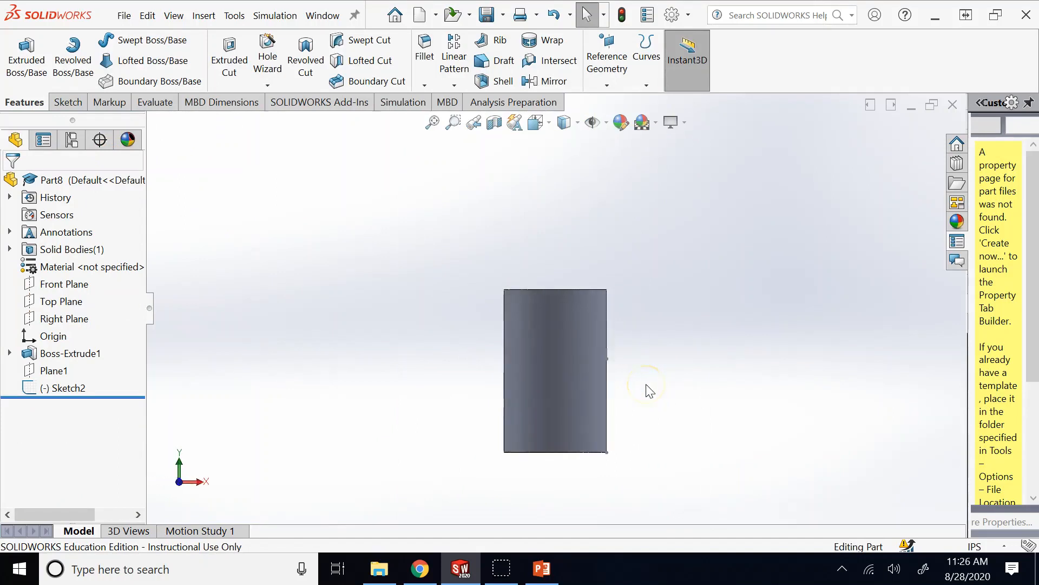
key("Left")
key("Left")
key("Left")
key("Left")
key("Down")
scroll(631, 380, "down", 4)
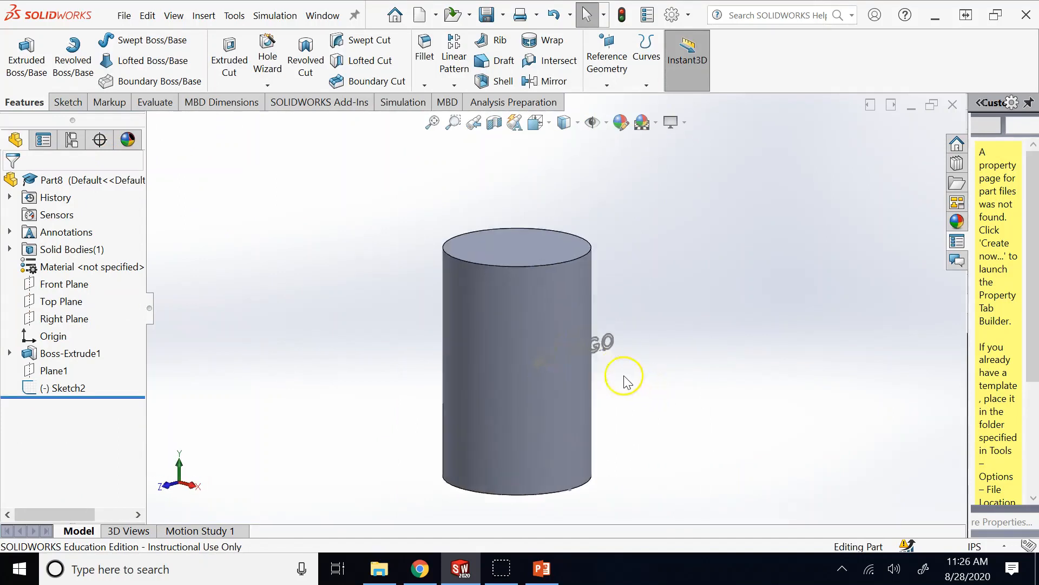
left_click(81, 391)
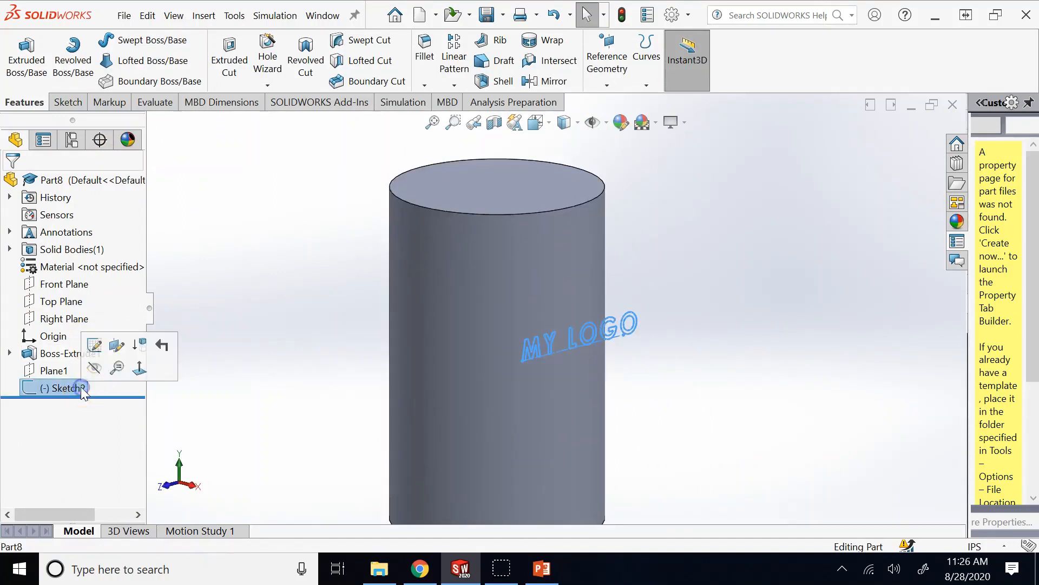
left_click(743, 291)
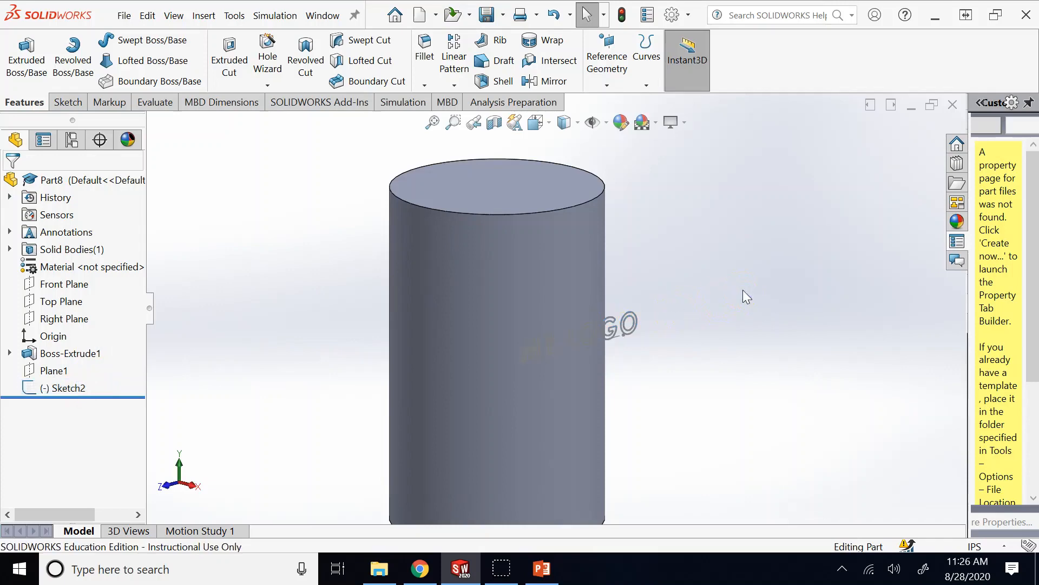
left_click(552, 42)
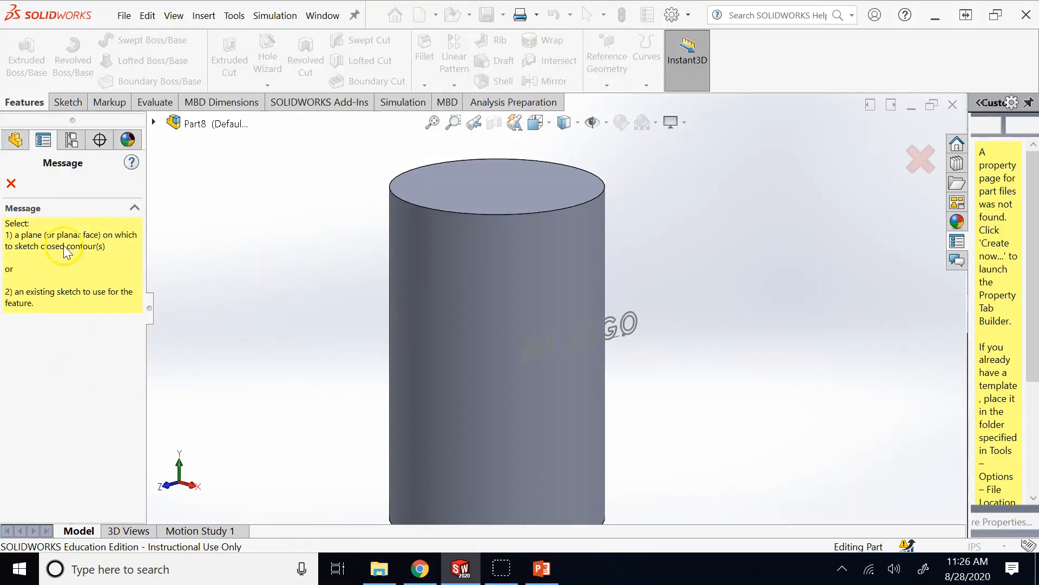
left_click(10, 183)
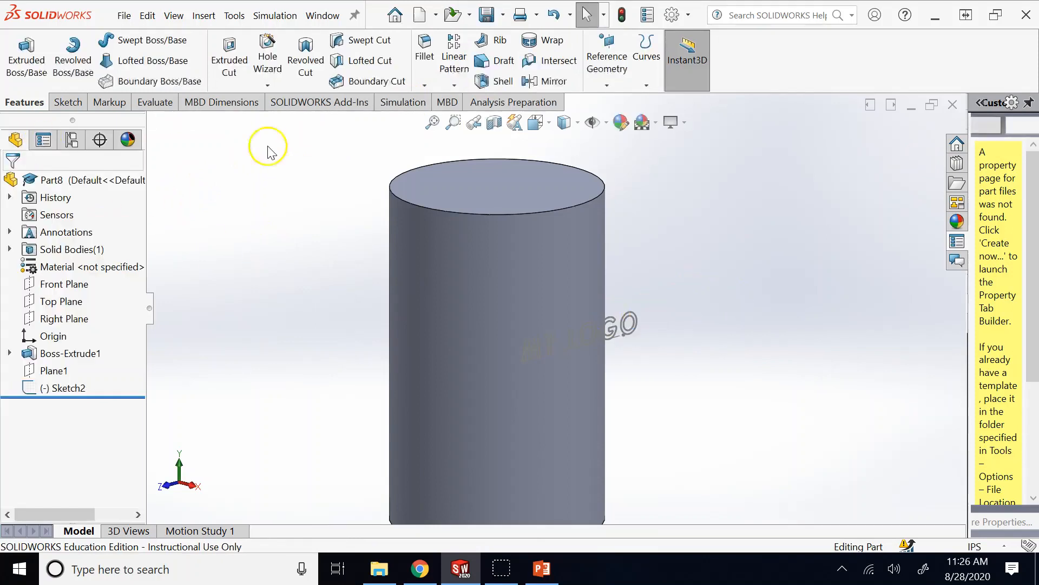
- Wrap the "MY LOGO" sketch onto the cylinder's curved face as an Emboss with a thickness of 0.10 in
left_click(62, 387)
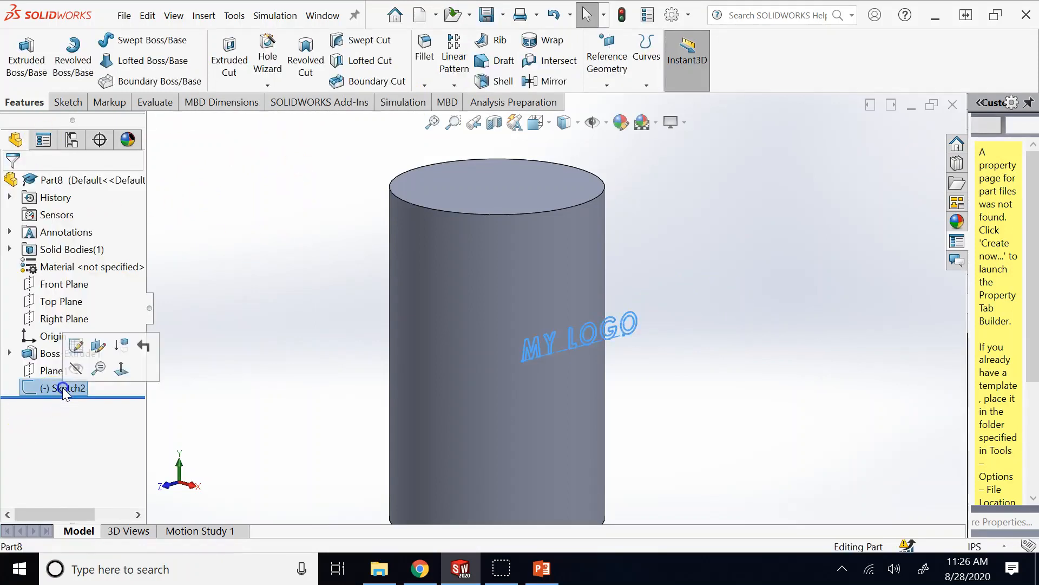
left_click(542, 43)
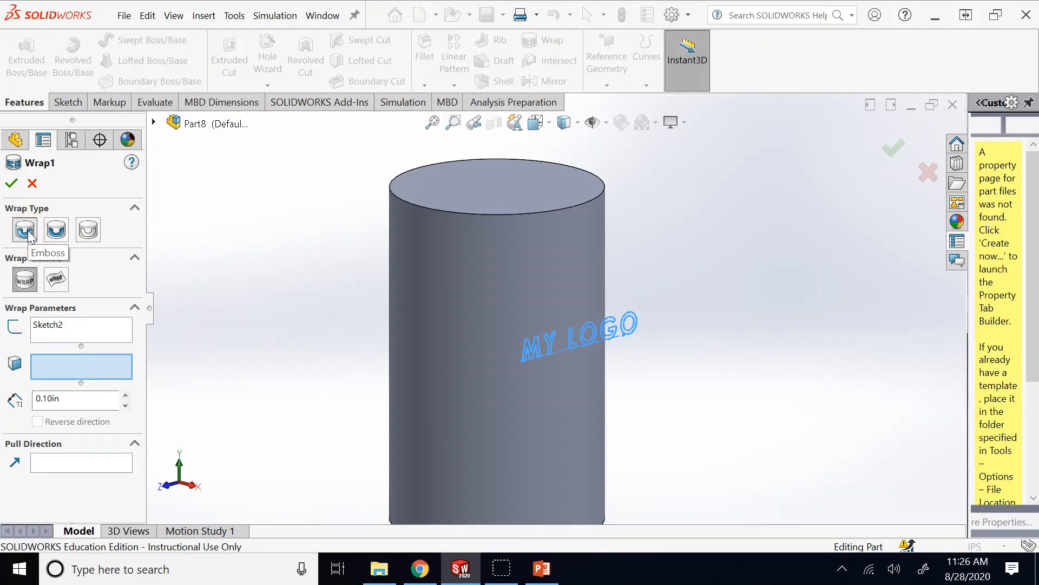
left_click(58, 229)
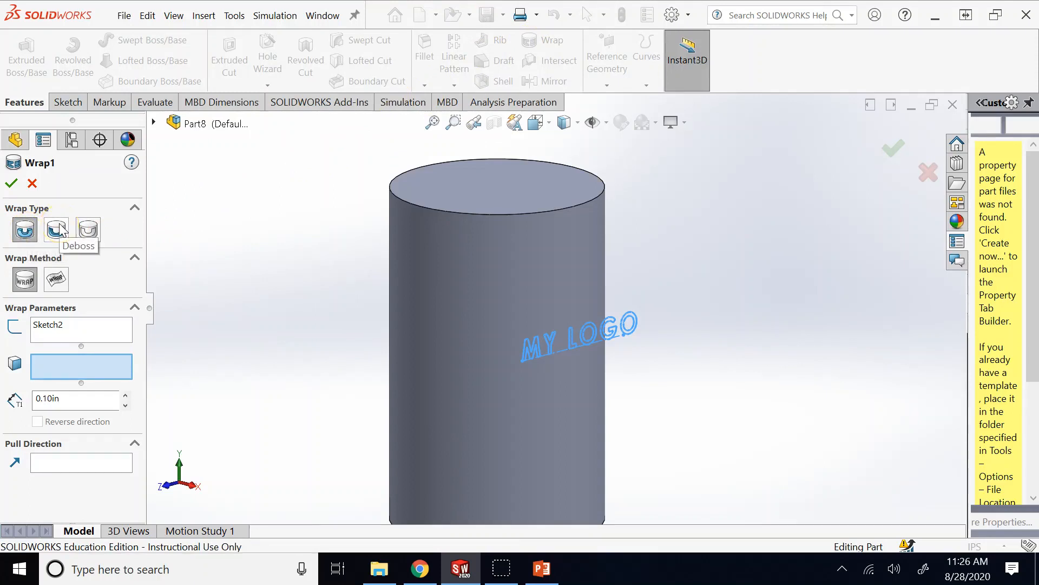
left_click(87, 231)
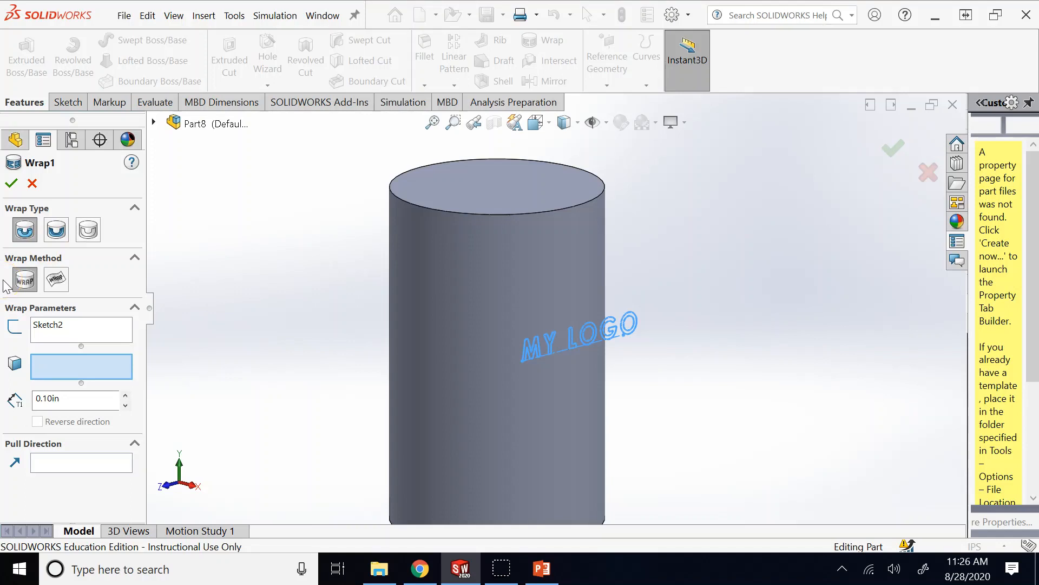
left_click(34, 232)
left_click(443, 385)
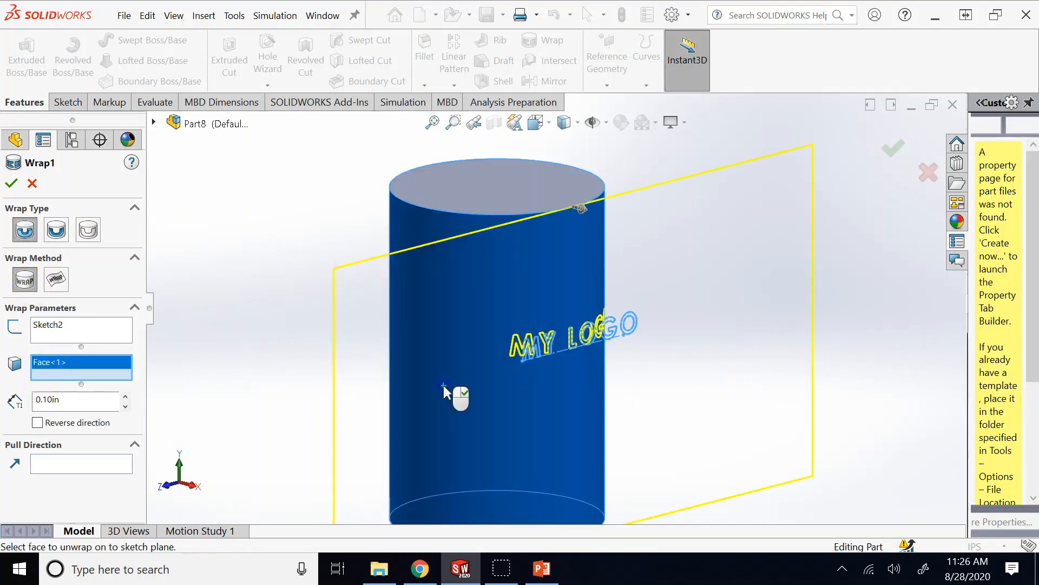
left_click(11, 183)
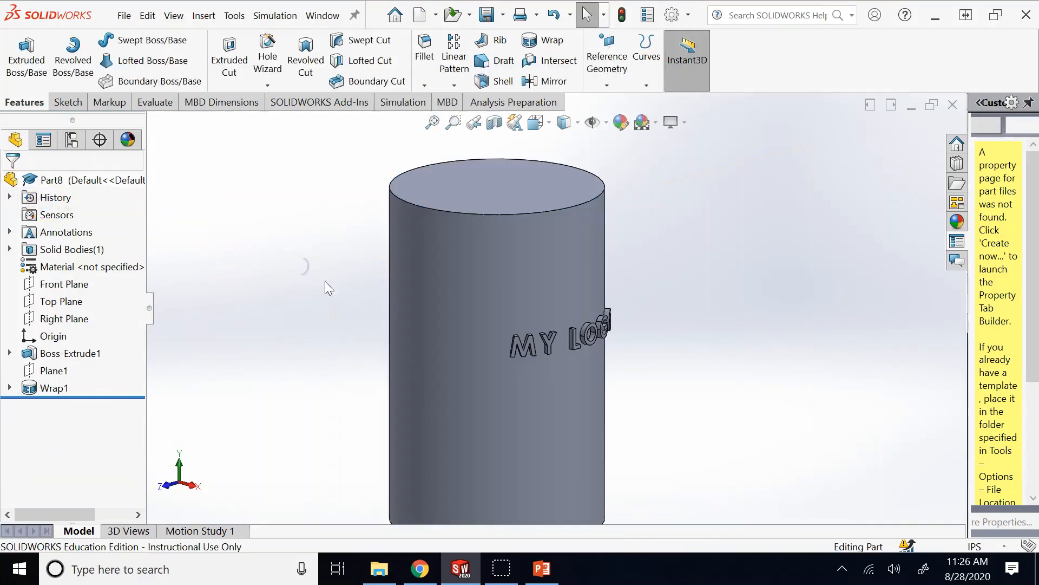
- Examine up close and from both sides how the embossed lettering follows the cylinder's curvature
scroll(449, 261, "down", 4)
key("Right")
key("Right")
key("Right")
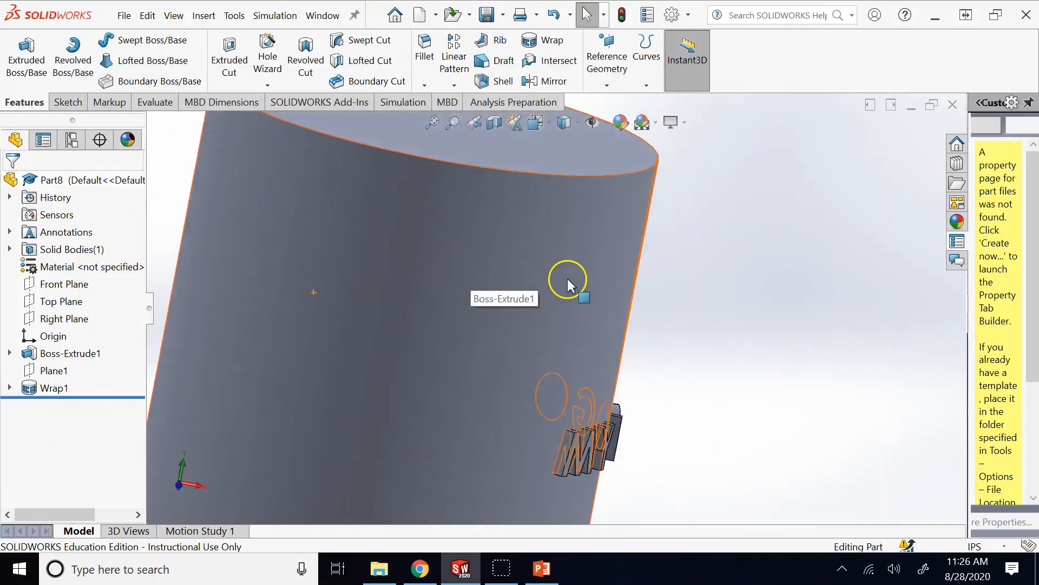
key("Left")
key("Left")
key("Left")
key("Left")
key("Left")
scroll(785, 412, "up", 5)
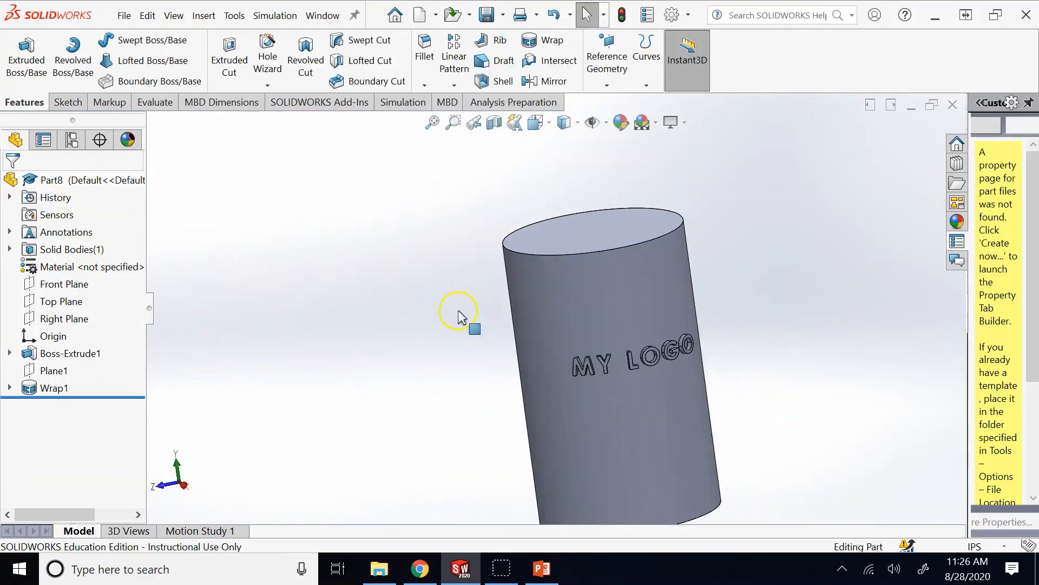
- Set the embossed wrap's thickness to 0.20 in
left_click(54, 387)
left_click(66, 340)
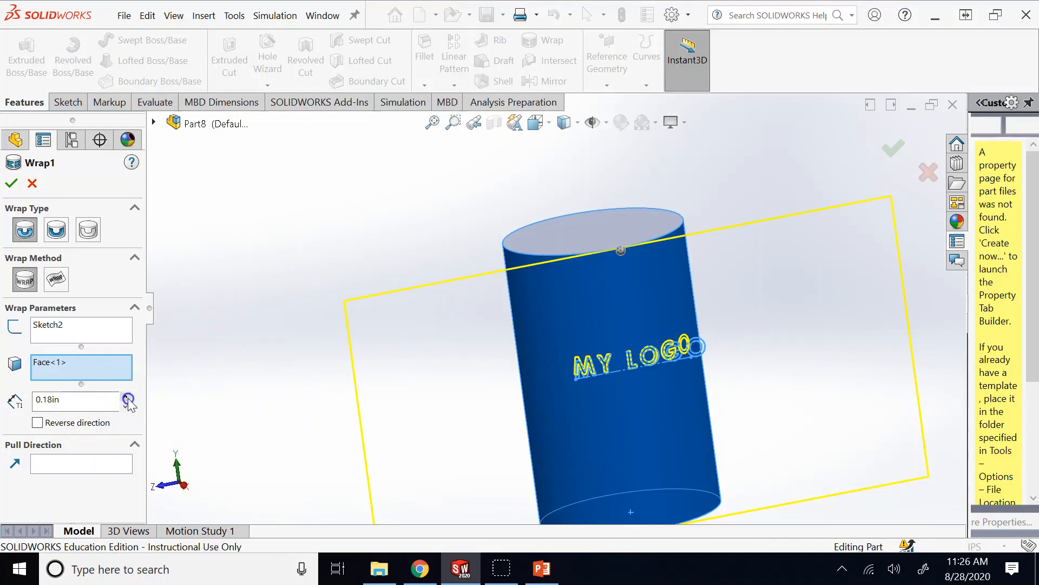
left_click(11, 183)
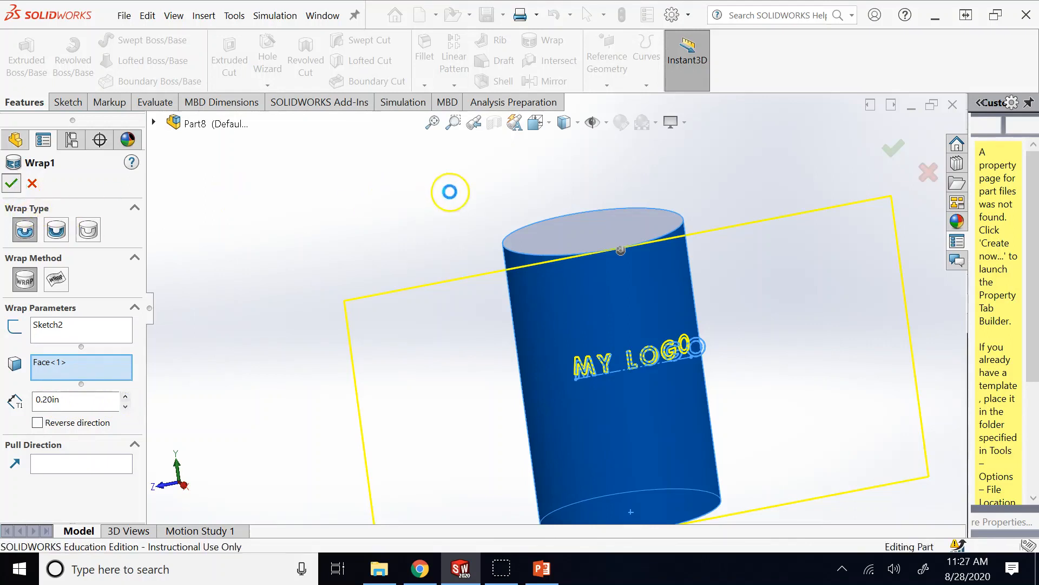
- Examine around the cylinder how far the thickened embossed letters stand off the curved face
key("Right")
key("Right")
key("Right")
key("Right")
key("Right")
key("Right")
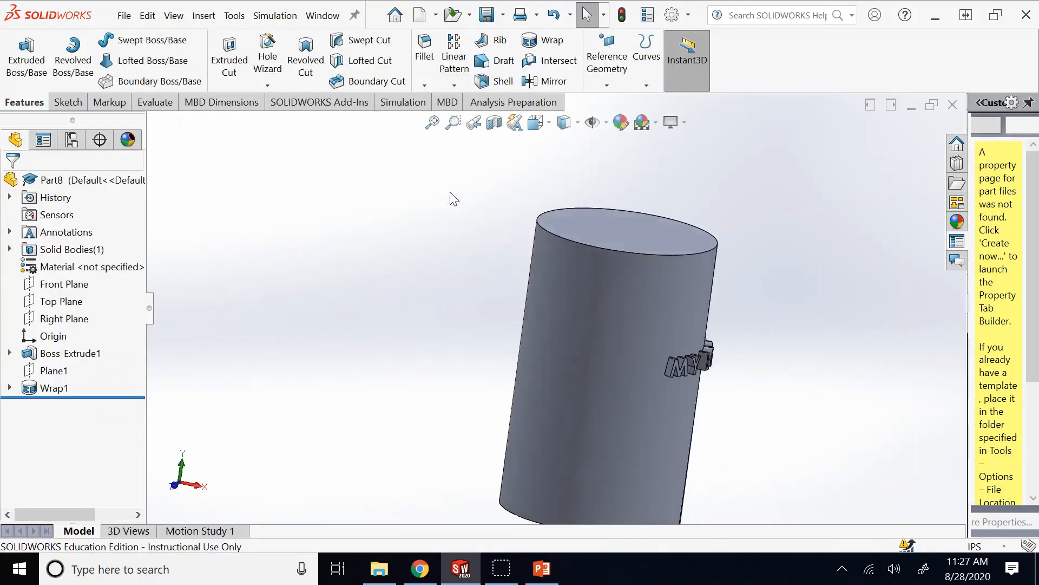
key("Right")
key("Right")
key("Right")
key("Right")
key("Right")
key("Right")
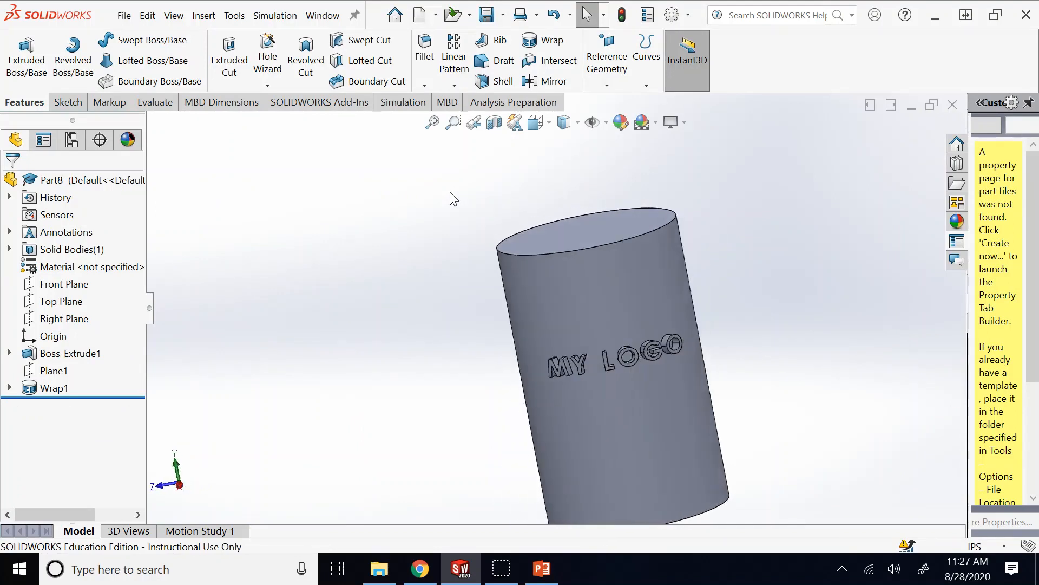
- Change the lettering's wrap type to Deboss and set its depth to 0.10 in
left_click(54, 388)
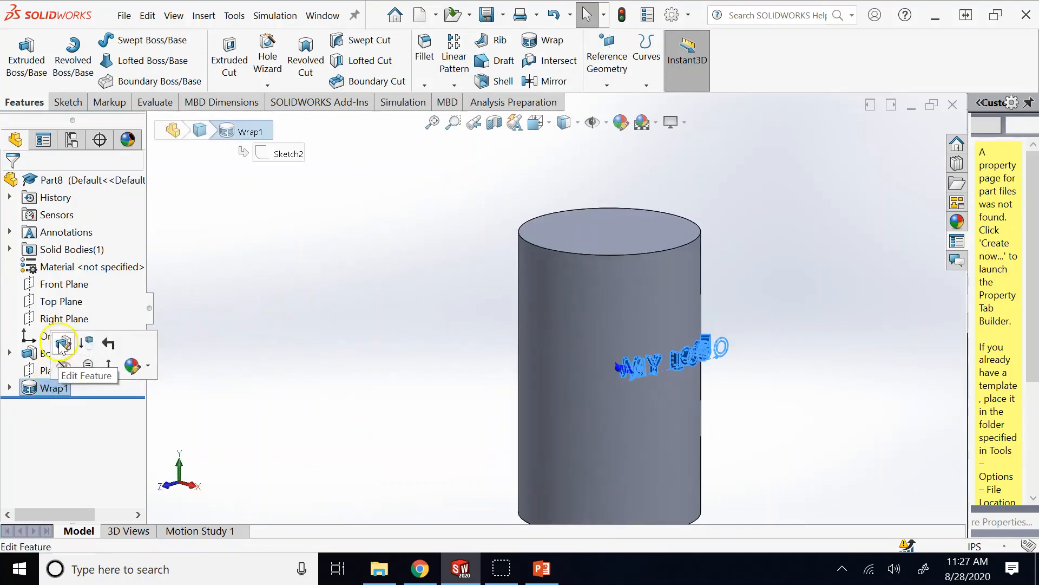
left_click(59, 345)
left_click(125, 407)
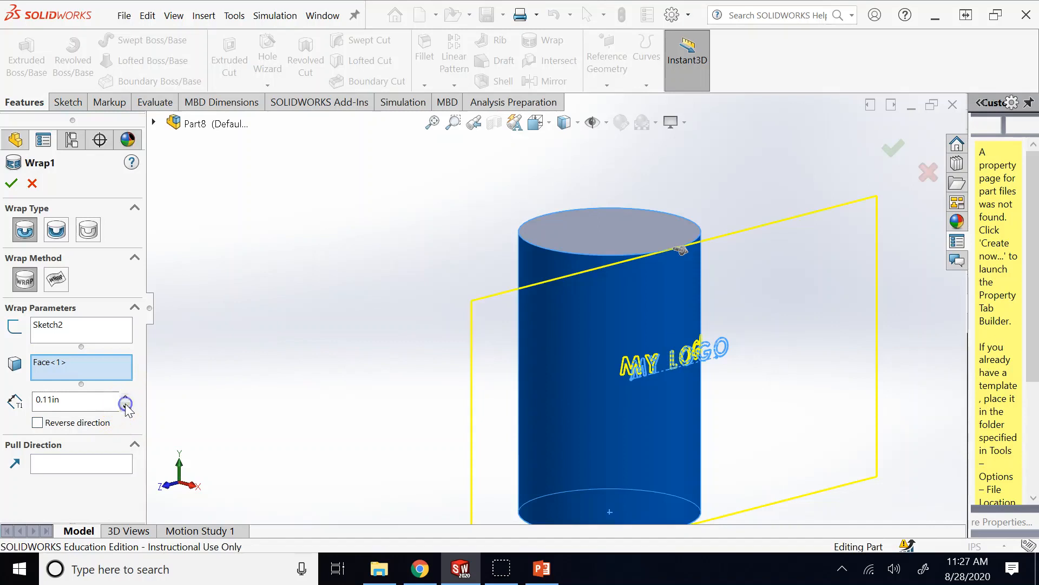
left_click(125, 406)
left_click(57, 229)
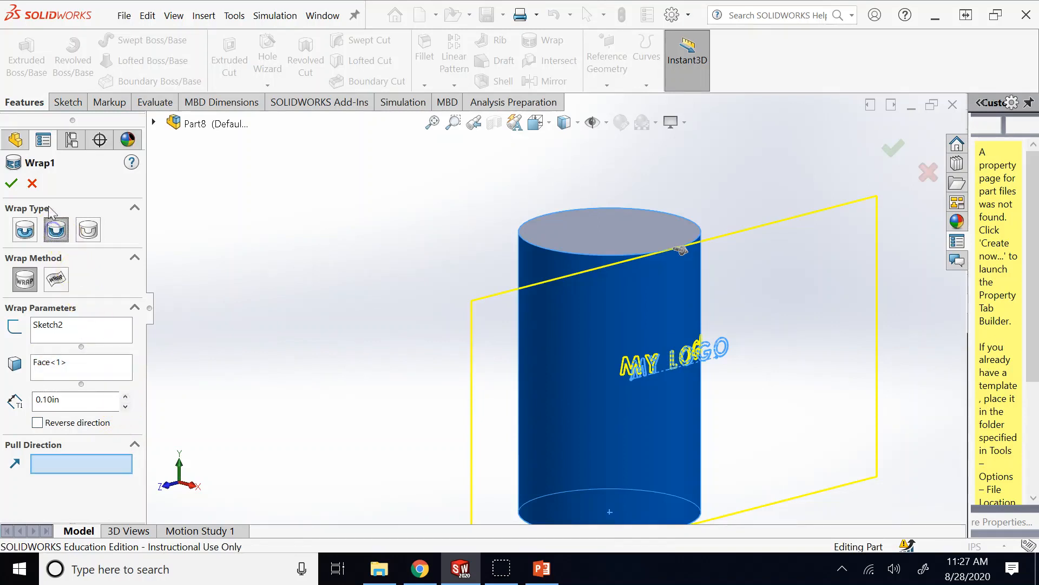
left_click(12, 183)
- Examine up close and from the side how the debossed lettering is cut into the cylinder
scroll(666, 368, "down", 2)
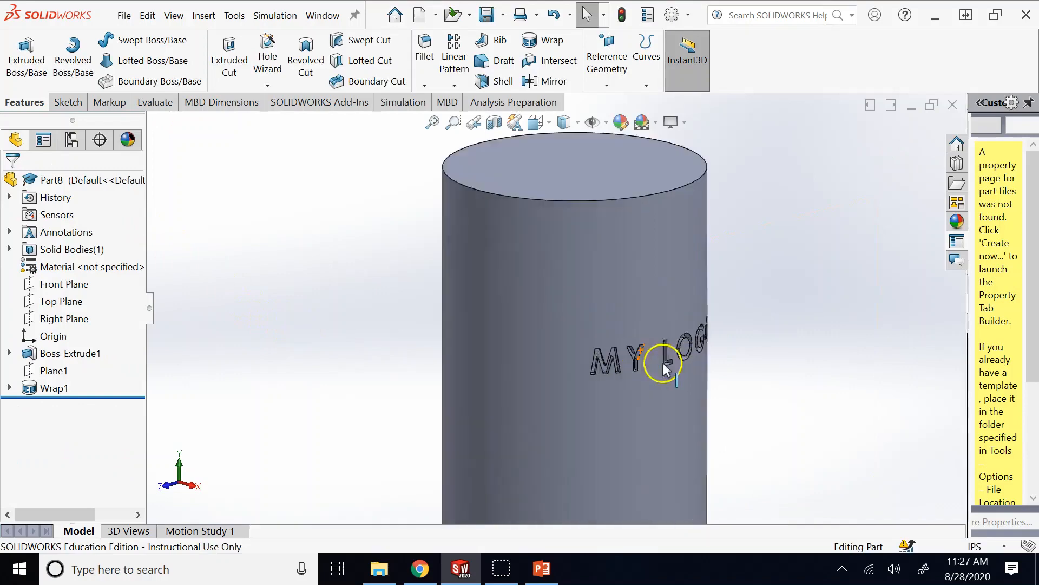
scroll(663, 363, "down", 3)
middle_click_drag(775, 334, 787, 326)
key("Left")
key("Left")
key("Left")
key("Left")
scroll(775, 332, "up", 3)
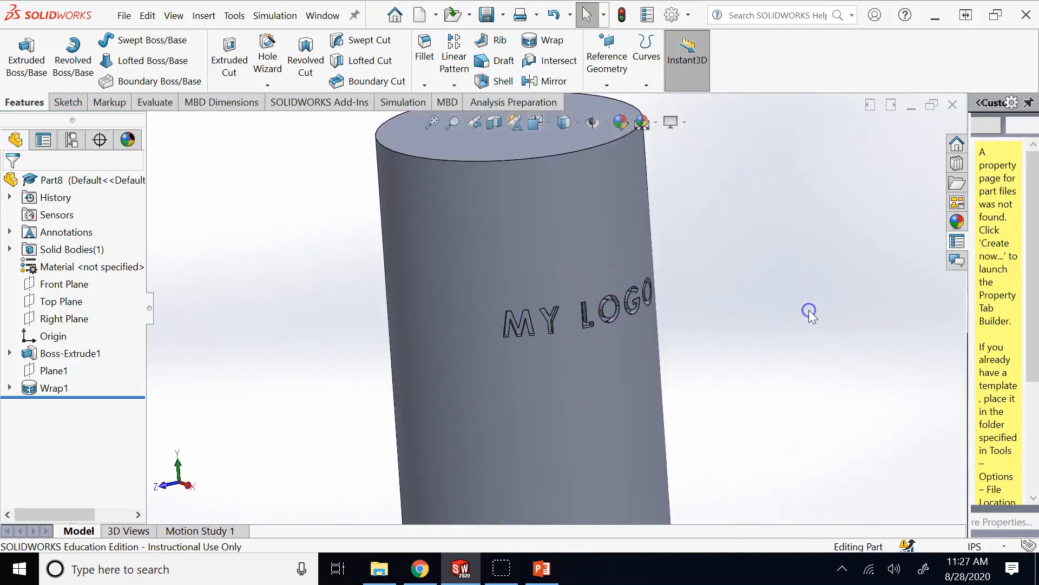
scroll(810, 320, "up", 2)
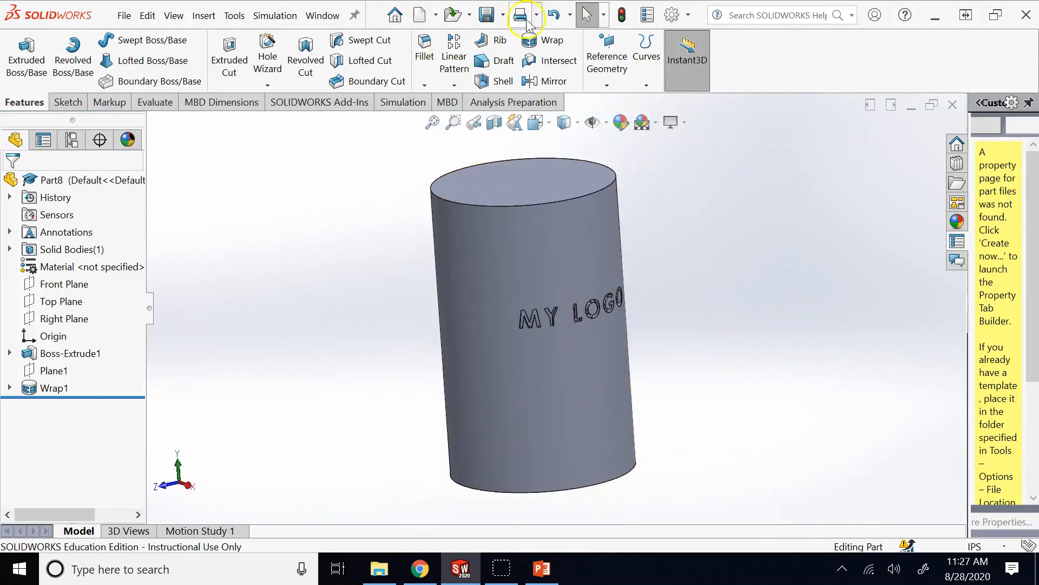
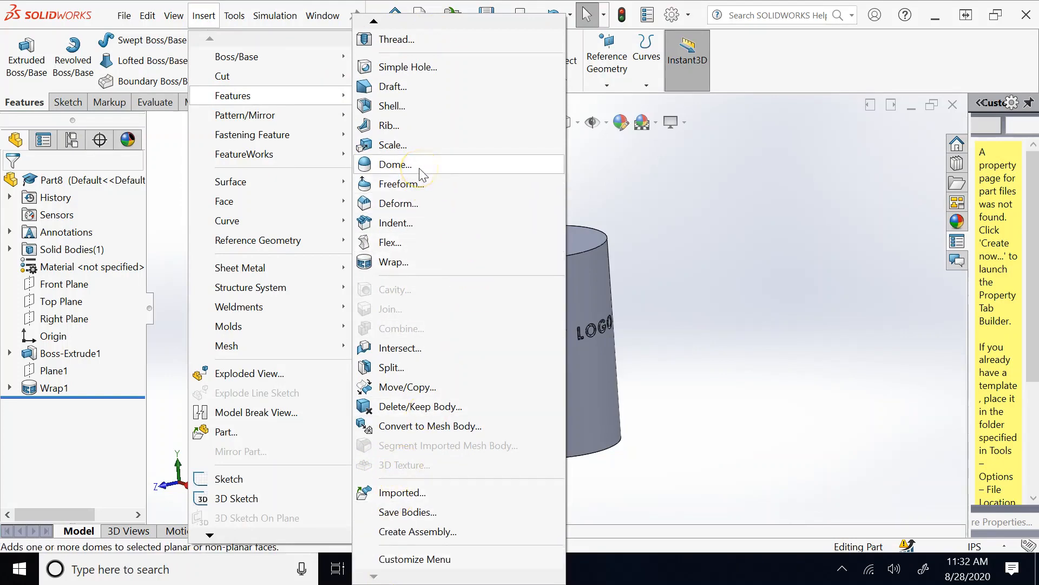
- Start a dome on the cylinder's top face and raise its distance to 1.90 in
left_click(395, 164)
left_click(558, 245)
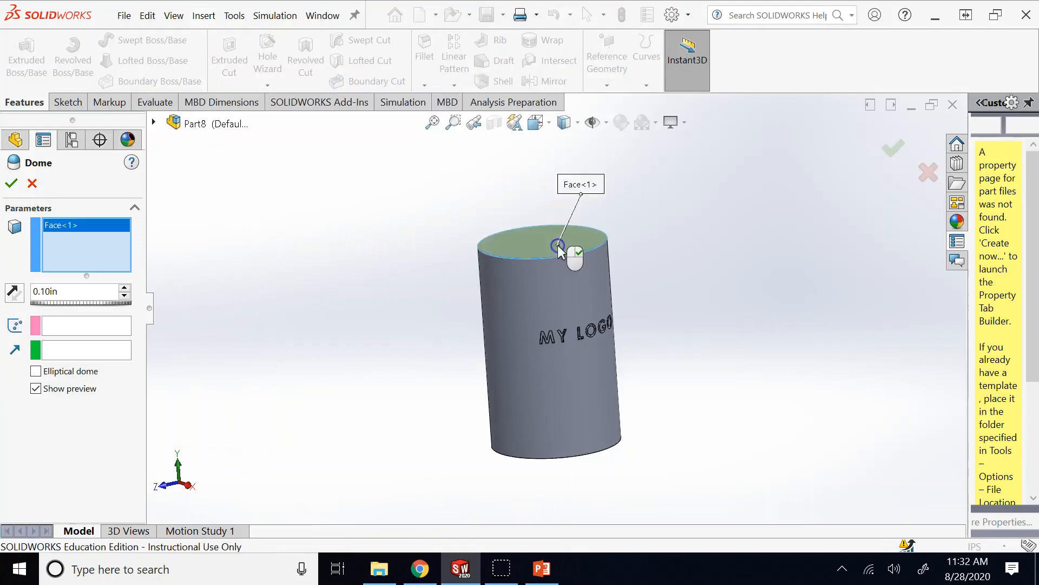
left_click(128, 288)
left_click(128, 288)
left_click(127, 289)
left_click(128, 289)
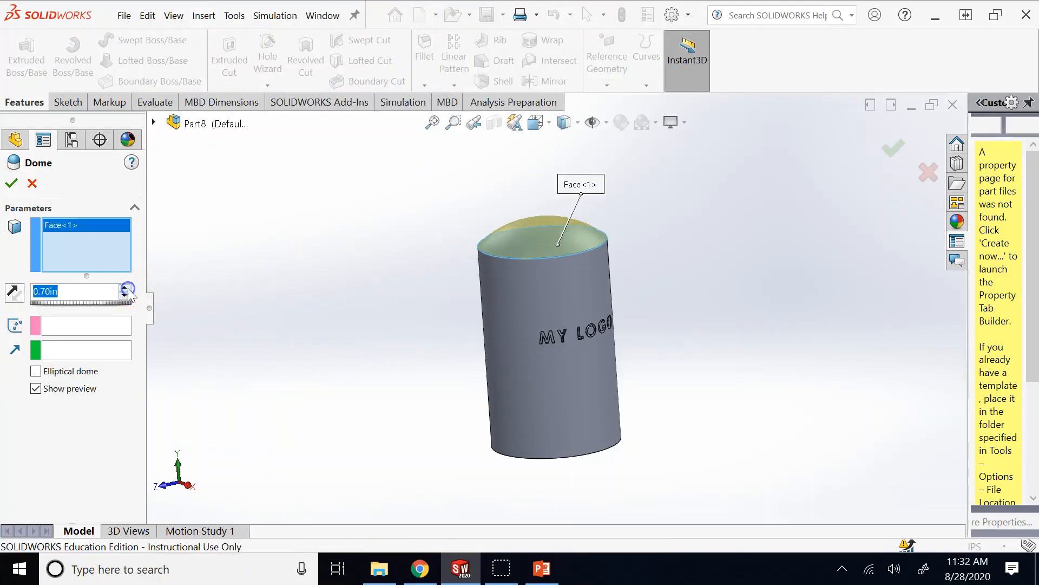
left_click(128, 288)
left_click(128, 289)
left_click(128, 288)
left_click(127, 289)
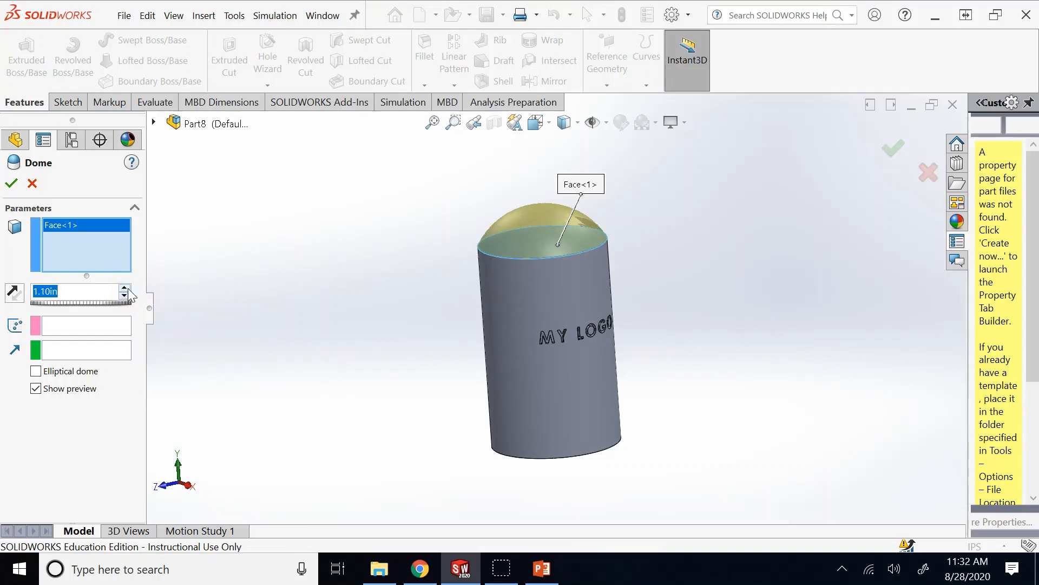
left_click(125, 288)
left_click(125, 288)
left_click(125, 288)
left_click(125, 288)
left_click(125, 288)
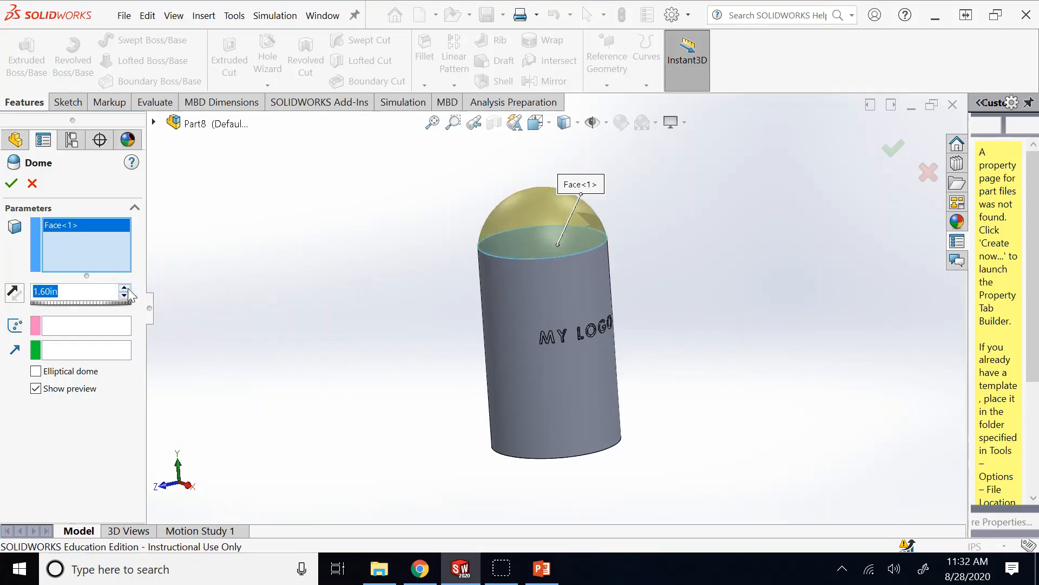
left_click(125, 288)
left_click(125, 288)
left_click(125, 288)
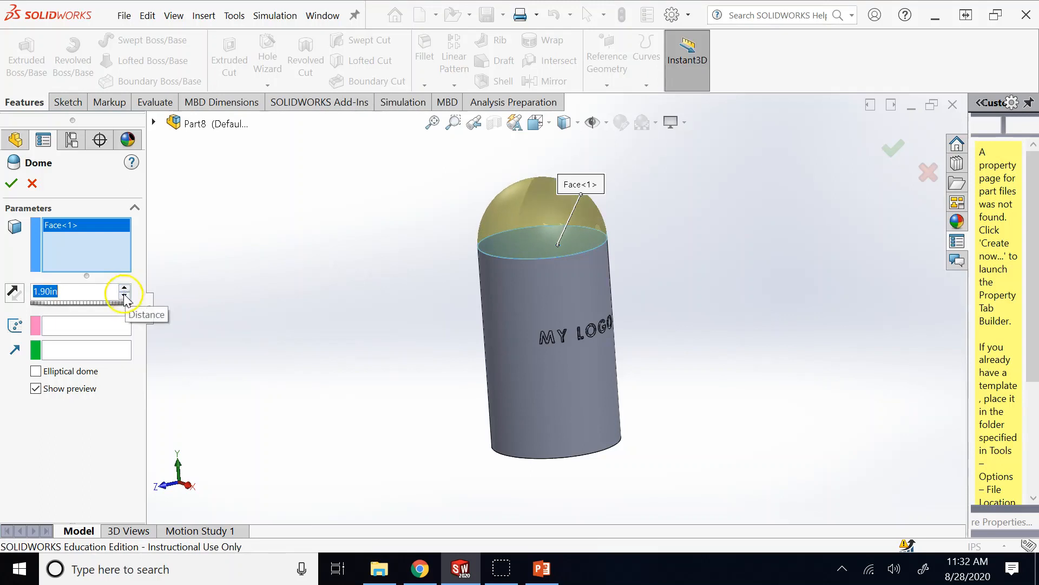
- Reduce the dome's distance to 1.00 in and create the dome
left_click(125, 297)
left_click(125, 296)
left_click(125, 296)
left_click(125, 296)
left_click(124, 296)
left_click(124, 296)
left_click(125, 296)
left_click(125, 297)
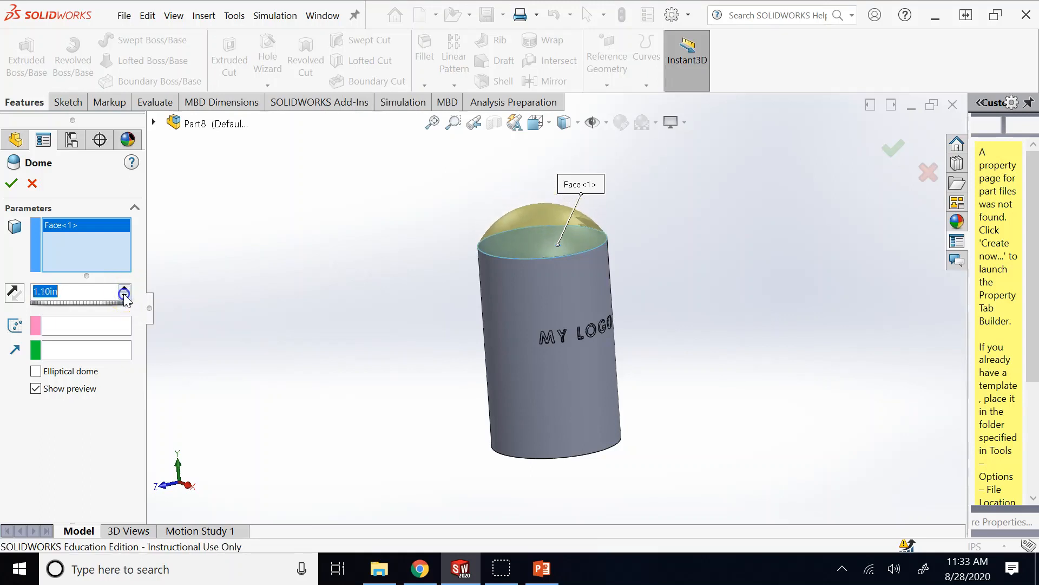
left_click(125, 296)
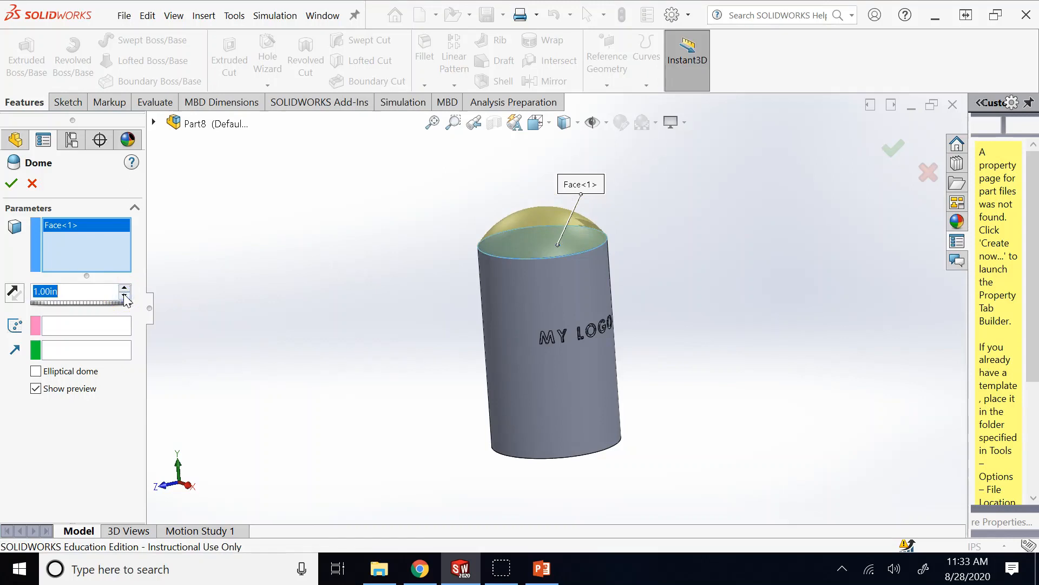
left_click(11, 183)
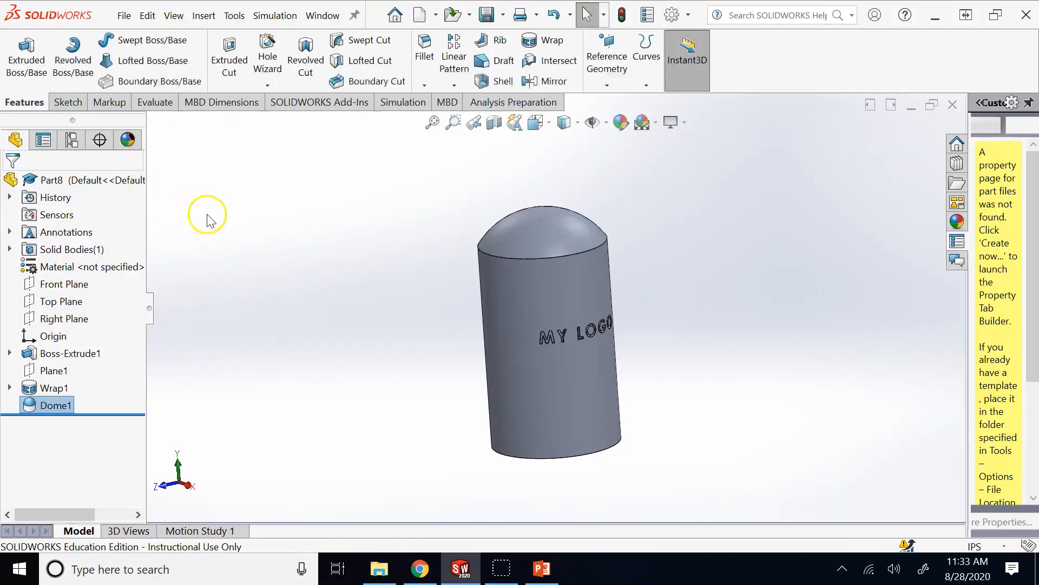
- Fillet the circular edge between the dome and the cylinder wall with a 0.10 in radius
scroll(622, 226, "down", 3)
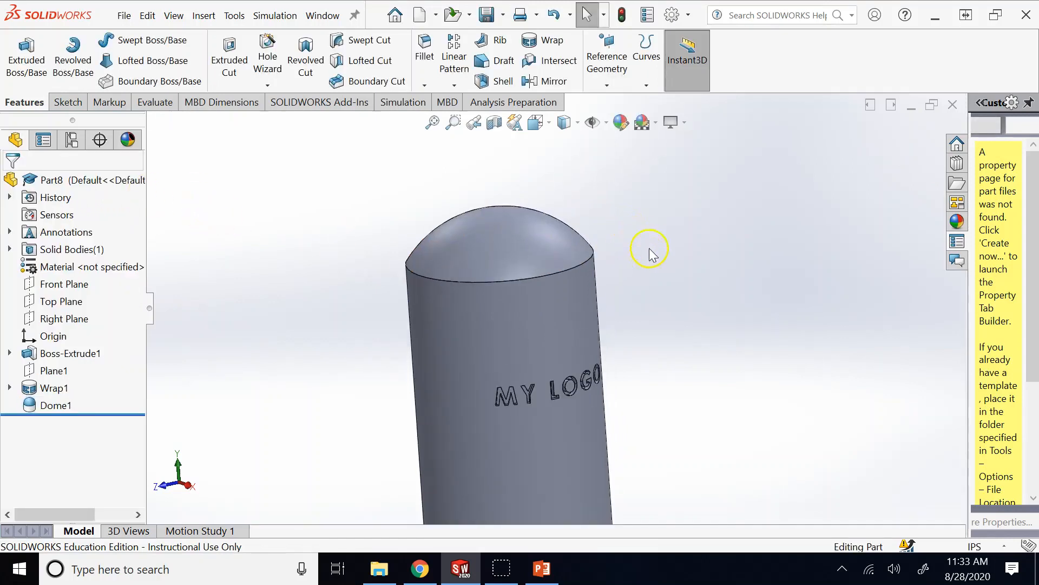
middle_click_drag(650, 247, 644, 253)
left_click(565, 282)
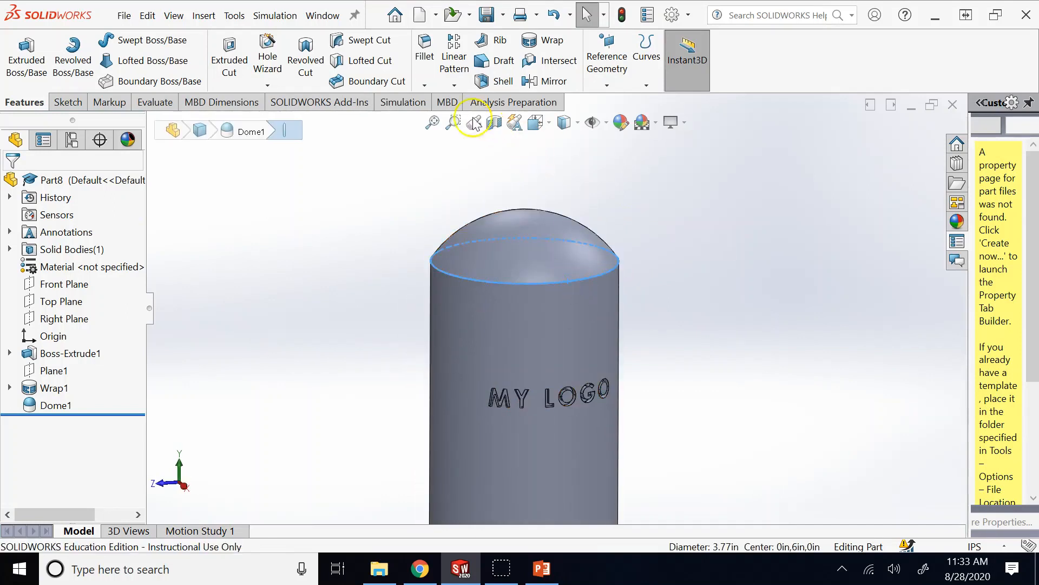
left_click(424, 43)
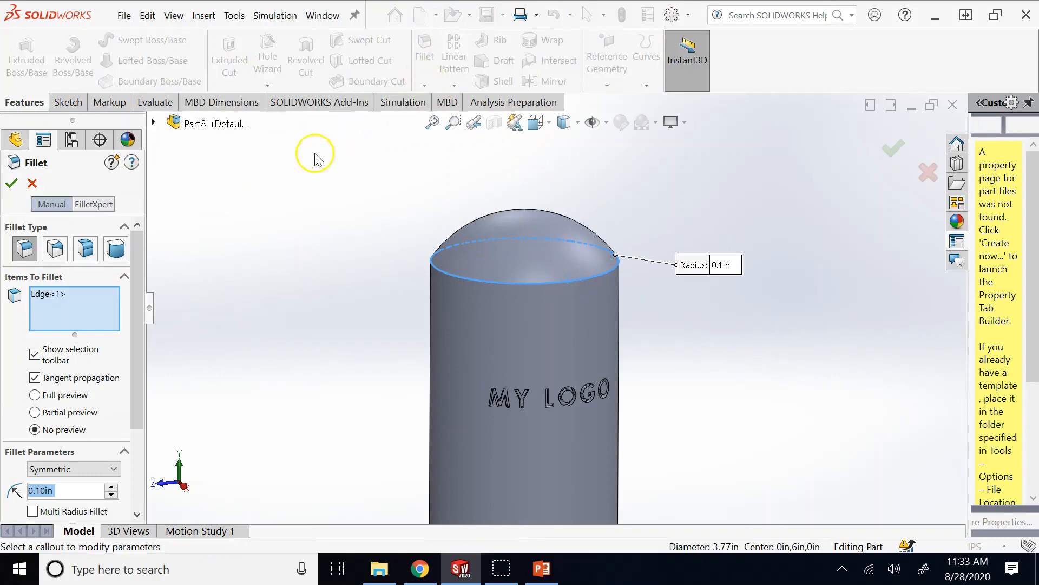
left_click(11, 183)
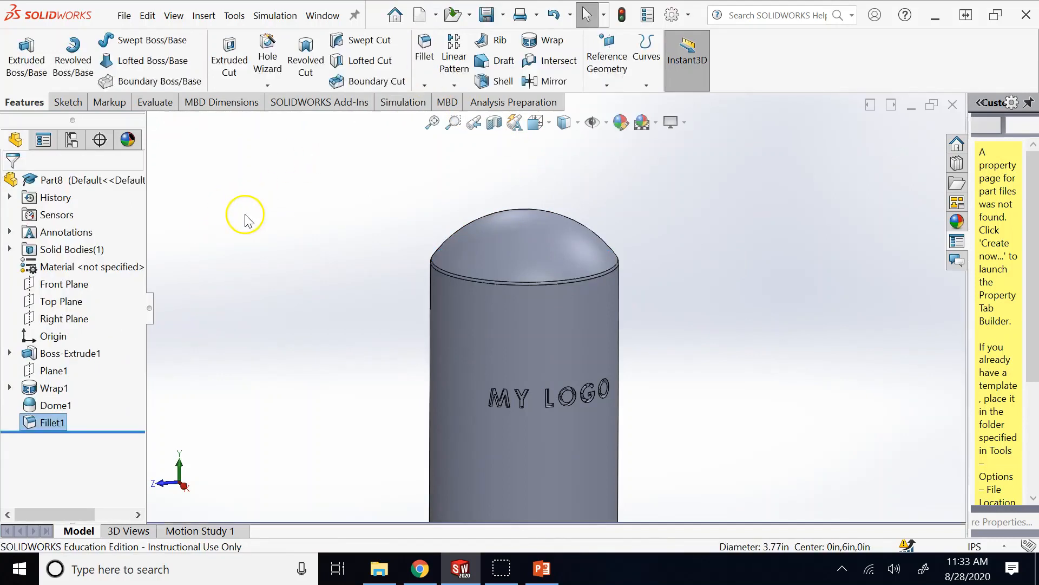
- Change the radius of the fillet below the dome to 0.3 in
left_click(52, 422)
left_click(607, 264)
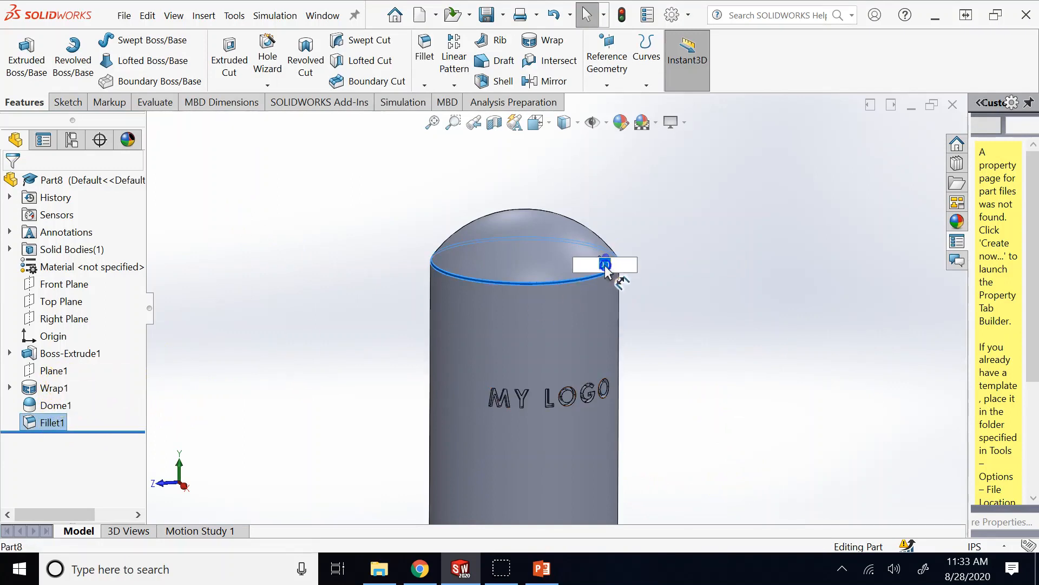
type("0.3")
key("Return")
key("f")
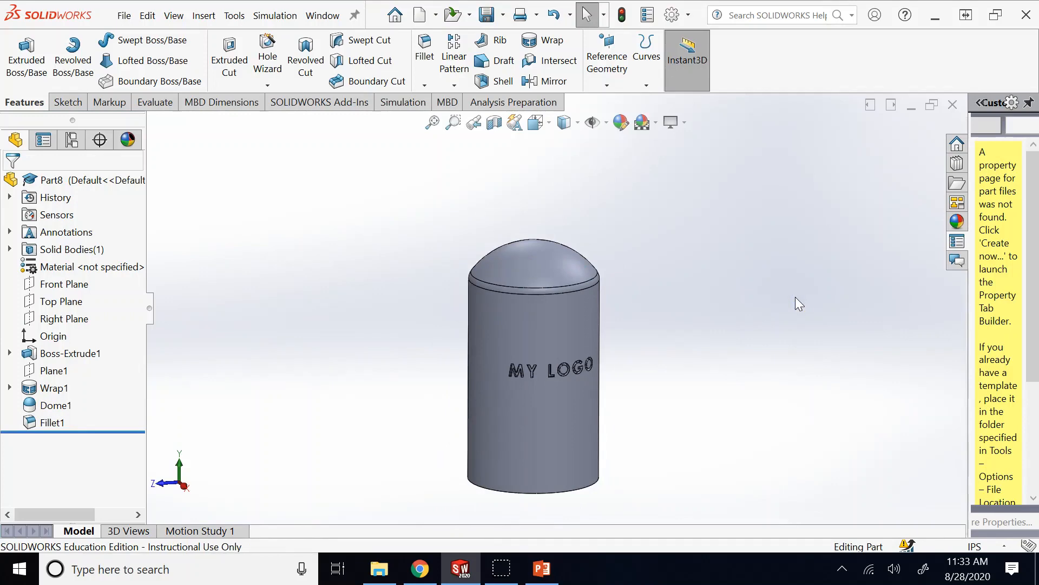
key("z")
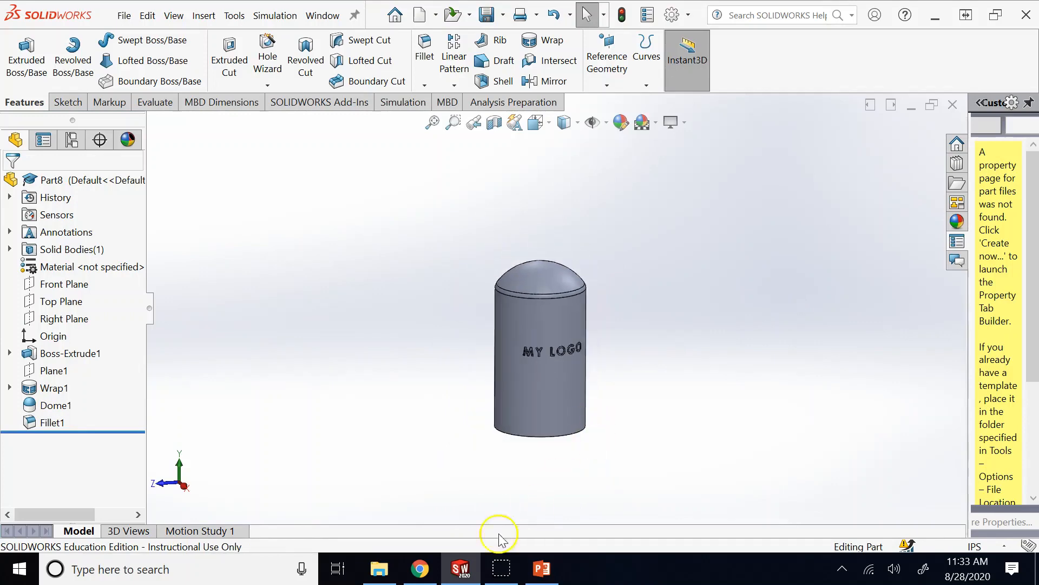
- Switch to the Part Design presentation in PowerPoint and show the Flex and Freeform slide
left_click(541, 569)
scroll(142, 421, "down", 1)
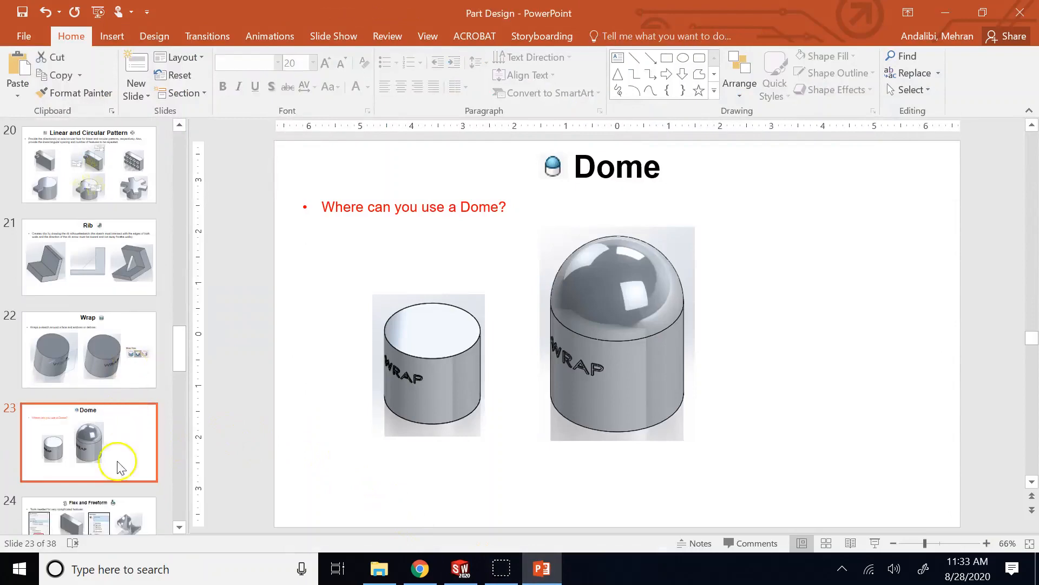
left_click(87, 515)
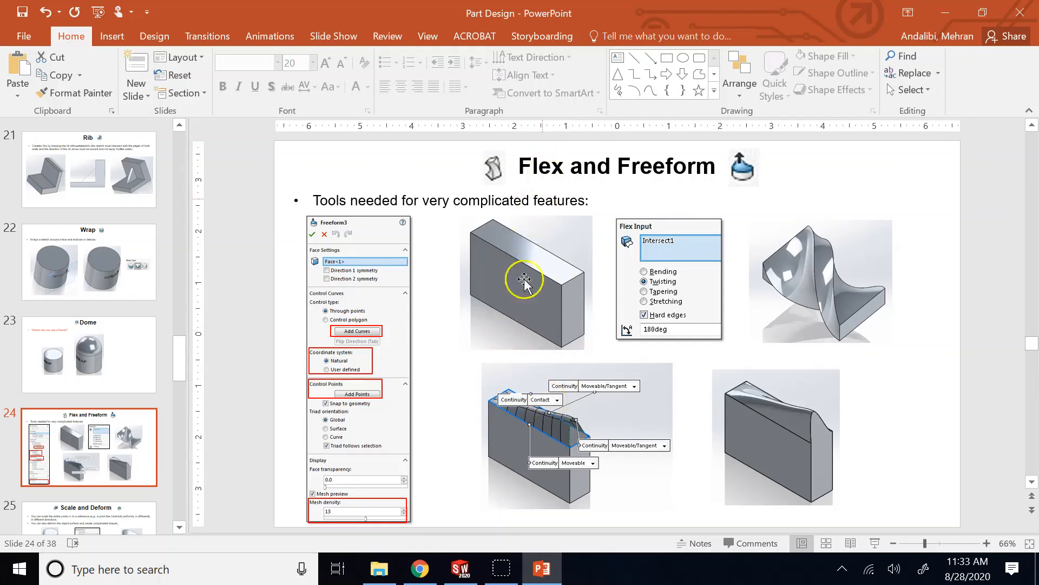
- Switch back to SOLIDWORKS, close the cylinder part without saving and create a new part
left_click(465, 568)
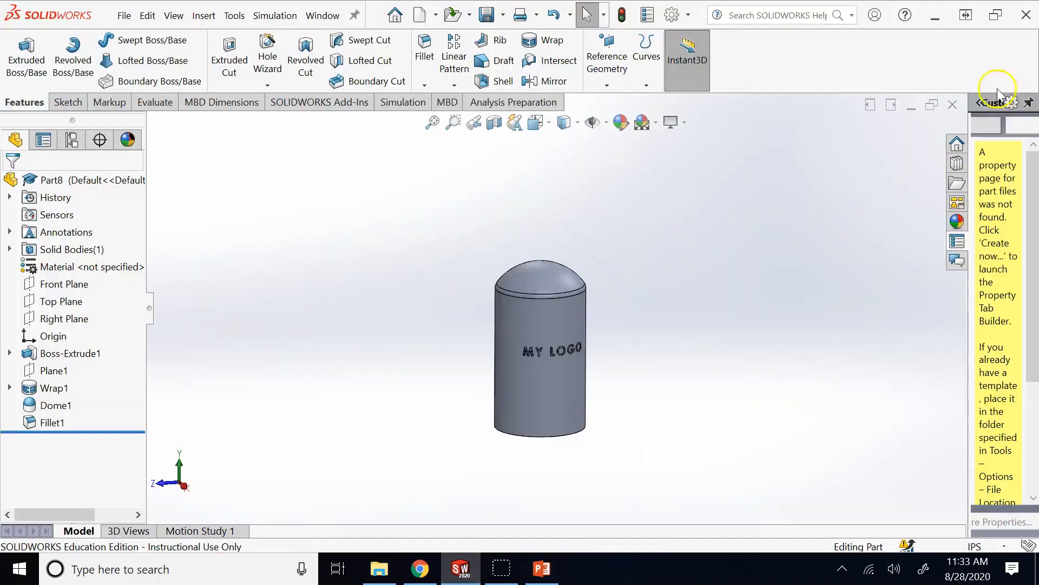
left_click(954, 104)
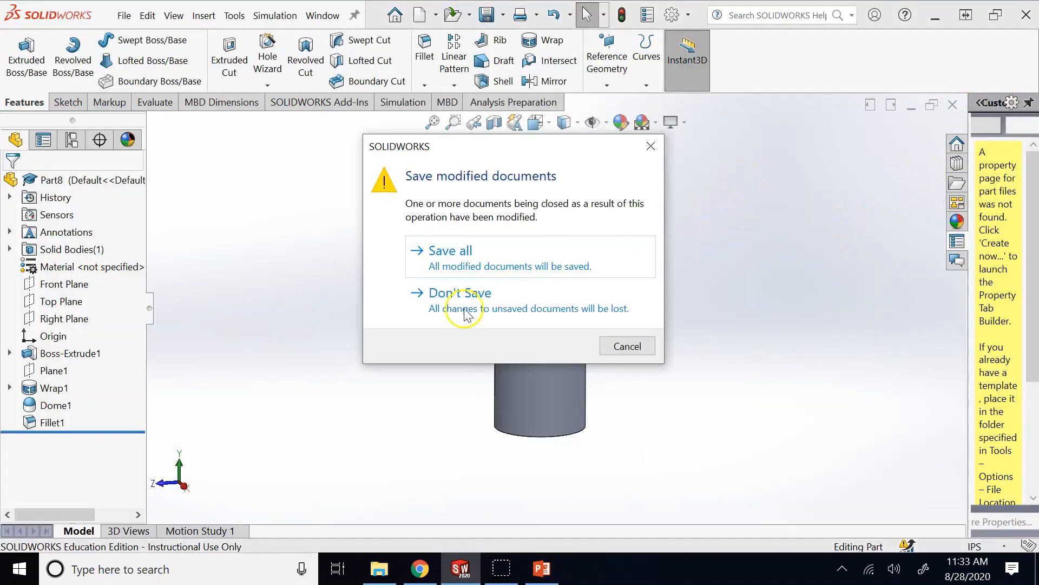
left_click(465, 301)
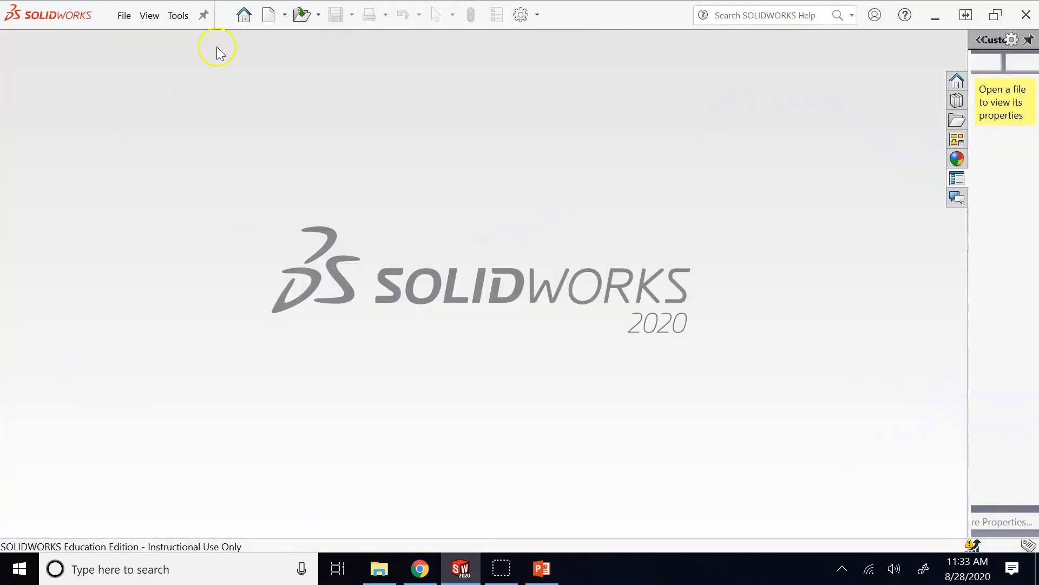
left_click(268, 15)
left_click(610, 437)
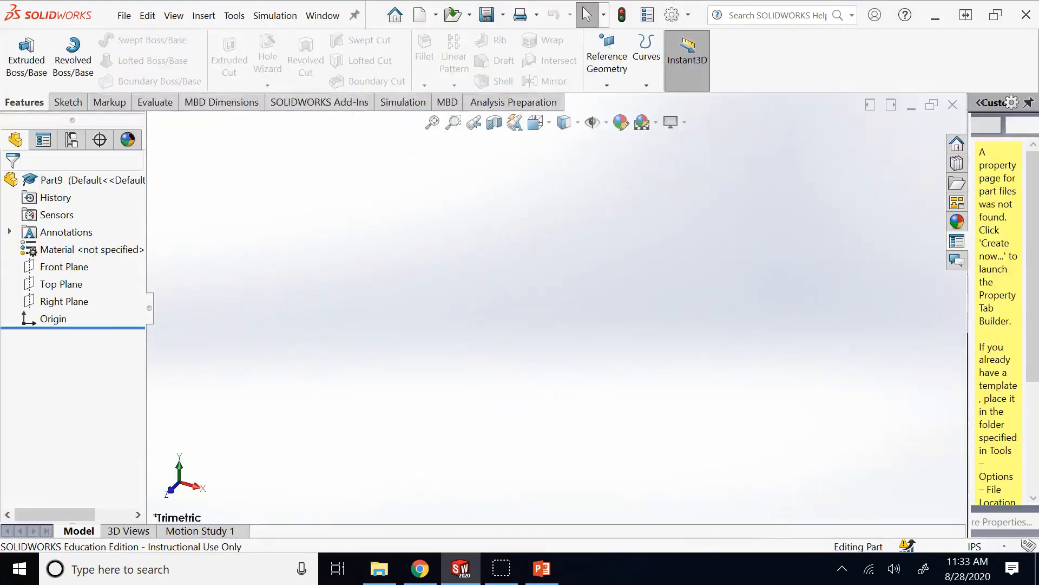
- Sketch a center rectangle about 8.4 by 1.65 in on the Top Plane, centred on the origin, and finish the sketch
left_click(61, 284)
left_click(59, 270)
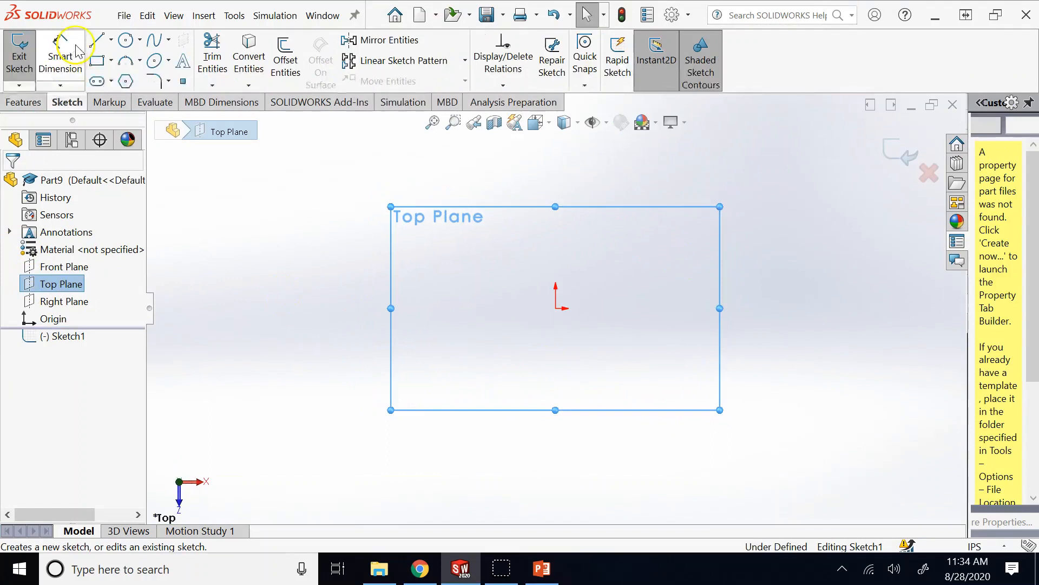
left_click(111, 60)
left_click(122, 100)
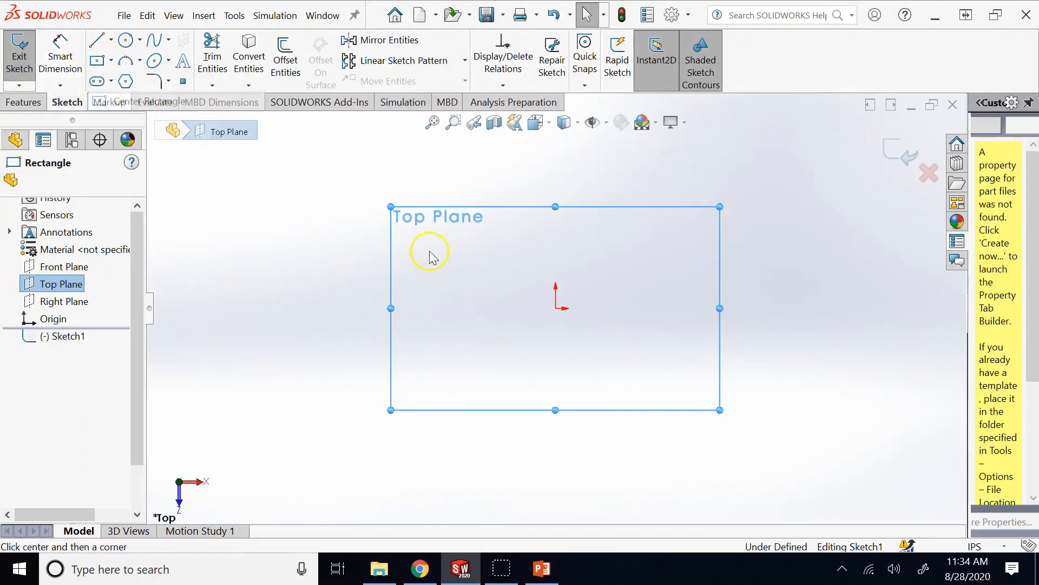
left_click(556, 308)
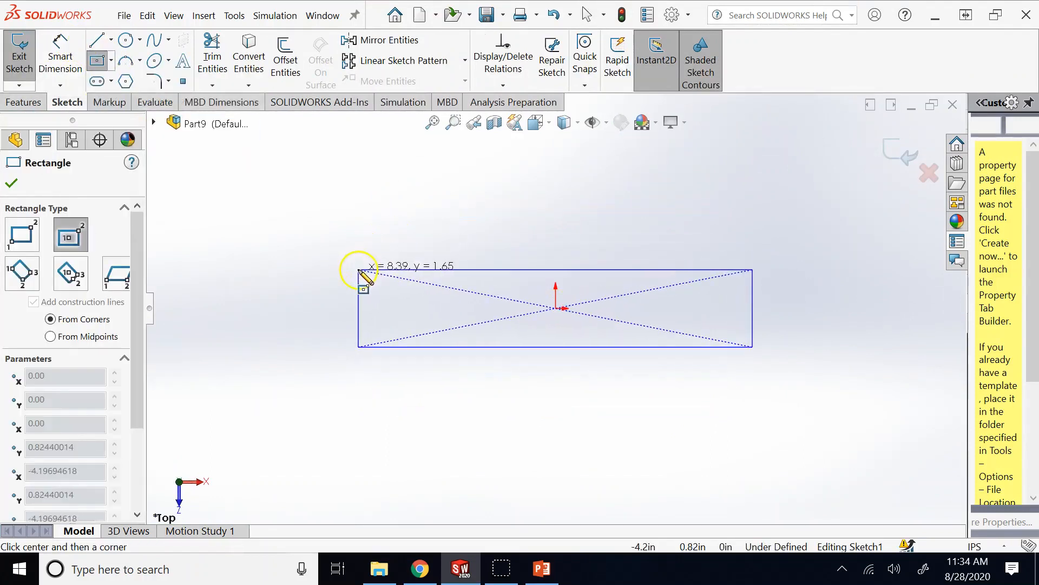
left_click(357, 269)
left_click(900, 151)
- Extrude the rectangle sketch 5 in into a solid block
left_click(23, 102)
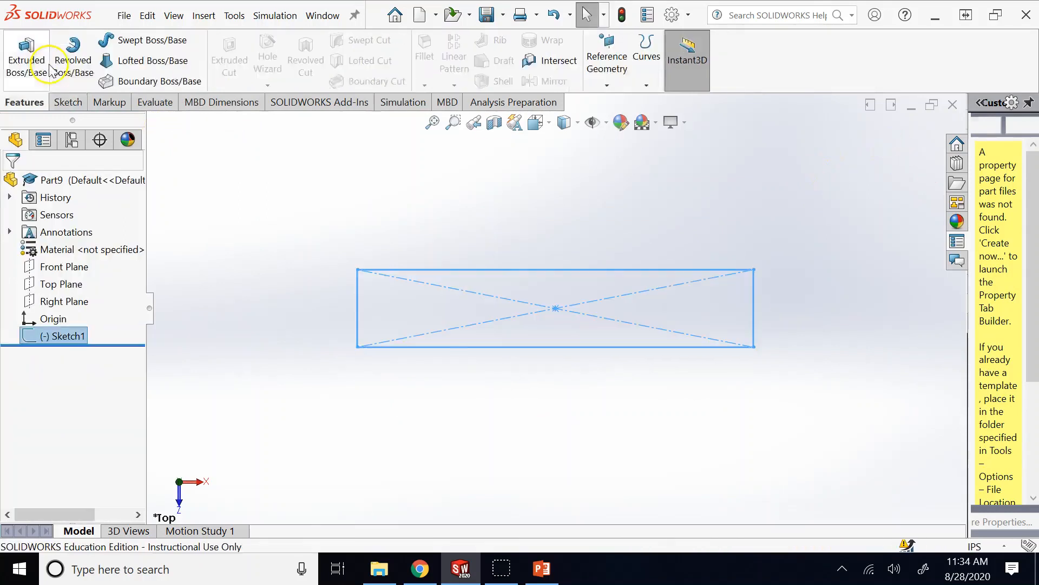
left_click(26, 61)
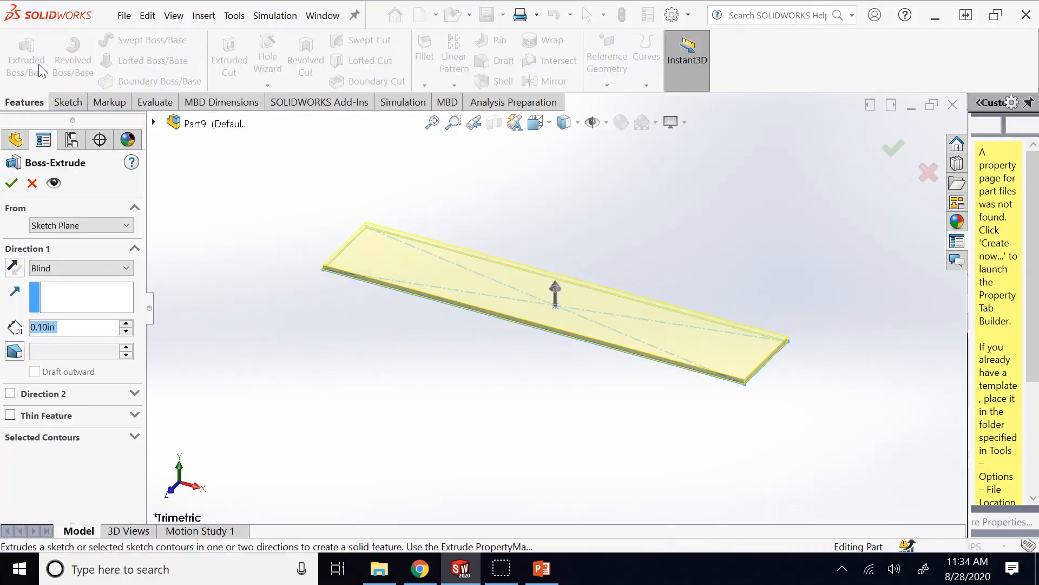
type("5")
key("Return")
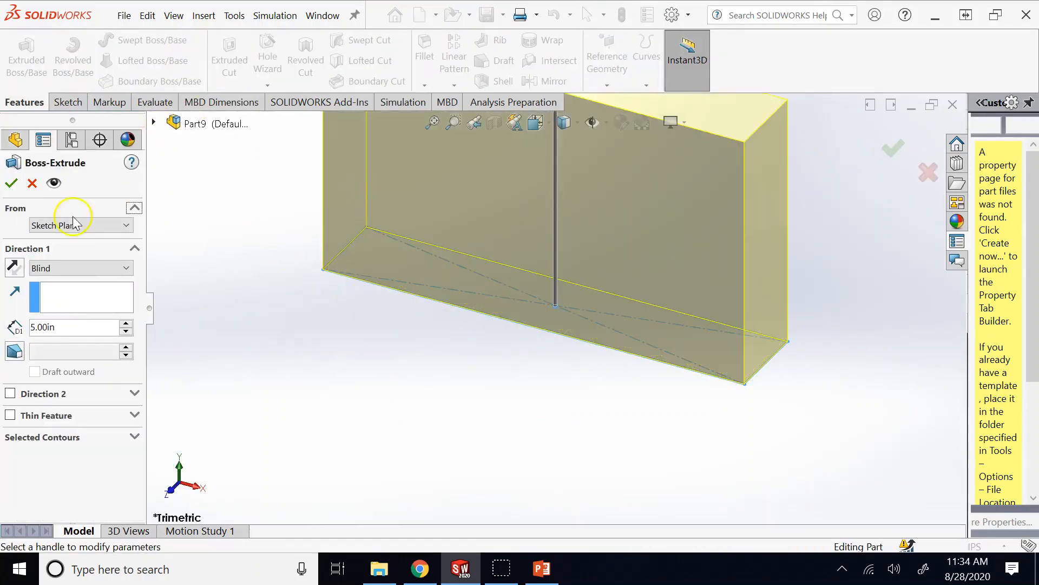
left_click(11, 183)
scroll(431, 286, "up", 5)
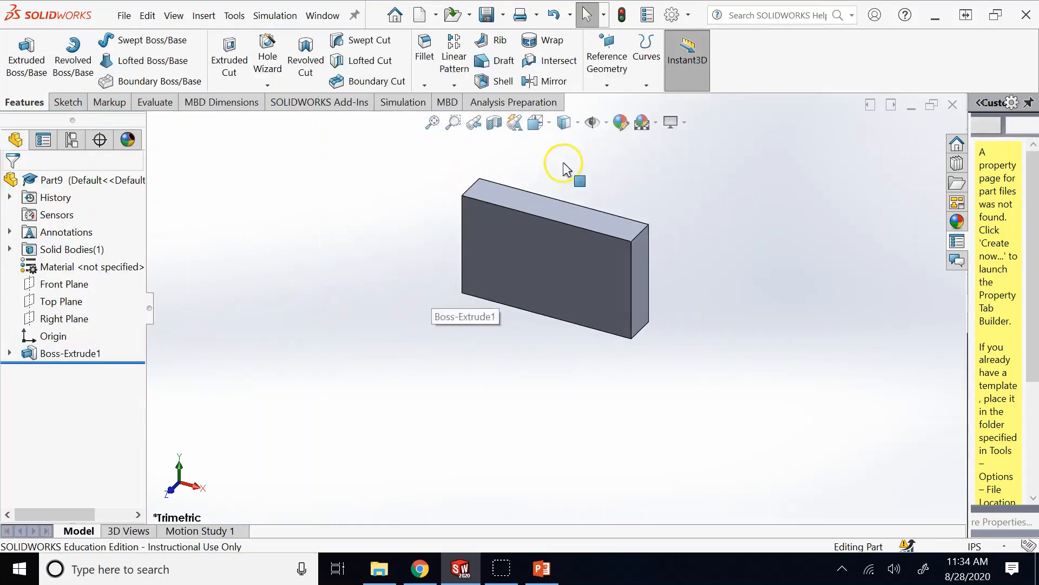
scroll(572, 174, "down", 1)
right_click(596, 179)
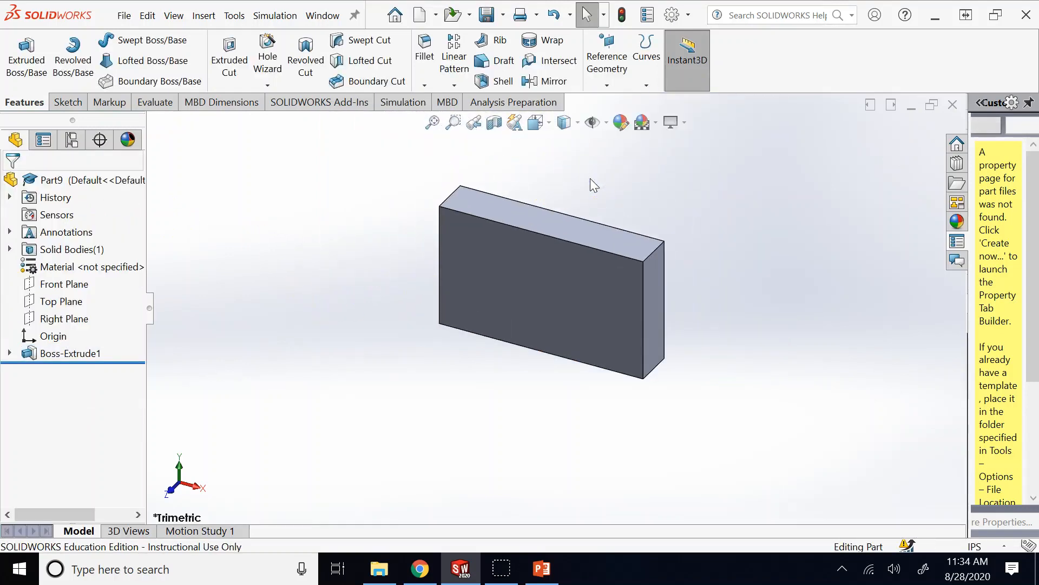
- Start a Flex feature with the Twisting option and choose the block as the body to flex
left_click(230, 19)
mouse_move(204, 16)
mouse_move(233, 98)
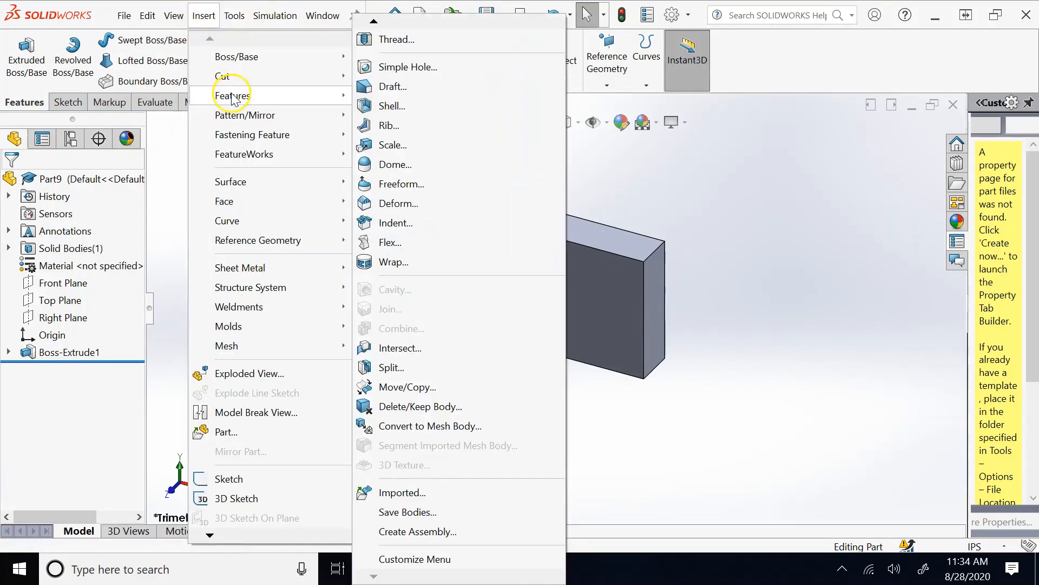
left_click(423, 244)
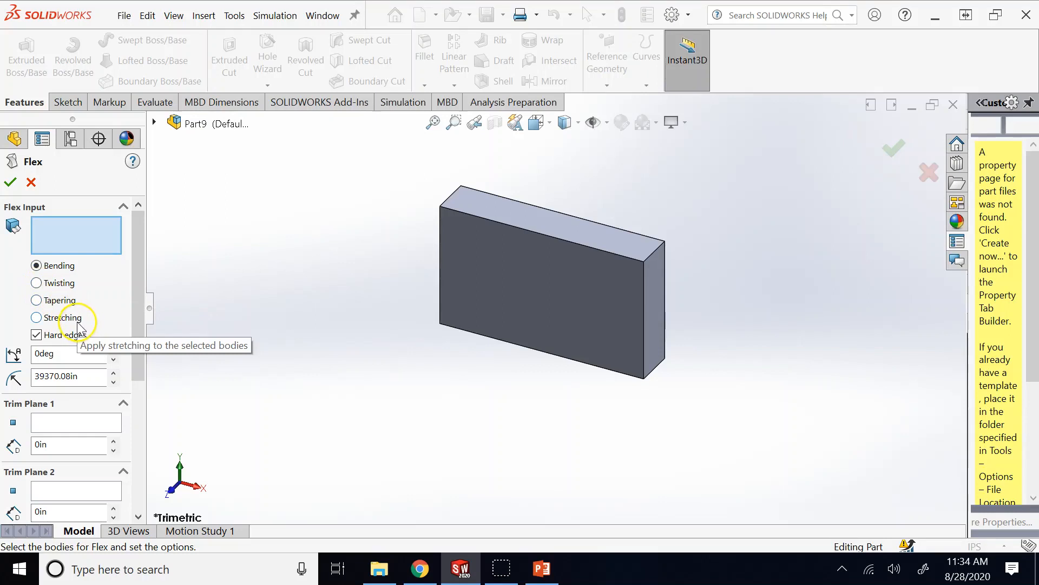
left_click(46, 287)
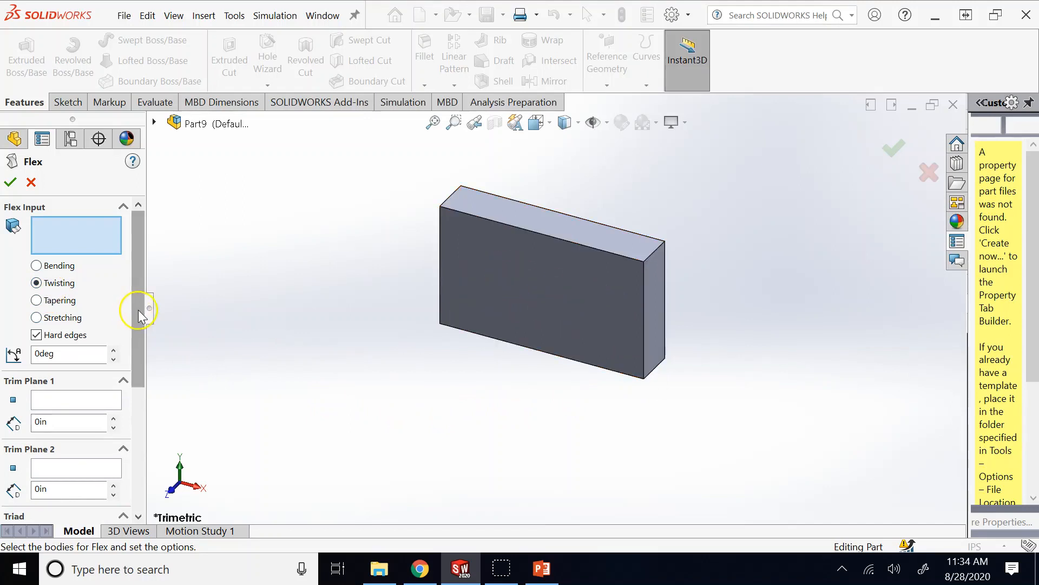
left_click_drag(142, 311, 153, 269)
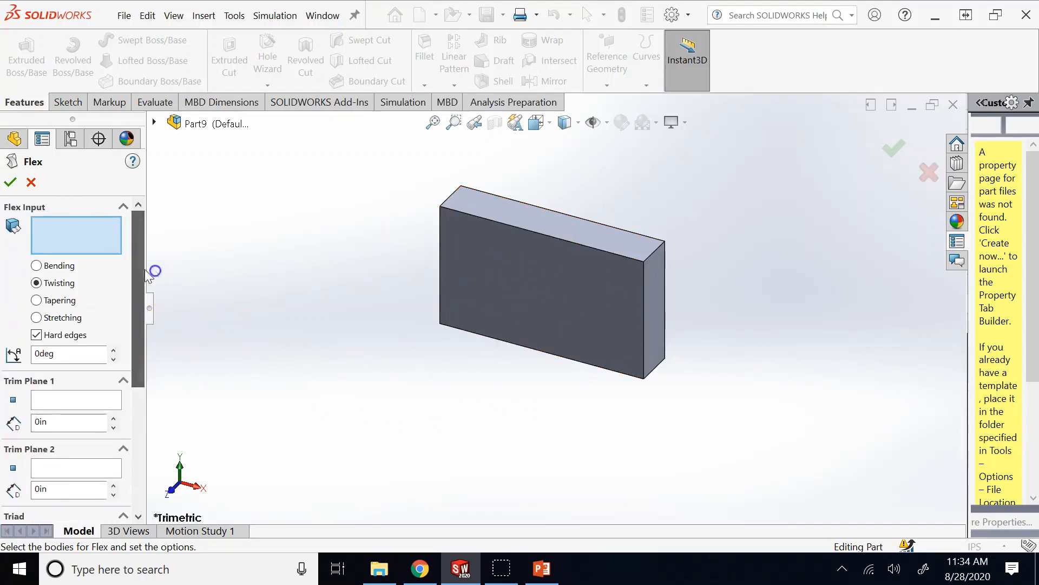
left_click(483, 305)
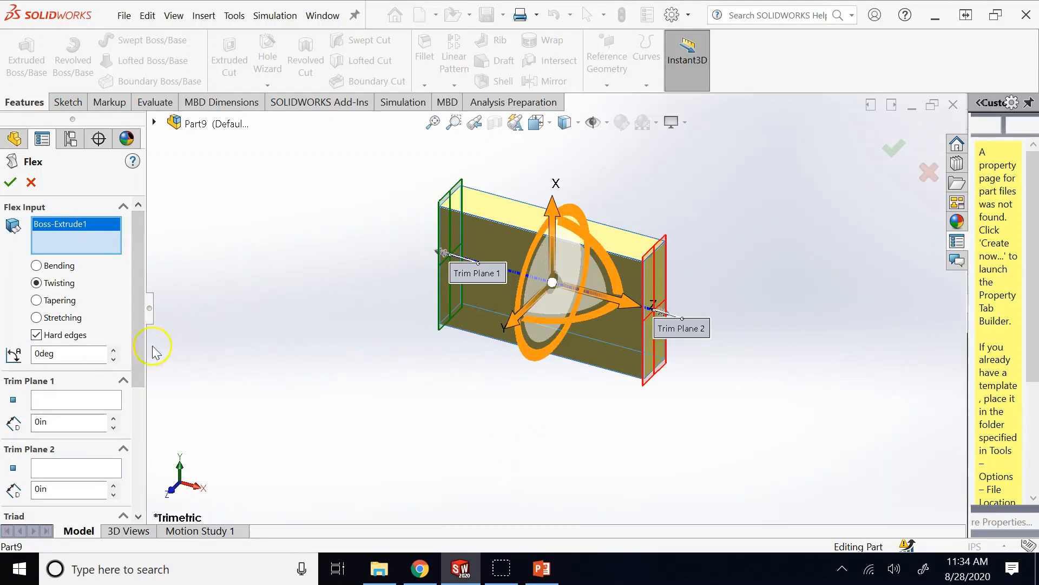
- Set the Flex twist angle to 220 degrees and accept the feature
left_click(113, 350)
left_click(113, 350)
left_click(113, 351)
left_click(113, 350)
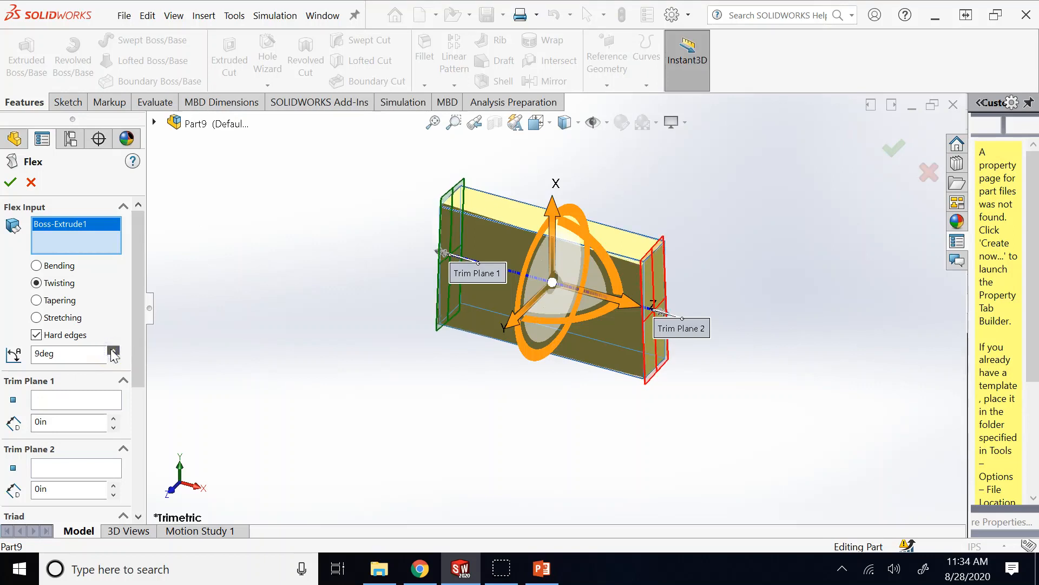
left_click(112, 350)
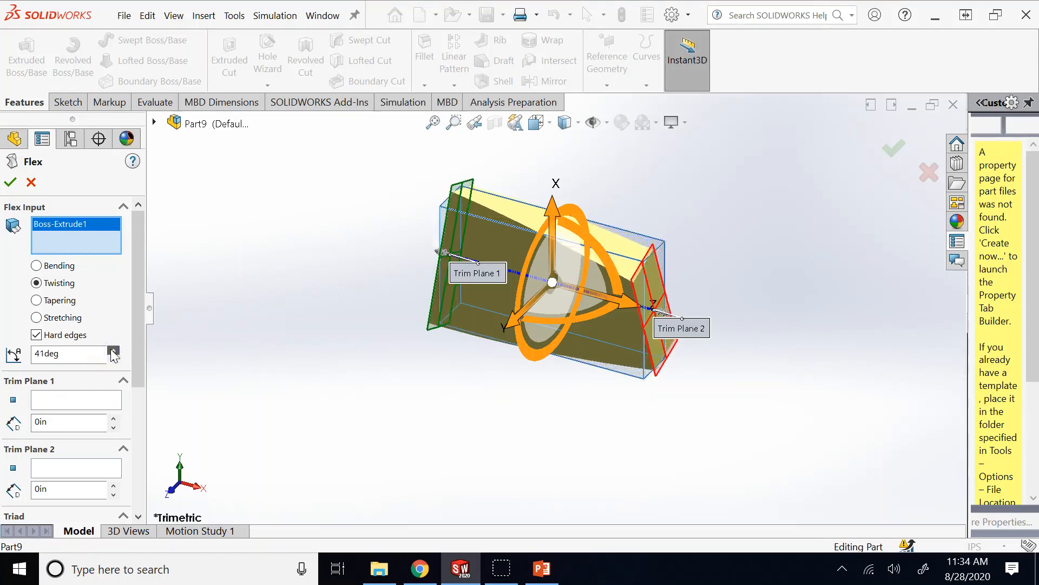
left_click_drag(111, 351, 112, 353)
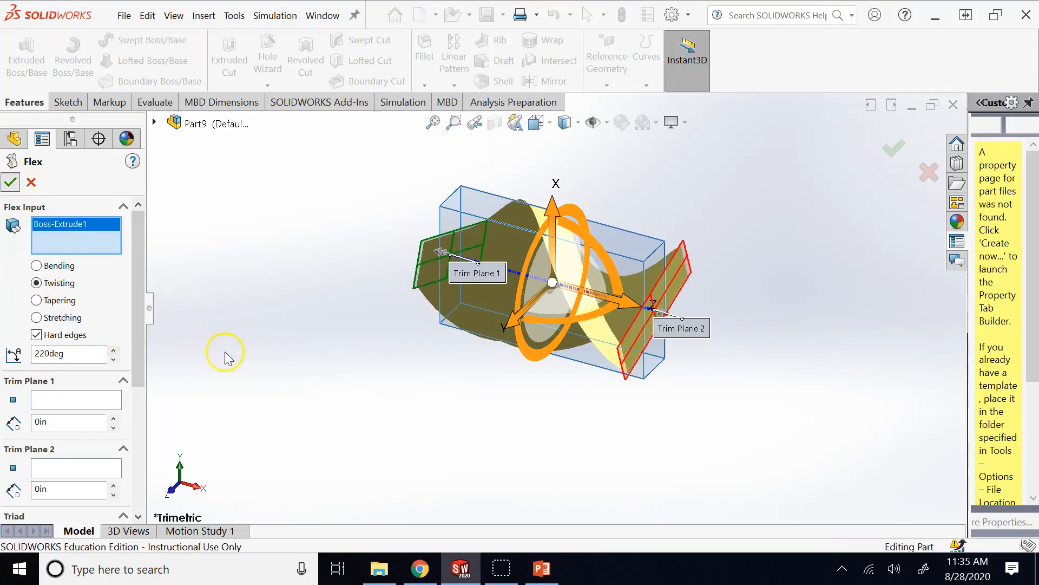
- Examine the shape of the twisted block from all sides
key("Left")
key("Left")
key("Left")
key("Left")
key("Left")
key("Left")
key("Left")
key("Left")
key("Left")
key("Left")
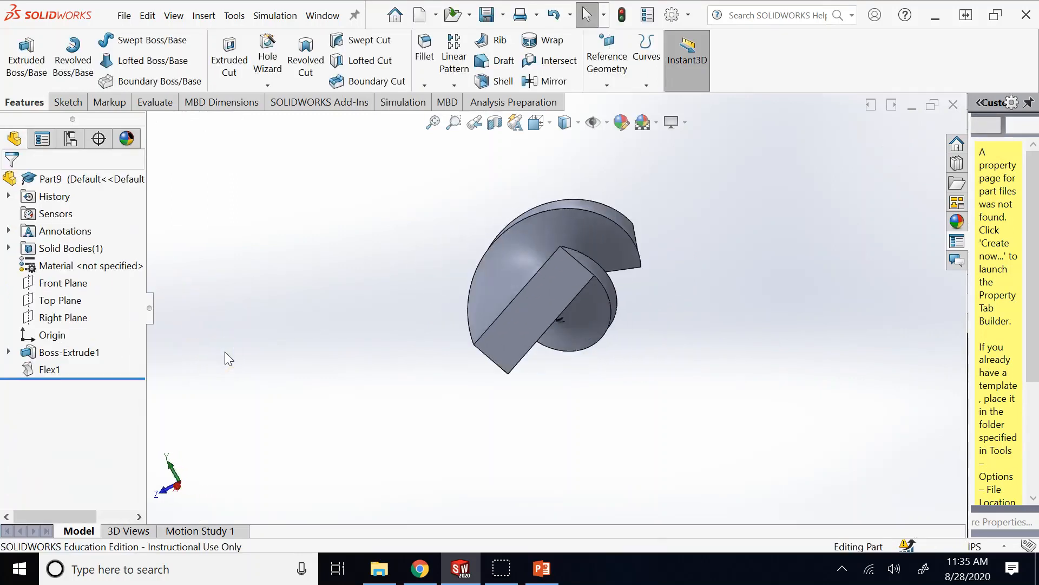
key("Left")
key("Left")
key("Left")
key("Left")
key("Left")
key("Left")
key("Left")
key("Left")
key("Left")
key("Left")
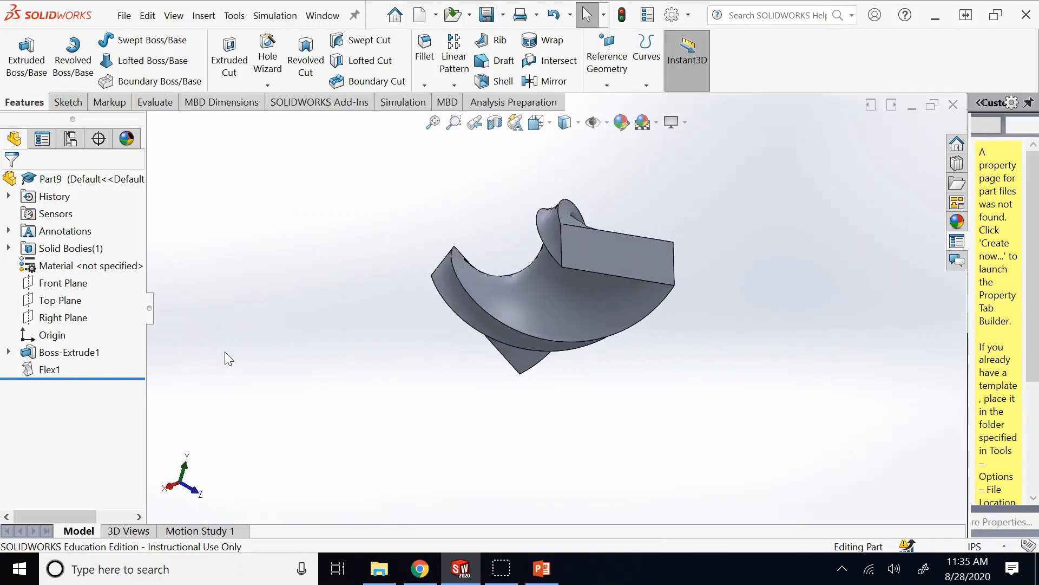
key("Left")
key("Left")
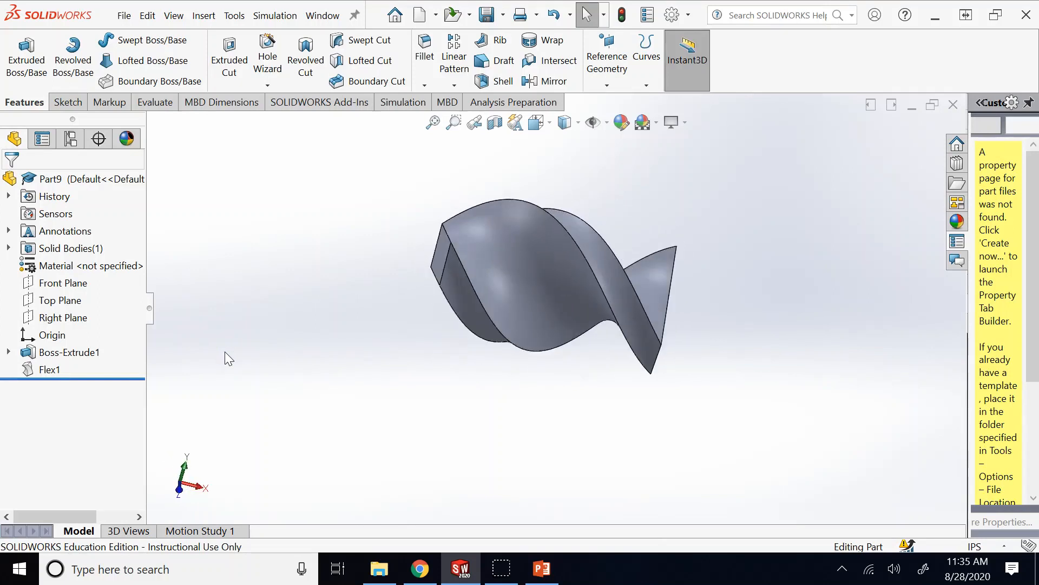
key("Left")
key("Left")
key("Left")
key("Left")
key("Left")
key("Left")
key("Left")
key("Left")
key("Left")
key("Left")
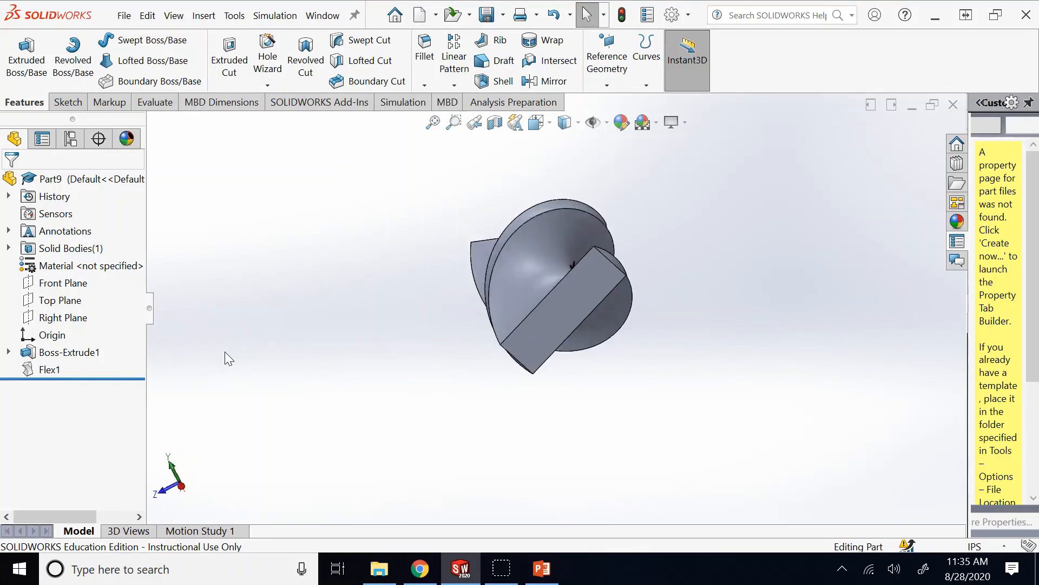
key("Left")
key("Left")
key("Left")
key("Left")
key("Left")
key("Left")
key("Left")
key("Left")
key("Left")
key("Left")
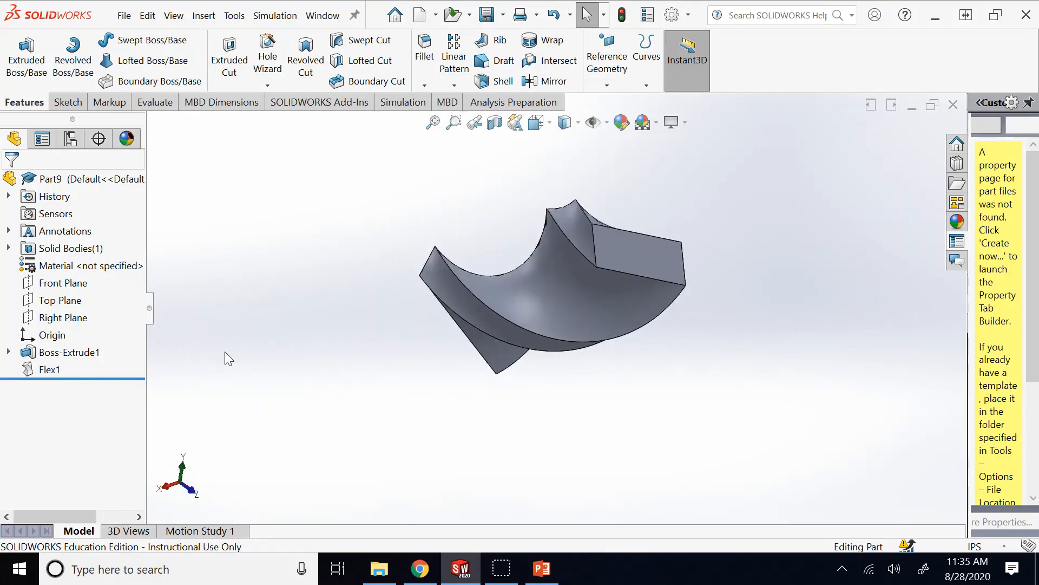
key("Left")
key("Left")
key("Left")
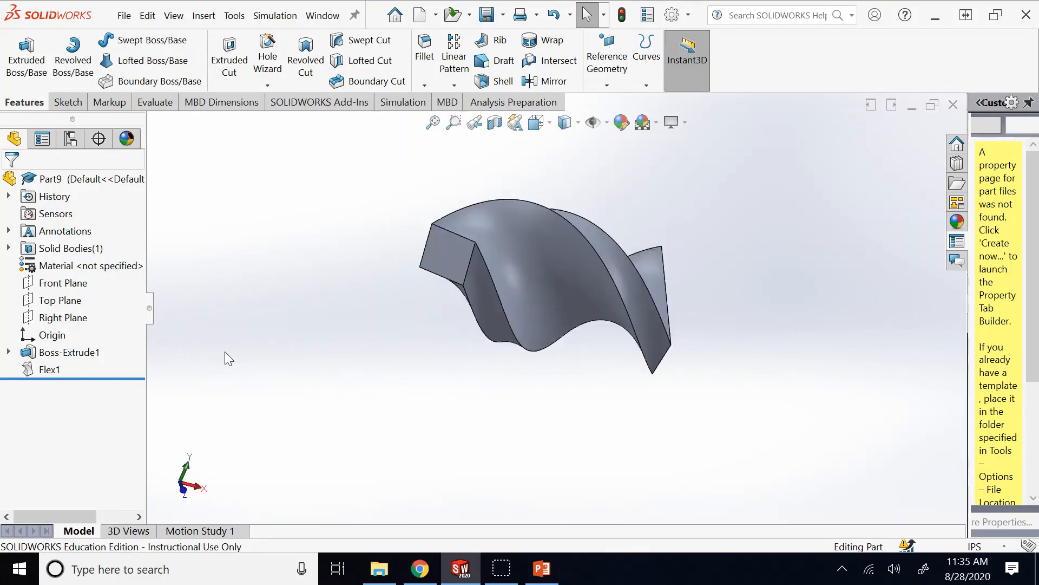
- Edit the block's Flex feature and change its type to Bending
left_click(49, 368)
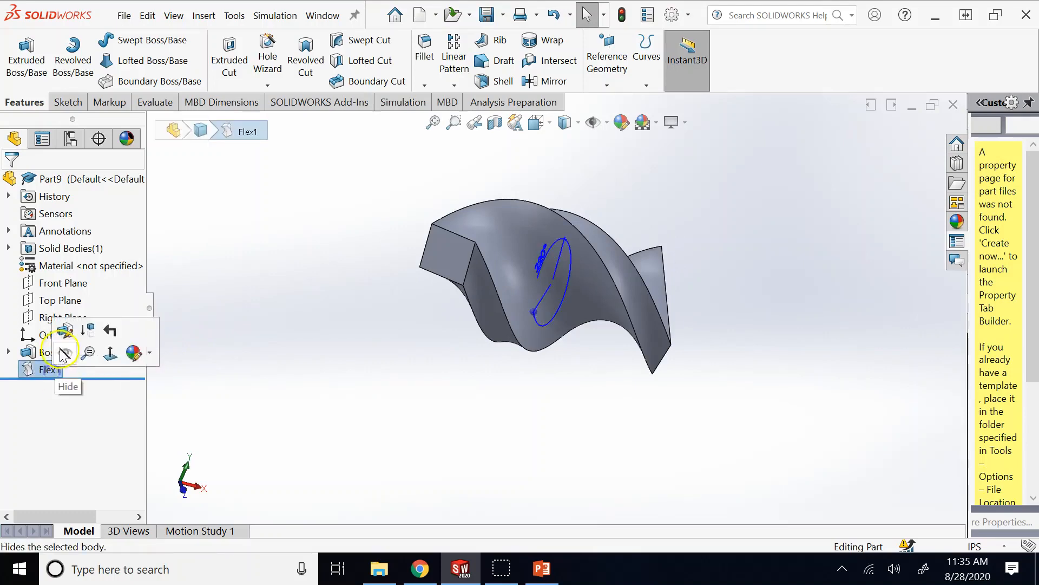
left_click(65, 330)
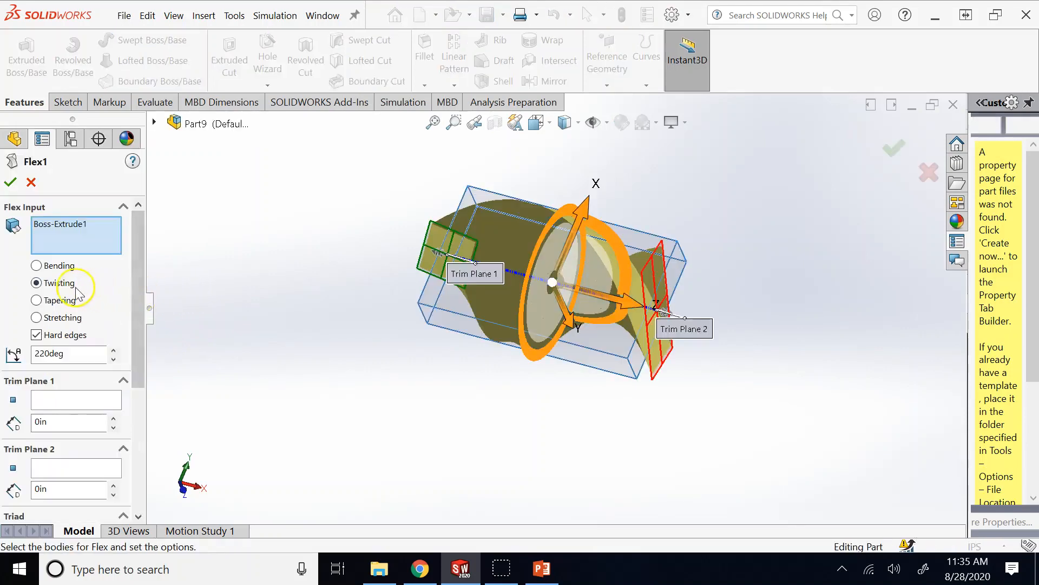
left_click(37, 265)
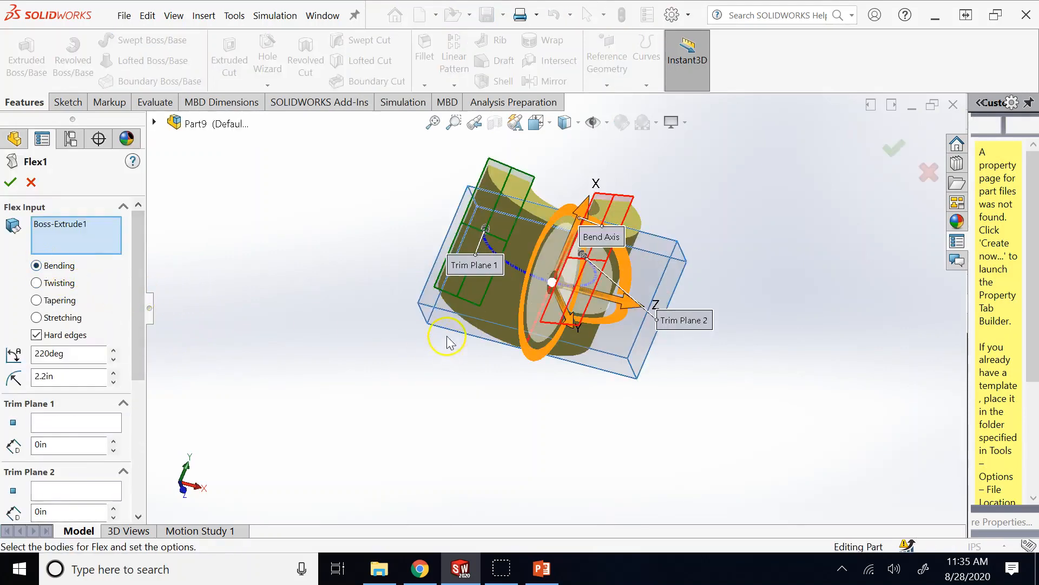
- Examine the bending preview of the block and its trim planes from several directions
key("Down")
key("Down")
key("Down")
key("Down")
key("Down")
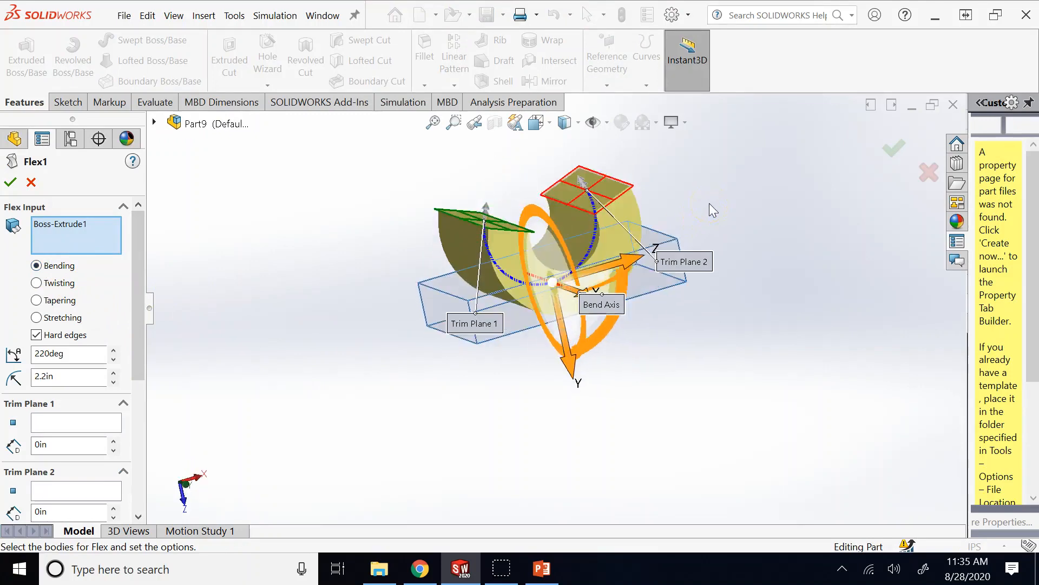
key("Down")
key("Left")
key("Left")
key("Left")
key("Left")
key("Down")
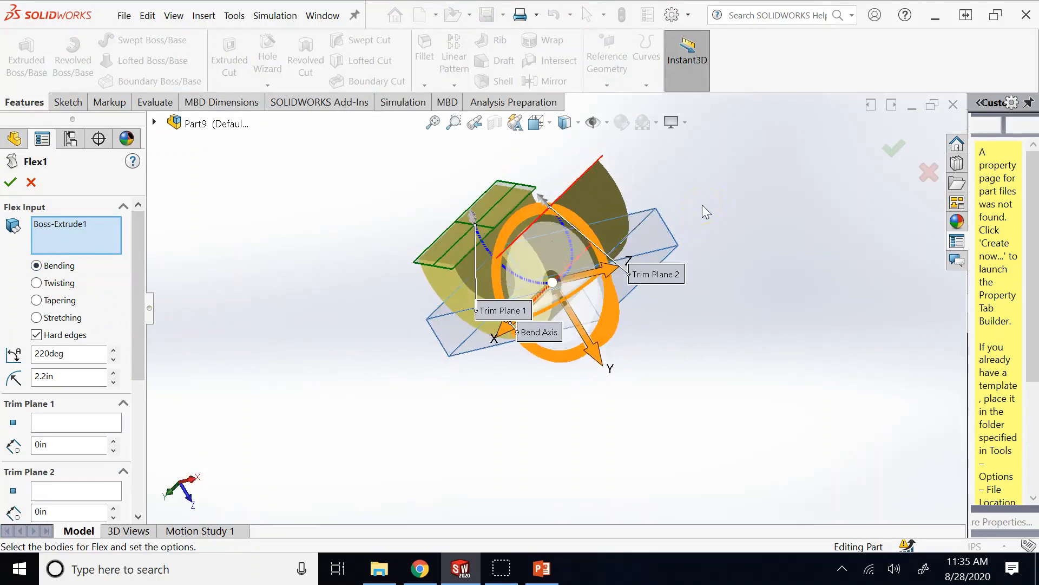
key("Down")
key("Down")
key("Down")
key("Up")
key("Up")
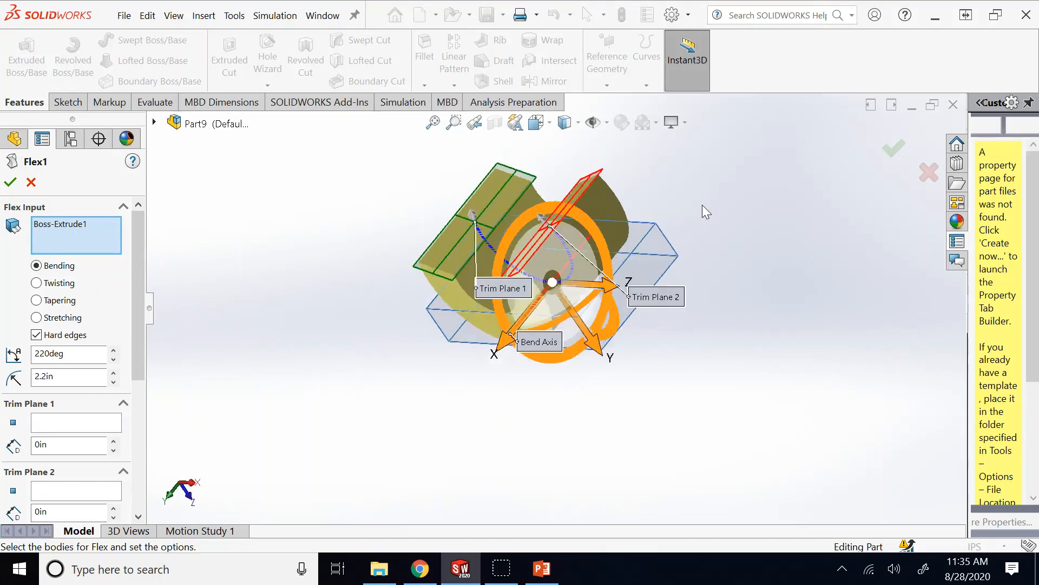
key("Up")
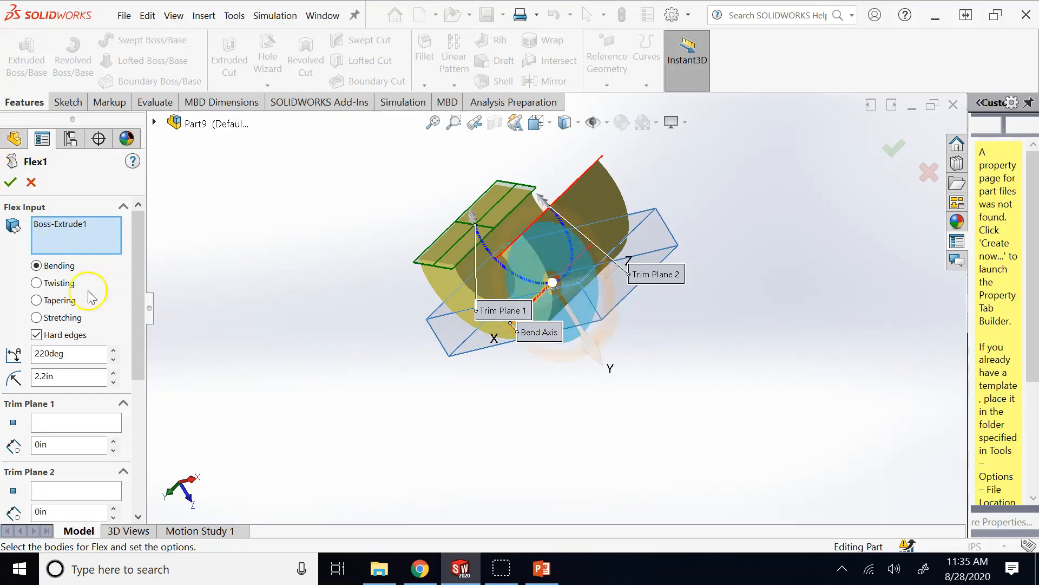
- Try different bend angles and radii, raise the bend angle to about 229 degrees, and accept the Flex edit
left_click(114, 353)
left_click(115, 352)
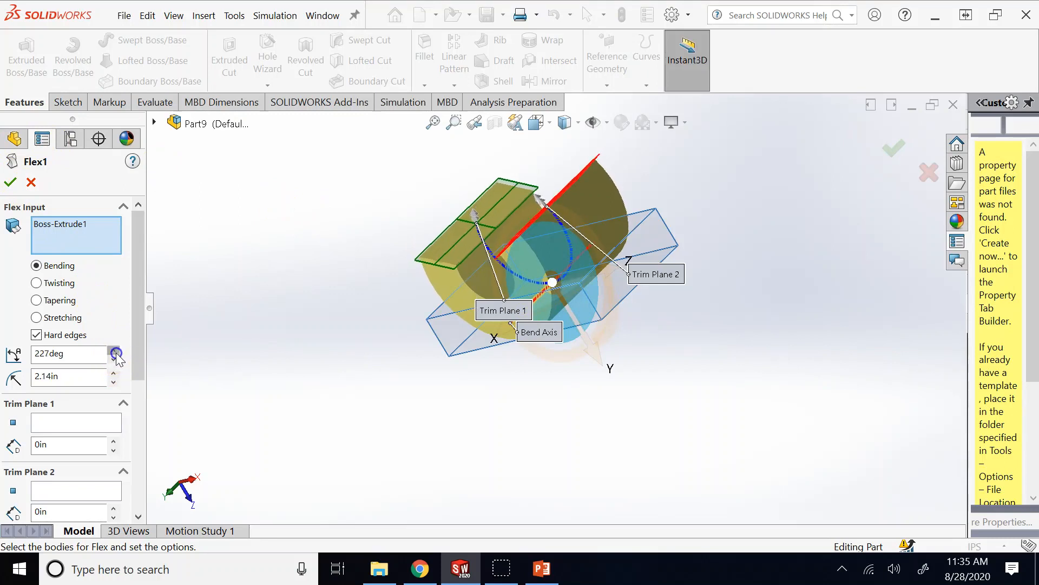
left_click(114, 358)
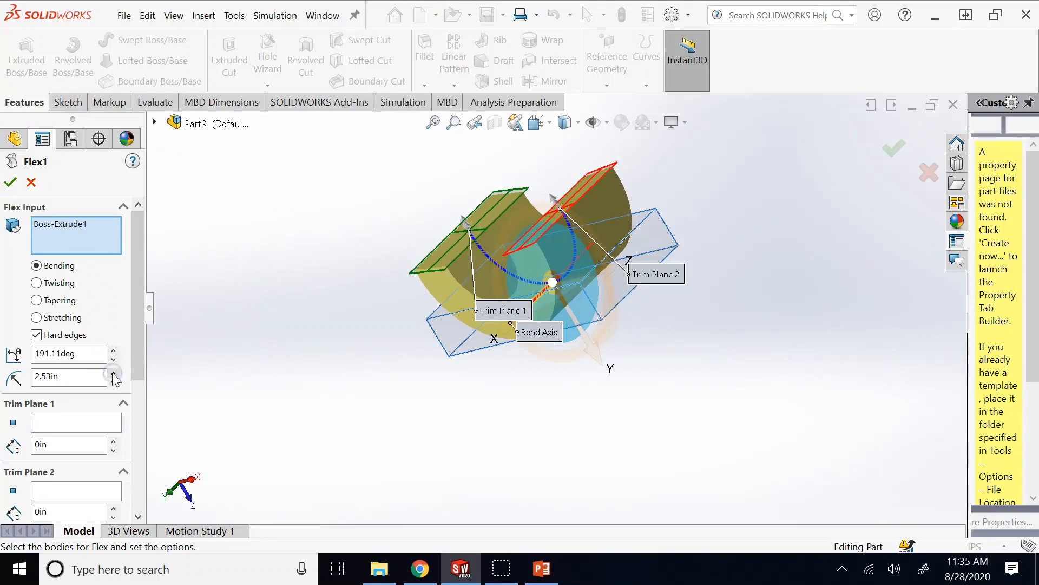
left_click(115, 349)
left_click(114, 349)
left_click(114, 349)
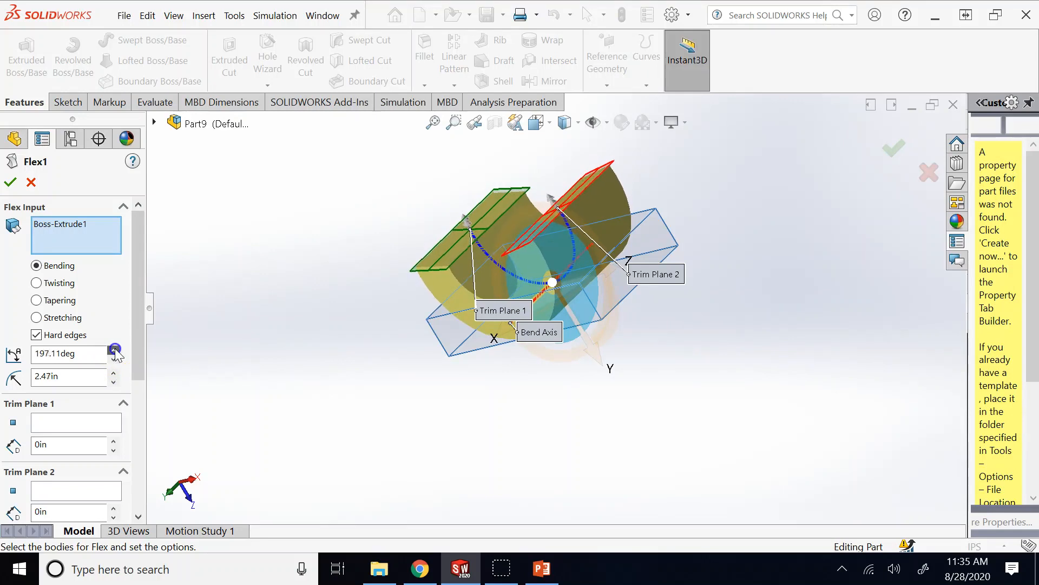
left_click(114, 350)
left_click(115, 349)
left_click(115, 349)
left_click(114, 349)
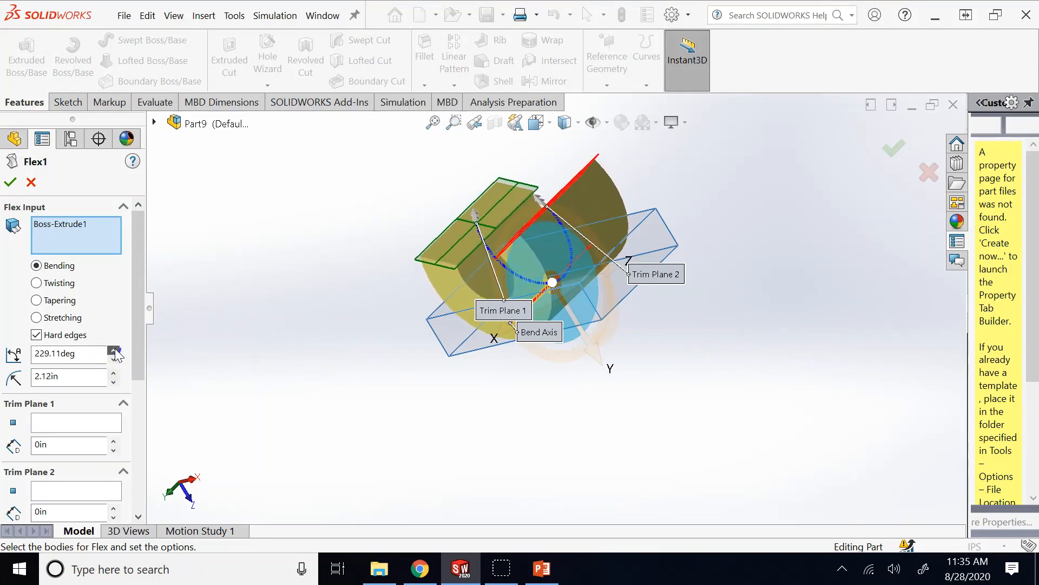
left_click(114, 349)
left_click(10, 182)
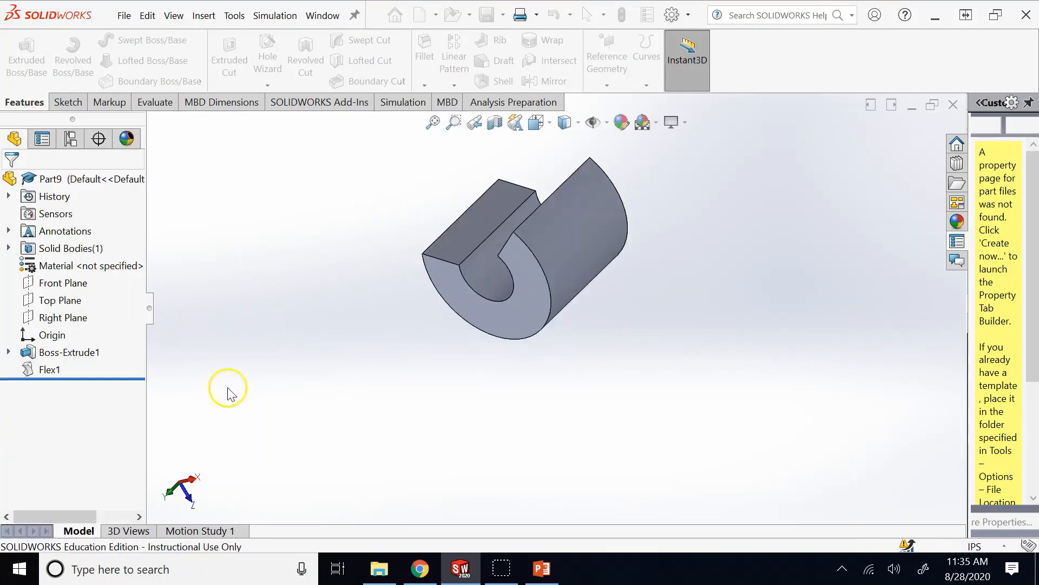
- Examine the curved shape of the bent block from different sides
key("ctrl+5")
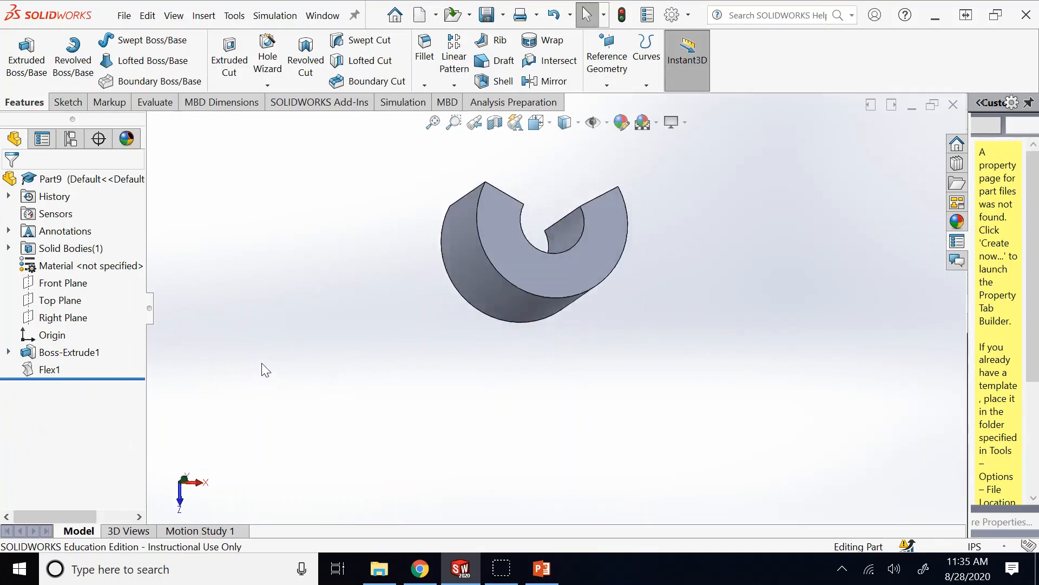
key("Left")
key("Left")
key("Left")
key("Left")
key("Left")
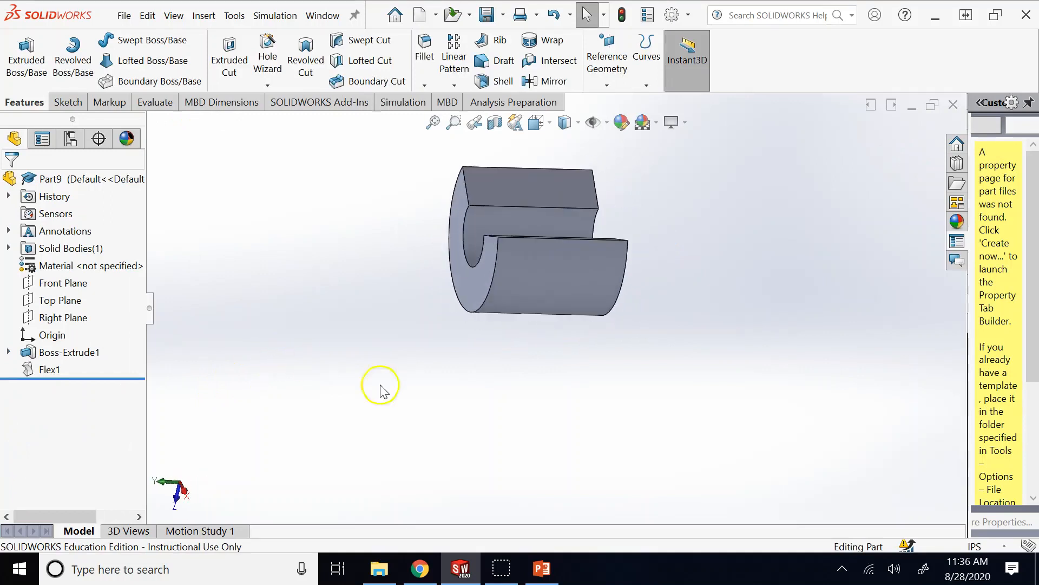
- Remove the Flex feature from the block and show the plain extrusion in isometric view
mouse_move(541, 563)
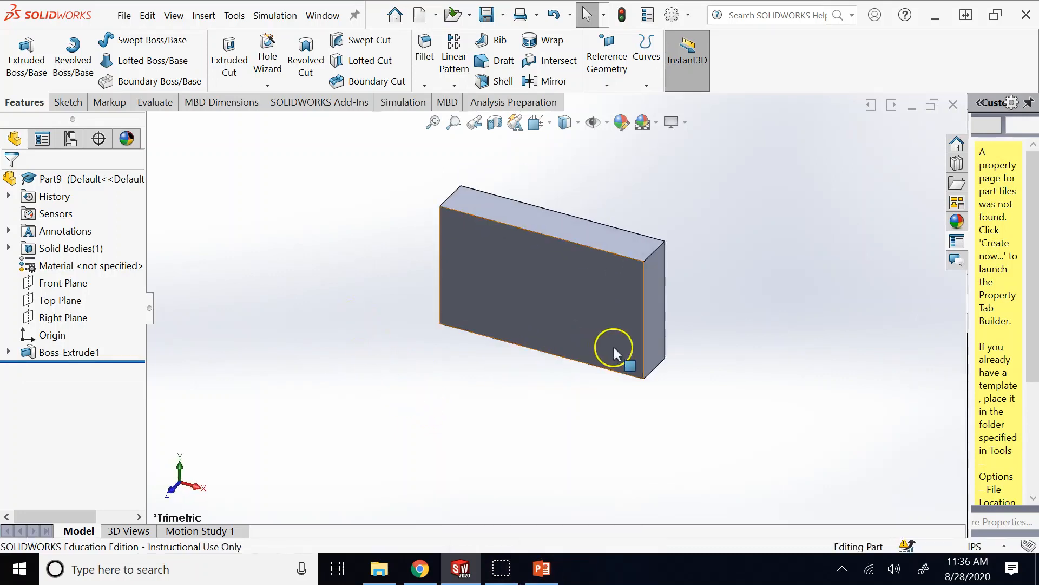
key("ctrl+7")
scroll(613, 347, "up", 2)
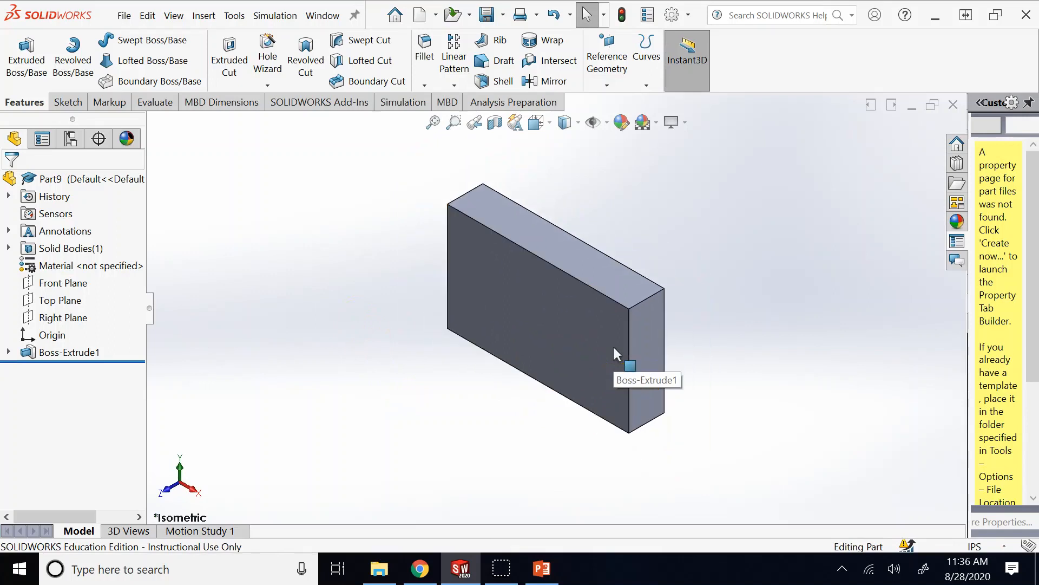
left_click(401, 215)
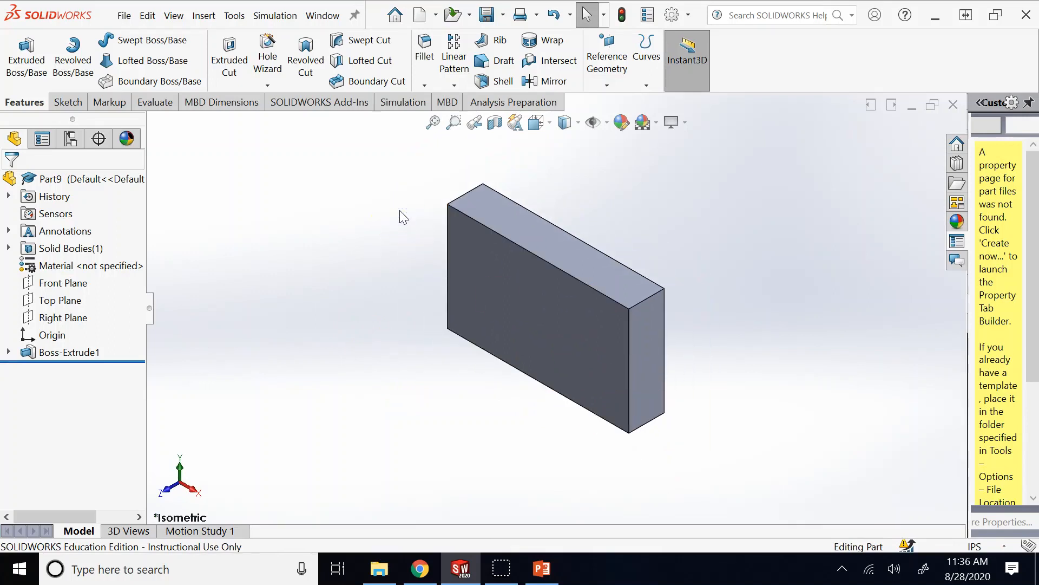
scroll(741, 287, "down", 2)
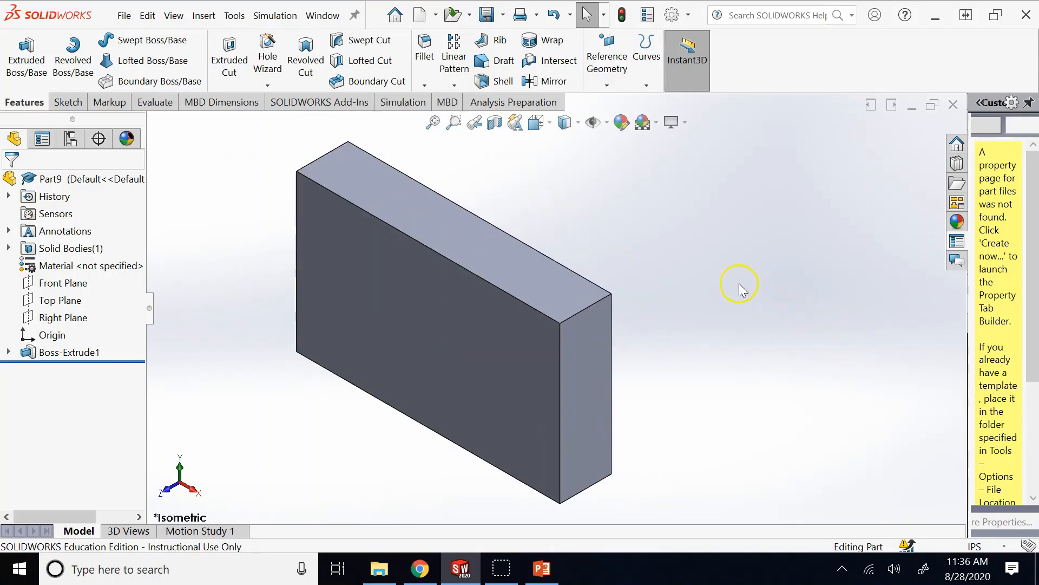
- Switch to PowerPoint to review the Freeform example on the Flex and Freeform slide, and return to SOLIDWORKS
left_click(541, 569)
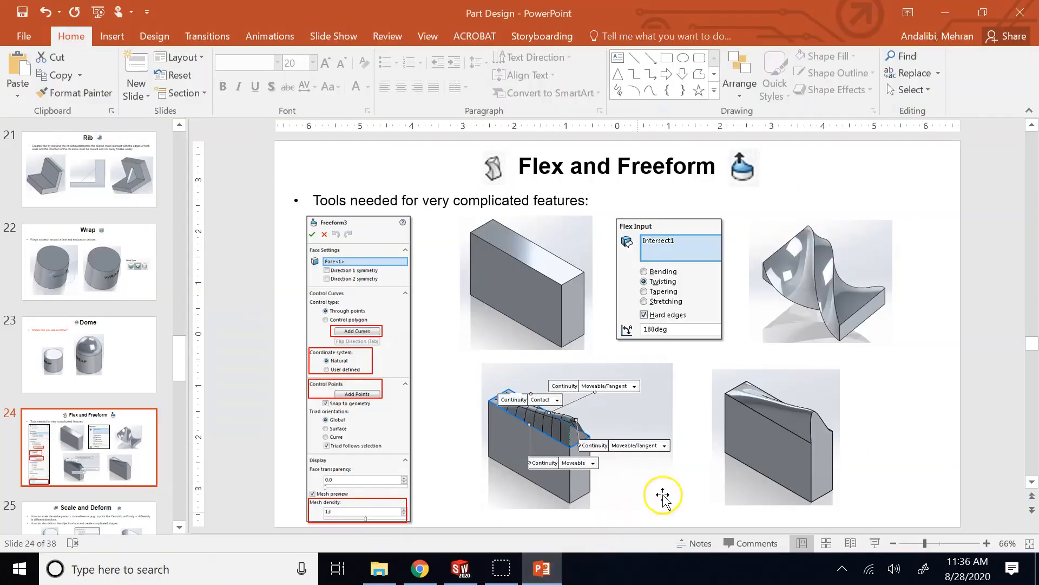
left_click(695, 333)
left_click(612, 432)
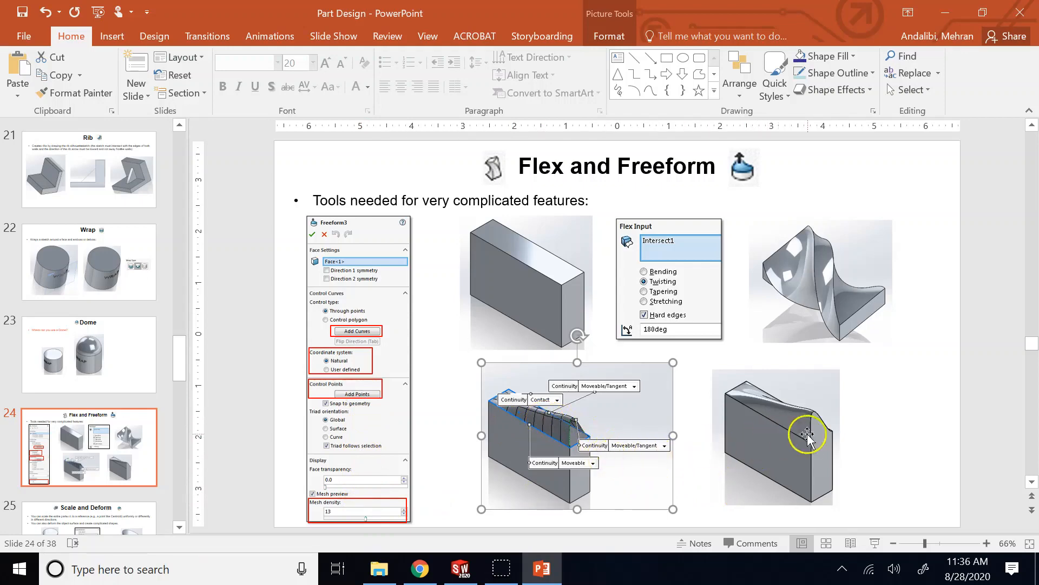
left_click(461, 568)
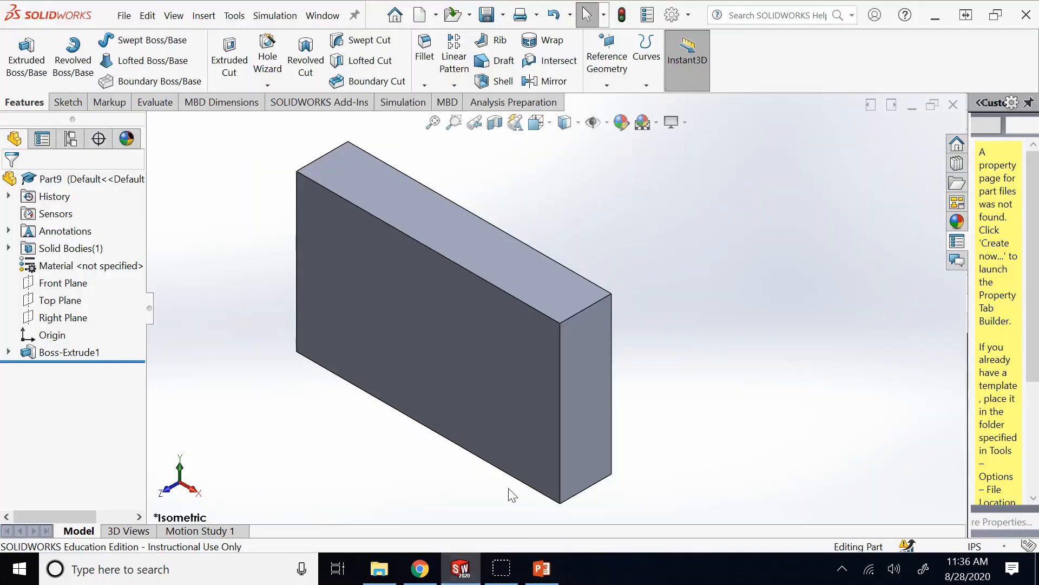
- Start a Freeform feature and choose the block's top face as the face to deform
left_click(202, 15)
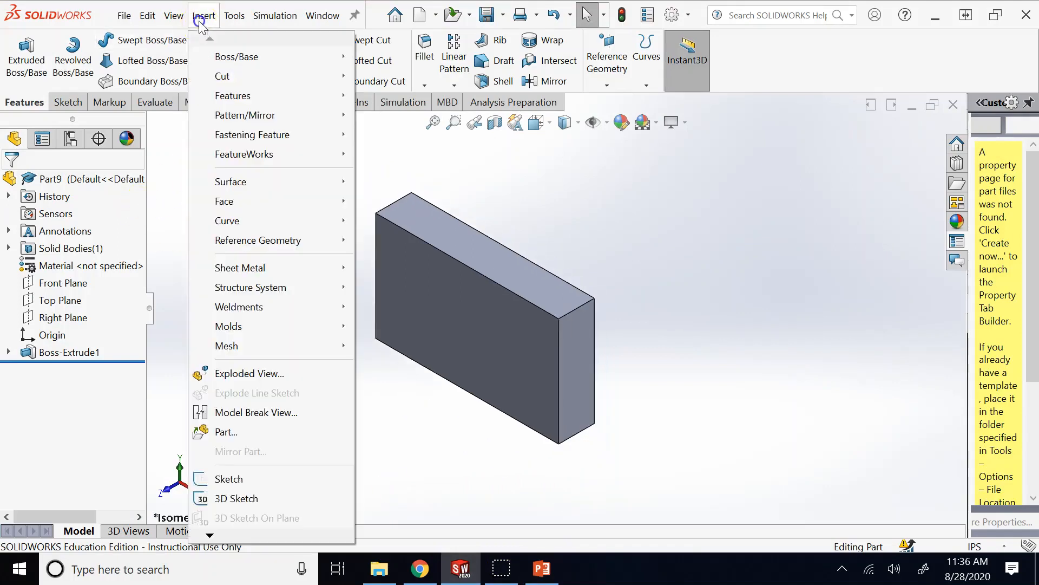
mouse_move(251, 96)
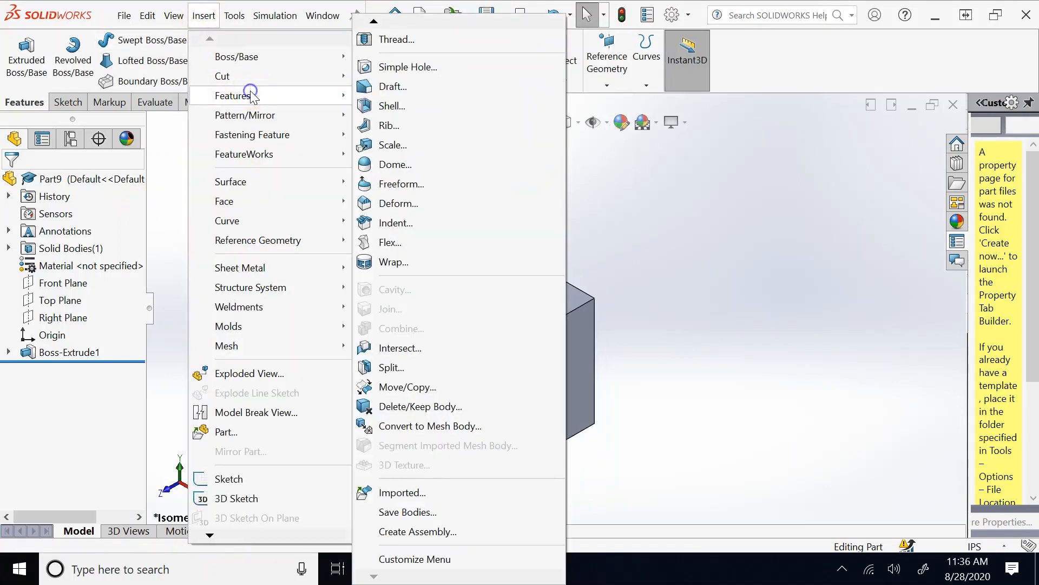
left_click(425, 184)
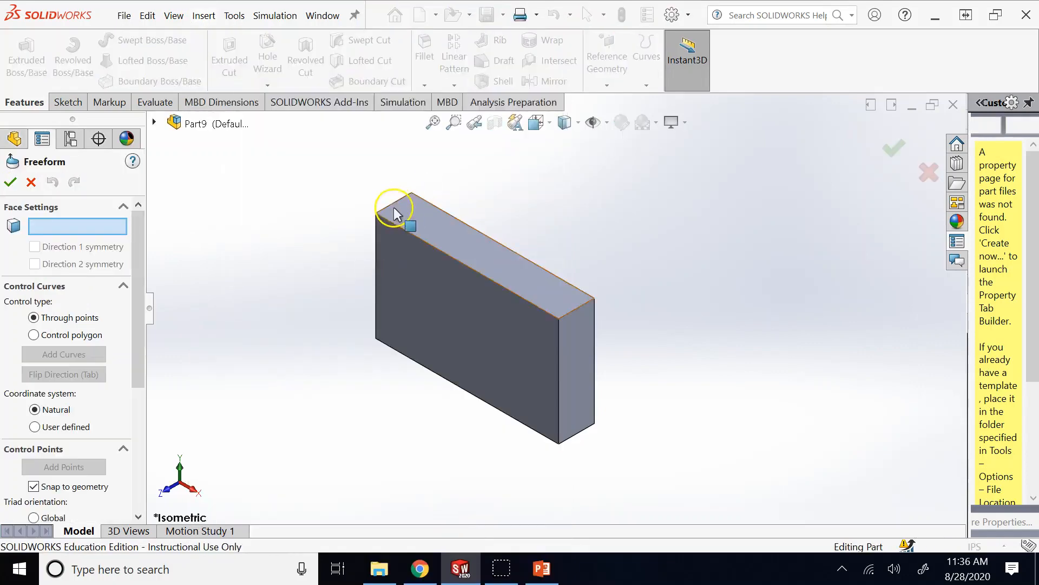
left_click(473, 243)
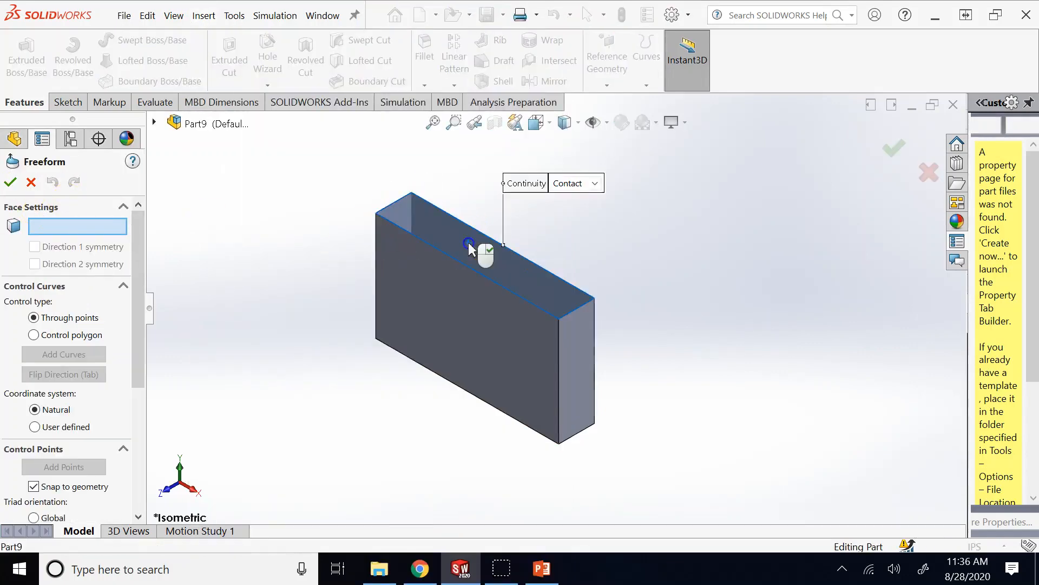
scroll(596, 269, "down", 1)
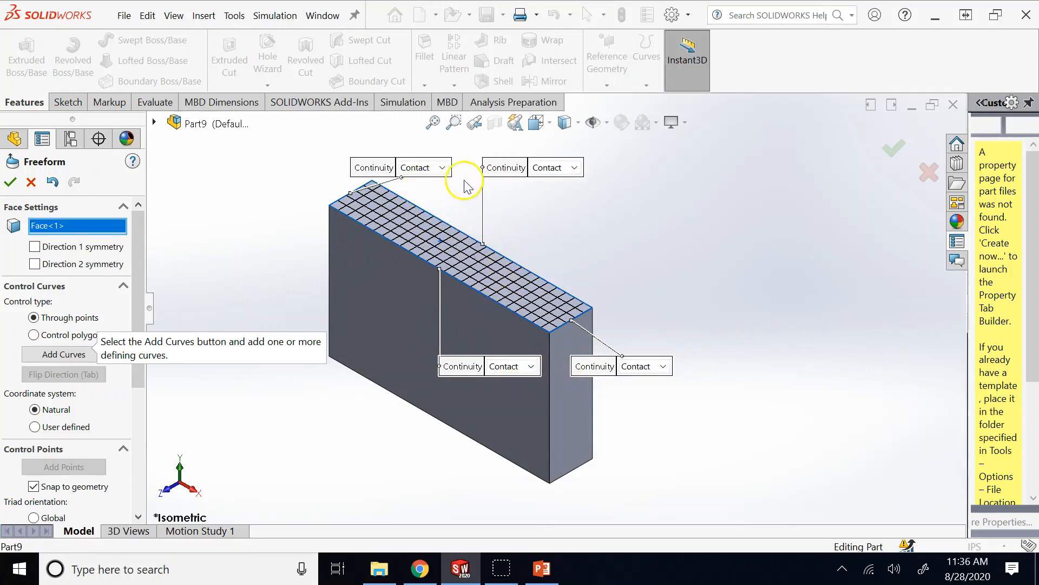
- Set continuity of the top face's two long edges and far short edge to Moveable, and its near short edge to Moveable/Tangent
left_click(443, 168)
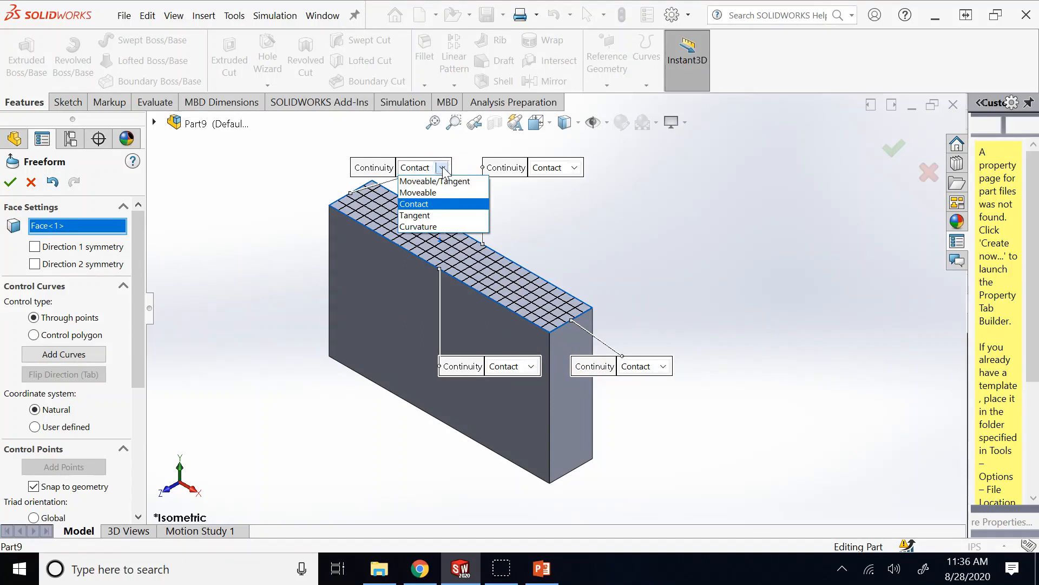
left_click(428, 192)
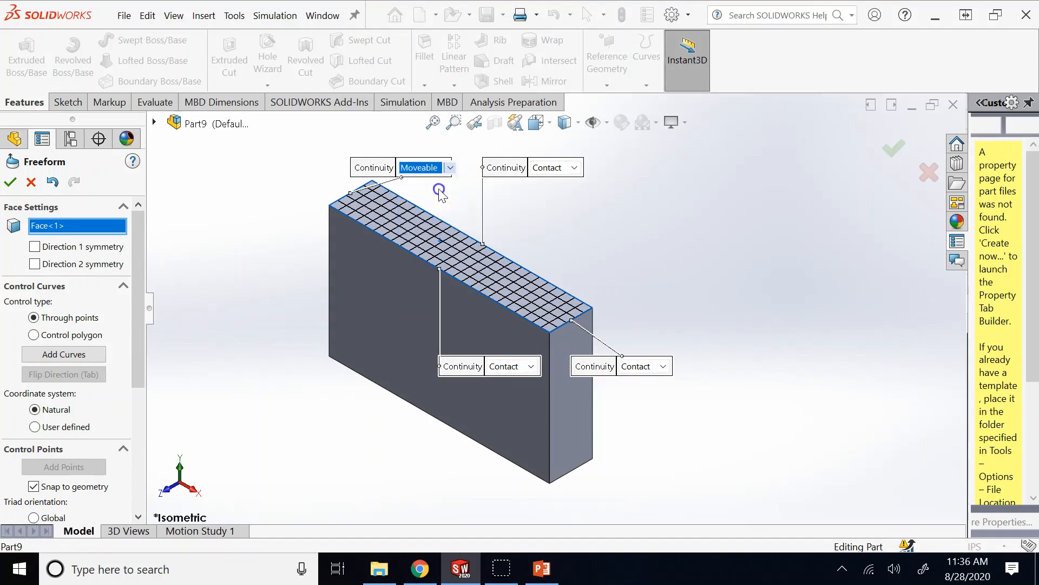
left_click(575, 169)
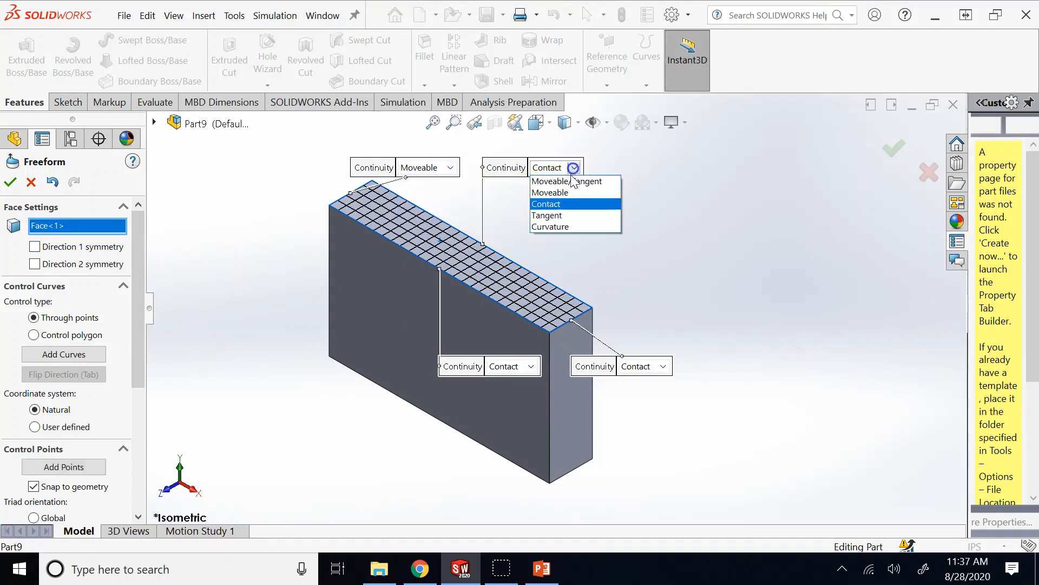
left_click(563, 192)
left_click(530, 372)
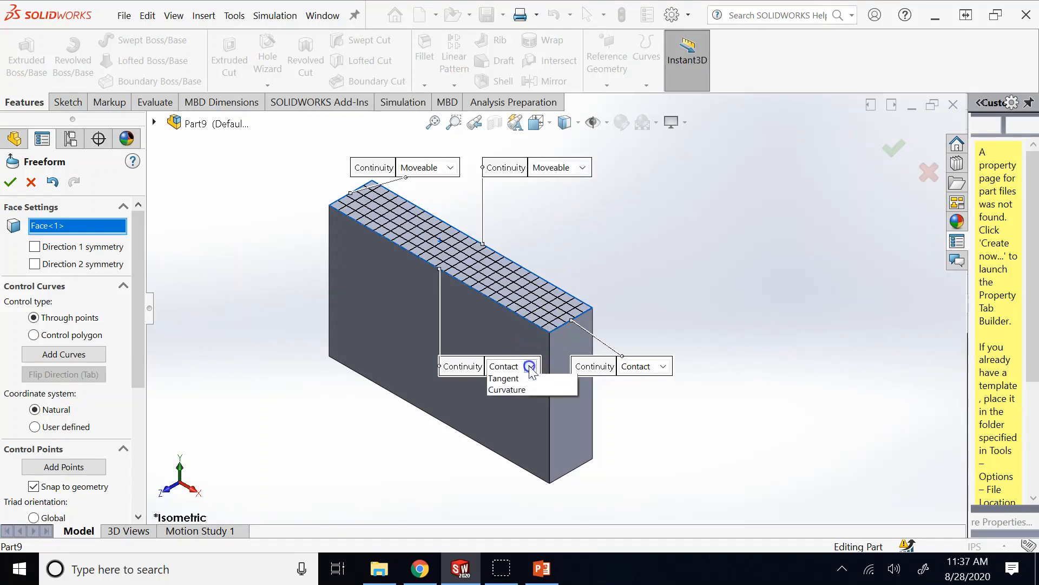
left_click(525, 391)
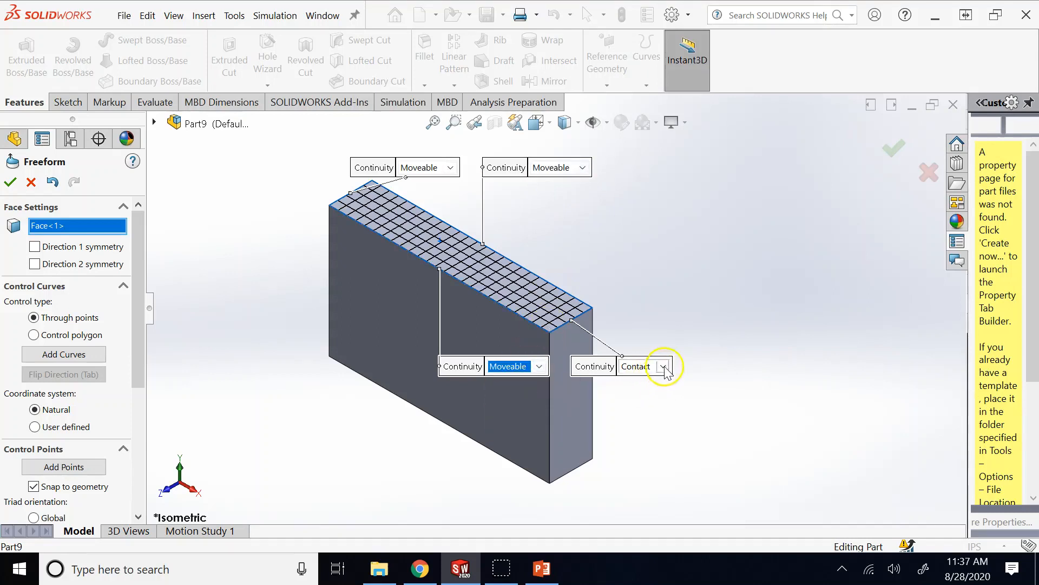
left_click(662, 367)
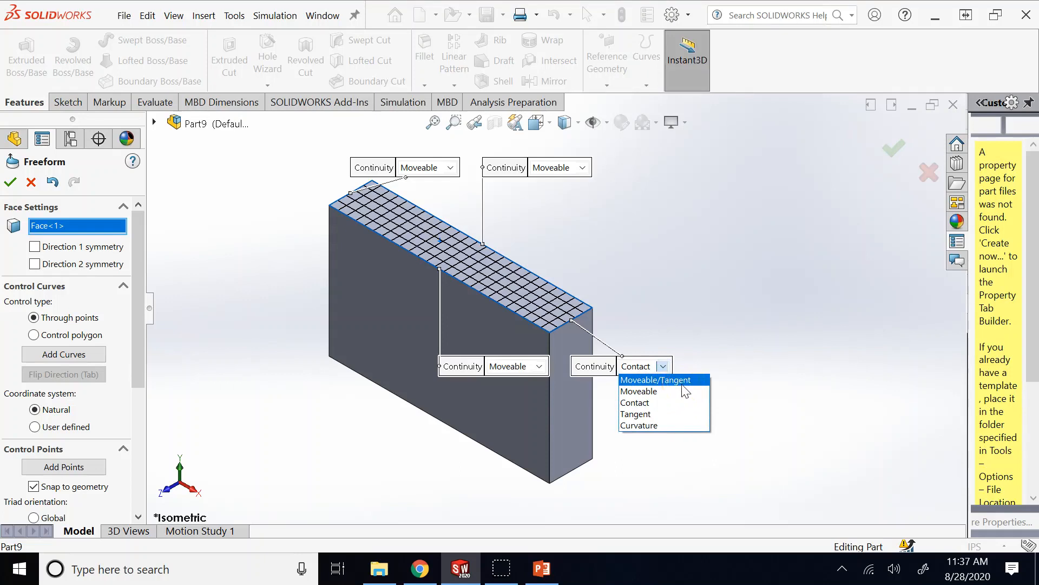
left_click(685, 380)
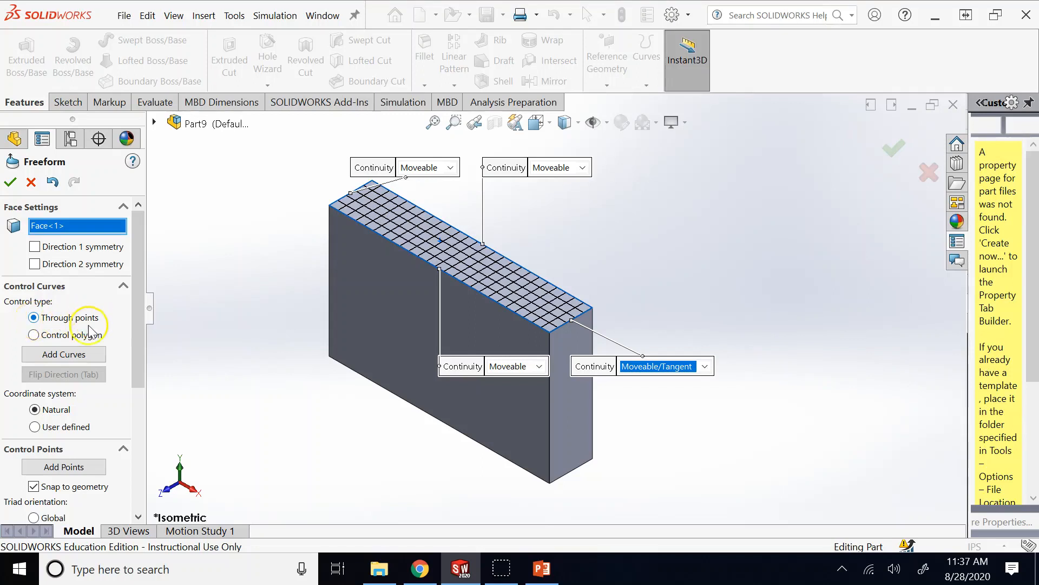
- Add three control curves running across the width of the top face, near both ends and around the middle
left_click(68, 354)
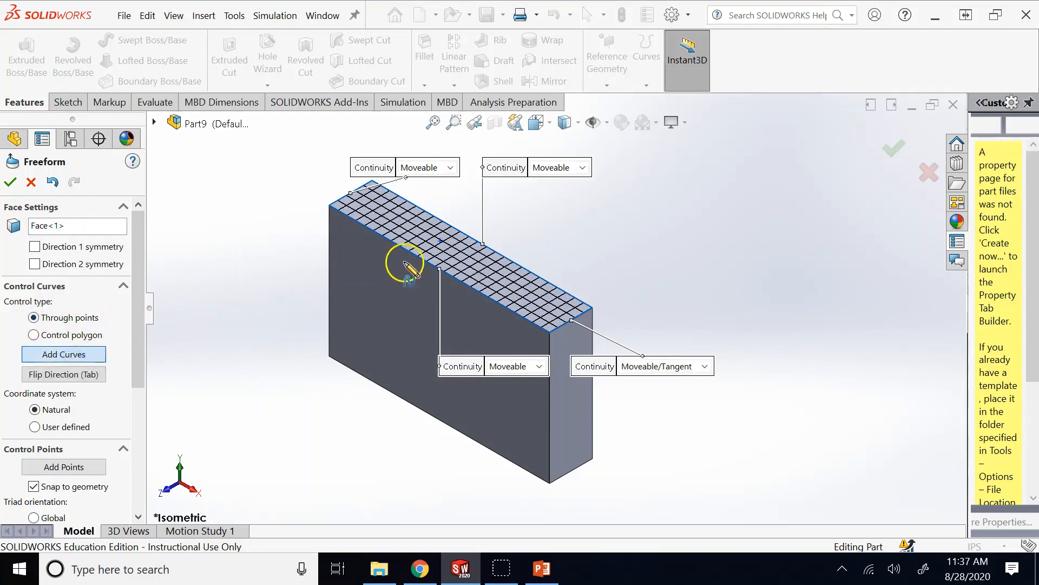
left_click(382, 214)
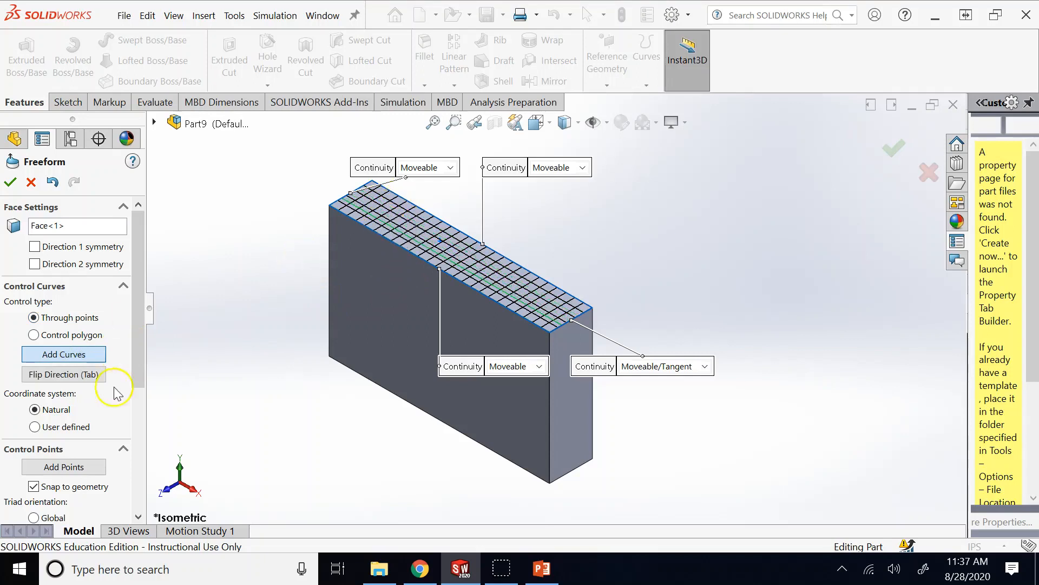
left_click(84, 375)
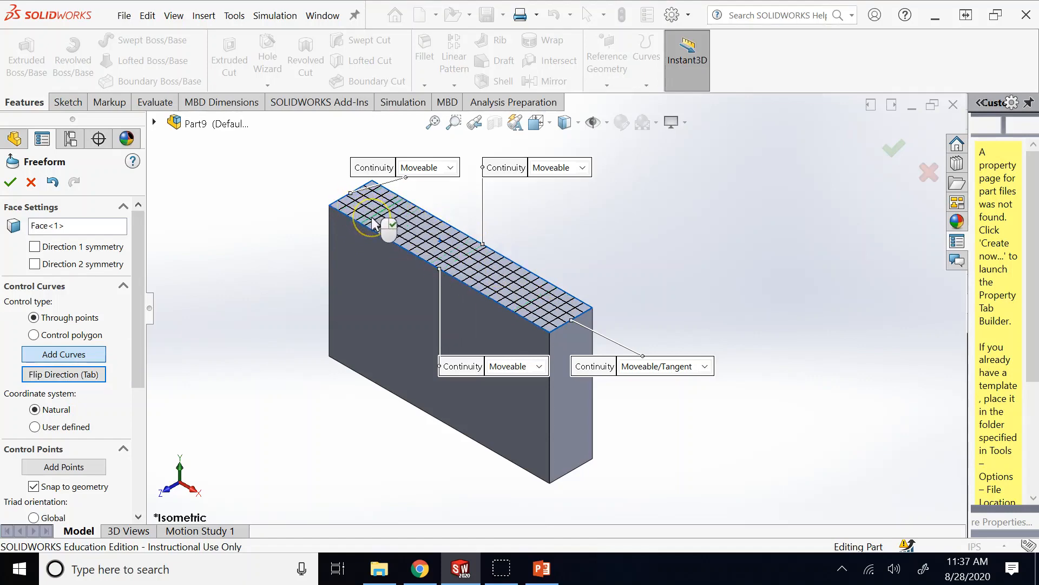
scroll(372, 219, "down", 3)
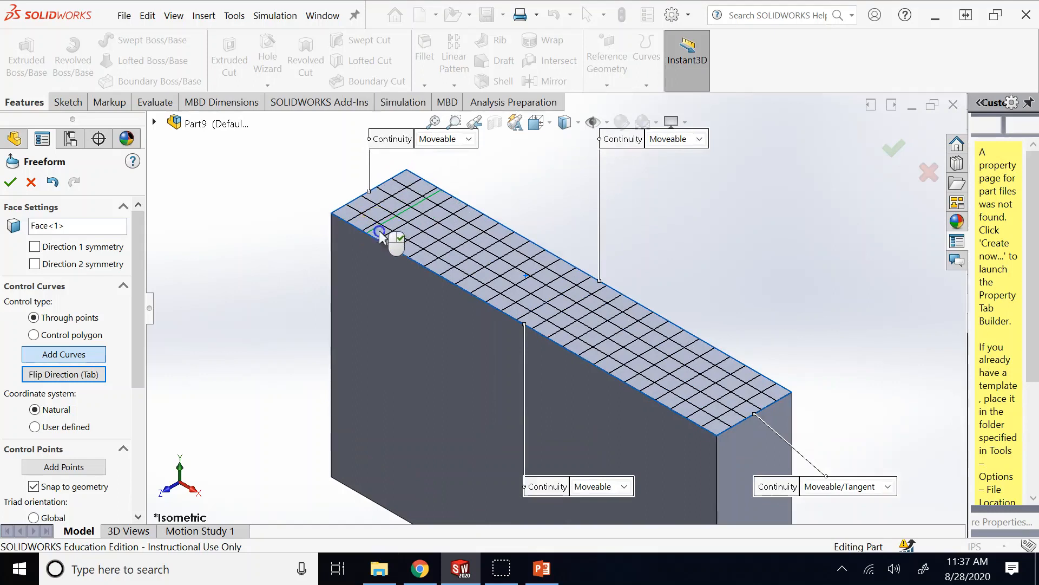
left_click(380, 232)
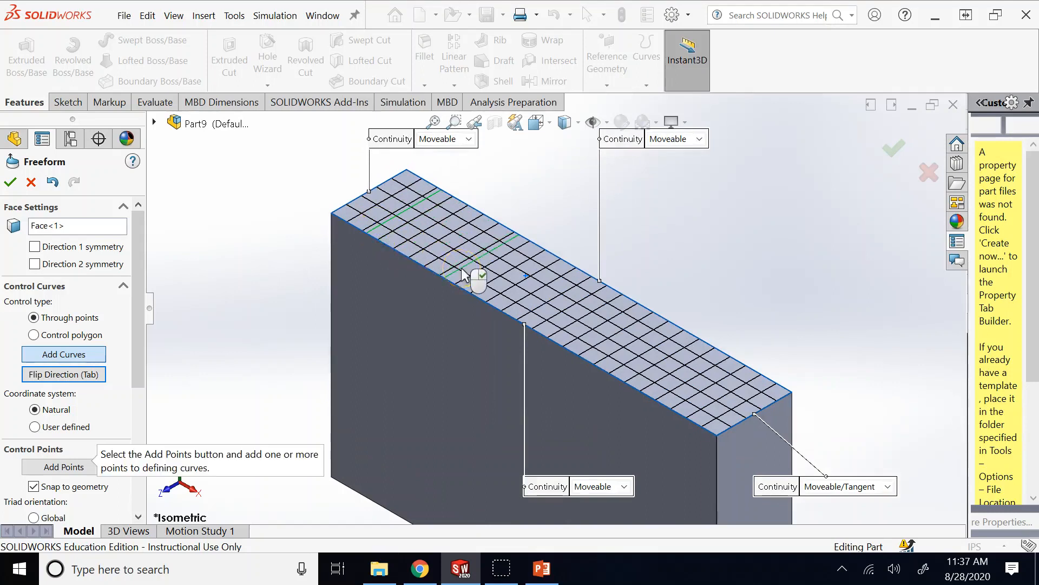
left_click(507, 307)
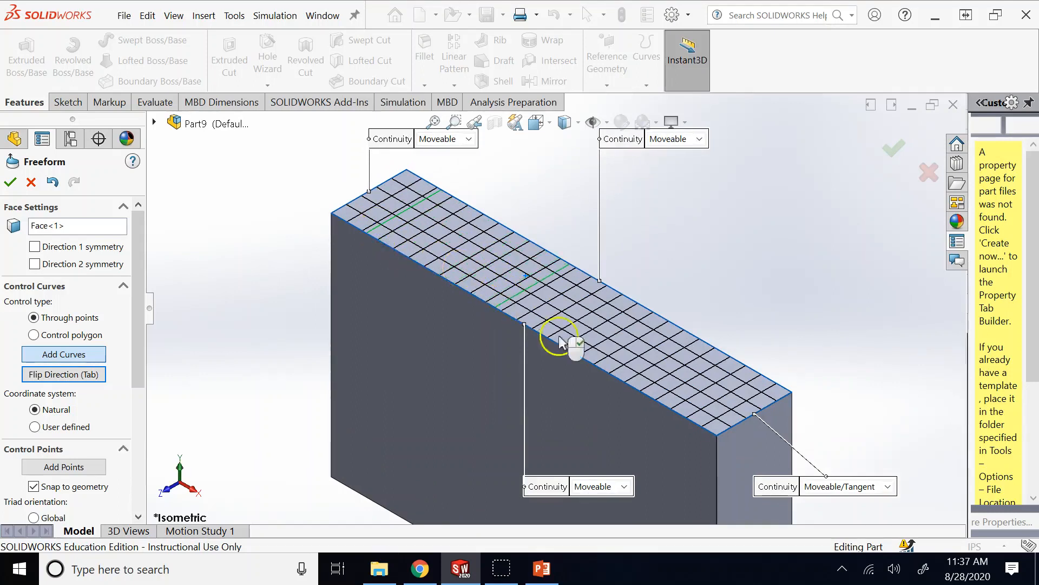
left_click(656, 393)
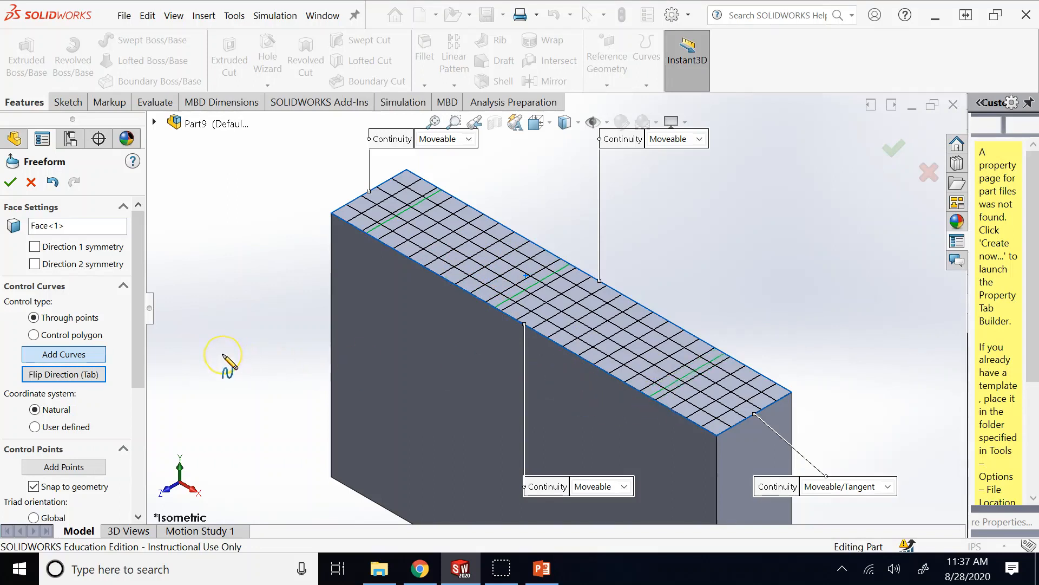
- Add two control points on the control curve at the far end and three on each of the other two curves
left_click(95, 468)
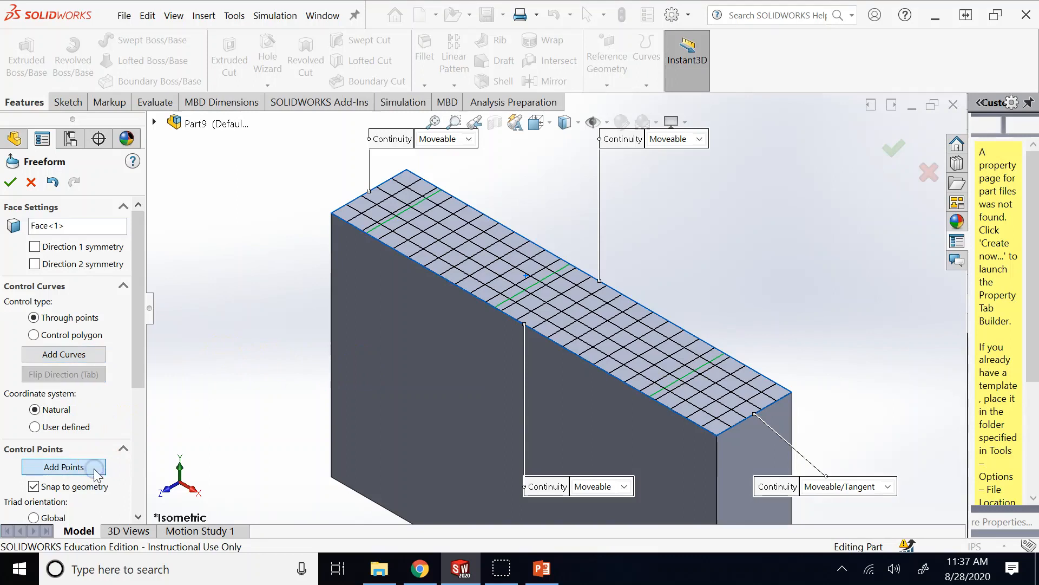
left_click(388, 221)
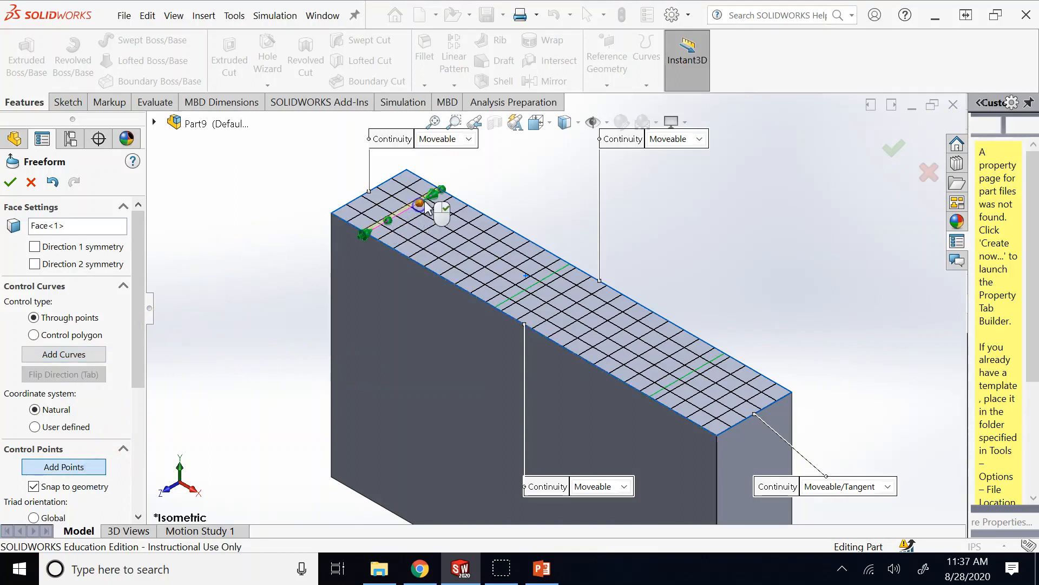
left_click(409, 209)
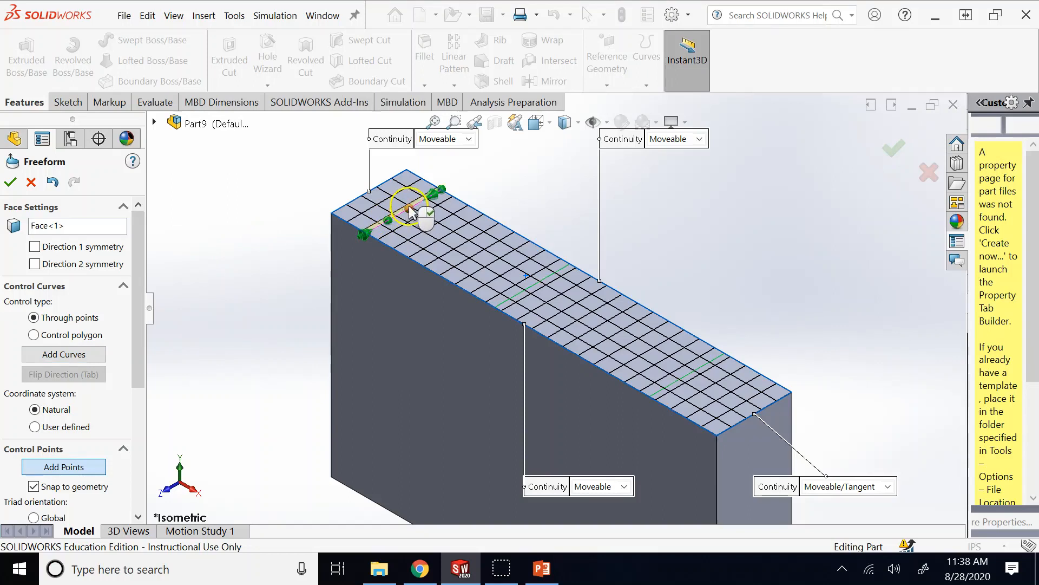
left_click(519, 295)
left_click(531, 286)
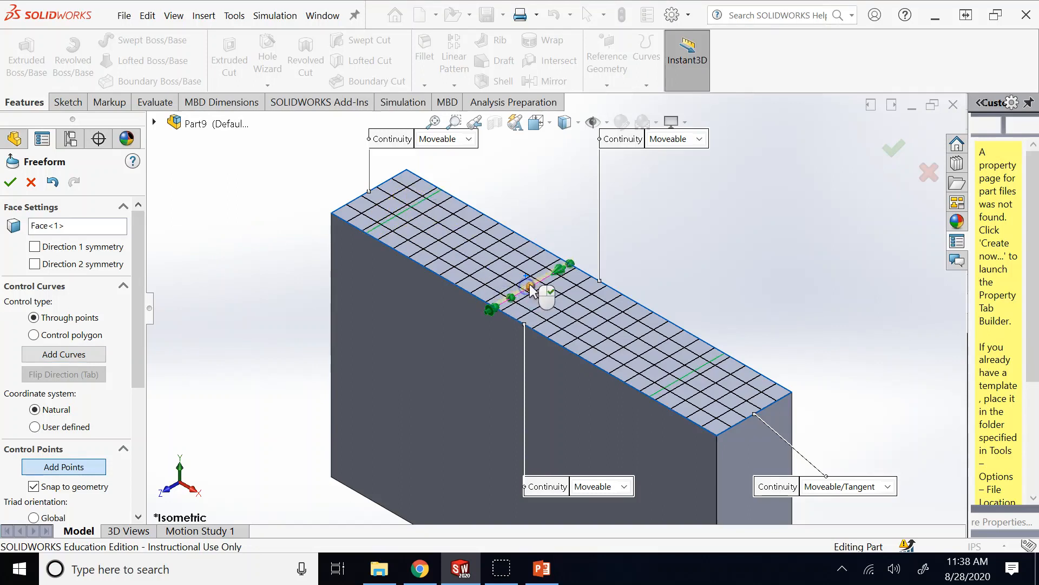
left_click(555, 270)
left_click(665, 389)
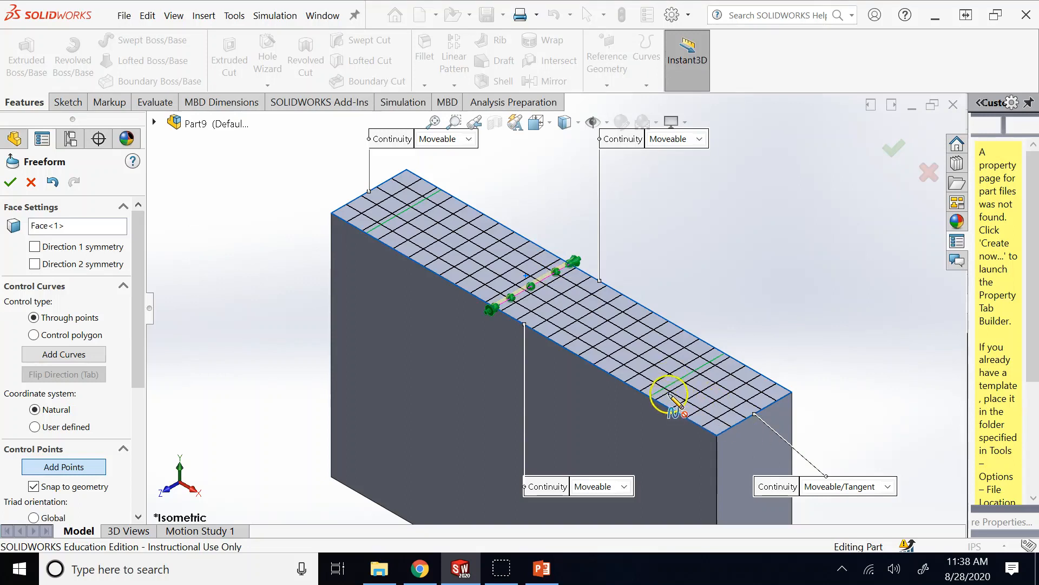
left_click(690, 373)
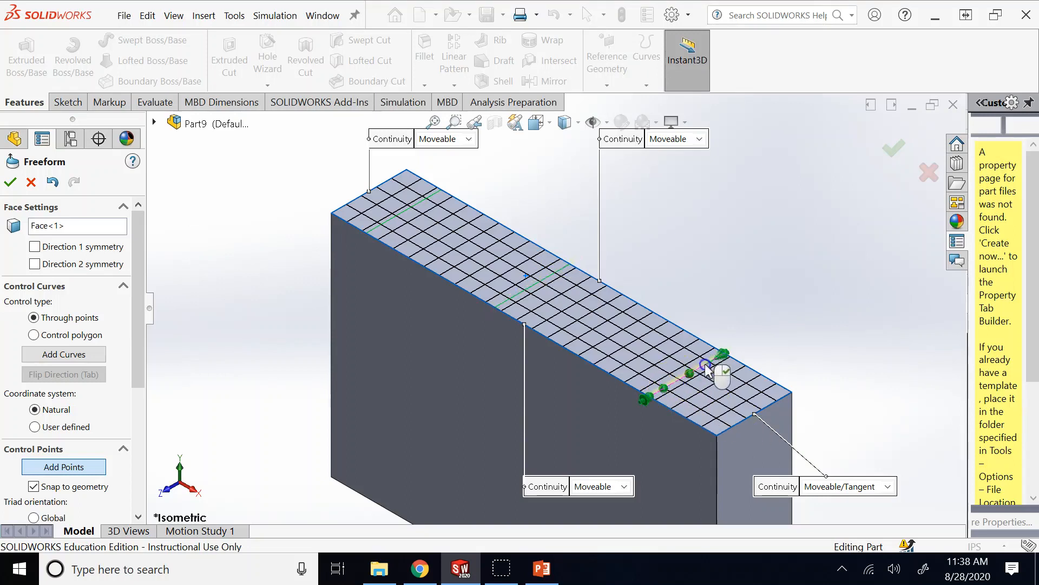
left_click(704, 365)
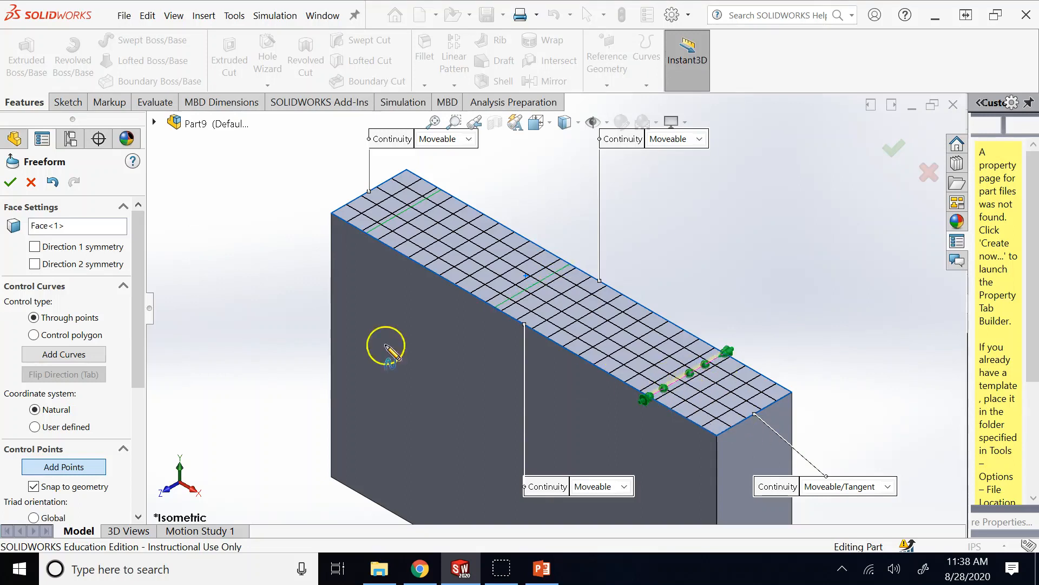
- Switch to PowerPoint to check the Freeform example's settings on the Flex and Freeform slide, and return to SOLIDWORKS
left_click_drag(139, 374, 140, 495)
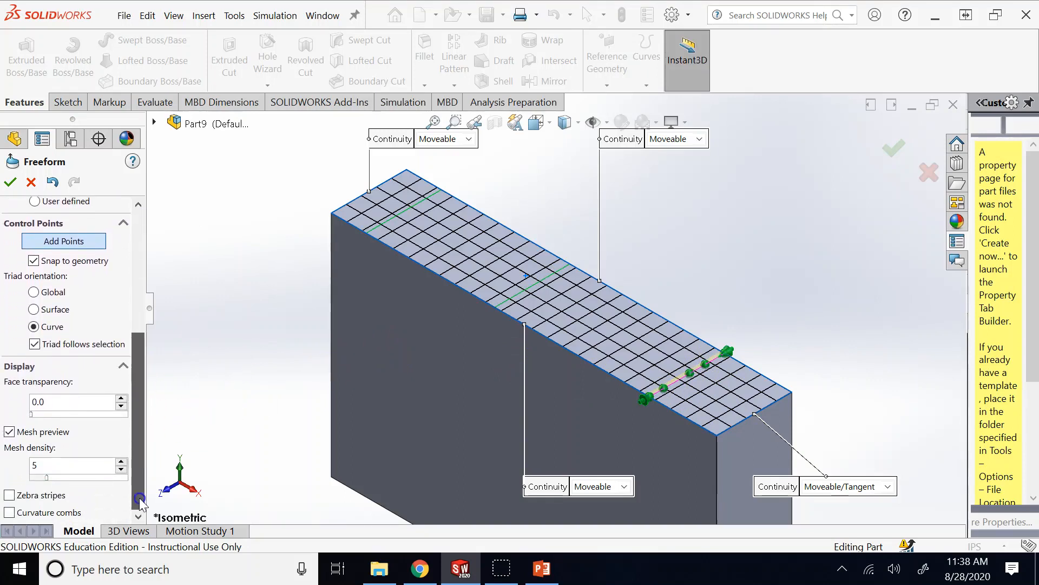
left_click(177, 203)
left_click(674, 381)
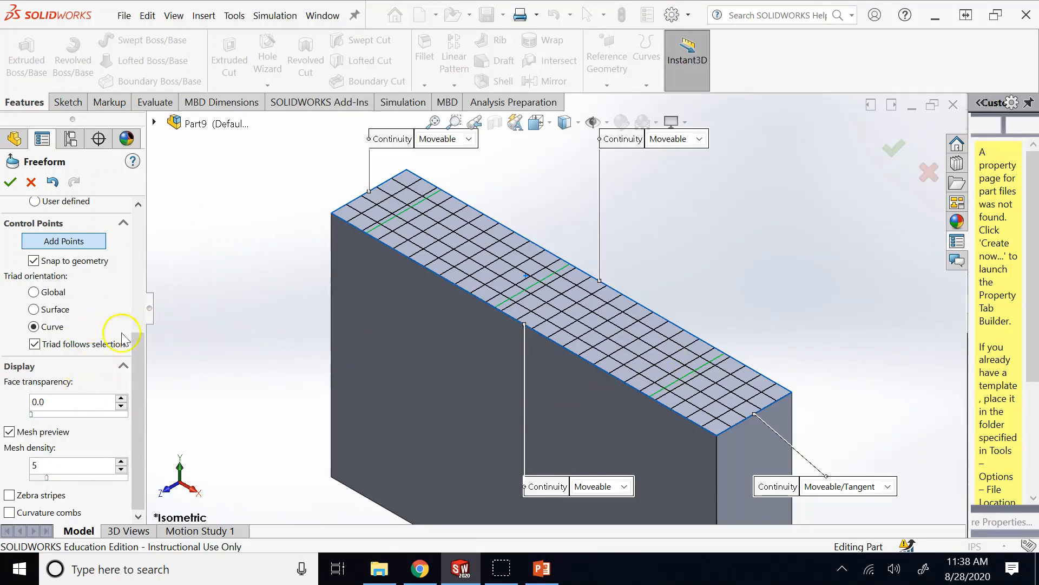
left_click(542, 568)
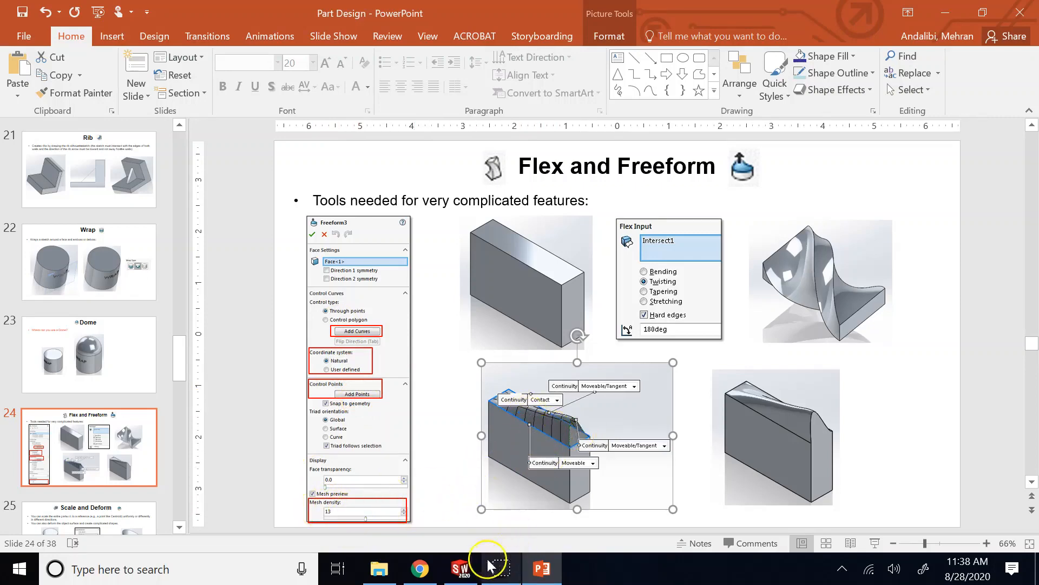
left_click(461, 568)
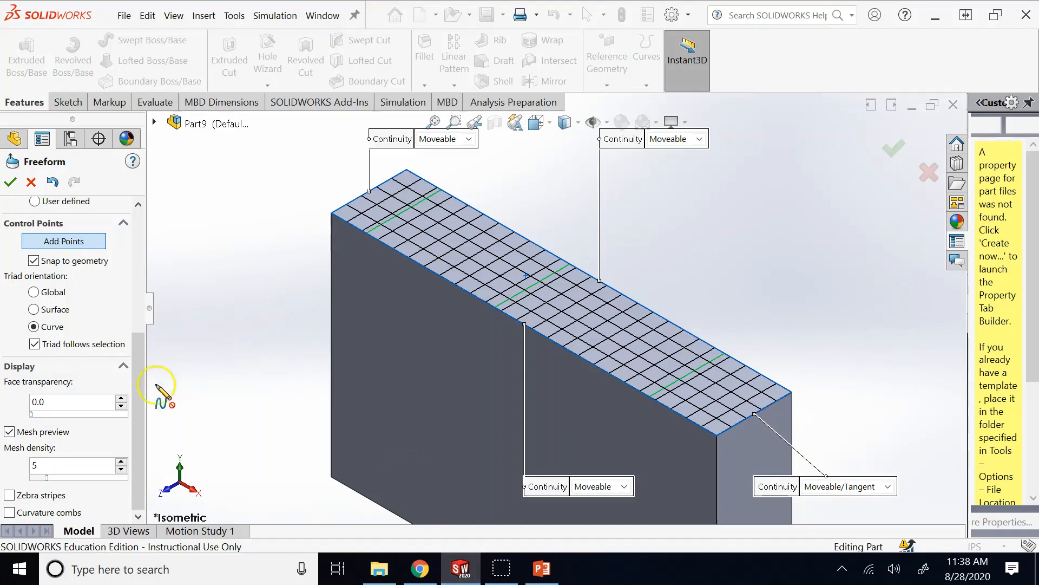
- Set the mesh density of the Freeform preview to 8
left_click(122, 461)
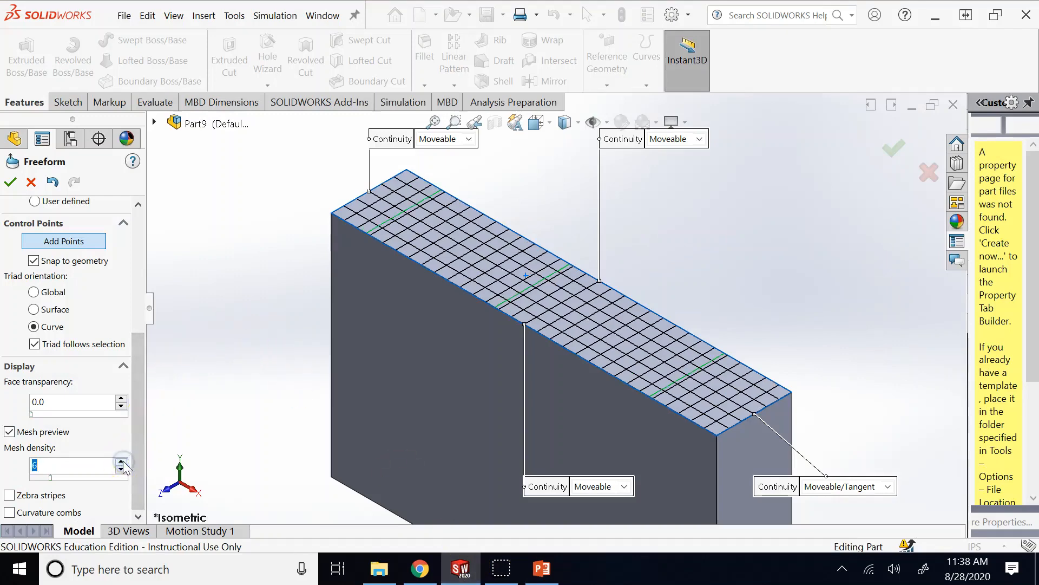
left_click(121, 462)
left_click(121, 461)
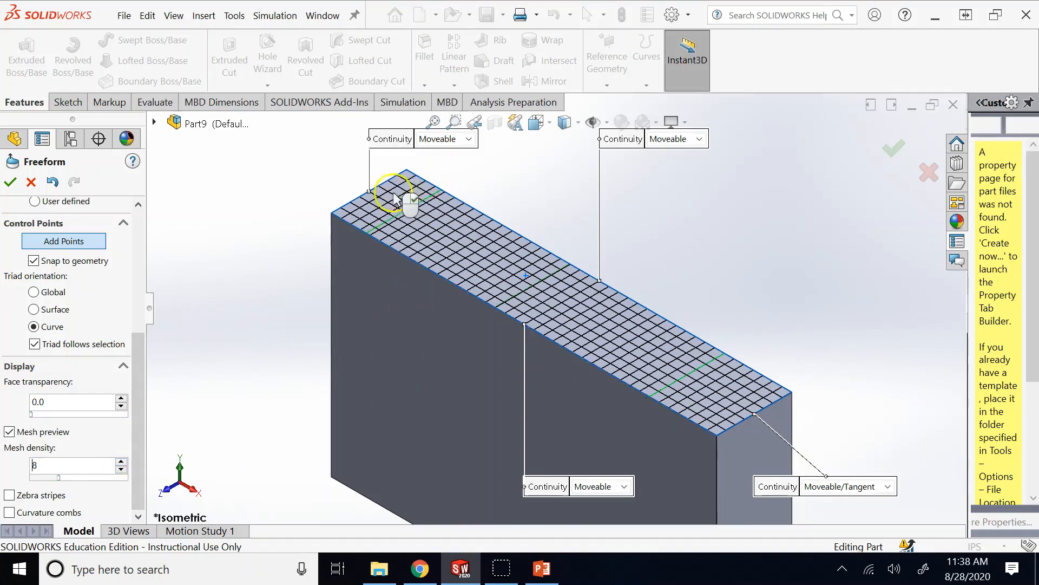
left_click(328, 352)
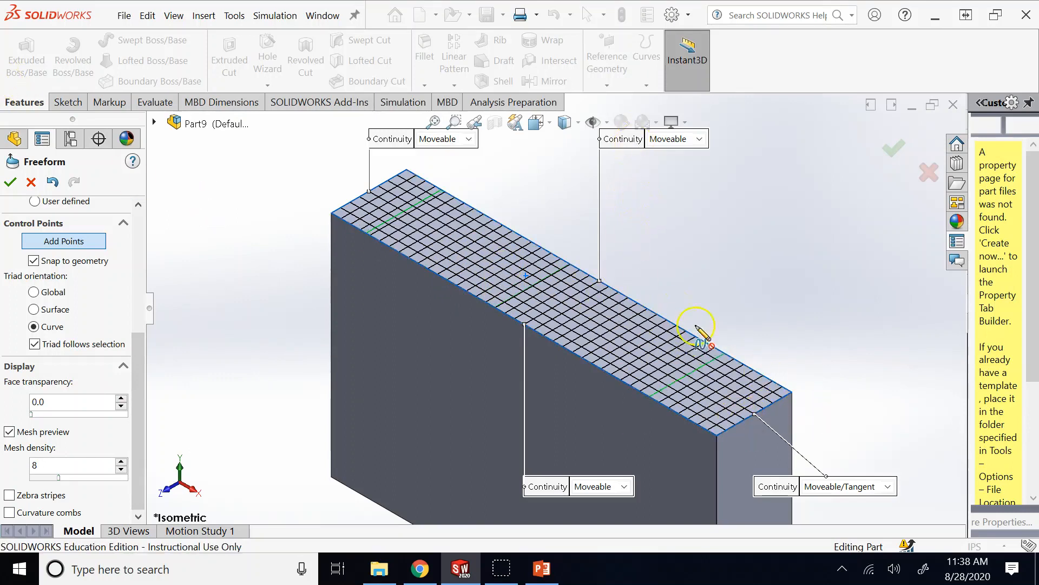
- Add extra control points on the far-end control curve, beside an existing point and close to the front edge
left_click(535, 329)
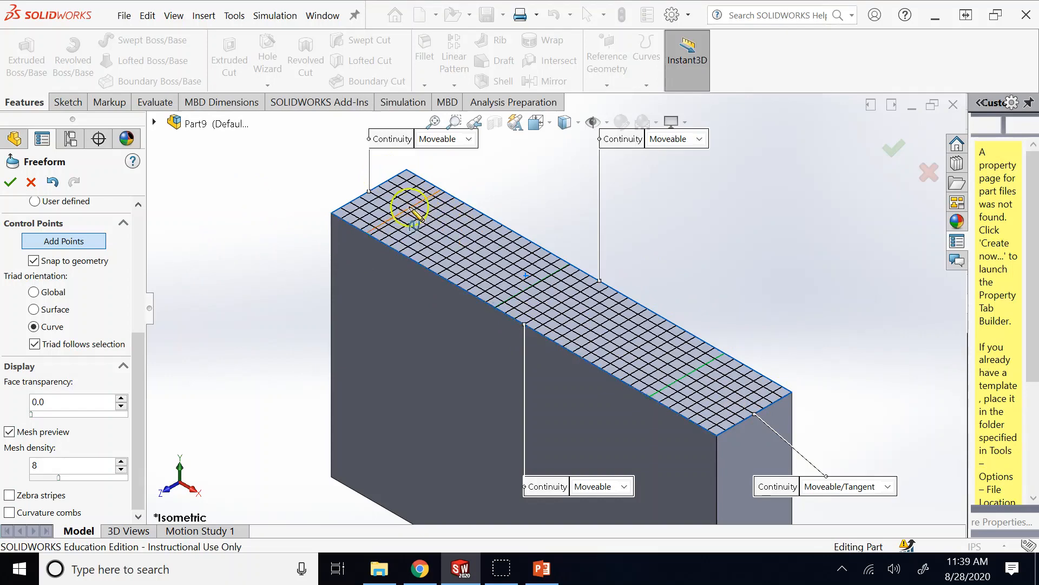
left_click(393, 224)
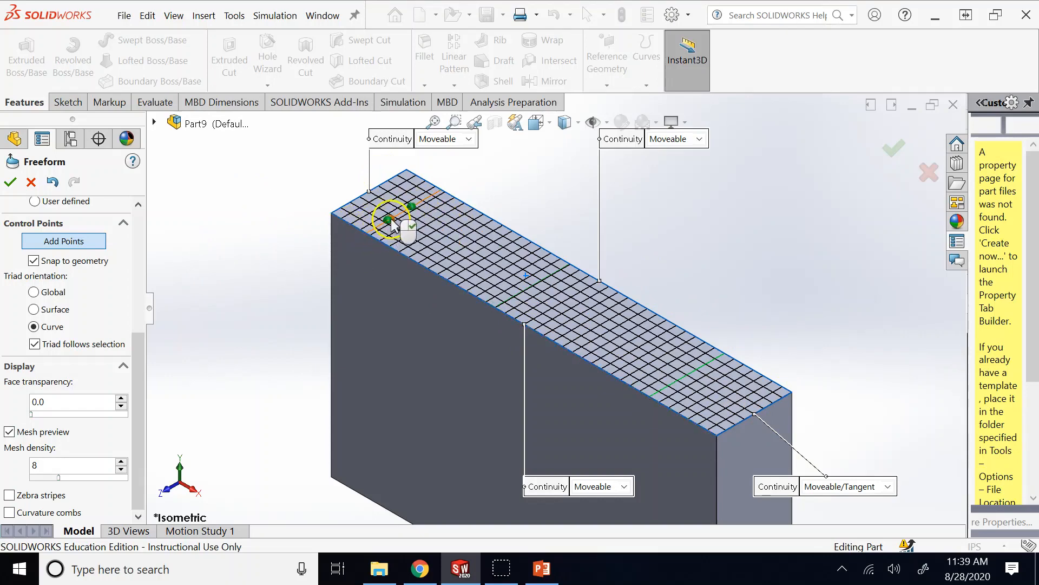
scroll(392, 224, "down", 6)
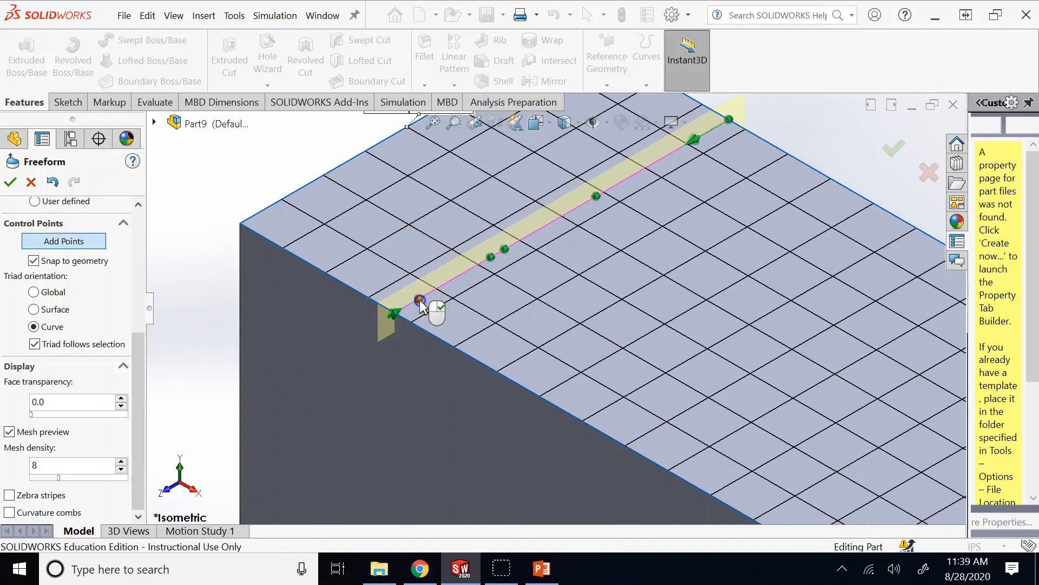
left_click(394, 315)
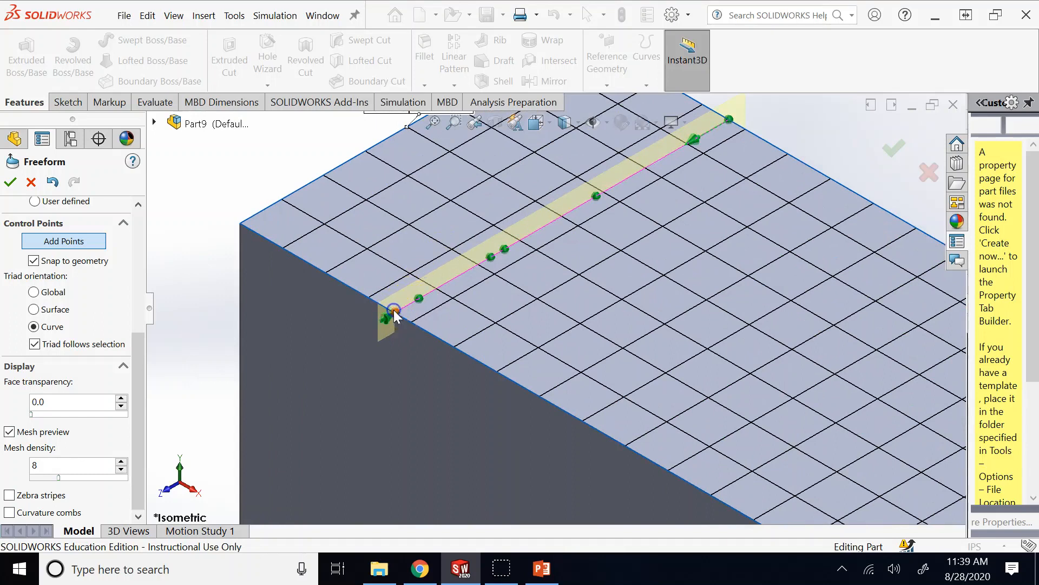
left_click(198, 212)
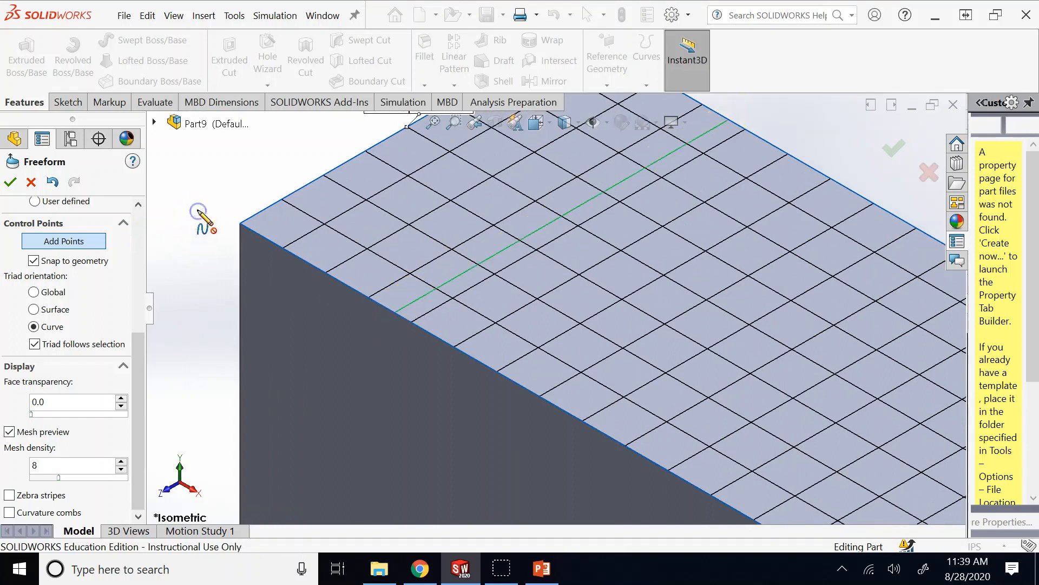
left_click(138, 226)
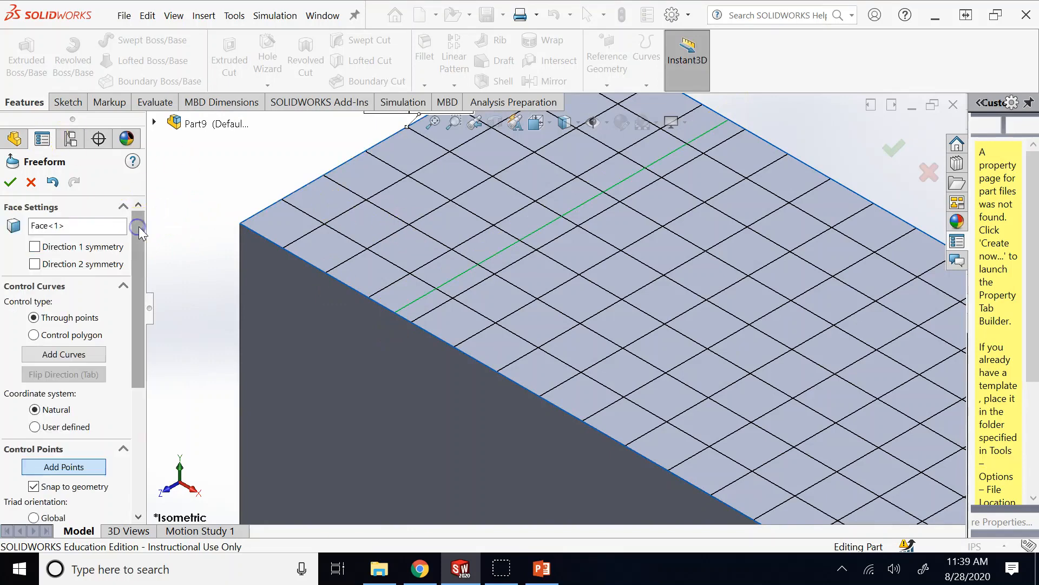
left_click(115, 299)
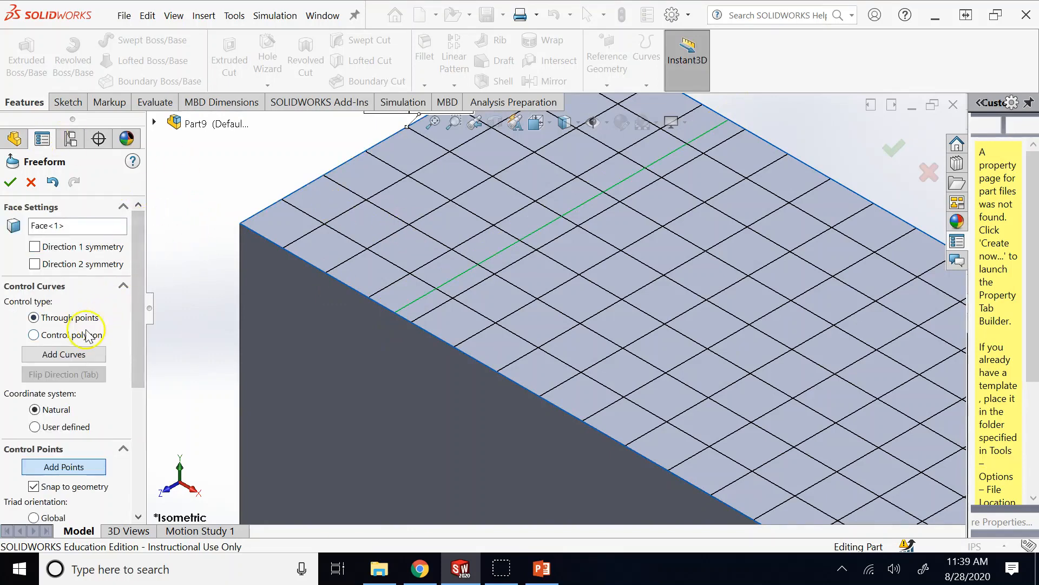
- Add two more control points on the far-end control curve, on the stretch close to the front edge
left_click(448, 279)
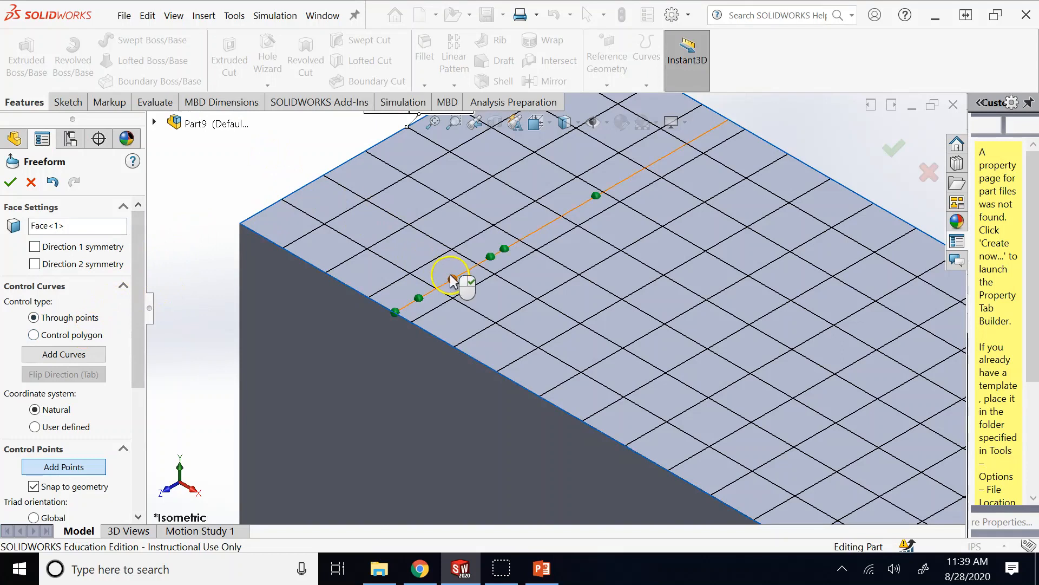
left_click(456, 277)
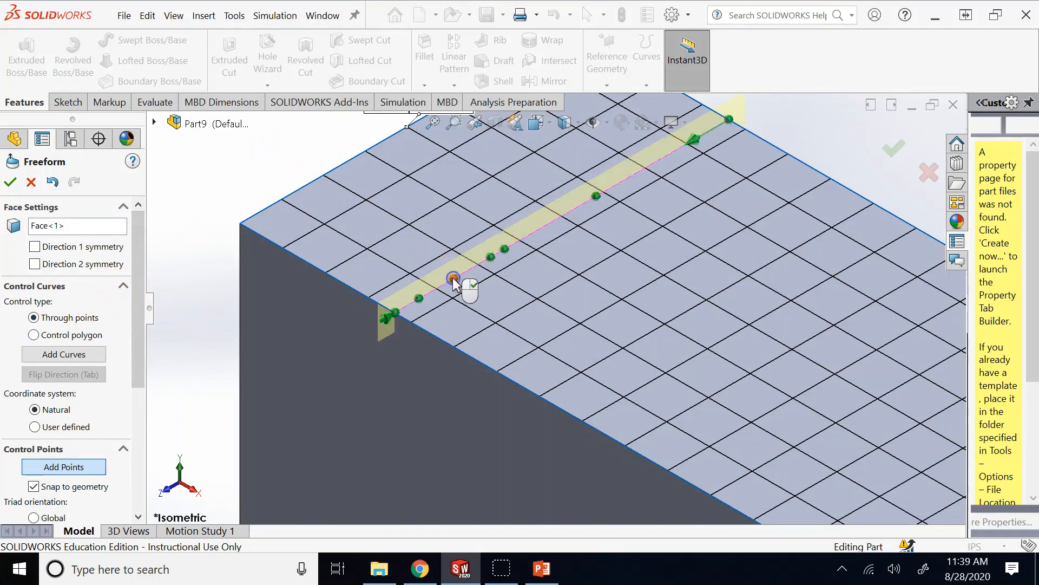
left_click(384, 324)
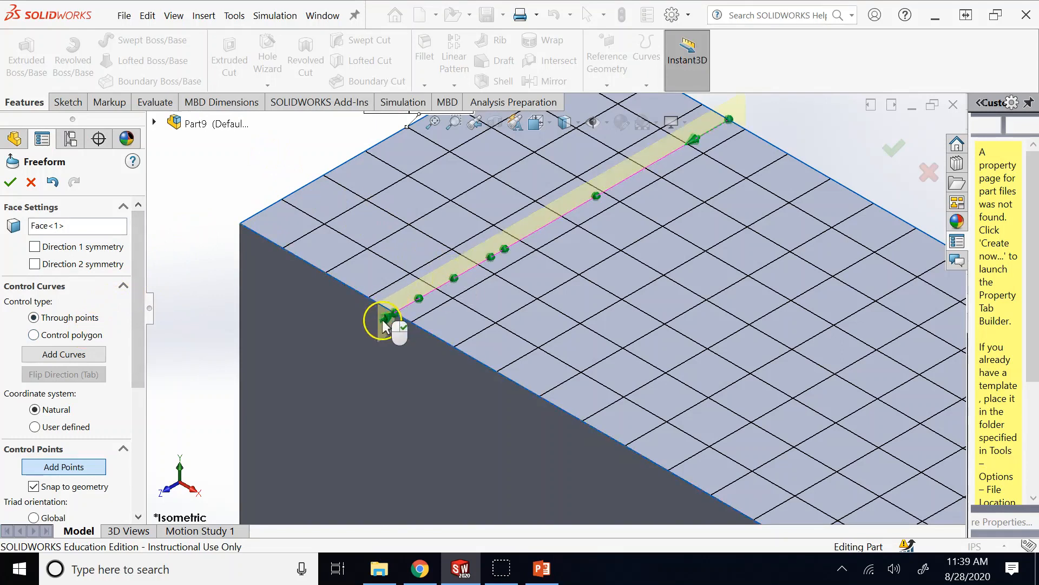
left_click(446, 283)
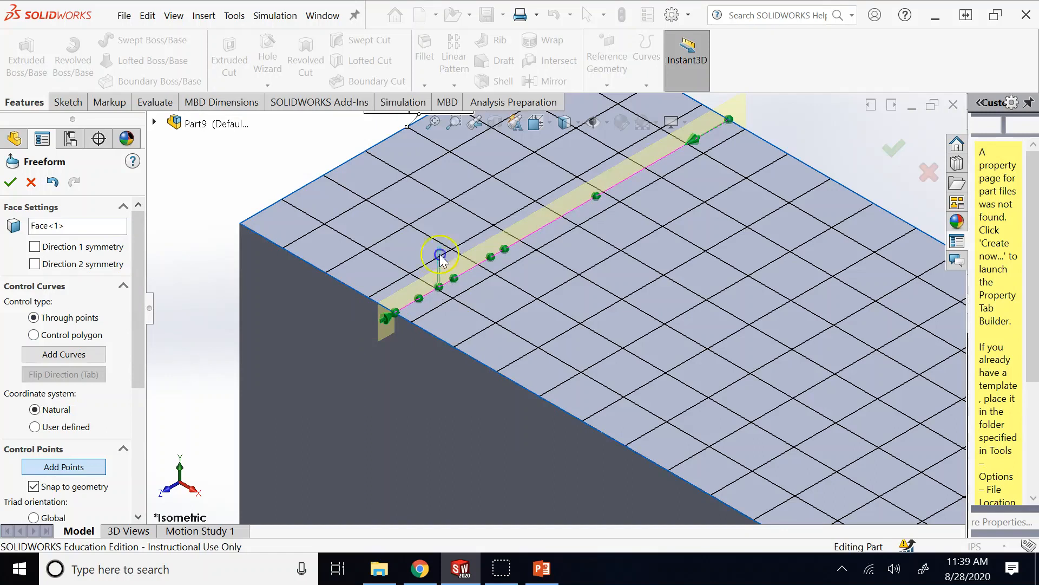
- On the far-end curve, raise the newest front-edge control point along Y and shift the isolated point nearer the back edge along Z
left_click(439, 286)
left_click(438, 287)
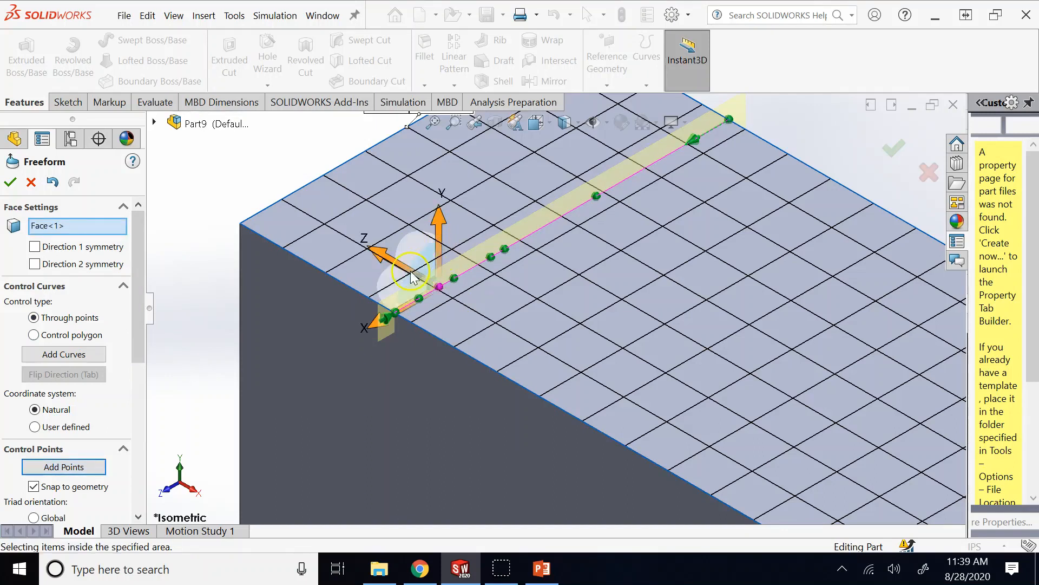
left_click(441, 269)
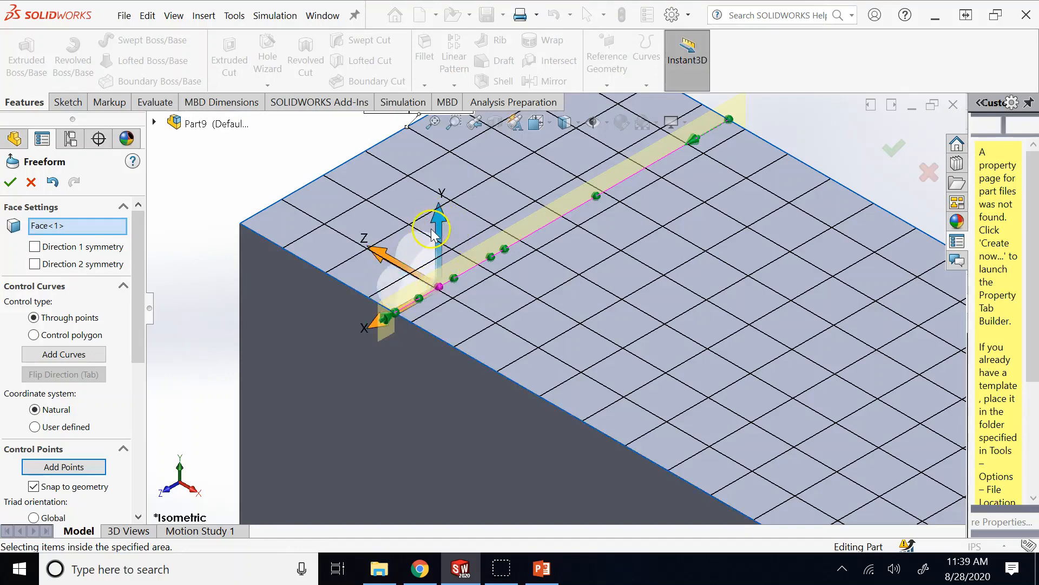
left_click_drag(437, 225, 433, 201)
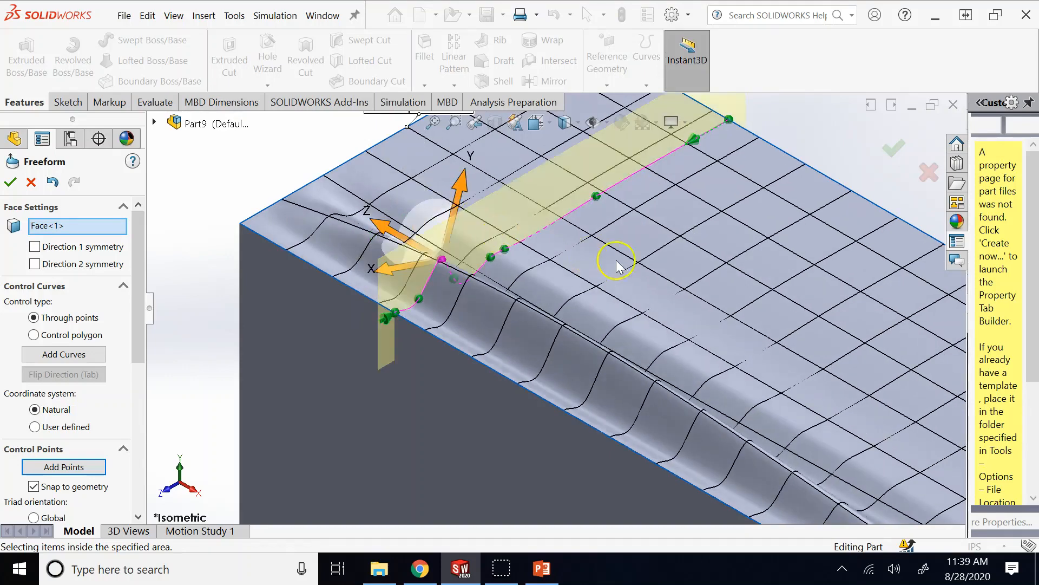
left_click(596, 196)
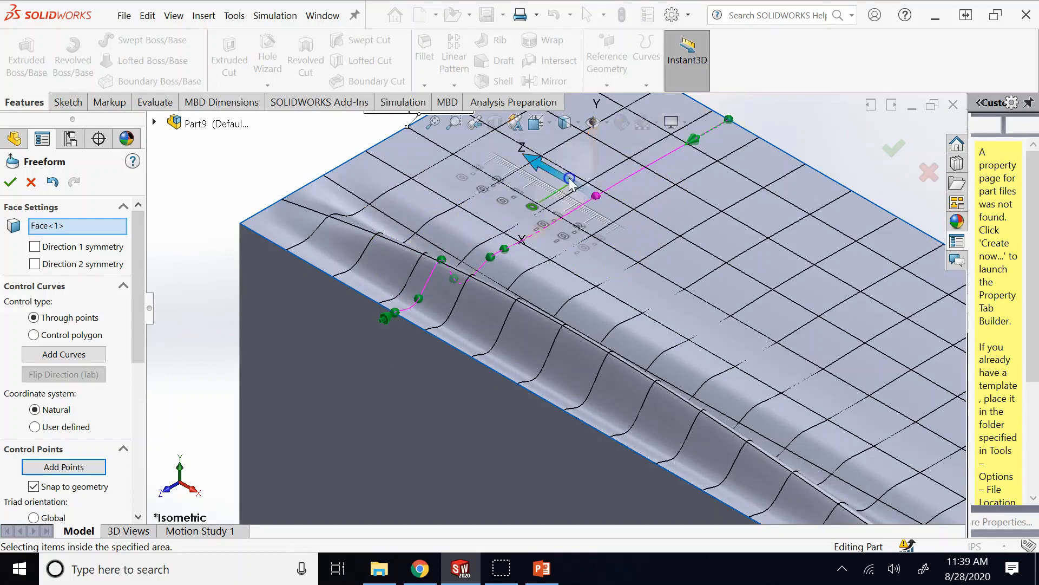
left_click_drag(570, 179, 523, 142)
- Push the control point nearest the back edge on the middle control curve down along Y to form a hollow
scroll(691, 261, "up", 3)
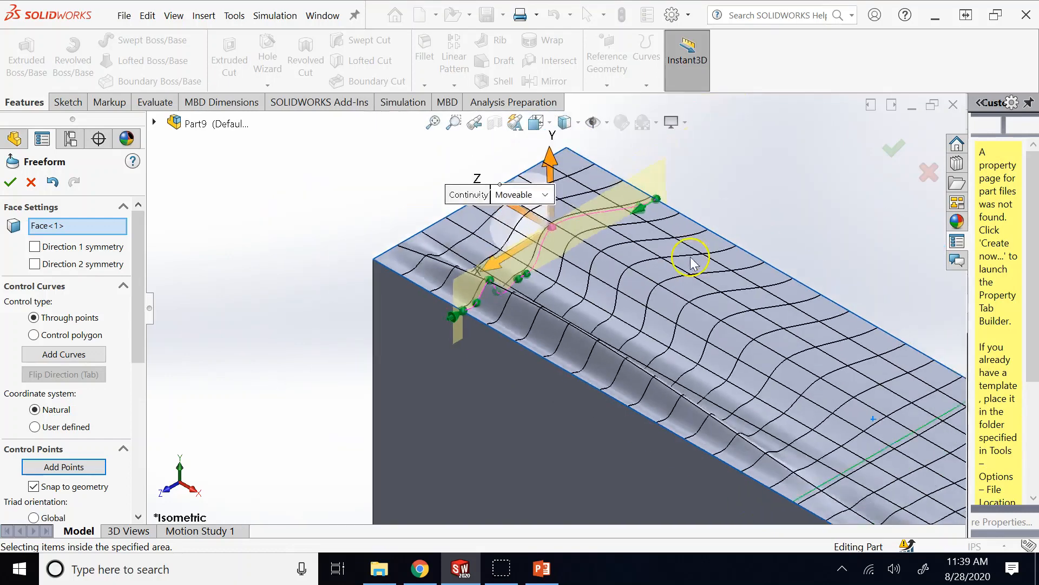
scroll(730, 344, "up", 2)
scroll(755, 377, "down", 5)
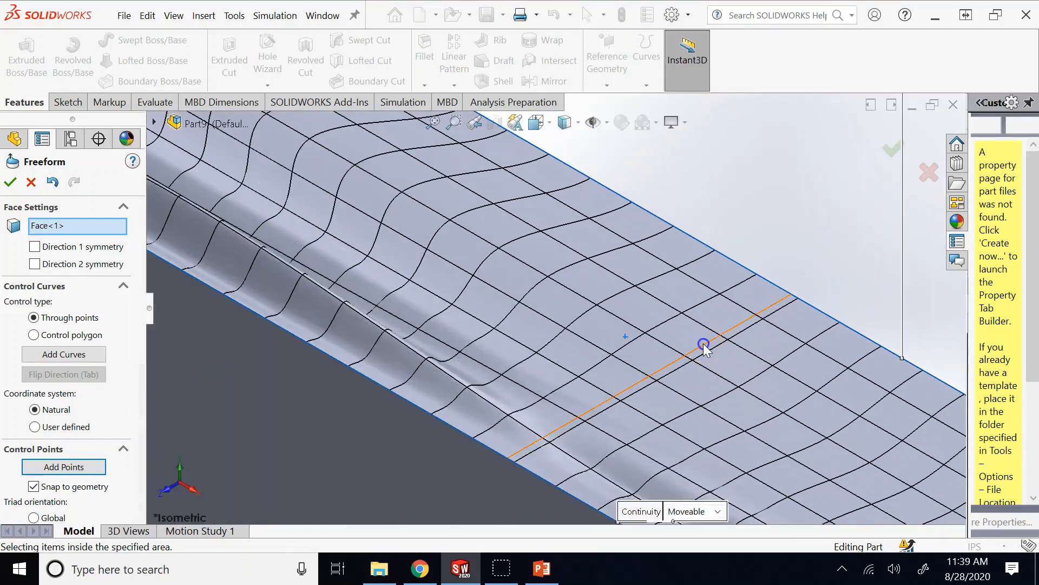
left_click(704, 344)
left_click(738, 326)
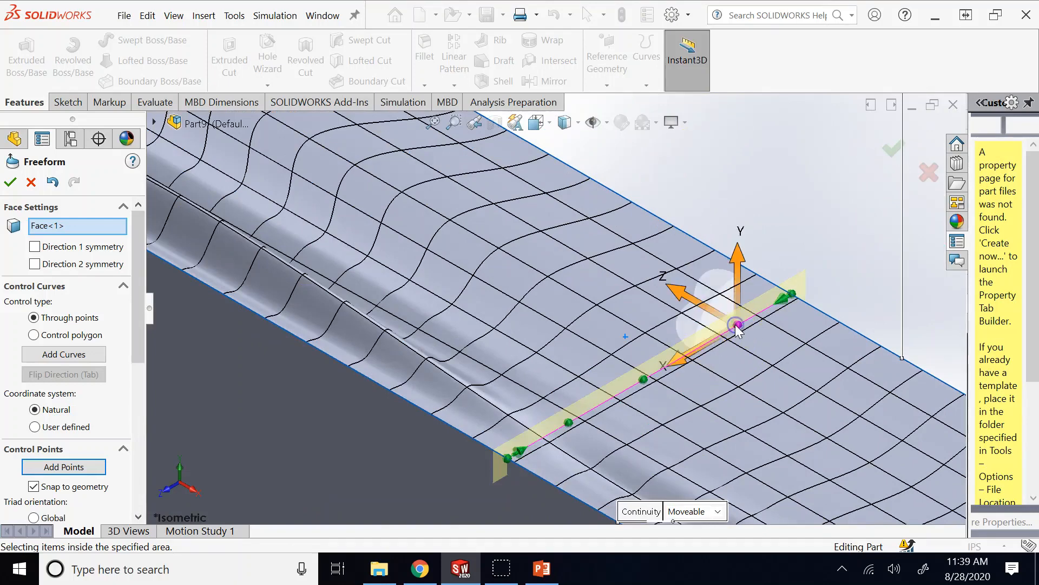
left_click(734, 300)
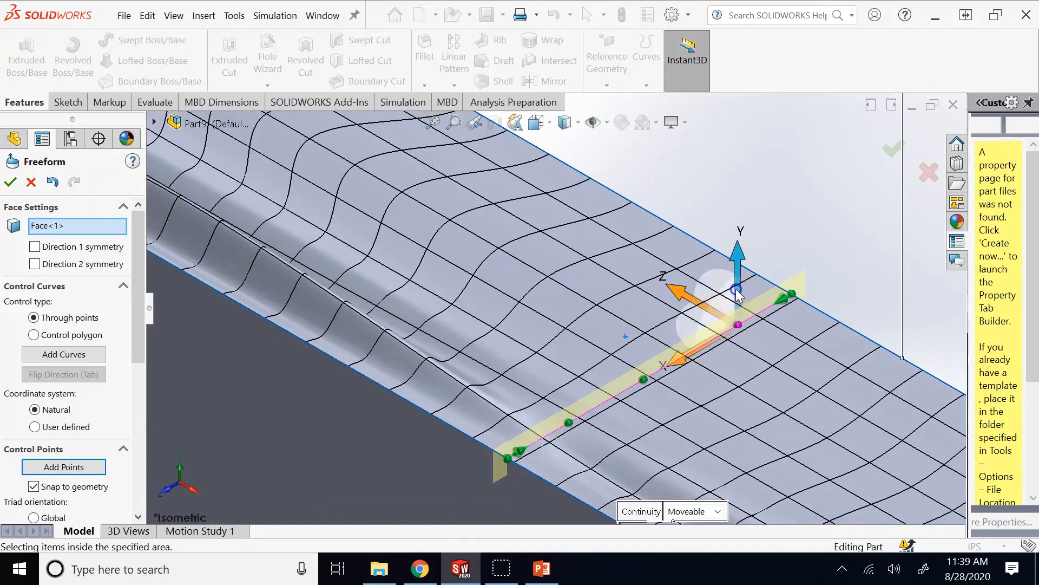
left_click_drag(737, 293, 659, 400)
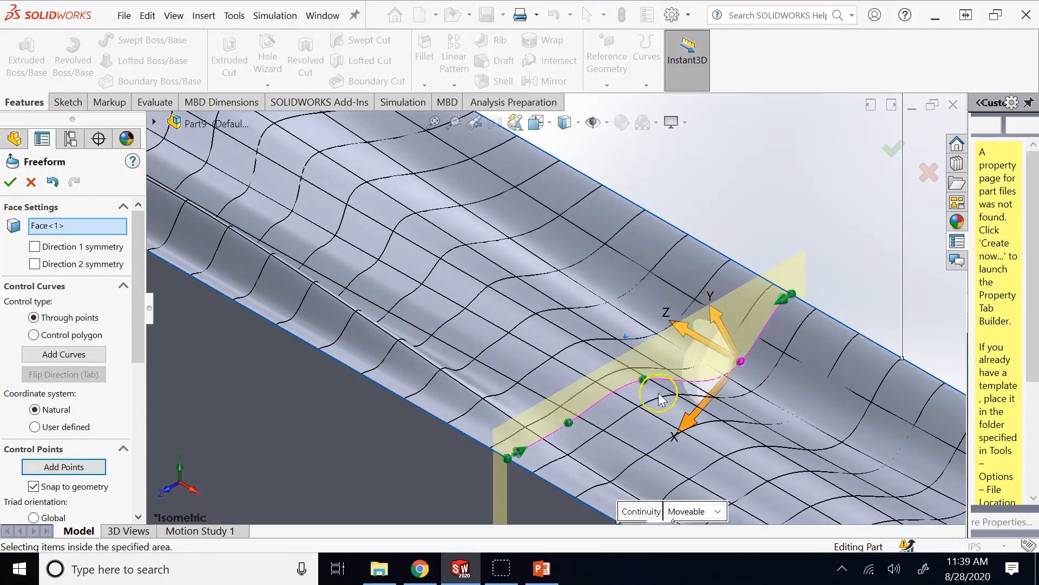
- Lower the center control point of the middle control curve along Y and shift it toward the back edge along X
left_click(569, 422)
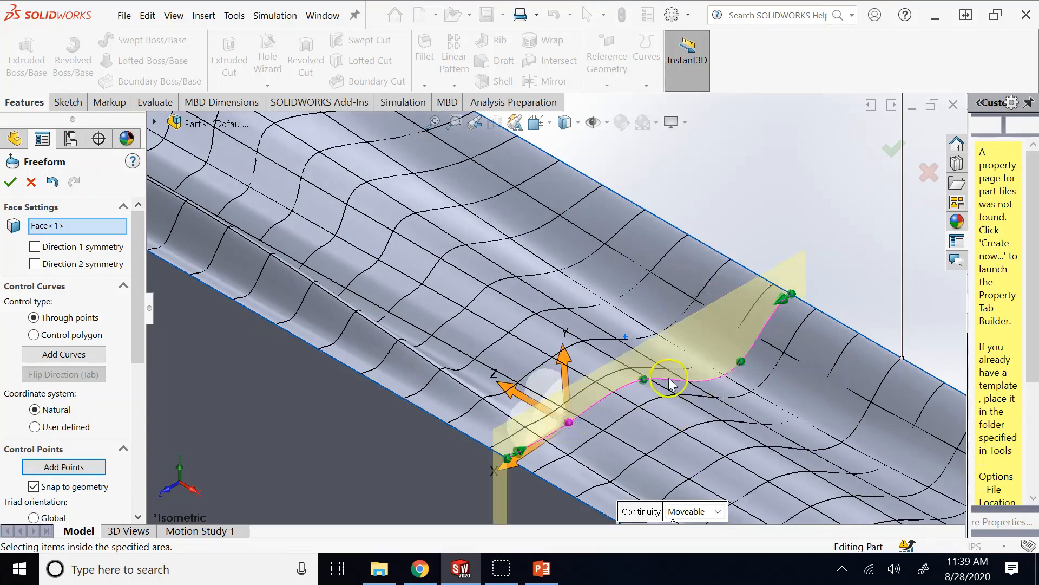
left_click(644, 379)
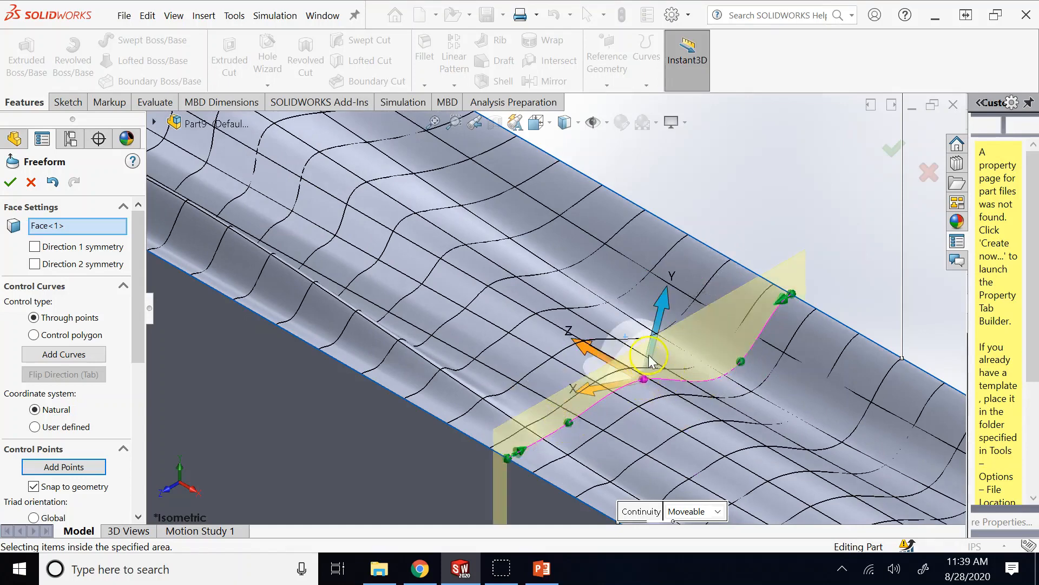
left_click_drag(649, 360, 635, 395)
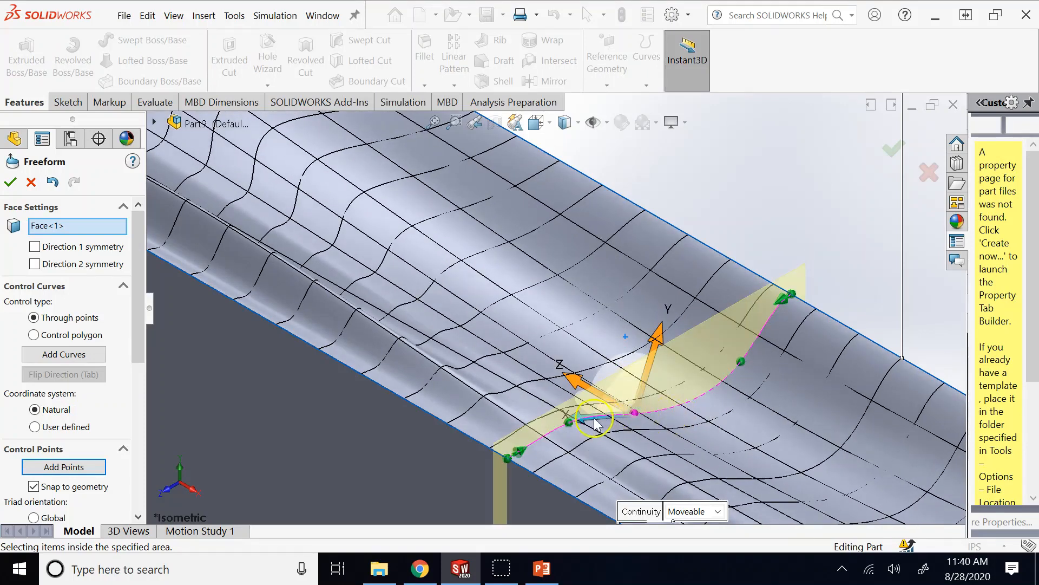
left_click_drag(595, 425, 667, 362)
- Accept the Freeform feature to apply the reshaped top face to the block
scroll(691, 370, "up", 5)
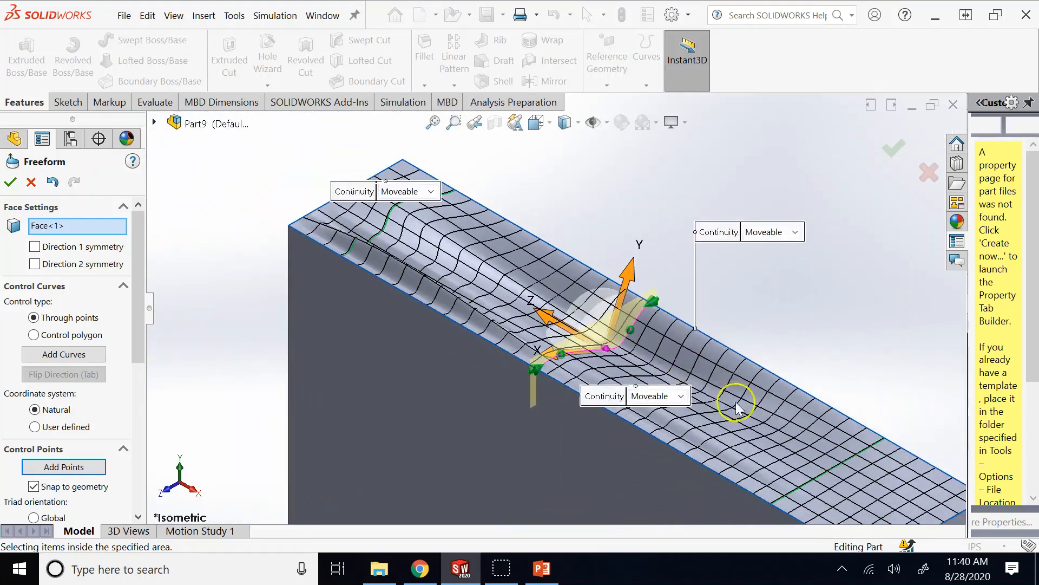
scroll(744, 393, "up", 3)
scroll(702, 420, "down", 3)
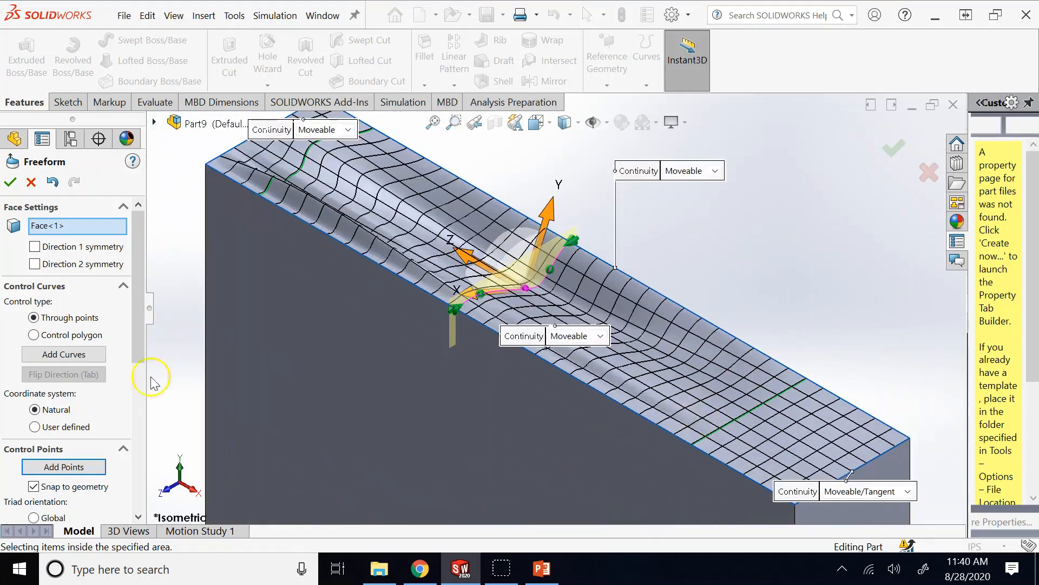
left_click(10, 181)
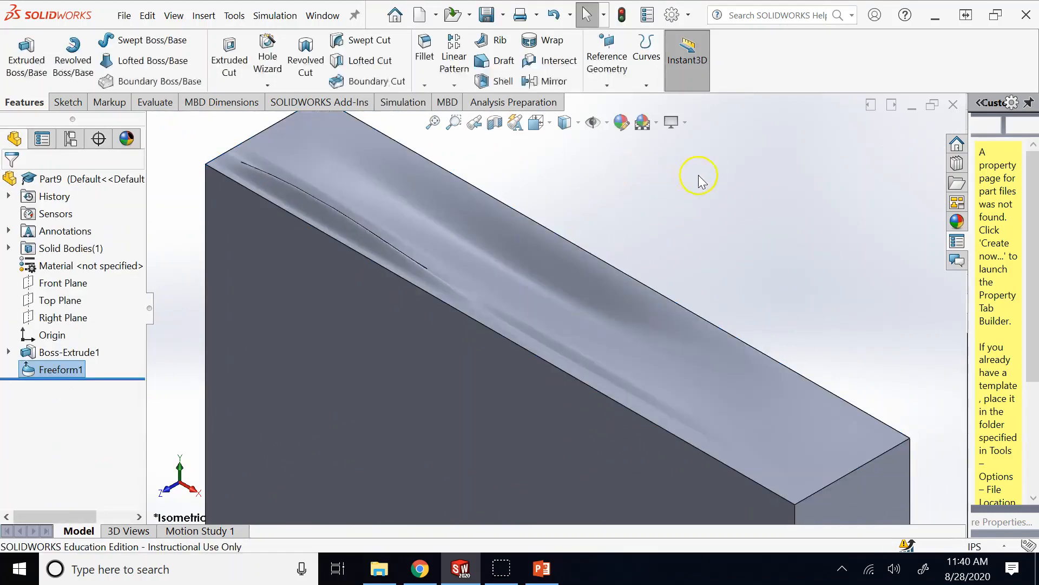
- Examine the freeformed top face of the block from several sides and up close
key("Left")
key("Left")
key("Left")
key("Left")
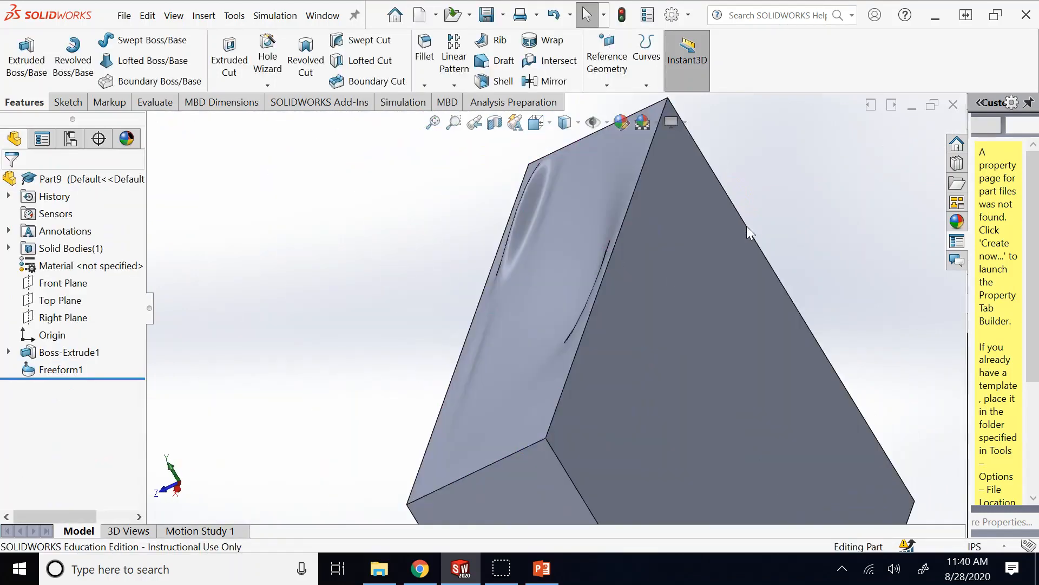
key("Right")
key("Right")
key("Up")
key("Up")
key("Left")
key("Left")
key("Left")
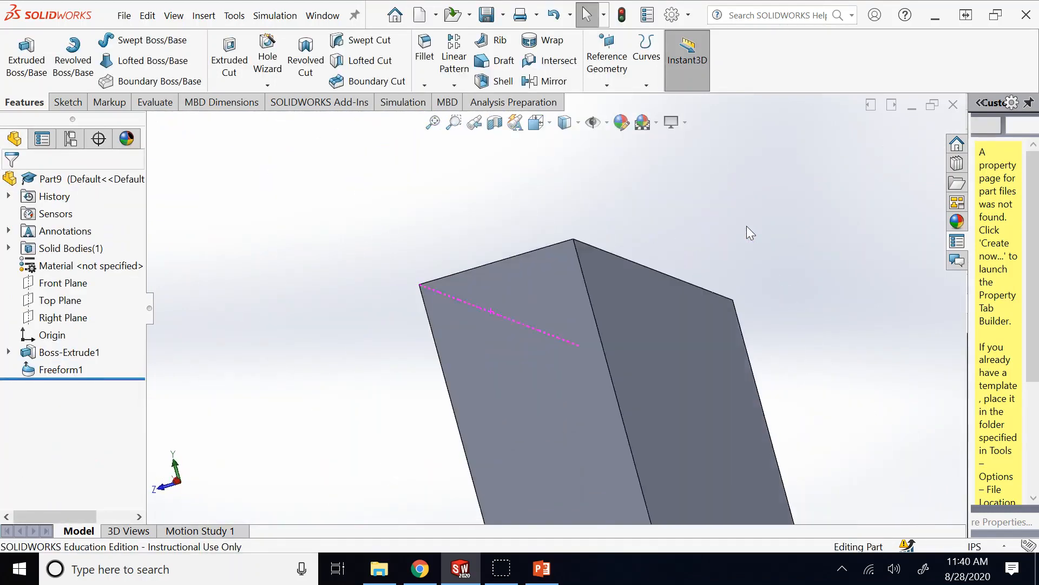
key("Down")
key("Down")
key("Right")
key("Right")
key("Right")
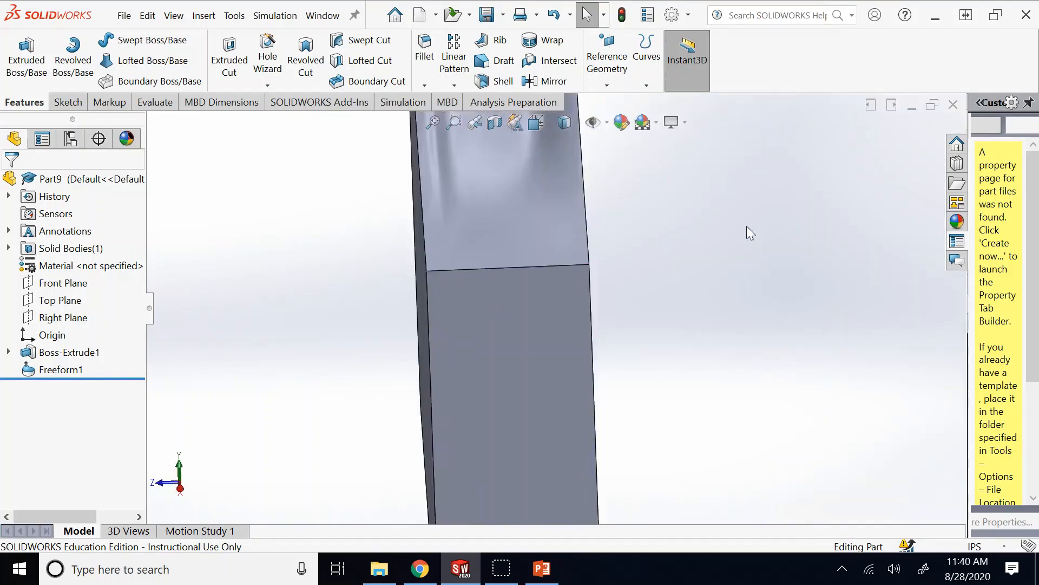
key("Up")
key("Up")
scroll(595, 204, "up", 2)
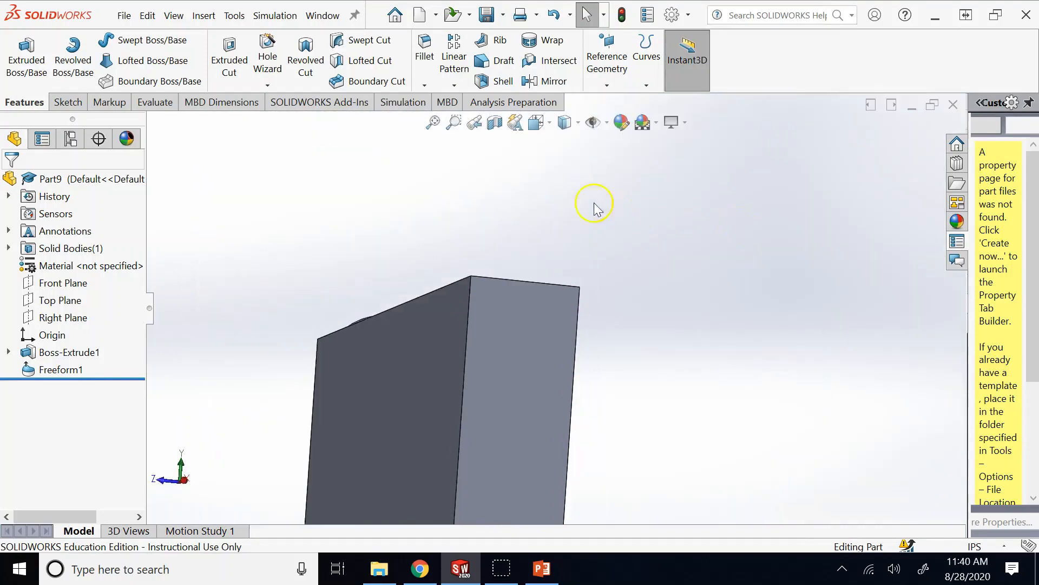
scroll(511, 208, "down", 1)
key("Left")
key("Left")
key("Down")
key("Down")
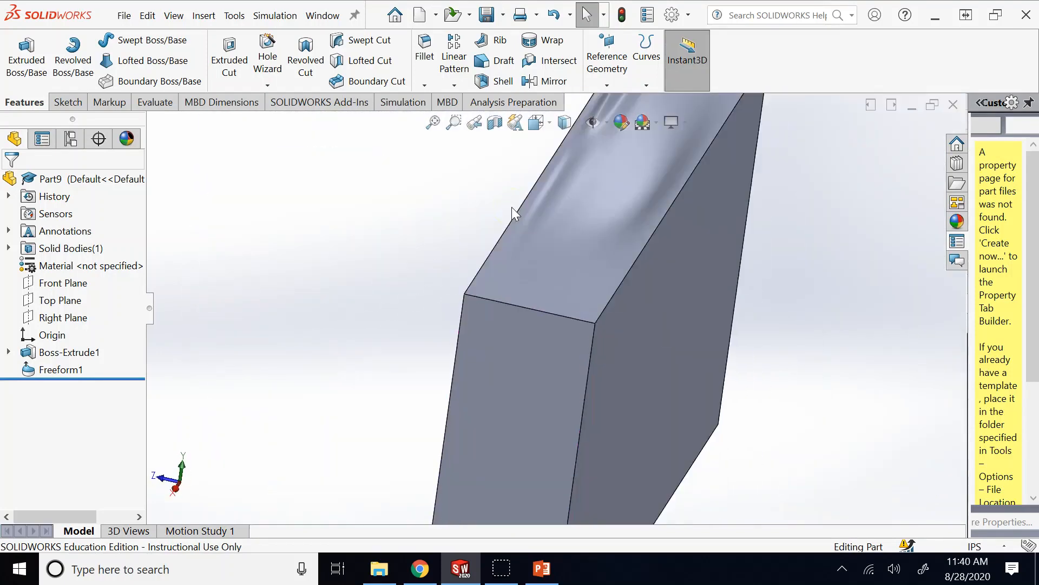
scroll(512, 207, "up", 3)
scroll(533, 164, "down", 6)
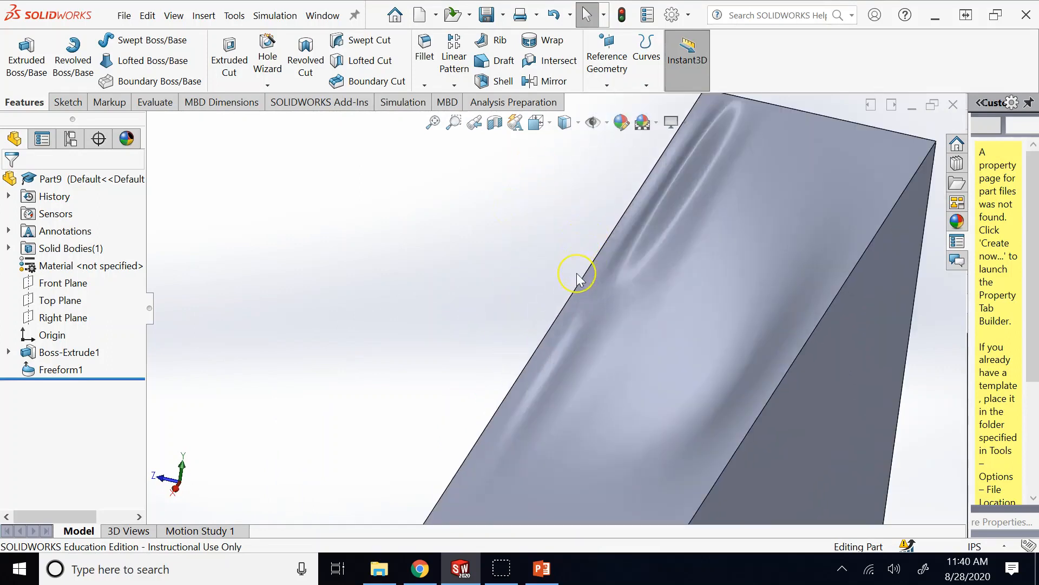
key("Up")
key("Up")
key("Right")
key("Right")
key("Right")
key("Down")
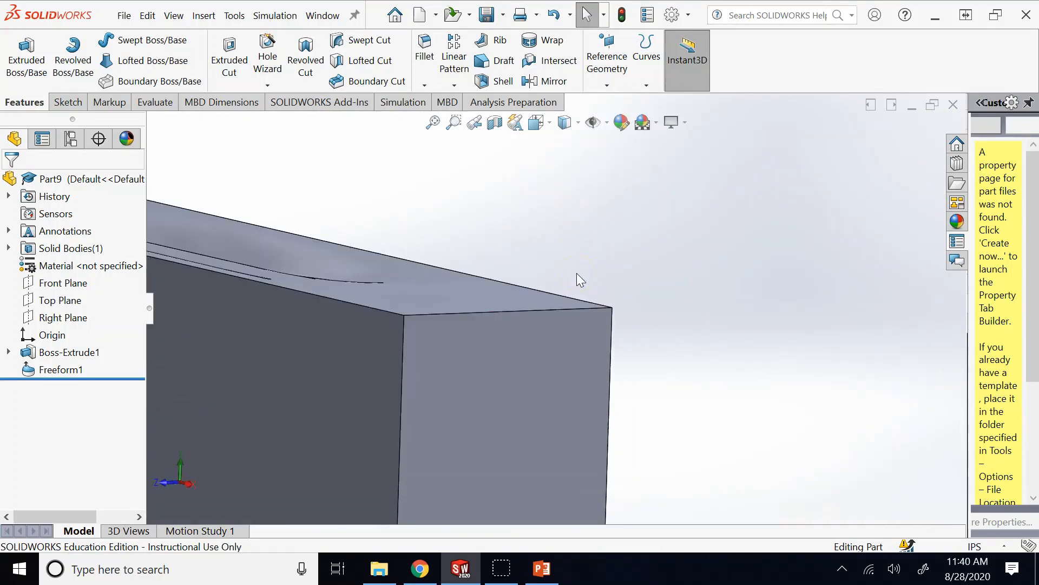
key("Left")
key("Left")
key("Left")
key("Right")
key("Right")
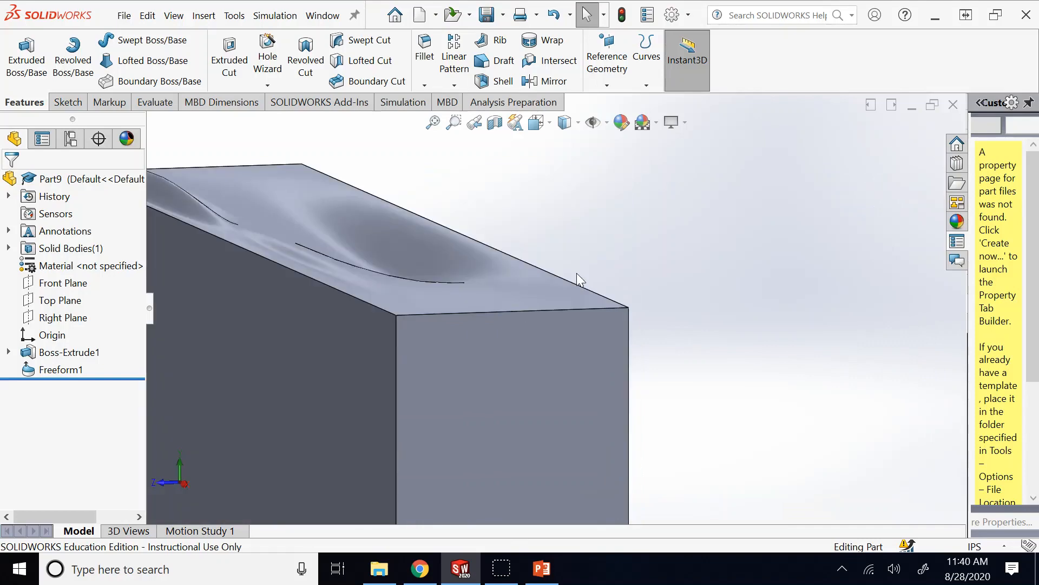
key("Left")
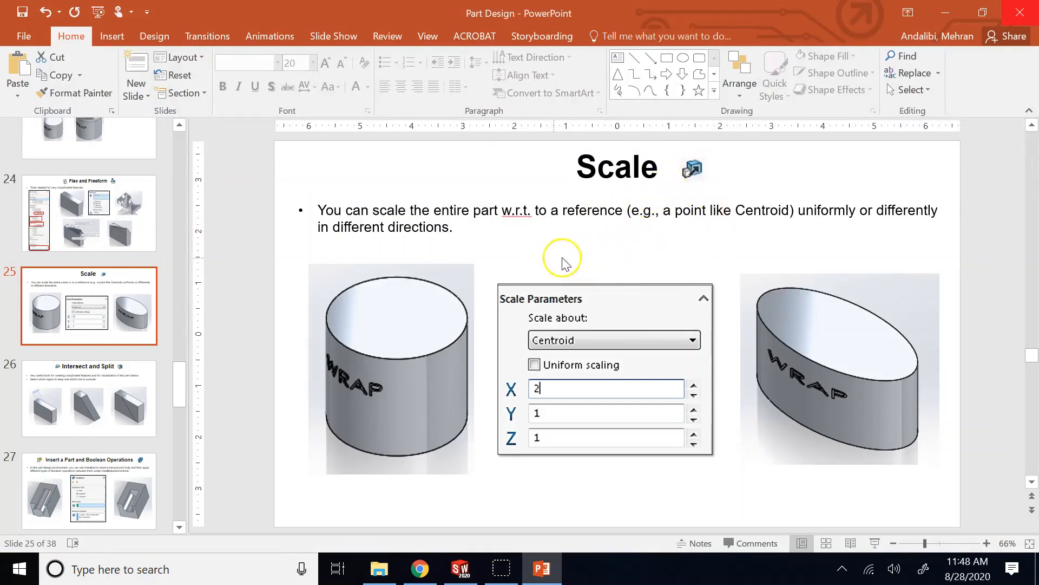
- Review the scaling description and example parameters on the Scale slide, and switch to SOLIDWORKS
left_click(424, 293)
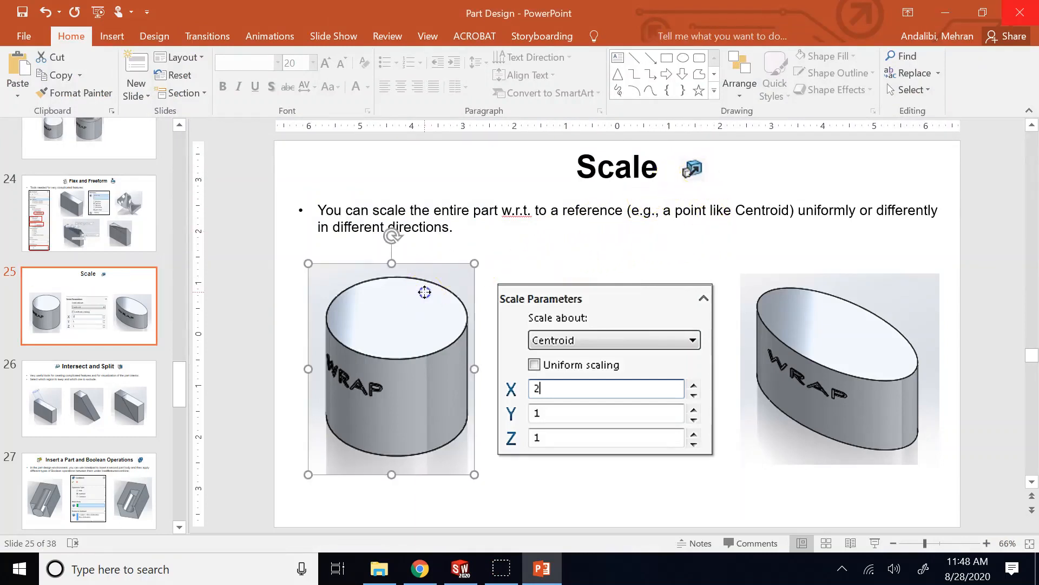
left_click(650, 224)
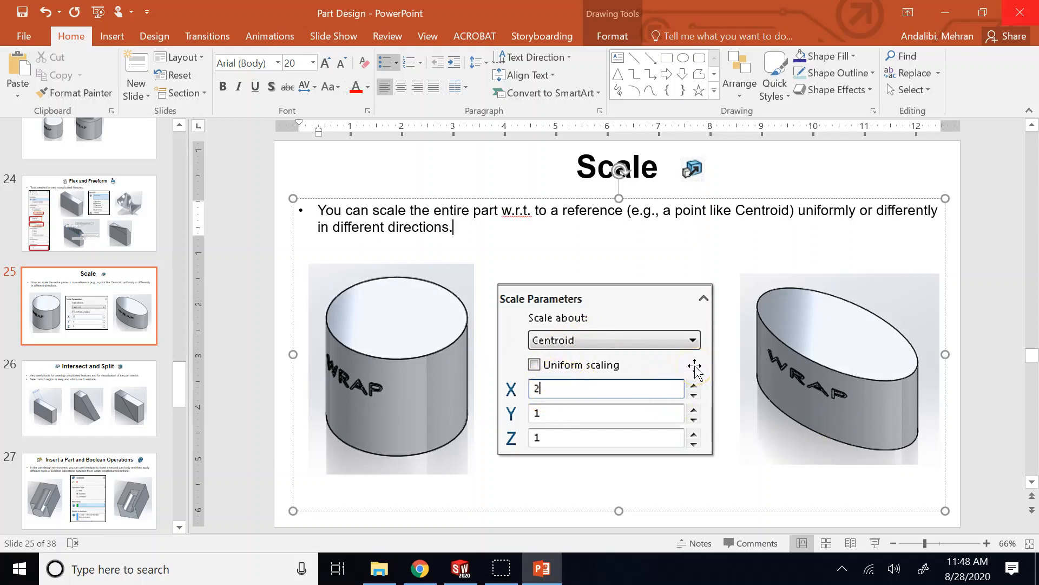
left_click(461, 568)
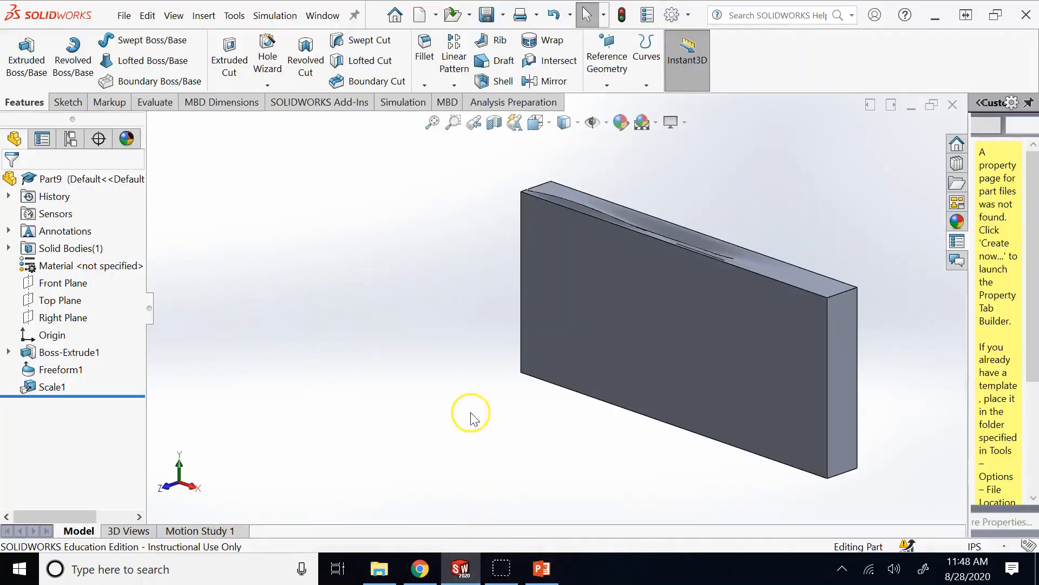
- Delete the Scale1 feature from the part, confirm the deletion, and bring the block back into close view
scroll(443, 399, "up", 3)
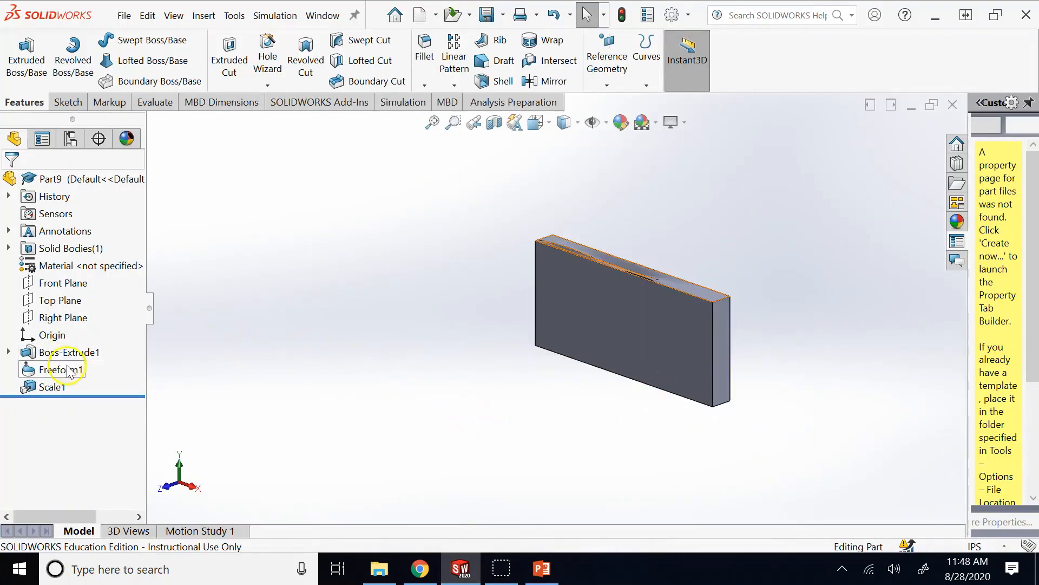
left_click(57, 387)
right_click(56, 387)
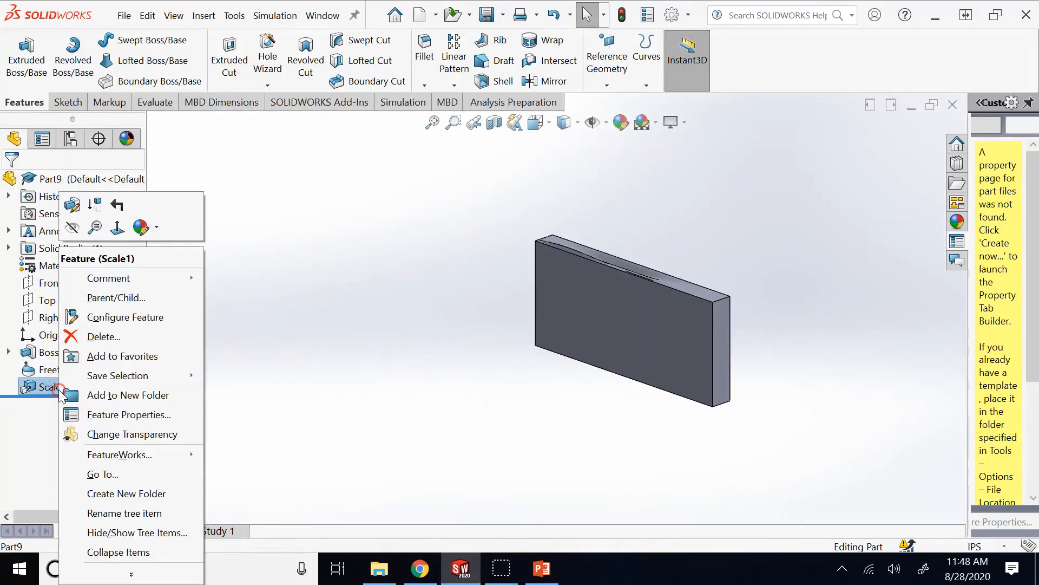
left_click(103, 337)
left_click(937, 245)
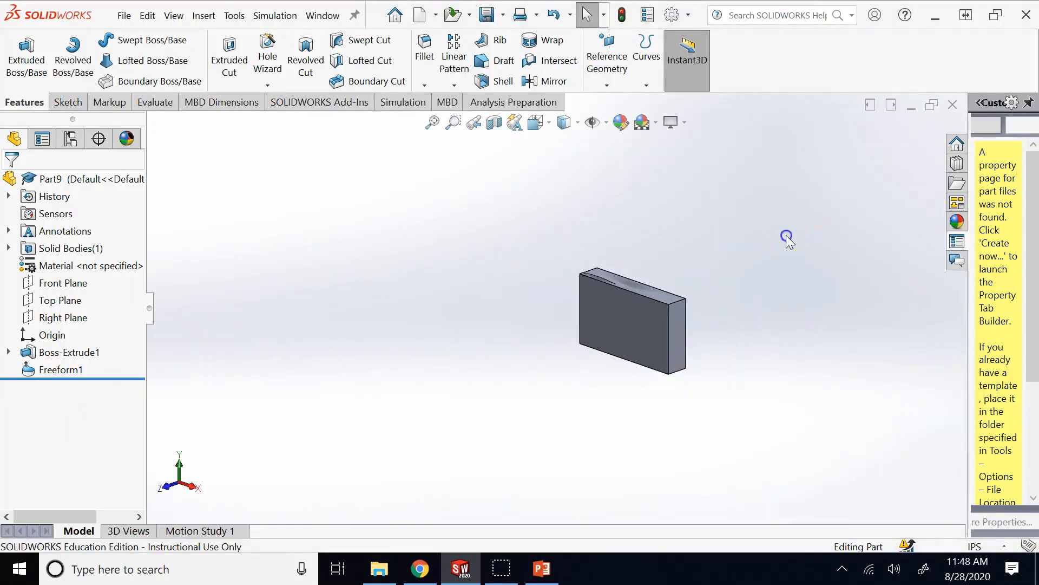
scroll(691, 306, "down", 4)
scroll(584, 329, "down", 2)
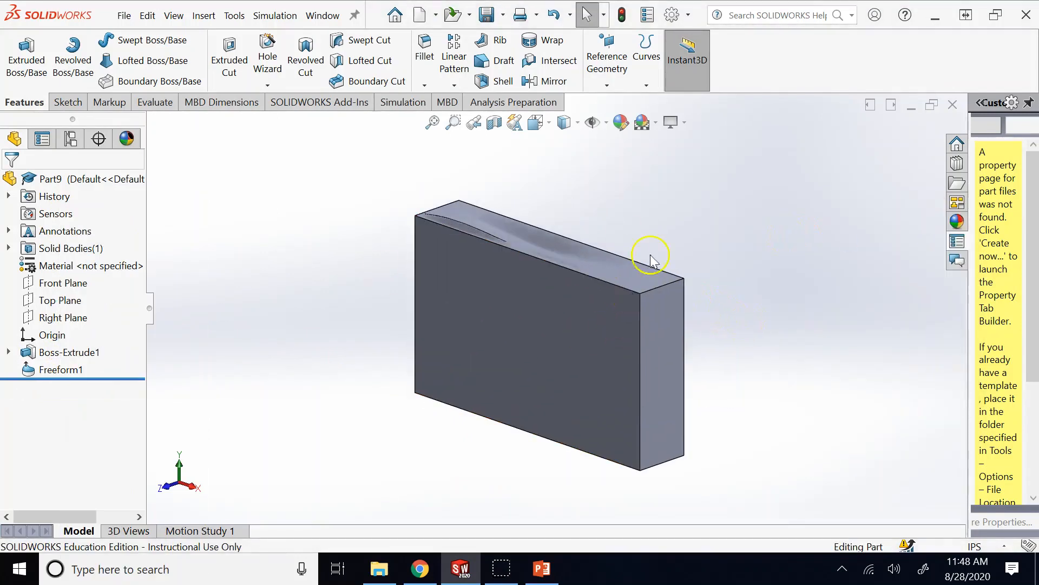
- Start a Scale feature on the block about its Centroid with uniform scaling enabled
left_click(211, 16)
mouse_move(253, 101)
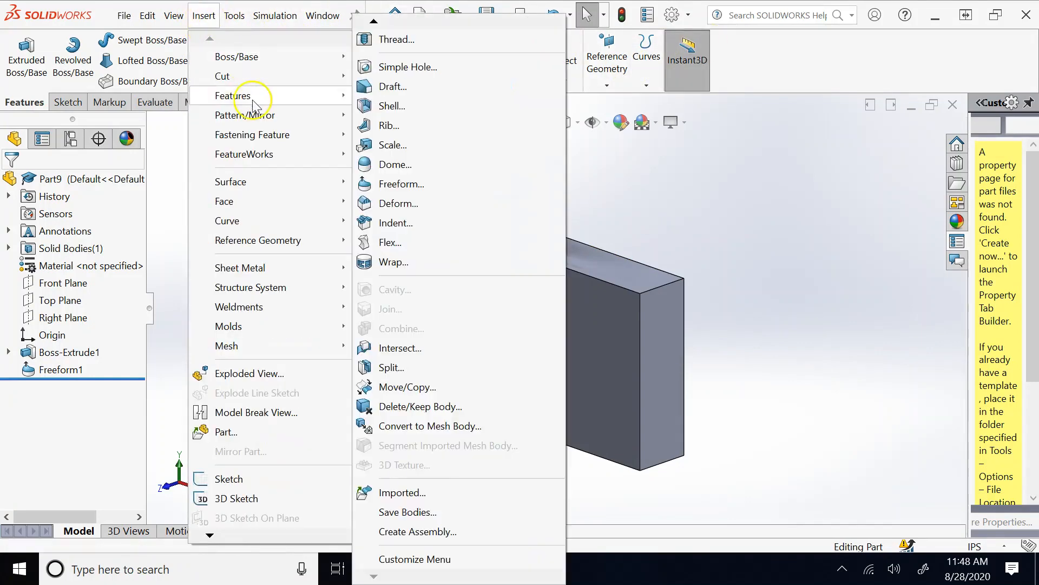
left_click(424, 147)
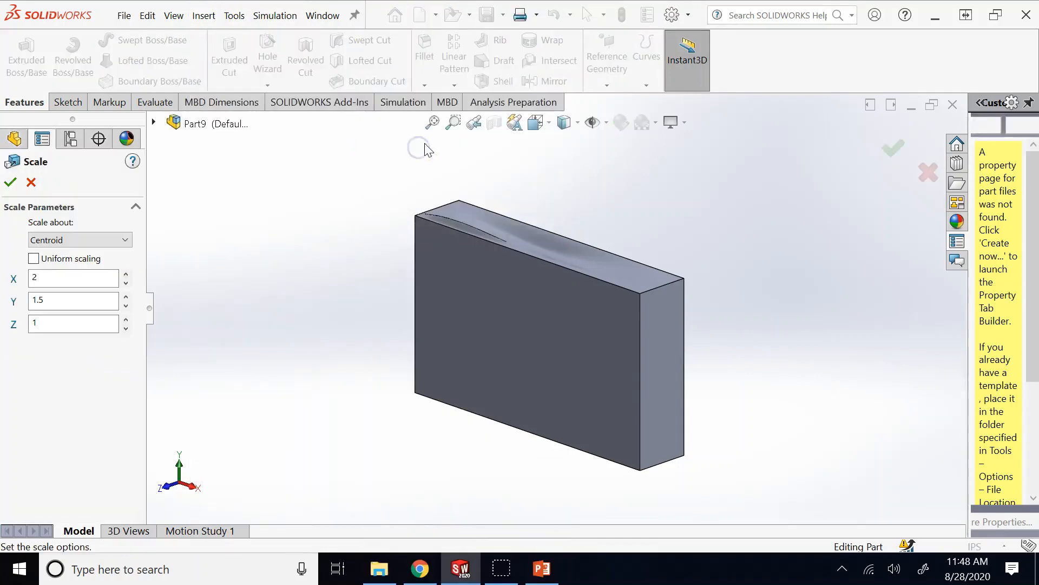
left_click(34, 259)
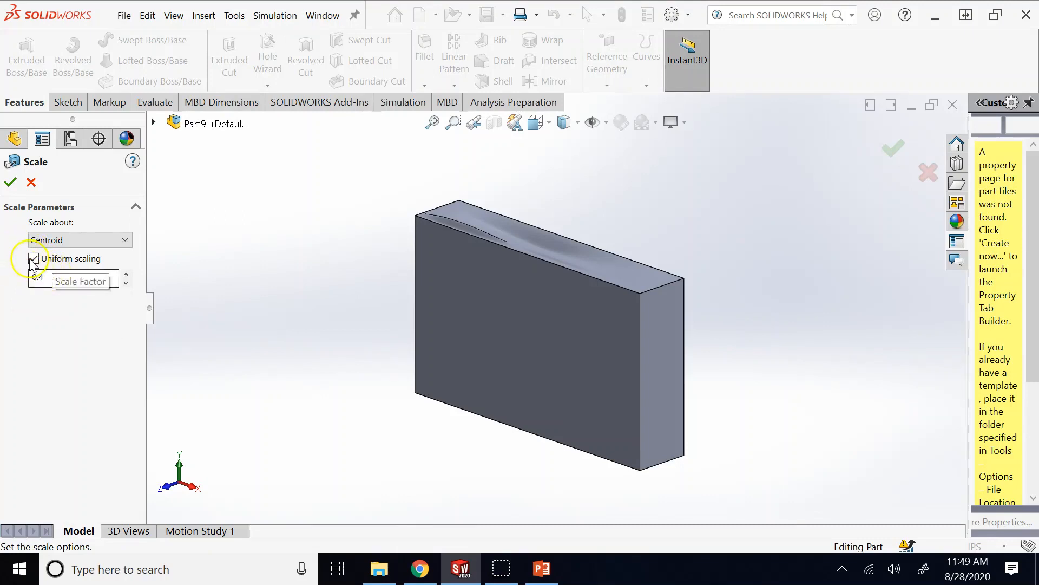
left_click(34, 259)
left_click(35, 259)
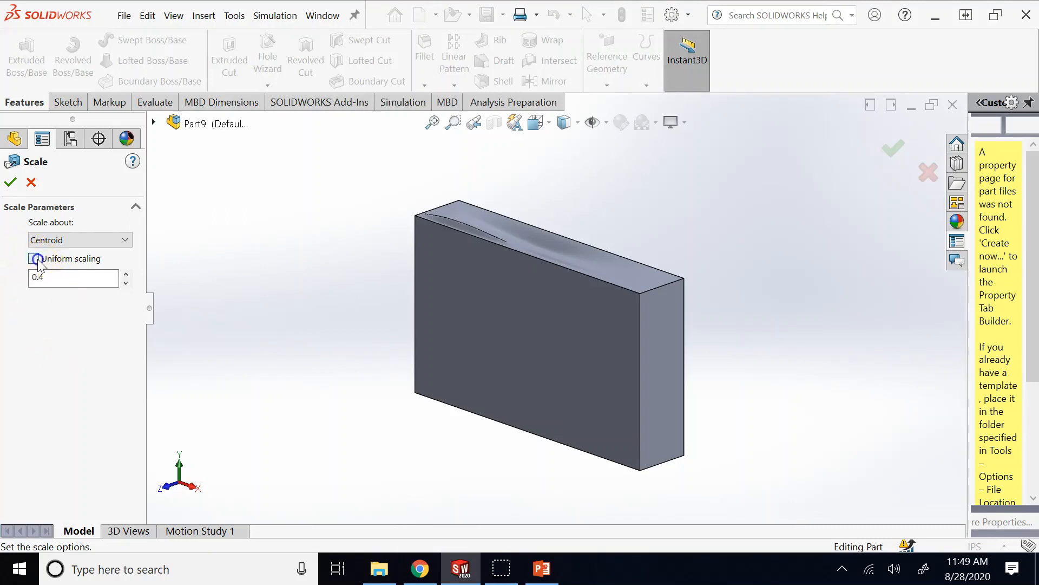
left_click(60, 275)
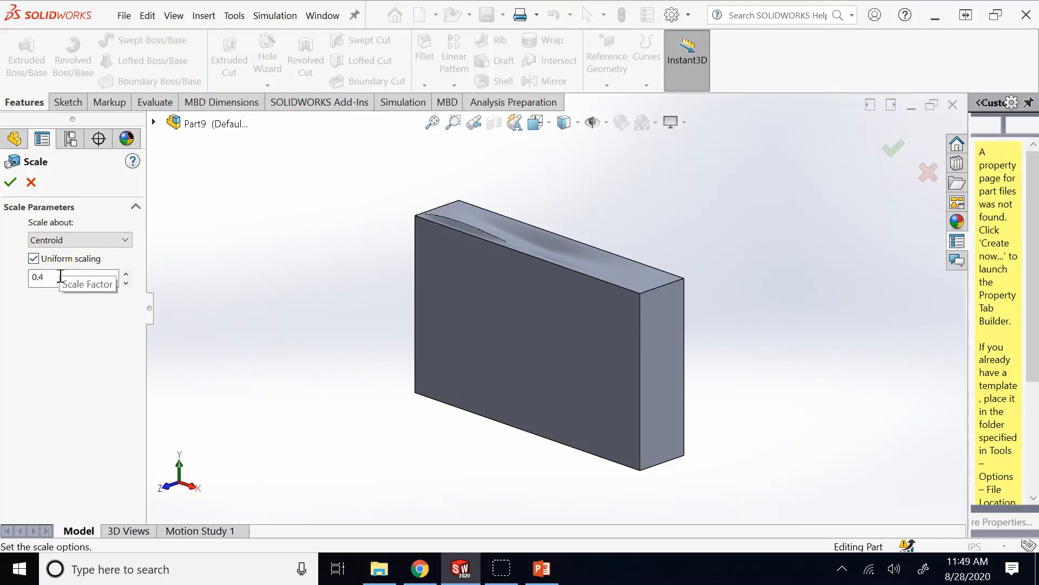
left_click(85, 239)
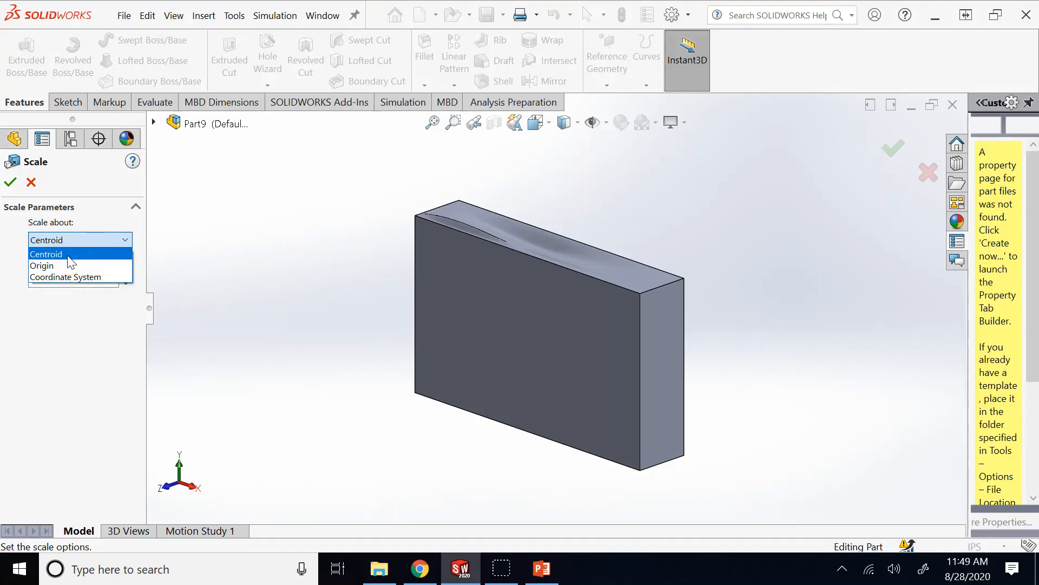
left_click(70, 254)
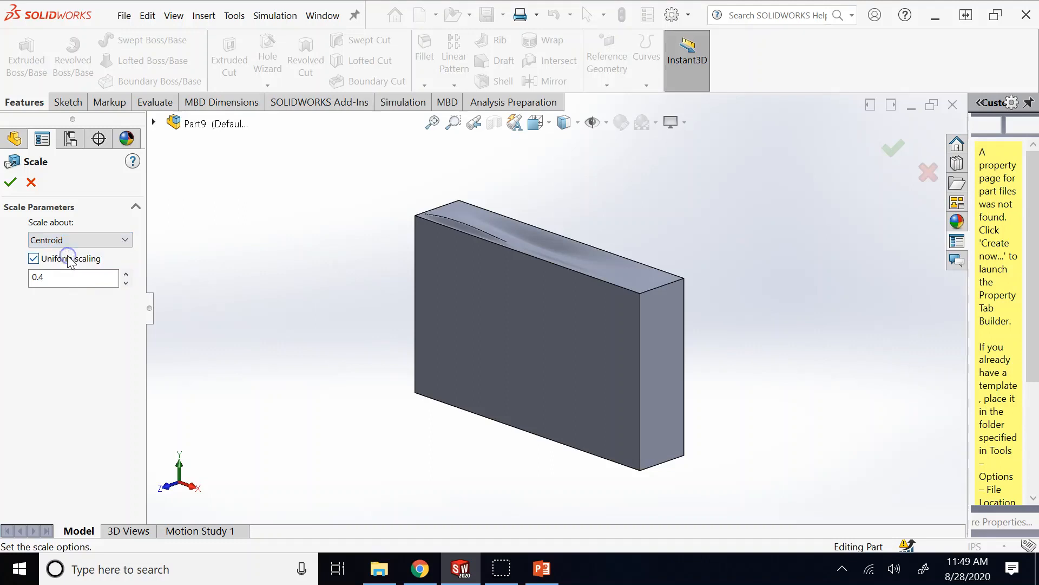
- Scale the block non-uniformly about its centroid with factors X 2, Y 1.5 and Z 1, and fit the result in view
left_click(33, 259)
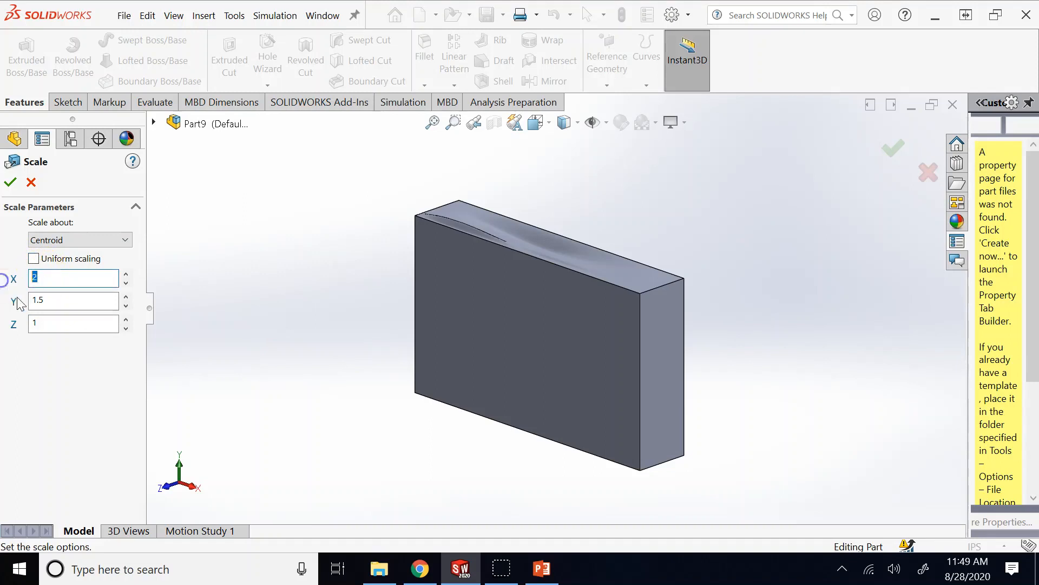
left_click(39, 302)
left_click(47, 321)
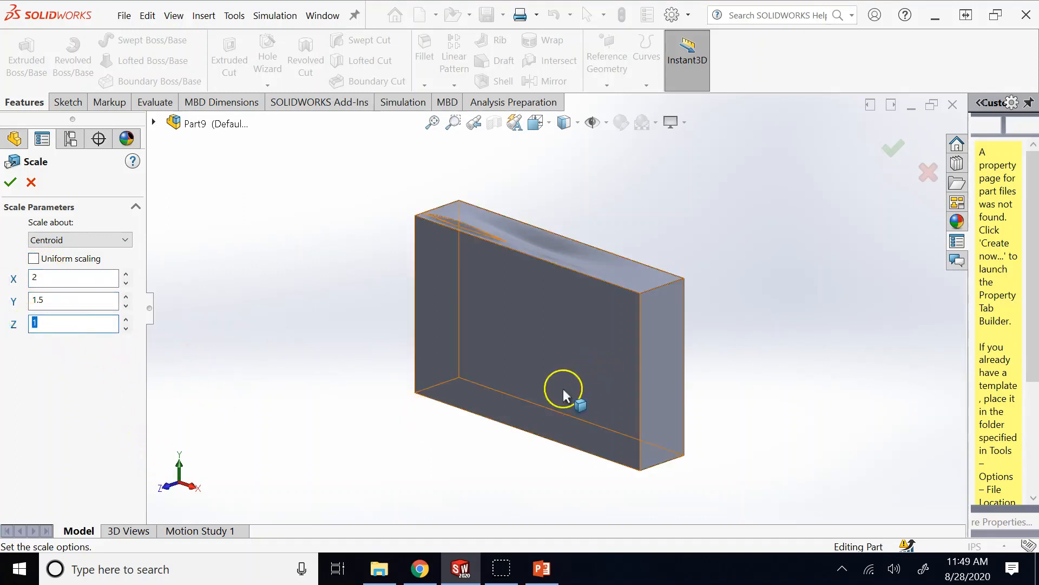
left_click(51, 301)
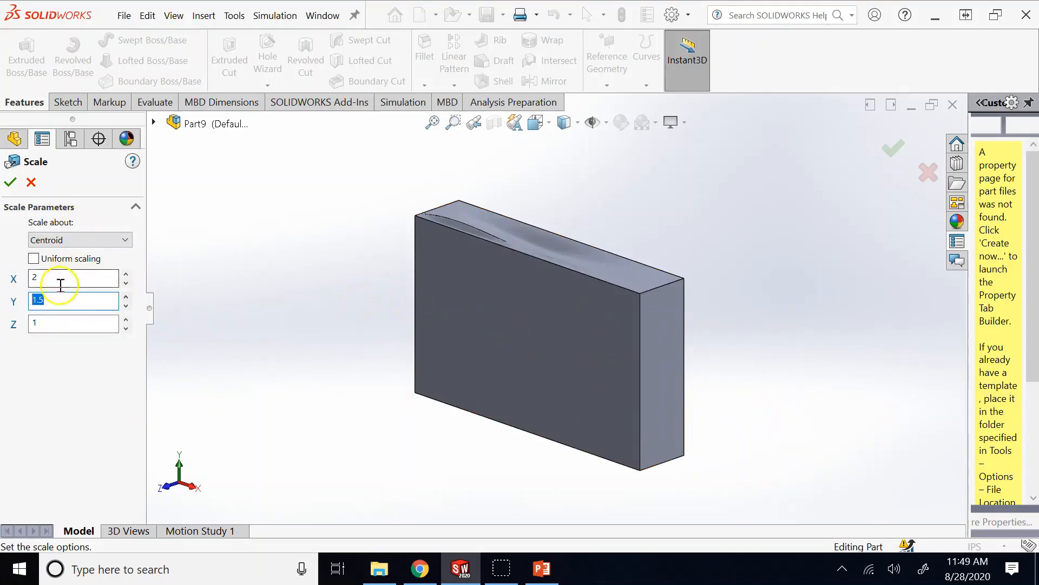
left_click(10, 184)
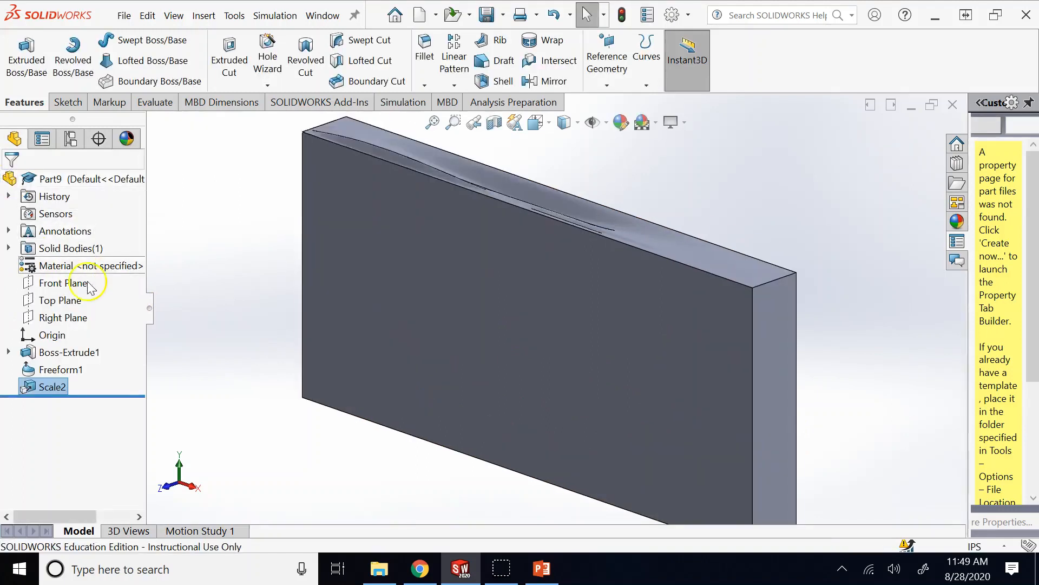
key("f")
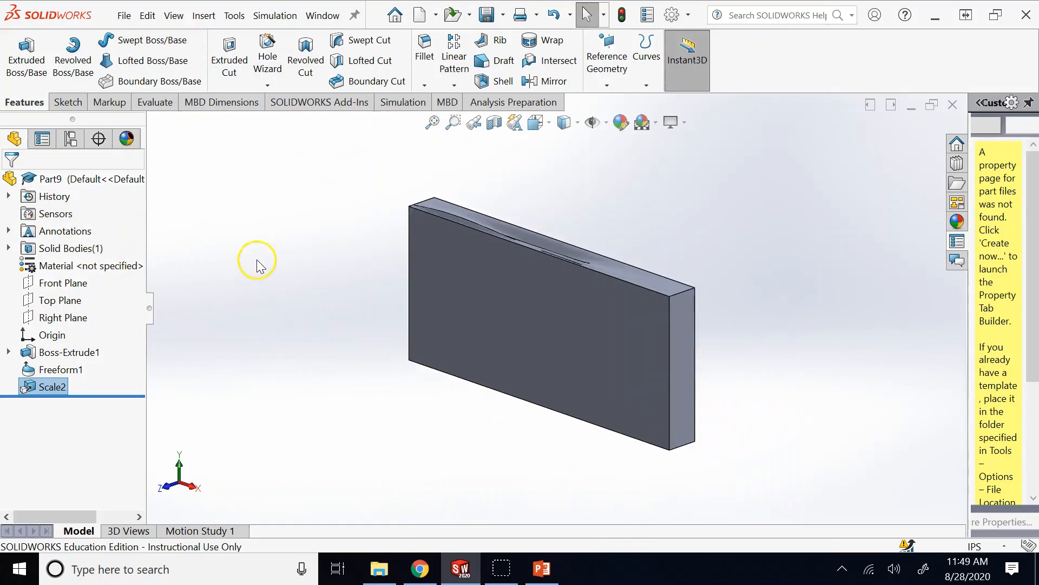
left_click(663, 175)
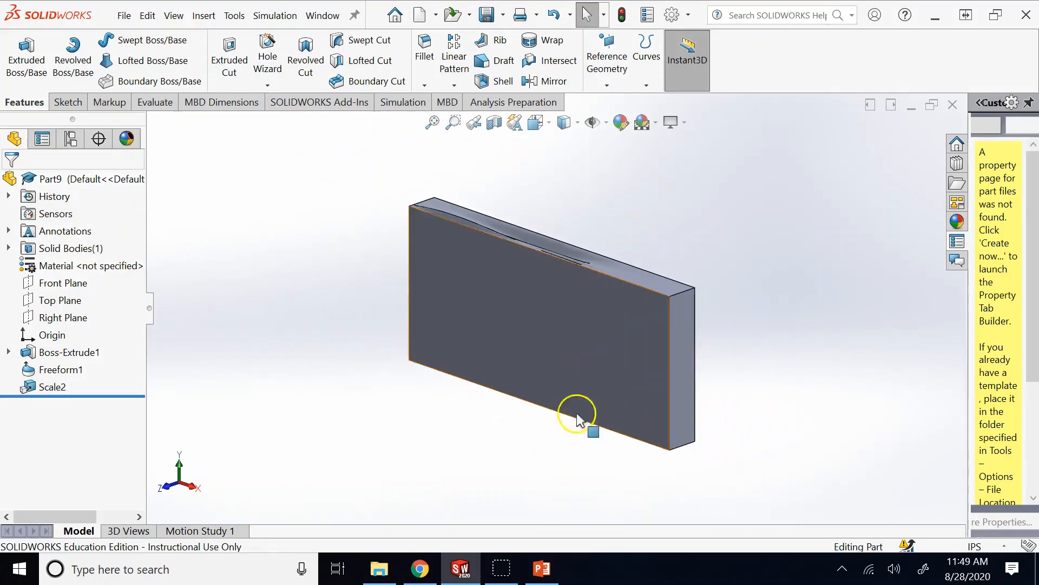
- Switch to PowerPoint and open the Intersect and Split slide
left_click(542, 560)
left_click(62, 433)
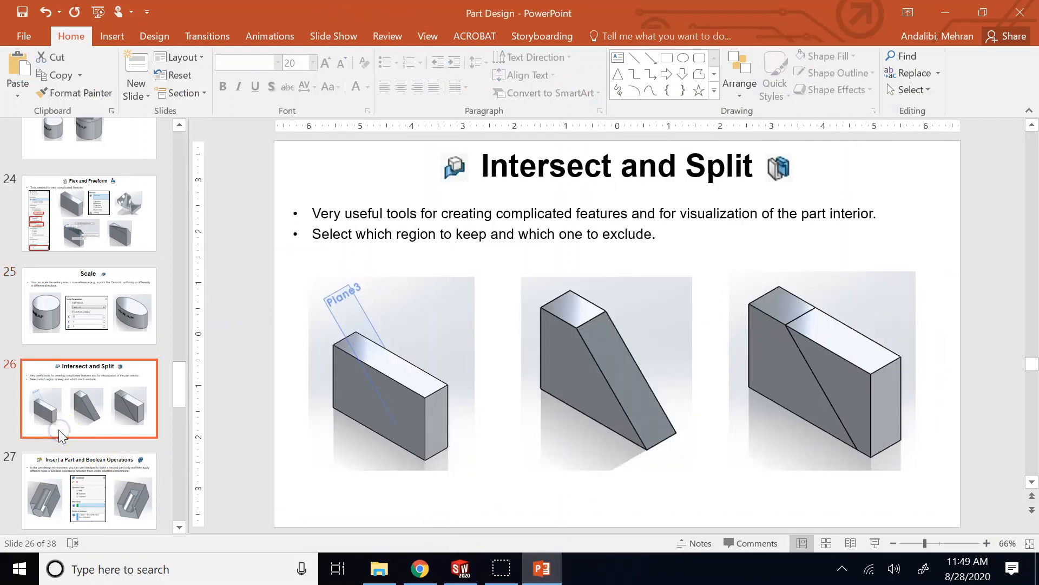
left_click(18, 12)
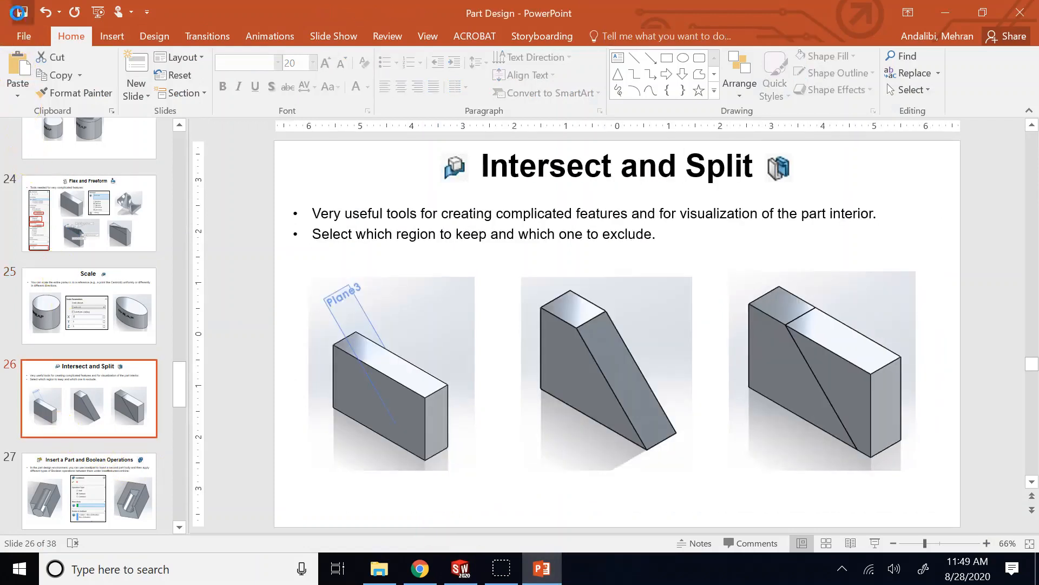
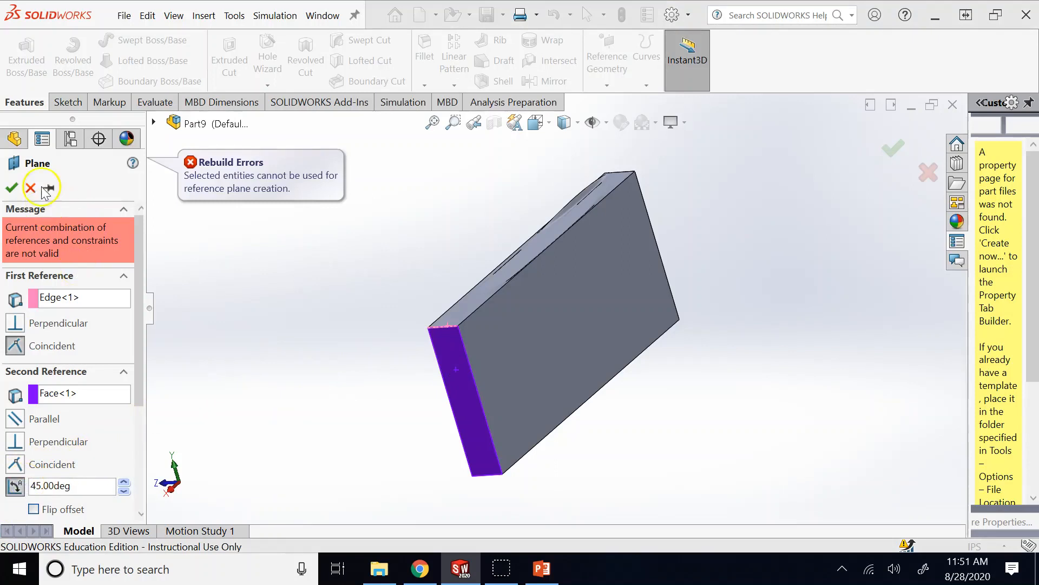
- Cancel the invalid plane and define a new mid plane between the block's narrow end face and its bottom face
left_click(30, 187)
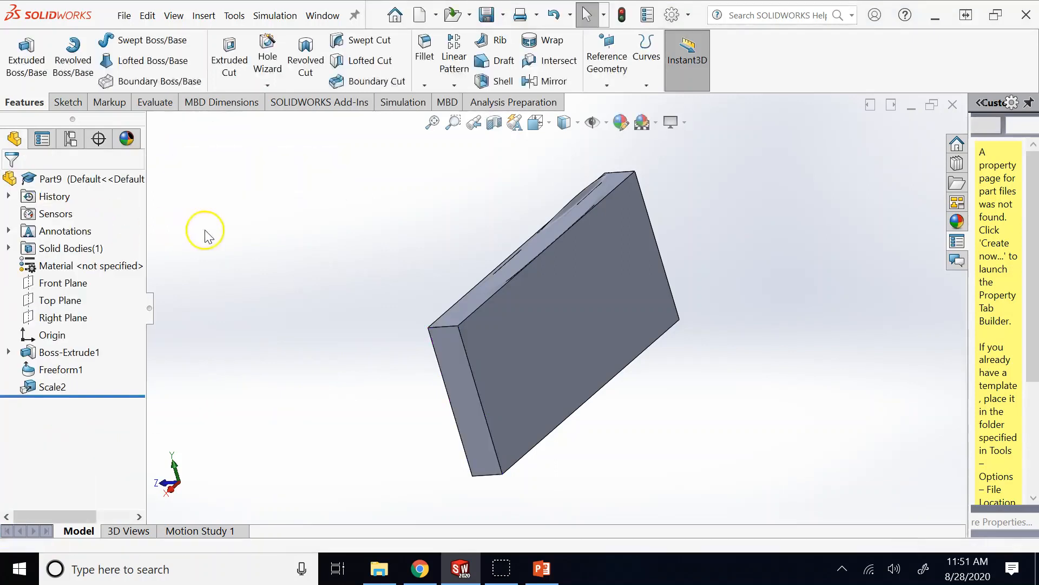
left_click(460, 374)
key("Up")
key("Up")
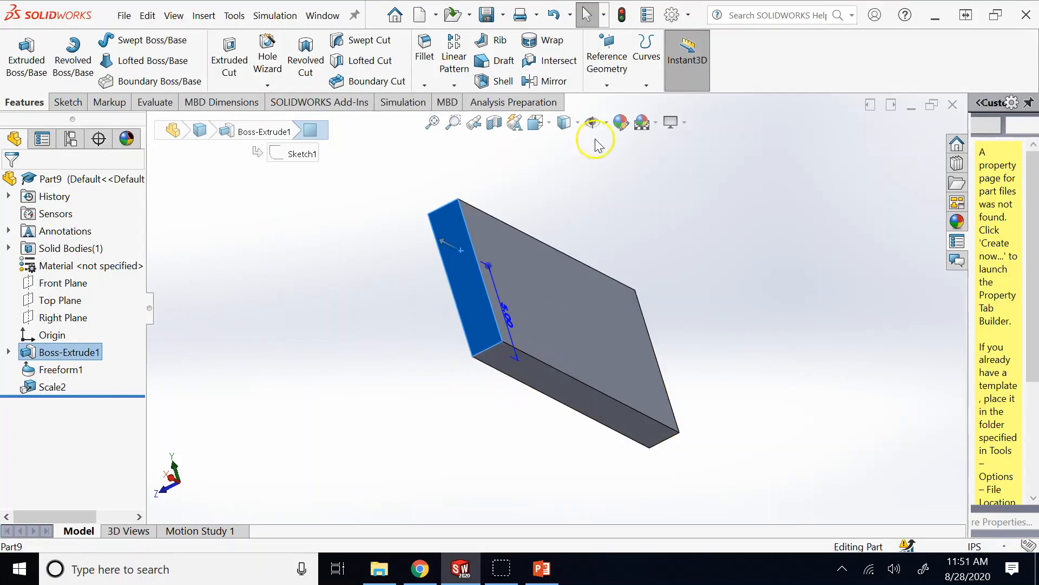
left_click(608, 85)
left_click(622, 102)
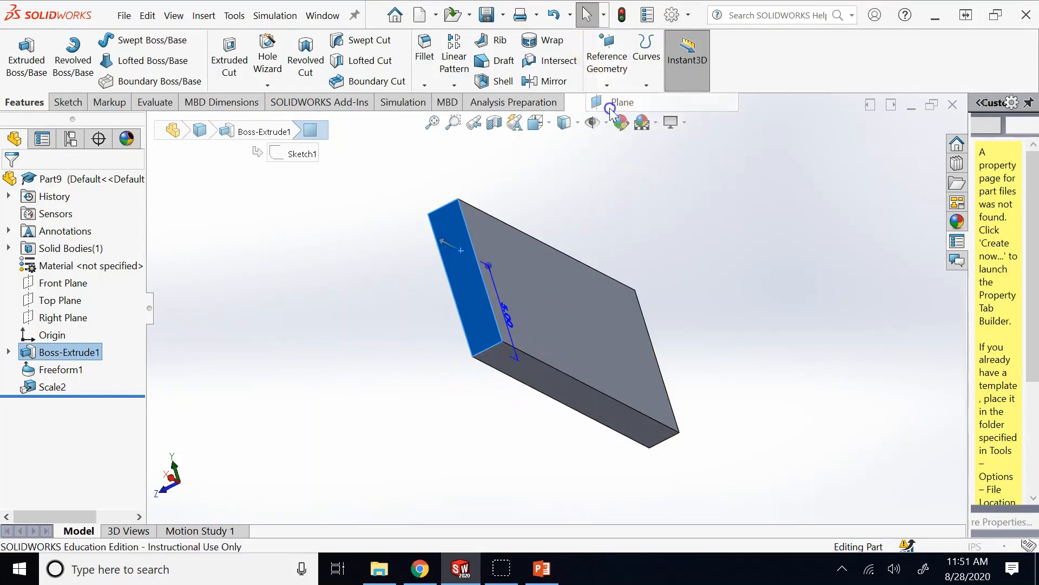
left_click(532, 363)
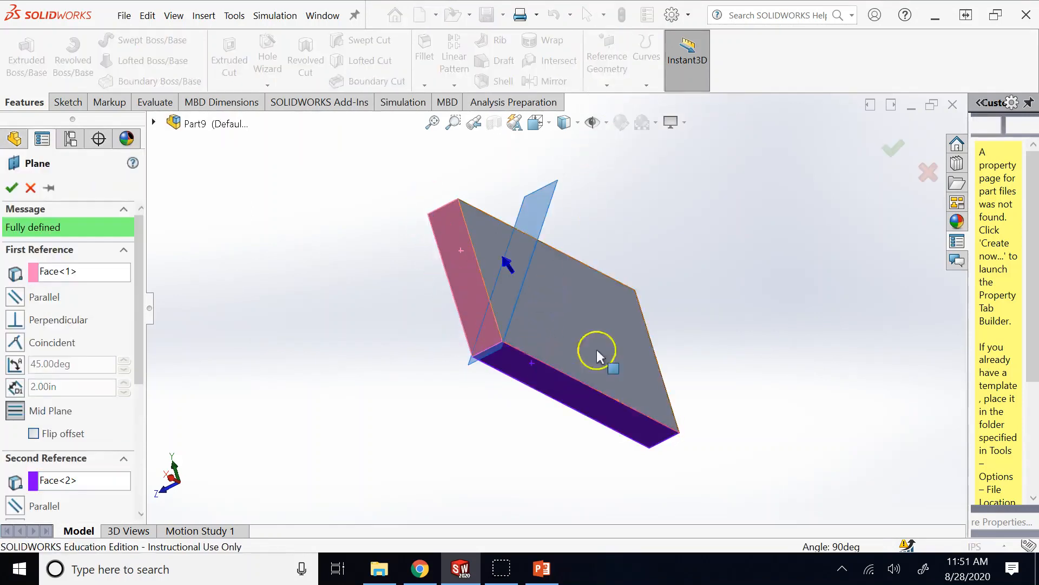
- Check the diagonal mid plane's preview from several sides and accept the plane
left_click(751, 251)
key("Left")
key("Left")
key("Down")
key("Down")
key("Down")
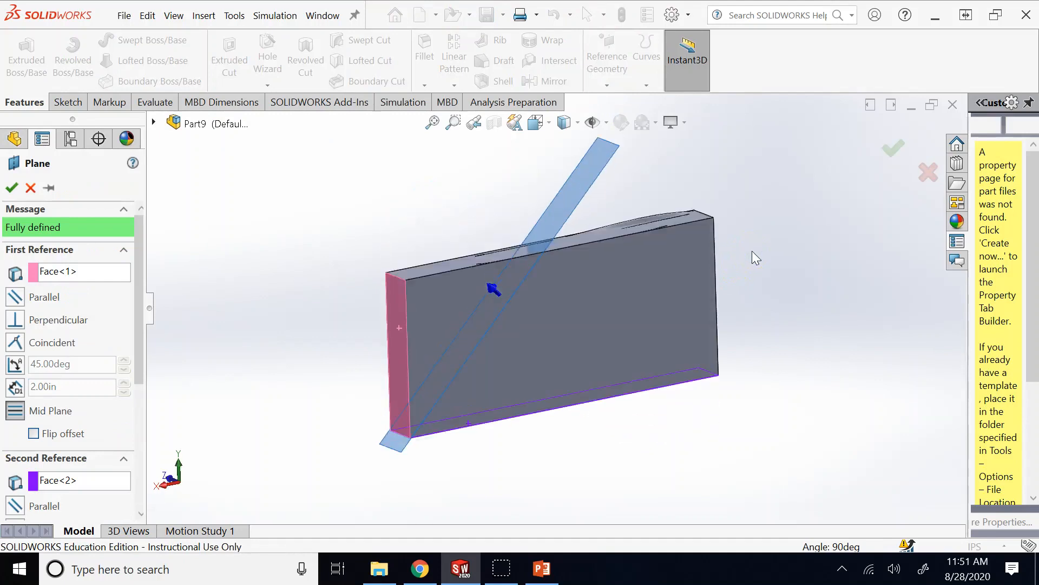
key("Right")
key("Right")
key("Right")
key("Right")
key("Right")
key("Right")
key("Right")
key("Right")
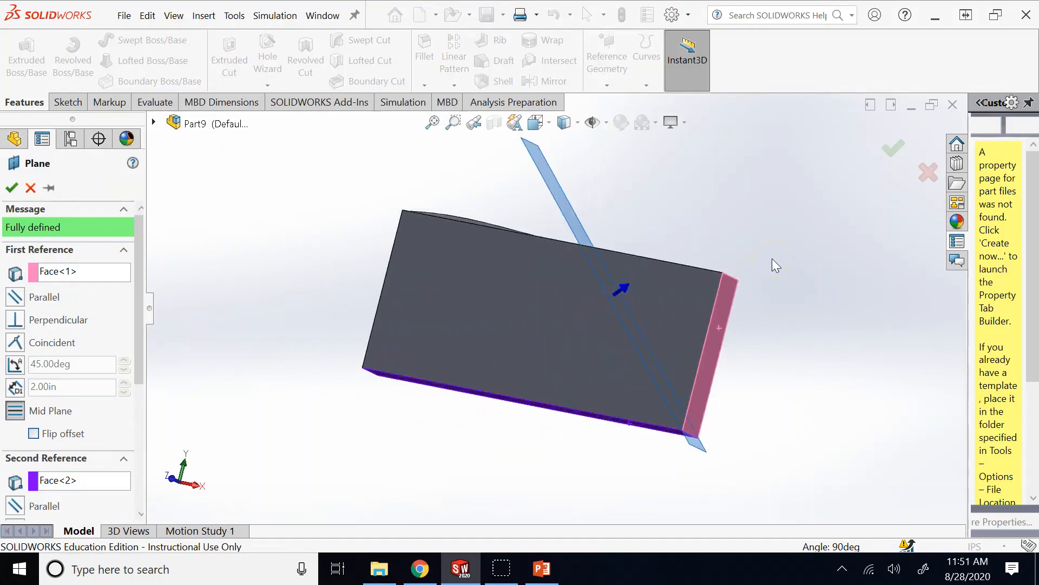
key("Left")
key("Left")
key("Left")
key("Left")
key("Left")
key("Left")
key("Left")
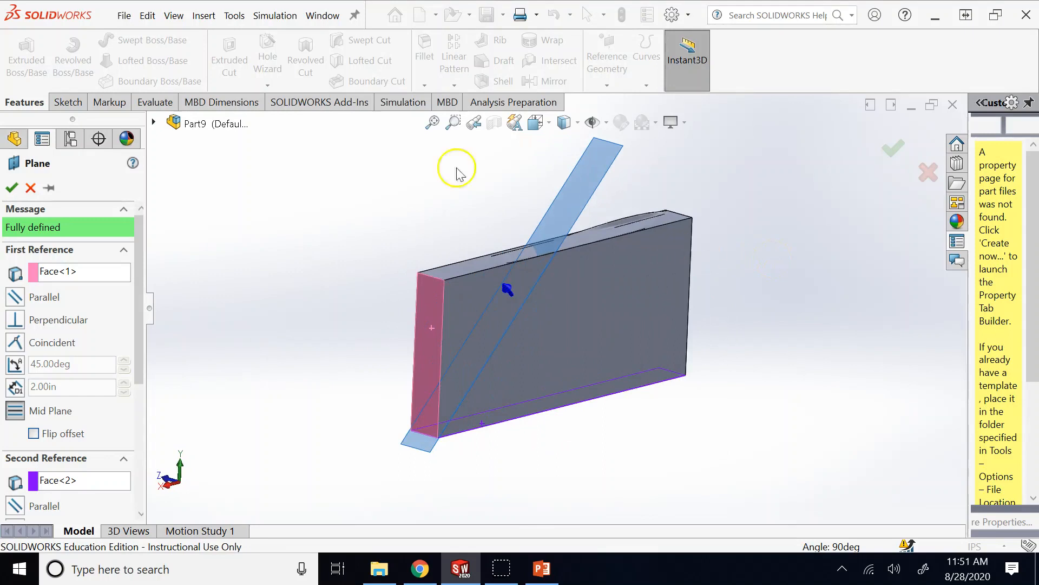
left_click(11, 187)
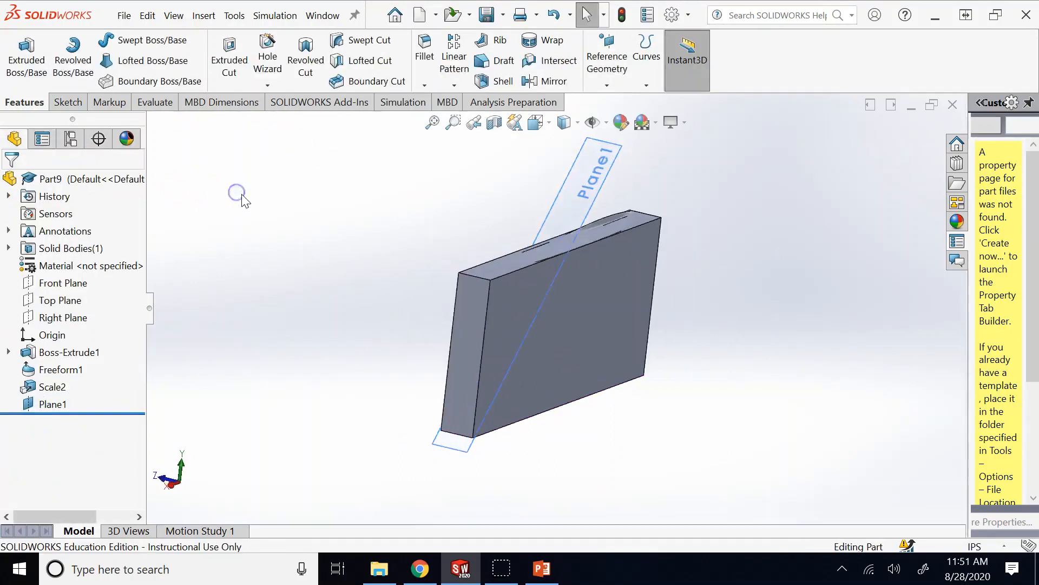
- Examine from several sides how the new diagonal plane crosses the block
key("Right")
key("Right")
key("Right")
key("Right")
key("Right")
key("Right")
key("Right")
key("Right")
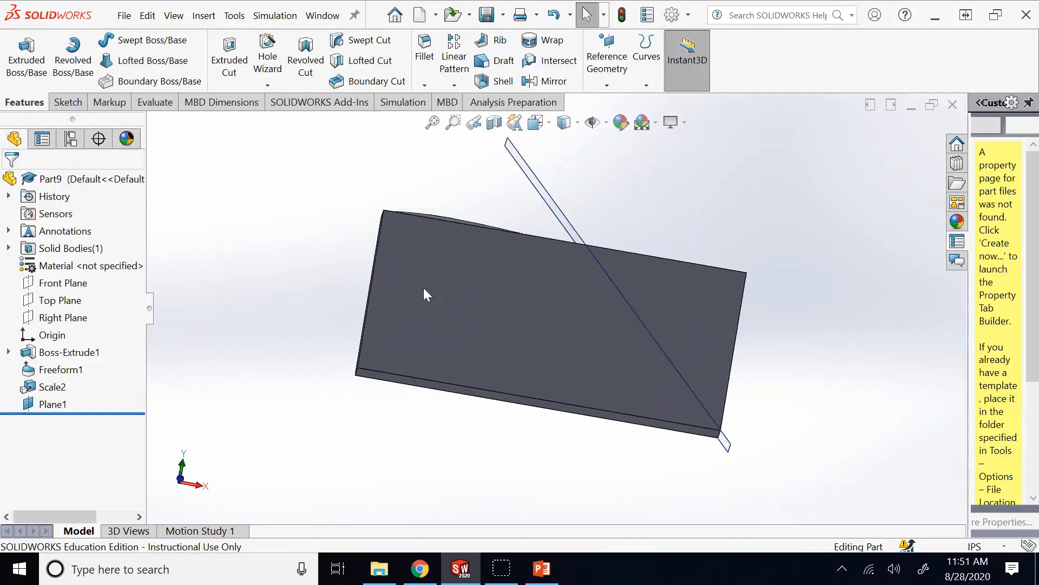
key("Left")
key("Left")
key("Down")
key("Left")
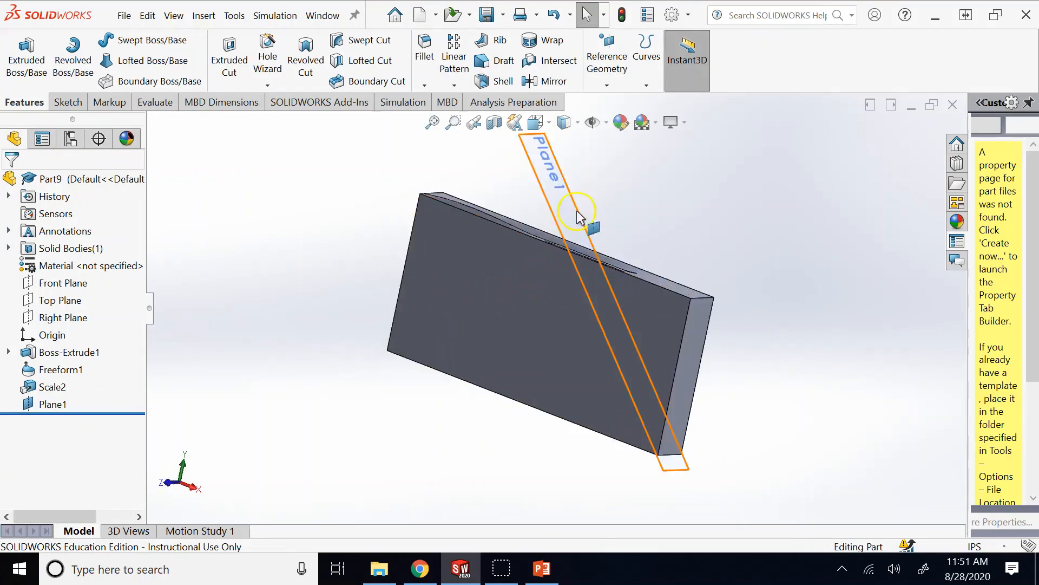
left_click(580, 230)
left_click(607, 84)
left_click(617, 100)
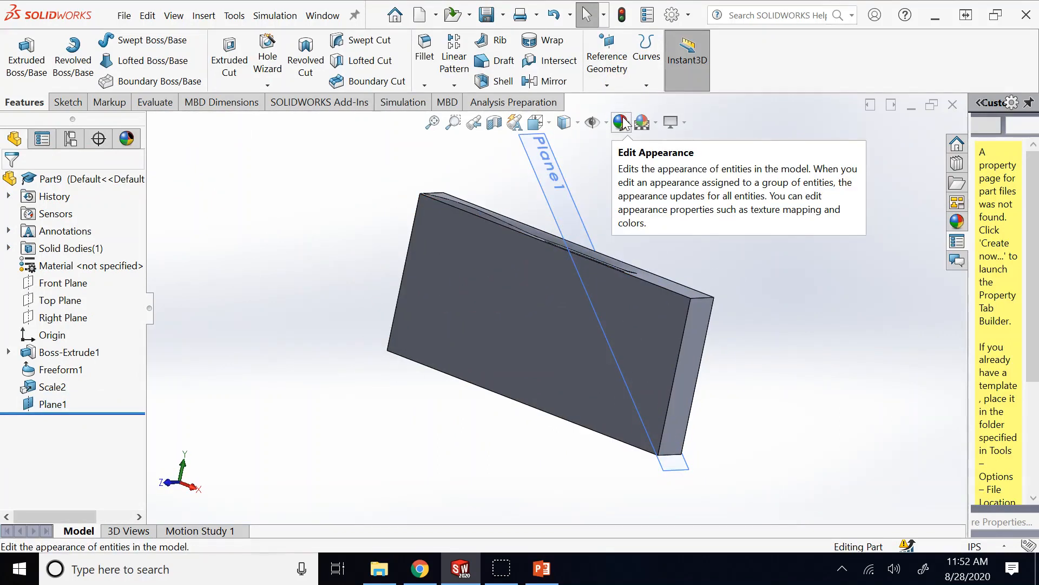
left_click(550, 162)
left_click(605, 86)
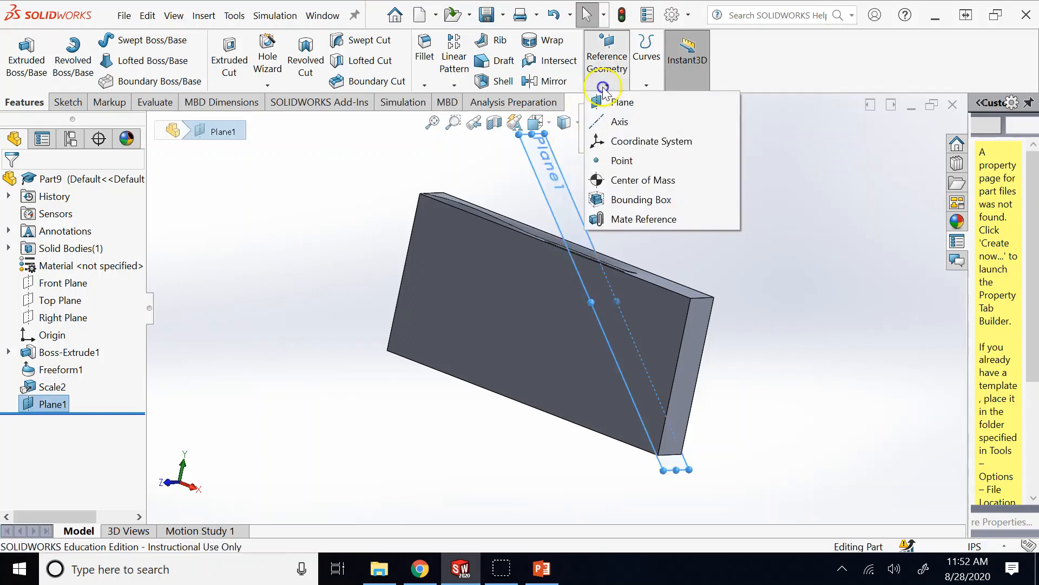
left_click(607, 100)
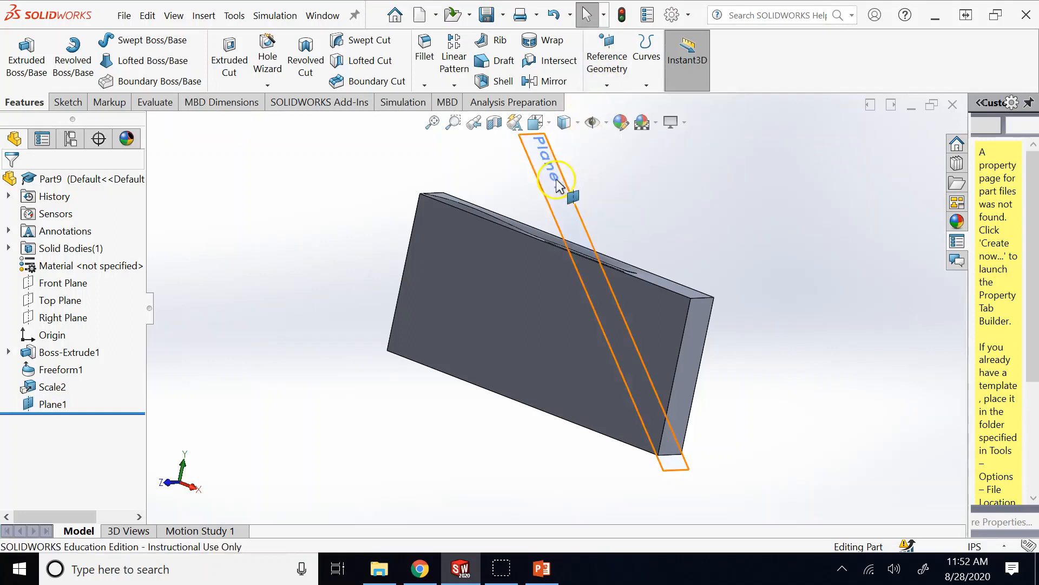
- Start a second reference plane offset from the diagonal plane and flip the offset direction towards the middle of the block
left_click(607, 85)
left_click(610, 103)
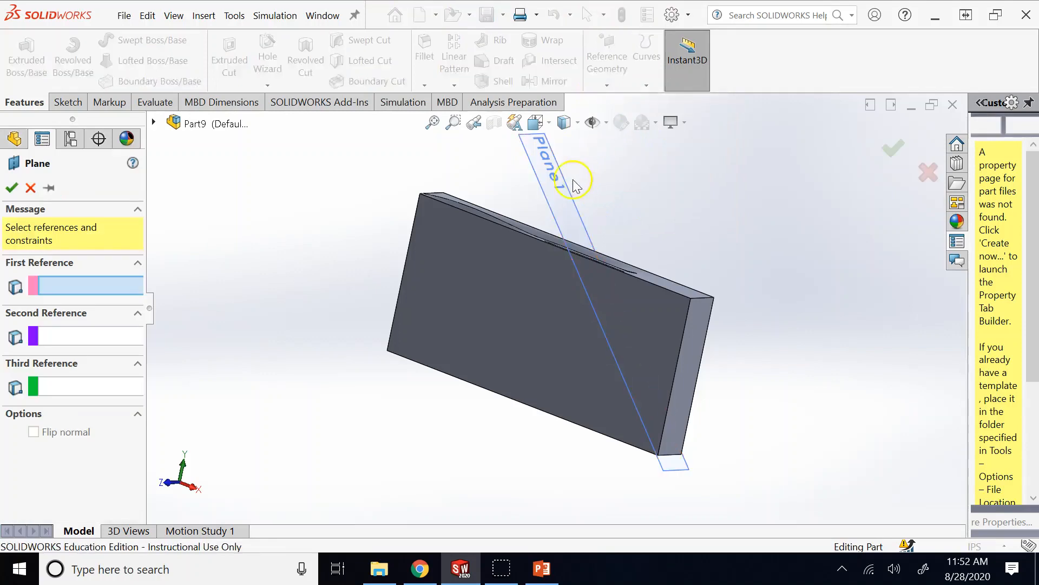
left_click(549, 208)
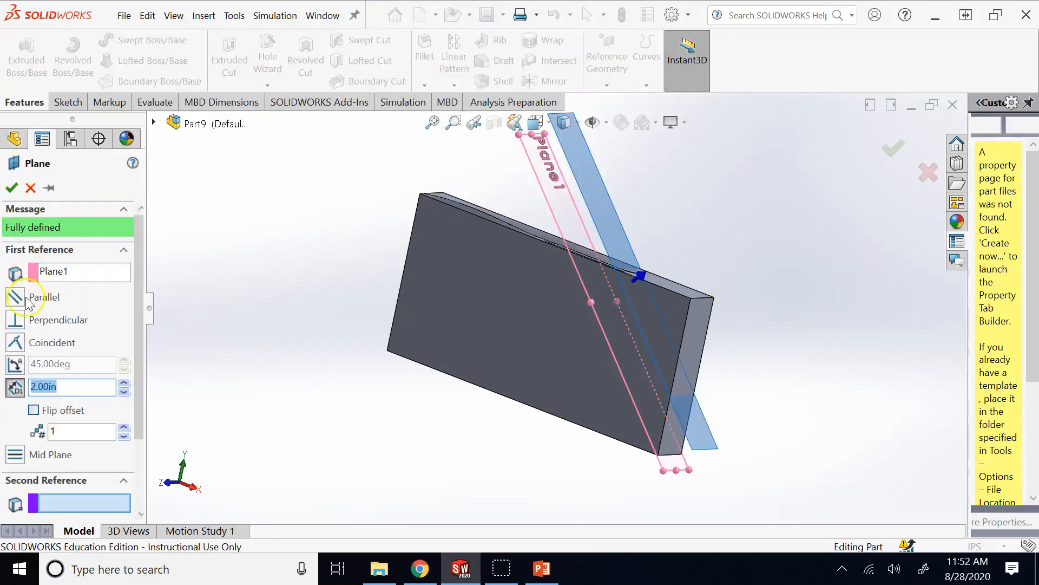
left_click(34, 410)
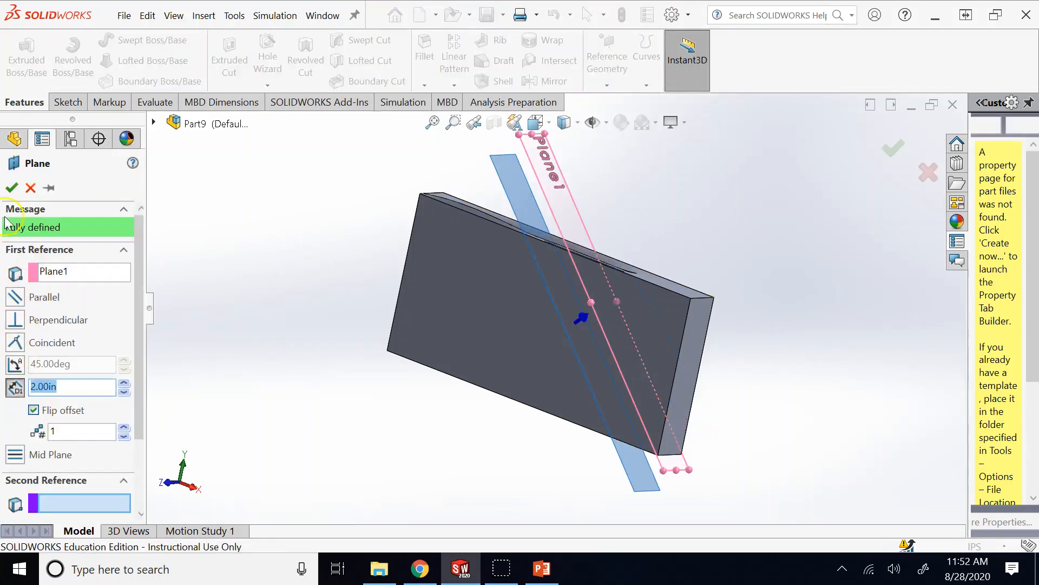
- Set the second plane's offset from the diagonal plane to 3.00 in and accept the plane
left_click(124, 383)
left_click(124, 383)
left_click(125, 382)
left_click(126, 382)
left_click(125, 383)
left_click(125, 382)
left_click(125, 383)
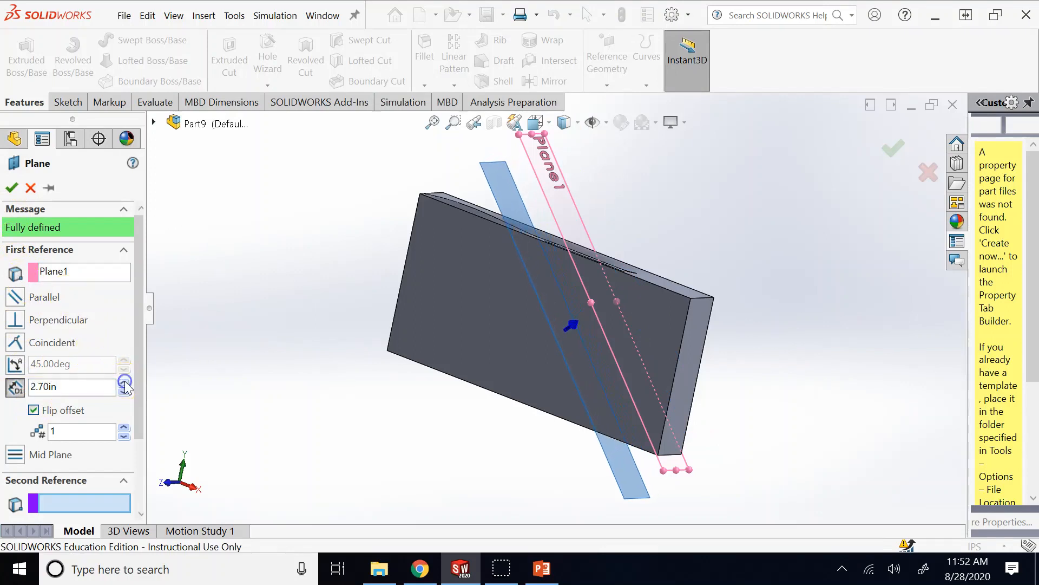
left_click(125, 382)
left_click(125, 382)
left_click(126, 382)
left_click(125, 382)
left_click(126, 382)
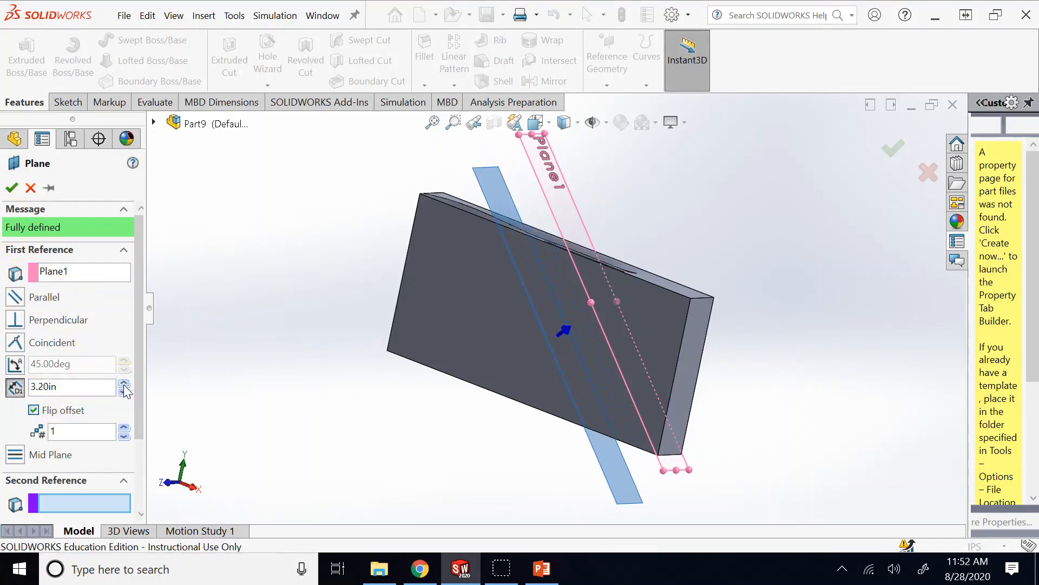
left_click(125, 383)
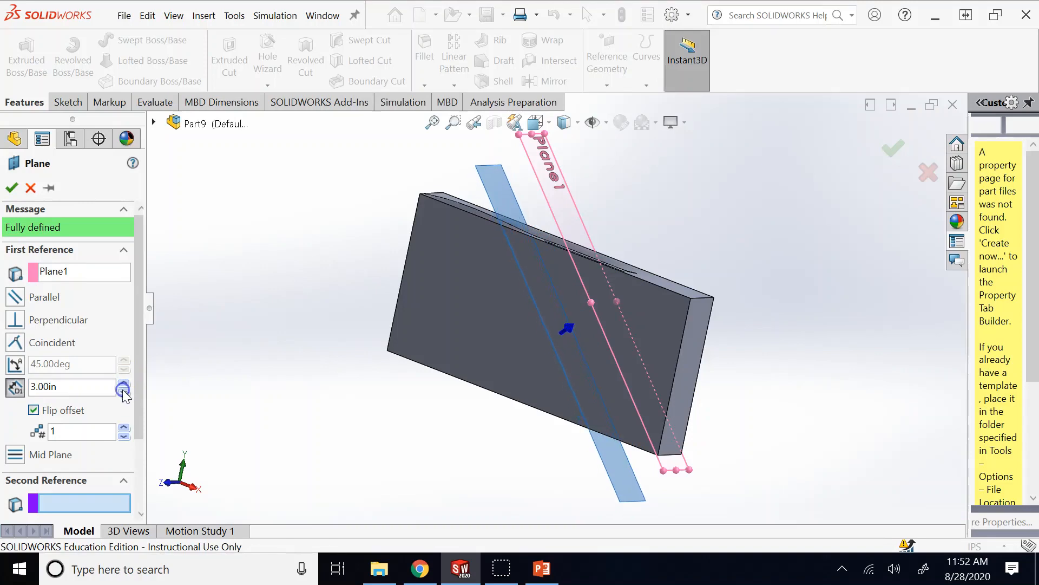
left_click(11, 187)
- Hide the first diagonal plane and examine from several sides how the offset plane crosses the block
right_click(596, 208)
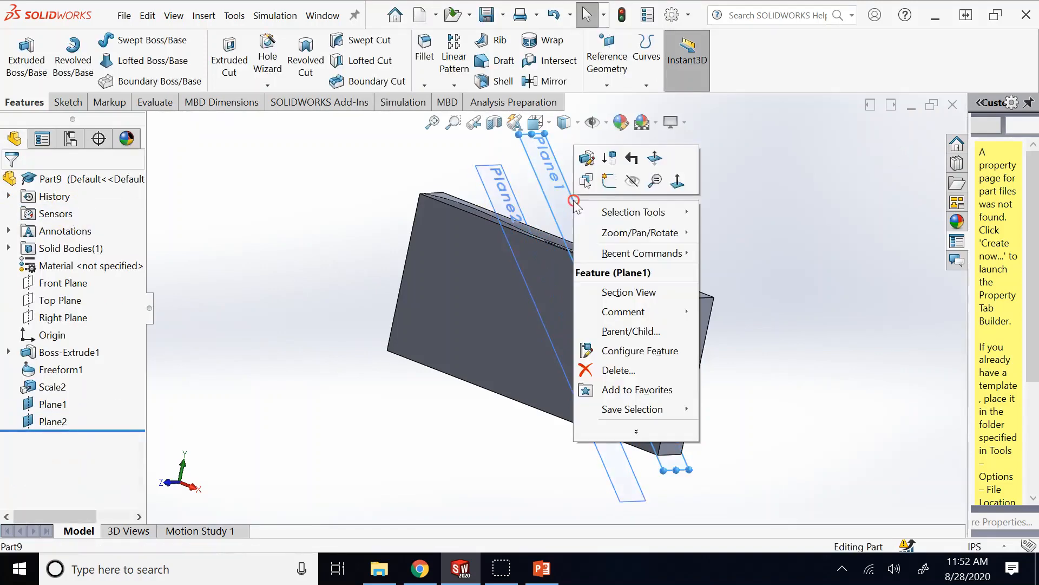
left_click(632, 181)
key("Left")
key("Left")
key("Left")
key("Left")
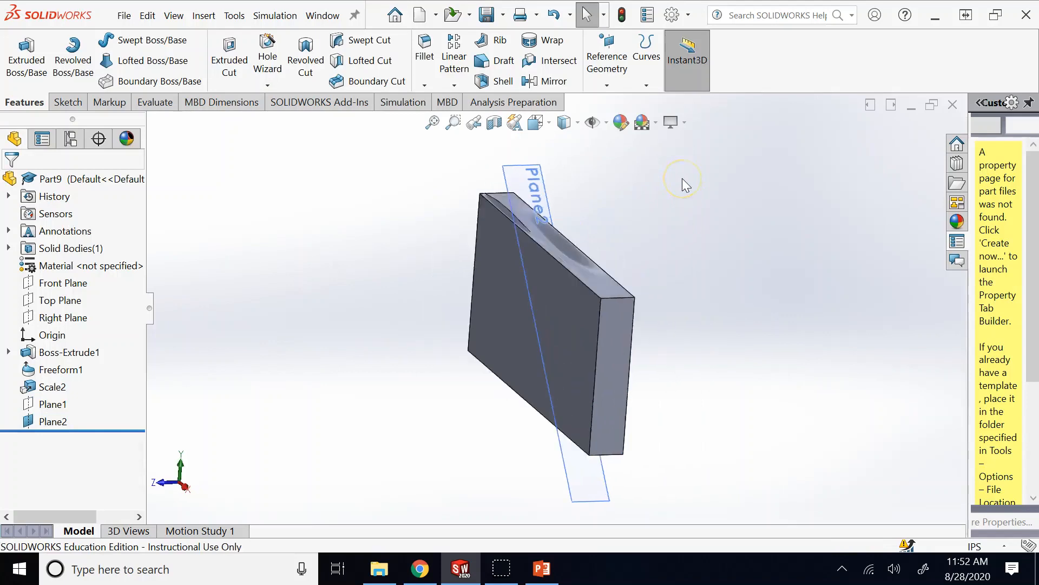
key("Right")
key("Right")
key("Right")
key("Right")
key("Down")
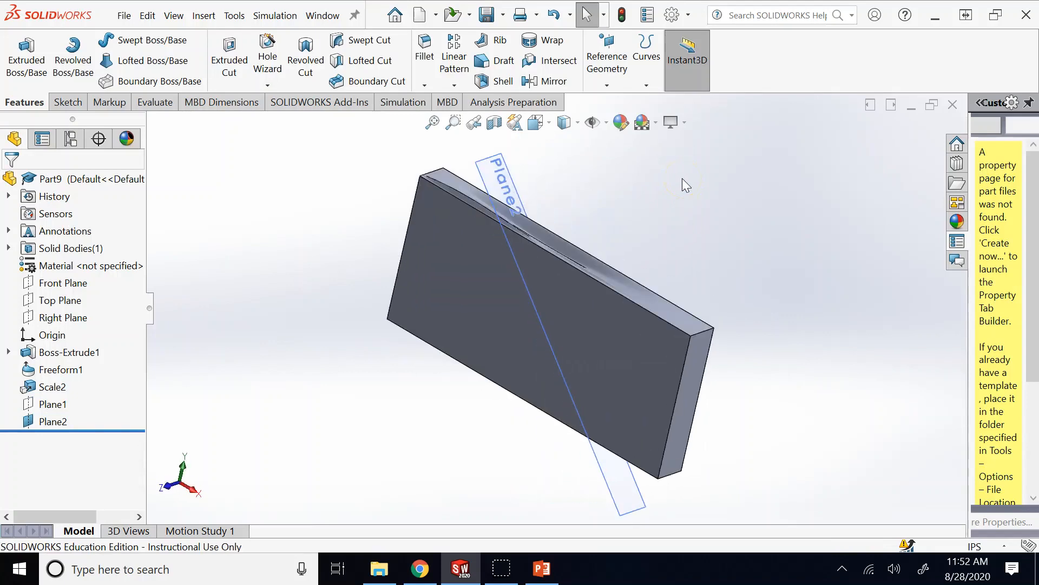
key("Left")
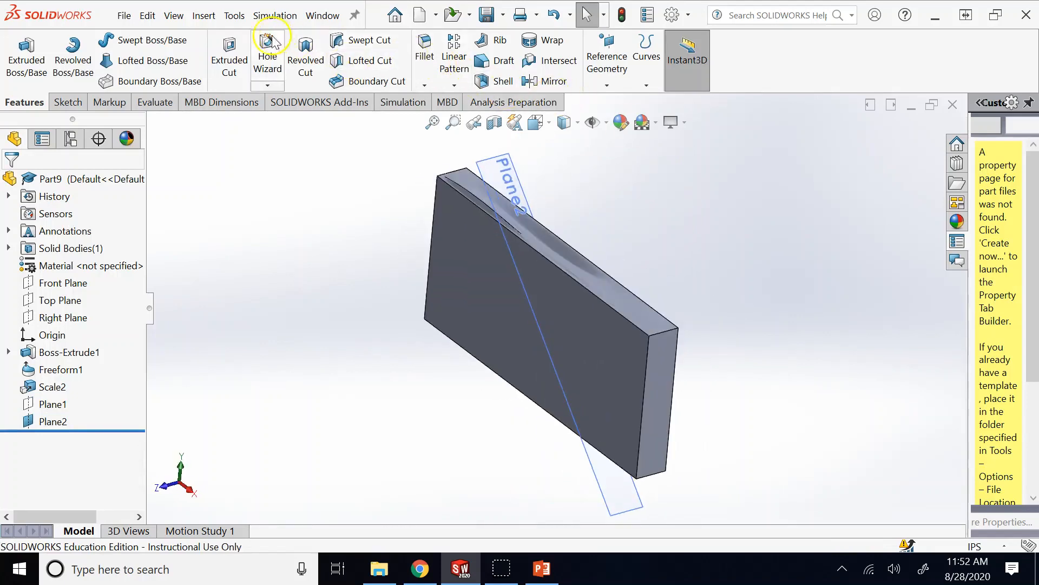
- Start a Split of the block with the offset diagonal plane as trim tool, cut the part and mark both resulting bodies
left_click(204, 17)
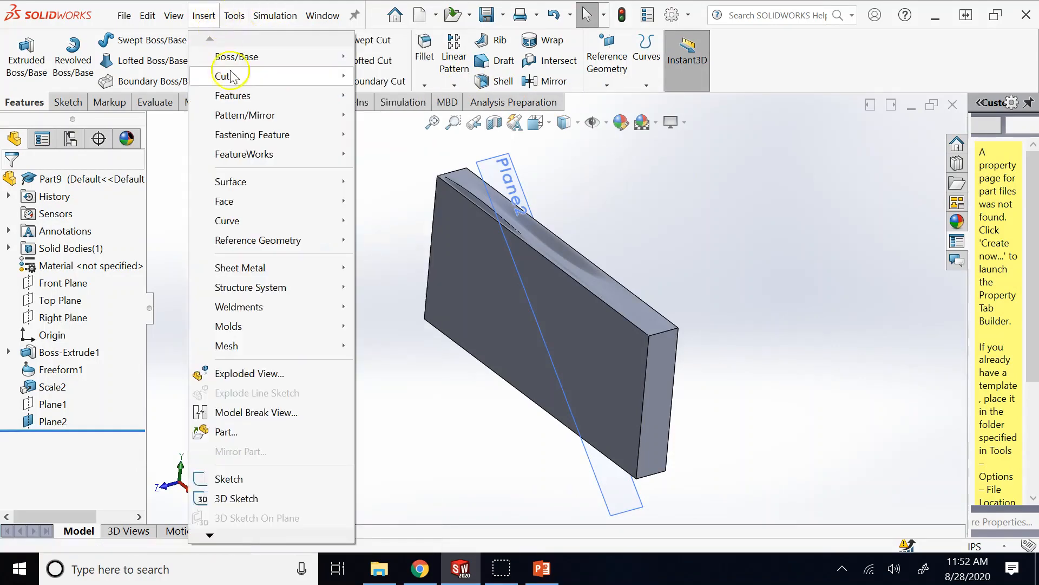
mouse_move(242, 99)
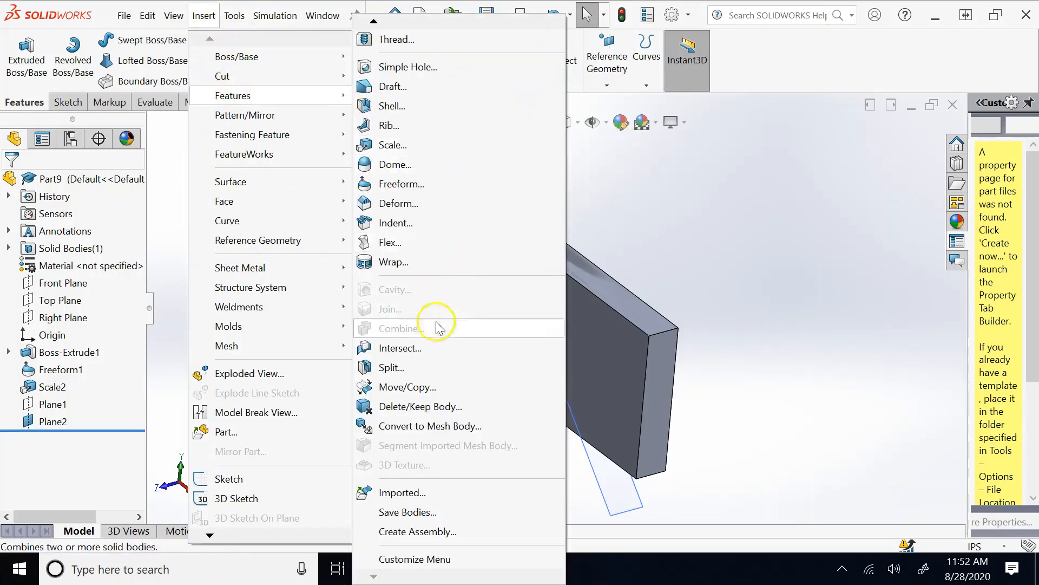
left_click(392, 368)
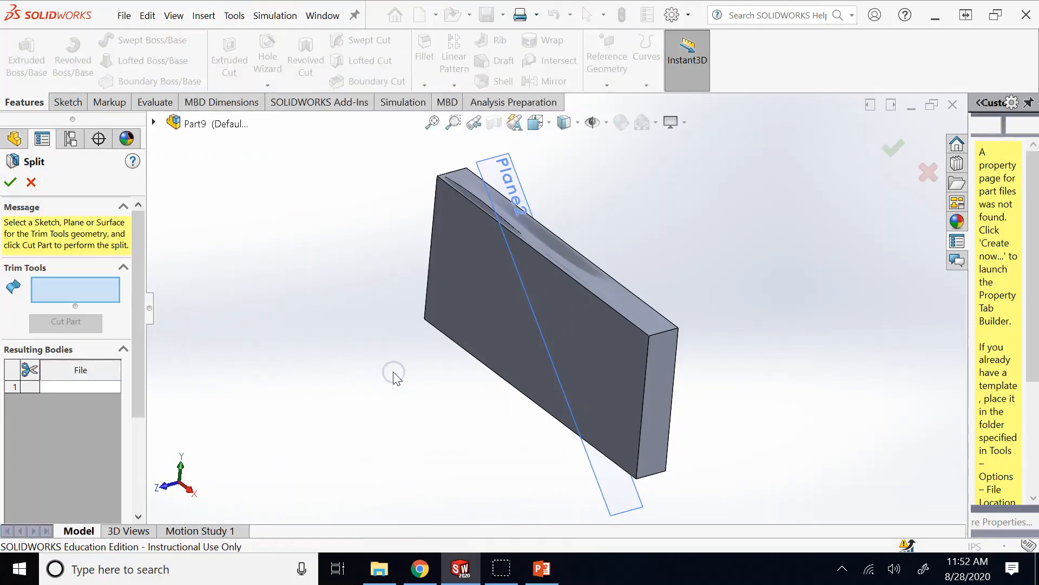
left_click(620, 499)
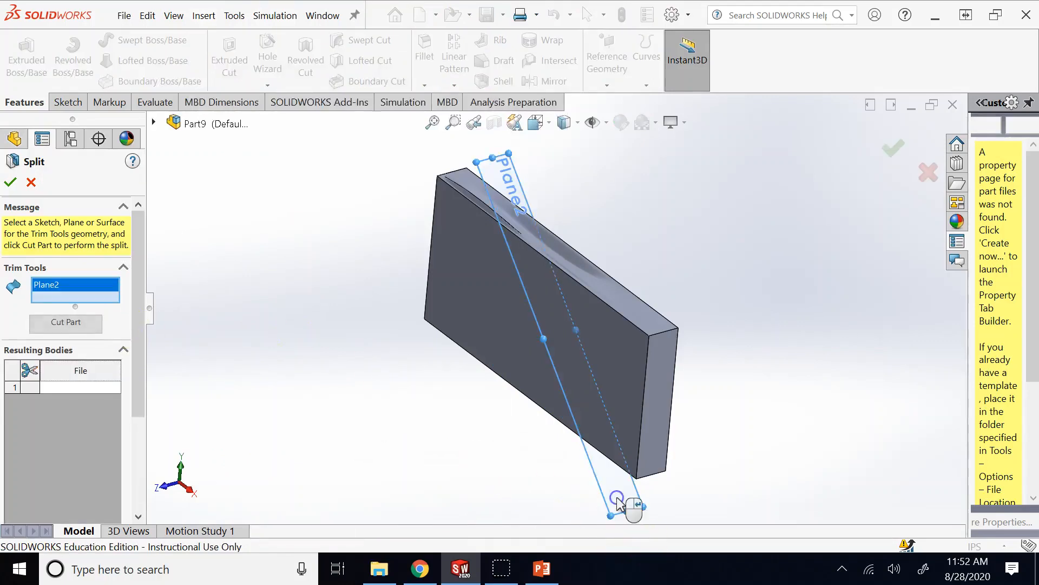
left_click(95, 322)
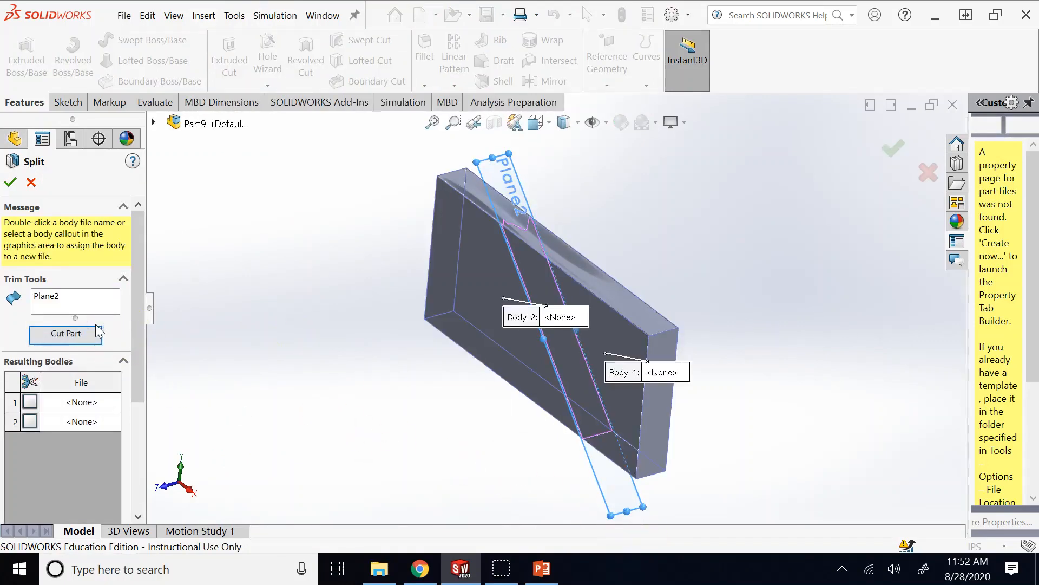
left_click(30, 401)
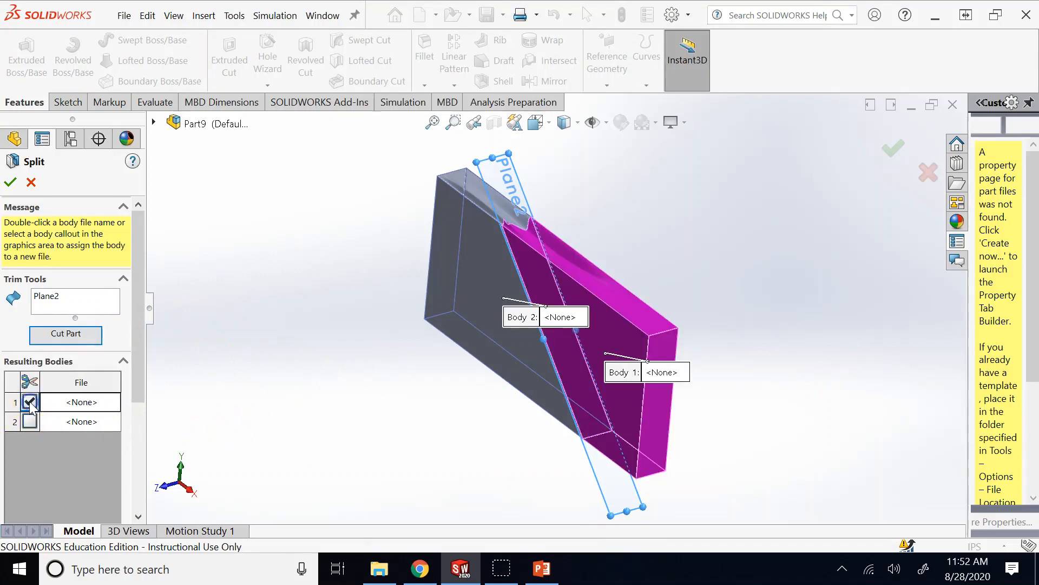
left_click(30, 421)
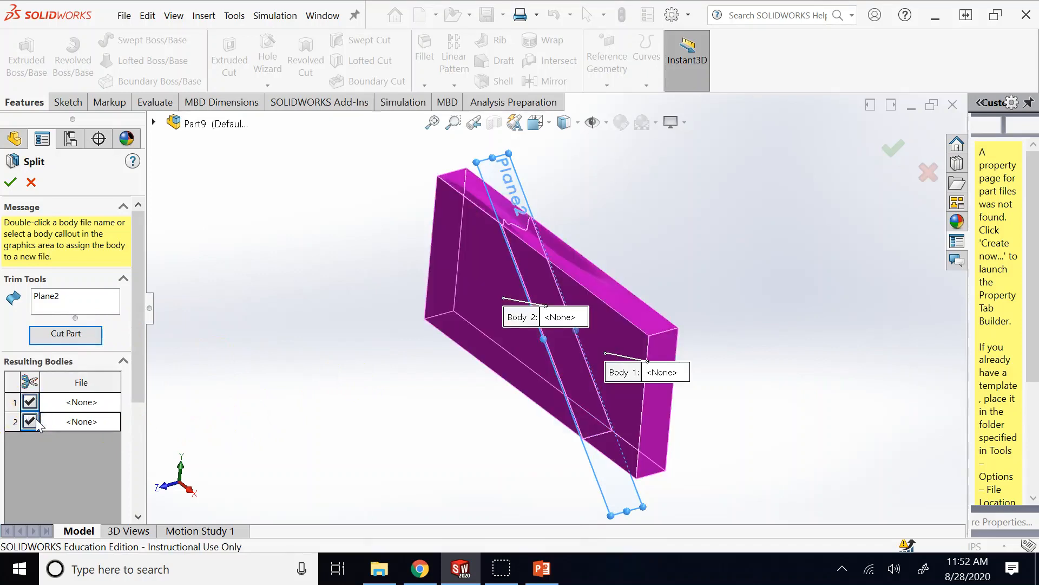
- Try to auto-assign file names to the two split bodies, and cancel the Split
scroll(120, 376, "down", 5)
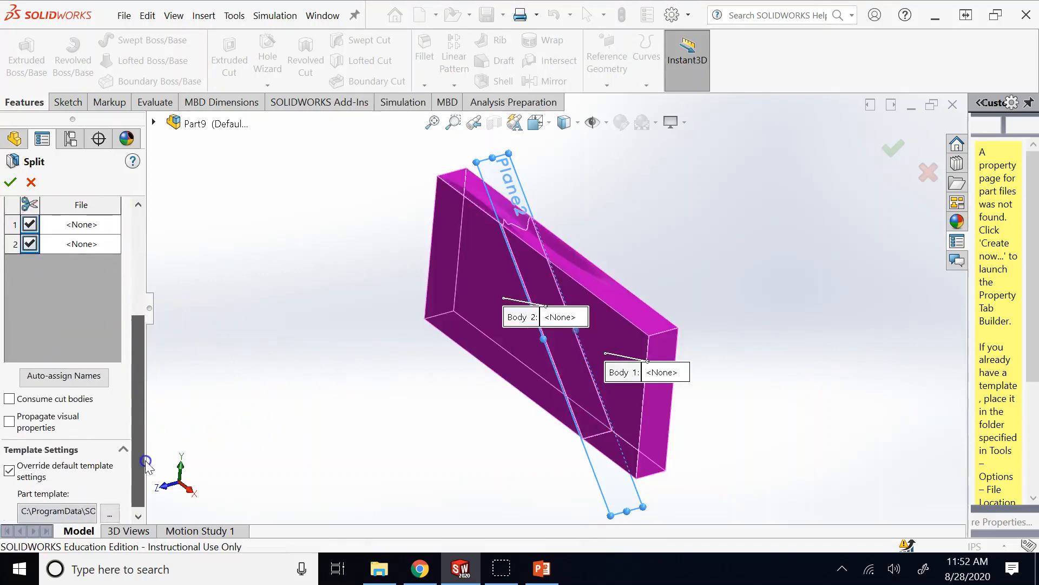
left_click(74, 376)
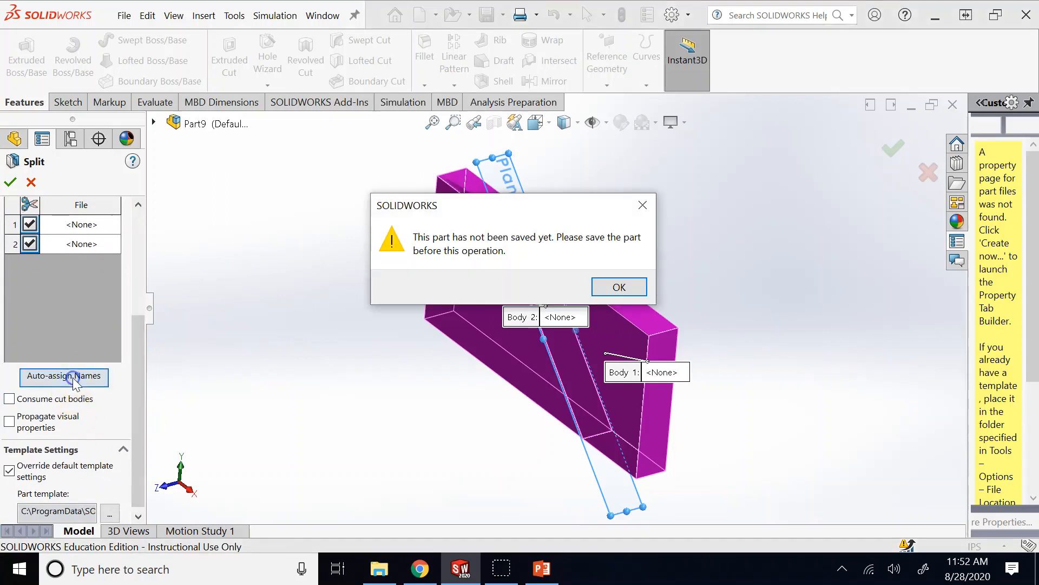
left_click(637, 287)
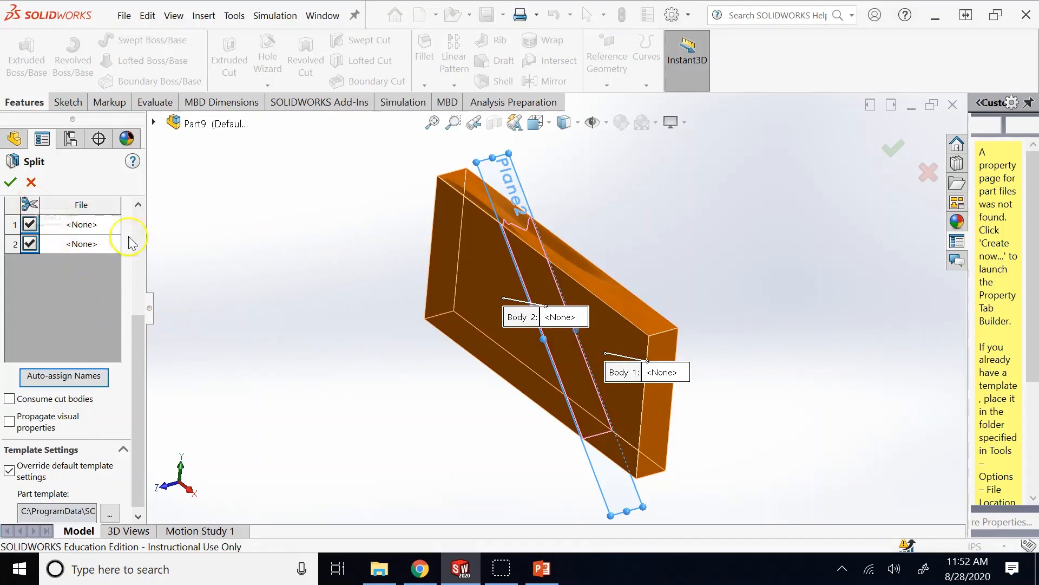
scroll(134, 222, "up", 3)
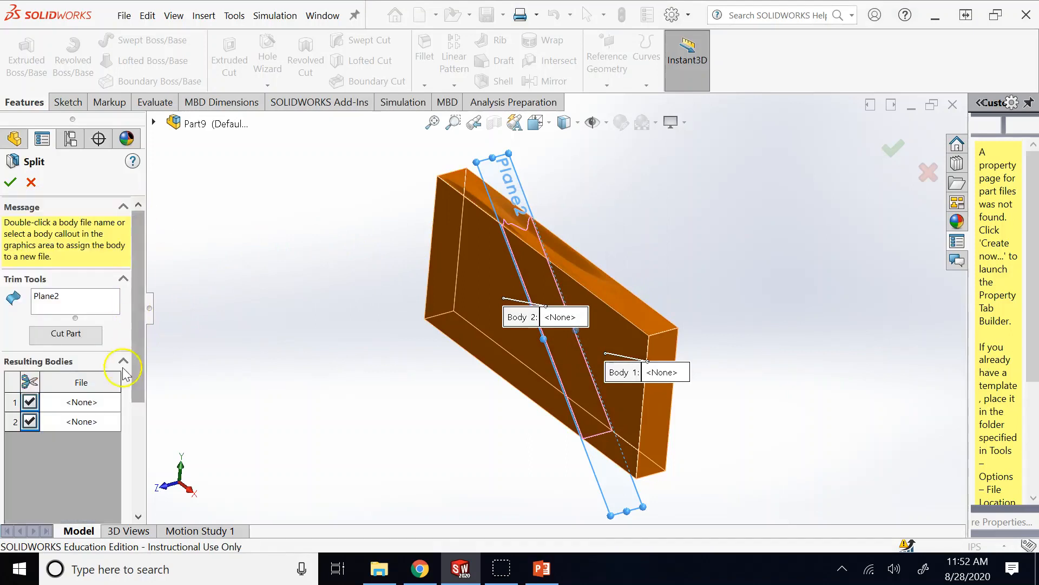
scroll(140, 409, "down", 3)
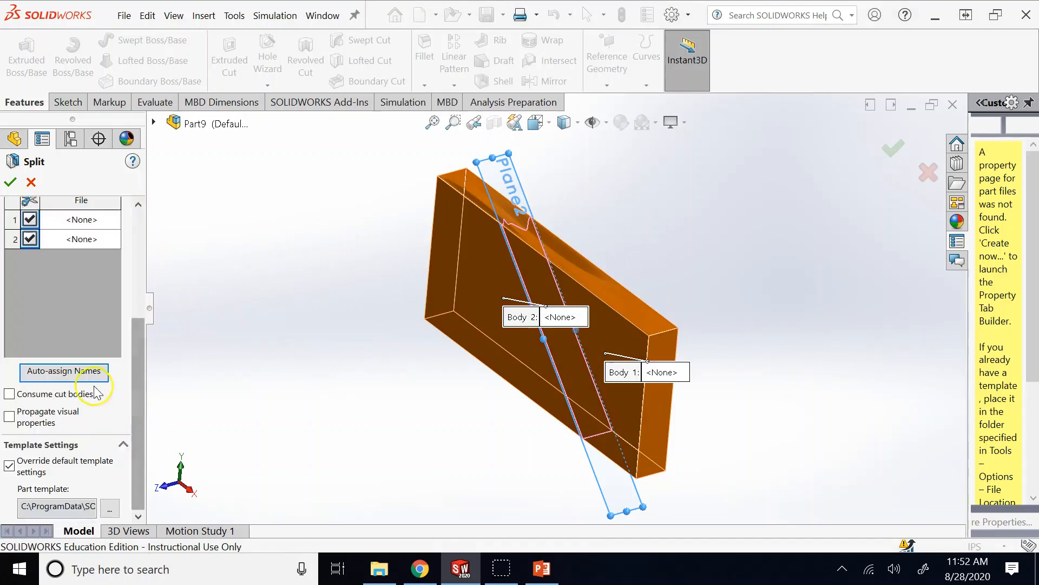
left_click(65, 370)
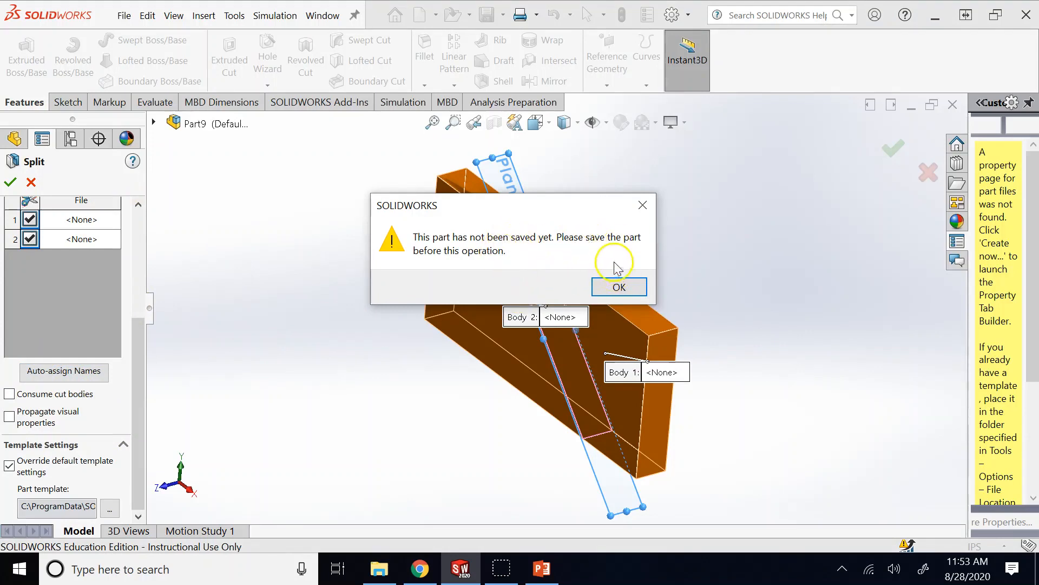
left_click(620, 287)
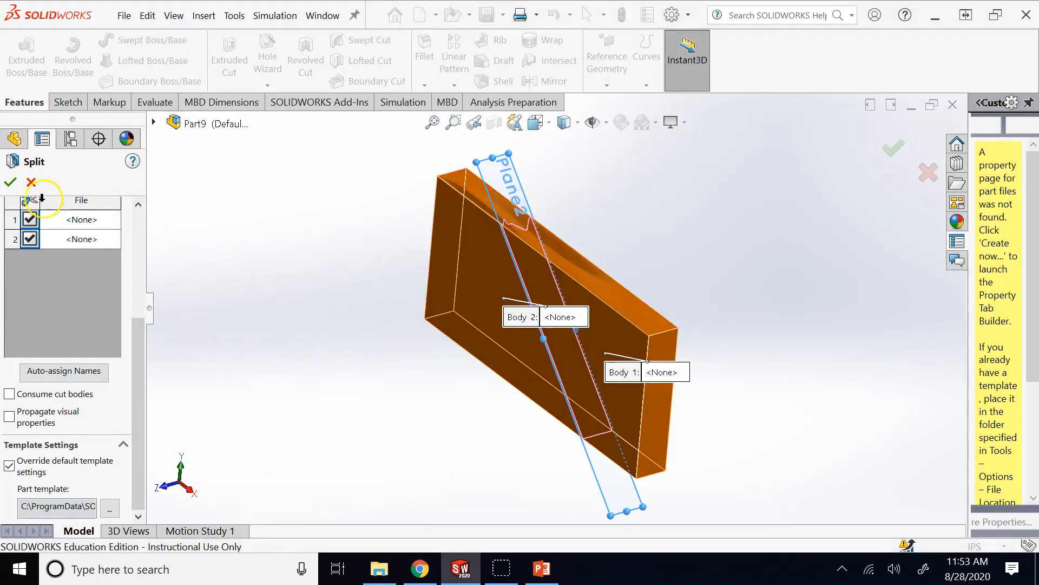
left_click(31, 182)
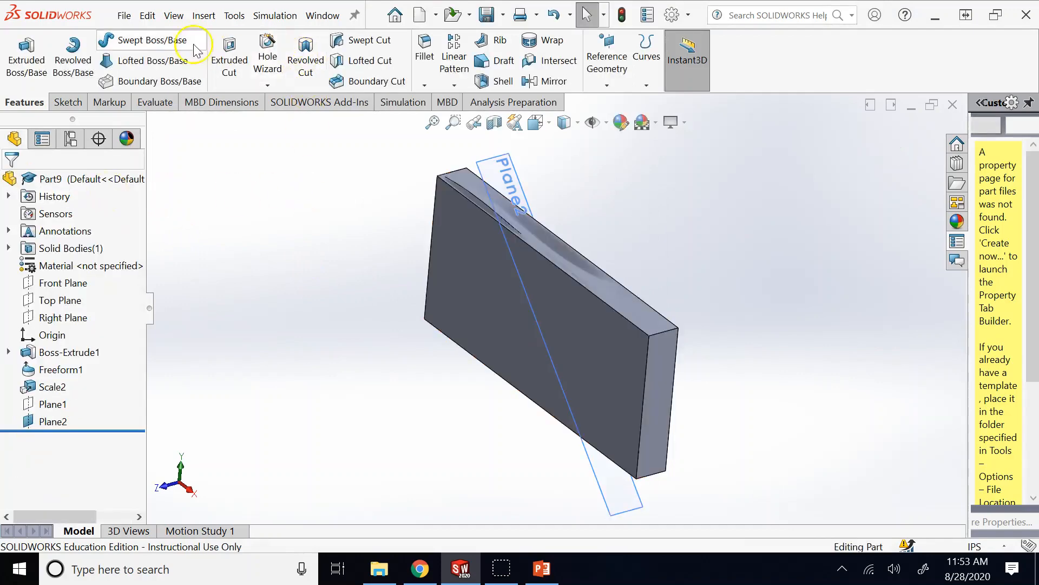
- Save the part as Part9 in the Downloads folder
left_click(487, 19)
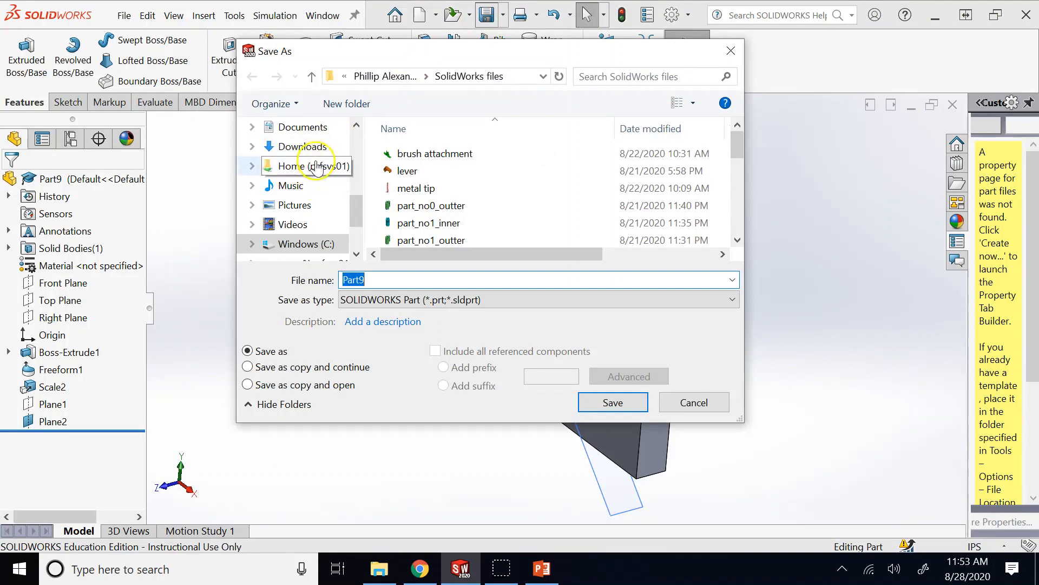
left_click(306, 146)
left_click(609, 402)
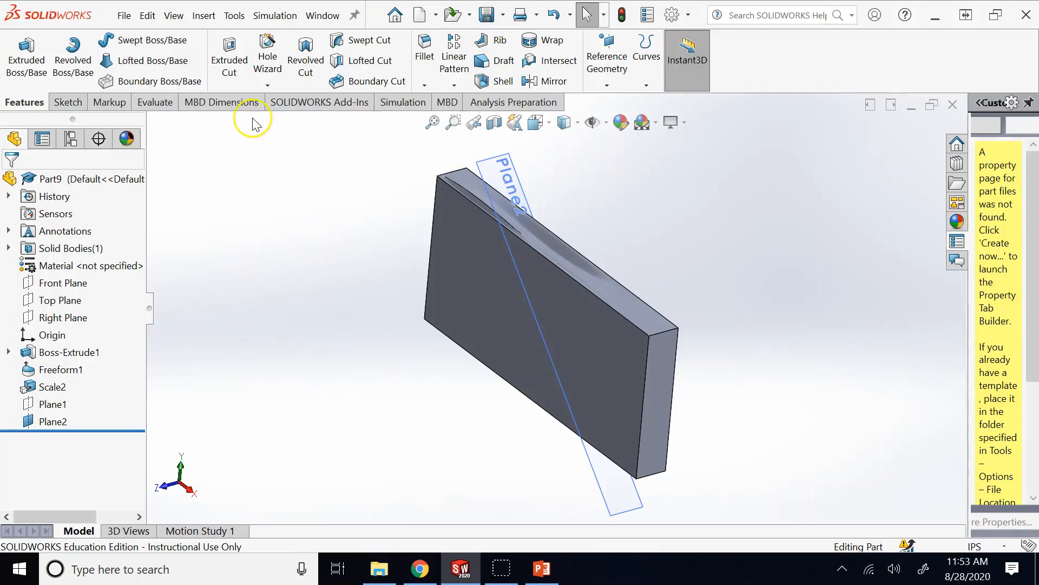
- Start a Split of the saved block with the offset diagonal plane, cut the part and mark both resulting bodies
left_click(201, 17)
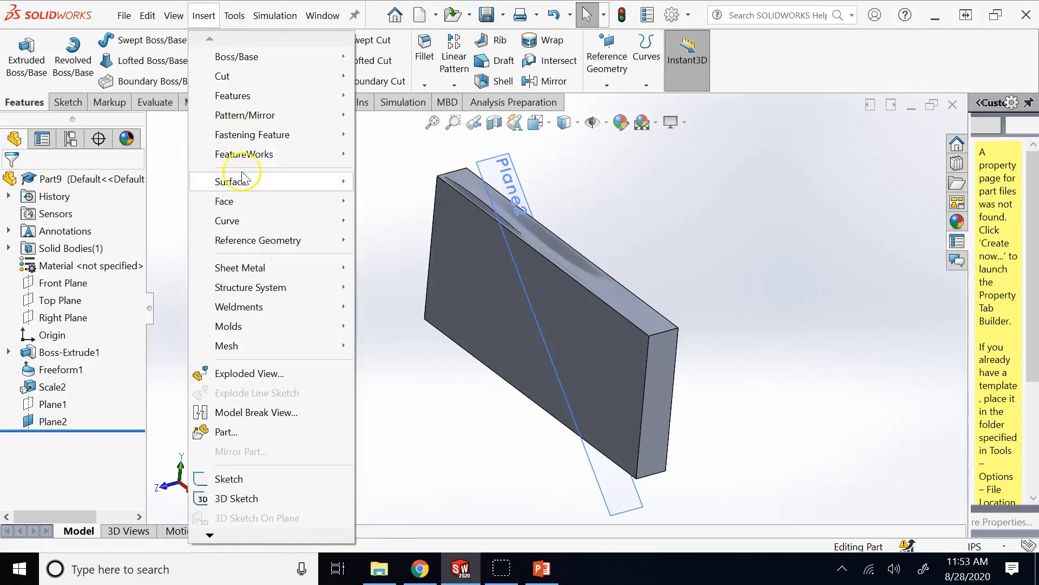
mouse_move(244, 97)
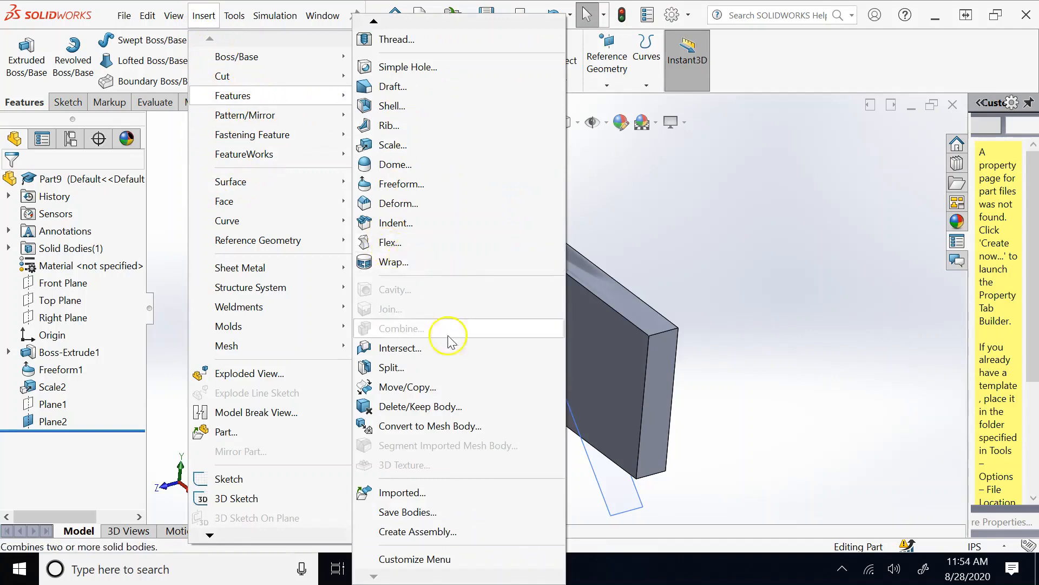
left_click(428, 368)
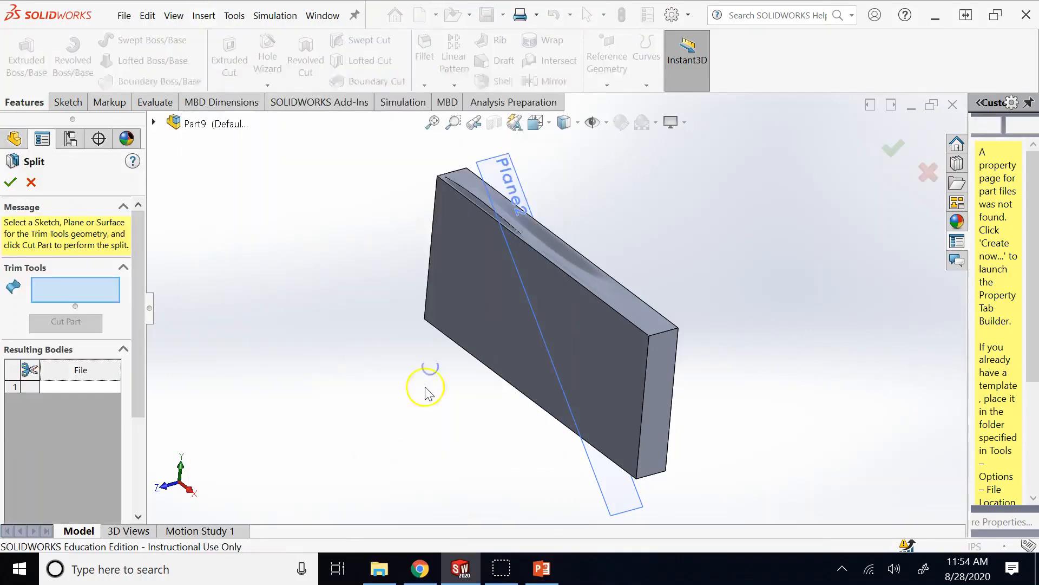
left_click(621, 488)
left_click(65, 322)
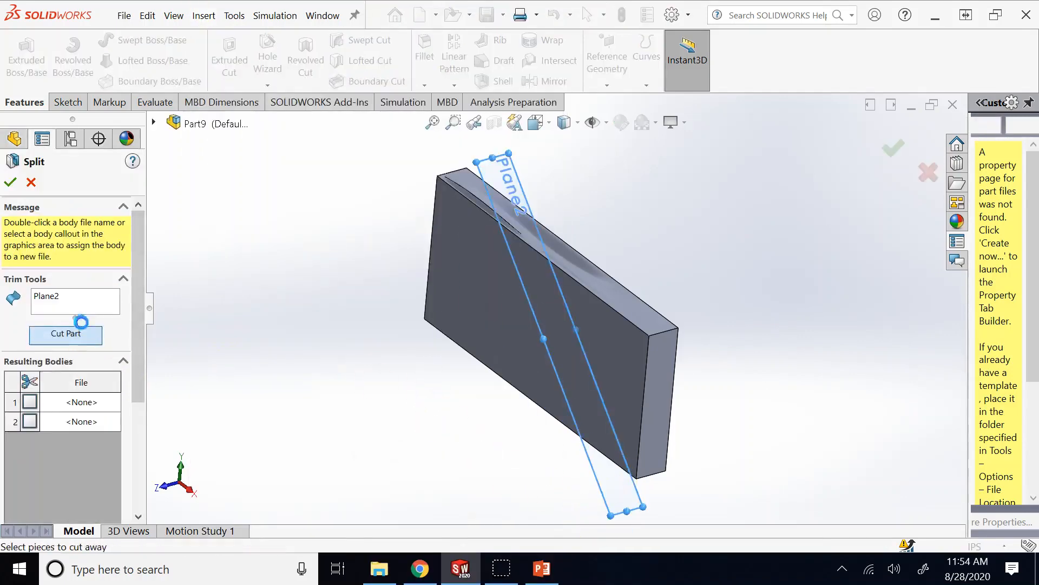
left_click(30, 314)
left_click(29, 333)
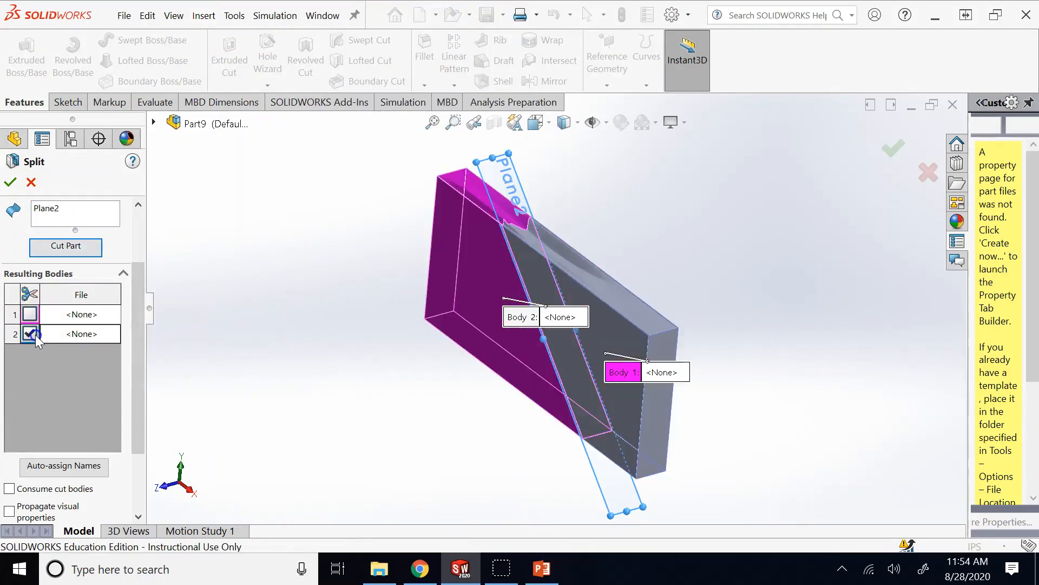
- Auto-assign file names to both bodies, and accept the Split with the derived parts changed to the base part's units
left_click(102, 466)
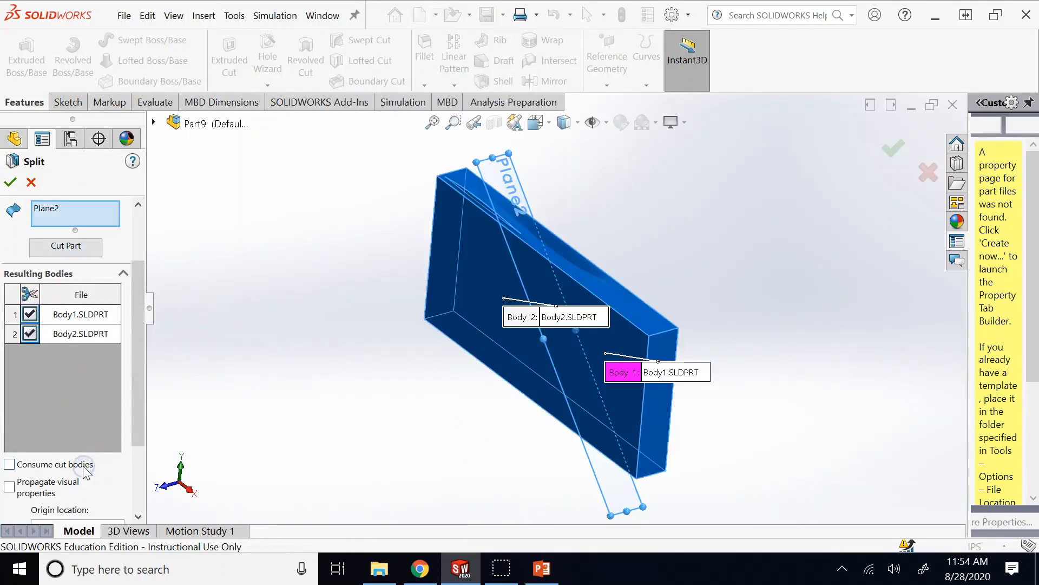
left_click(135, 453)
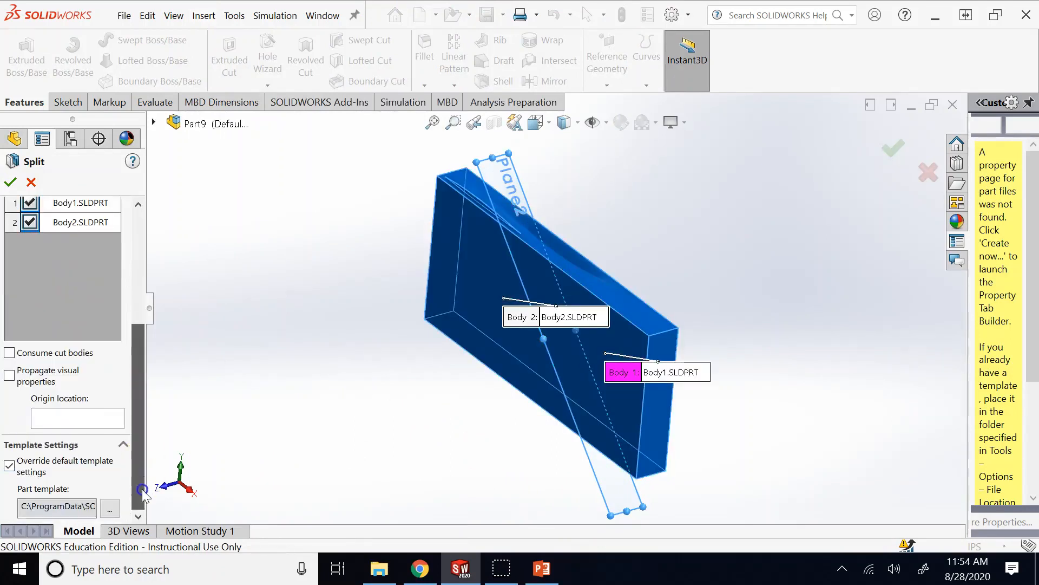
left_click(17, 182)
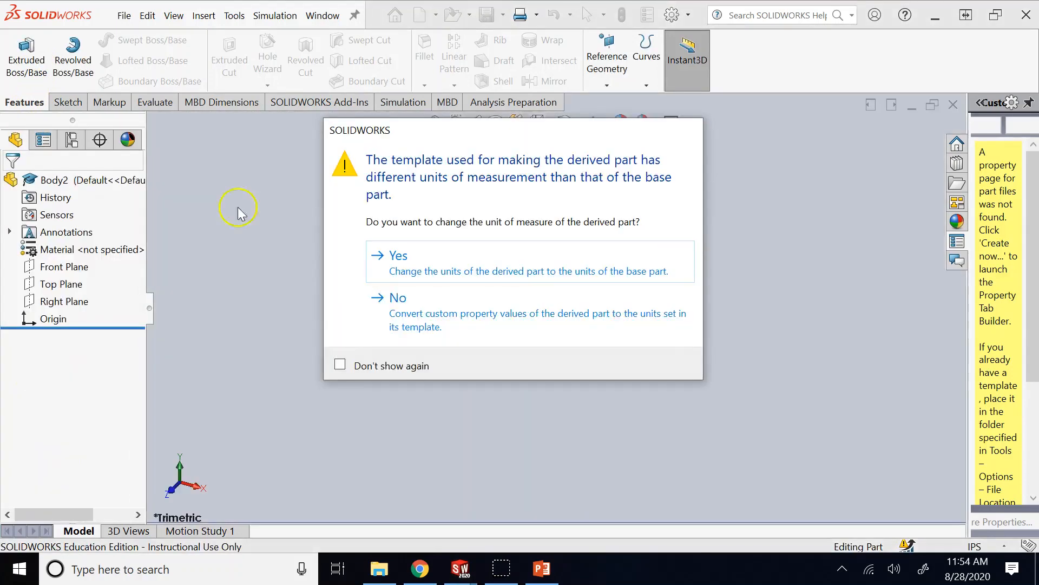
left_click(436, 269)
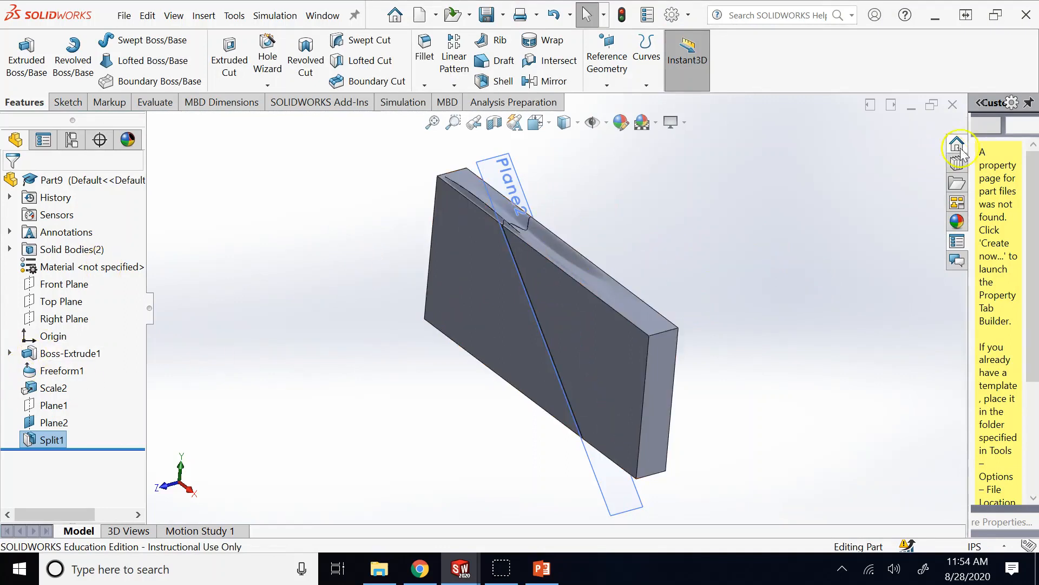
- Close the Part9 document and save all modified documents
left_click(952, 105)
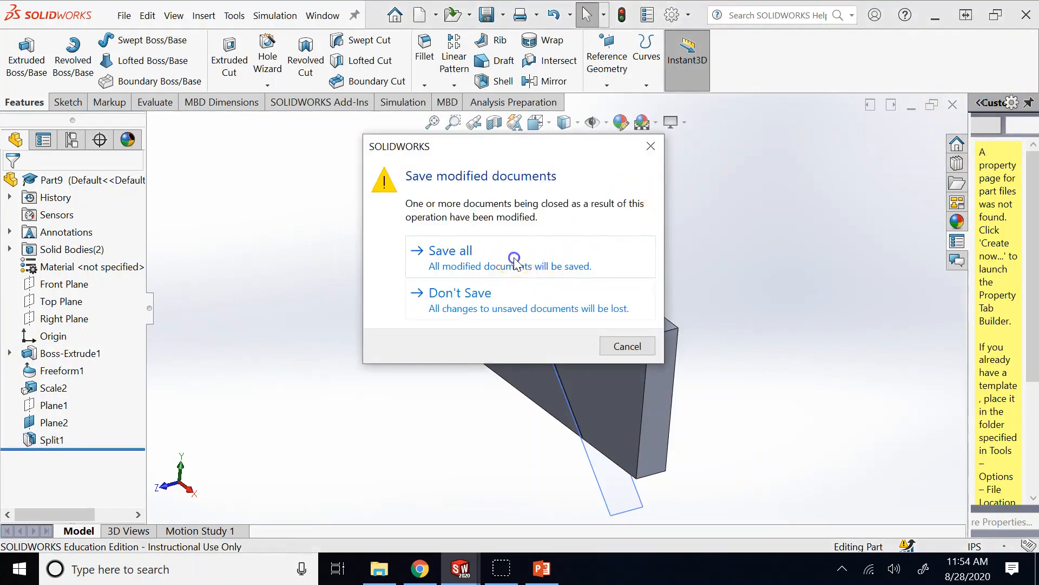
left_click(514, 258)
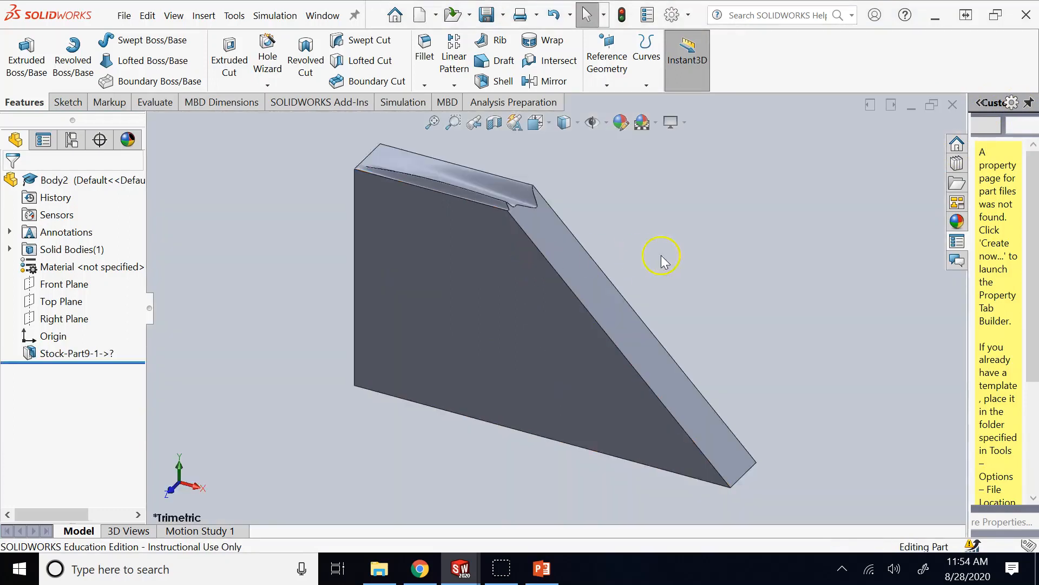
- Rotate the Body2 part to inspect its cut faces from several sides, and close the document
key("Left")
key("Left")
key("Left")
key("Left")
key("Left")
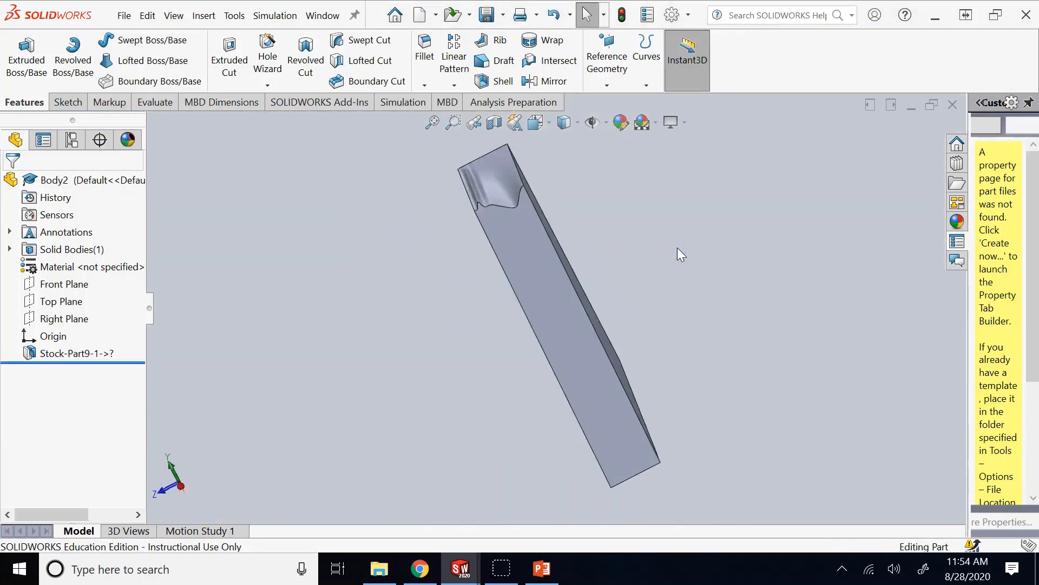
key("Left")
key("Left")
key("Left")
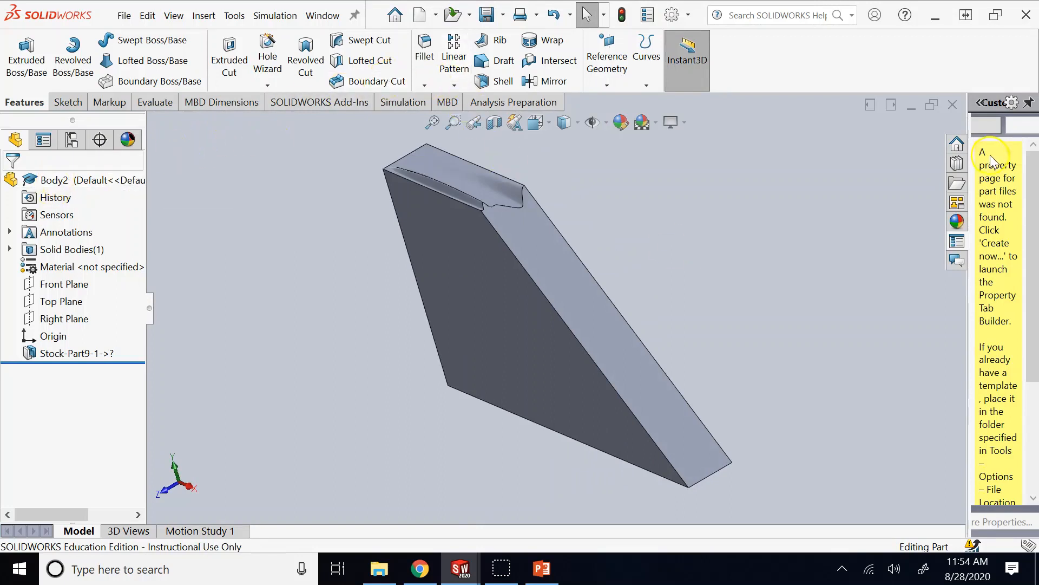
left_click(955, 109)
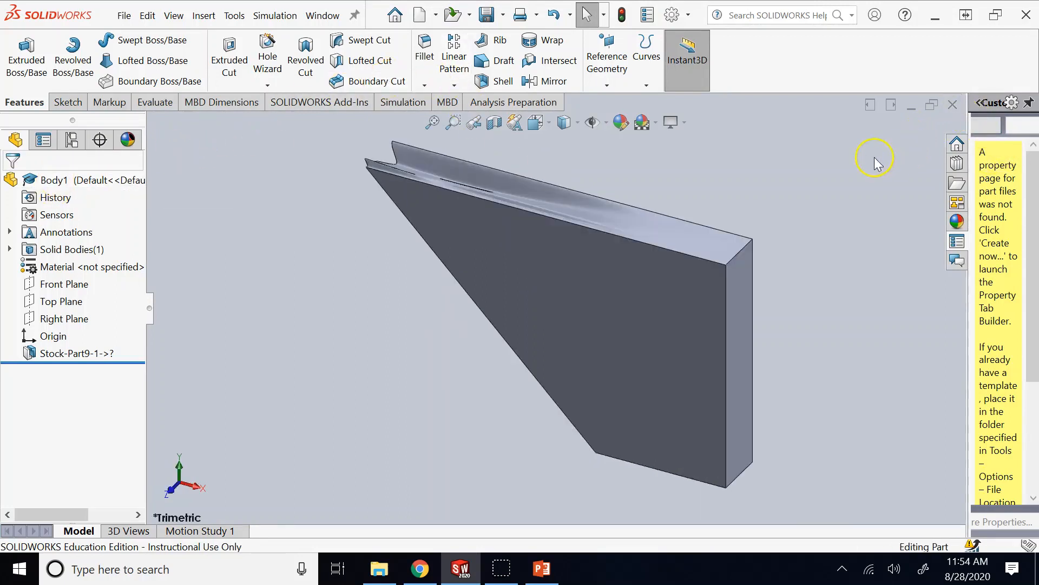
- Rotate the Body1 part around to inspect its slanted cut face and grooved upper edge, and close the document
key("Left")
key("Left")
key("Left")
key("Left")
key("Left")
key("Left")
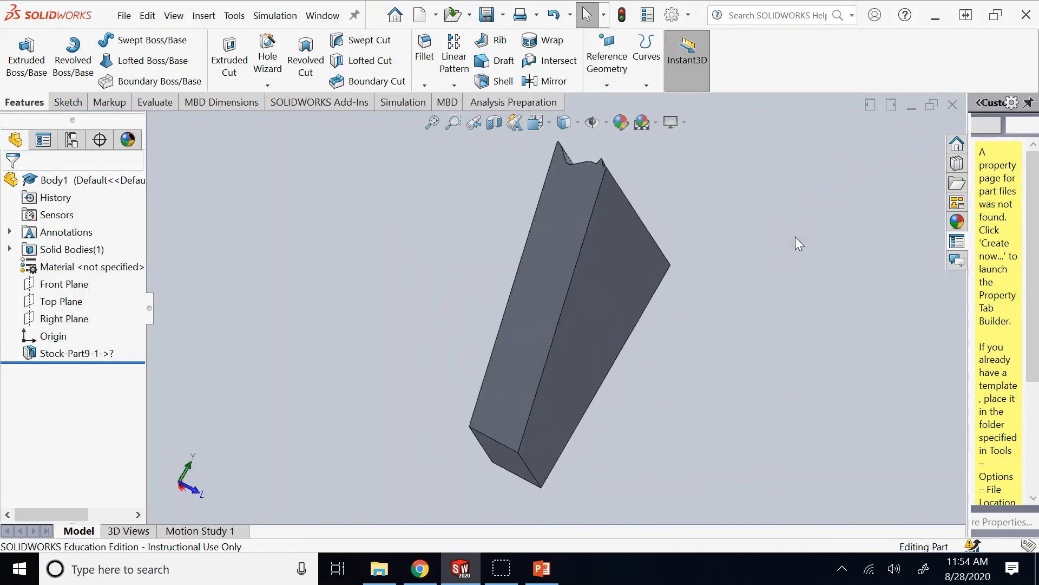
key("Left")
key("Left")
key("Left")
key("Left")
key("Left")
key("Left")
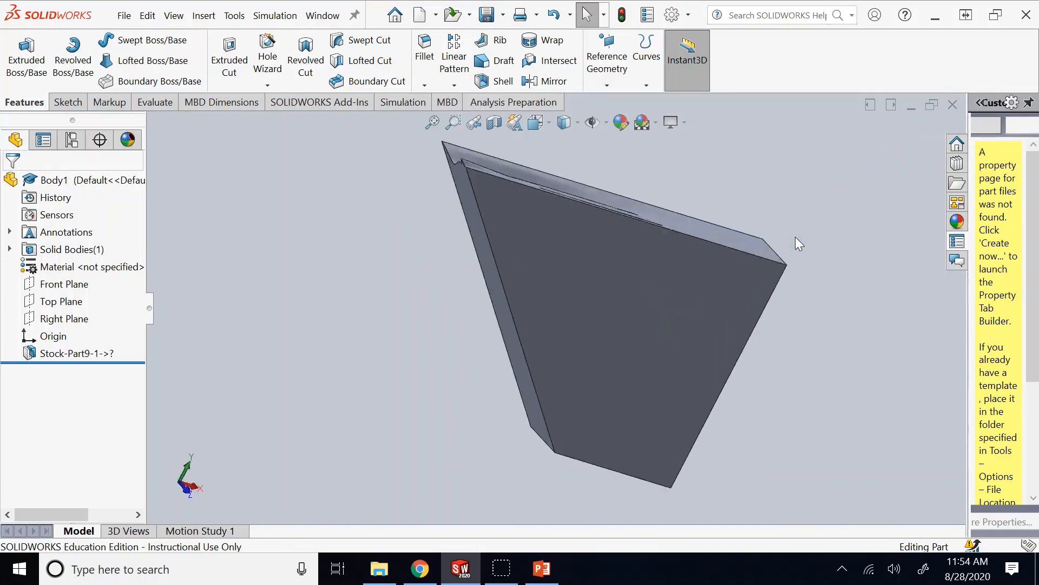
left_click(952, 105)
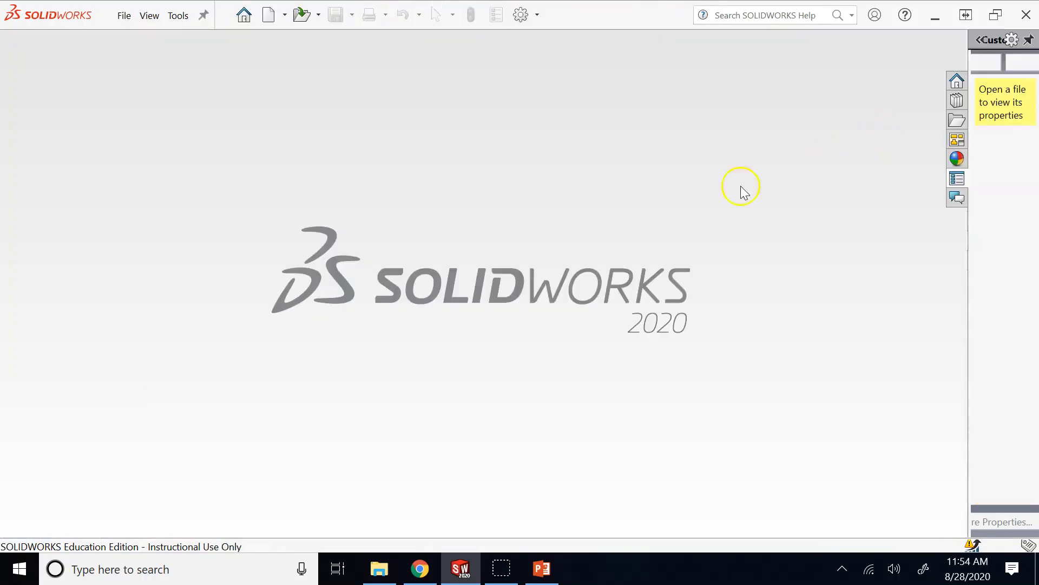
- Switch to the Part Design presentation in PowerPoint and show slide 27, Insert a Part and Boolean Operations
left_click(542, 568)
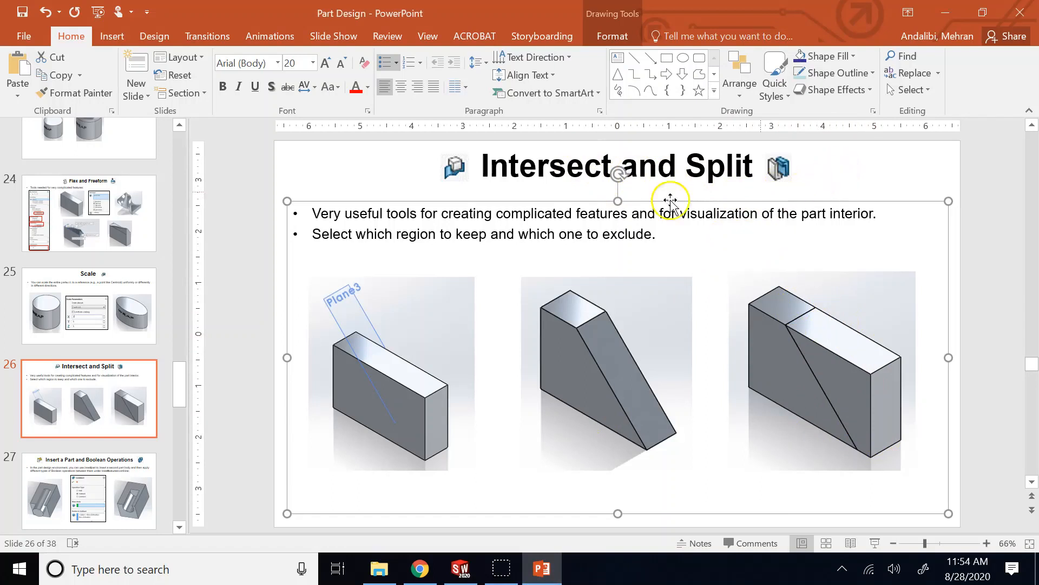
left_click(455, 165)
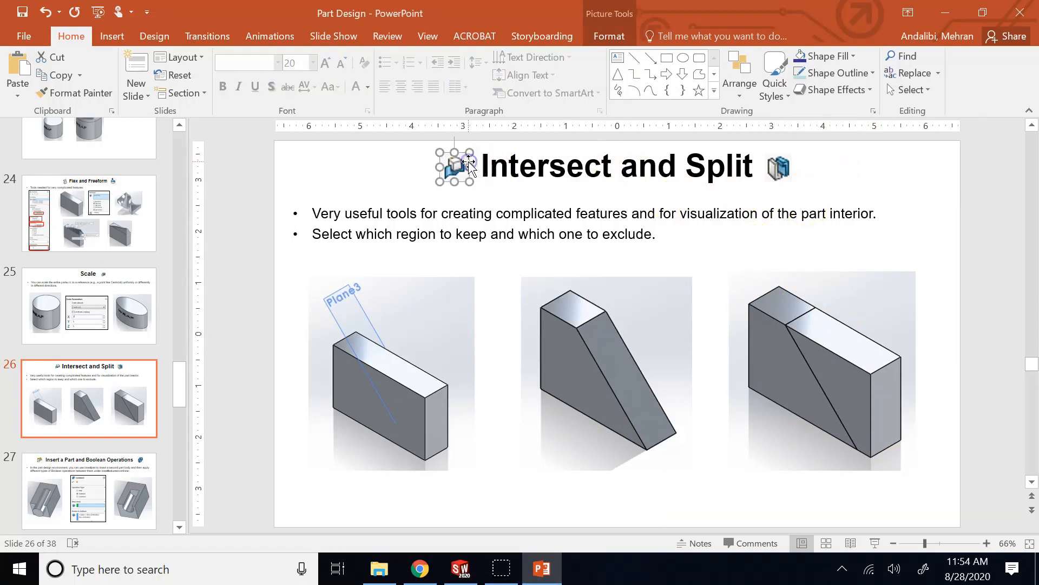
left_click(85, 488)
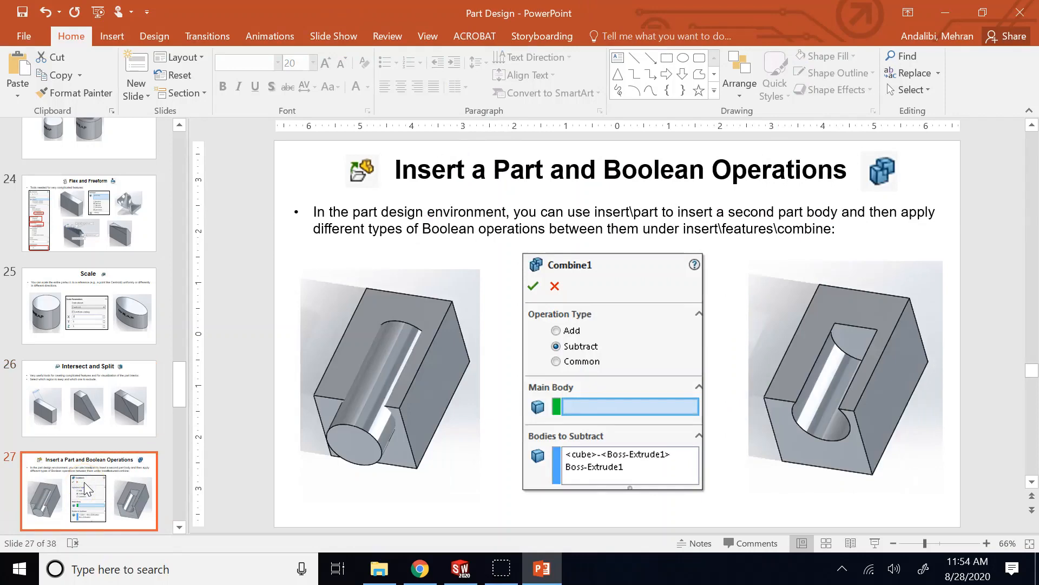
left_click(92, 424)
left_click(93, 490)
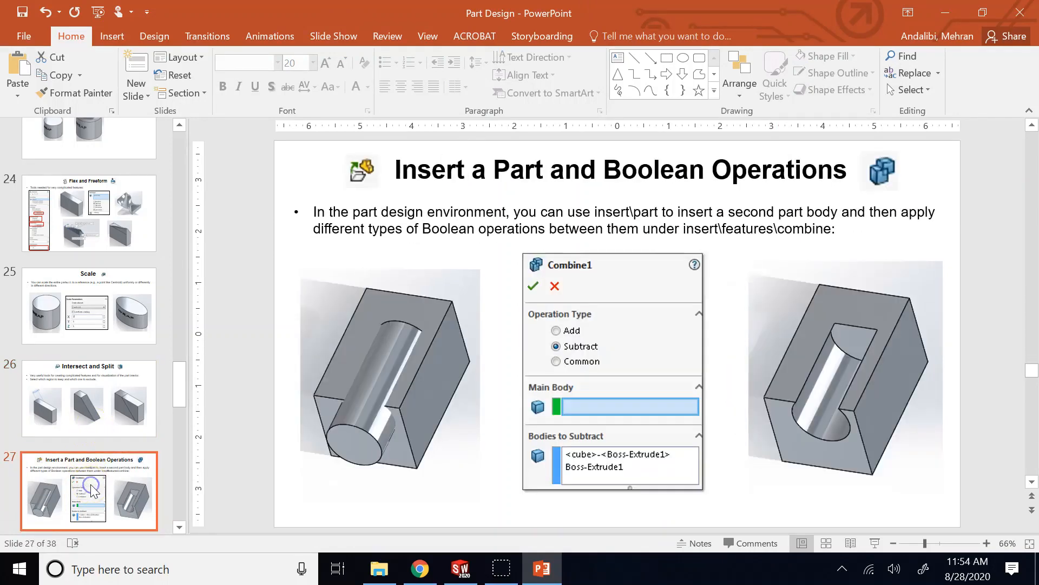
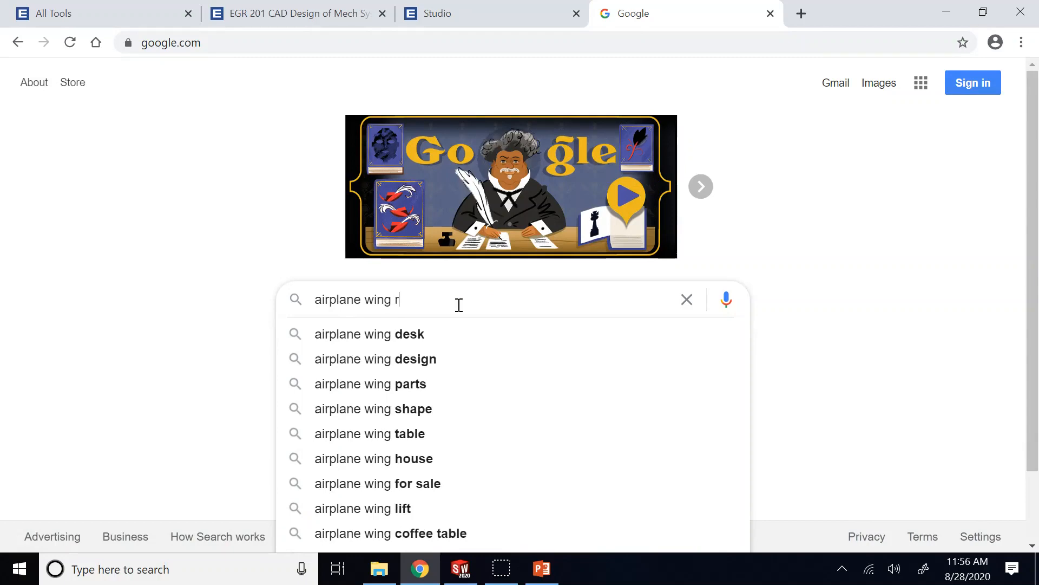
- Search Google for "airplane wing ribs and spars" and open the labelled wing structure drawing among the images
type("ibs and spa")
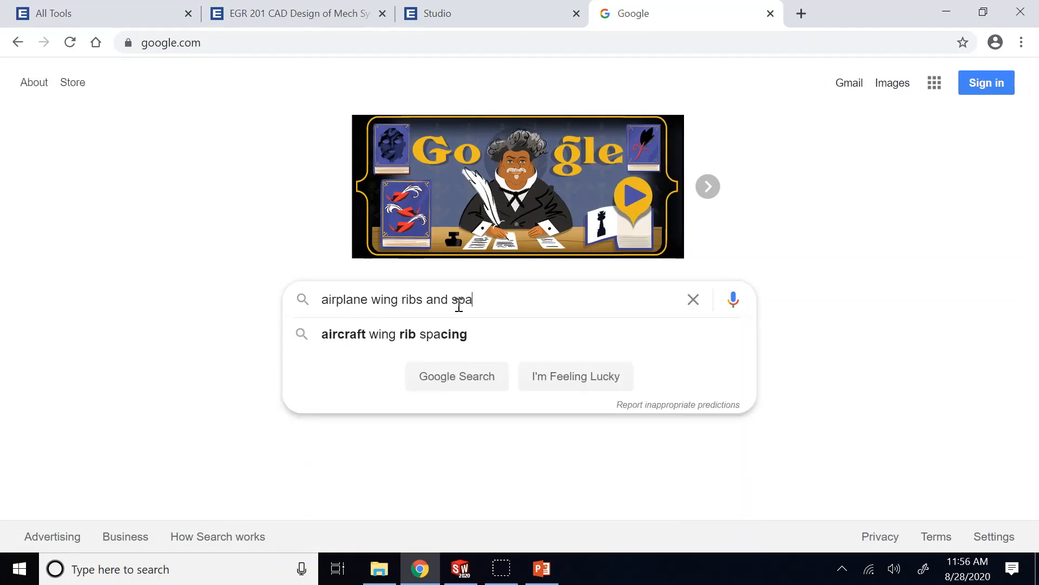
type("rs")
key("Return")
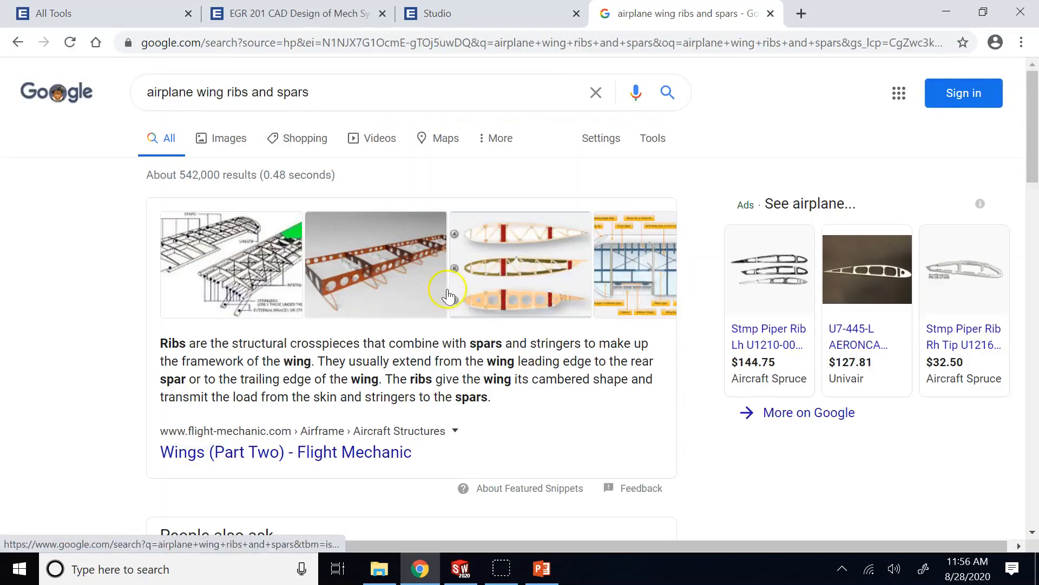
left_click(255, 235)
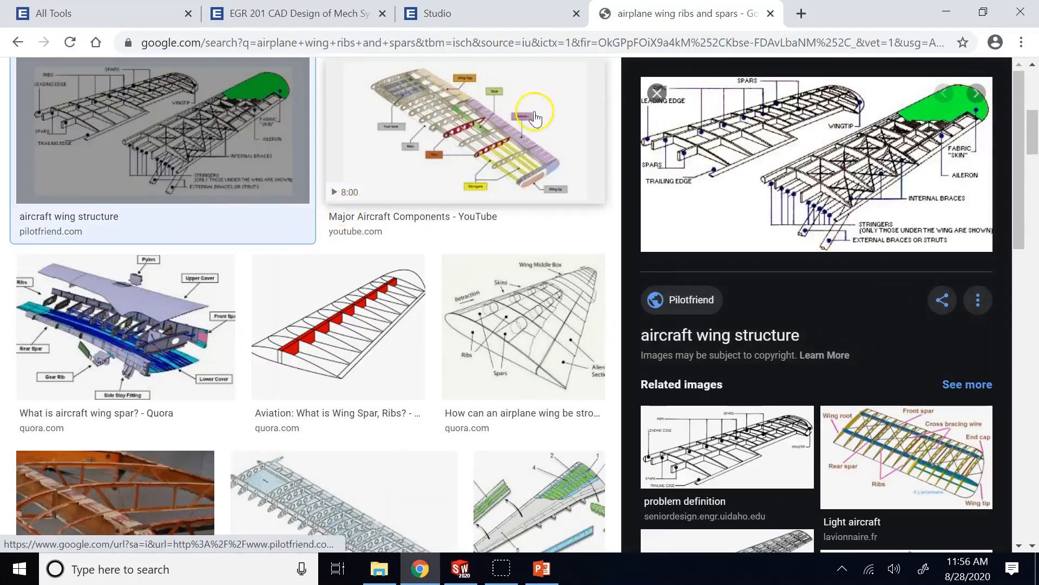
- Open the source page of the aircraft wing structure image, review its labelled diagram, and close the page
left_click(744, 190)
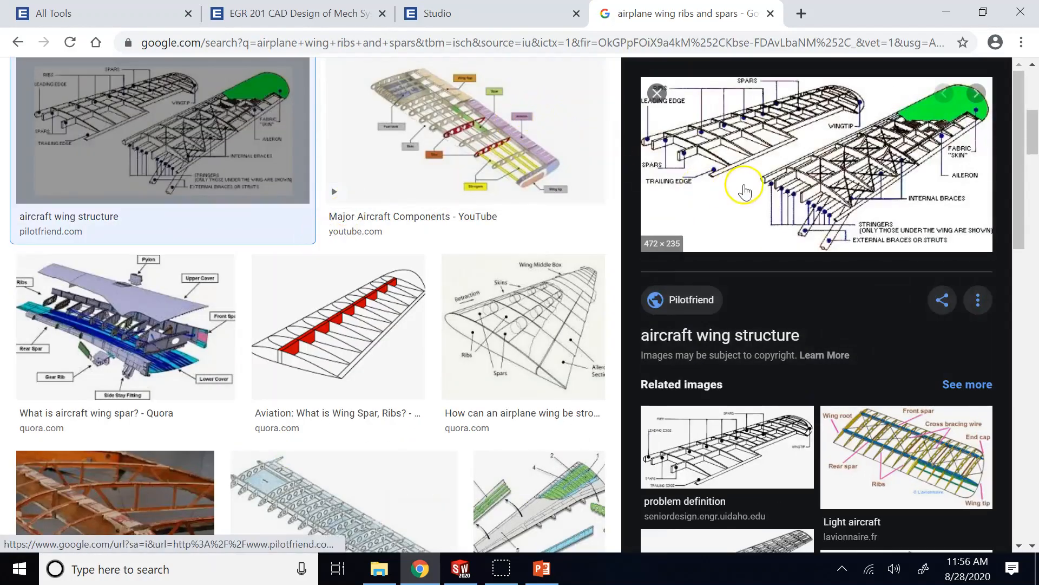
left_click(746, 191)
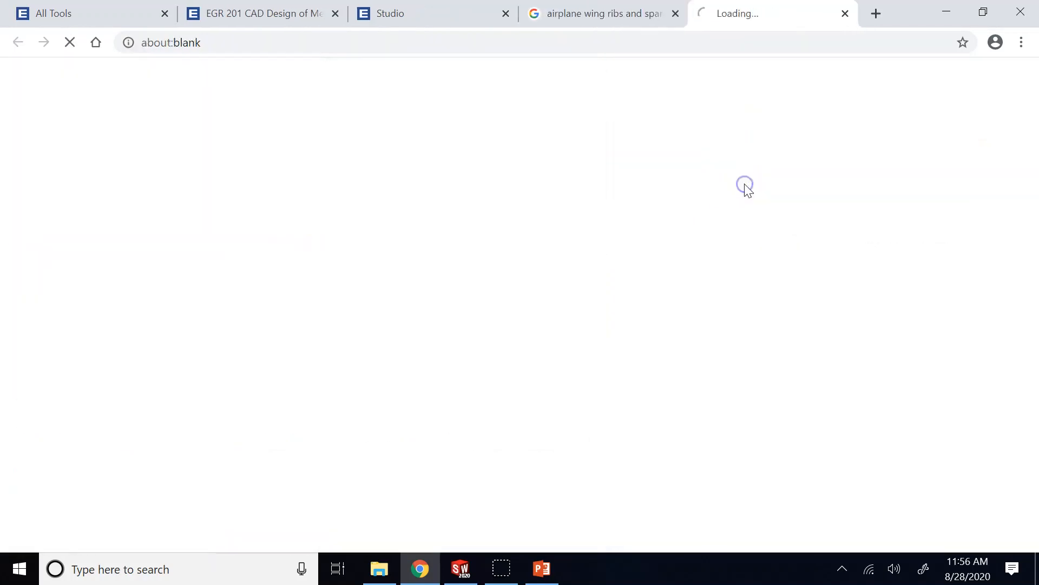
left_click(657, 332)
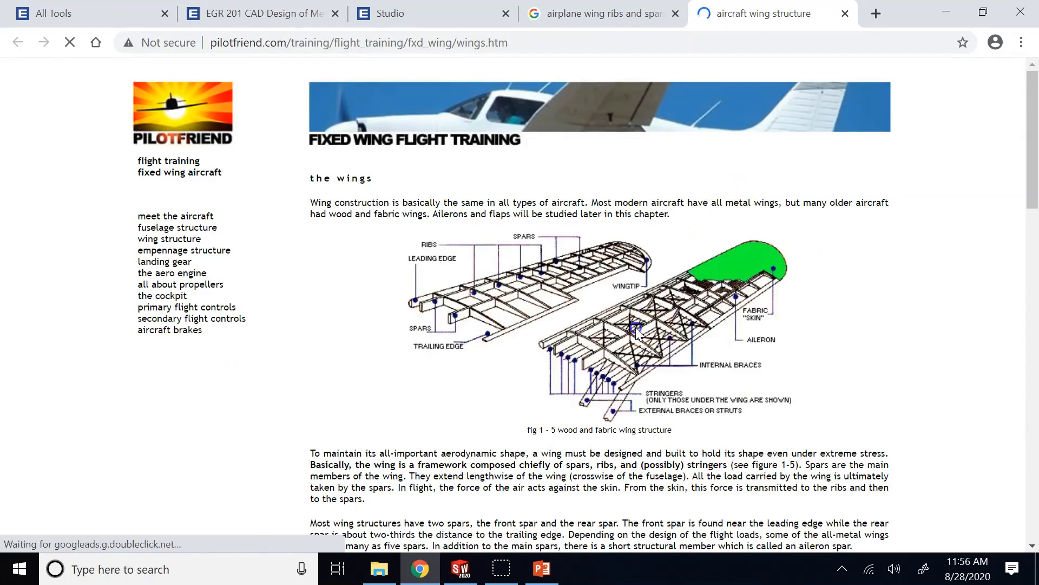
left_click(605, 328)
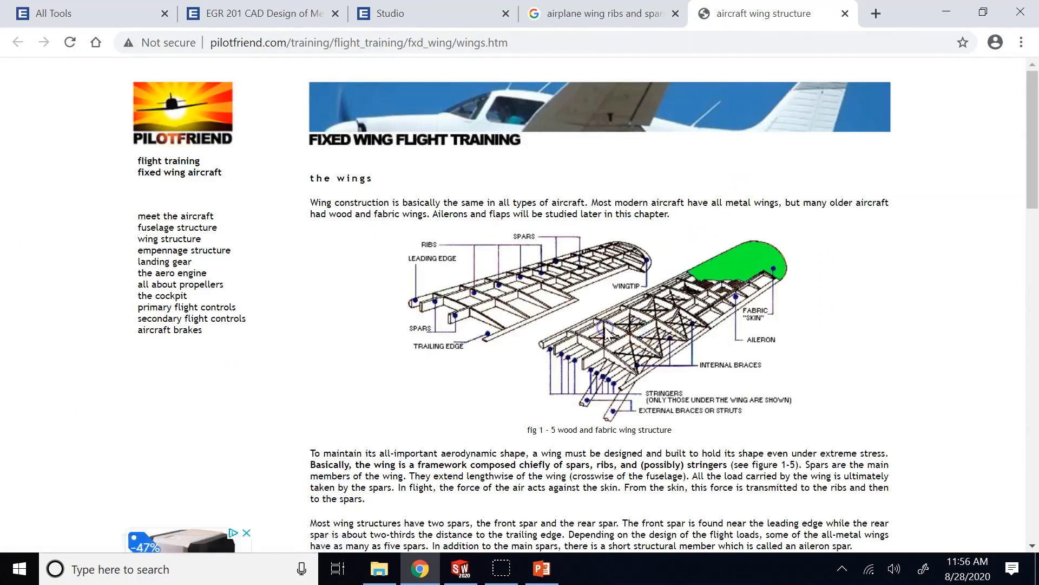
scroll(605, 331, "down", 1)
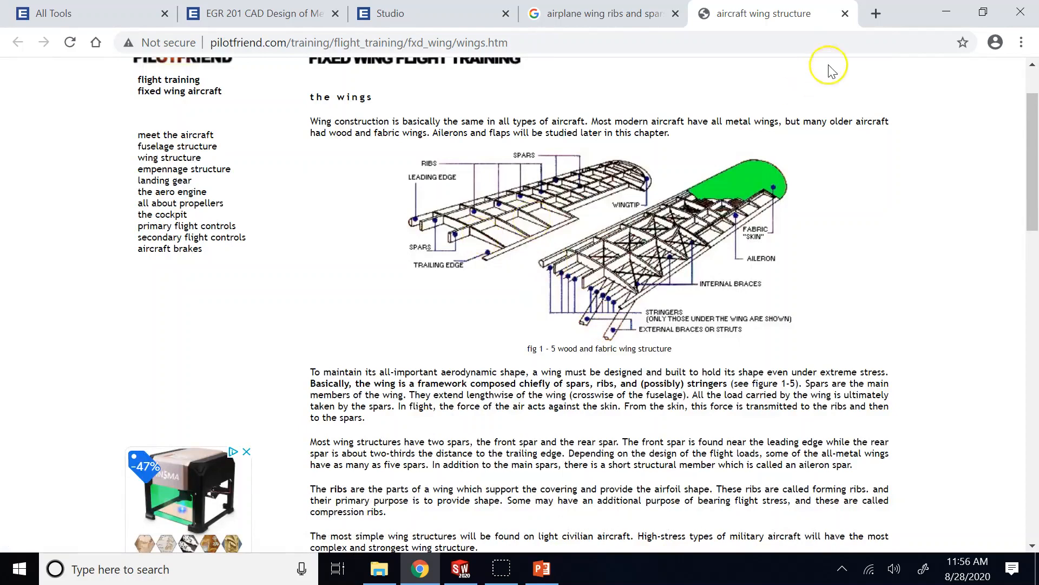
left_click(845, 13)
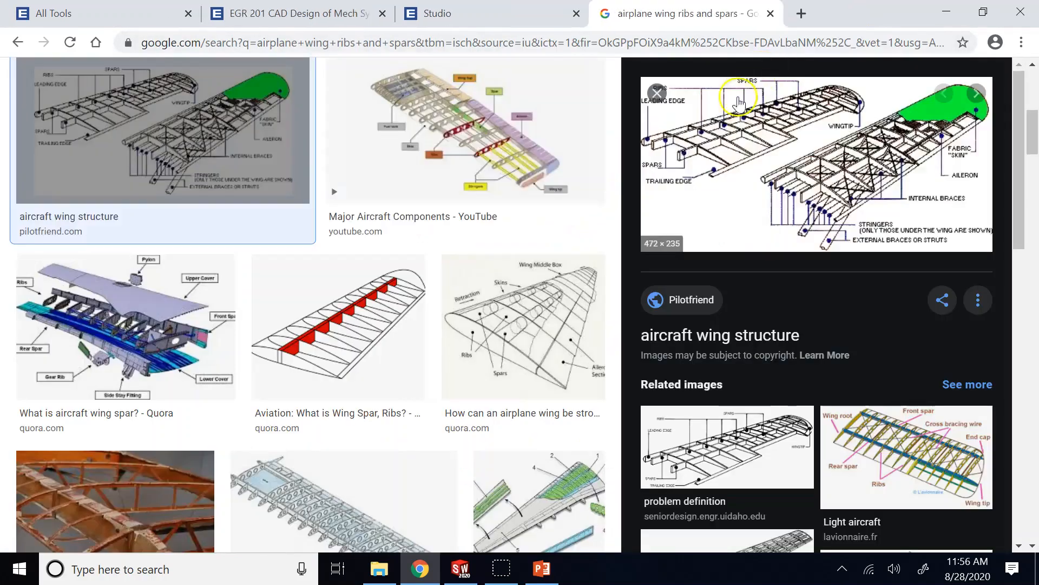
- Compare the enlarged wing images from Quora, Pilotfriend and YouTube, ending on the Quora drawing with the red spar
left_click(351, 336)
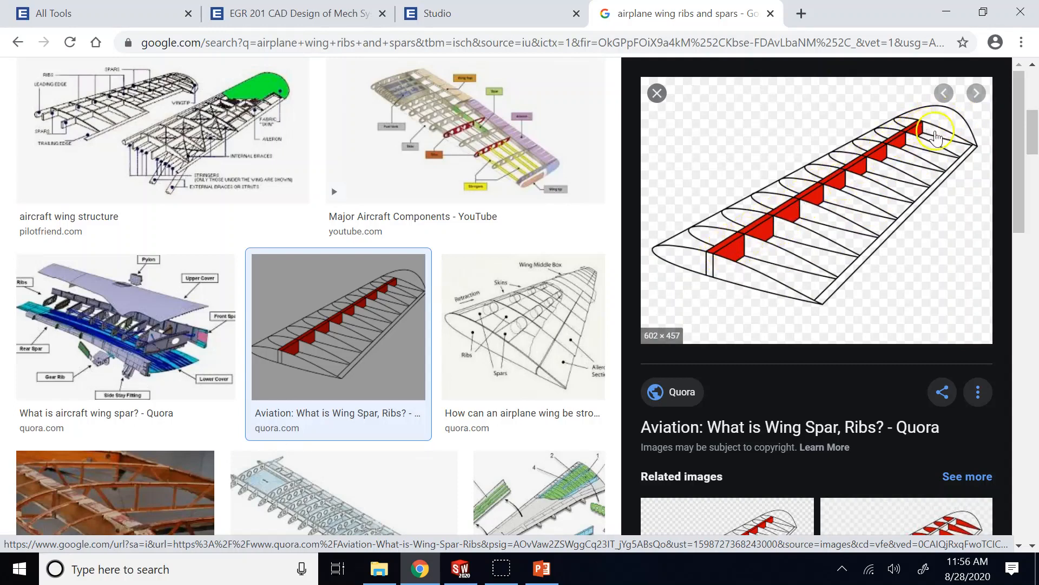
left_click(206, 151)
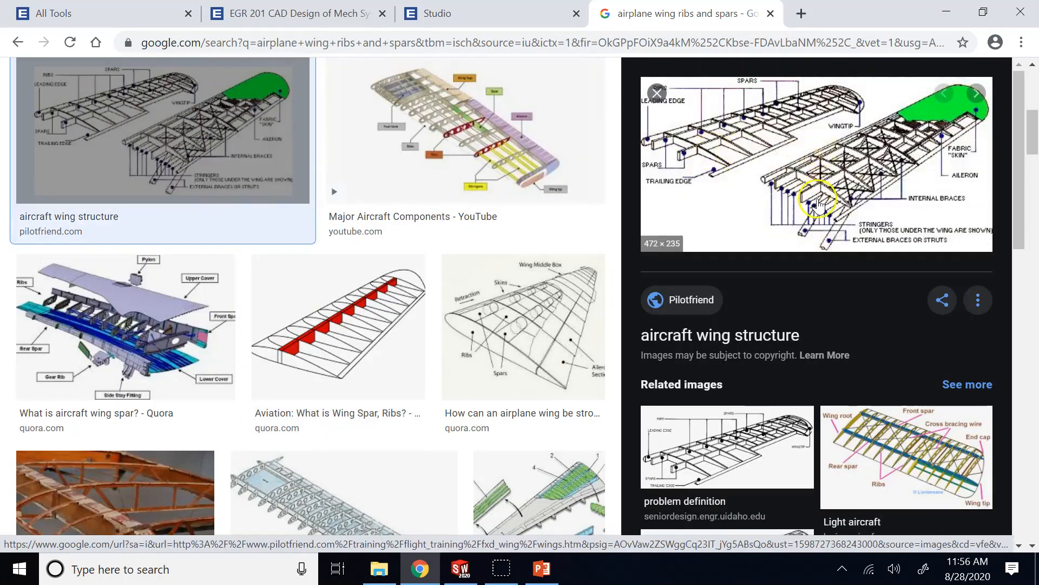
left_click(479, 175)
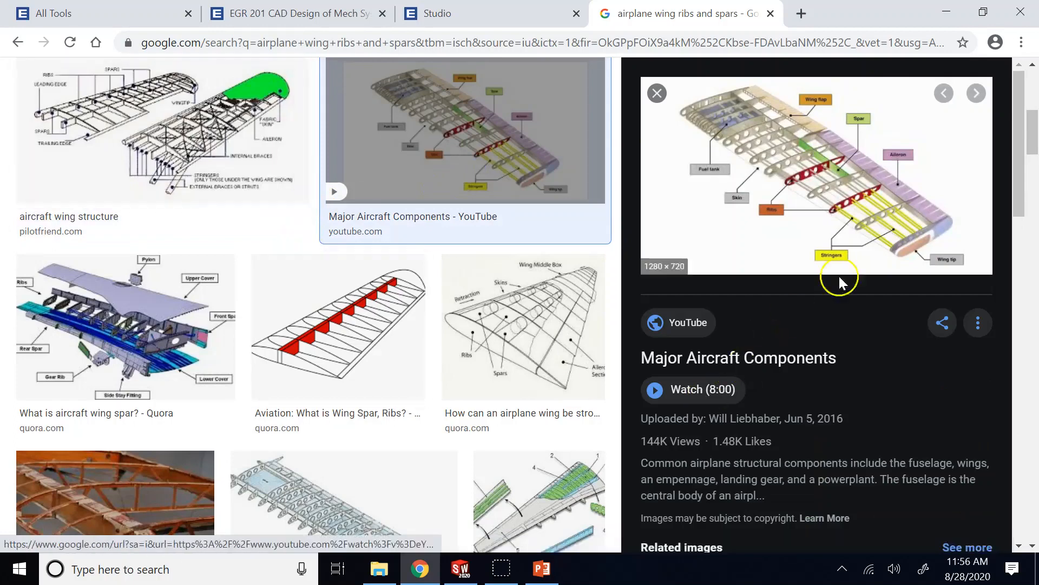
left_click(339, 325)
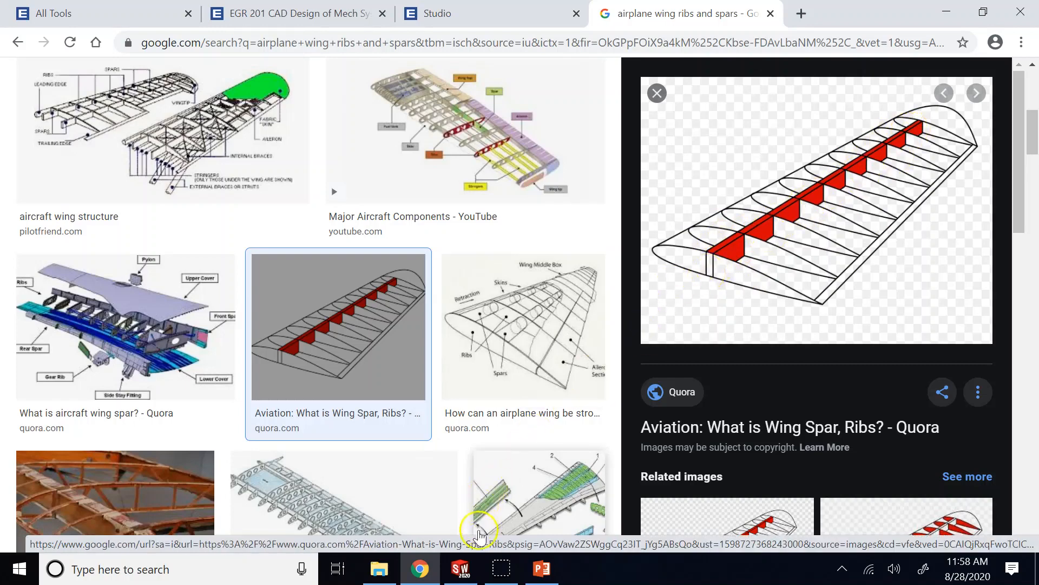
- Revisit the Boolean operations slide in PowerPoint and return to the wing spar drawing in Chrome
left_click(463, 568)
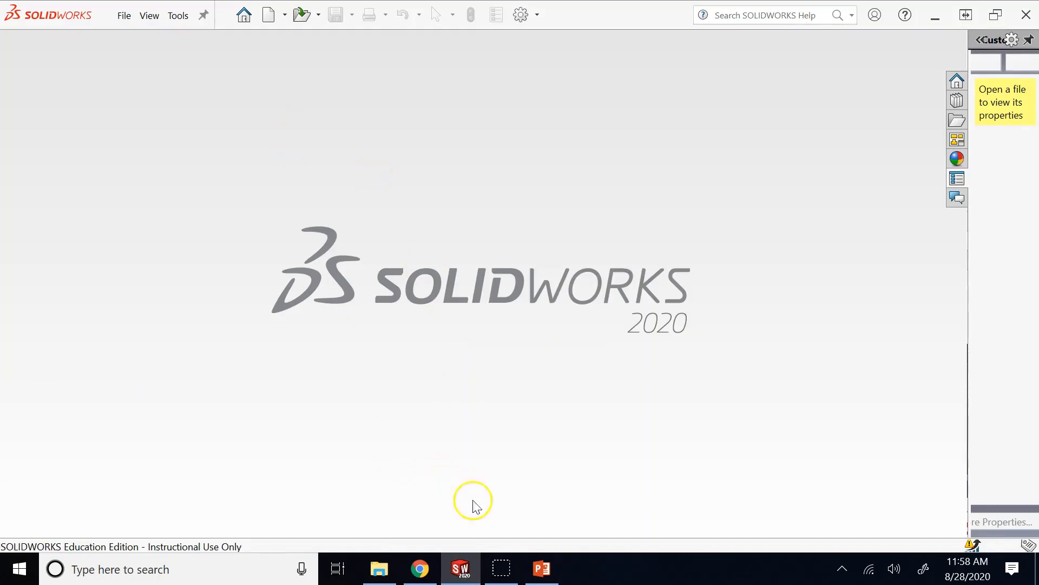
left_click(542, 568)
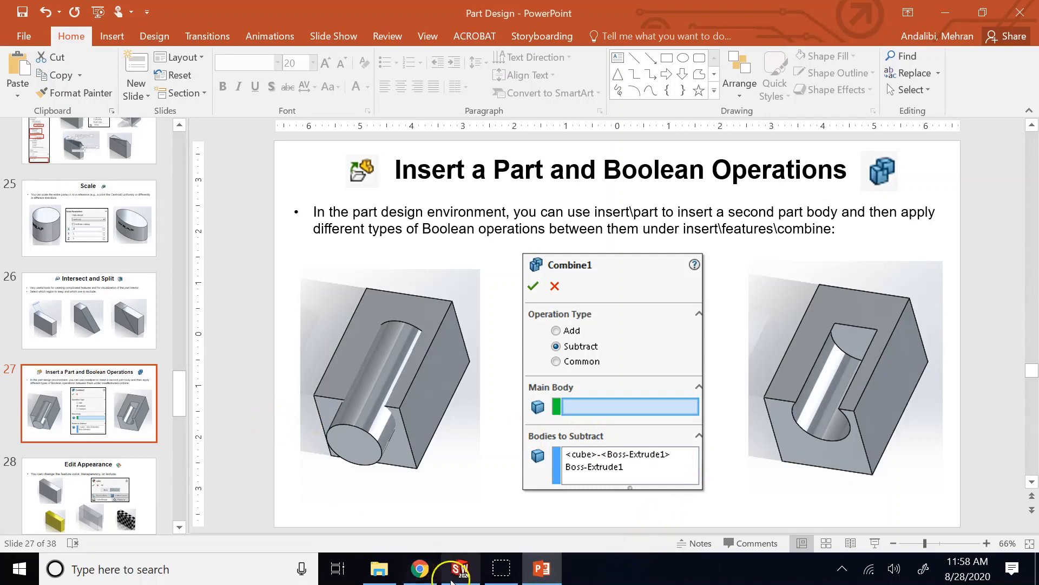
left_click(420, 569)
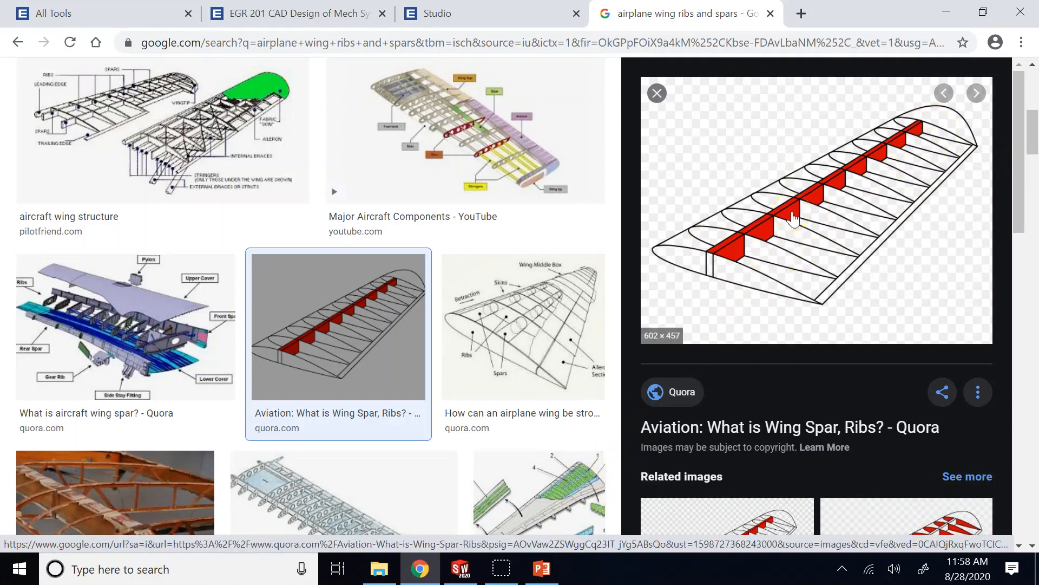
- Switch to SOLIDWORKS and create a new part document
mouse_move(463, 569)
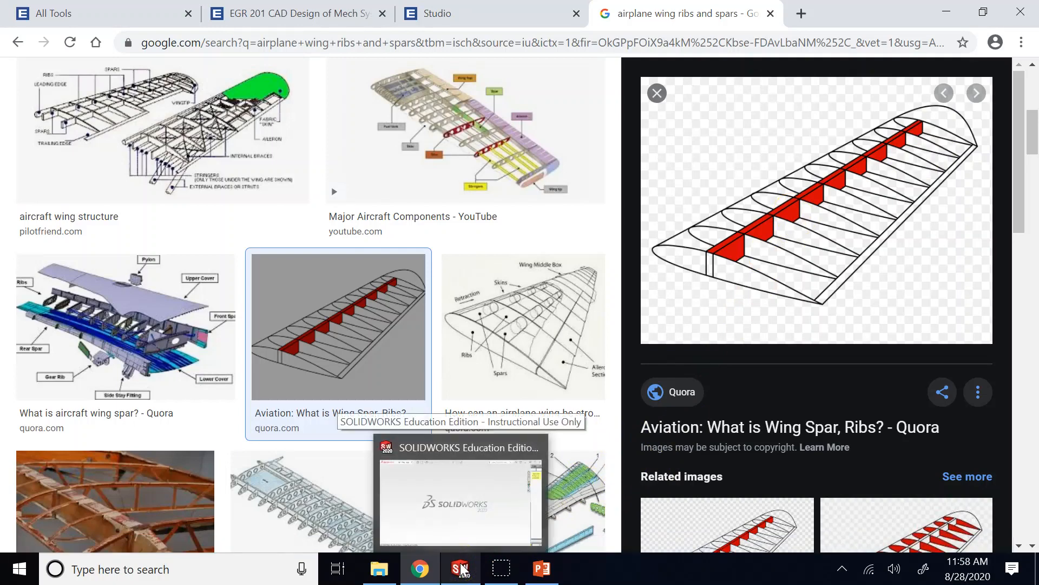
left_click(463, 569)
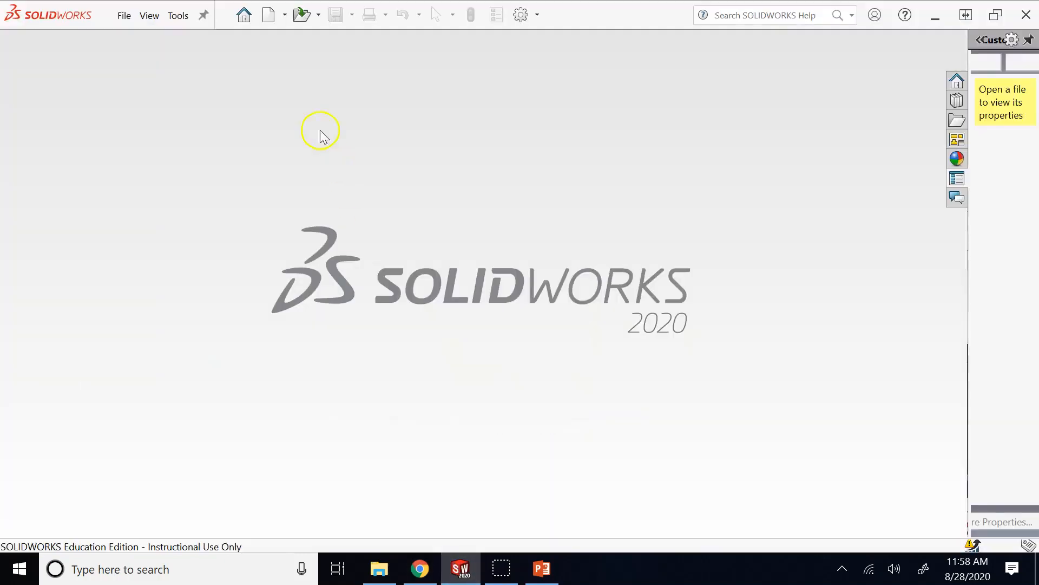
left_click(269, 16)
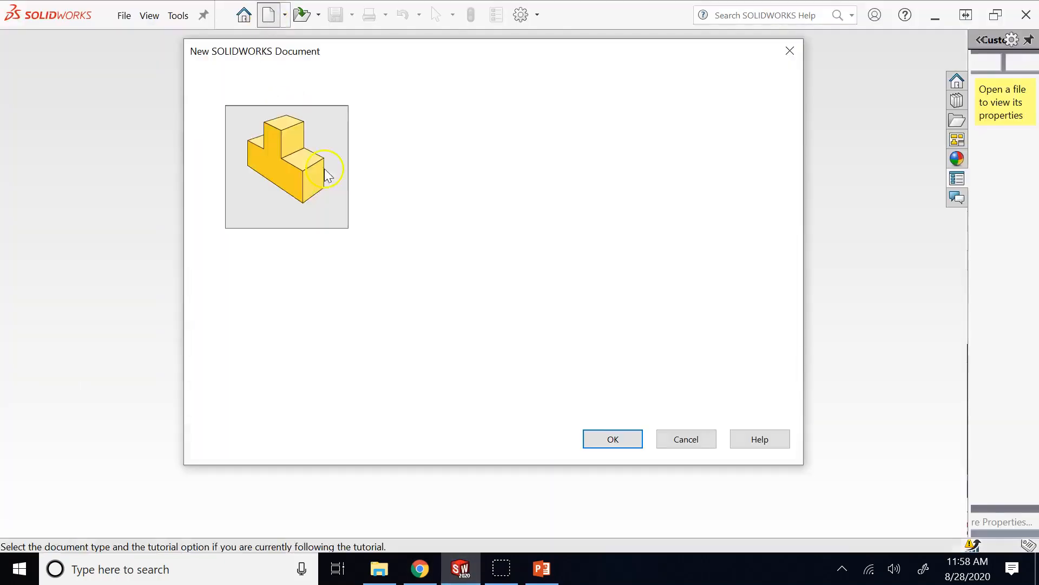
left_click(598, 437)
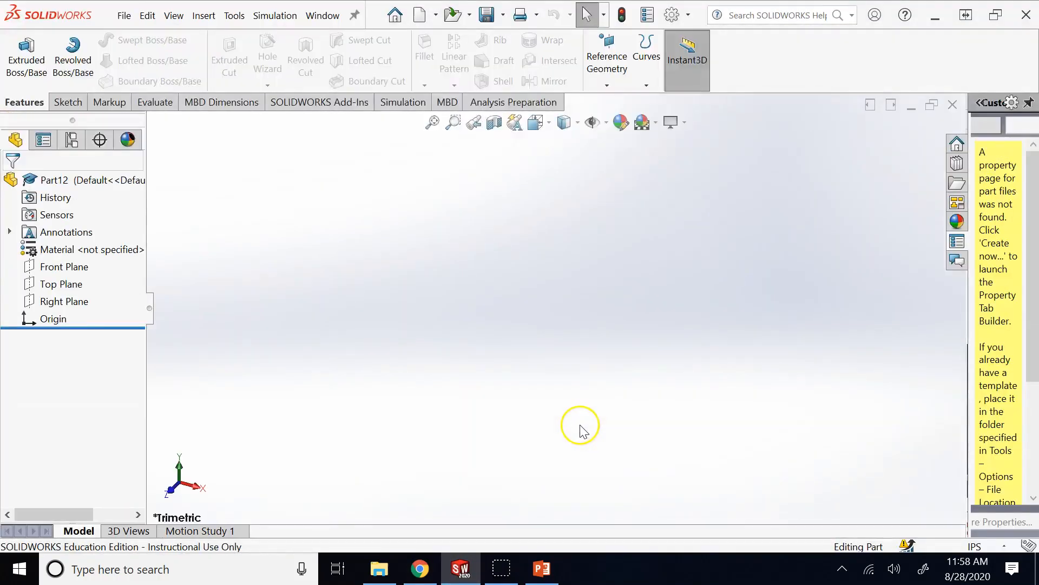
- On the Front Plane, sketch the airfoil's upper curve as a spline from the origin to a trailing edge about 6.08 in away, level with the origin
left_click(61, 270)
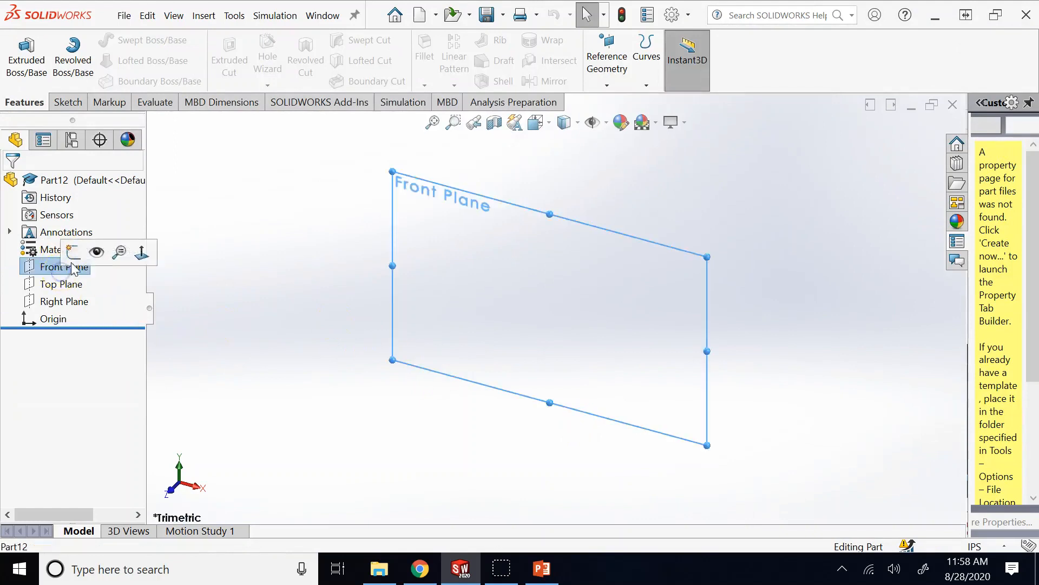
left_click(108, 248)
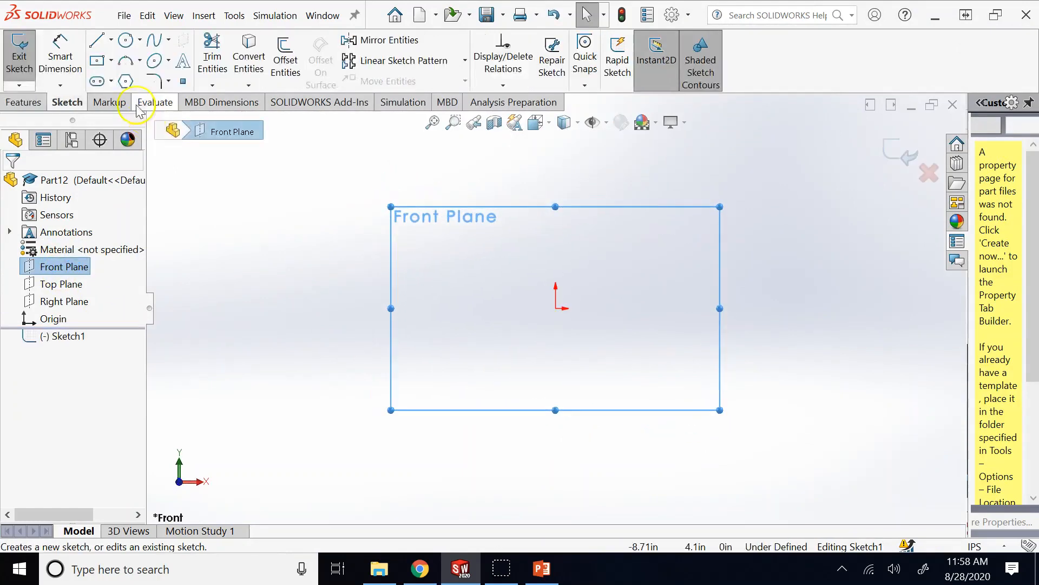
left_click(155, 40)
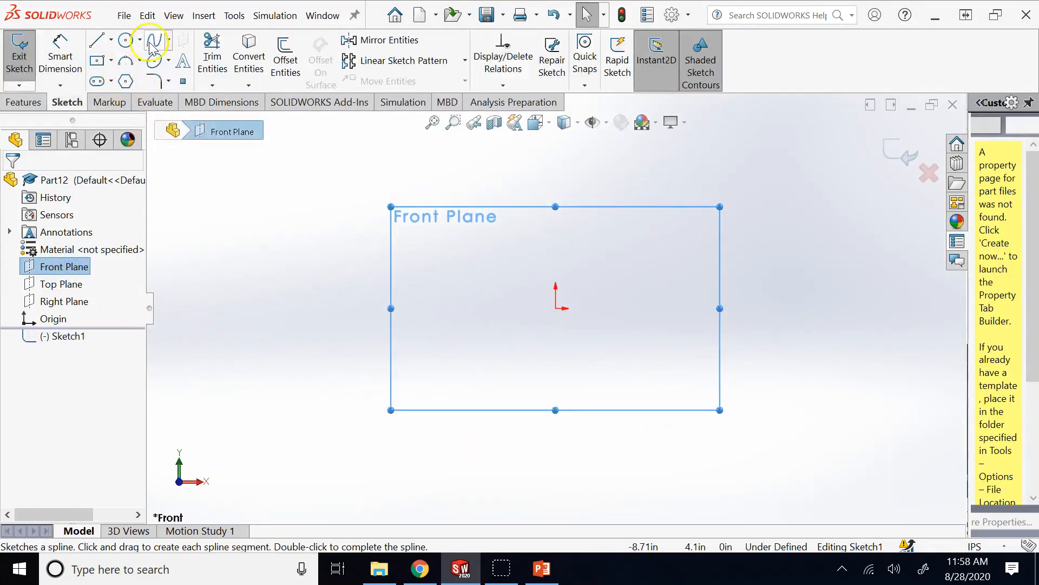
left_click(556, 308)
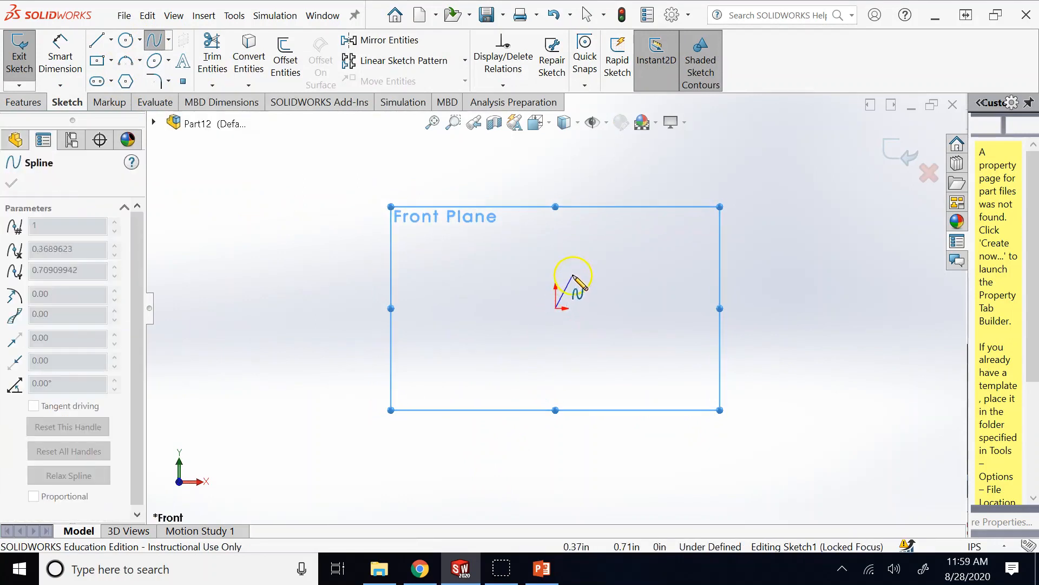
left_click(571, 275)
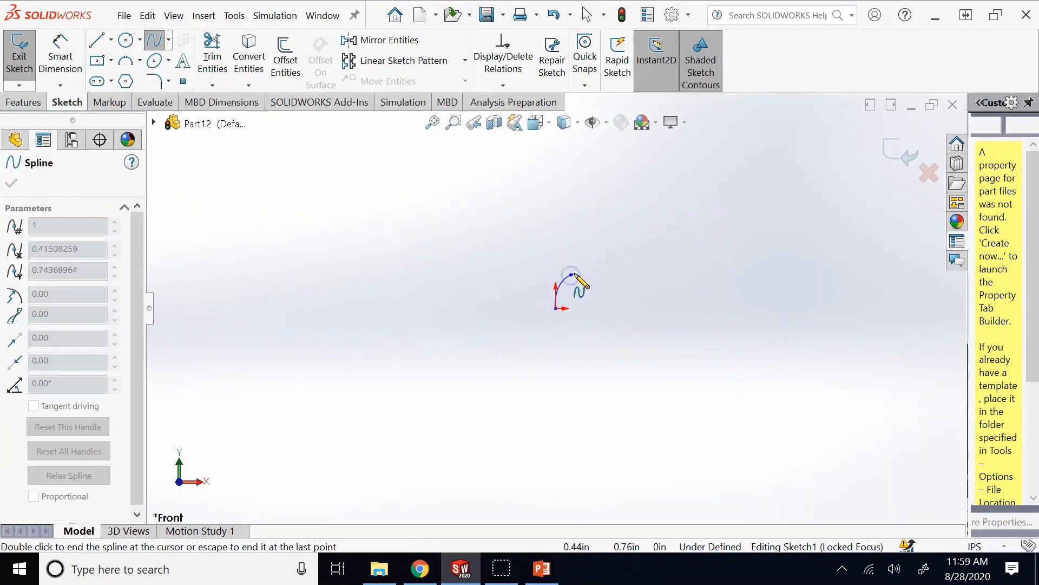
left_click(623, 256)
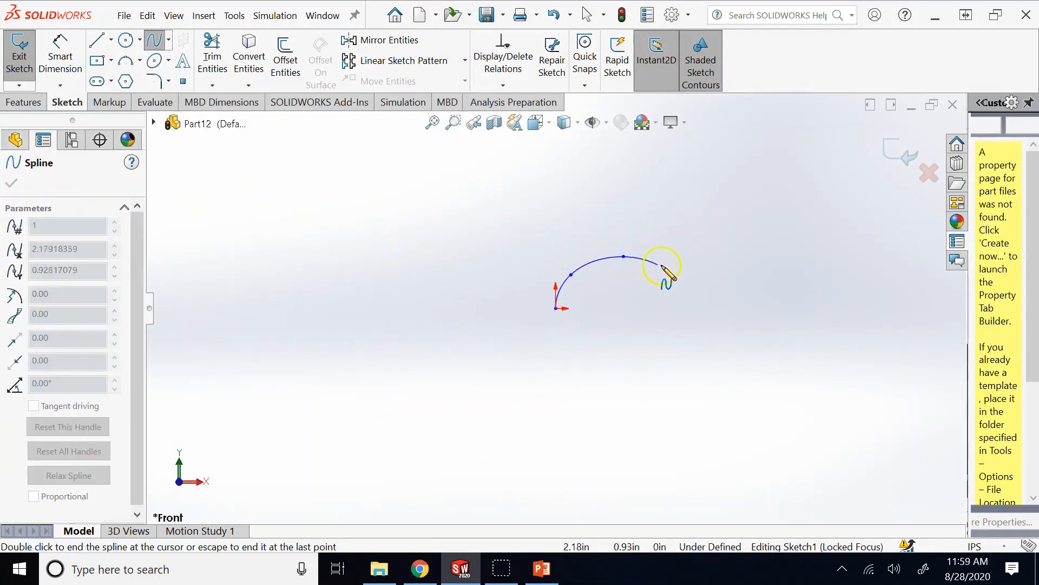
left_click(717, 265)
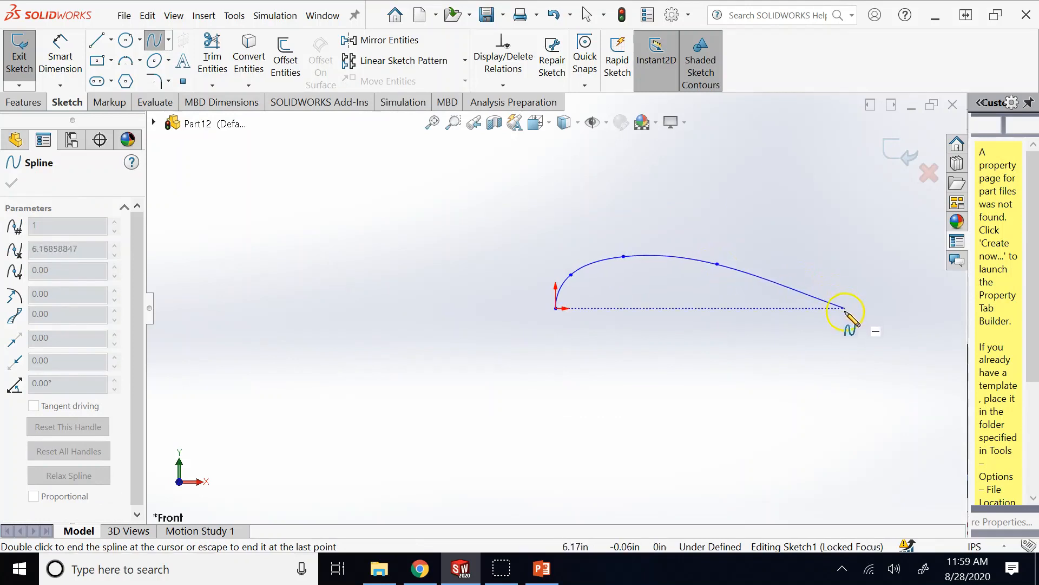
left_click(801, 291)
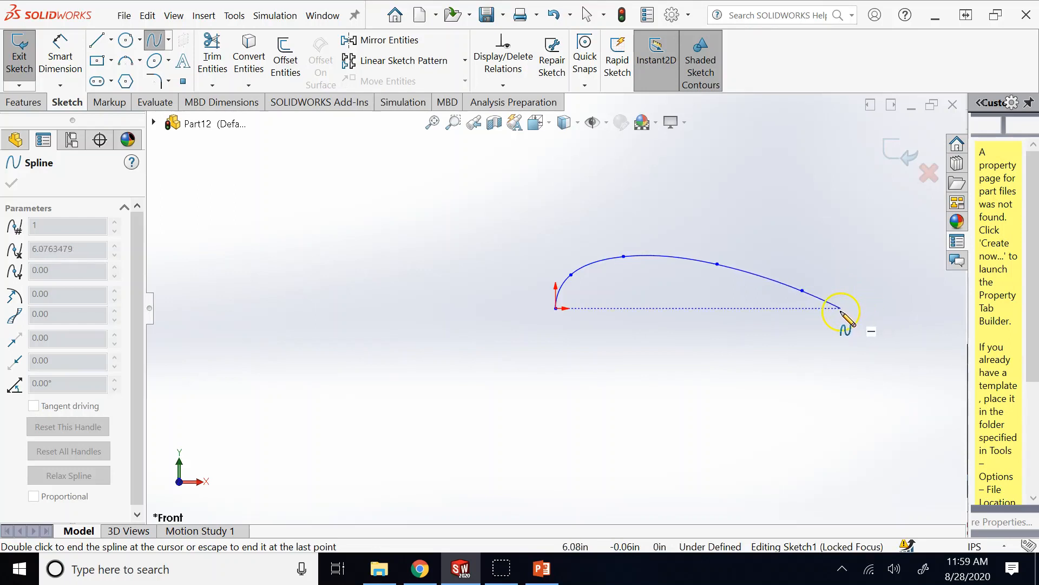
double_click(840, 308)
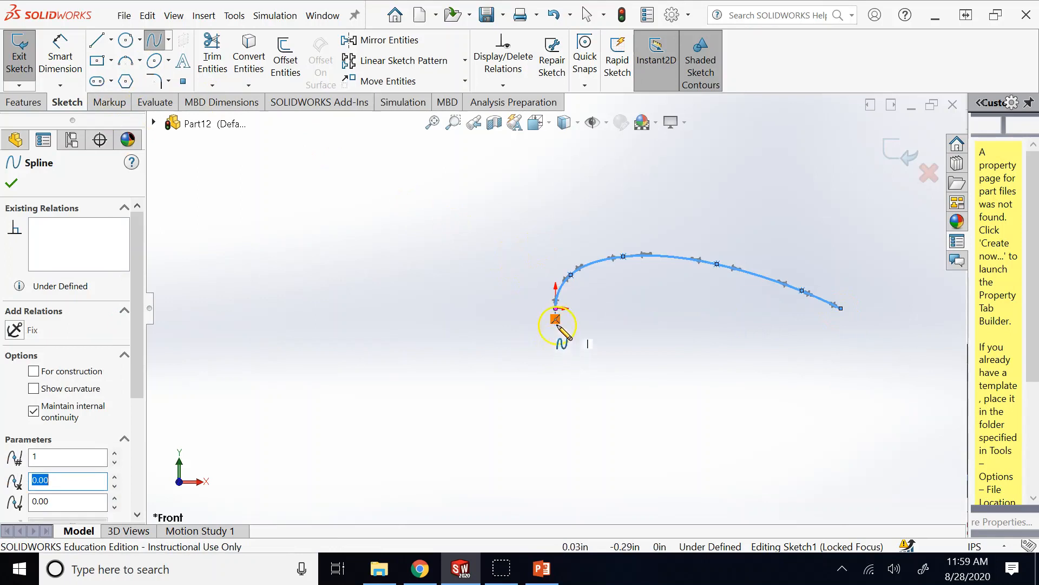
- Close the airfoil with a lower spline from the origin to the upper curve's trailing end, and exit the sketch
left_click(556, 309)
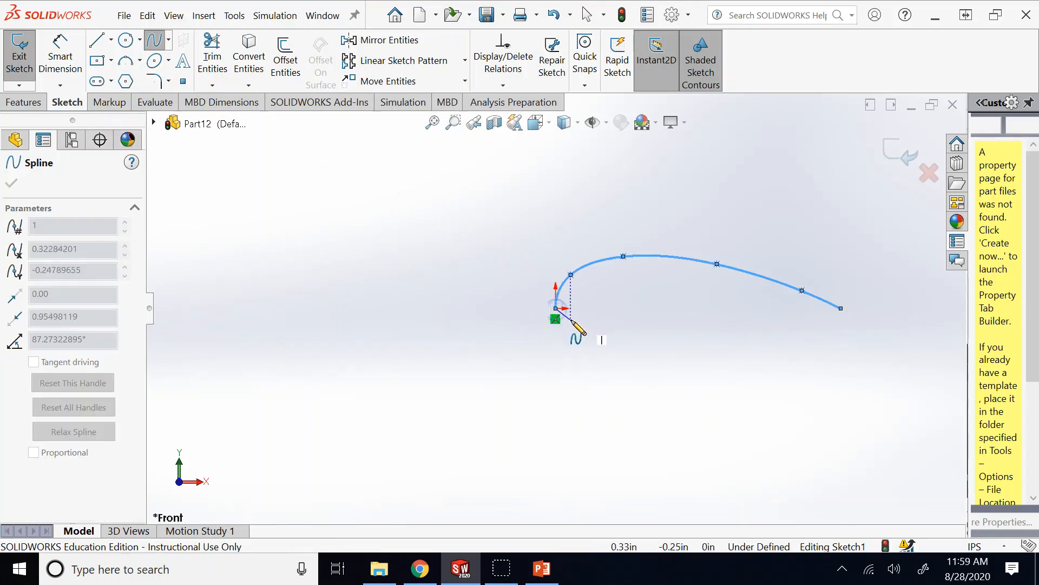
left_click(565, 317)
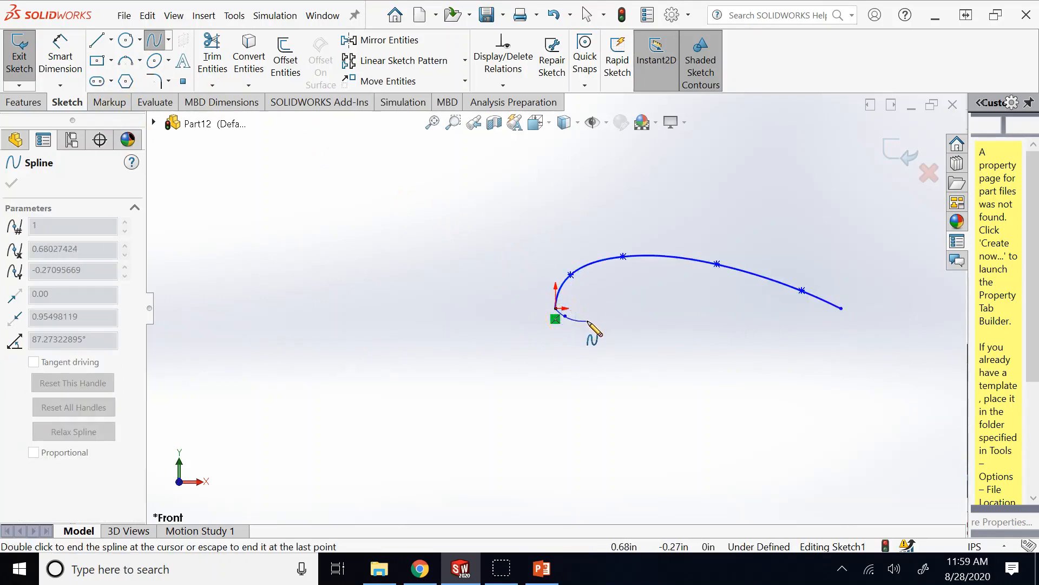
left_click(588, 321)
left_click(648, 322)
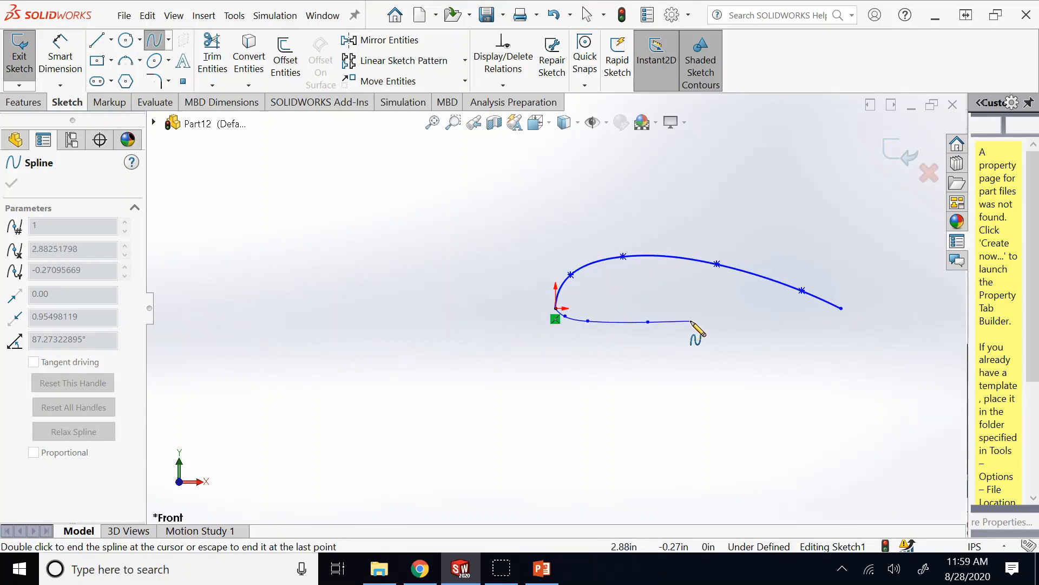
left_click(692, 320)
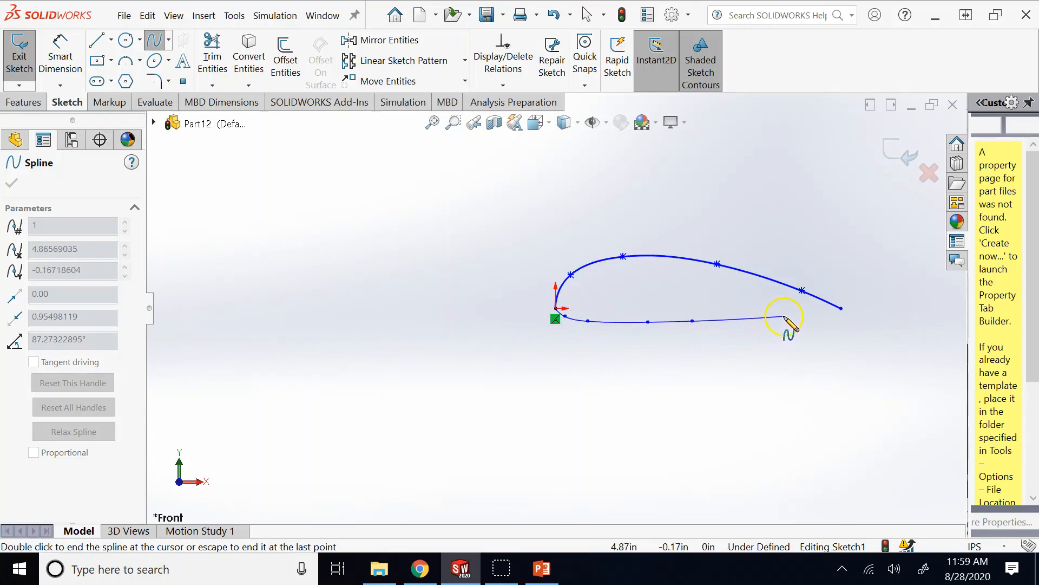
left_click(784, 316)
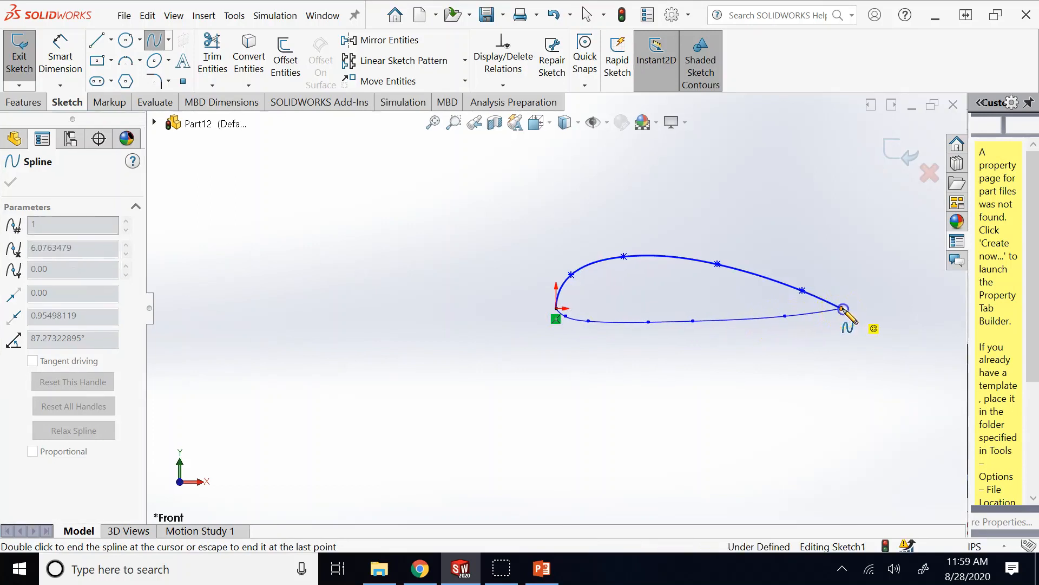
left_click(842, 308)
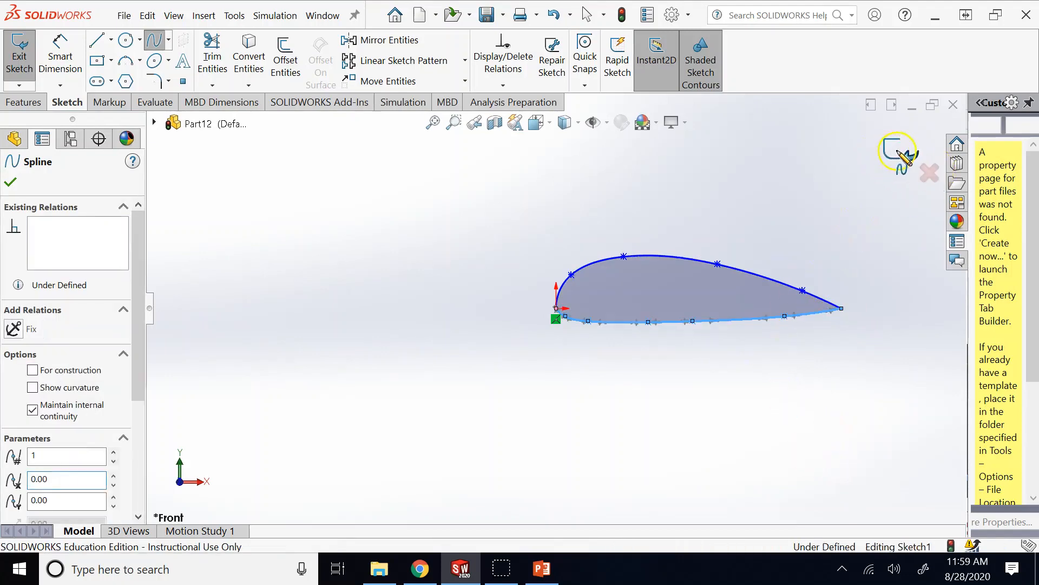
left_click(891, 151)
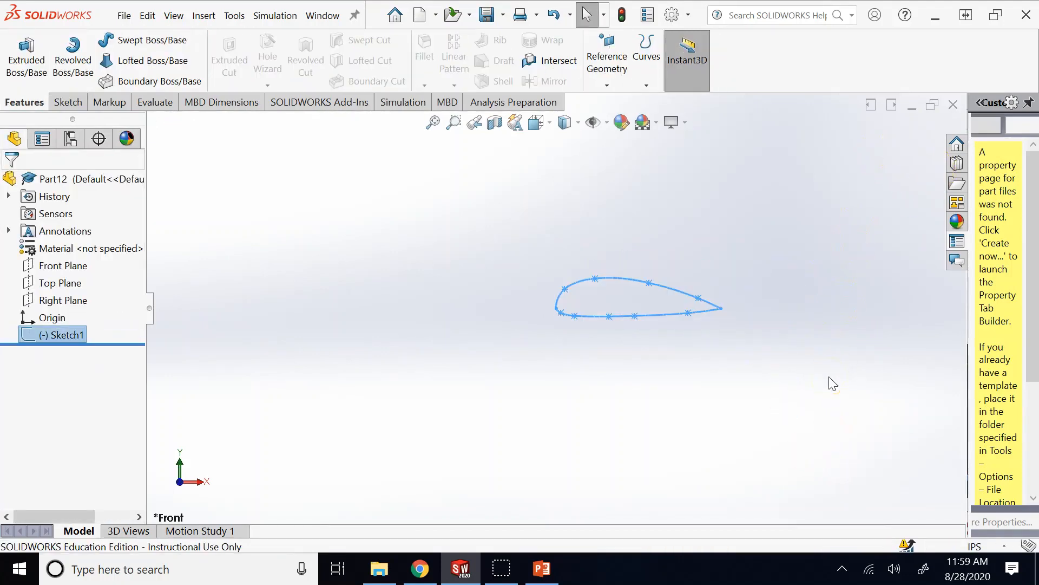
- Dismiss the desktop notification covering the model view, close the notification panel, and deselect the airfoil sketch
key("Left")
key("Left")
key("Left")
key("Down")
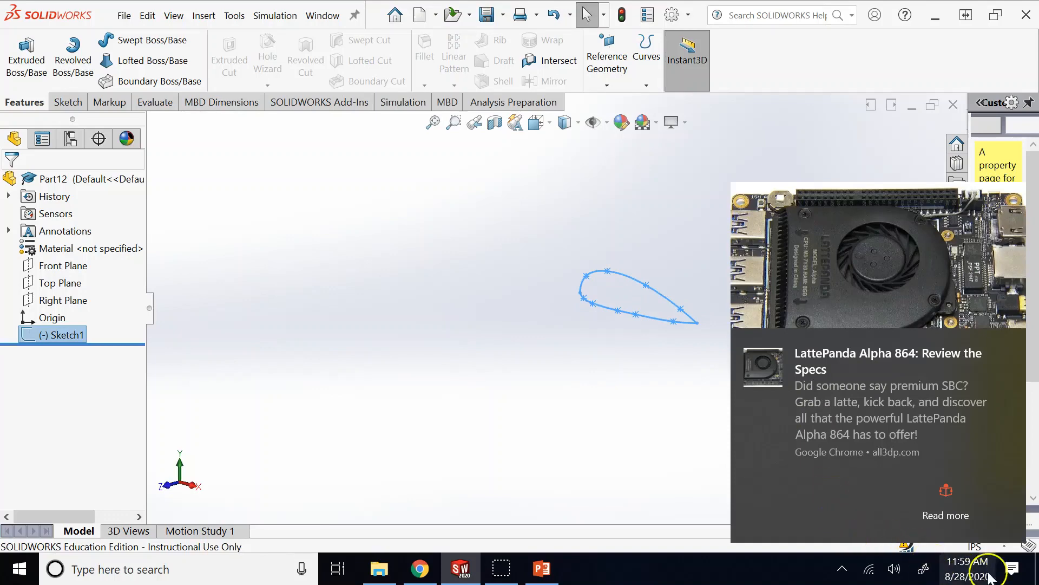
left_click(1011, 568)
left_click(983, 476)
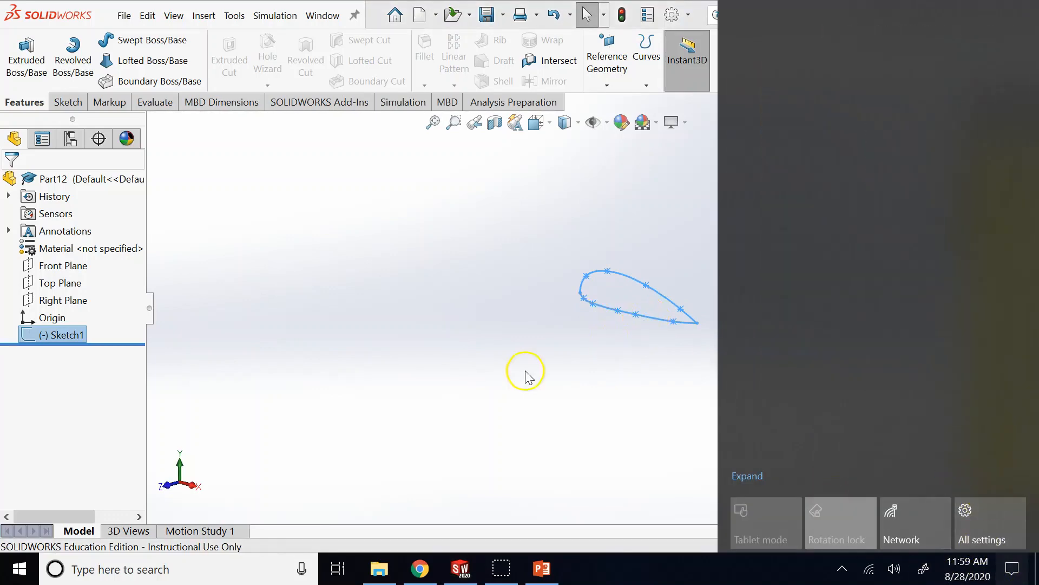
left_click(527, 374)
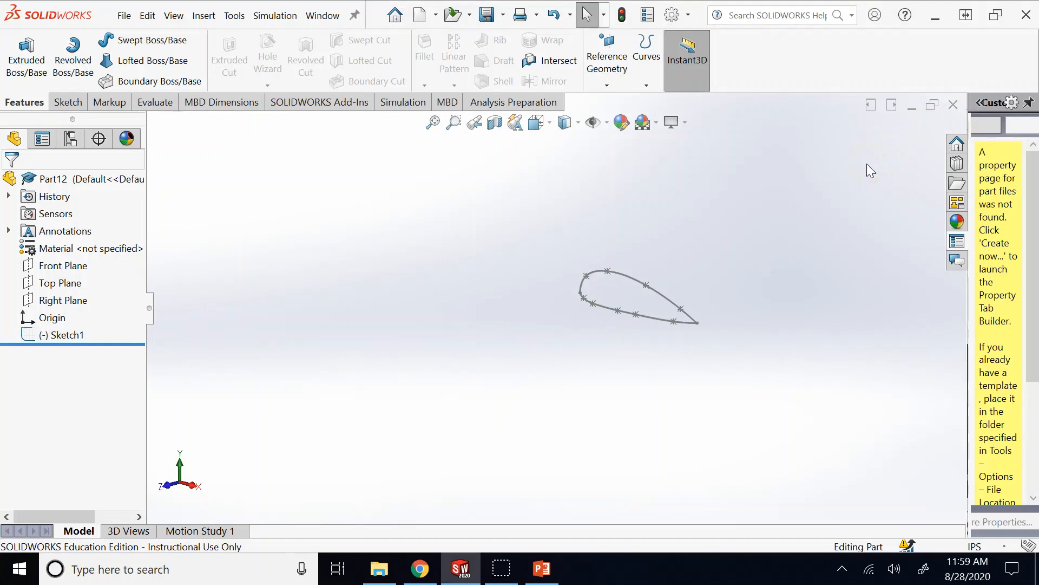
- Start a reference plane from the Front Plane with an offset distance of 12 in
left_click(69, 283)
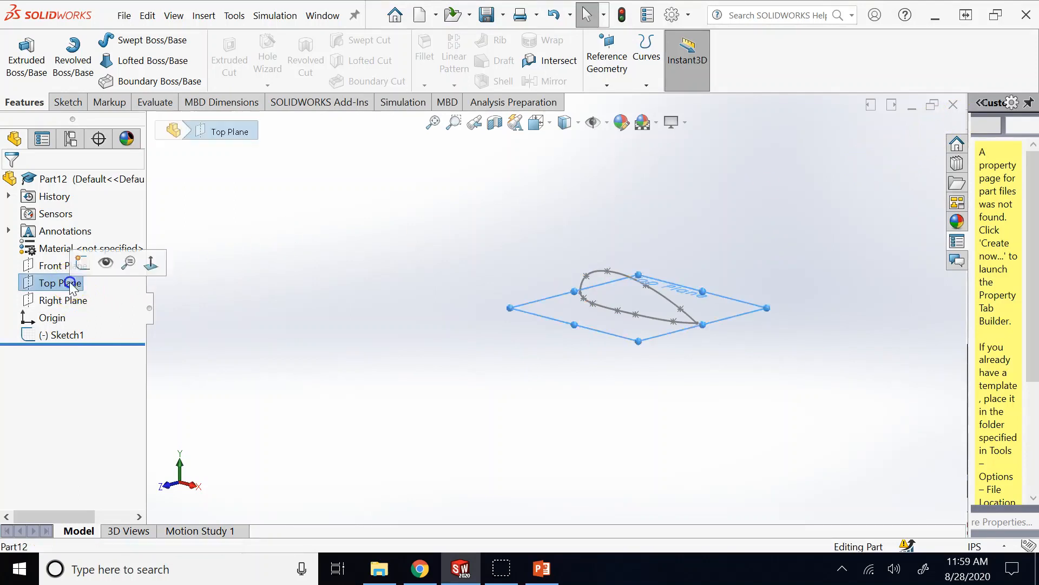
left_click(59, 265)
scroll(492, 399, "down", 5)
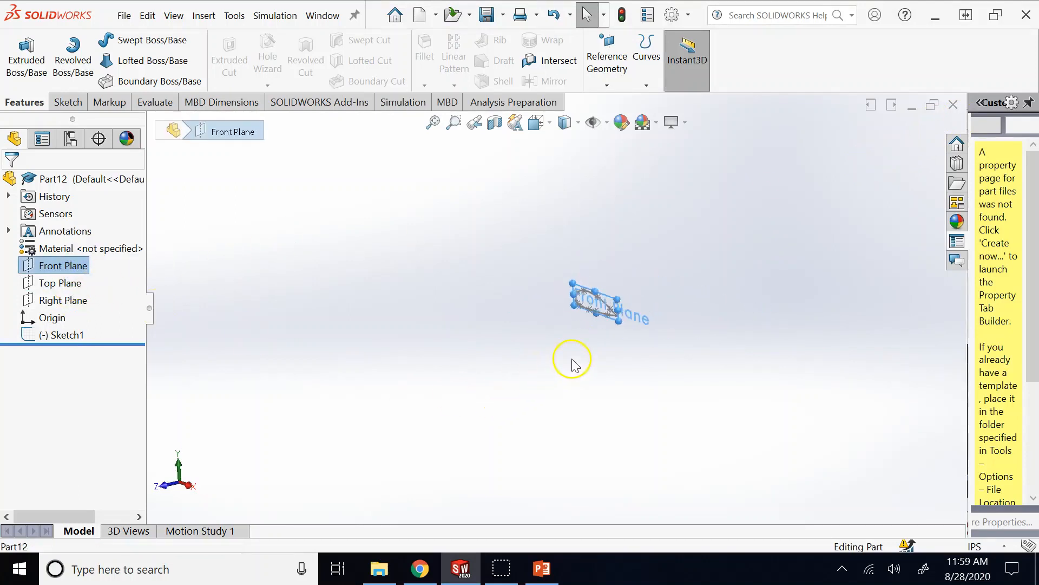
key("Left")
key("Left")
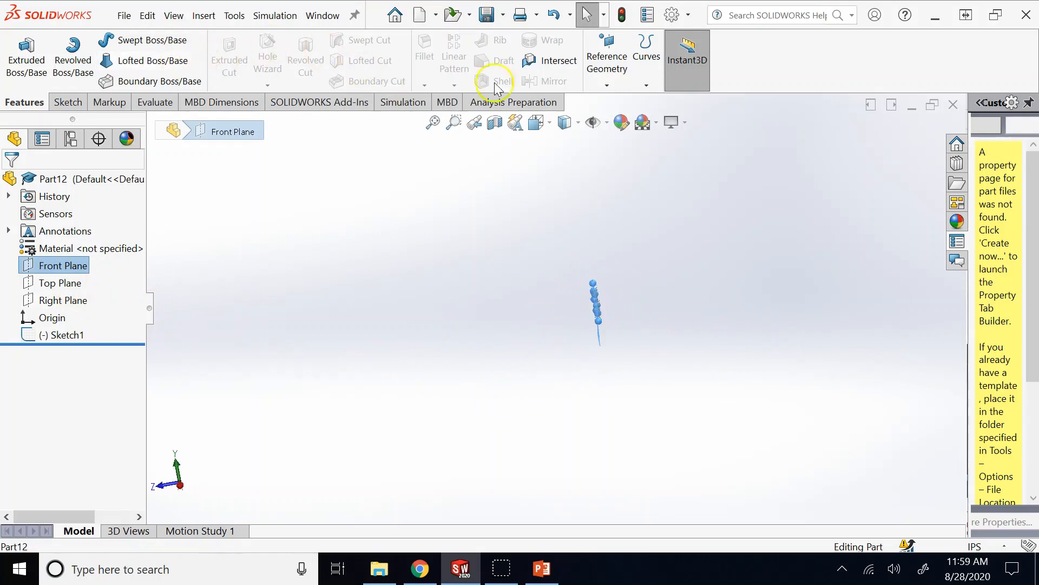
left_click(597, 81)
left_click(597, 102)
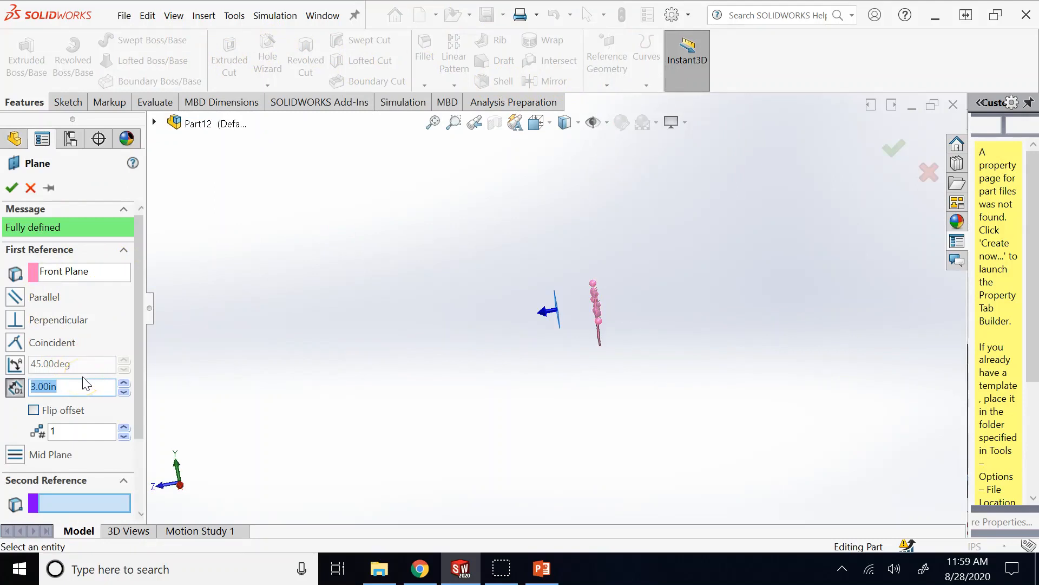
type("12")
left_click(332, 328)
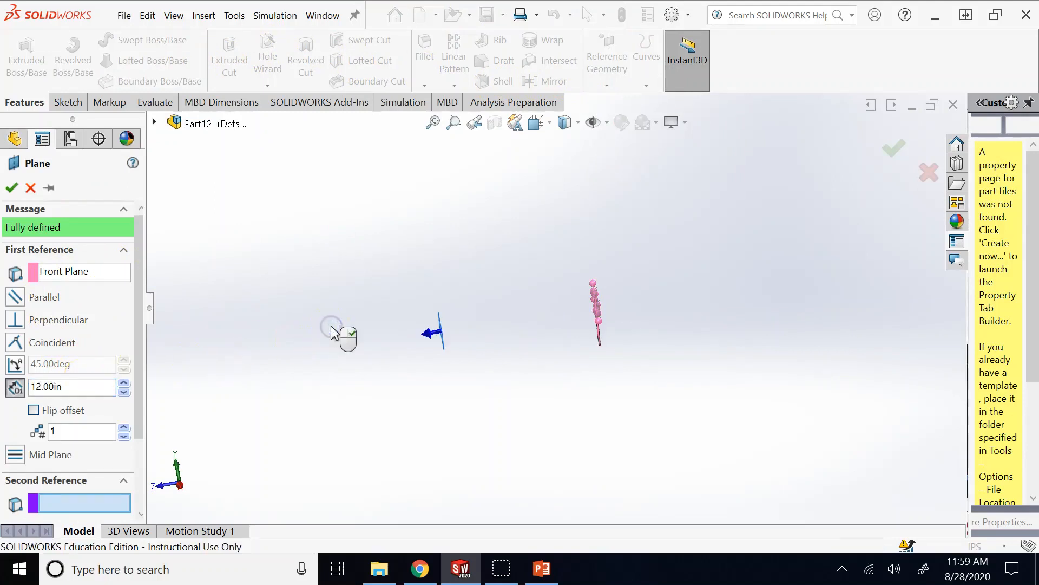
- Set the reference plane's offset to 20 in, create the plane, and show the model in isometric view
left_click(81, 387)
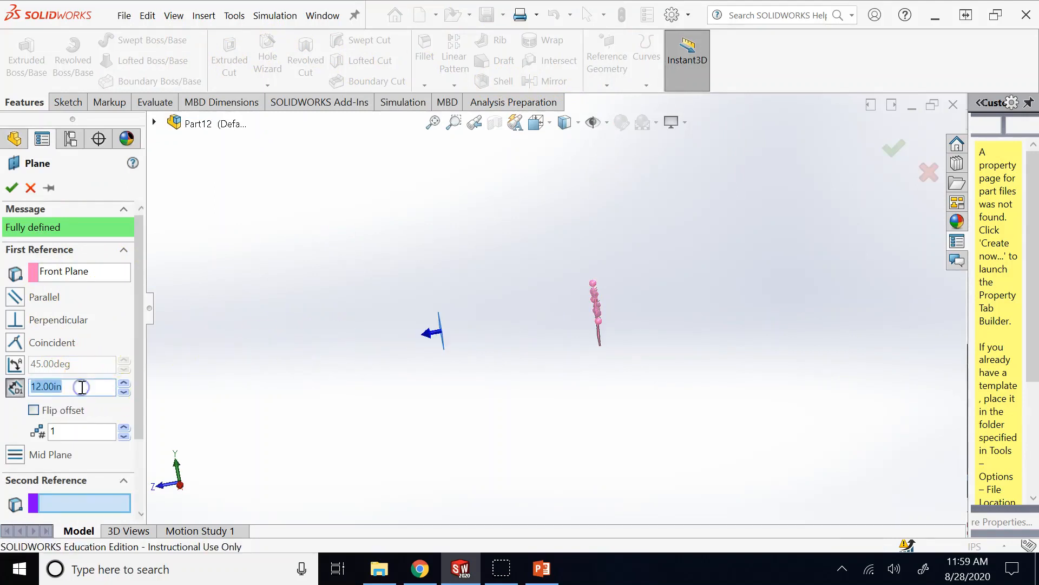
type("20")
left_click(336, 272)
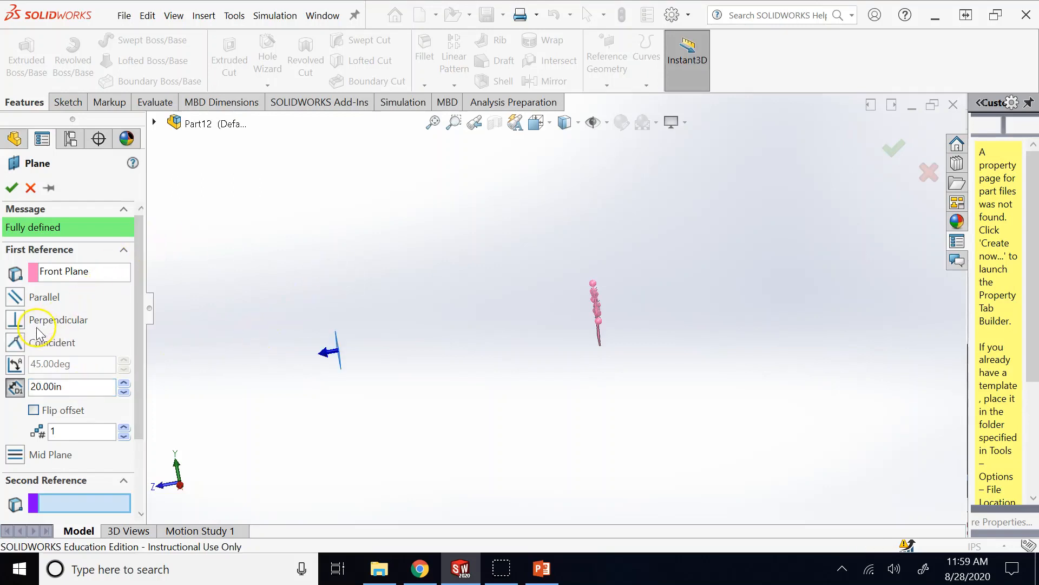
left_click(11, 188)
key("ctrl+7")
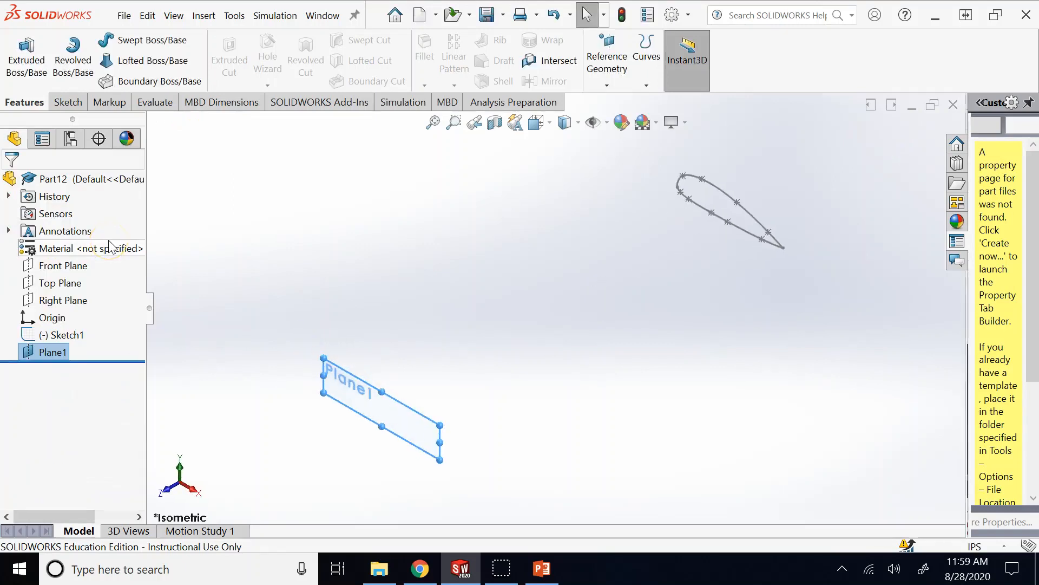
- Start a sketch on the new offset plane and convert the original airfoil sketch's entities into it
left_click(372, 413)
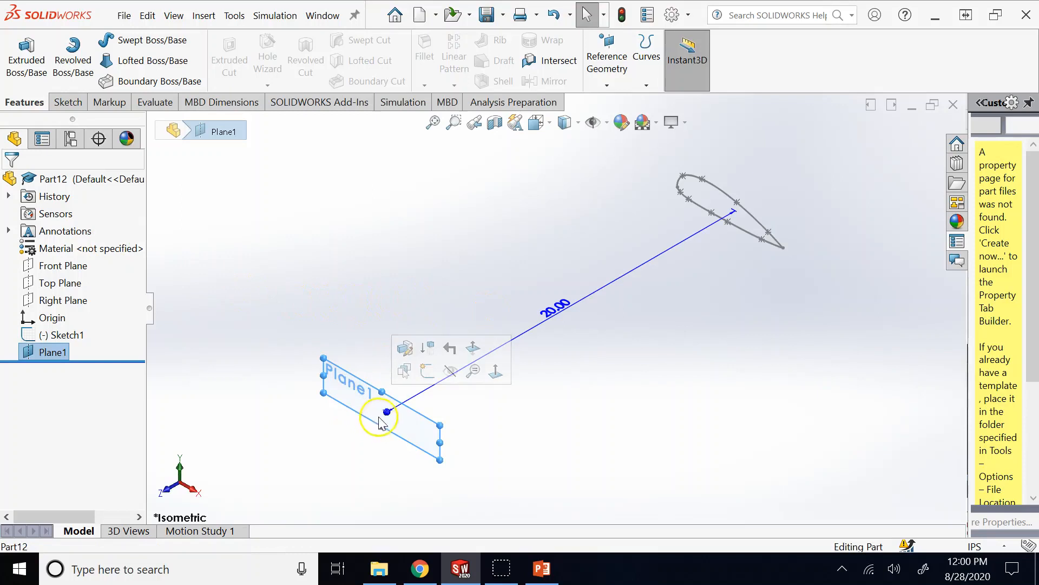
left_click(427, 372)
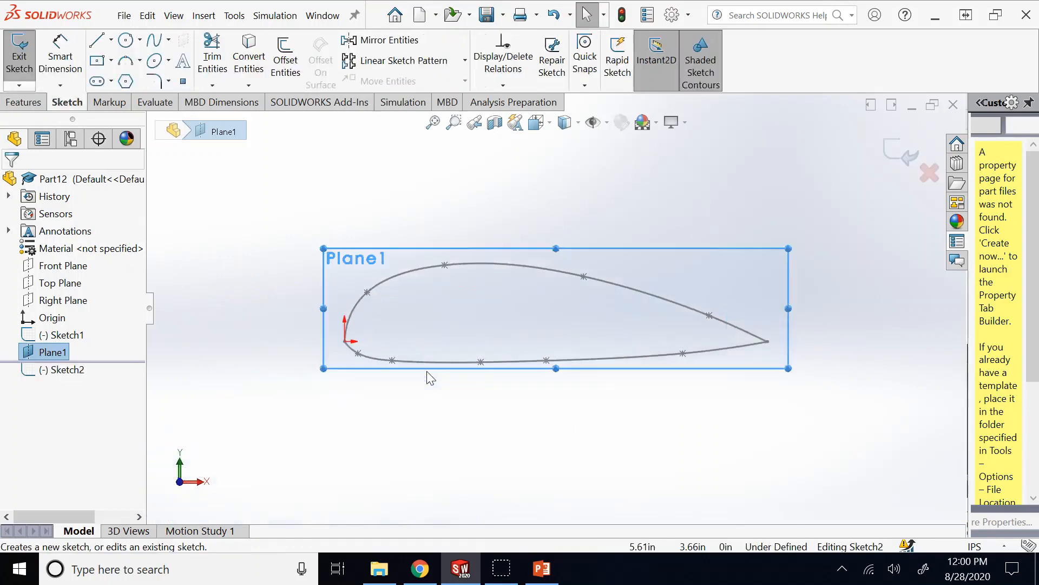
left_click(162, 280)
left_click(62, 335)
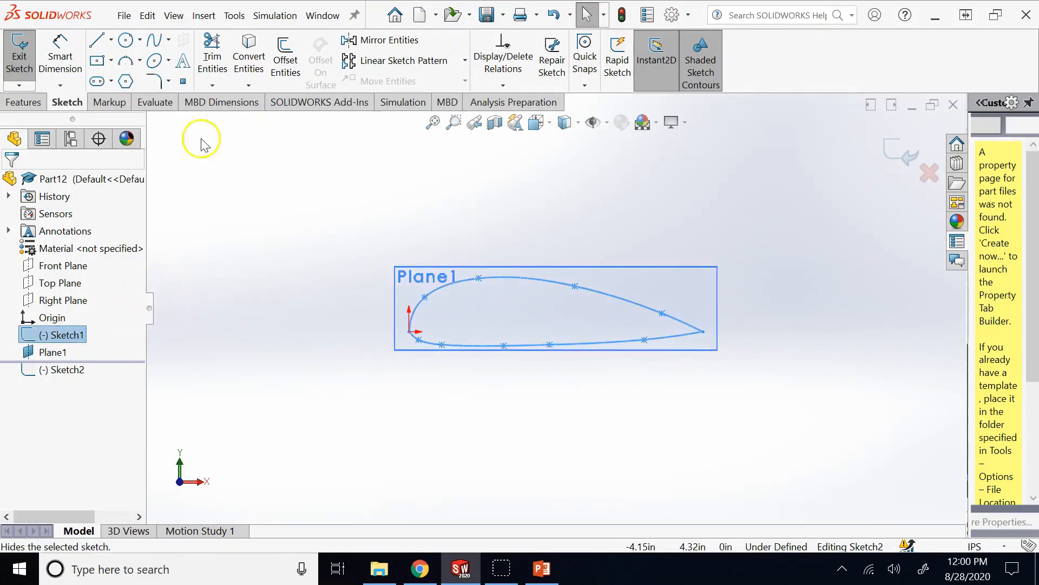
left_click(248, 46)
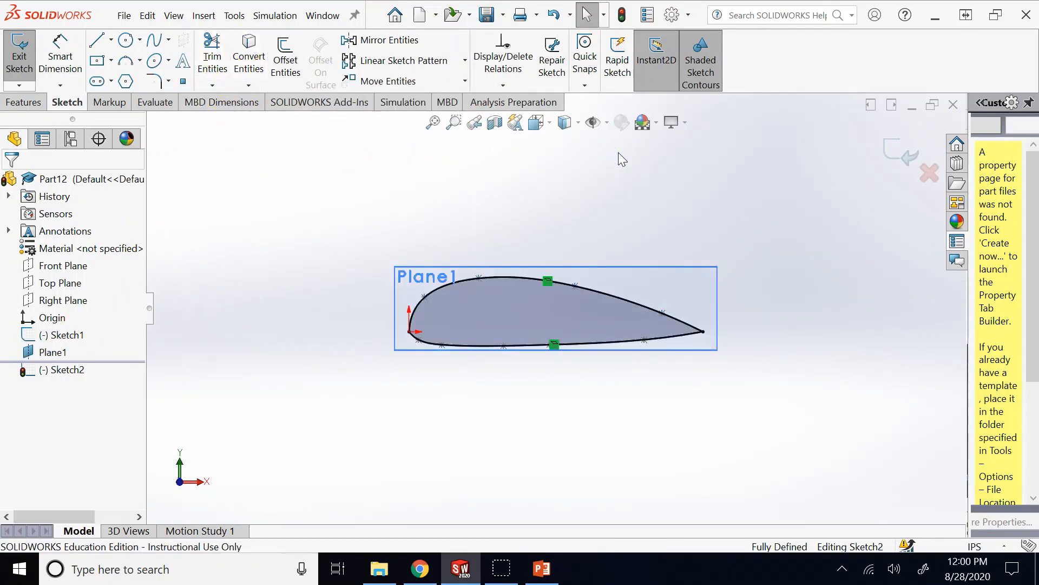
- Scale both airfoil splines in the offset-plane sketch about the leading-edge point at the origin by a factor of 1.5
left_click(549, 282)
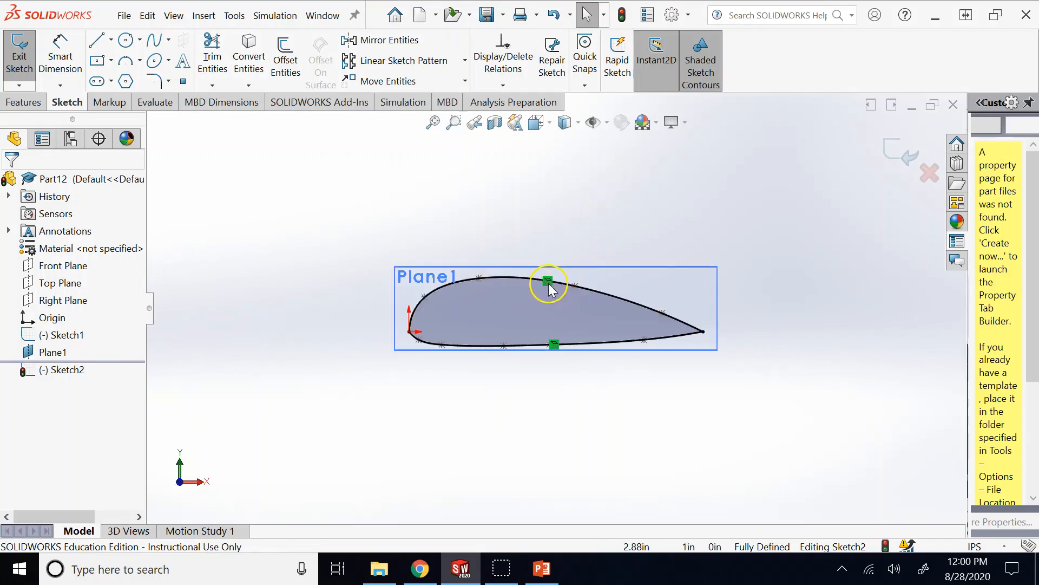
left_click(208, 241)
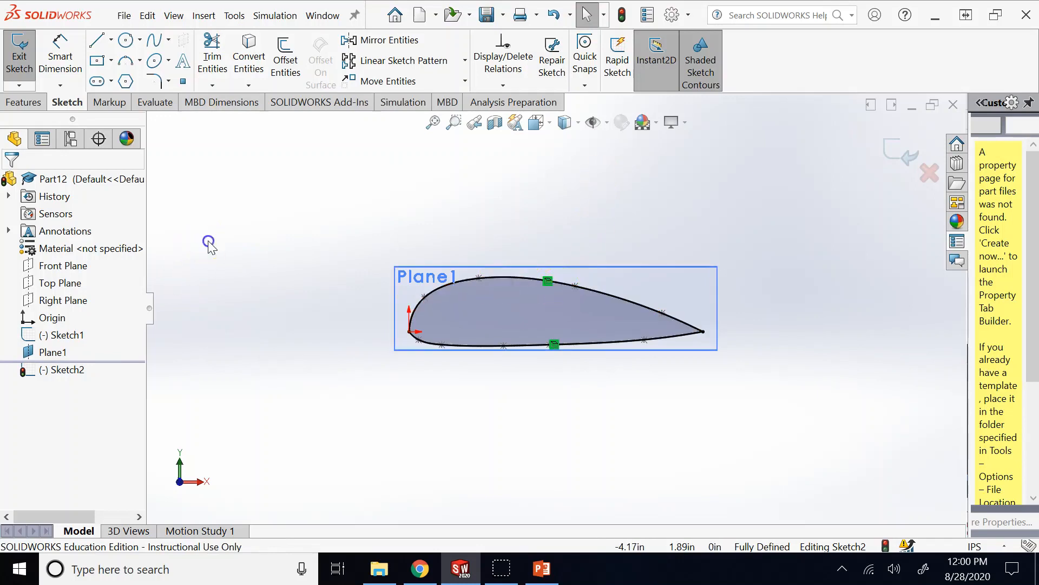
left_click(452, 284)
left_click(464, 346, "ctrl")
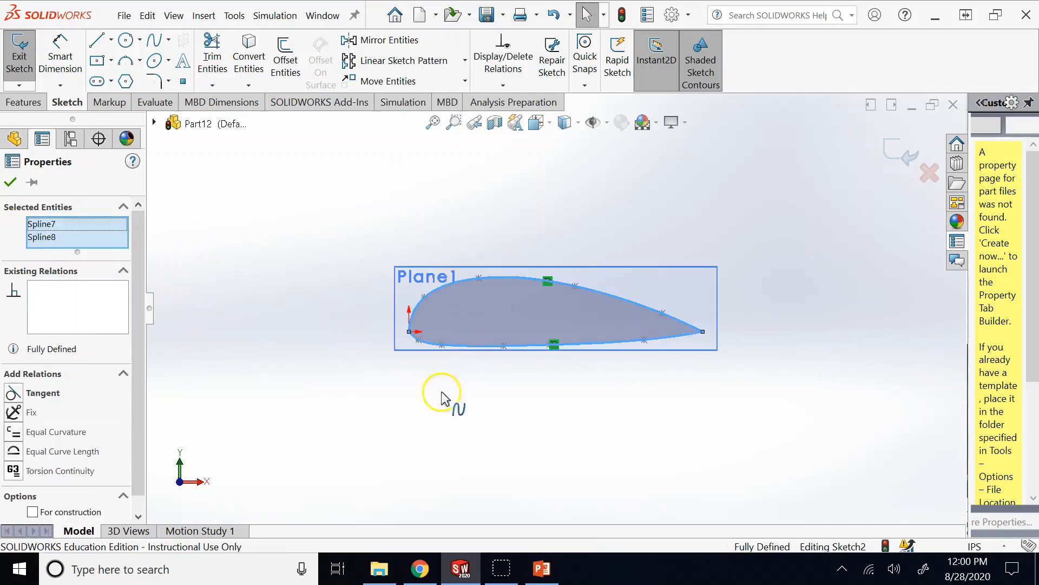
left_click(464, 81)
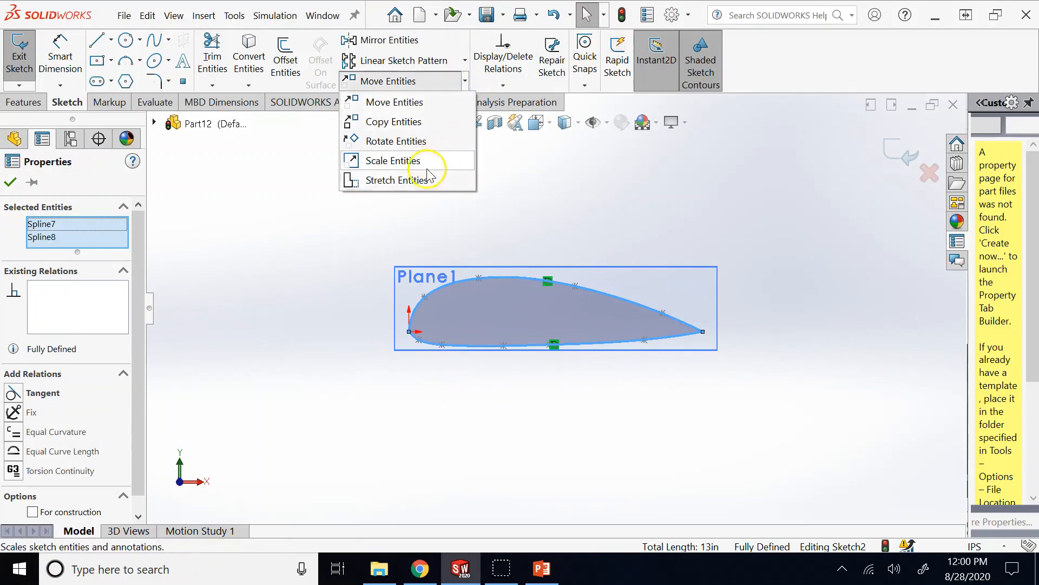
left_click(429, 162)
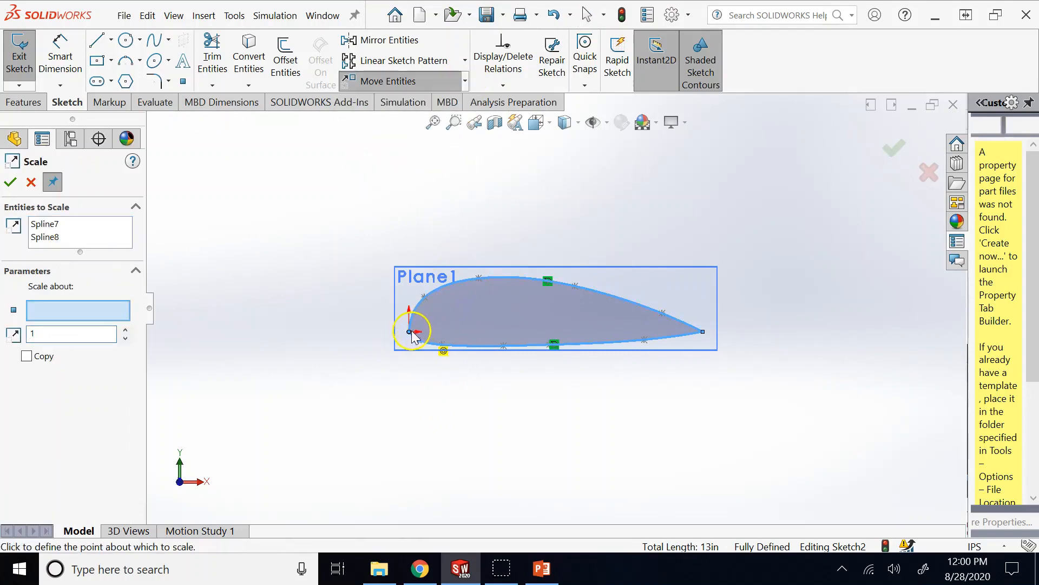
left_click(409, 333)
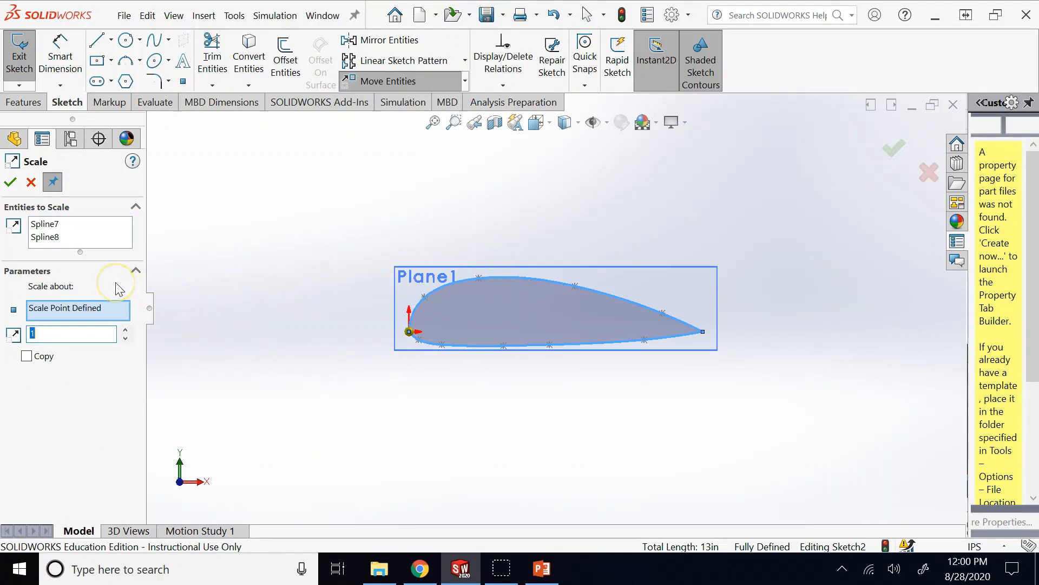
left_click(124, 330)
left_click(124, 330)
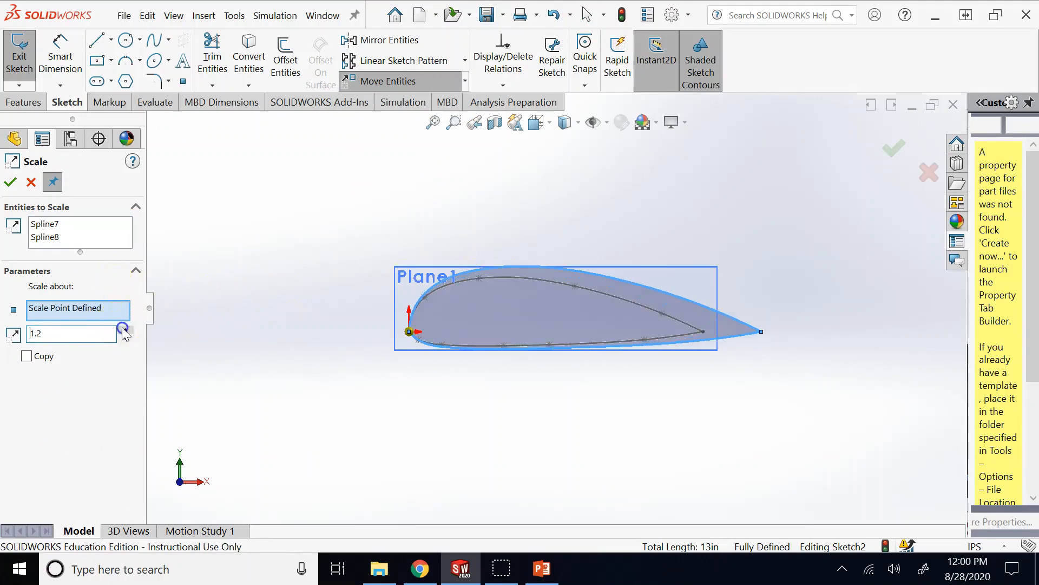
left_click(124, 330)
left_click(124, 330)
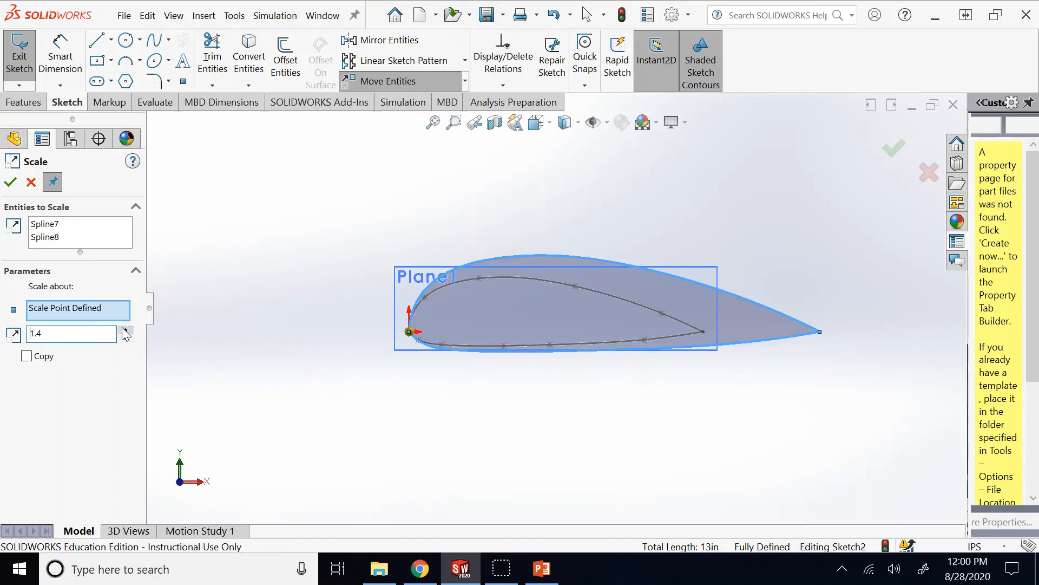
left_click(124, 330)
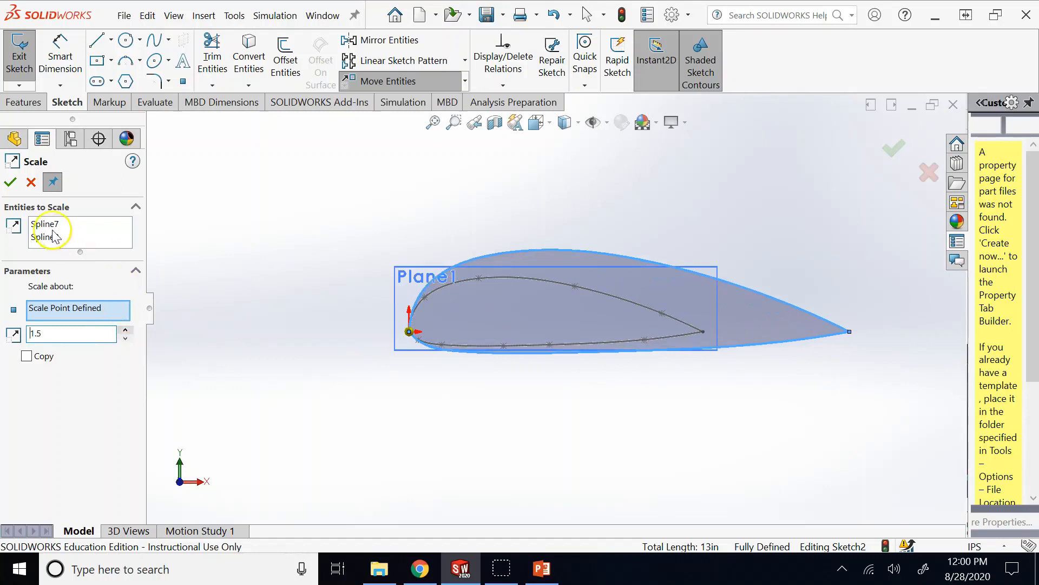
left_click(9, 182)
left_click(896, 150)
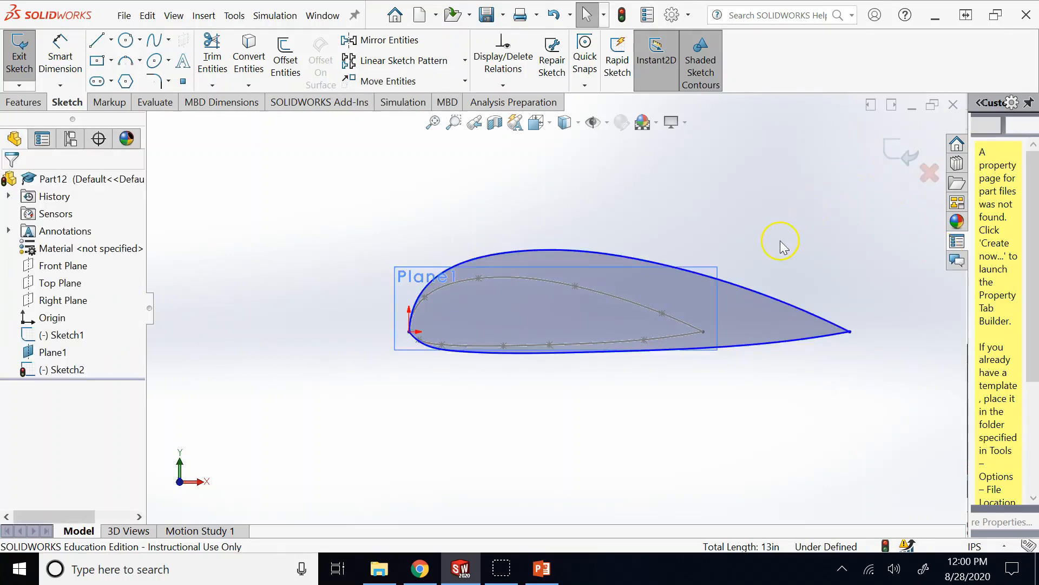
- Exit the scaled airfoil sketch and hide the offset reference plane
scroll(781, 240, "up", 5)
middle_click_drag(781, 240, 747, 279)
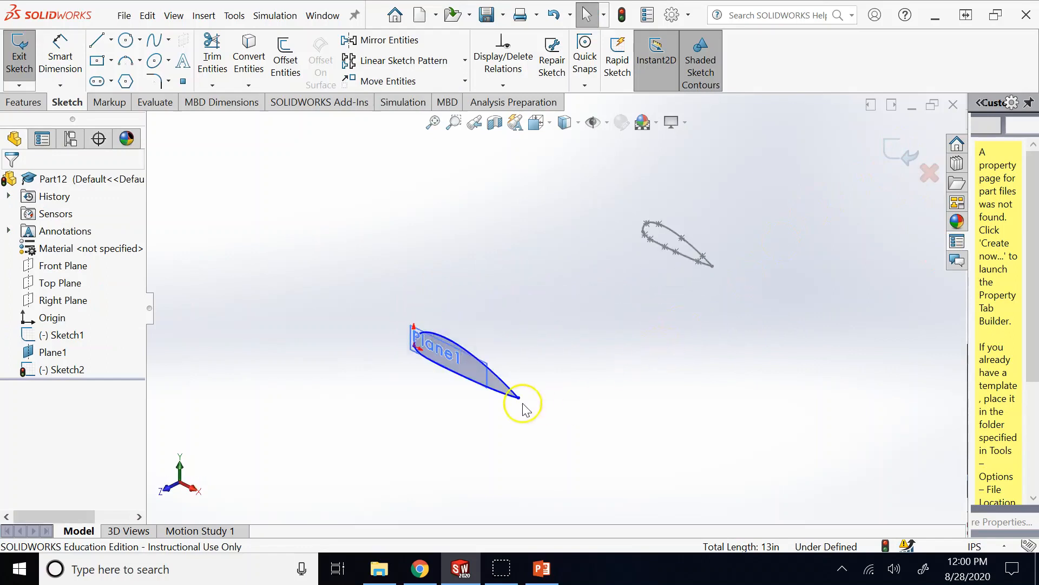
scroll(515, 399, "down", 4)
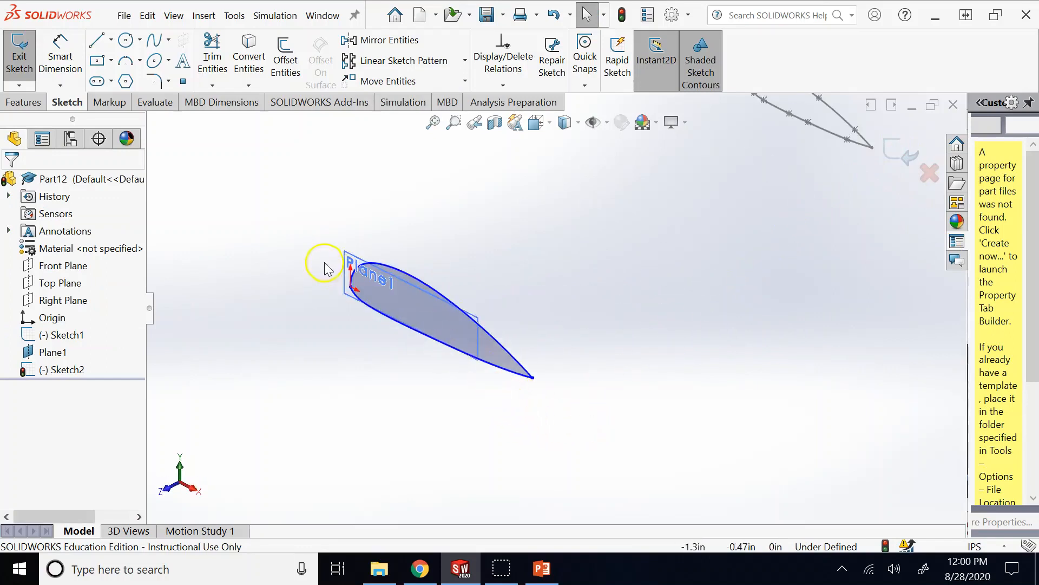
right_click(352, 260)
left_click(328, 244)
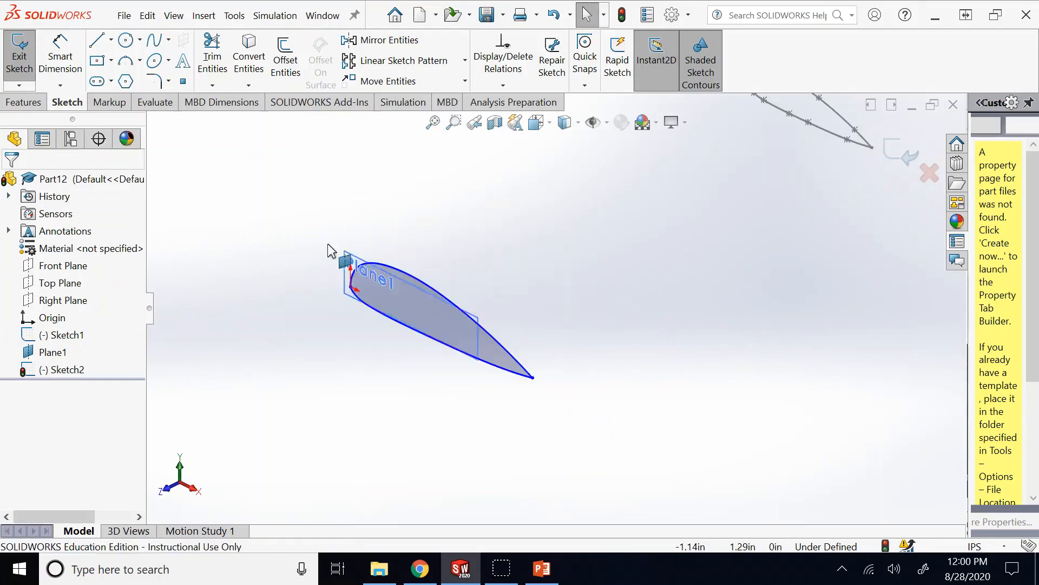
right_click(348, 263)
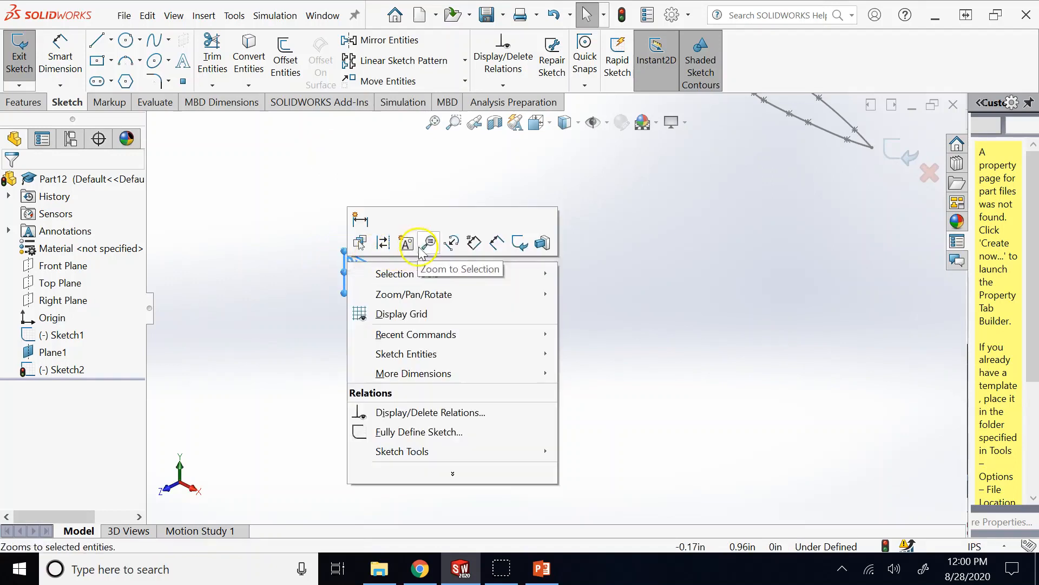
left_click(903, 155)
left_click(68, 351)
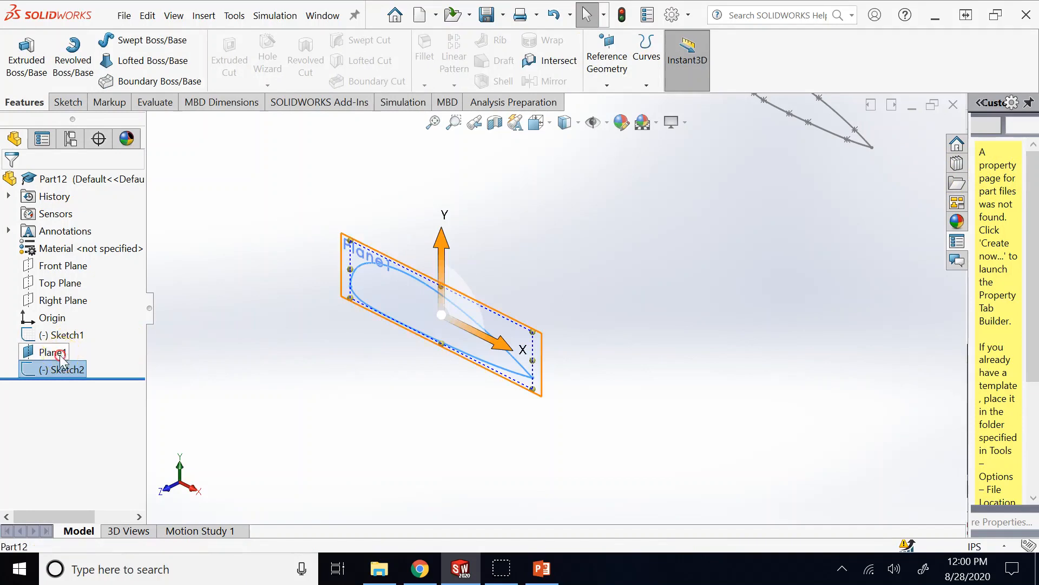
right_click(67, 351)
left_click(97, 225)
- Create a lofted boss between the scaled airfoil sketch and the original airfoil sketch, matching them near their leading edges
mouse_move(348, 399)
middle_mouse_down()
mouse_move(742, 348)
mouse_move(657, 220)
mouse_move(672, 320)
middle_mouse_up()
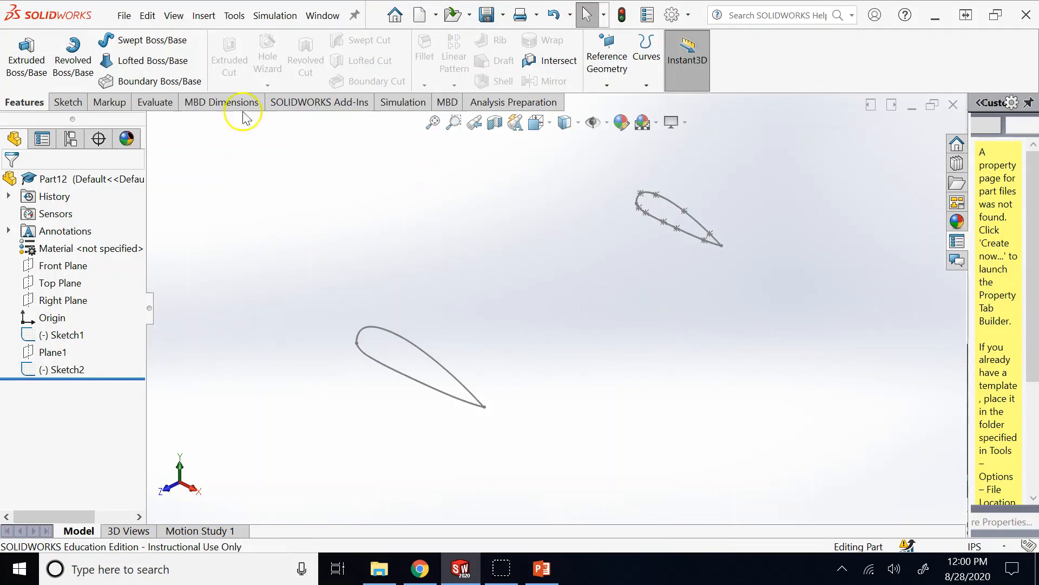
left_click(155, 62)
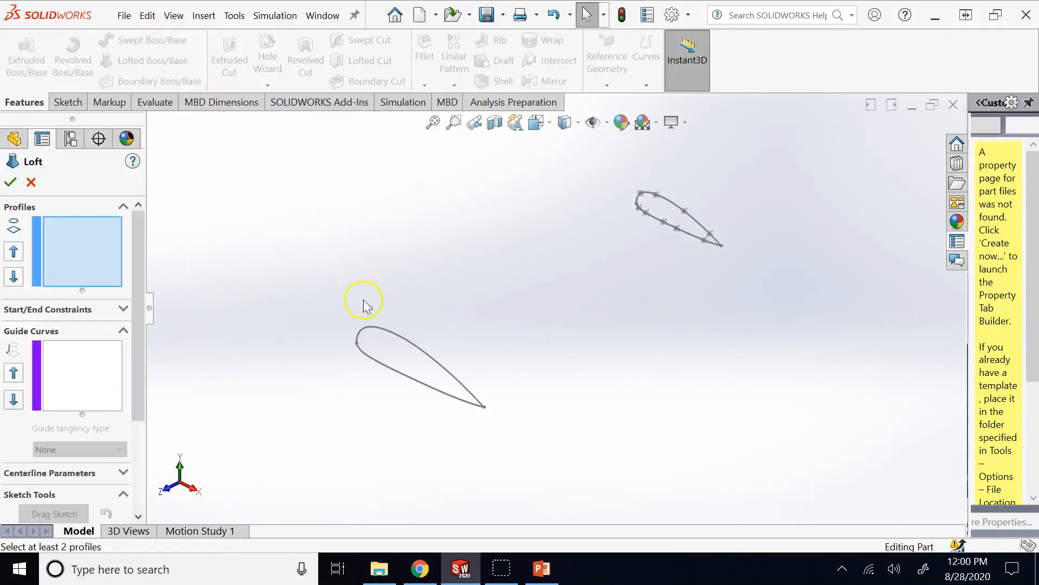
left_click(359, 334)
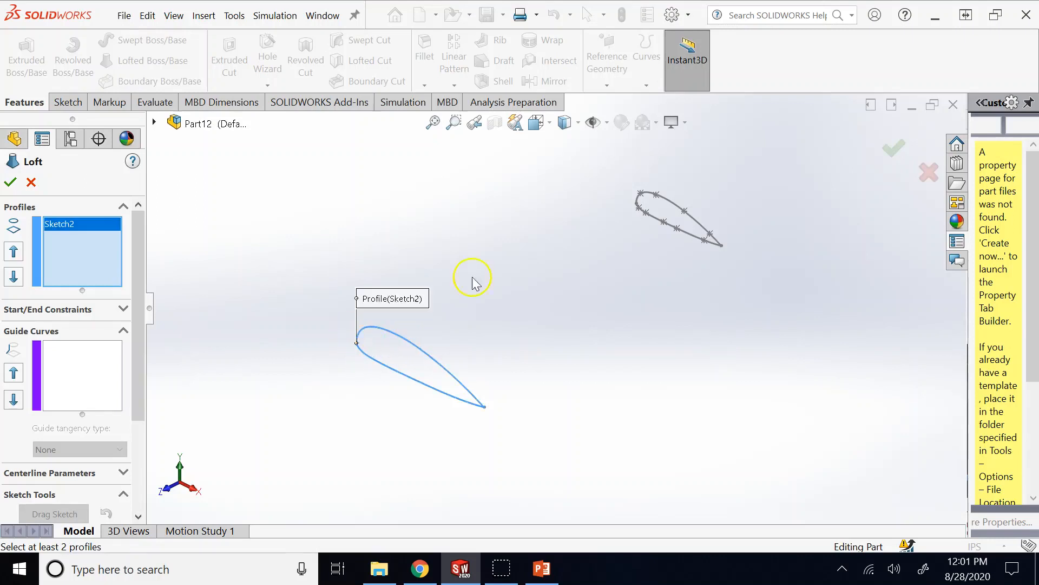
left_click(641, 205)
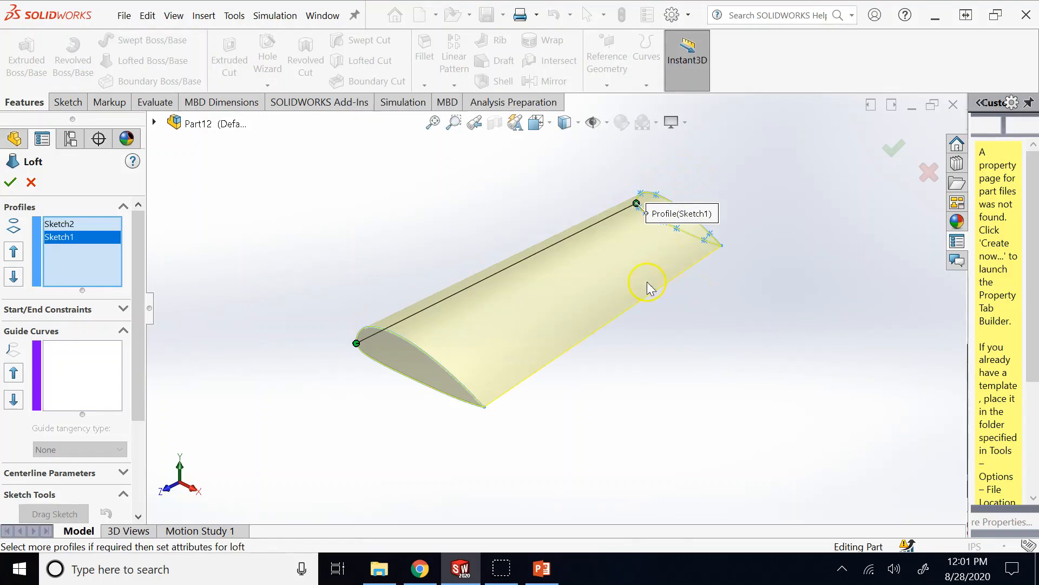
key("Right")
key("Right")
key("Right")
key("Right")
key("Right")
key("Right")
key("Right")
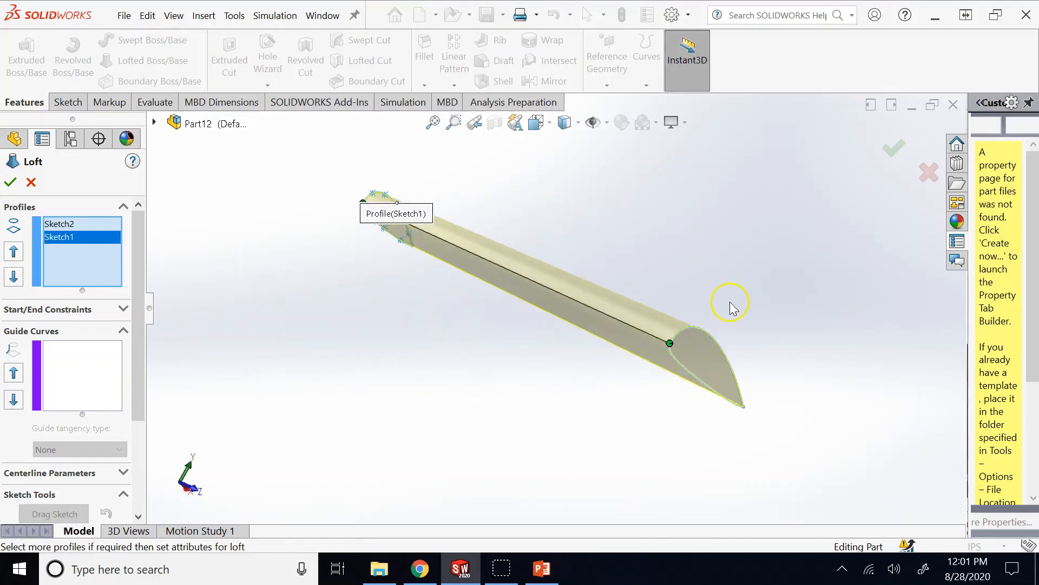
key("Right")
key("Right")
key("Right")
key("Right")
key("Right")
key("Right")
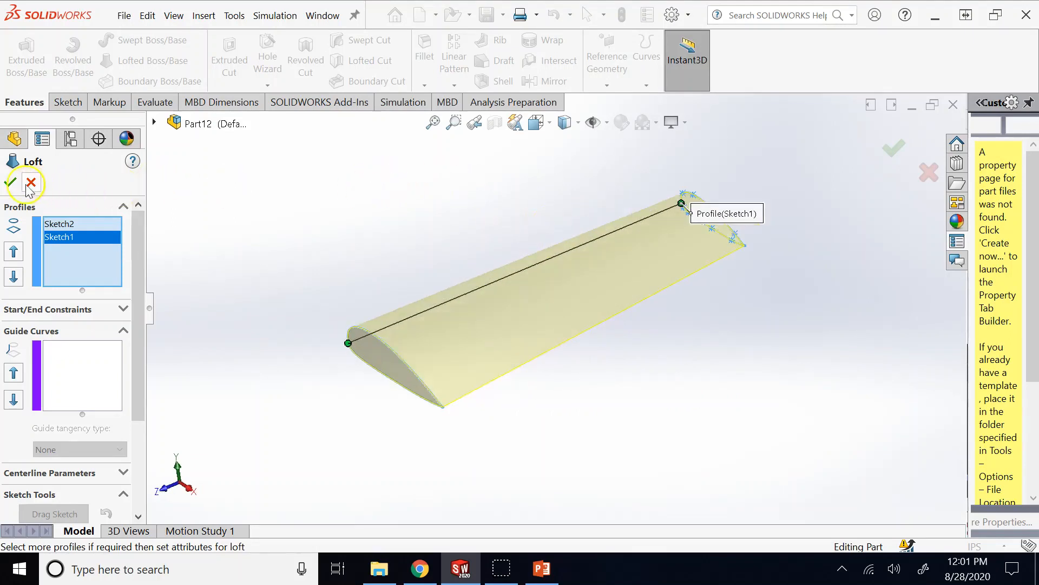
left_click(10, 182)
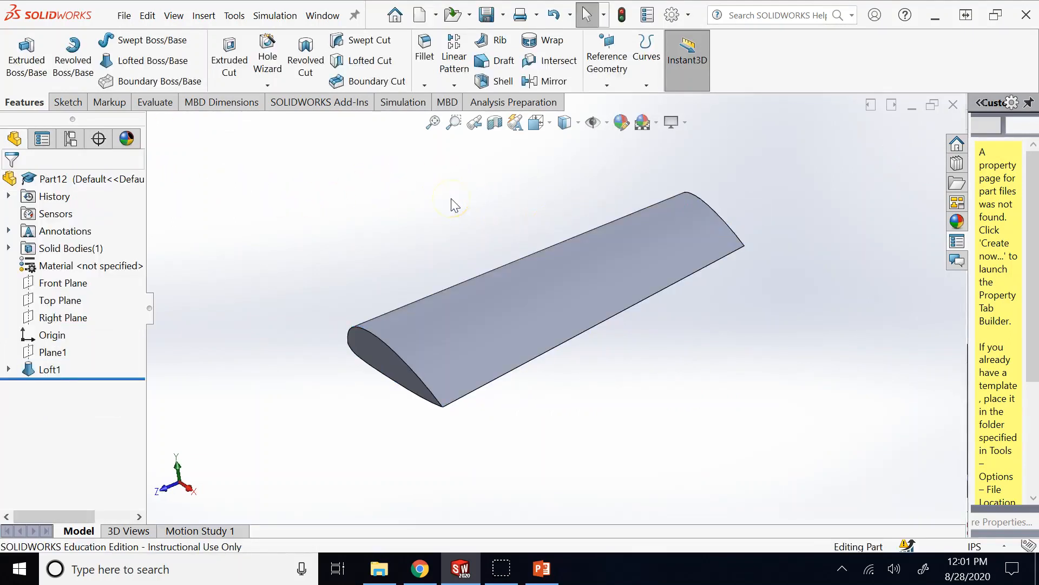
- Examine the lofted wing from several directions, including its underside, and return to the isometric view
key("Right")
key("Right")
key("Right")
key("Right")
key("Right")
key("Right")
key("Right")
key("Right")
key("Right")
key("Right")
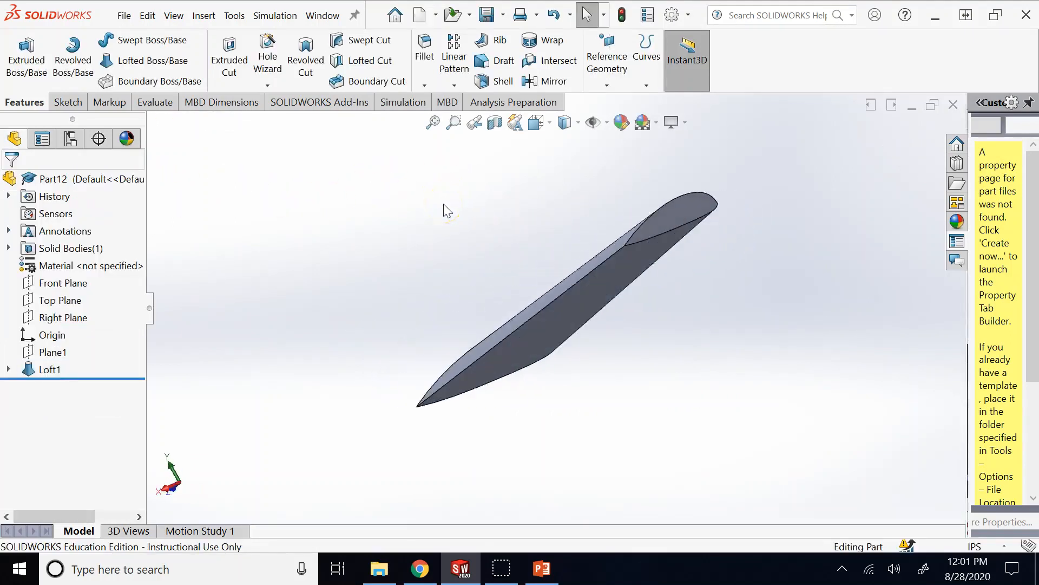
key("Up")
key("Up")
key("Up")
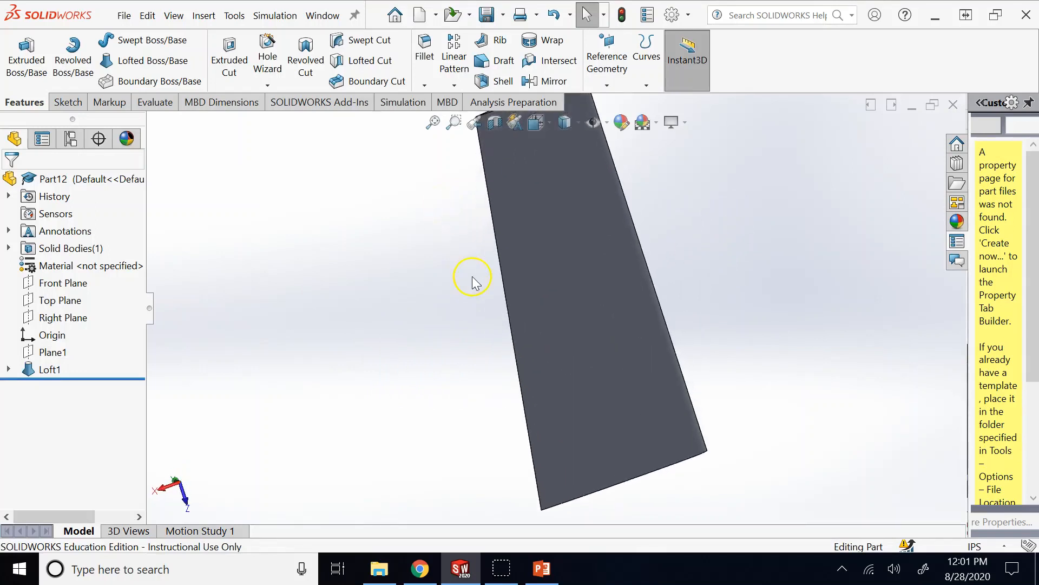
scroll(549, 272, "up", 4)
key("Right")
key("Right")
key("Right")
key("Right")
key("Right")
key("Right")
key("Right")
key("Right")
key("Right")
key("Right")
key("Right")
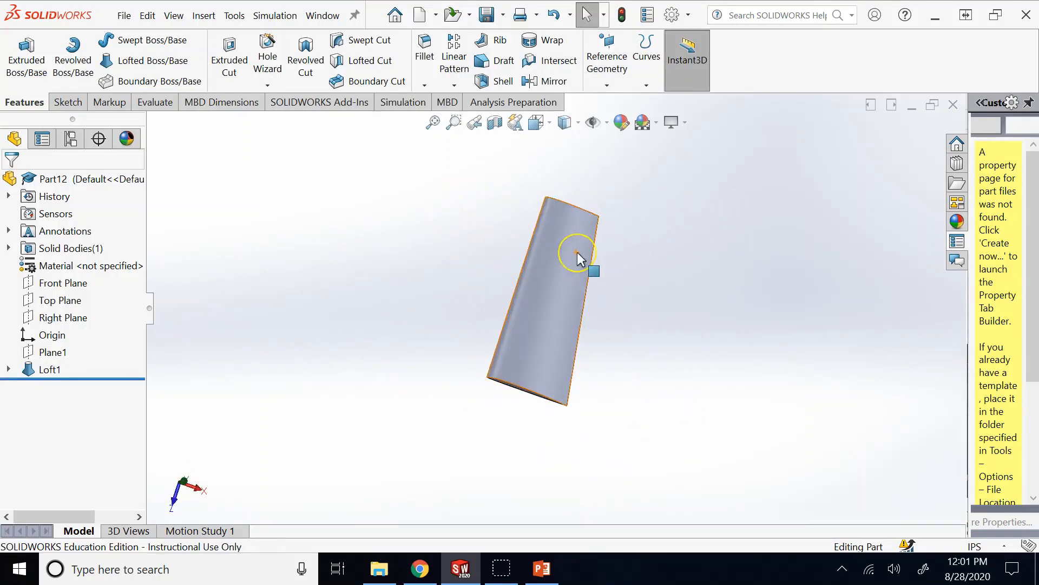
key("ctrl+7")
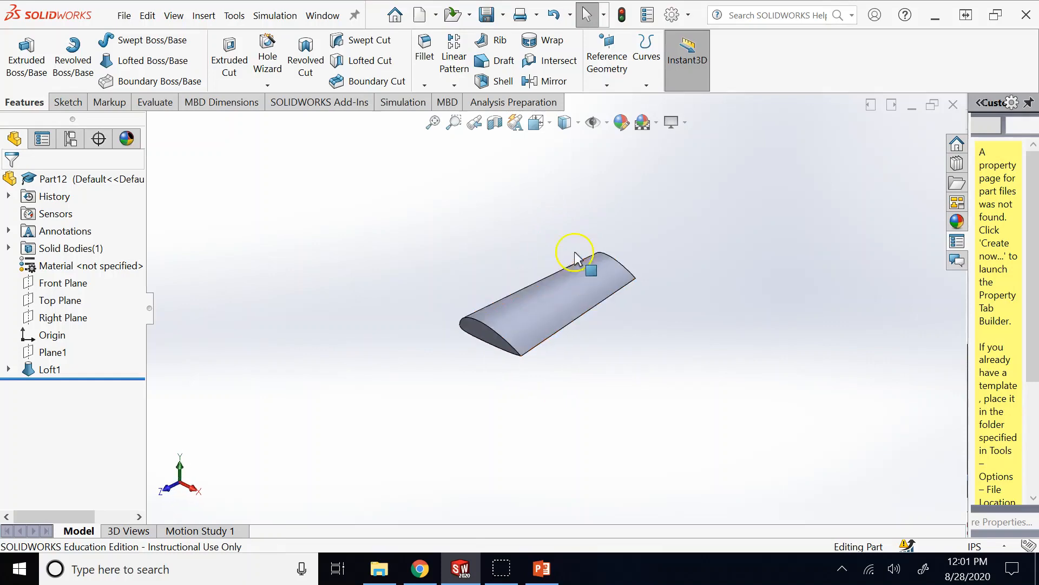
- Switch to PowerPoint to review the "Insert a Part and Boolean Operations" slide, and return to SOLIDWORKS
left_click(542, 568)
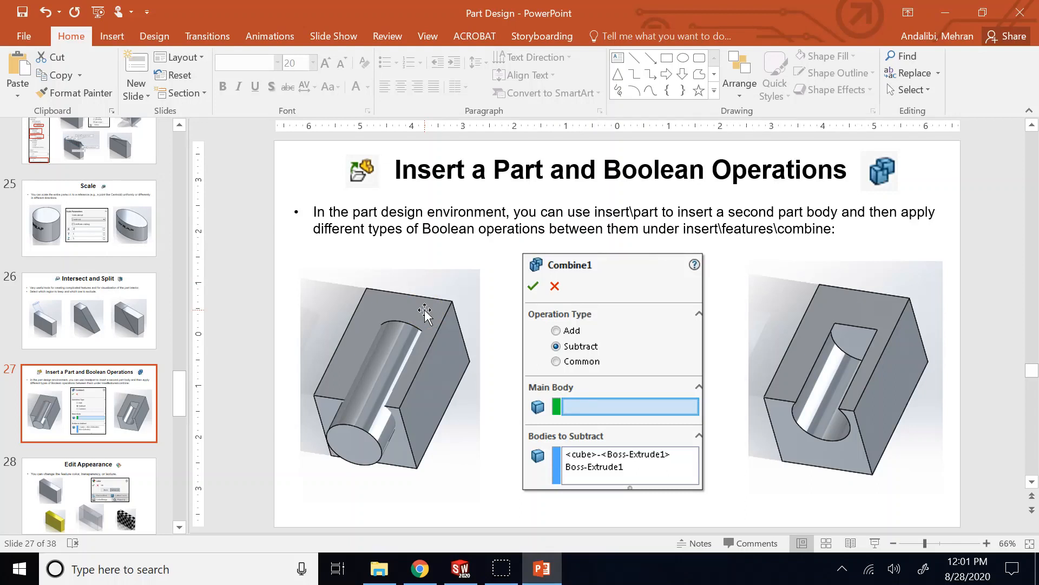
left_click(467, 214)
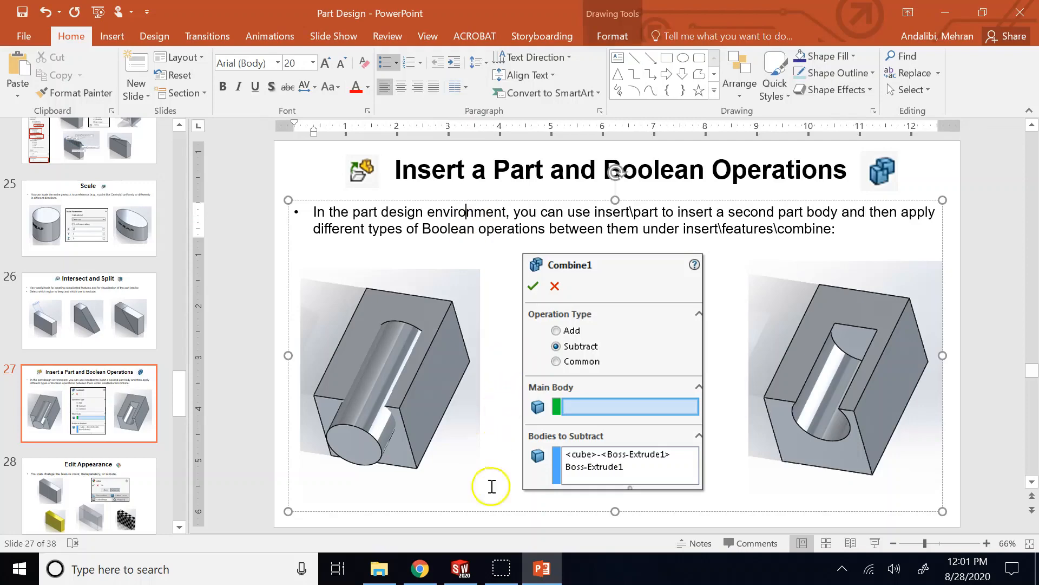
left_click(461, 569)
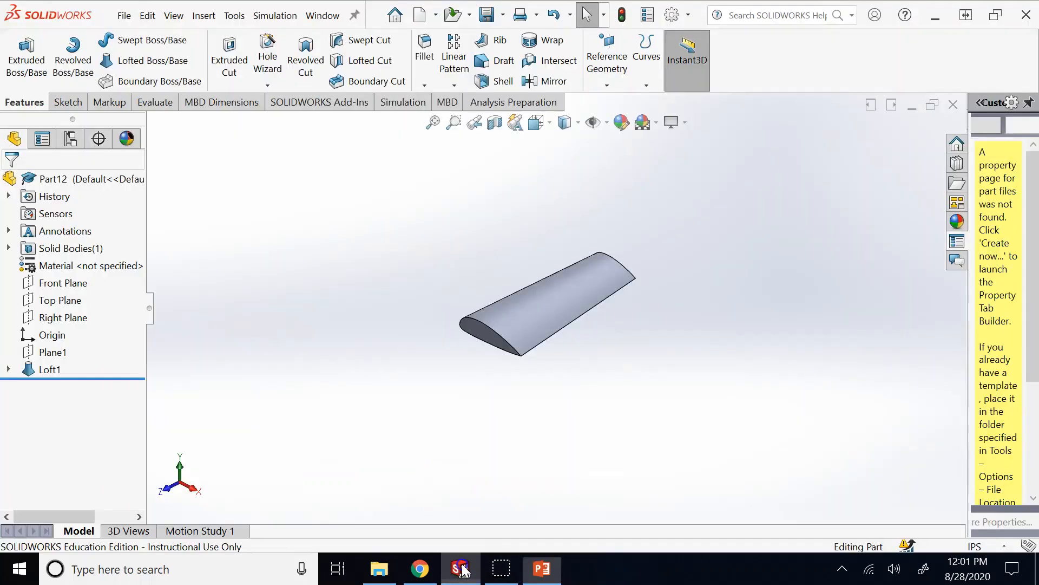
left_click(62, 184)
left_click(41, 374)
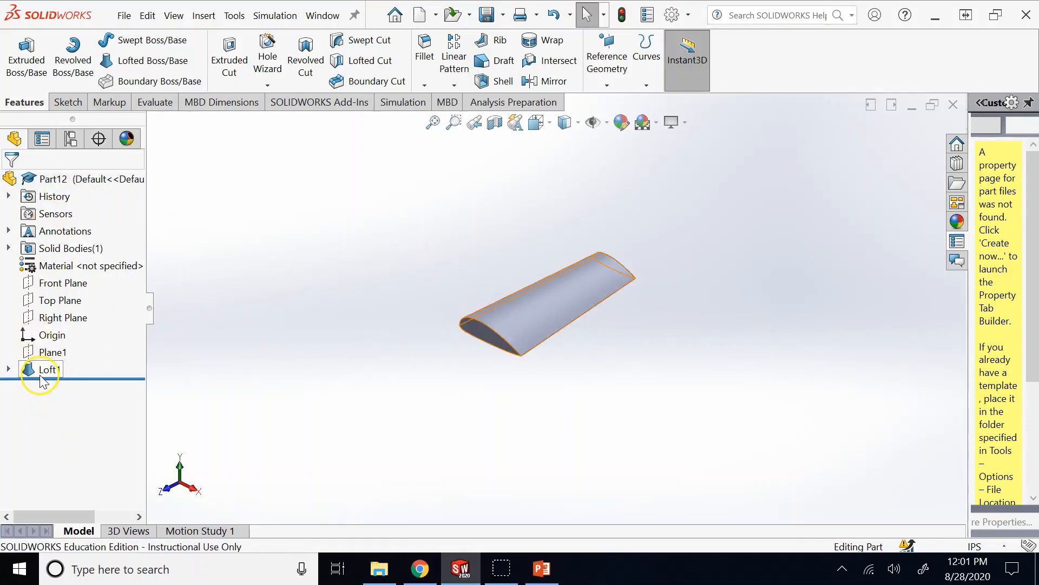
left_click(41, 373)
left_click(432, 325)
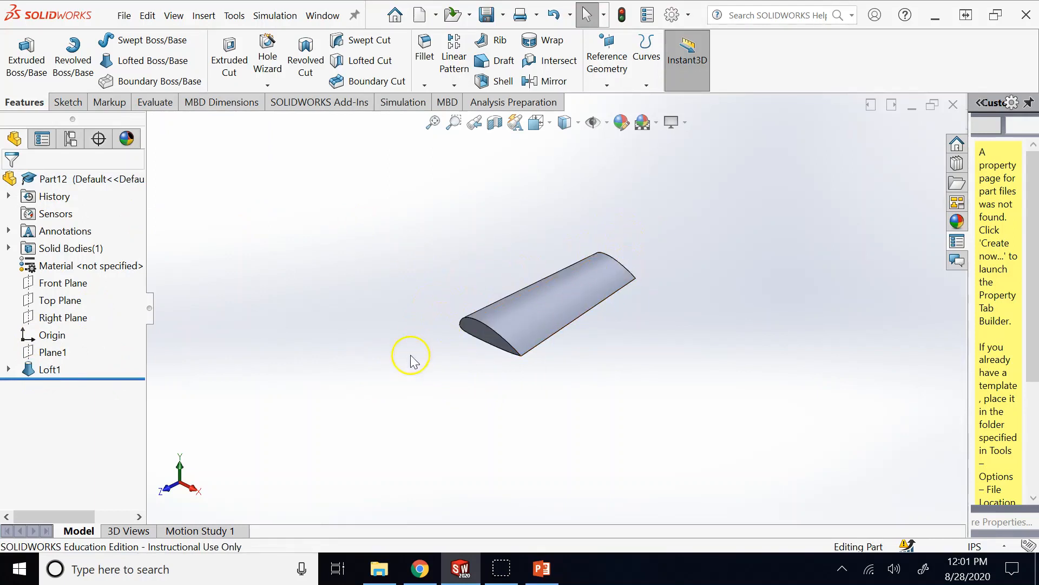
left_click(51, 370)
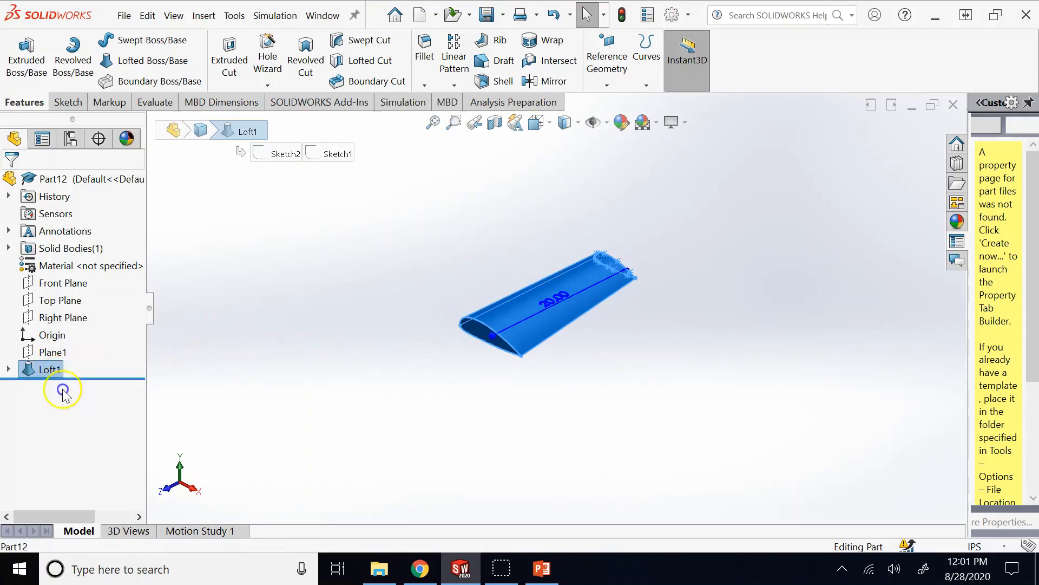
left_click(98, 185)
left_click(215, 199)
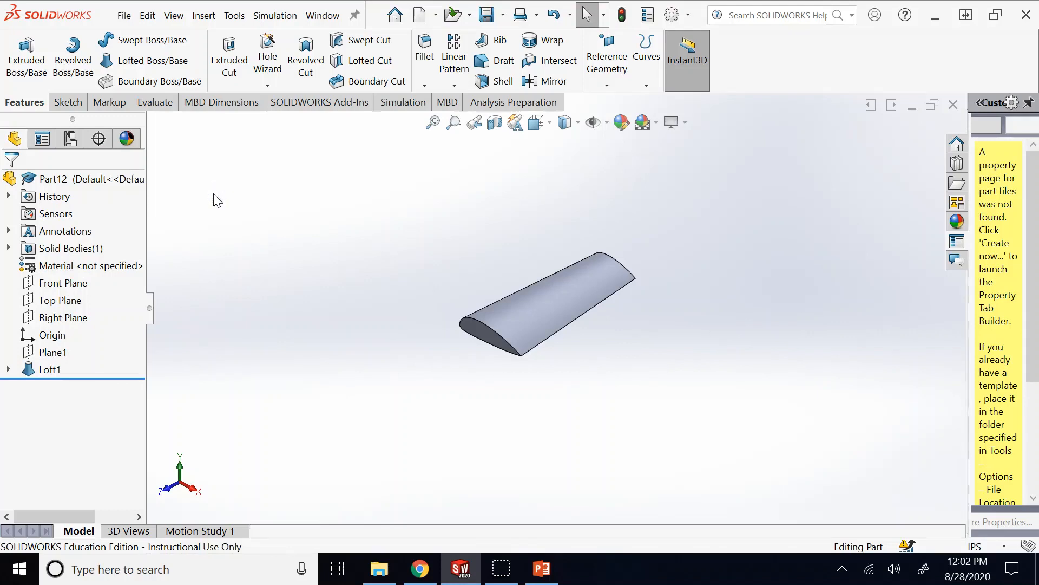
left_click(66, 181)
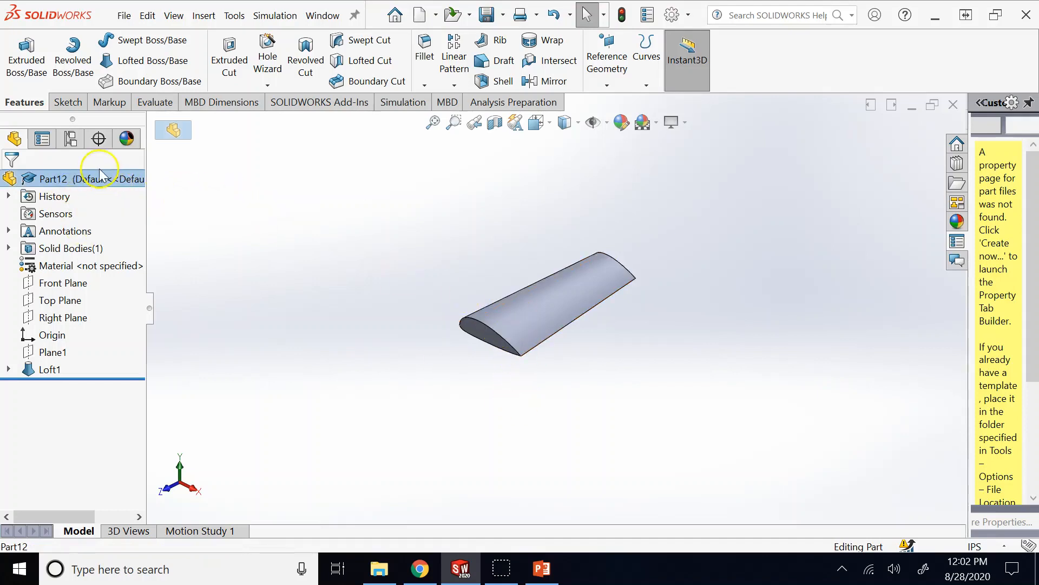
left_click(378, 340)
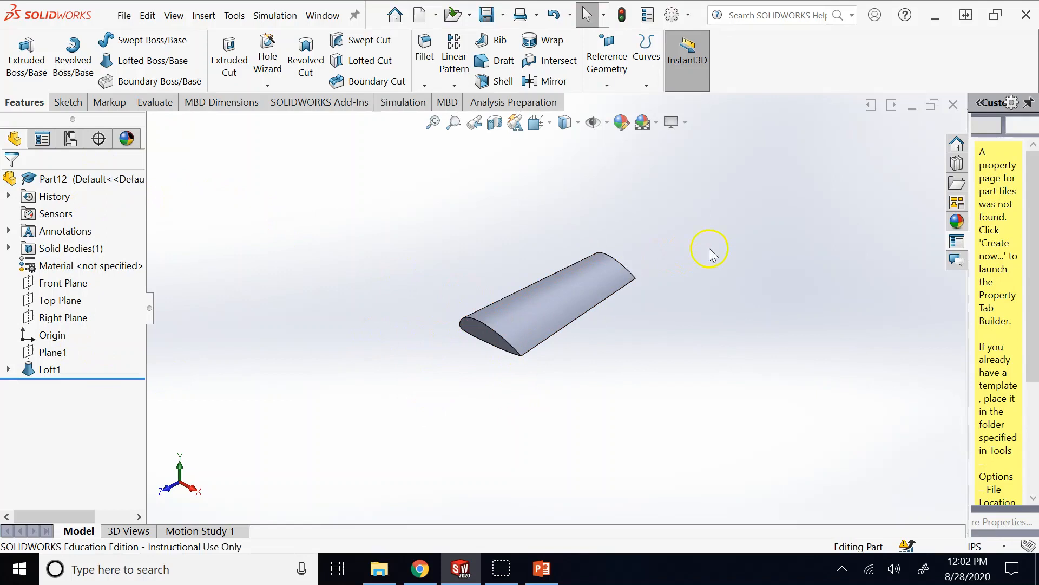
left_click(104, 180)
left_click(61, 371)
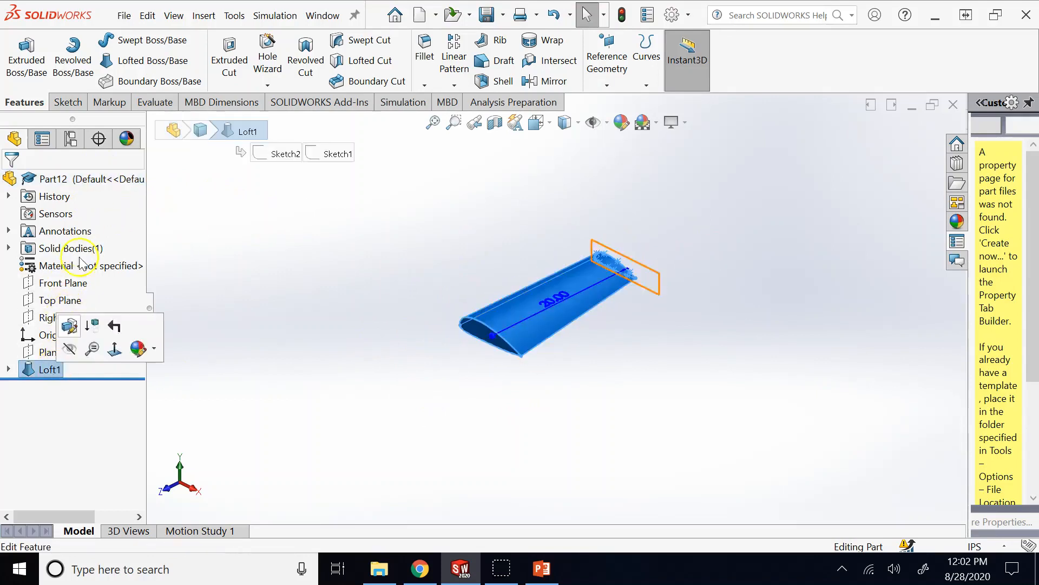
left_click(281, 250)
left_click(360, 239)
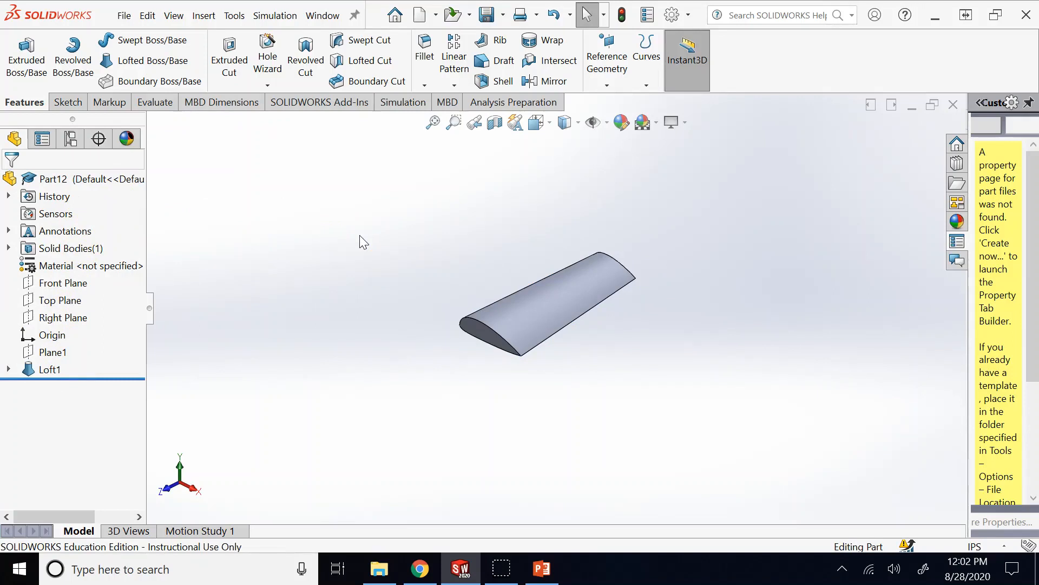
scroll(362, 235, "up", 3)
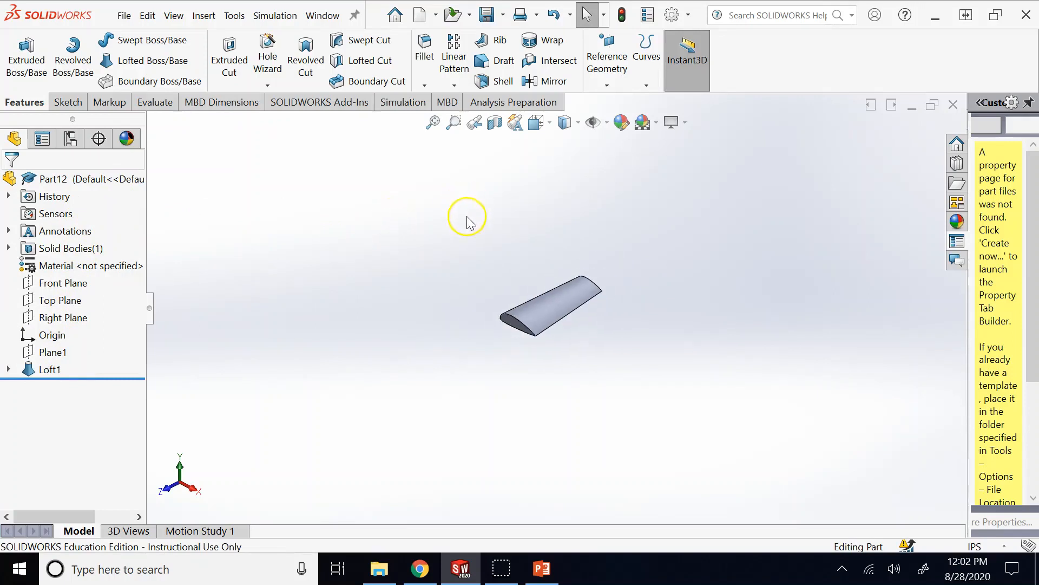
scroll(457, 247, "down", 2)
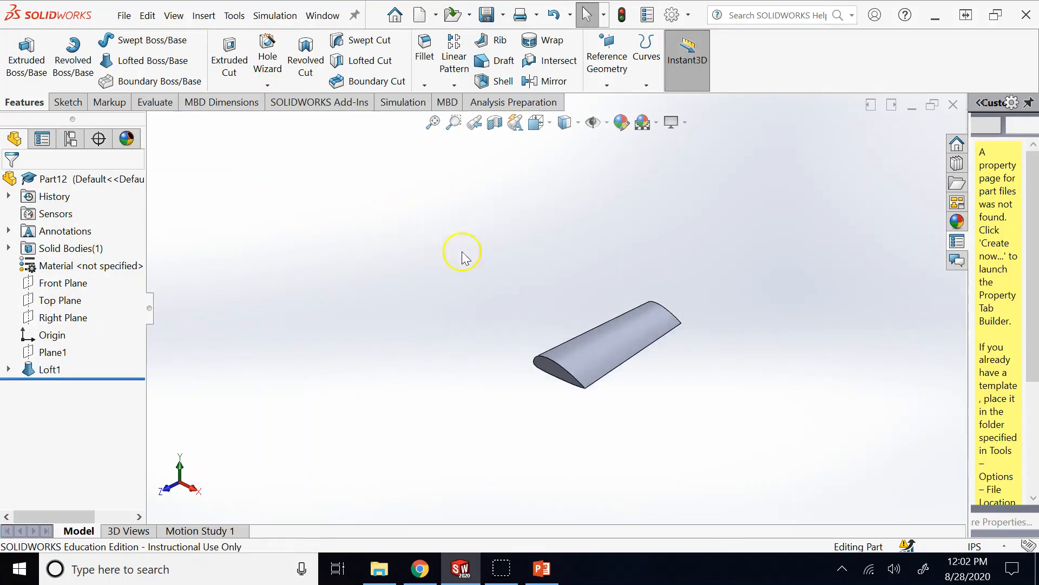
scroll(596, 352, "down", 3)
scroll(583, 349, "down", 1)
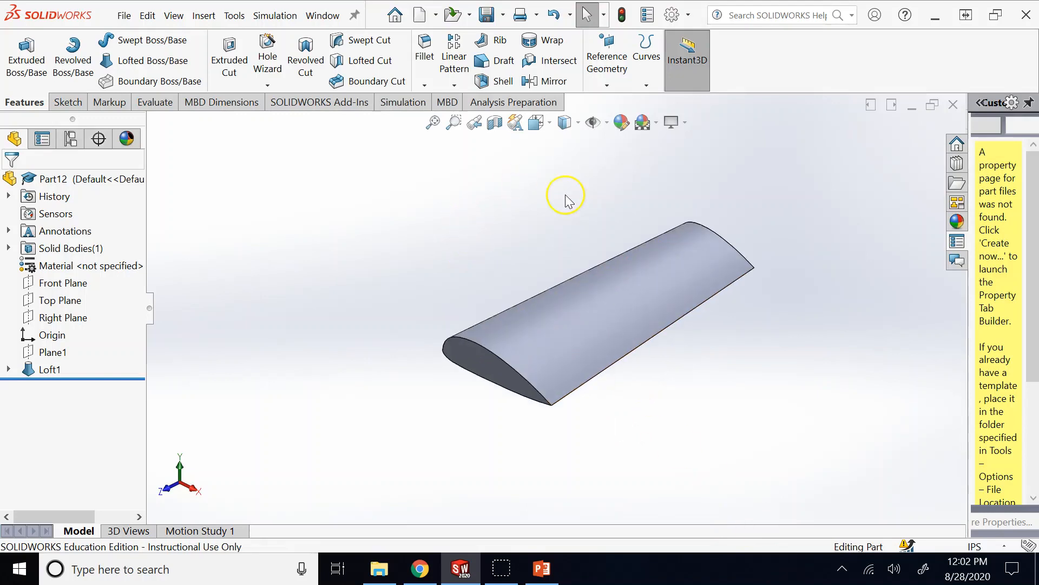
left_click(211, 17)
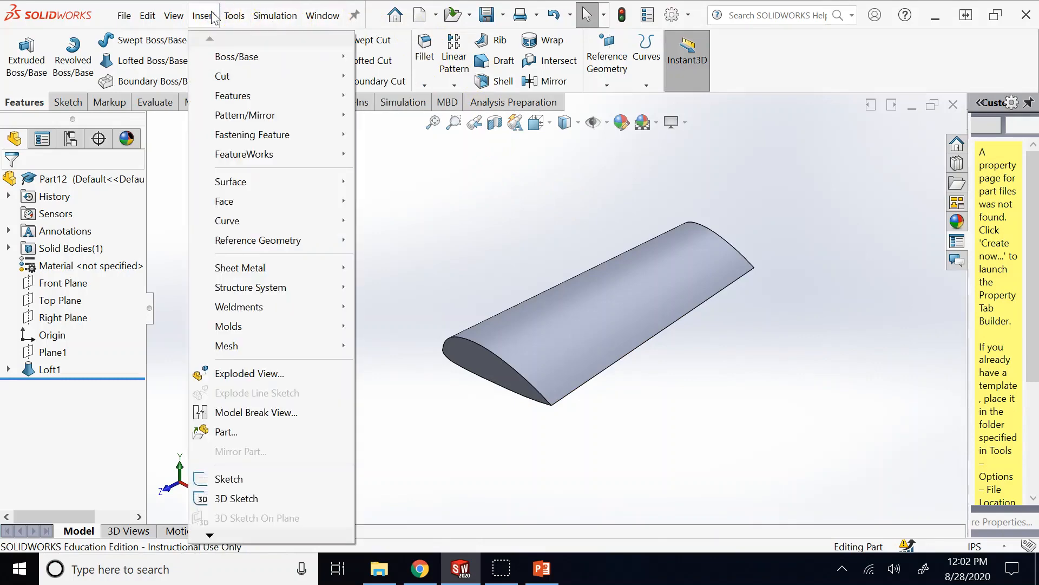
left_click(212, 432)
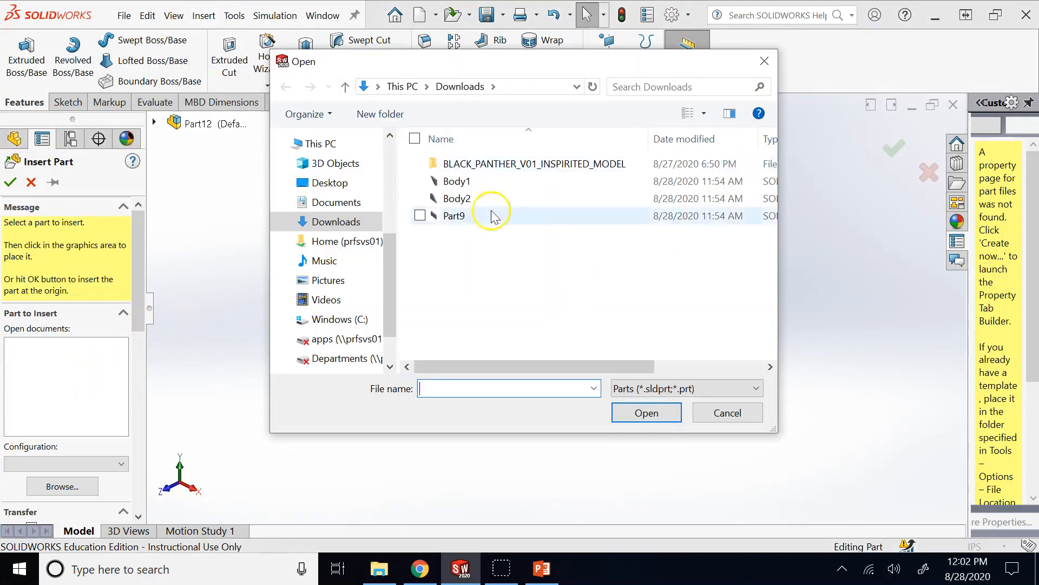
left_click(746, 423)
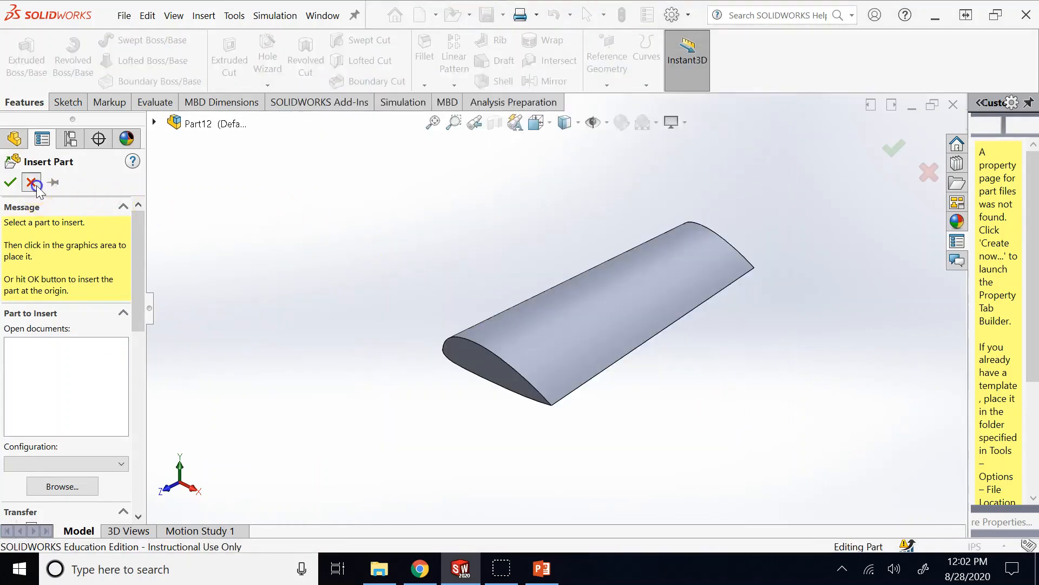
left_click(31, 181)
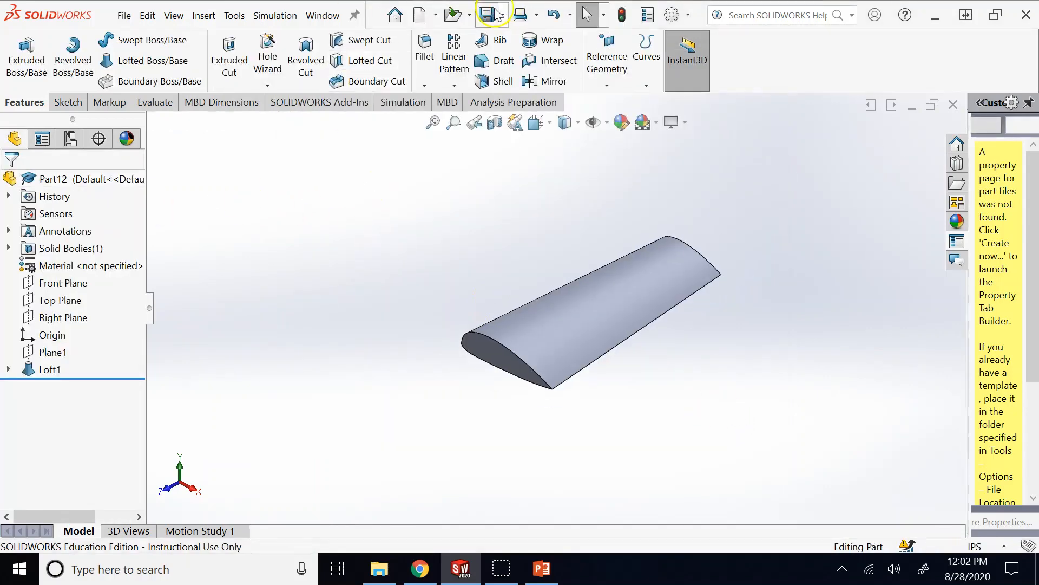
- Save the wing part to the Downloads folder under its default name and save it again as "wing skin"
left_click(494, 13)
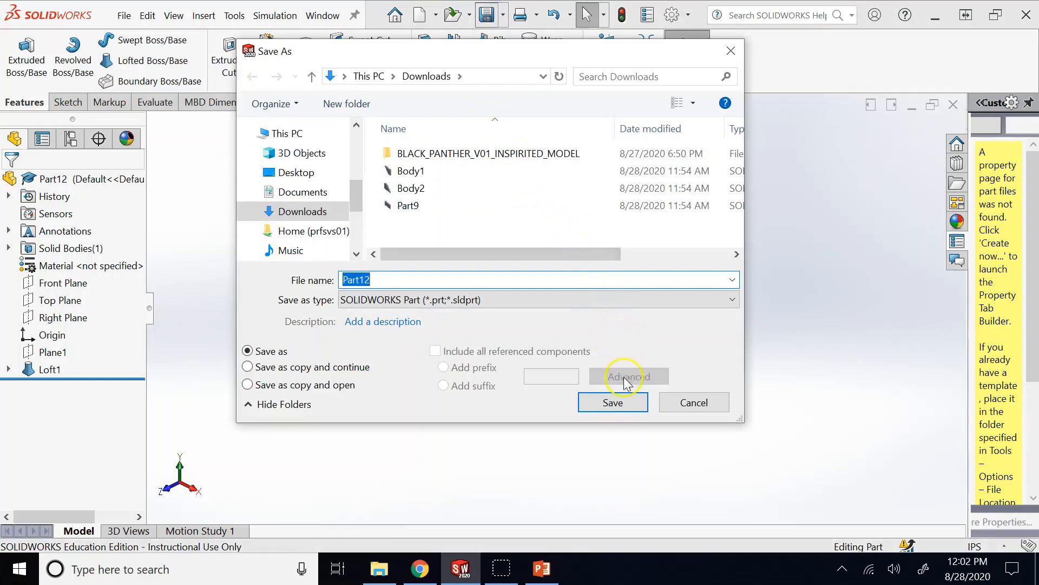
left_click(609, 404)
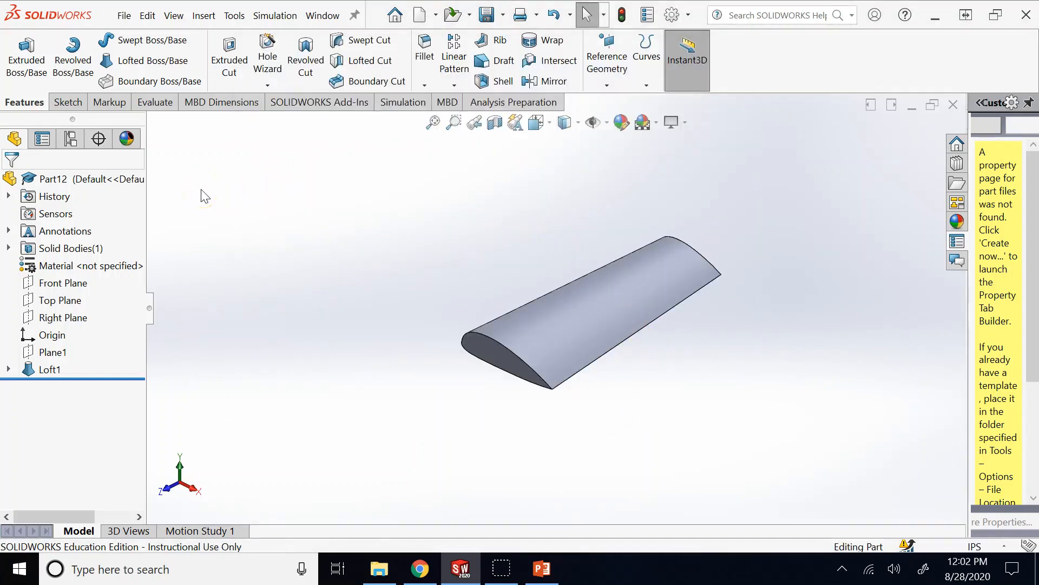
left_click(502, 15)
left_click(504, 58)
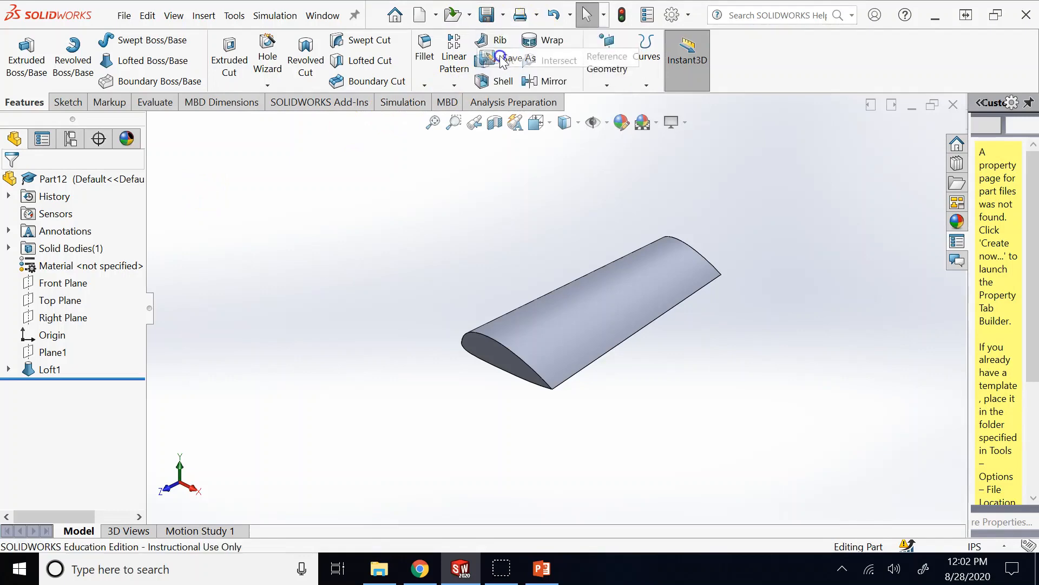
type("wing skin")
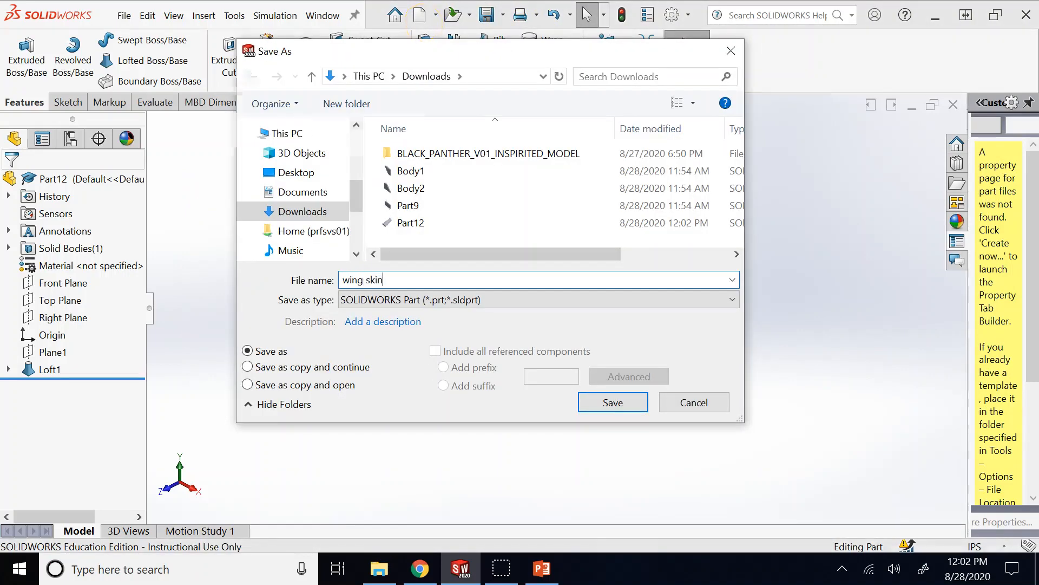
key("Return")
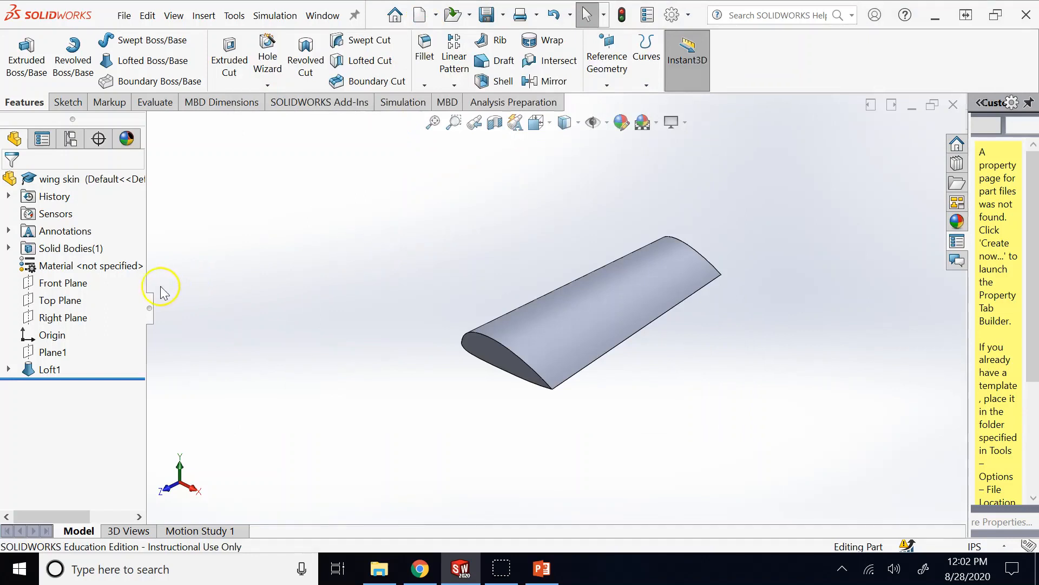
- Create a new part document for the body that intersects the wing
left_click(81, 292)
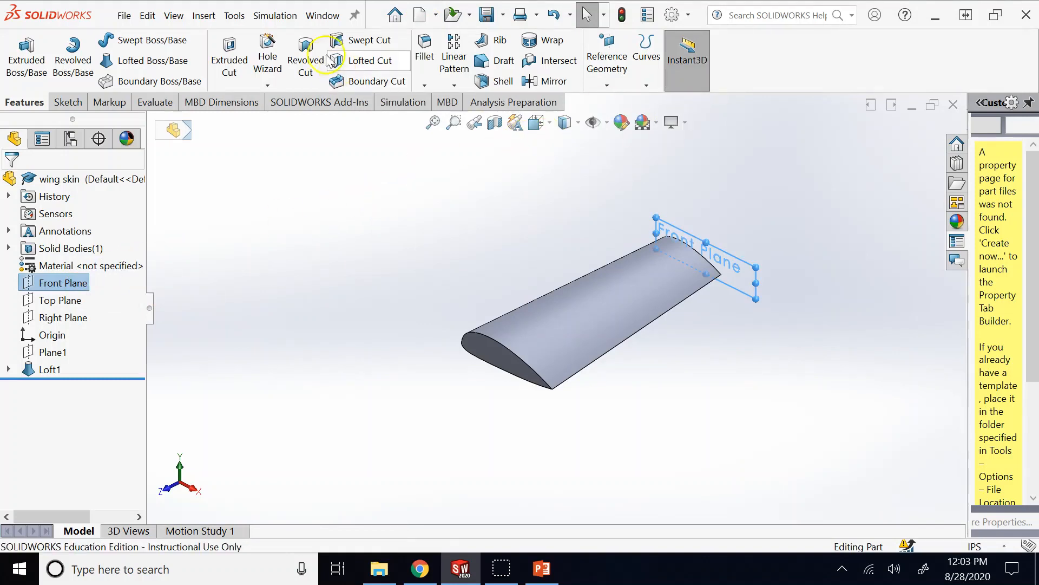
left_click(419, 15)
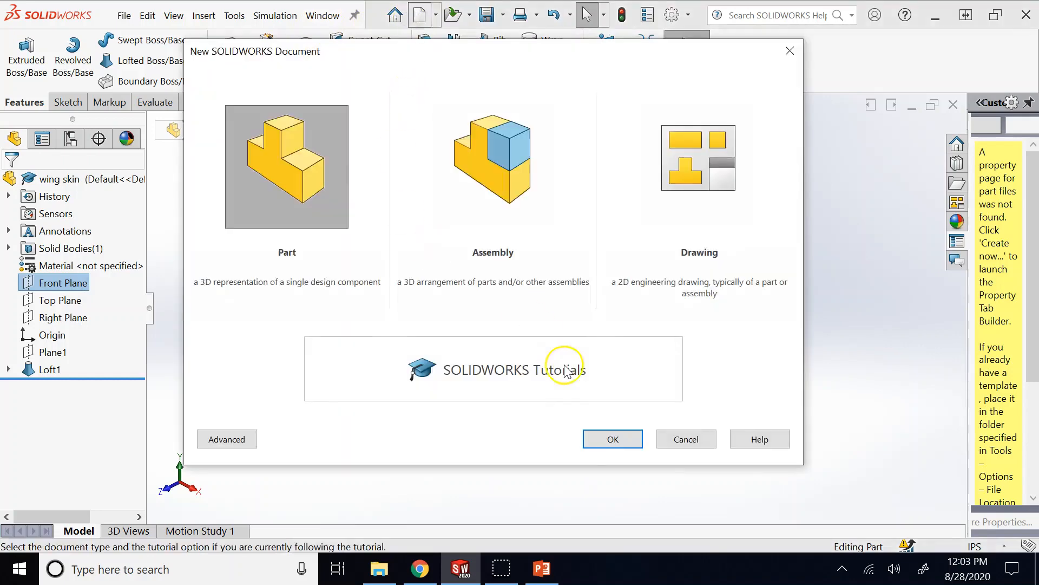
left_click(583, 437)
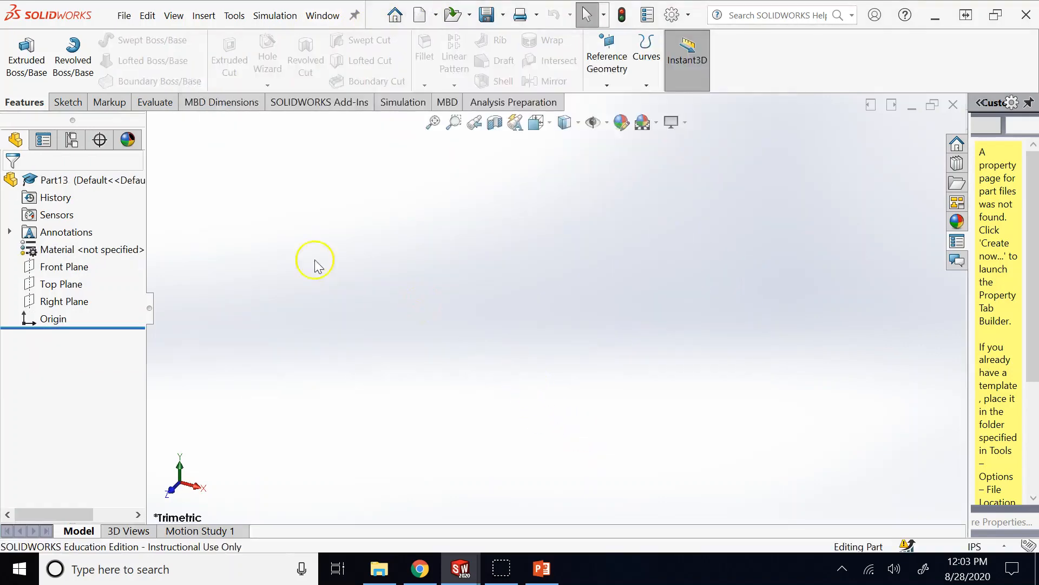
left_click(74, 269)
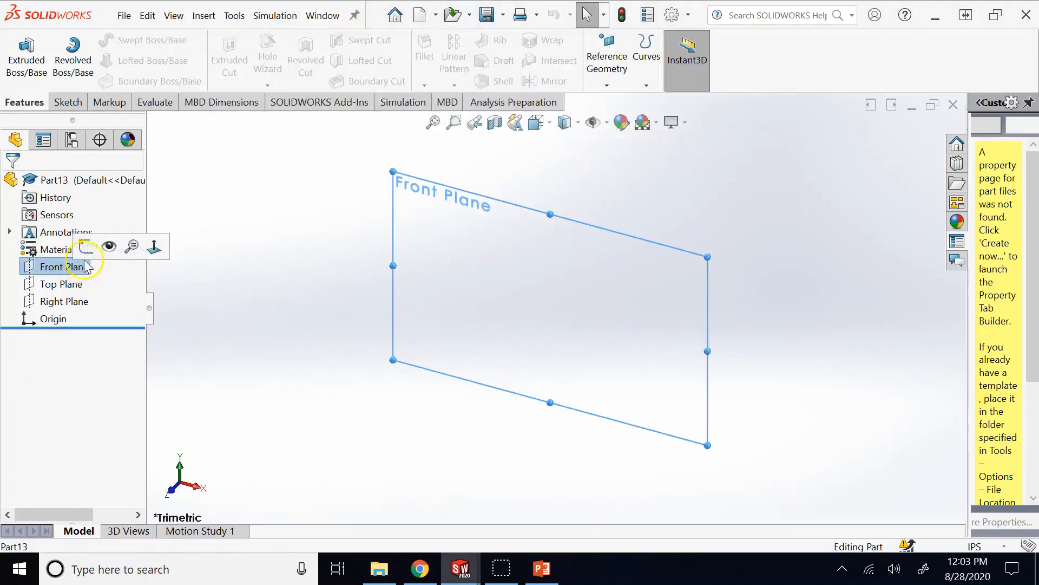
left_click(75, 283)
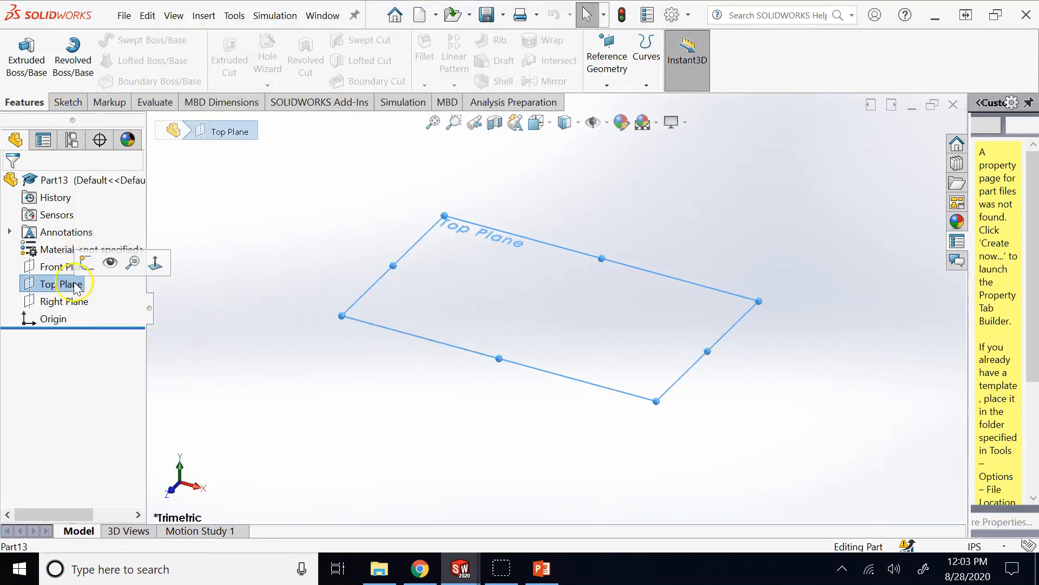
left_click(88, 263)
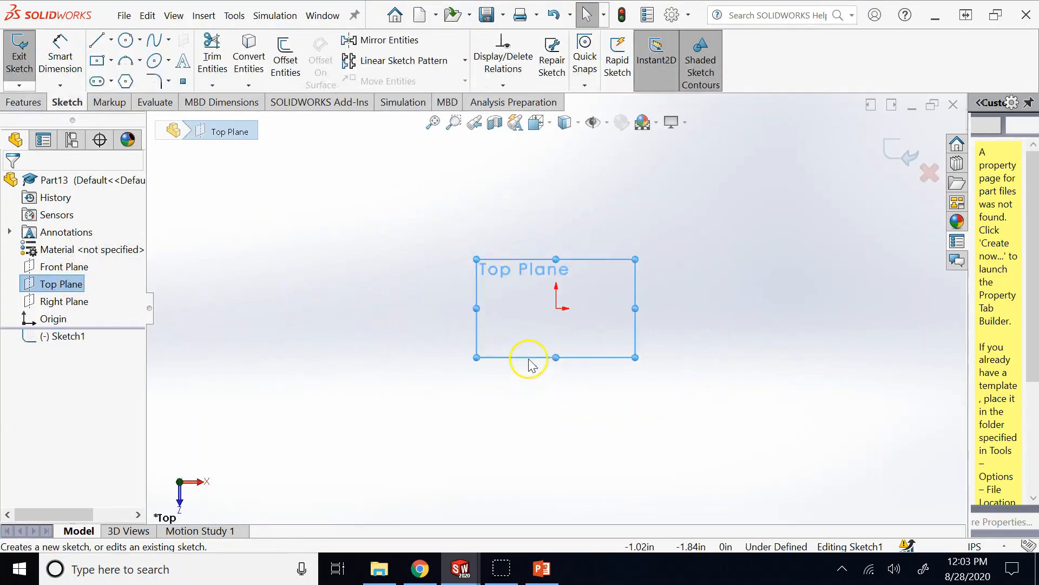
left_click(97, 60)
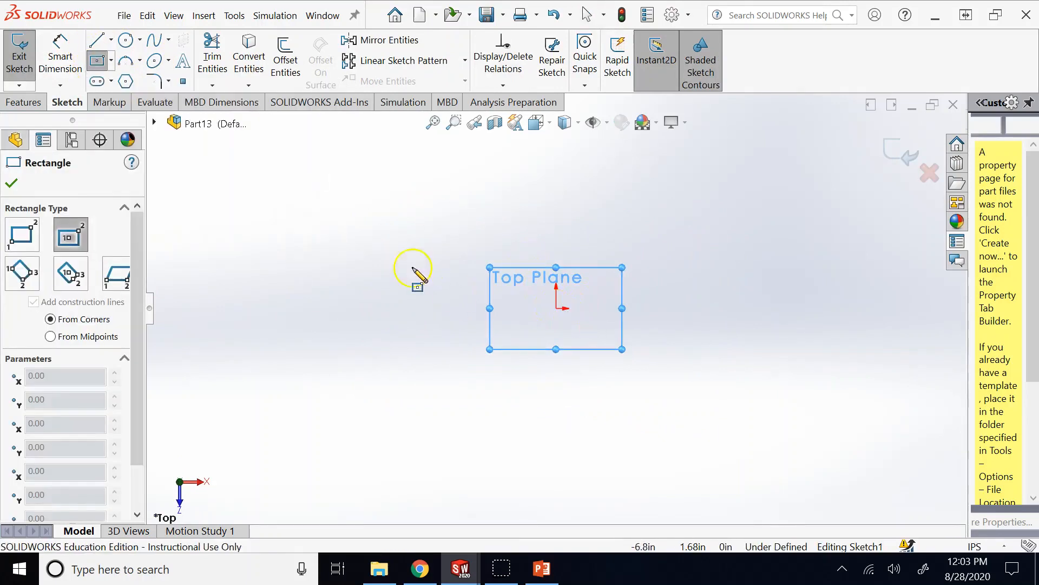
left_click(111, 60)
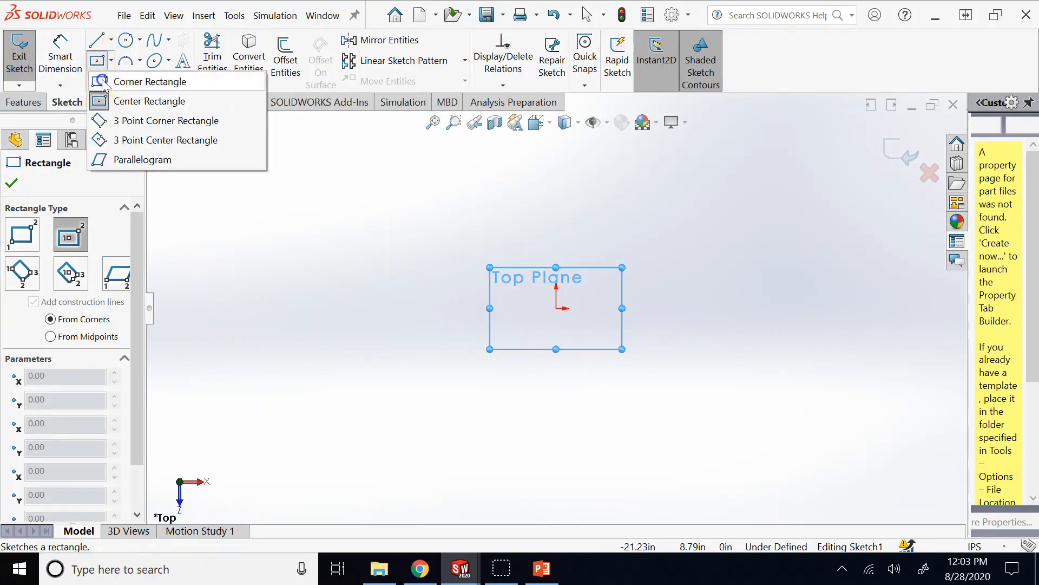
left_click(111, 81)
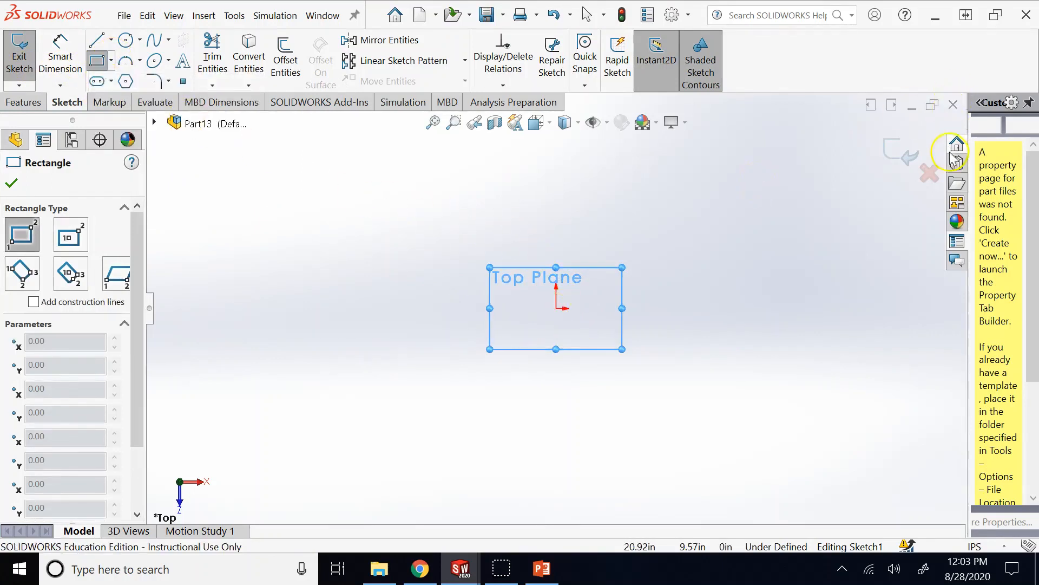
left_click(930, 172)
left_click(586, 301)
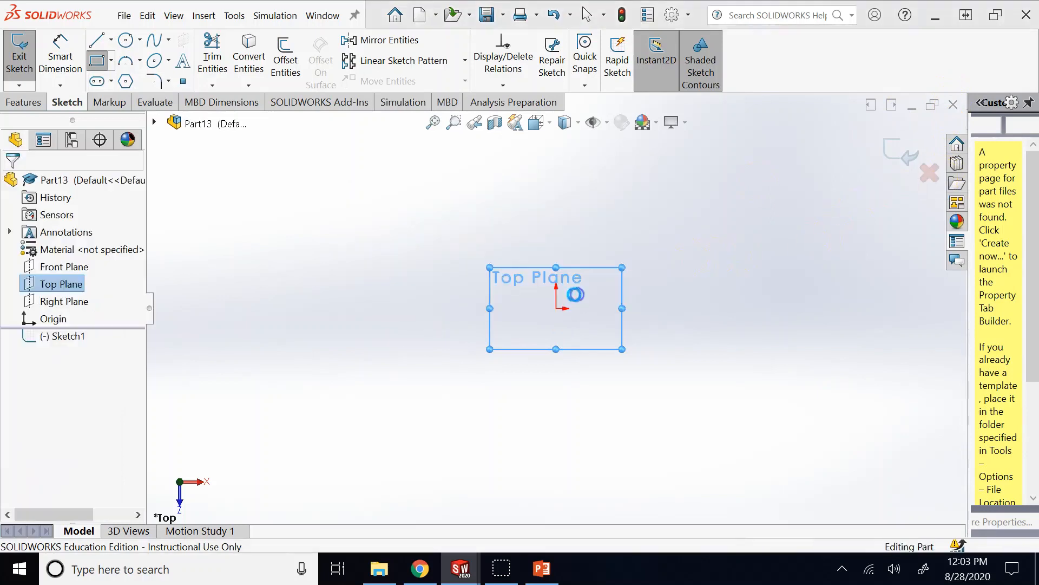
- Sketch a tall, narrow center rectangle about 11 in high on the Front Plane, centered on the origin, and exit the sketch
left_click(61, 271)
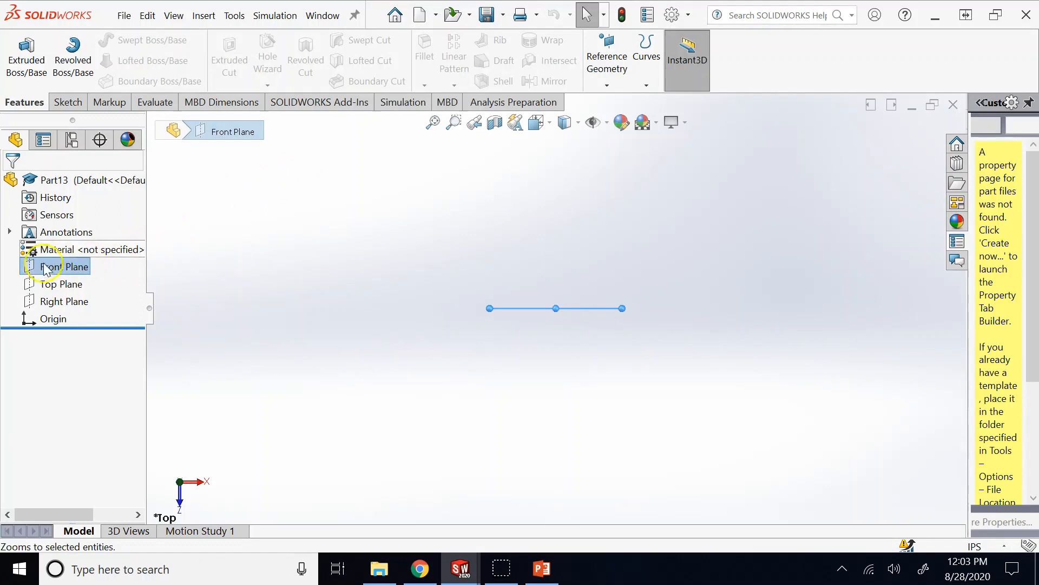
left_click(76, 104)
left_click(19, 54)
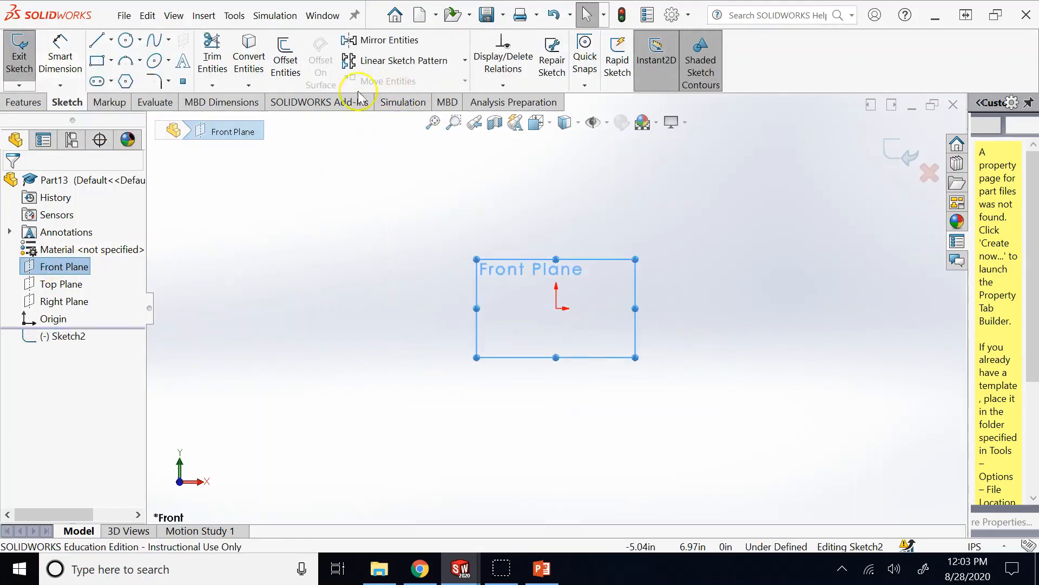
left_click(97, 60)
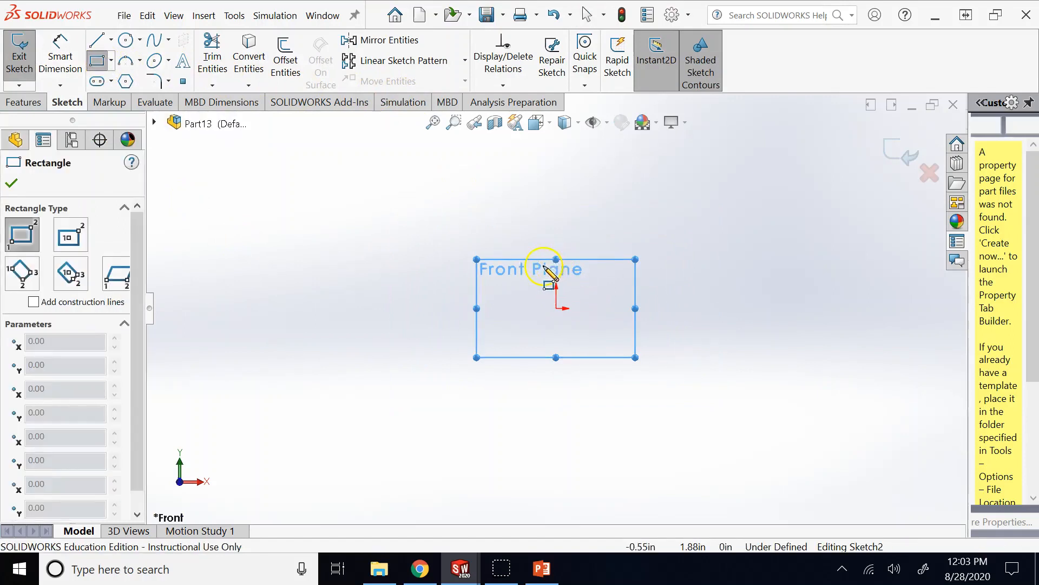
left_click(111, 60)
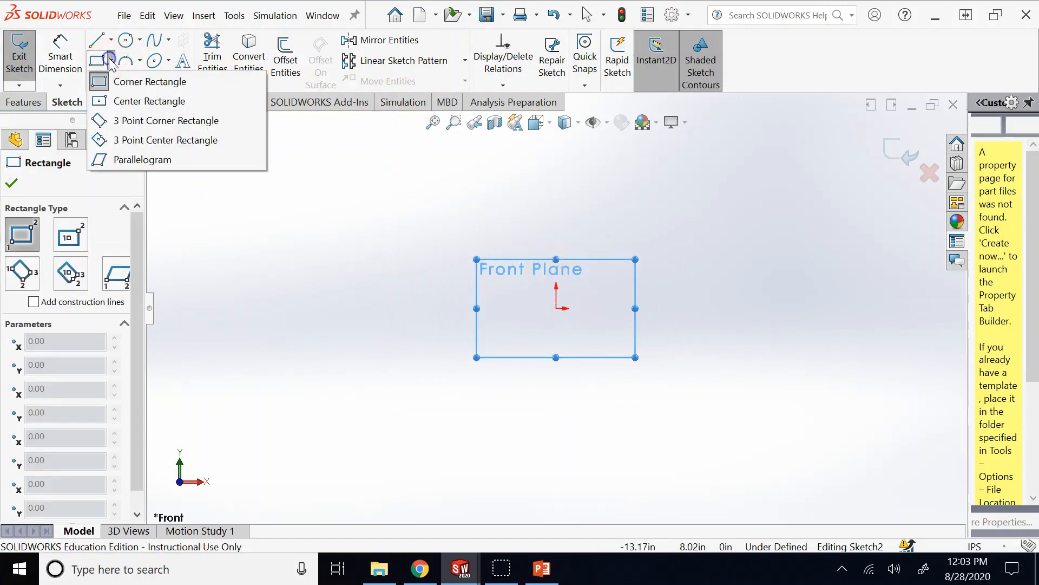
left_click(142, 100)
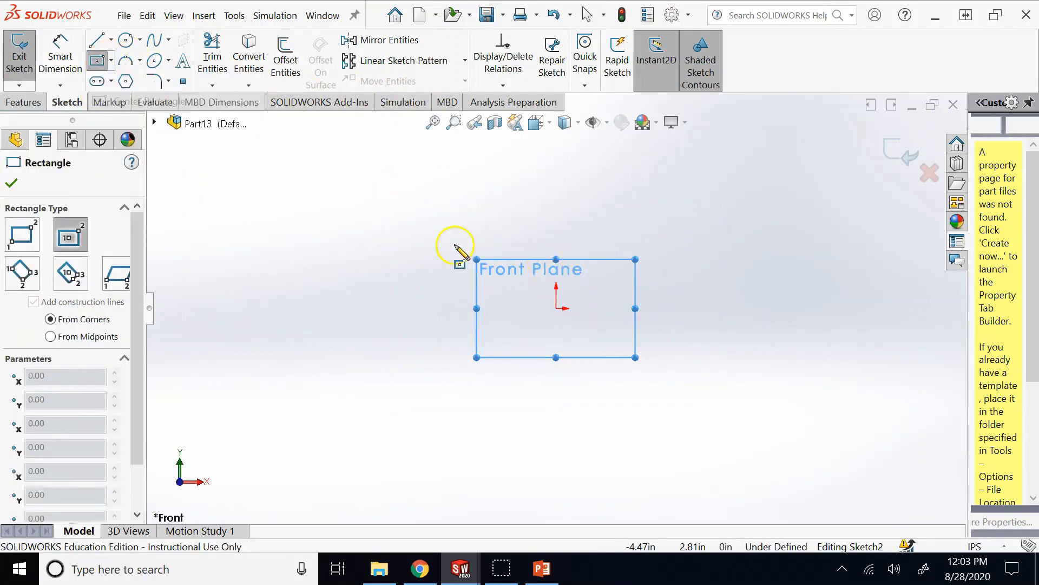
left_click(557, 307)
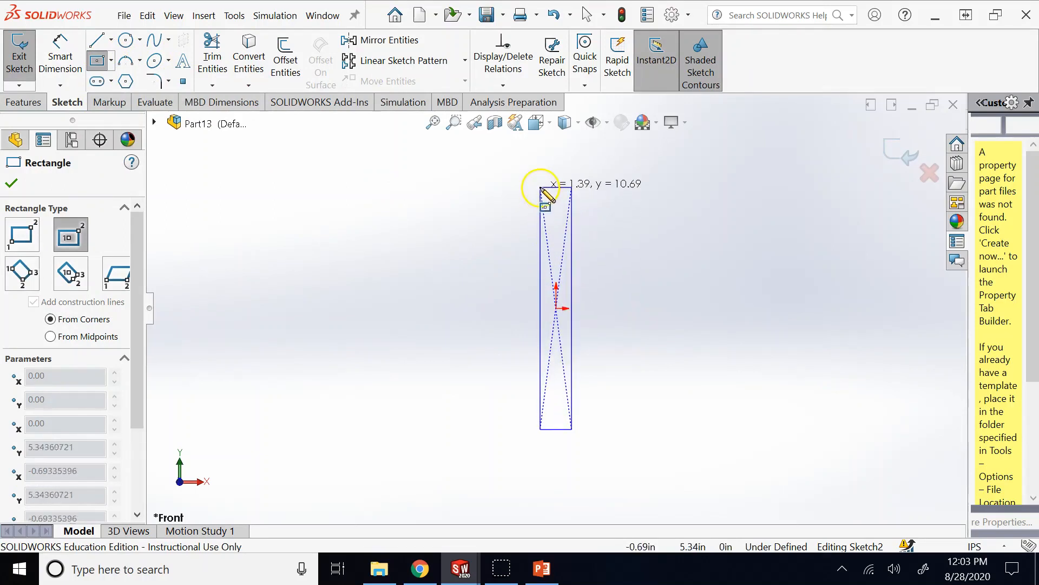
left_click(547, 185)
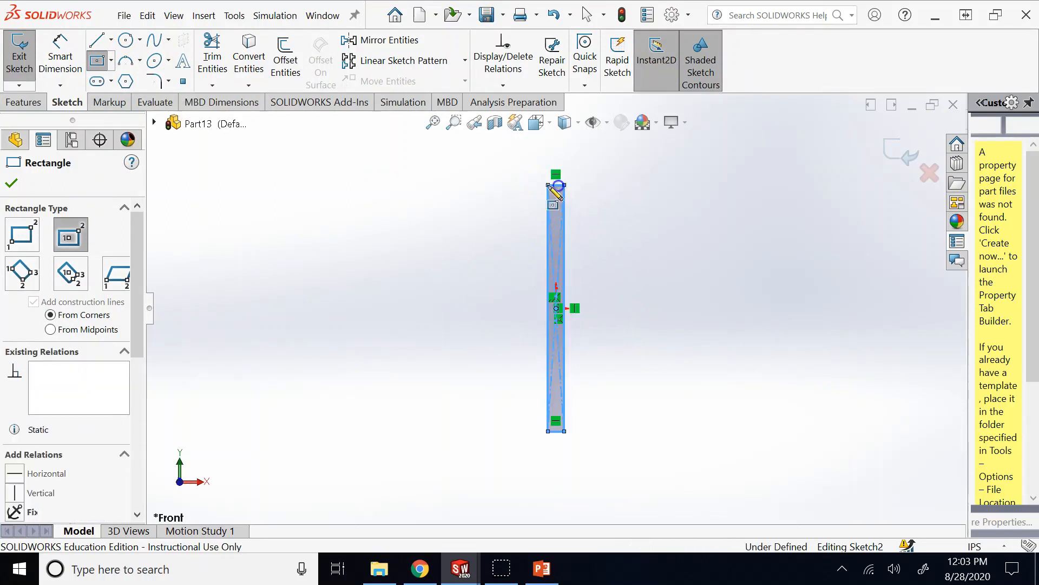
left_click(893, 155)
- Extrude the rectangle sketch 22 in Blind in the first direction and 2 in Blind in the second direction
key("ctrl+7")
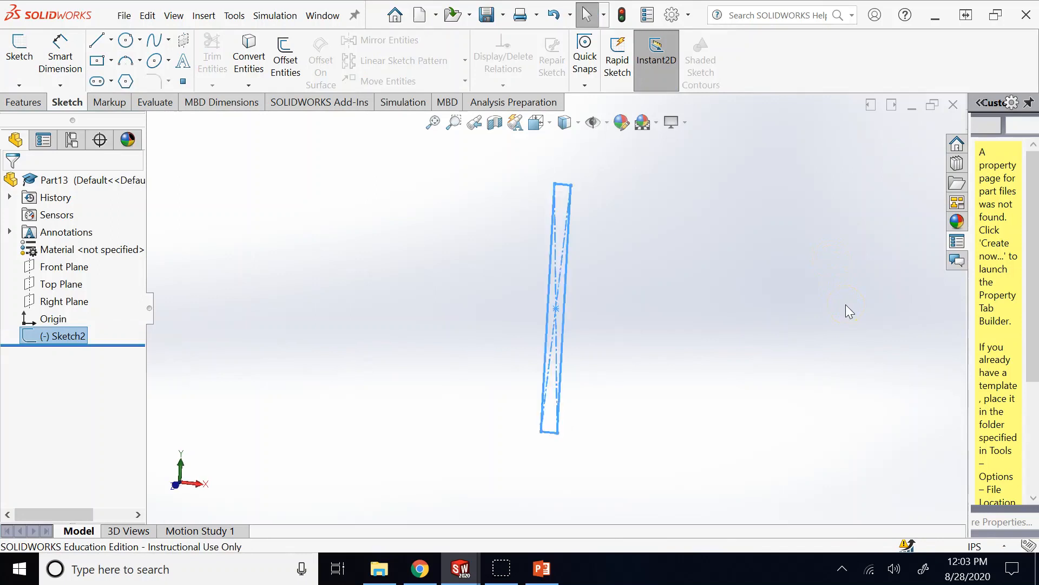
left_click(23, 102)
left_click(30, 59)
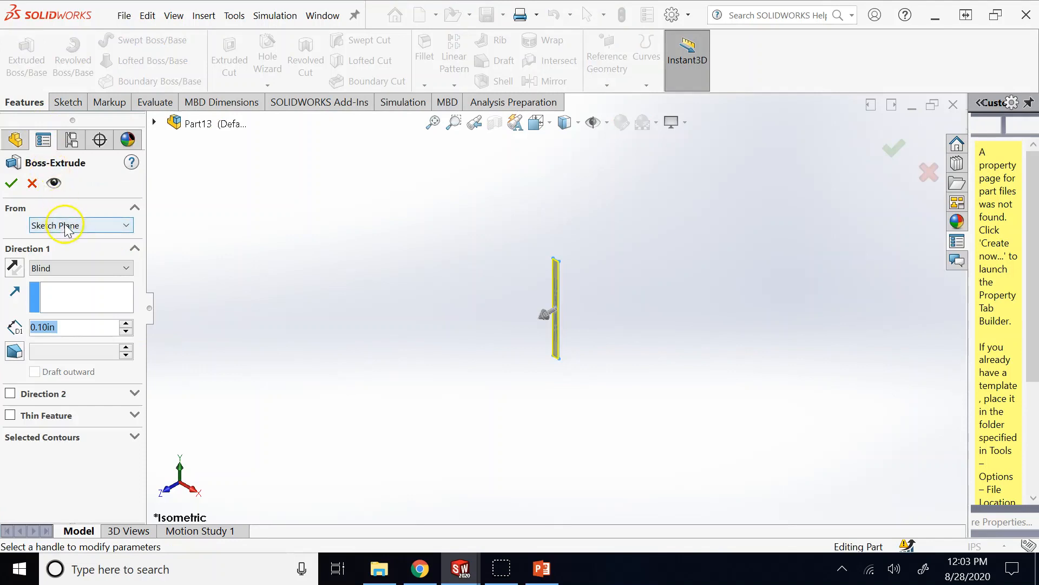
type("22")
left_click(370, 327)
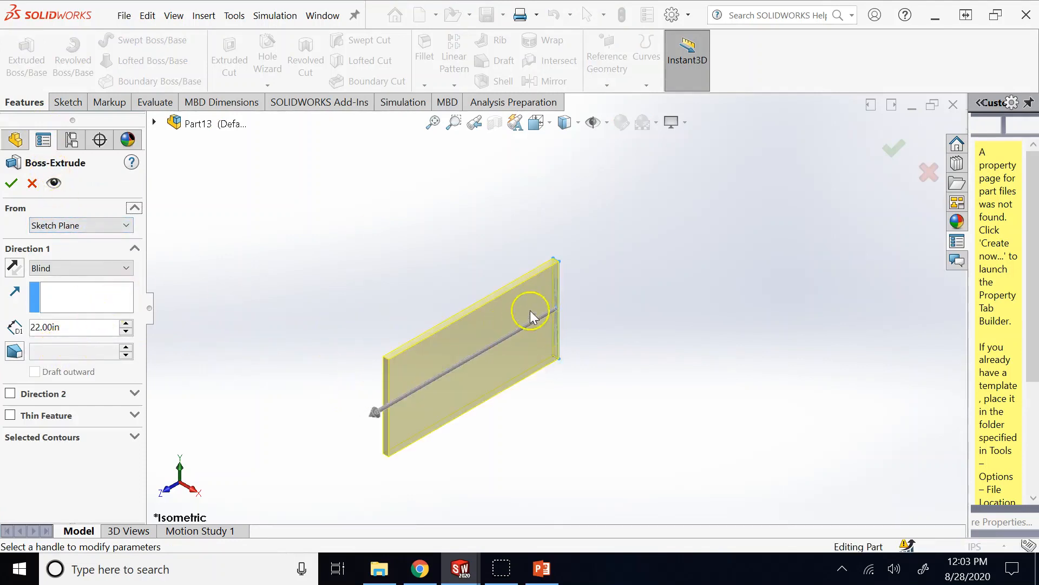
left_click(10, 394)
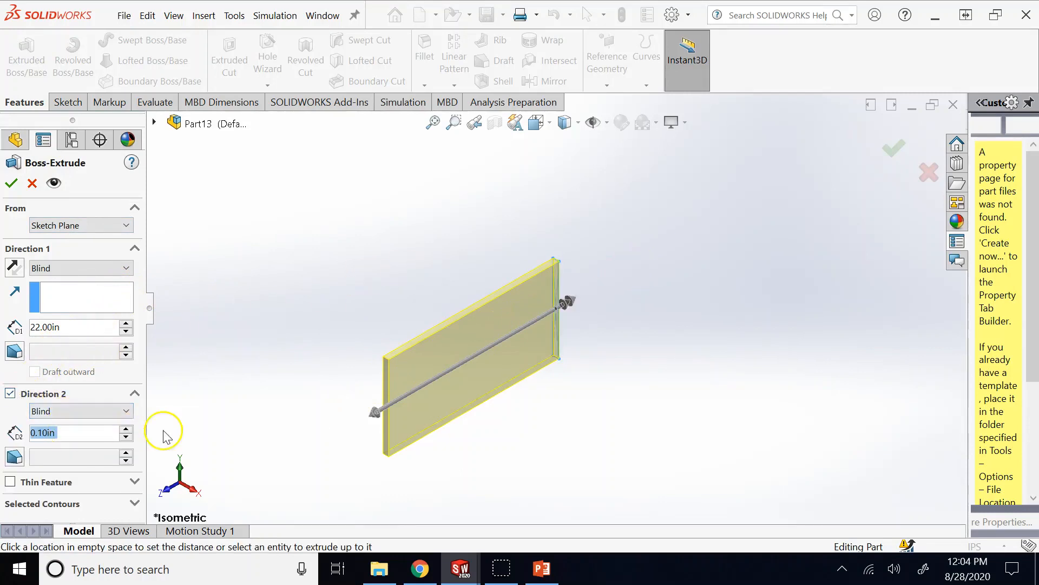
type("2")
left_click(352, 264)
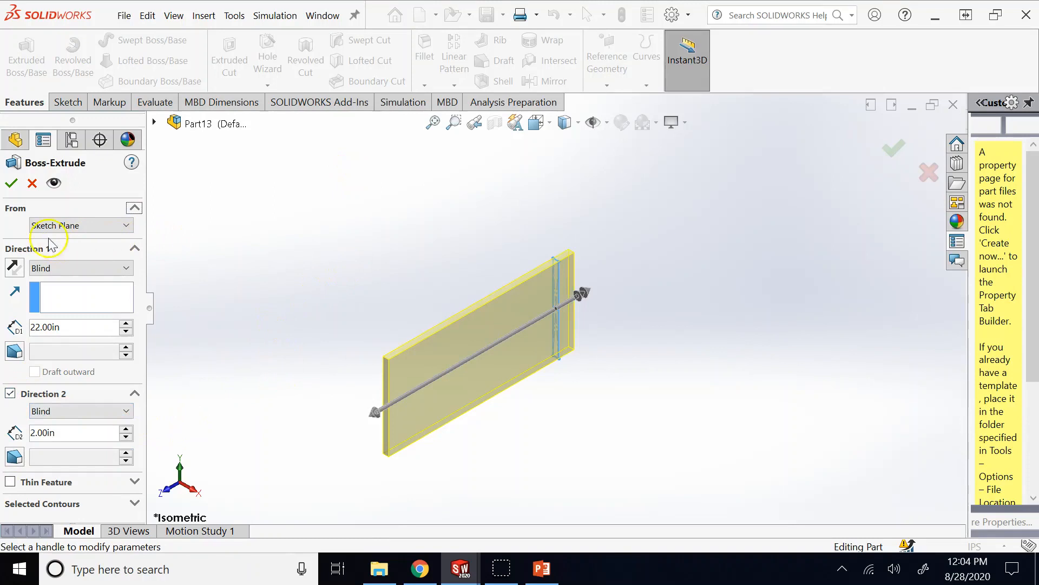
left_click(11, 183)
- Apply a red color from the standard swatches to the whole part
right_click(72, 185)
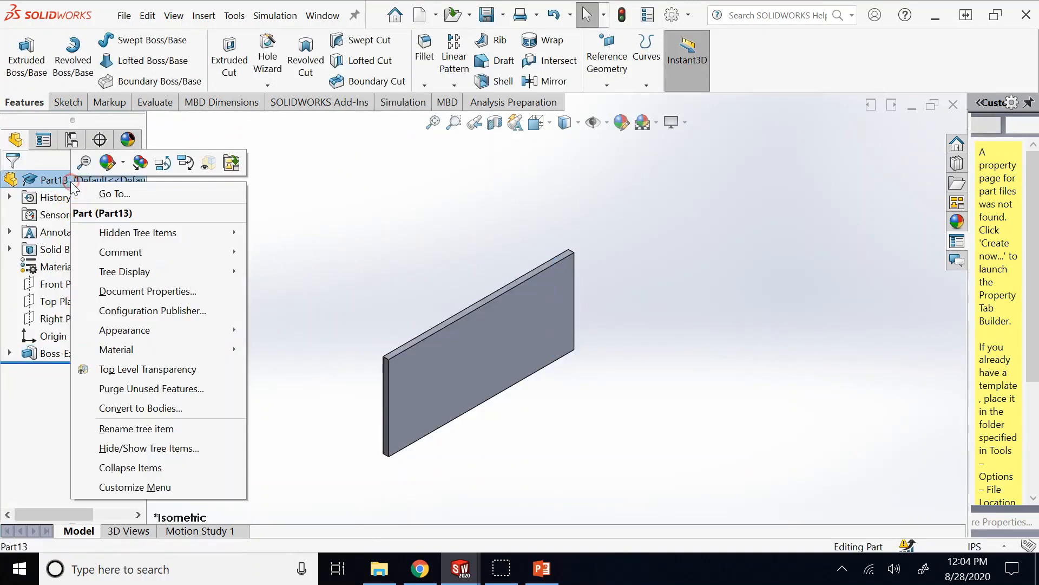
left_click(108, 162)
left_click(141, 203)
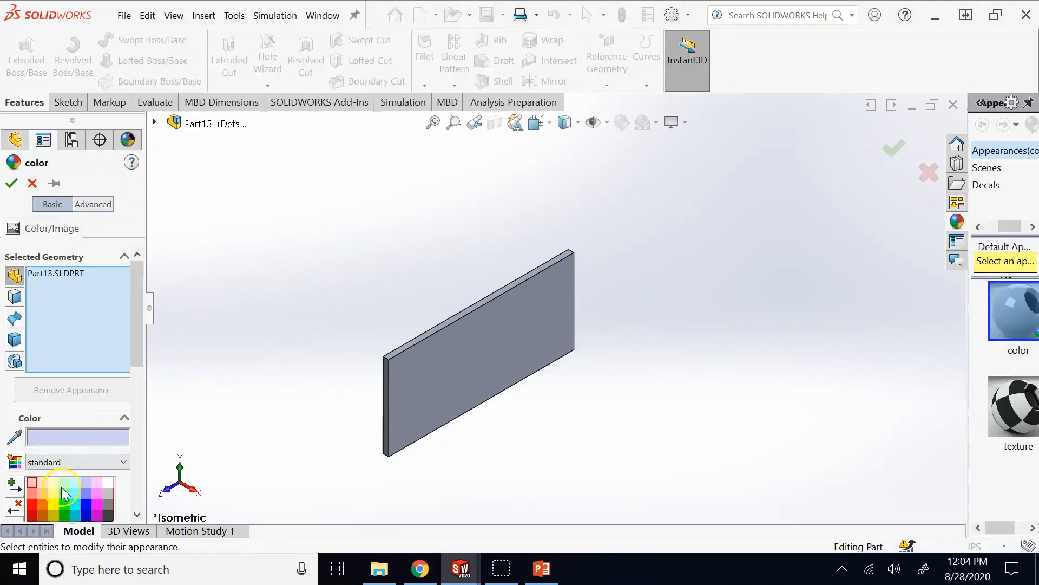
left_click(31, 505)
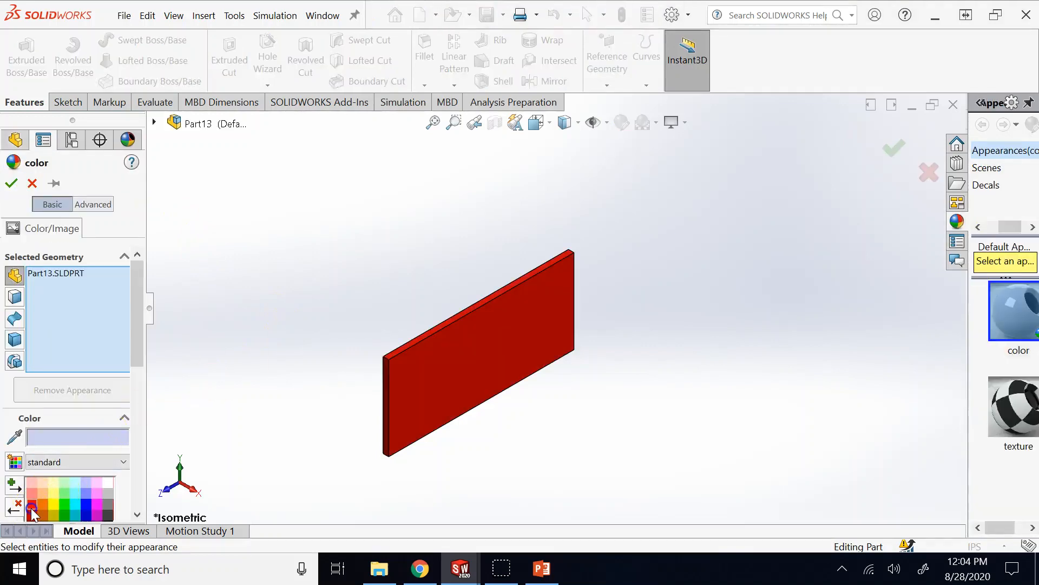
left_click(11, 179)
- Save the part in the Downloads folder as "plate"
left_click(488, 14)
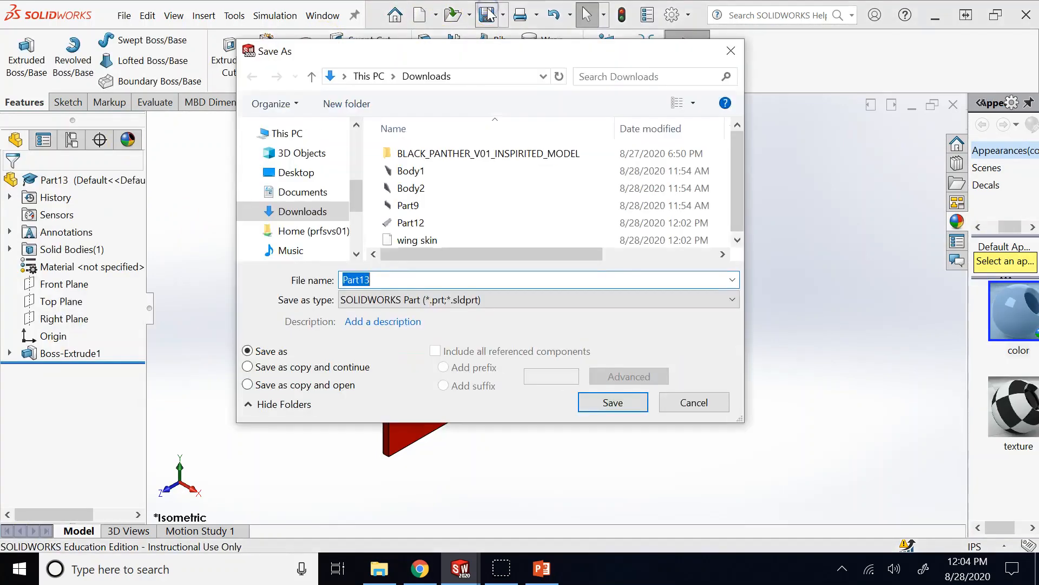
type("plate")
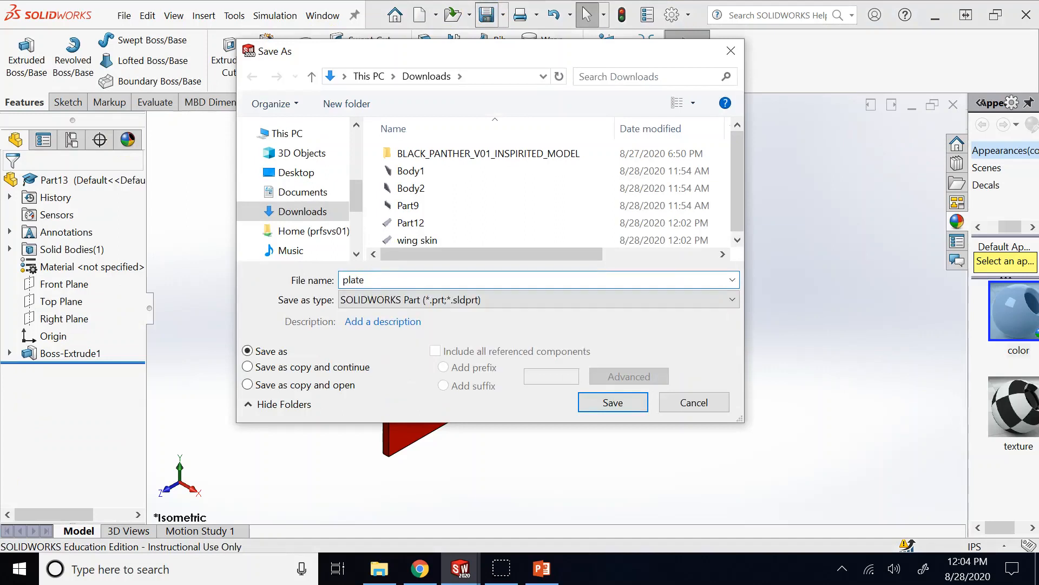
key("Return")
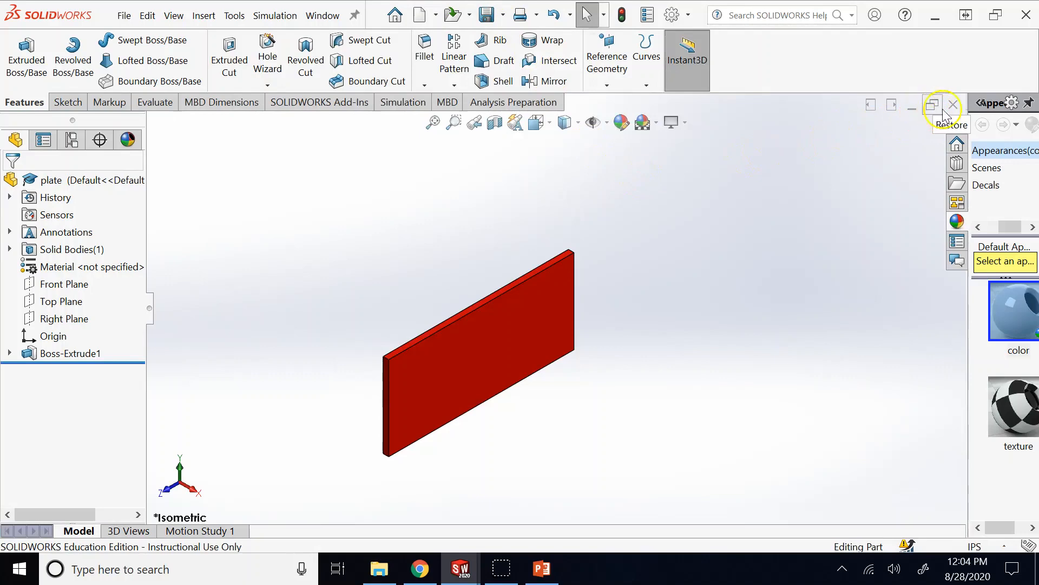
- Minimize the plate document and return to the wing skin part
left_click(911, 113)
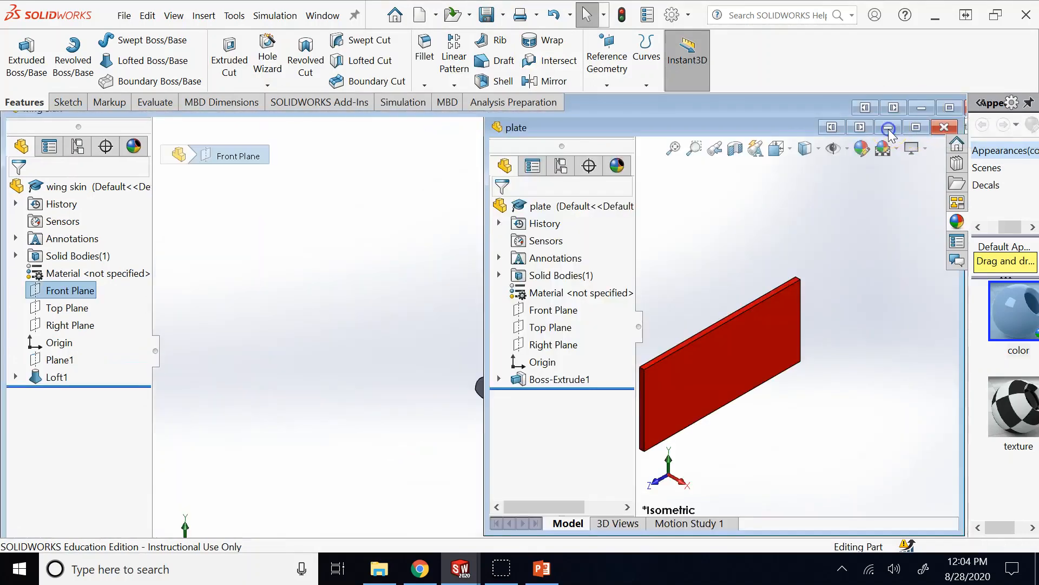
left_click(888, 127)
scroll(780, 311, "up", 2)
scroll(703, 350, "down", 2)
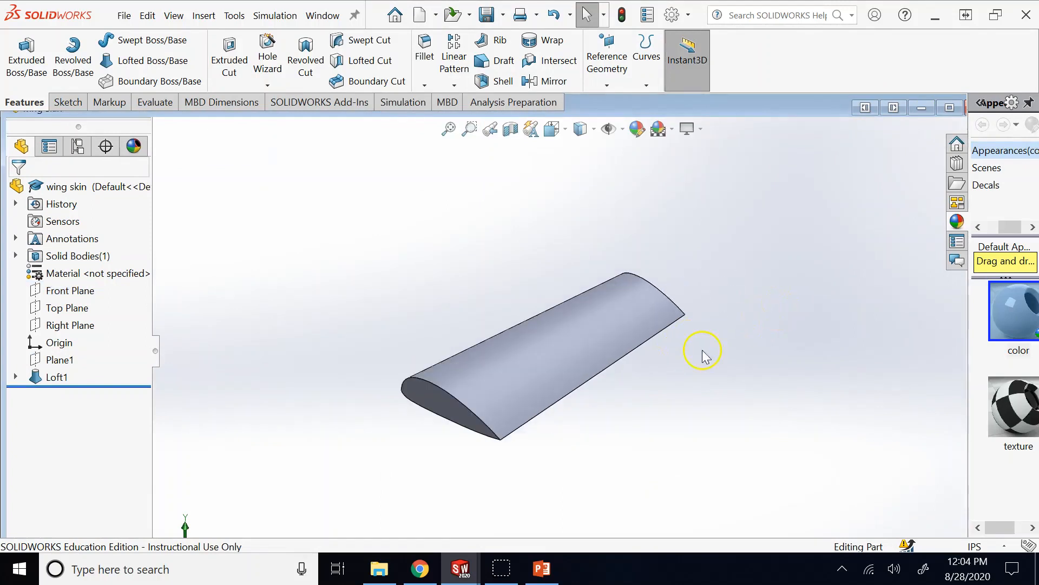
scroll(579, 298, "down", 1)
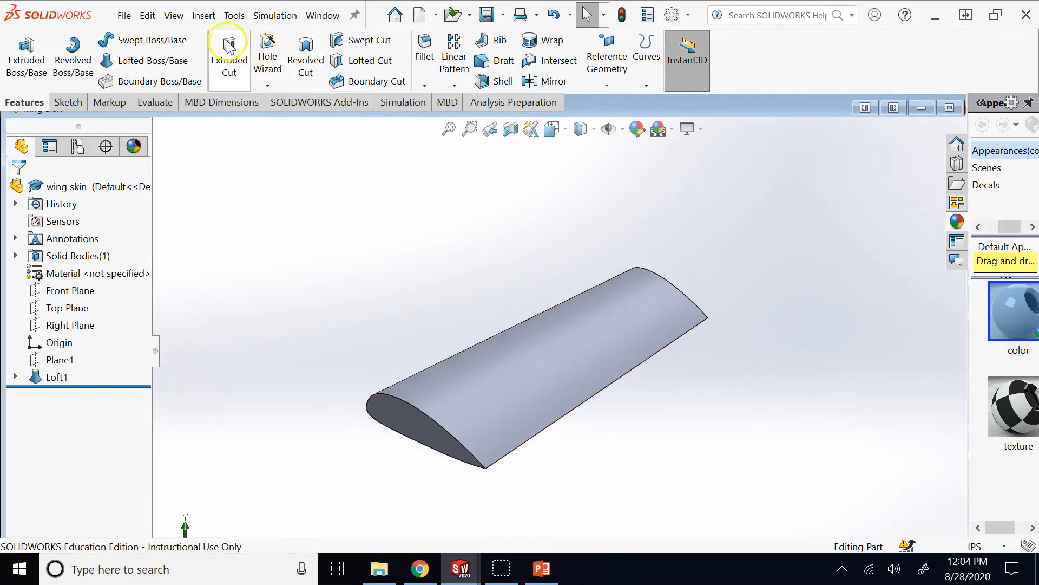
- Insert the plate part into the wing skin, placing it lengthwise over the wing in top view, and change the derived part's units to the base part's
left_click(203, 15)
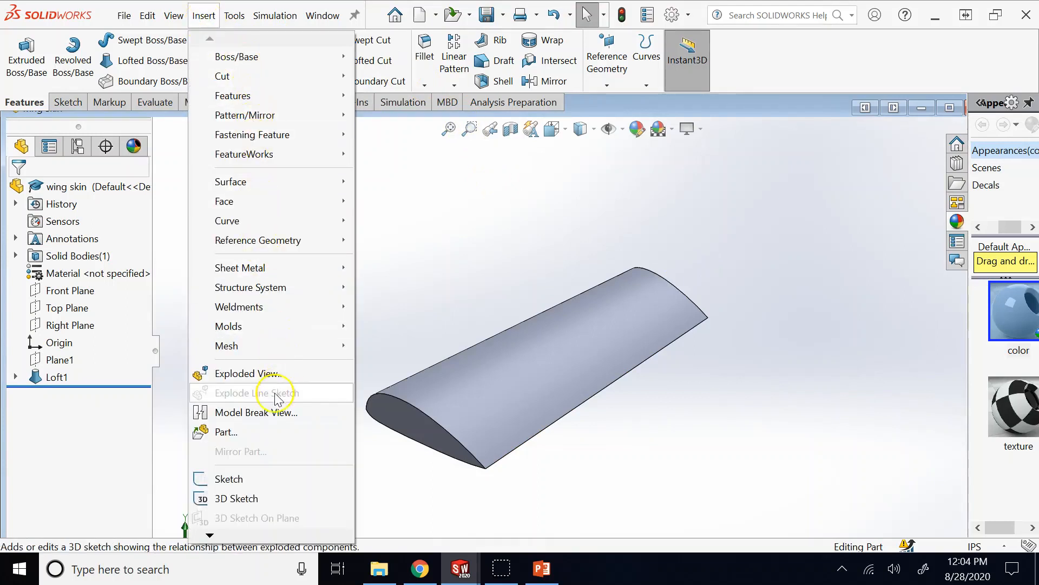
left_click(261, 432)
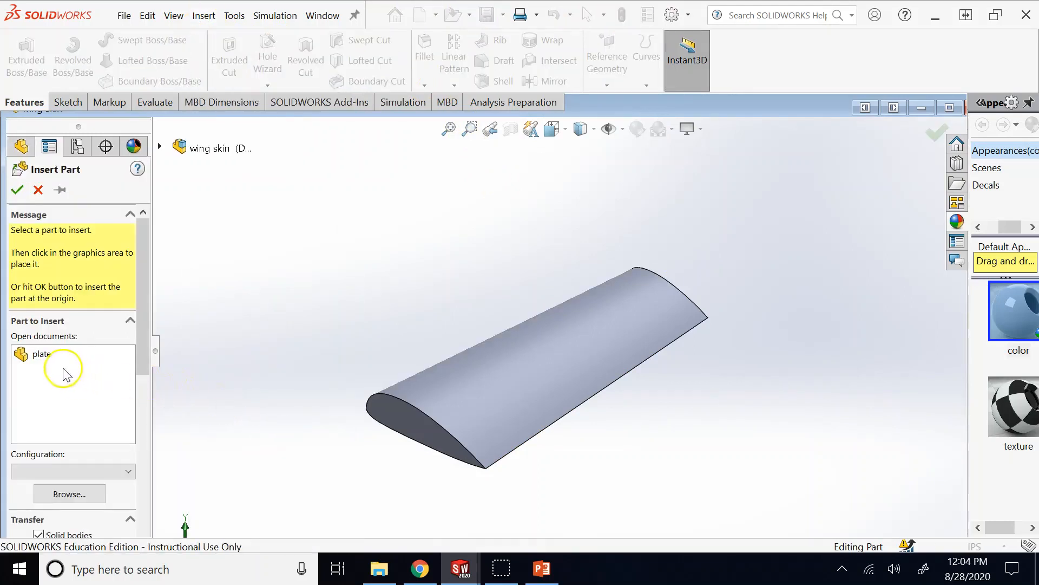
left_click(39, 361)
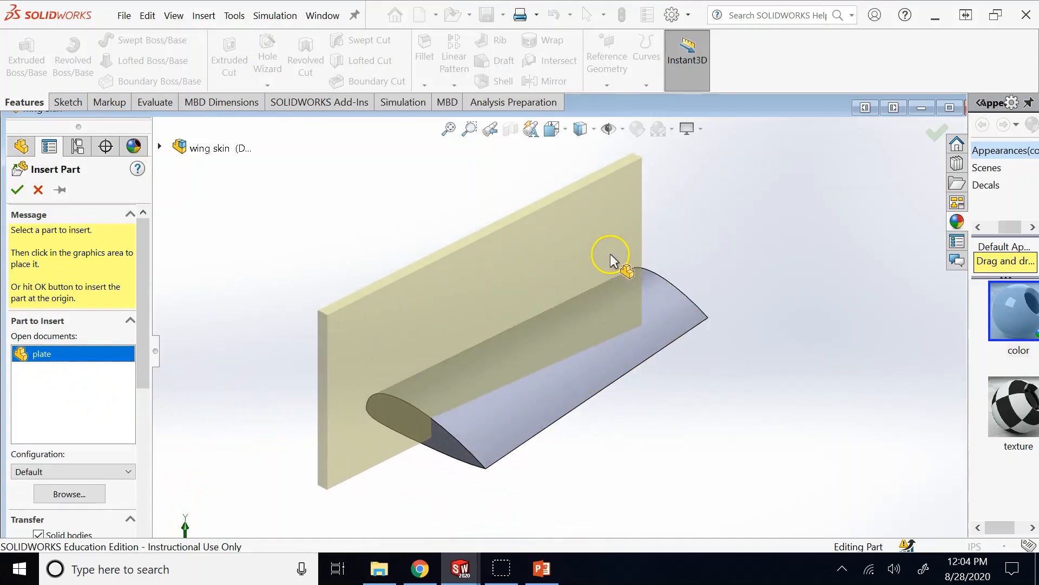
left_click_drag(141, 328, 148, 188)
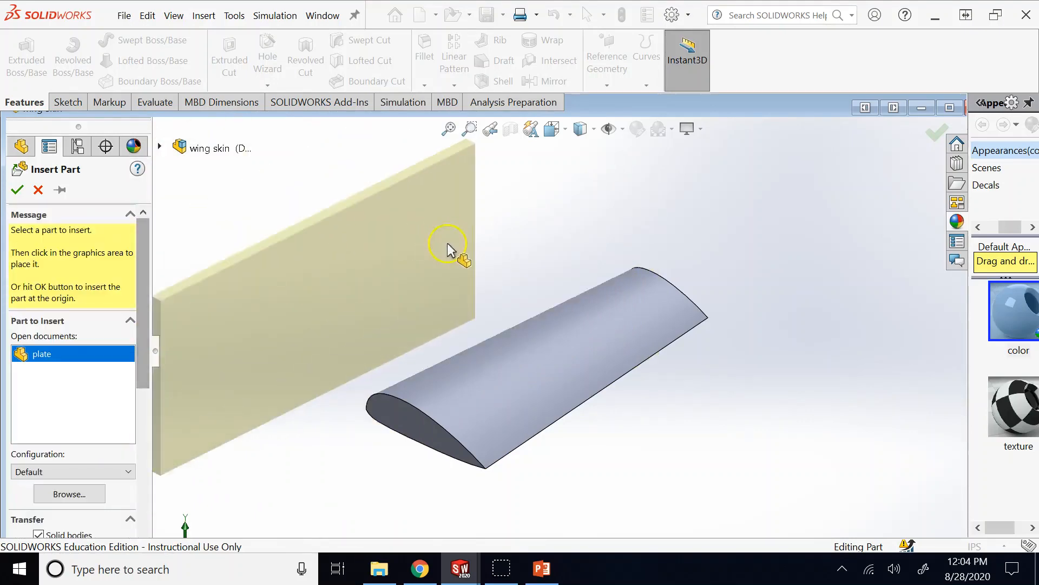
key("space")
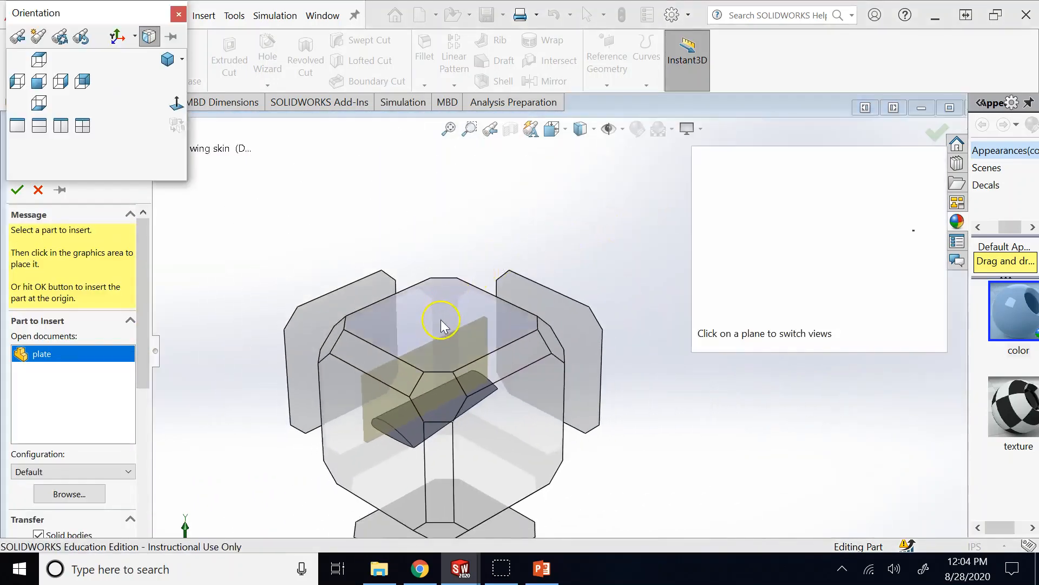
left_click(441, 320)
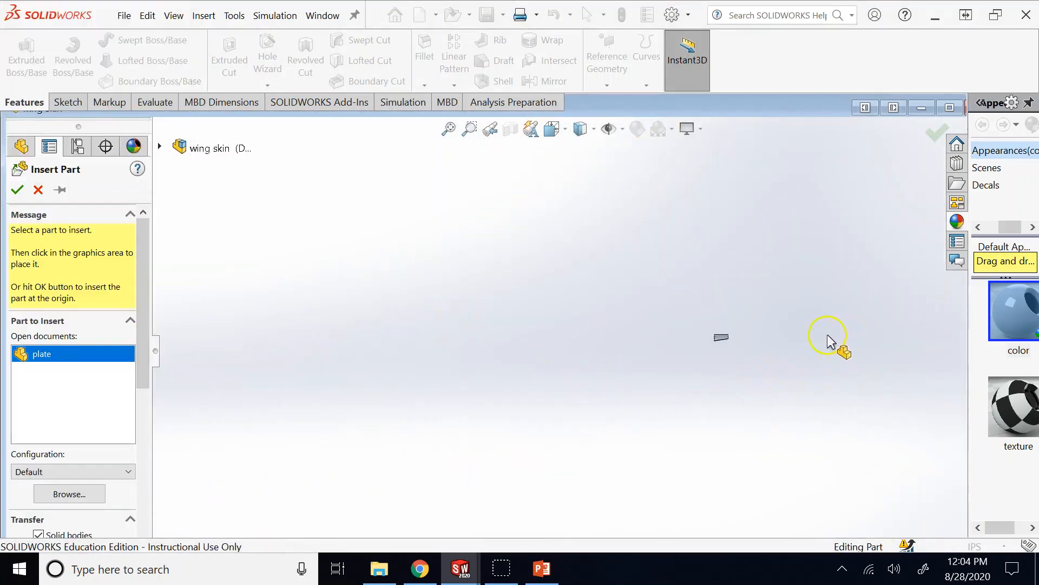
scroll(556, 297, "down", 7)
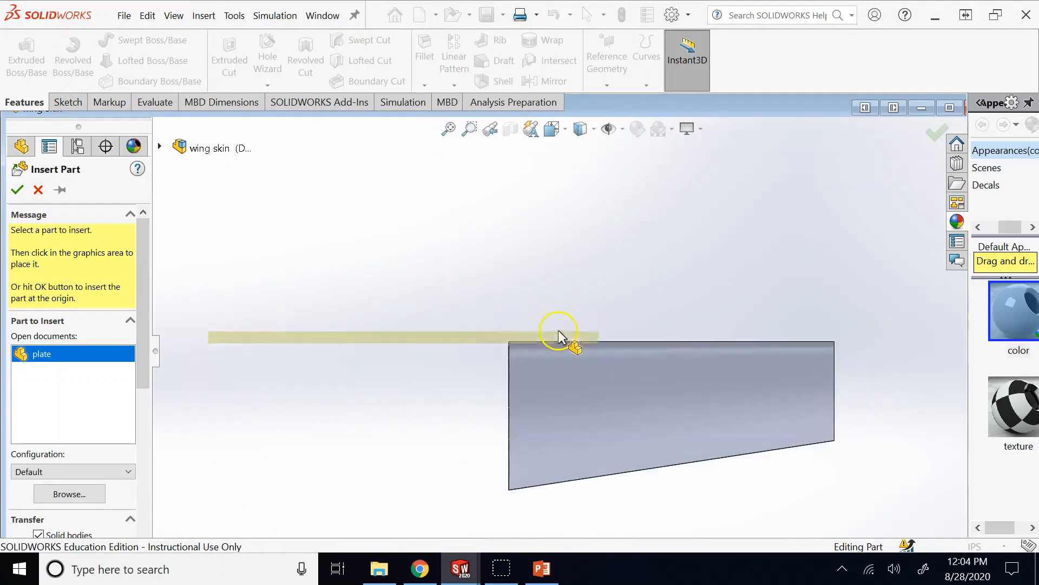
left_click(835, 380)
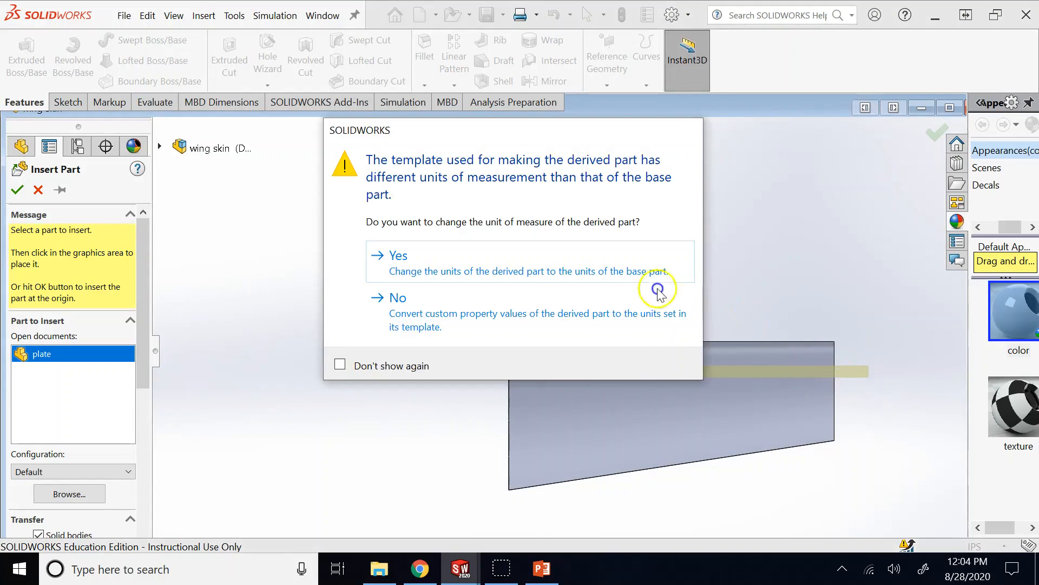
left_click(501, 264)
left_click(515, 272)
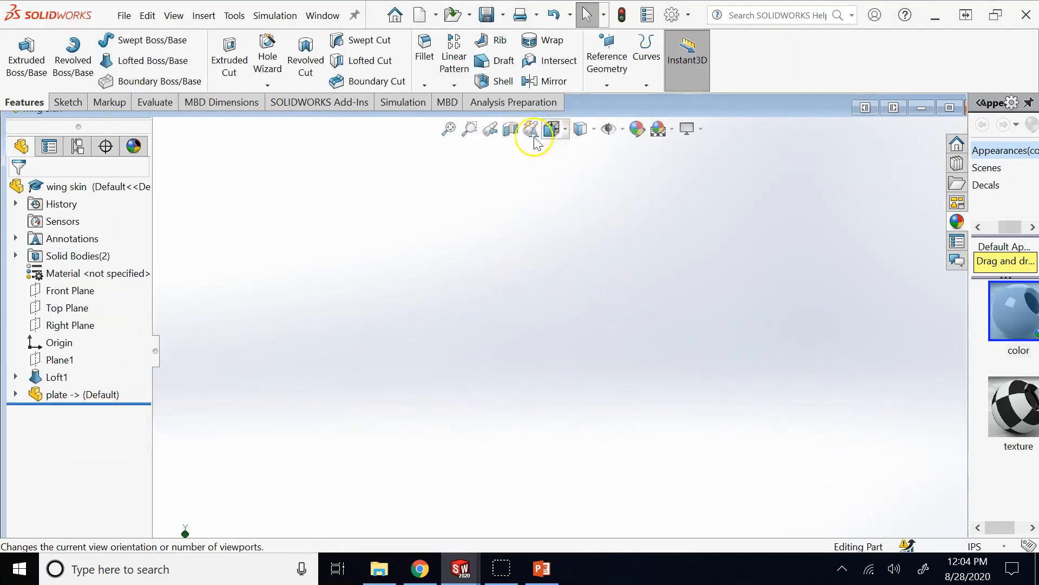
- Edit the inserted plate feature and enable locating the part with the Move/Copy feature
left_click(450, 132)
key("ctrl+7")
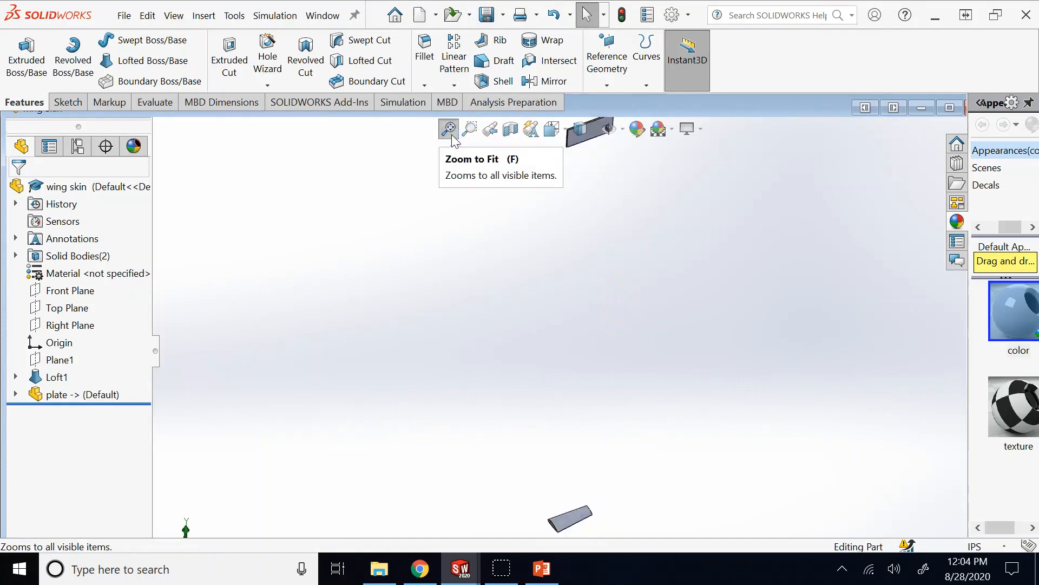
scroll(632, 417, "up", 5)
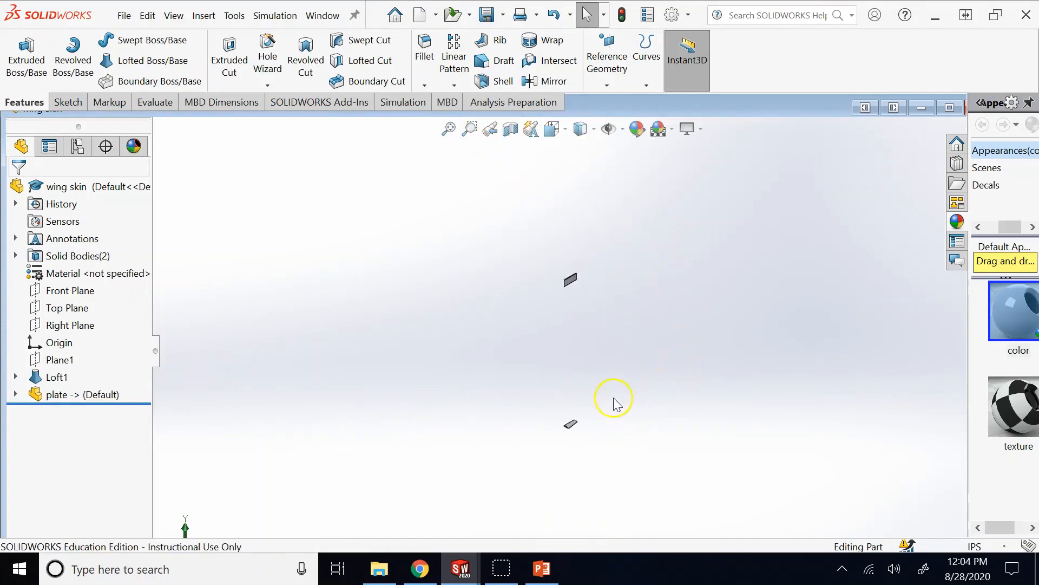
scroll(597, 431, "down", 2)
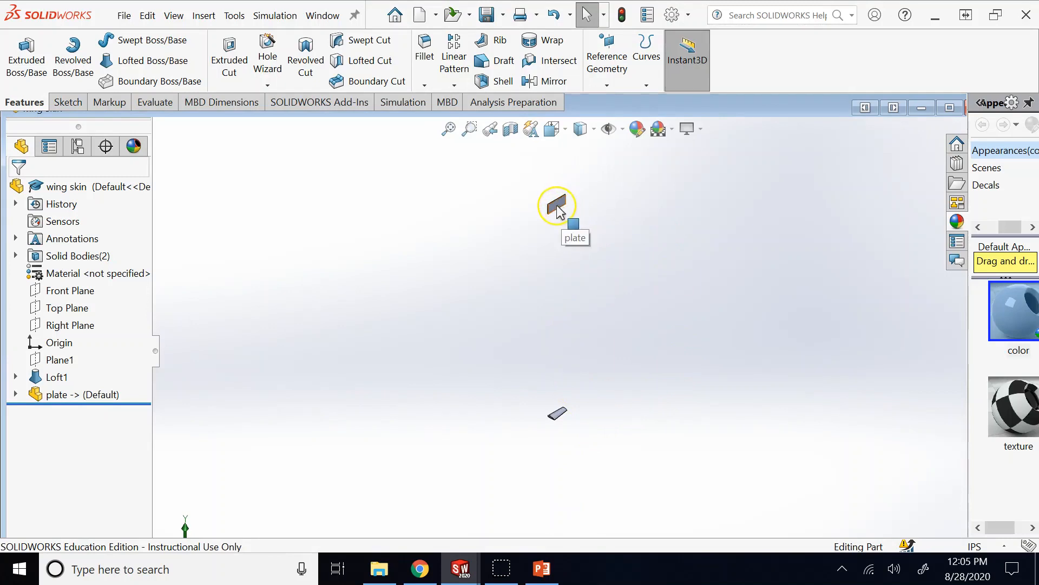
left_click(558, 279)
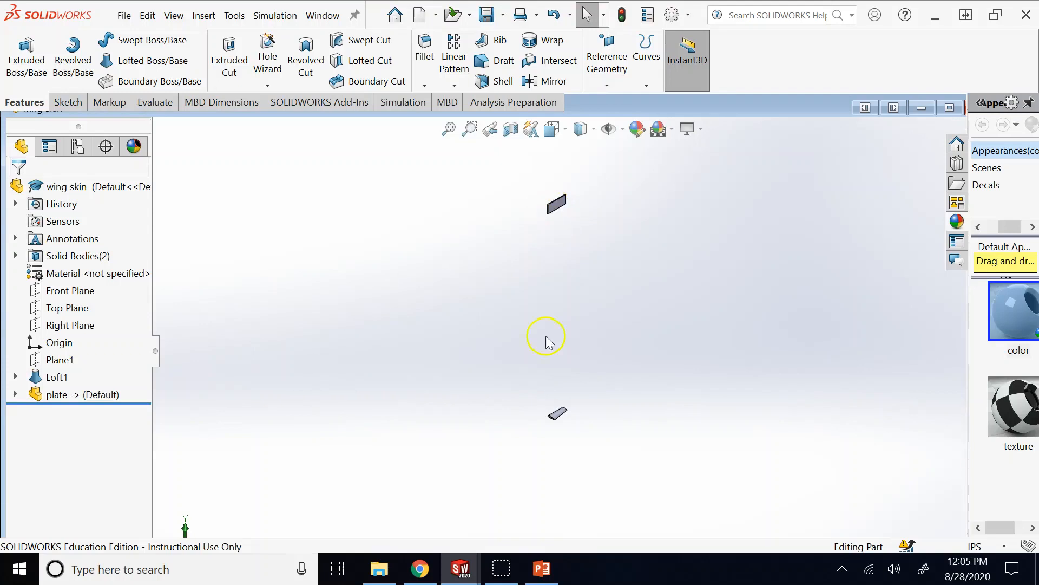
left_click(72, 395)
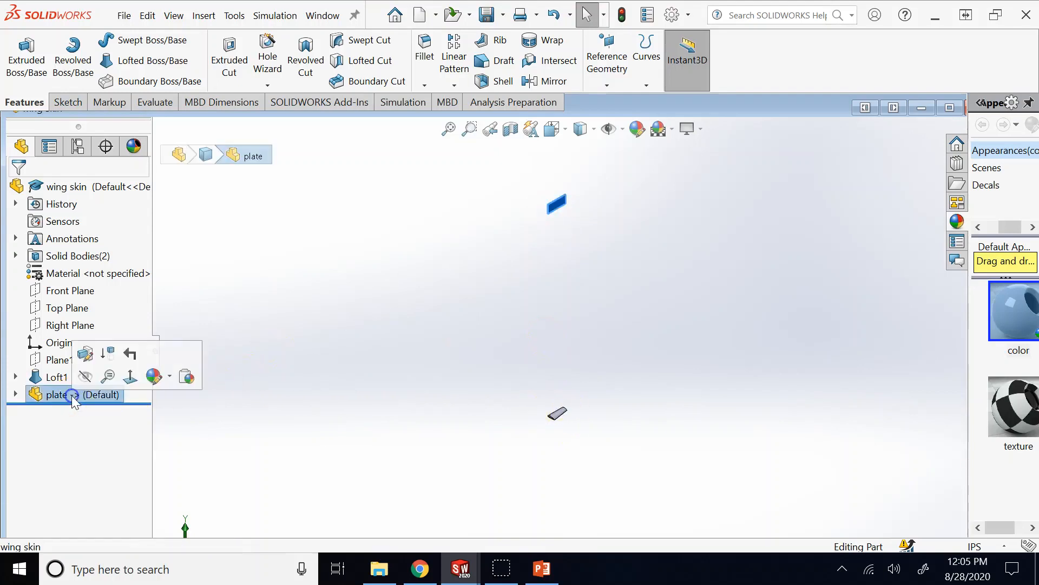
left_click(82, 355)
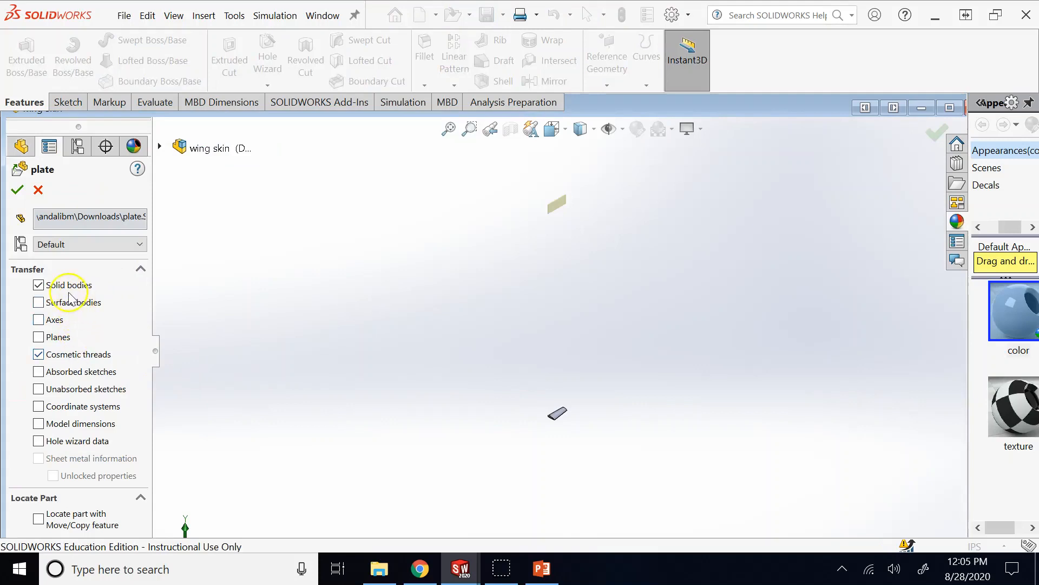
left_click(72, 250)
left_click(71, 259)
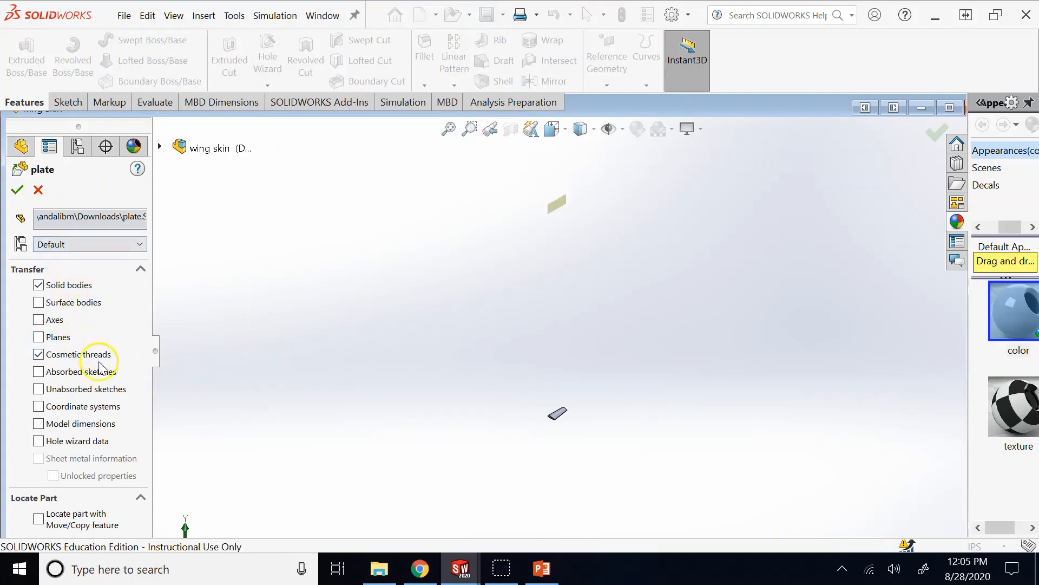
left_click(37, 519)
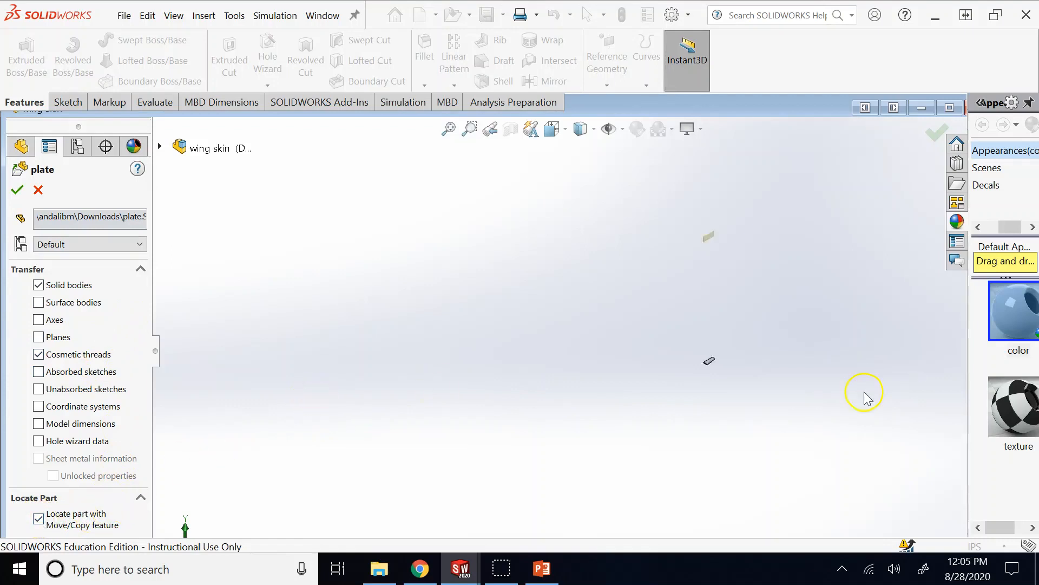
left_click(17, 189)
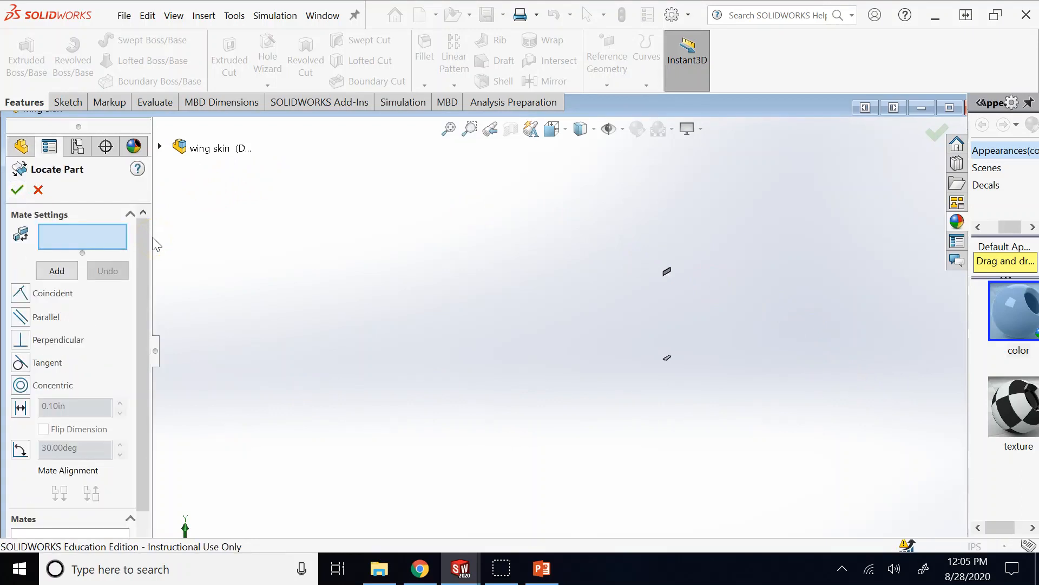
- Choose the plate's top face and the wing skin's Top Plane as the mate references for locating the plate
left_click(84, 241)
left_click_drag(144, 401, 138, 437)
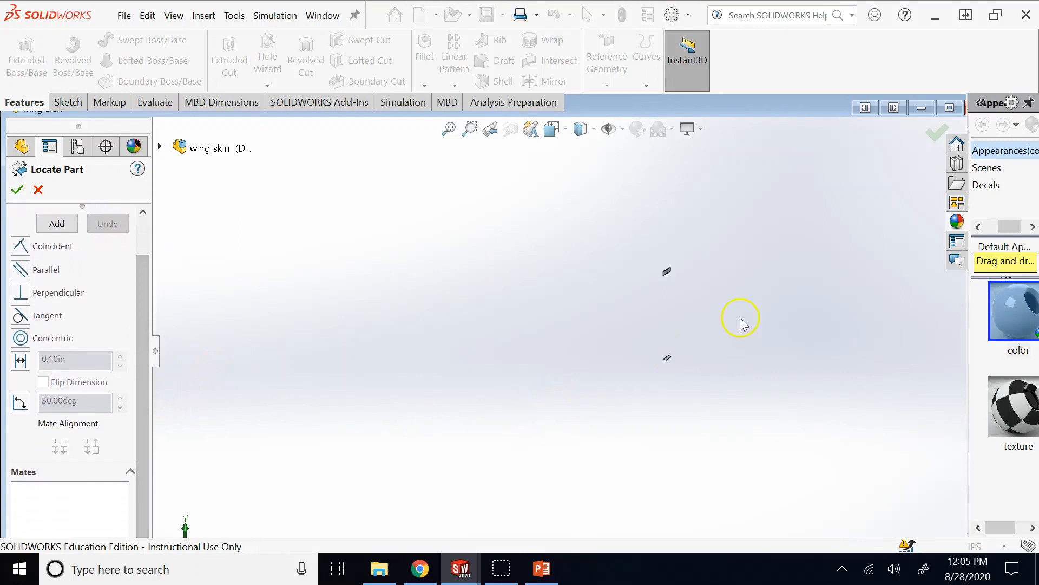
scroll(675, 269, "down", 8)
scroll(547, 336, "down", 10)
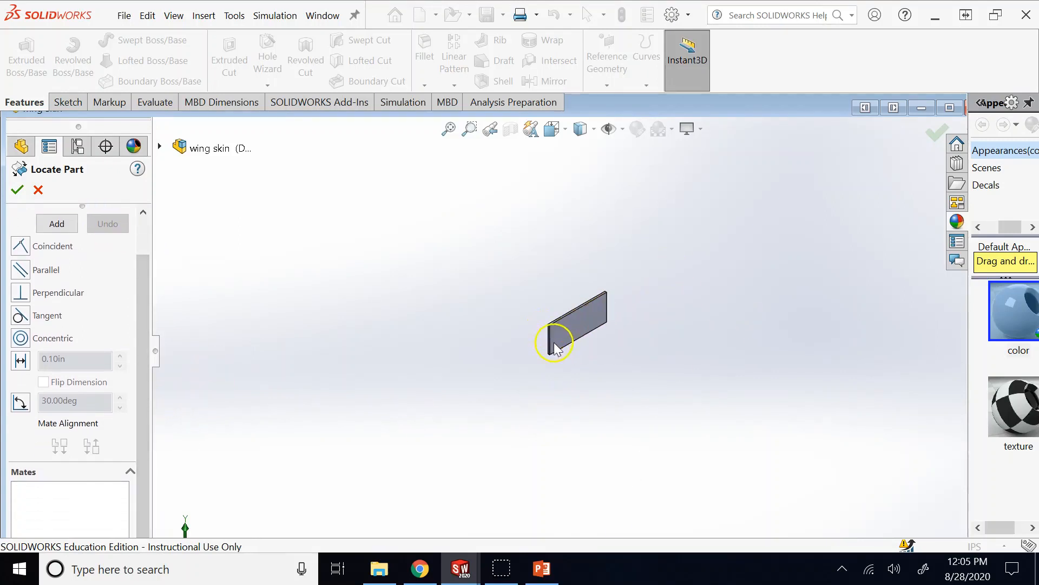
scroll(640, 403, "up", 3)
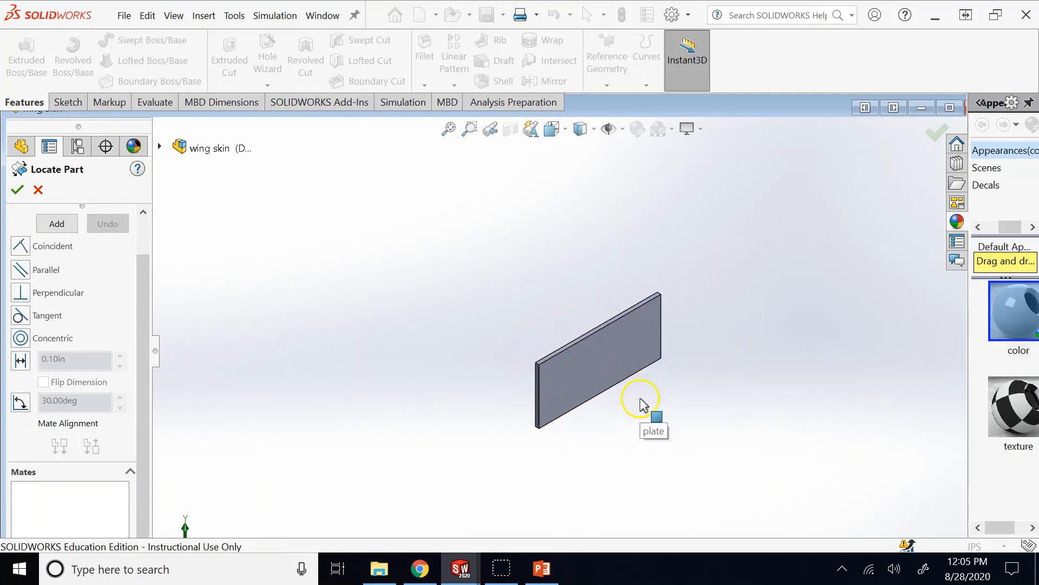
scroll(612, 360, "down", 6)
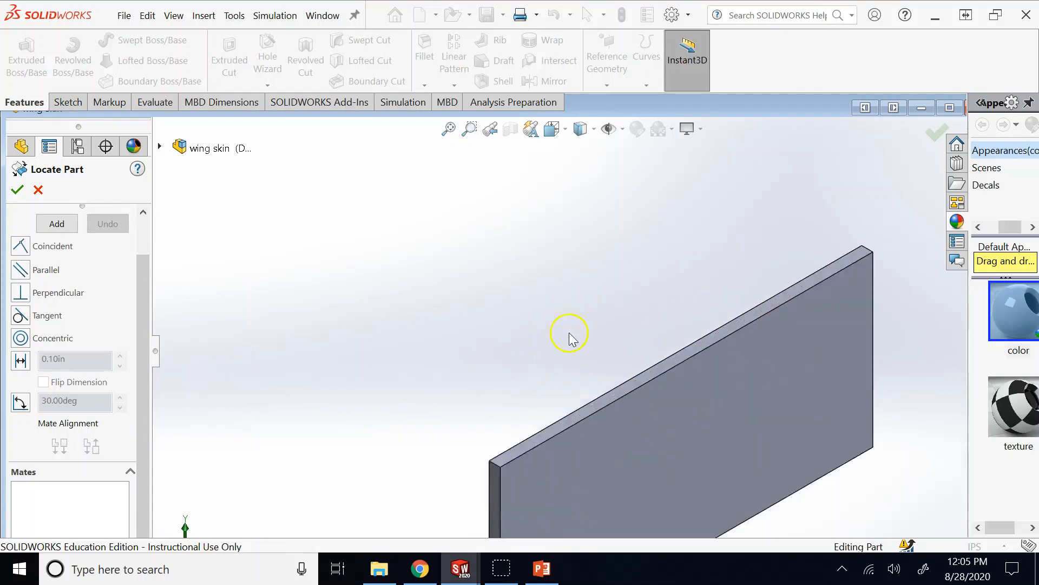
scroll(609, 428, "up", 10)
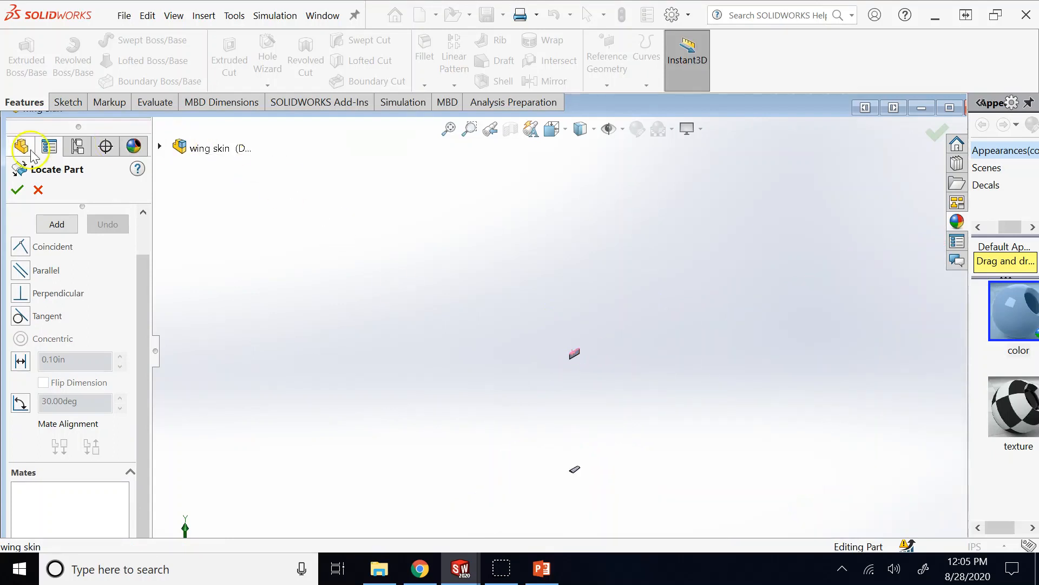
left_click(159, 146)
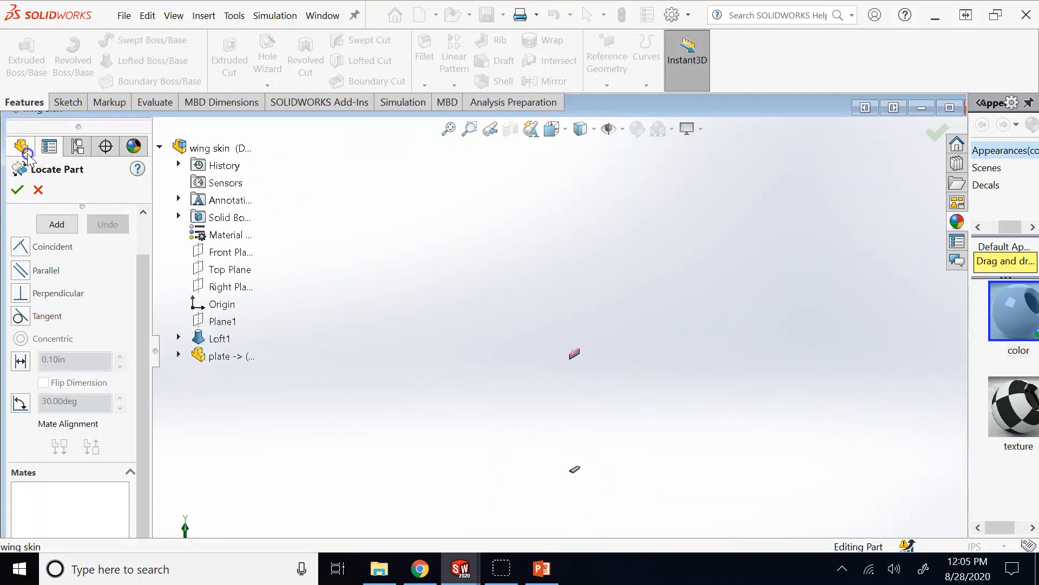
left_click(237, 269)
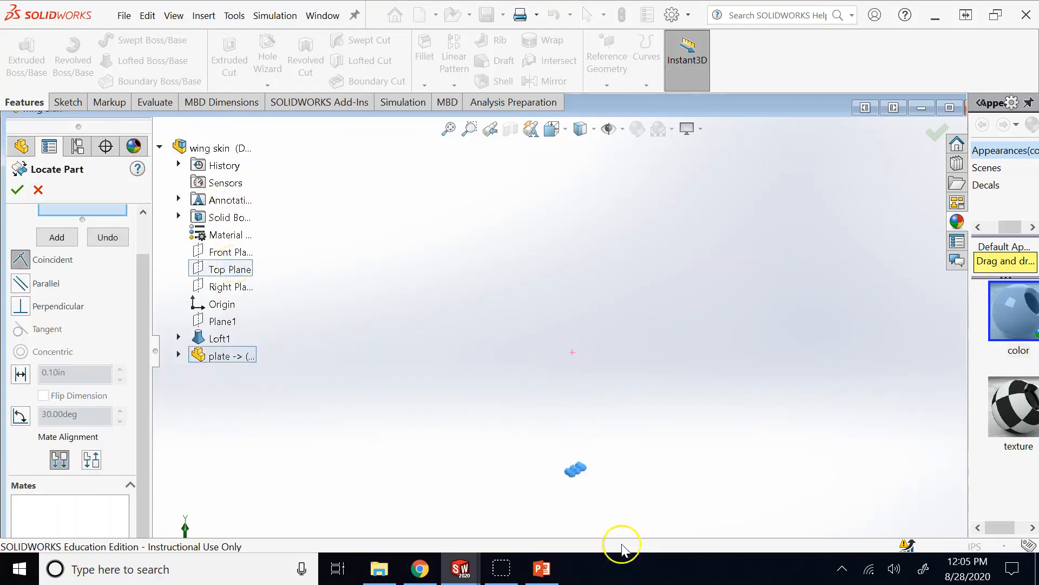
scroll(582, 479, "down", 10)
scroll(573, 319, "down", 4)
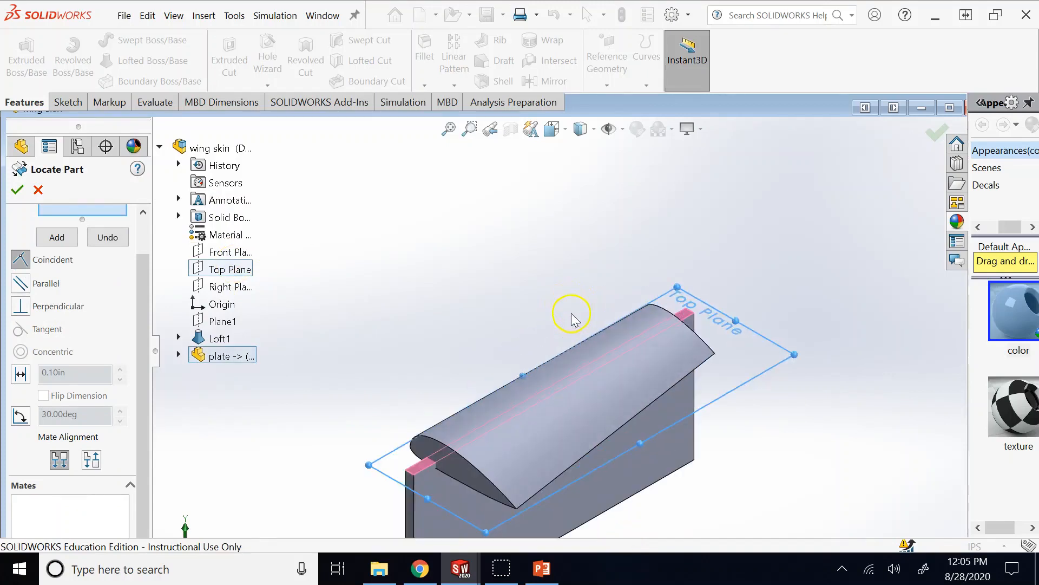
scroll(574, 320, "up", 4)
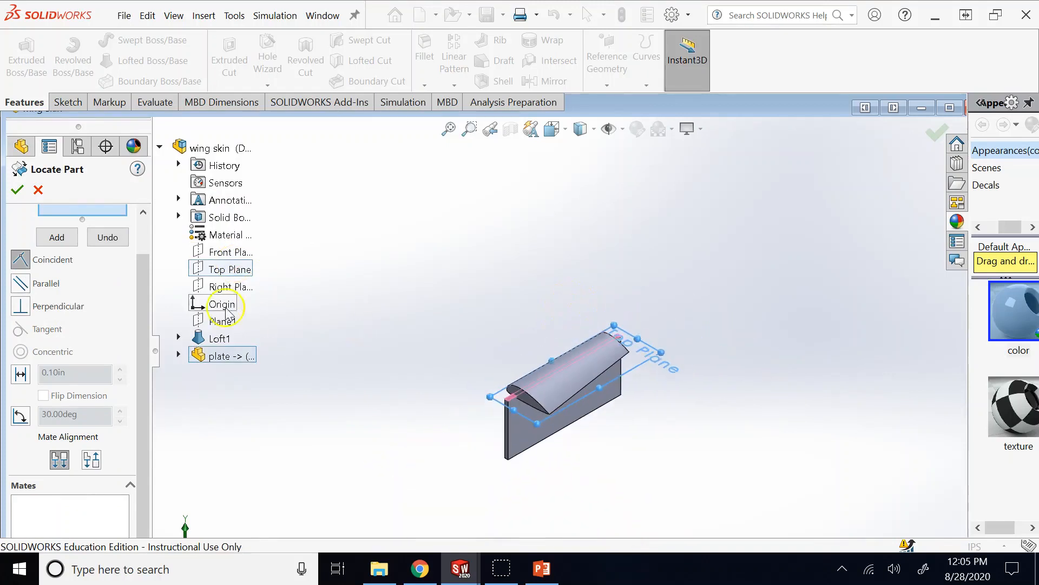
- Apply a flipped 5.60 in distance mate between the plate's top face and the Top Plane, and accept the plate's location
left_click(22, 373)
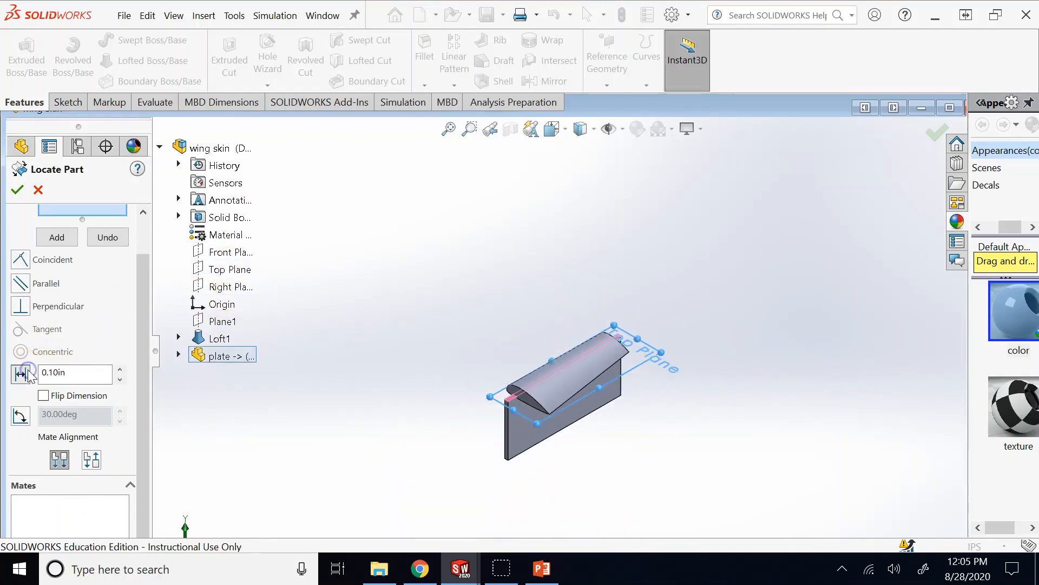
left_click(119, 370)
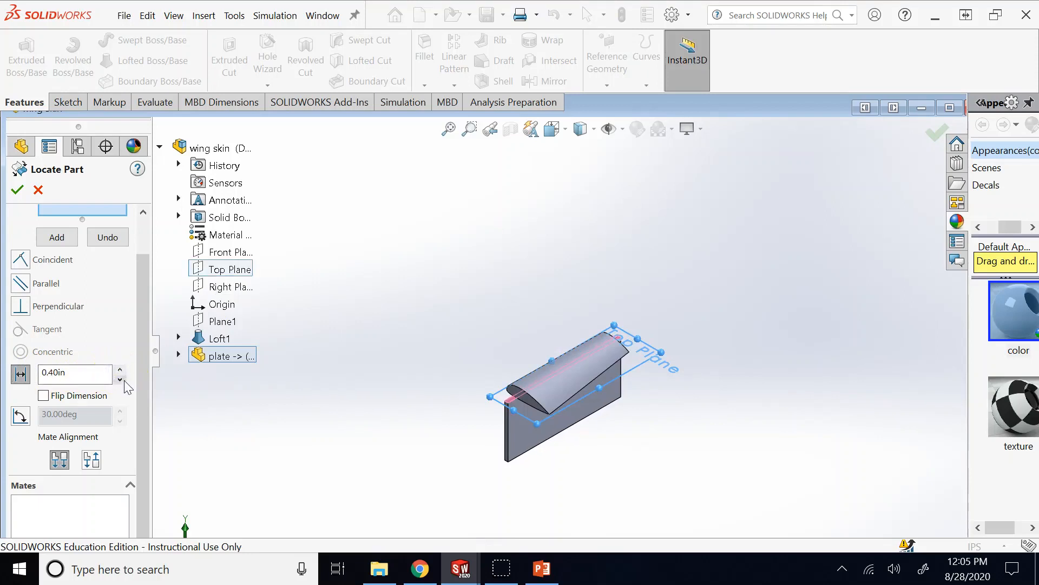
left_click(124, 380)
left_click(90, 392)
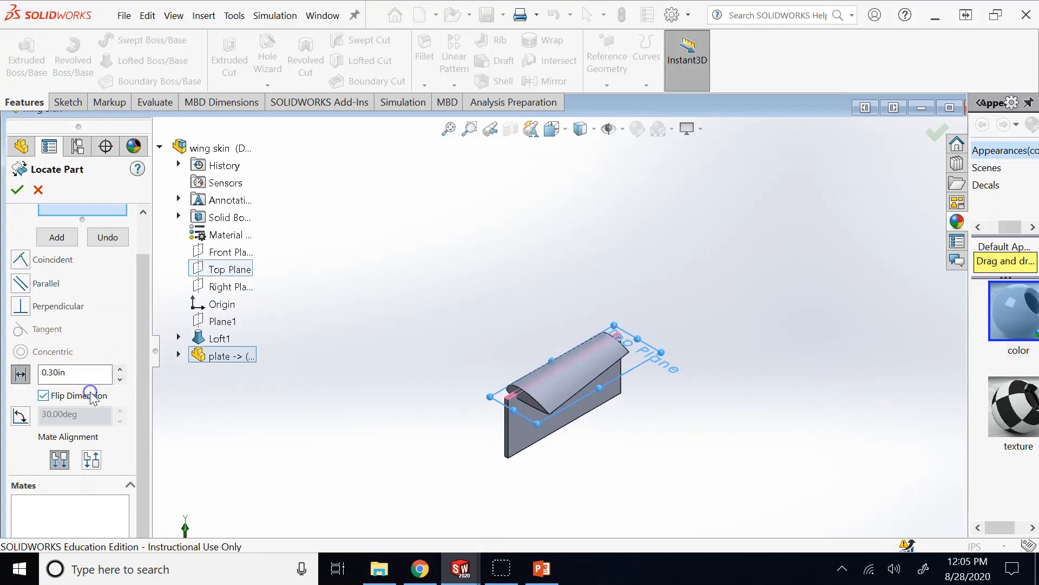
left_click_drag(120, 370, 120, 370)
left_click(120, 371)
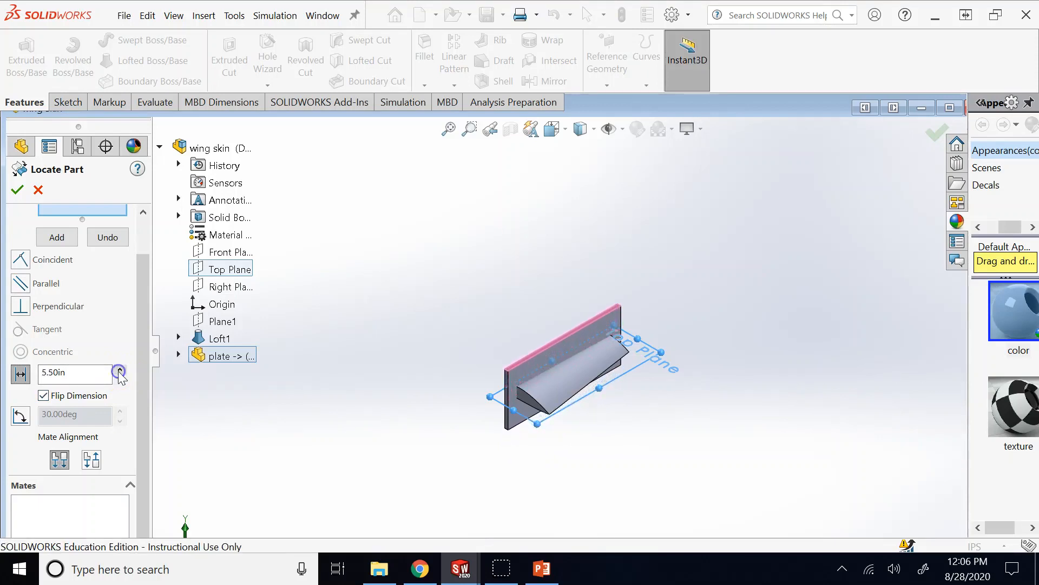
left_click(120, 370)
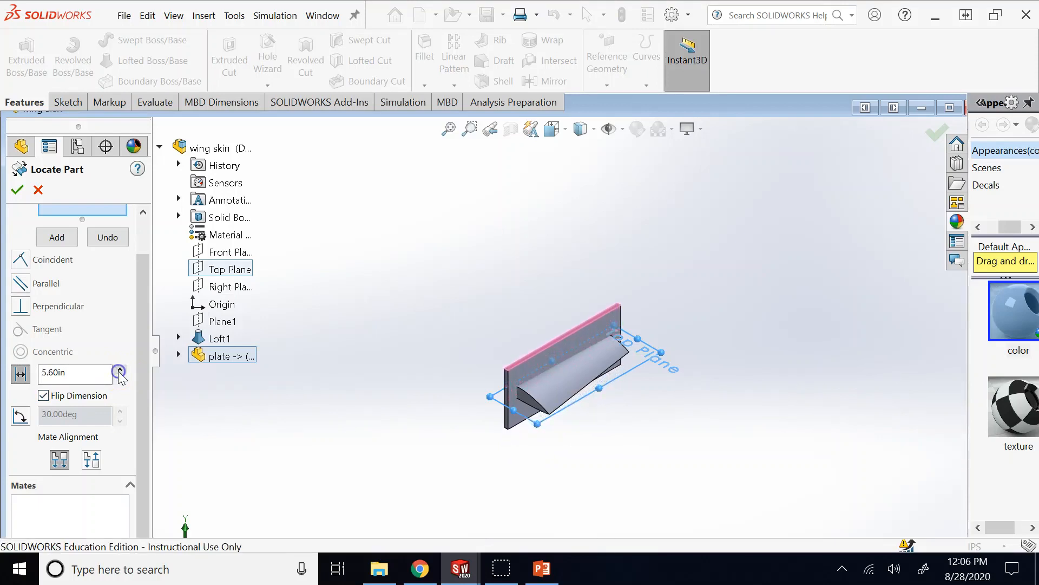
left_click(17, 190)
middle_click_drag(350, 237, 350, 238)
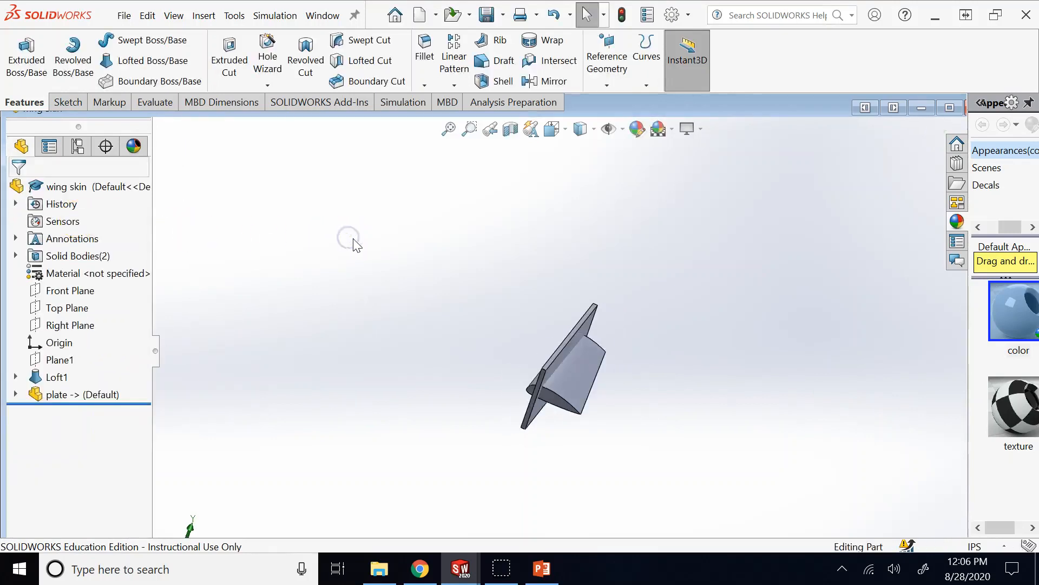
left_click(453, 133)
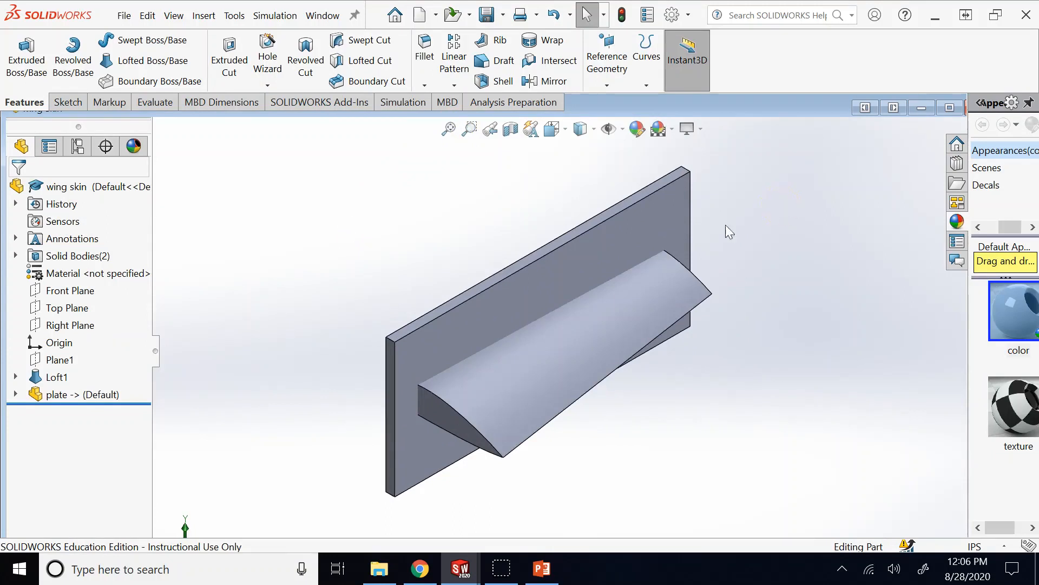
- Examine the loft feature and the inserted plate feature with its solid body in the wing skin part
left_click(54, 377)
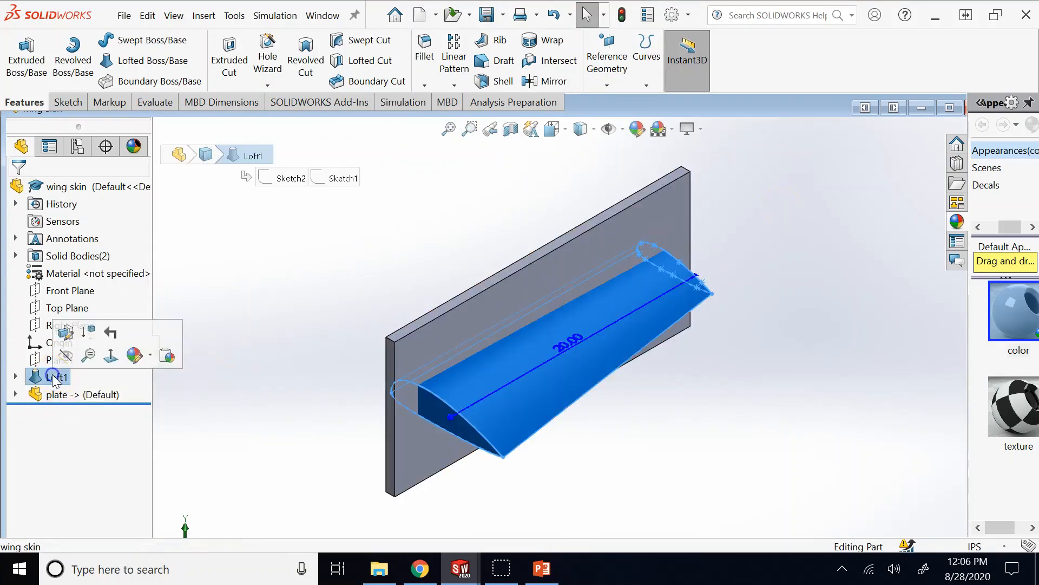
left_click(772, 211)
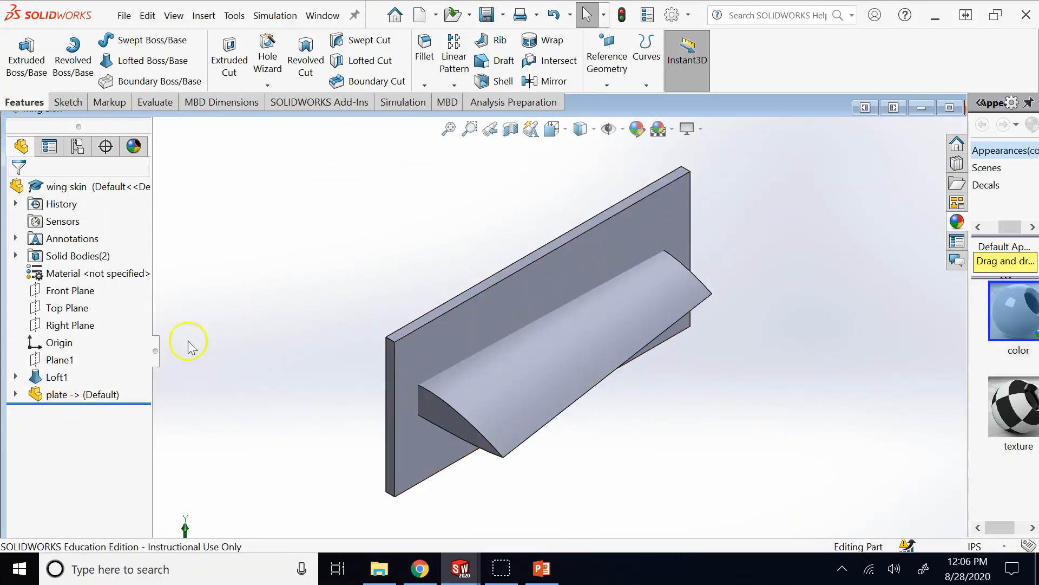
left_click(15, 394)
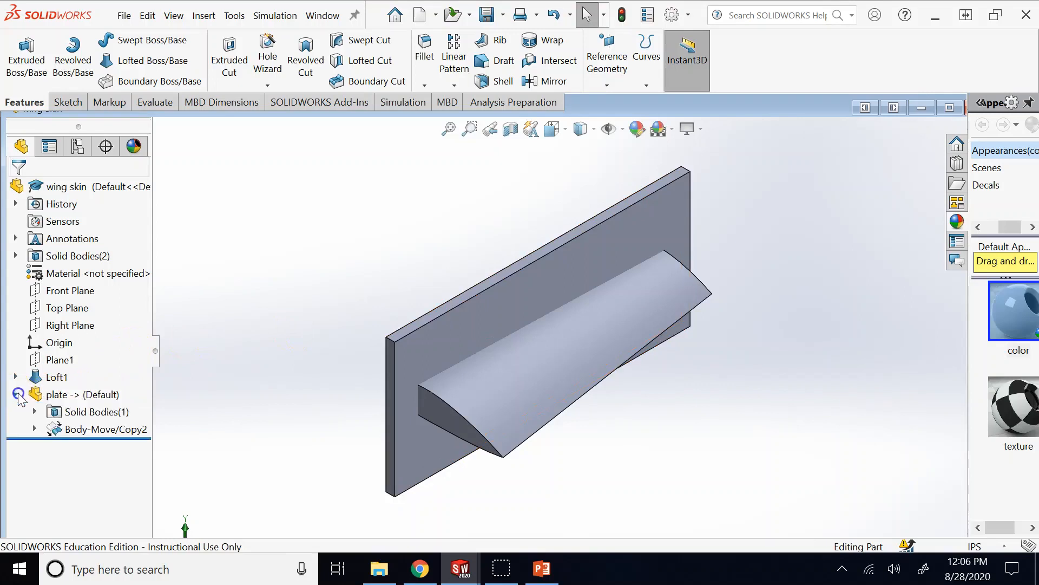
left_click(95, 413)
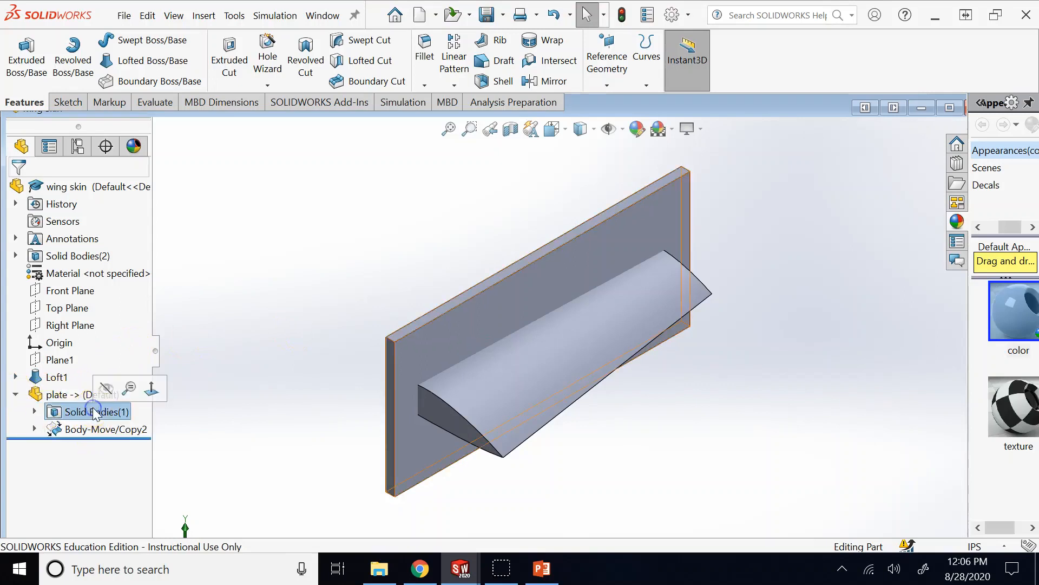
left_click(76, 396)
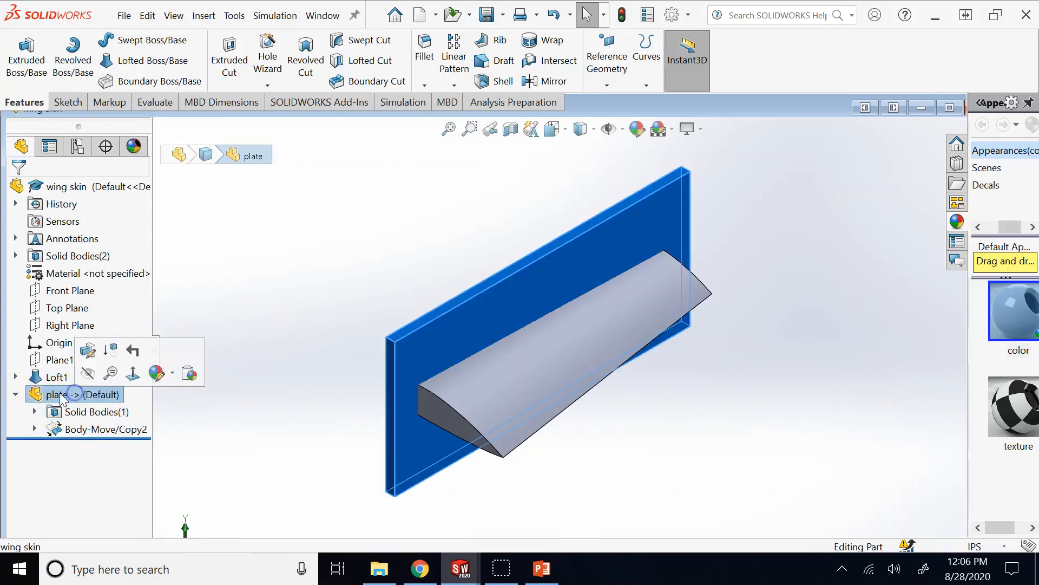
left_click(16, 395)
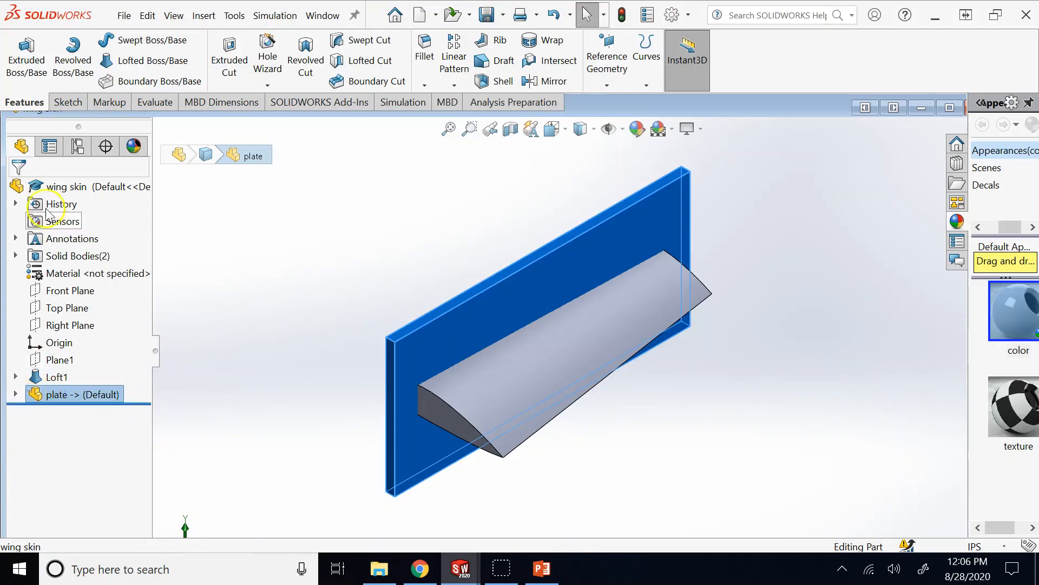
left_click(297, 333)
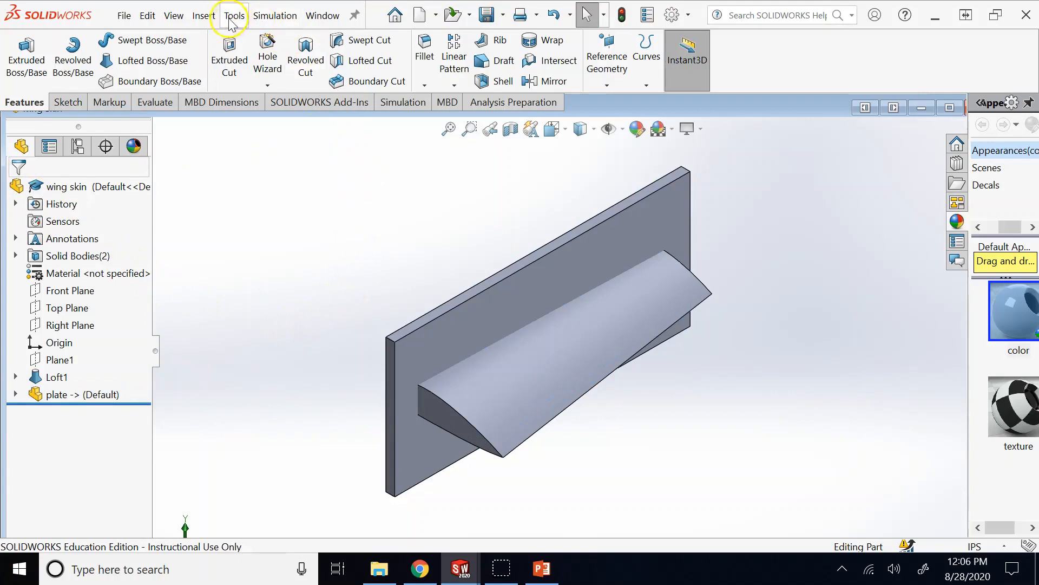
- Combine the plate body and the lofted wing body using the Common operation type
left_click(201, 15)
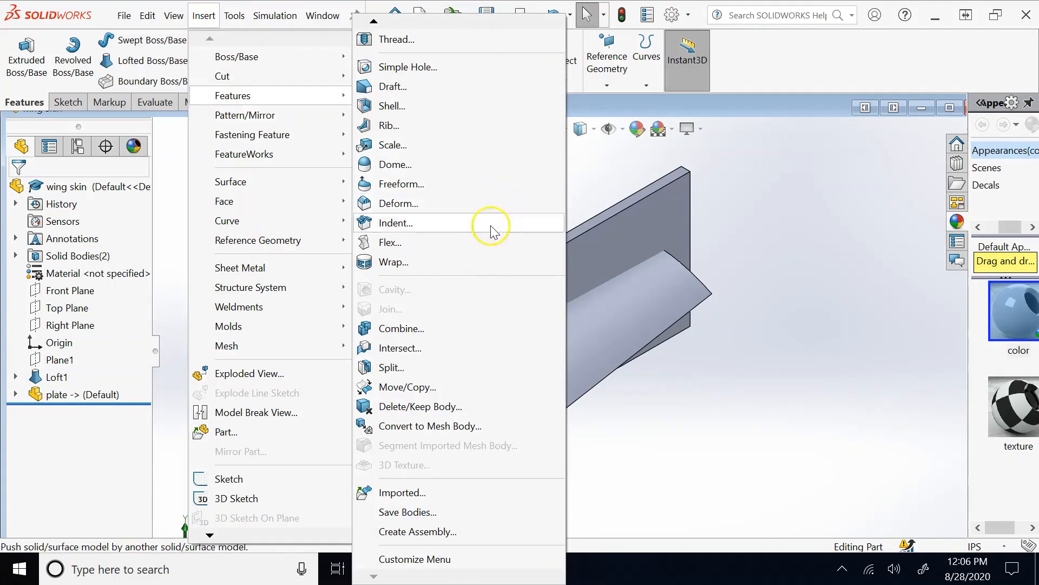
left_click(457, 336)
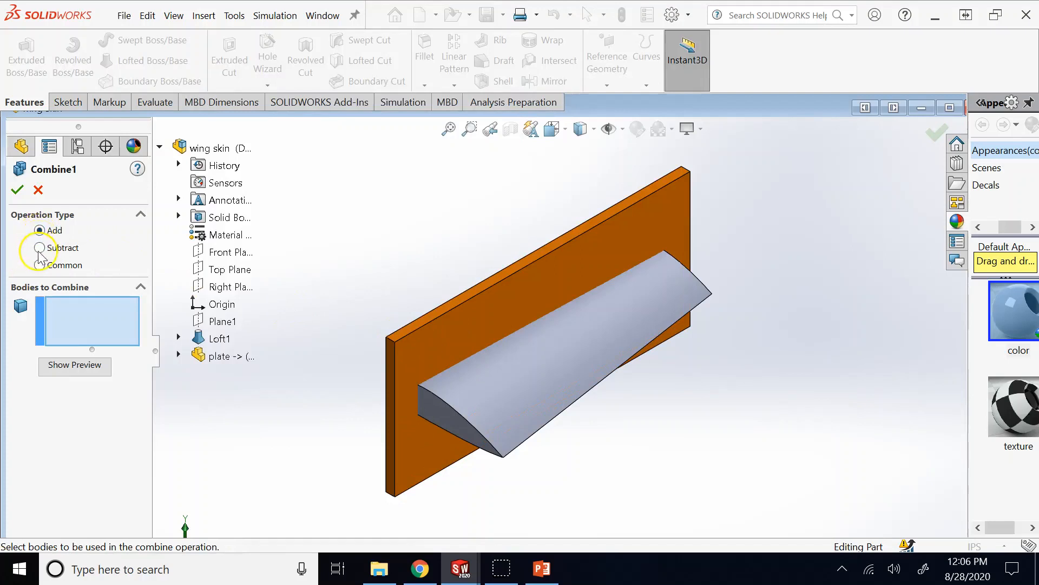
left_click(469, 327)
left_click(527, 368)
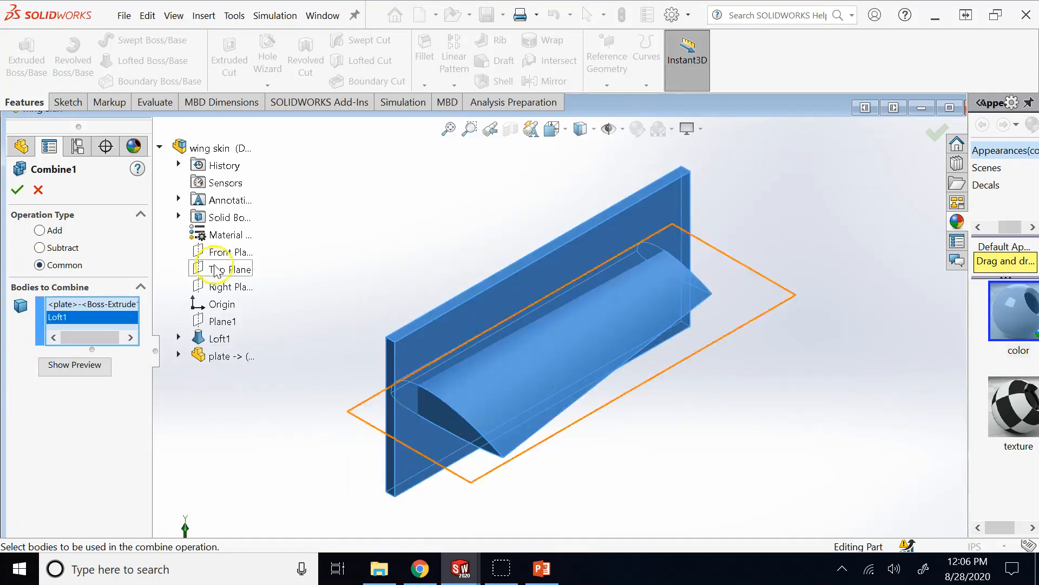
left_click(17, 190)
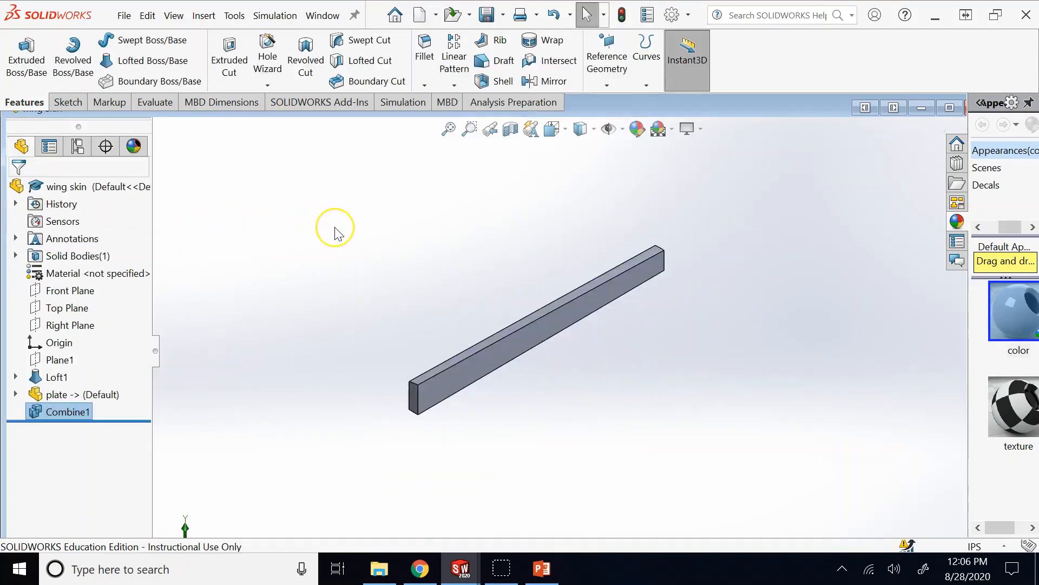
- Examine the combined body's end face straight on and the shape of its long side face
scroll(630, 287, "down", 4)
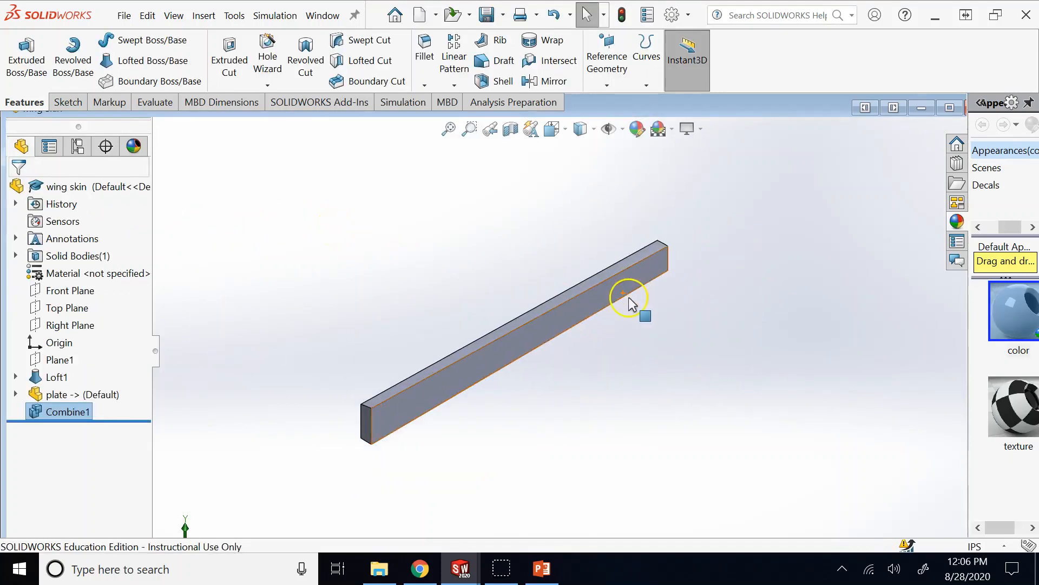
scroll(314, 482, "down", 5)
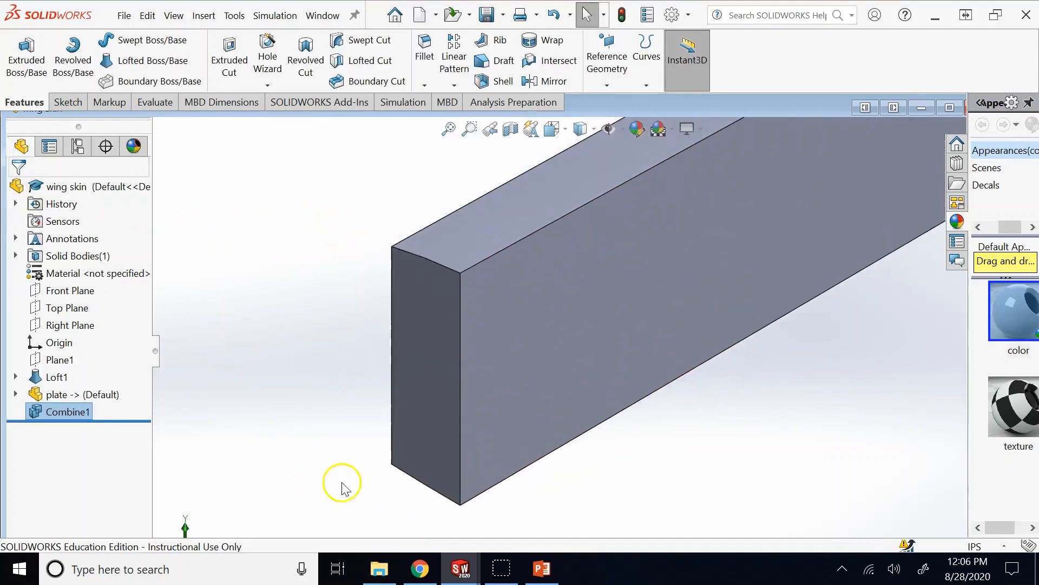
left_click(443, 335)
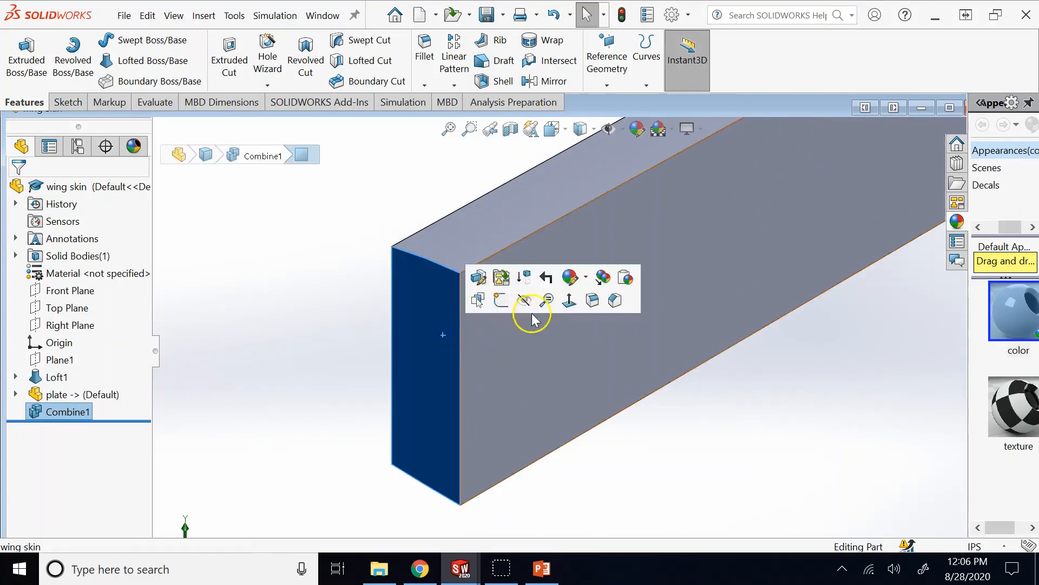
left_click(568, 301)
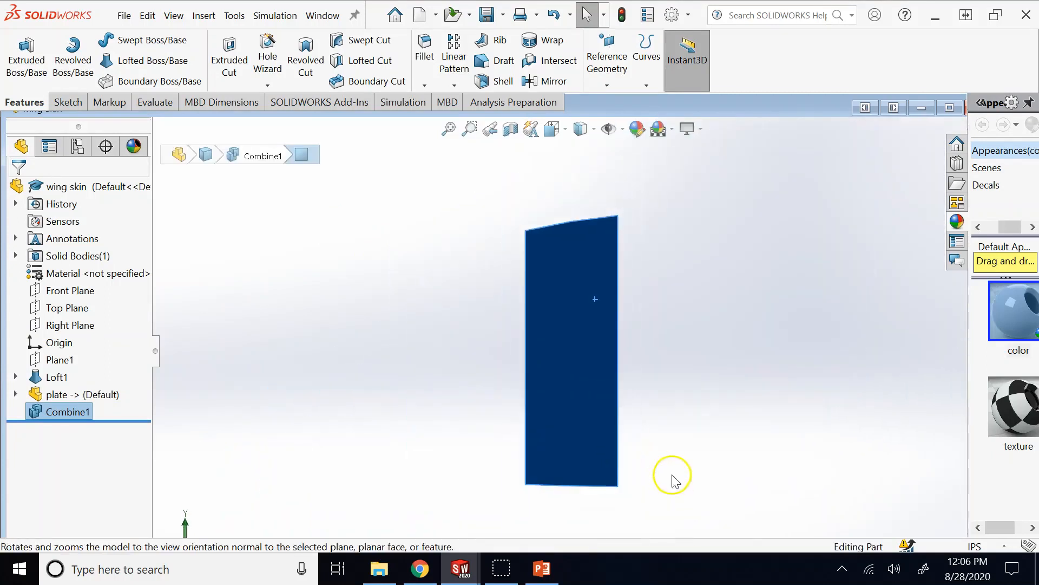
left_click(670, 417)
scroll(668, 413, "up", 2)
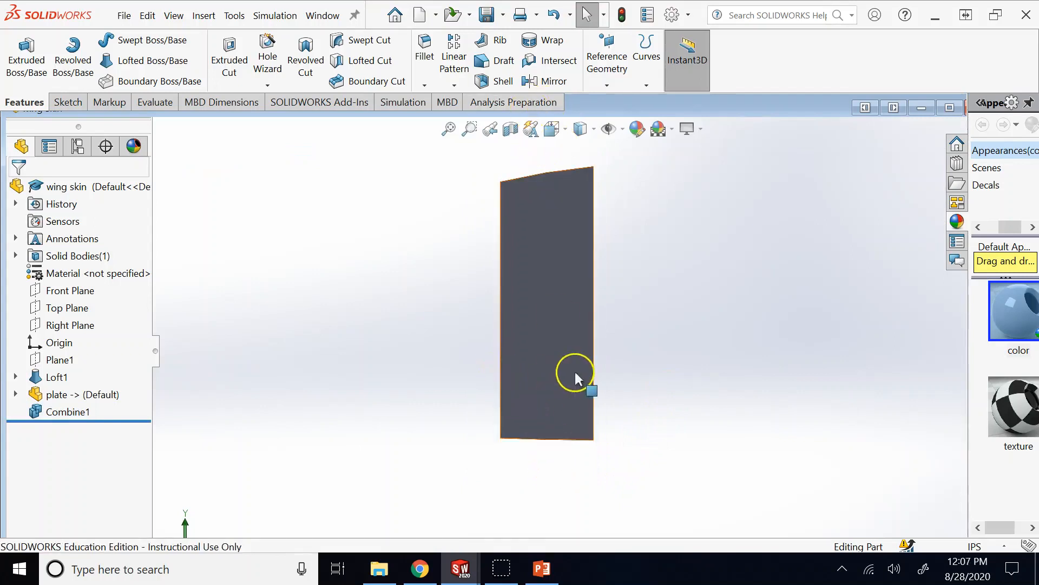
middle_click_drag(575, 371, 756, 361)
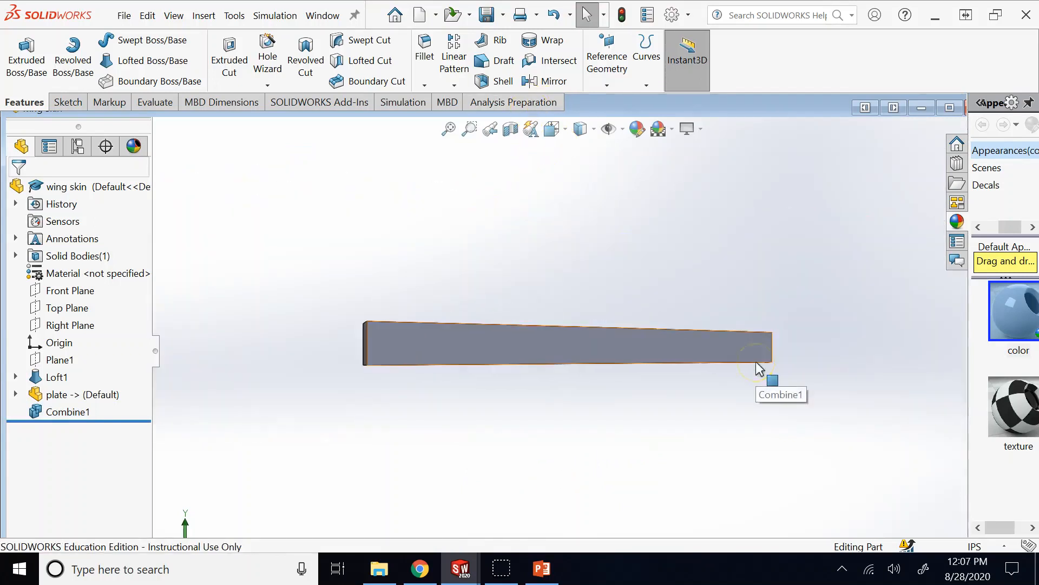
key("Left")
scroll(684, 377, "down", 3)
scroll(683, 375, "up", 2)
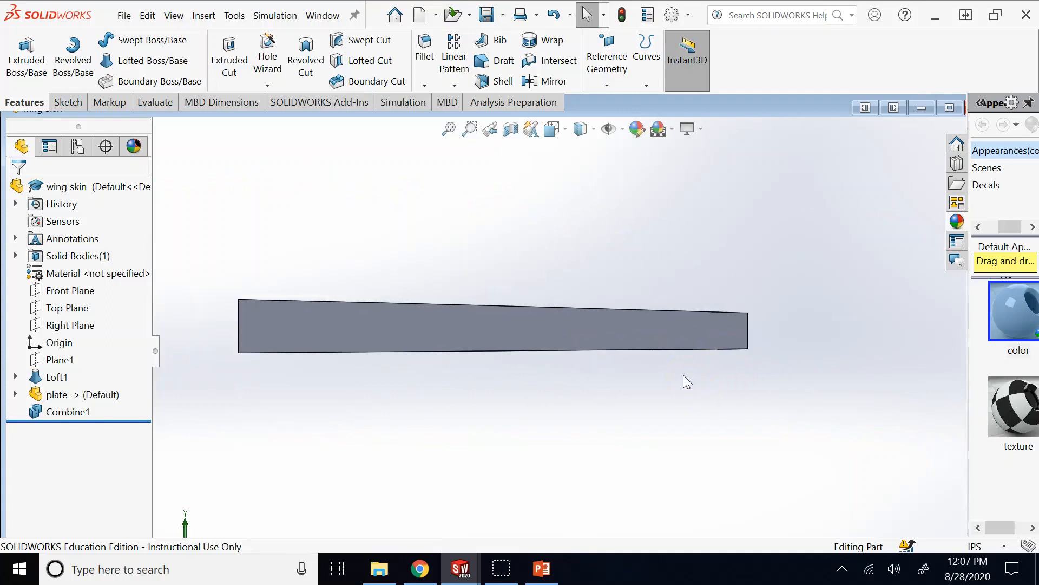
scroll(492, 333, "down", 1)
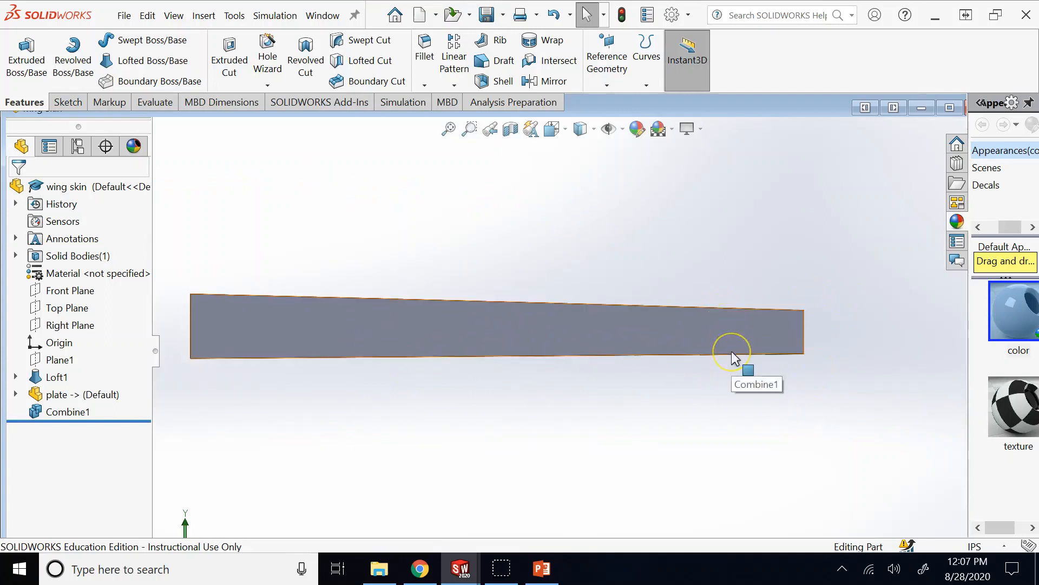
- Delete the Combine feature from the wing skin part to restore the separate plate and wing bodies
scroll(732, 350, "up", 1)
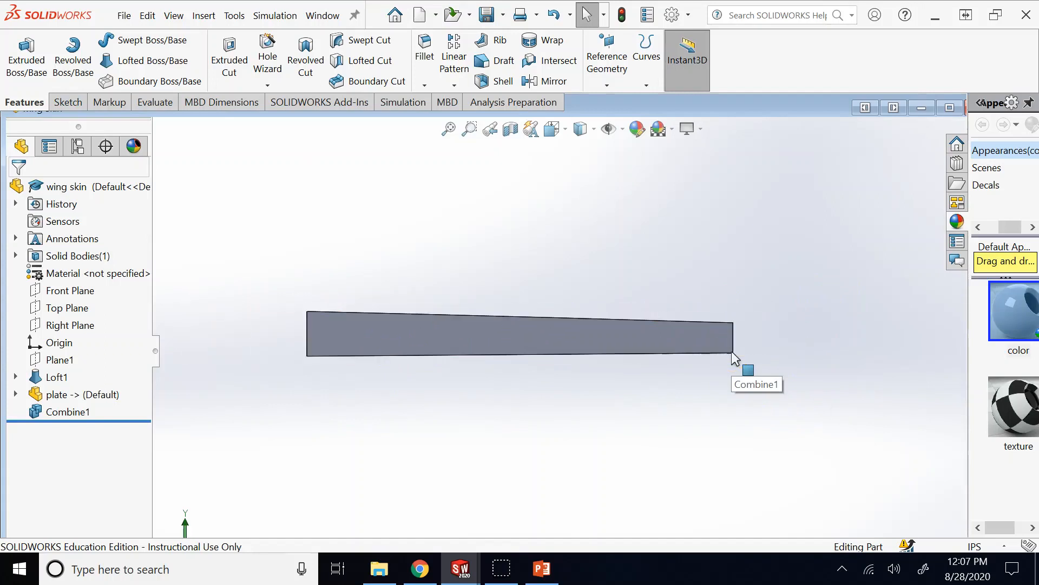
key("ctrl+7")
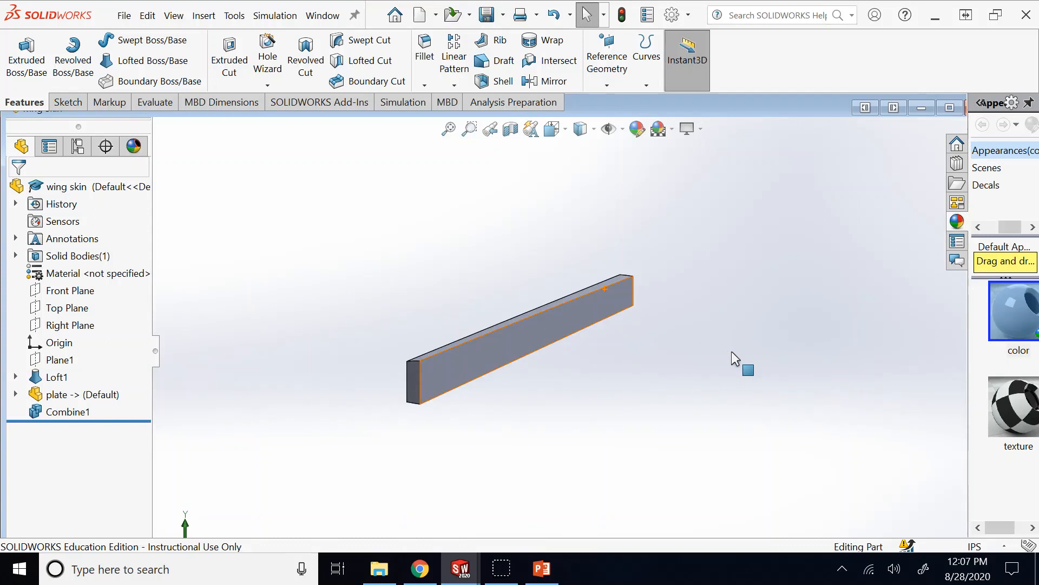
left_click(412, 197)
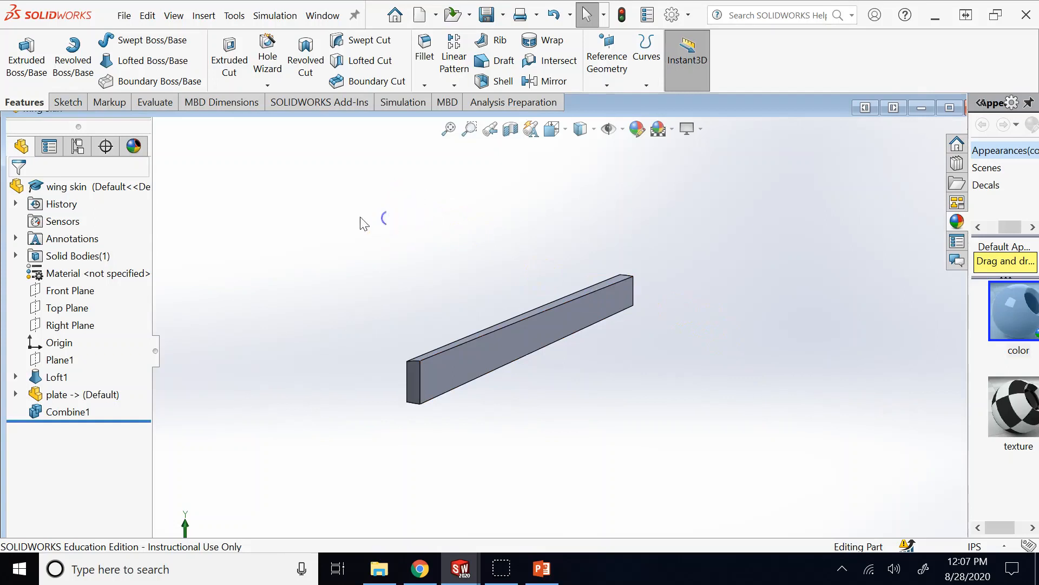
right_click(81, 413)
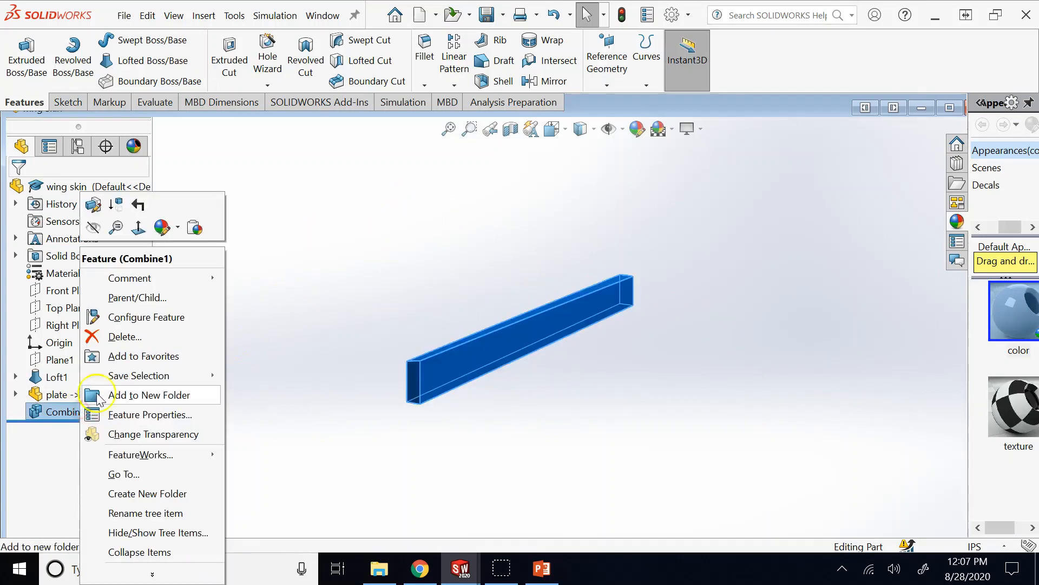
left_click(116, 337)
left_click(953, 248)
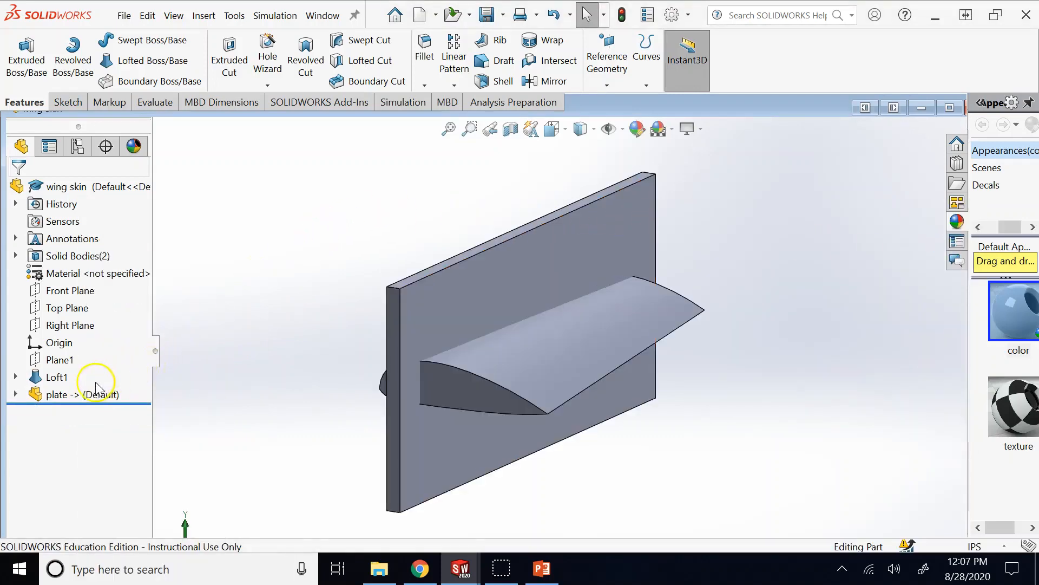
- Delete the inserted plate feature from the wing skin part, leaving only the lofted wing
right_click(79, 397)
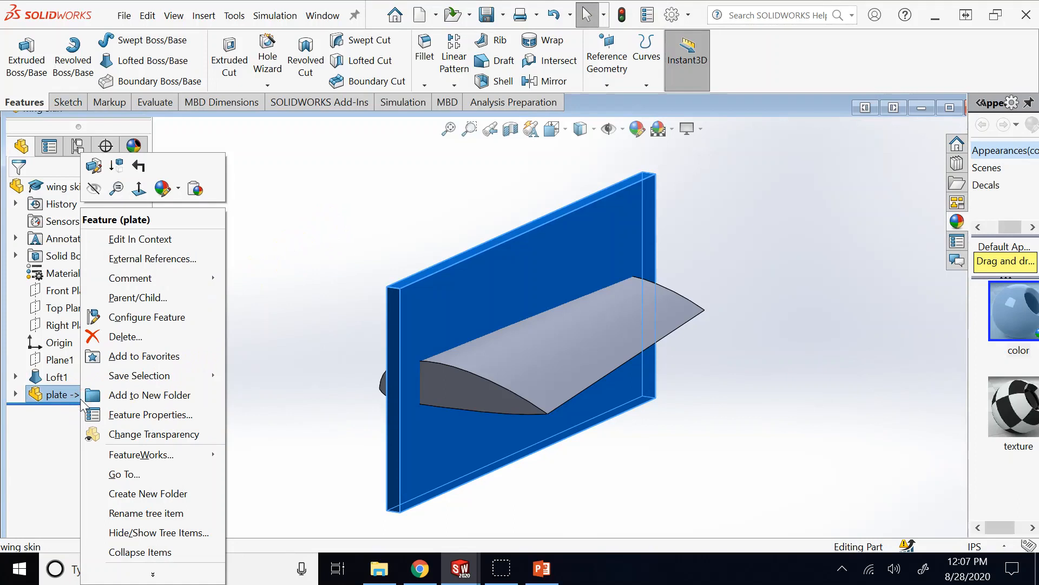
left_click(15, 395)
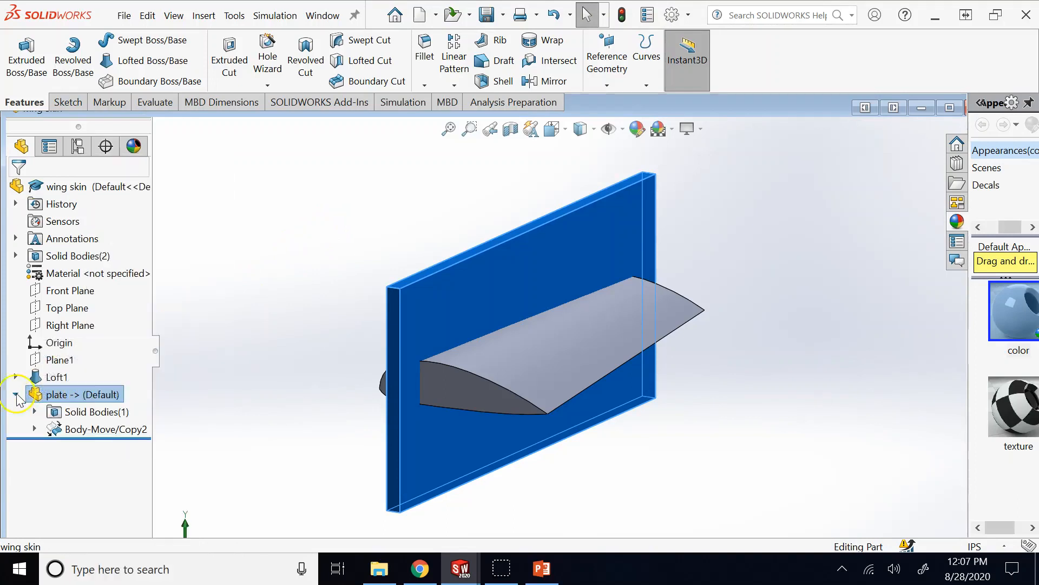
left_click(72, 417)
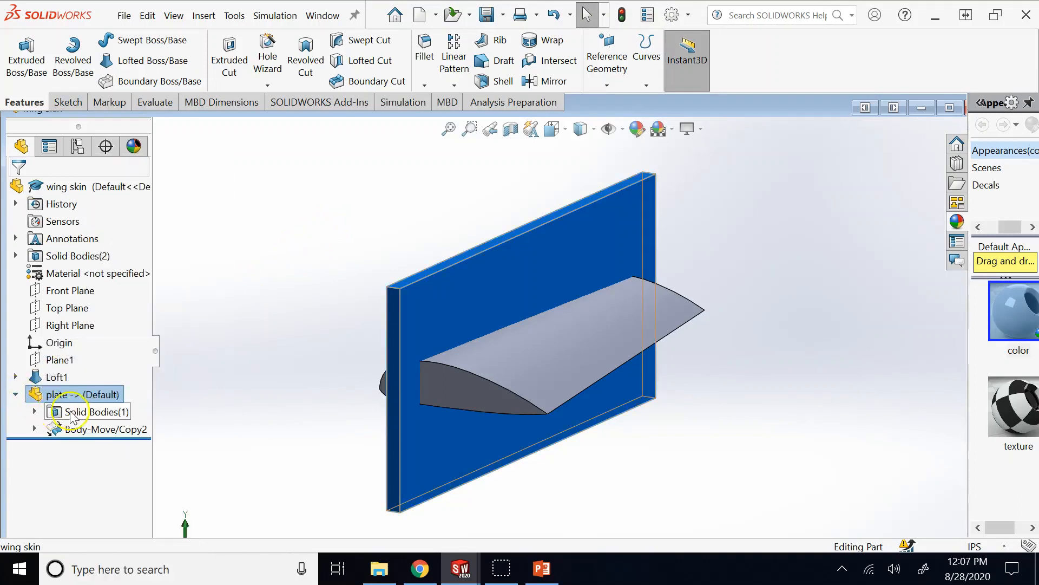
right_click(73, 417)
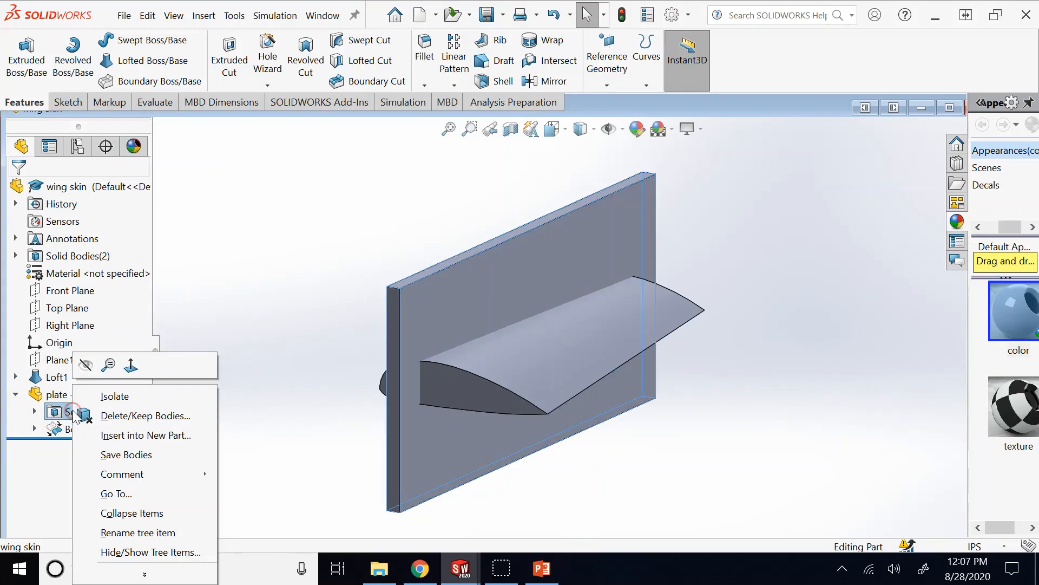
left_click(250, 252)
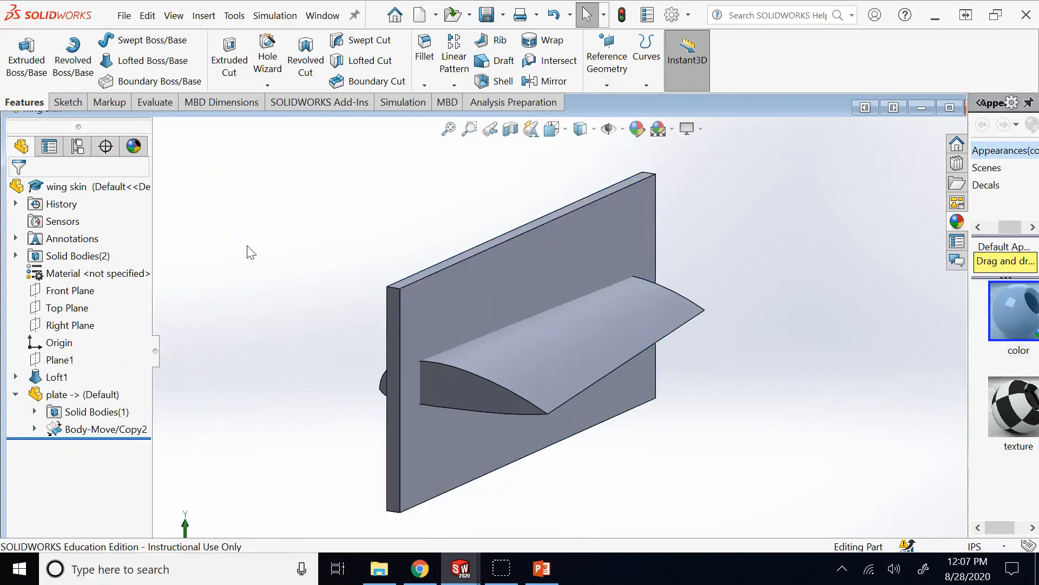
left_click(58, 395)
right_click(457, 301)
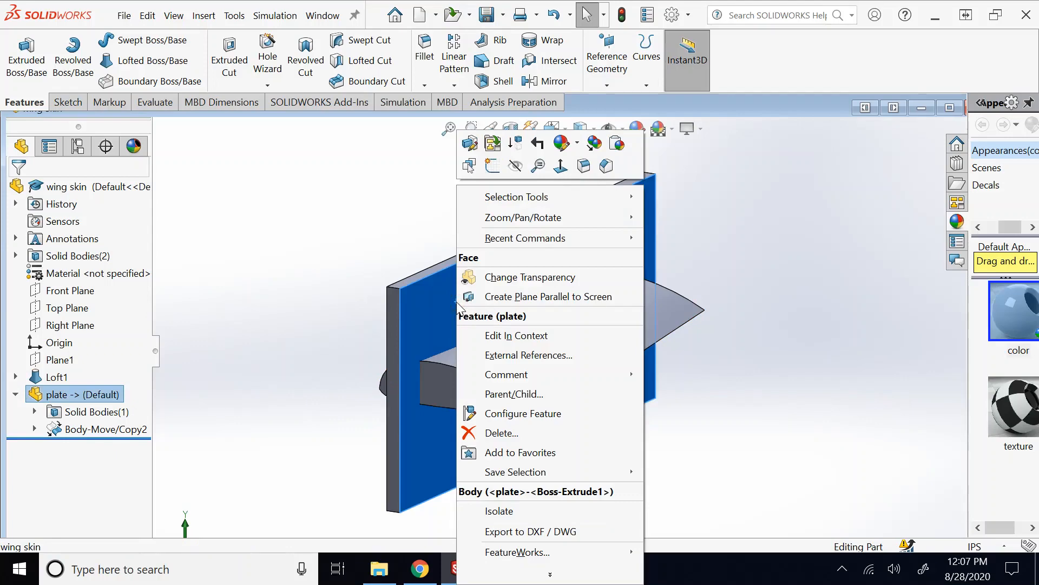
left_click(382, 251)
right_click(90, 394)
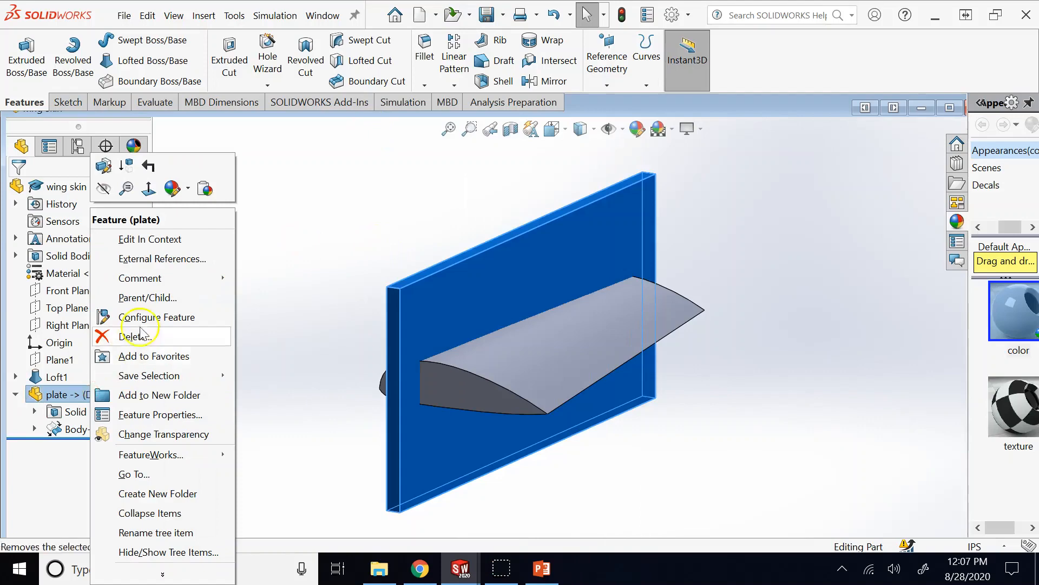
left_click(136, 335)
left_click(931, 245)
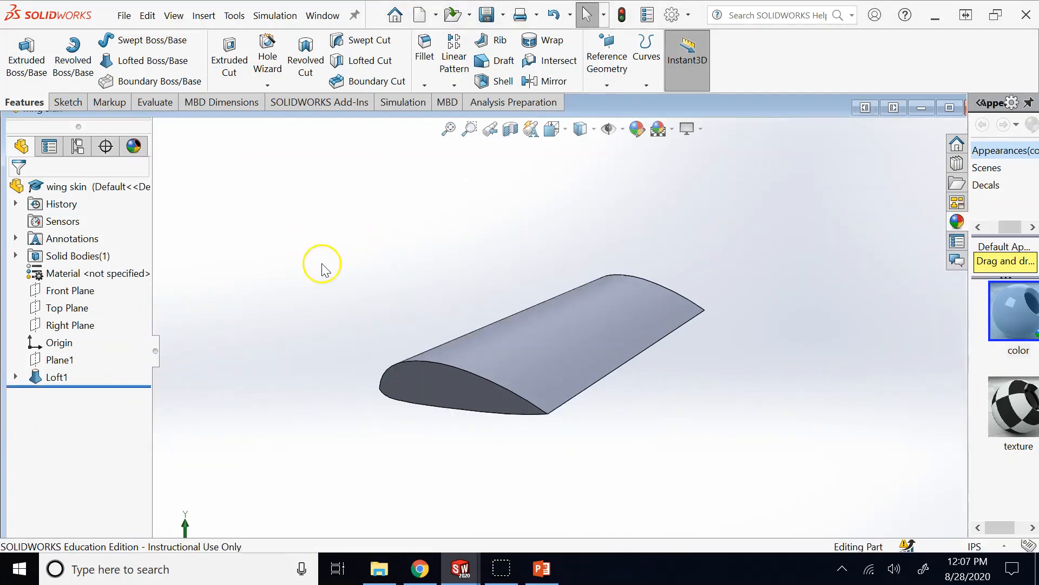
- Insert the open "plate" part into the wing skin part and place it over the wing
left_click(204, 16)
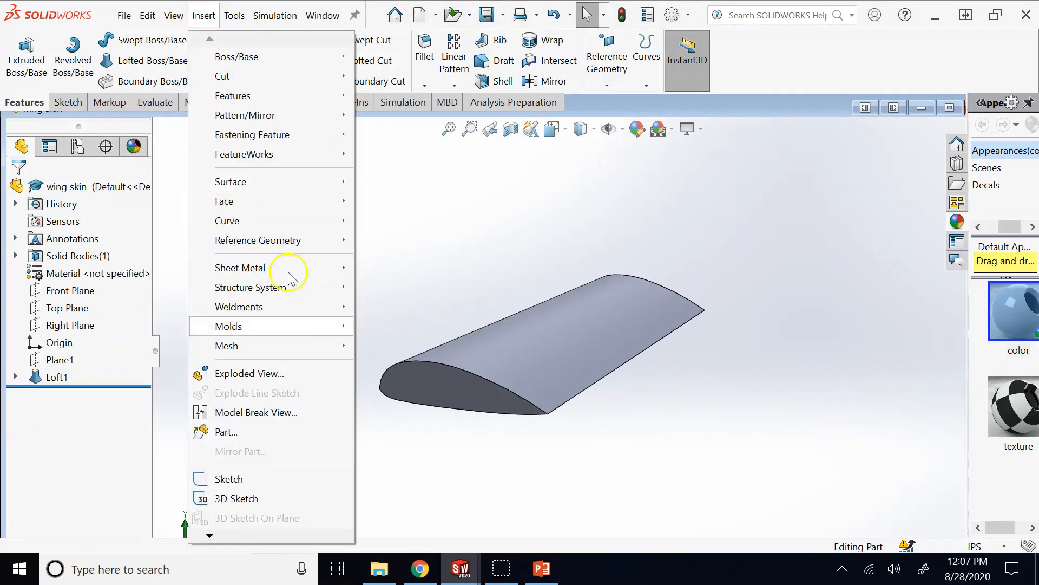
left_click(254, 431)
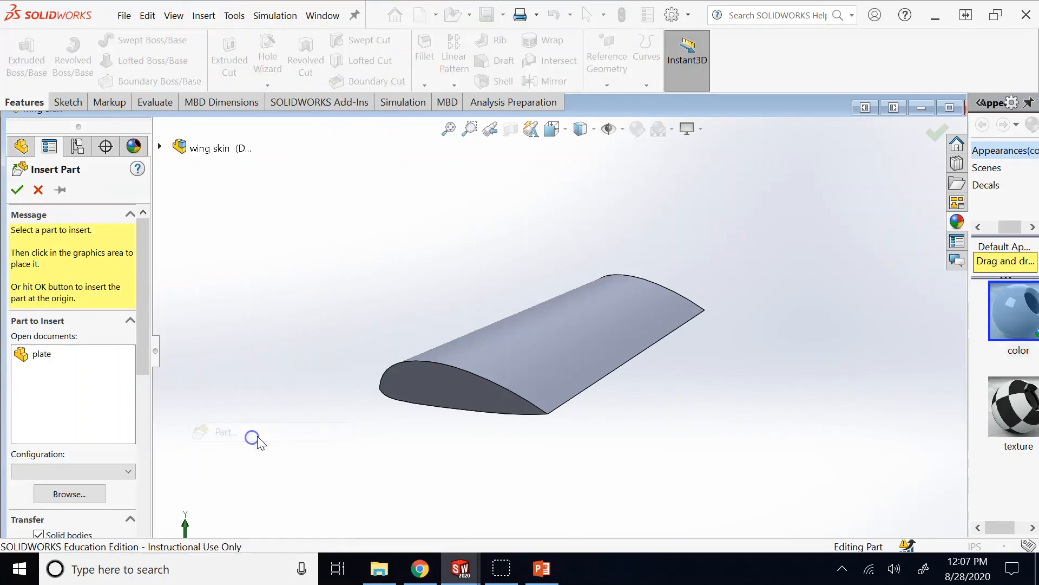
left_click(51, 355)
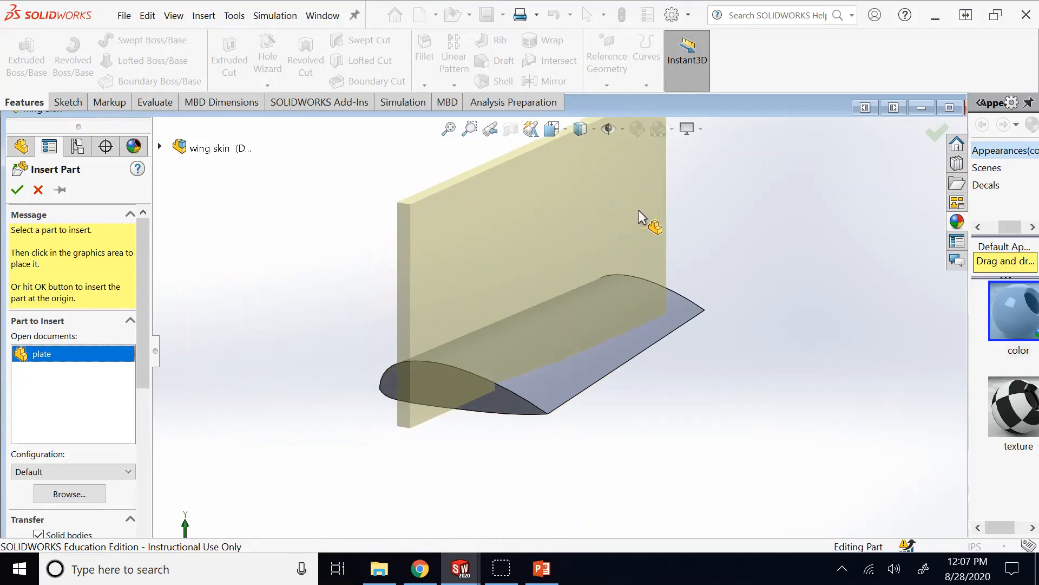
scroll(639, 217, "up", 3)
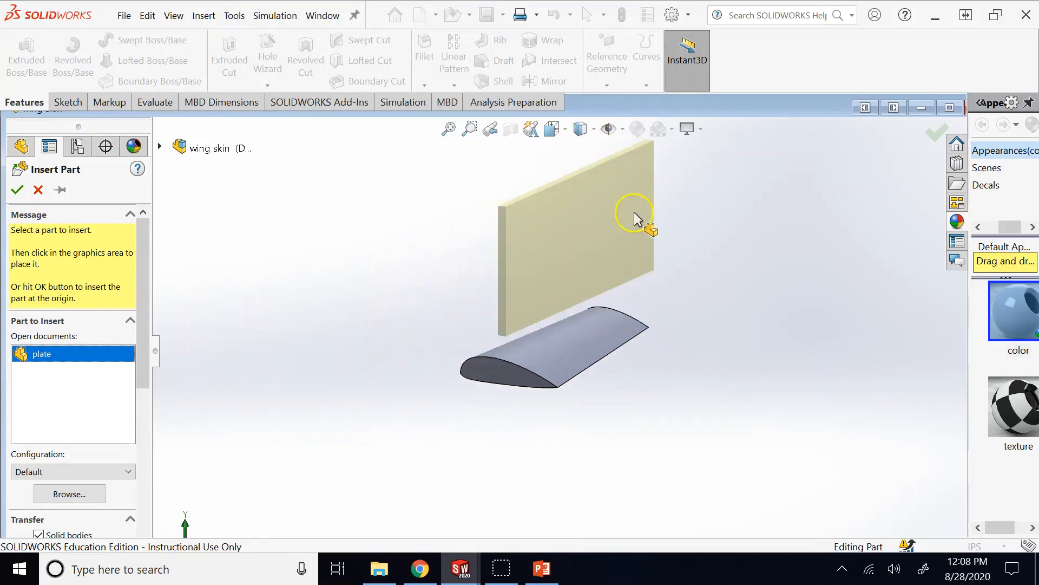
left_click(613, 302)
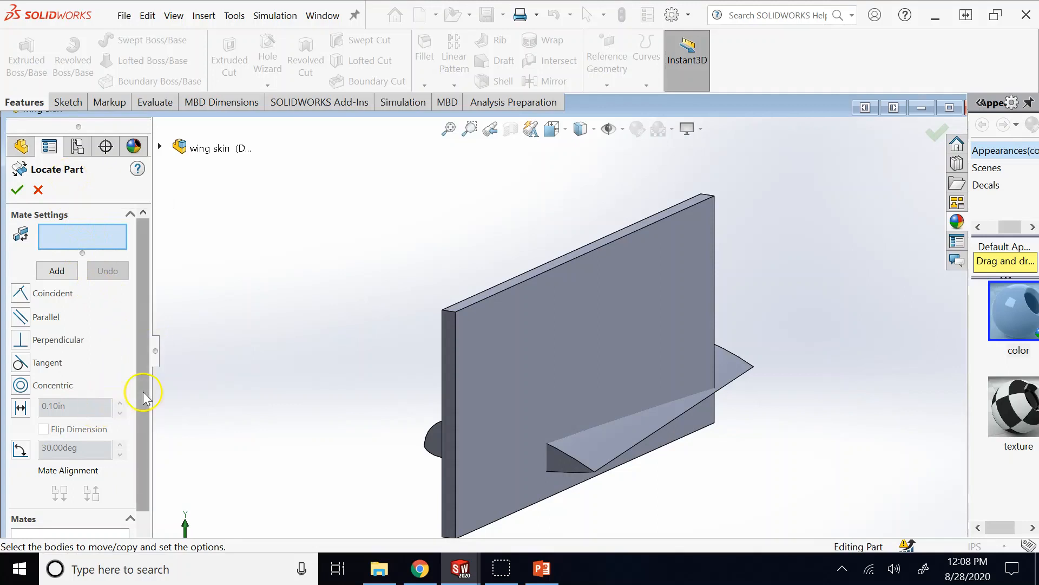
- Add a Parallel mate between the plate's large front face and the Front Plane so the plate lies across the wing
scroll(318, 389, "up", 4)
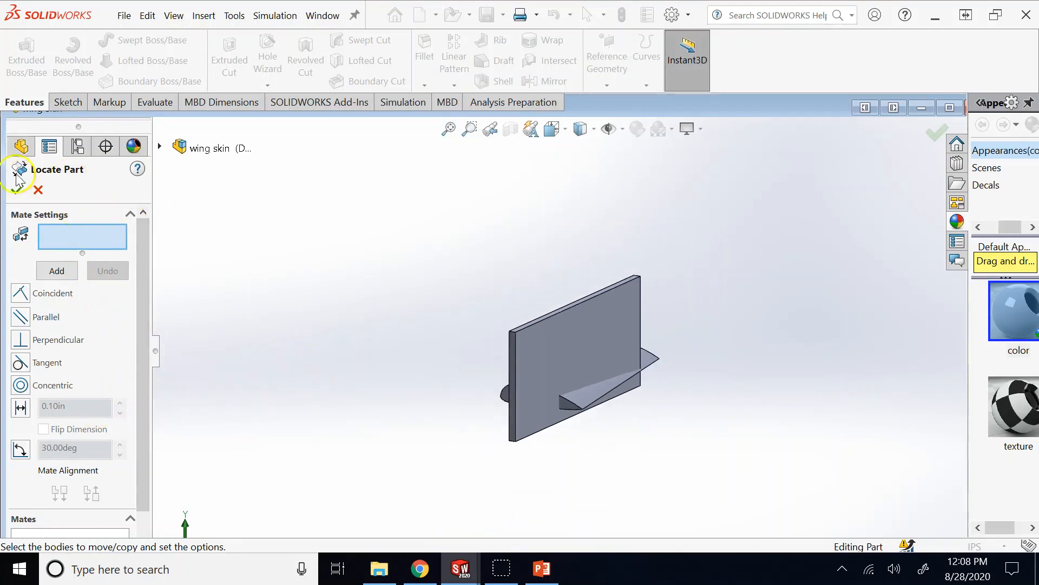
left_click(19, 152)
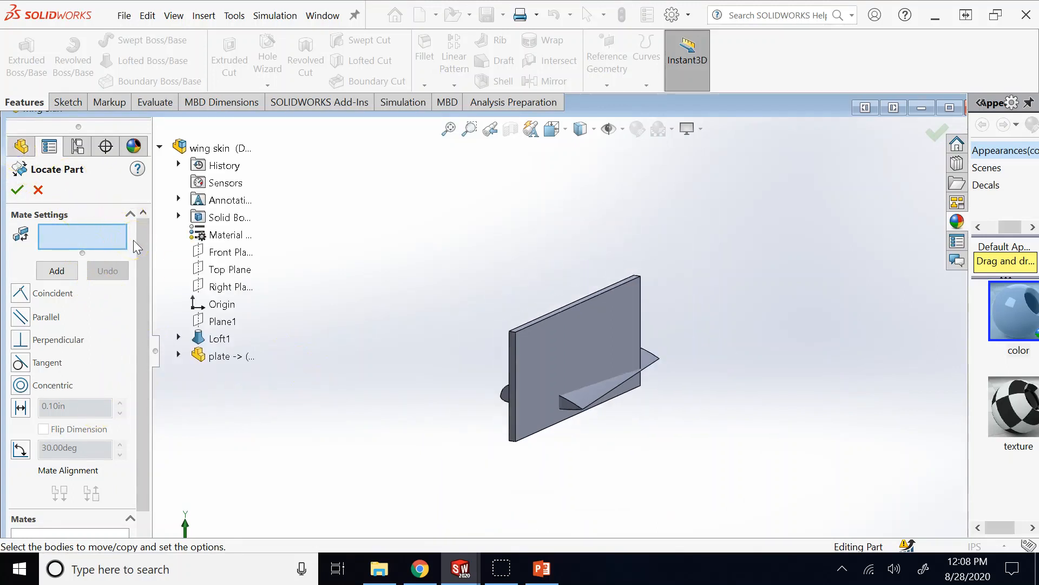
left_click(567, 339)
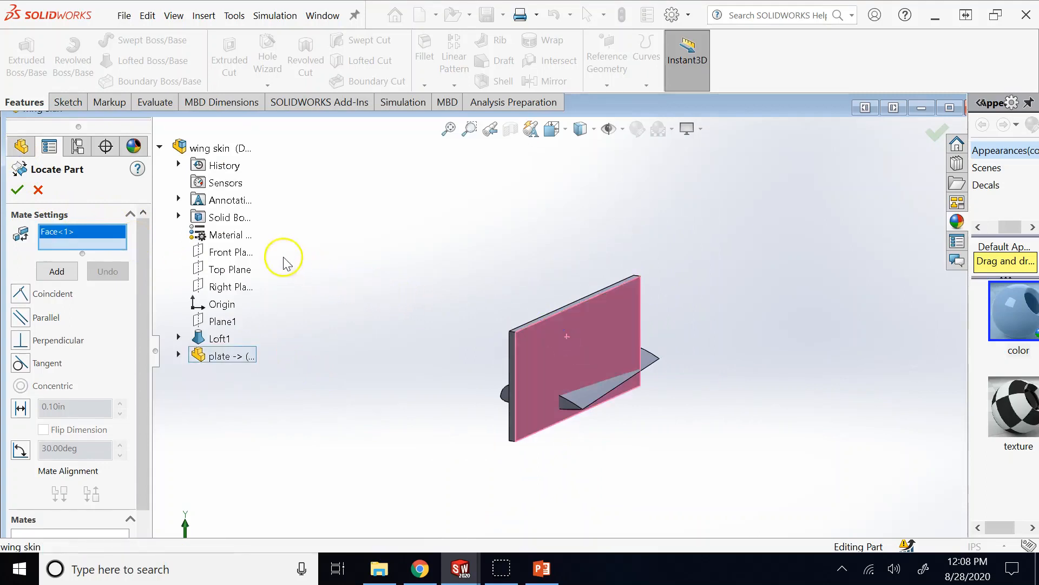
left_click(32, 322)
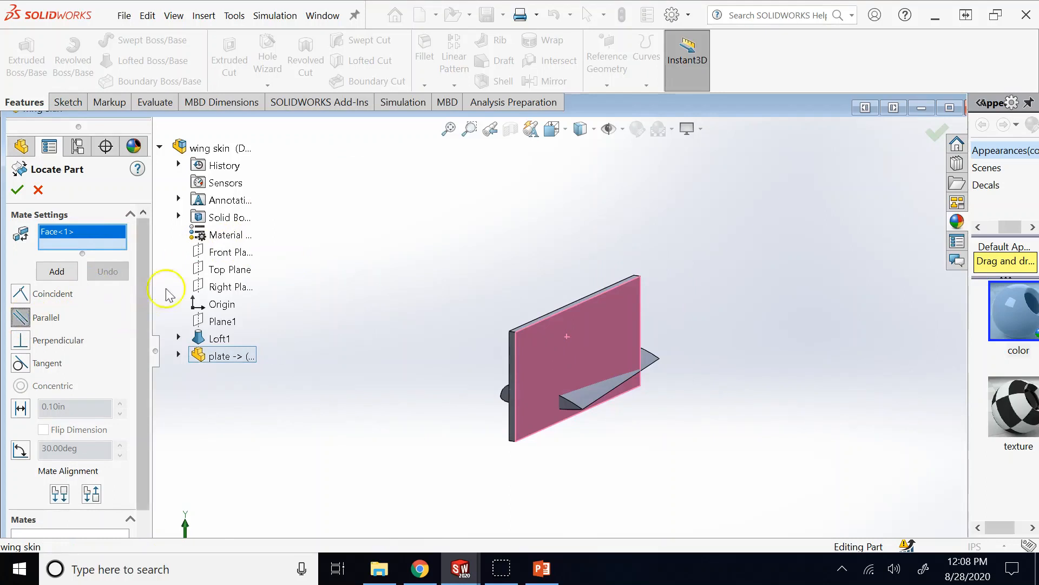
left_click(225, 254)
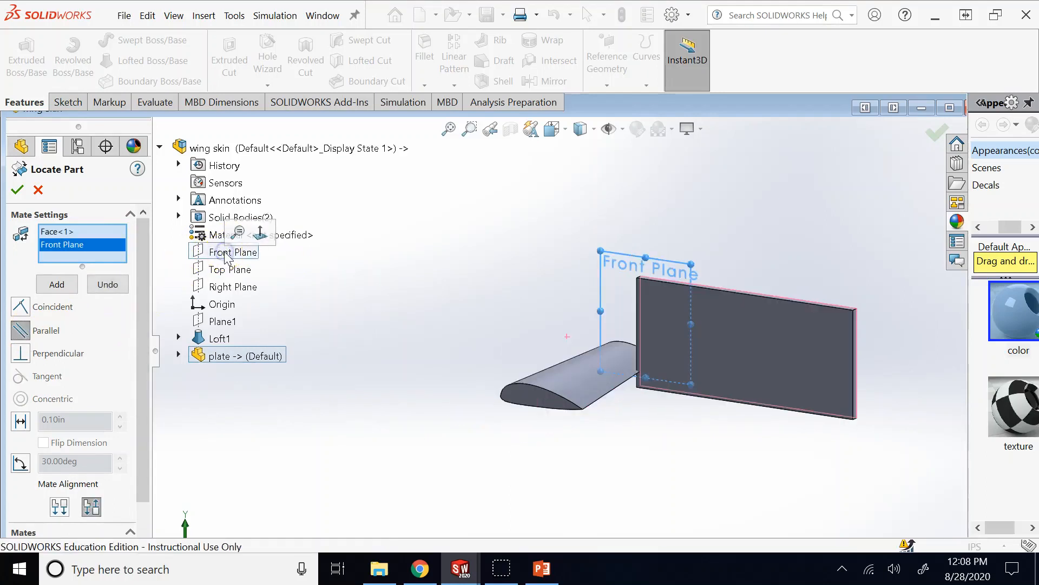
key("Down")
key("Down")
key("Down")
key("Down")
key("Down")
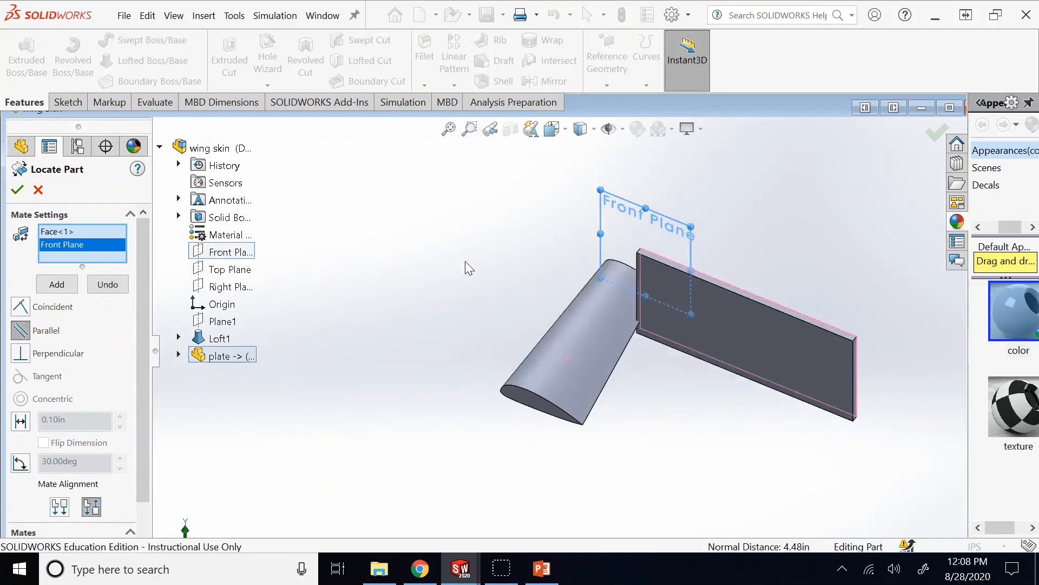
key("Up")
key("Up")
key("Up")
left_click(338, 295)
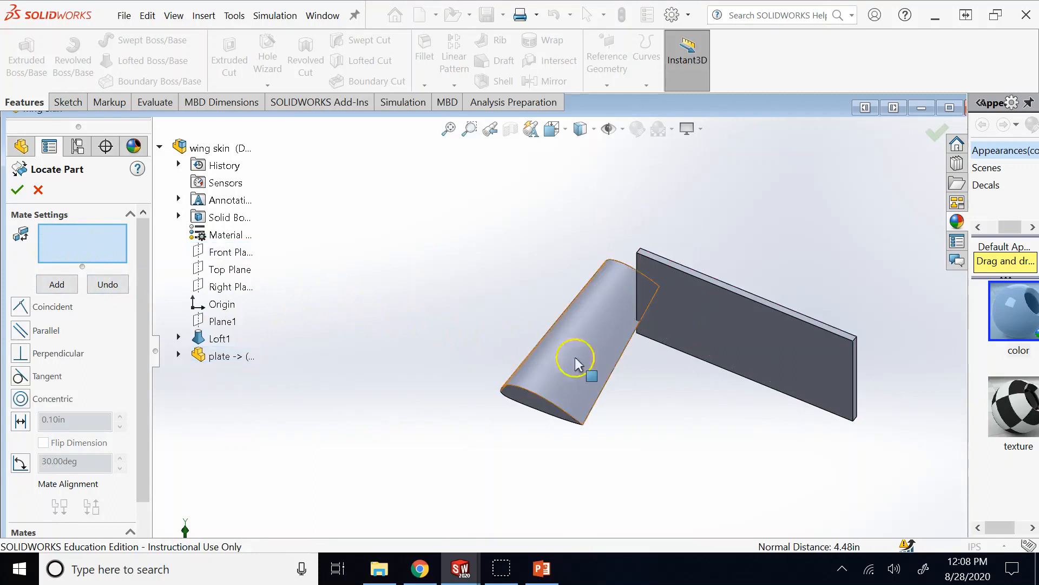
- Apply a flipped distance mate between the plate's narrow end face and the Right Plane, extending it past the wing's leading edge, and accept the location
scroll(893, 385, "down", 2)
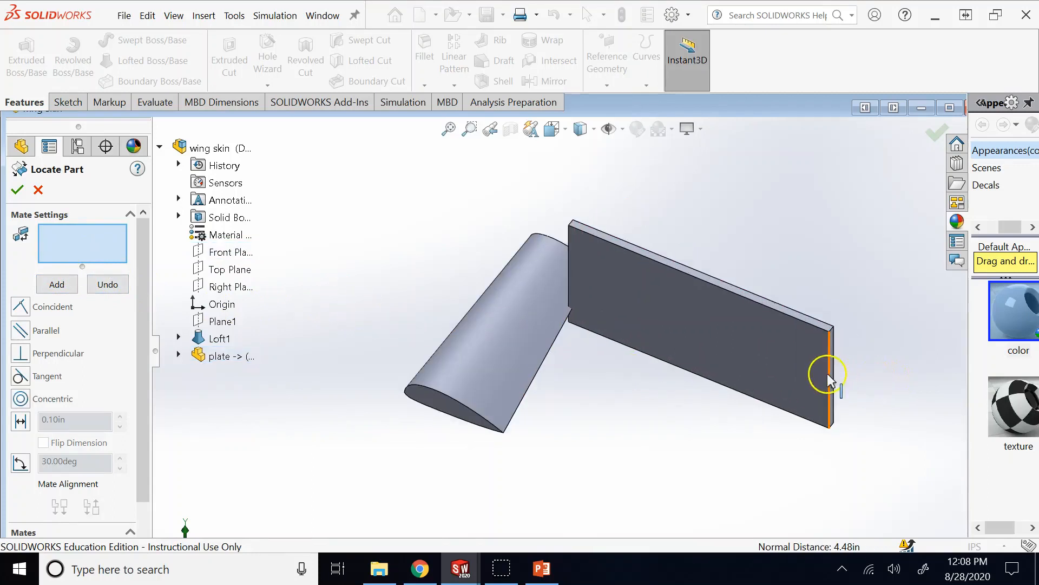
scroll(824, 374, "down", 3)
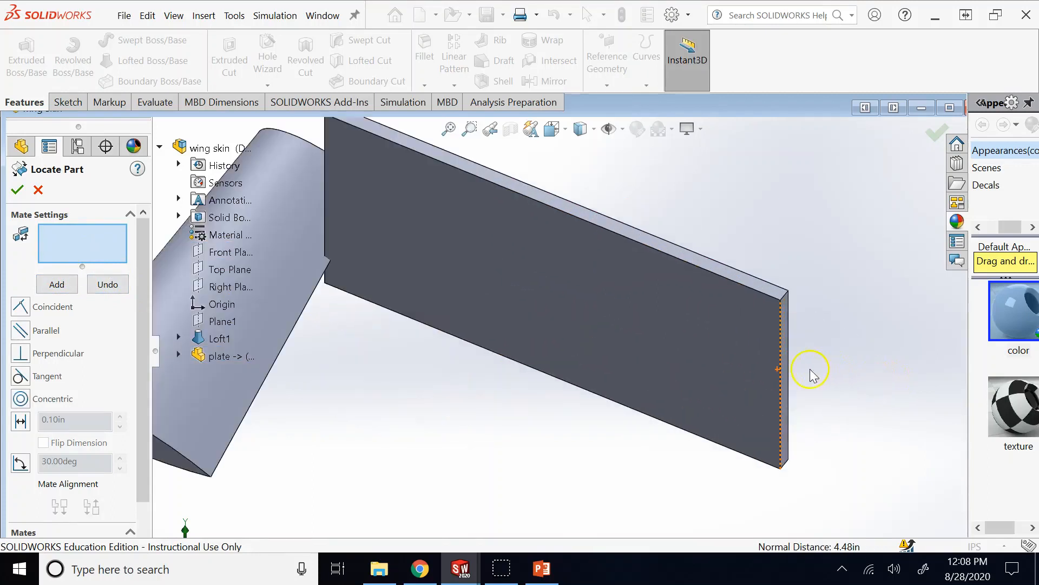
left_click(782, 358)
scroll(395, 308, "up", 3)
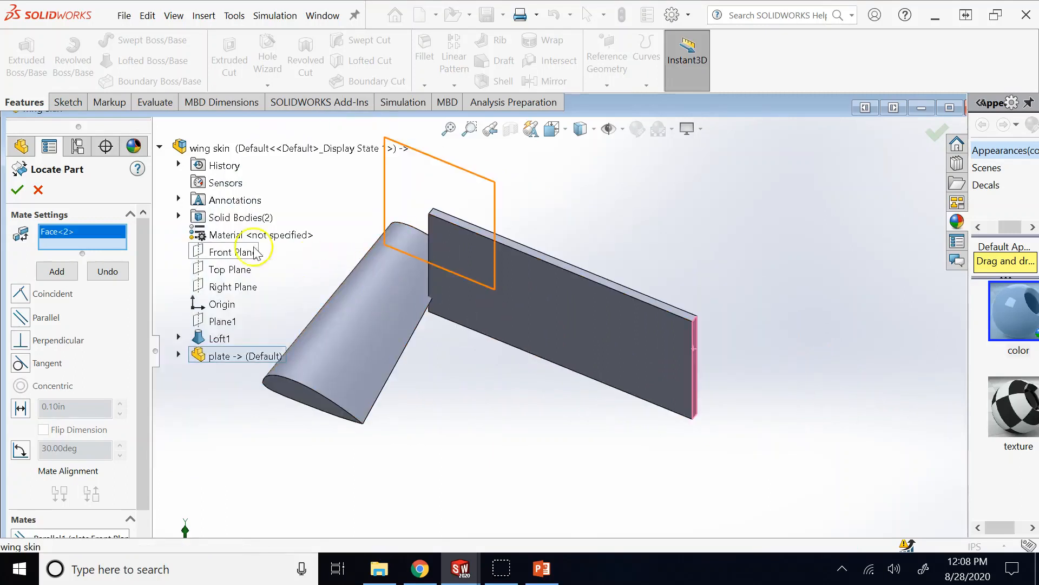
left_click(225, 287)
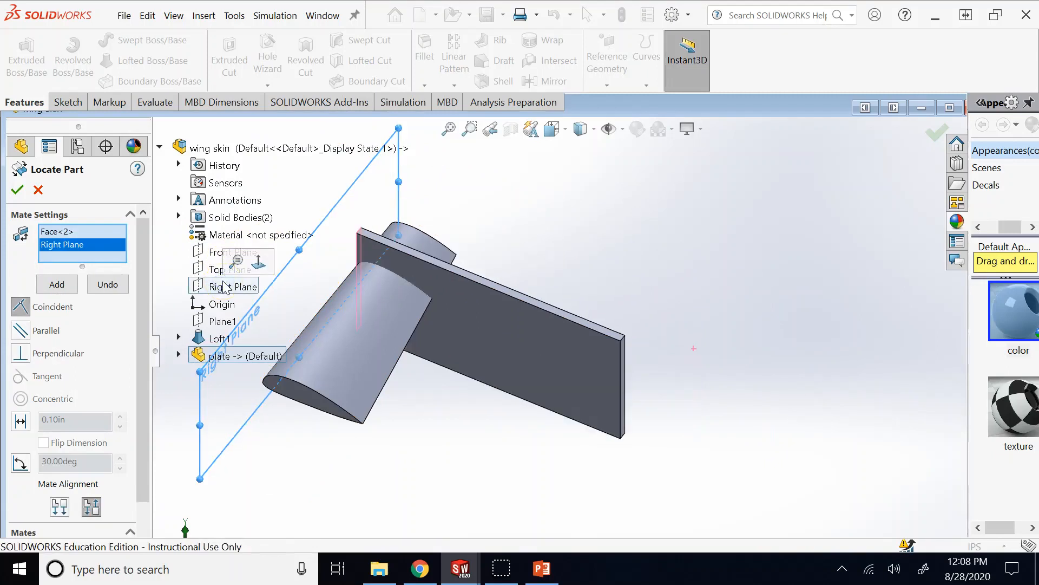
left_click(22, 329)
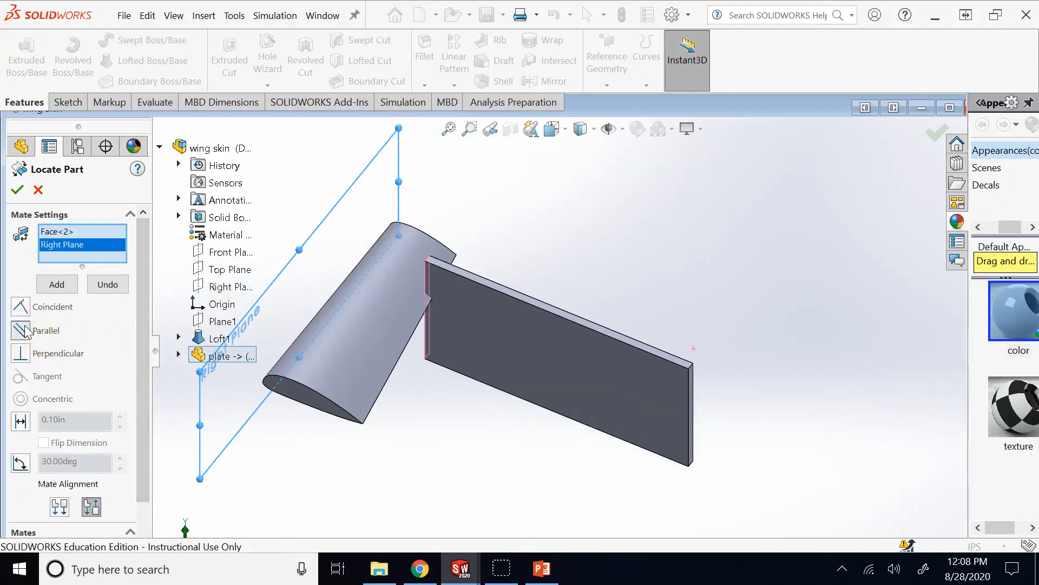
left_click(20, 420)
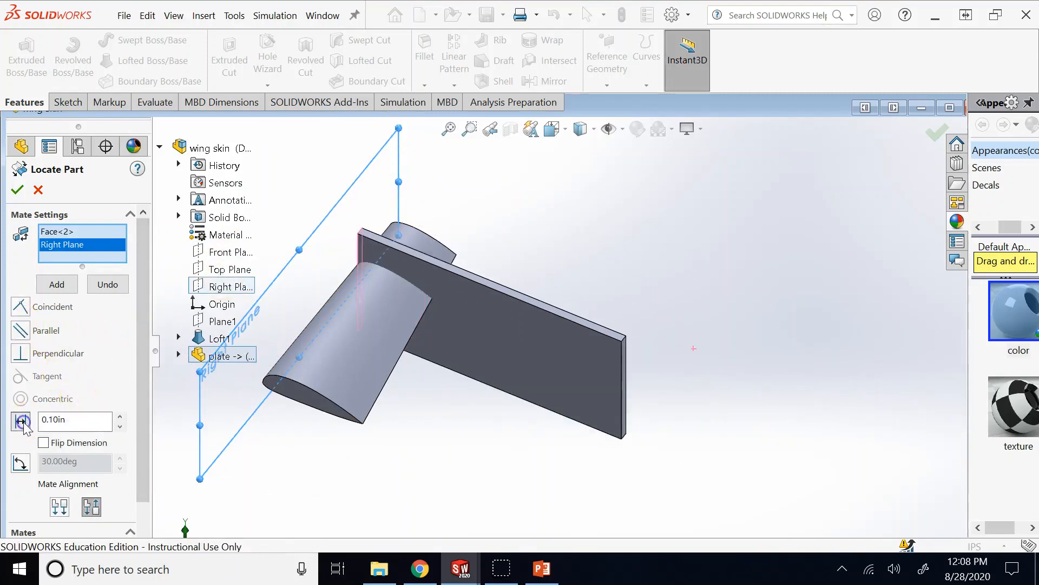
left_click(119, 417)
left_click(119, 417)
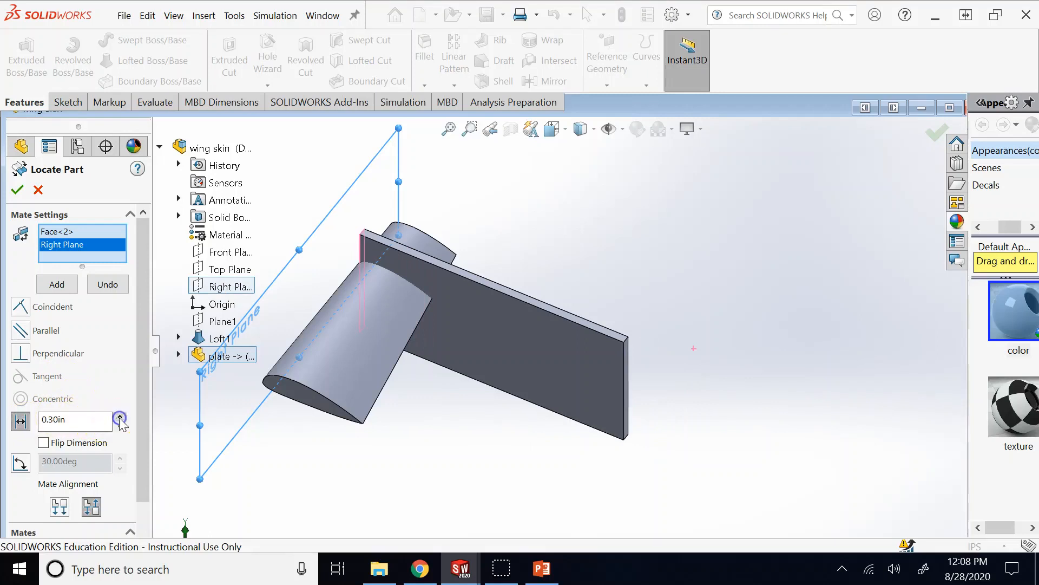
left_click(48, 445)
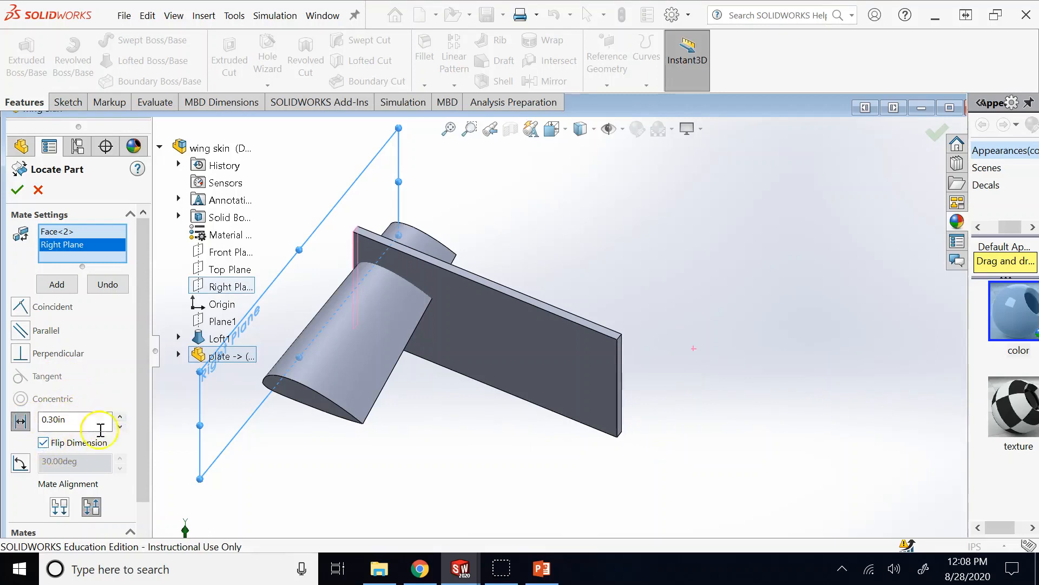
left_click(126, 416)
left_click_drag(127, 415, 126, 415)
left_click(18, 190)
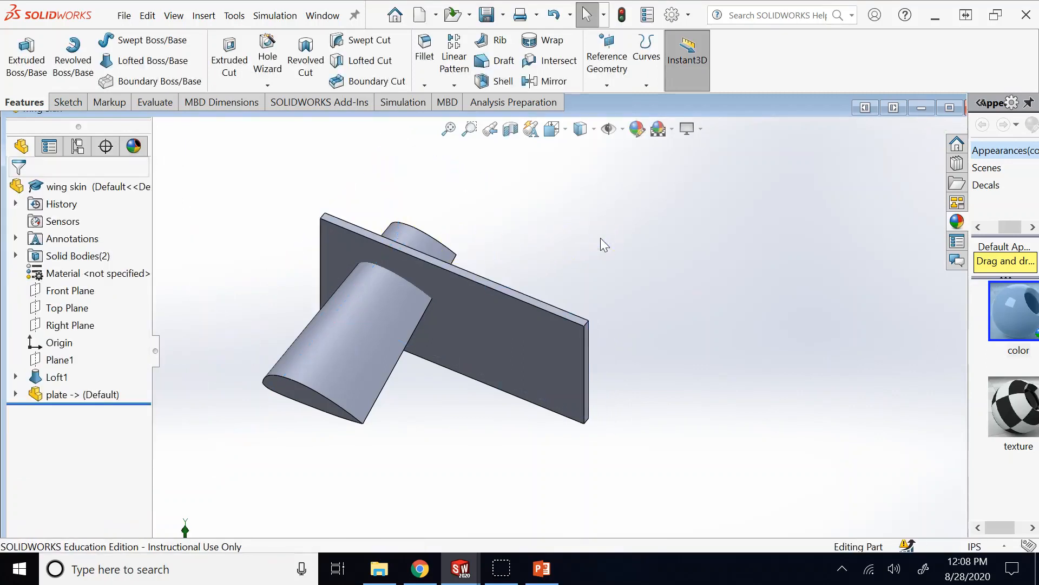
key("f")
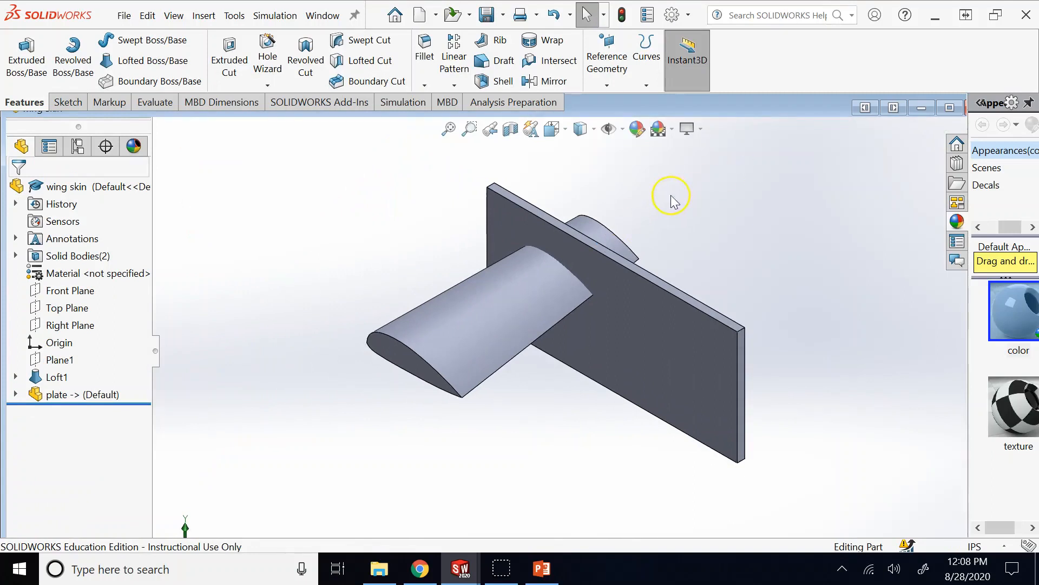
- Combine the lofted wing and the inserted plate with the Common operation to leave a wing-shaped rib
scroll(661, 207, "down", 2)
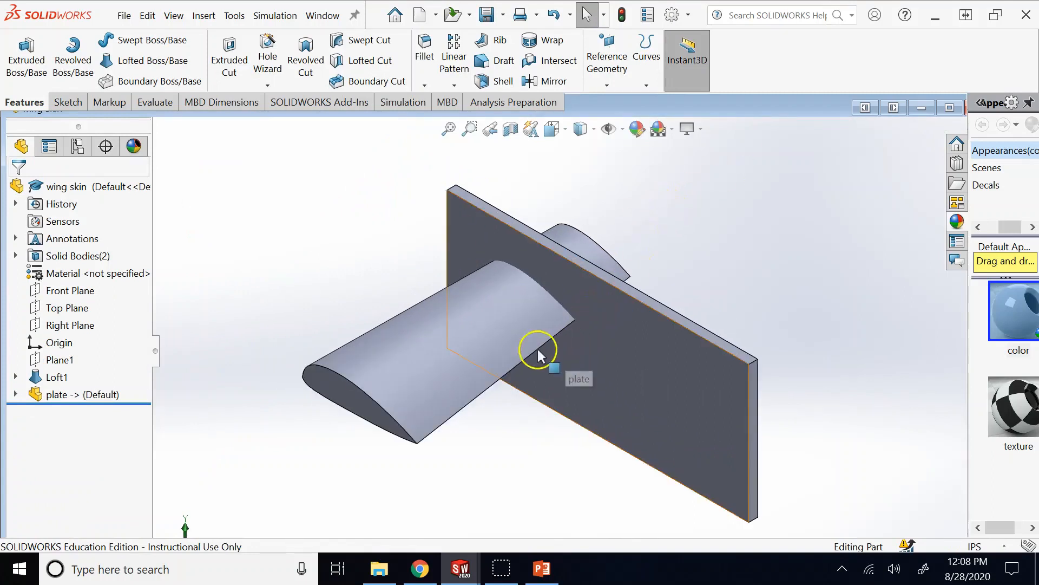
left_click(211, 19)
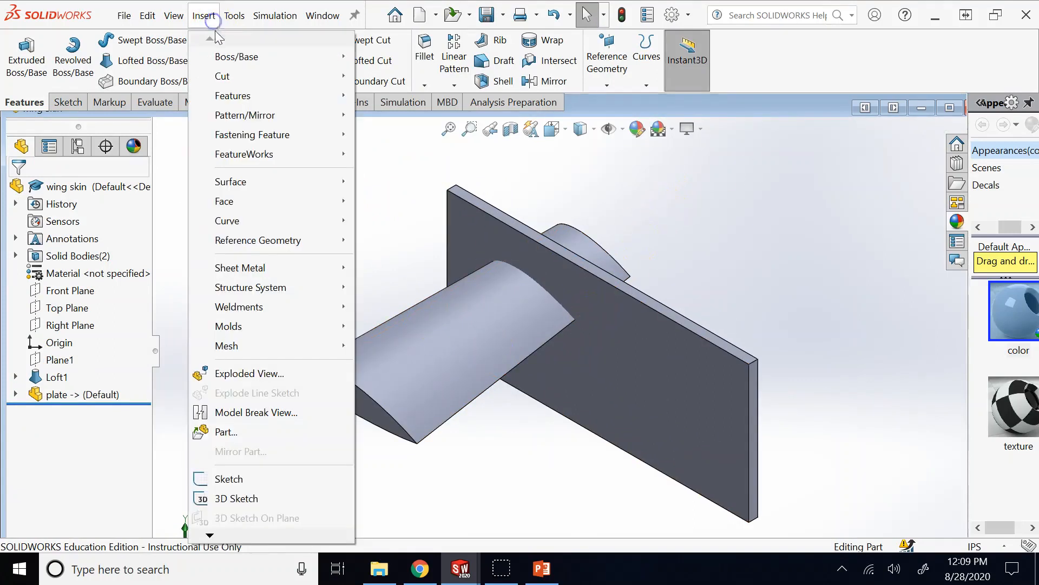
mouse_move(238, 96)
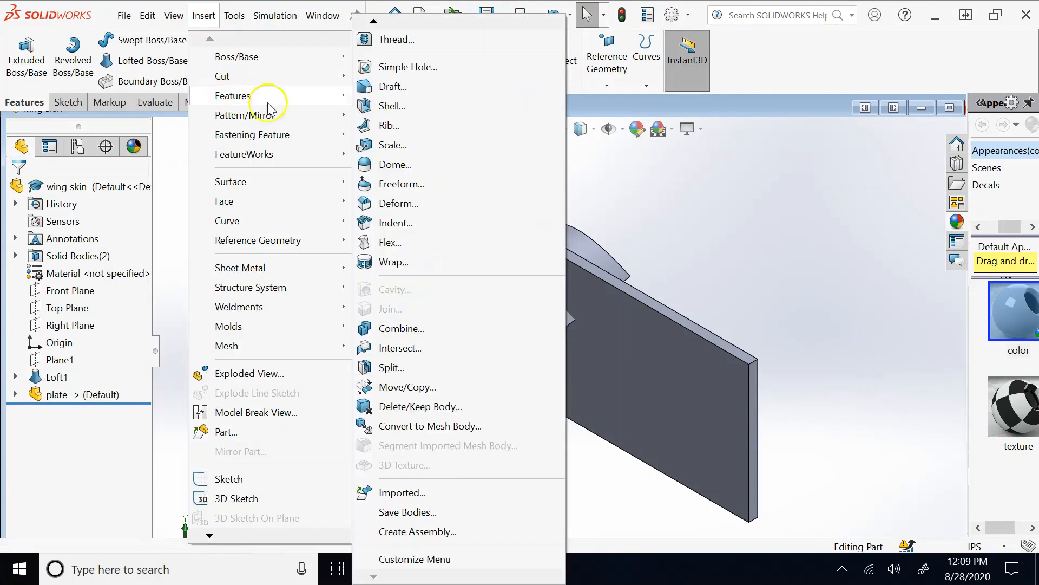
left_click(411, 329)
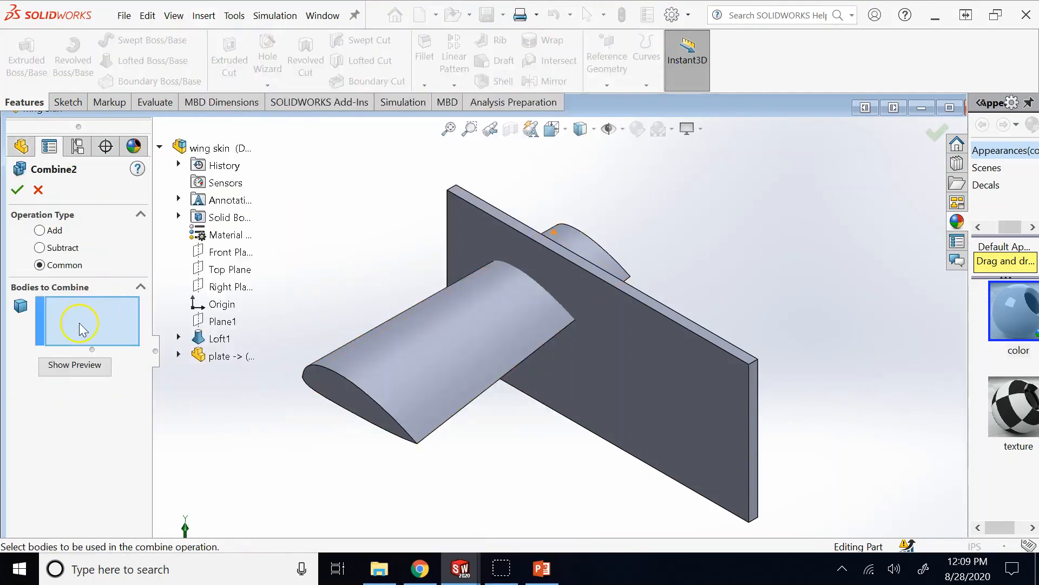
left_click(385, 296)
left_click(691, 394)
left_click(18, 189)
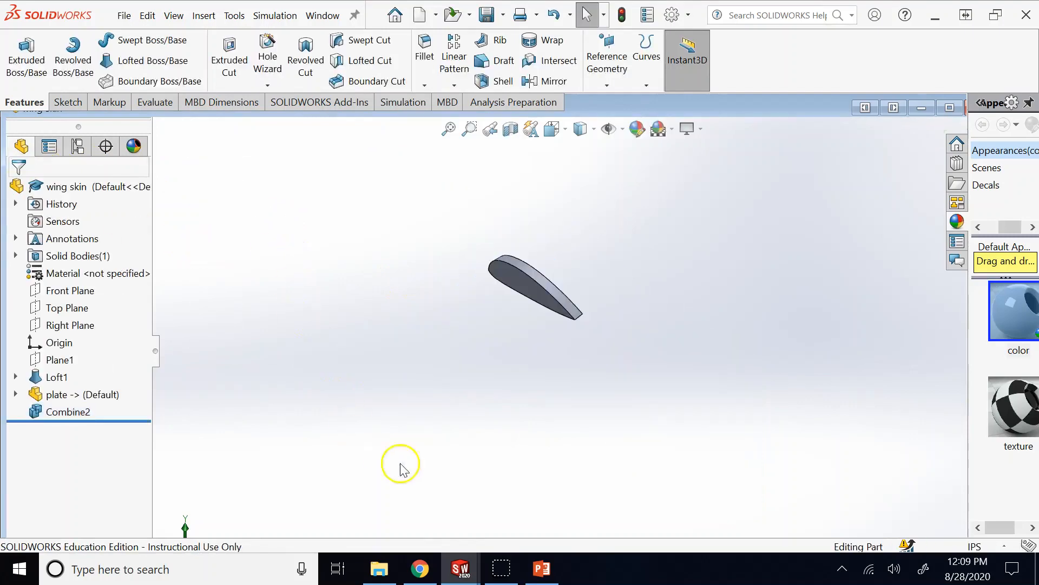
- Switch to Chrome and examine the wing spar and rib illustration and its related images
left_click(420, 568)
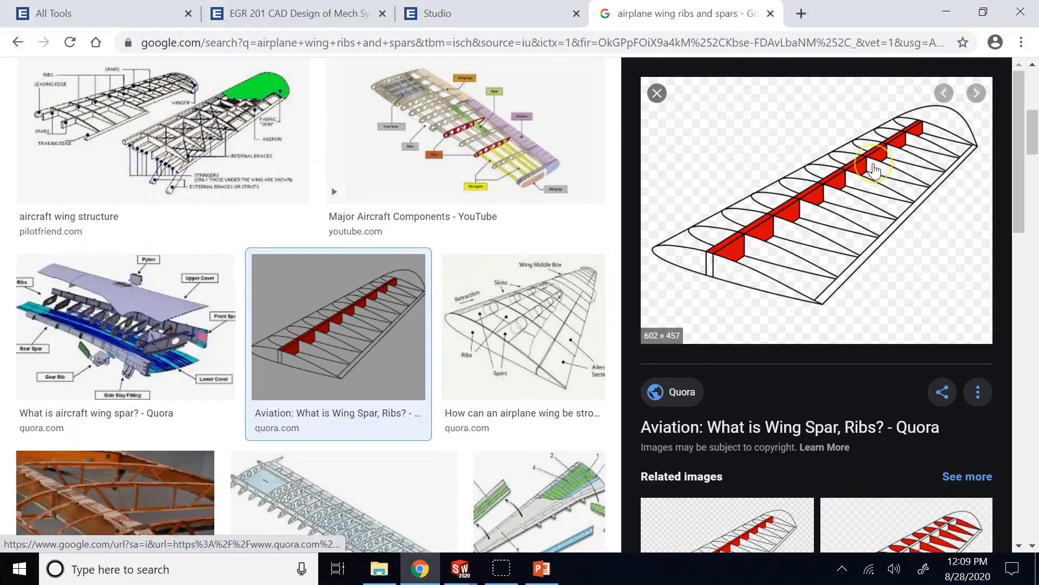
scroll(733, 292, "down", 2)
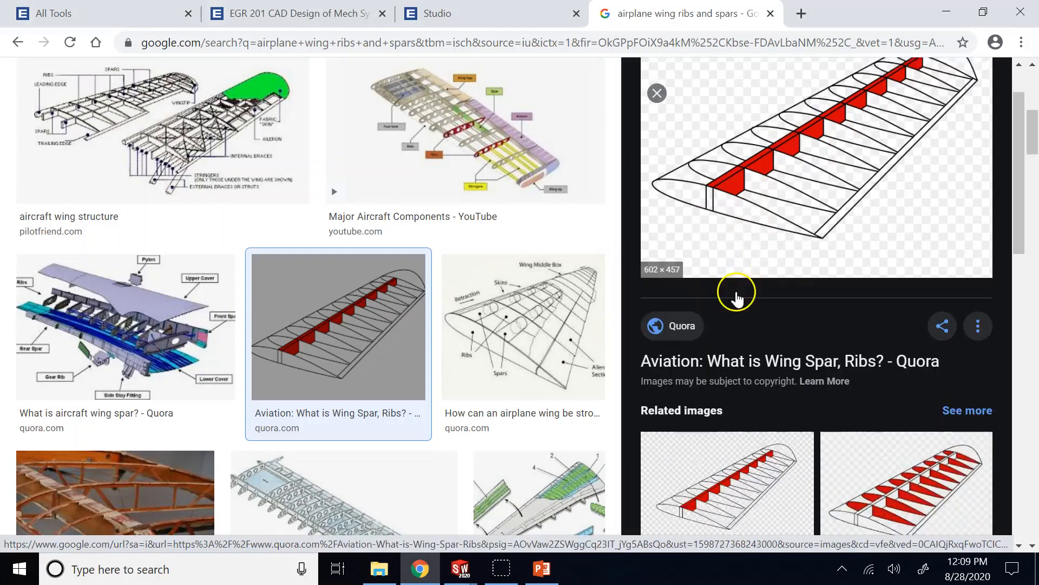
scroll(841, 308, "down", 1)
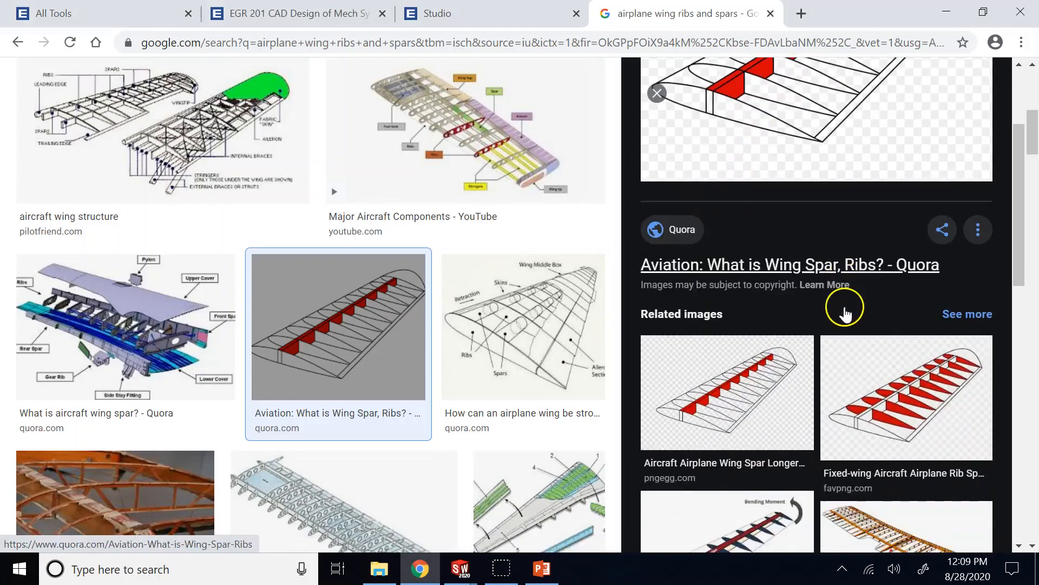
- In the PowerPoint slide "Insert a Part and Boolean Operations", delete both example block pictures and shift the Combine screenshot under the text's start
left_click(543, 570)
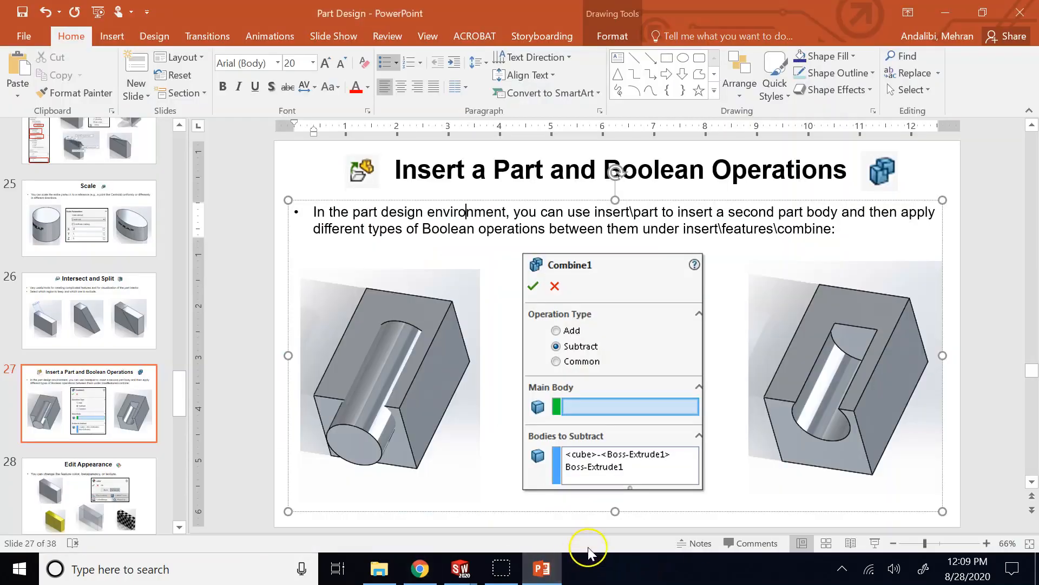
left_click(395, 382)
key("Delete")
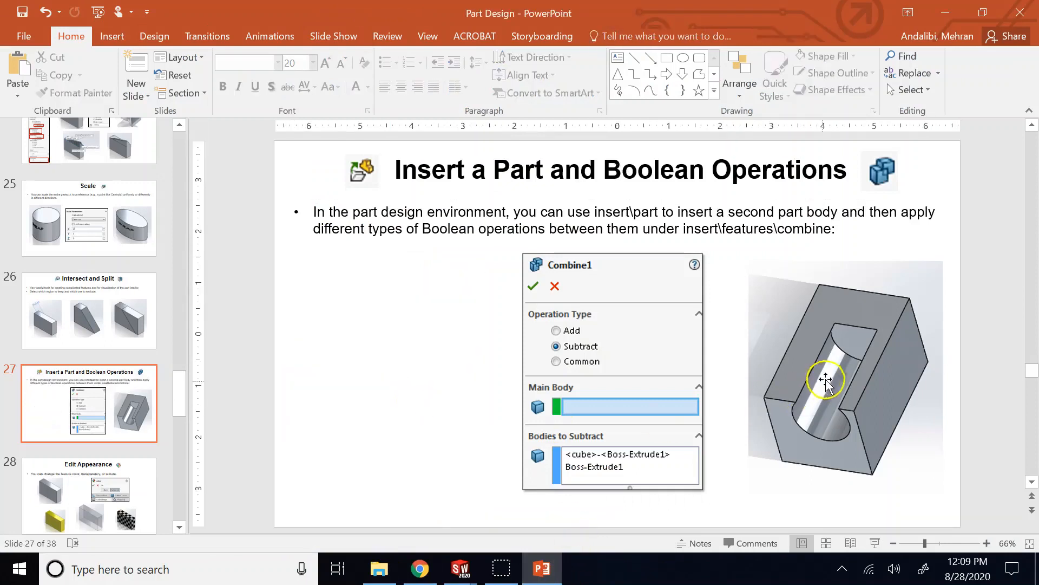
left_click(818, 380)
key("Delete")
left_click_drag(631, 278, 419, 269)
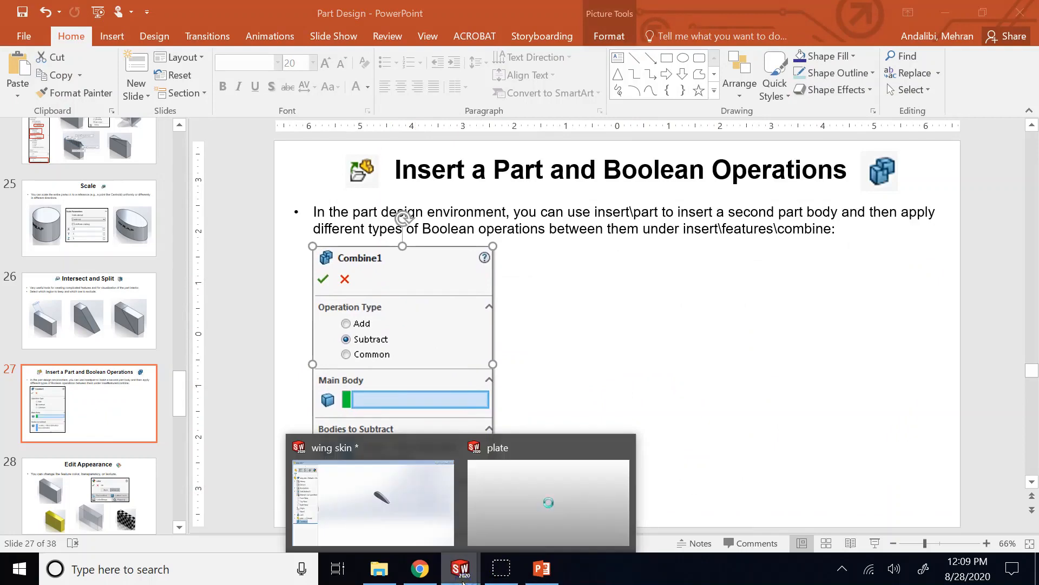
left_click(416, 522)
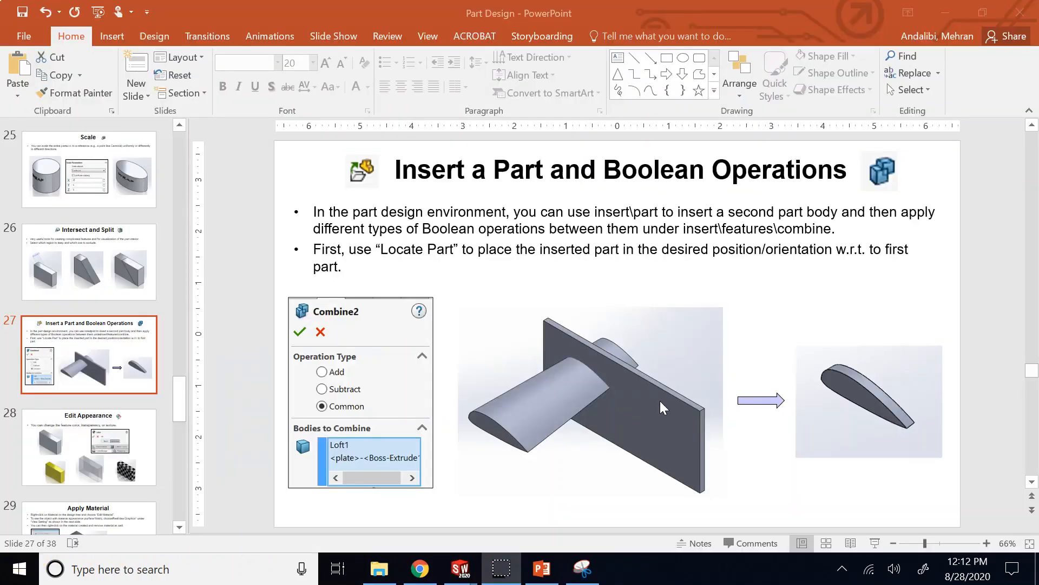
- Review the updated Boolean operations slide and show the Edit Appearance slide on feature color, transparency and texture
left_click(694, 382)
left_click(823, 395)
left_click(693, 280)
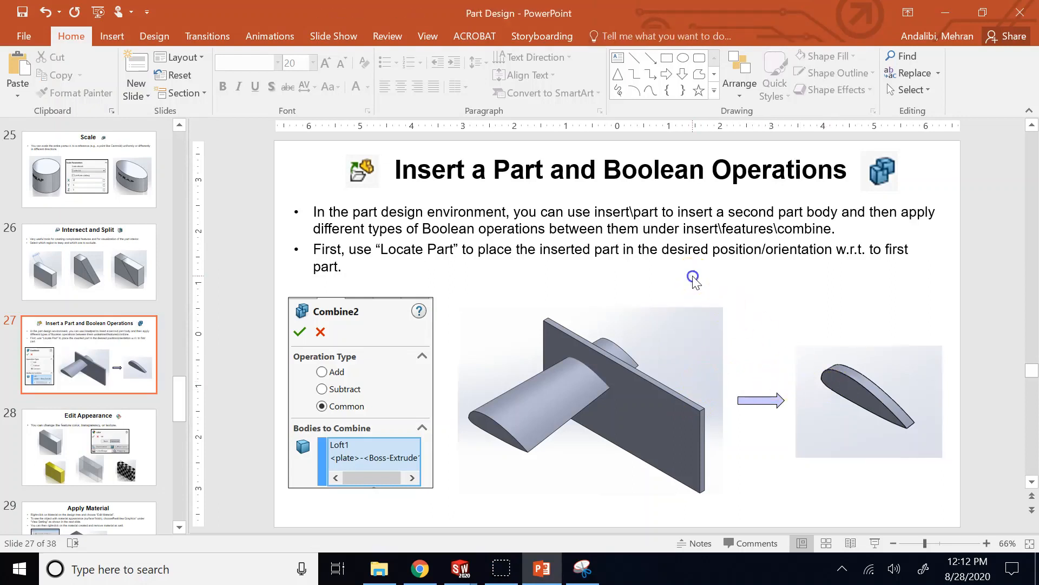
left_click(568, 420)
left_click(116, 447)
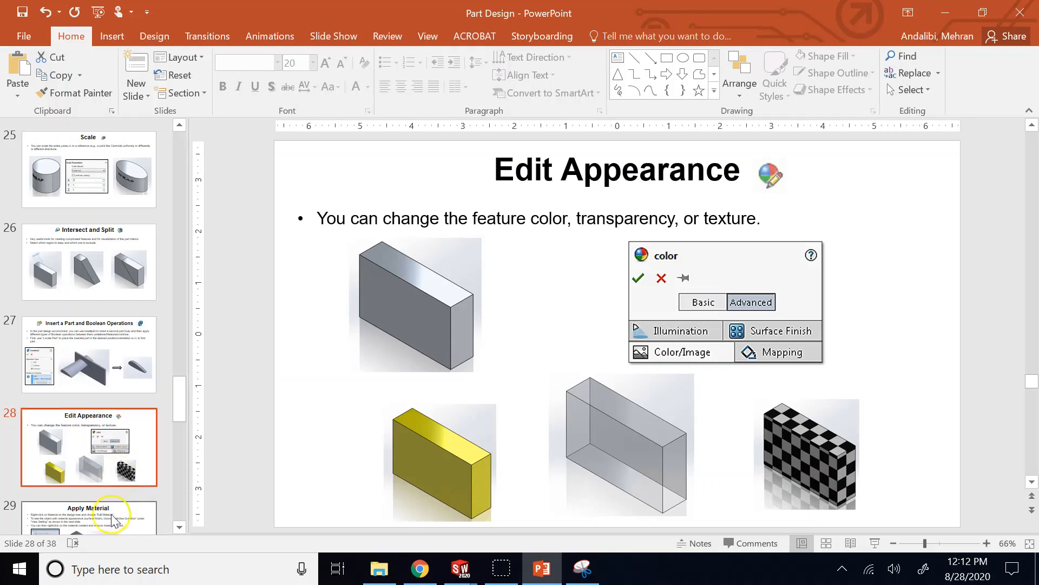
left_click(102, 517)
left_click(117, 393)
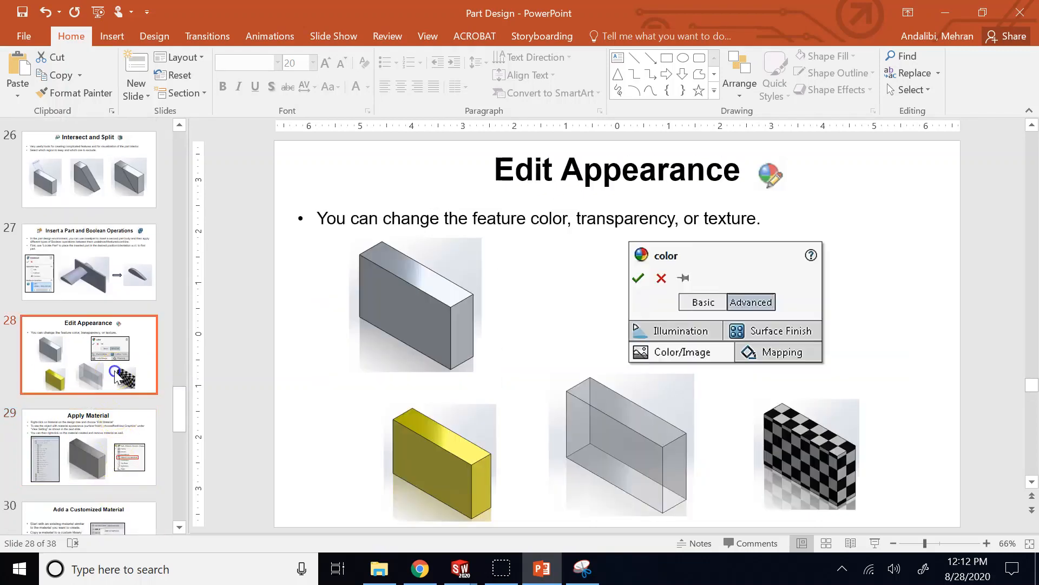
- Switch to the wing skin part in SOLIDWORKS, accept the Common combination of Loft1 and the plate, and widen the feature tree
left_click(428, 569)
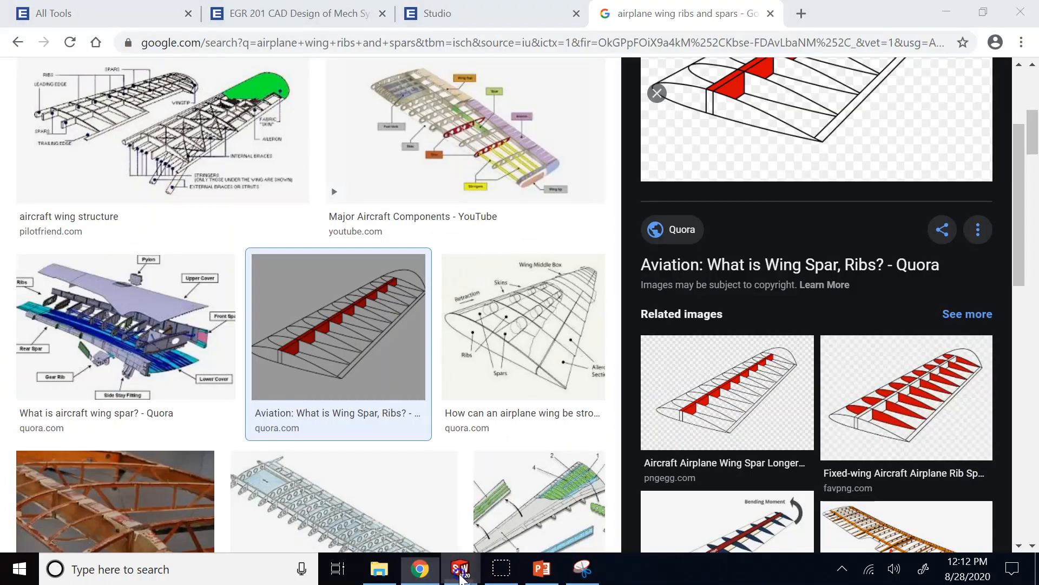
mouse_move(460, 568)
left_click(401, 499)
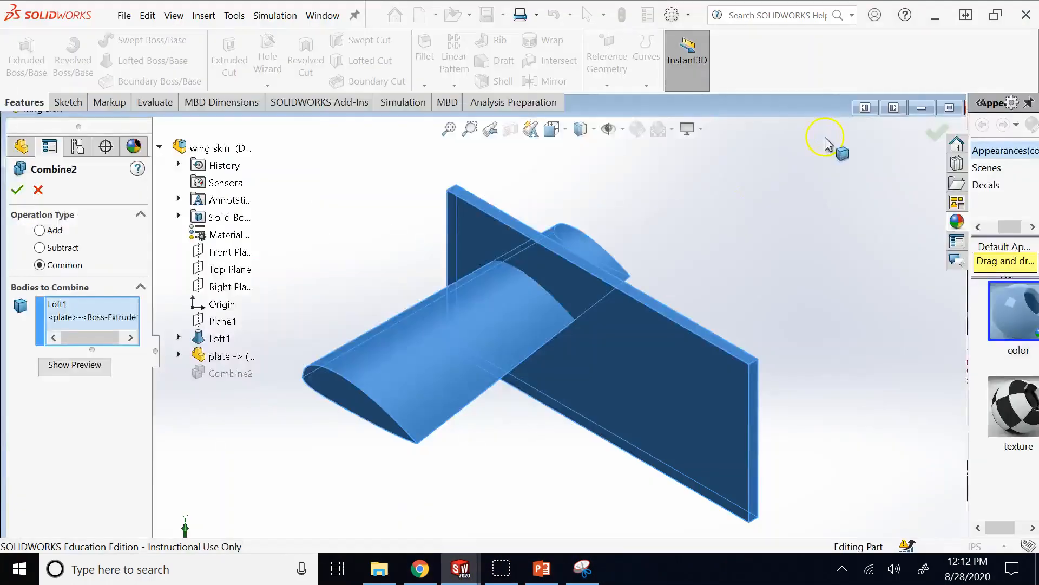
left_click_drag(847, 109, 803, 95)
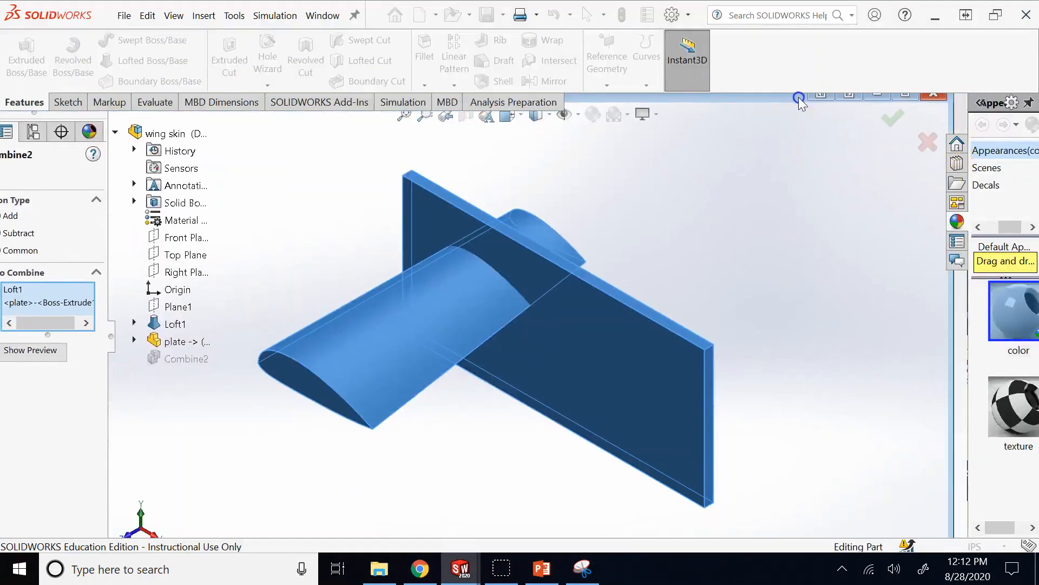
left_click(894, 119)
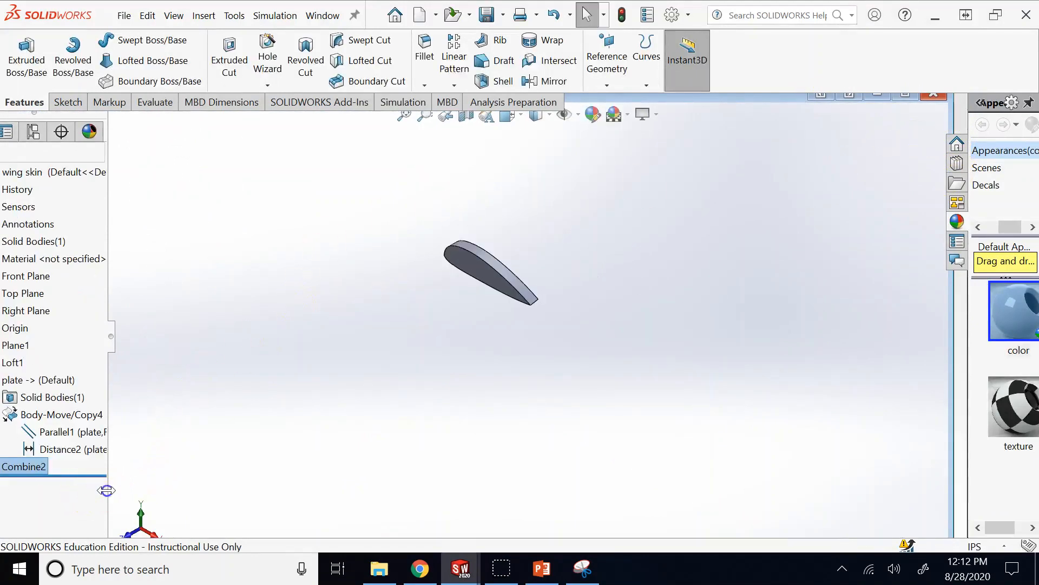
left_click_drag(107, 490, 179, 490)
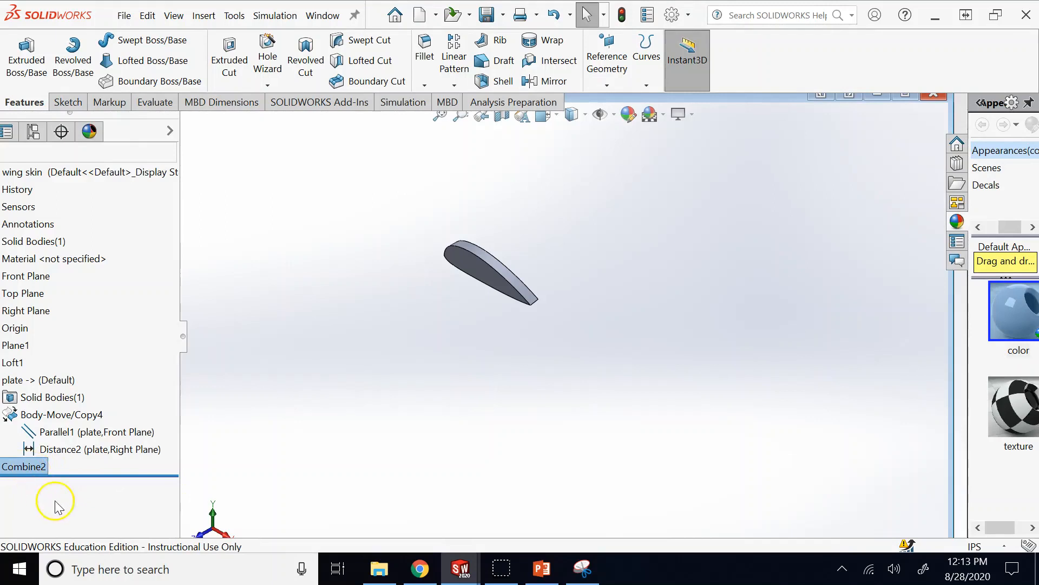
key("Left")
key("Left")
key("Left")
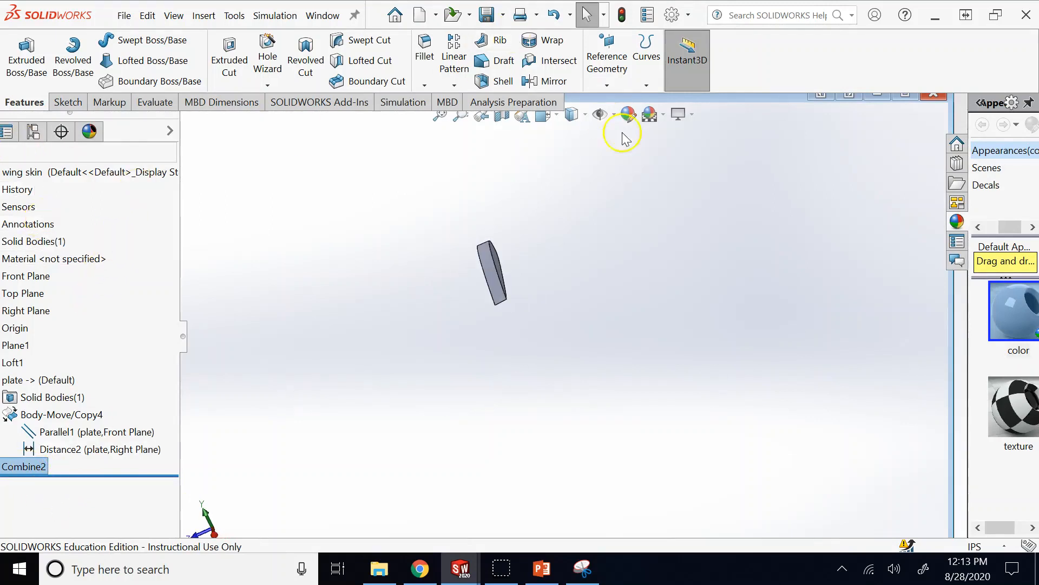
- Close the wing skin part without saving its changes and close the plate part
left_click(932, 96)
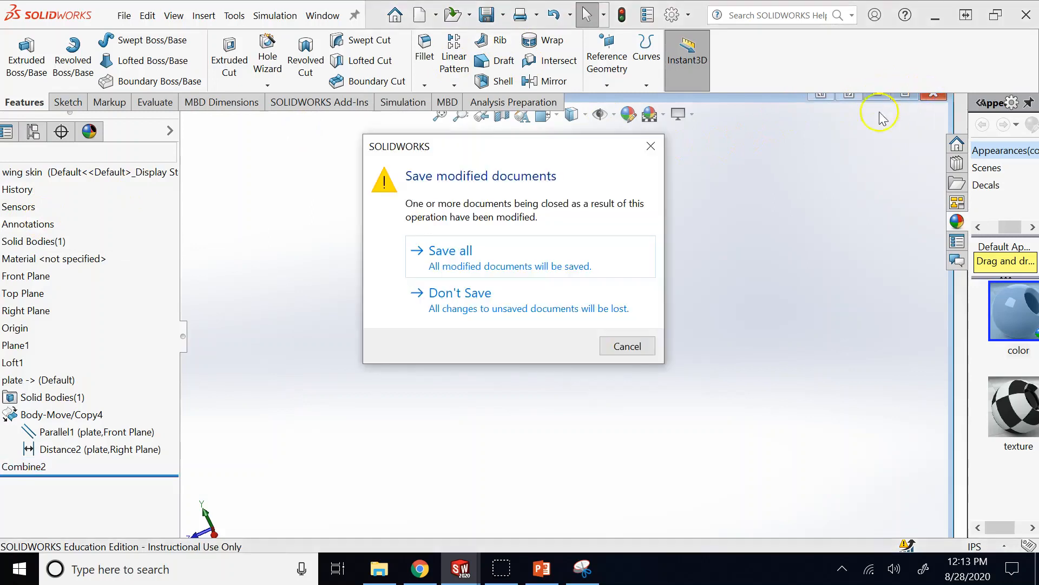
left_click(535, 314)
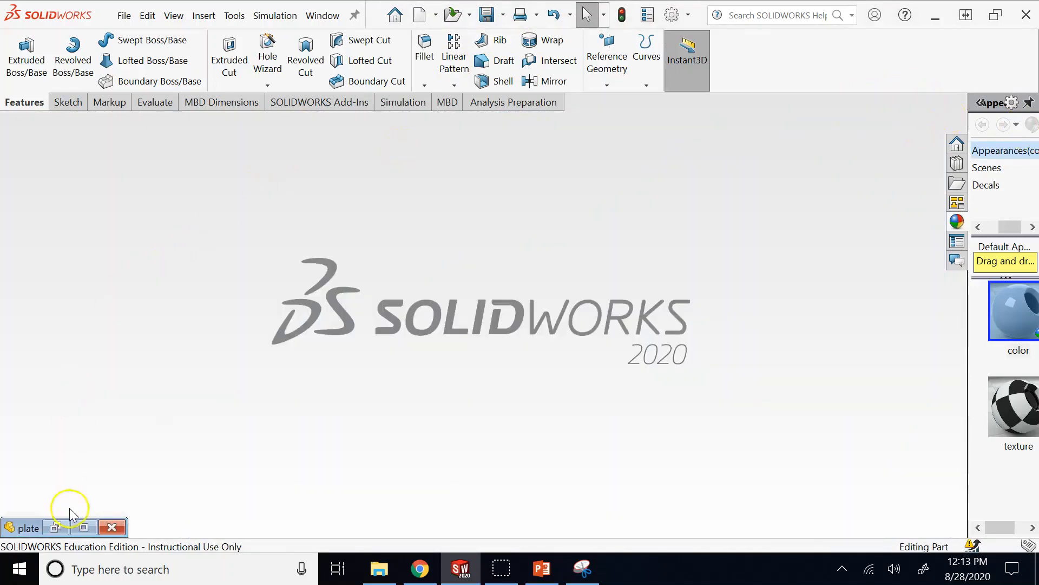
left_click(111, 527)
- Open the saved "wing skin" part from the Downloads folder
left_click(301, 15)
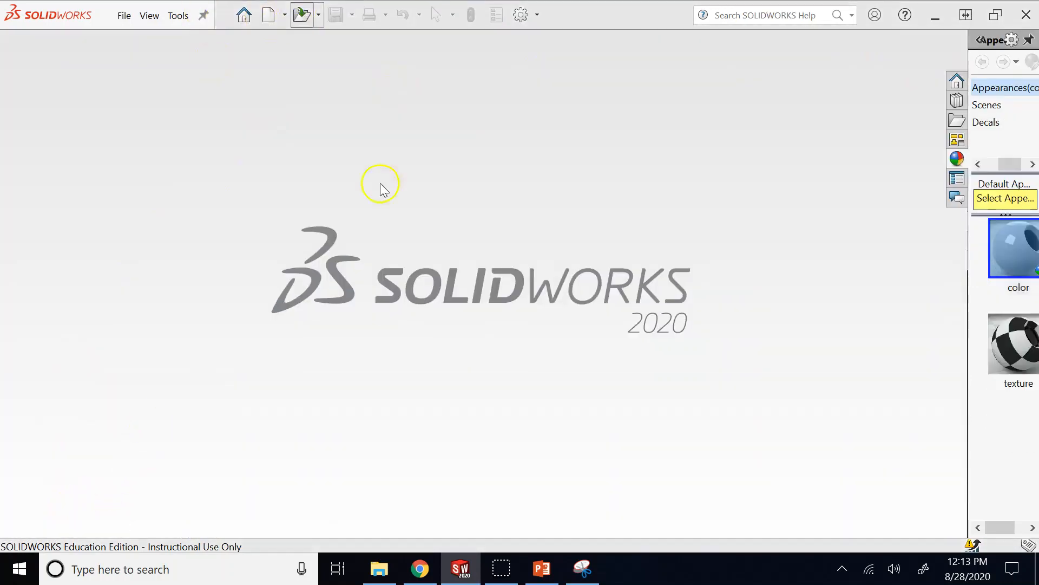
scroll(494, 186, "down", 3)
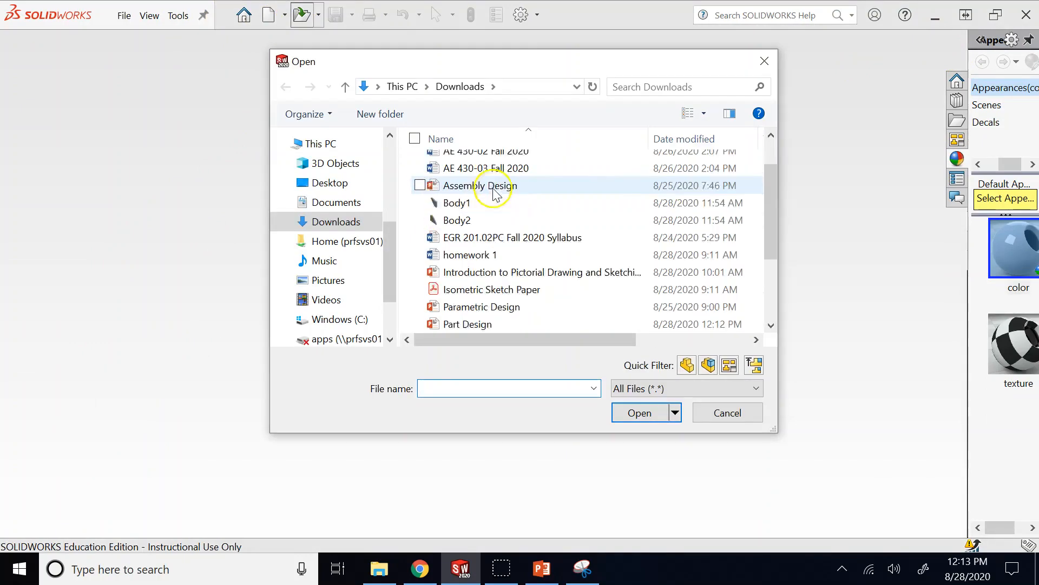
left_click(464, 324)
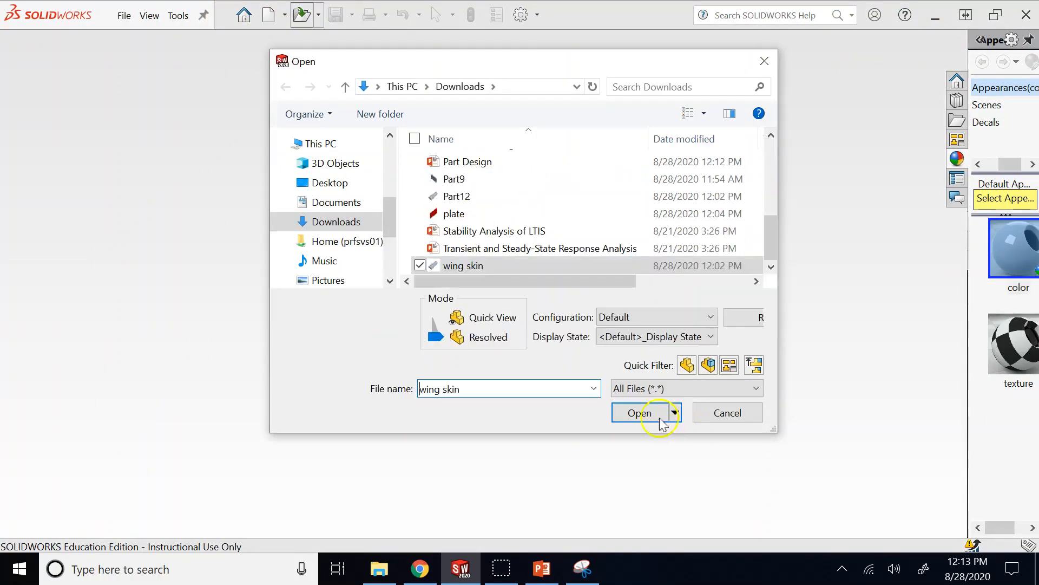
left_click(643, 413)
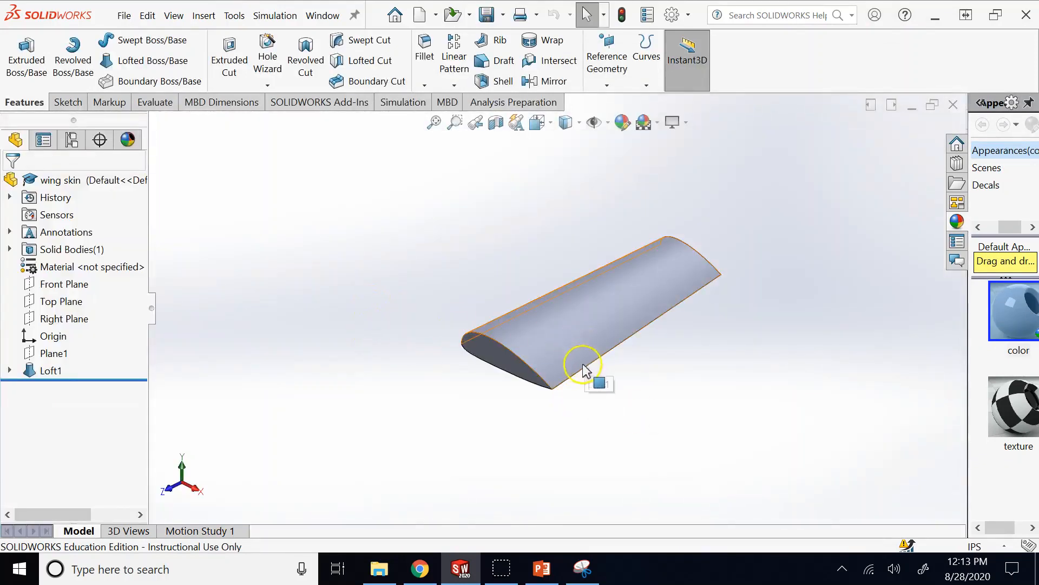
scroll(640, 347, "down", 2)
scroll(640, 346, "down", 1)
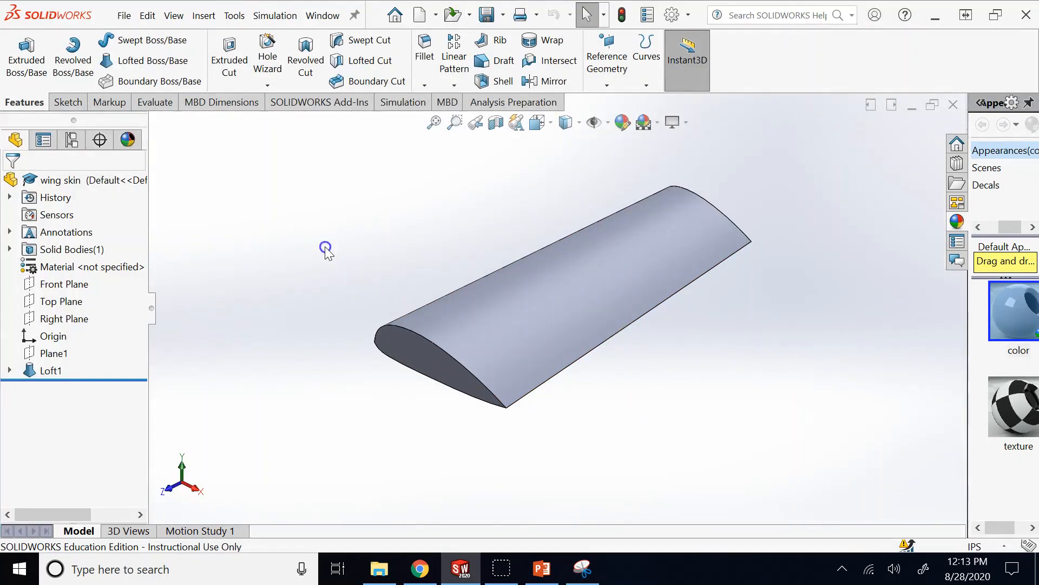
left_click(115, 178)
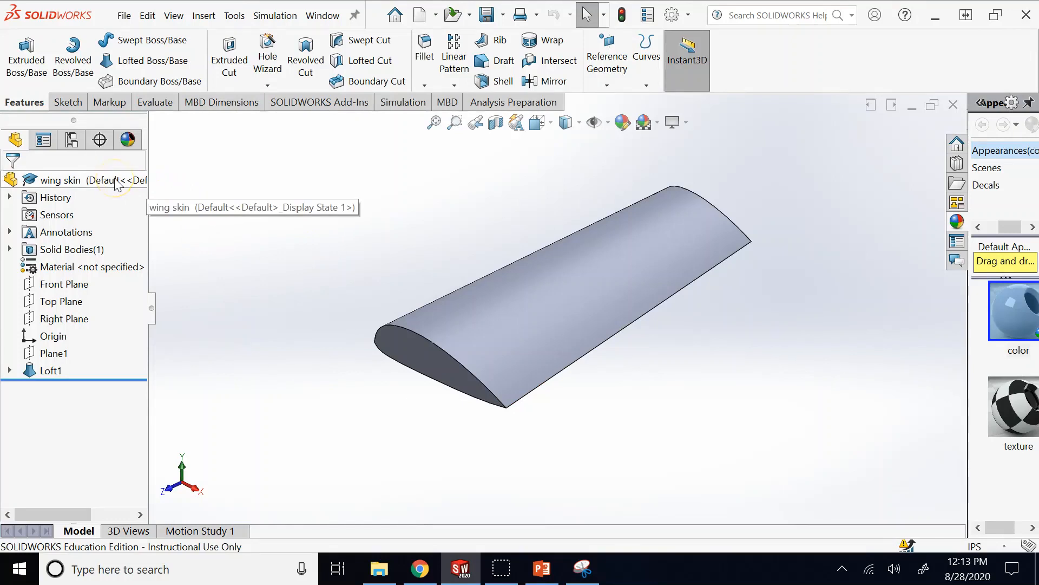
right_click(116, 182)
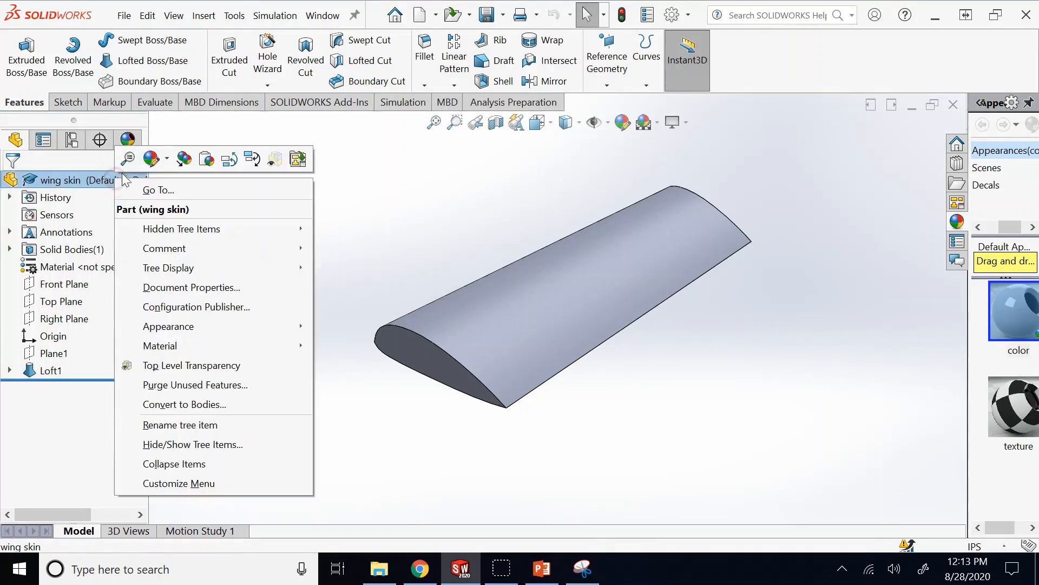
left_click(151, 159)
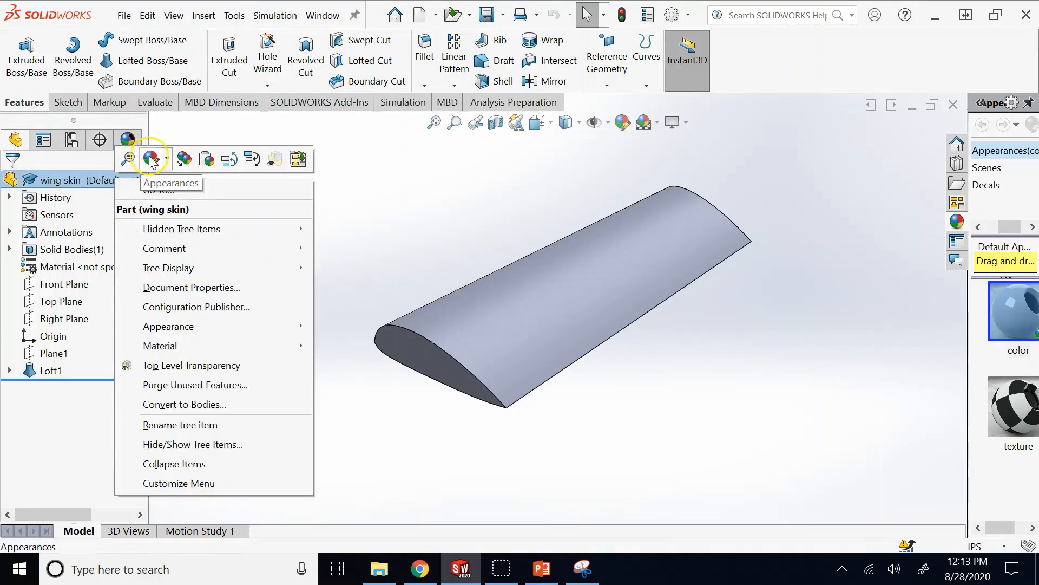
left_click(324, 166)
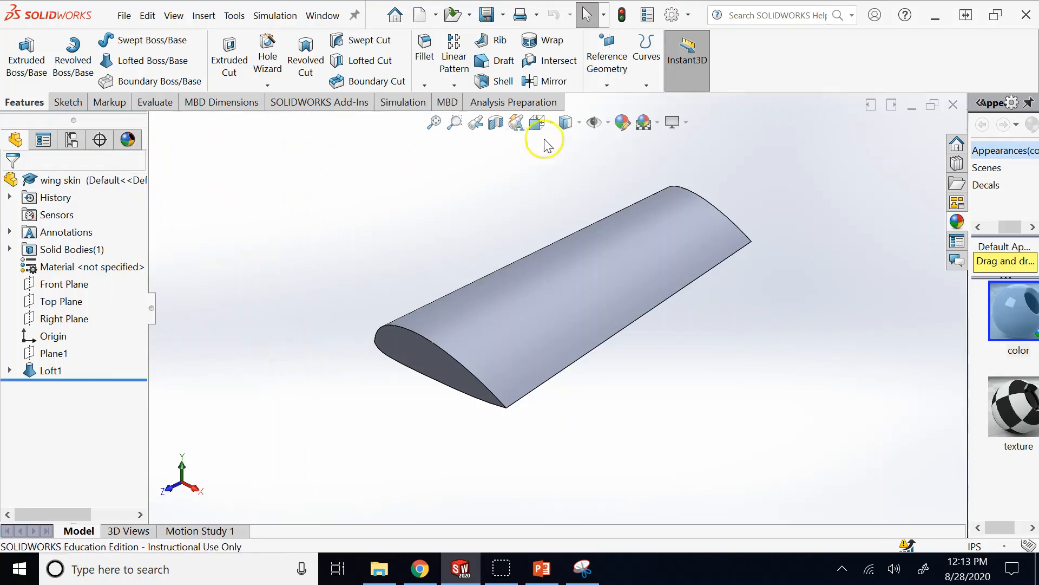
- Try the red and yellow standard swatches as the color of the whole wing skin part
left_click(622, 122)
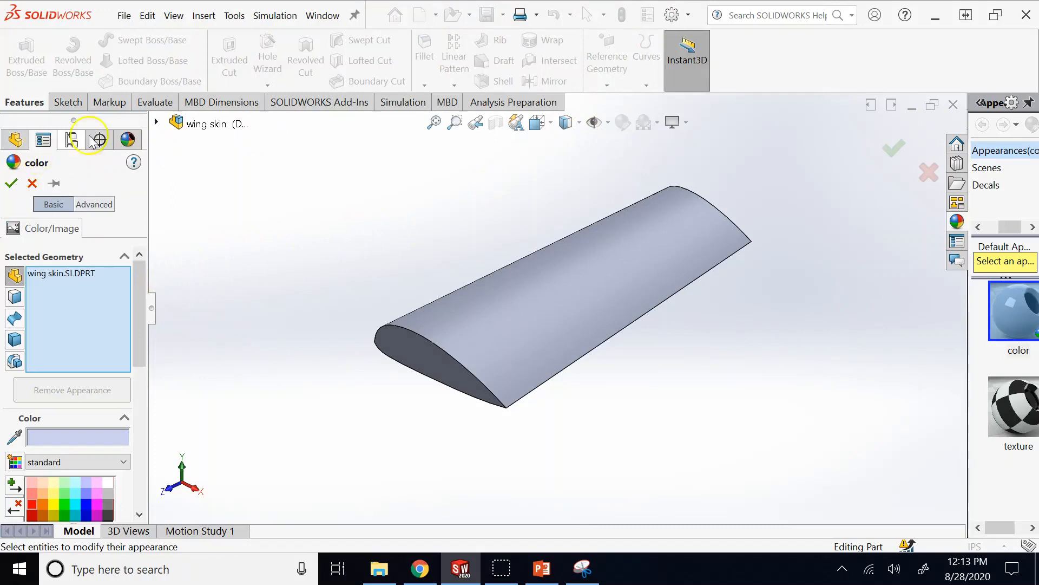
left_click_drag(140, 289, 139, 388)
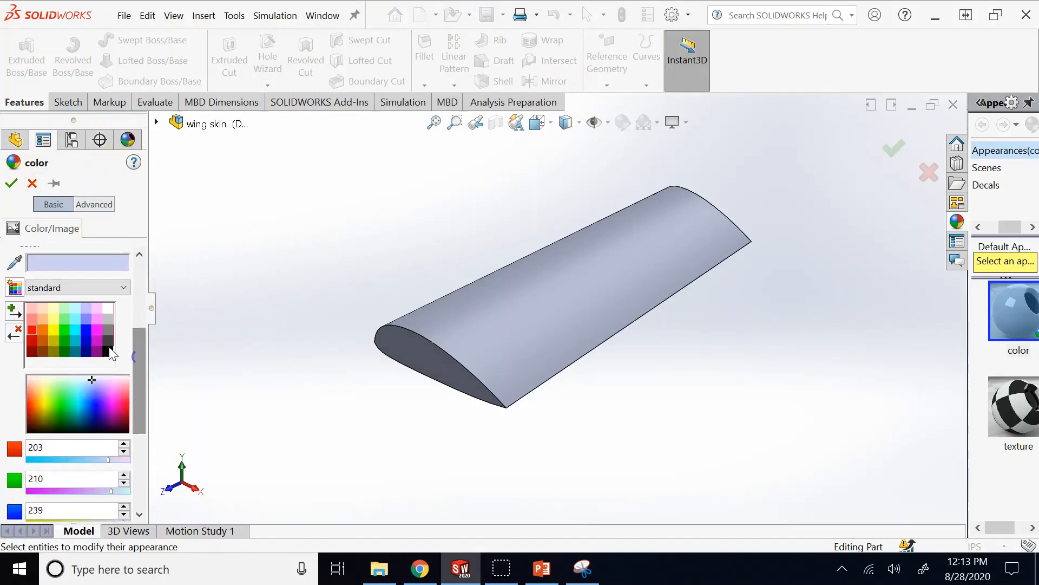
left_click(34, 330)
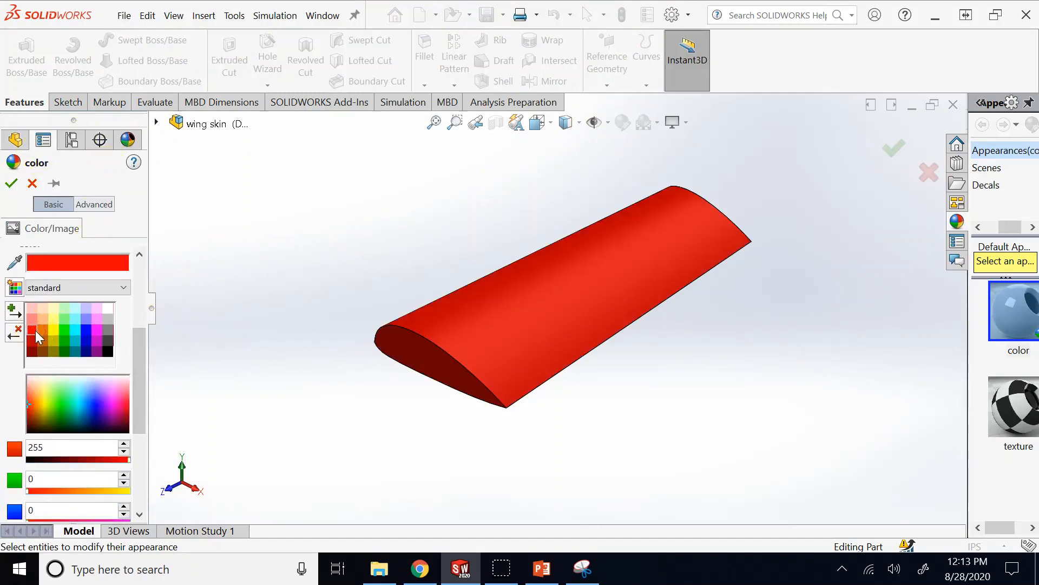
left_click(54, 330)
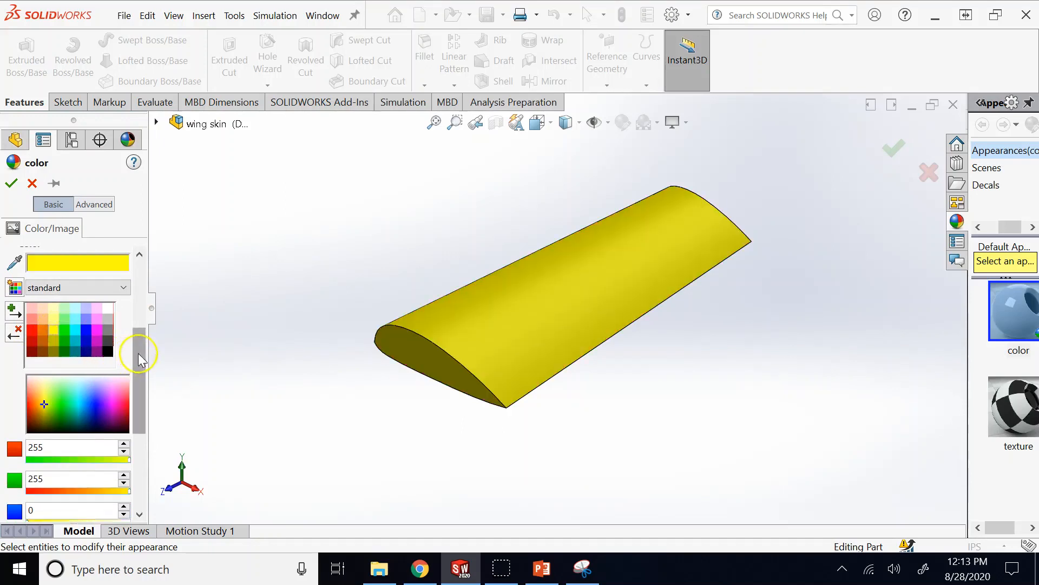
- Switch the color values to HSV and back to RGB, and cancel the whole-part color change
left_click_drag(139, 413, 140, 489)
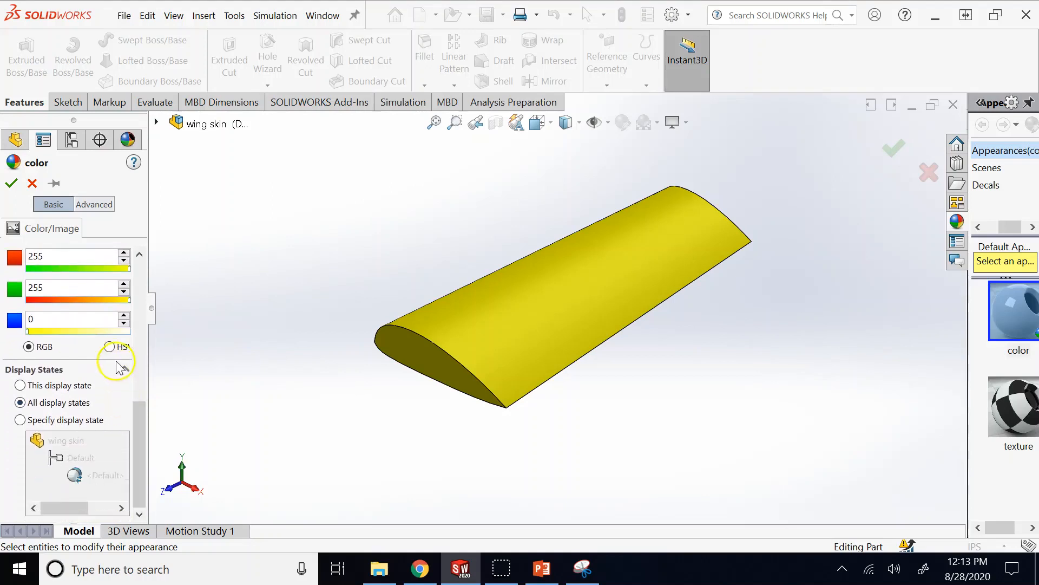
left_click(111, 346)
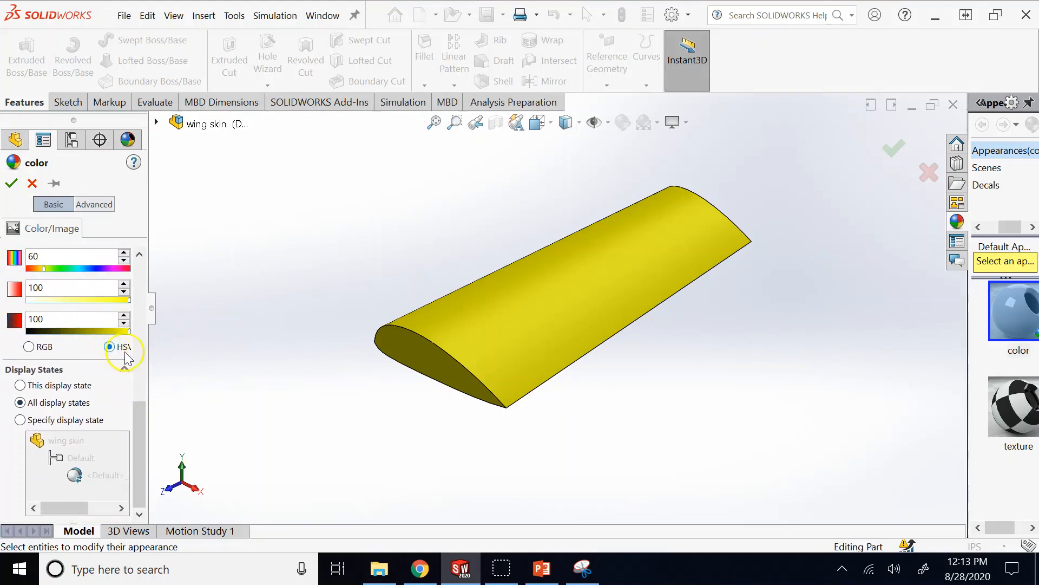
left_click(30, 346)
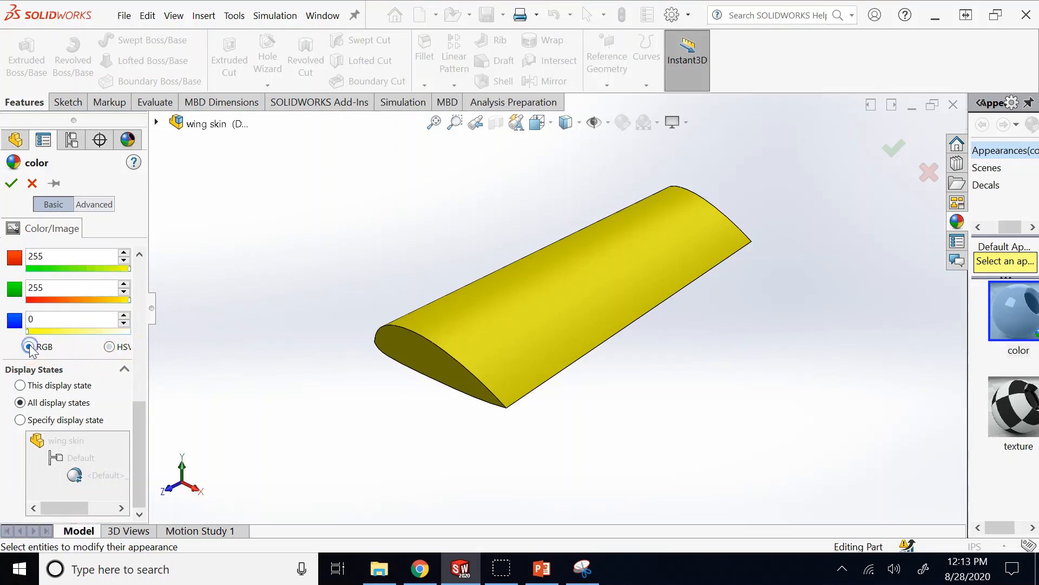
left_click_drag(141, 430, 153, 252)
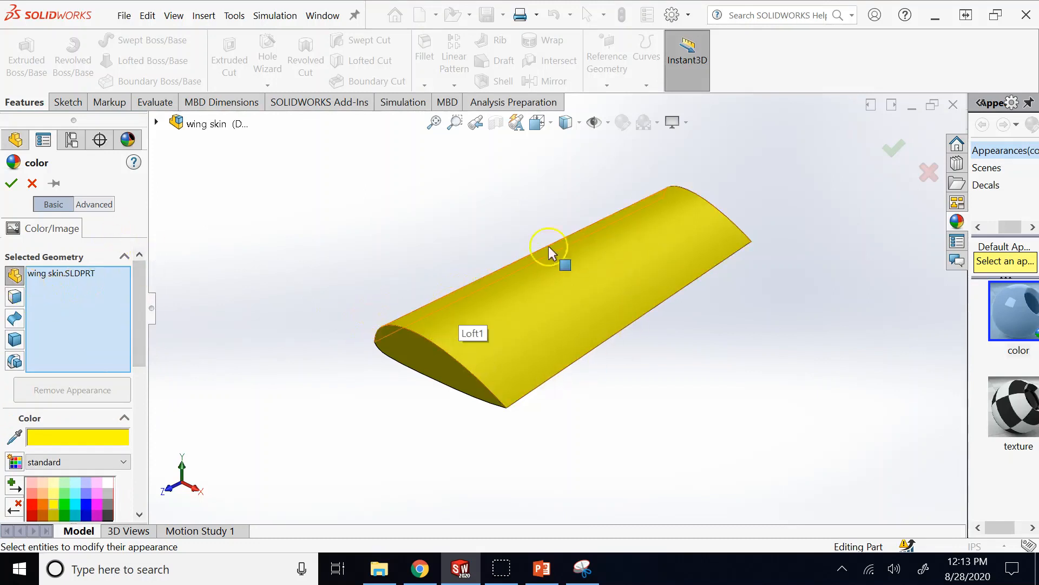
left_click(28, 187)
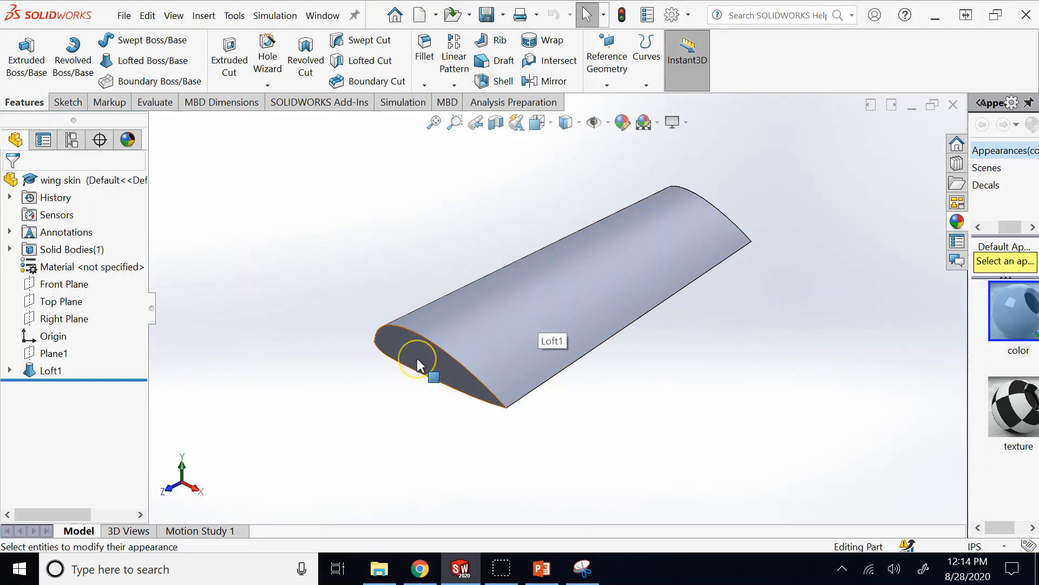
- Apply the standard yellow color to only the upper curved face of Loft1
left_click(47, 371)
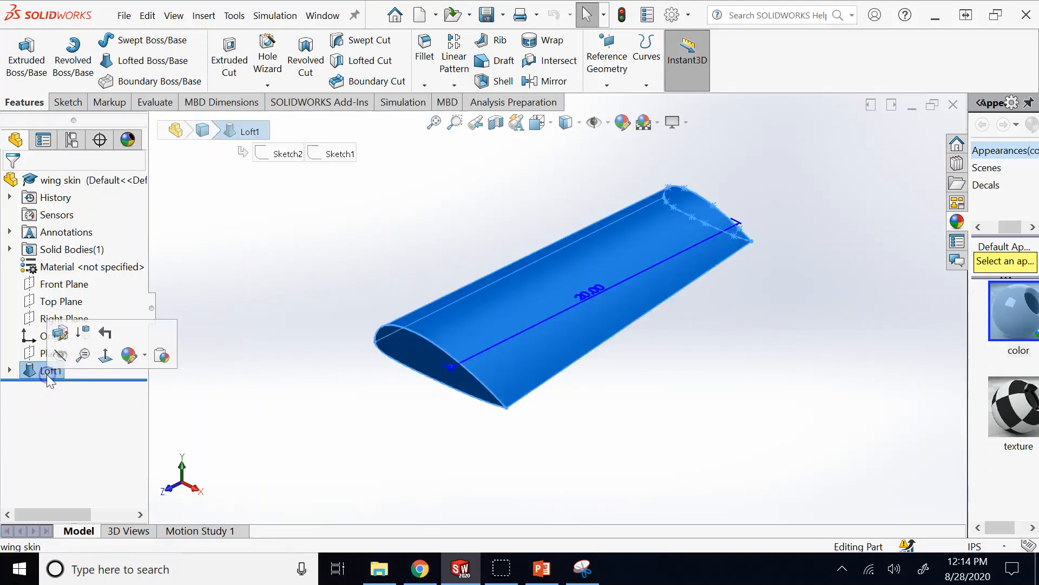
left_click(283, 266)
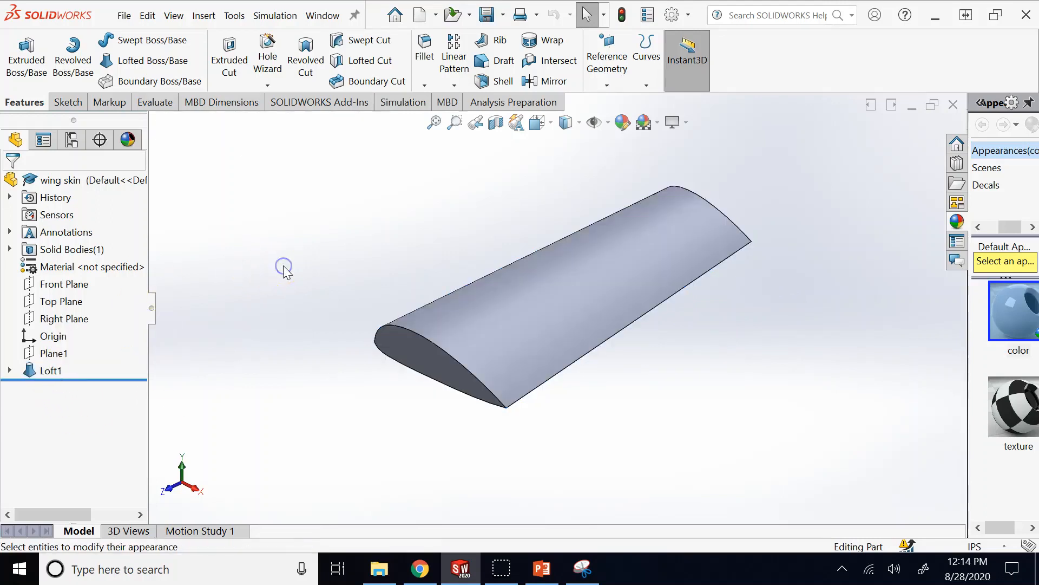
right_click(508, 301)
left_click(604, 165)
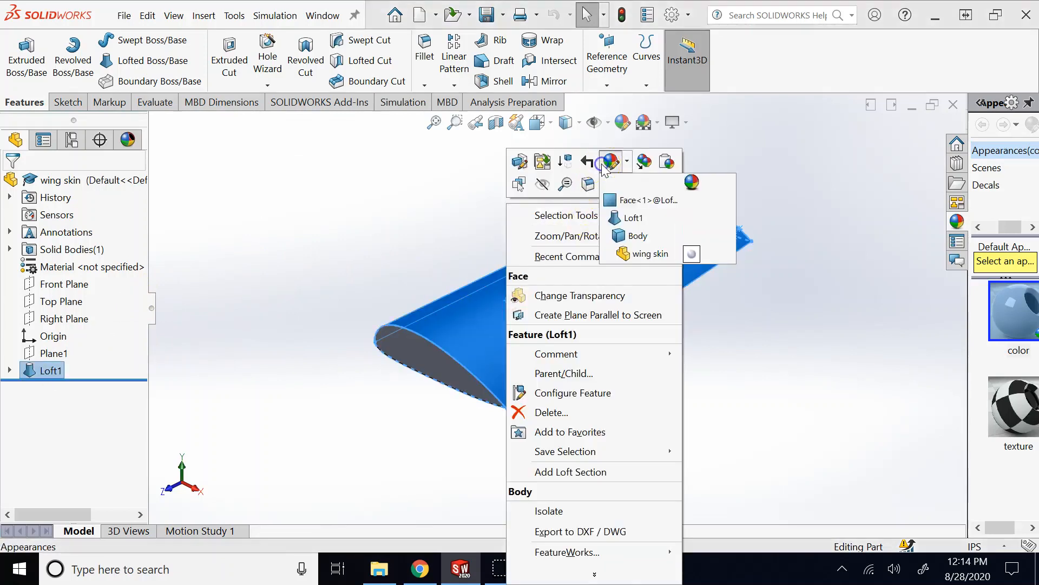
left_click(655, 199)
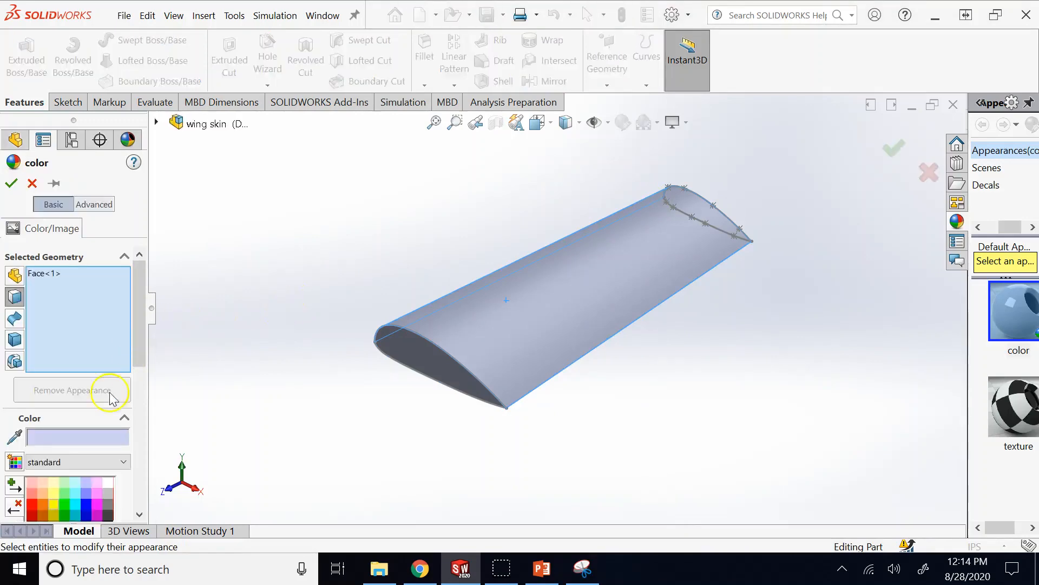
left_click(52, 505)
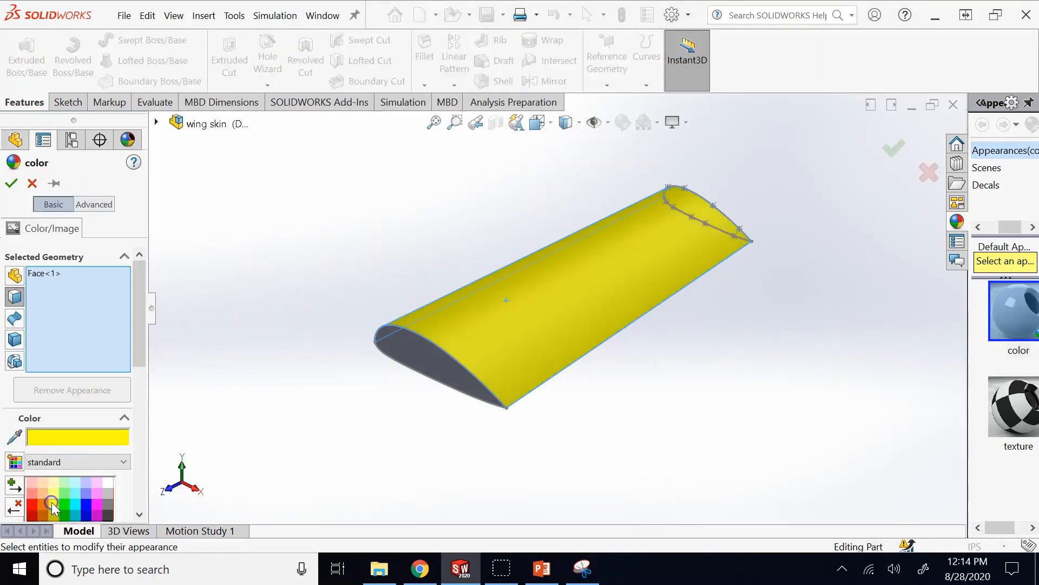
left_click(11, 183)
- Apply the standard blue color to the flat airfoil end face at the near end of the wing
right_click(402, 353)
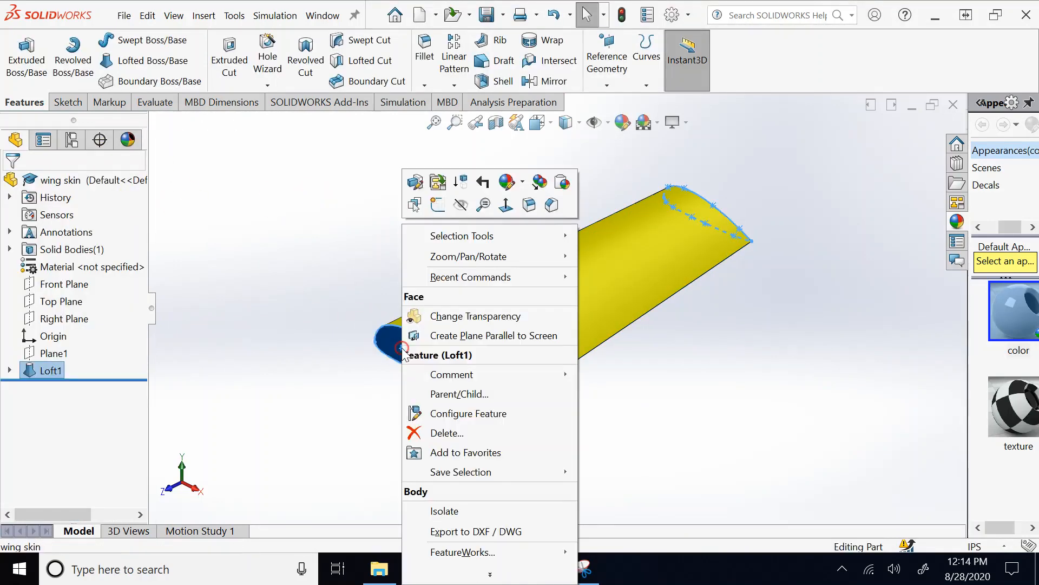
left_click(523, 180)
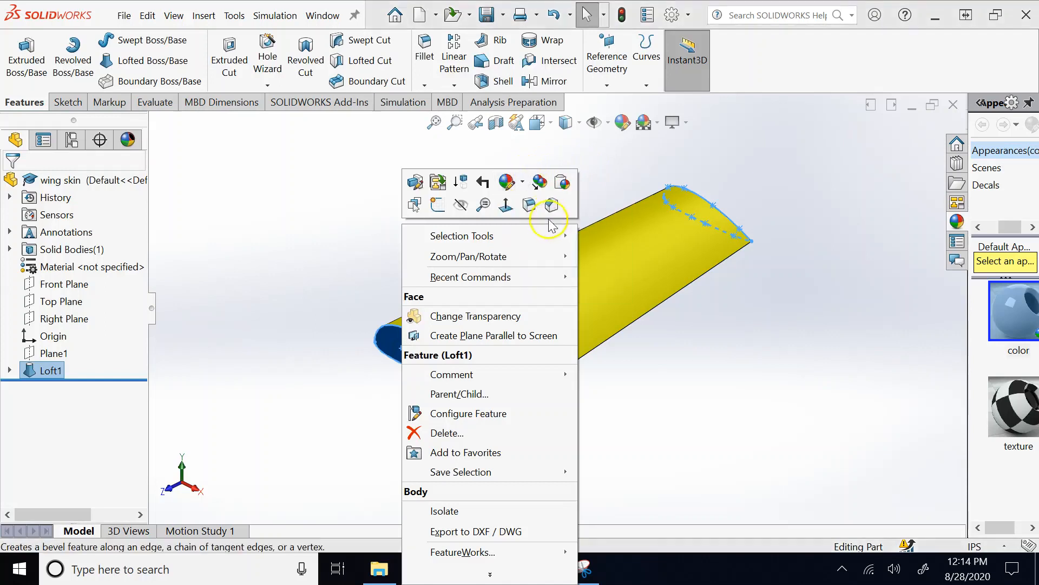
left_click(523, 182)
left_click(531, 223)
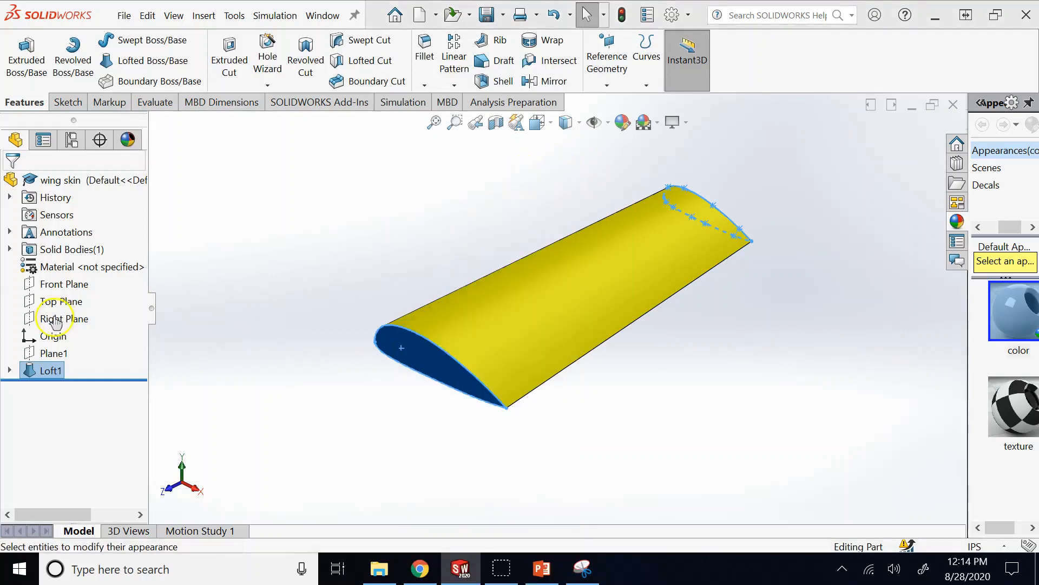
left_click(84, 505)
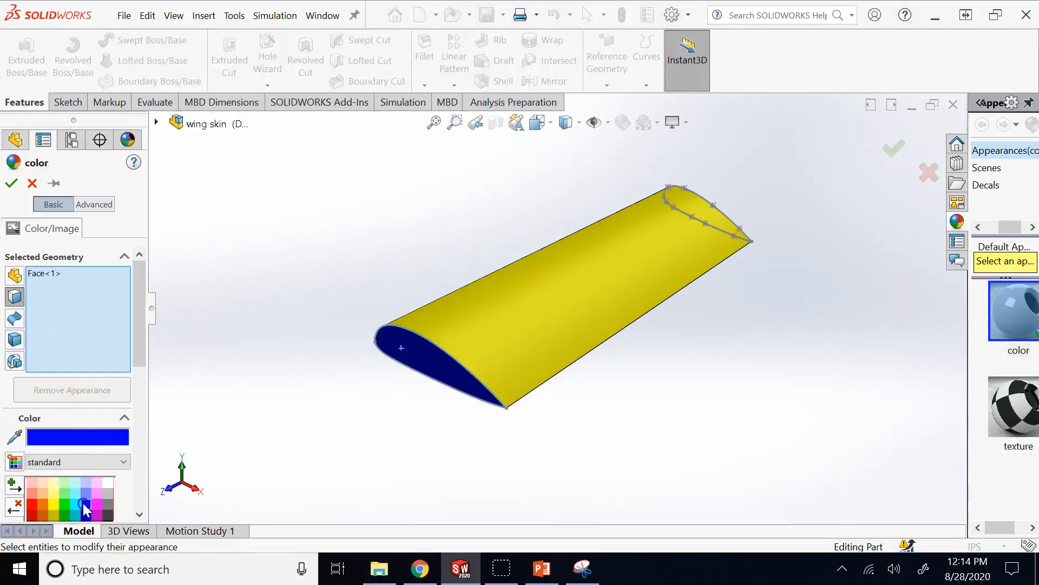
left_click(11, 183)
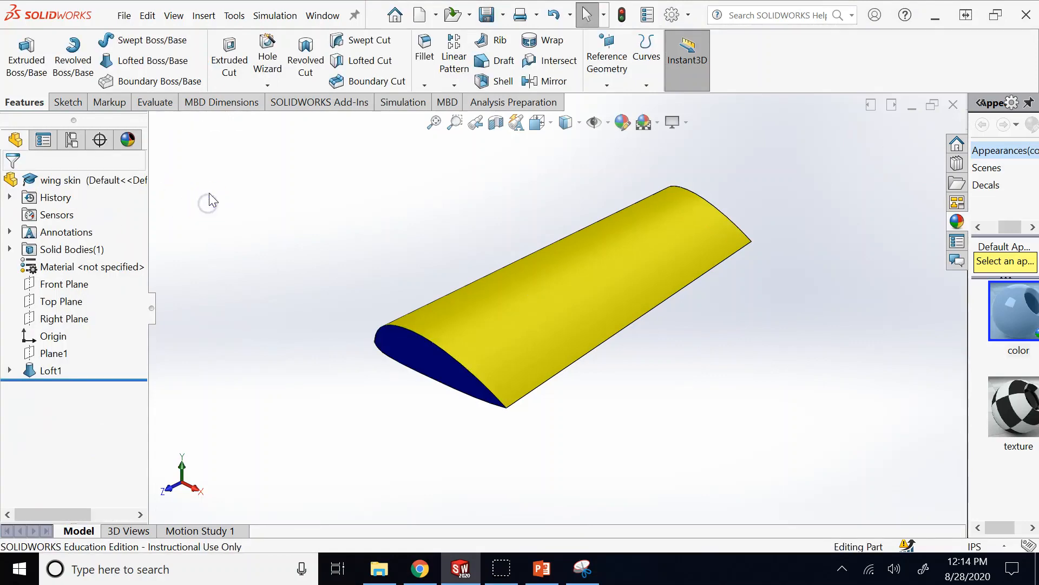
- Apply the standard green color to the flat airfoil end face at the far end of the wing
middle_click_drag(211, 200, 765, 221)
right_click(752, 204)
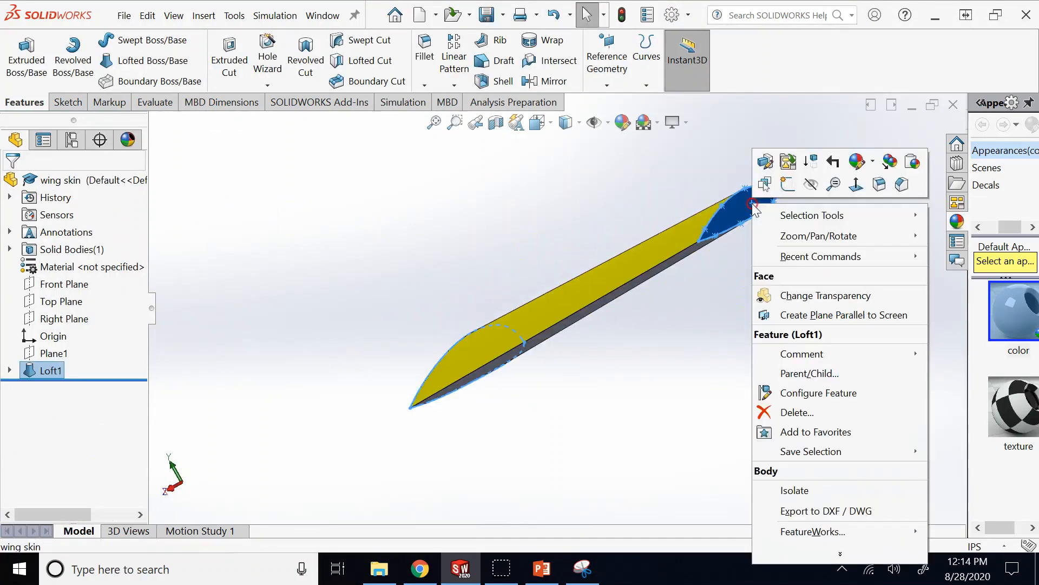
left_click(857, 161)
left_click(882, 198)
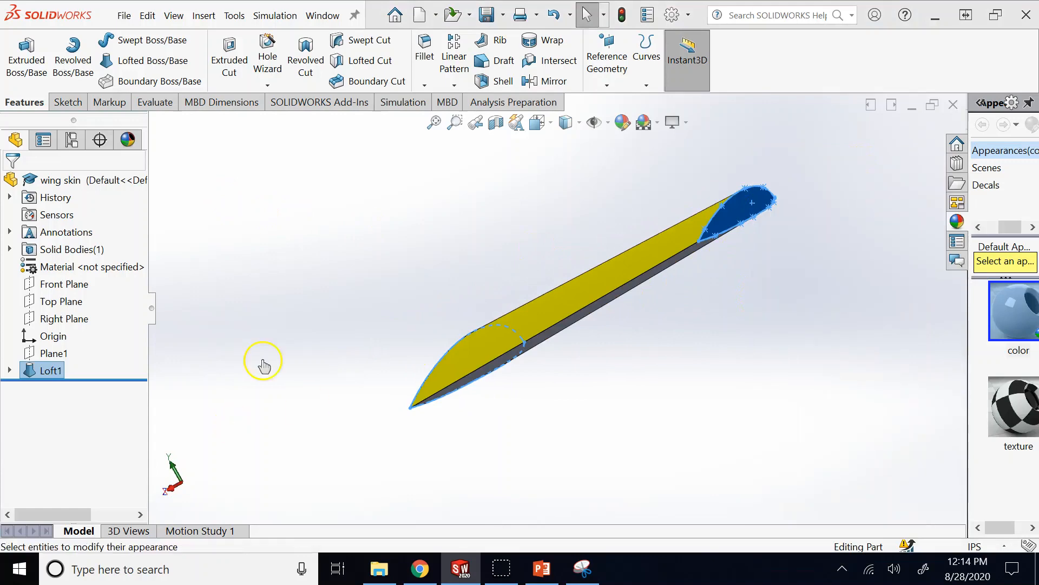
left_click(59, 505)
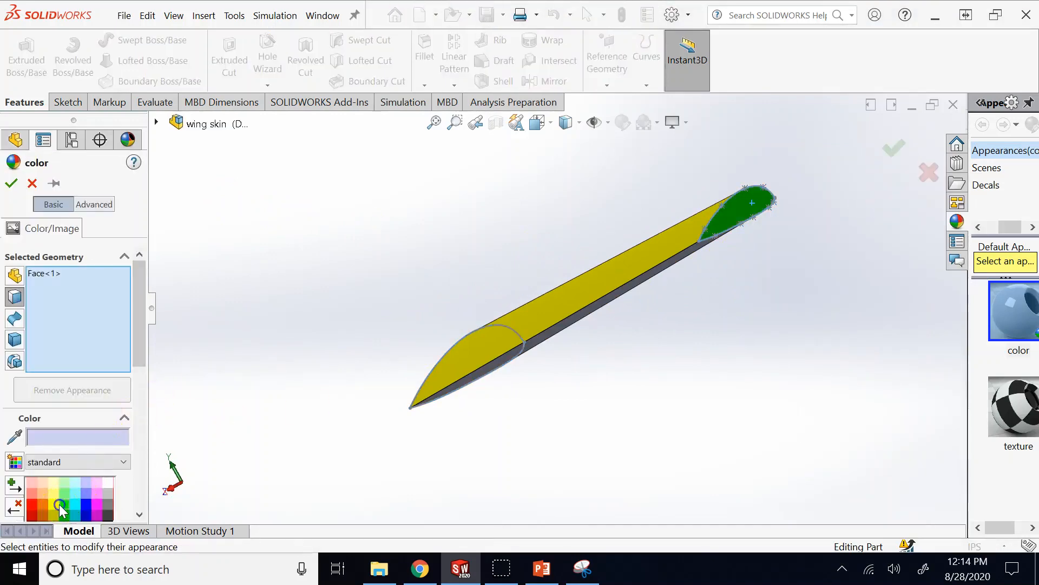
left_click(11, 183)
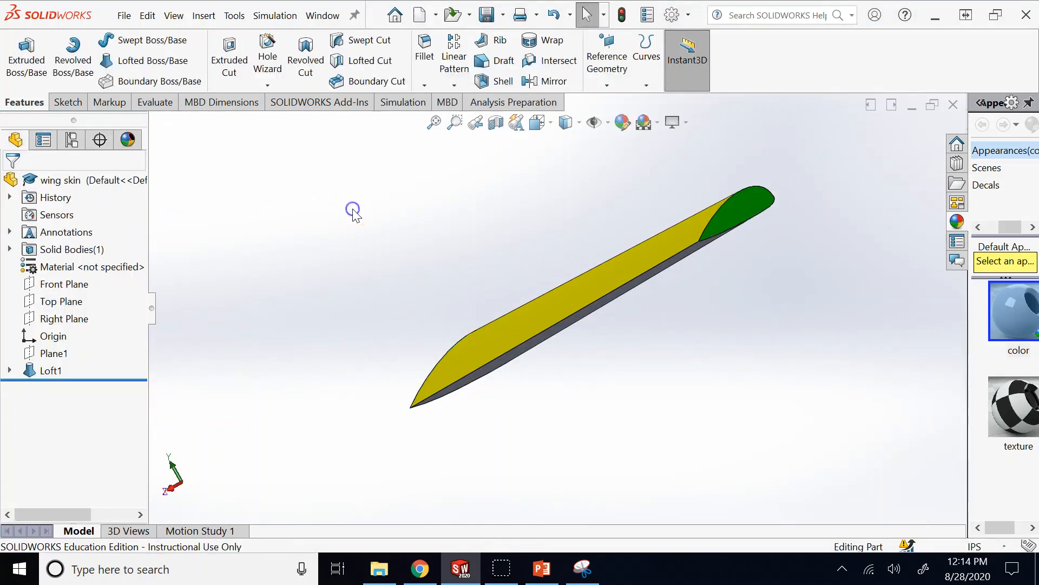
- Restore the isometric view and open the appearance of the whole wing skin part for editing
key("ctrl+7")
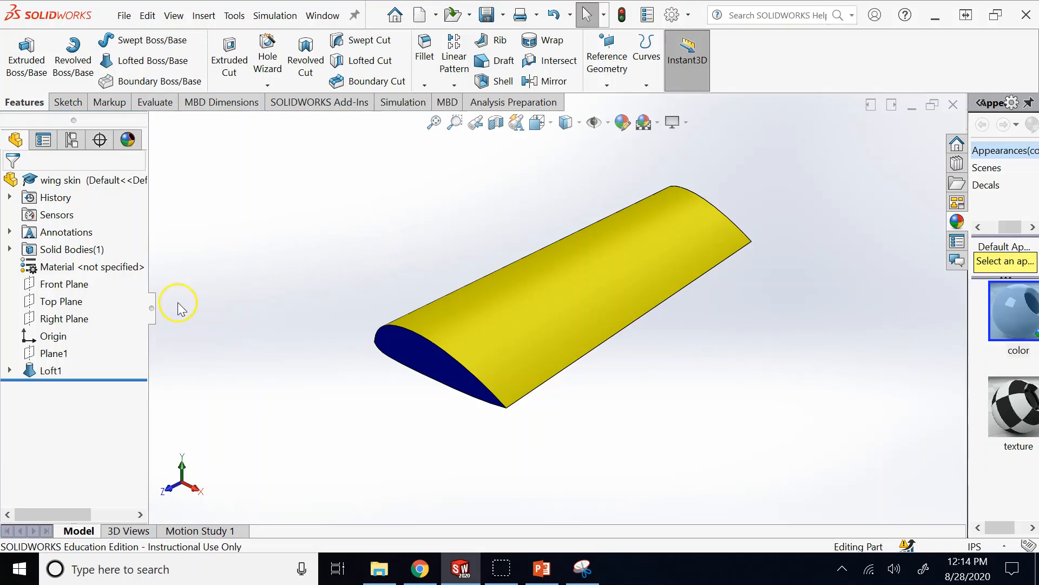
left_click(623, 124)
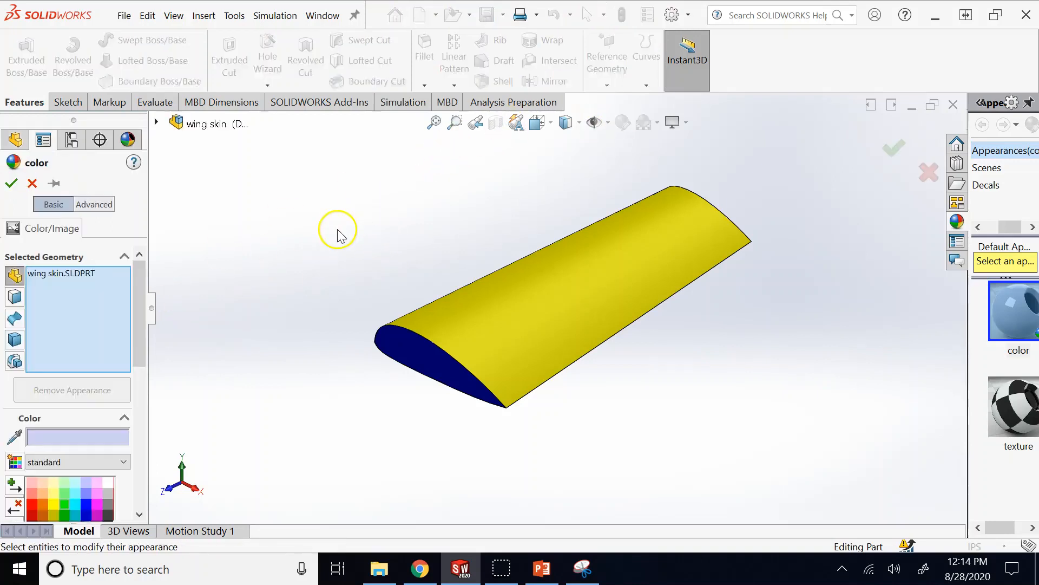
left_click_drag(135, 347, 137, 241)
- View the wing ribs and spar image in Chrome and the Edit Appearance slide in PowerPoint, and return to SOLIDWORKS
left_click(420, 567)
scroll(632, 122, "up", 3)
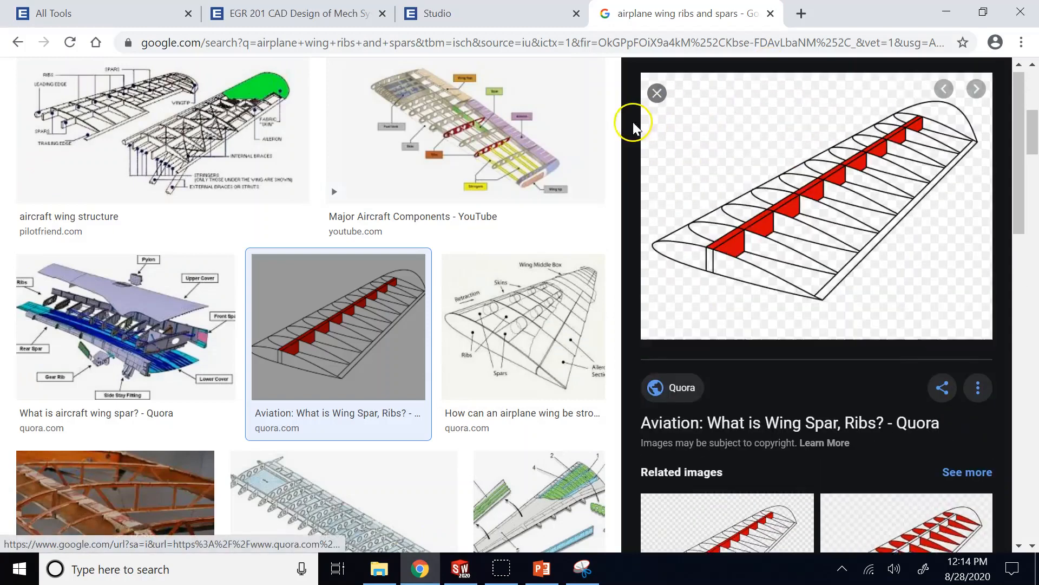
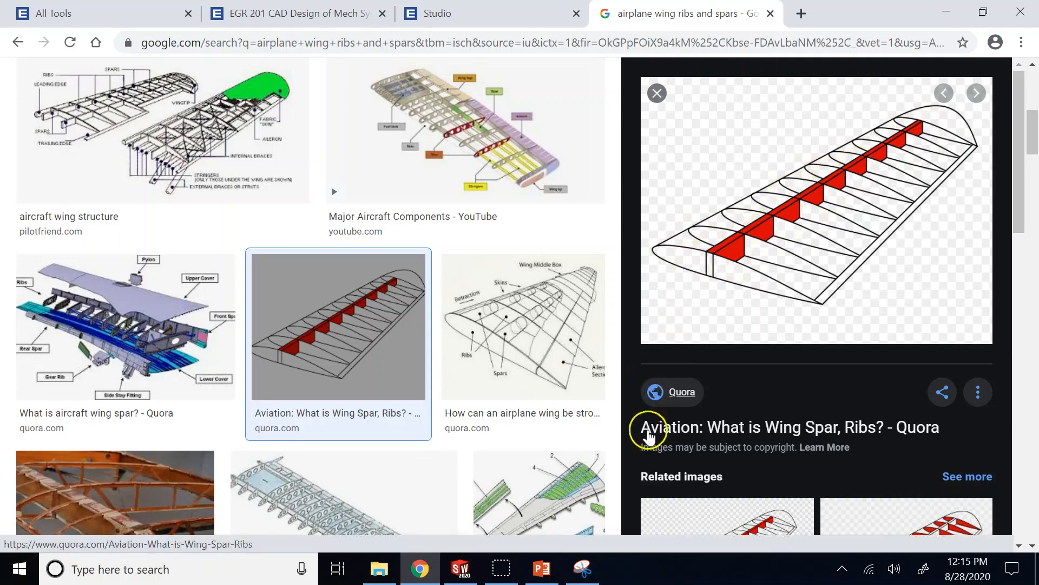
left_click(540, 568)
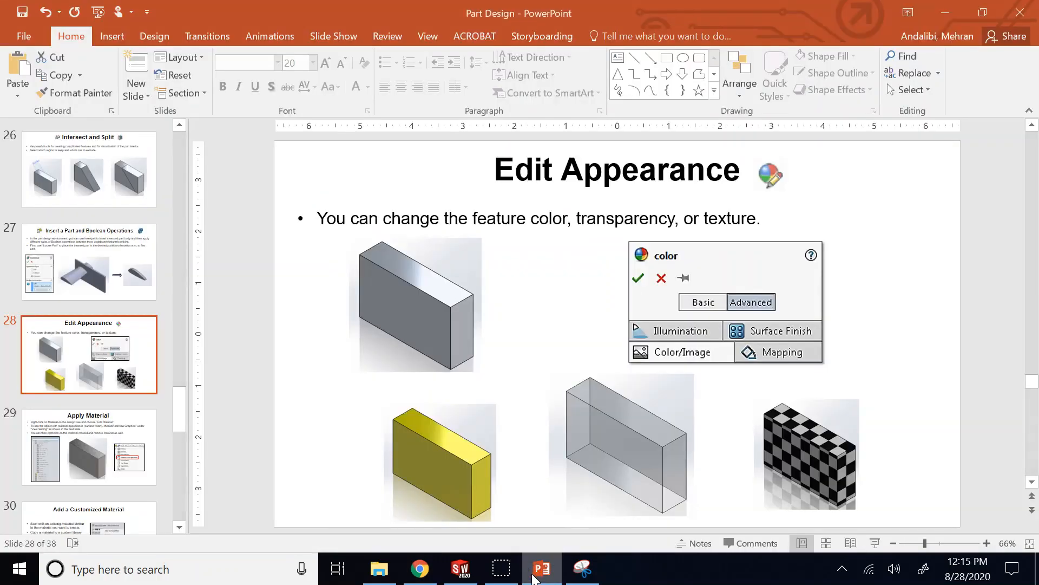
left_click(461, 567)
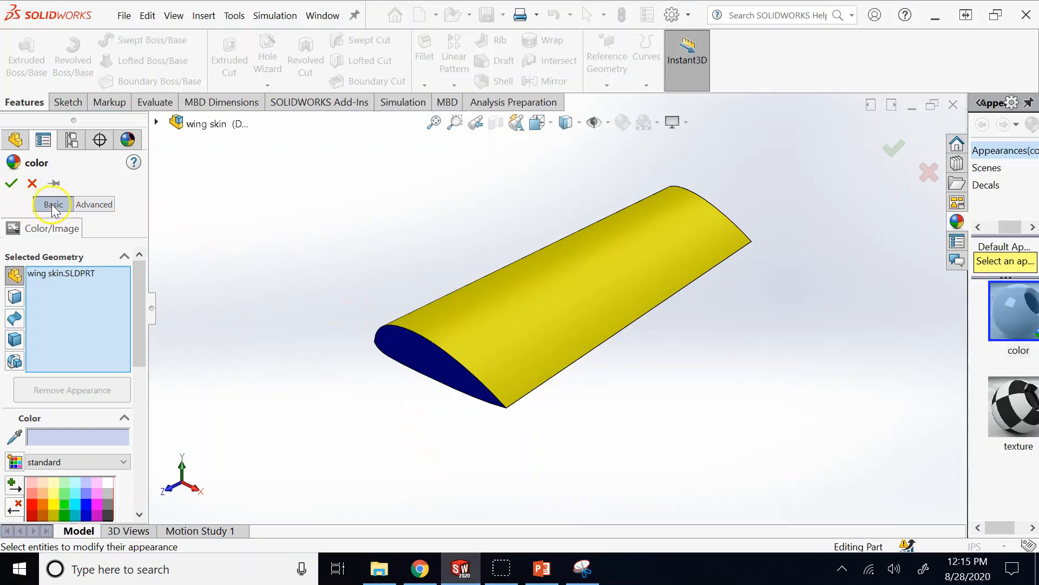
- Set the whole part's transparent amount to 0.50 in the advanced illumination settings and accept the appearance
left_click(94, 207)
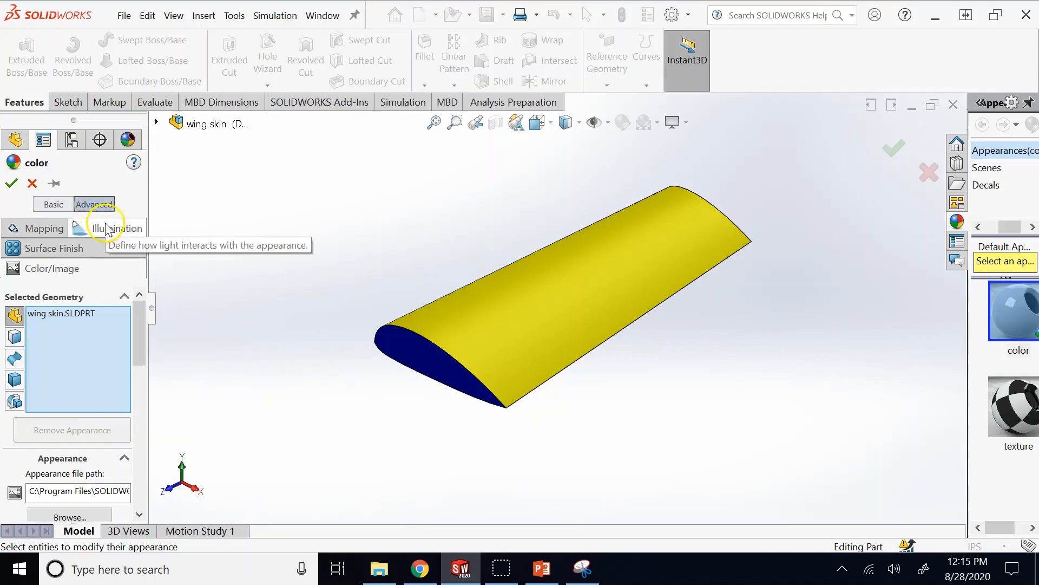
left_click(106, 227)
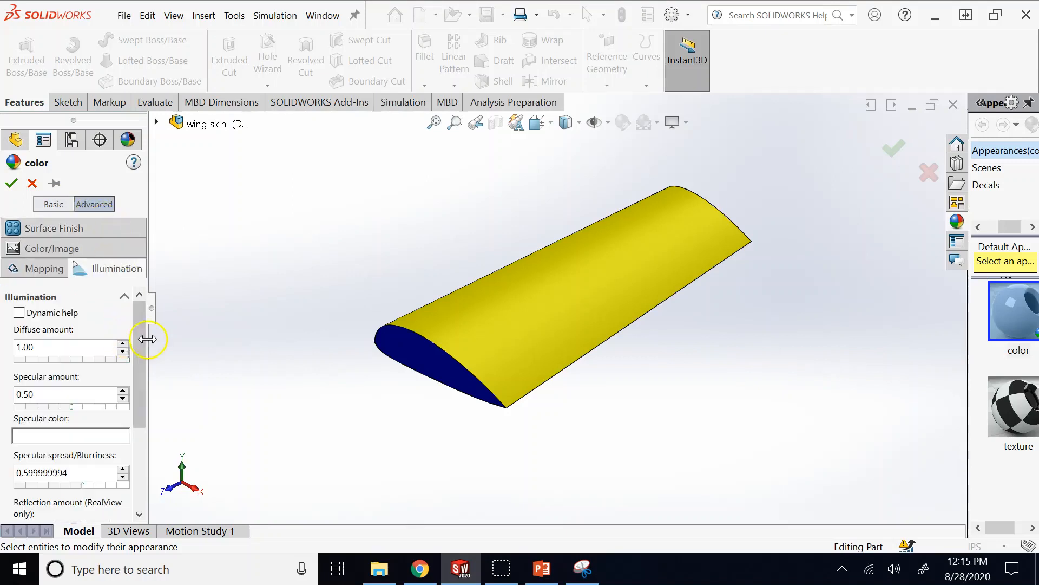
left_click_drag(146, 337, 146, 365)
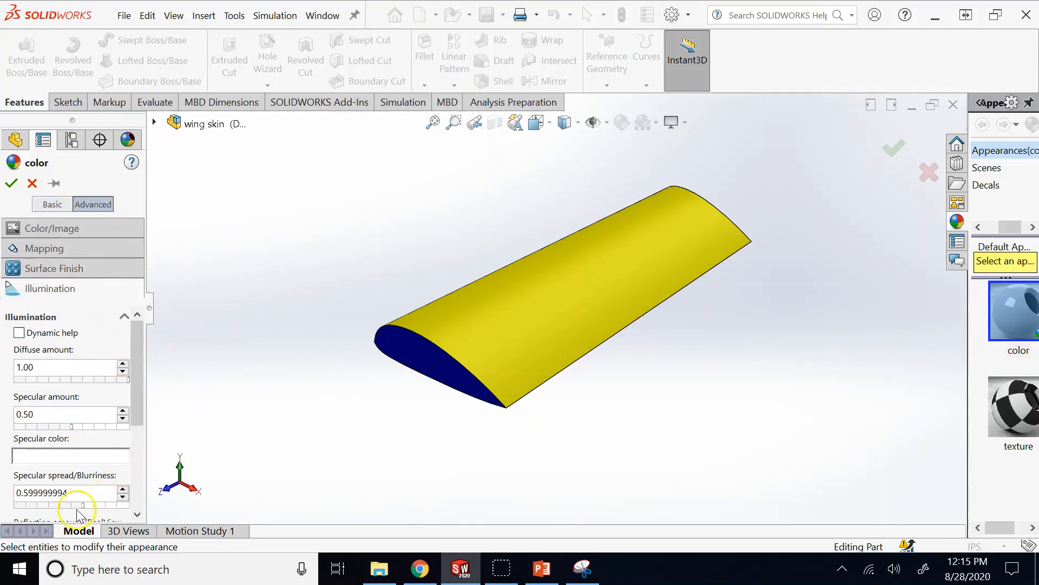
left_click(138, 444)
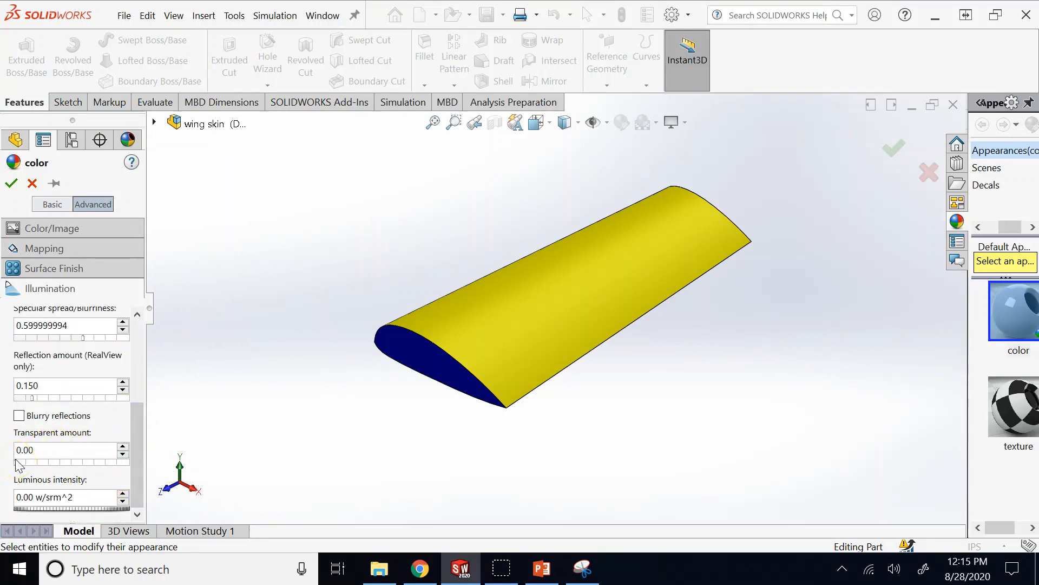
left_click_drag(15, 462, 38, 461)
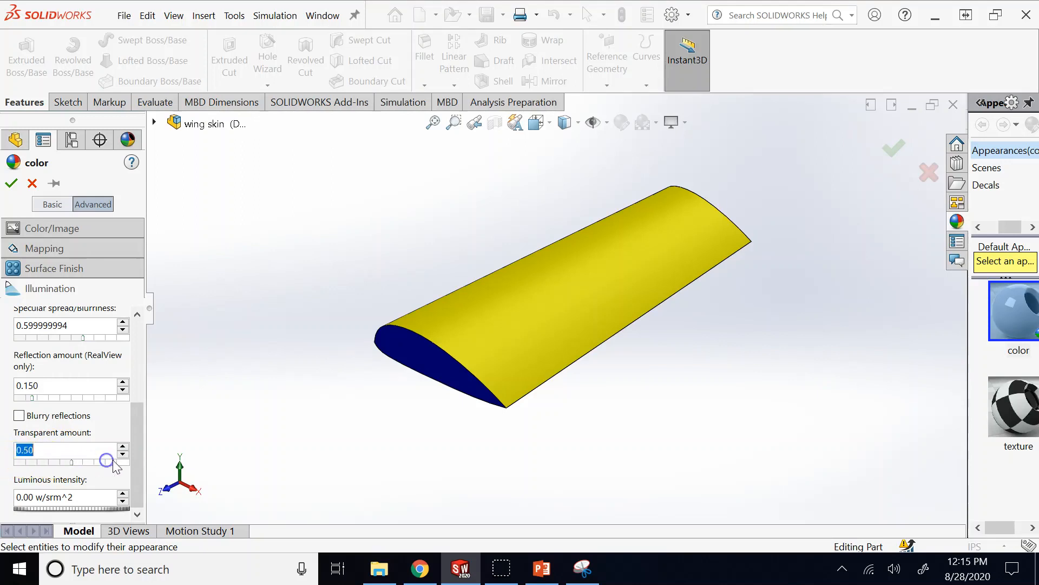
left_click(113, 462)
left_click(11, 183)
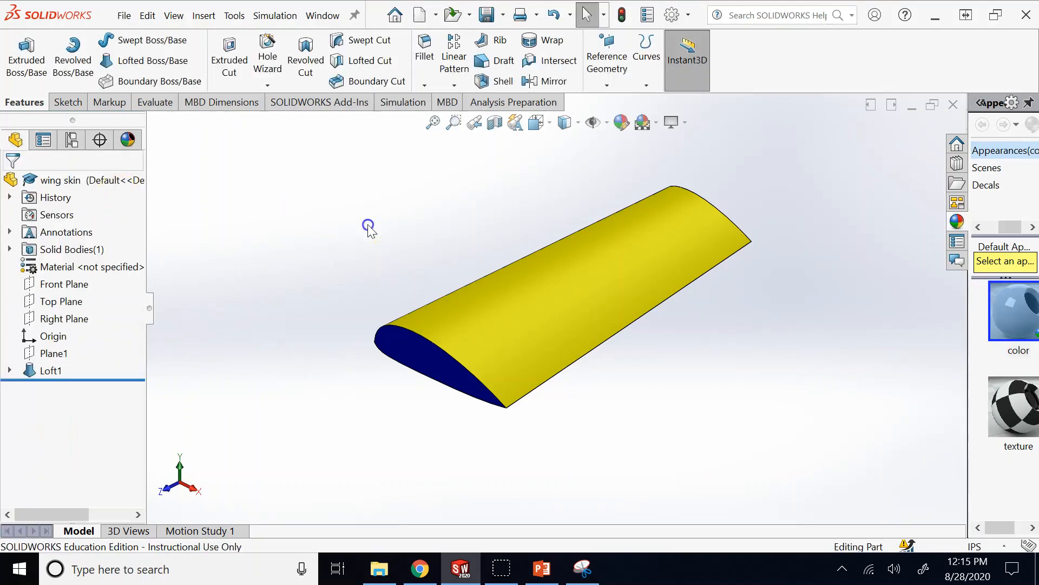
- Tilt the wing skin up and down to examine its colored faces from different angles
key("Down")
key("Down")
key("Down")
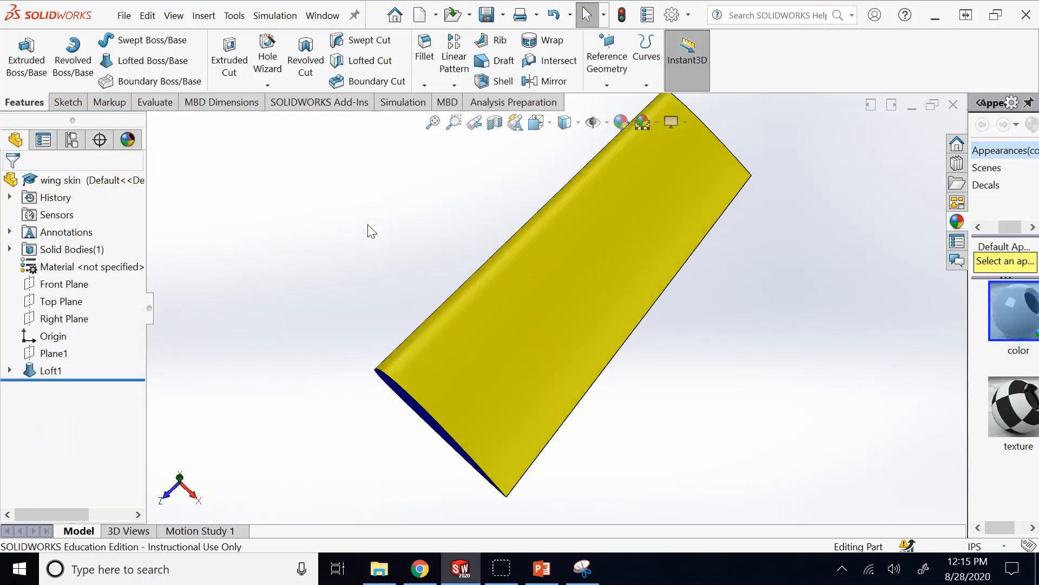
key("Up")
key("Up")
key("Up")
key("Up")
key("Down")
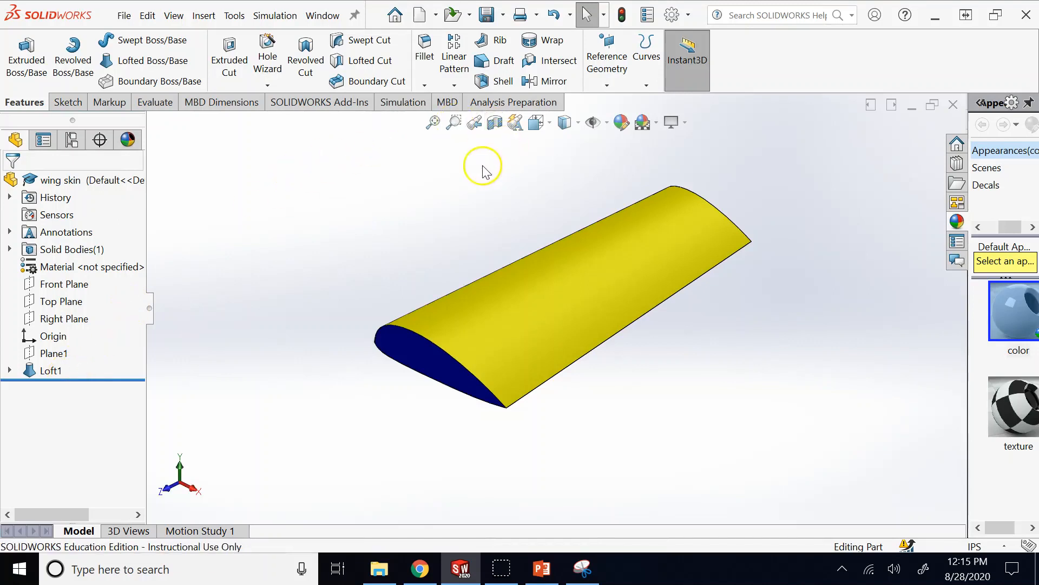
- Close the wing skin part and open the plate part from the Downloads folder
left_click(955, 109)
left_click(481, 303)
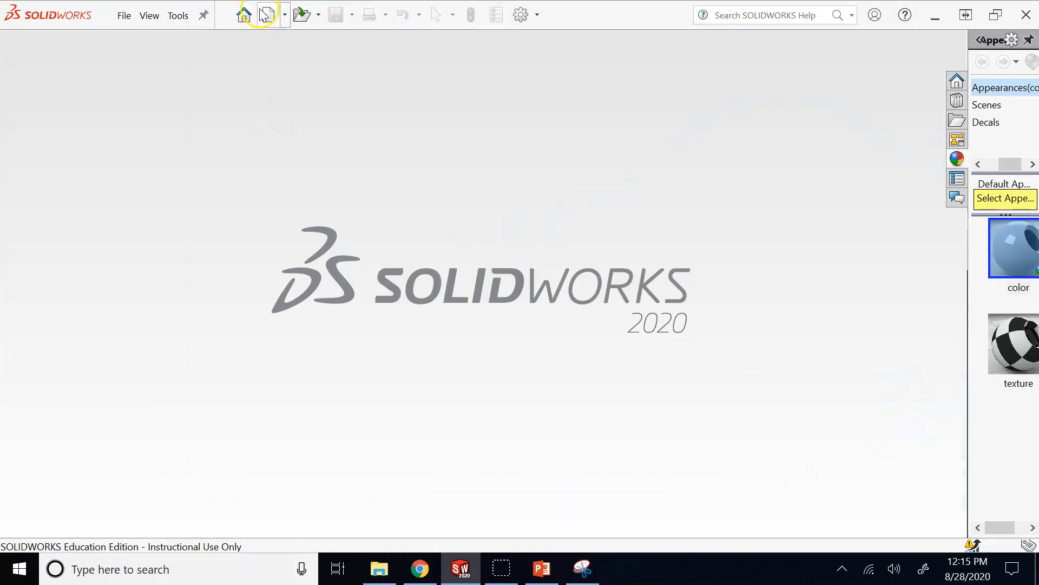
left_click(265, 15)
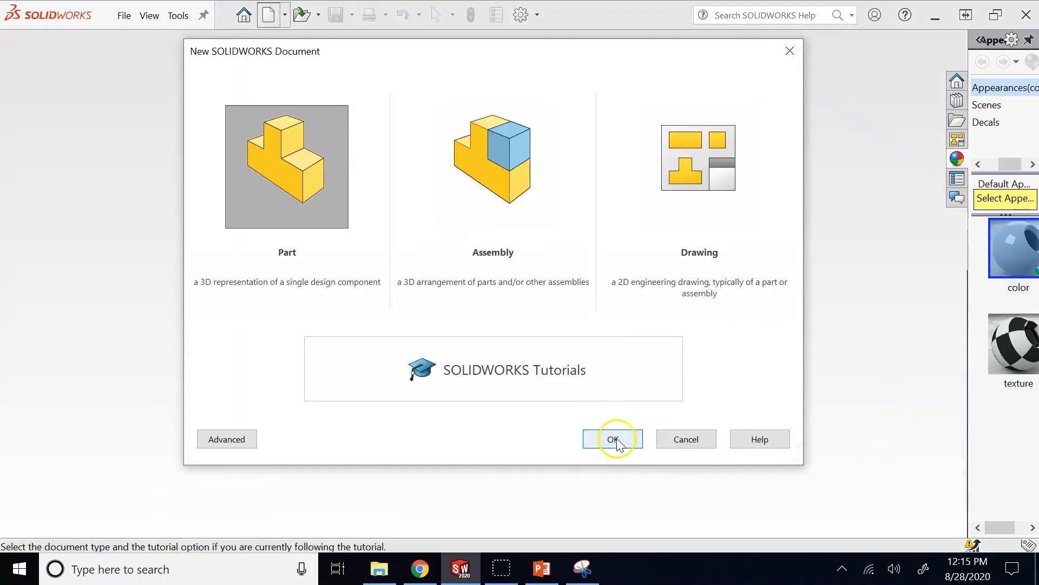
left_click(680, 445)
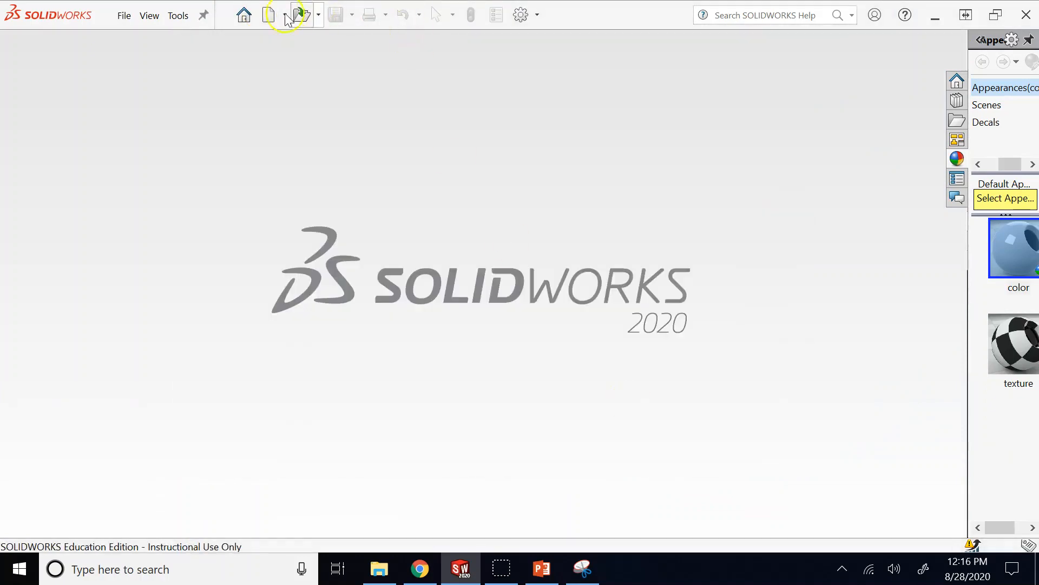
left_click(299, 16)
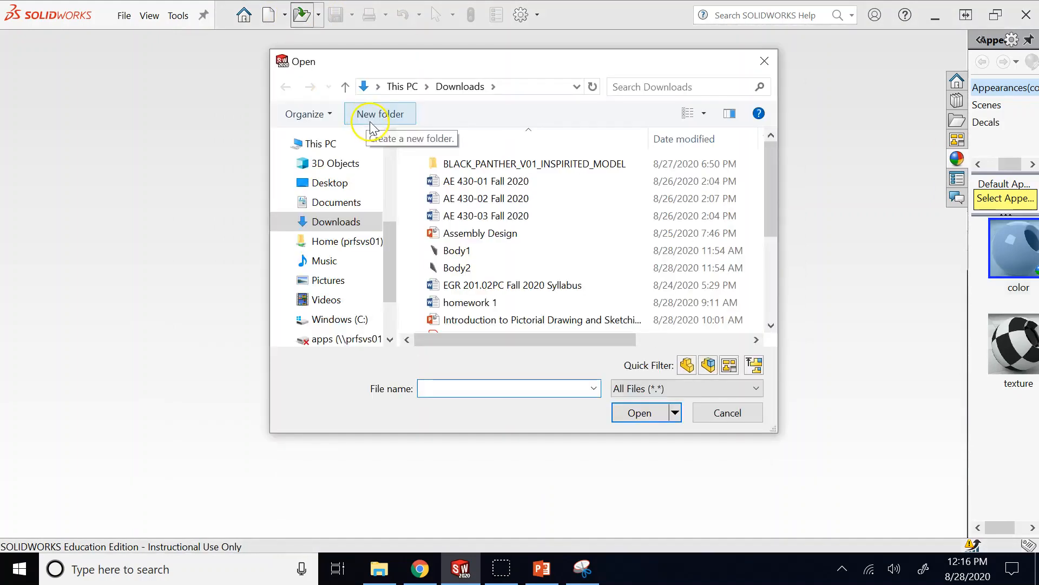
scroll(568, 211, "down", 3)
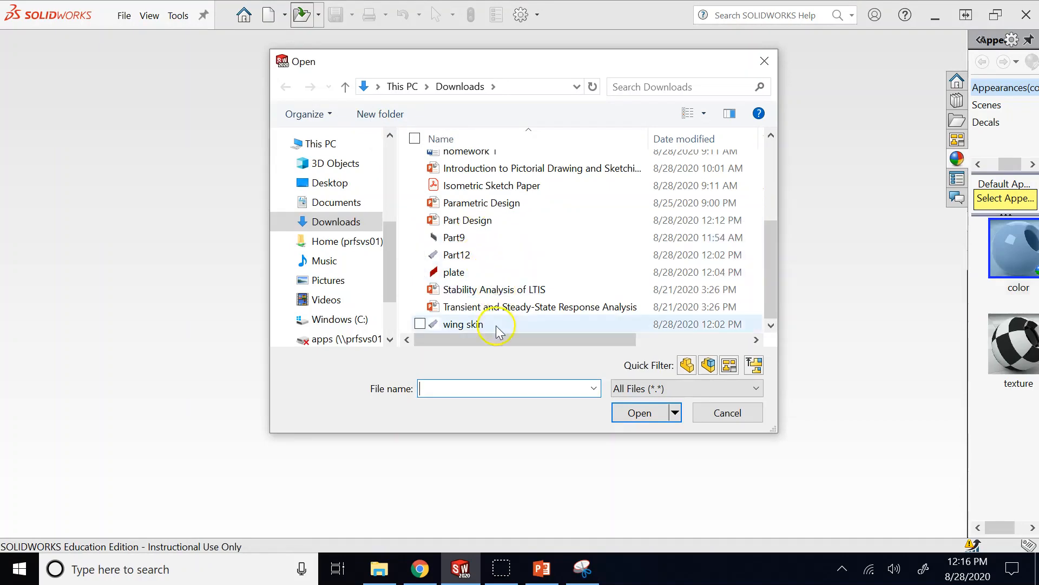
left_click(487, 271)
left_click(633, 410)
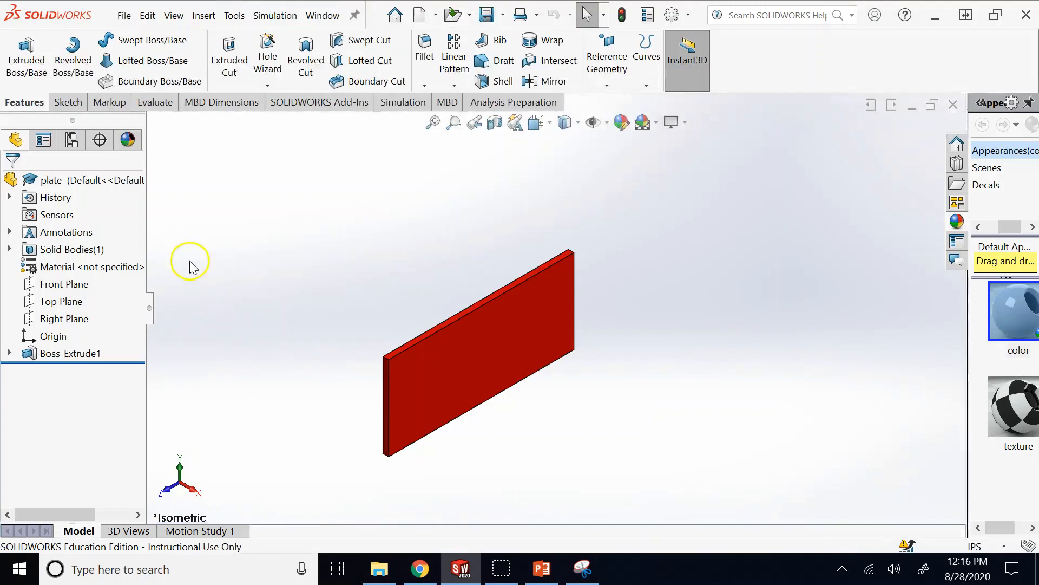
- Remove the red appearance assigned at the part level of the plate, for this instance only
right_click(82, 354)
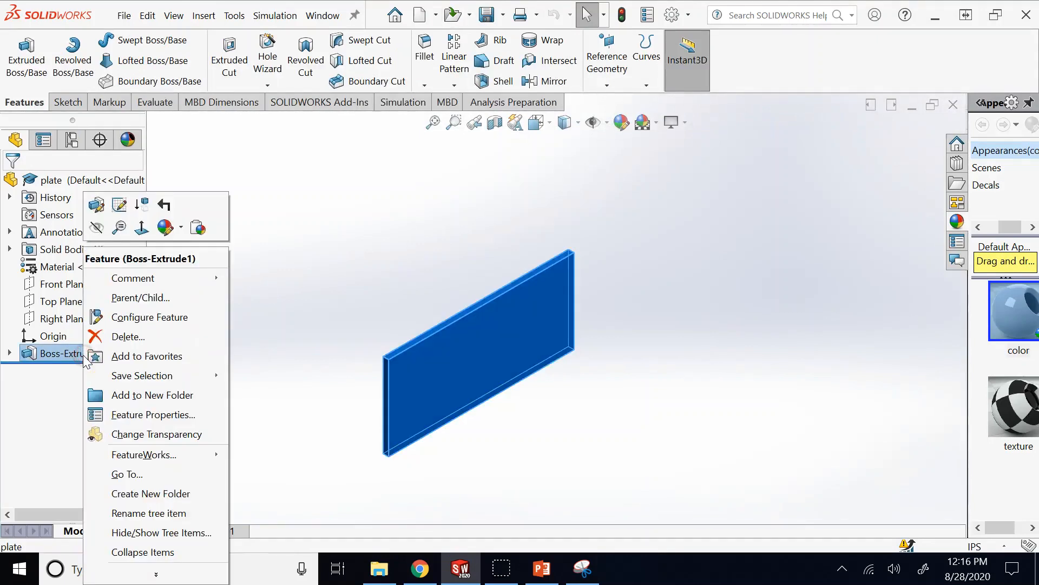
left_click(165, 227)
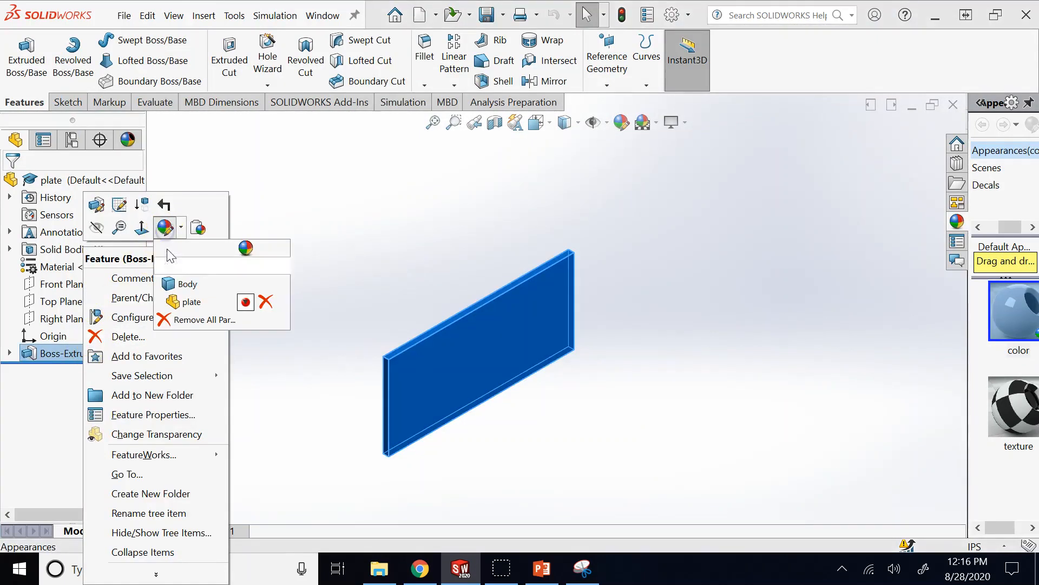
left_click(169, 264)
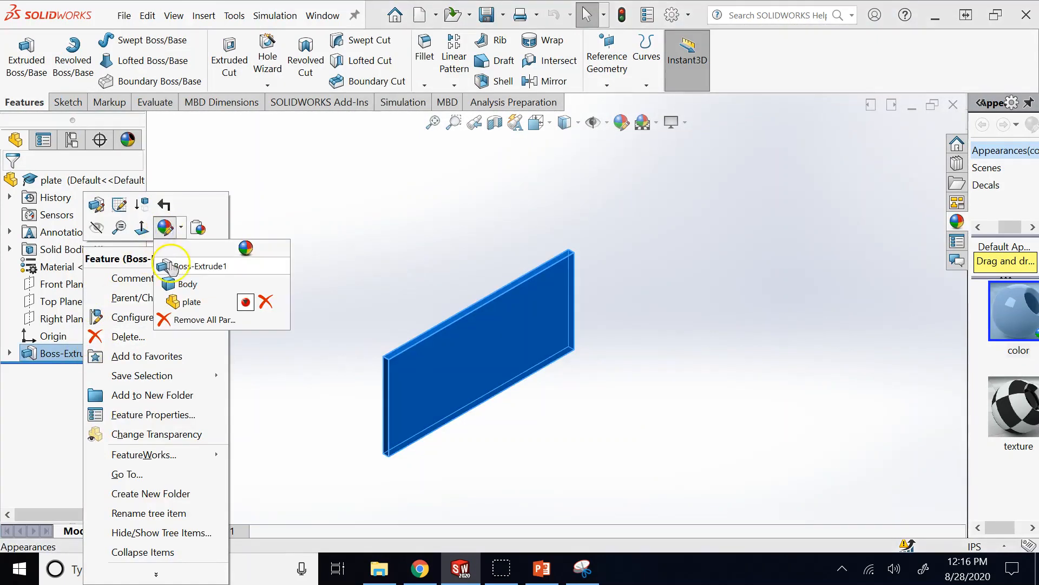
left_click(266, 303)
left_click(98, 353)
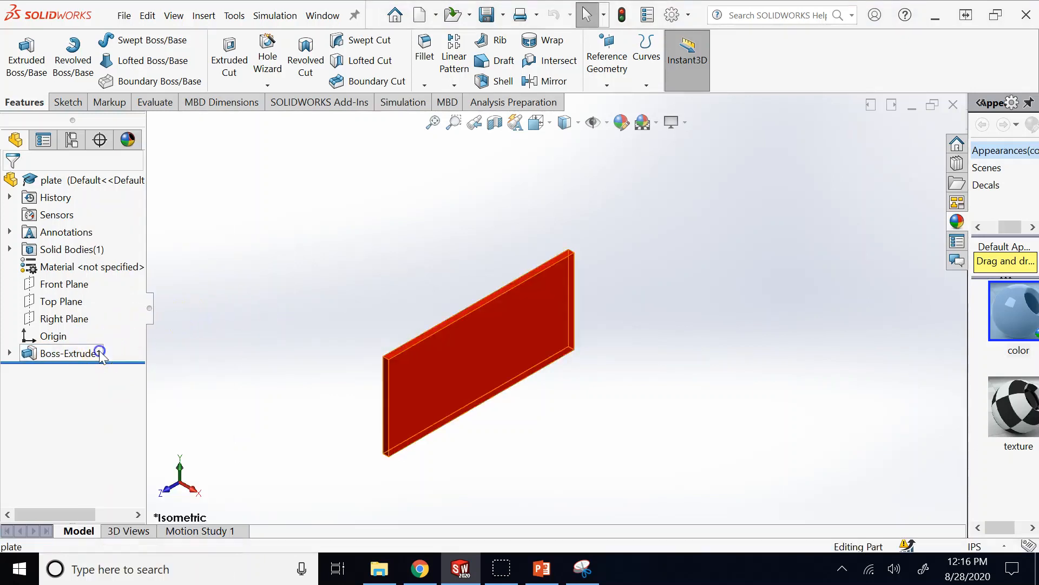
left_click(182, 332)
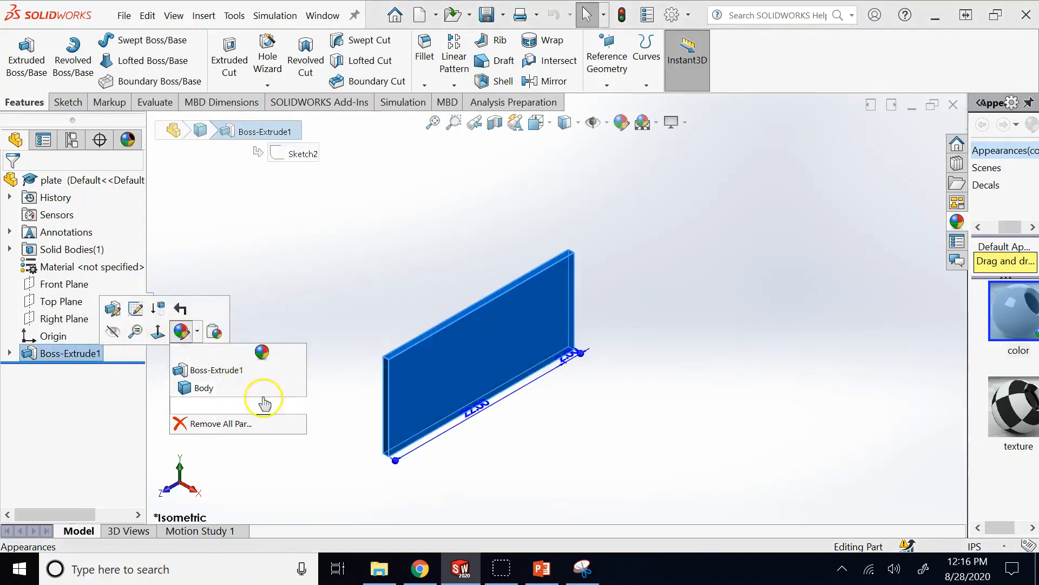
left_click(283, 410)
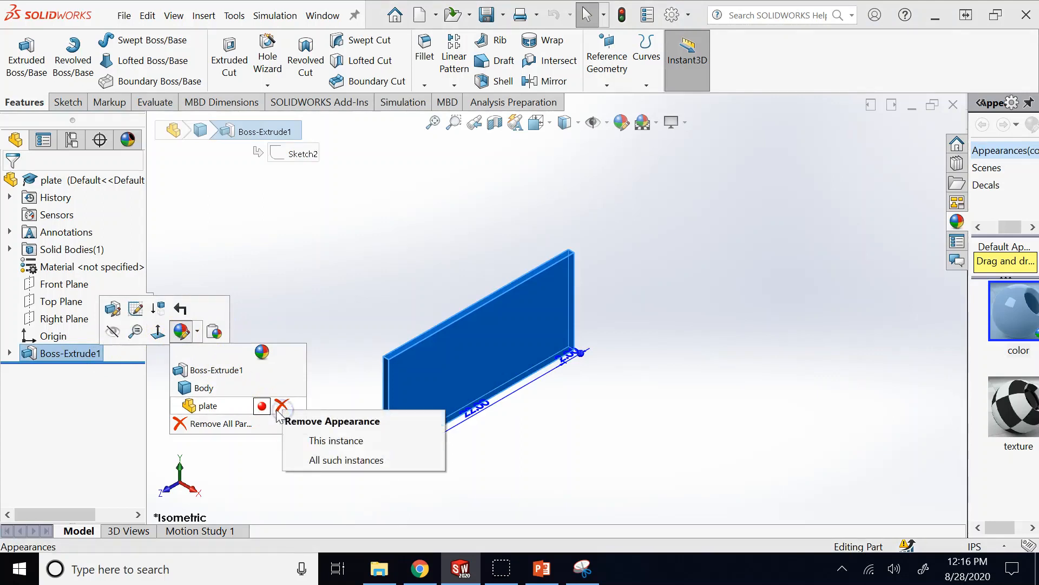
left_click(332, 441)
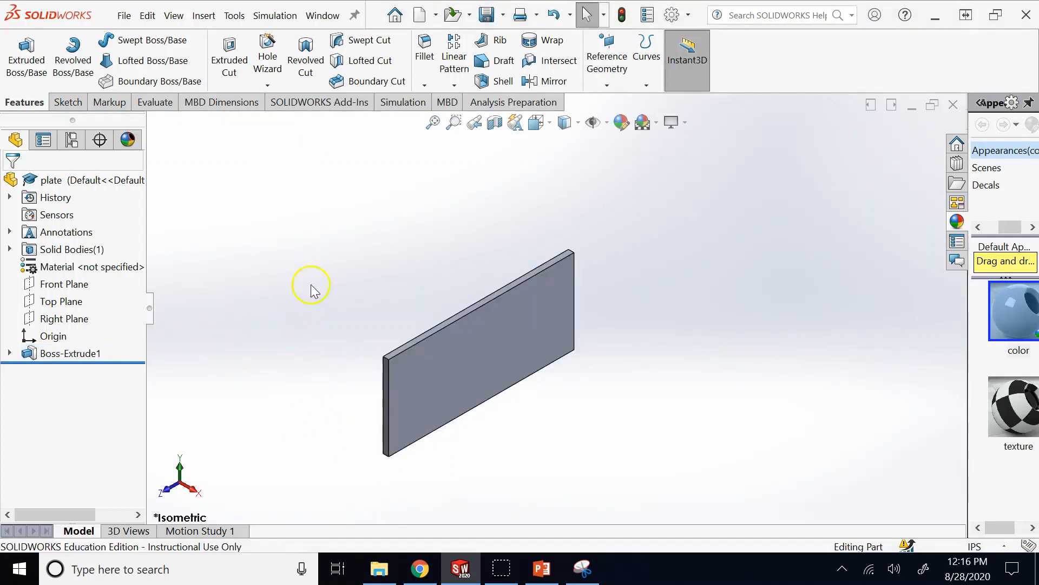
scroll(471, 427, "up", 5)
scroll(472, 411, "down", 5)
scroll(628, 180, "up", 4)
scroll(612, 179, "down", 7)
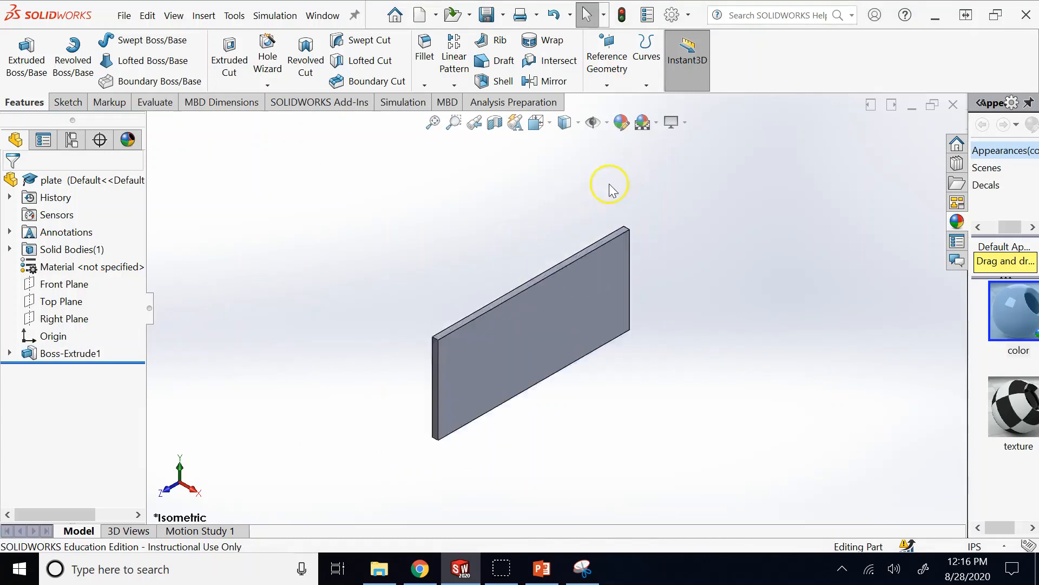
scroll(505, 427, "up", 2)
scroll(479, 426, "down", 2)
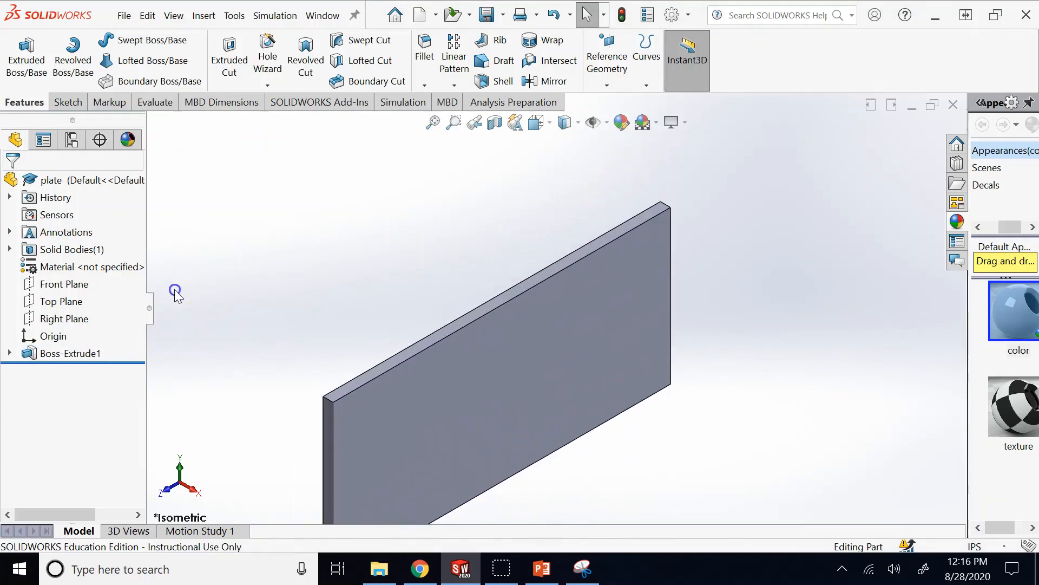
- Edit the whole plate part's appearance, set its transparent amount to 0.87 in the advanced illumination settings, and accept it
right_click(91, 358)
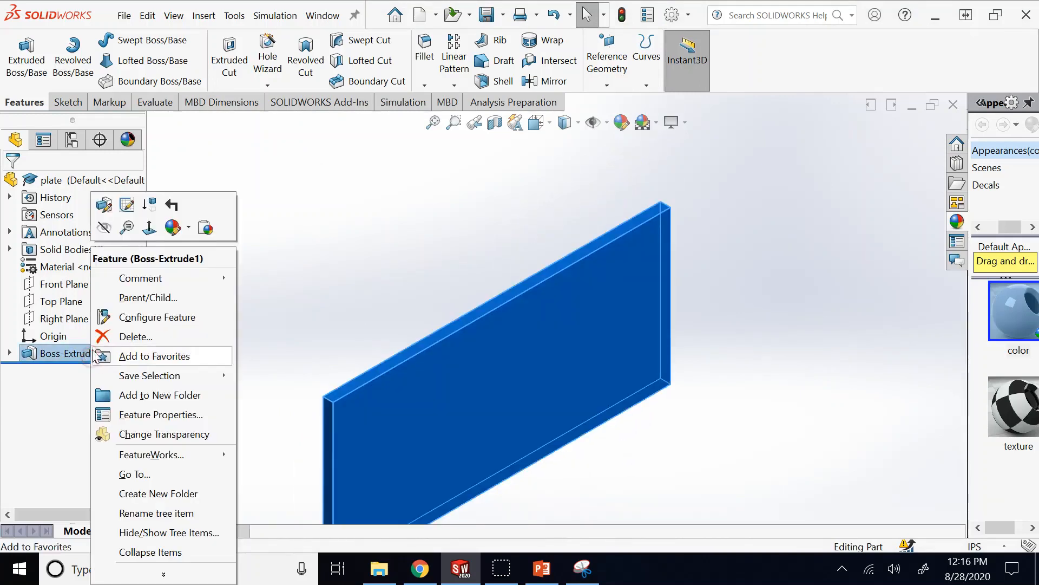
right_click(75, 182)
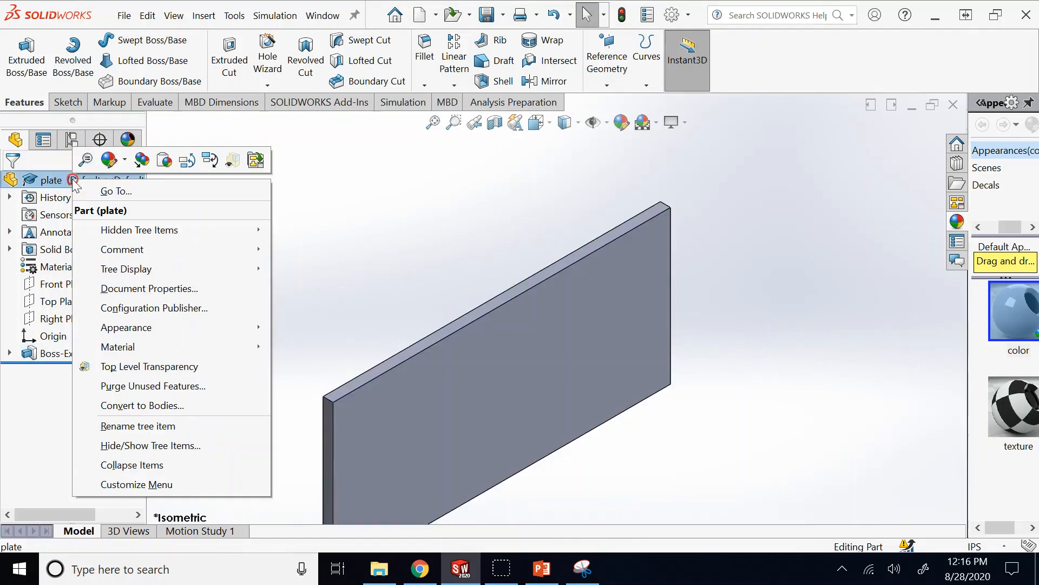
left_click(111, 161)
left_click(135, 198)
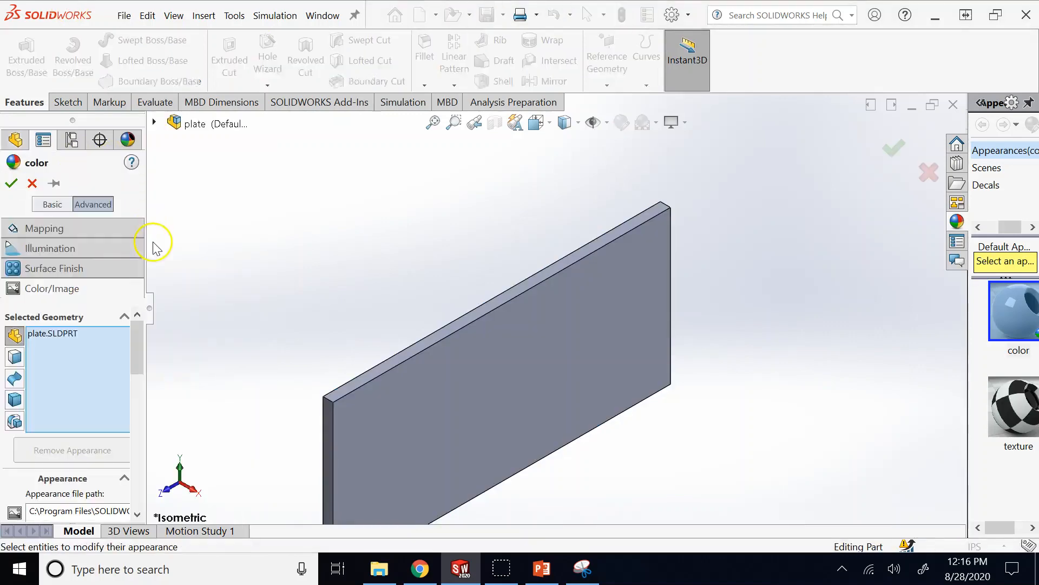
left_click(50, 248)
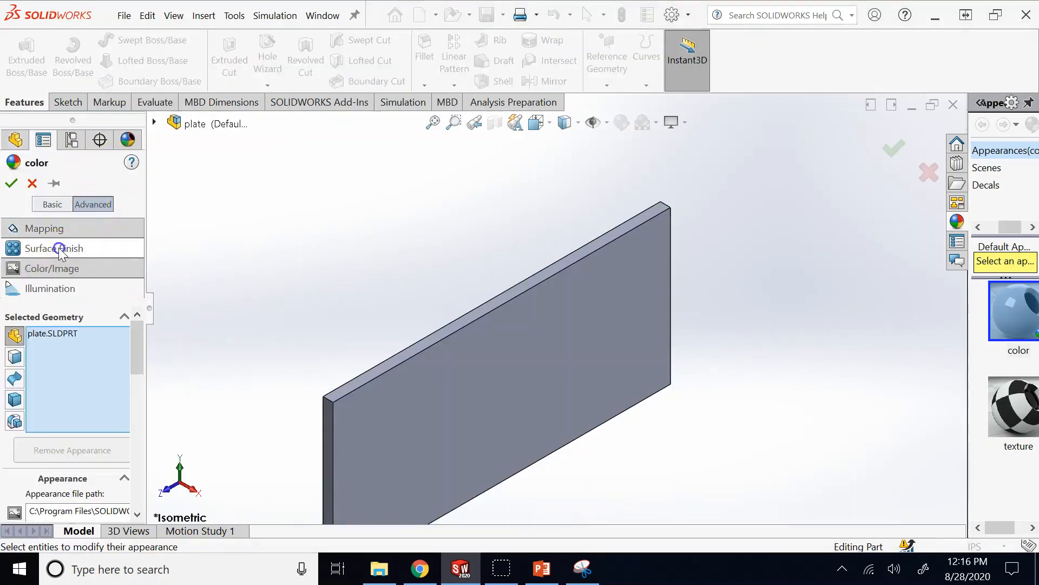
left_click(137, 436)
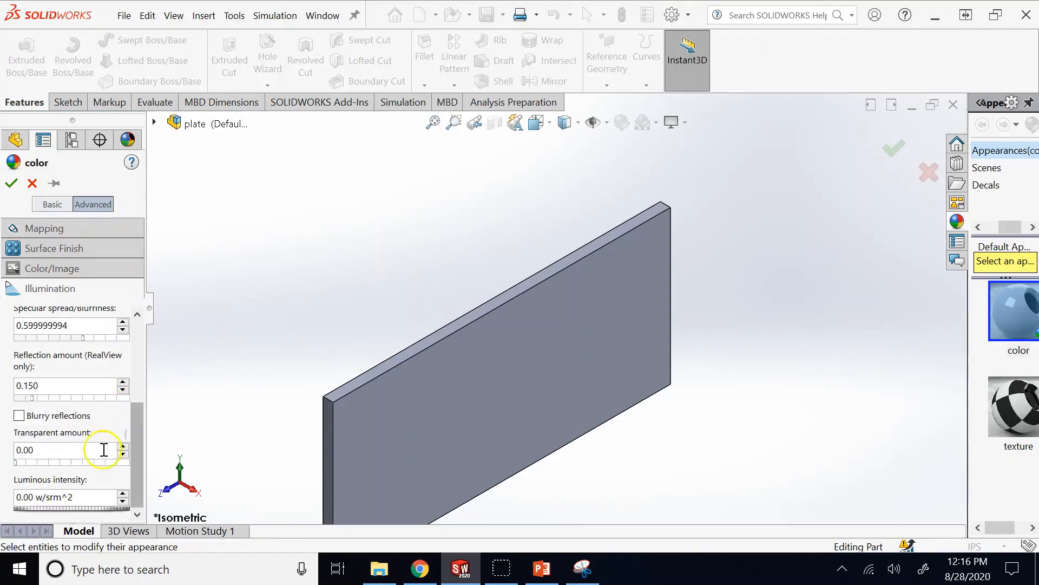
left_click(89, 462)
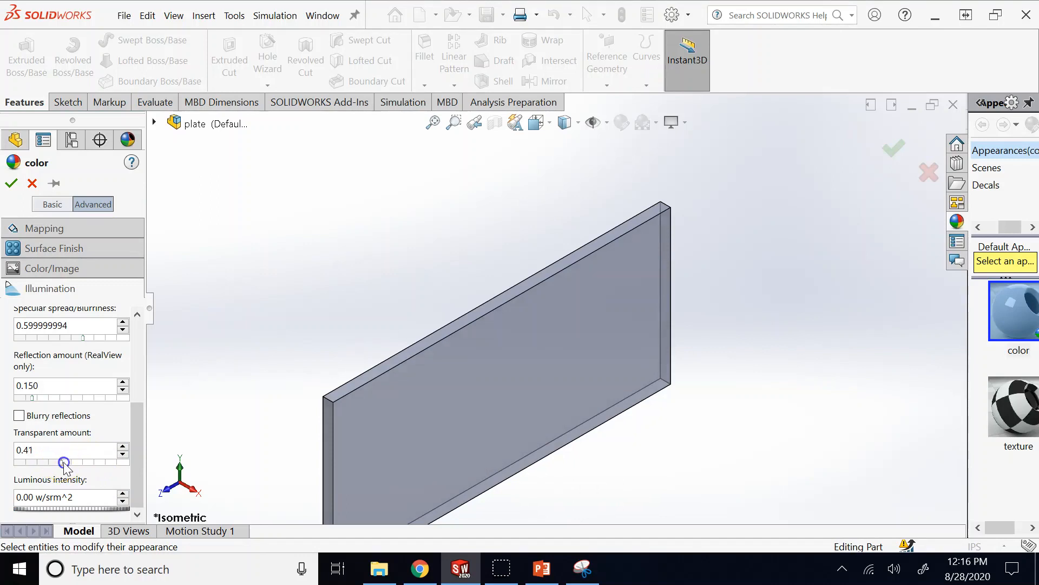
left_click_drag(63, 464, 114, 468)
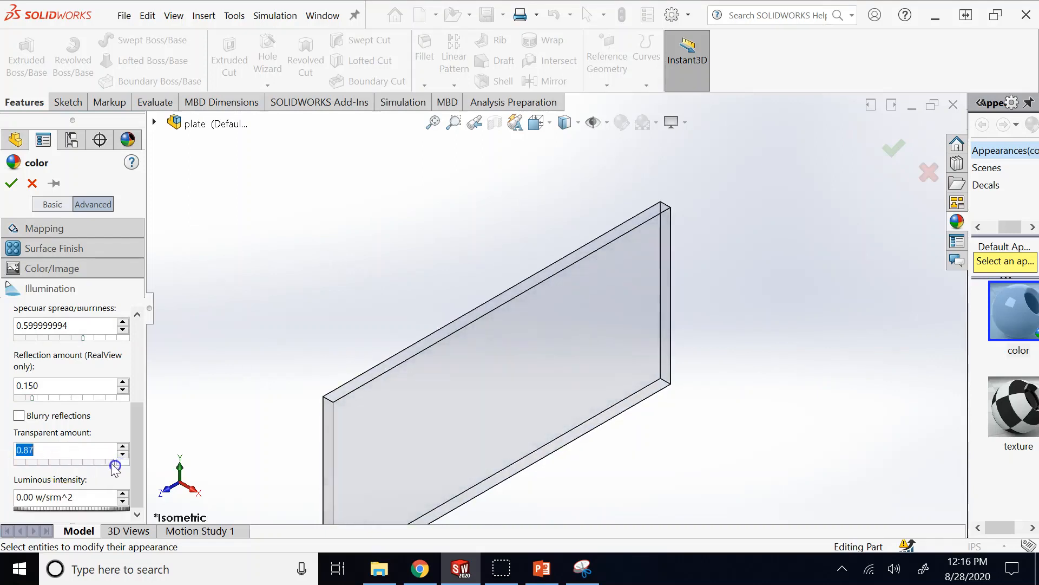
left_click(11, 183)
scroll(397, 313, "up", 3)
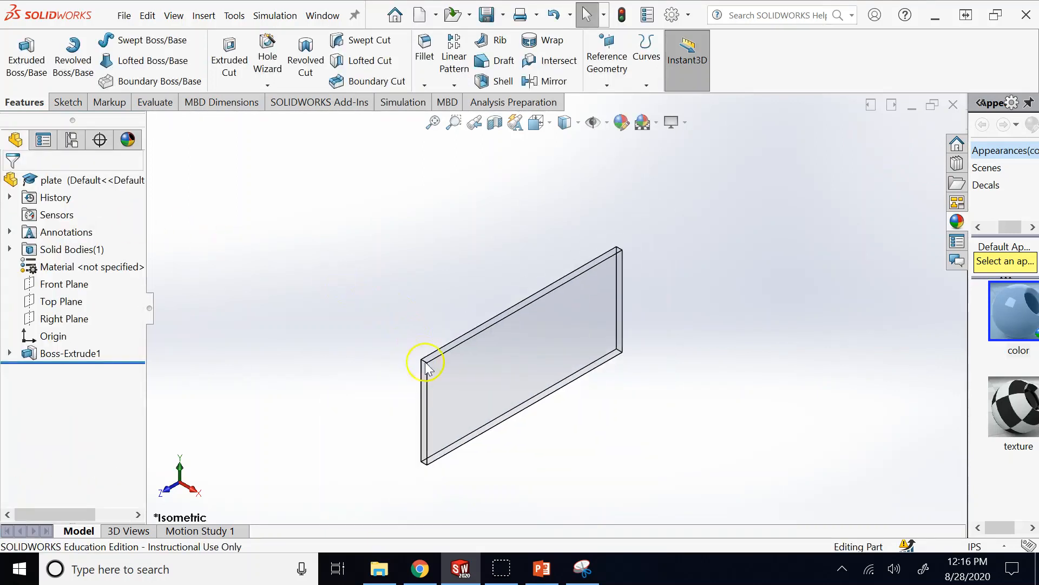
scroll(460, 384, "down", 3)
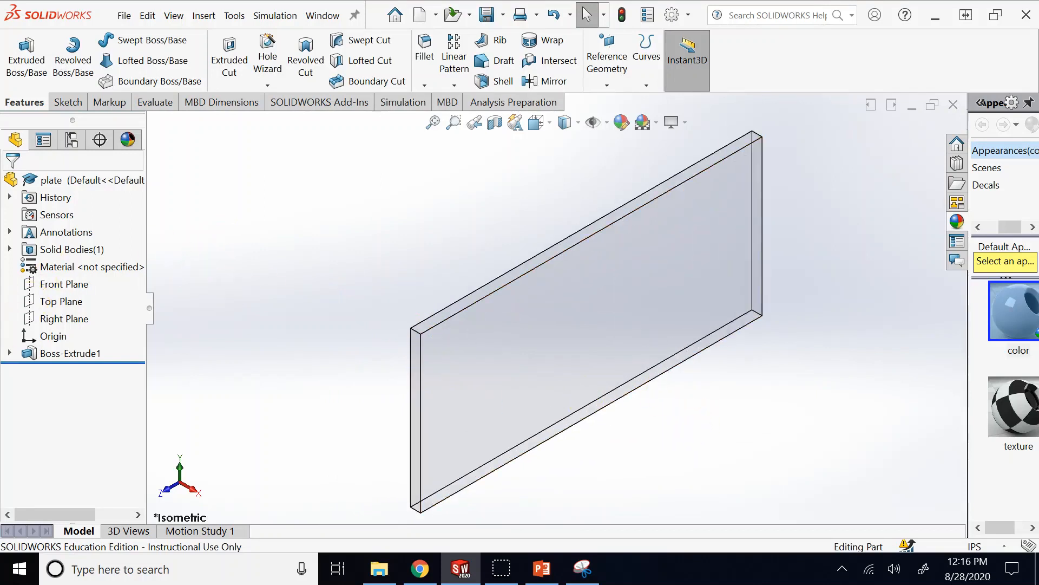
- Edit the sketch of the plate's extrusion, widen the thin rectangle into a thick block profile, and exit the sketch
left_click(9, 353)
left_click(94, 372)
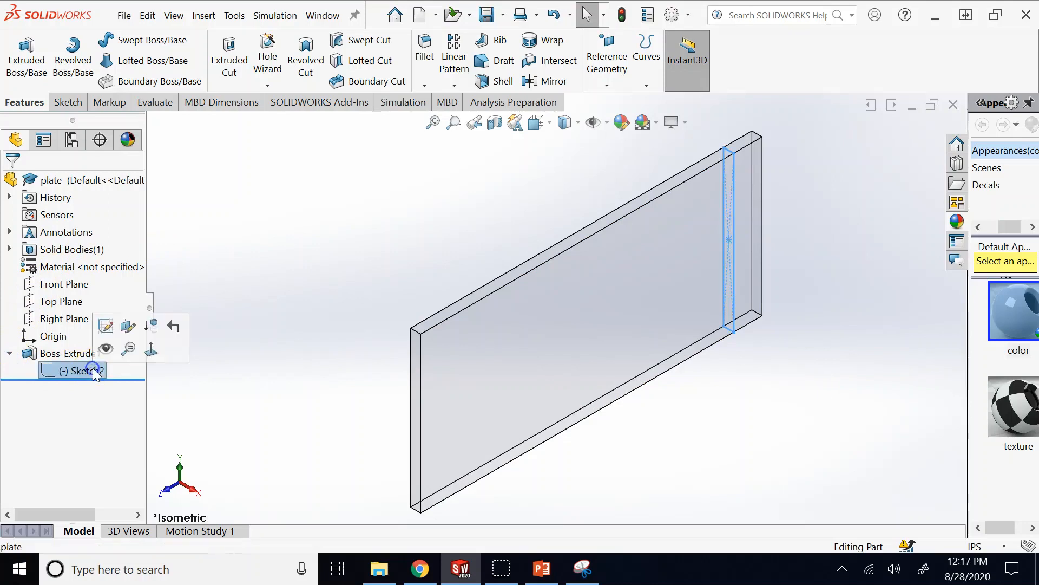
left_click(107, 325)
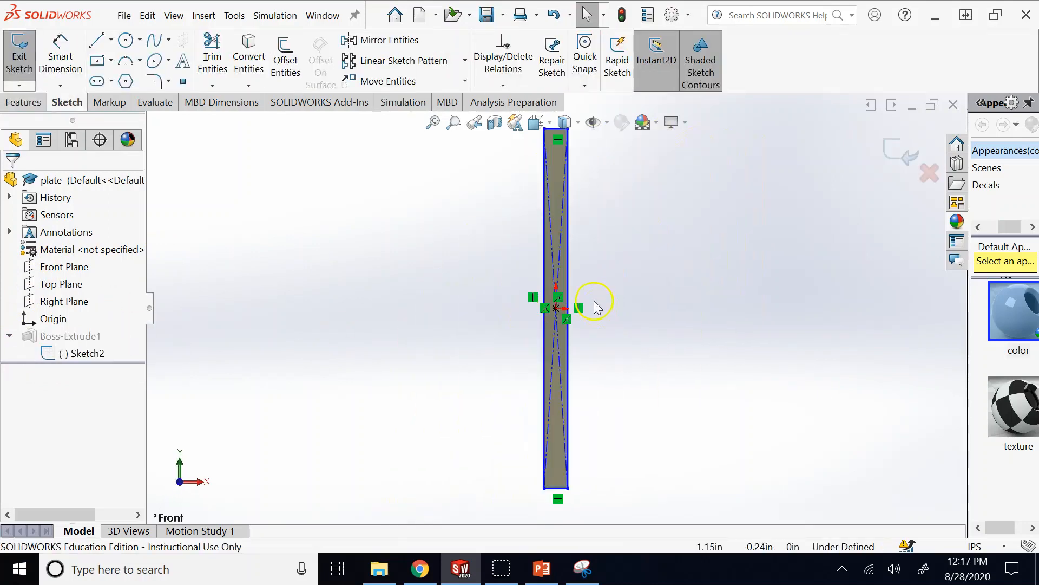
left_click_drag(563, 295, 712, 287)
left_click(895, 149)
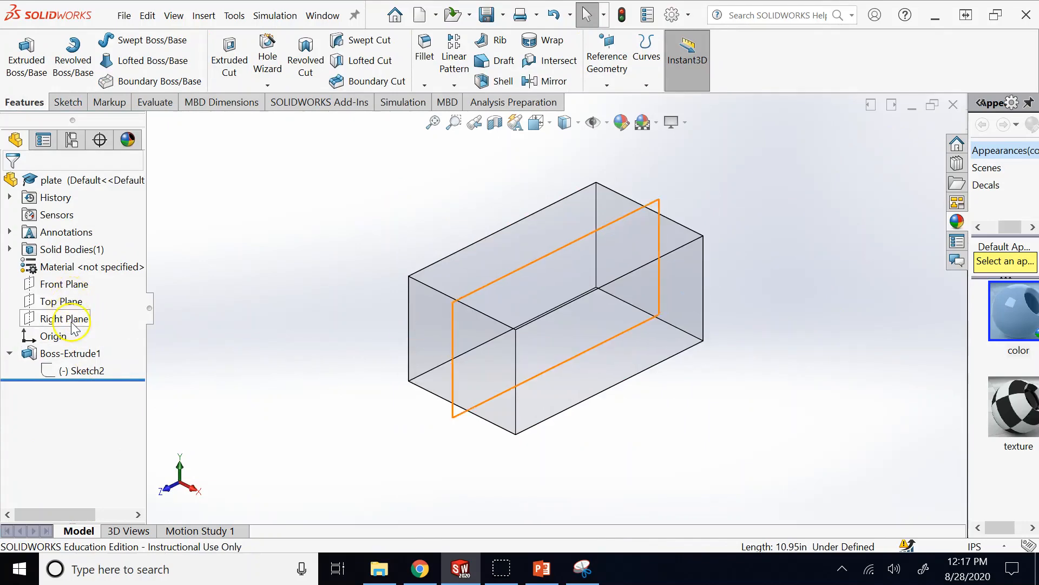
- Sketch a circle on the Right Plane near the middle of the block and exit the sketch
left_click(65, 318)
left_click(84, 302)
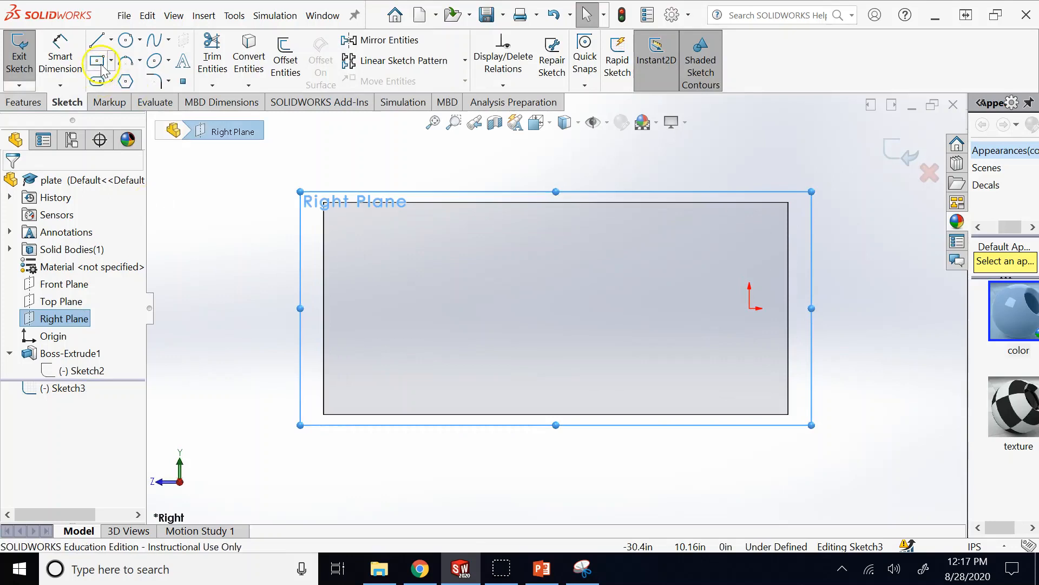
left_click(126, 40)
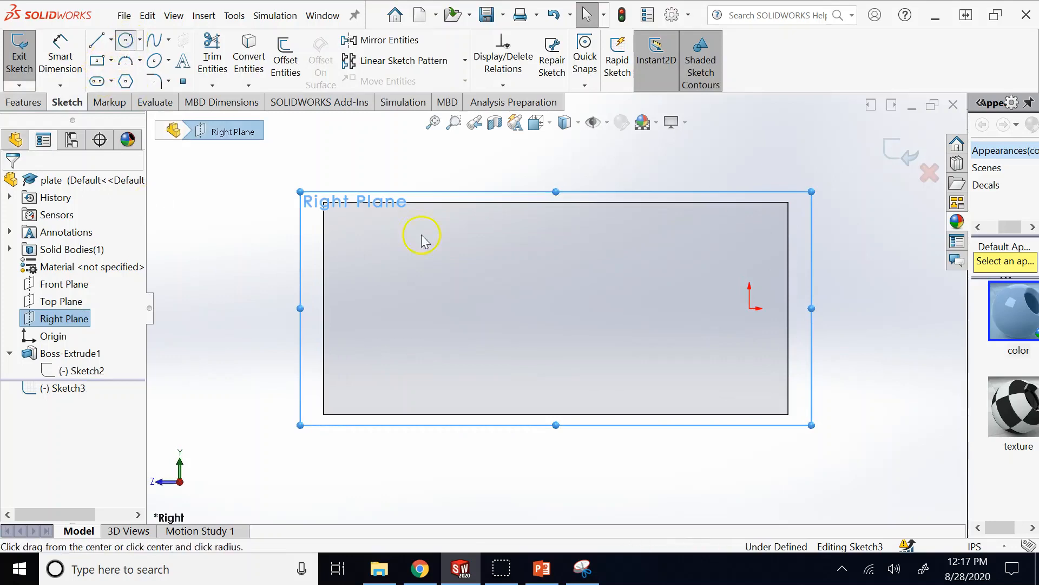
left_click(552, 302)
left_click(552, 252)
left_click(901, 157)
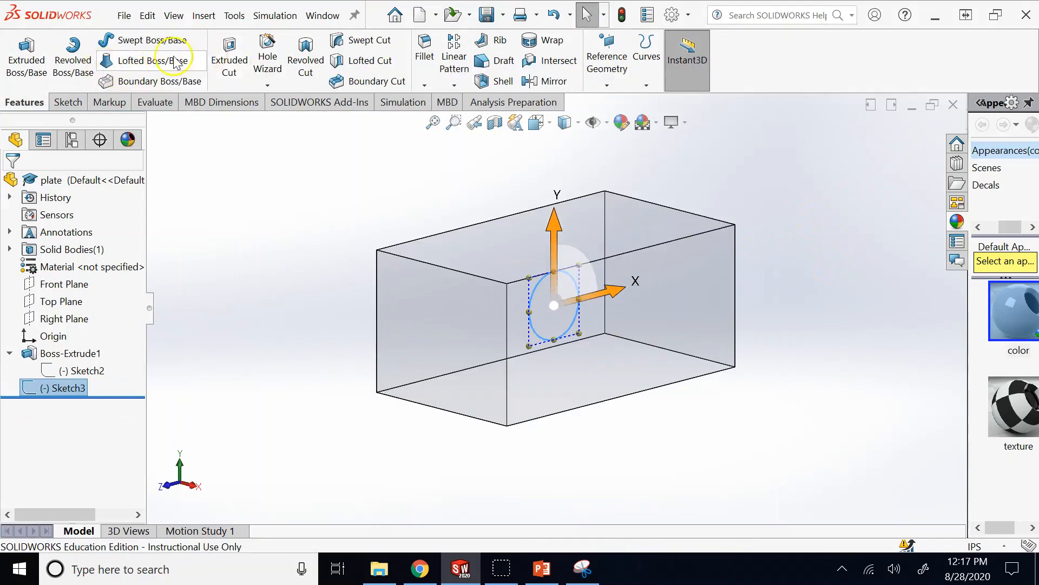
- Cut the circle through the block's interior with a blind Extruded Cut, 2 in deep in each of two directions, and accept it
left_click(220, 57)
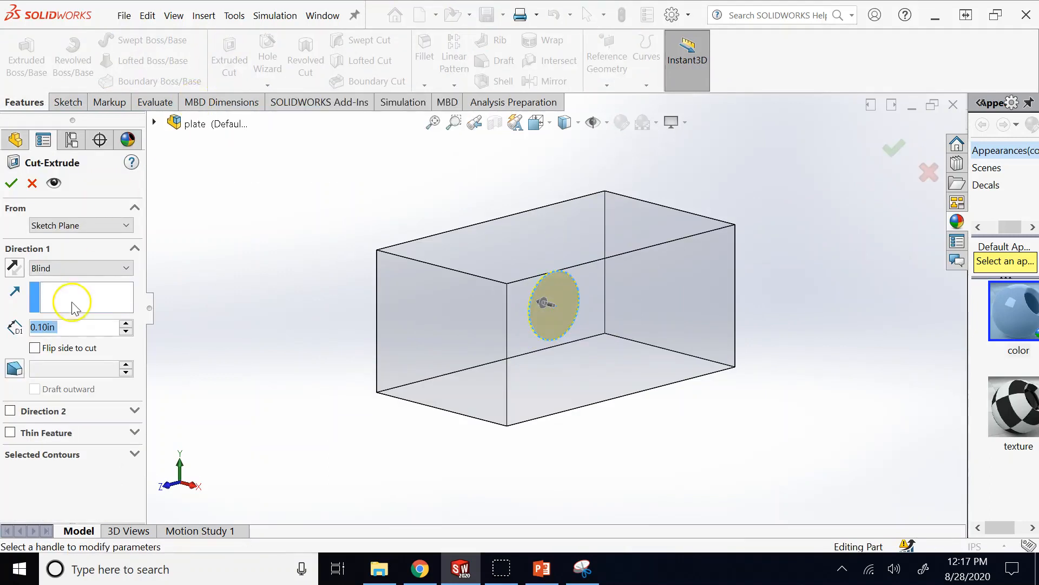
type("1")
key("Return")
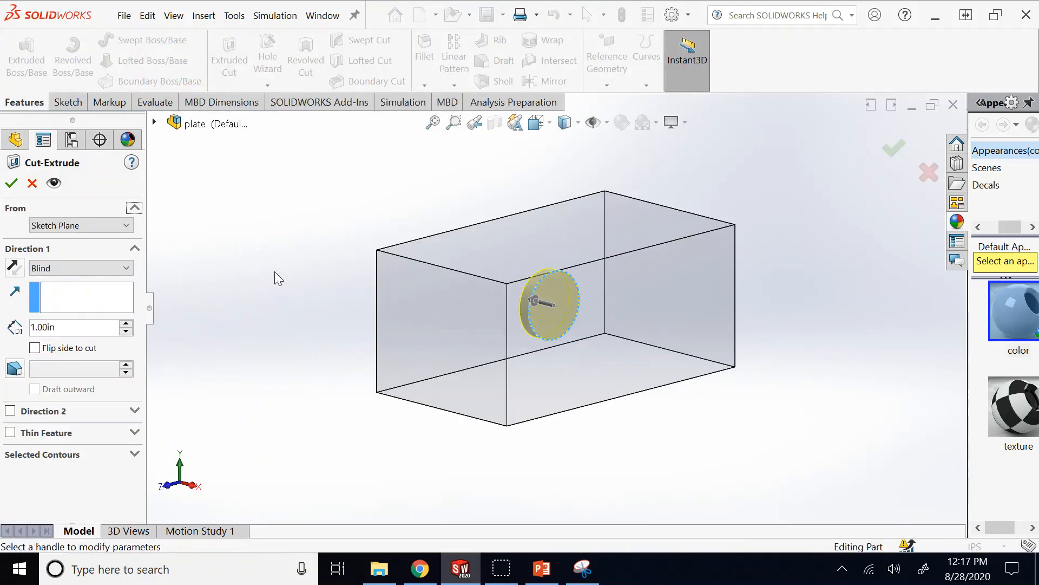
left_click(25, 412)
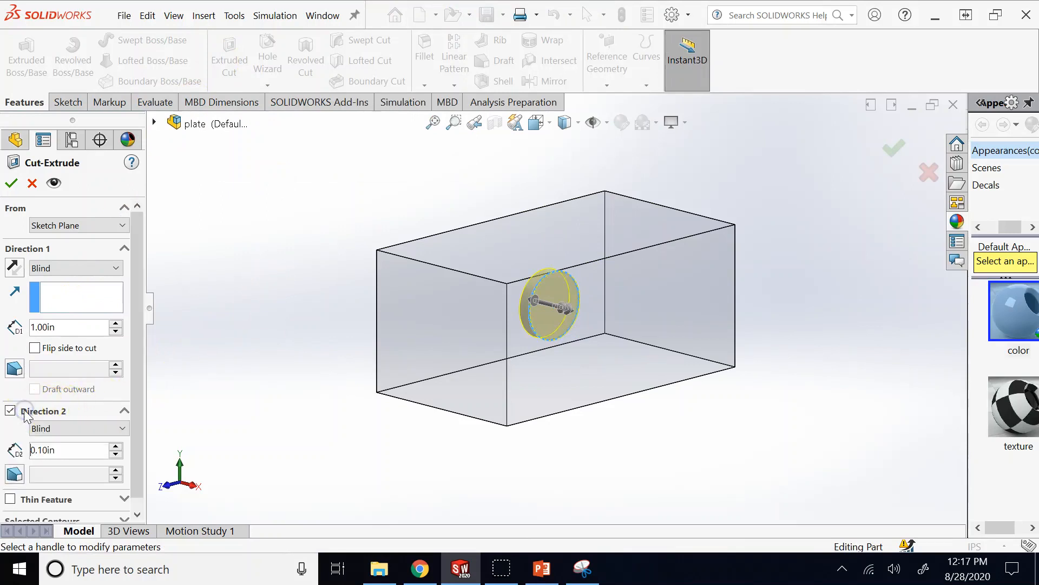
double_click(86, 450)
type("2")
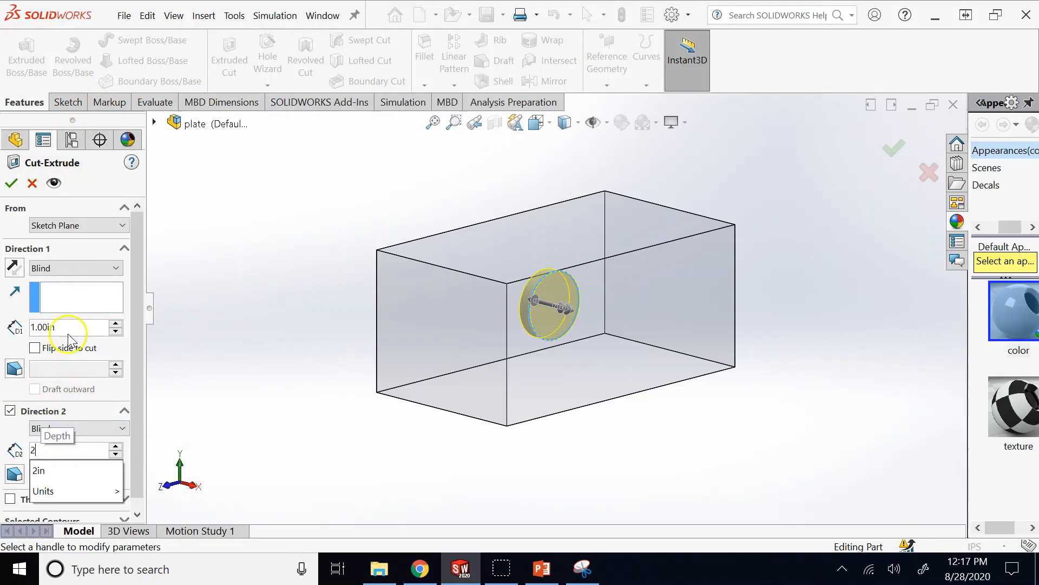
left_click(79, 309)
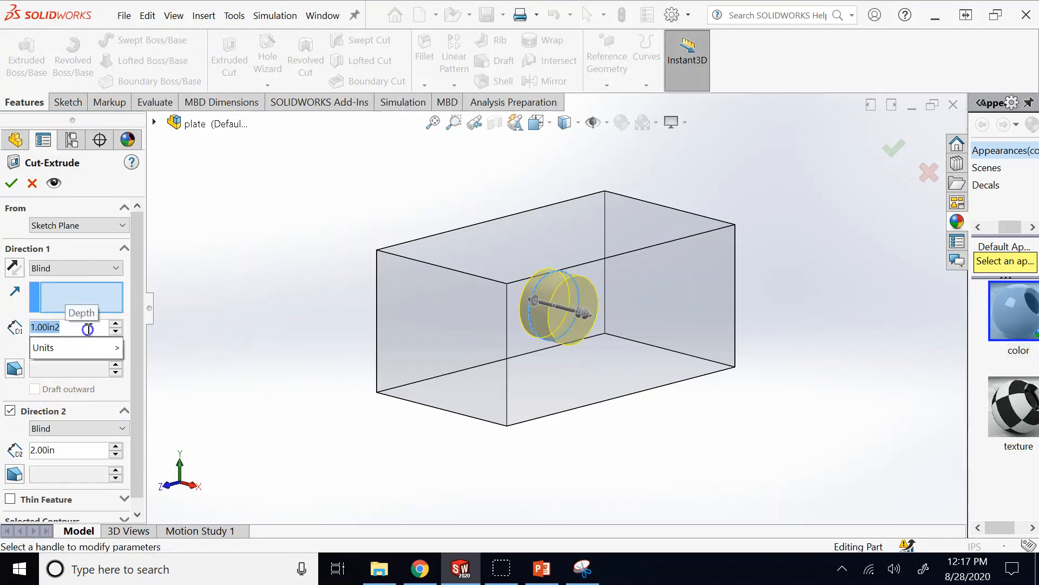
type("2")
key("Return")
left_click(11, 183)
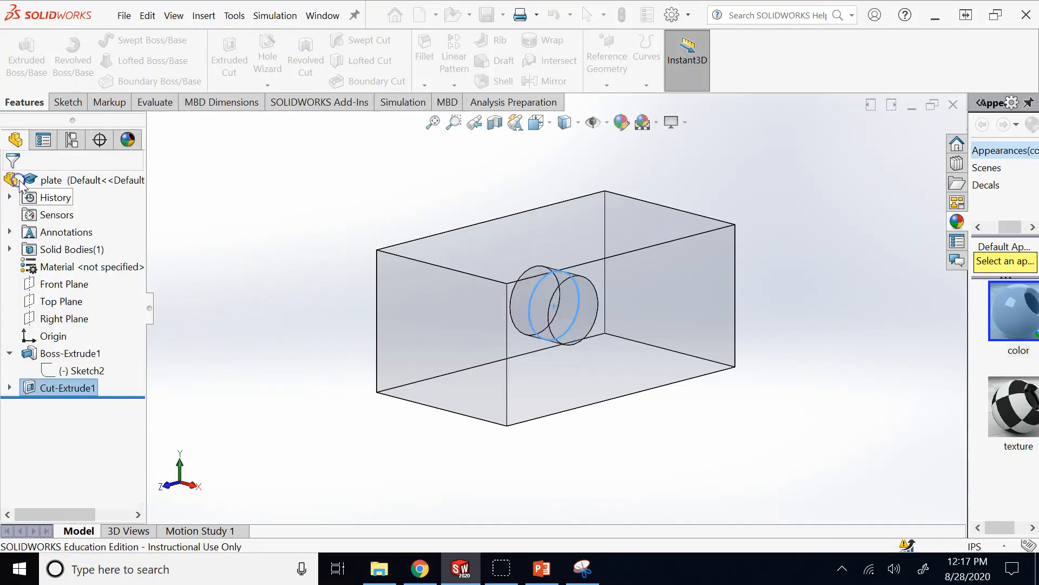
- Open the whole plate part's appearance for editing
middle_click_drag(287, 285, 524, 347)
scroll(524, 346, "down", 8)
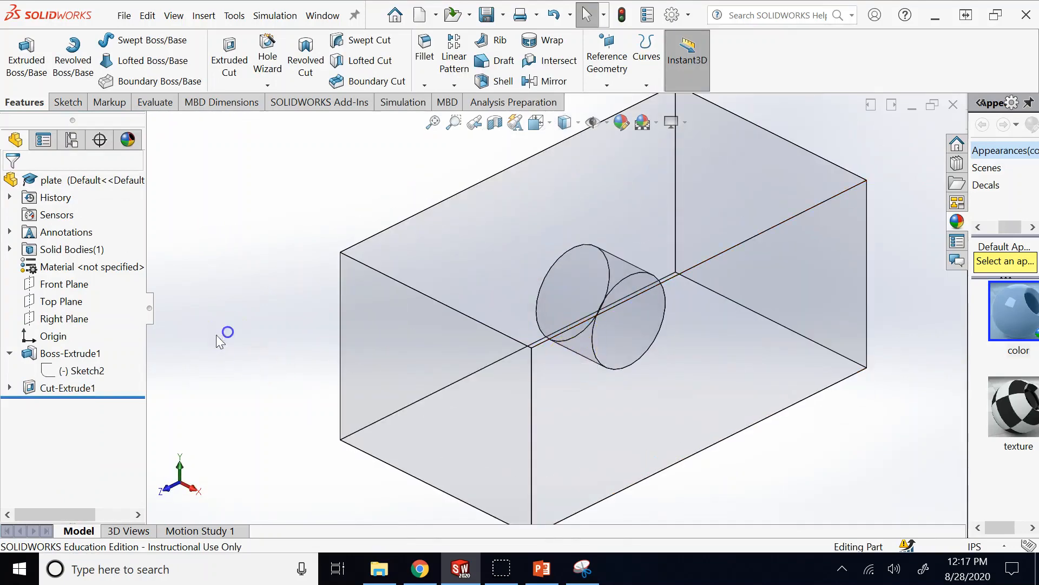
right_click(90, 180)
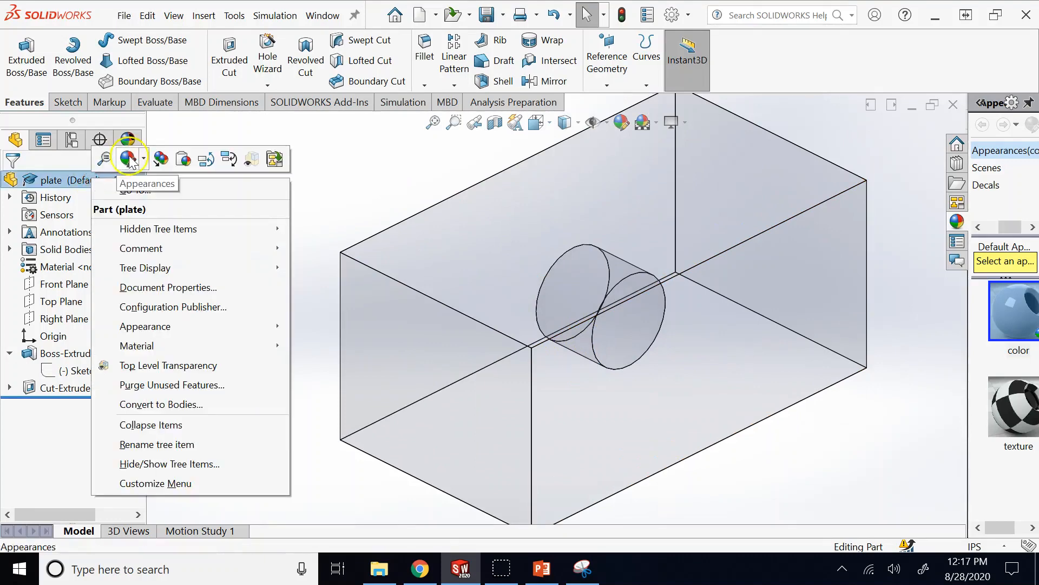
left_click(130, 159)
left_click(141, 196)
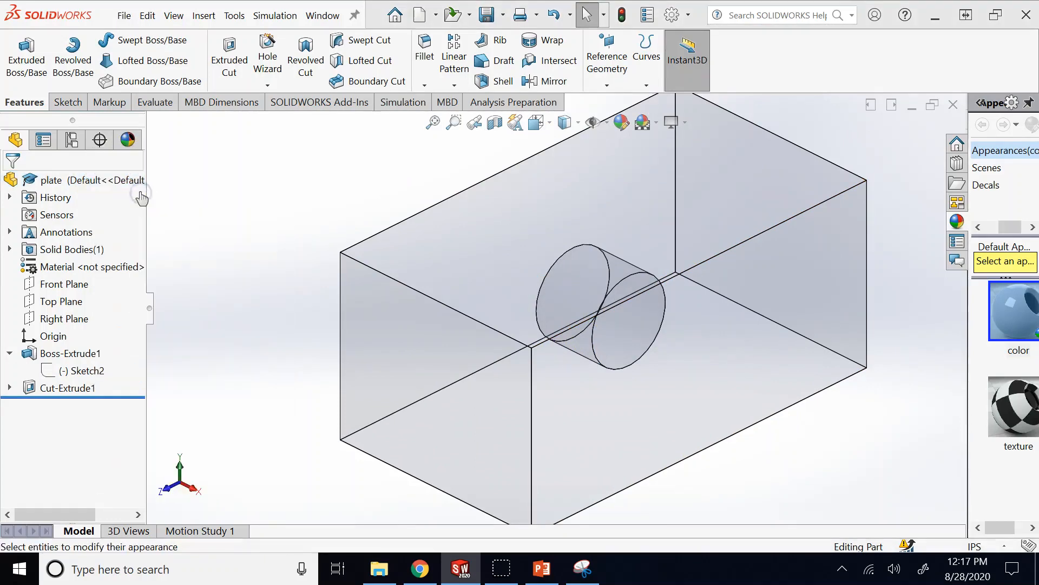
- Set the transparent amount to 0.00 in the illumination settings of the plate's color appearance
left_click(138, 428)
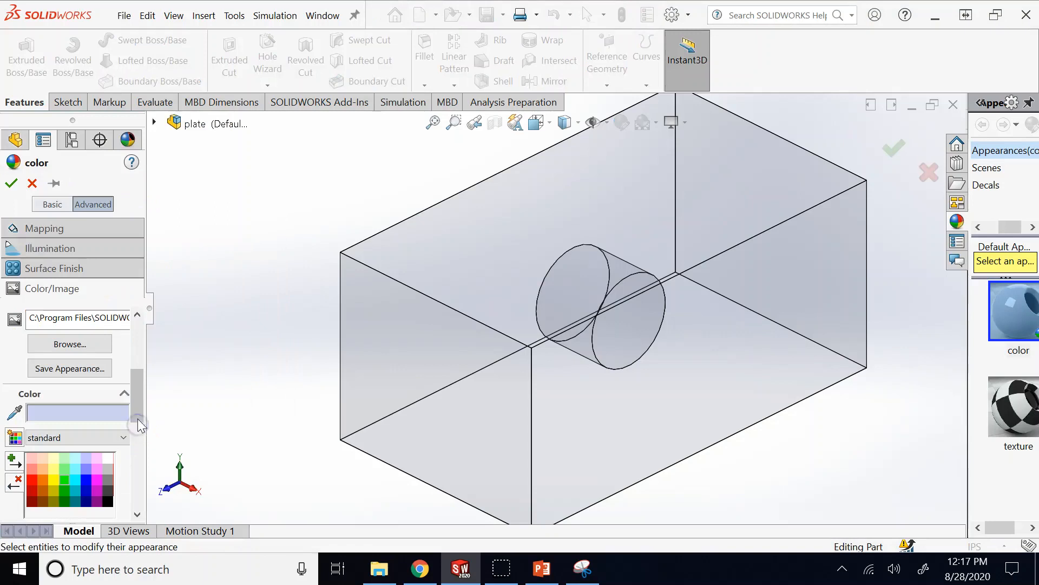
left_click(63, 248)
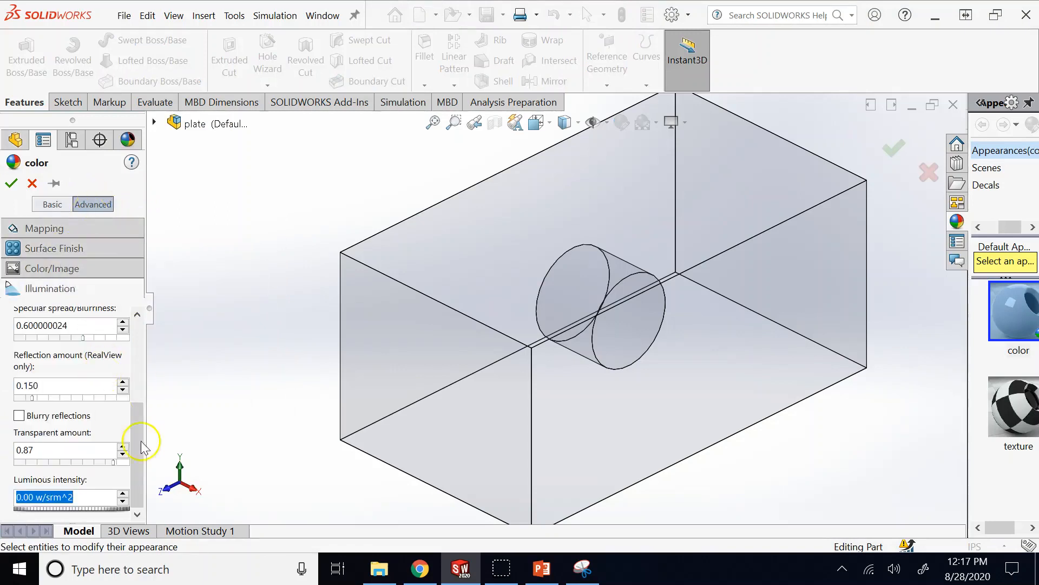
left_click(138, 477)
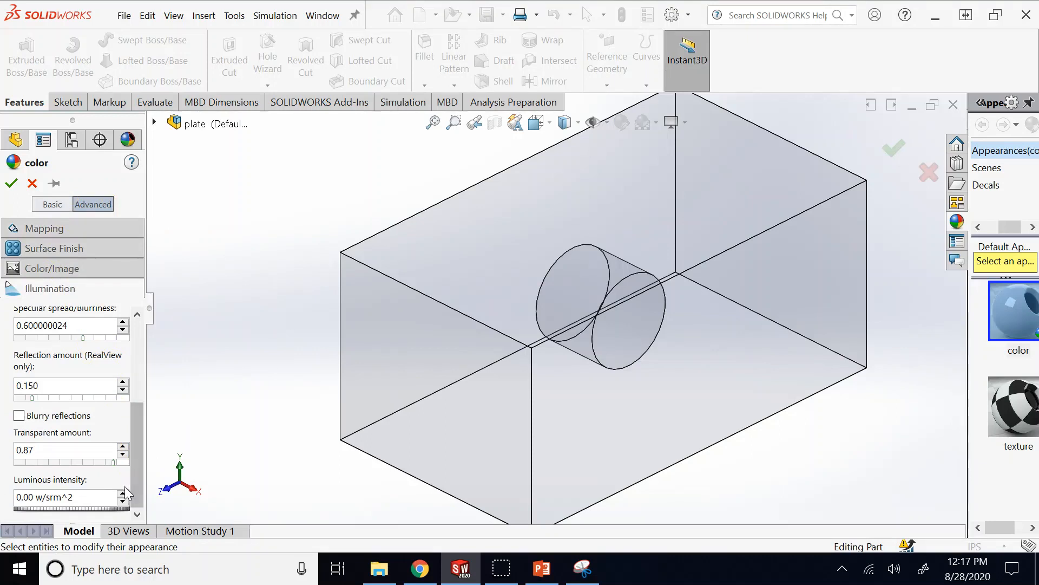
left_click_drag(114, 466, 17, 463)
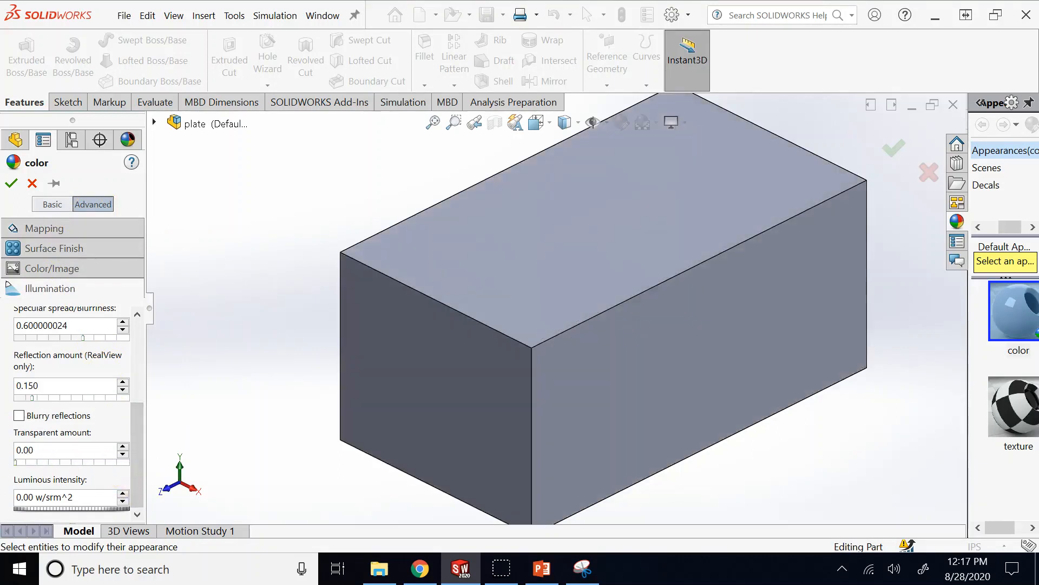
scroll(598, 399, "up", 2)
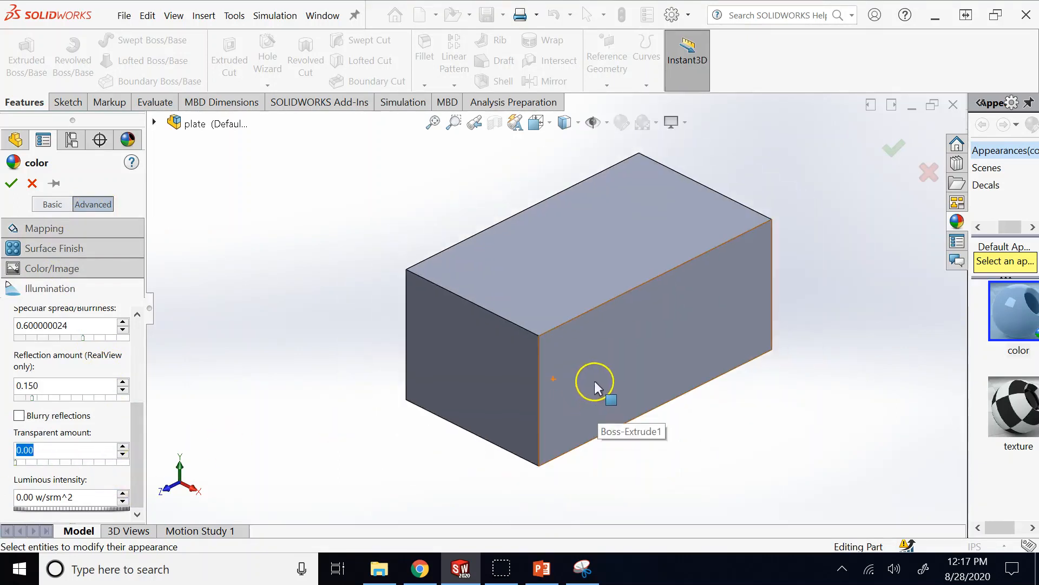
mouse_move(16, 463)
left_mouse_down()
mouse_move(100, 464)
mouse_move(15, 469)
left_mouse_up()
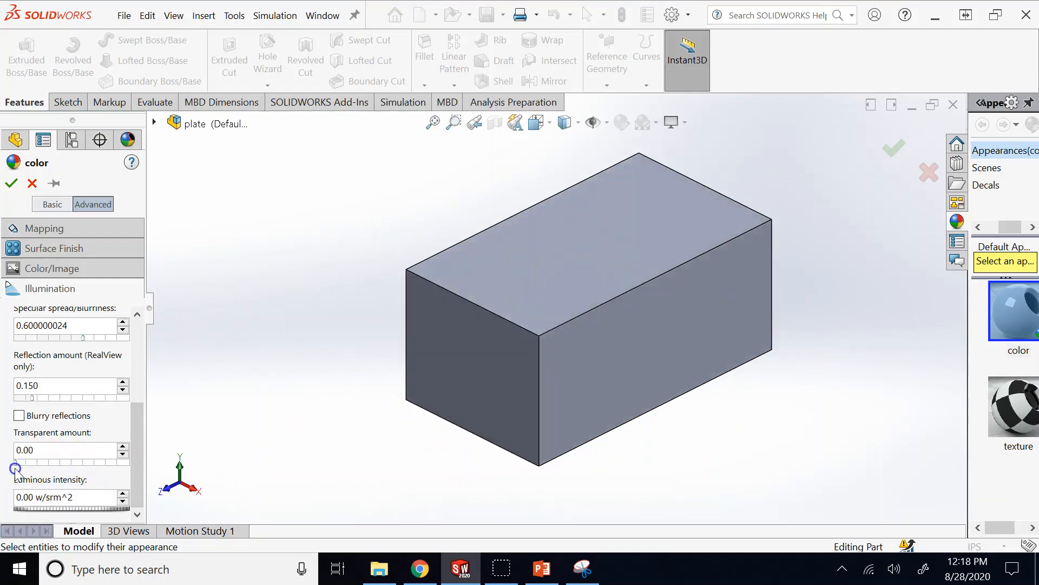
left_click(171, 243)
- Widen the appearances library and examine the Plastic and Metal > Steel collections and the remaining appearance categories
left_click_drag(970, 363, 838, 362)
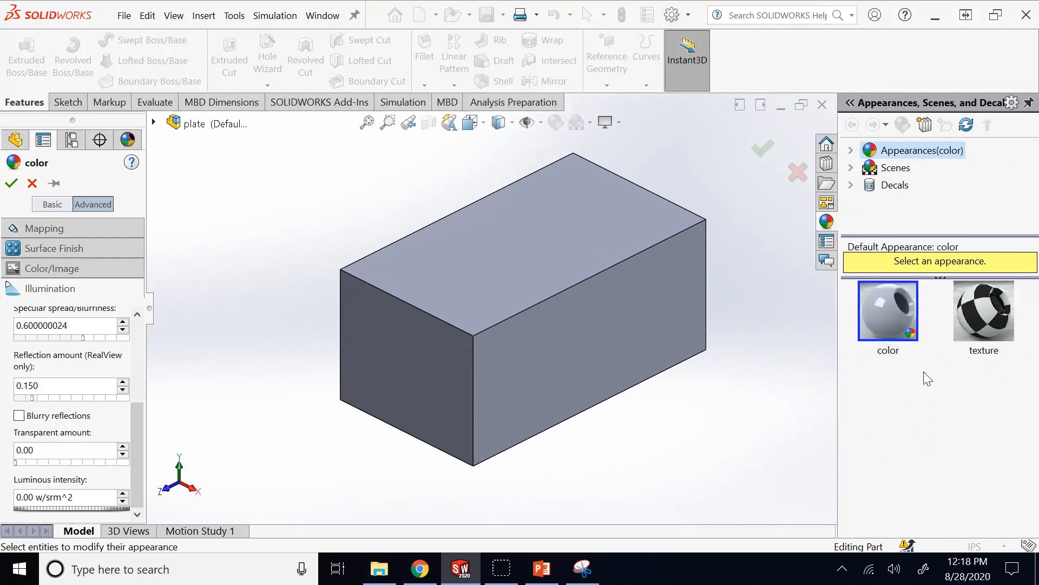
left_click(851, 150)
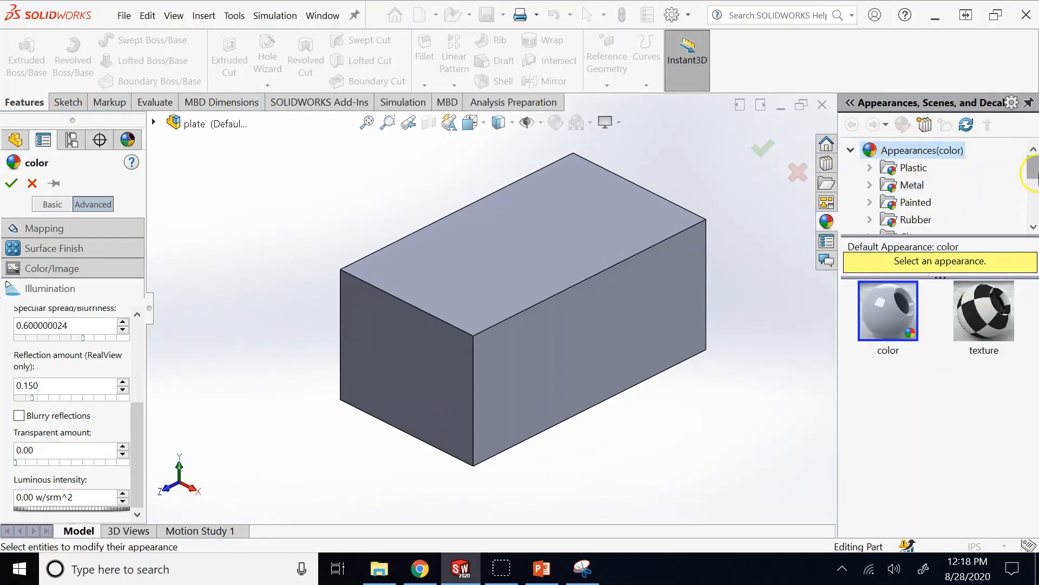
mouse_move(1037, 171)
left_mouse_down()
mouse_move(1035, 220)
mouse_move(1036, 174)
left_mouse_up()
left_click(887, 150)
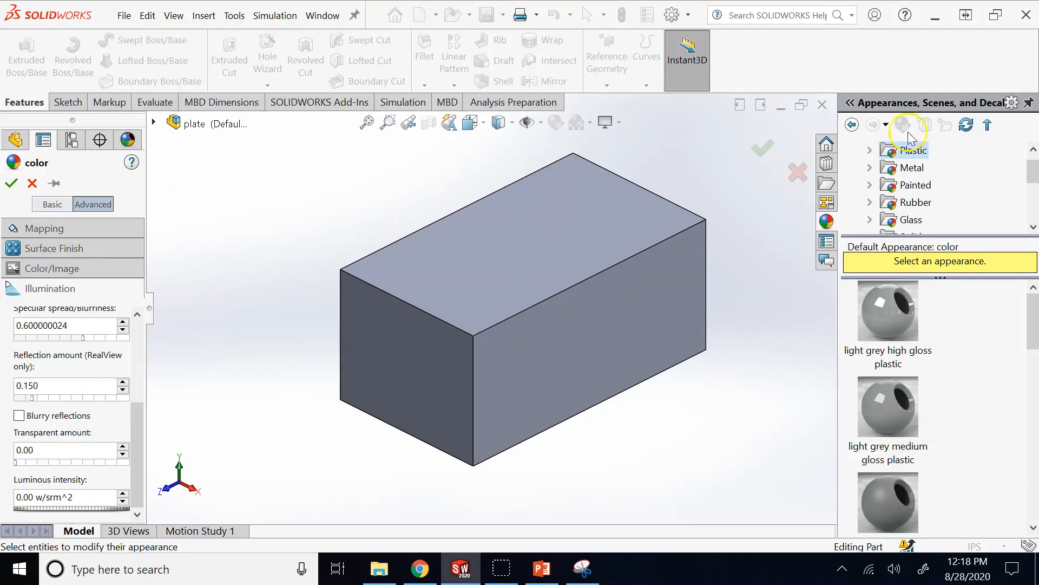
left_click(870, 167)
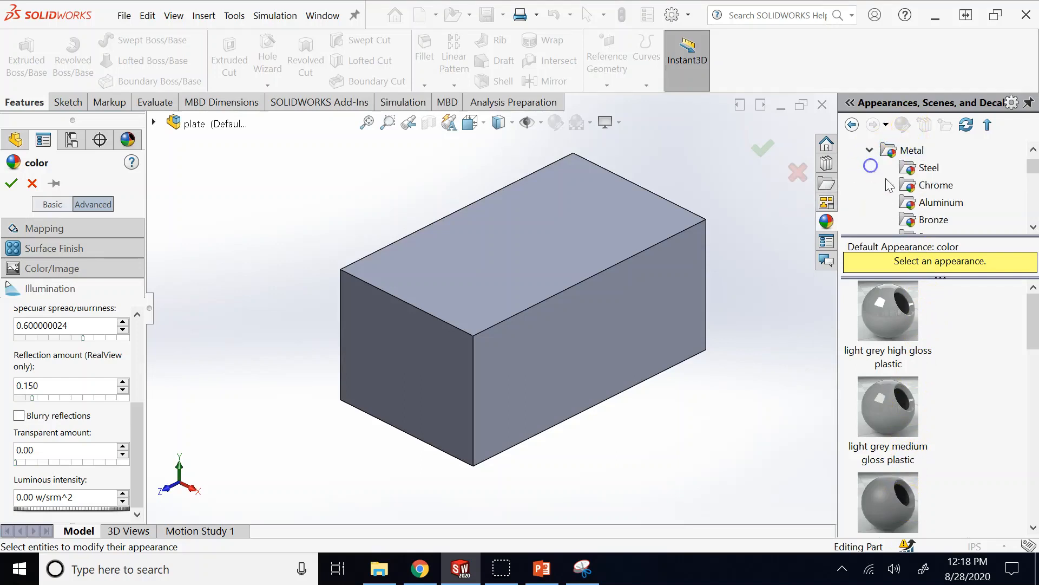
left_click(929, 171)
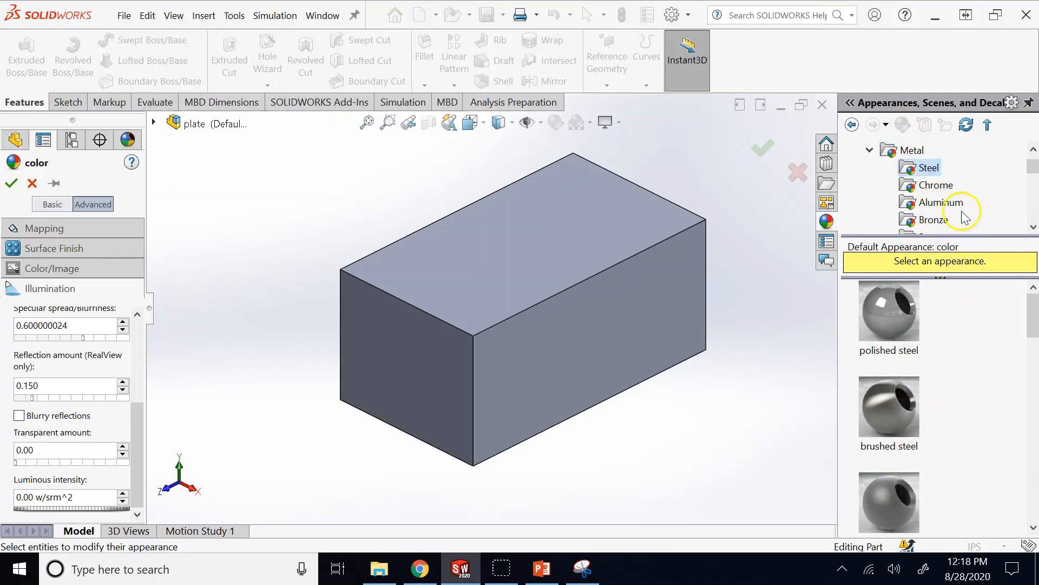
scroll(958, 212, "down", 1)
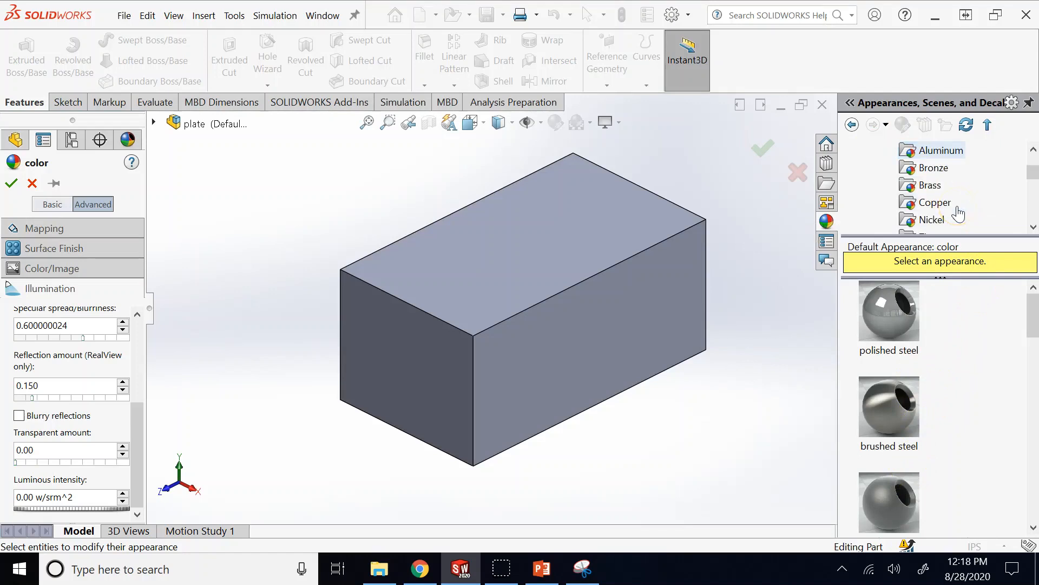
scroll(958, 214, "down", 4)
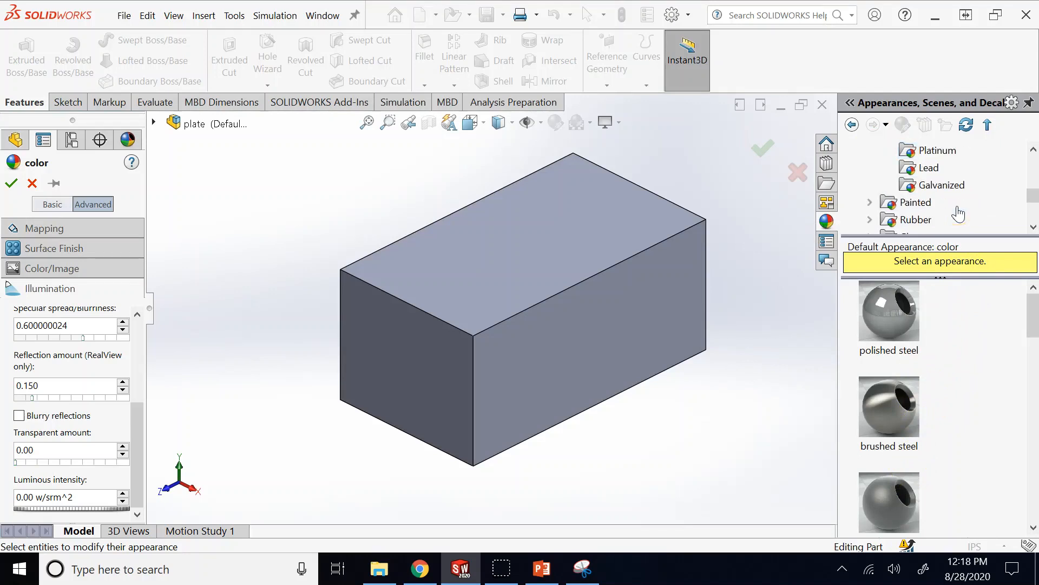
scroll(959, 214, "down", 1)
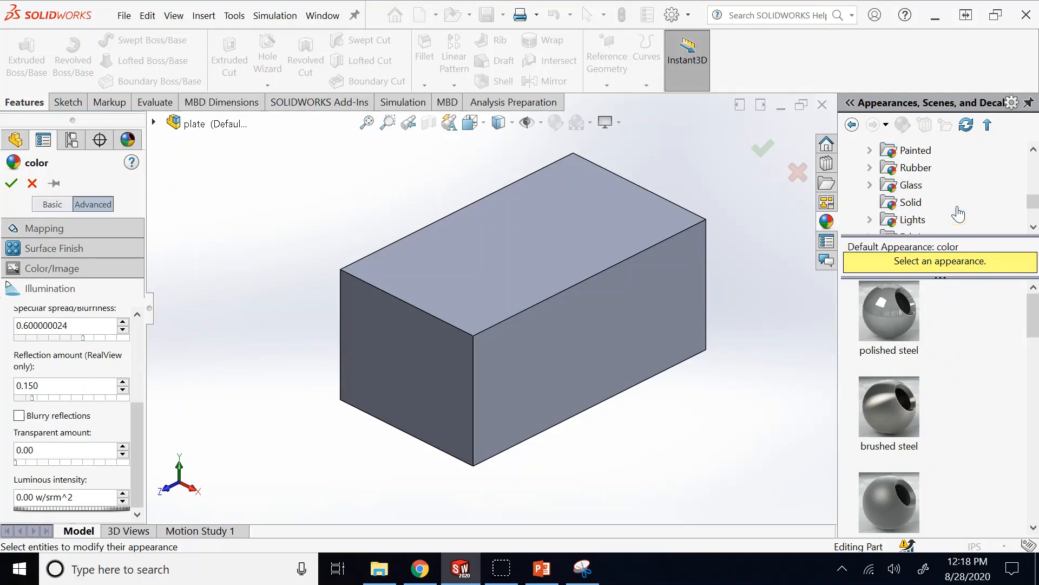
- Apply the glass sandblasted 01 appearance from the Textured glass collection to the block
double_click(920, 187)
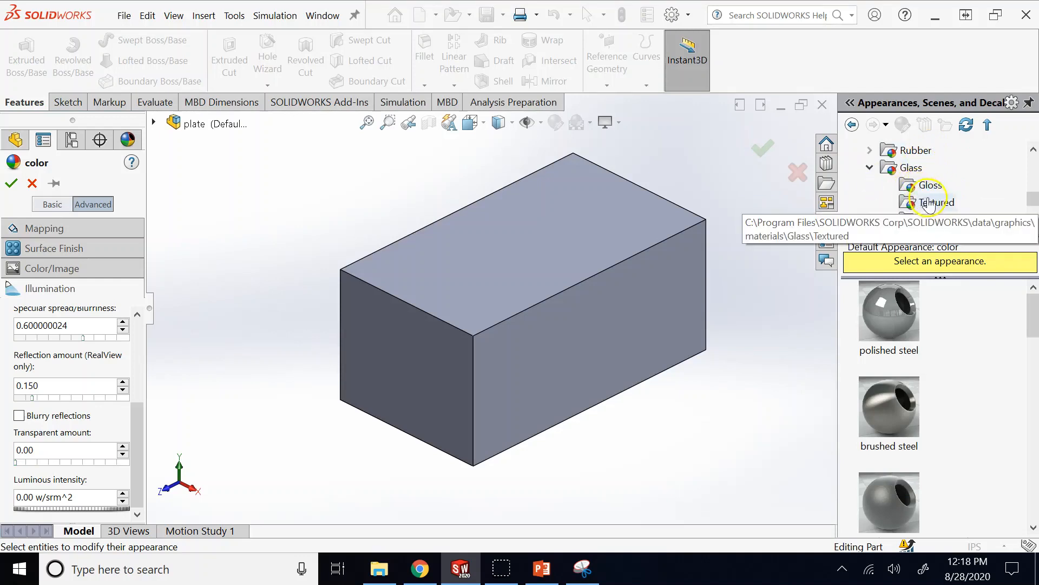
scroll(927, 203, "down", 1)
left_click(937, 151)
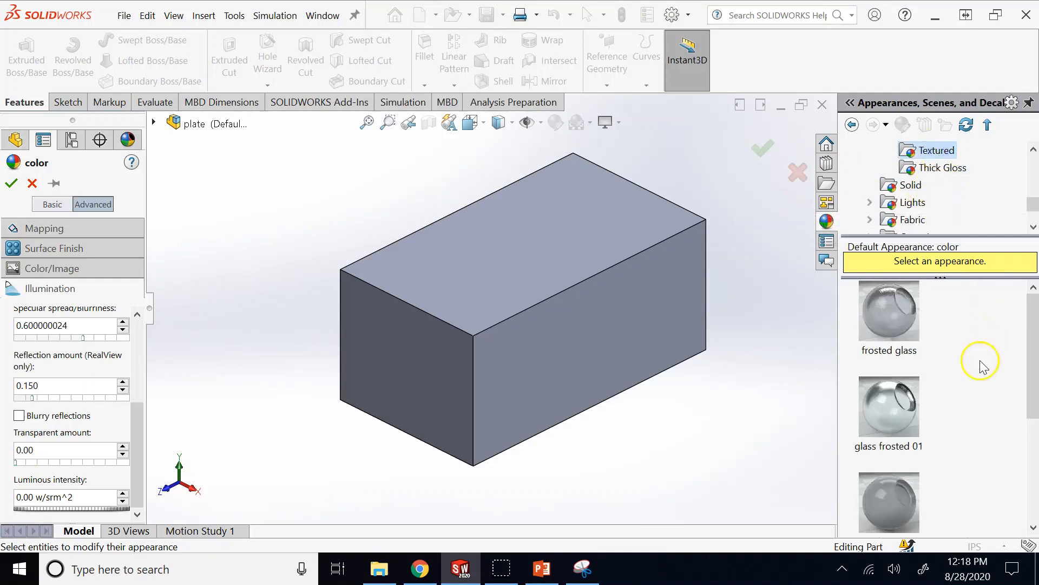
scroll(977, 369, "down", 2)
left_click(897, 375)
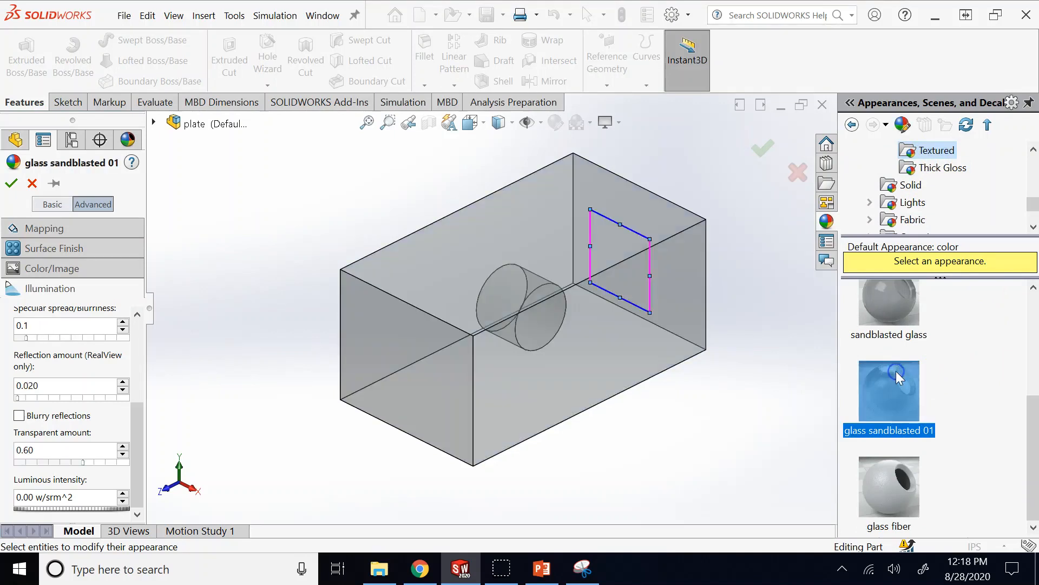
mouse_move(896, 375)
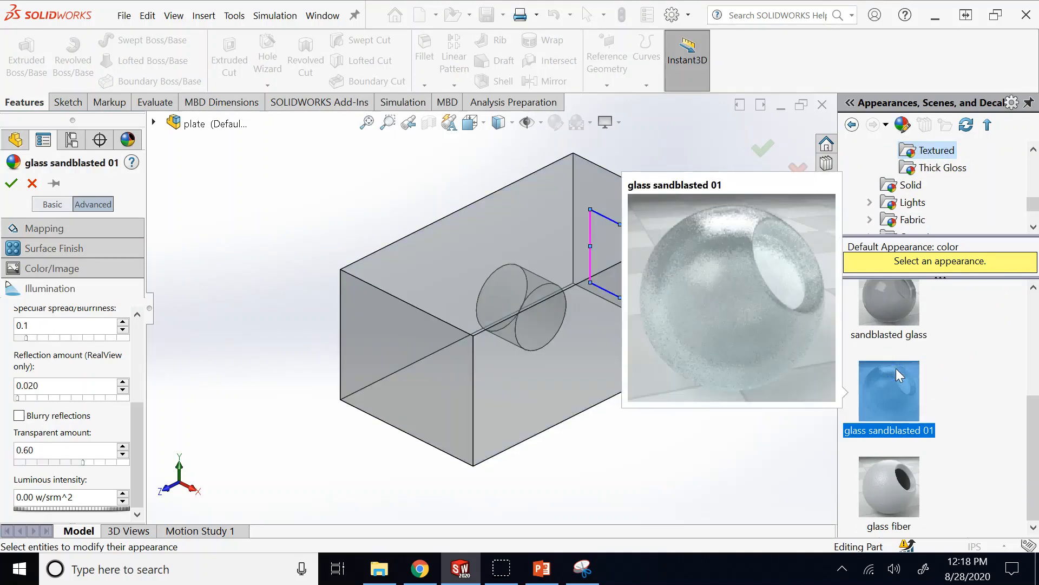
left_click(901, 319)
left_click(911, 404)
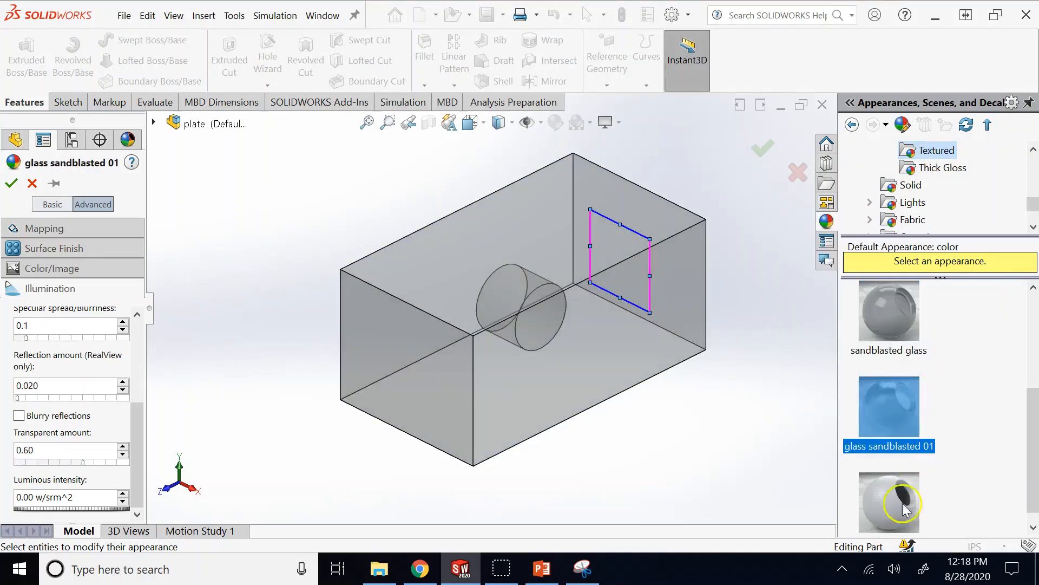
left_click(899, 512)
left_click(920, 409)
scroll(915, 401, "up", 3)
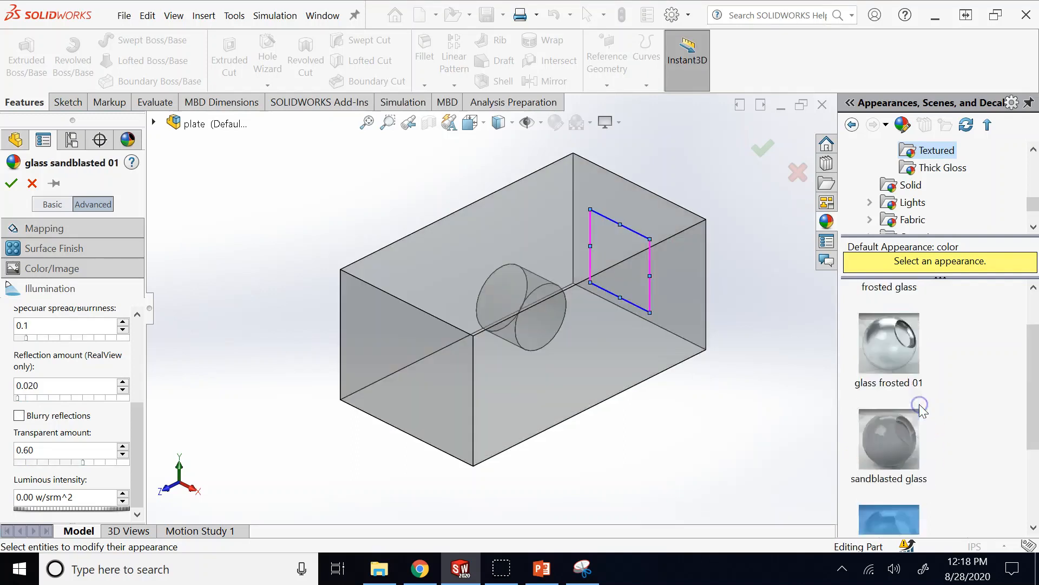
- Try the blue cotton and beige cotton appearances from the Fabric > Cloth collection on the block
left_click(869, 220)
left_click(929, 205)
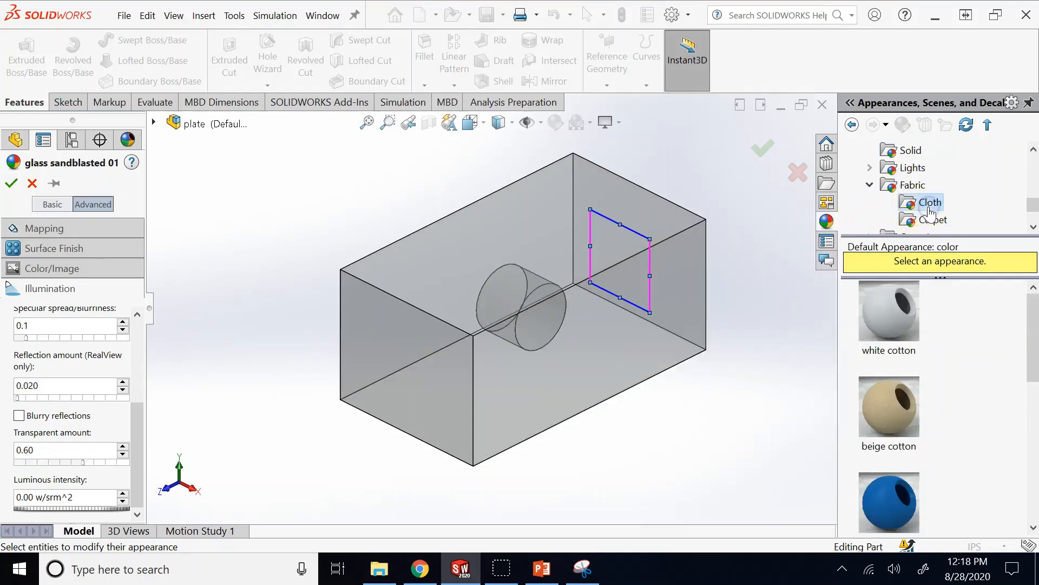
left_click(895, 497)
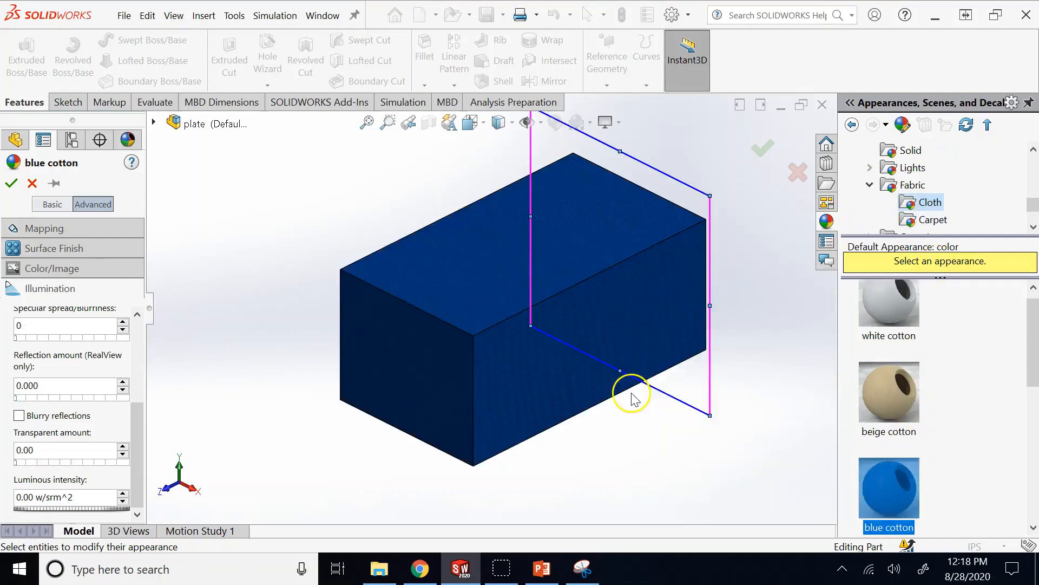
scroll(616, 380, "down", 4)
scroll(593, 369, "up", 5)
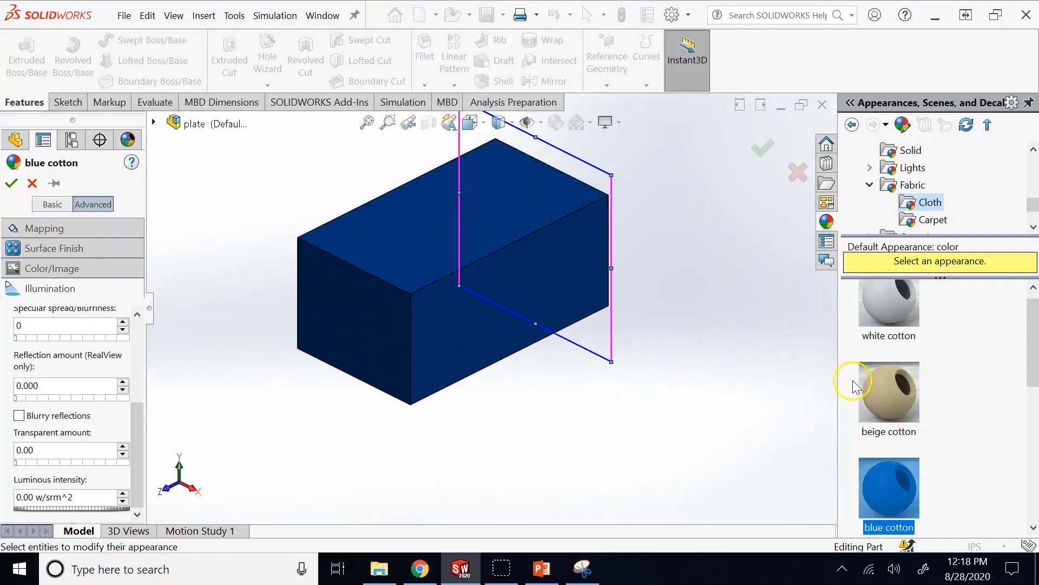
left_click(866, 381)
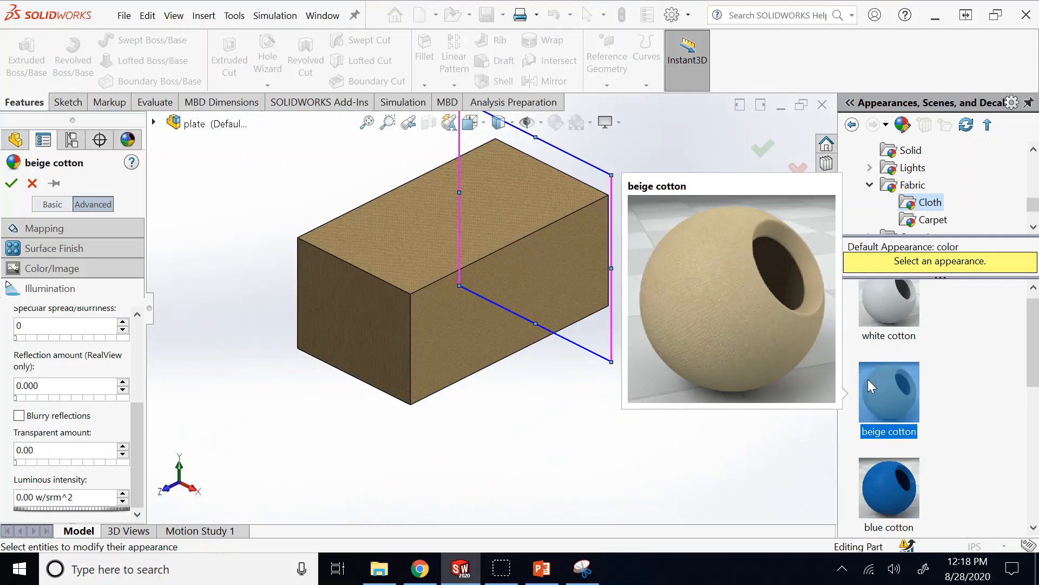
- Try grey cotton on the block, apply the burlap appearance from the Cloth collection instead, and accept it
left_click_drag(1034, 364, 1035, 479)
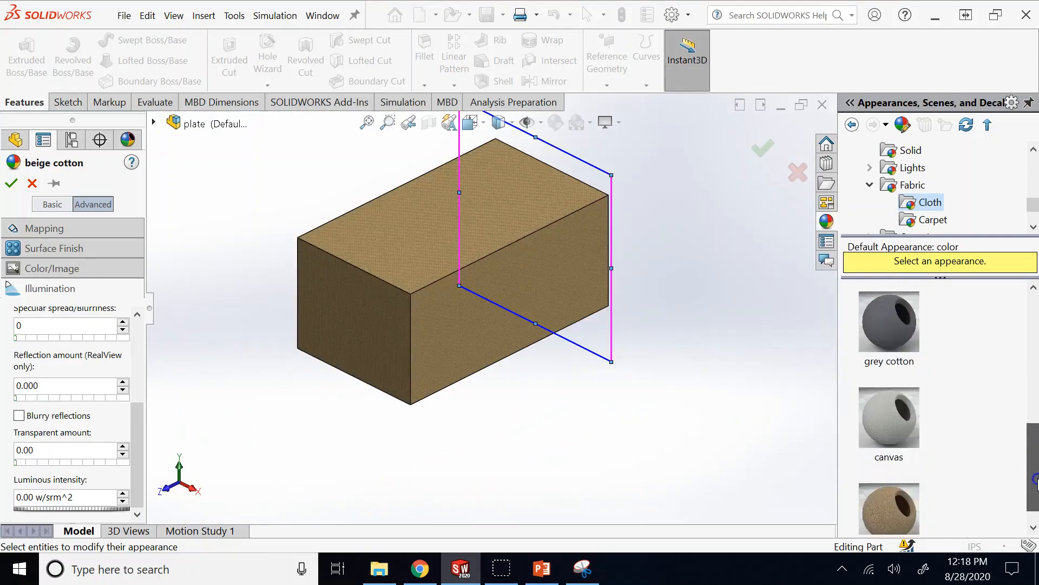
left_click(890, 328)
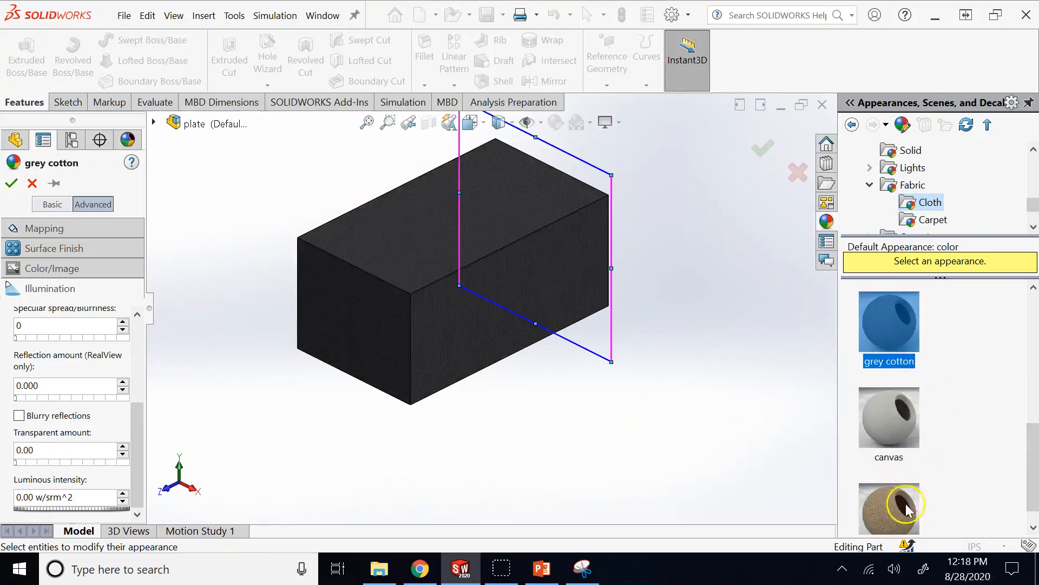
left_click(890, 506)
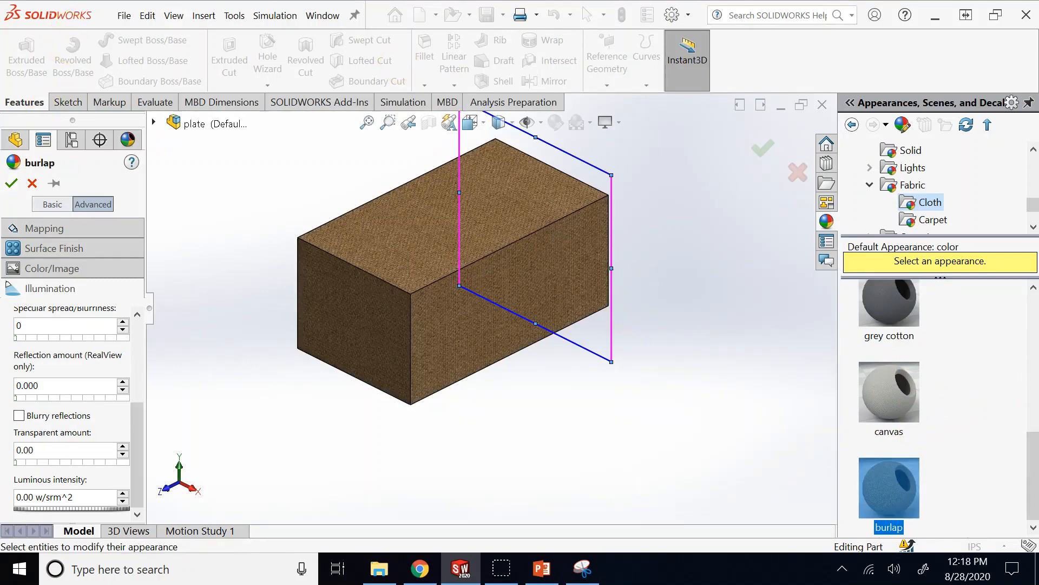
left_click(9, 189)
- Examine the burlap texture on the block's faces up close
scroll(464, 229, "up", 3)
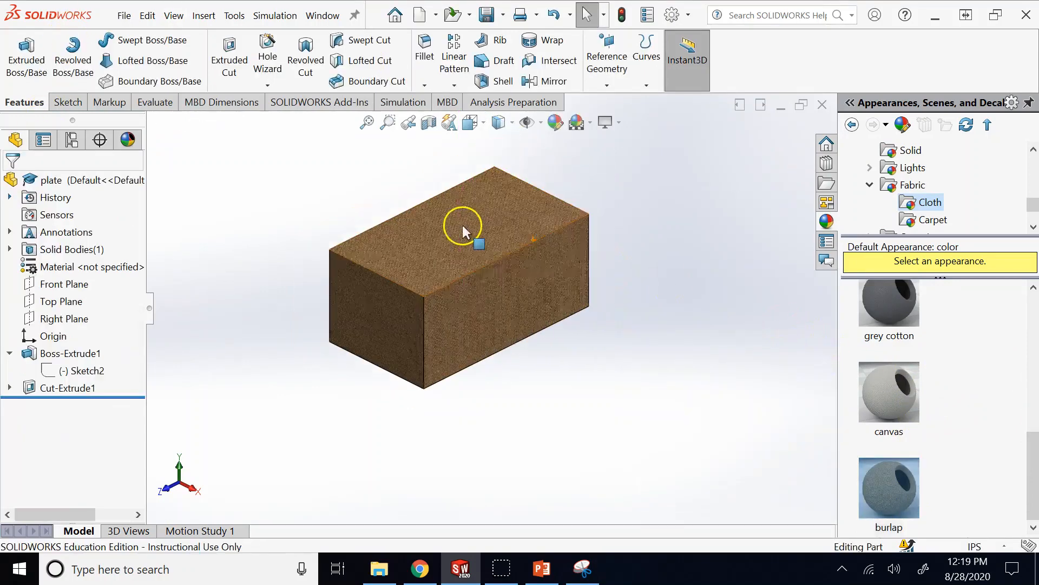
scroll(466, 231, "down", 3)
scroll(568, 383, "down", 5)
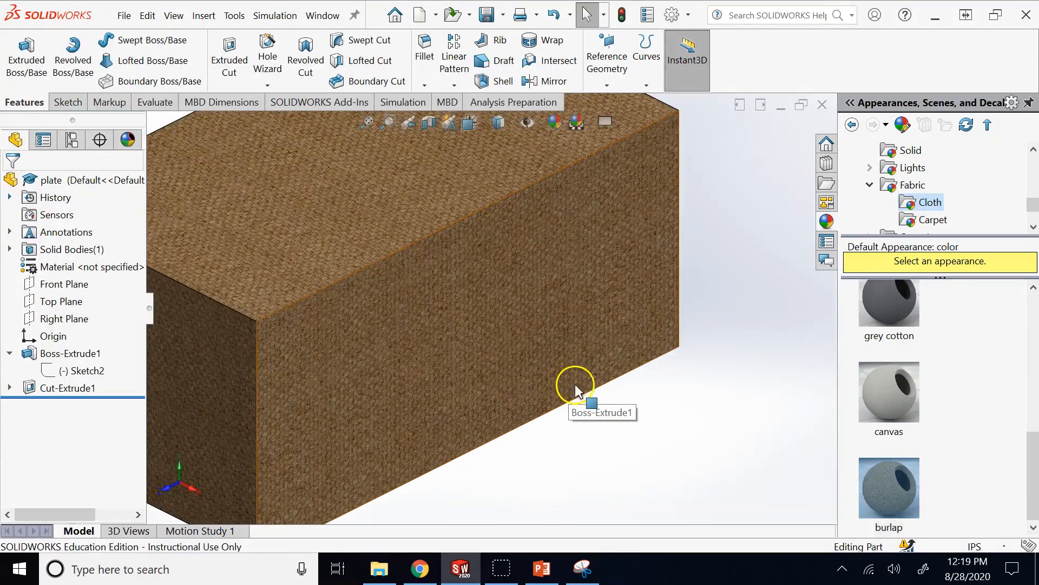
scroll(353, 255, "down", 3)
scroll(352, 255, "down", 2)
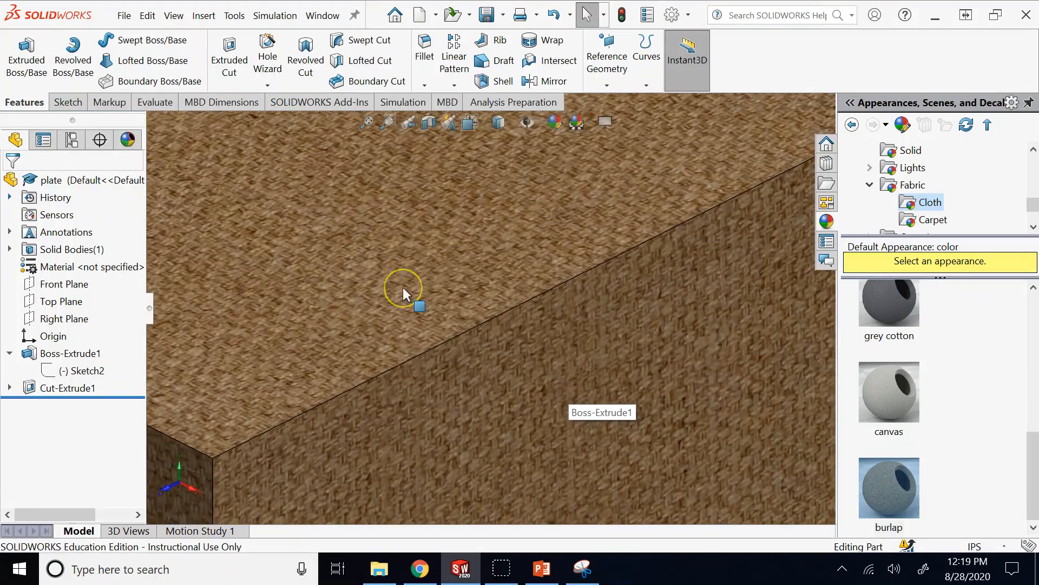
scroll(404, 289, "up", 10)
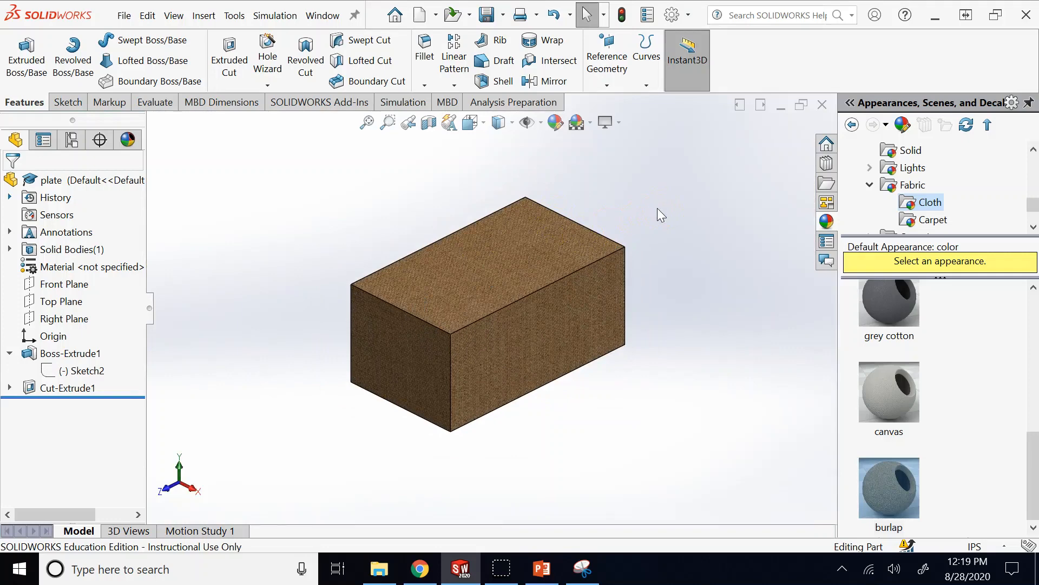
- Switch to the Part Design presentation in PowerPoint and show the Apply Material slide
left_click(541, 567)
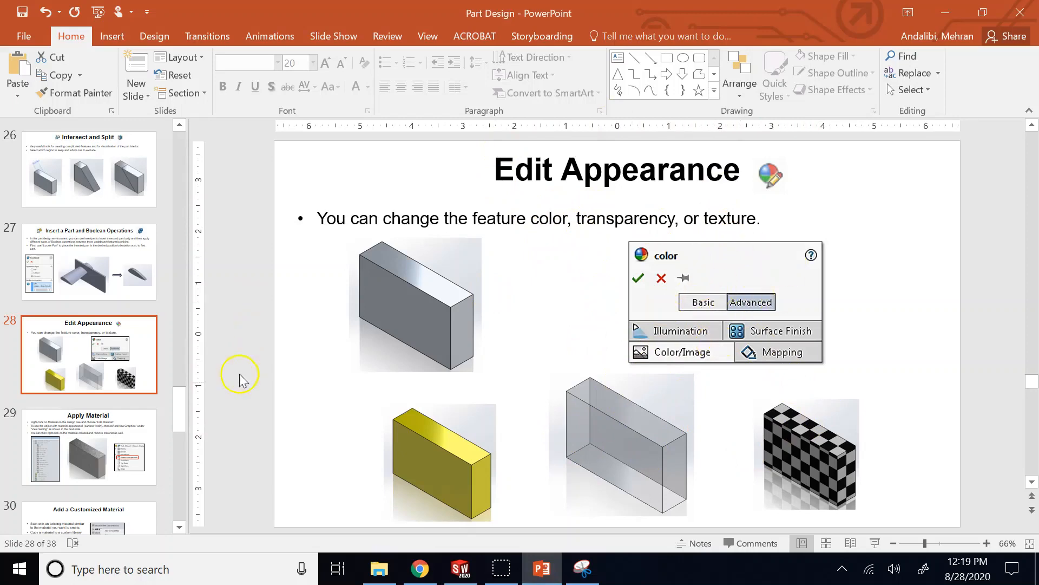
left_click(134, 468)
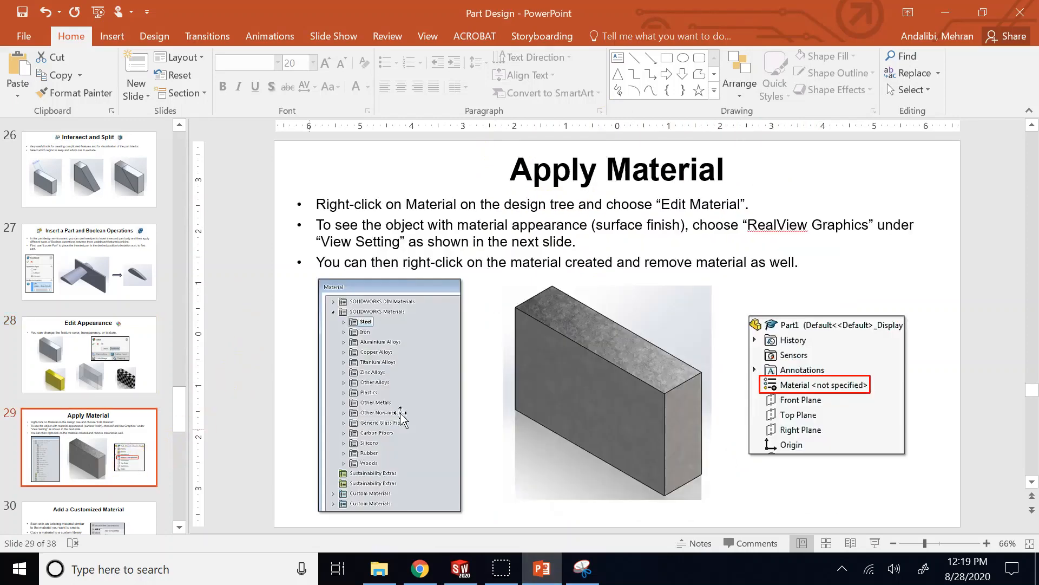
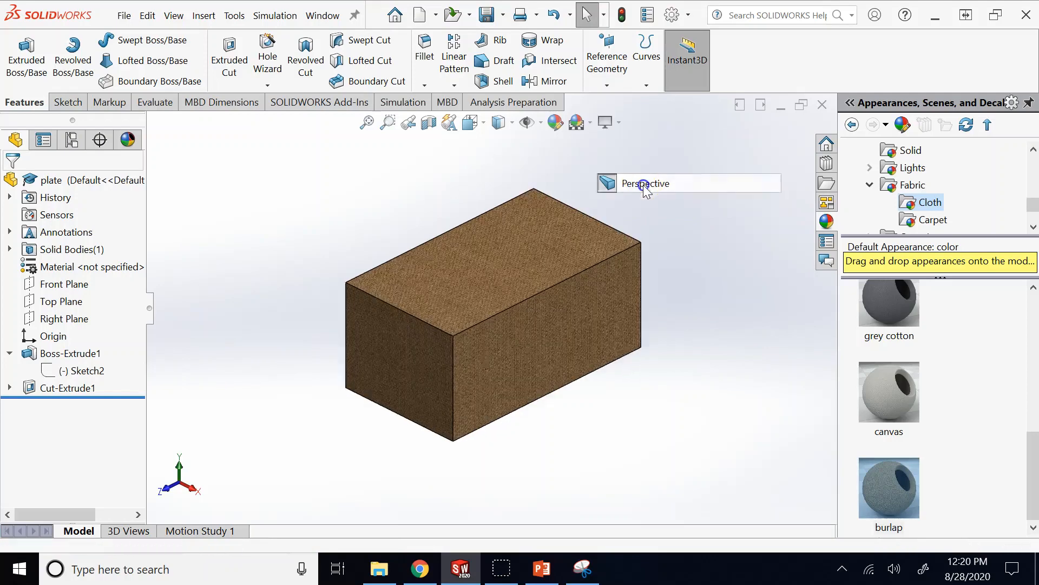
- Turn on the Cartoon display effect for the burlap block in SOLIDWORKS
left_click(607, 122)
left_click(641, 204)
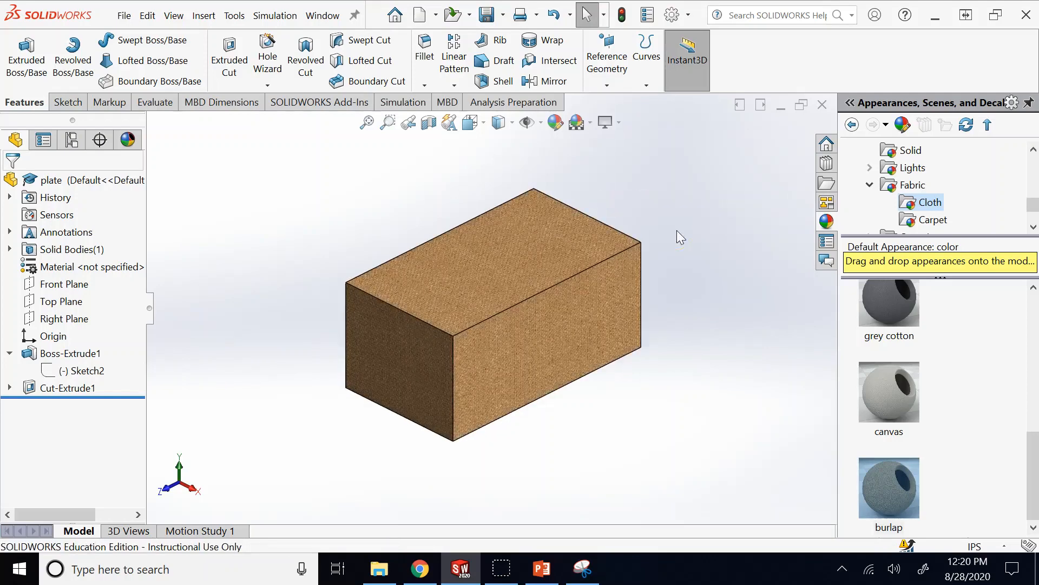
- Turn off the Cartoon effect and cycle the background scene to Backdrop - Grey with Overhead Light
left_click(607, 122)
left_click(639, 204)
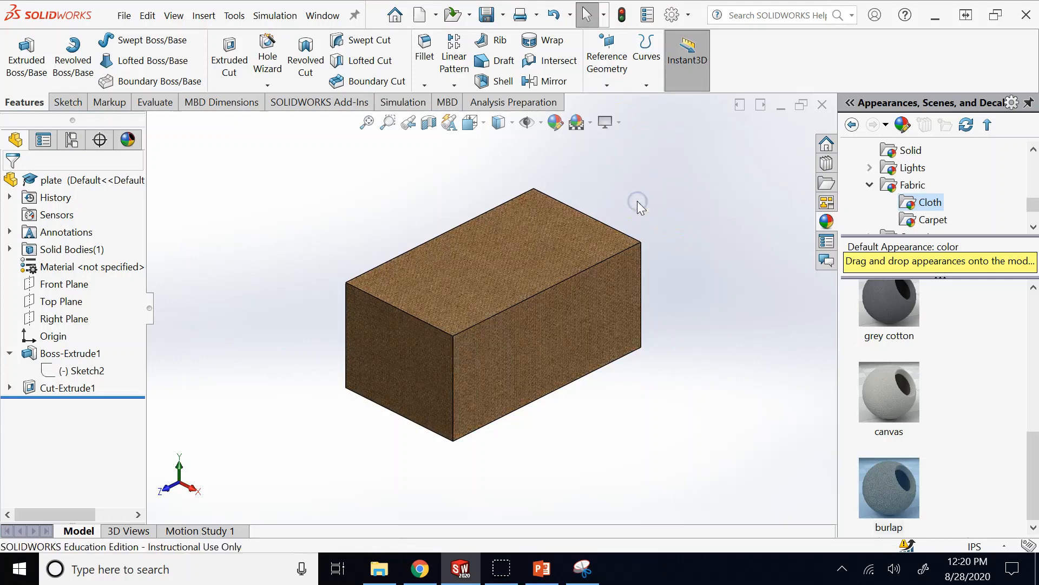
left_click(580, 132)
left_click(569, 131)
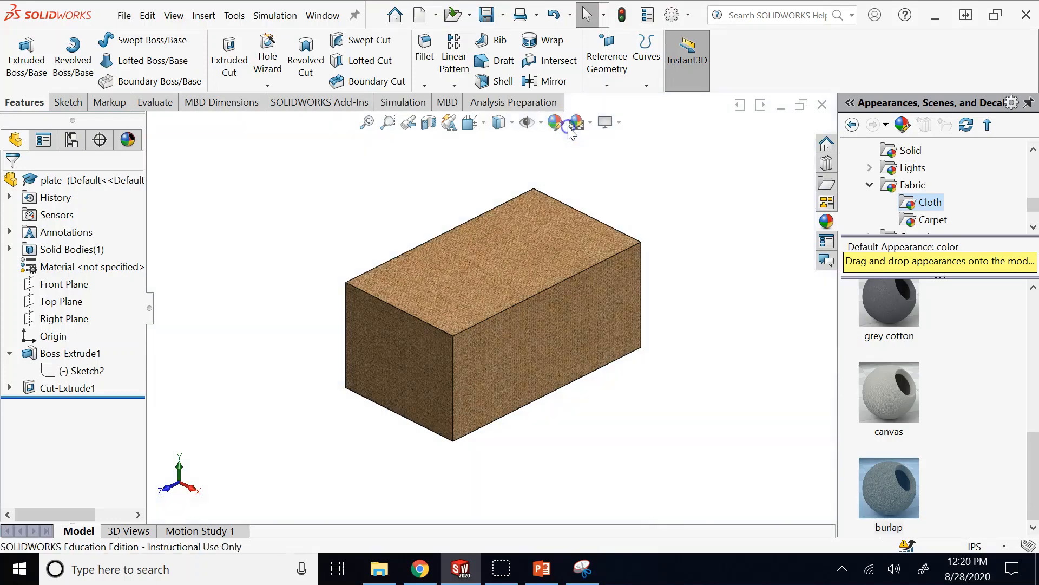
left_click(577, 122)
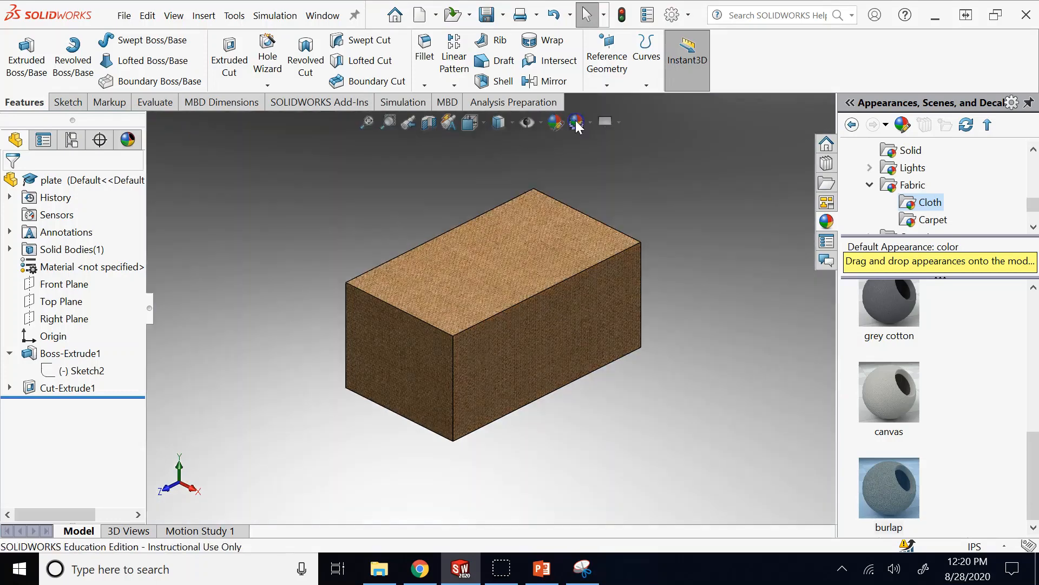
- Try the Courtyard Background scene with the block shifted down onto the paving, and replace it with the Landscape 4 Image 6 scene
left_click(591, 123)
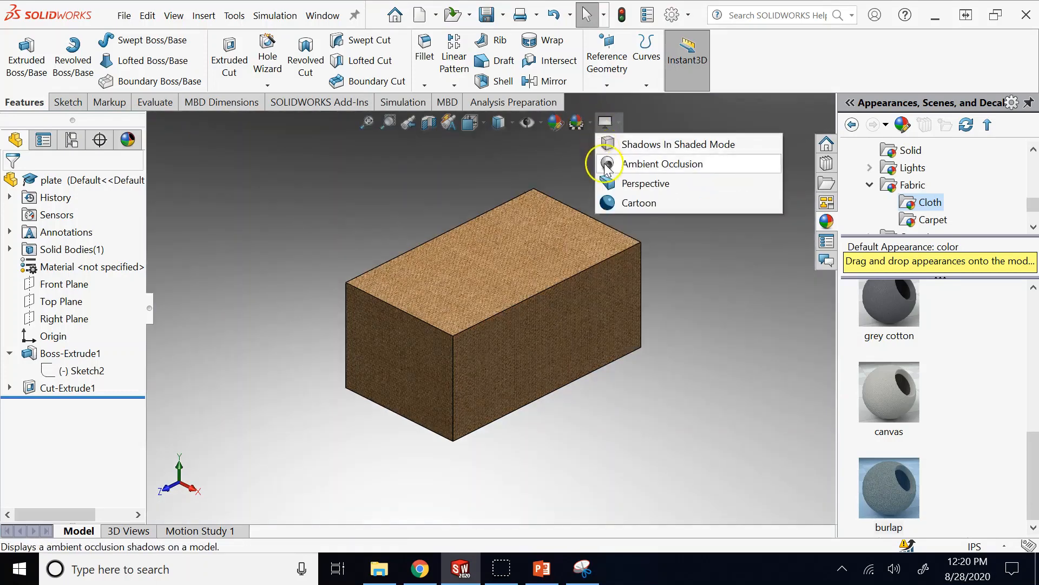
left_click(592, 130)
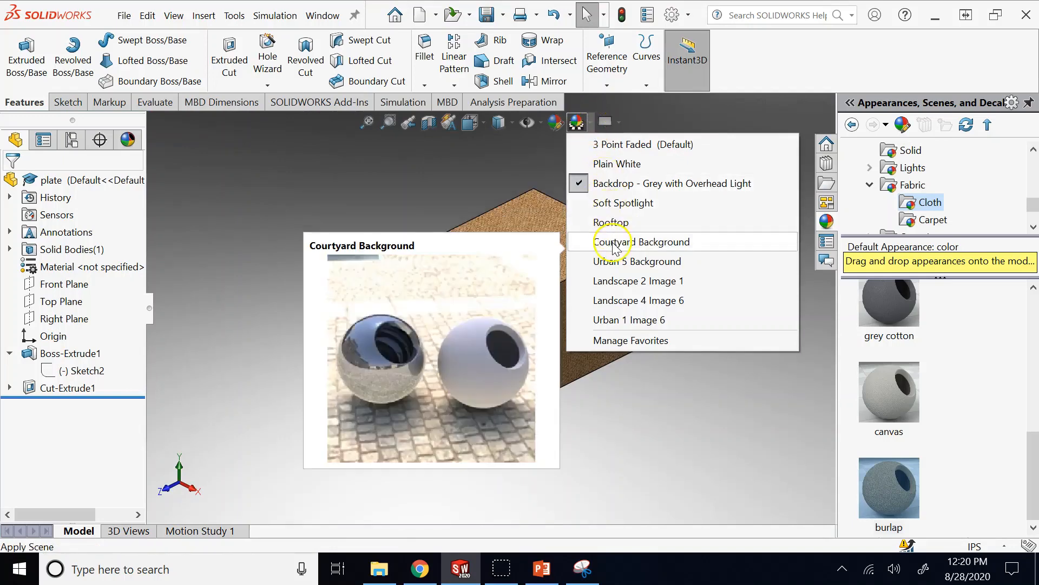
left_click(612, 242)
scroll(613, 242, "up", 3)
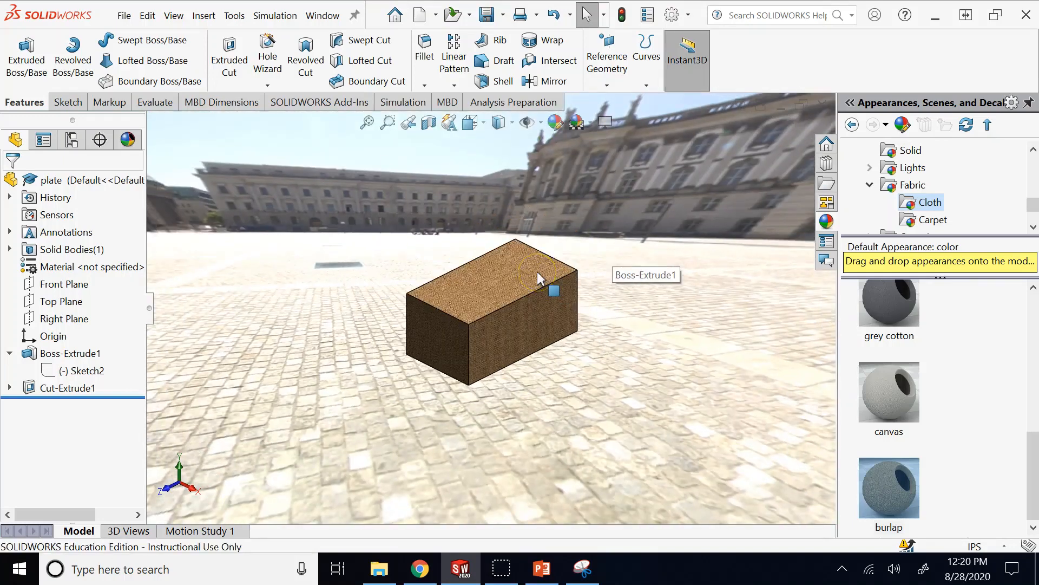
key("ctrl+Down")
key("ctrl+Down")
left_click(661, 338)
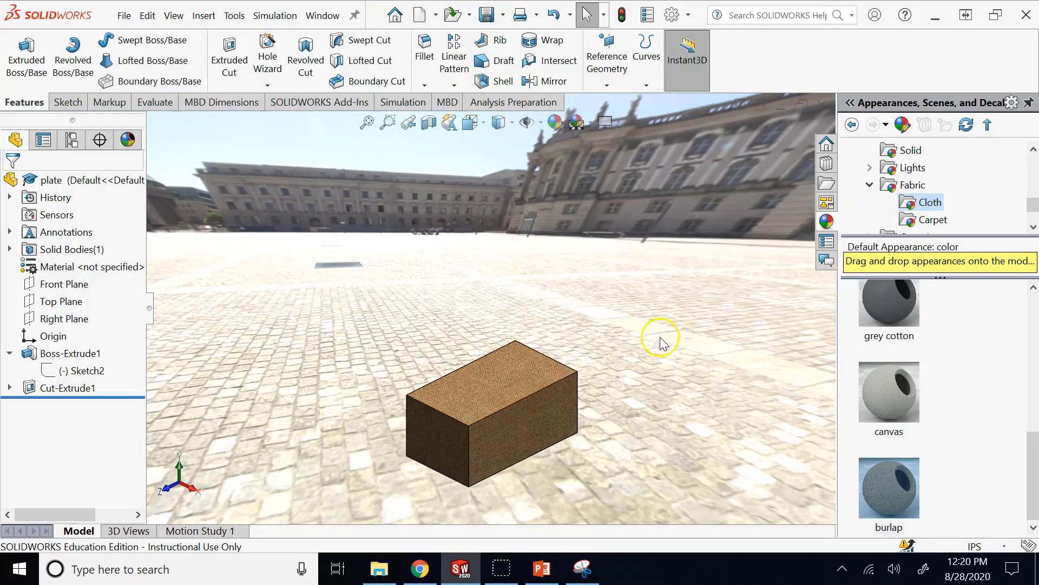
left_click(591, 121)
left_click(639, 298)
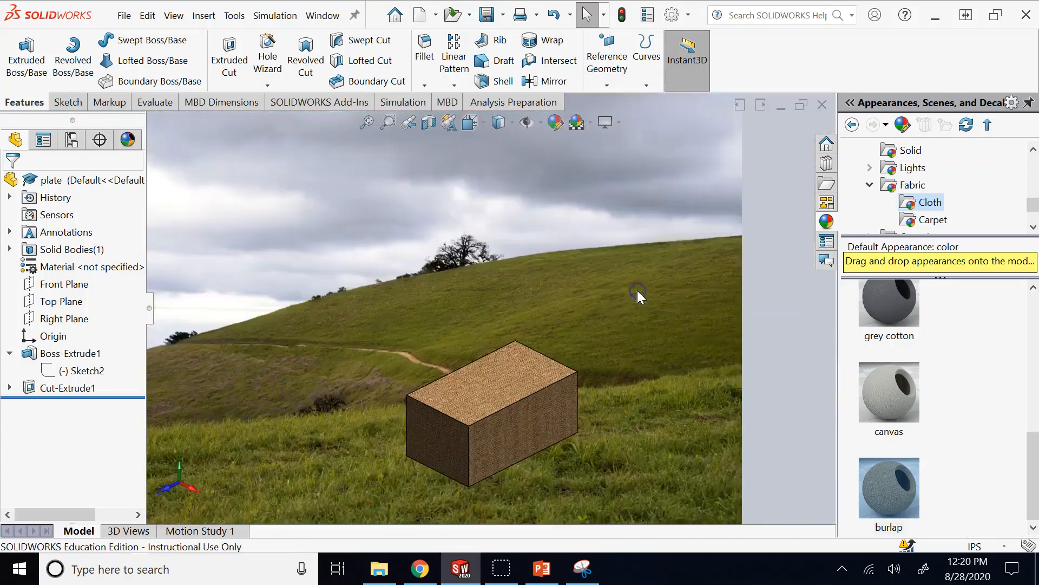
- Preview the available scenes and add 44 landscape03_background02 to the favorite scenes list
left_click(590, 122)
left_click(637, 341)
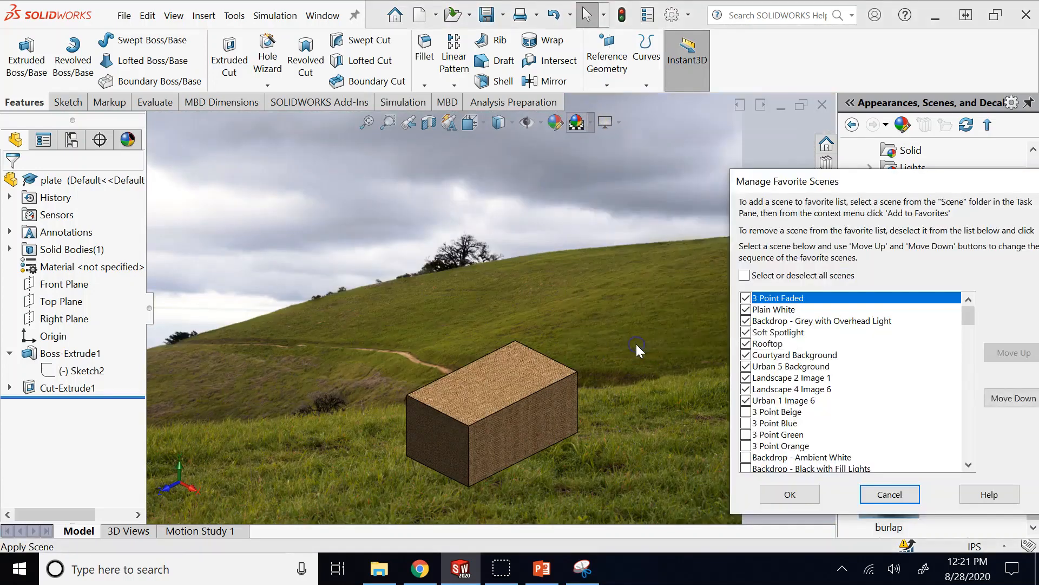
scroll(775, 379, "down", 6)
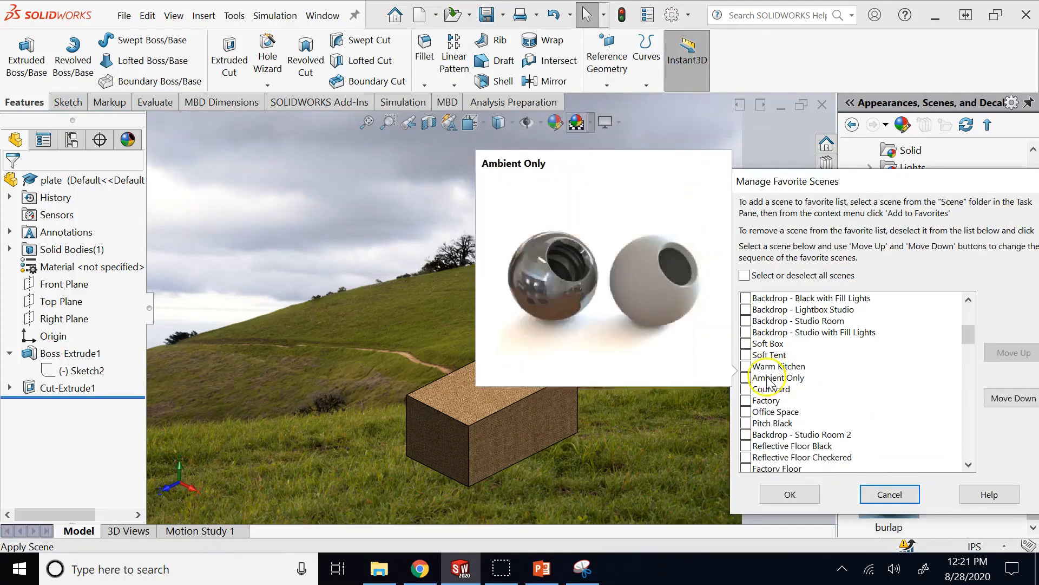
mouse_move(781, 364)
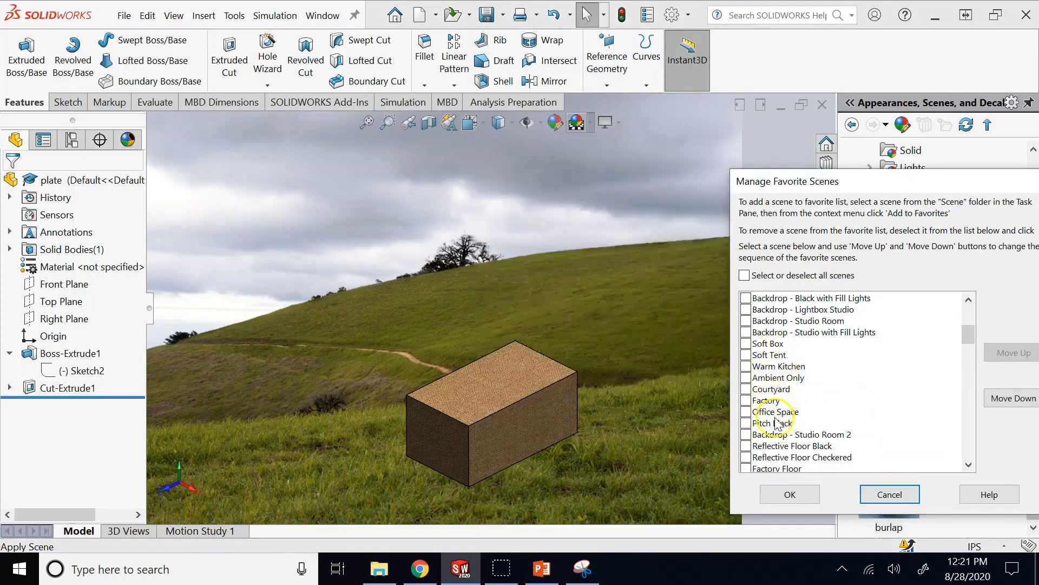
left_click(972, 426)
left_click(973, 423)
left_click(973, 425)
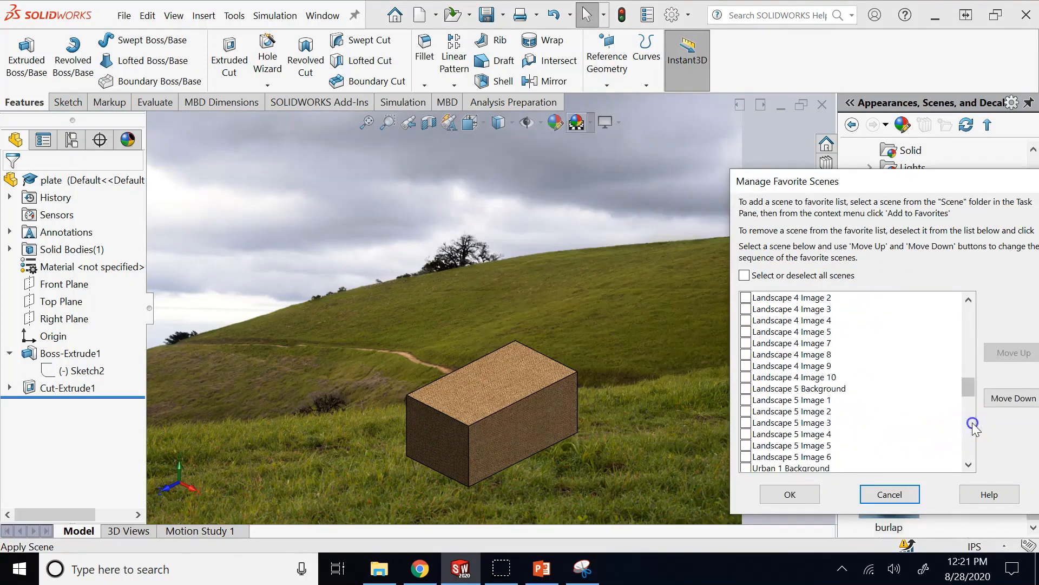
mouse_move(801, 398)
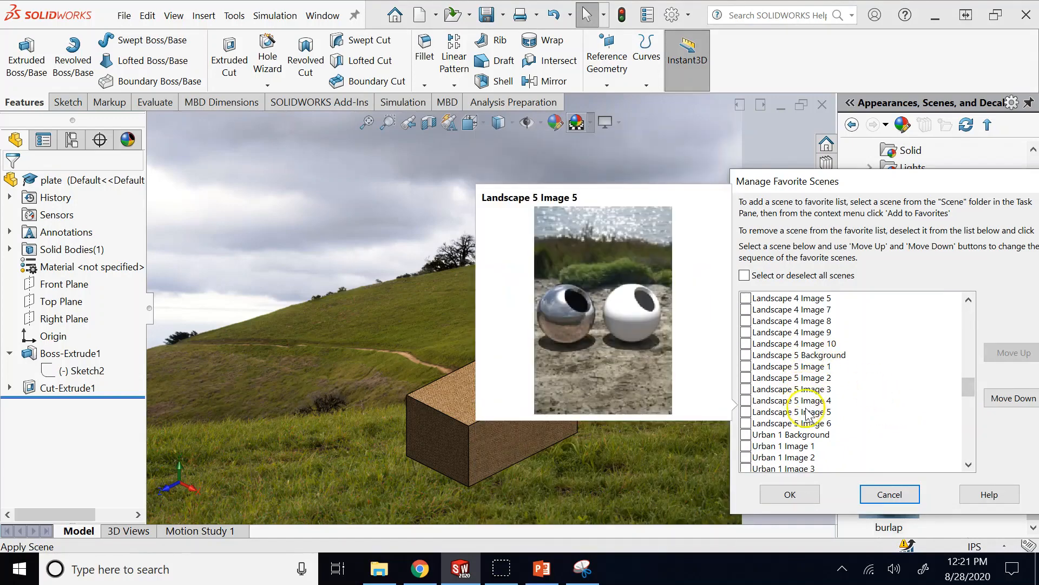
mouse_move(747, 449)
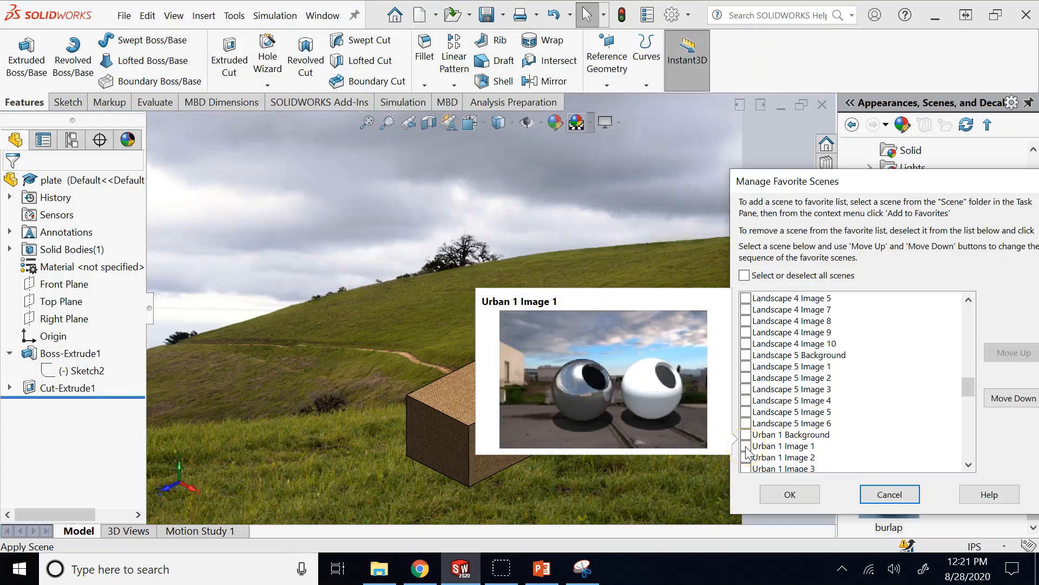
scroll(761, 427, "down", 2)
mouse_move(768, 403)
scroll(777, 440, "down", 3)
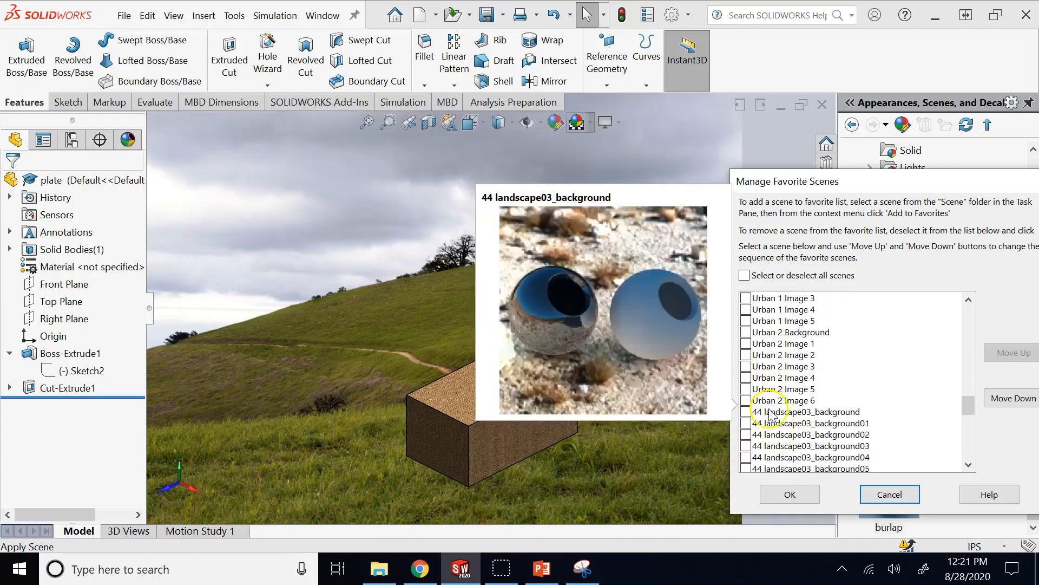
mouse_move(775, 439)
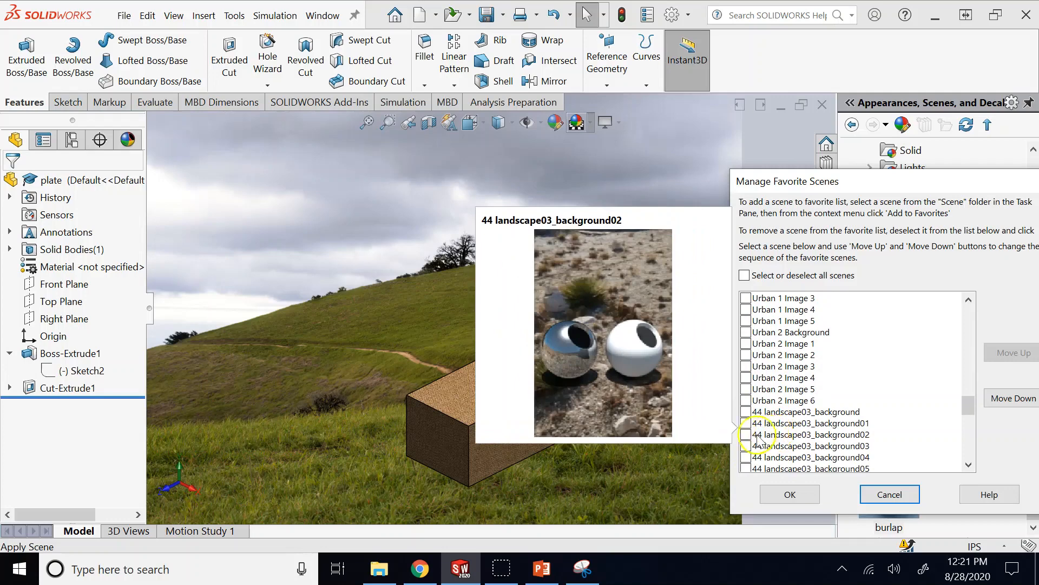
left_click(769, 436)
left_click(789, 494)
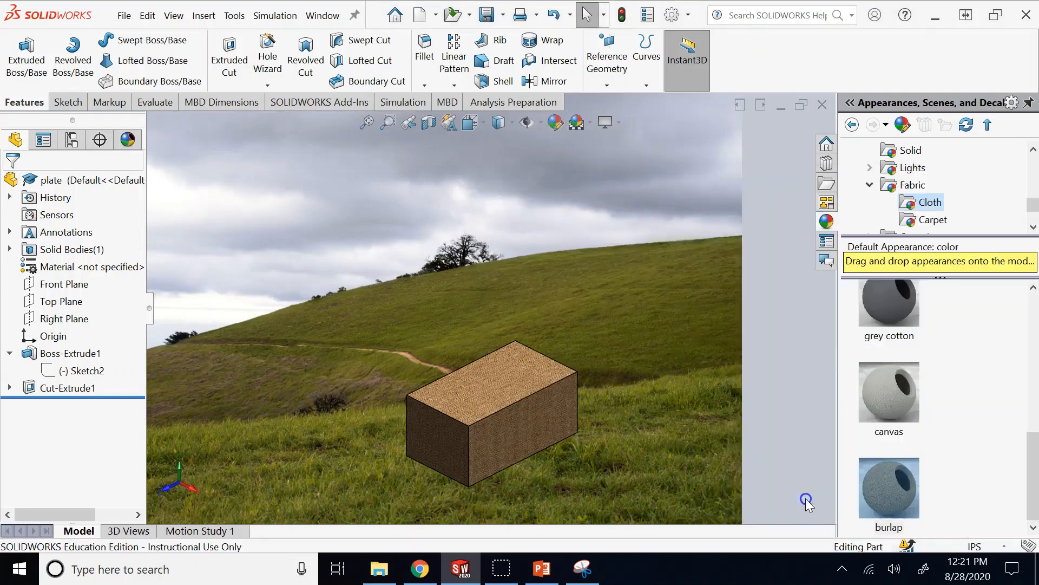
- Apply the 44 landscape03_background02 scene and try to move the block fully over the background picture
left_click(590, 126)
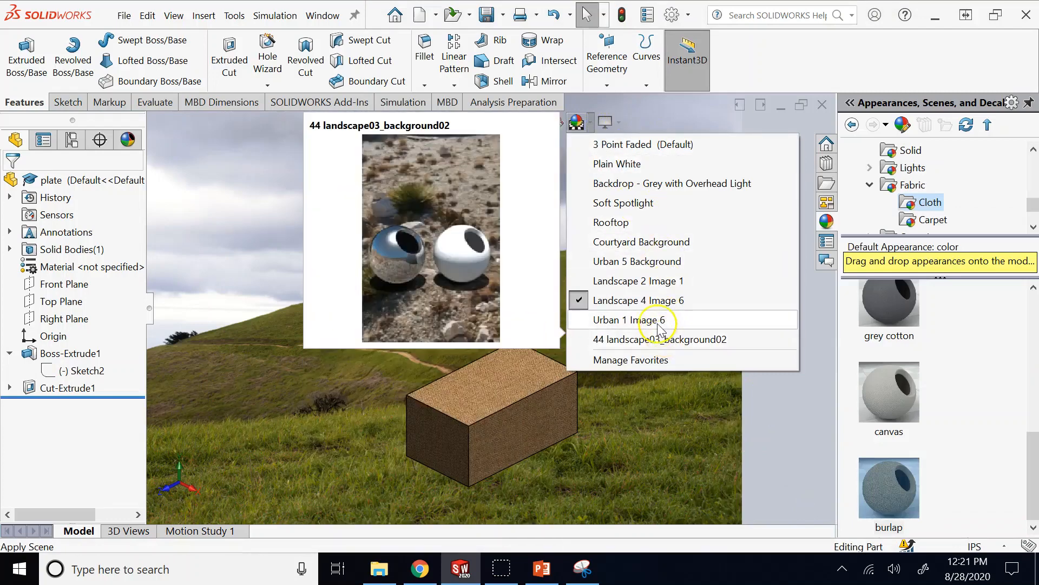
left_click(659, 339)
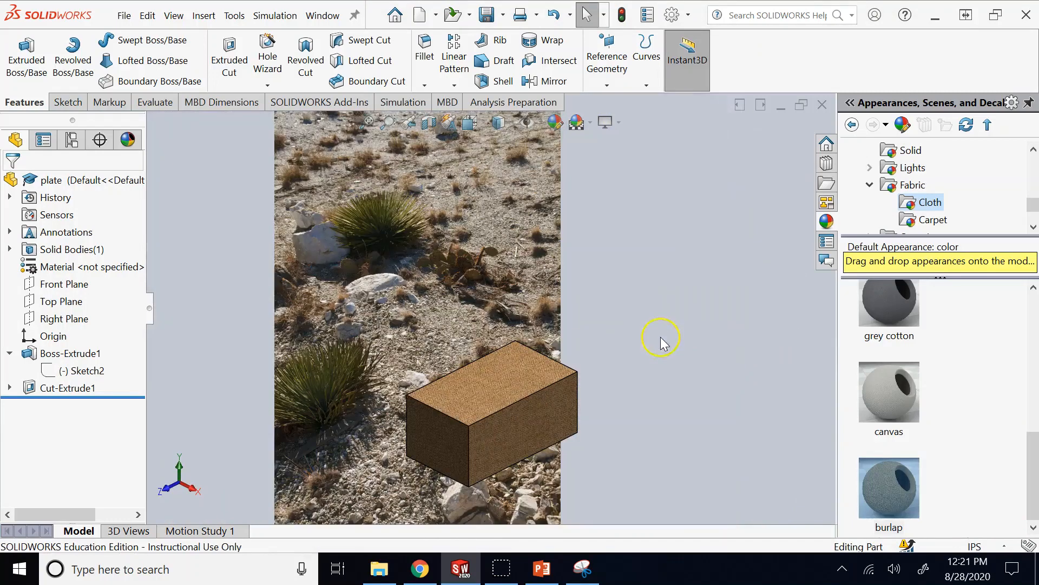
left_click_drag(562, 411, 517, 425)
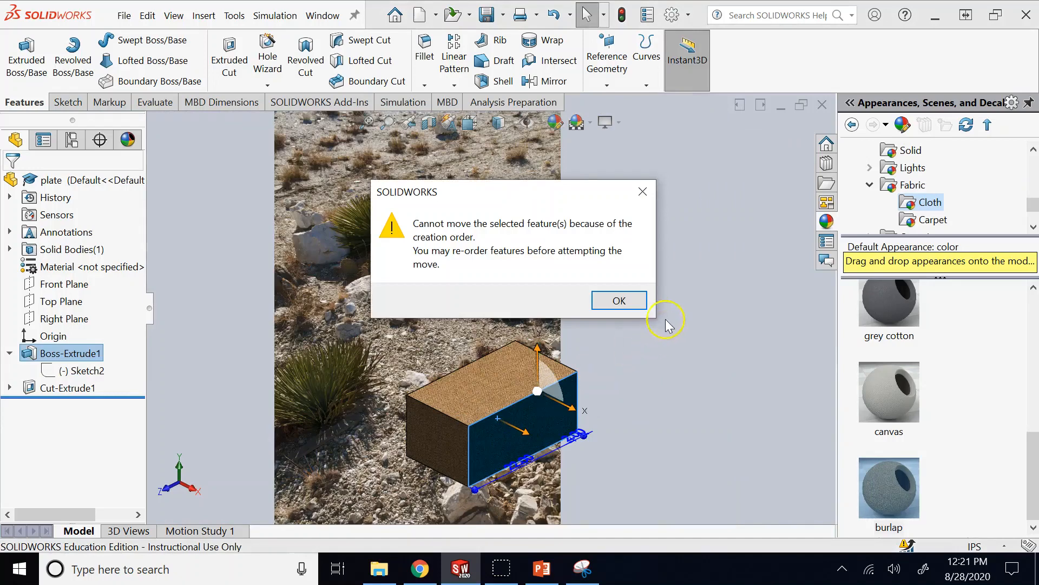
left_click(620, 300)
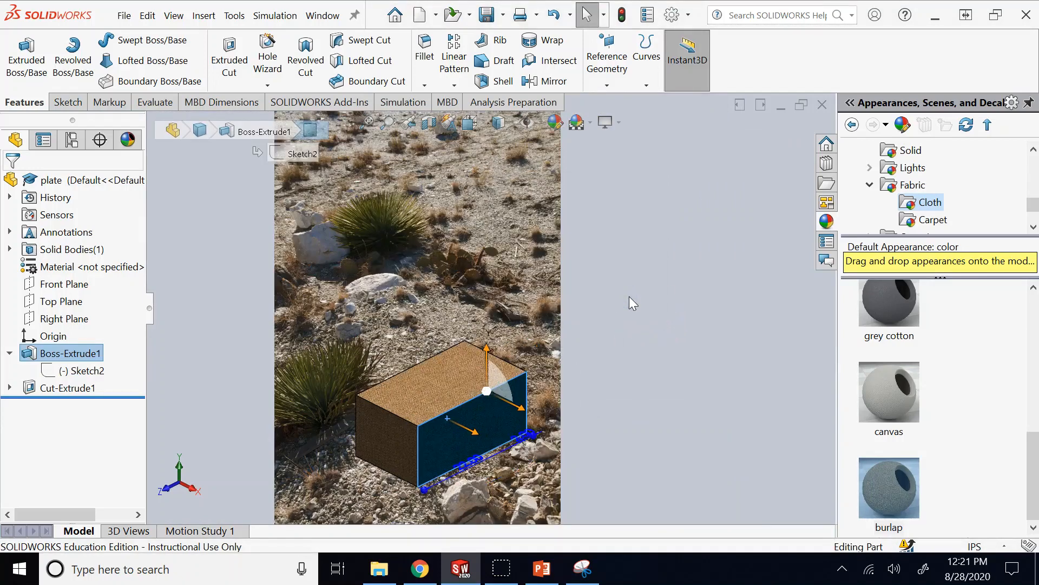
left_click(793, 346)
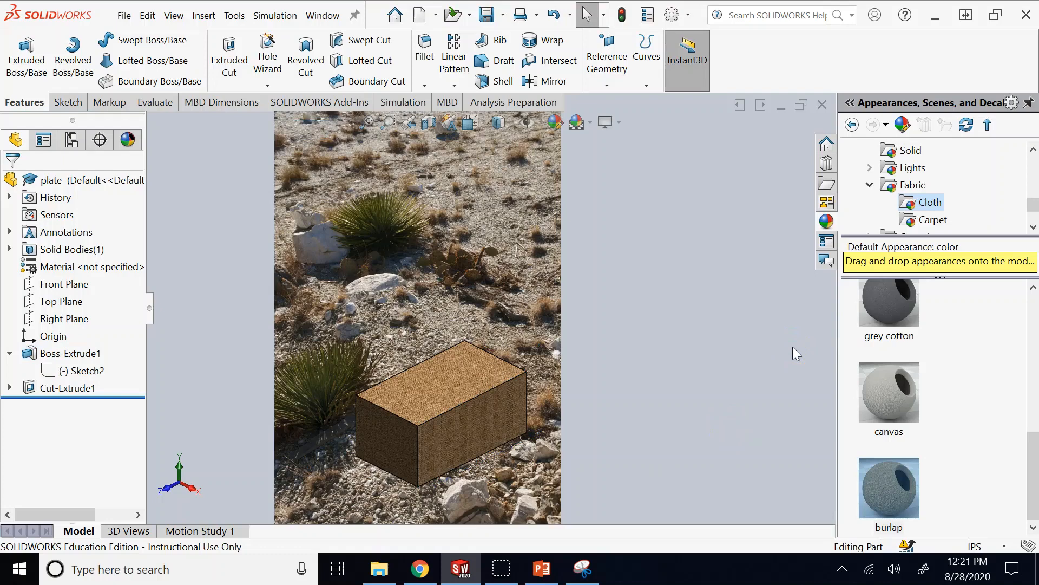
- Examine the Urban 4 and Urban 5 scene previews at the end of the scene favorites list, and close it without changes
left_click(589, 129)
left_click(617, 360)
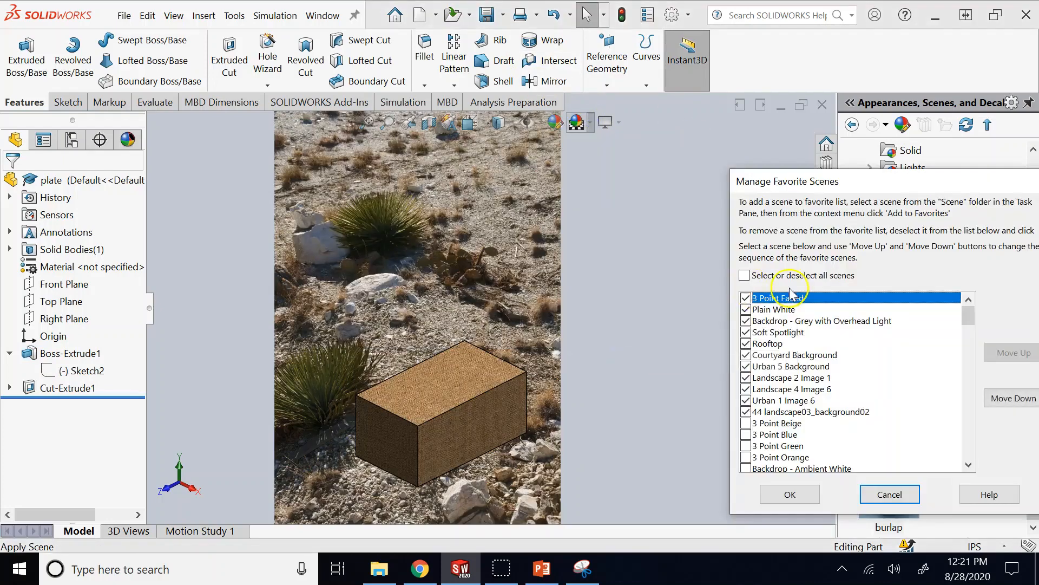
left_click_drag(968, 319, 969, 448)
mouse_move(772, 339)
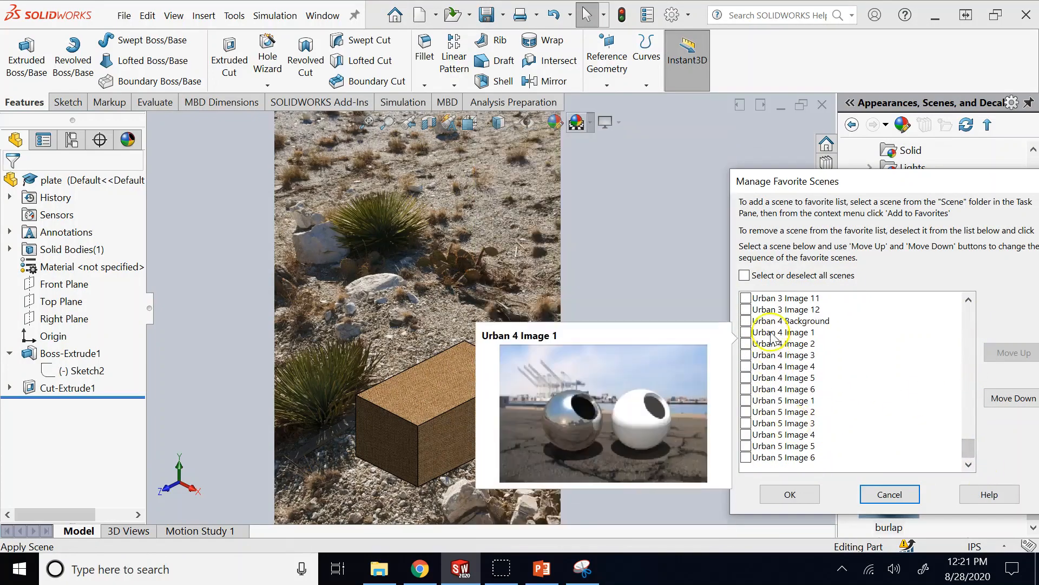
mouse_move(790, 425)
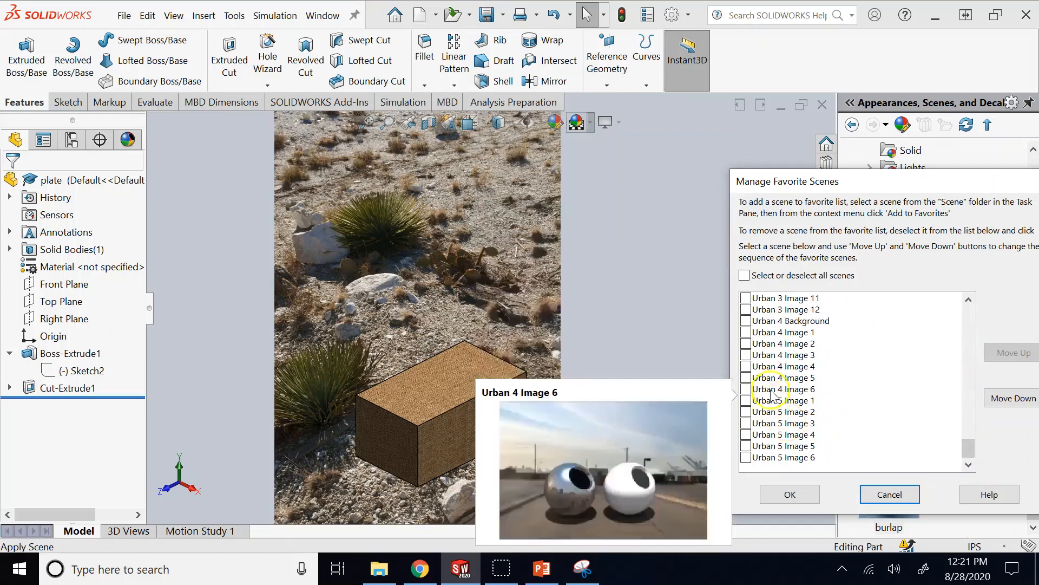
left_click(889, 494)
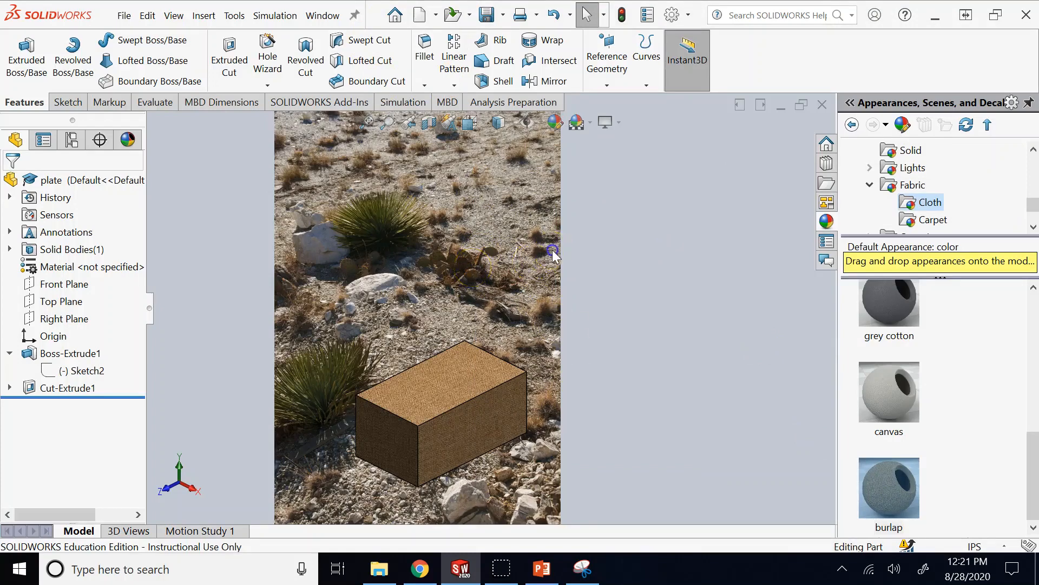
- Set the scene back to the default 3 Point Faded and fit the block in the view
left_click(591, 123)
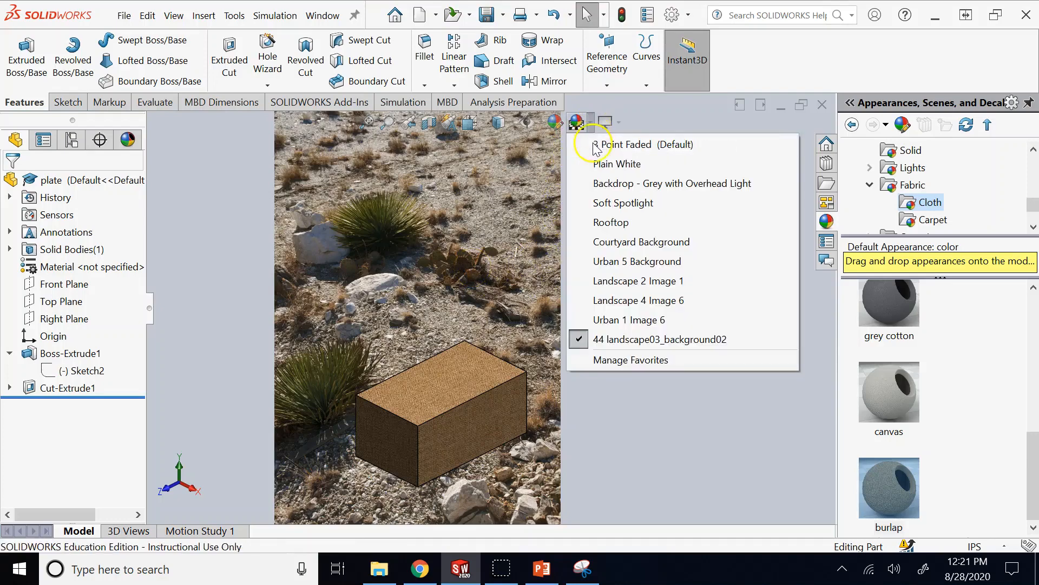
left_click(598, 144)
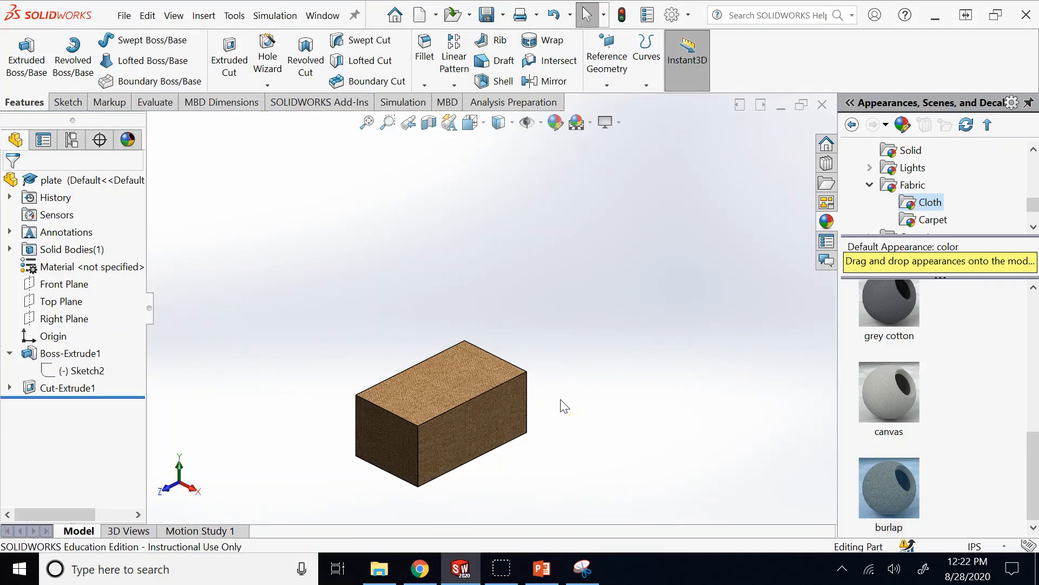
key("f")
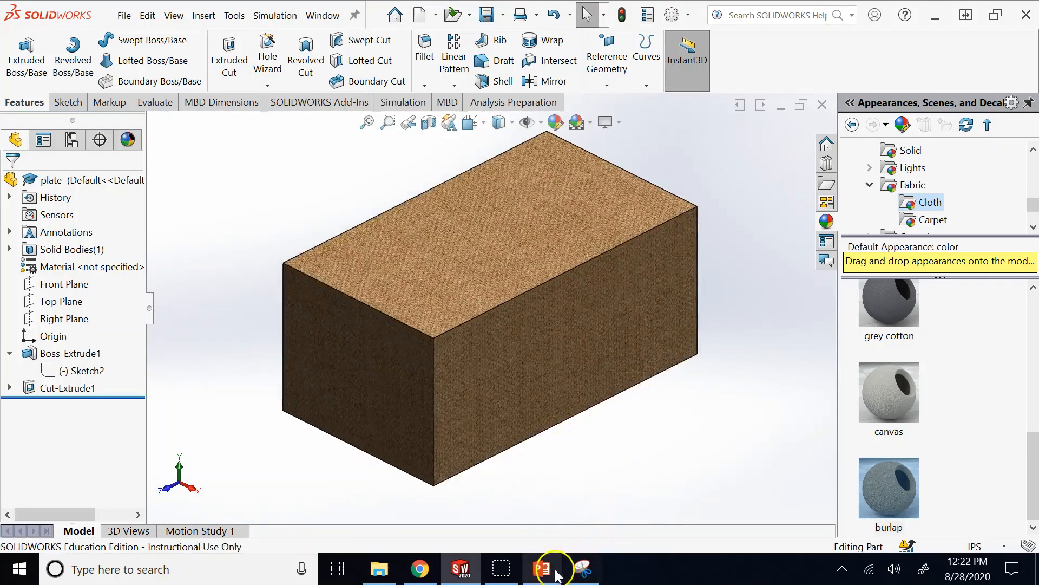
- Switch to PowerPoint and review the Lights and Cameras and Measure and Mass Properties slides, returning to the Apply Material slide
left_click(553, 573)
left_click(89, 207)
left_click(75, 270)
left_click(71, 377)
scroll(70, 378, "down", 3)
scroll(71, 377, "down", 1)
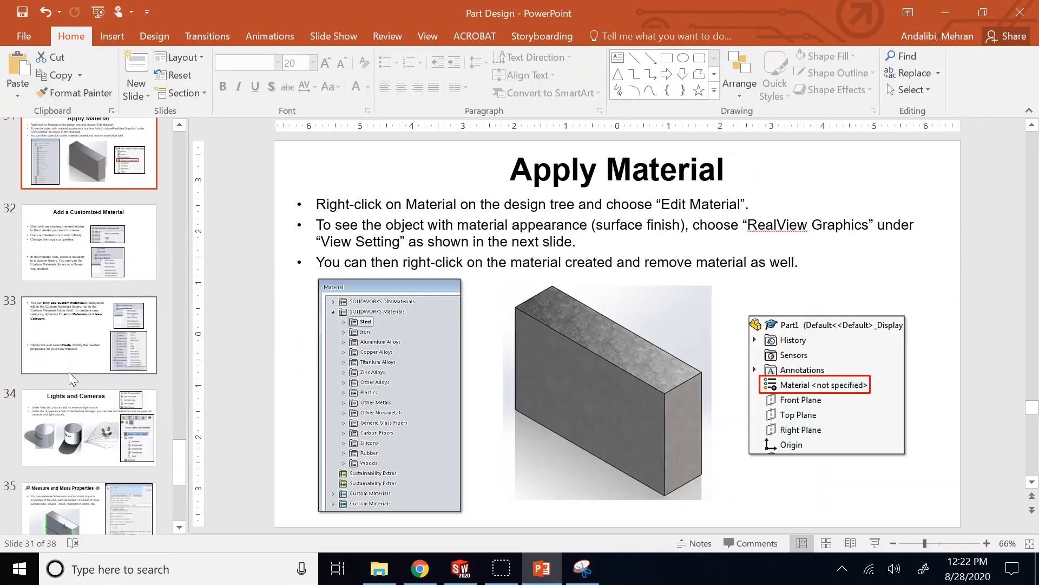
left_click(67, 433)
scroll(69, 444, "down", 1)
left_click(68, 445)
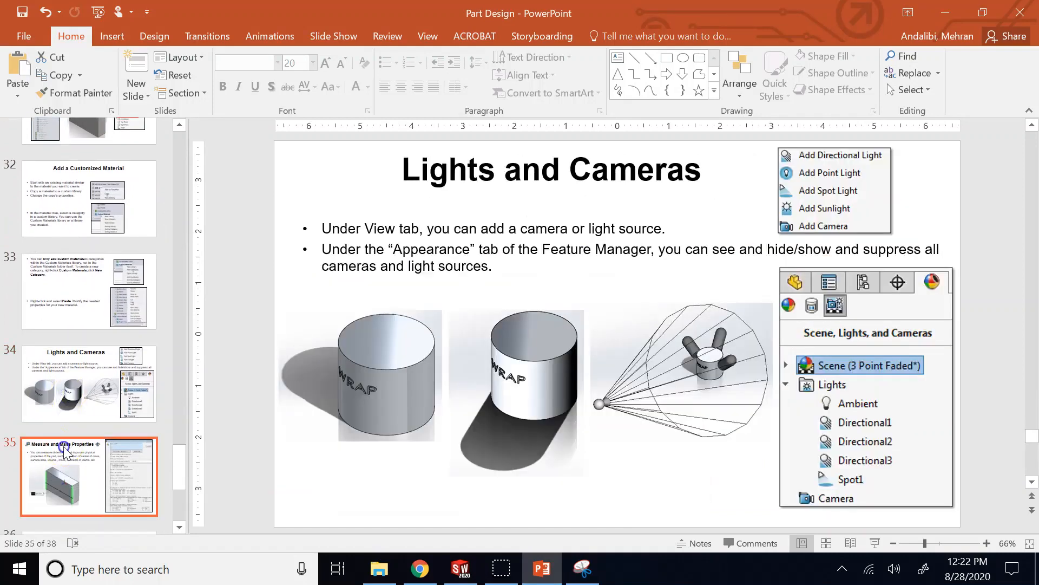
scroll(63, 454, "down", 2)
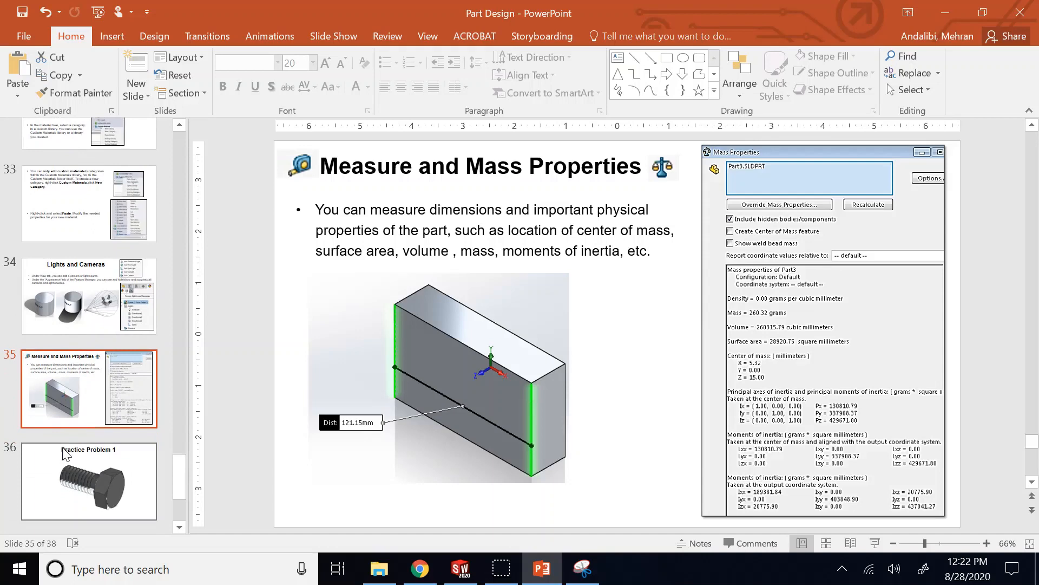
scroll(93, 221, "up", 4)
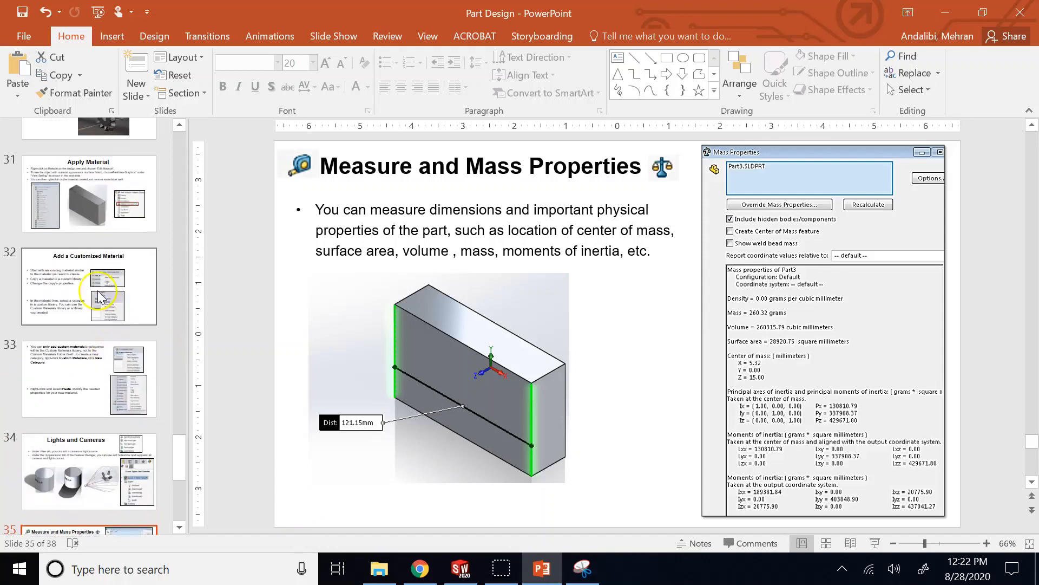
left_click(93, 221)
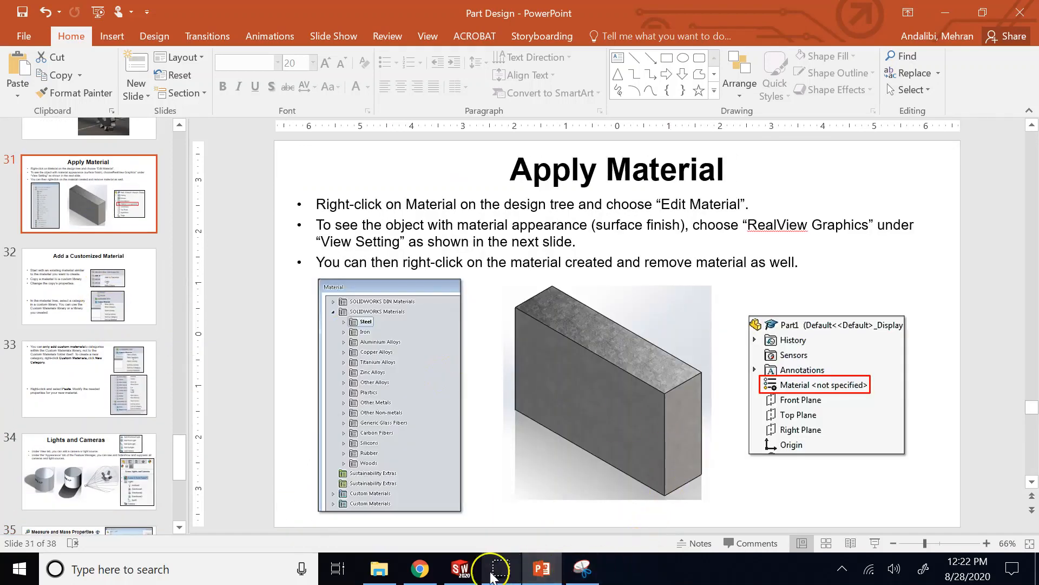
- Switch back to the burlap block of the plate part in SOLIDWORKS
left_click(468, 576)
scroll(655, 340, "up", 4)
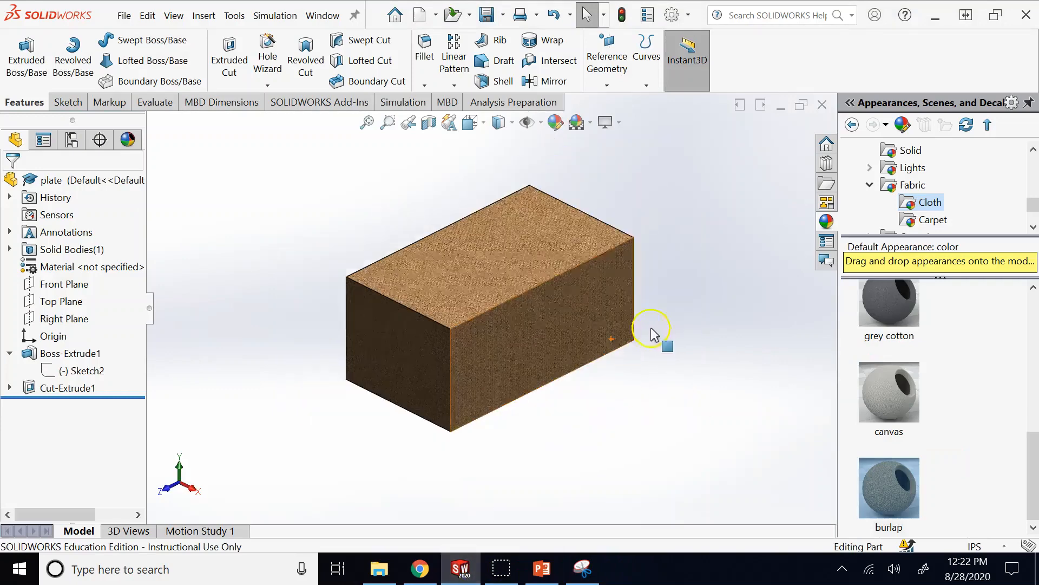
- Apply the Copper material to the plate part from the favorite materials
scroll(541, 304, "down", 3)
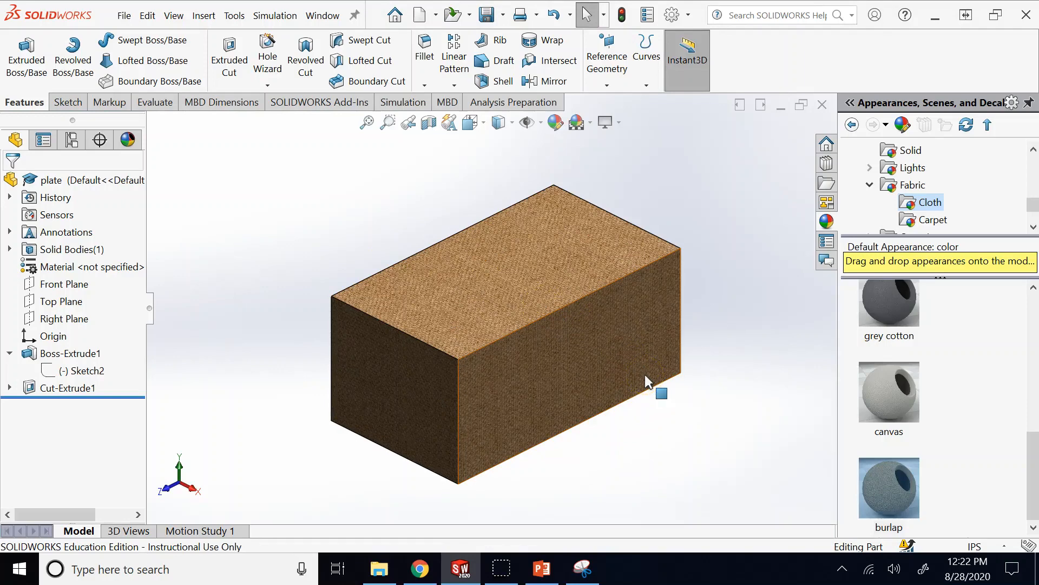
left_click(299, 208)
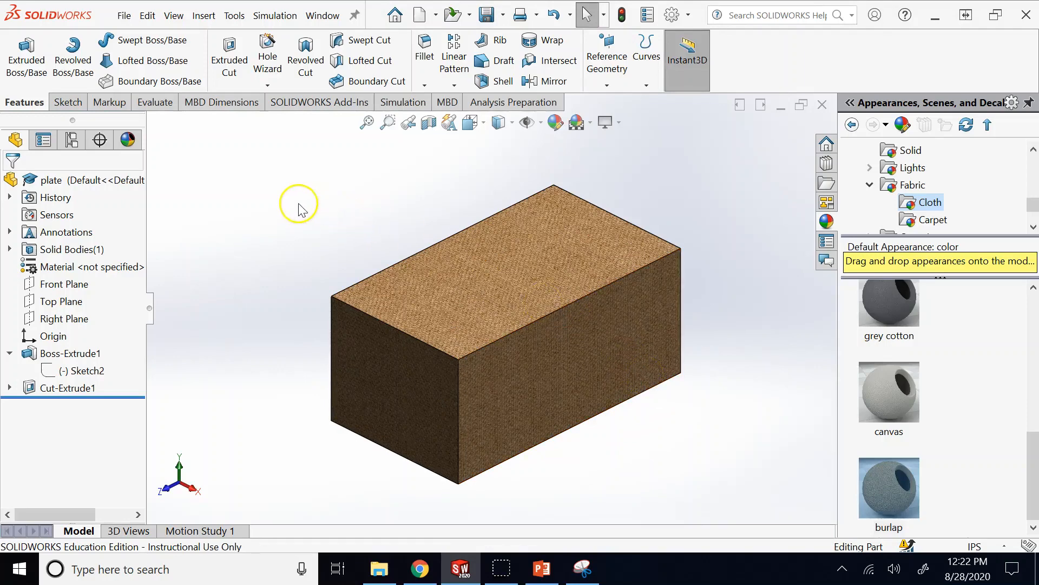
left_click(53, 269)
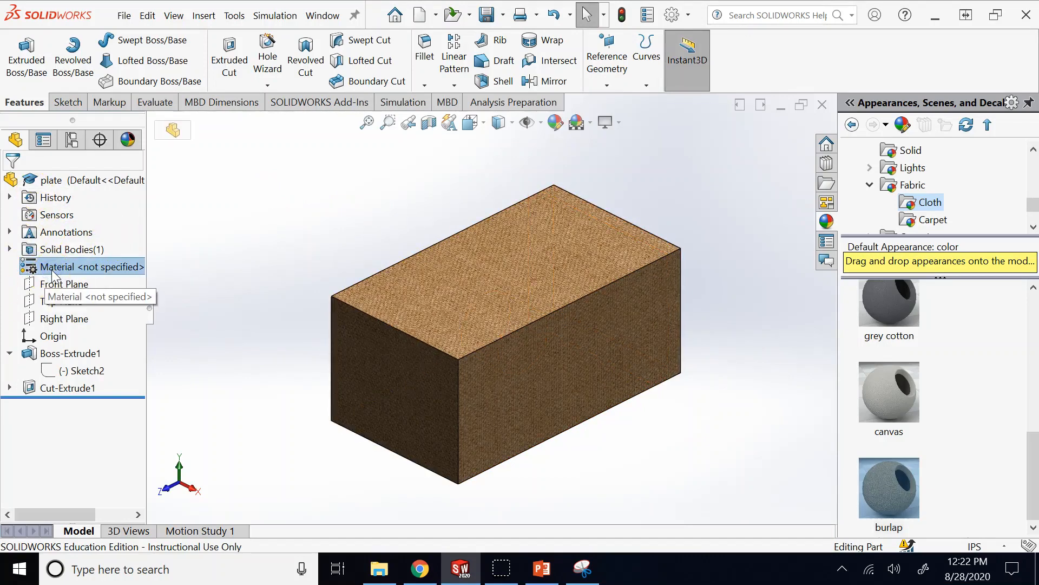
right_click(186, 192)
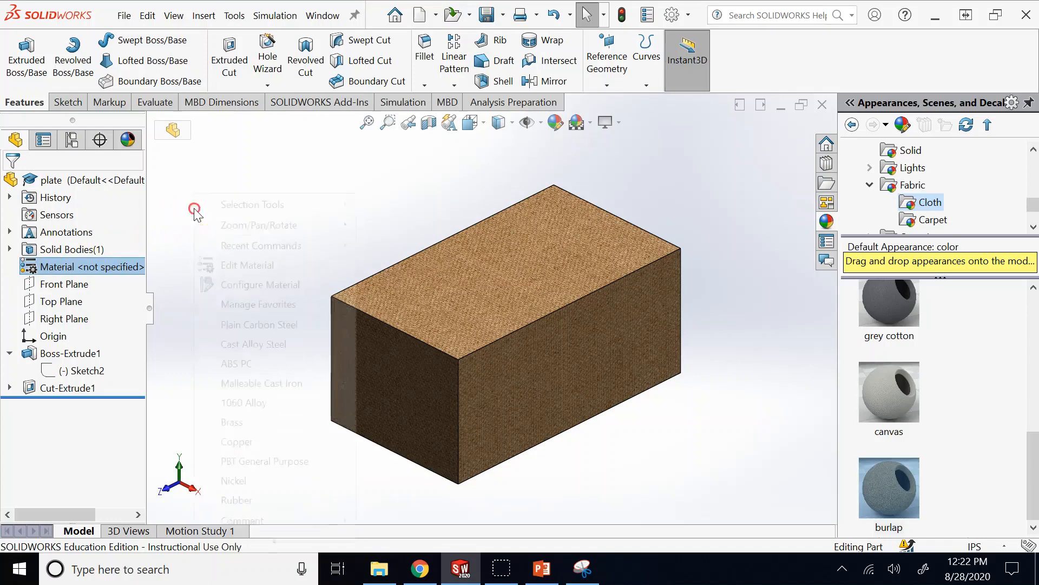
right_click(109, 267)
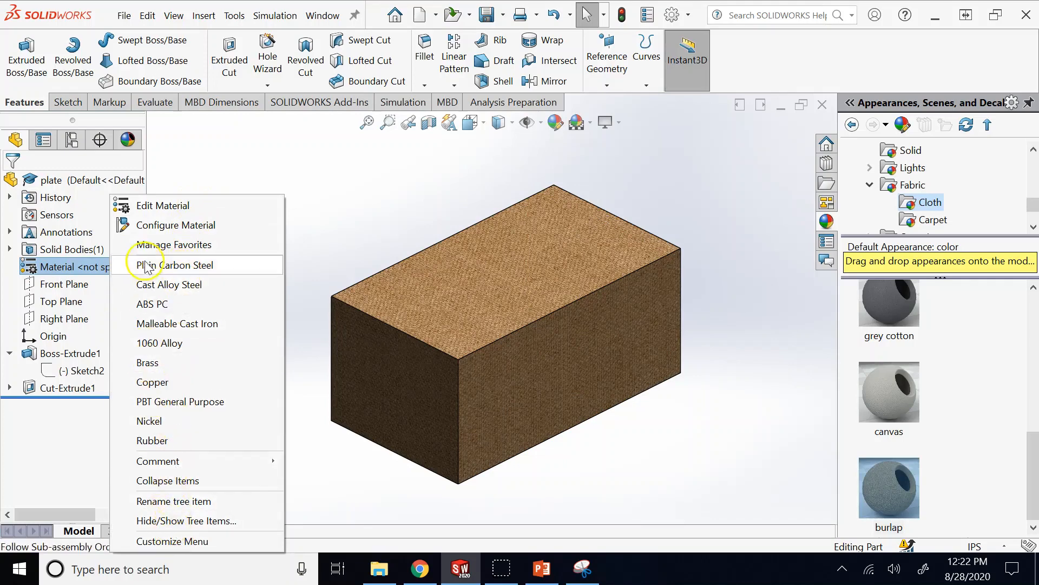
left_click(162, 382)
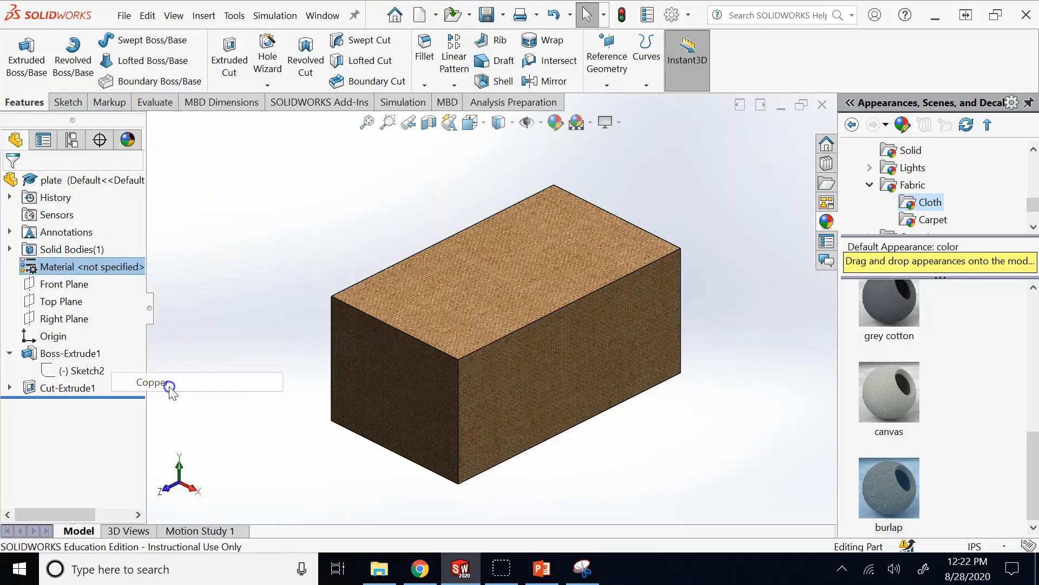
- Change the part's material to Rubber from the favorite materials
right_click(72, 253)
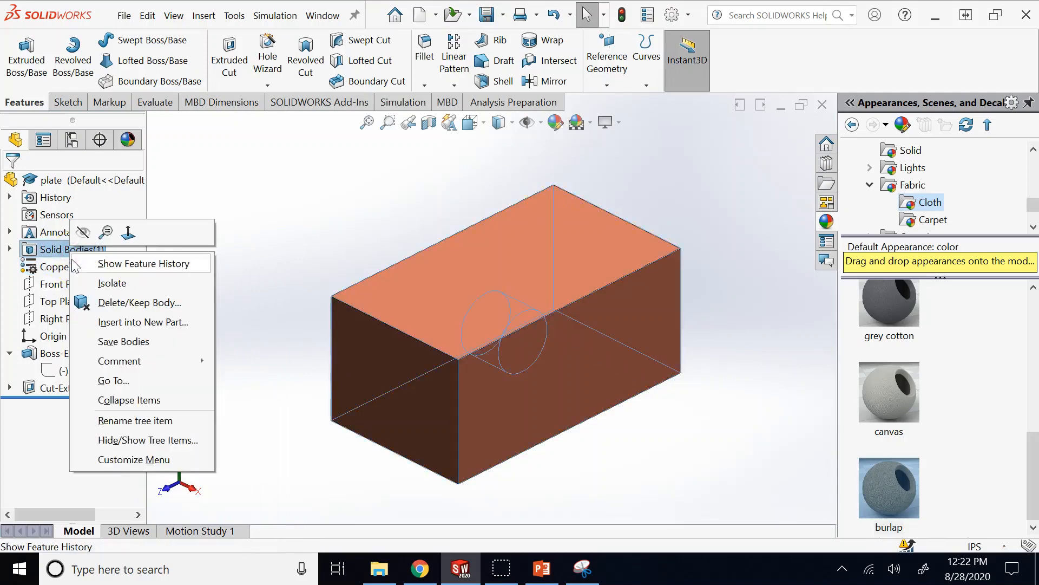
right_click(48, 270)
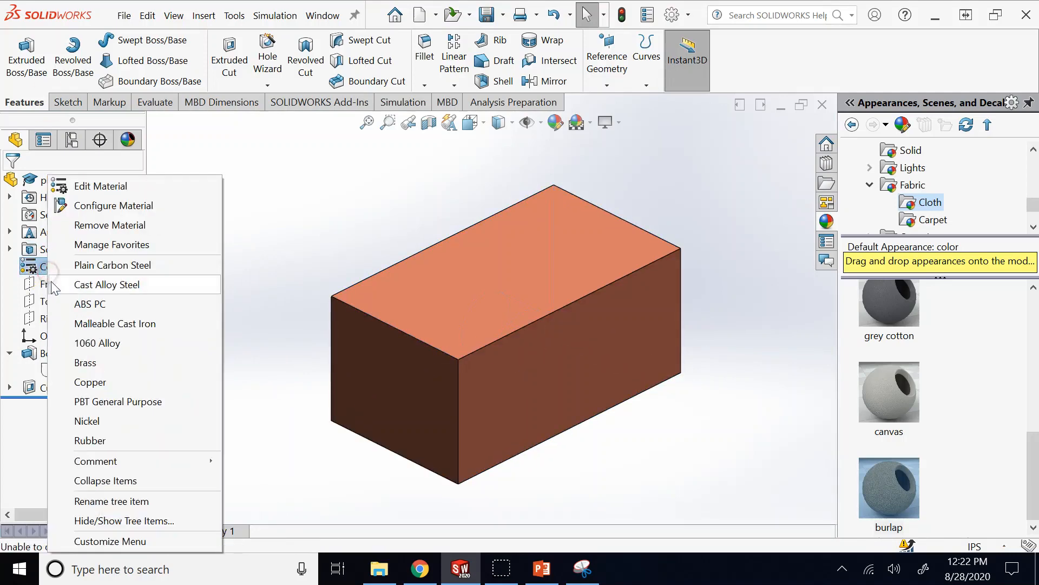
left_click(120, 440)
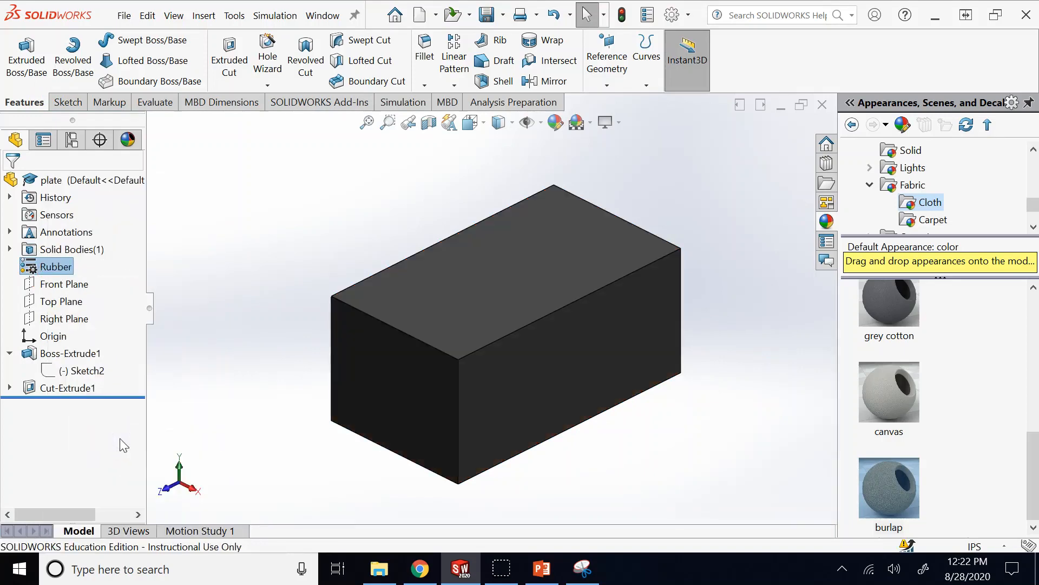
- Change the part's material to Brass from the favorite materials
right_click(43, 268)
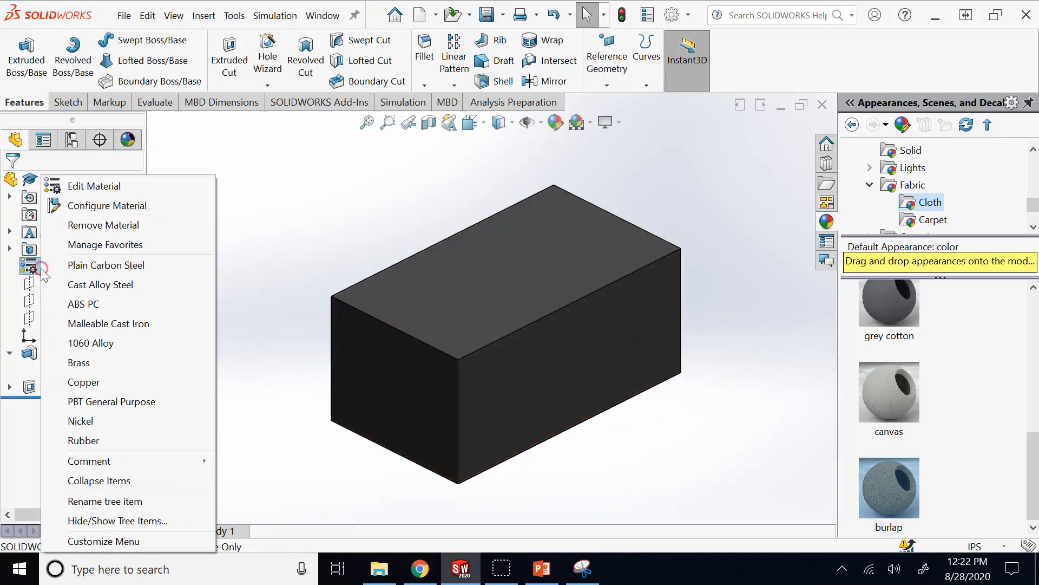
left_click(80, 362)
left_click(304, 209)
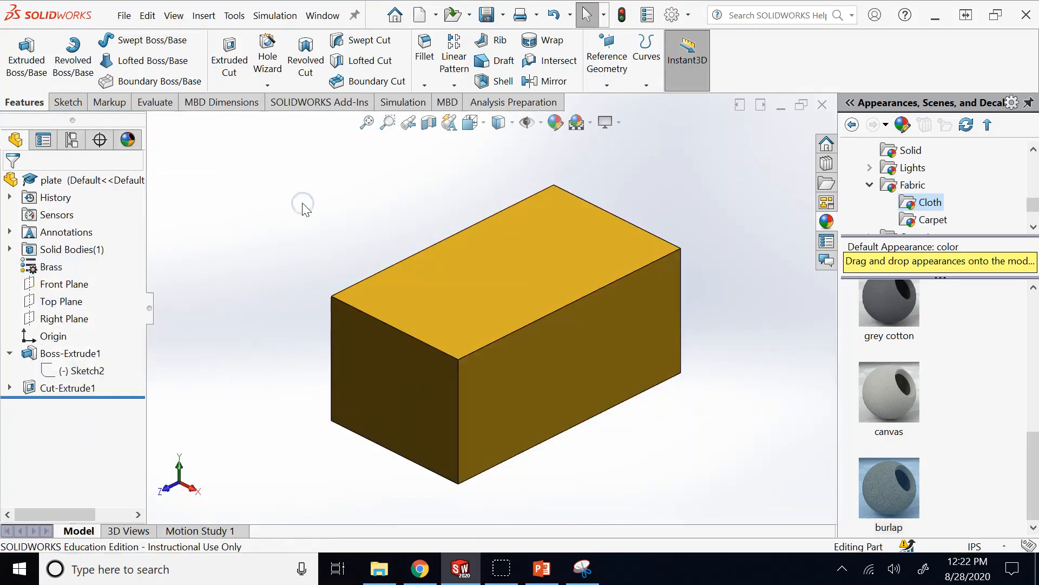
- Edit the part's material and apply Stainless Steel (ferritic) from the Steel category of SOLIDWORKS Materials
right_click(51, 265)
left_click(76, 205)
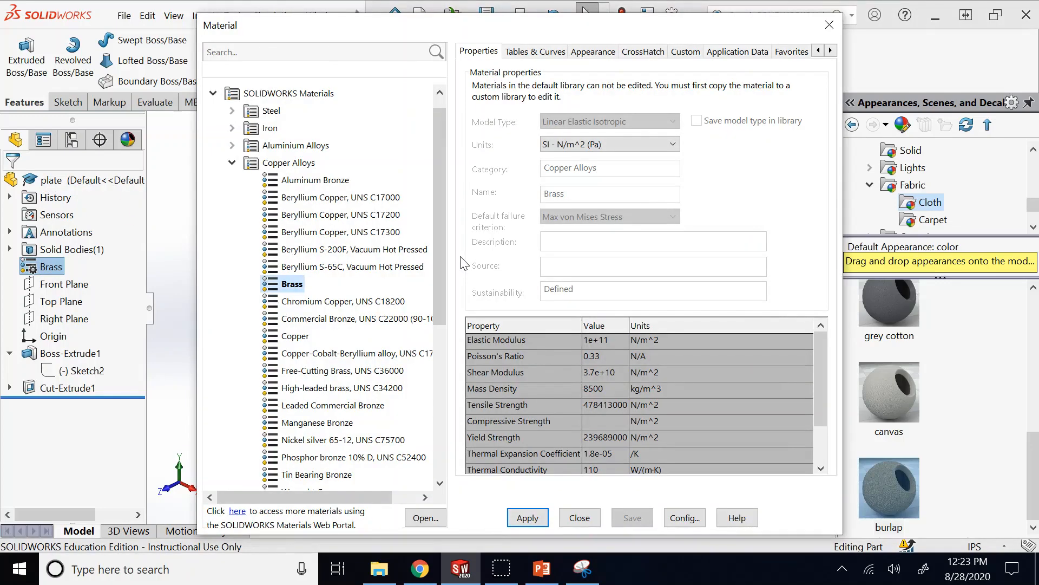
left_click(232, 162)
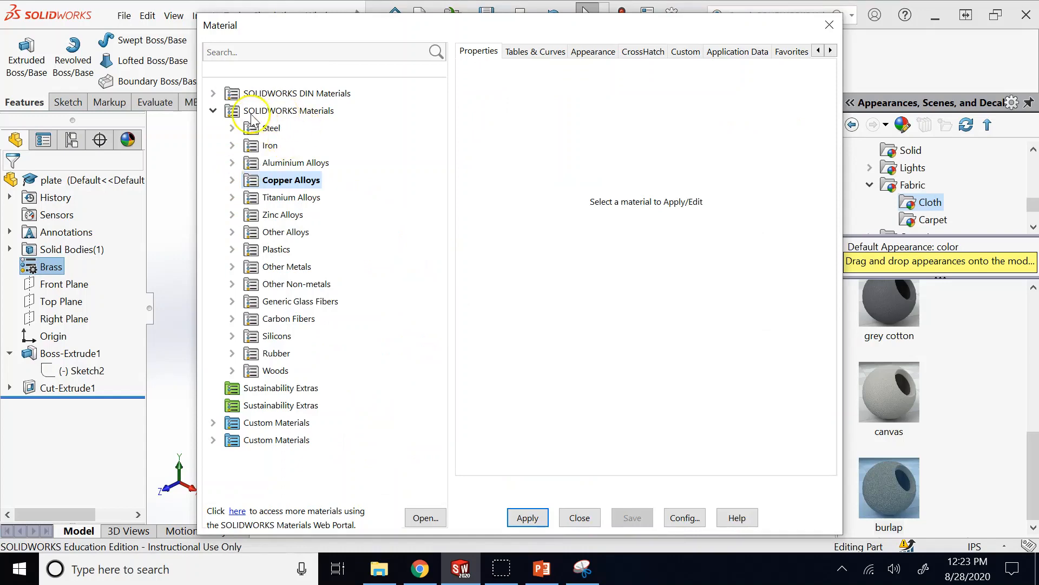
left_click(272, 130)
left_click(232, 128)
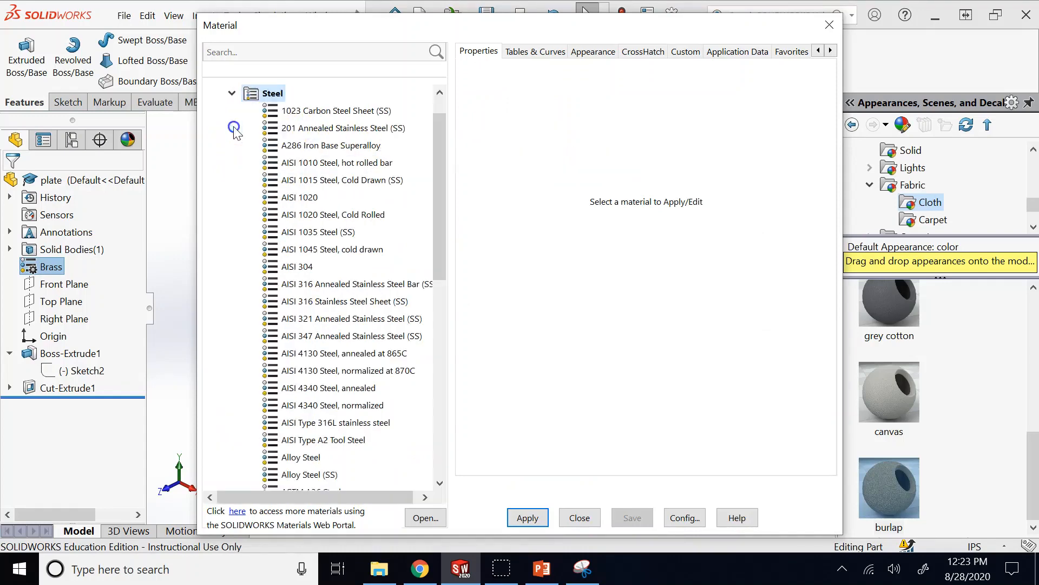
scroll(413, 321, "down", 5)
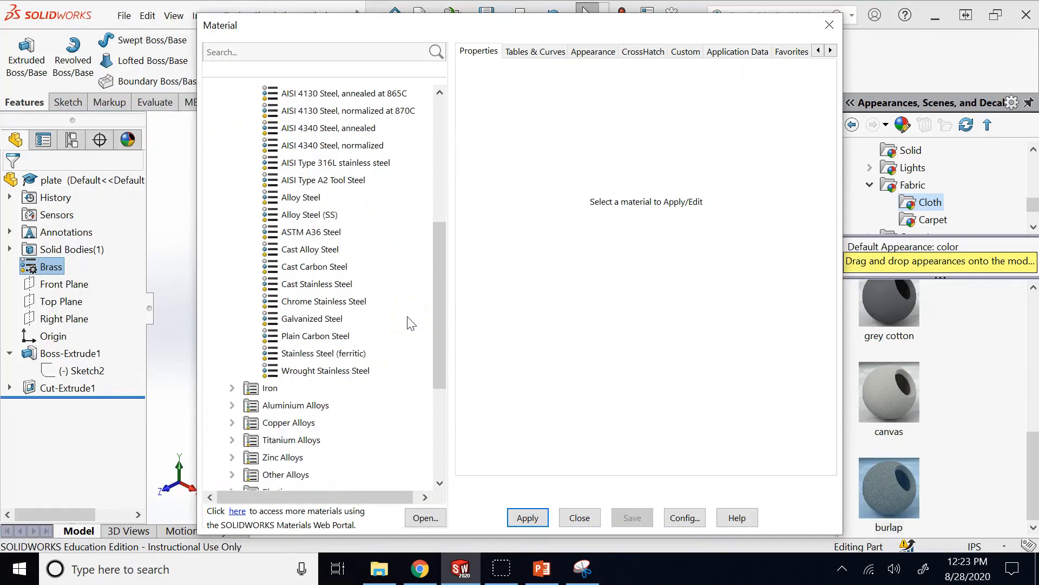
left_click(352, 353)
left_click(528, 517)
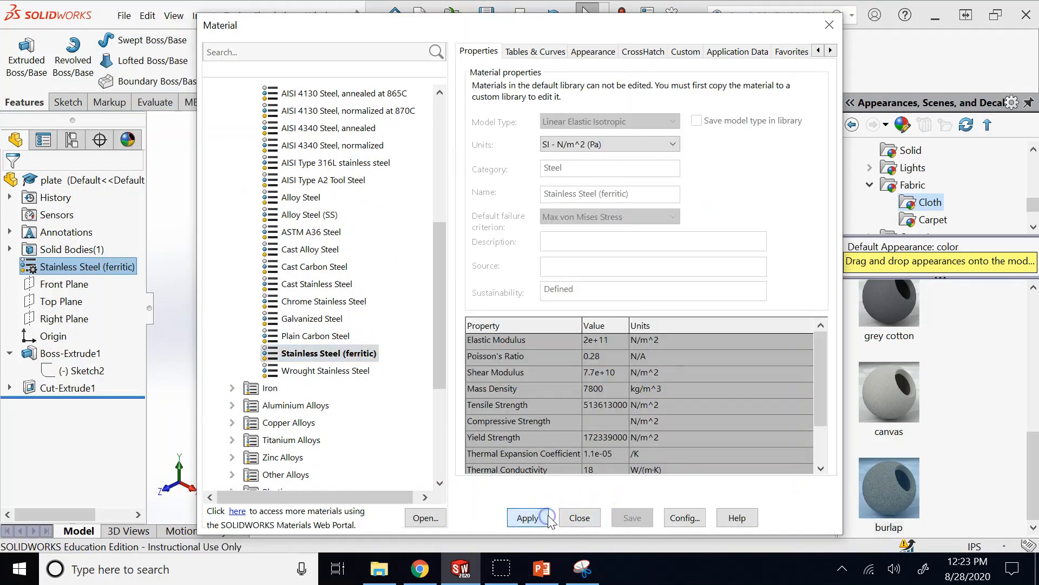
- Examine the materials in the Generic Glass Fibers, Carbon Fibers and Other Non-metals categories, collapsing each category again
left_click_drag(438, 295, 434, 130)
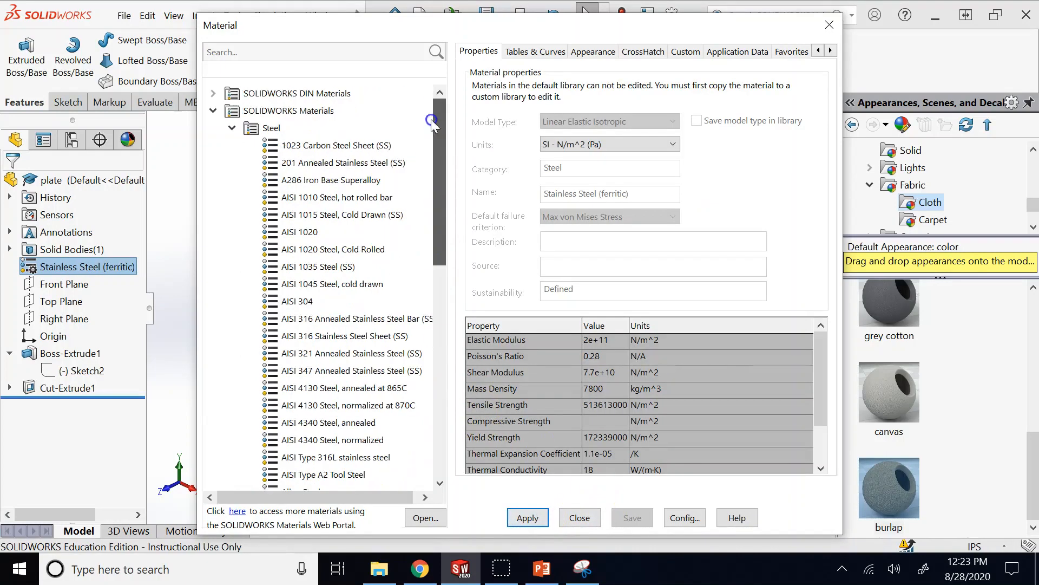
left_click(231, 128)
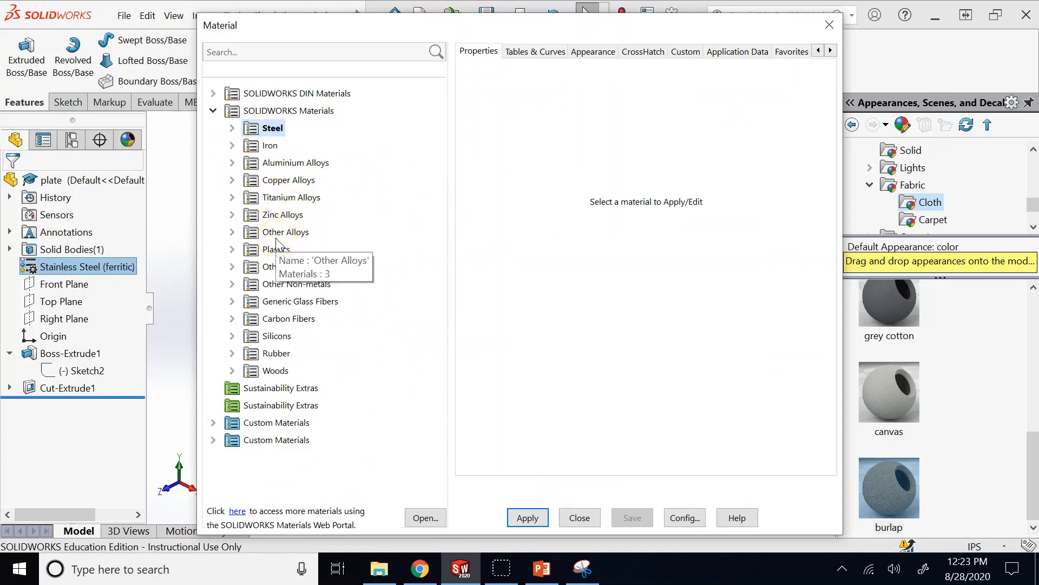
left_click(234, 302)
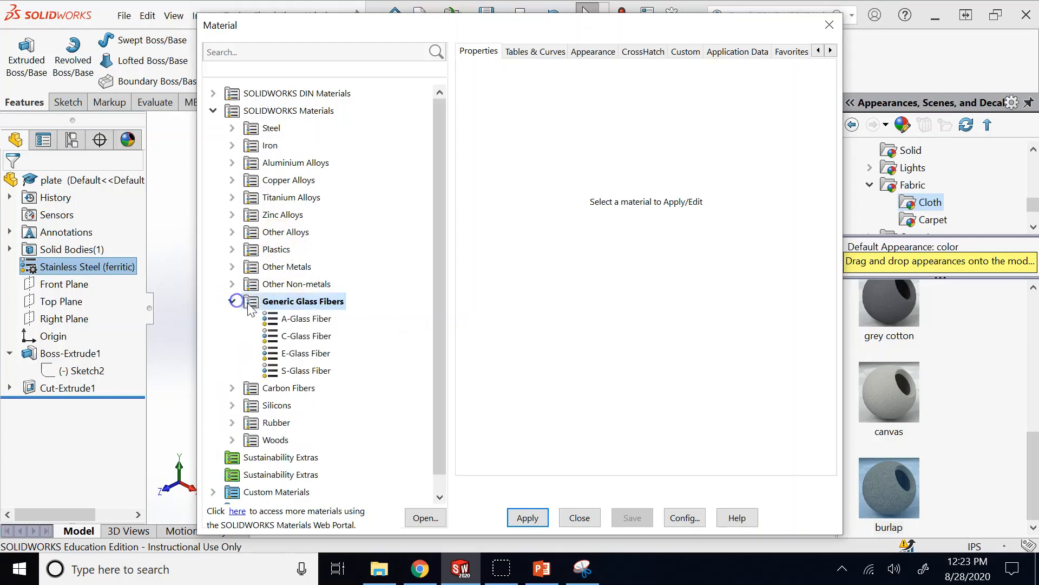
left_click(230, 389)
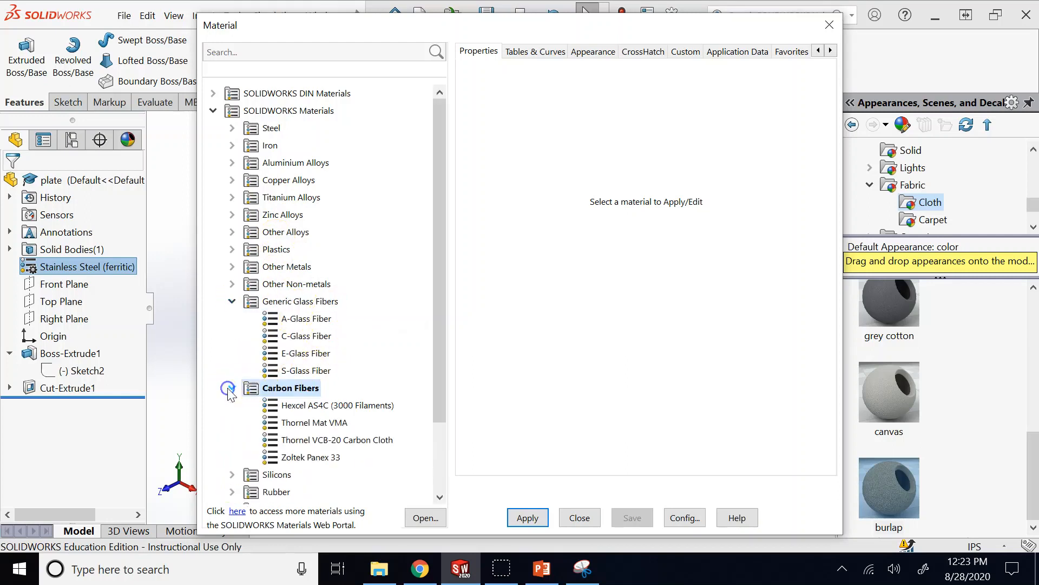
left_click(231, 388)
left_click(231, 300)
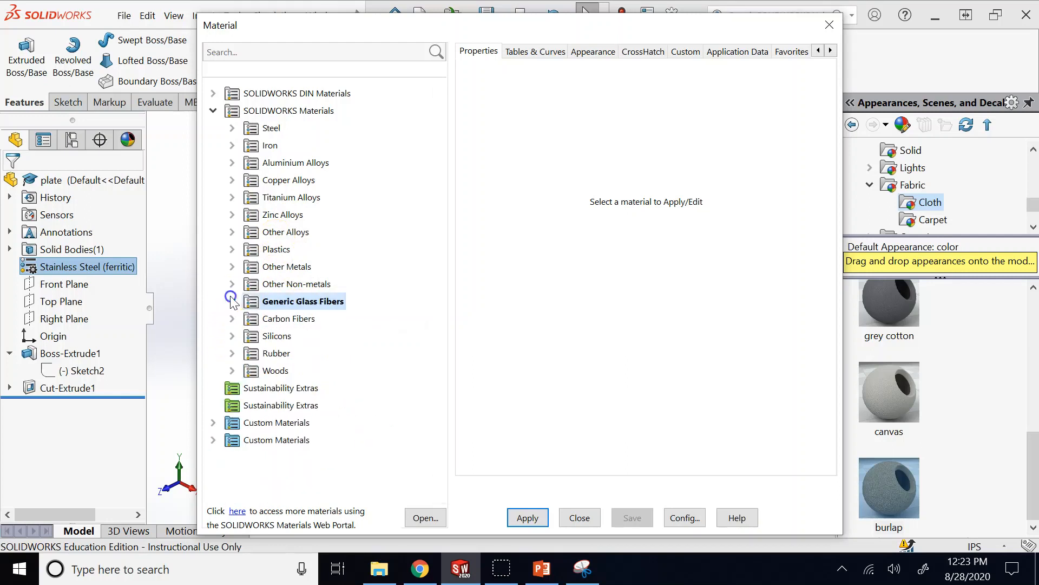
left_click(234, 285)
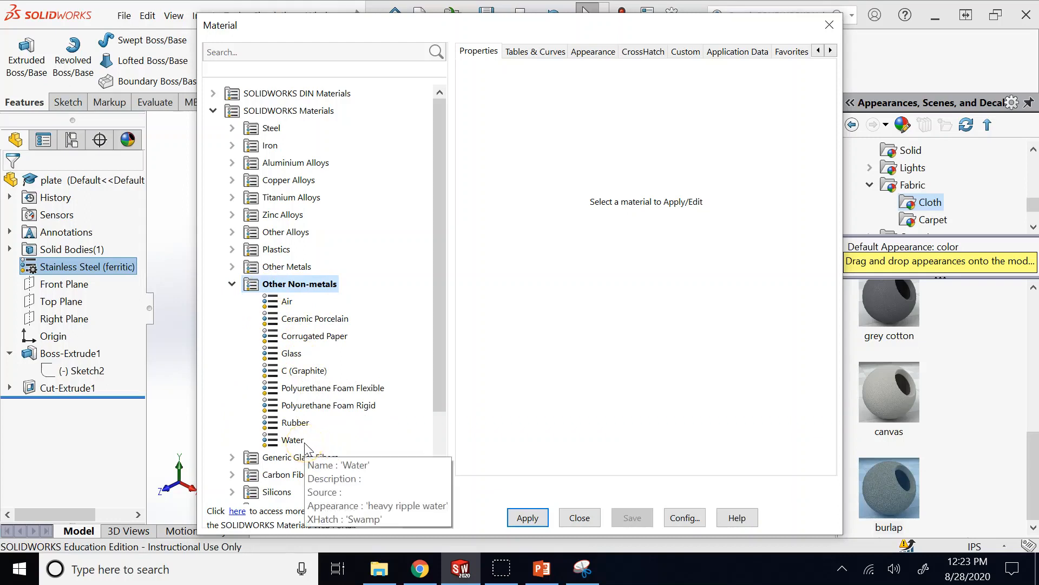
left_click(231, 284)
- Browse the Plastics category, view the properties of PET, and collapse the category
left_click(232, 250)
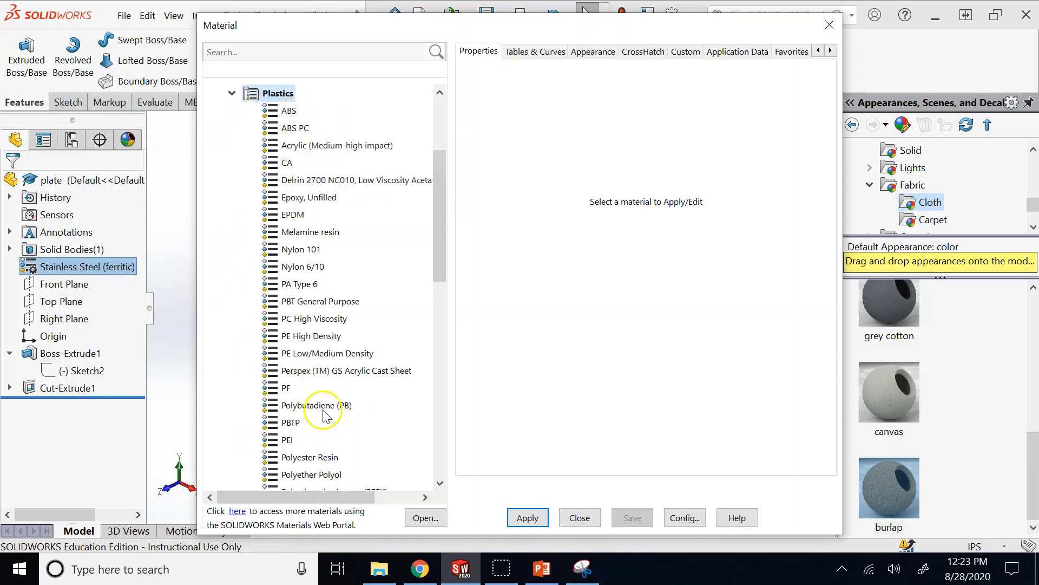
scroll(338, 406, "down", 1)
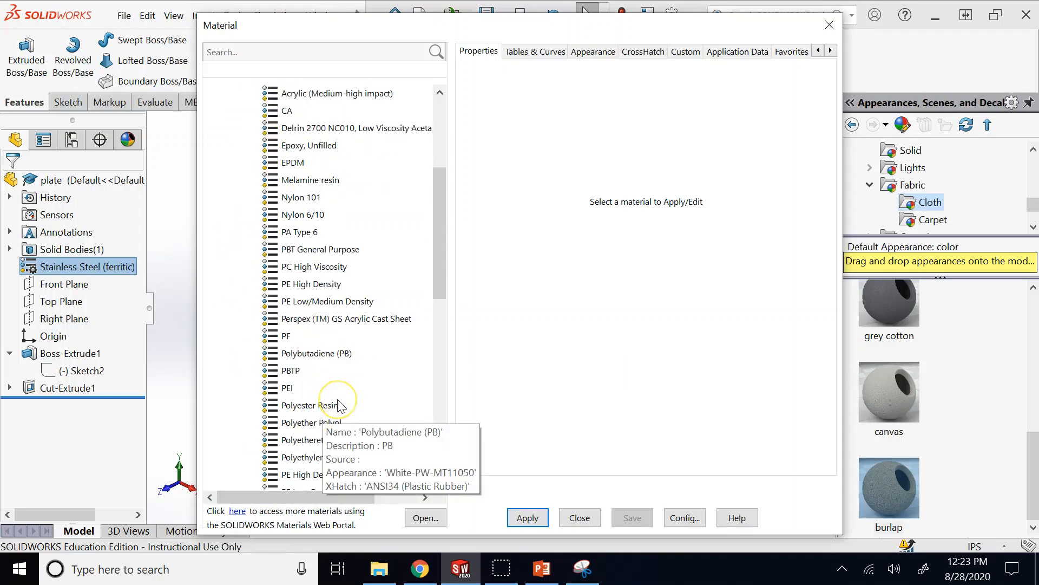
scroll(338, 406, "down", 2)
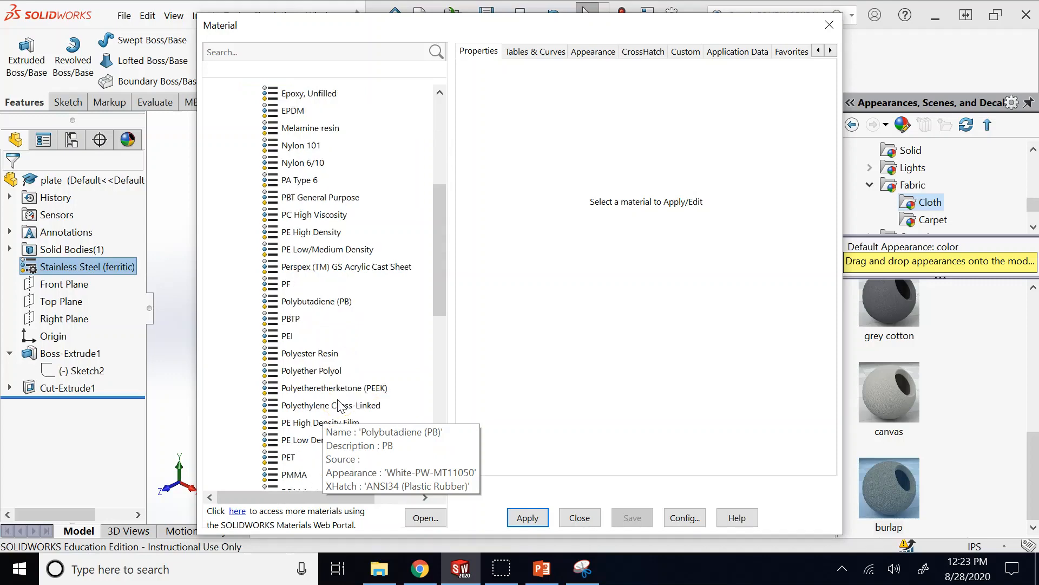
left_click(307, 406)
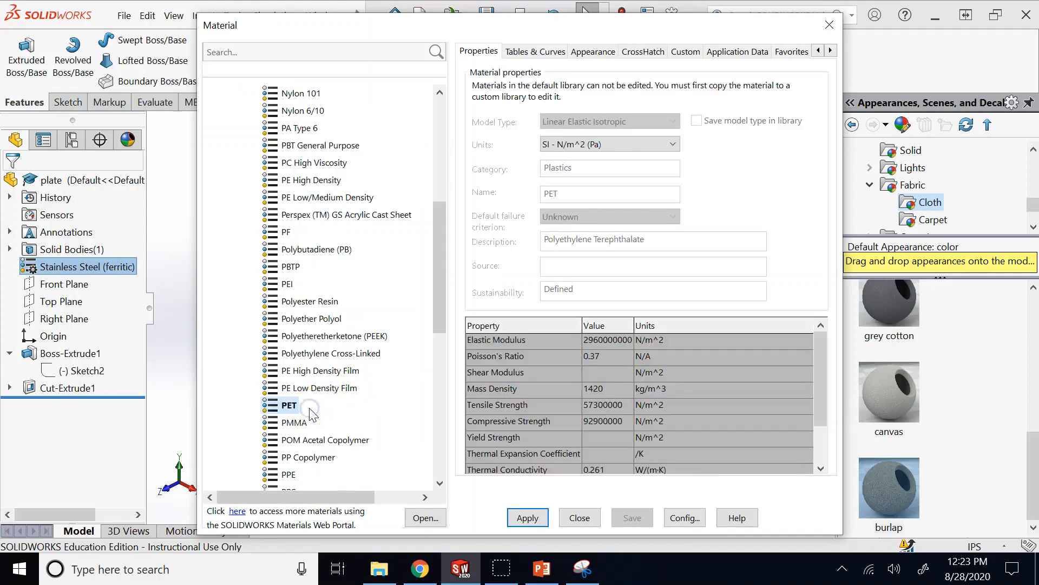
scroll(319, 379, "down", 4)
scroll(327, 331, "down", 2)
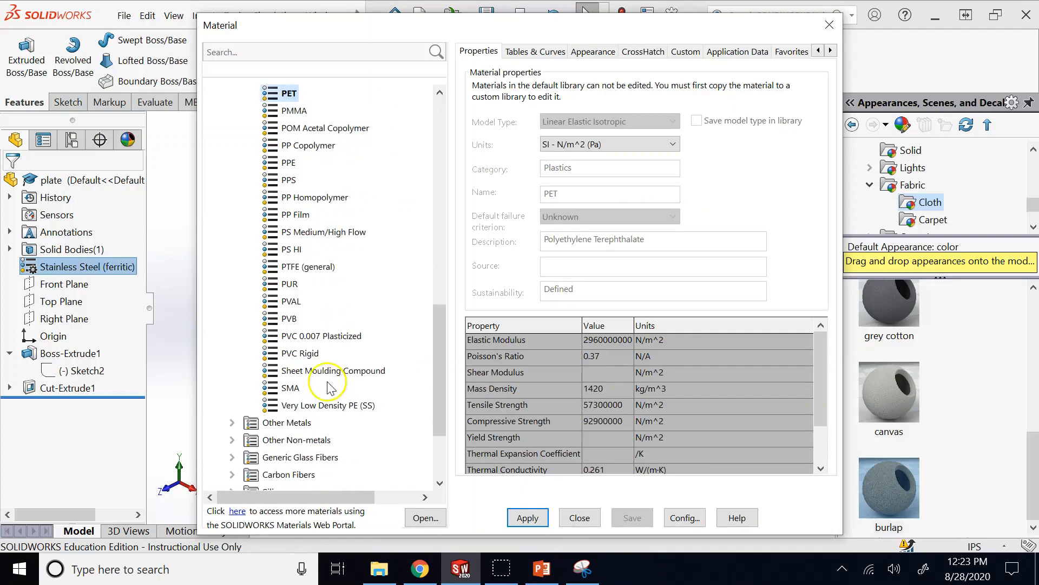
scroll(341, 379, "up", 7)
scroll(330, 388, "up", 3)
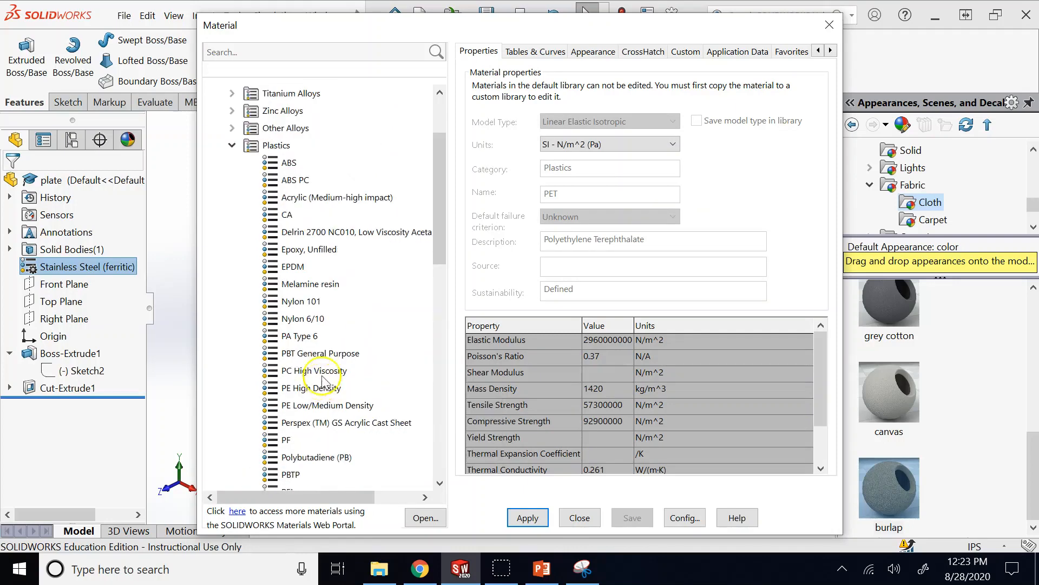
left_click(235, 149)
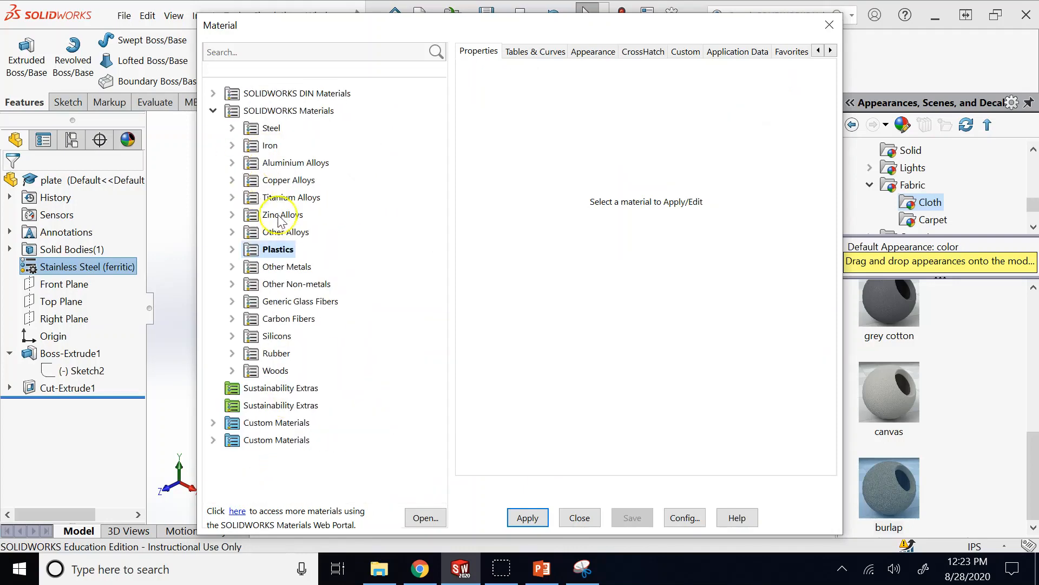
- Apply Pine from the Woods category to the part, close the material library, and collapse the Fabric appearance folder
left_click(232, 371)
scroll(314, 359, "down", 1)
scroll(314, 359, "down", 1)
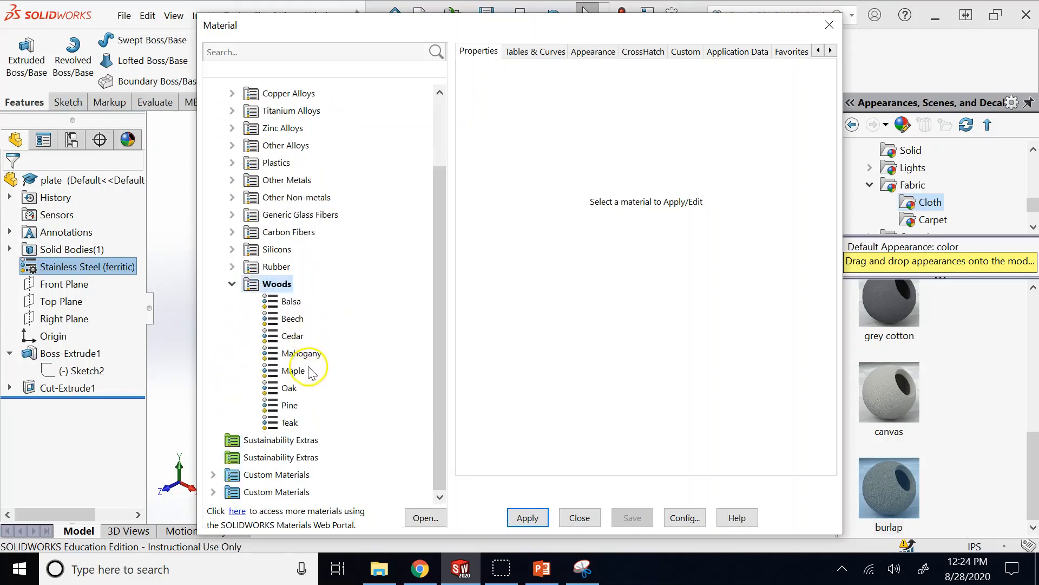
left_click(294, 412)
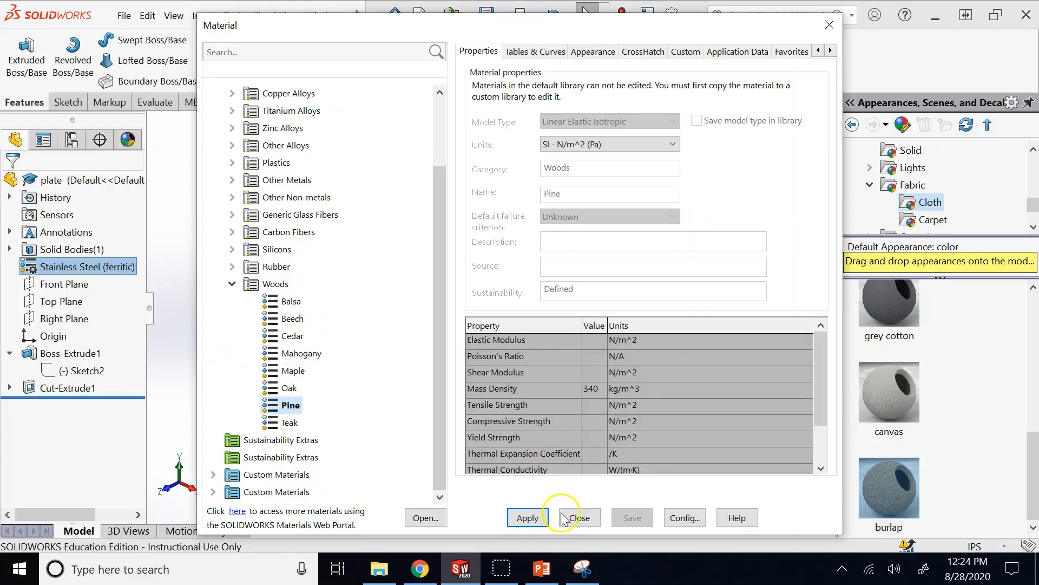
left_click(527, 517)
left_click(579, 517)
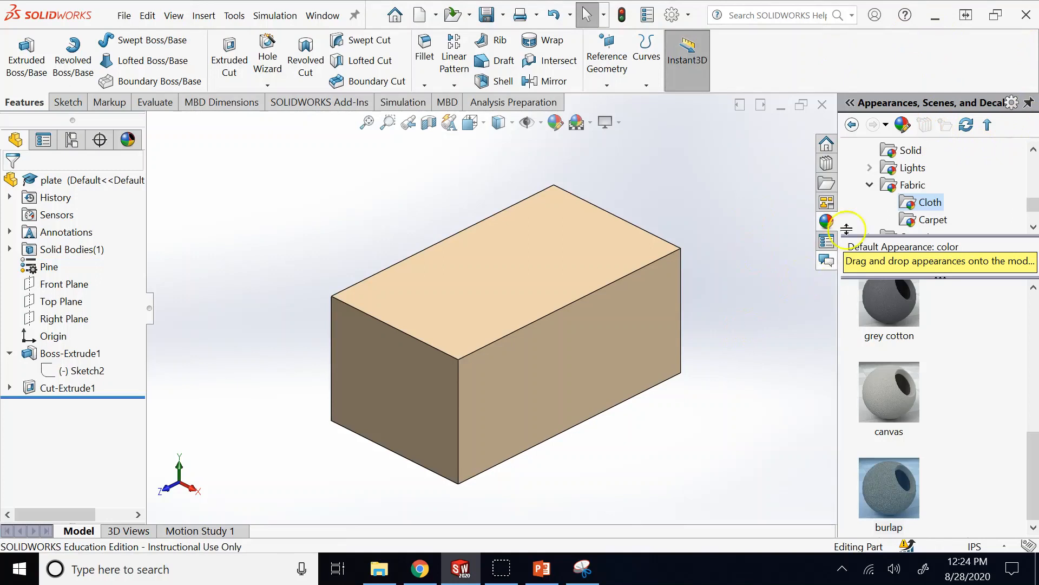
left_click(870, 185)
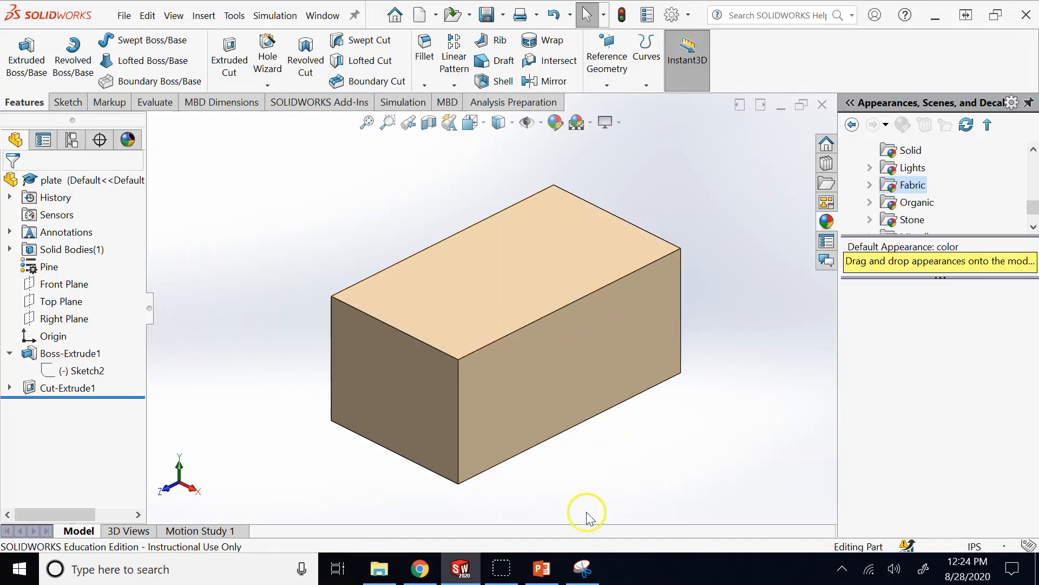
- Switch to PowerPoint and go to the Measure and Mass Properties slide
left_click(541, 568)
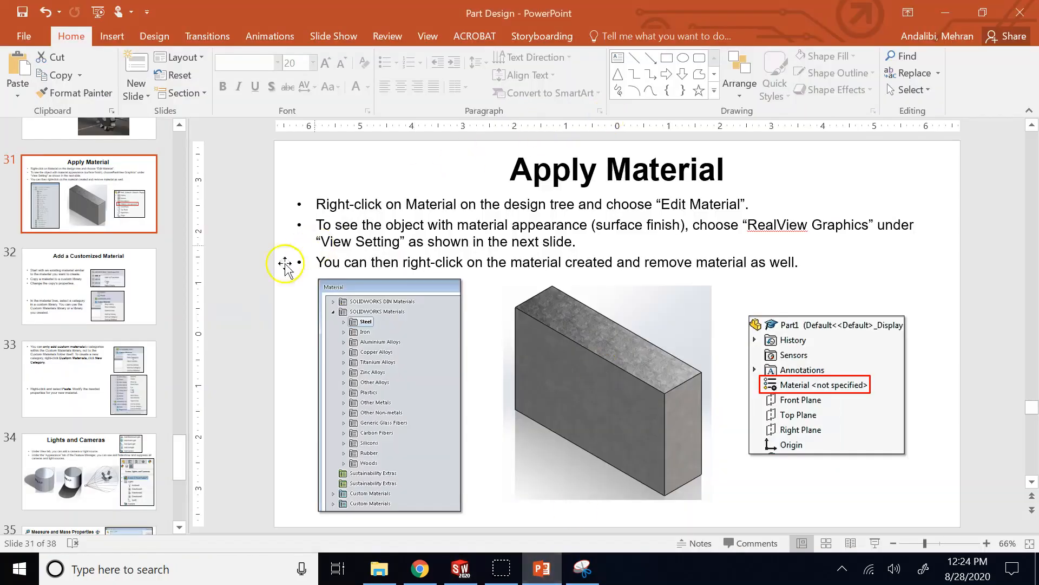
scroll(94, 449, "down", 1)
left_click(95, 450)
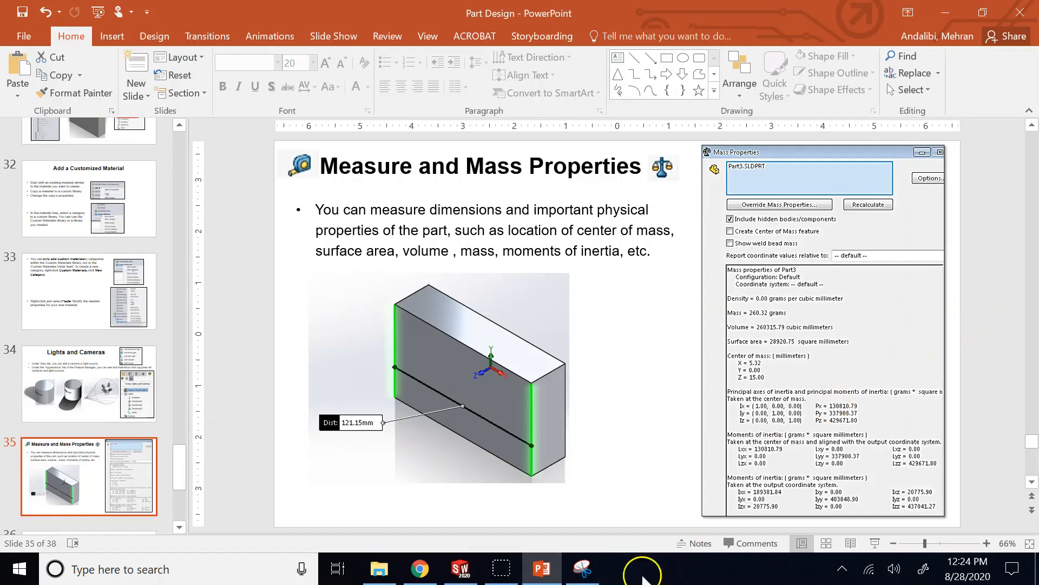
- Switch to SOLIDWORKS, evaluate the mass properties of the plate part in its current units, and close the report
left_click(459, 570)
left_click(306, 233)
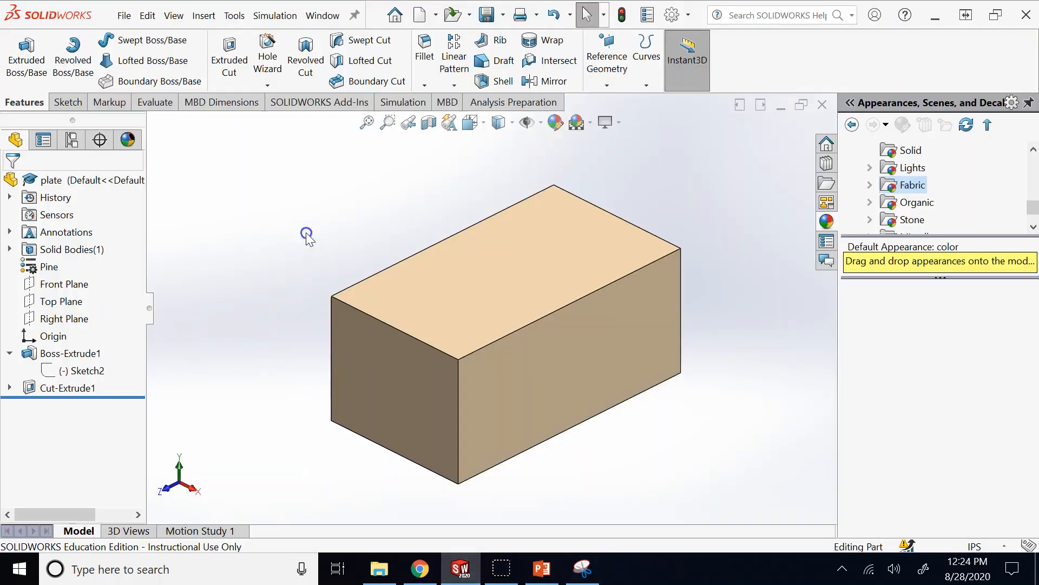
left_click(158, 106)
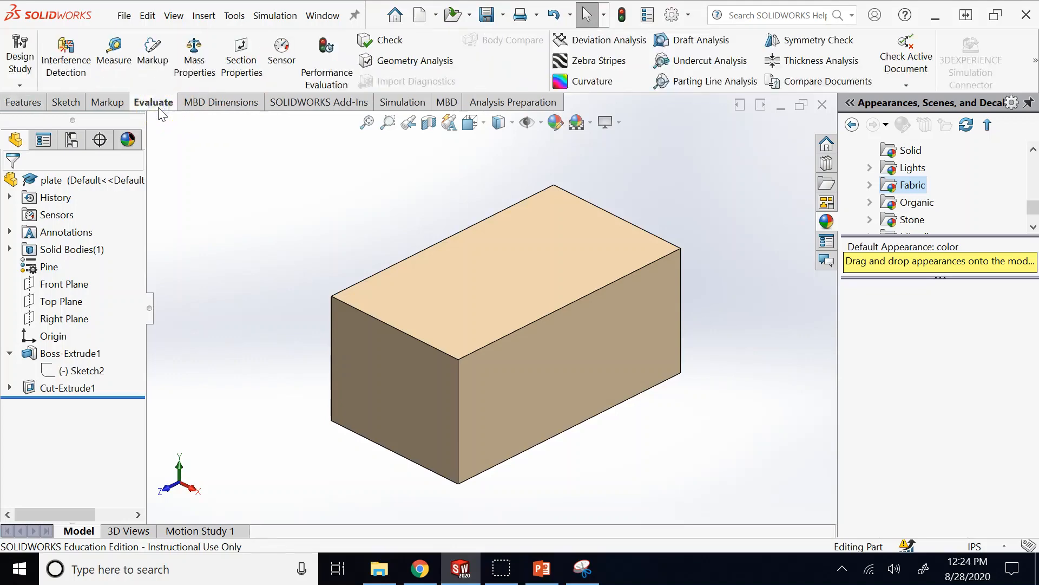
left_click(193, 61)
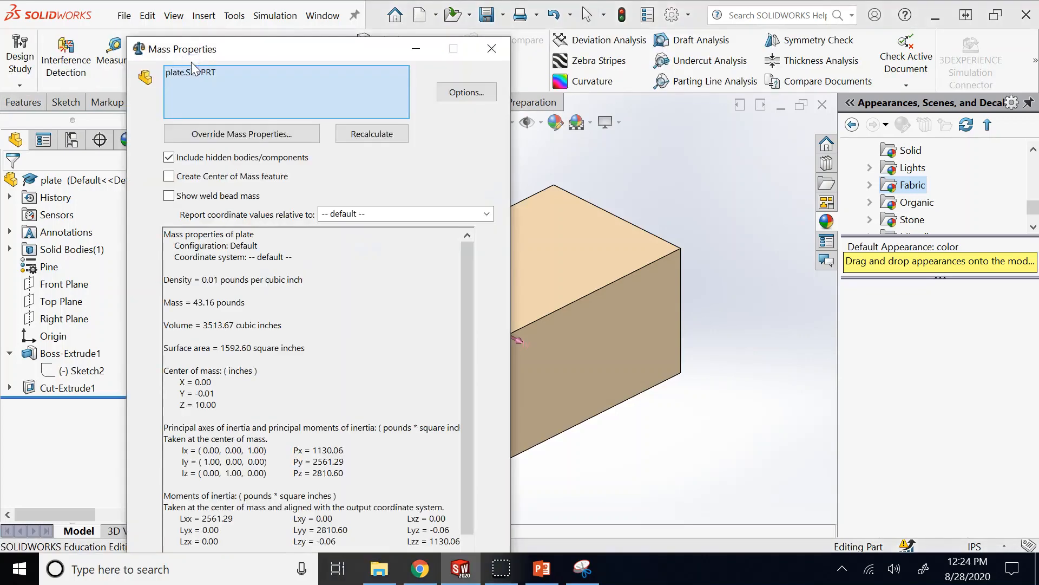
left_click_drag(346, 58, 891, 34)
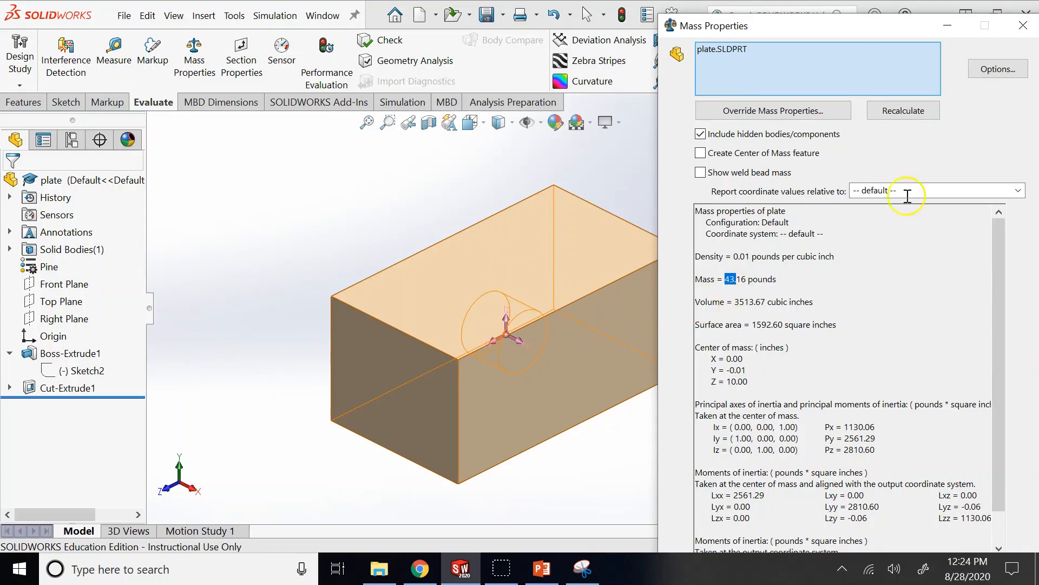
left_click(1023, 25)
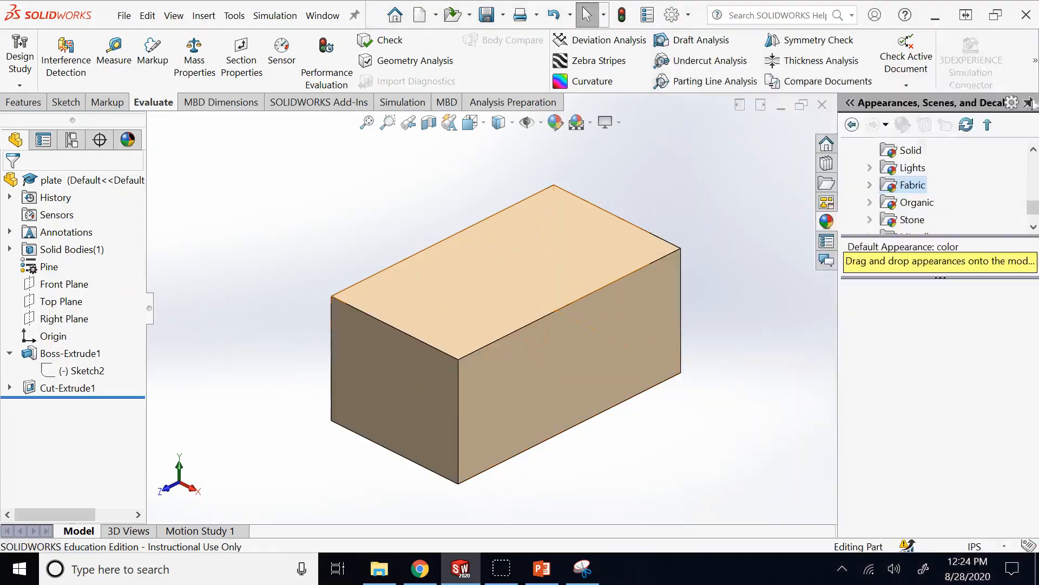
- Change the document units to MMGS (millimeter, gram, second) and evaluate the plate's mass properties again
left_click(979, 547)
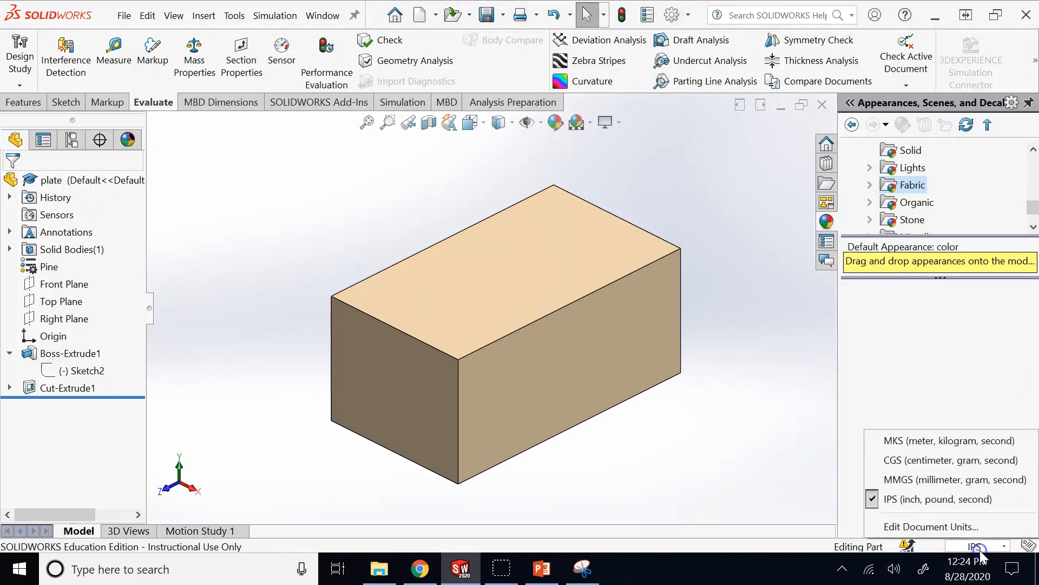
left_click(962, 479)
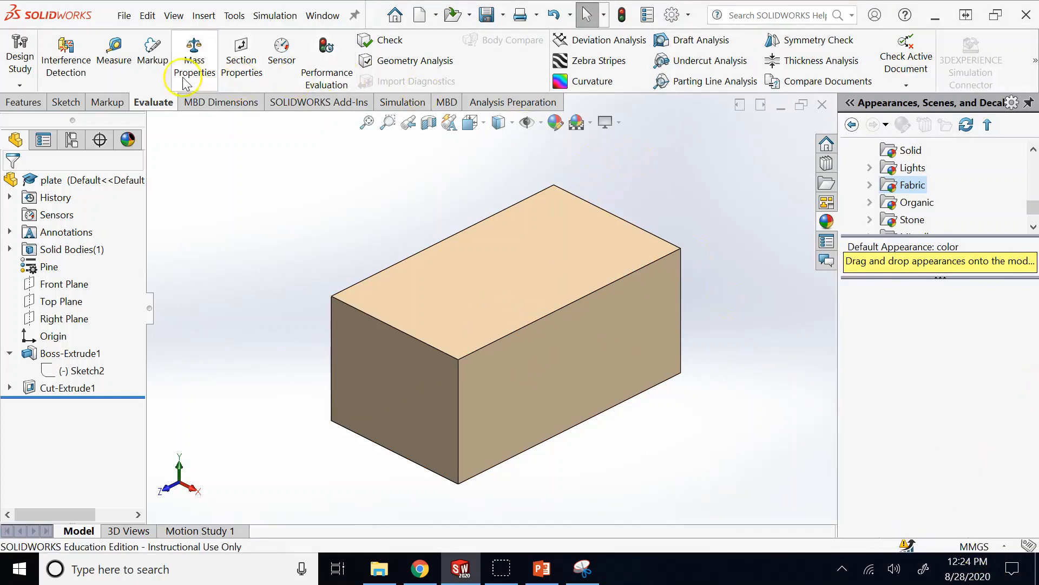
left_click(133, 63)
left_click(131, 57)
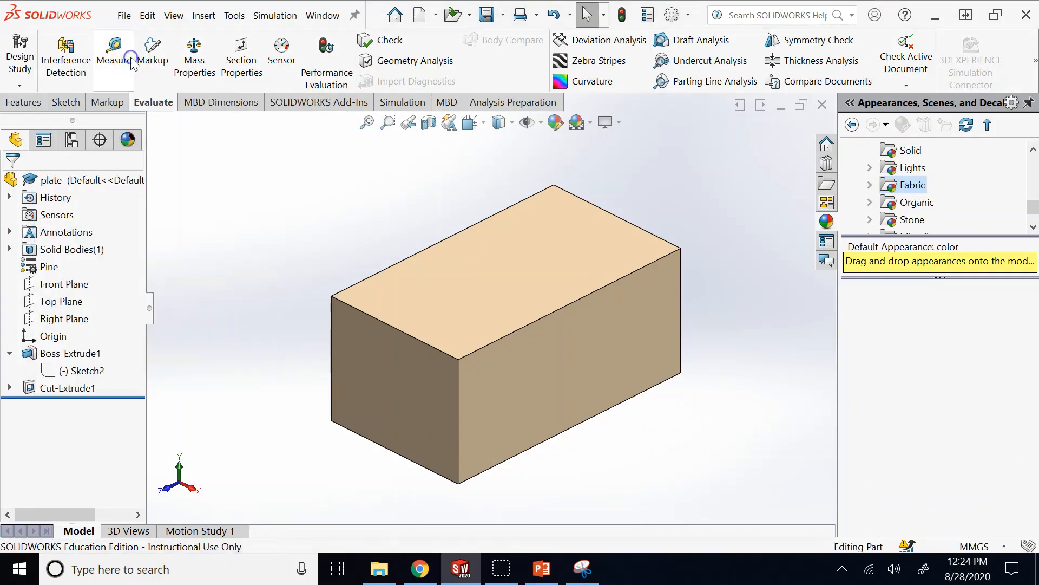
left_click(214, 61)
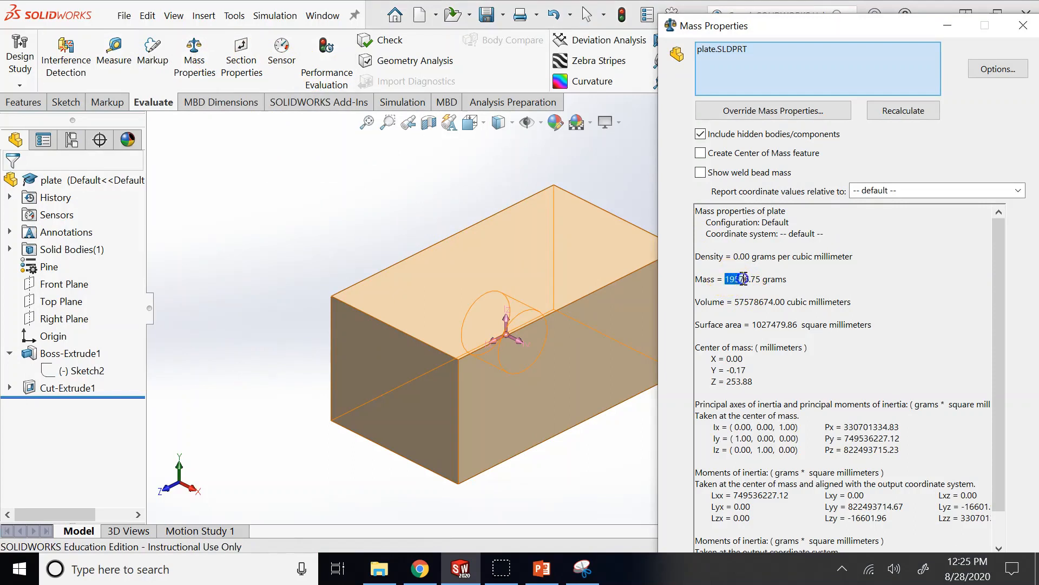
- Examine the plate's mass, volume, surface area, center of mass and moments of inertia in the mass properties report
left_click(820, 290)
left_click(741, 263)
left_click_drag(851, 302, 696, 306)
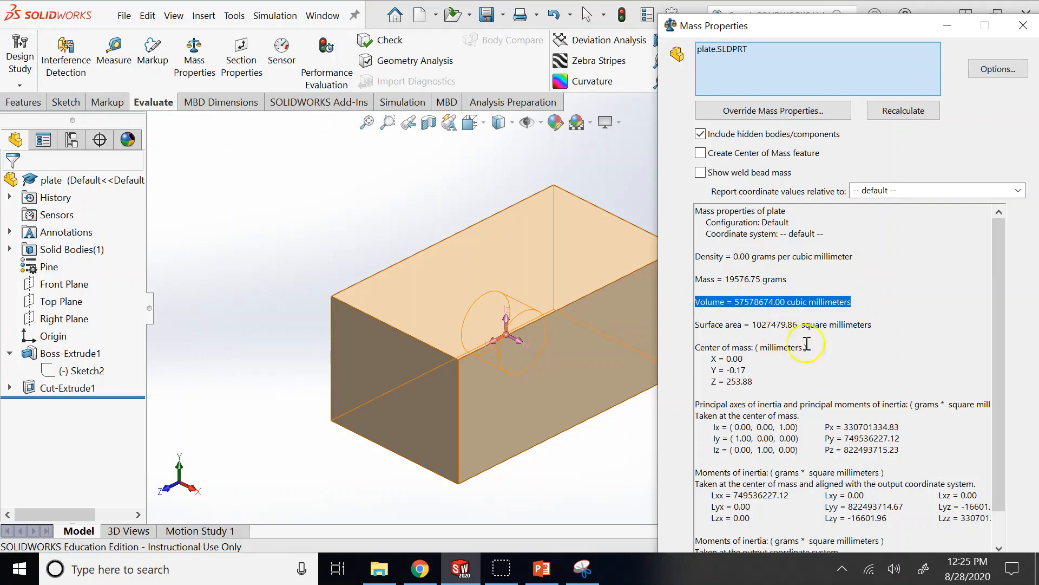
left_click_drag(876, 323, 698, 325)
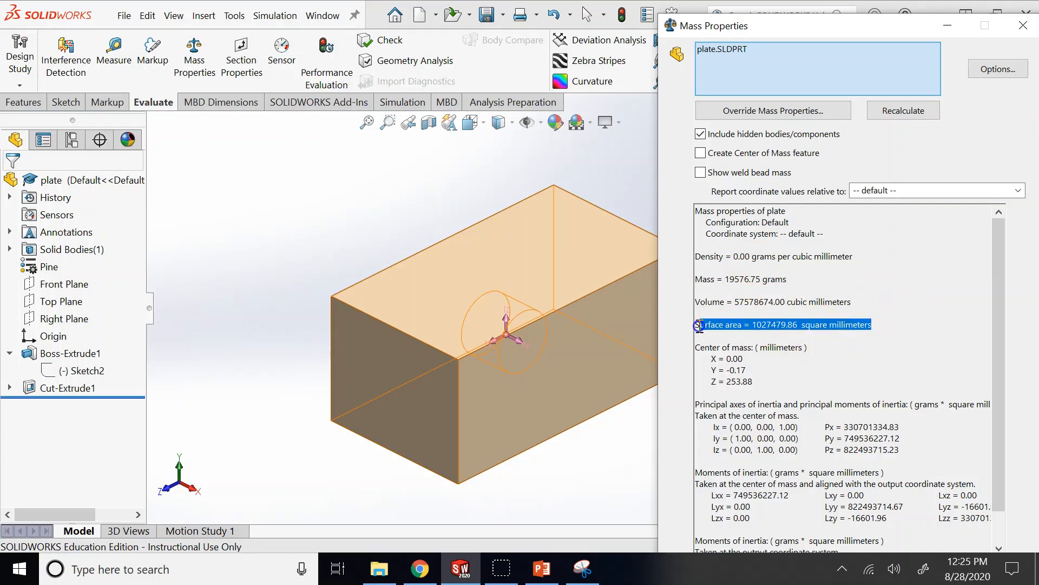
left_click_drag(764, 382, 695, 346)
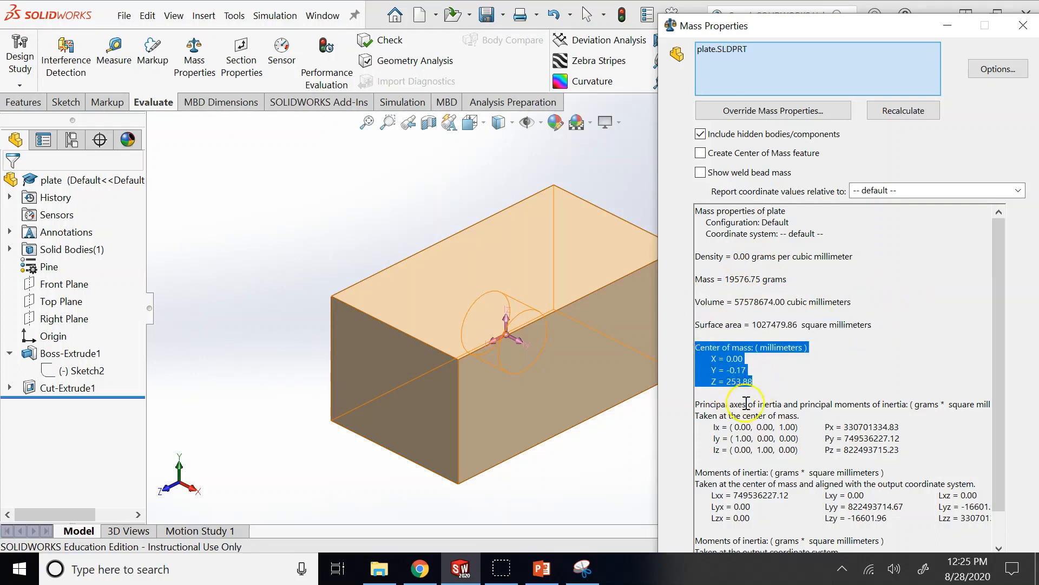
scroll(749, 403, "down", 1)
scroll(749, 404, "down", 2)
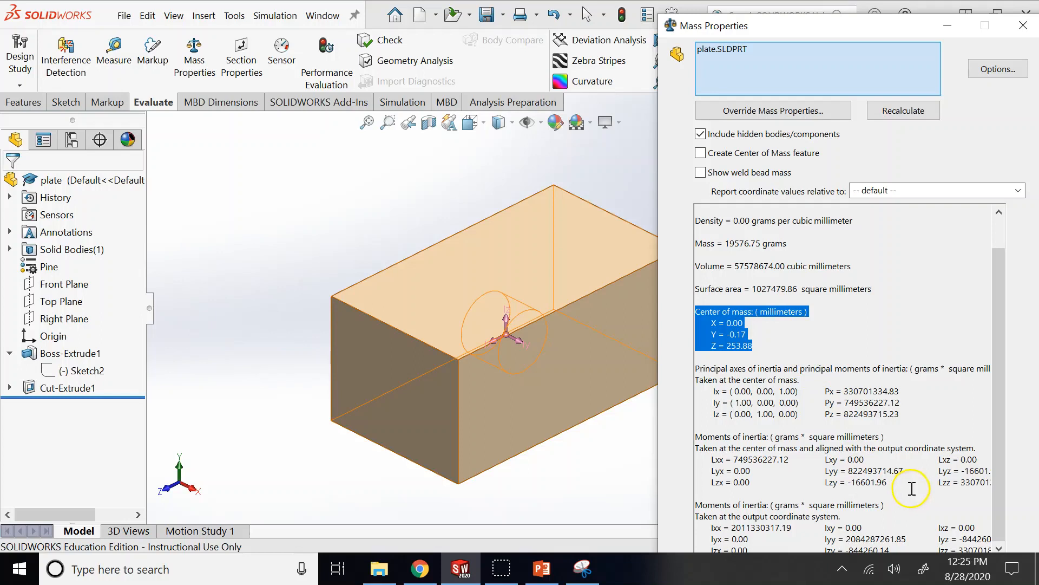
left_click_drag(697, 299, 1009, 539)
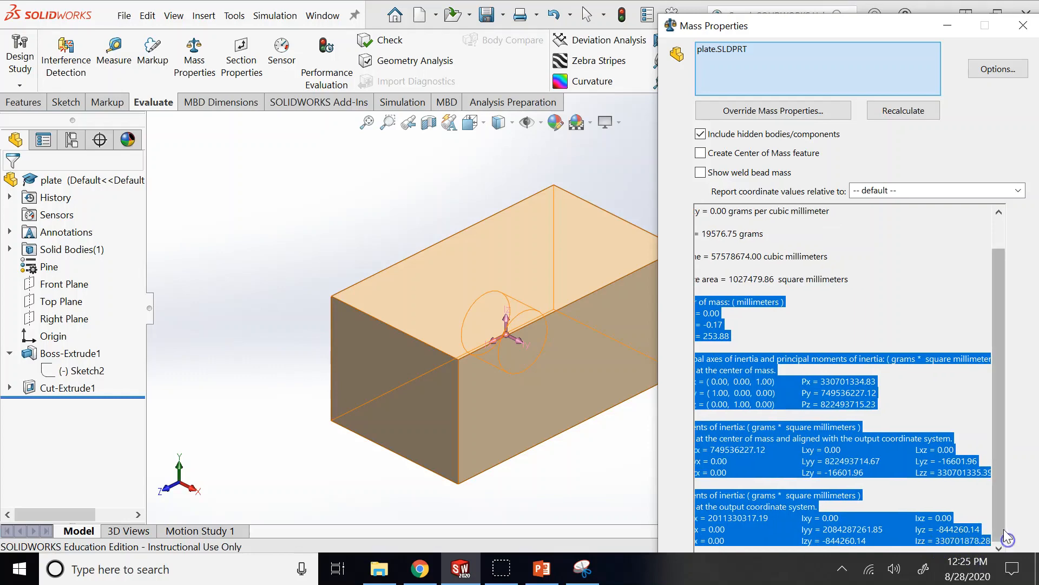
scroll(999, 379, "up", 1)
left_click(785, 374)
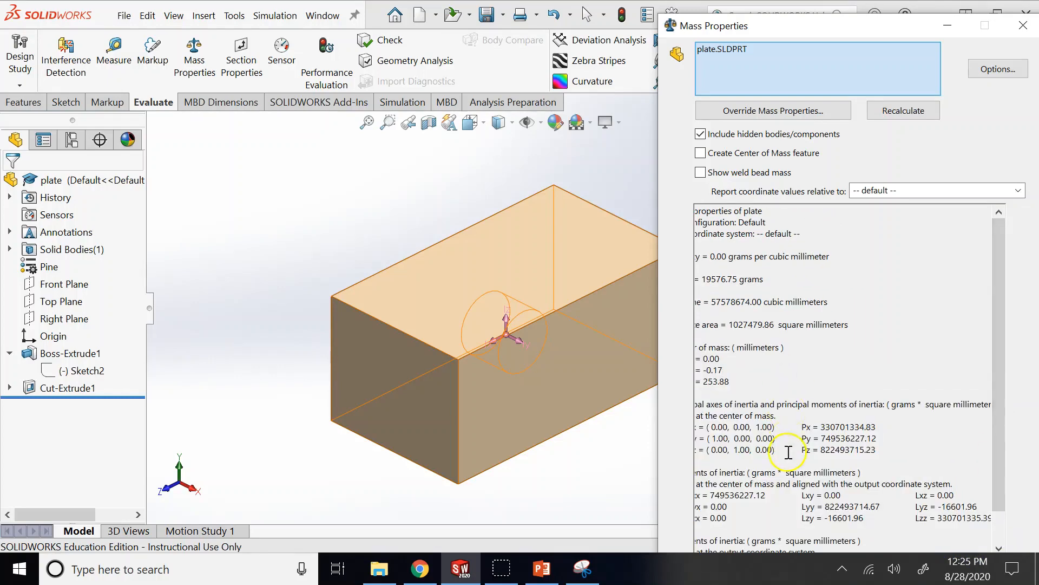
left_click_drag(830, 32, 809, 22)
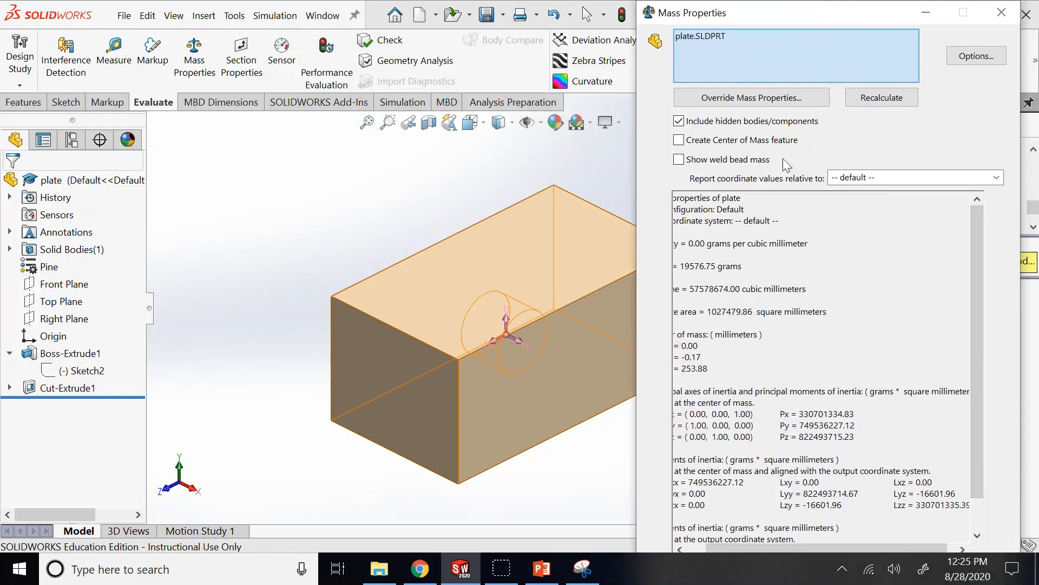
left_click_drag(720, 548, 701, 550)
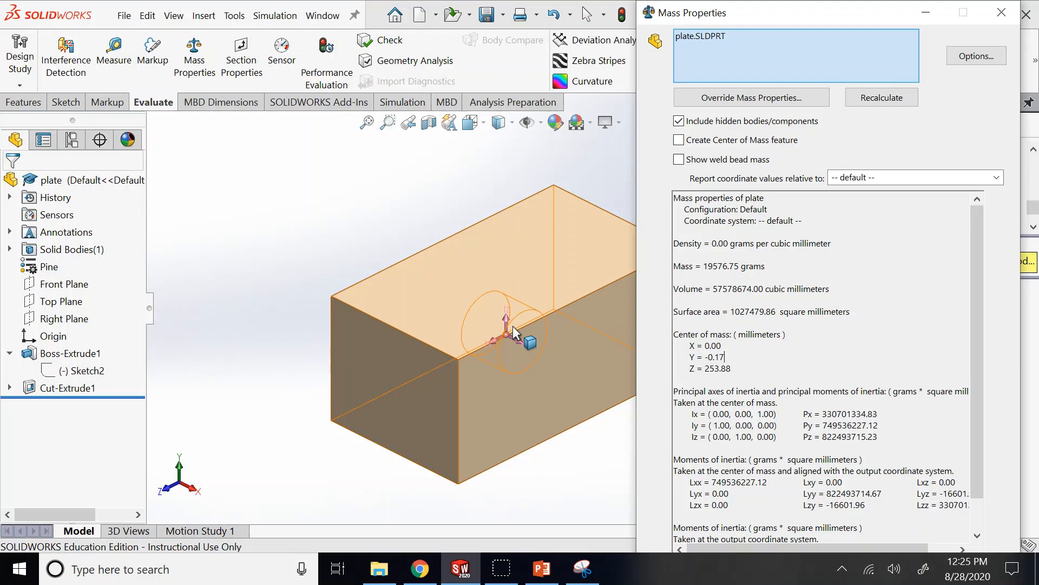
- Check the coordinate systems available for reporting values and highlight the X, Y and Z coordinates of the center of mass
left_click(624, 192)
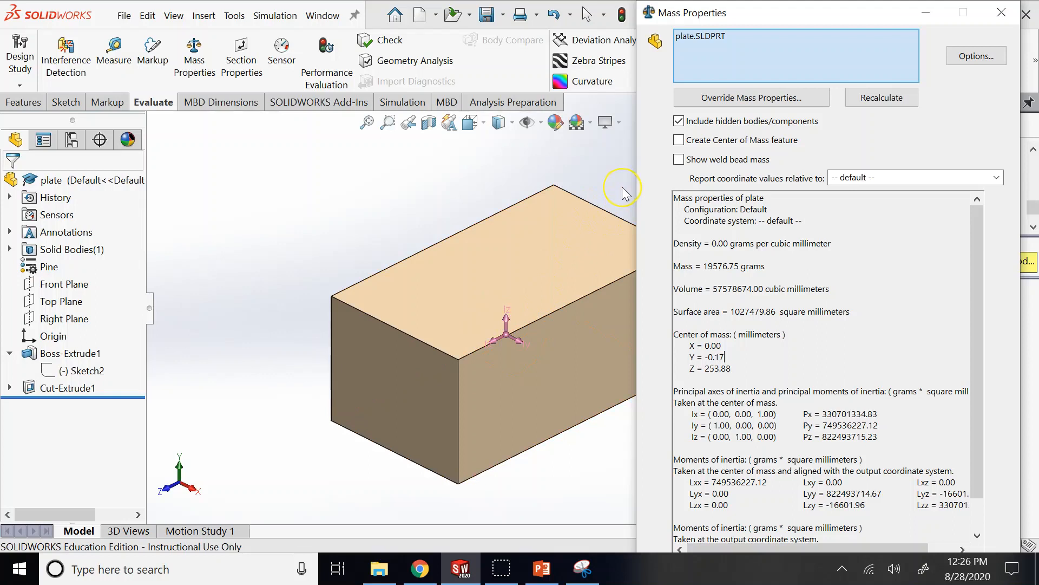
left_click(538, 278)
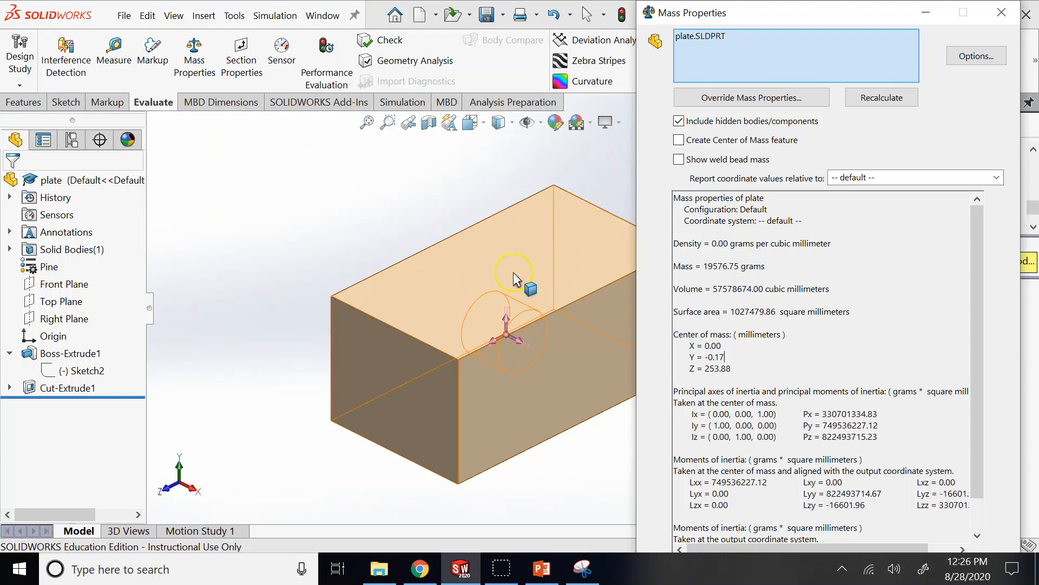
left_click(394, 195)
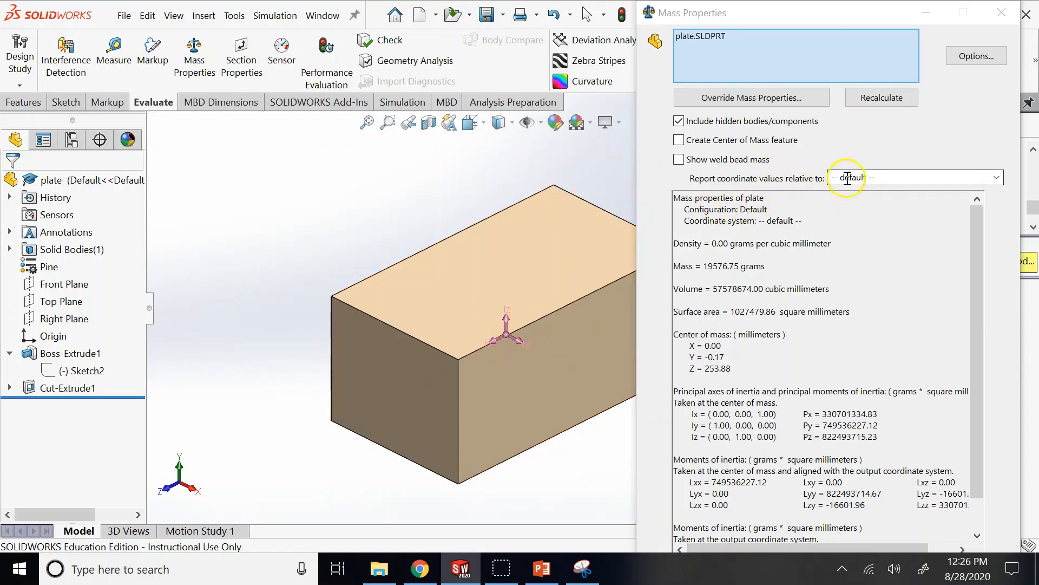
left_click(996, 177)
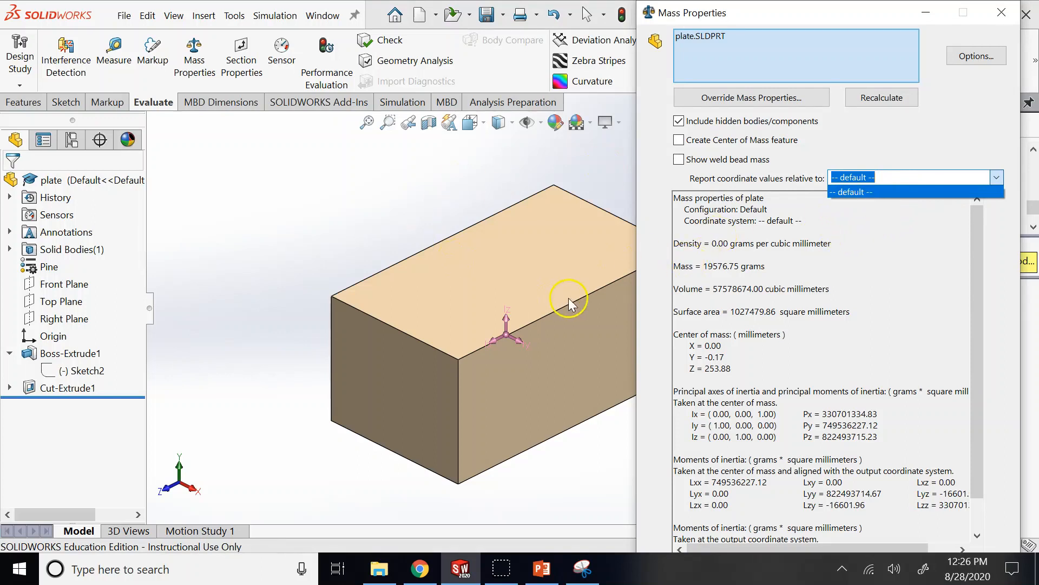
left_click(727, 360)
left_click_drag(739, 372, 667, 344)
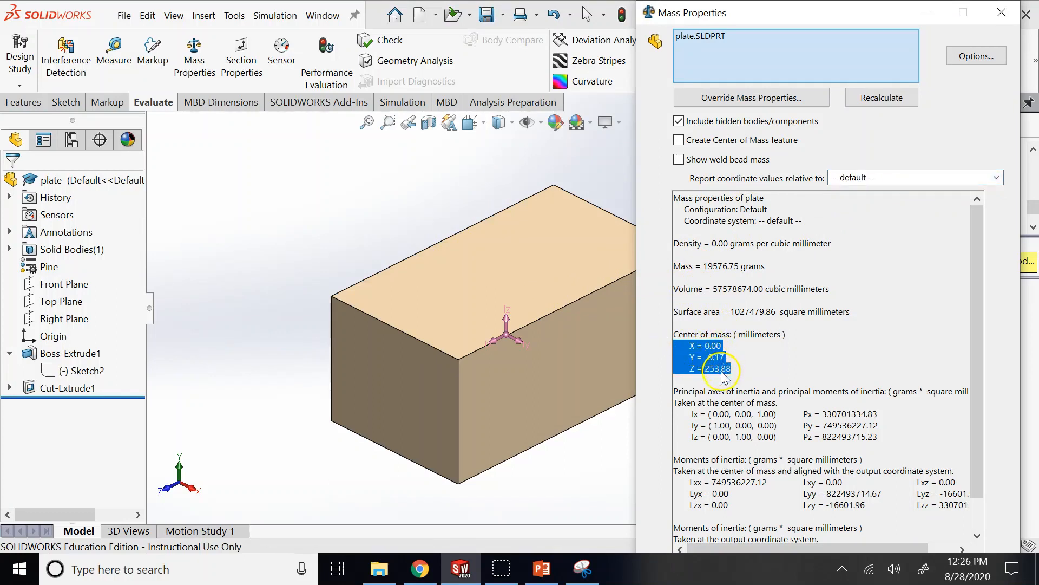
- Capture the center of mass coordinates with the Snipping Tool and minimize its window
left_click(582, 568)
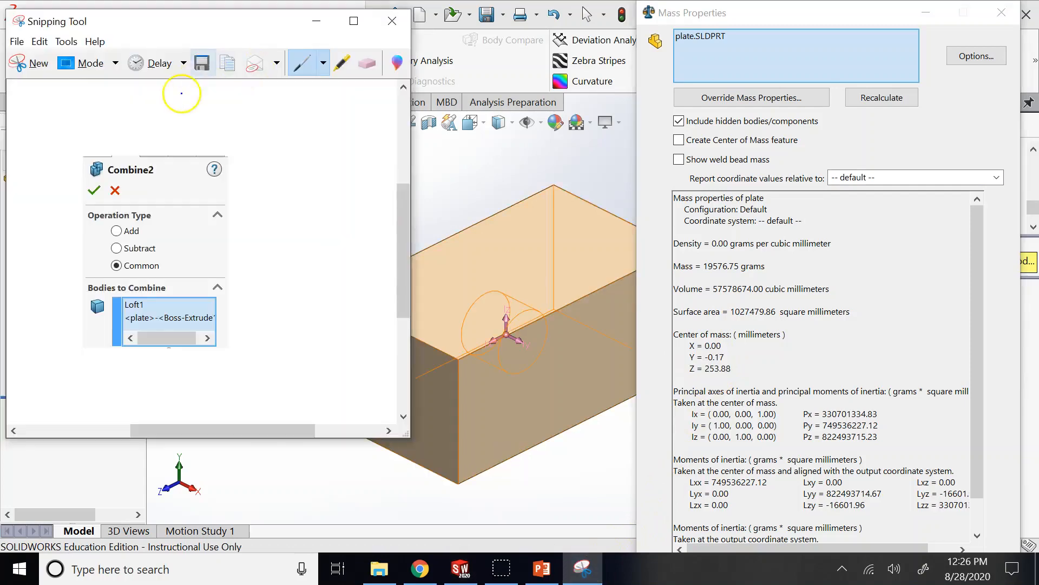
left_click(36, 63)
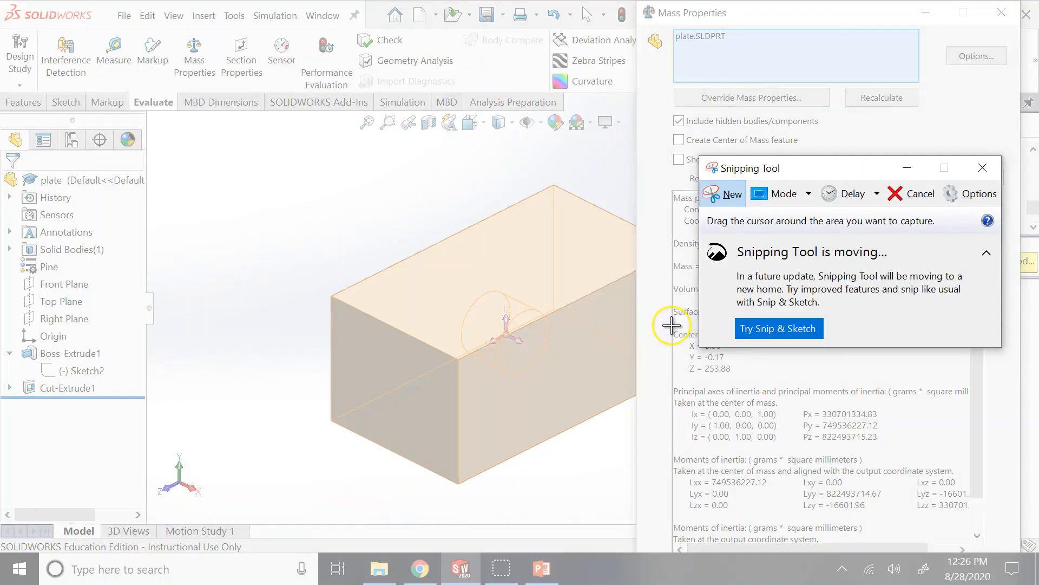
left_click_drag(671, 325, 800, 377)
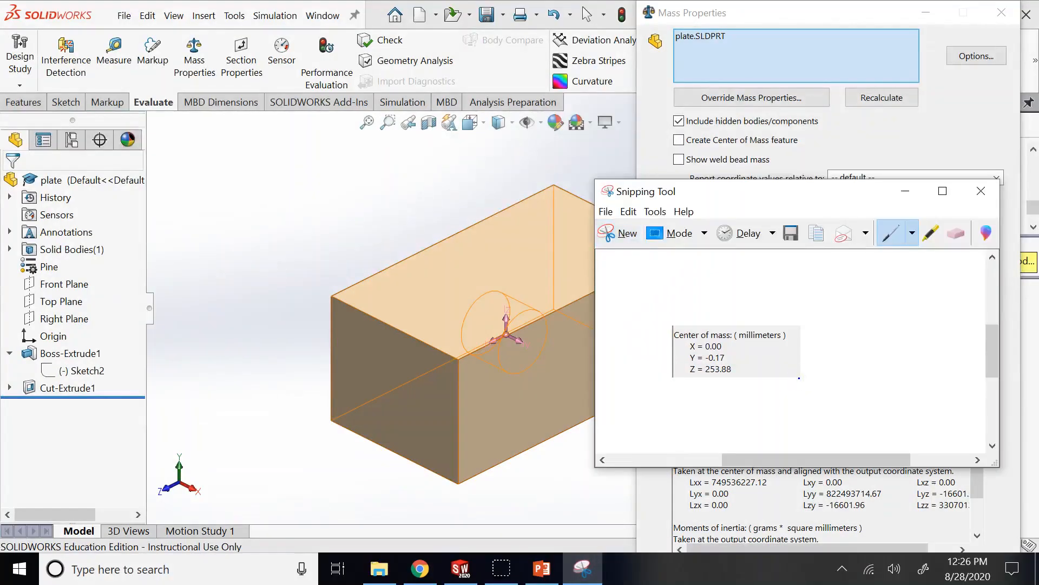
left_click(905, 192)
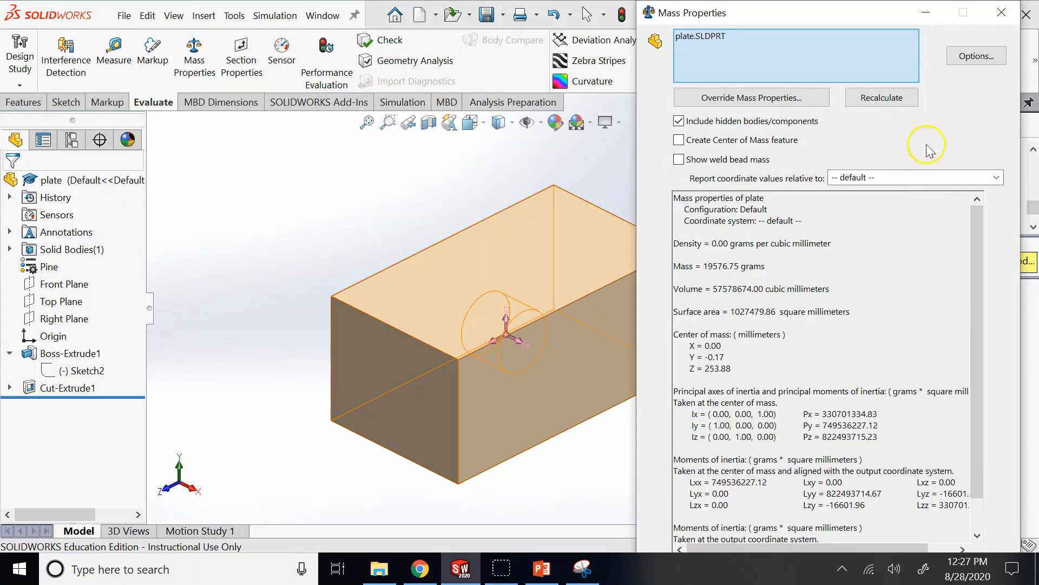
- Look at the block without the report, glance at the PowerPoint slide, return to SOLIDWORKS and close the mass properties report
left_click(925, 11)
left_click(681, 468)
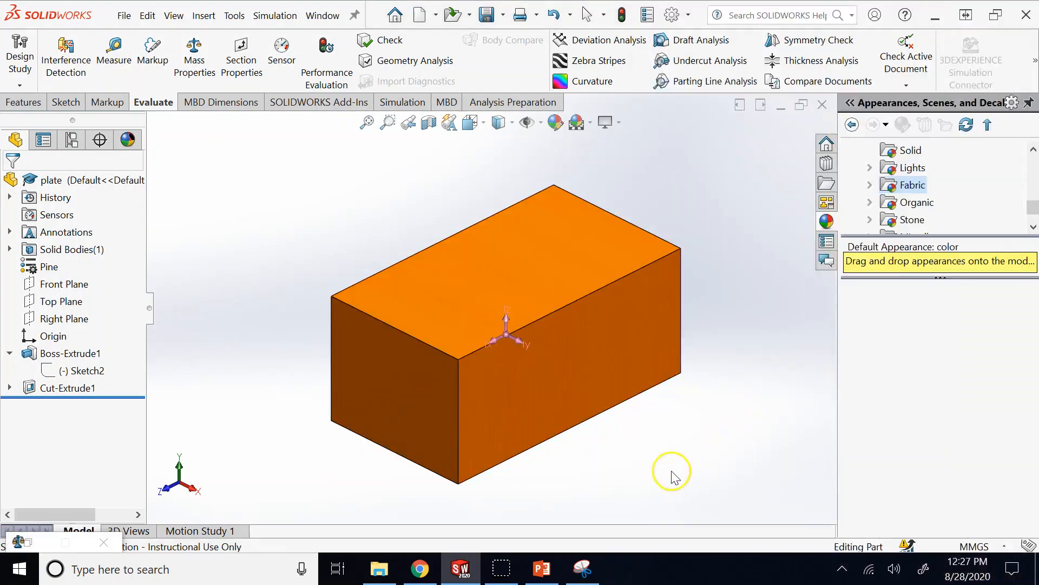
left_click(460, 568)
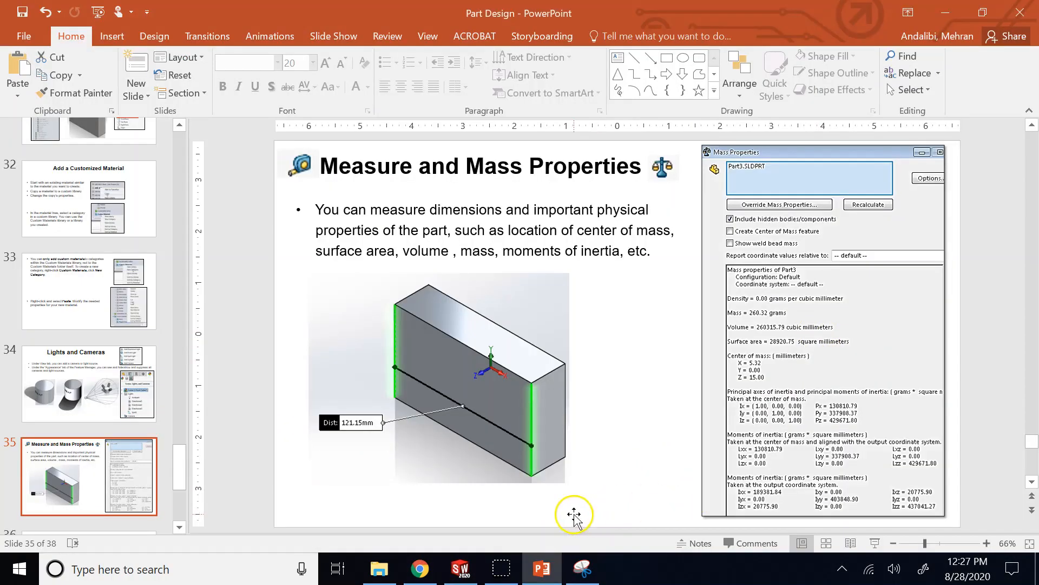
left_click(461, 567)
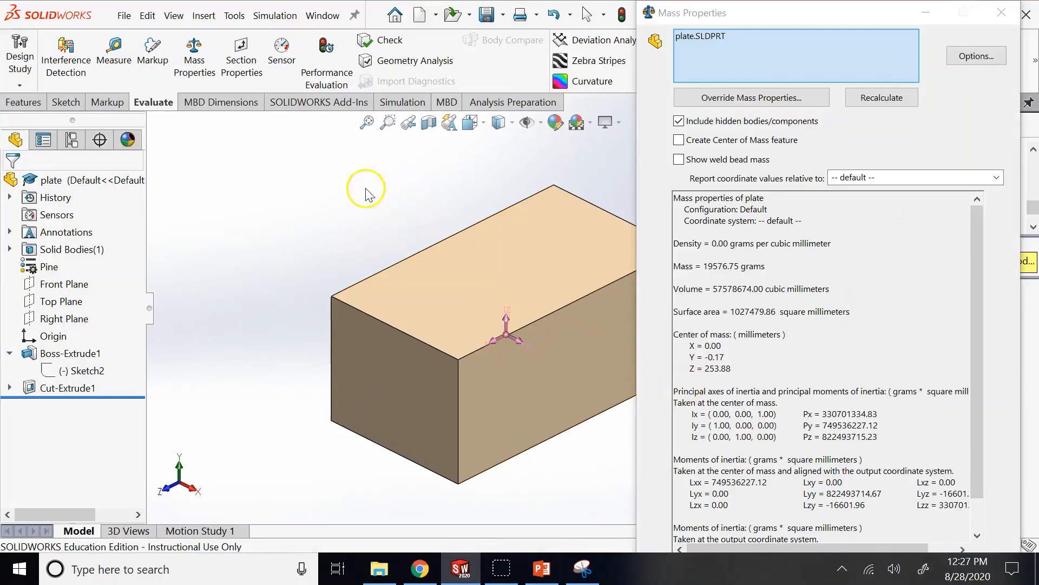
left_click(1002, 13)
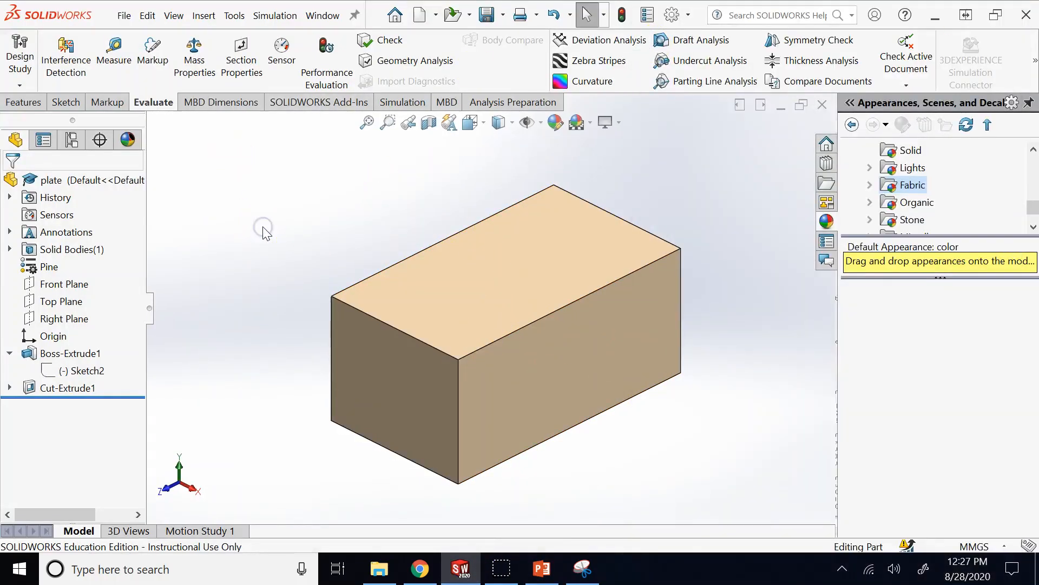
- Start a reference coordinate system with its origin at the block's rear top corner and its X axis along the adjoining long top edge
left_click(23, 102)
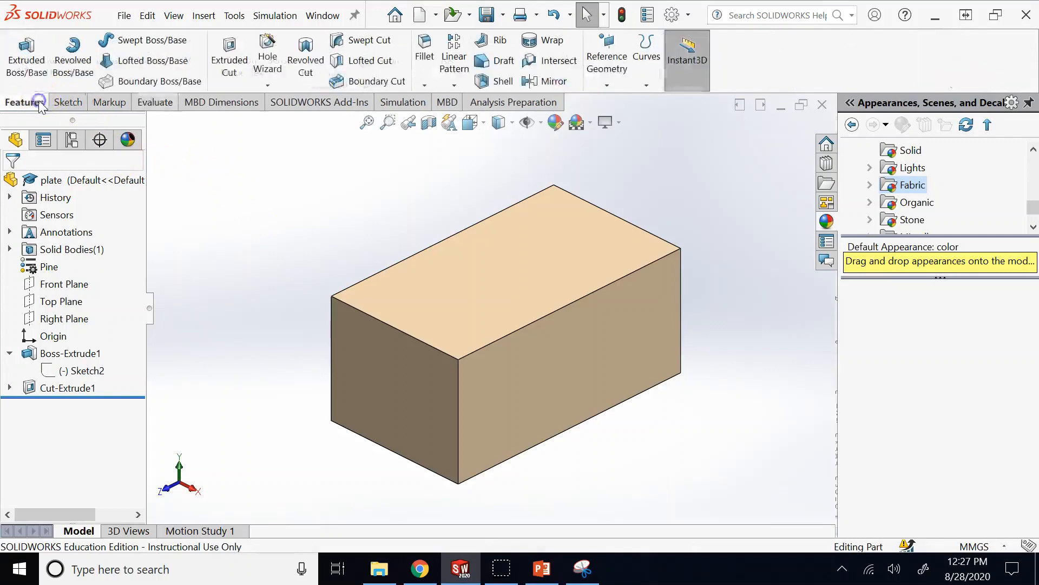
left_click(627, 88)
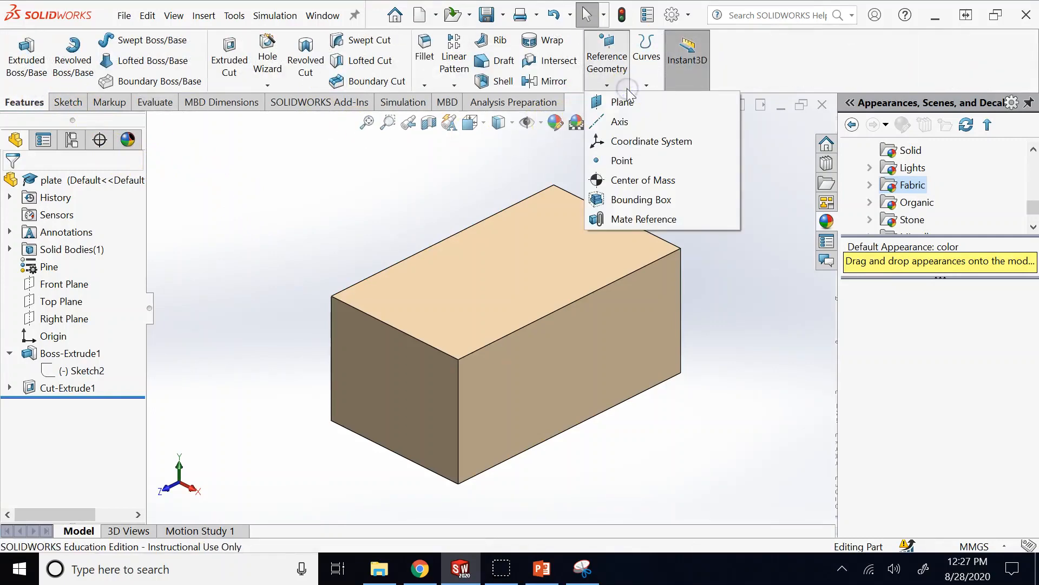
left_click(685, 141)
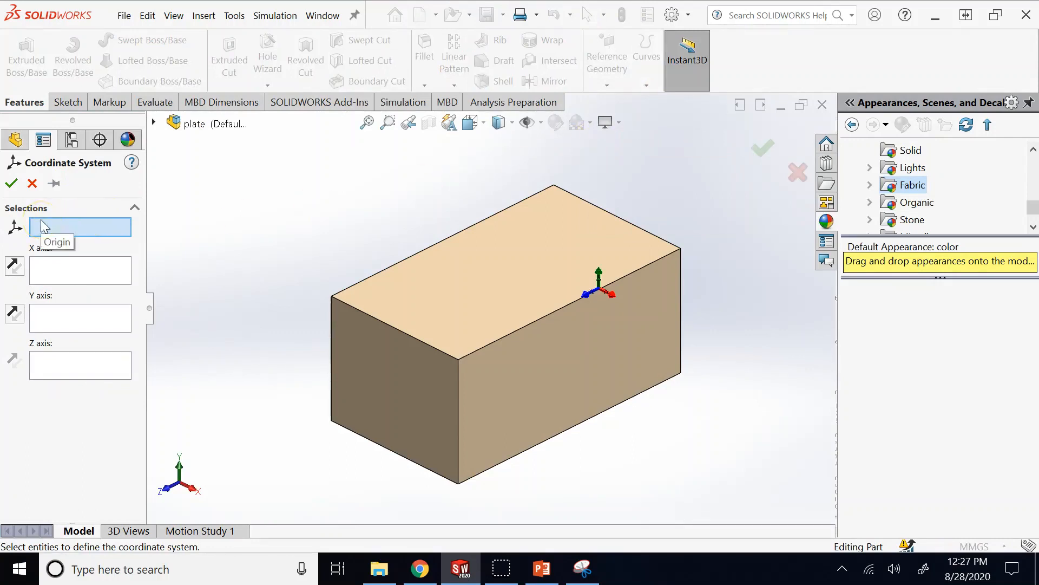
left_click(553, 186)
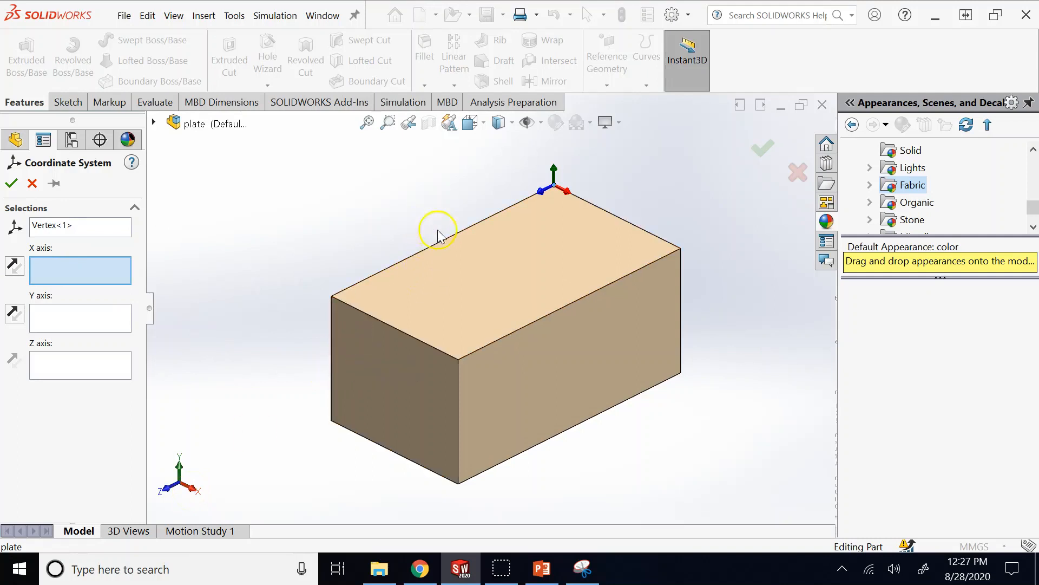
left_click(457, 235)
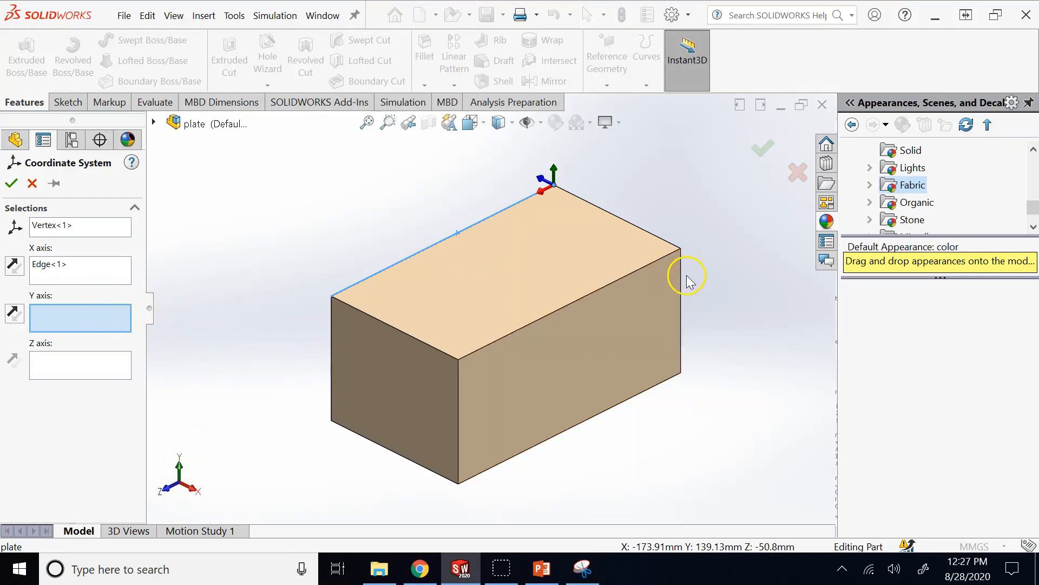
- Try the opposite long top edge as the Y axis, replace it with the short rear top edge, and accept the coordinate system
left_click(659, 257)
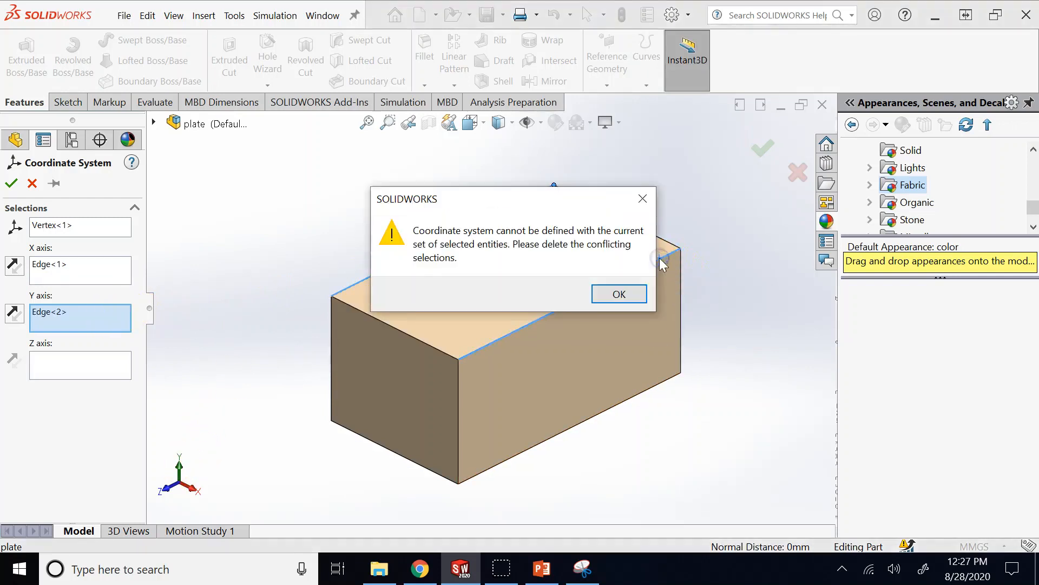
left_click(636, 297)
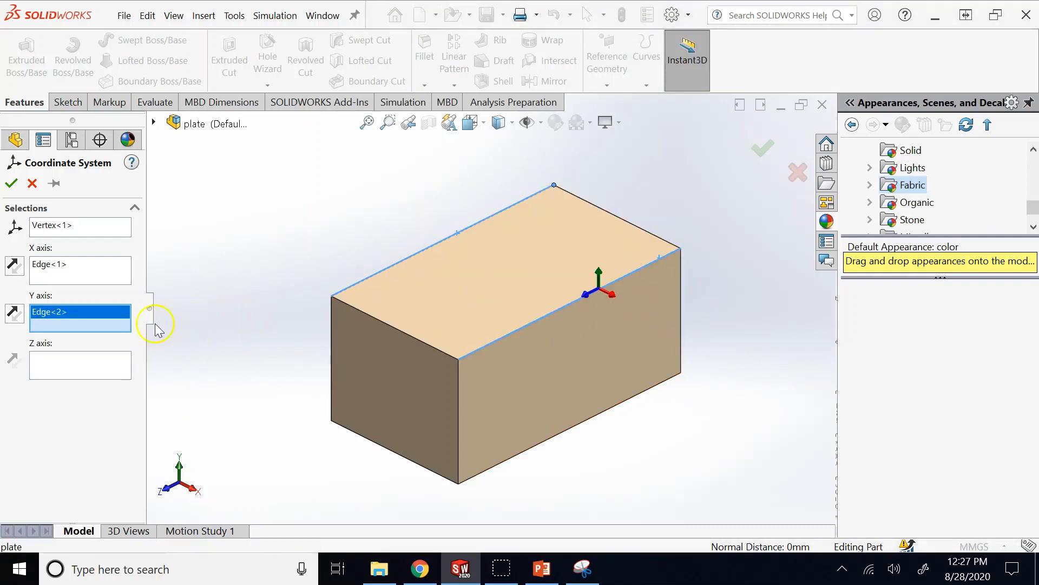
left_click(636, 226)
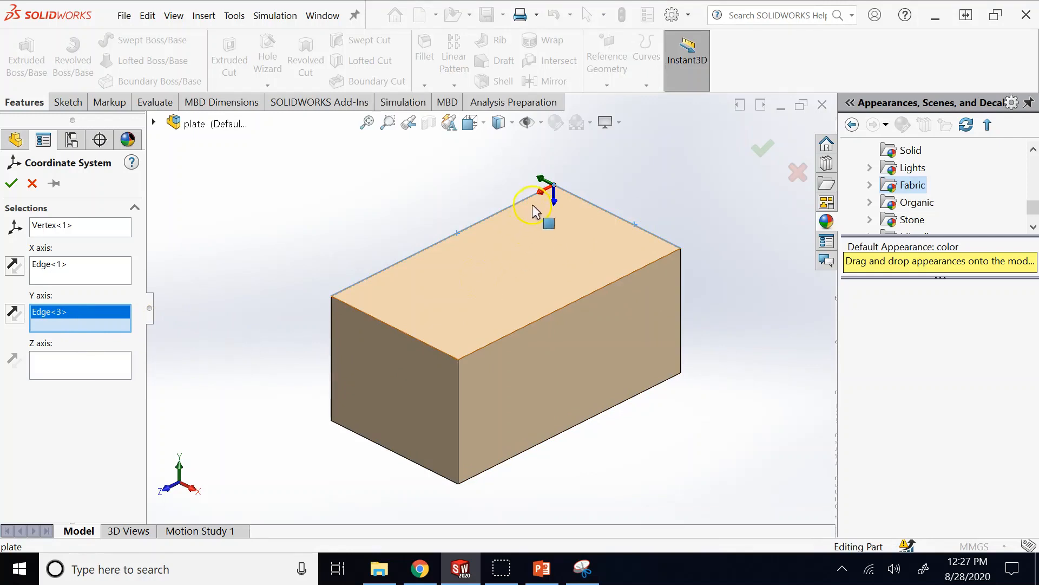
left_click(11, 183)
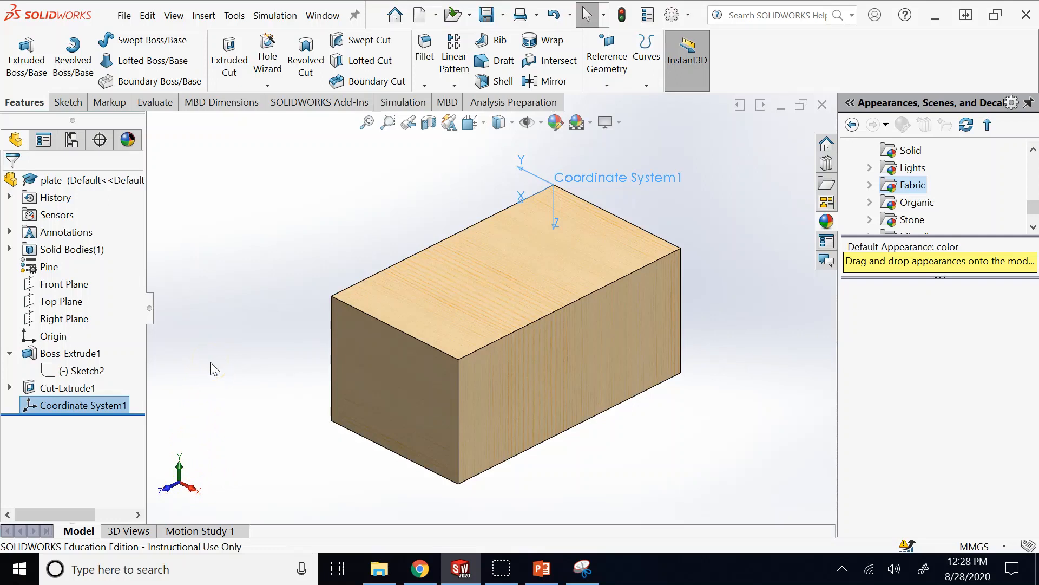
left_click(109, 406)
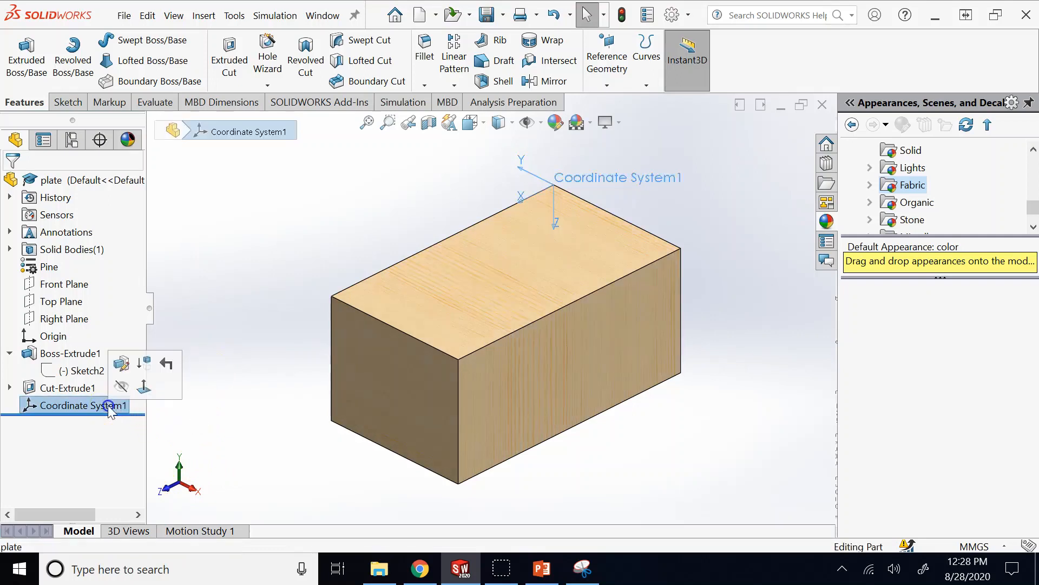
left_click(220, 223)
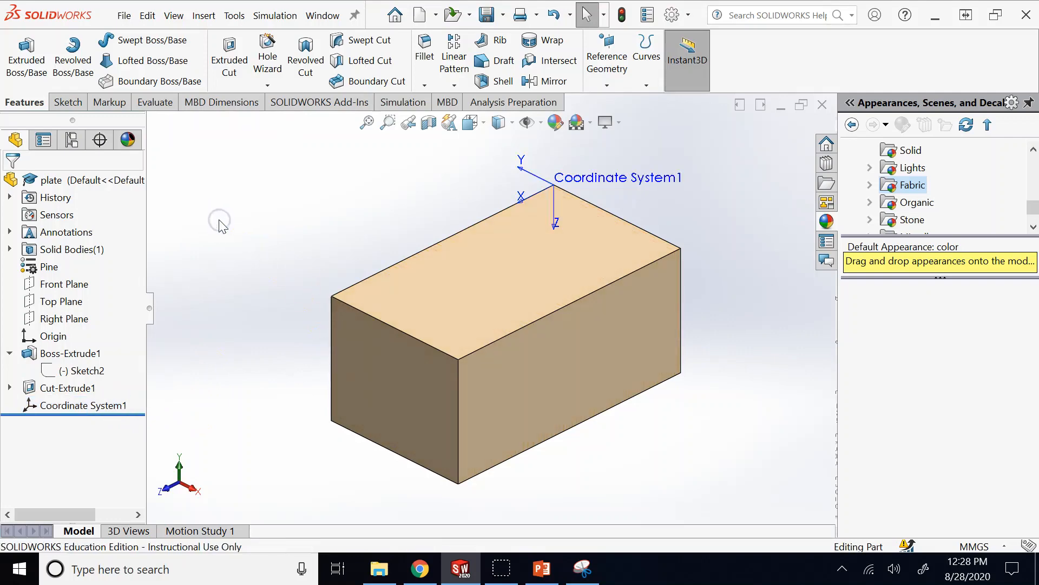
- Evaluate the block's mass properties with coordinate values reported relative to Coordinate System1
left_click(157, 103)
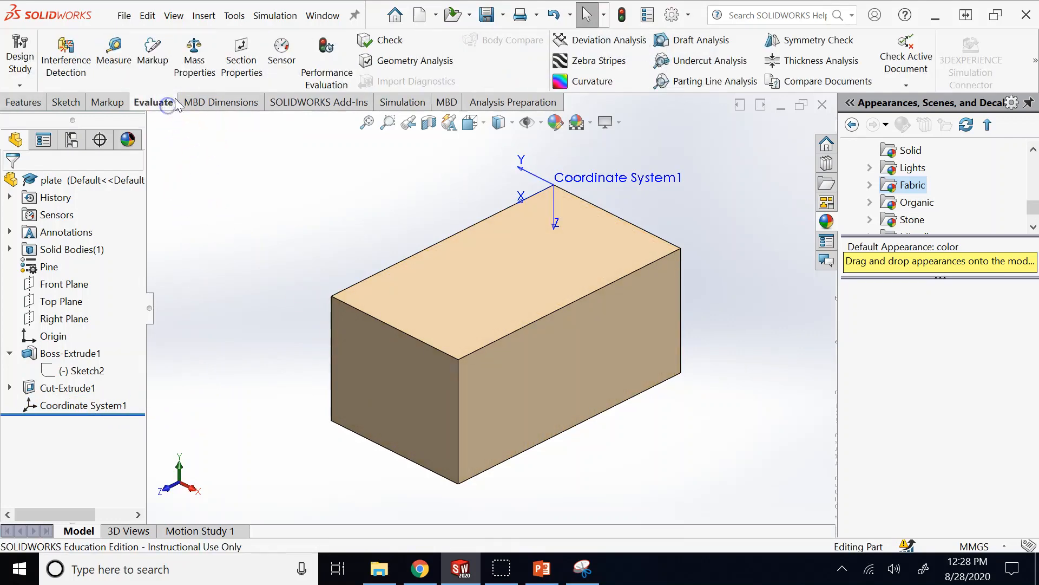
left_click(194, 63)
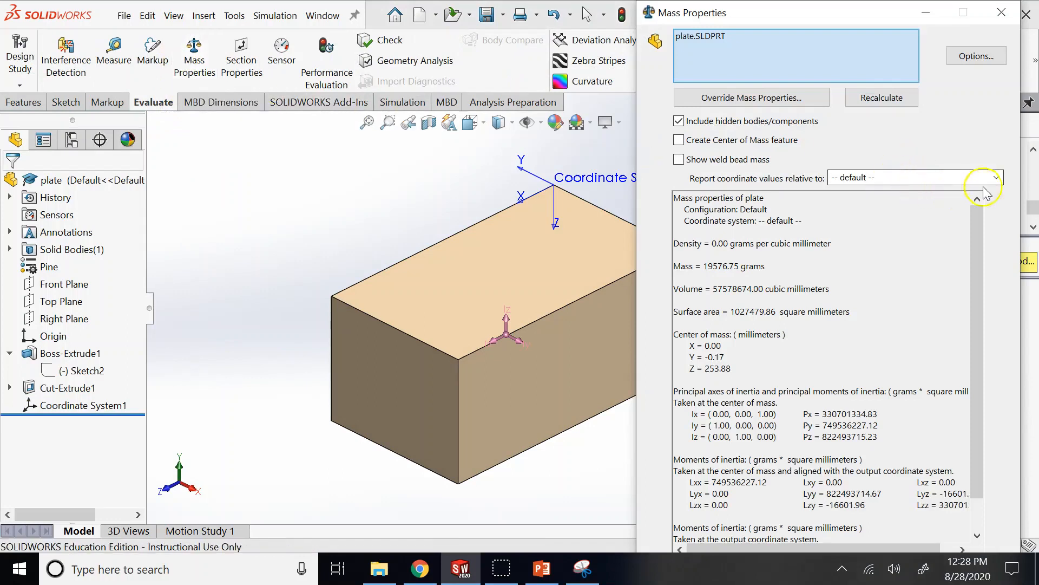
left_click(999, 176)
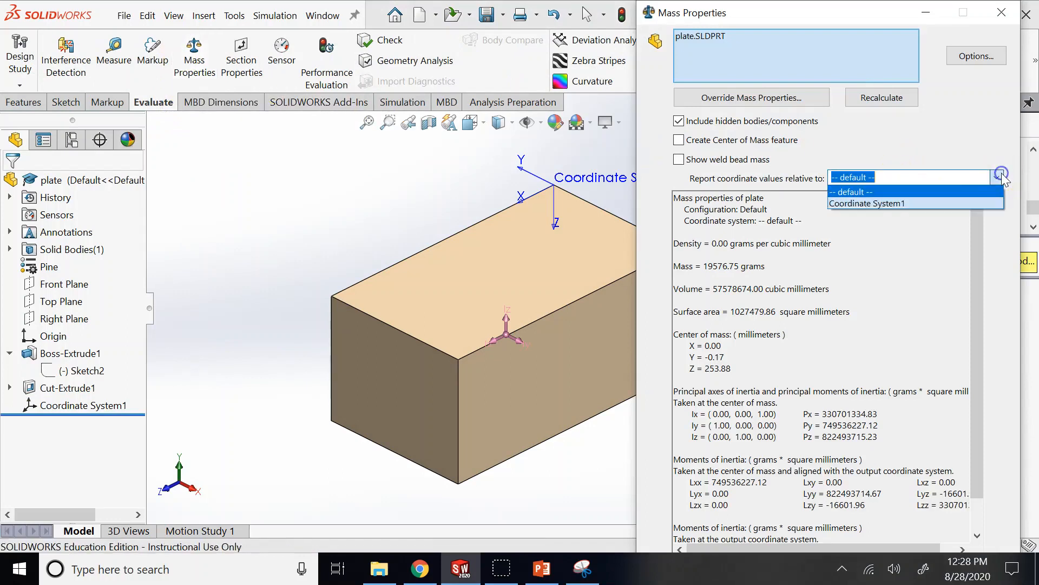
left_click(903, 204)
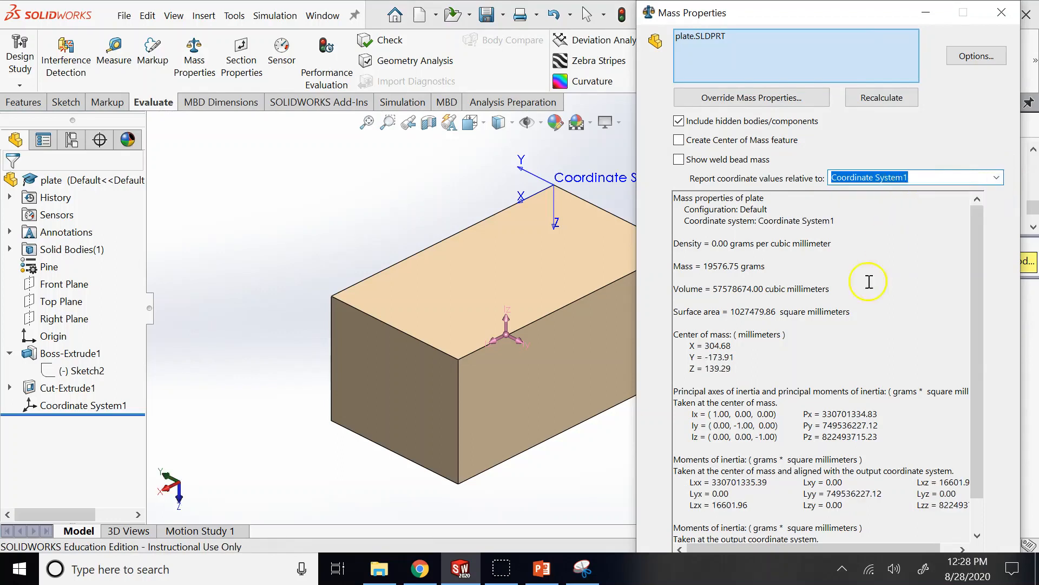
left_click(811, 323)
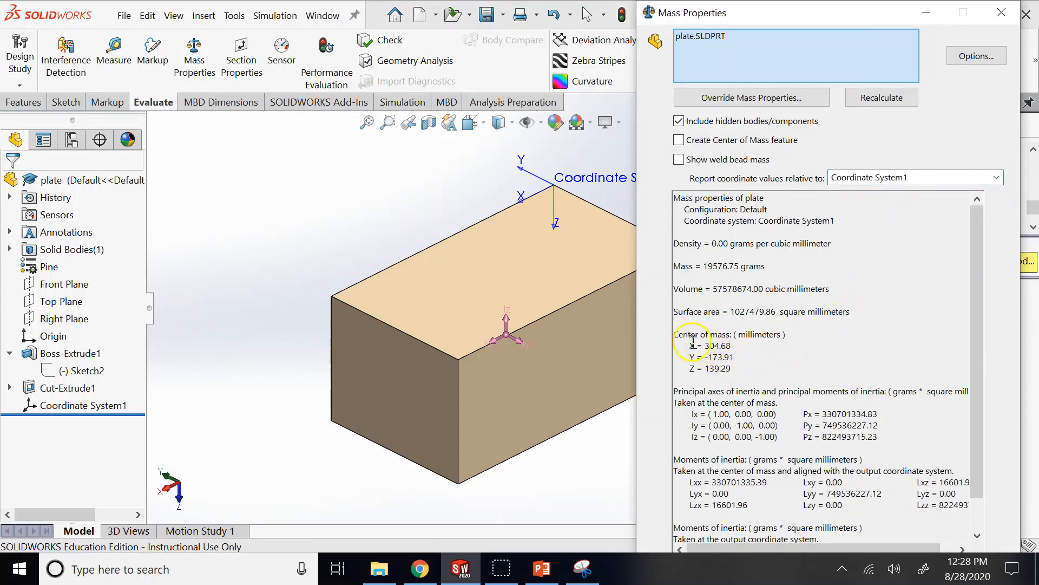
- Compare the center of mass with the earlier snip in the Snipping Tool, minimize the snip unsaved and close the mass properties report
left_click(583, 568)
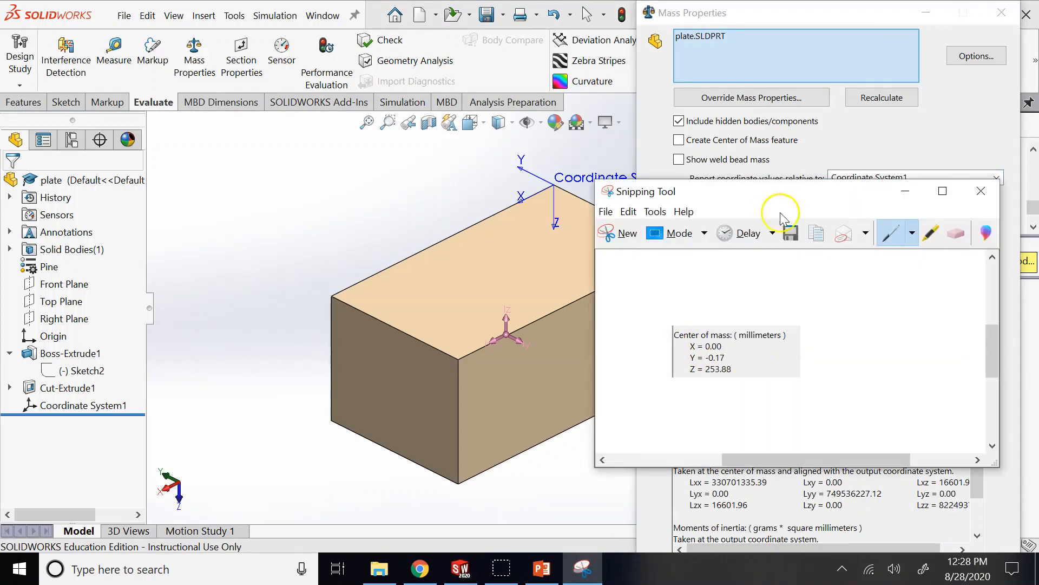
left_click_drag(746, 192, 384, 192)
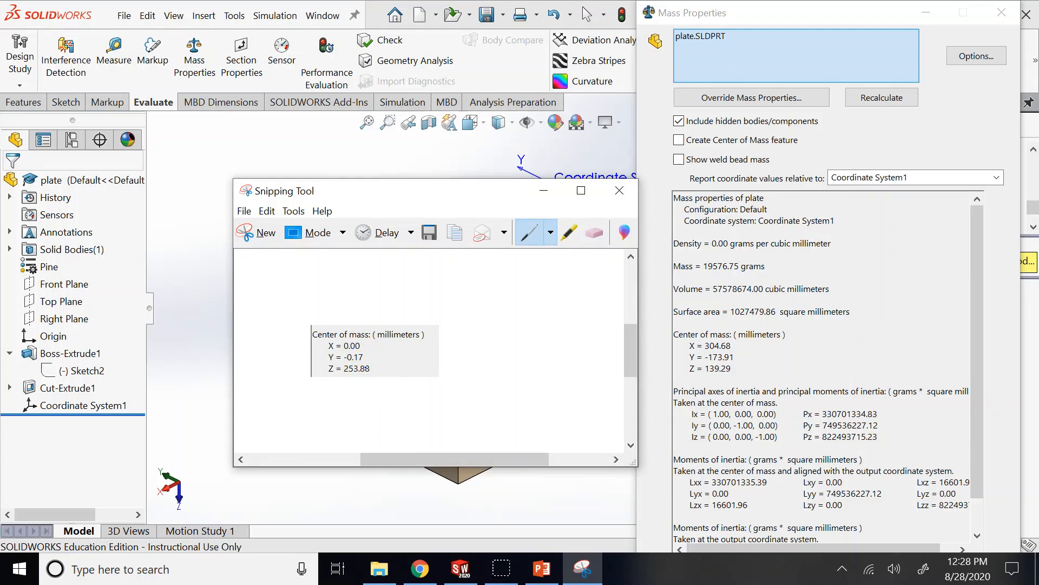
left_click(619, 190)
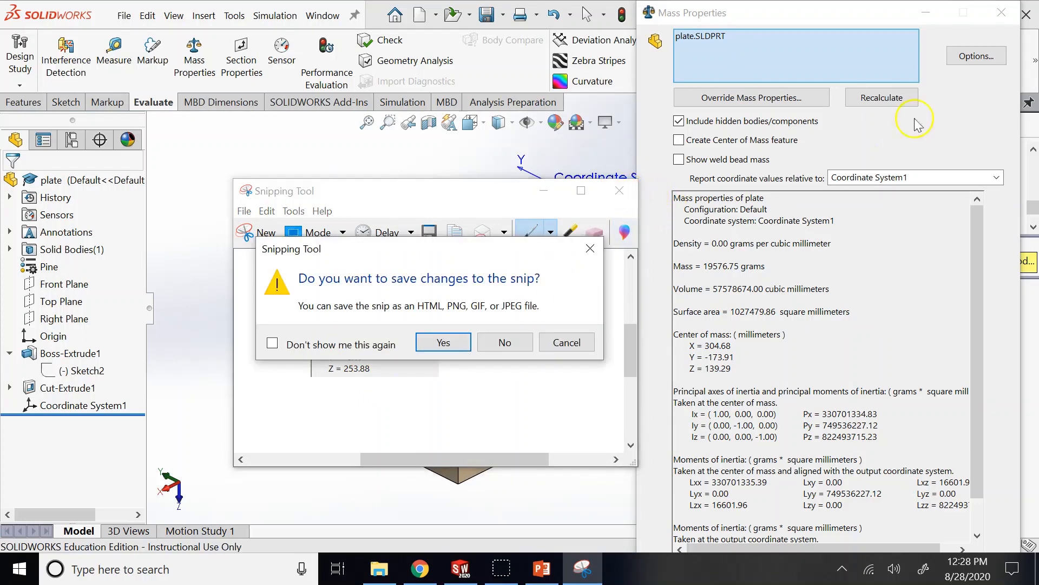
left_click(567, 342)
left_click(544, 190)
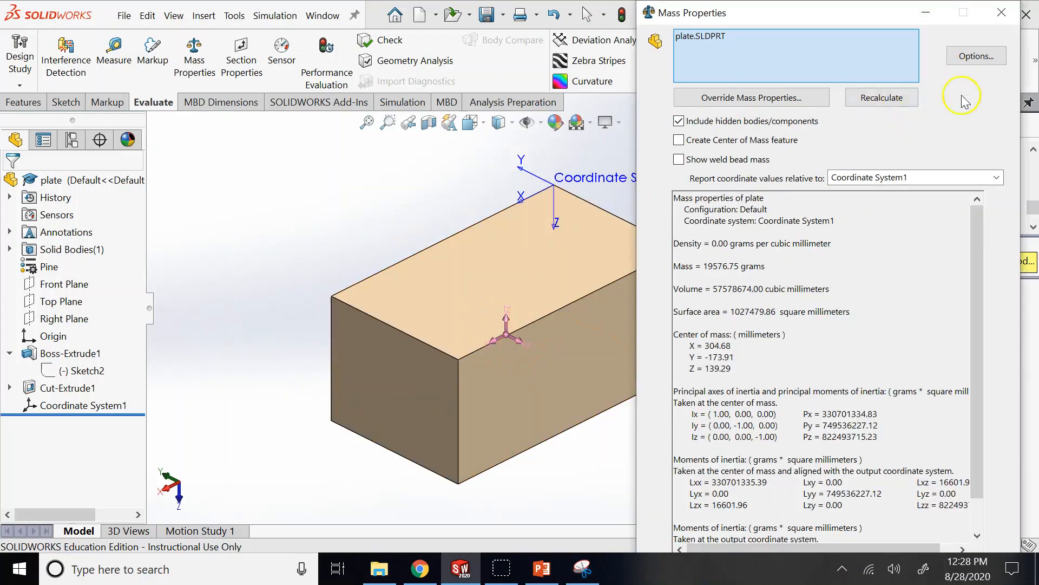
left_click(1001, 12)
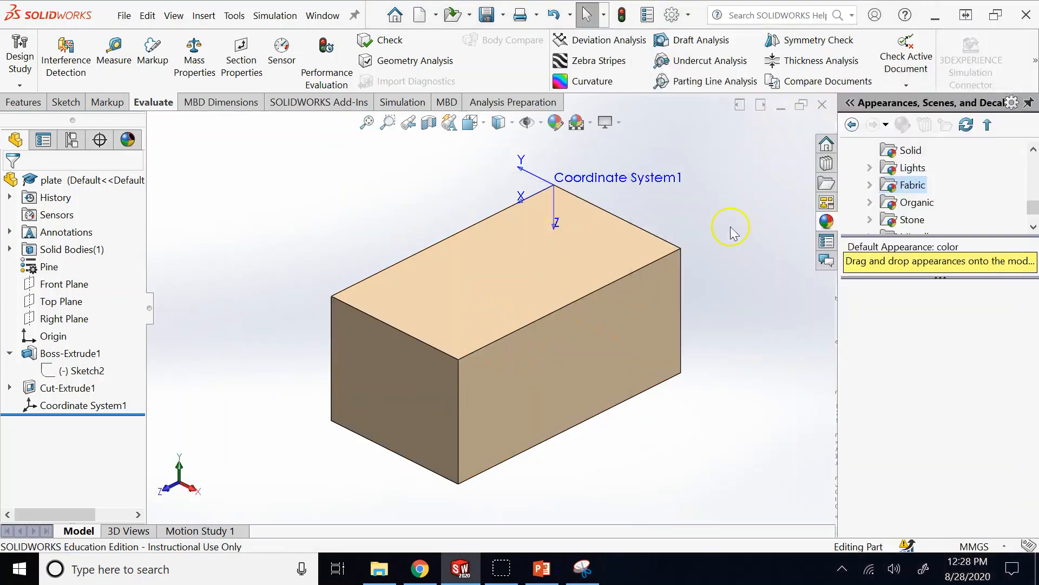
left_click(466, 566)
left_click(541, 568)
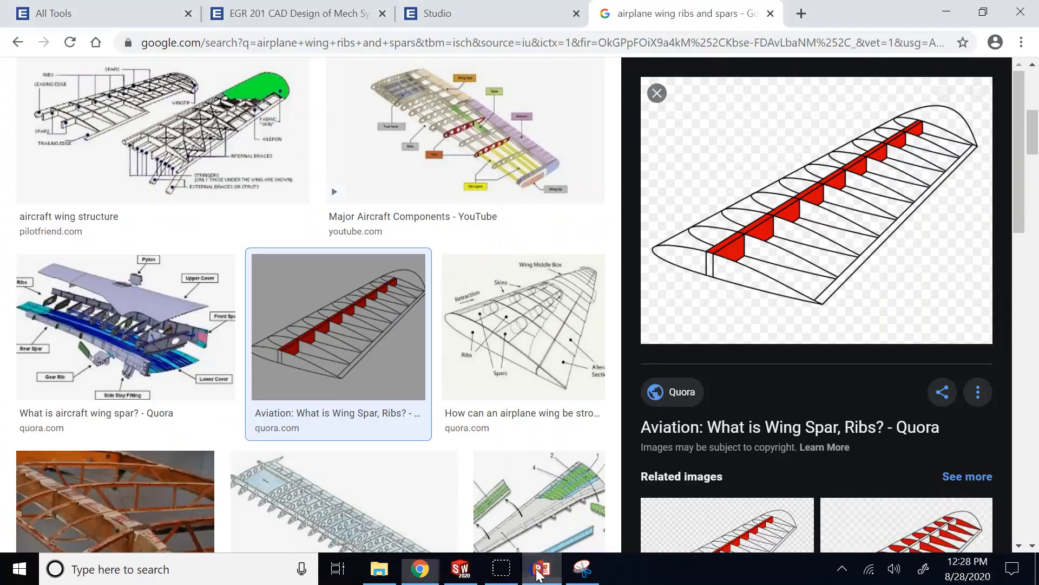
left_click(460, 568)
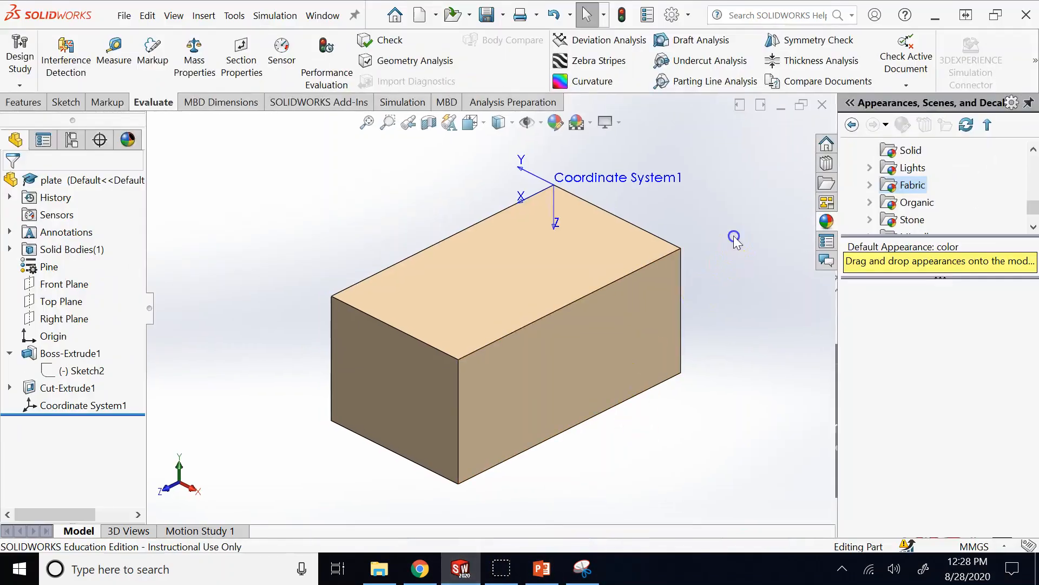
scroll(734, 237, "up", 2)
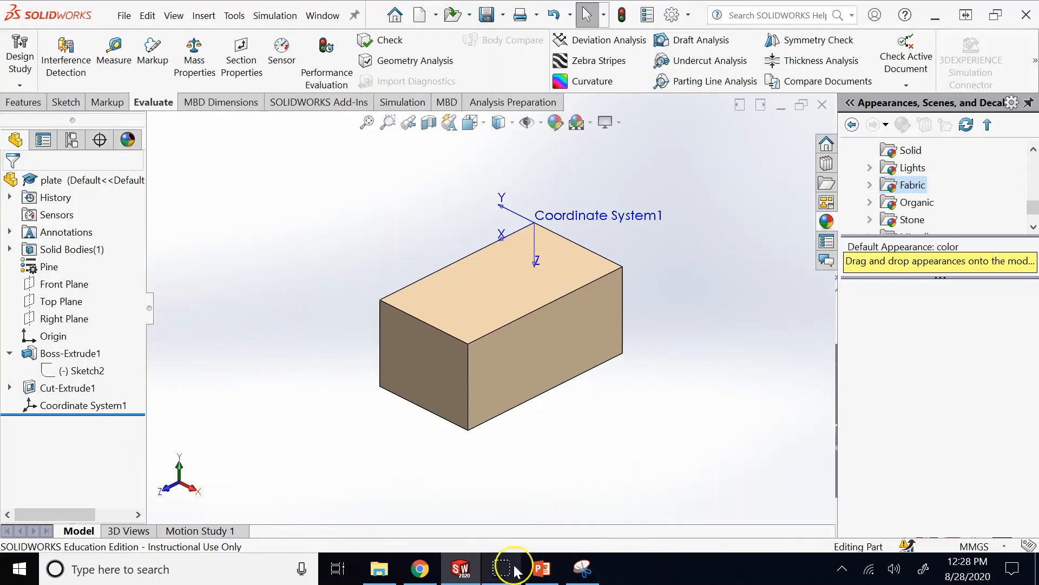
- Switch to PowerPoint and add a slide titled "Coordinate System" after the Measure and Mass Properties slide
left_click(541, 568)
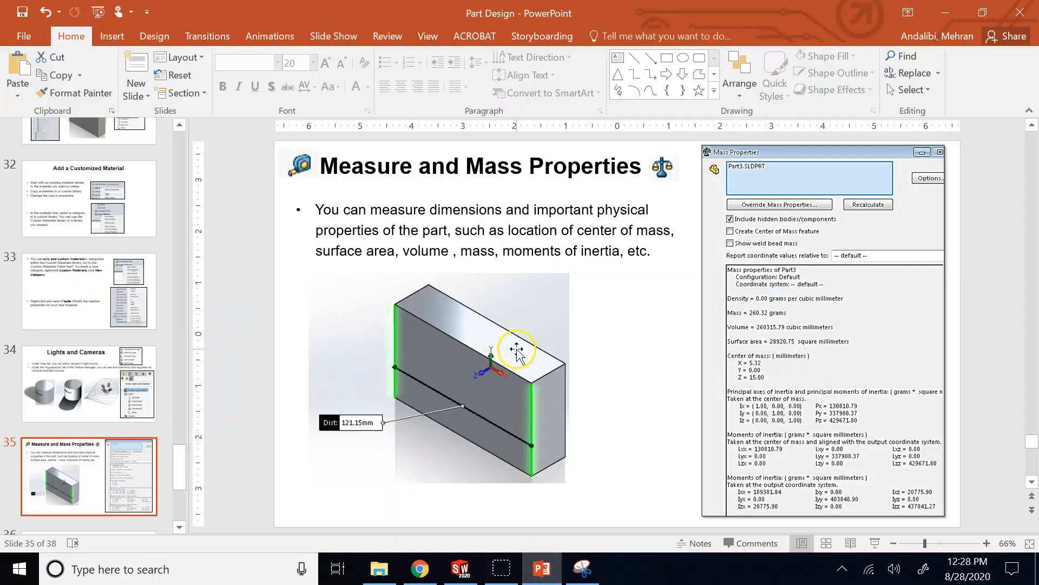
left_click(125, 381)
left_click(91, 468)
left_click(137, 67)
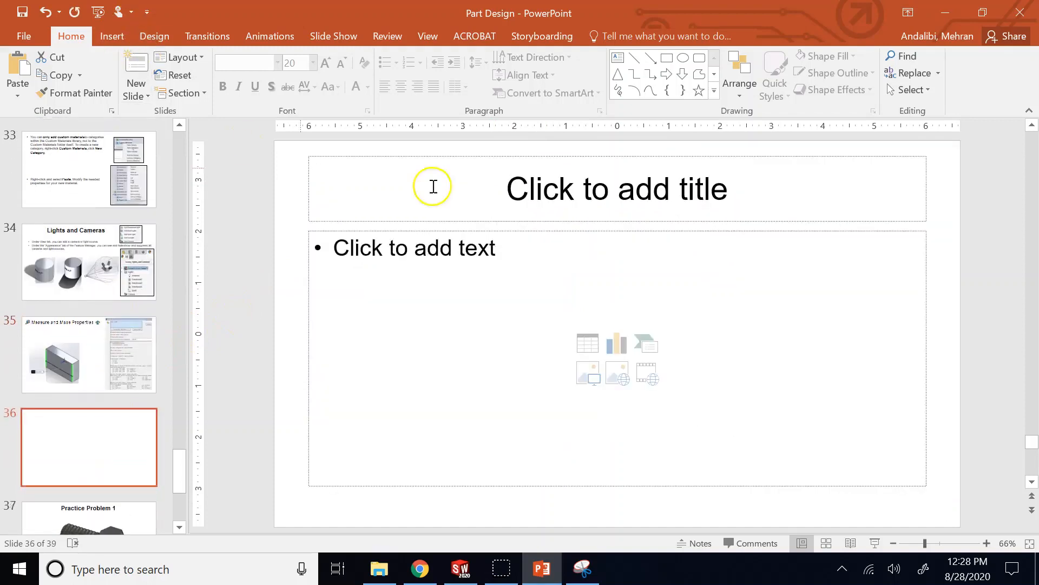
left_click(479, 184)
type("Co")
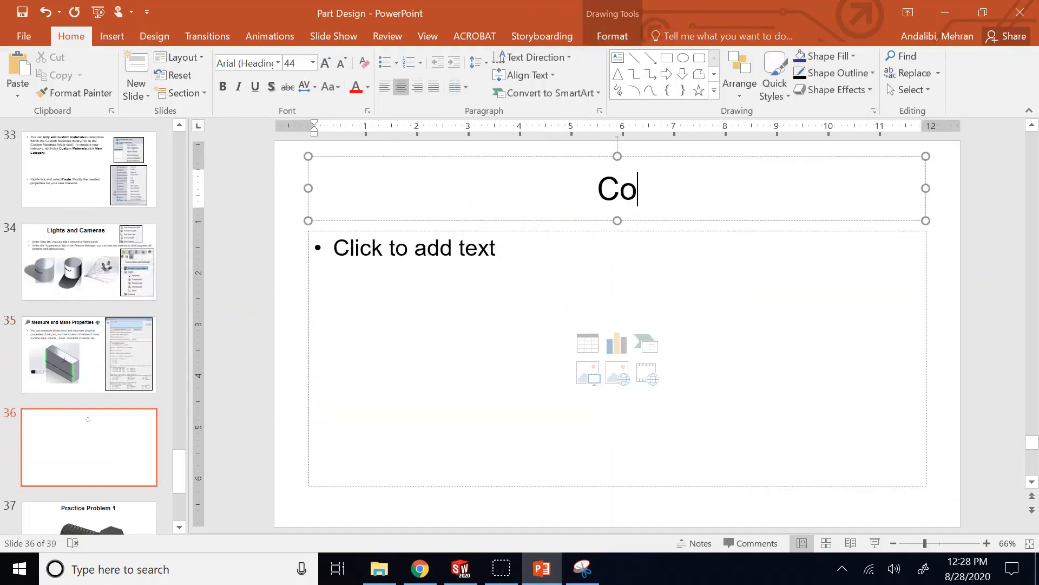
type("ordinate System")
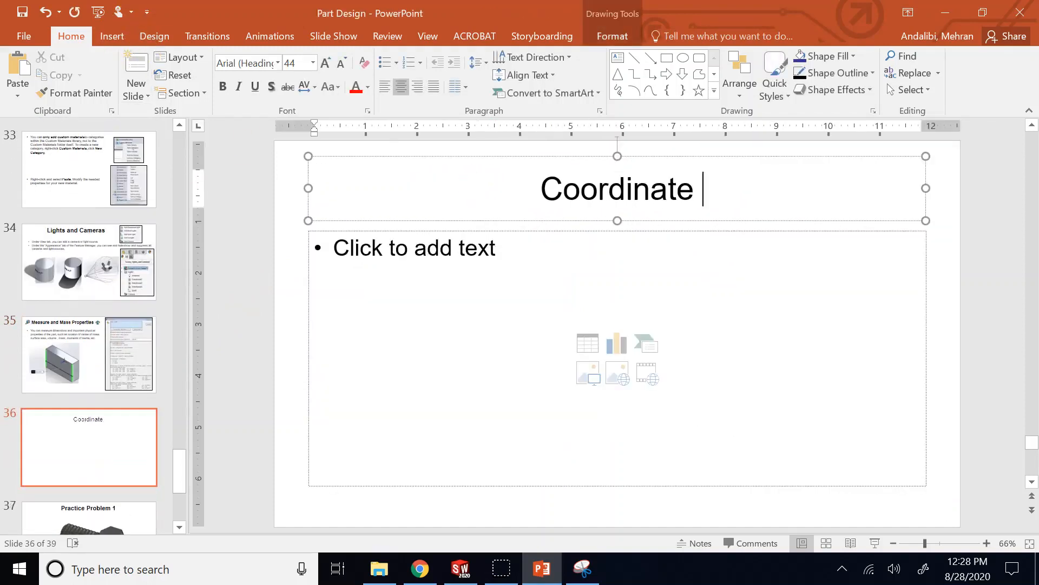
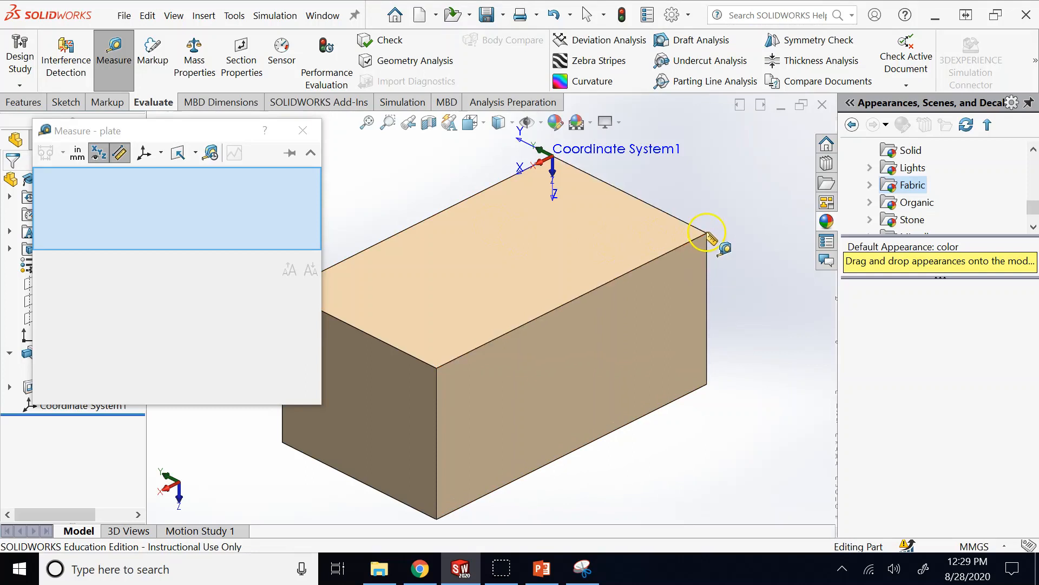
- Measure the position of the block's right top corner and its diagonal distance to the left top corner
scroll(707, 238, "down", 4)
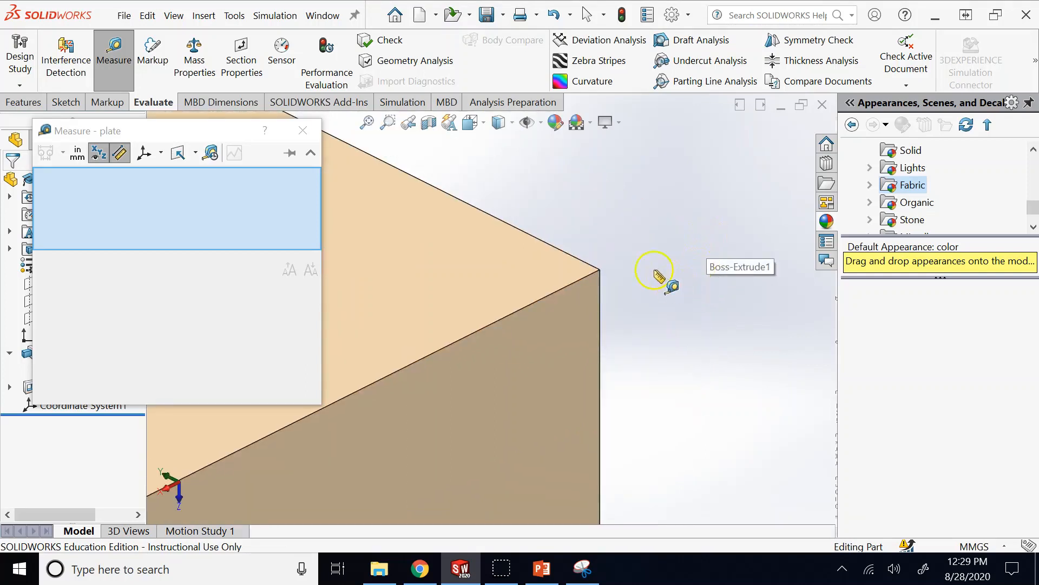
left_click(599, 269)
scroll(631, 278, "up", 5)
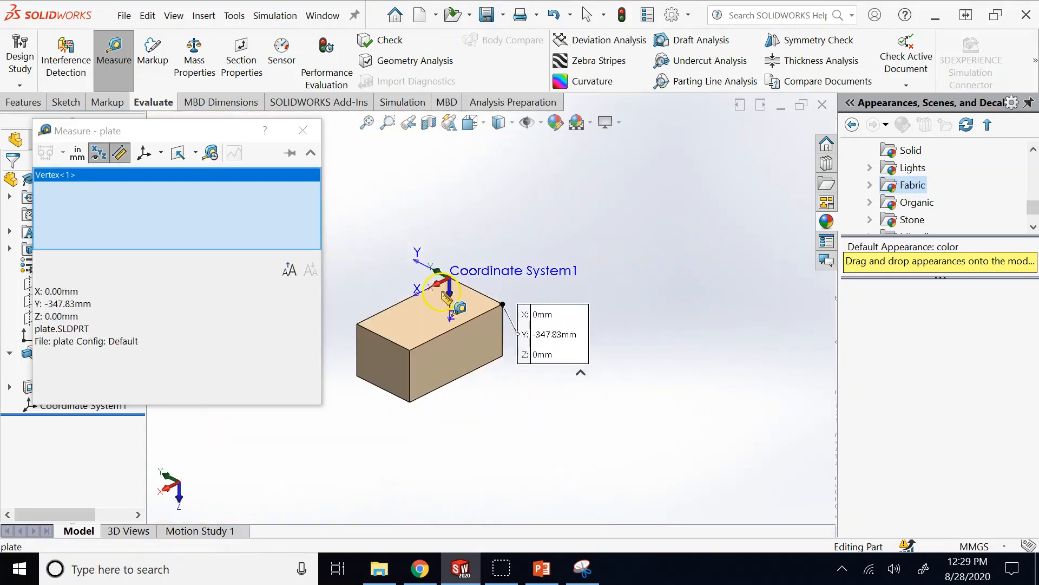
scroll(370, 333, "down", 4)
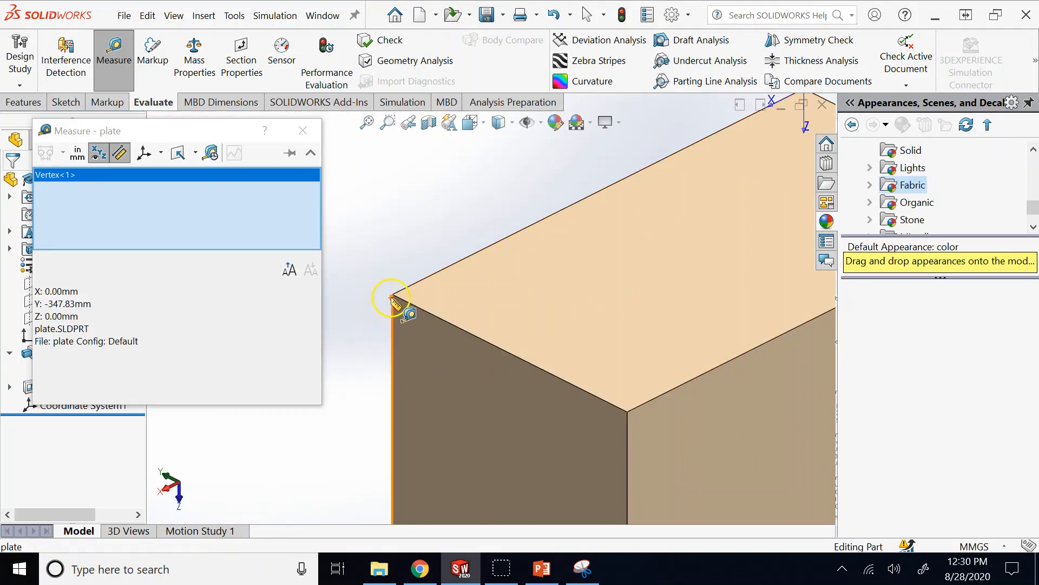
left_click(393, 295)
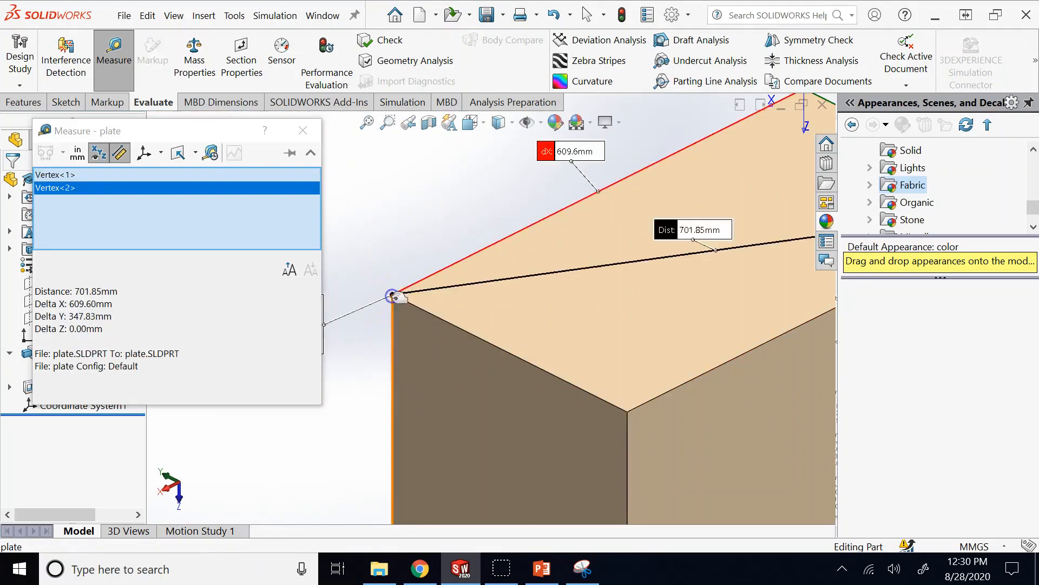
scroll(522, 368, "up", 5)
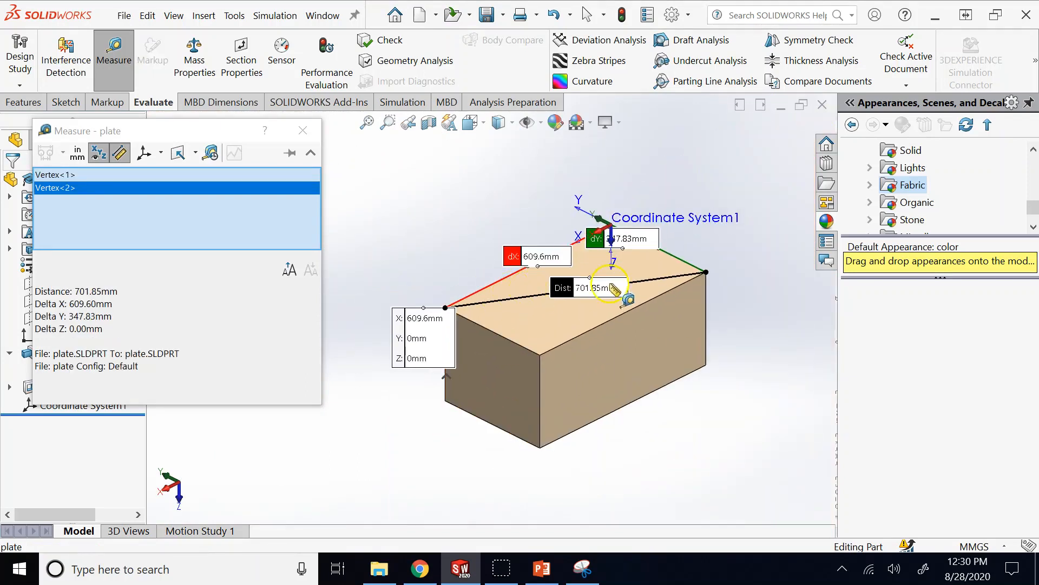
scroll(549, 292, "down", 3)
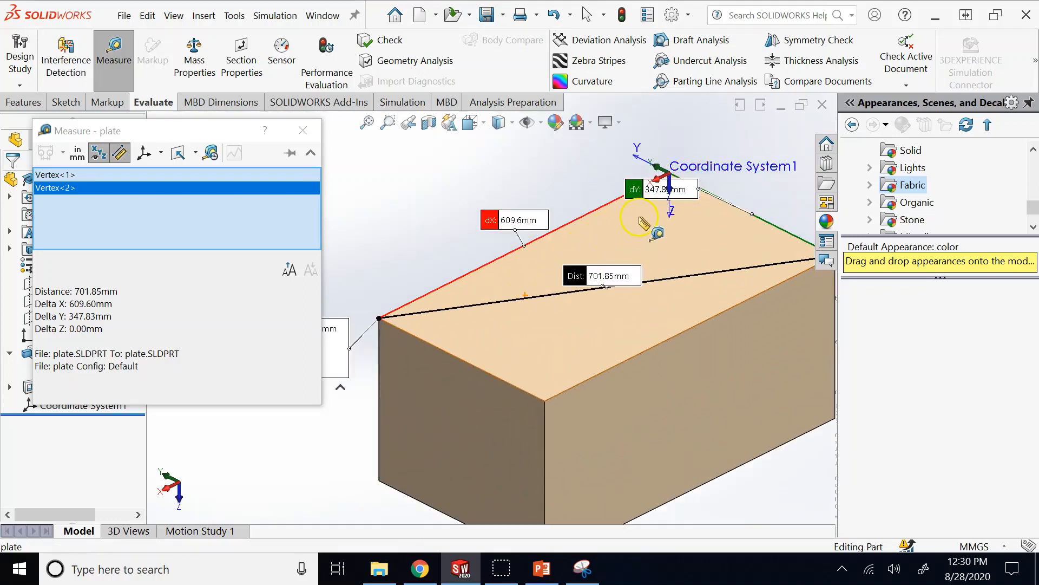
- Examine the diagonal measurement between the block's two top corners from several viewing angles and clear the selection
scroll(657, 250, "up", 3)
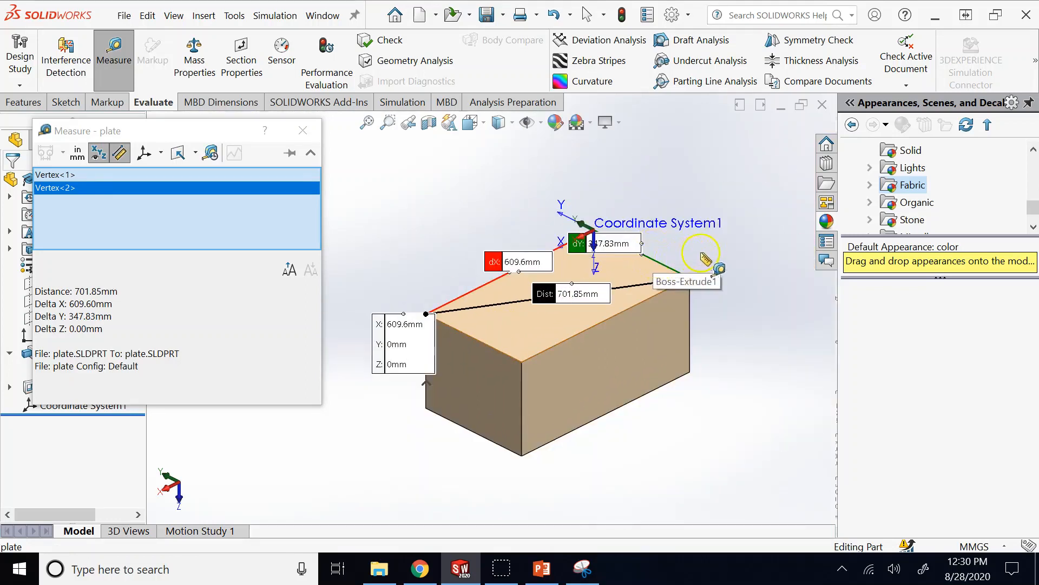
key("Right")
key("Right")
key("Right")
key("Right")
key("Right")
key("Right")
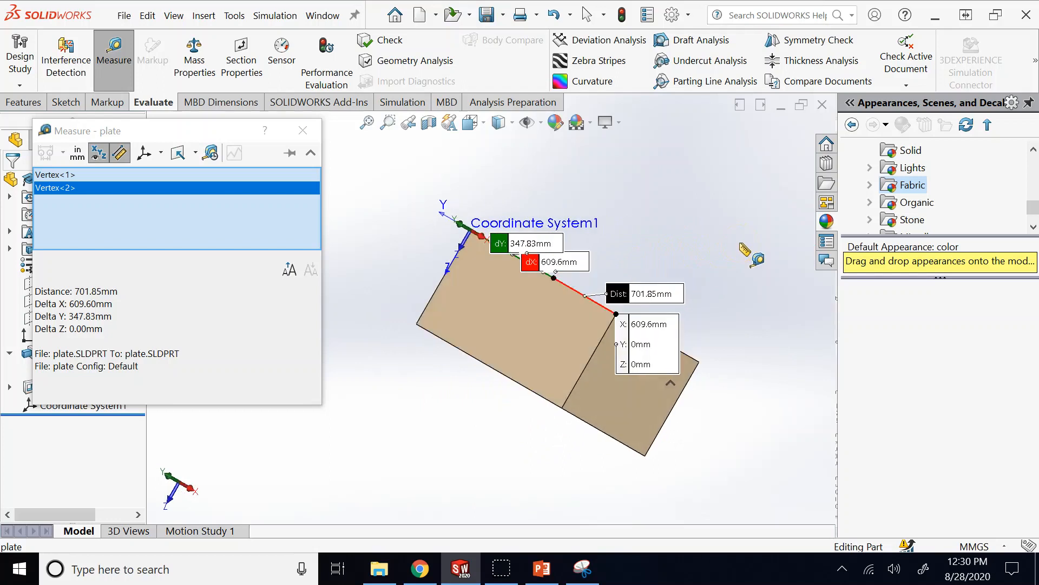
key("Right")
key("Right")
key("Right")
key("Right")
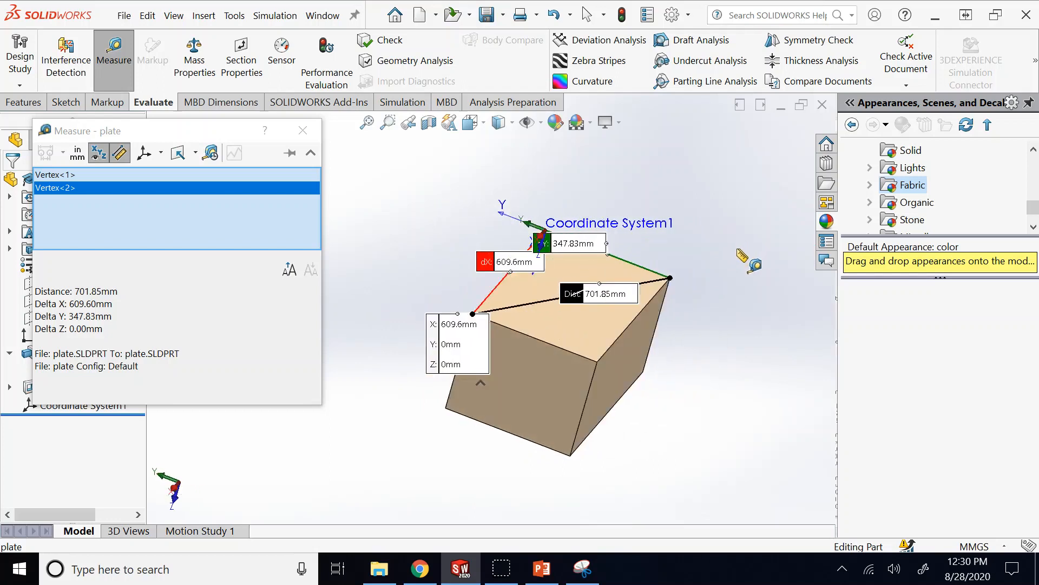
scroll(587, 320, "down", 2)
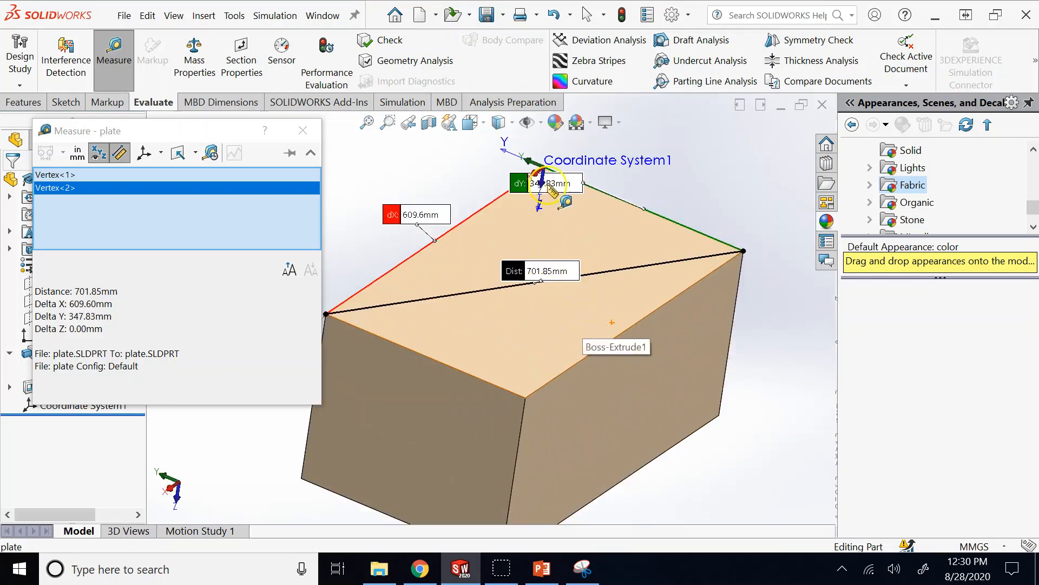
scroll(476, 295, "up", 2)
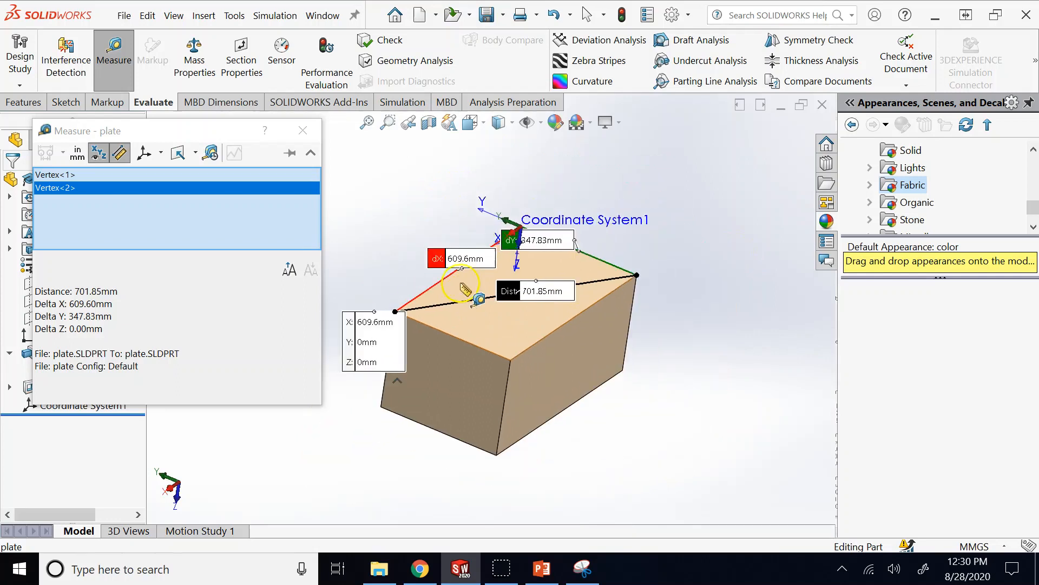
left_click(400, 224)
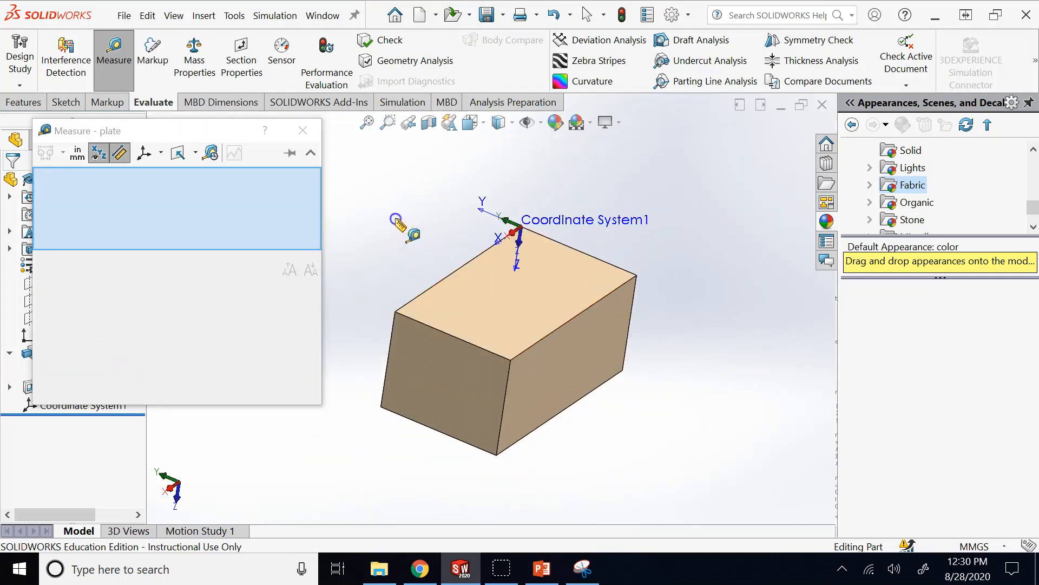
- Measure the distance from the block's right top corner to the diagonally opposite bottom corner and clear the selection
left_click(636, 276)
middle_click_drag(686, 344, 394, 413)
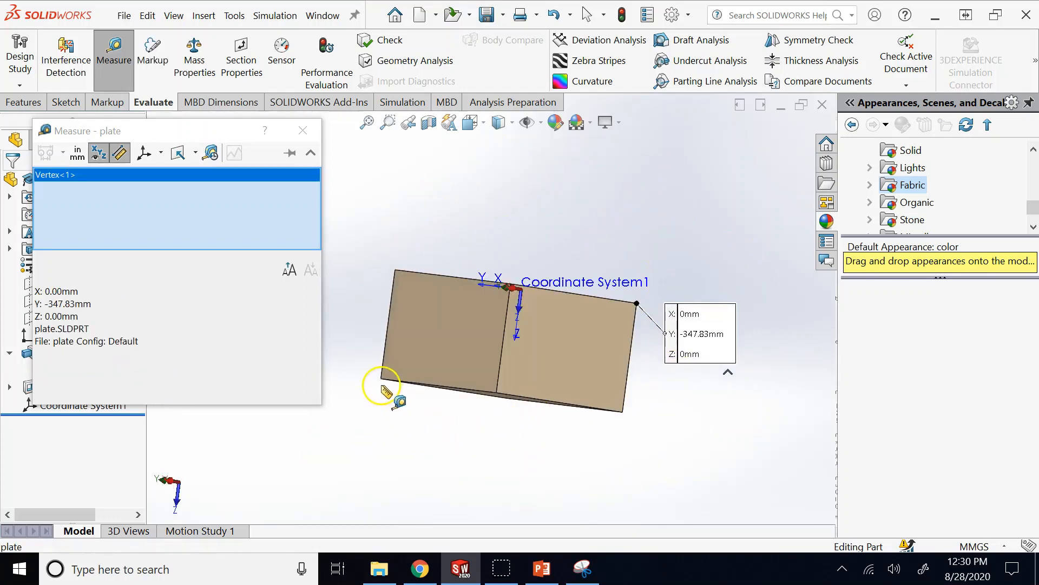
left_click(381, 378)
key("z")
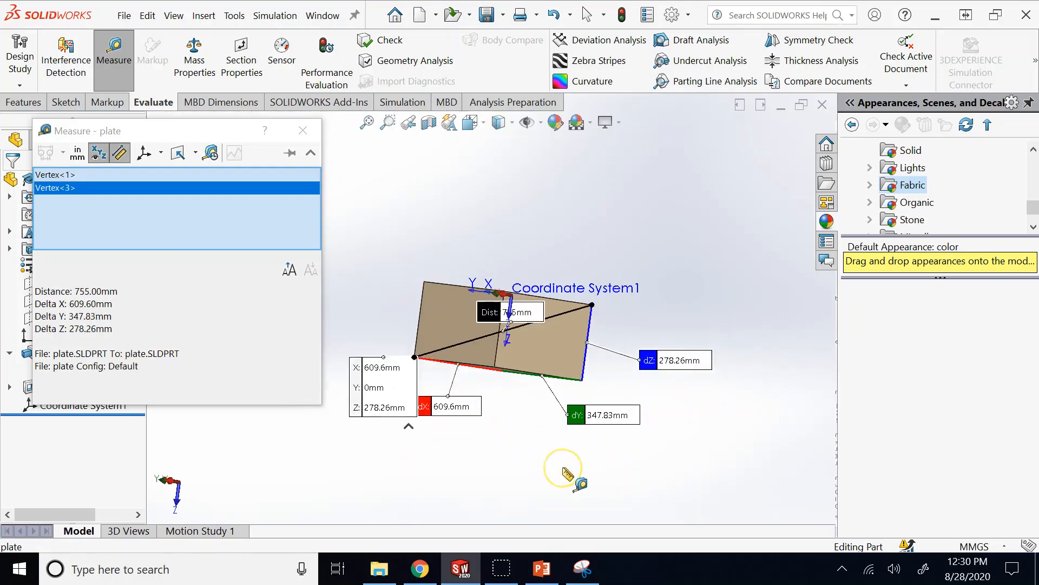
key("Down")
key("Down")
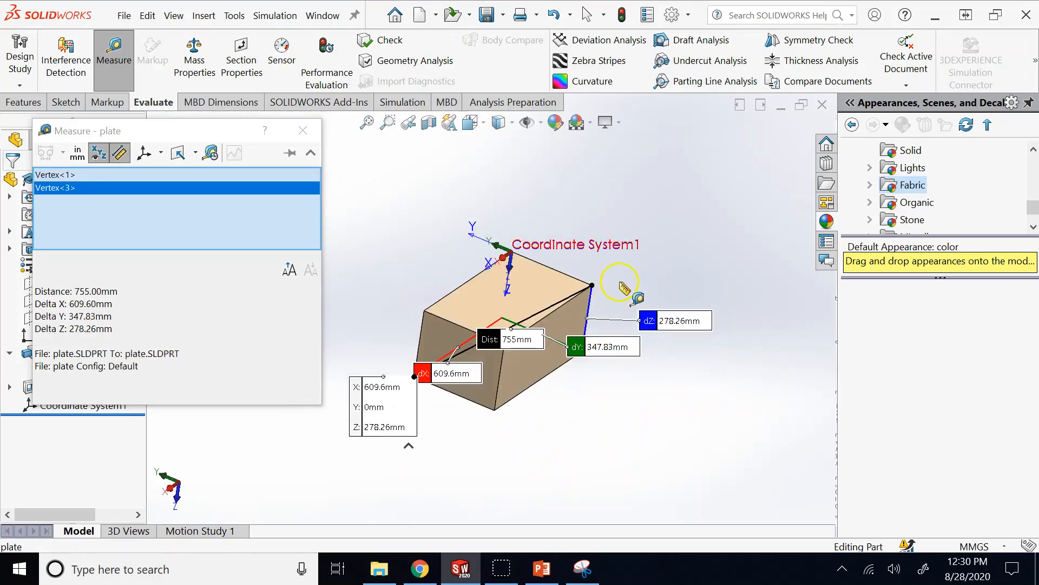
left_click(640, 195)
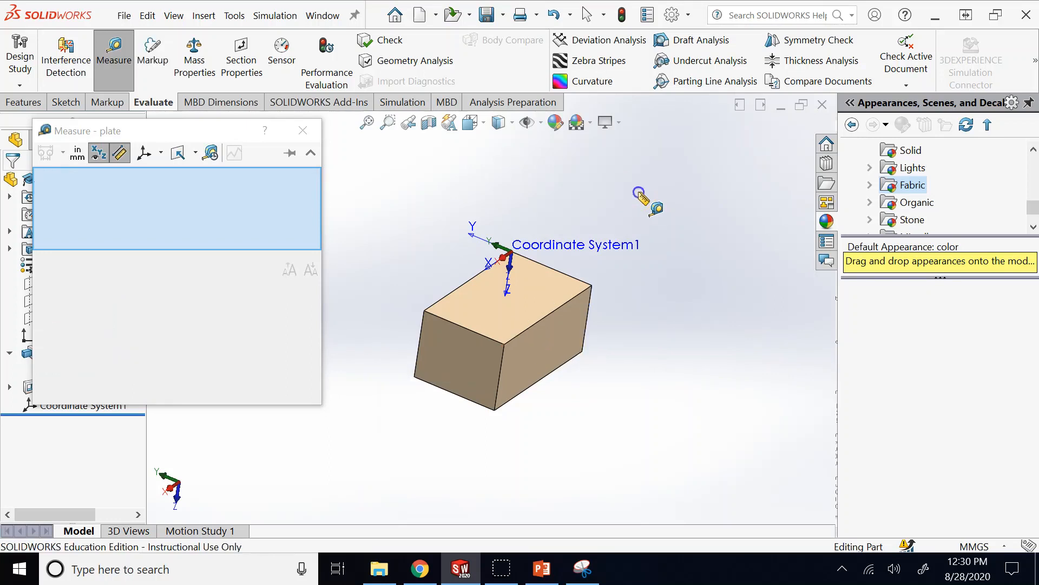
- Measure the long side face's area and perimeter, and the distance between the block's top and bottom faces
left_click(530, 370)
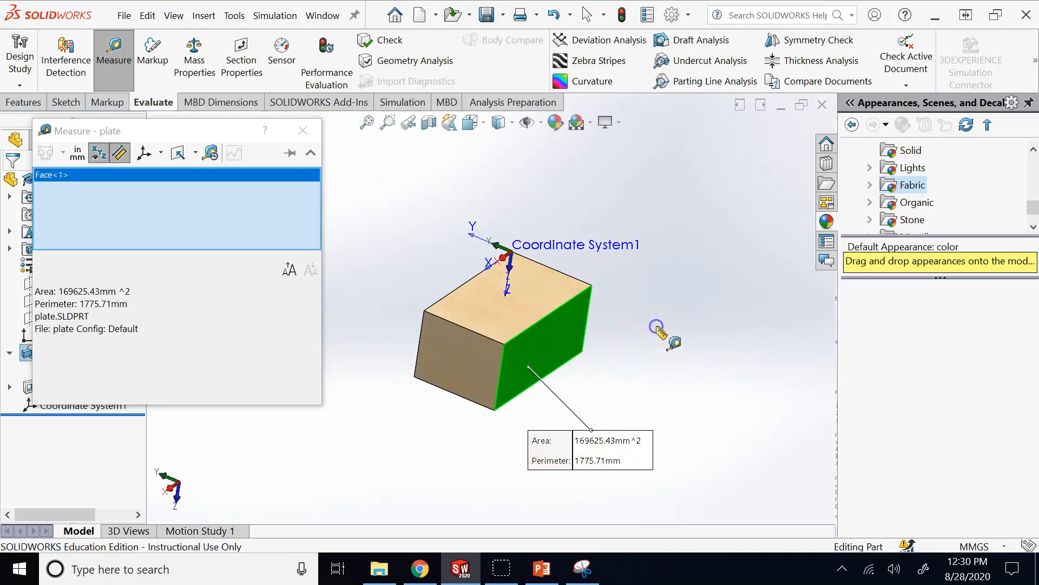
left_click(571, 303)
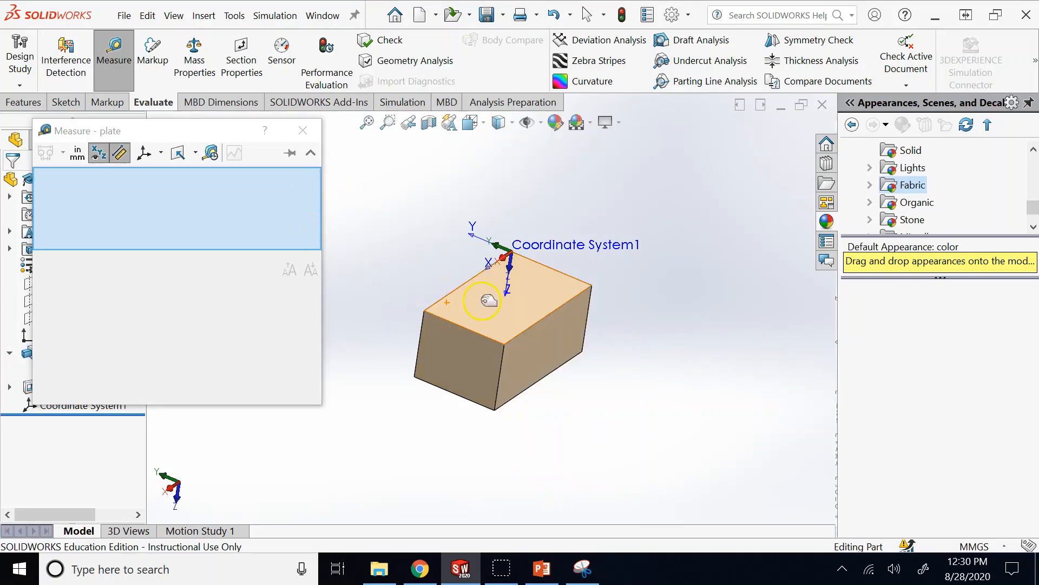
left_click(113, 55)
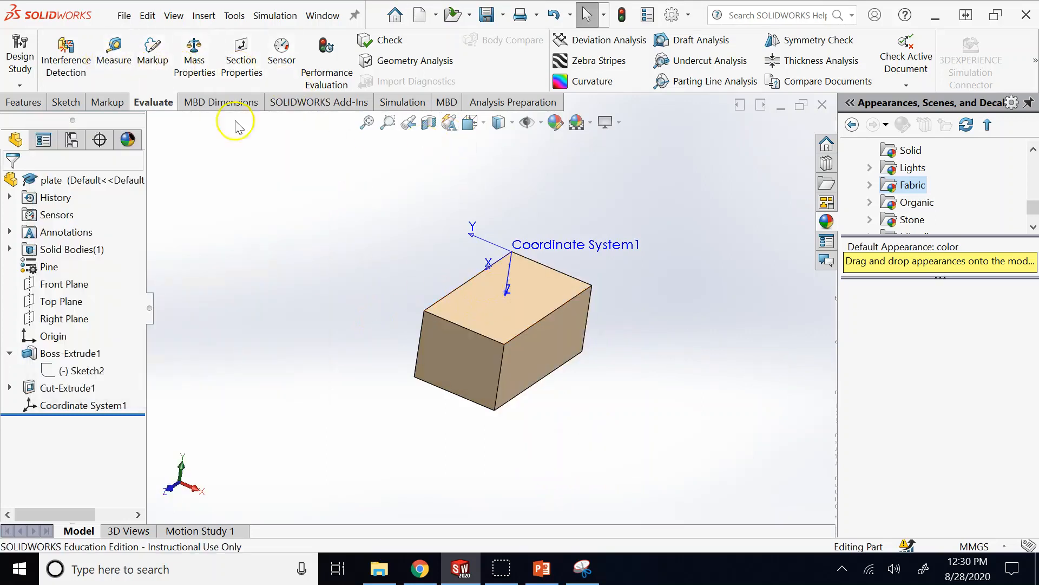
left_click(113, 54)
left_click(490, 306)
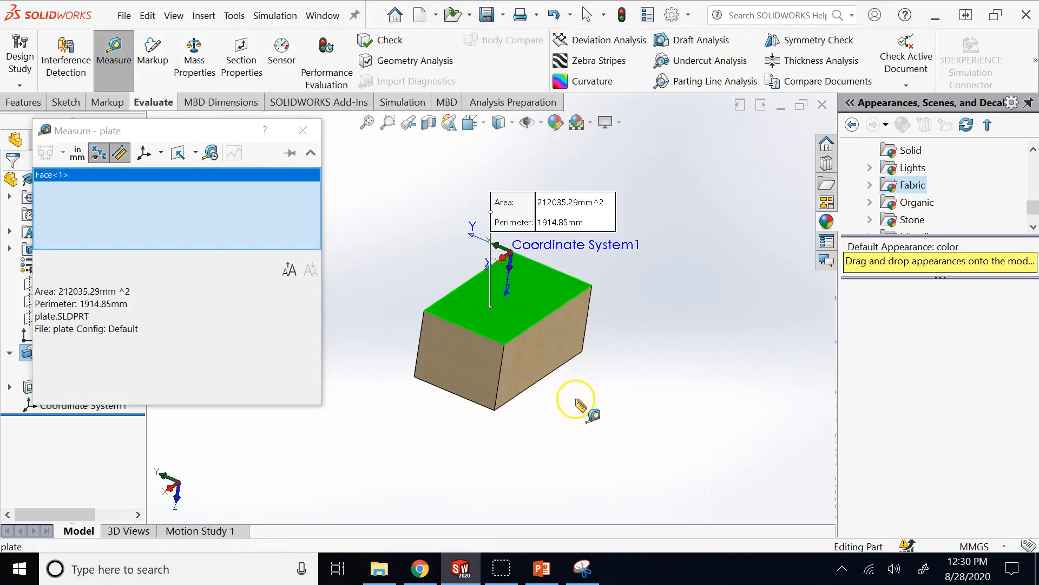
middle_click_drag(577, 403, 501, 371)
left_click(501, 371)
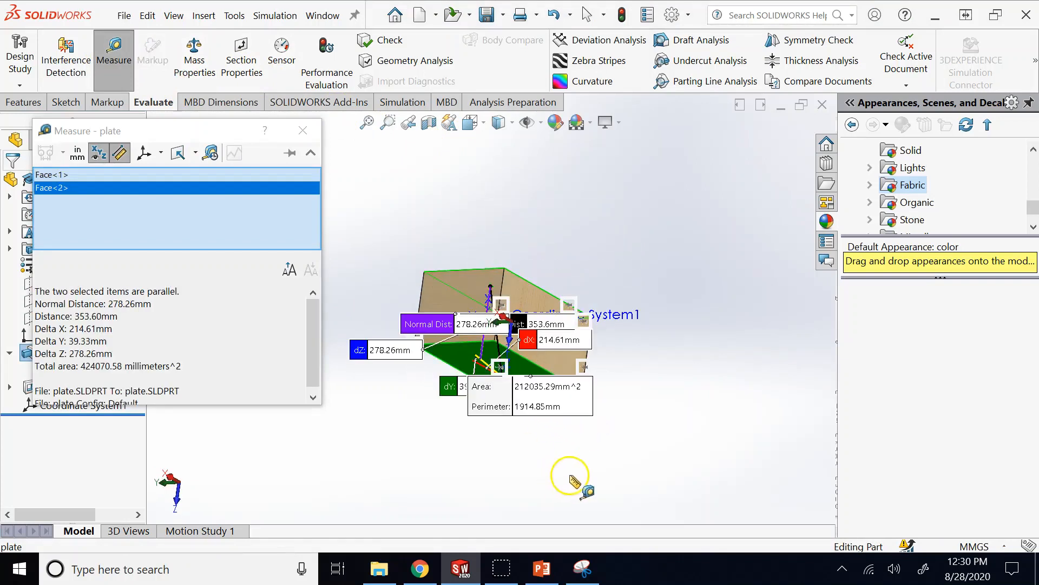
left_click(666, 411)
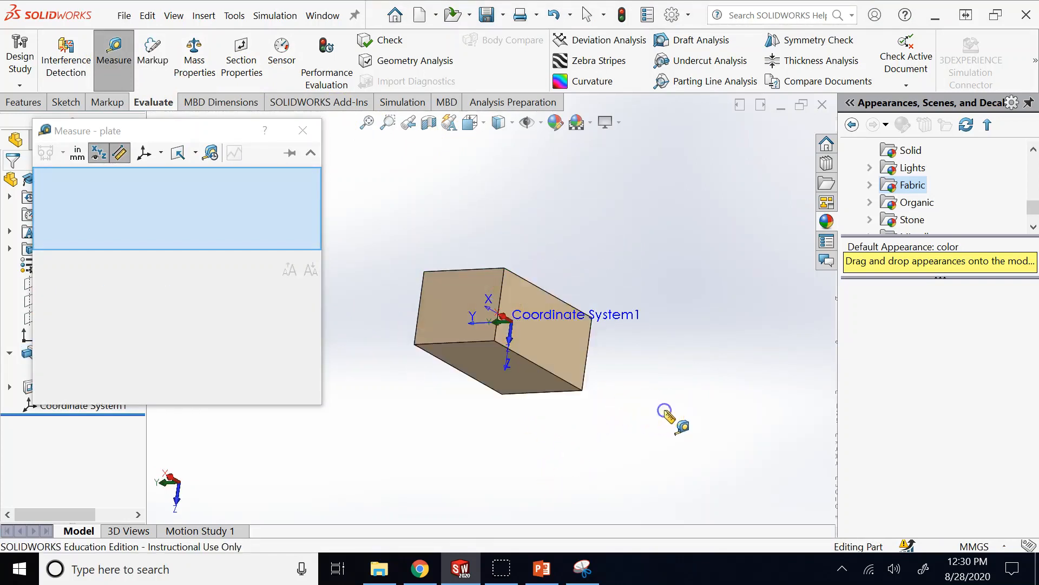
- Measure the distance from the long front edge of the top face to the bottom face and clear the selection
key("Down")
key("Down")
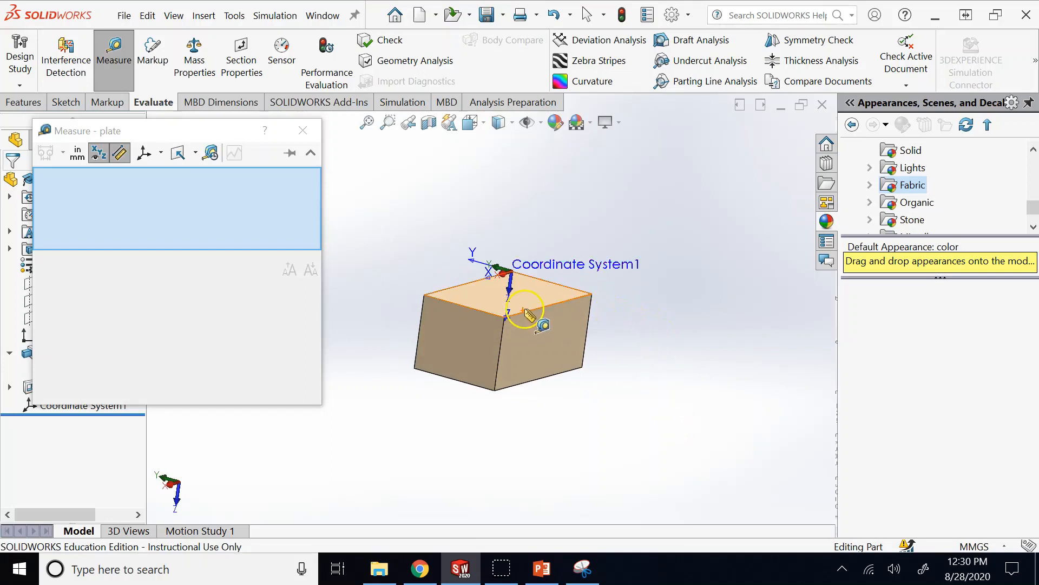
left_click(529, 311)
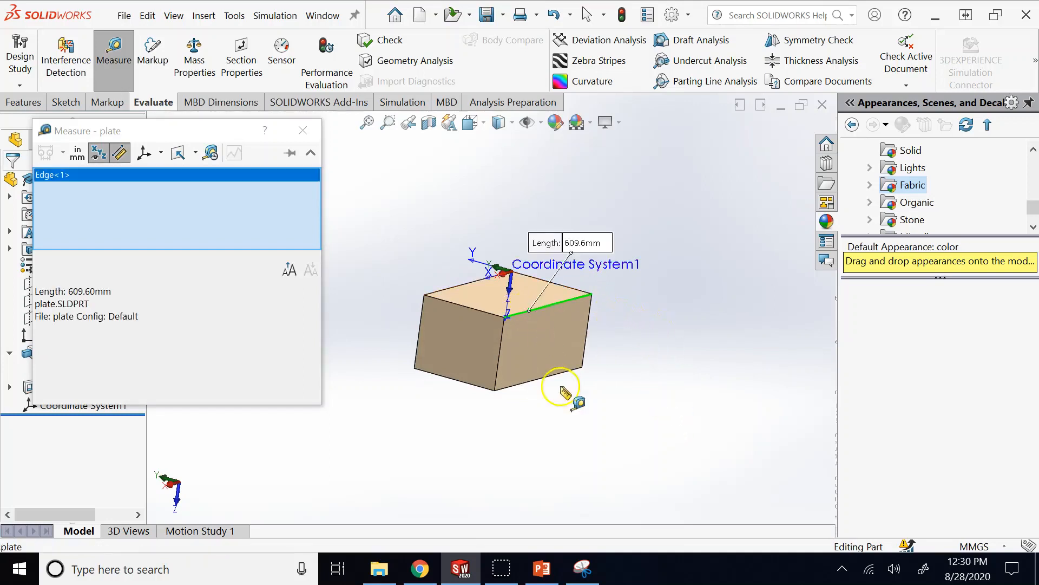
key("Up")
key("Up")
left_click(534, 389)
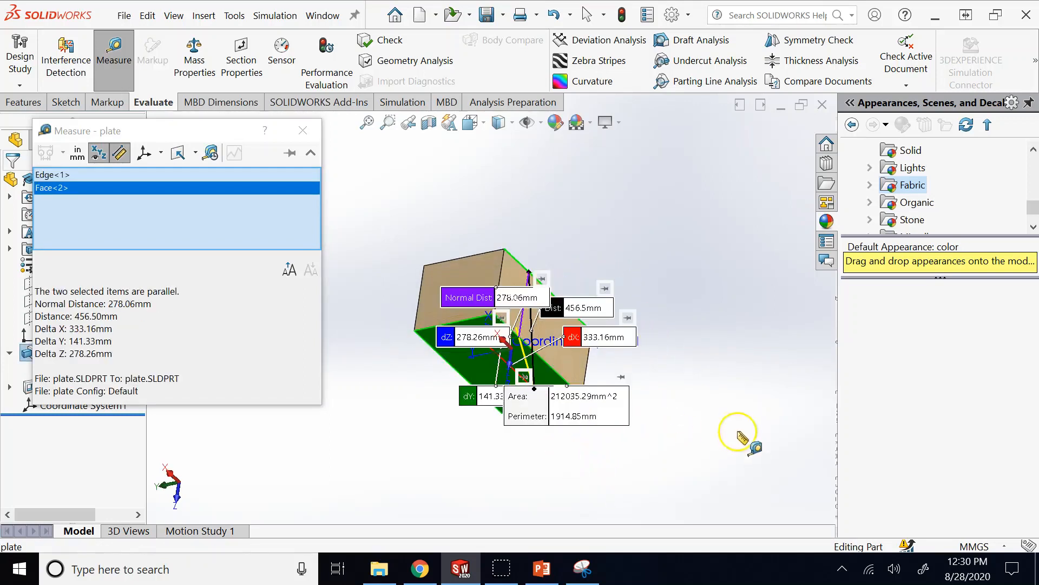
left_click(723, 392)
- Measure the position of the block's right top corner and close the Measure tool
key("Down")
key("Down")
key("Down")
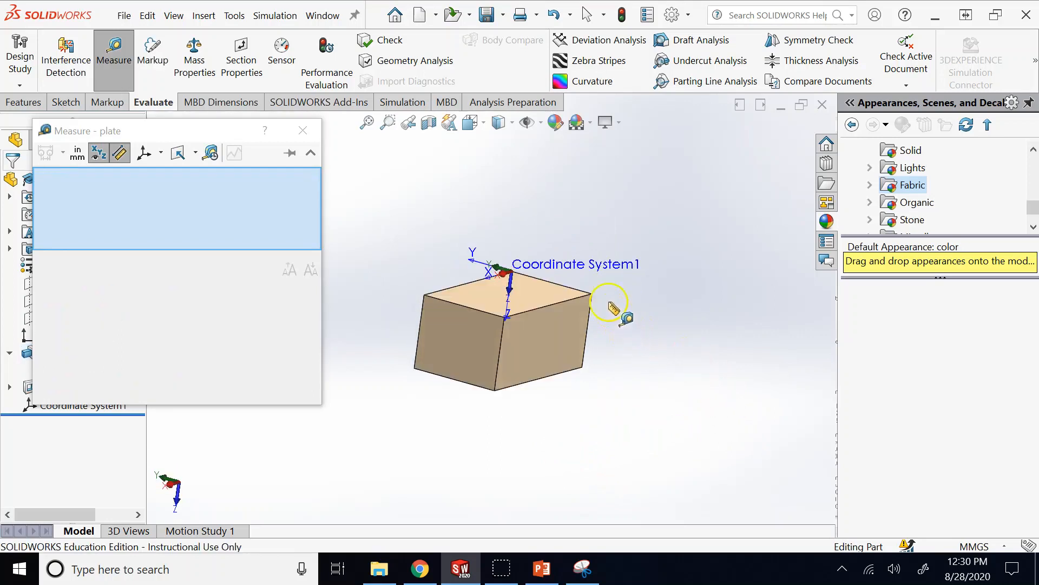
left_click(592, 296)
key("Up")
key("Up")
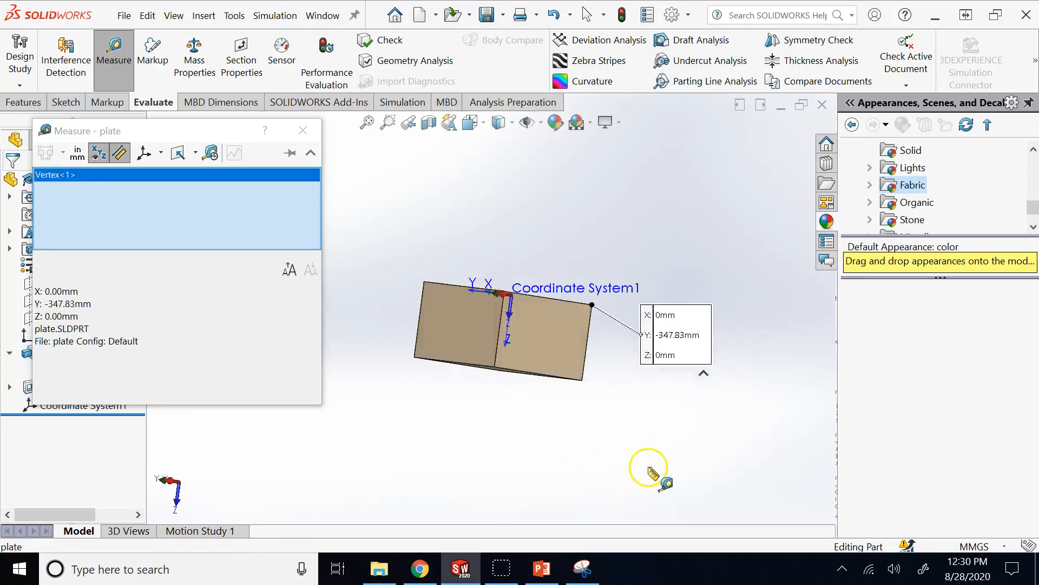
key("ctrl+Tab")
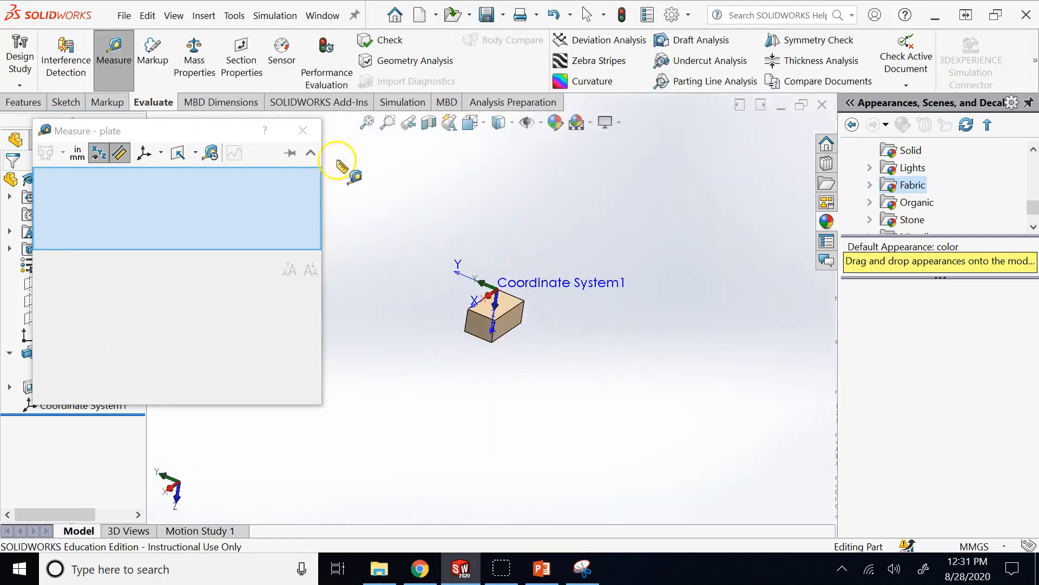
left_click(303, 131)
- Delete the Coordinate System1 feature from the part
scroll(499, 302, "down", 3)
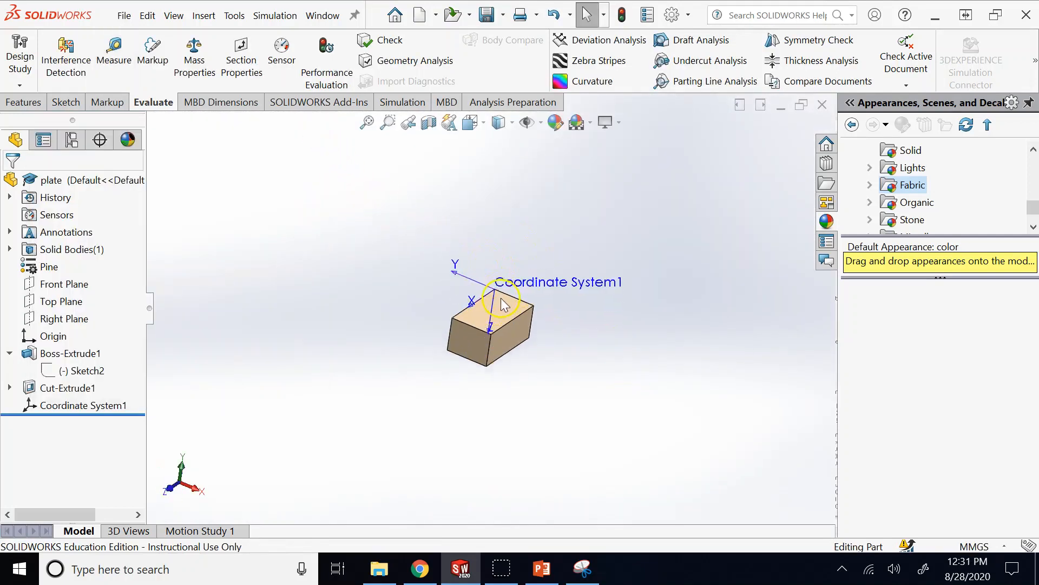
right_click(129, 403)
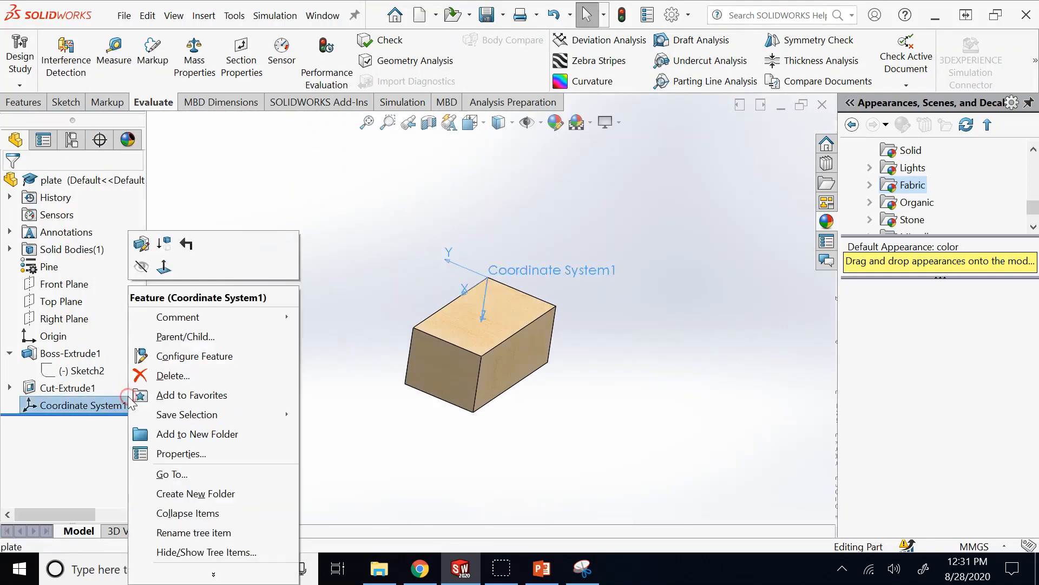
left_click(170, 376)
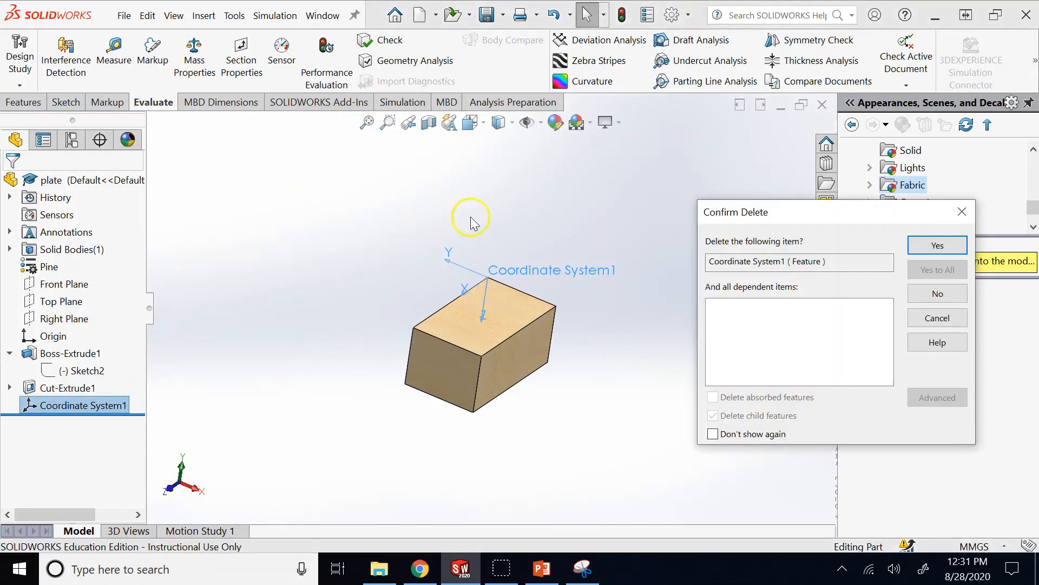
left_click(937, 244)
scroll(494, 347, "down", 3)
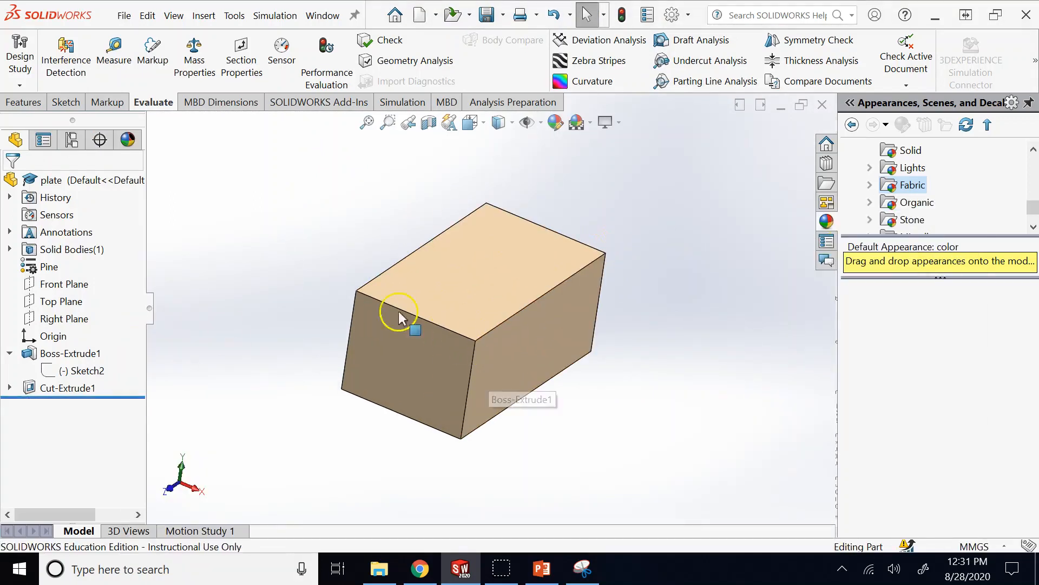
left_click(63, 354)
right_click(53, 388)
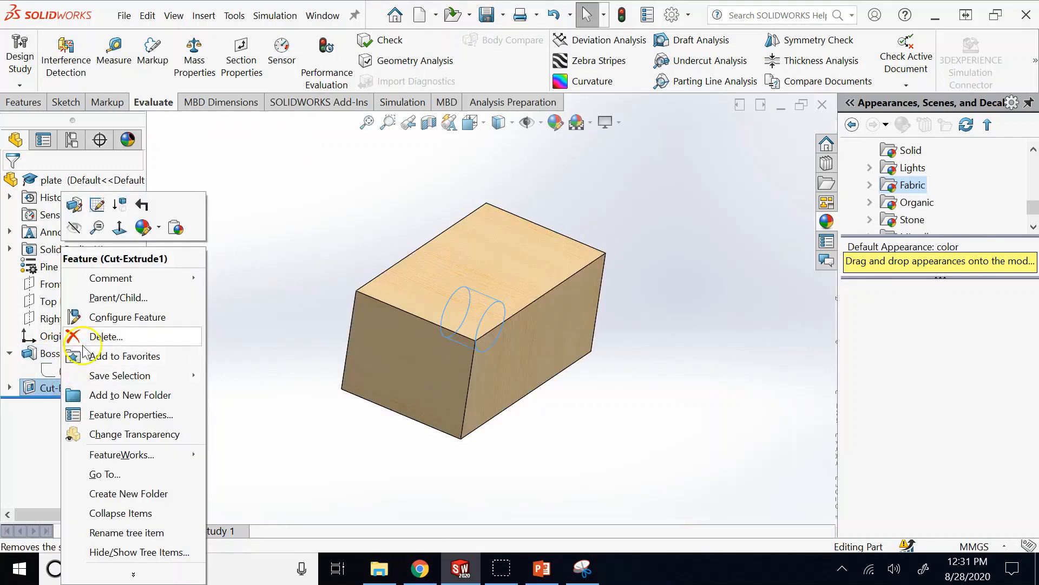
left_click(517, 476)
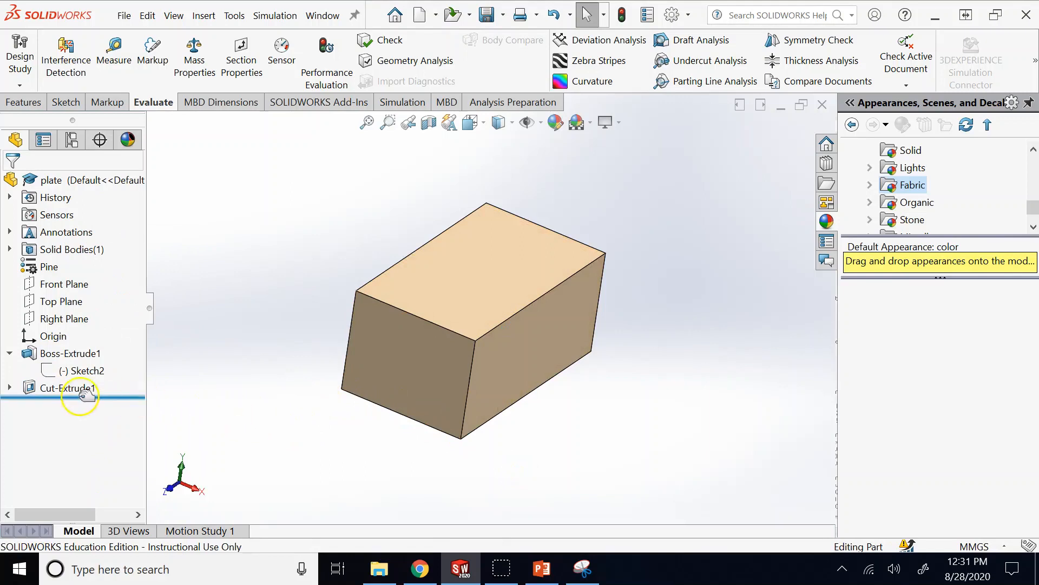
- Show Sketch3 under Cut-Extrude1 and measure its circle's diameter and center position
left_click(9, 387)
right_click(65, 405)
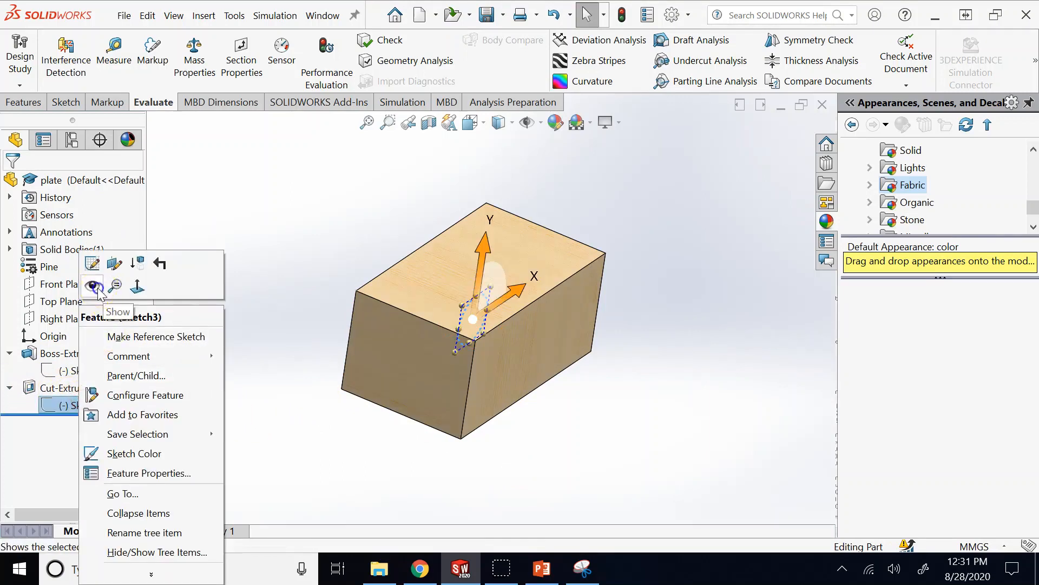
left_click(111, 334)
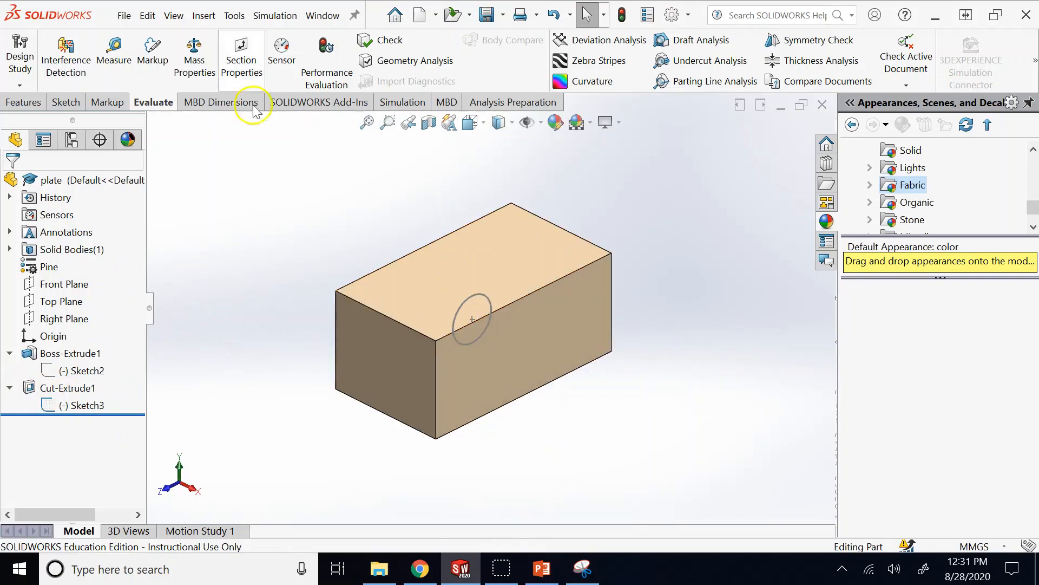
left_click(114, 52)
left_click(463, 304)
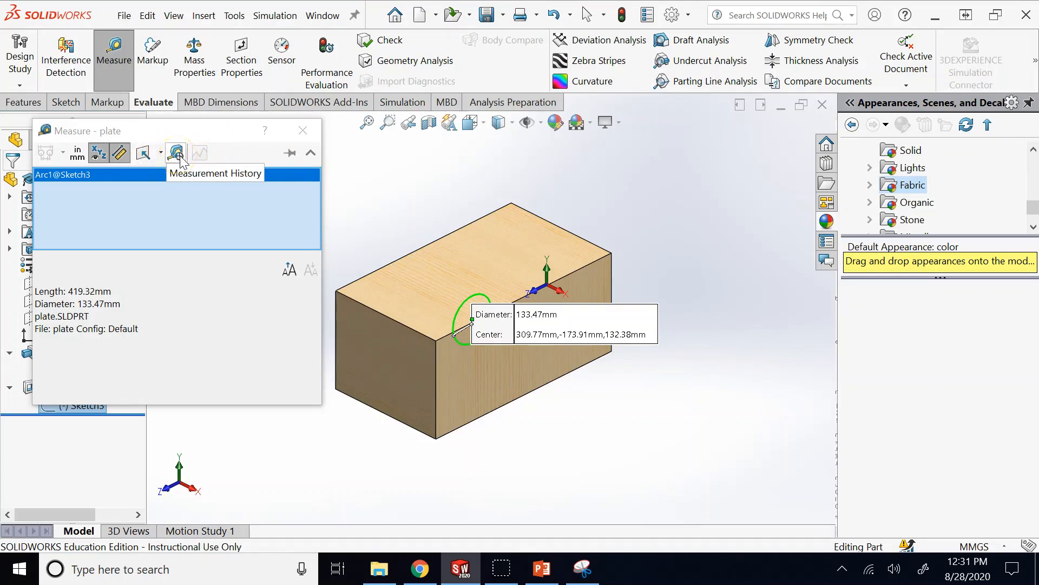
left_click(315, 130)
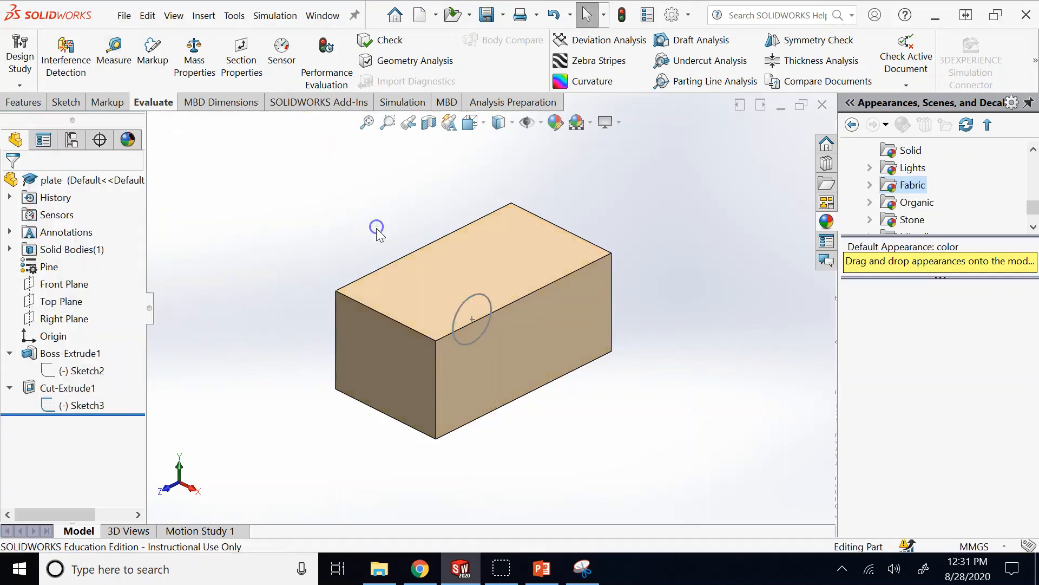
- Hide the circle sketch of the cut feature
right_click(474, 299)
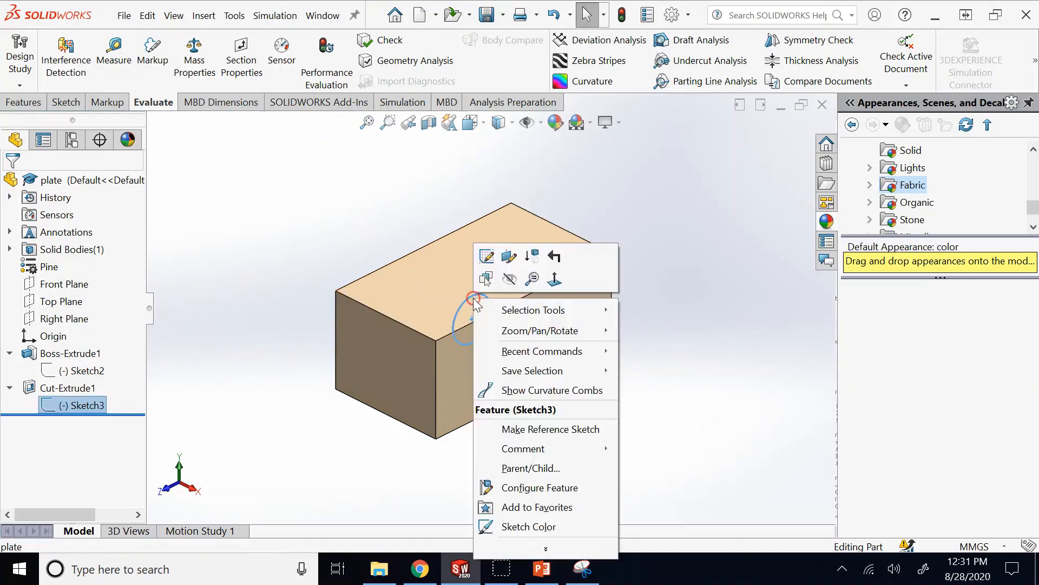
left_click(510, 279)
left_click(661, 468)
scroll(661, 469, "down", 3)
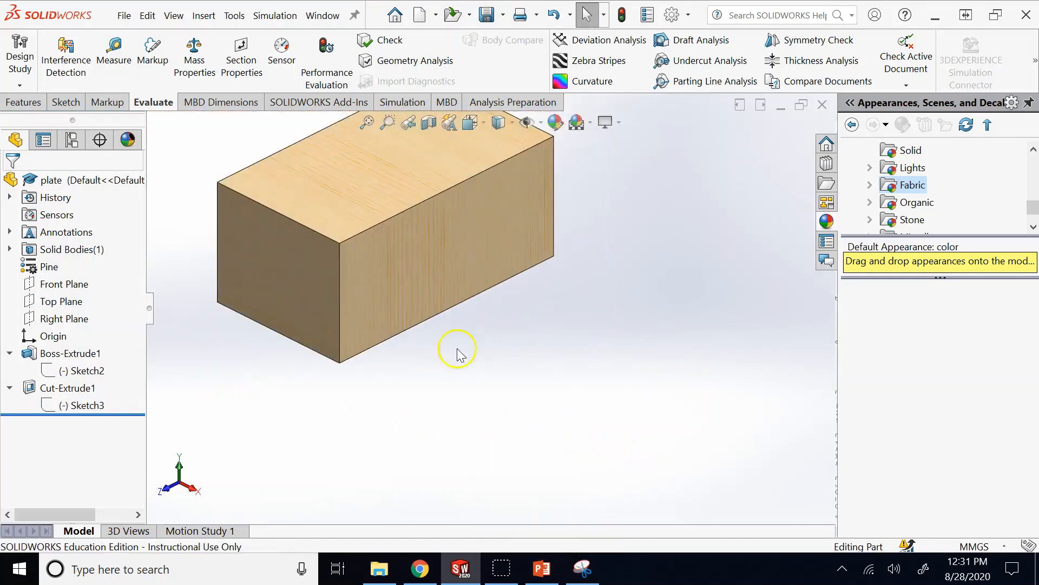
scroll(278, 158, "down", 3)
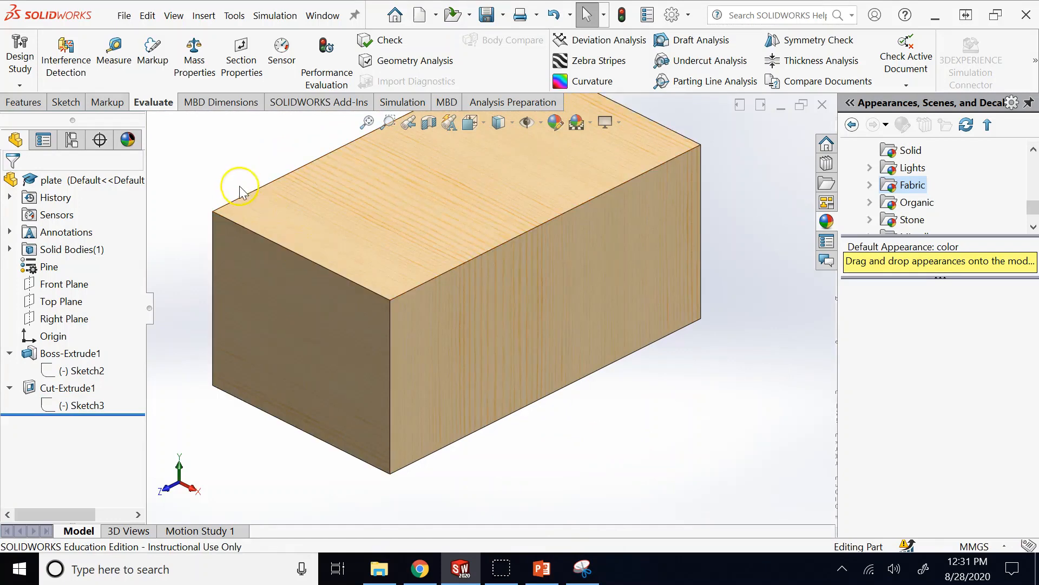
- Measure between the two perpendicular top edges of the block that meet at its front corner
left_click(115, 56)
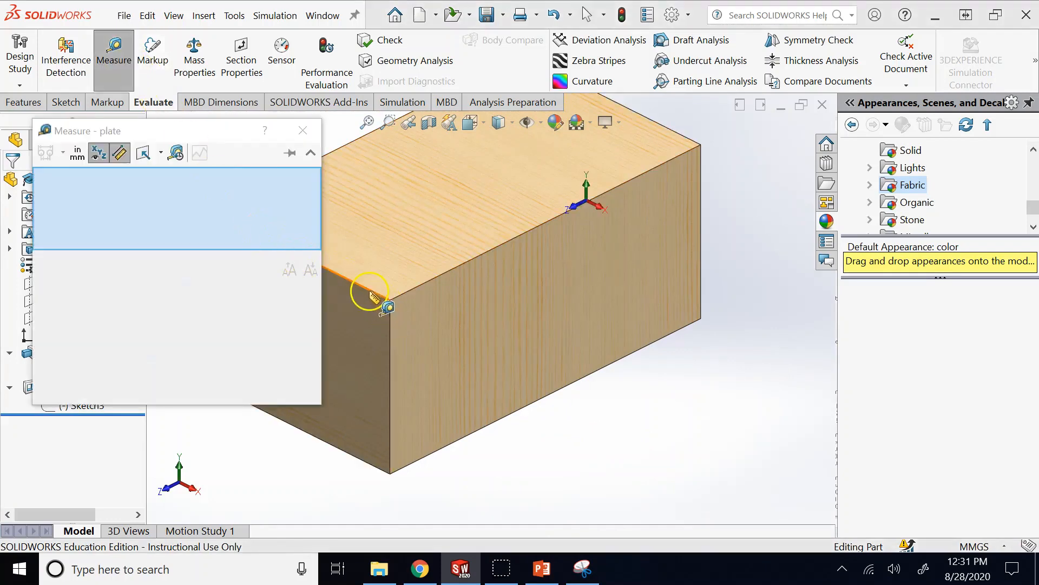
left_click(370, 294)
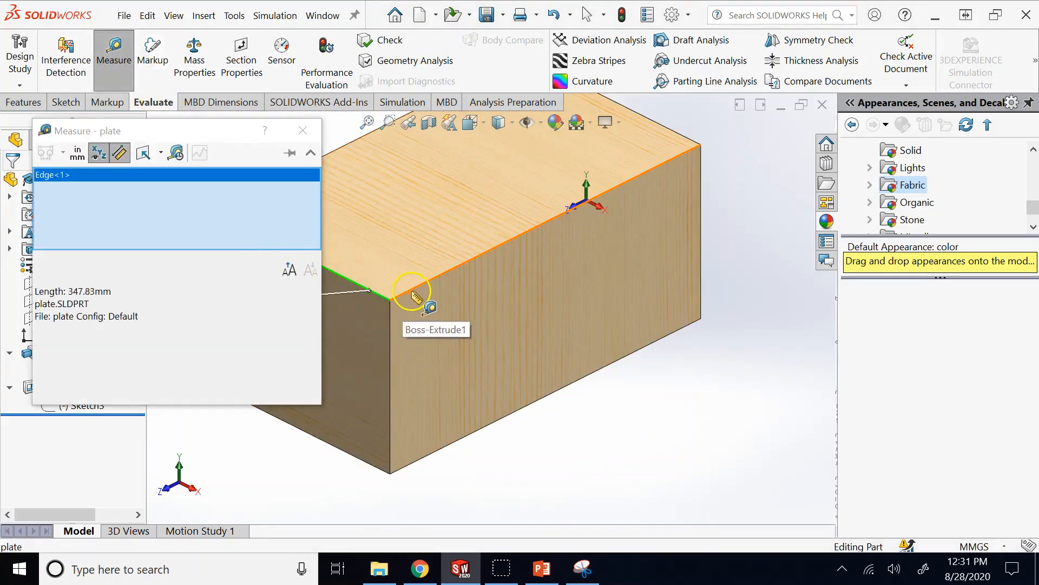
left_click(412, 292)
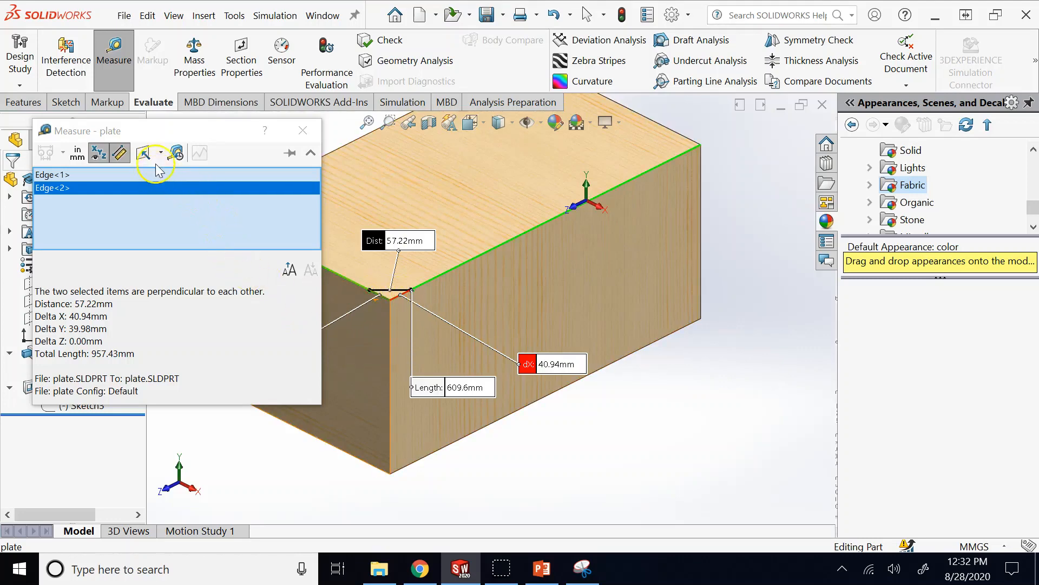
- Review the measurement history, clear the edge selection and close the Measure tool
left_click(174, 162)
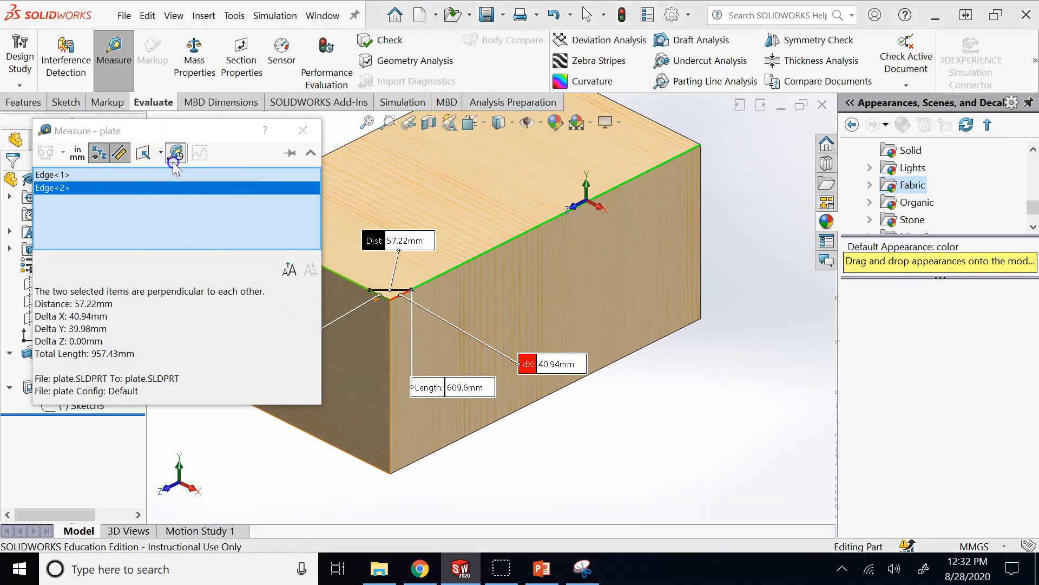
scroll(211, 286, "down", 10)
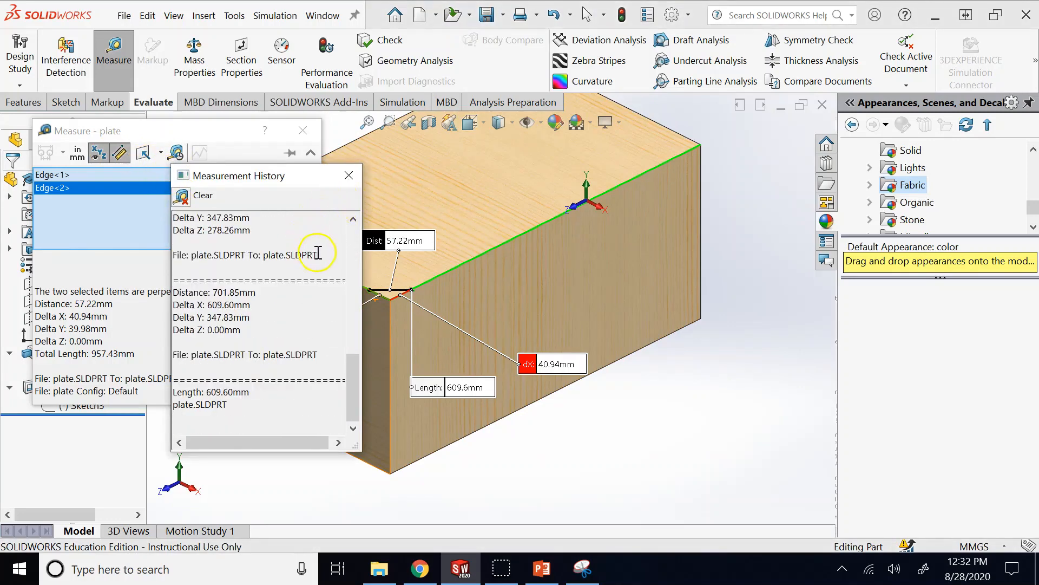
left_click(349, 175)
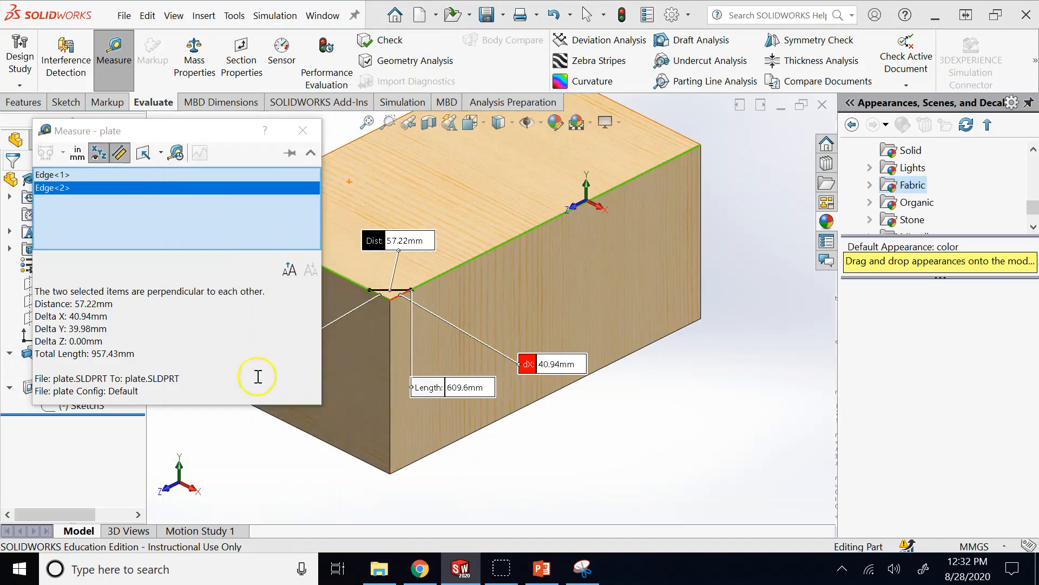
left_click(255, 475)
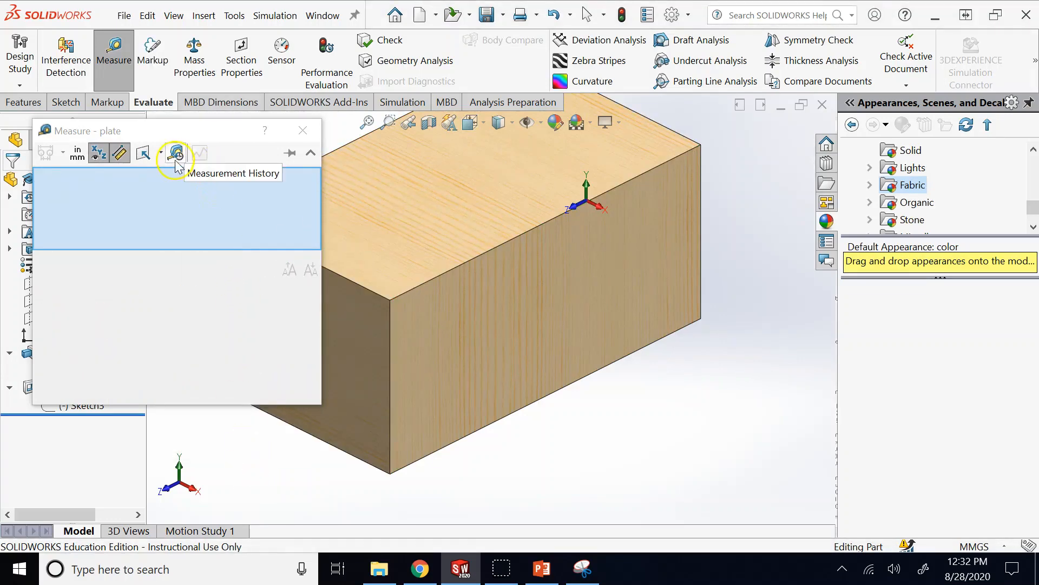
left_click(303, 131)
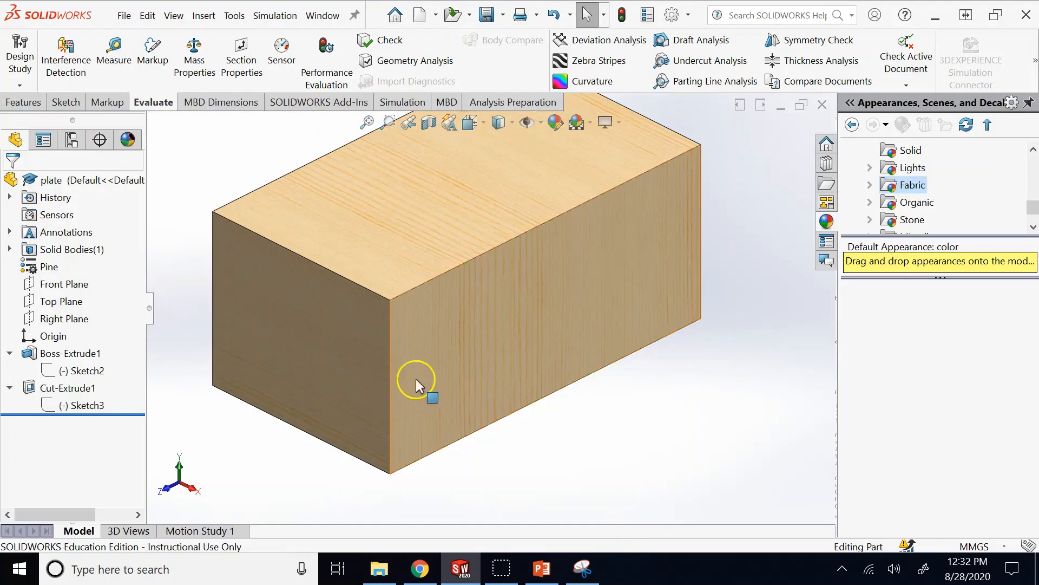
key("z")
left_click(114, 52)
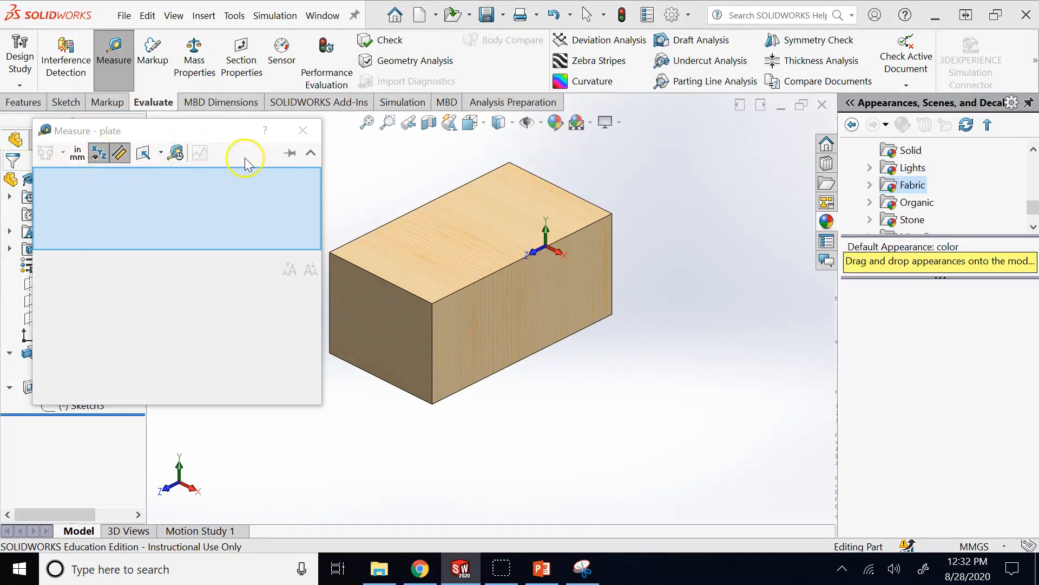
left_click(291, 133)
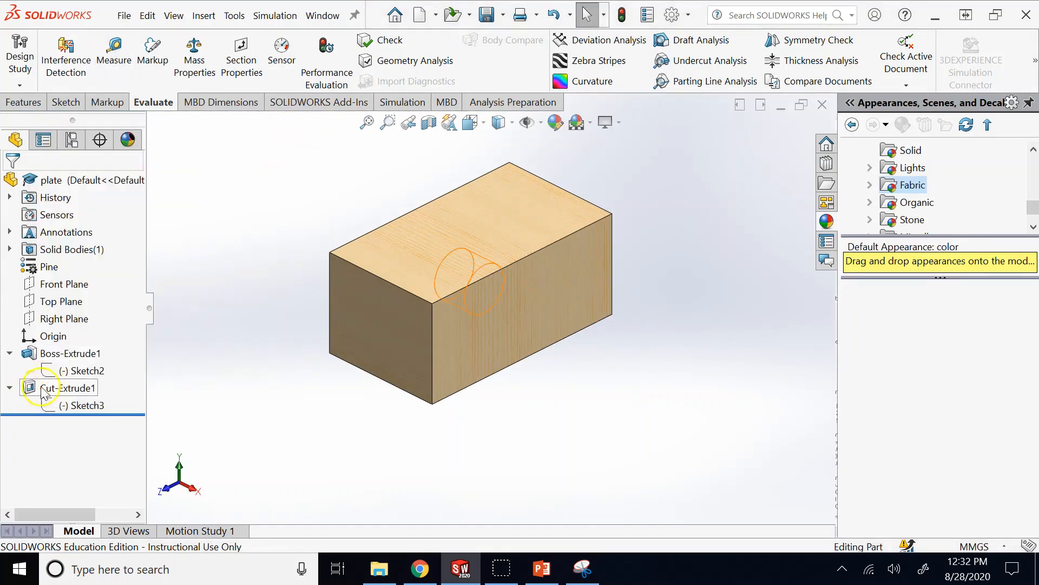
- Sketch two connected lines about 51° apart on the block's top face, the lower one about 272 mm long
left_click(454, 251)
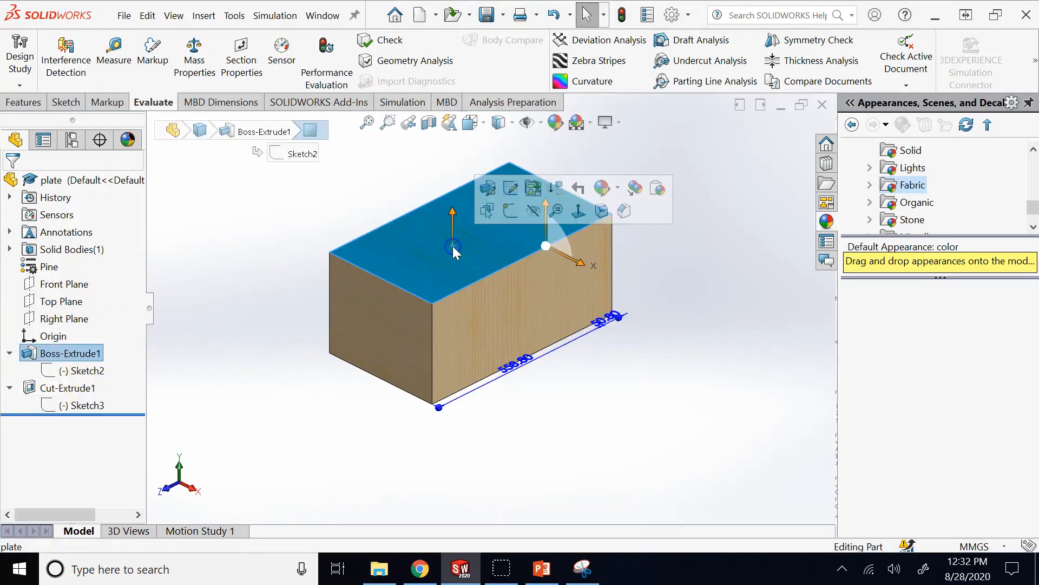
left_click(510, 210)
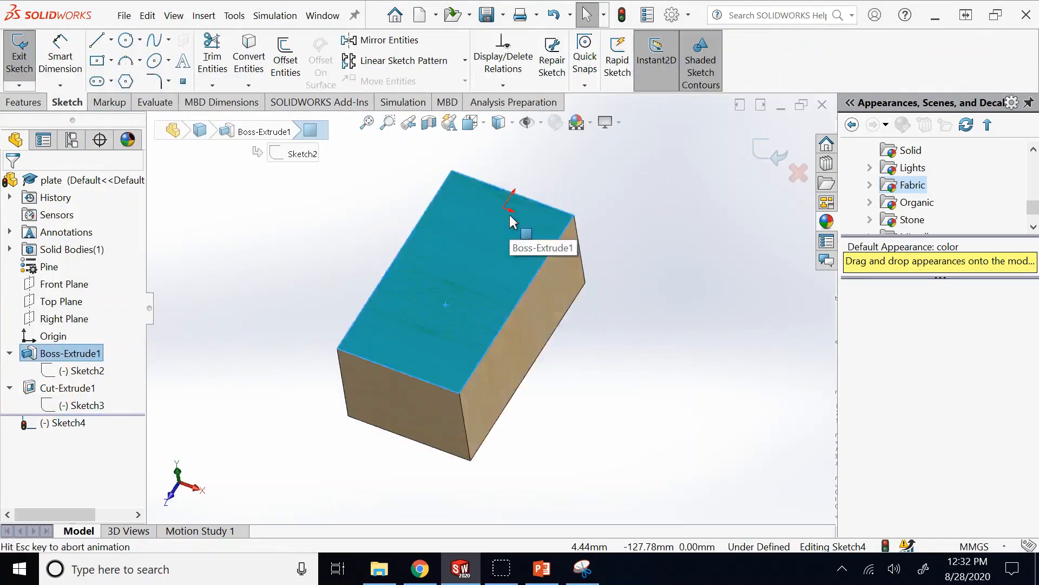
left_click(95, 42)
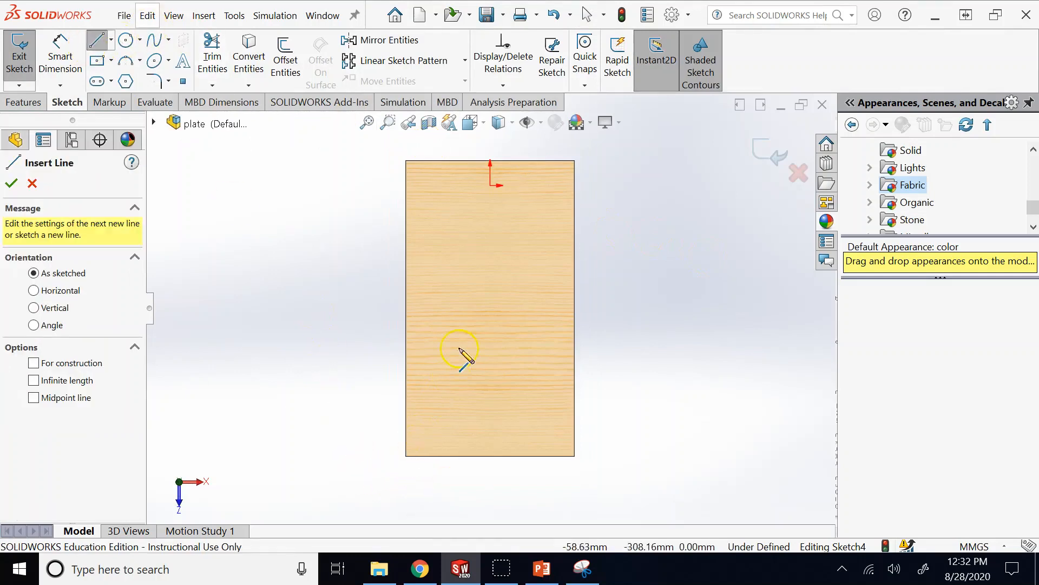
left_click(516, 240)
left_click(418, 313)
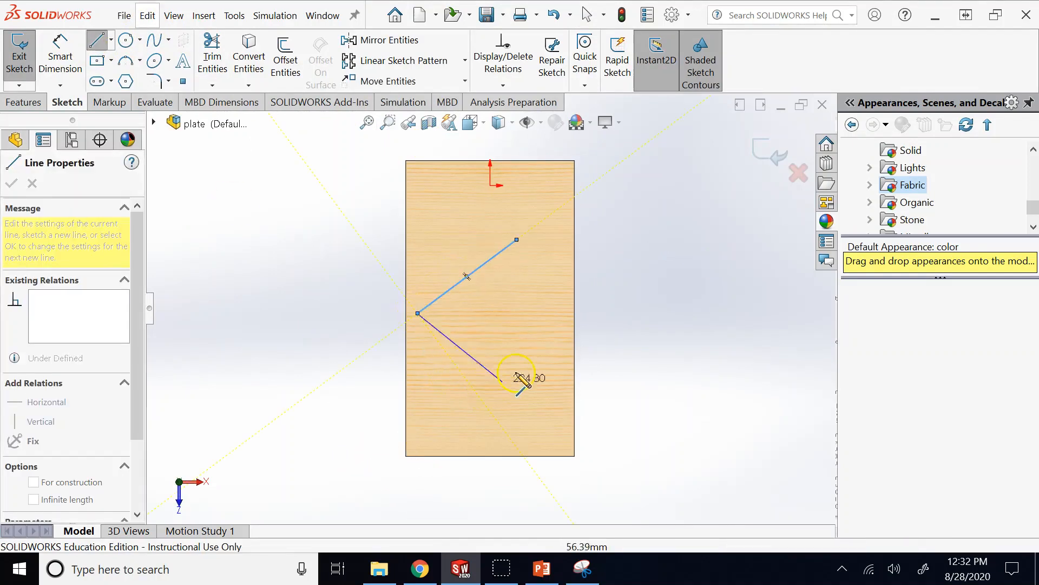
left_click(545, 345)
key("Escape")
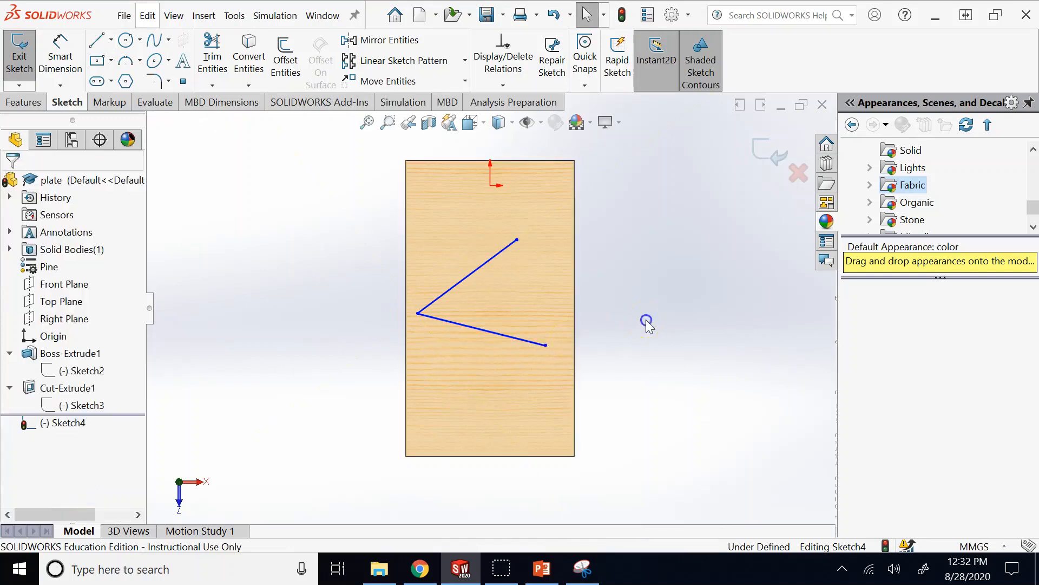
- Dimension the angle between the two sketched lines and set it to 50°
left_click(60, 55)
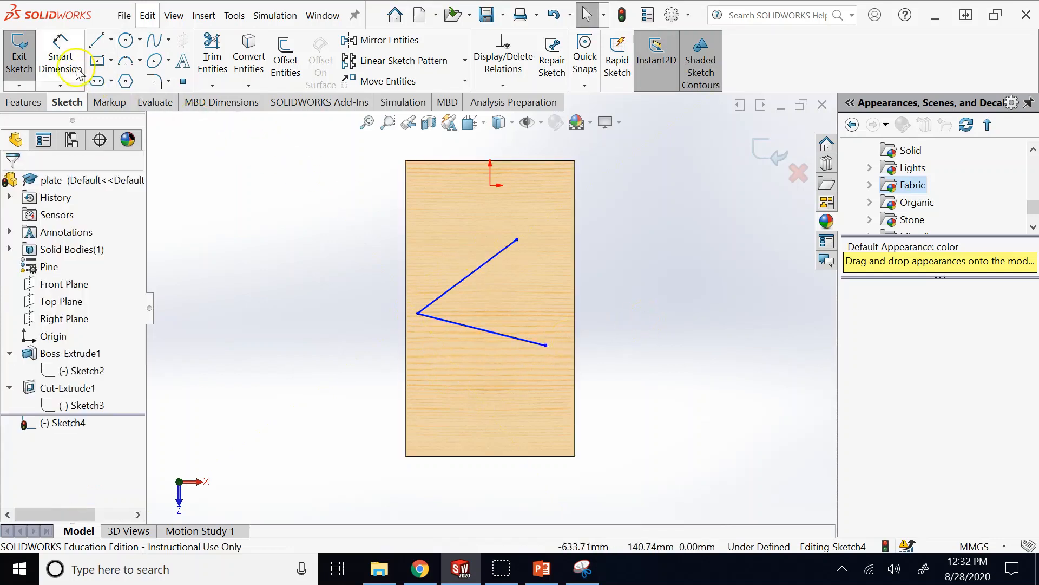
left_click(460, 282)
left_click(495, 333)
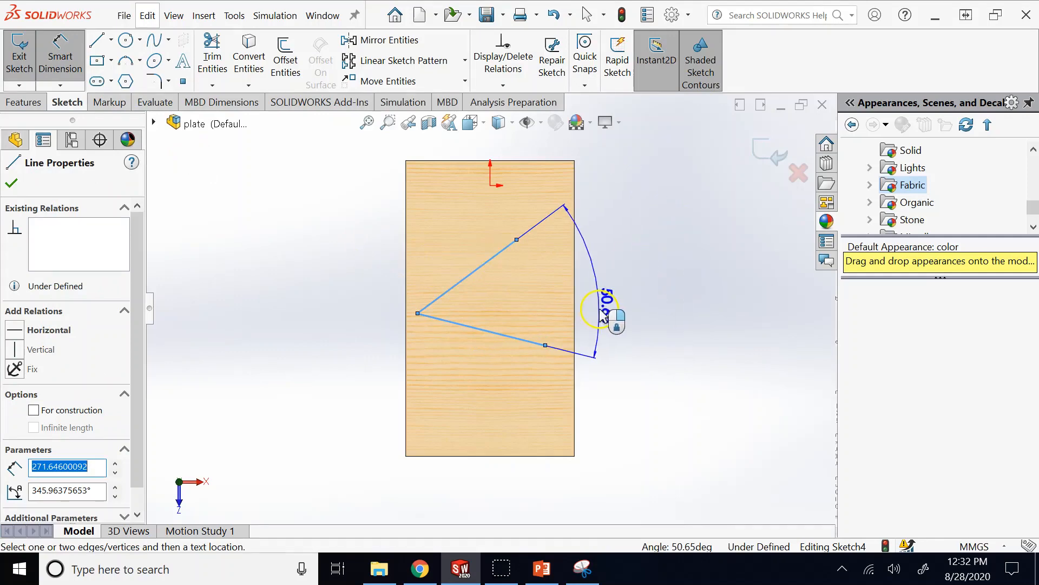
left_click(601, 319)
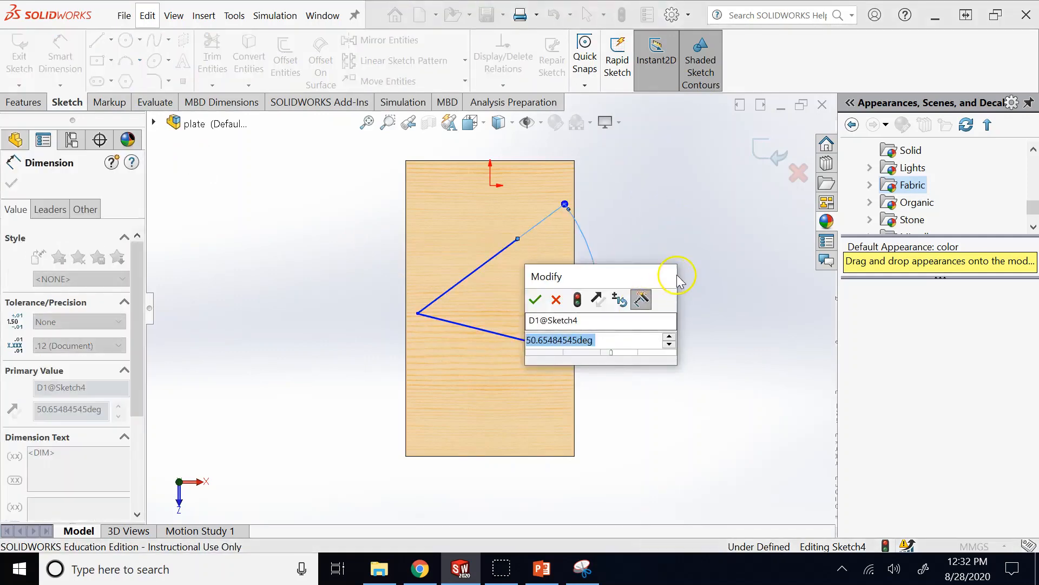
type("50")
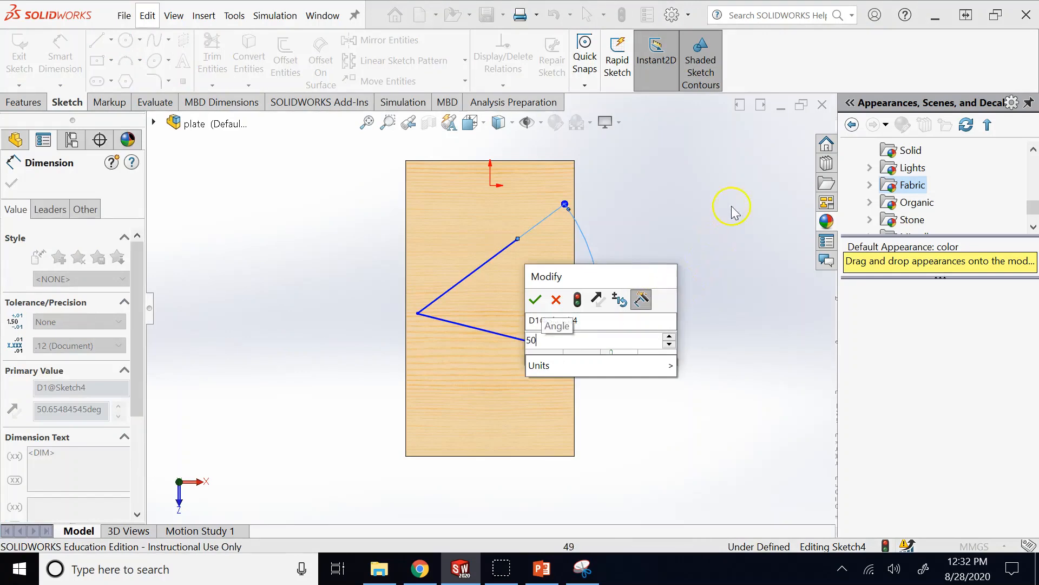
left_click(537, 299)
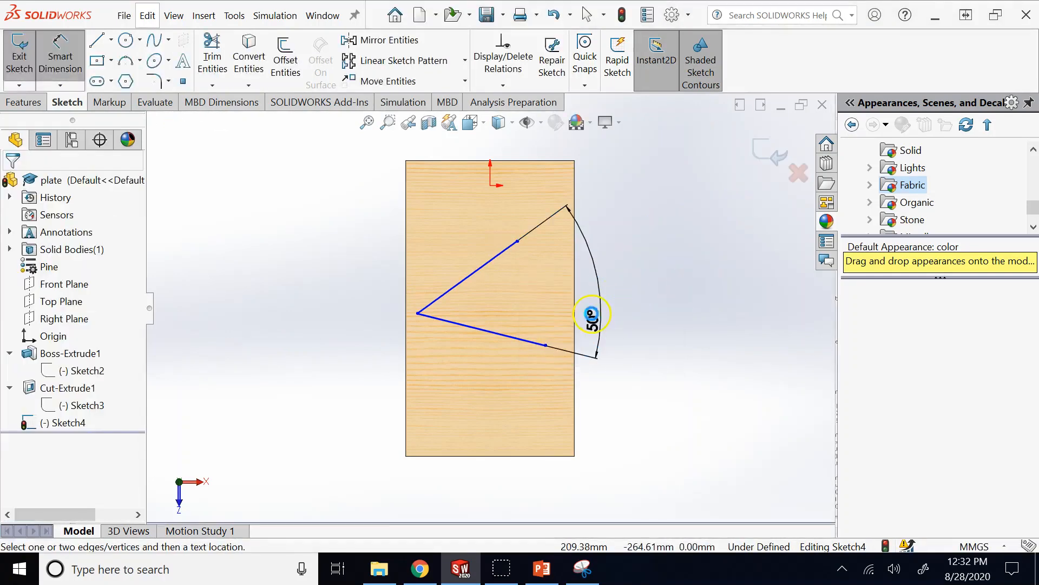
- Delete the angle dimension between the two sketched lines
right_click(591, 314)
right_click(589, 322)
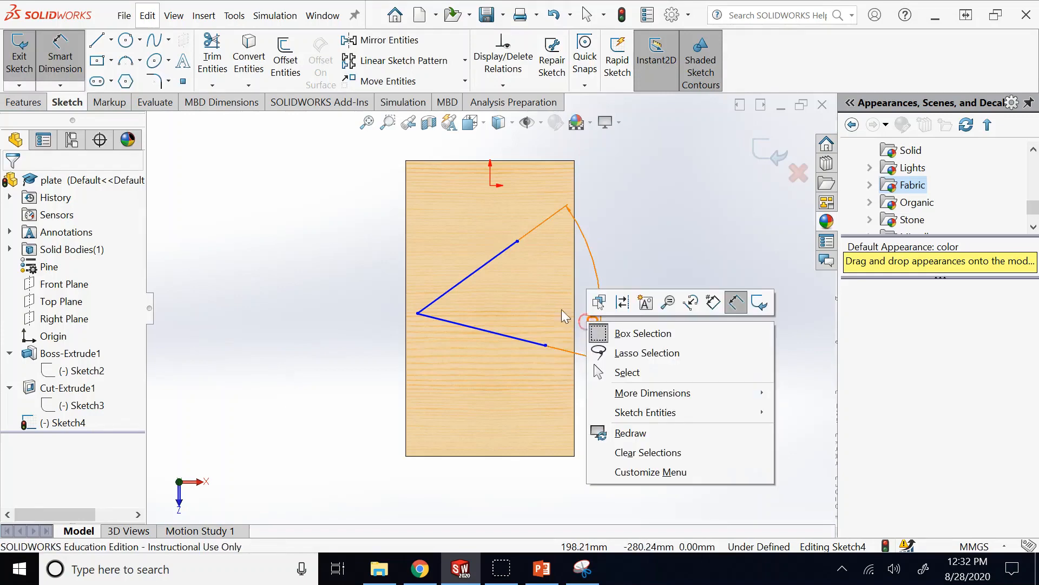
left_click(60, 55)
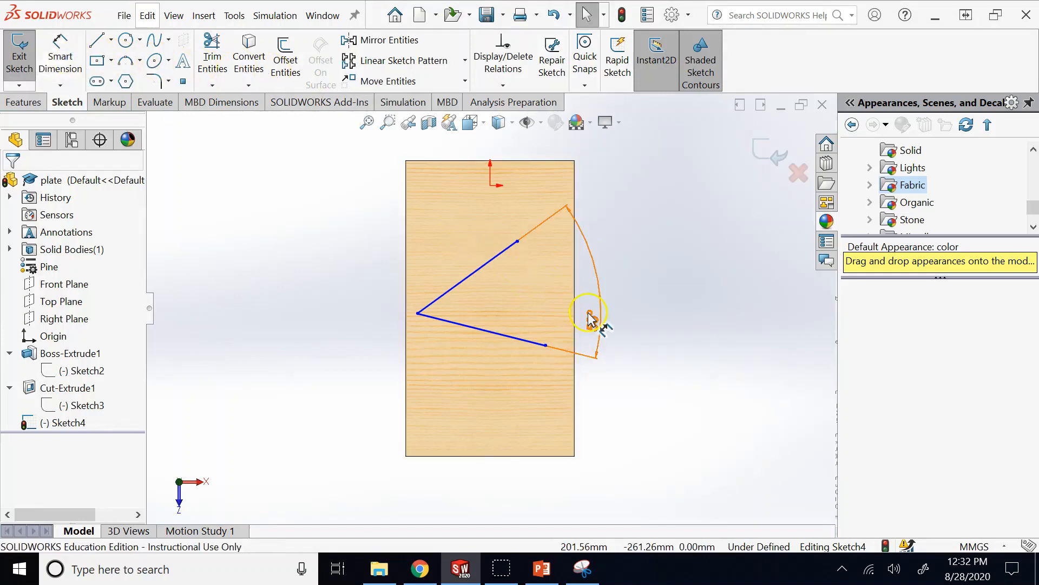
right_click(590, 320)
left_click(600, 352)
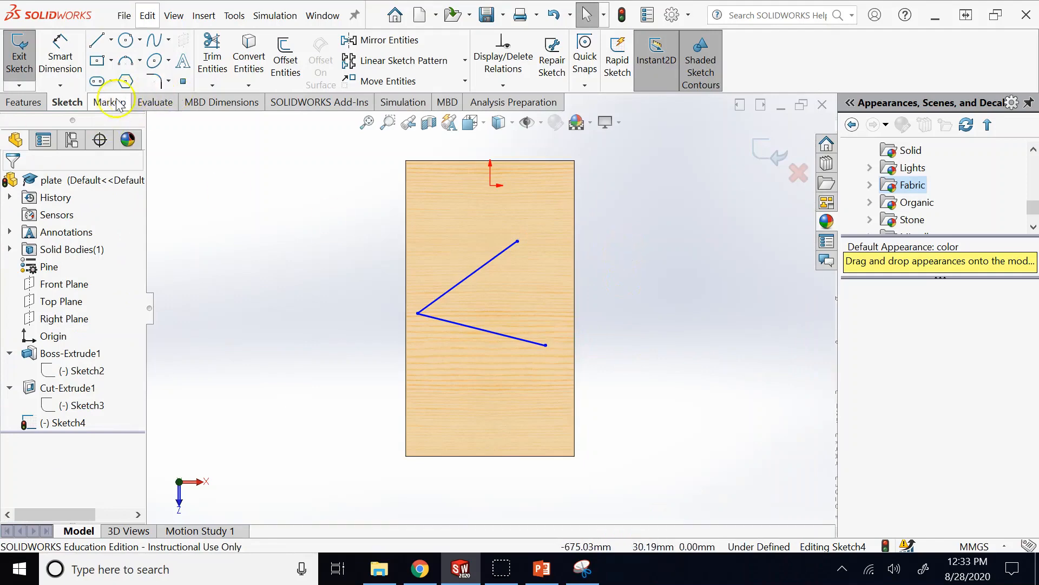
- Measure between the two sketched lines on the top face
left_click(151, 102)
left_click(113, 57)
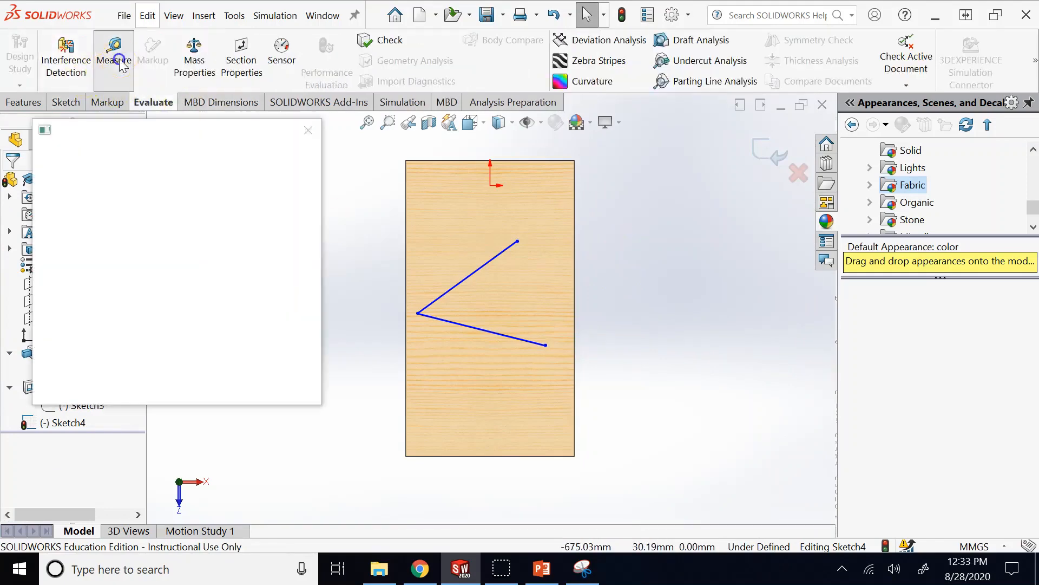
left_click(476, 270)
left_click(476, 324)
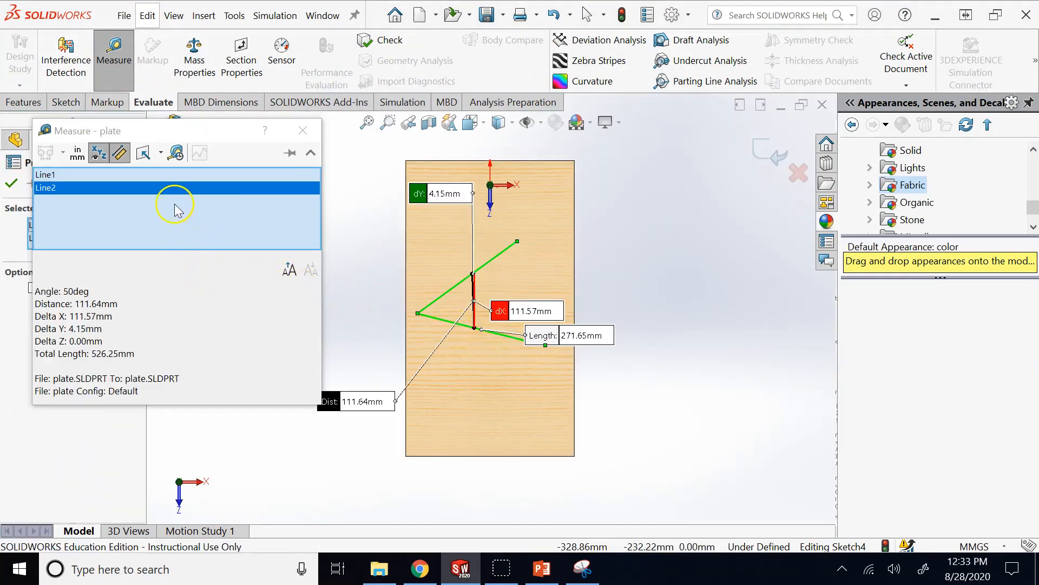
left_click(152, 328)
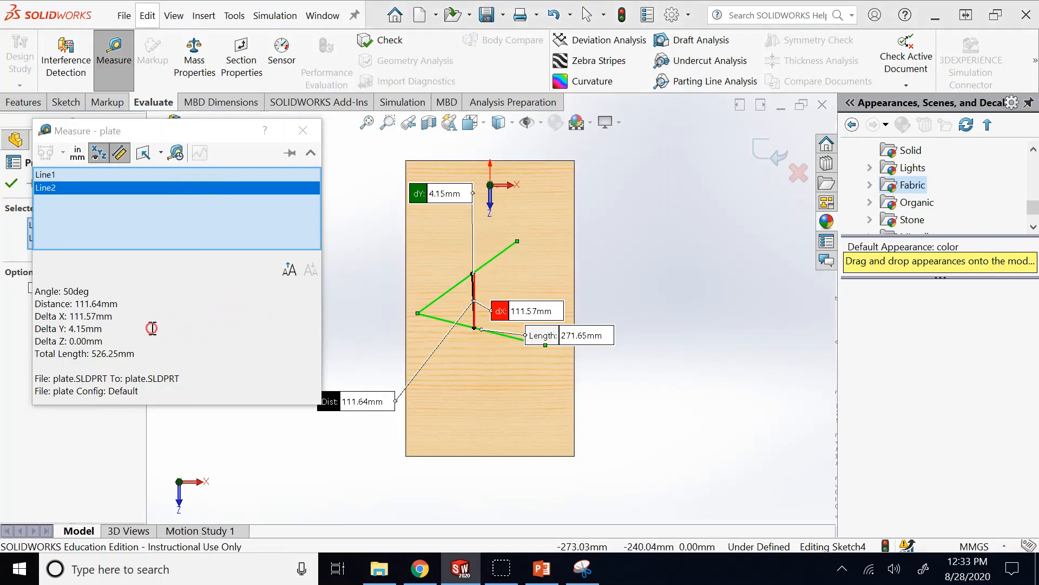
left_click(129, 321)
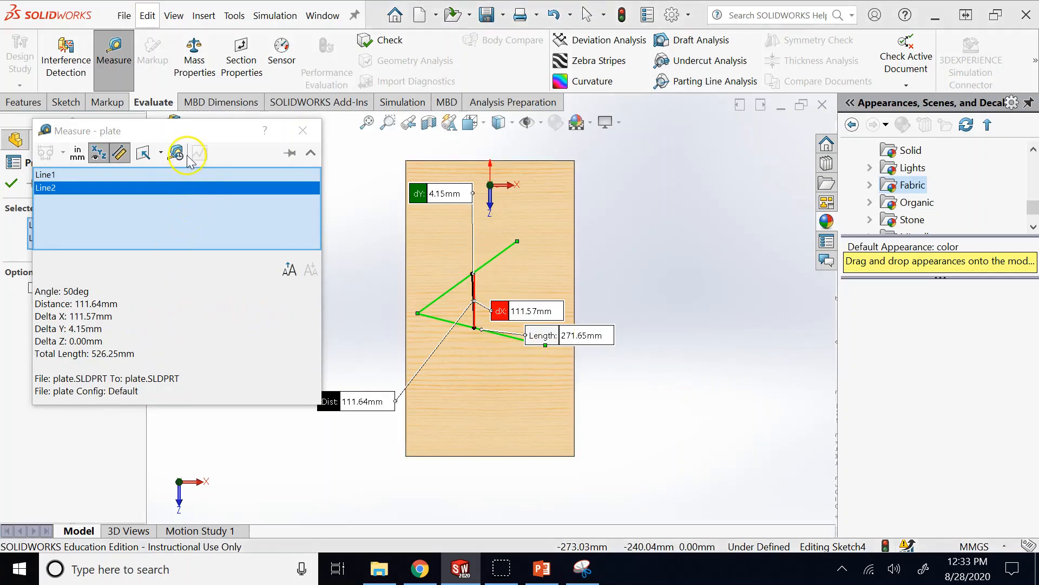
- Turn off point-to-point measuring, read the angle between the two lines and close the Measure tool
left_click(121, 153)
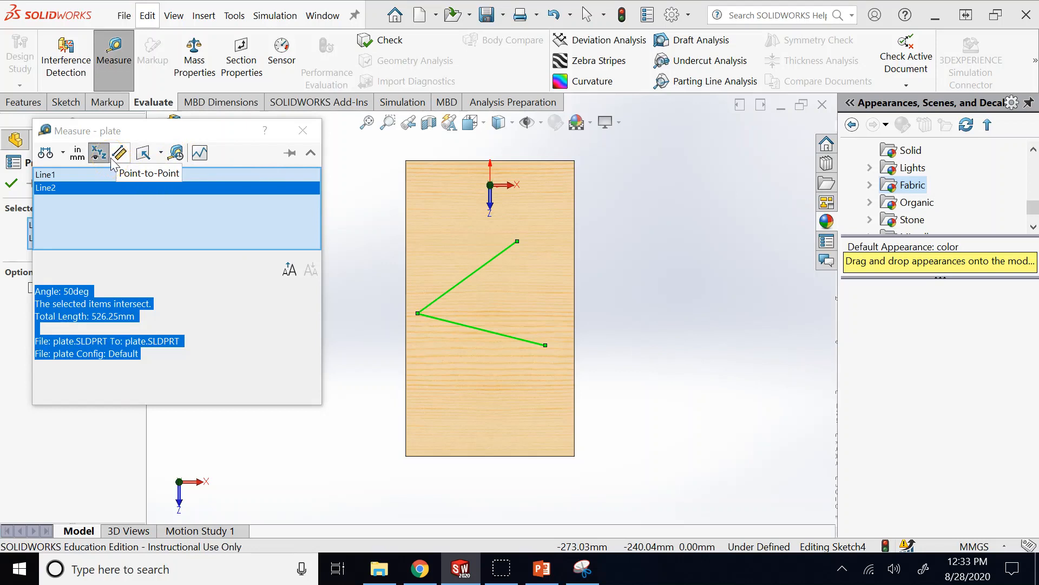
left_click(184, 329)
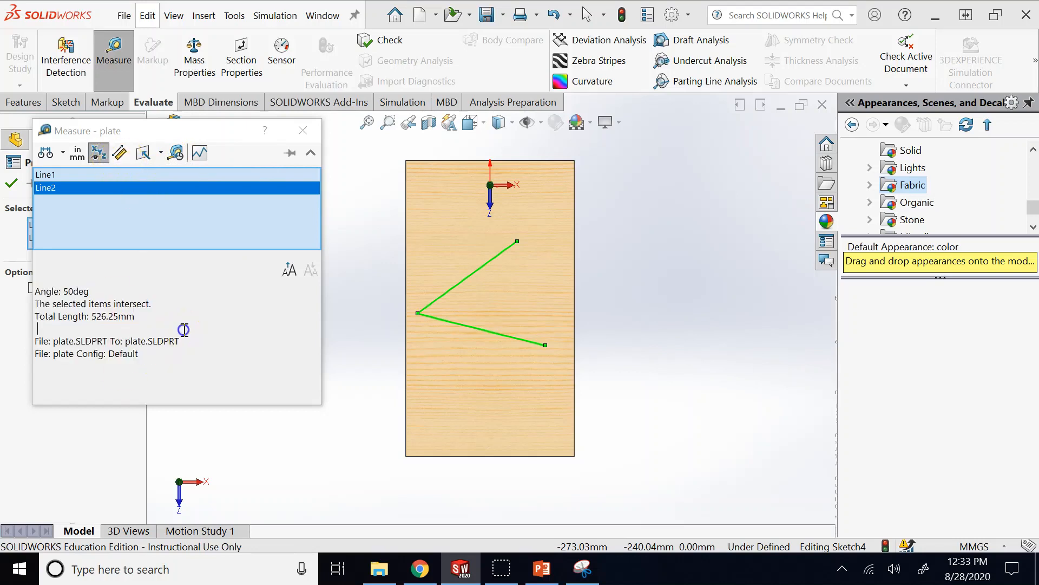
left_click_drag(34, 291, 102, 292)
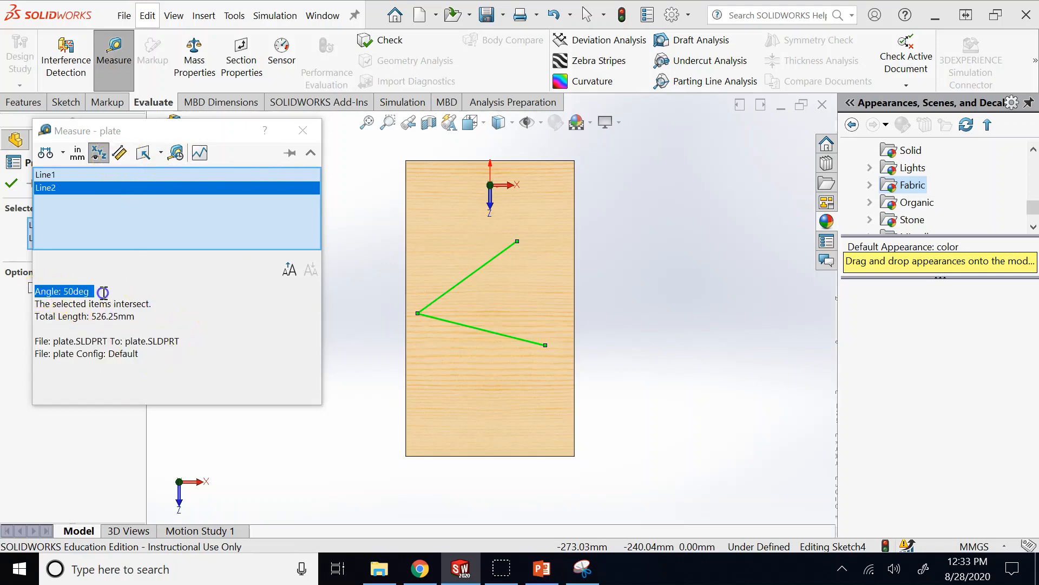
left_click(103, 292)
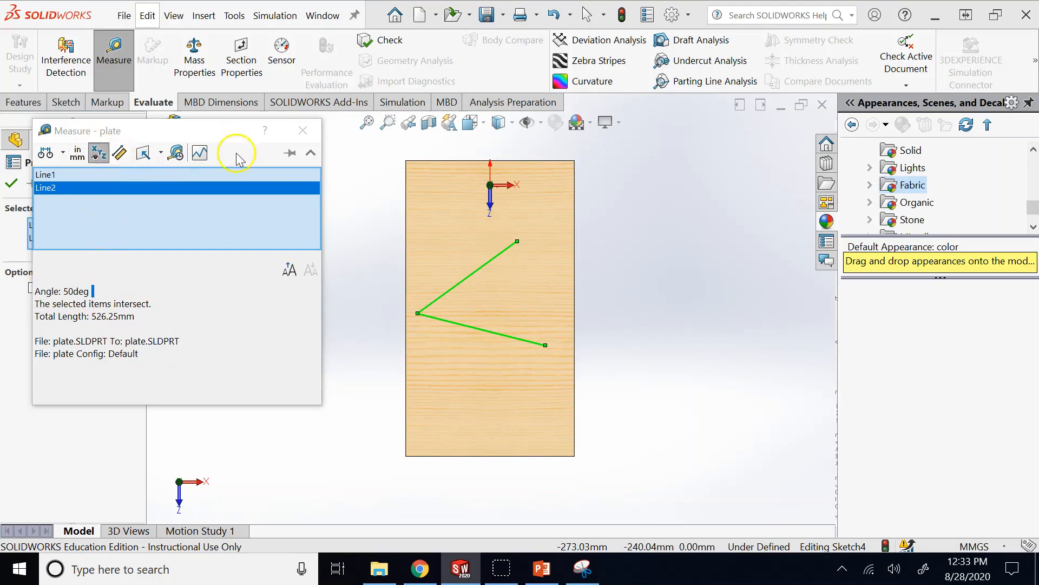
left_click(303, 130)
- Exit the two-line sketch and delete Sketch4 from the part
left_click(780, 165)
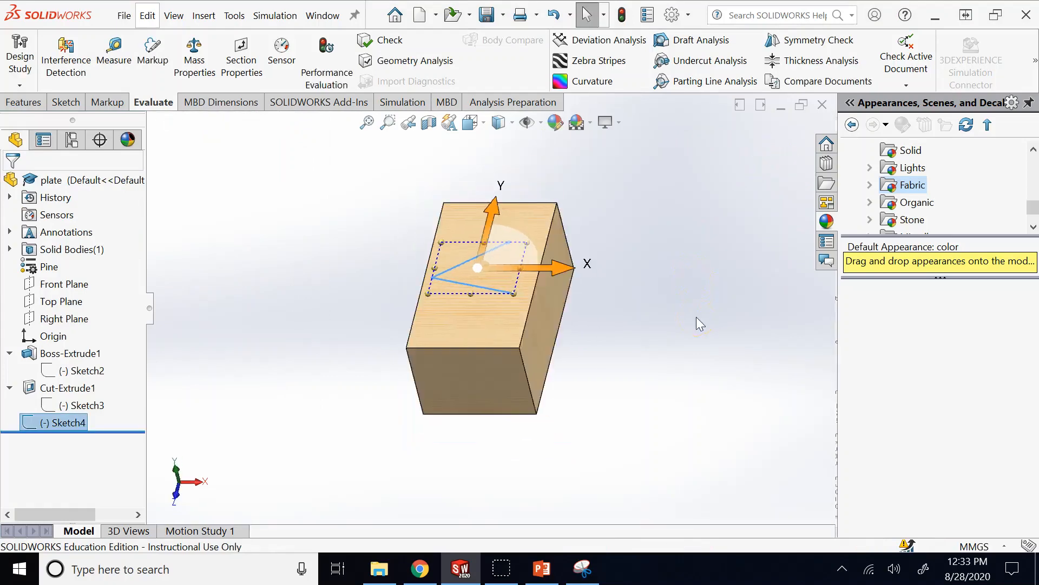
right_click(53, 422)
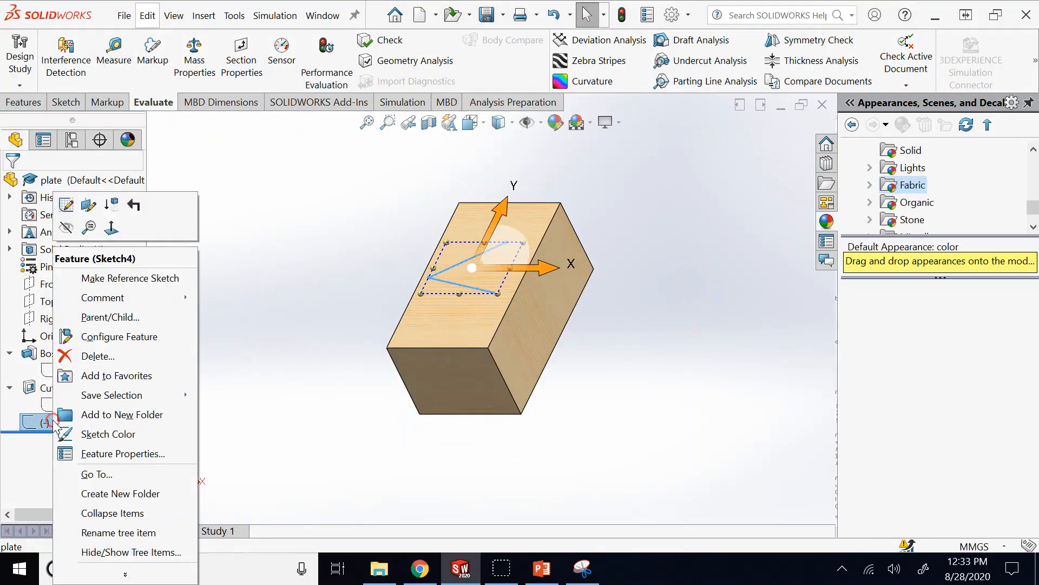
left_click(90, 356)
left_click(910, 246)
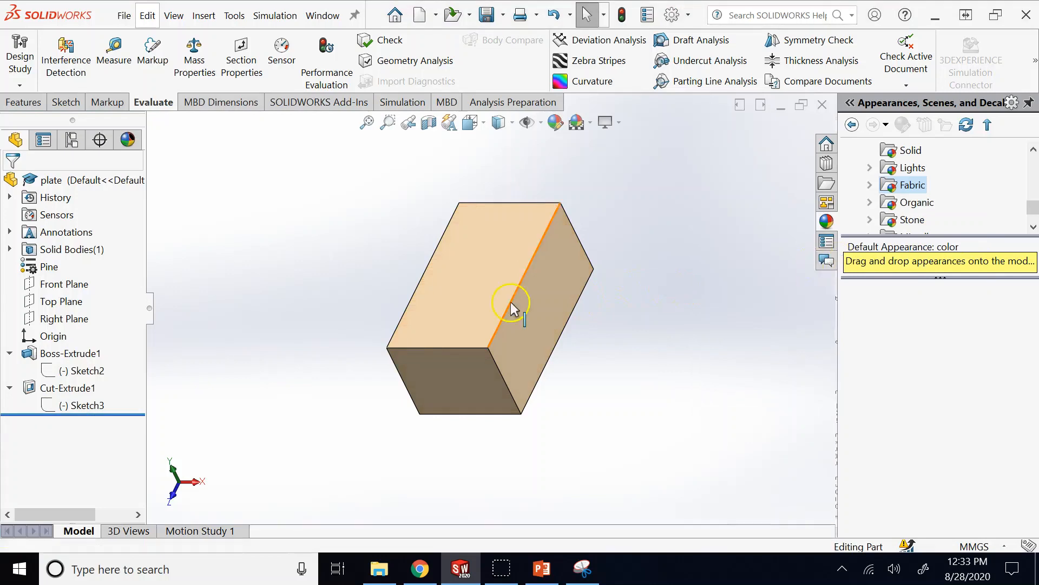
scroll(509, 309, "down", 3)
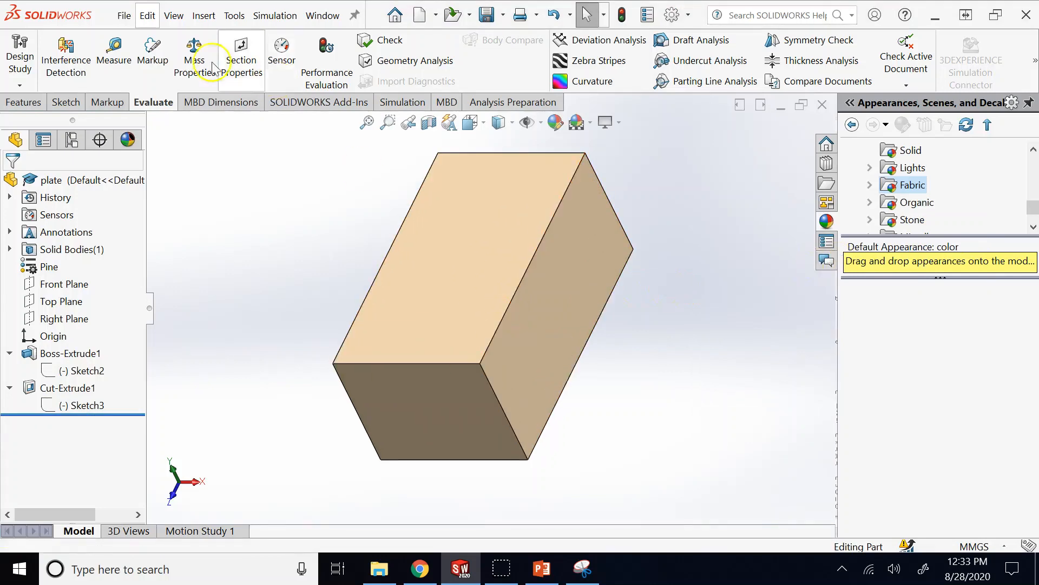
- Measure the top face's front edge and adjoining long edge together and read their total length
left_click(114, 51)
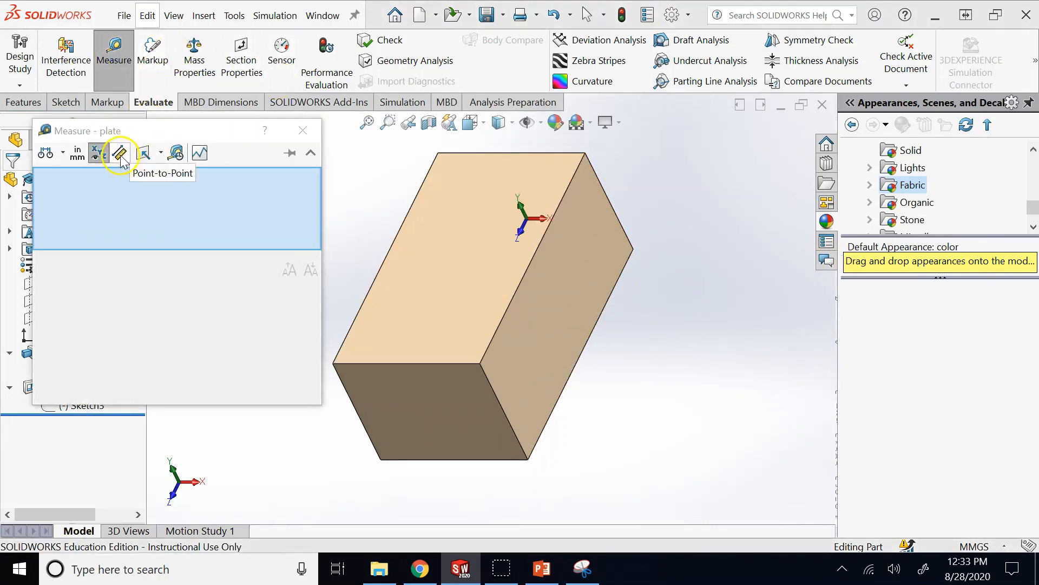
left_click(417, 363)
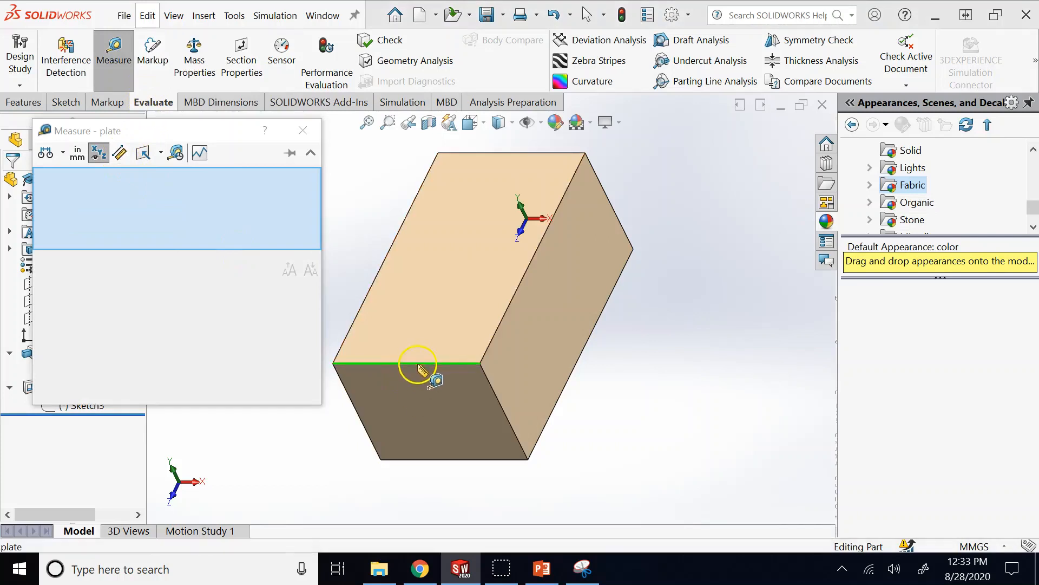
left_click(494, 336)
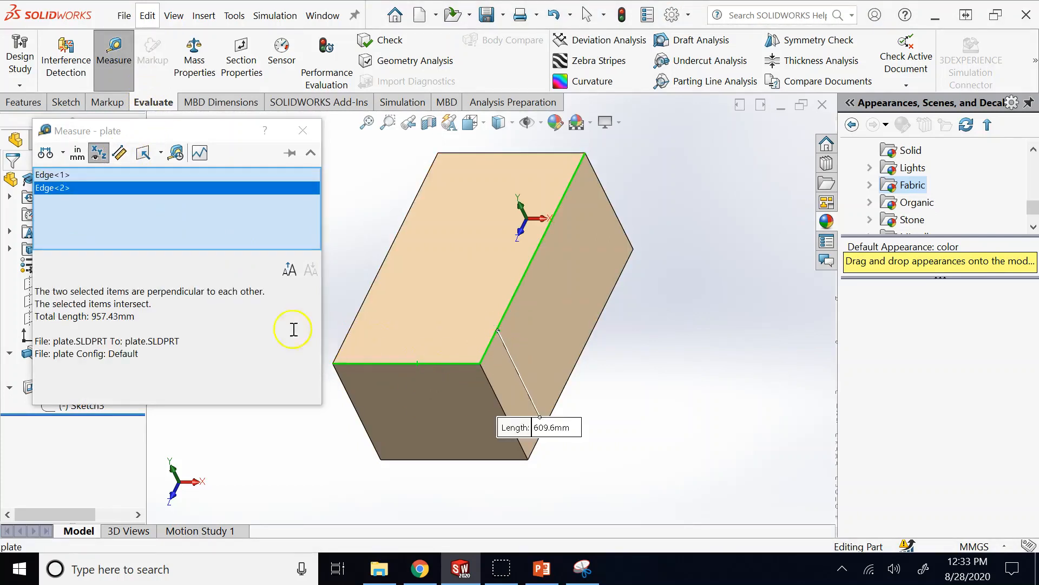
double_click(114, 316)
left_click(196, 319)
- Start a measurement sensor from the two measured edges, review its sensor types and source measurement, and close the sensor settings
left_click(200, 153)
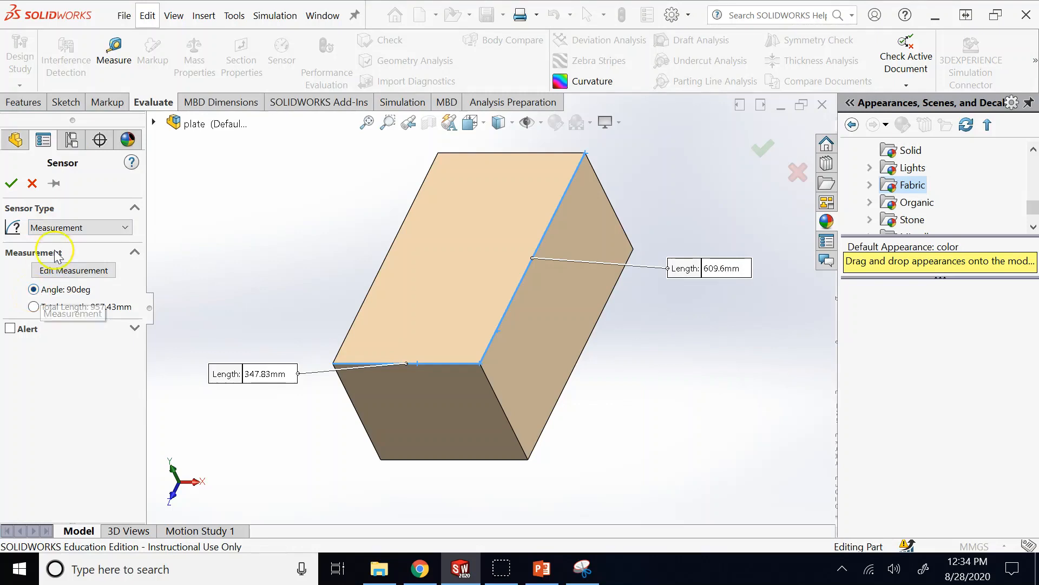
left_click(66, 228)
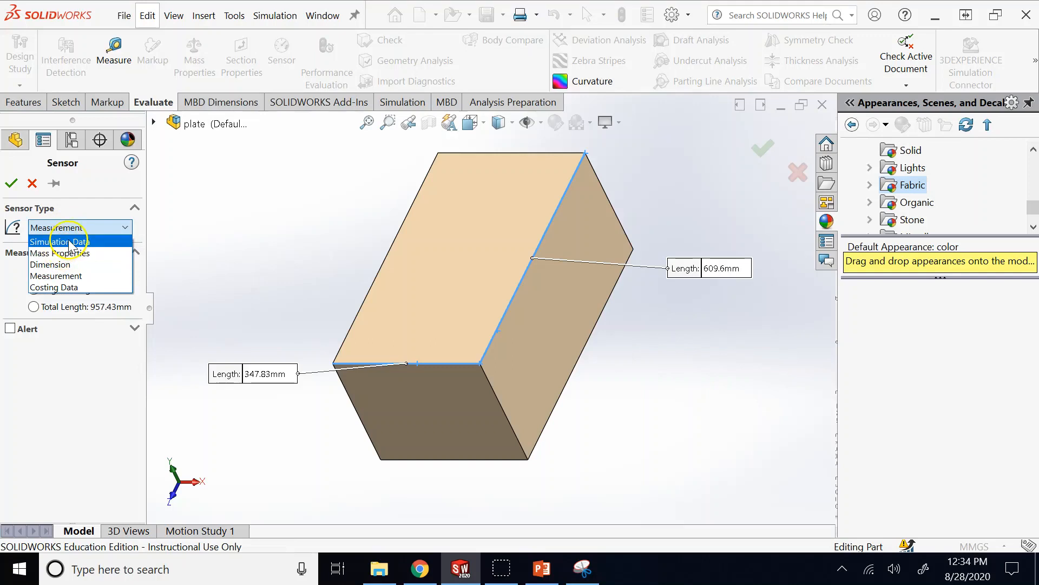
left_click(77, 215)
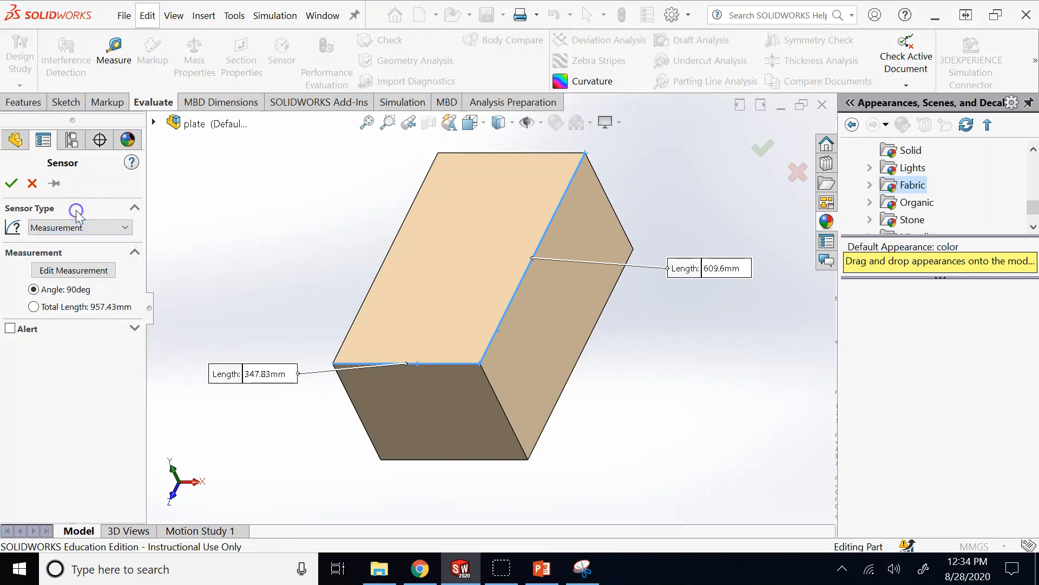
left_click(75, 270)
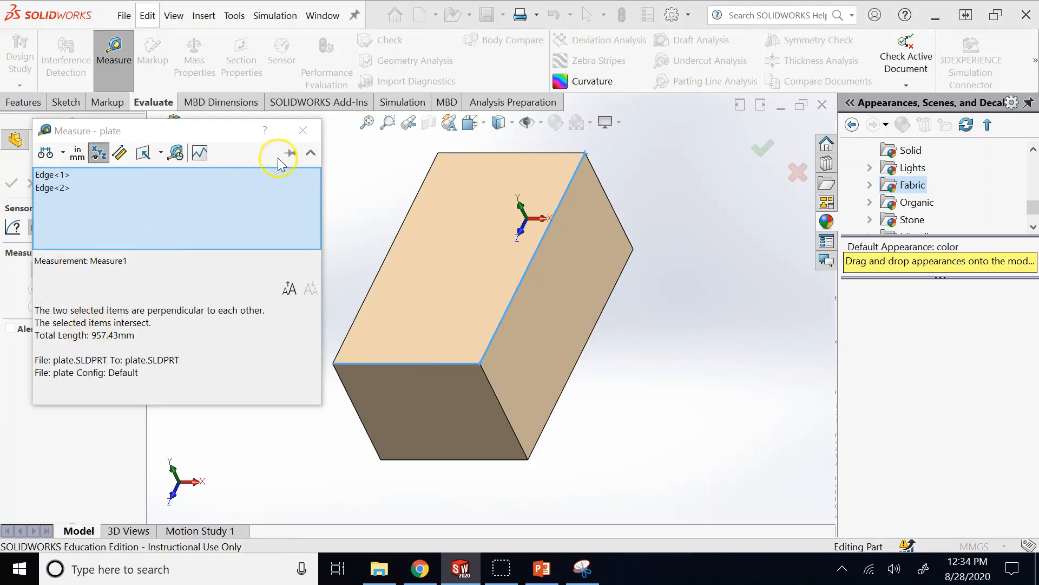
left_click(176, 153)
key("alt+Tab")
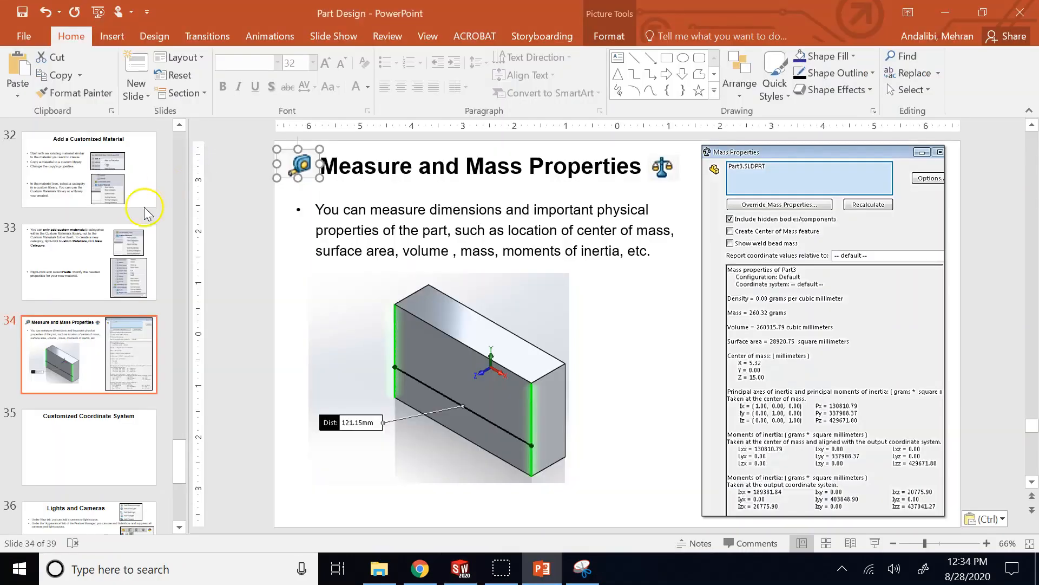
left_click(461, 568)
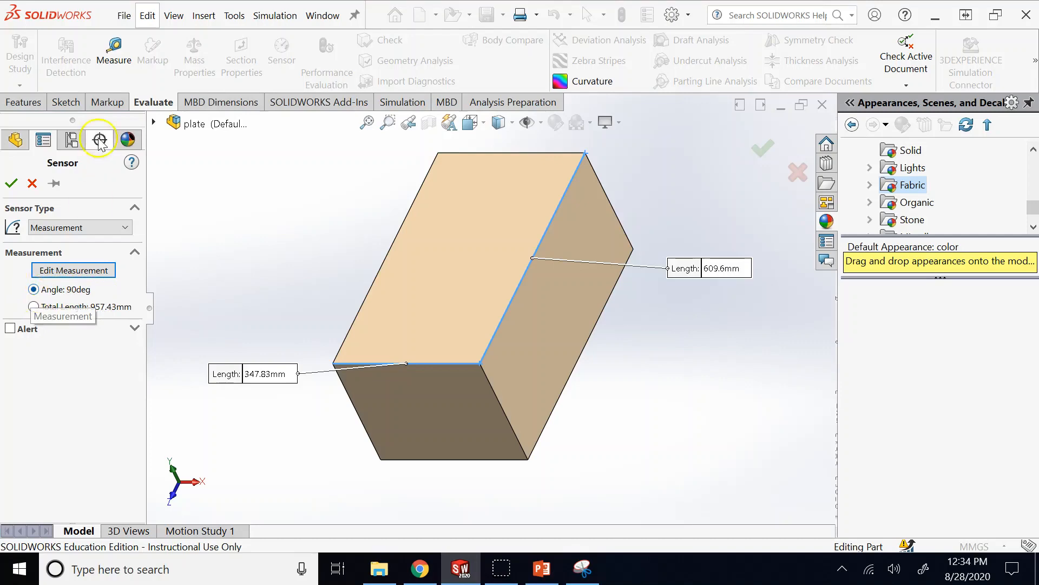
left_click(12, 183)
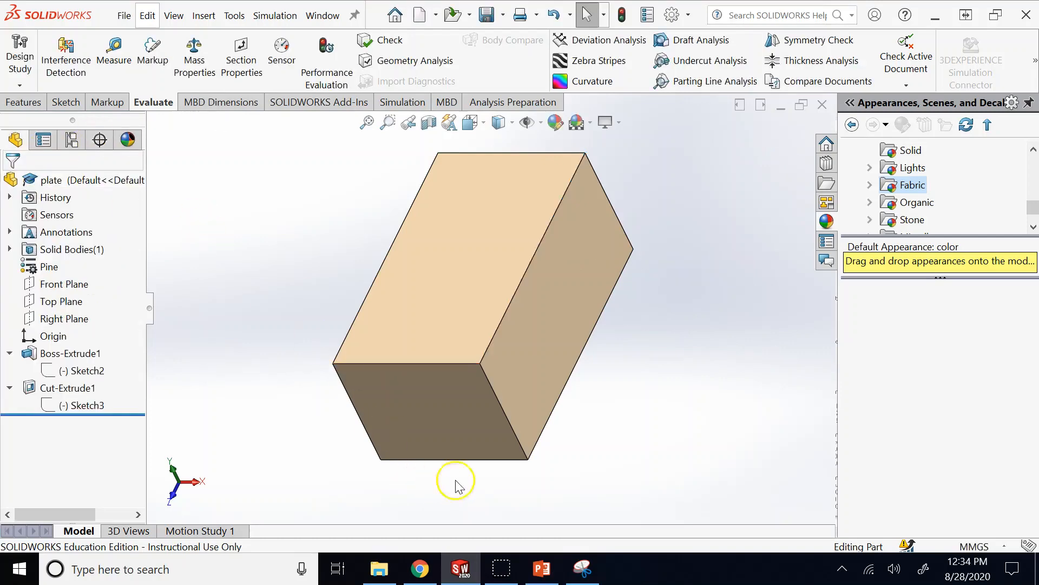
- Switch to the PowerPoint lecture and show slide 31, Apply Material
left_click(541, 569)
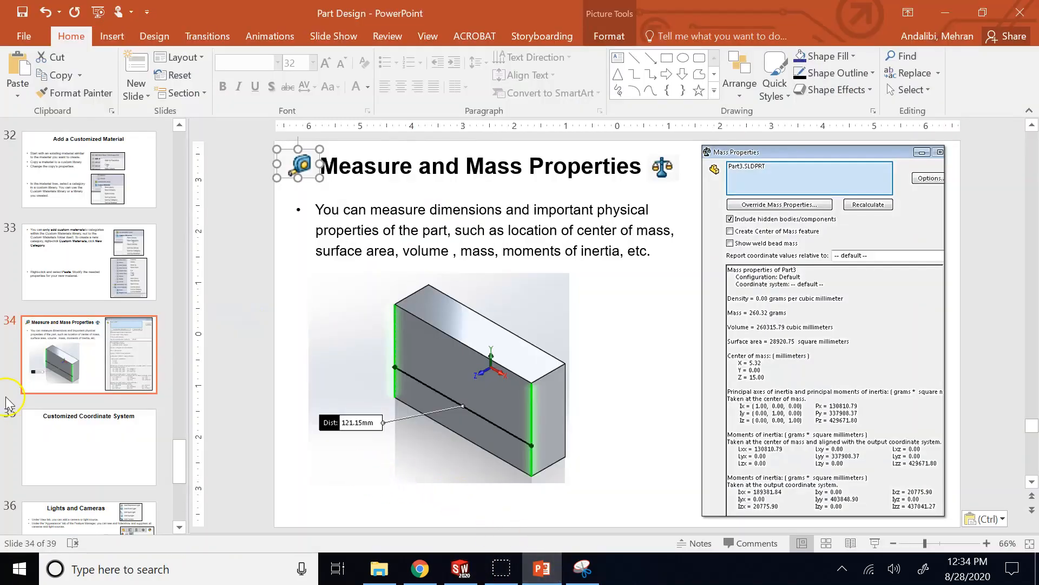
left_click(91, 172)
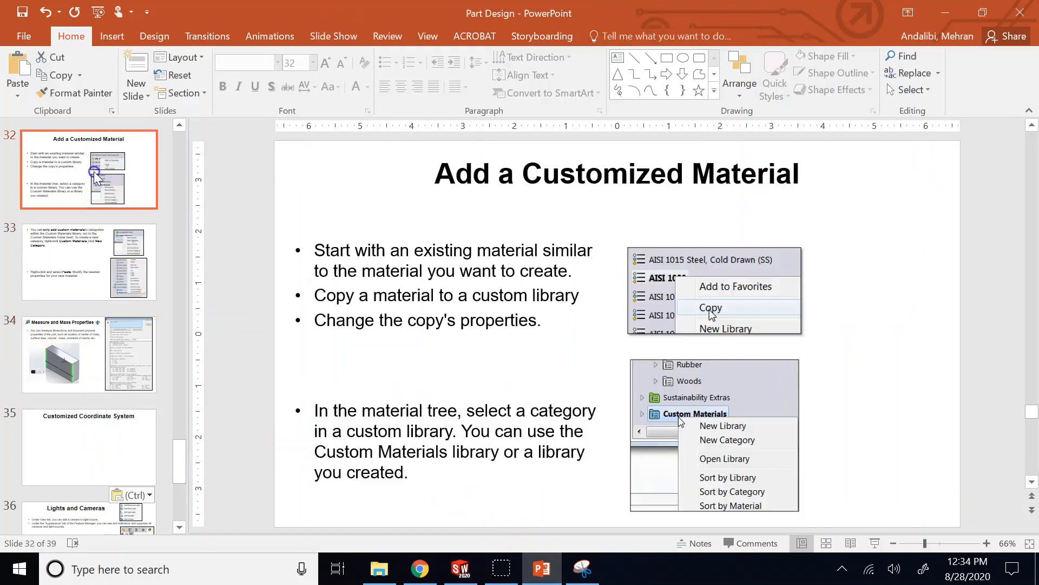
scroll(95, 178, "up", 3)
left_click(76, 234)
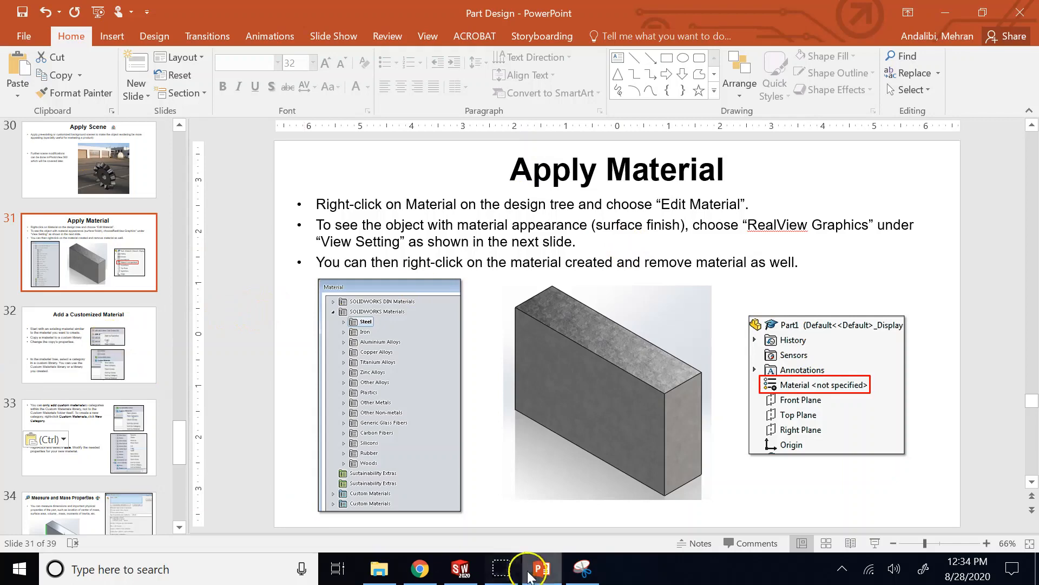
- Switch to SOLIDWORKS and set the plate's material to Malleable Cast Iron
left_click(464, 568)
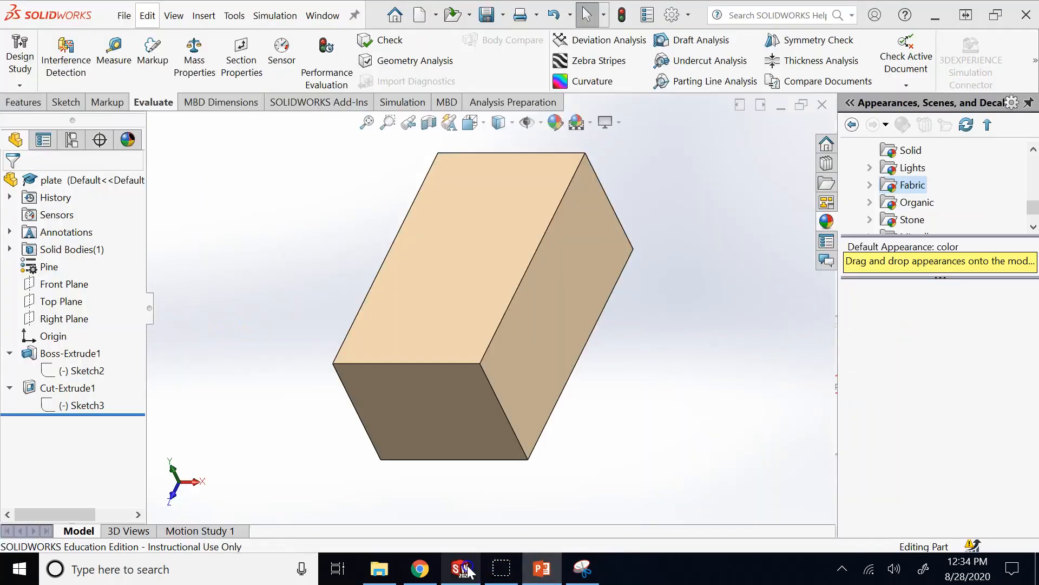
right_click(57, 268)
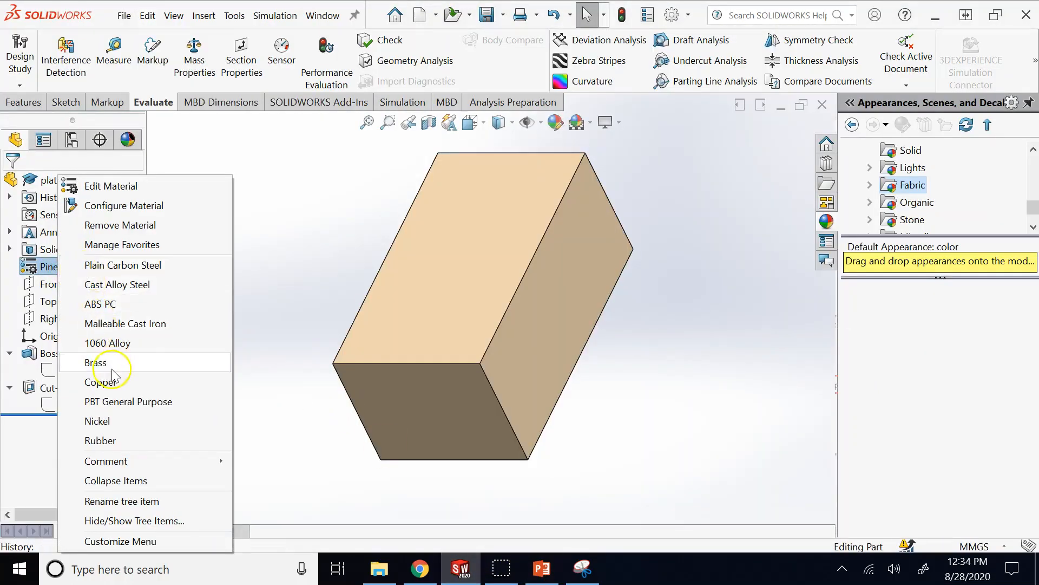
left_click(142, 325)
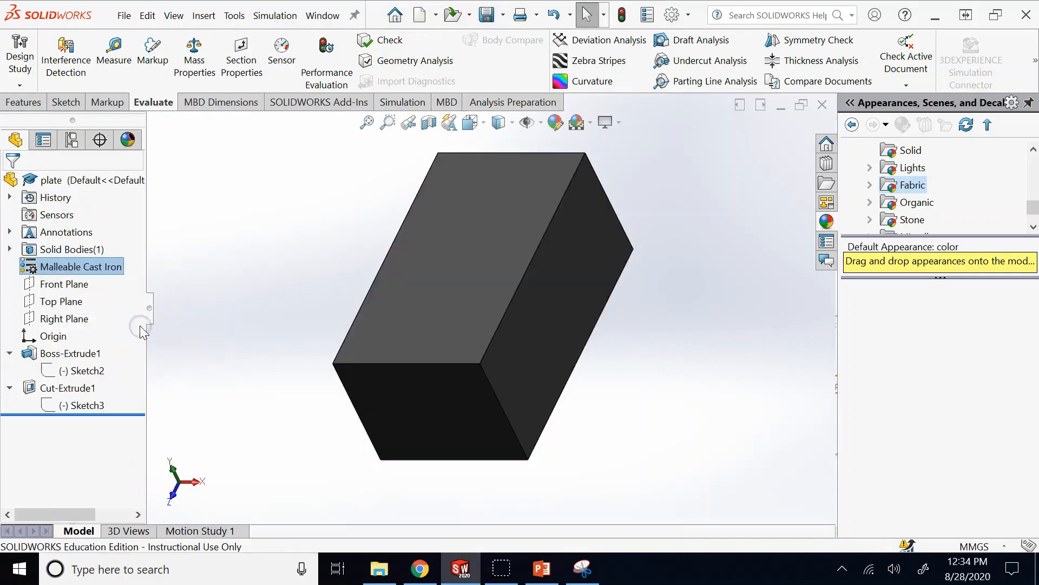
- Remove the assigned material from the plate
right_click(100, 267)
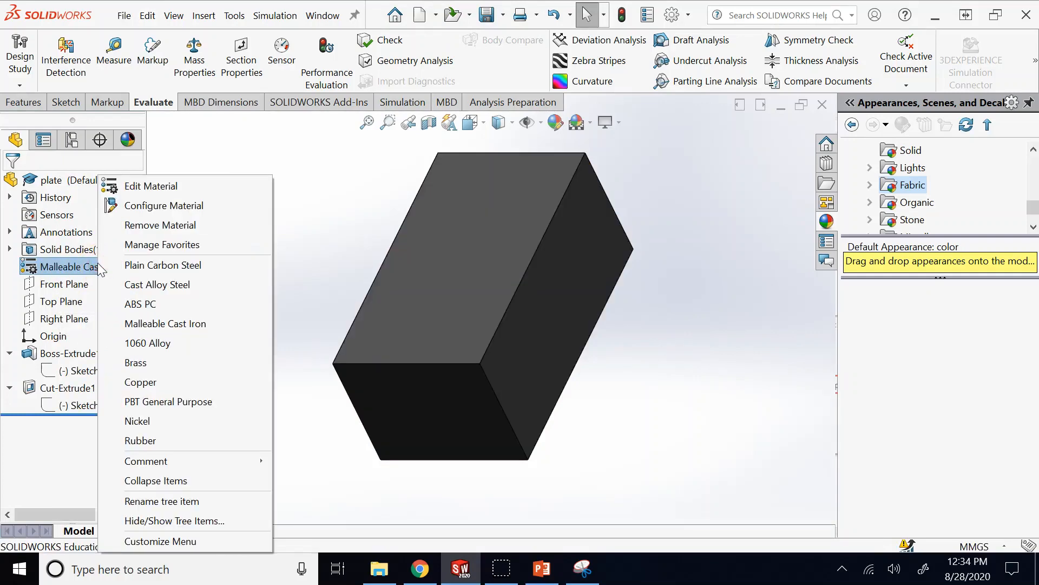
left_click(159, 225)
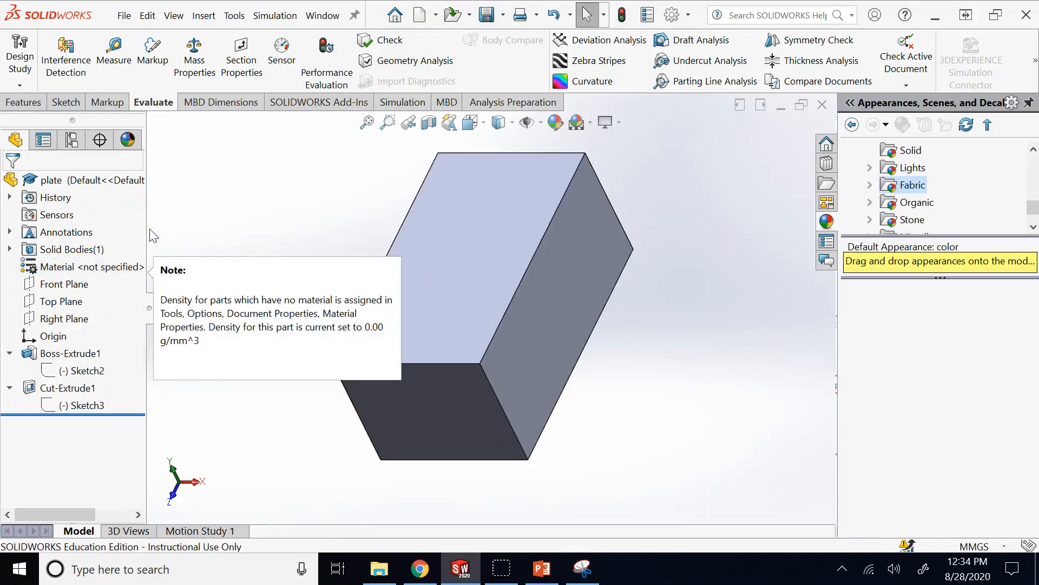
left_click(275, 184)
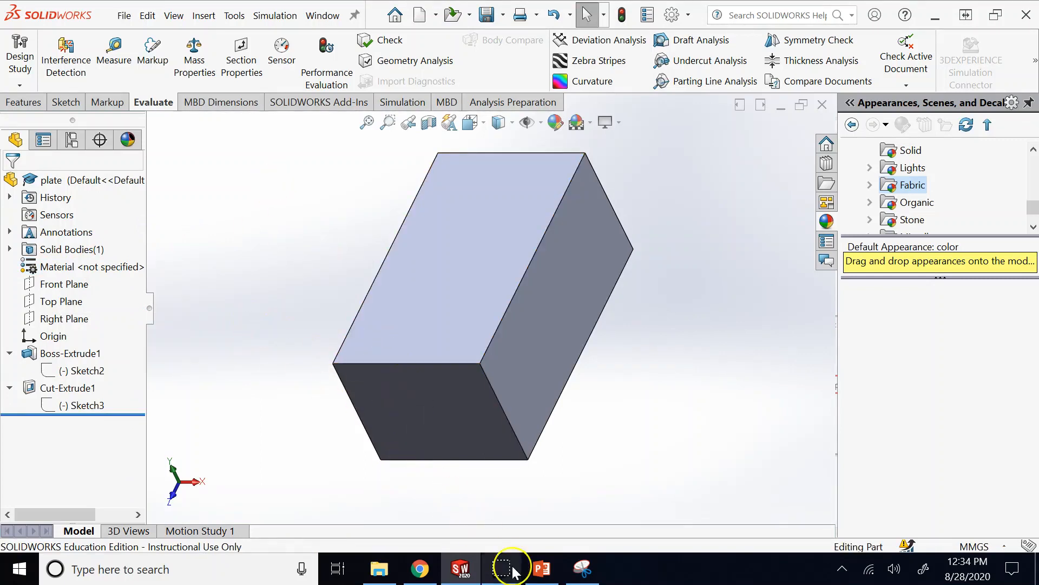
mouse_move(531, 563)
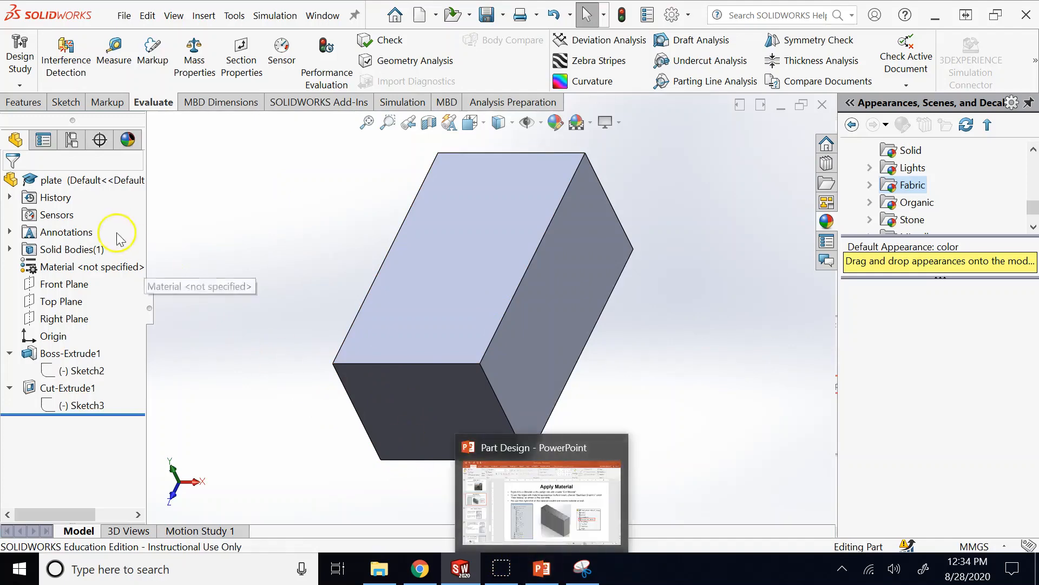
- Open the material editor for the plate, collapse the Iron category and browse the materials listed under Plastics
right_click(93, 267)
left_click(123, 207)
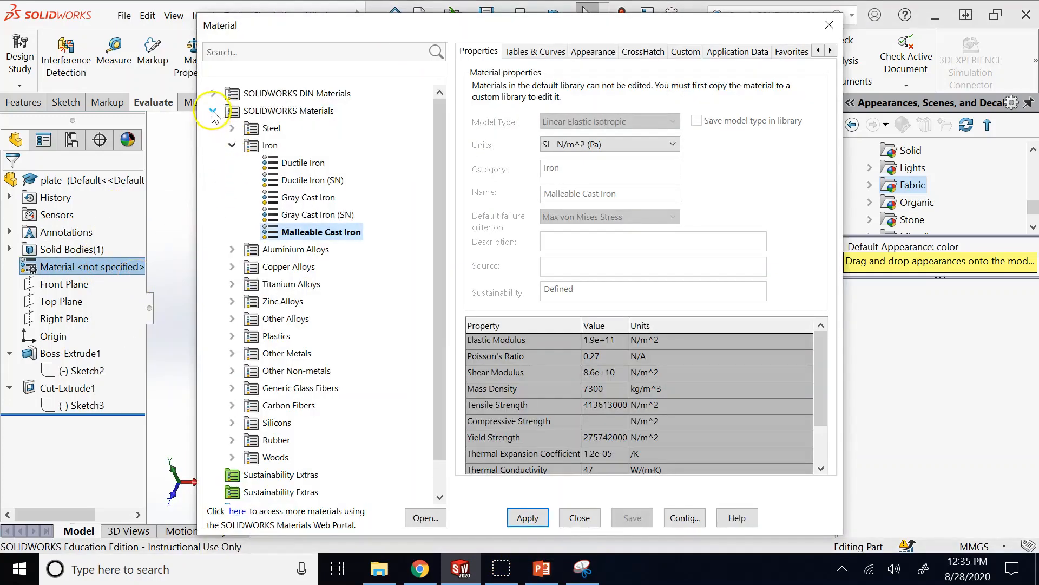
left_click(231, 145)
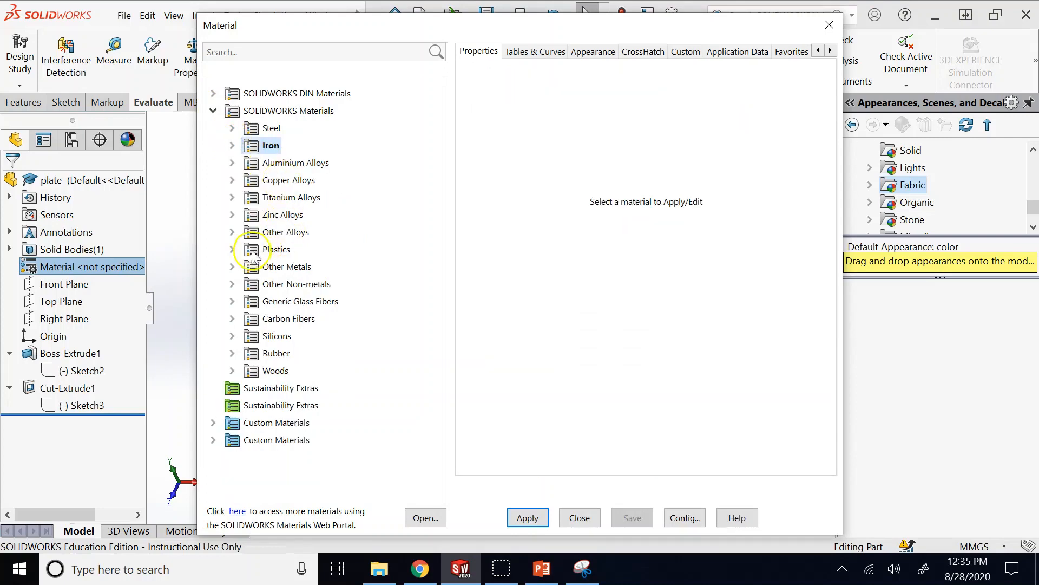
left_click(232, 249)
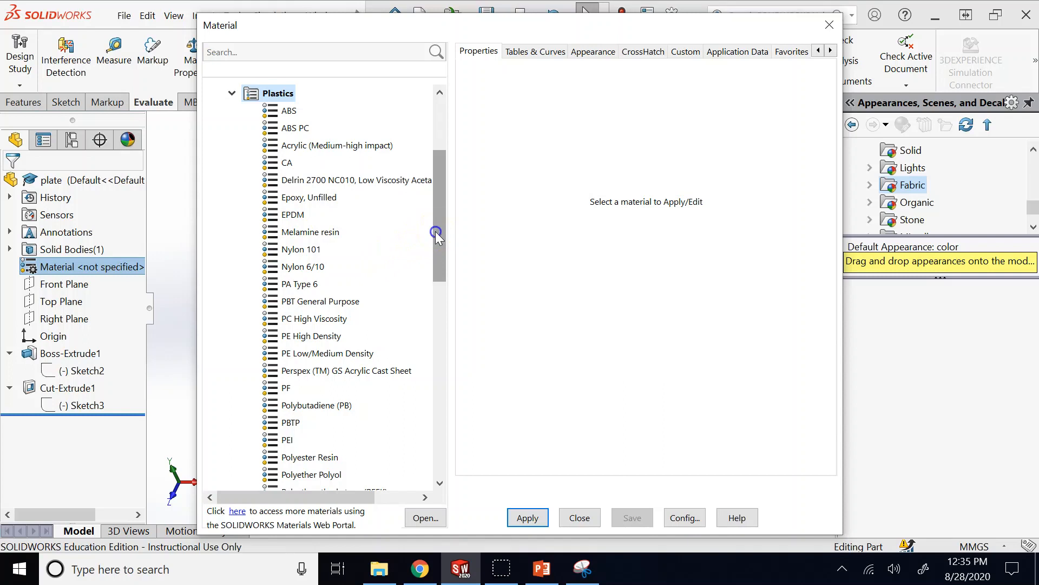
left_click_drag(435, 232, 435, 243)
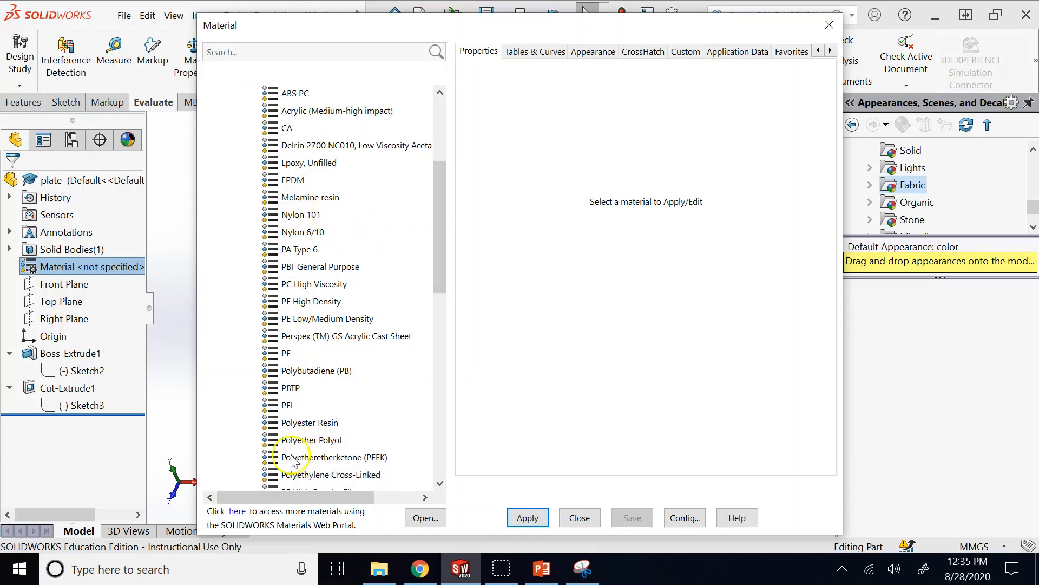
mouse_move(439, 222)
left_mouse_down()
mouse_move(445, 194)
mouse_move(446, 228)
left_mouse_up()
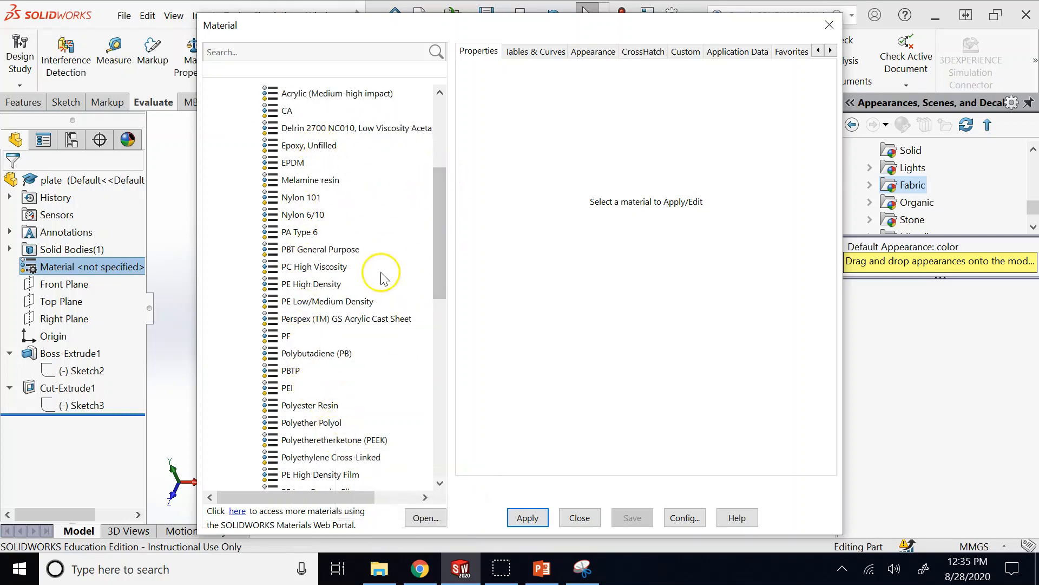
left_click_drag(447, 256, 442, 229)
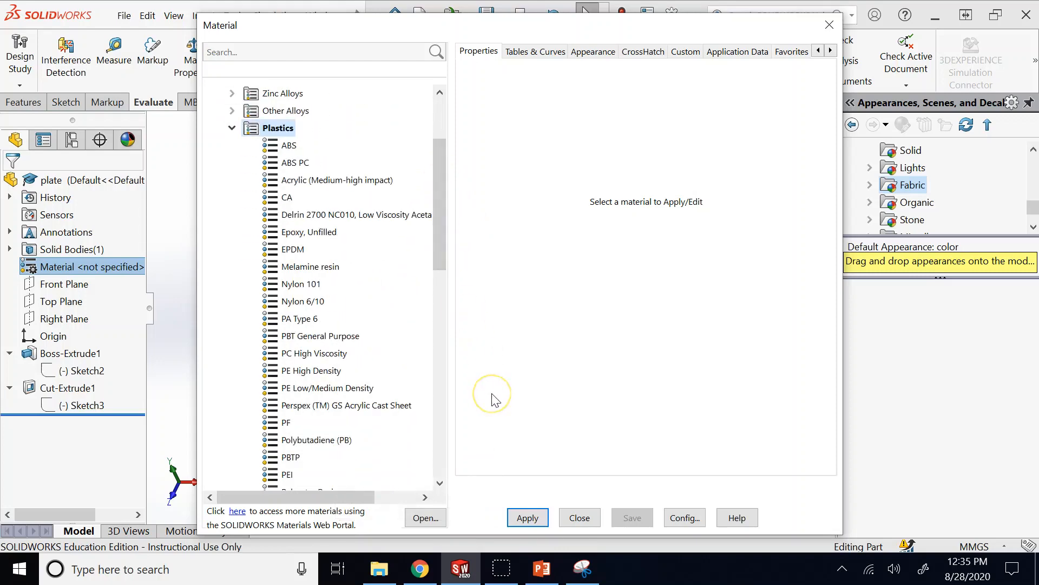
- Switch to PowerPoint and read slide 32, Add a Customized Material
left_click(534, 569)
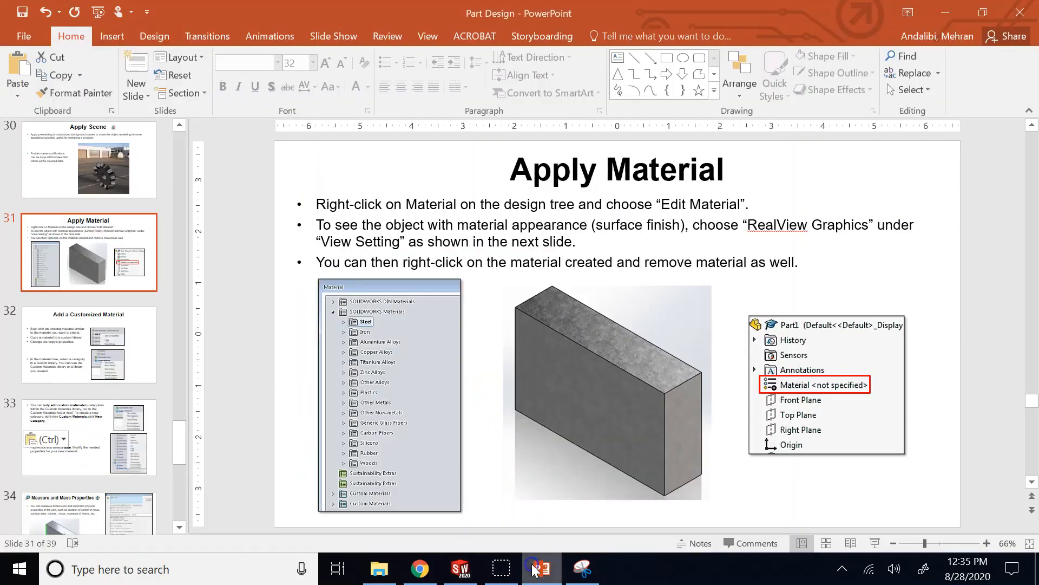
left_click(105, 341)
left_click(382, 329)
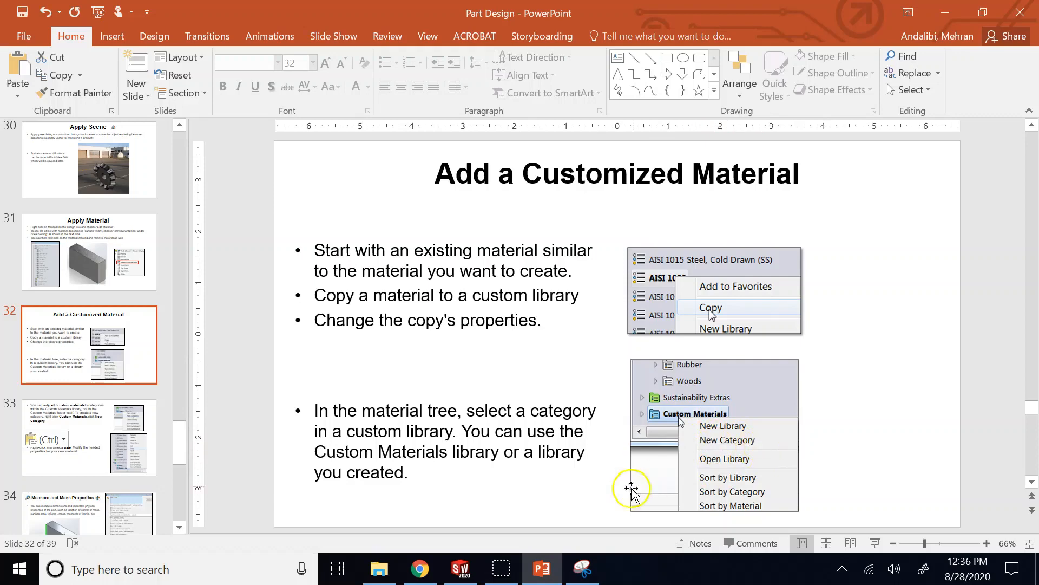
- Switch to SOLIDWORKS, collapse the Plastics category and look into the first Custom Materials library
left_click(461, 569)
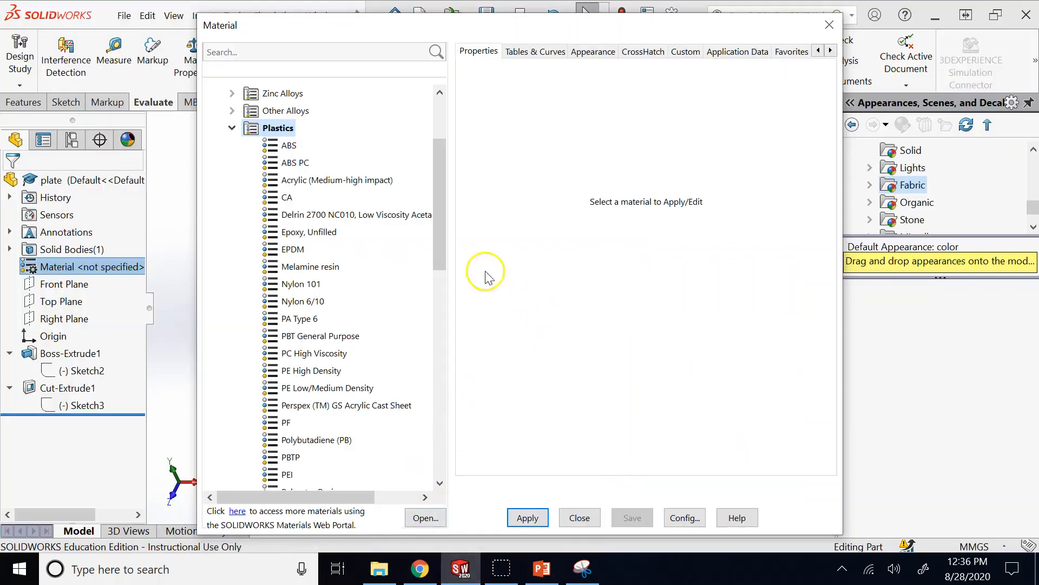
left_click(232, 129)
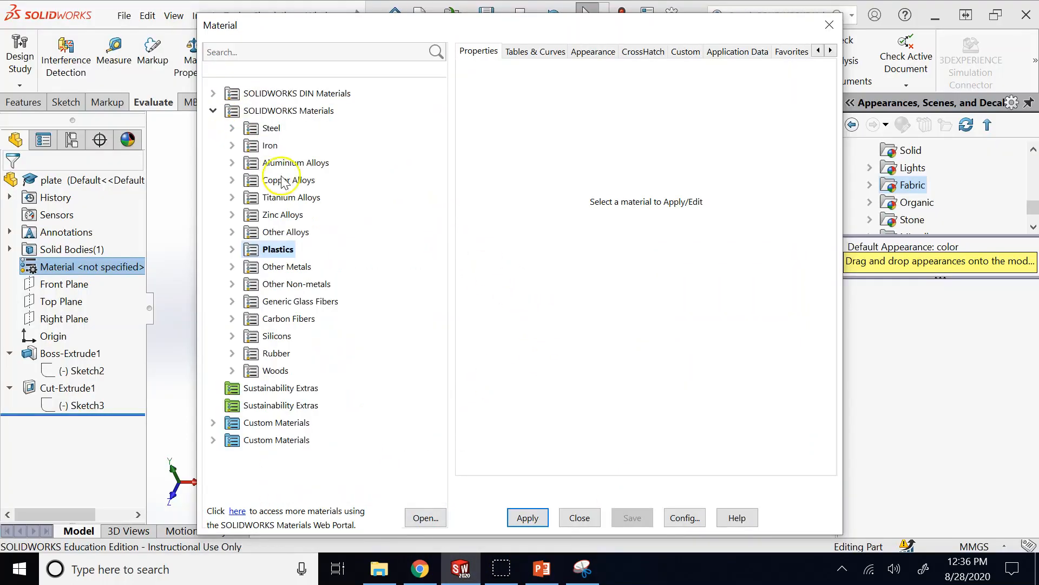
left_click(292, 424)
left_click(288, 441)
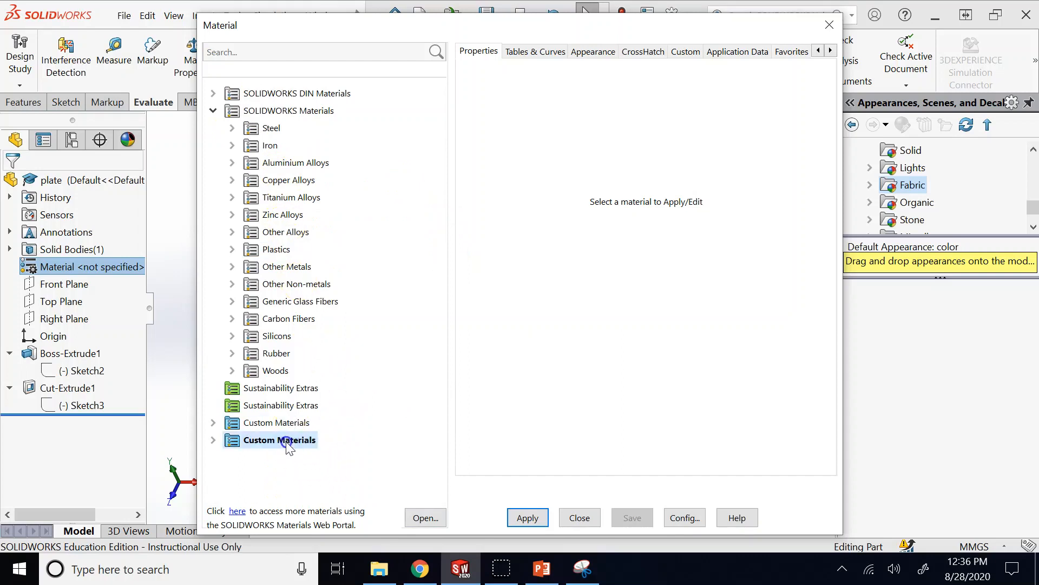
left_click(274, 425)
left_click(213, 423)
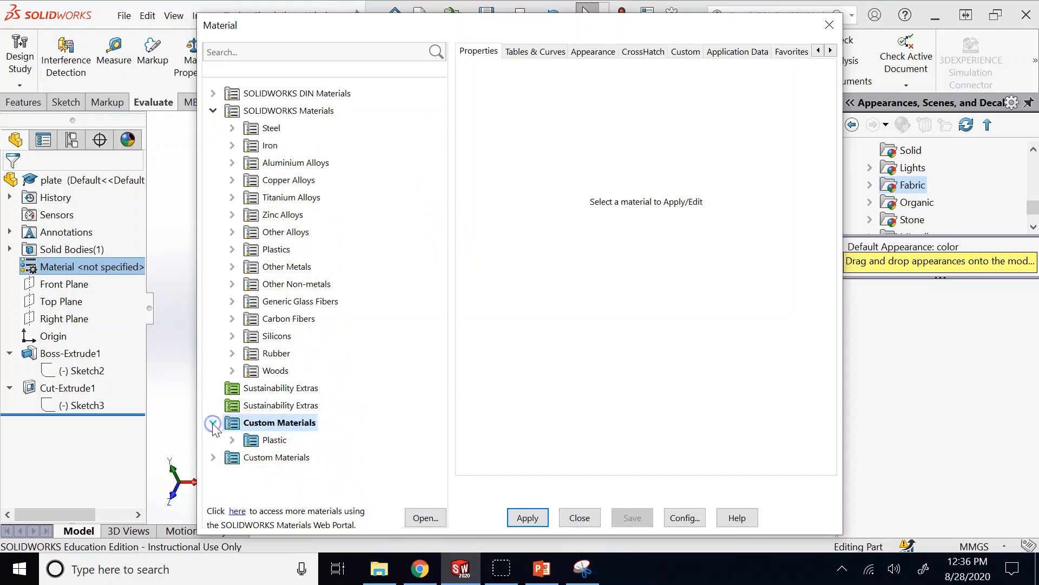
left_click(213, 423)
left_click(213, 423)
left_click(213, 423)
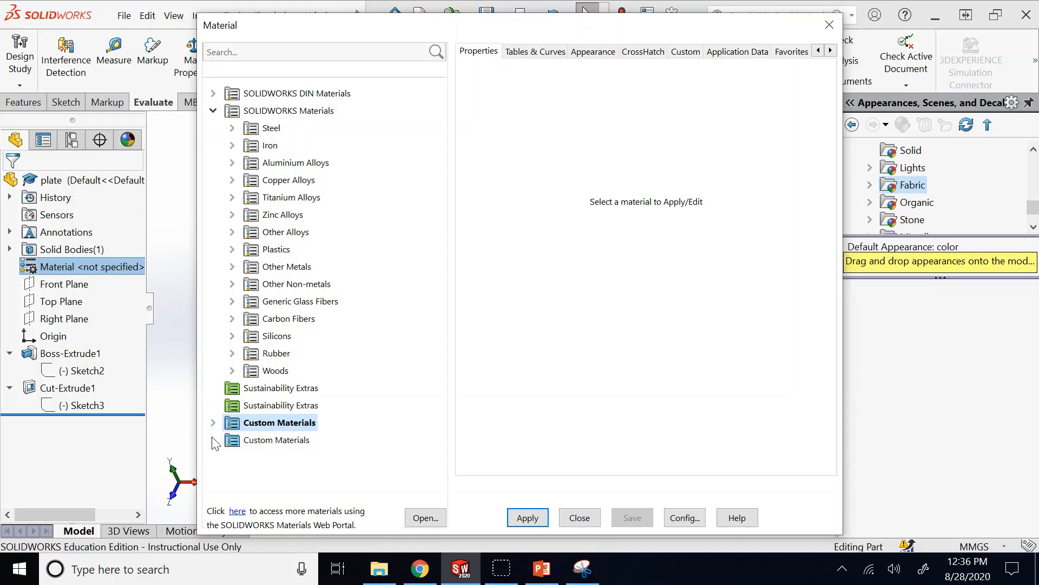
left_click(213, 422)
left_click(213, 423)
left_click(213, 423)
left_click(213, 423)
- Add a category named 3d printing filaments to the first Custom Materials library and select it
right_click(261, 421)
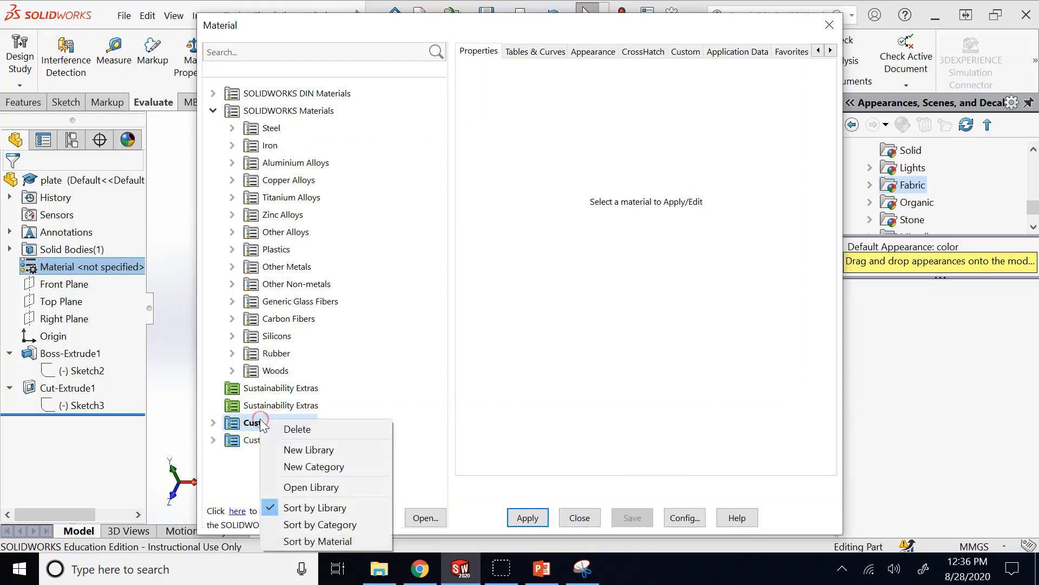
left_click(331, 469)
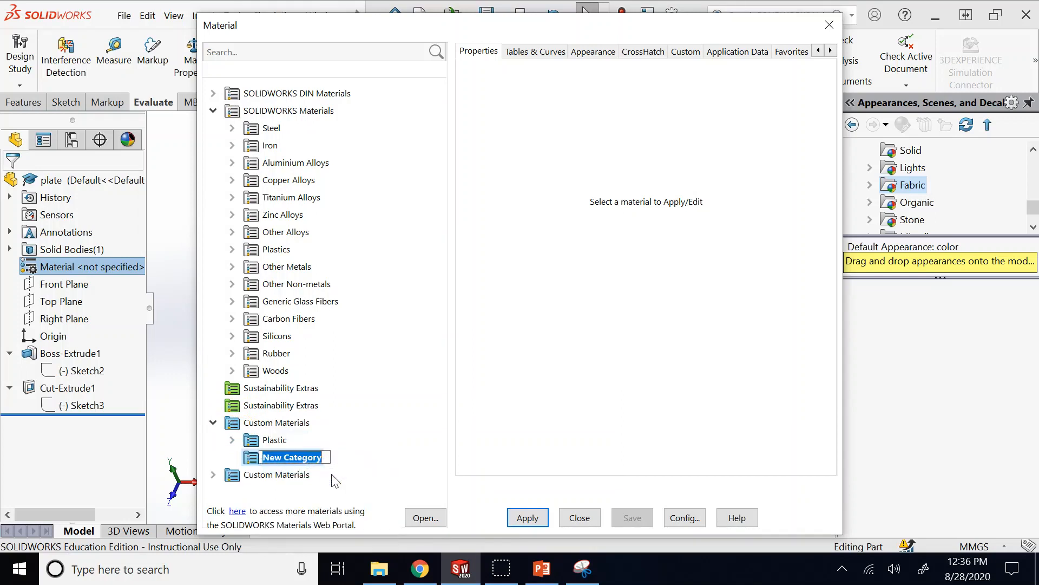
type("3d printing film")
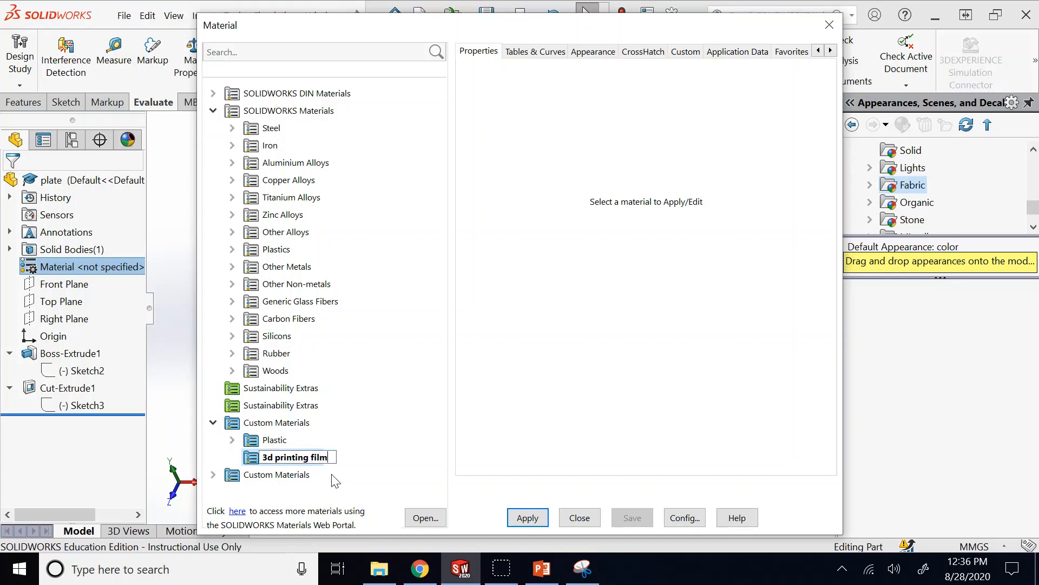
type("s")
key("Return")
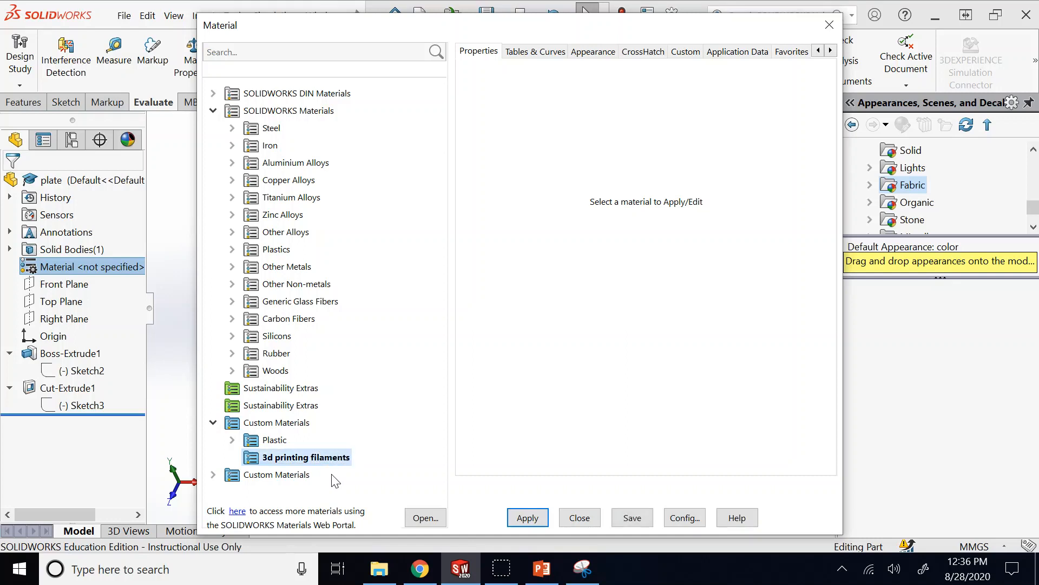
left_click(375, 390)
left_click(301, 457)
- Copy PET from the Plastics category of SOLIDWORKS Materials and paste it into the 3d printing filaments category
left_click(232, 249)
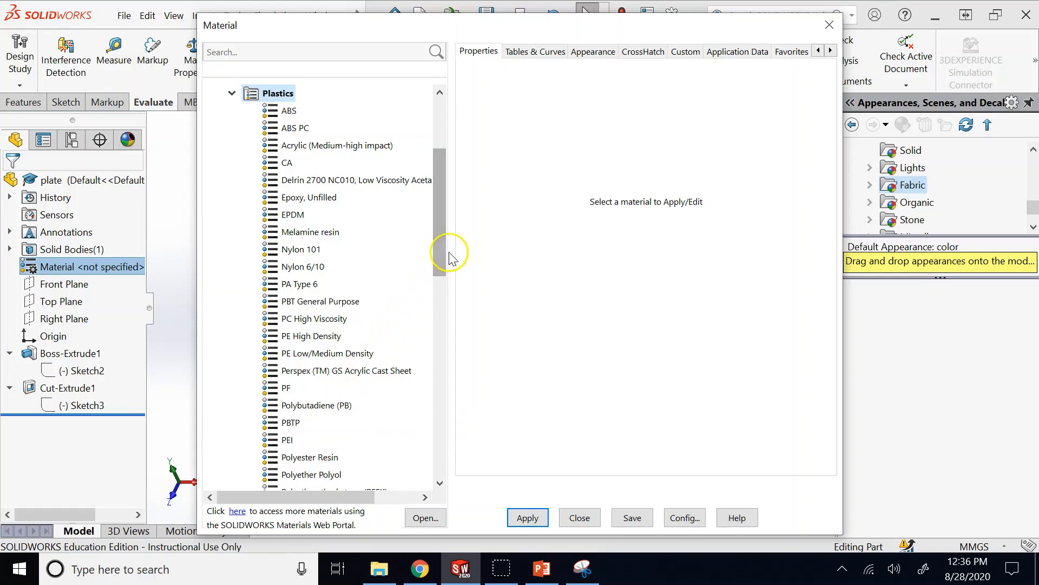
left_click_drag(445, 254, 455, 359)
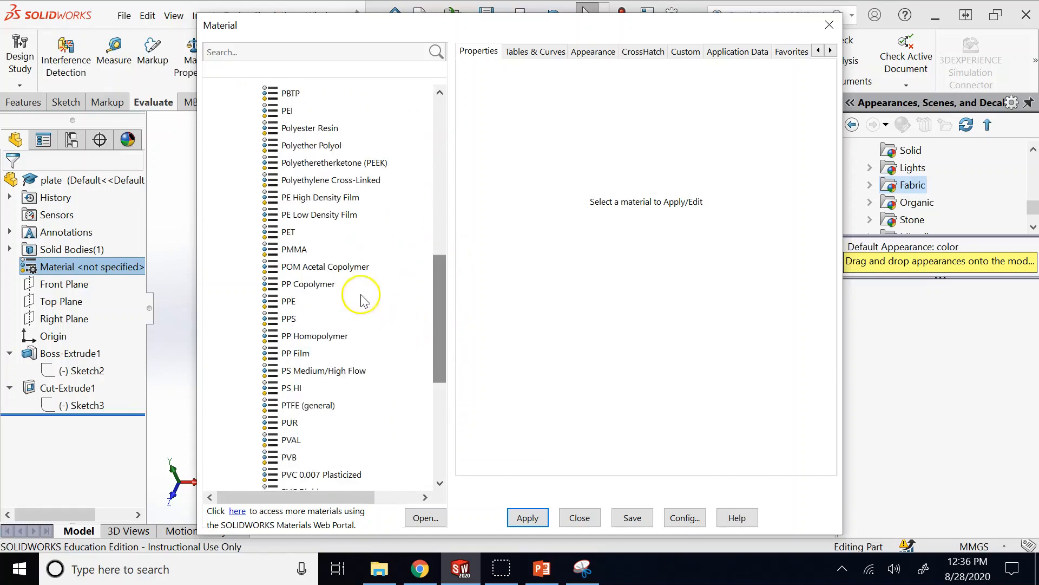
right_click(285, 235)
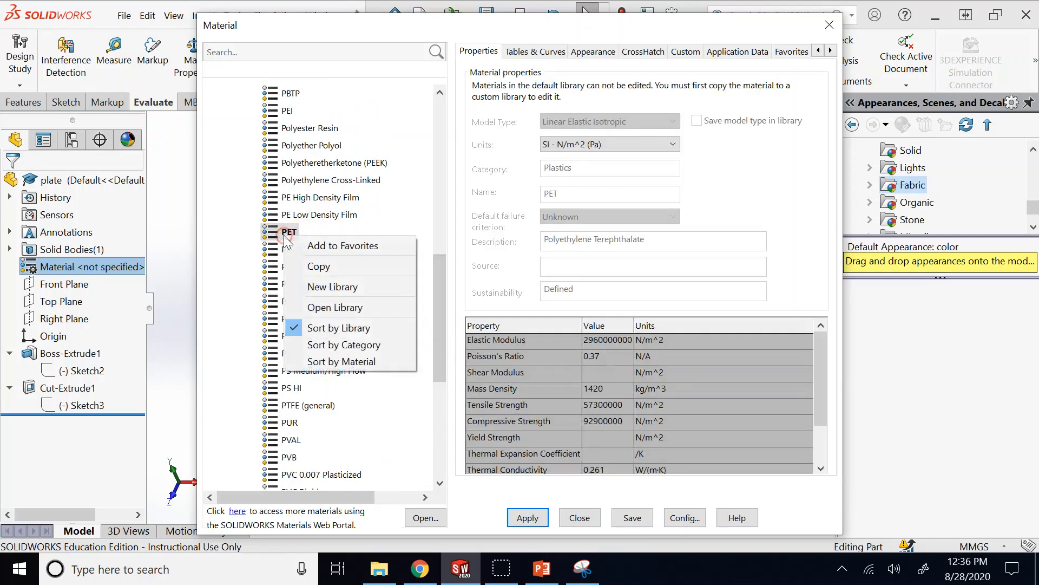
left_click(317, 265)
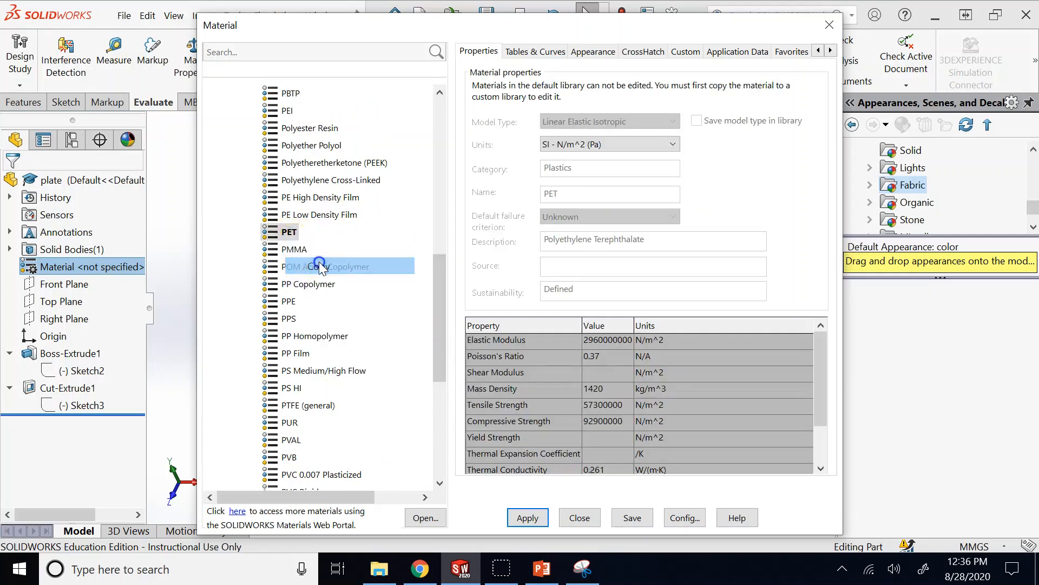
scroll(317, 254, "up", 7)
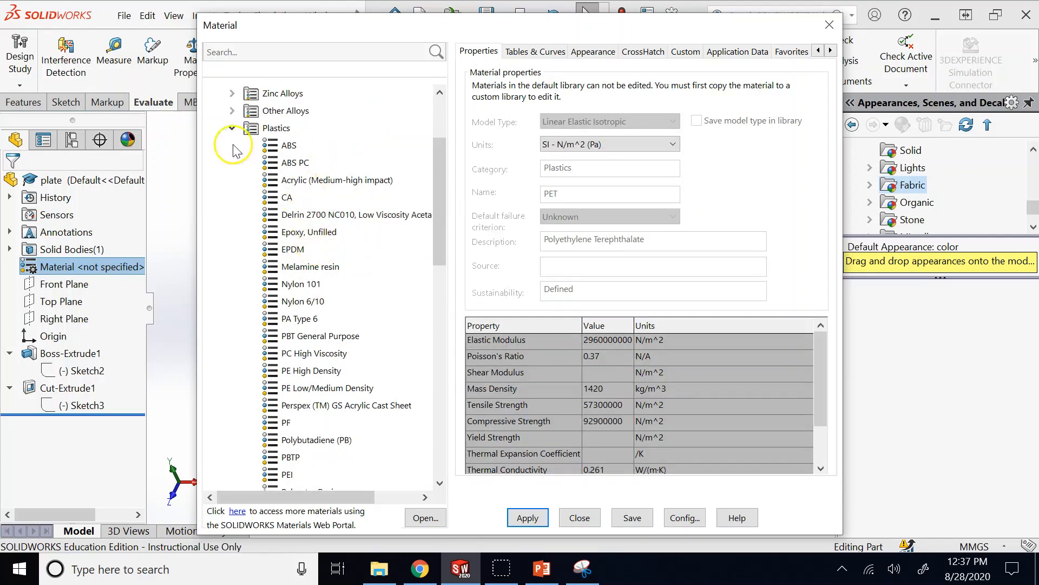
left_click(232, 127)
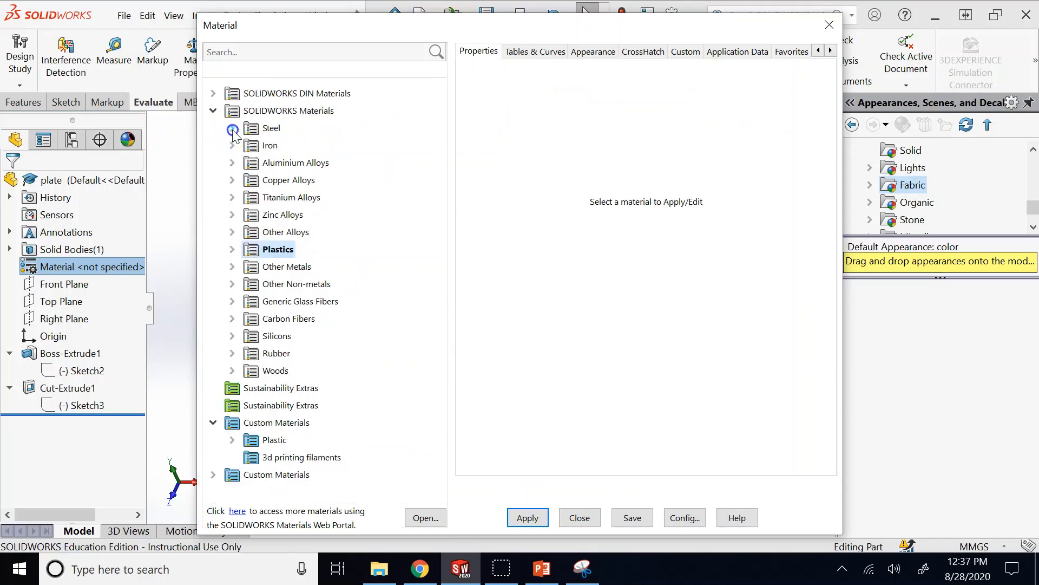
right_click(290, 458)
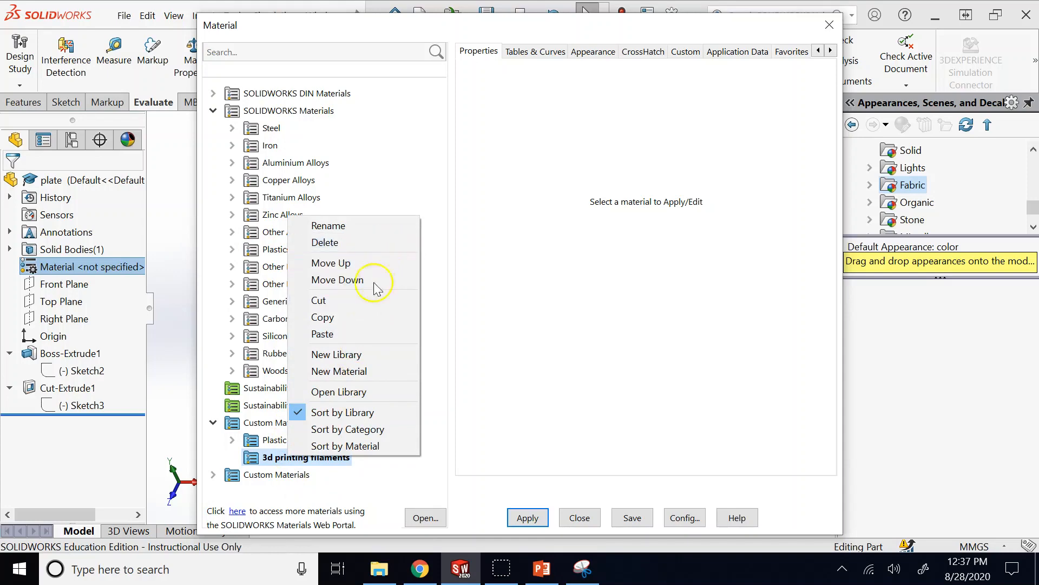
left_click(354, 338)
- Select the PET copy under 3d printing filaments and change its name to PLA
left_click(282, 475)
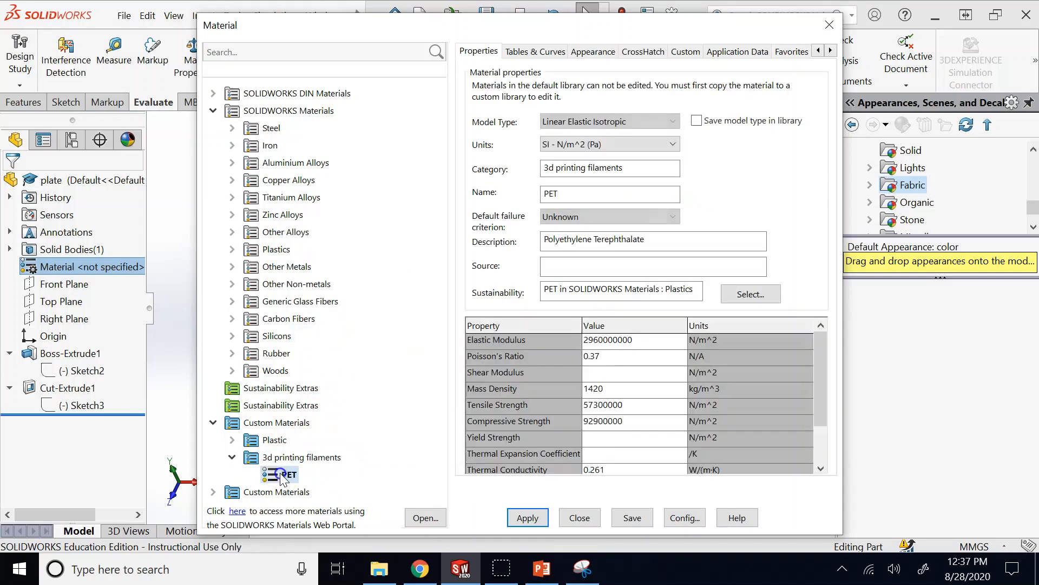
left_click(279, 457)
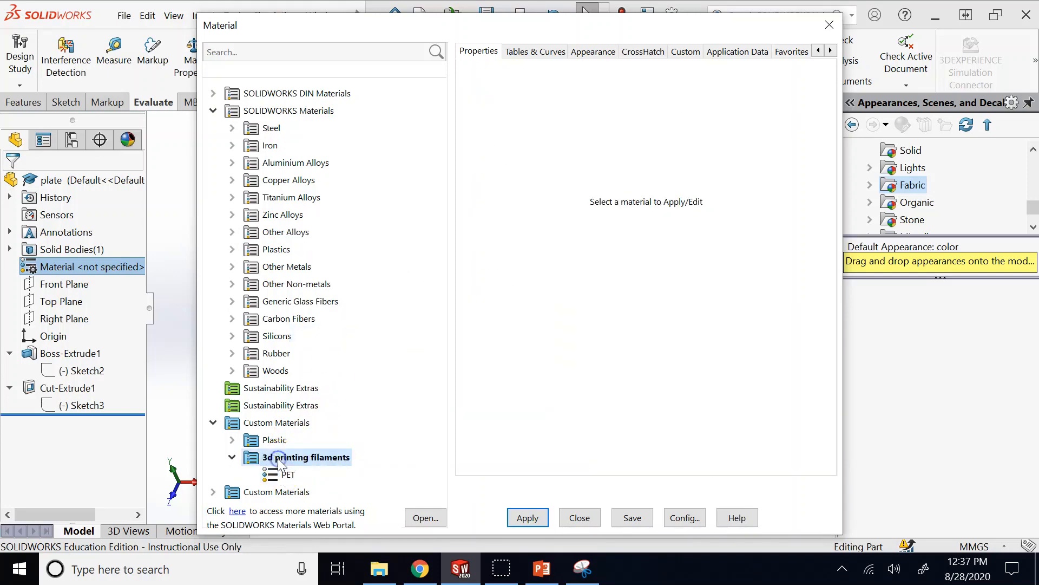
left_click(278, 476)
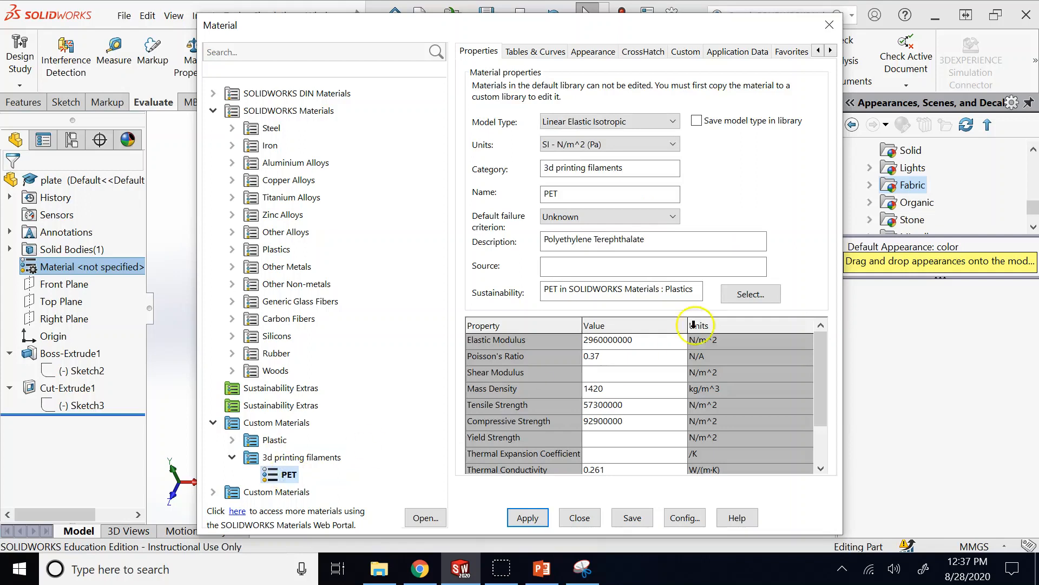
double_click(593, 193)
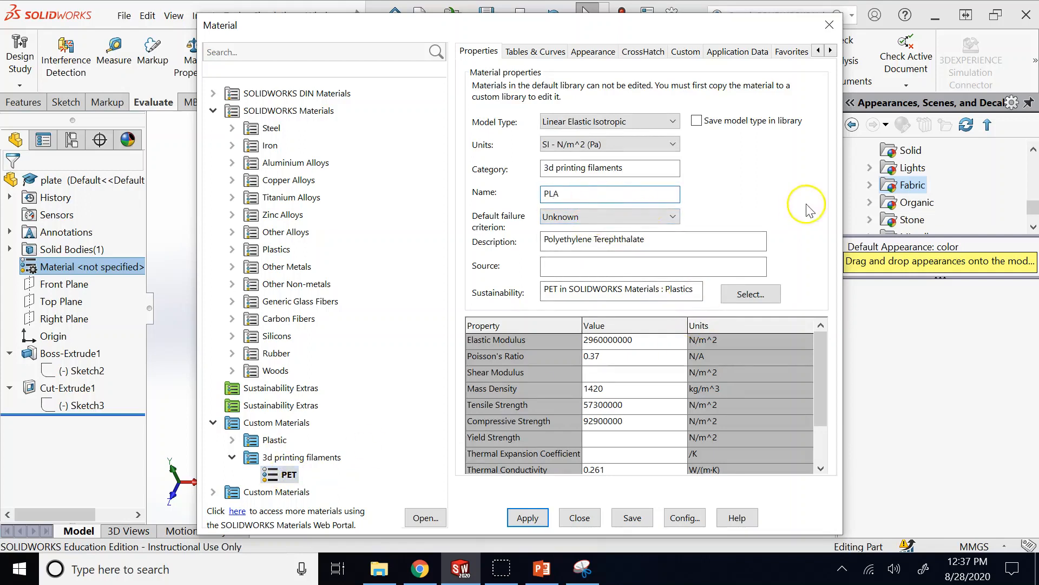
left_click(709, 177)
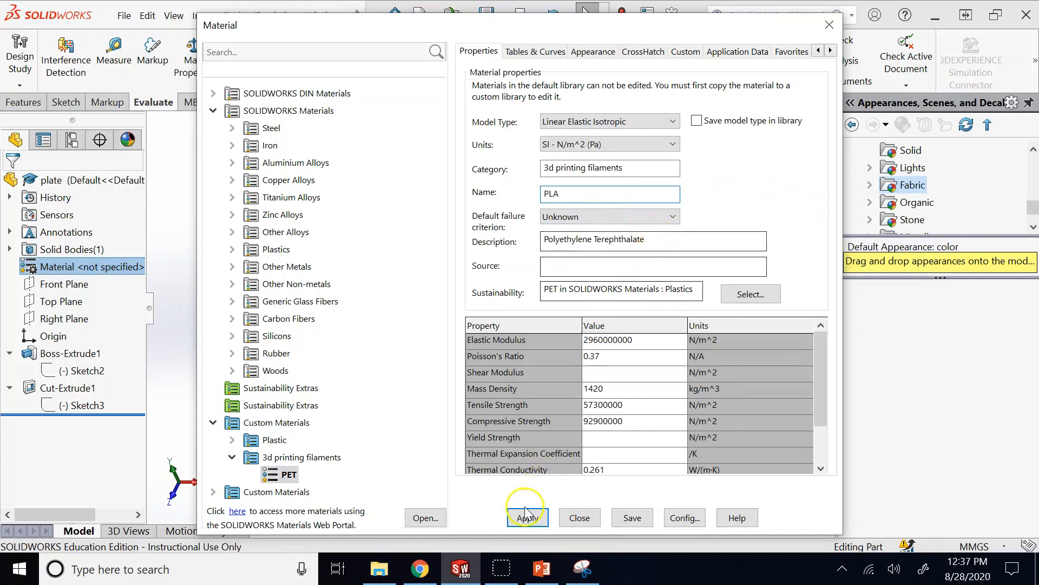
- Switch to Chrome and run a general Google web search for PLA
left_click(426, 569)
scroll(542, 87, "up", 8)
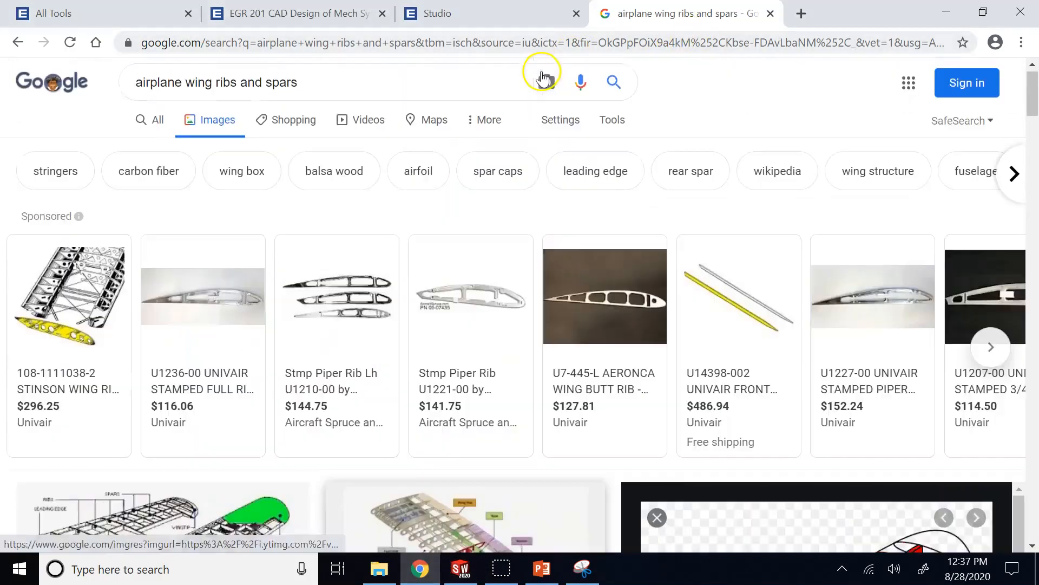
left_click(168, 144)
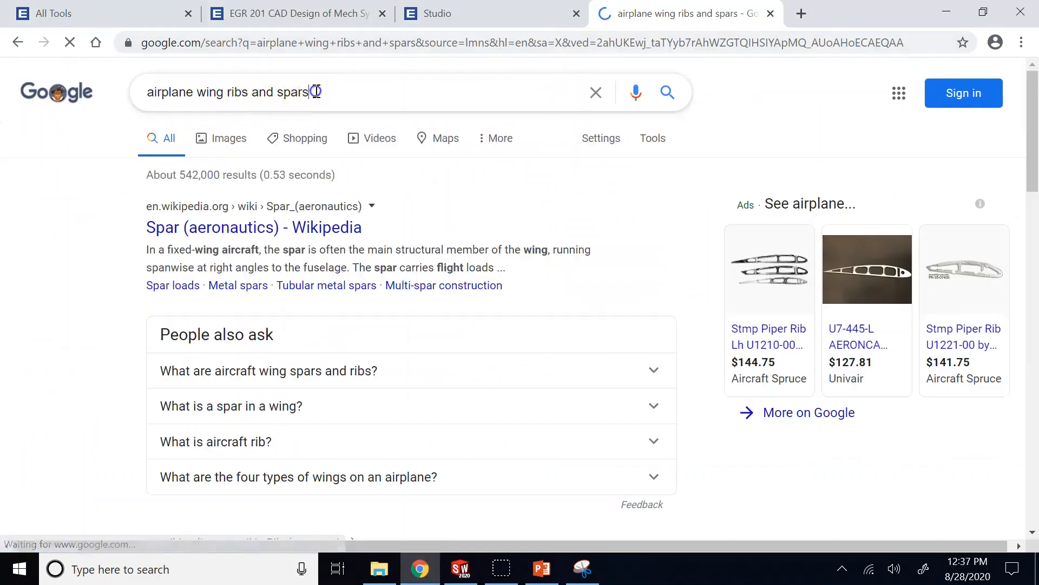
triple_click(318, 93)
type("PLA")
key("Return")
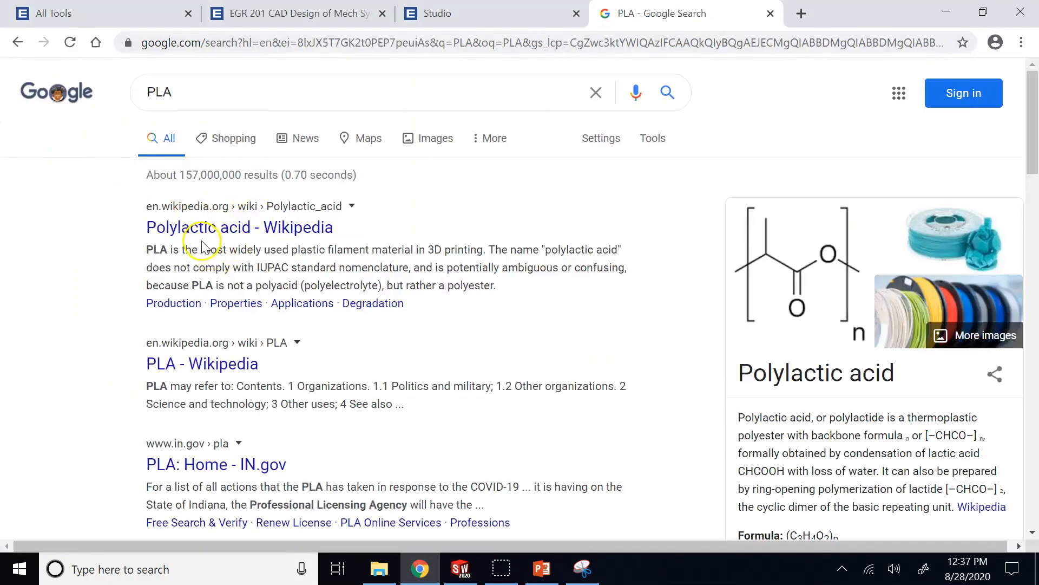
- Switch to SOLIDWORKS and set the custom material's description to Polylactic Acid
left_click(460, 568)
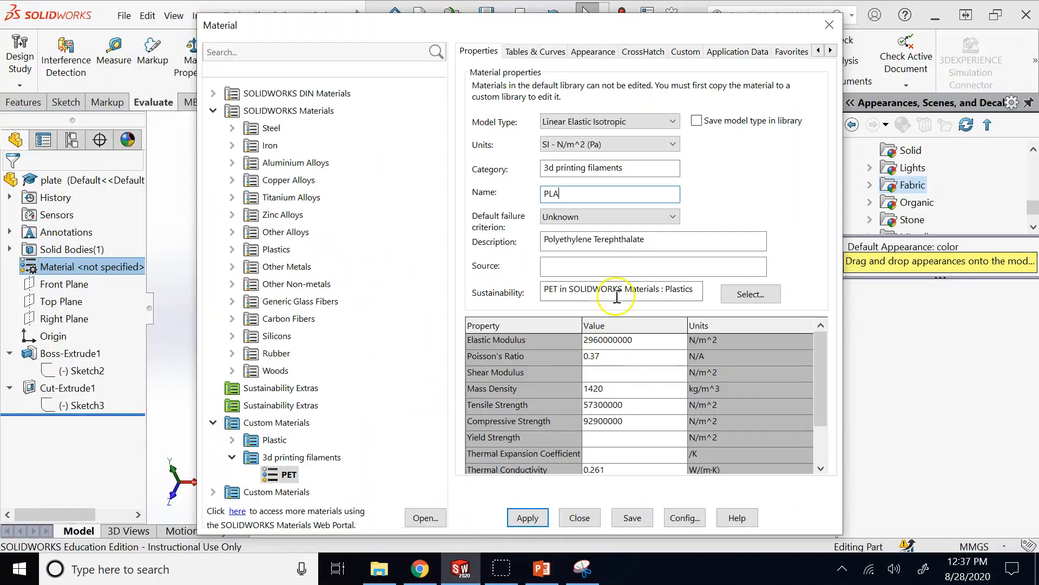
left_click_drag(665, 238, 561, 244)
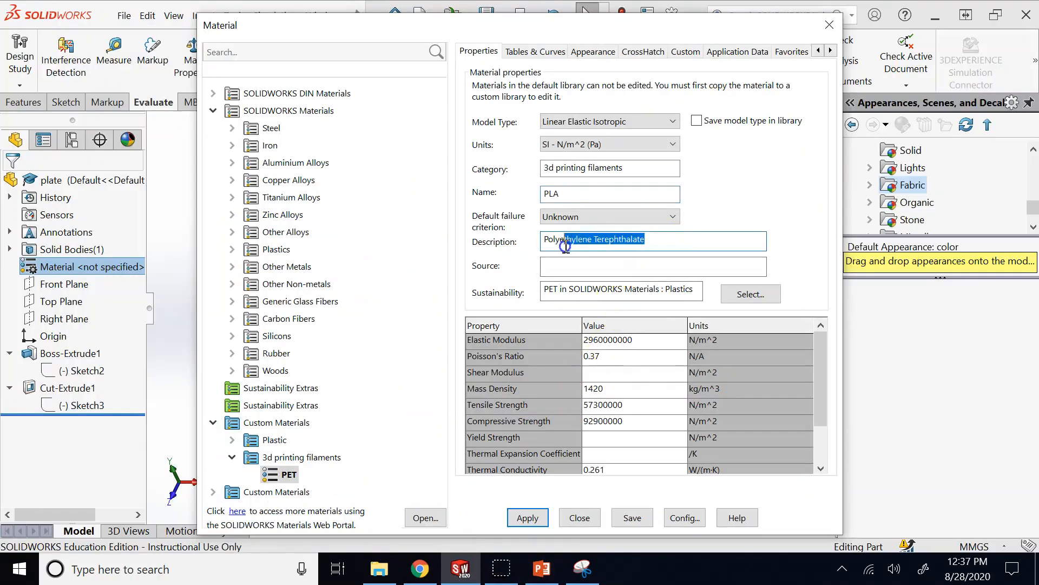
key("BackSpace")
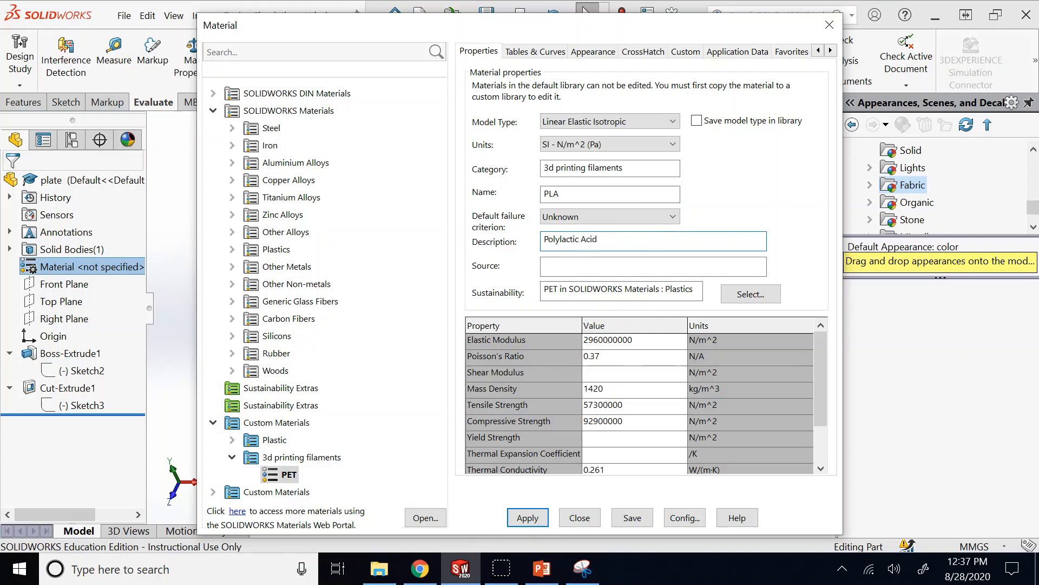
left_click(609, 266)
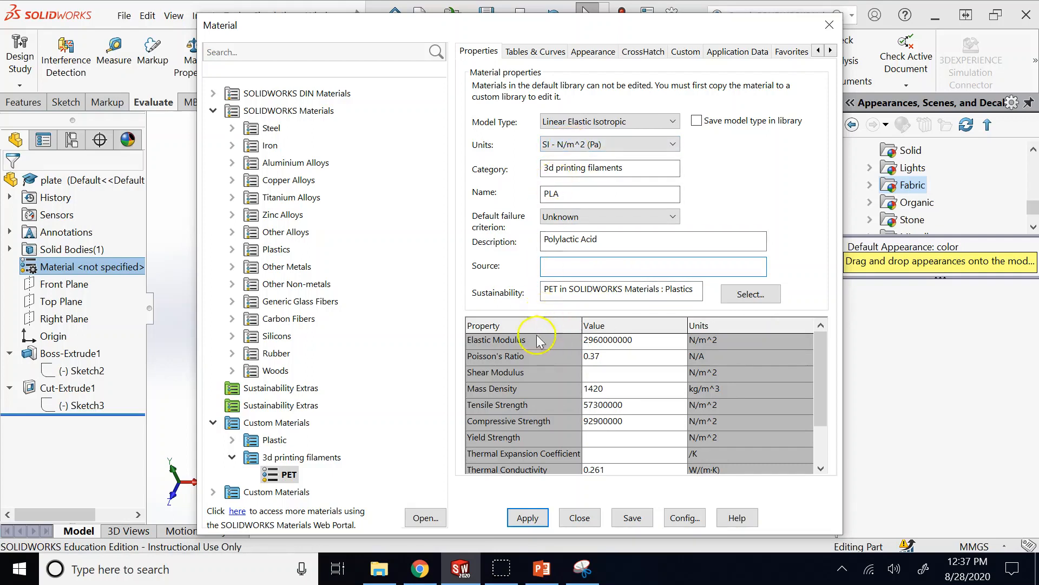
left_click(601, 341)
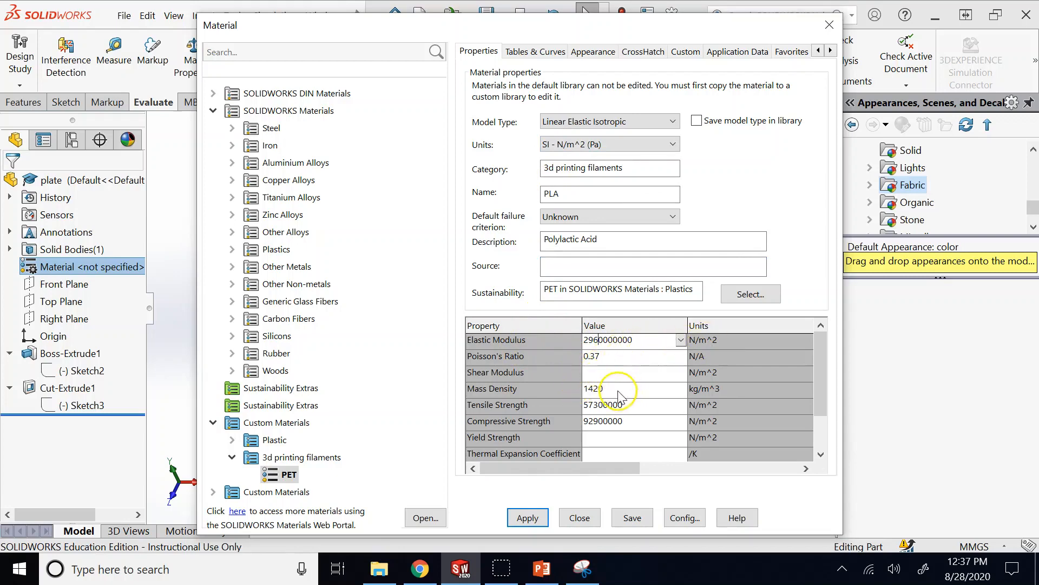
- Switch to Chrome and search Google for pla mechanical properties
left_click(419, 568)
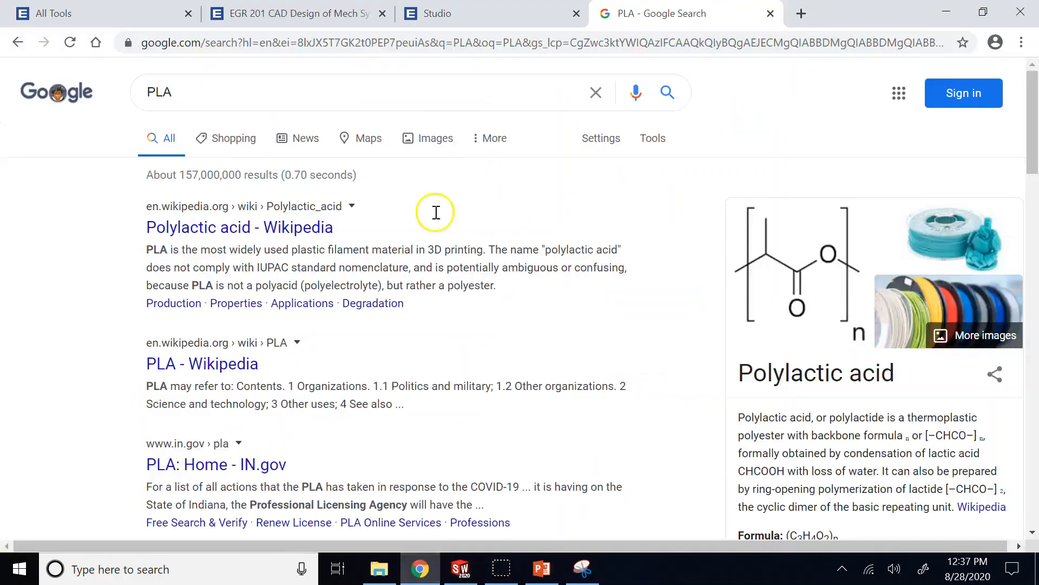
left_click(451, 97)
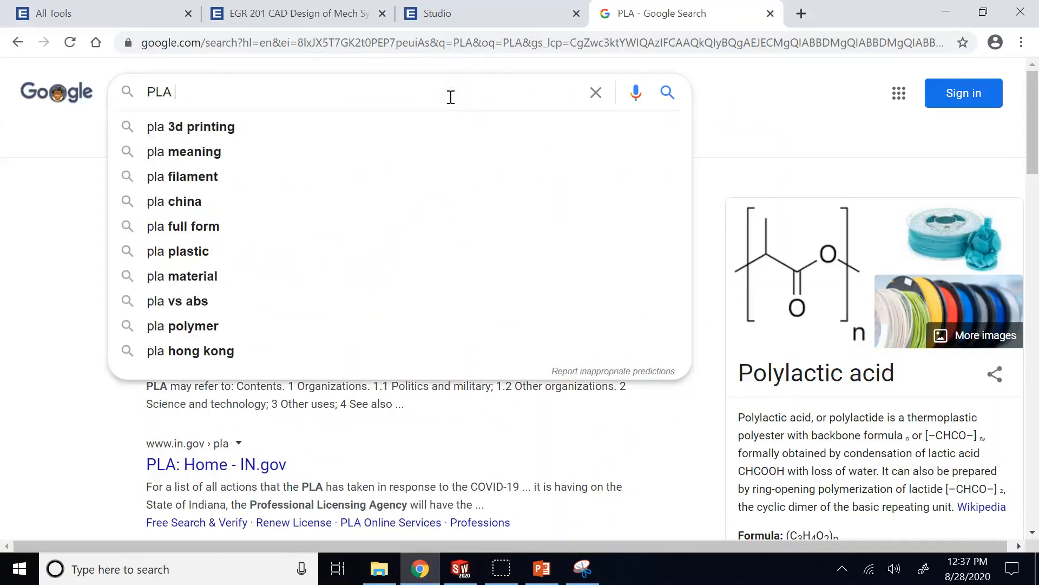
type("mechn]a")
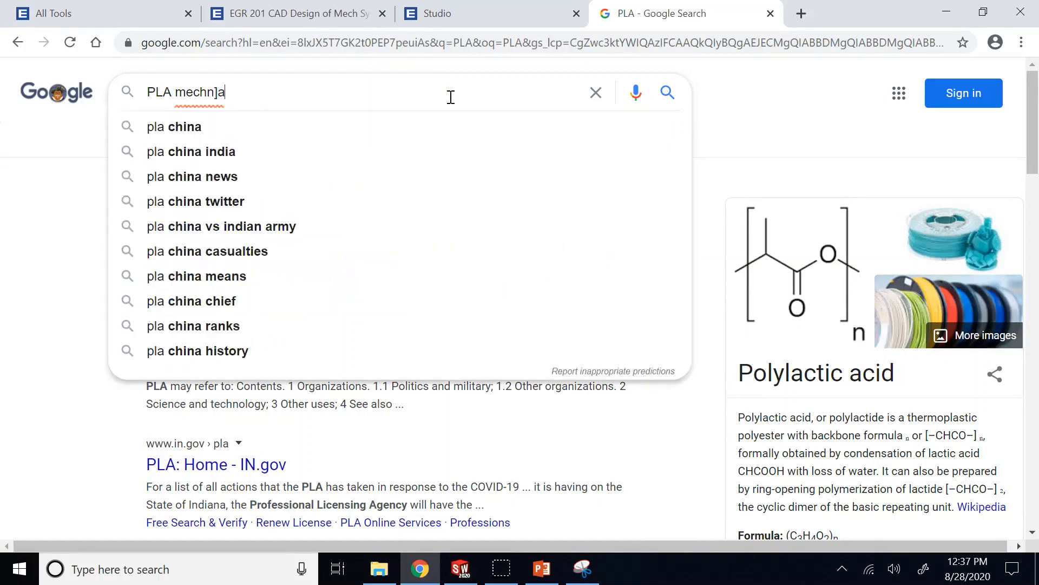
key("BackSpace")
key("BackSpace")
key("BackSpace")
type("a")
key("Down")
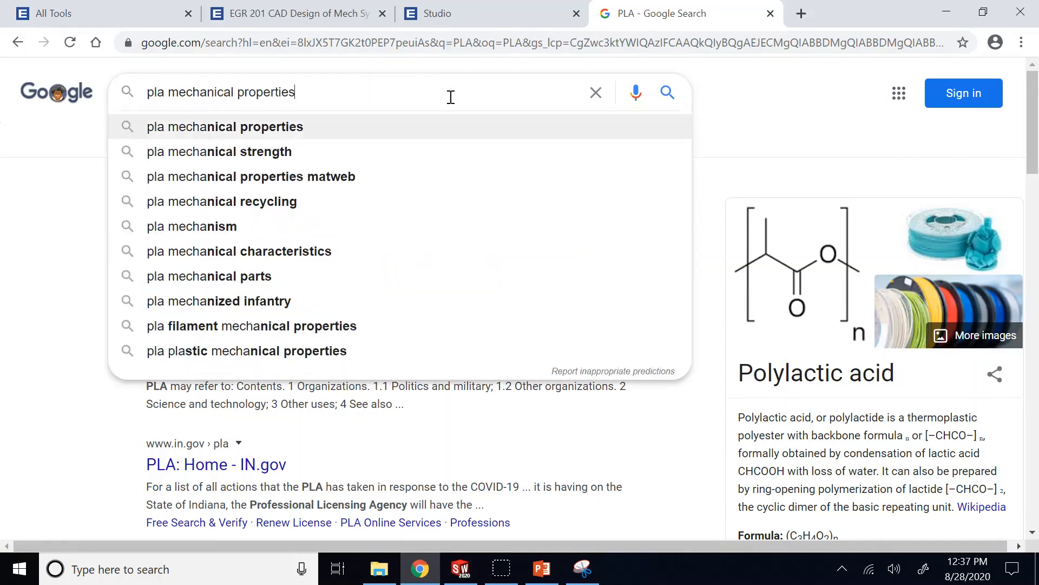
key("Return")
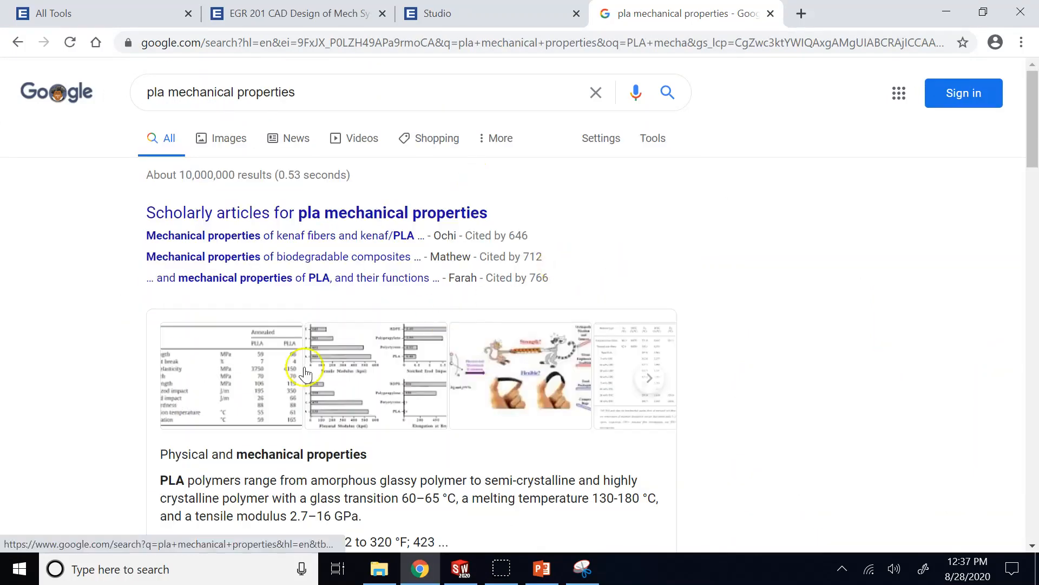
- Browse the image results and open the ResearchGate page with the Material Properties of PLA table to read its values
left_click(241, 380)
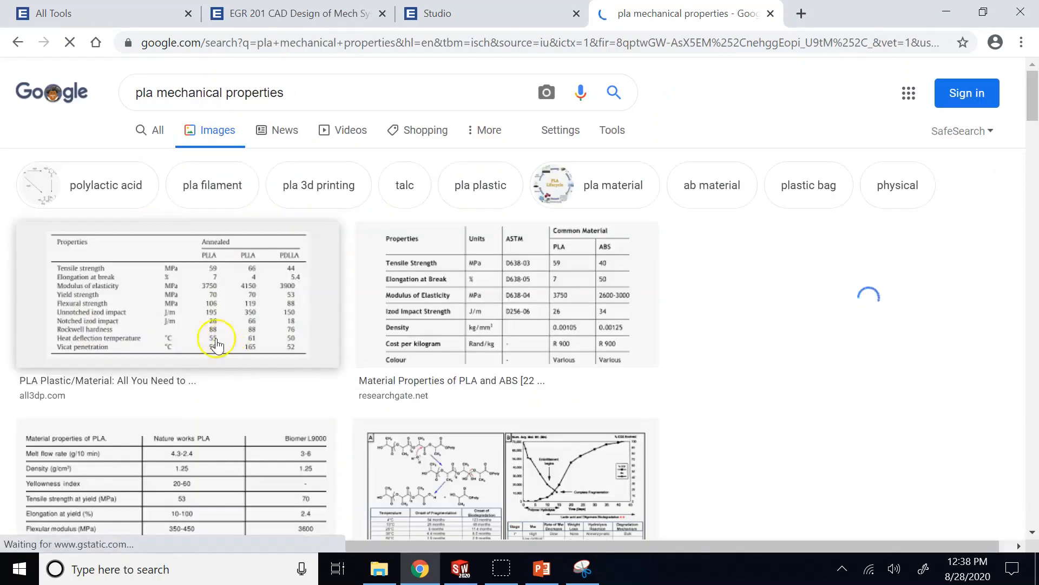
scroll(209, 331, "down", 3)
left_click(209, 331)
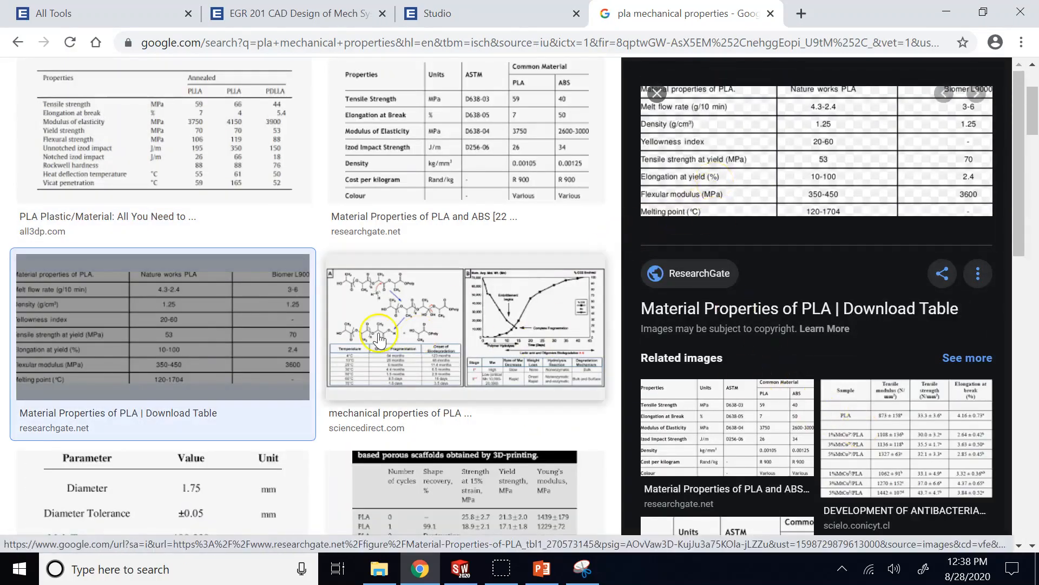
left_click(836, 161)
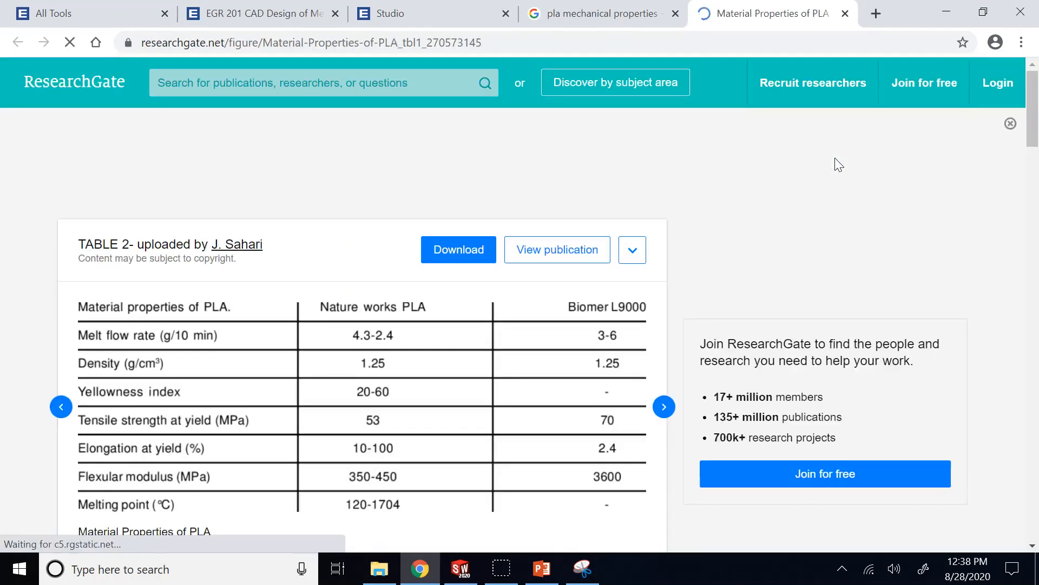
scroll(400, 293, "down", 1)
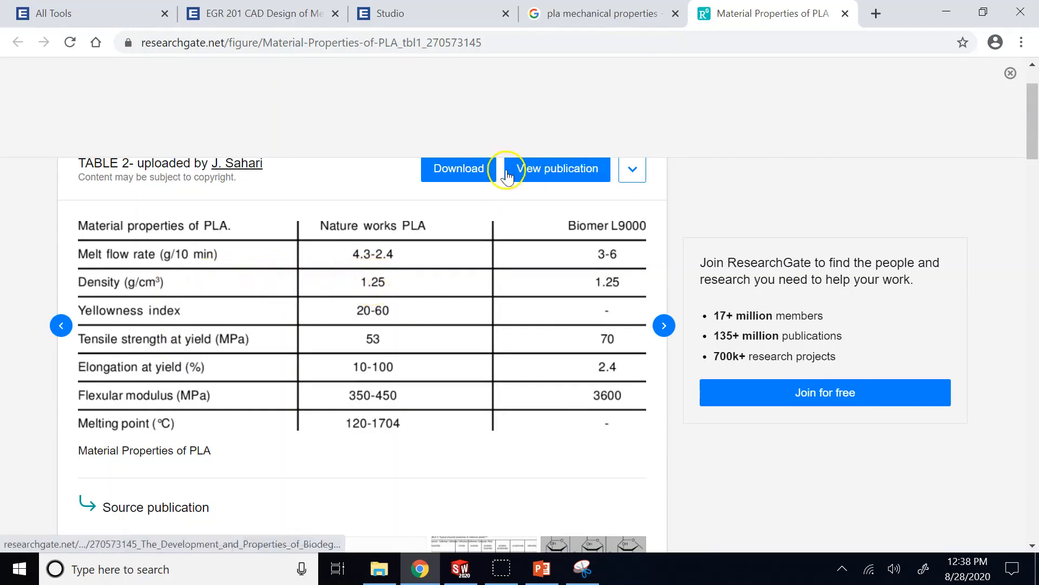
- Switch to SOLIDWORKS and set the custom PLA material's mass density to 1250 kg/m^3, consulting the ResearchGate table in Chrome
left_click(479, 568)
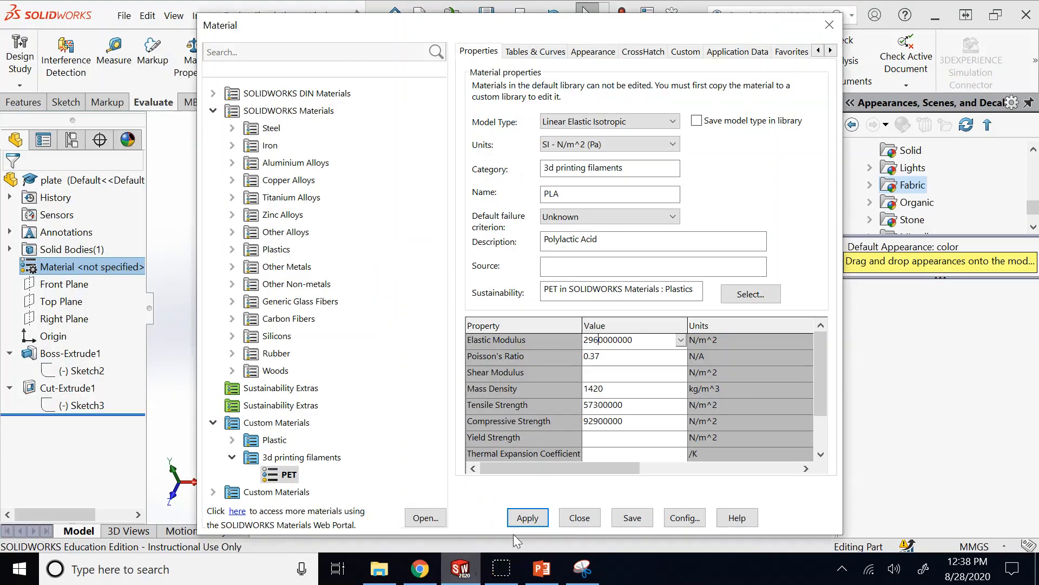
left_click(608, 389)
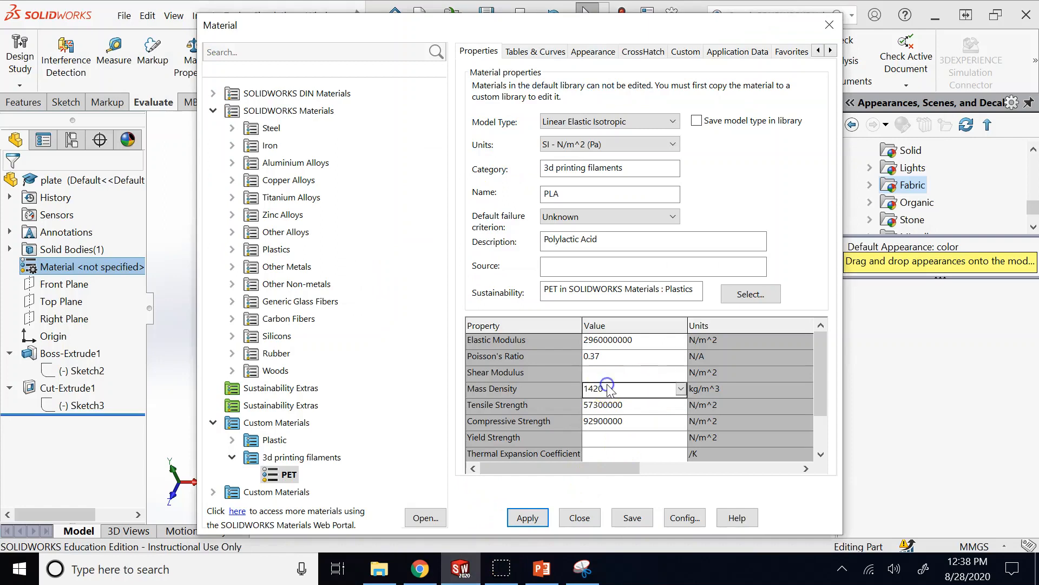
left_click(680, 389)
left_click(682, 387)
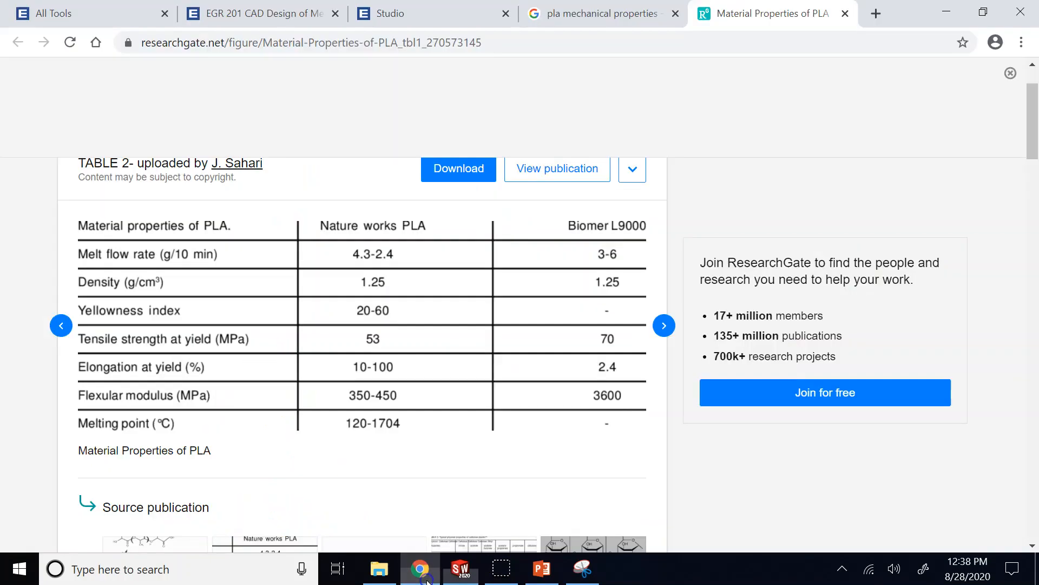
left_click(419, 569)
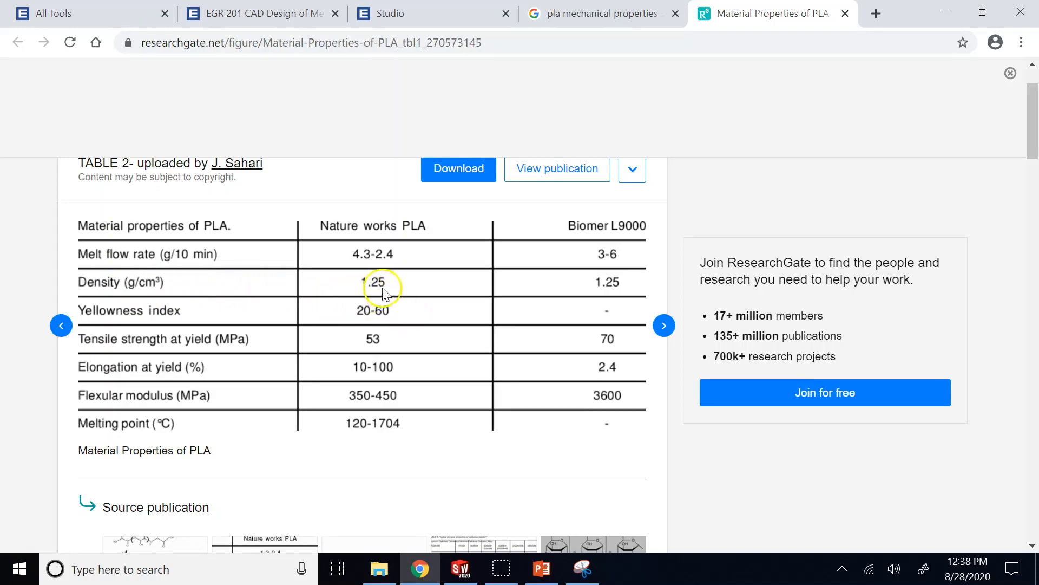
left_click(463, 567)
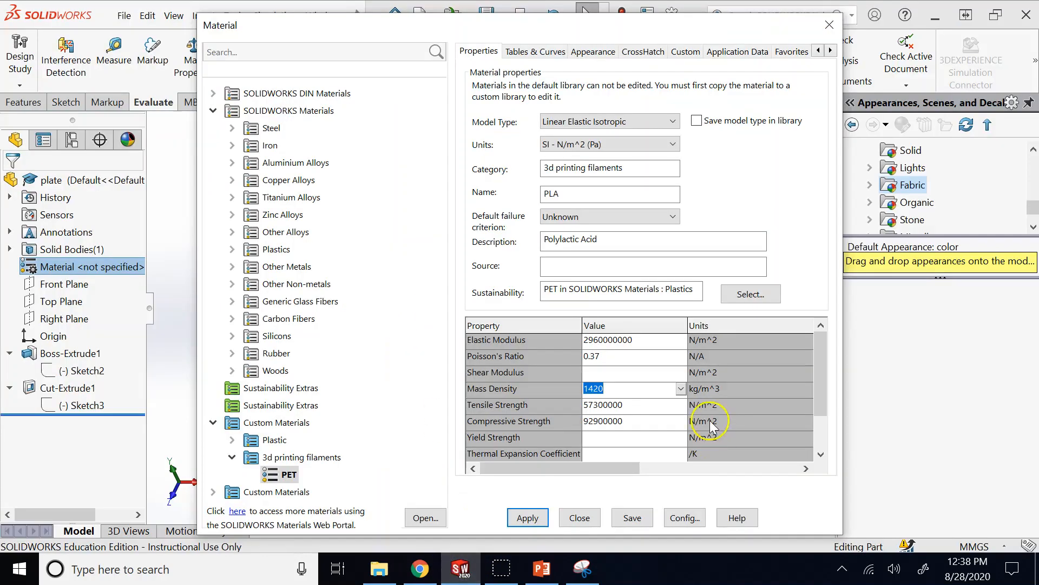
type("0")
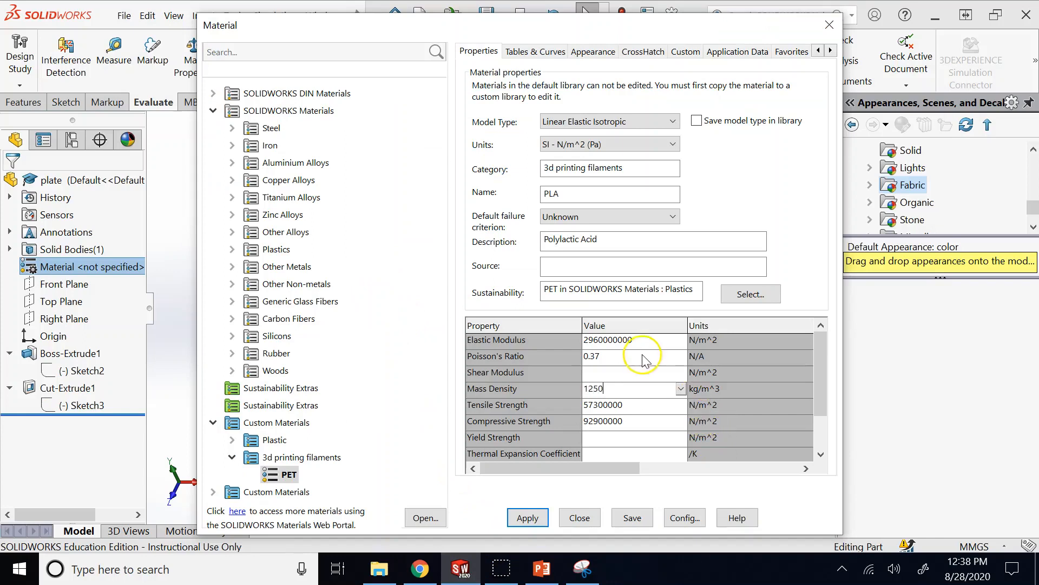
left_click(632, 360)
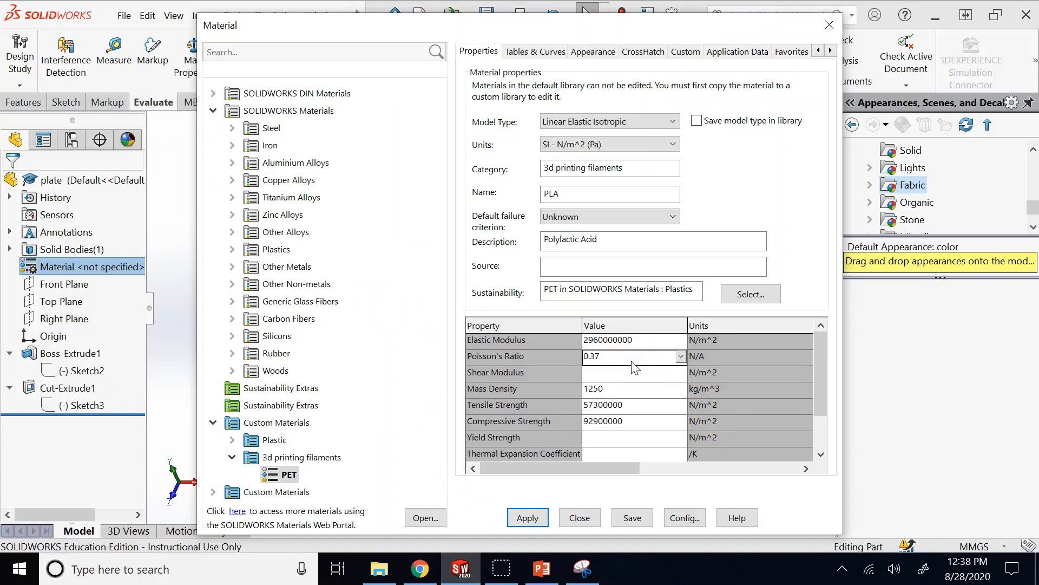
- Check the tensile strength in the Chrome table, and set PLA's tensile strength to 53000000 N/m^2 in SOLIDWORKS
left_click(615, 410)
left_click(419, 568)
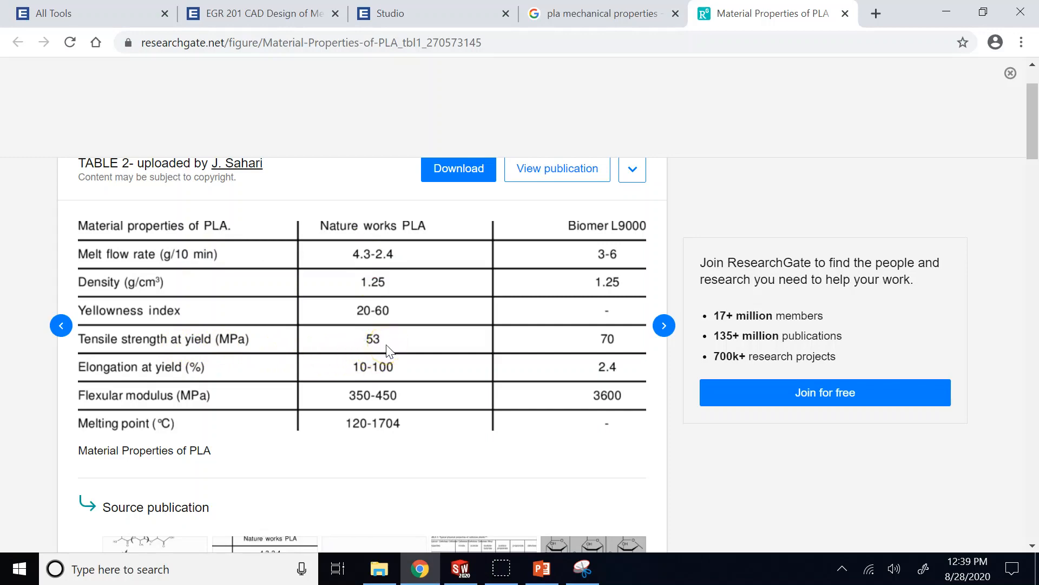
left_click(503, 524)
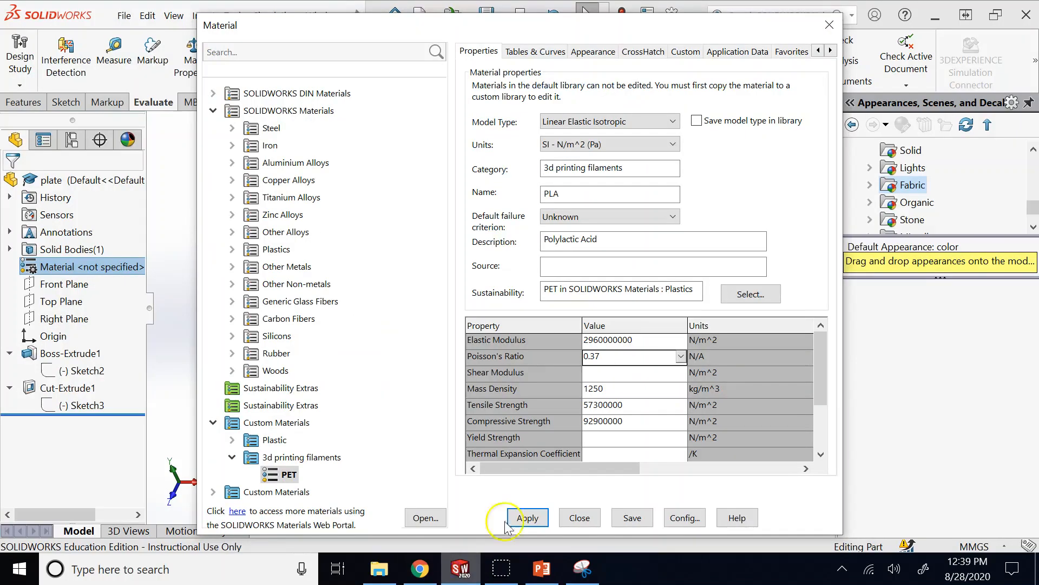
left_click(596, 406)
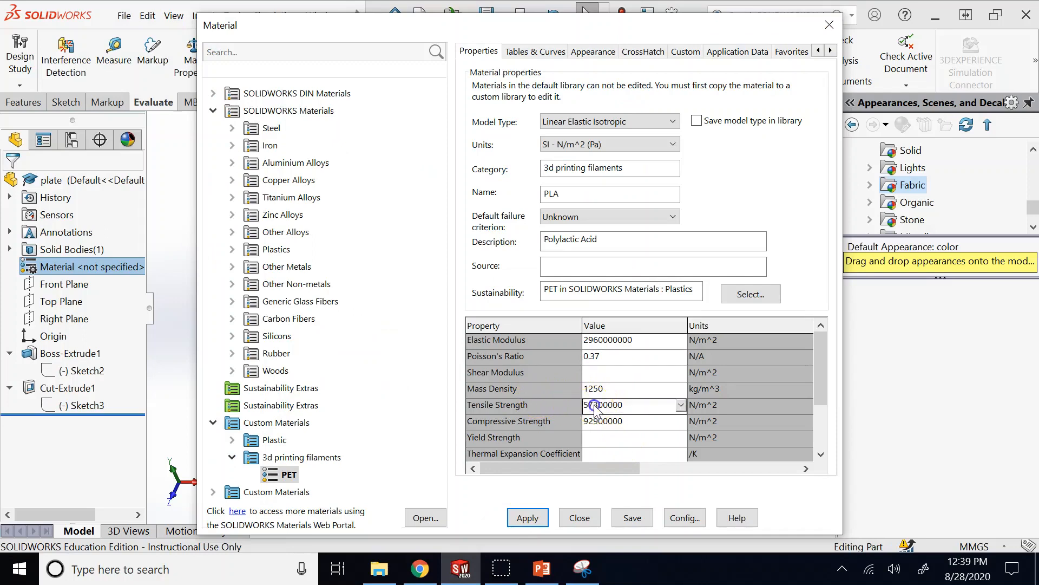
left_click(647, 422)
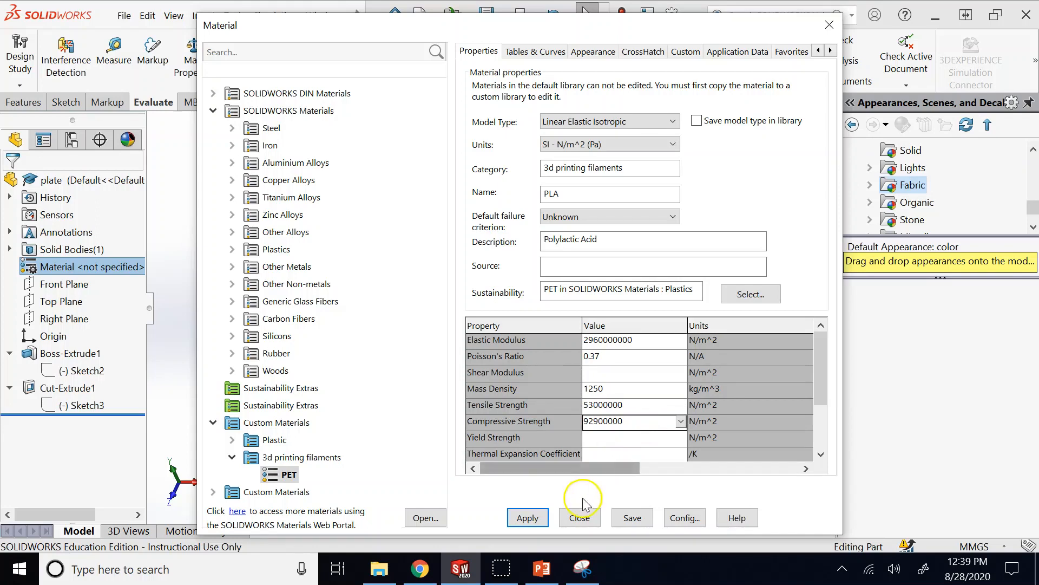
left_click(618, 437)
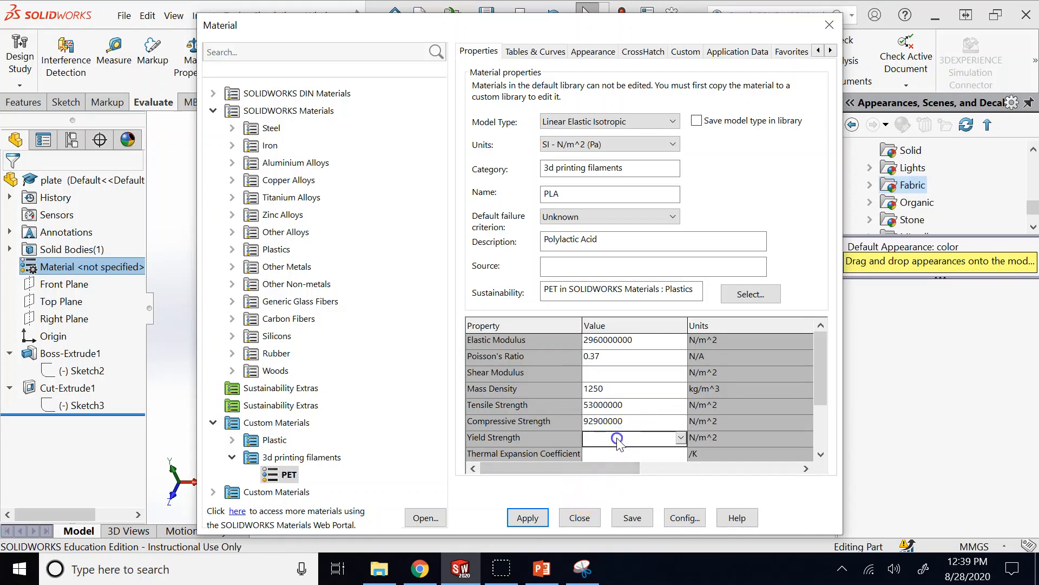
left_click(618, 356)
left_click(581, 440)
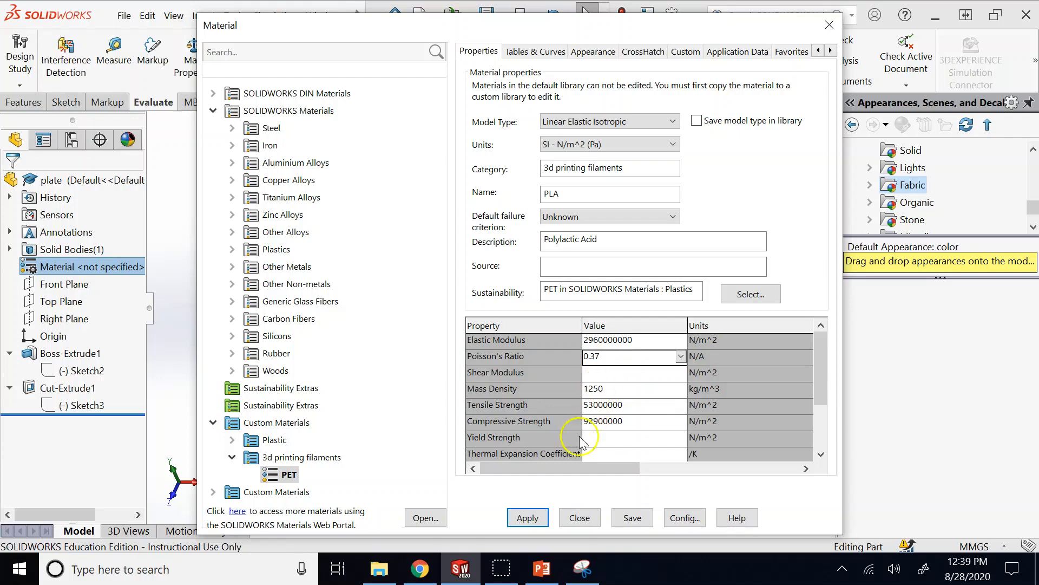
- Switch to Chrome, close the ResearchGate page and image preview, and browse the image results for other PLA property tables
left_click(420, 568)
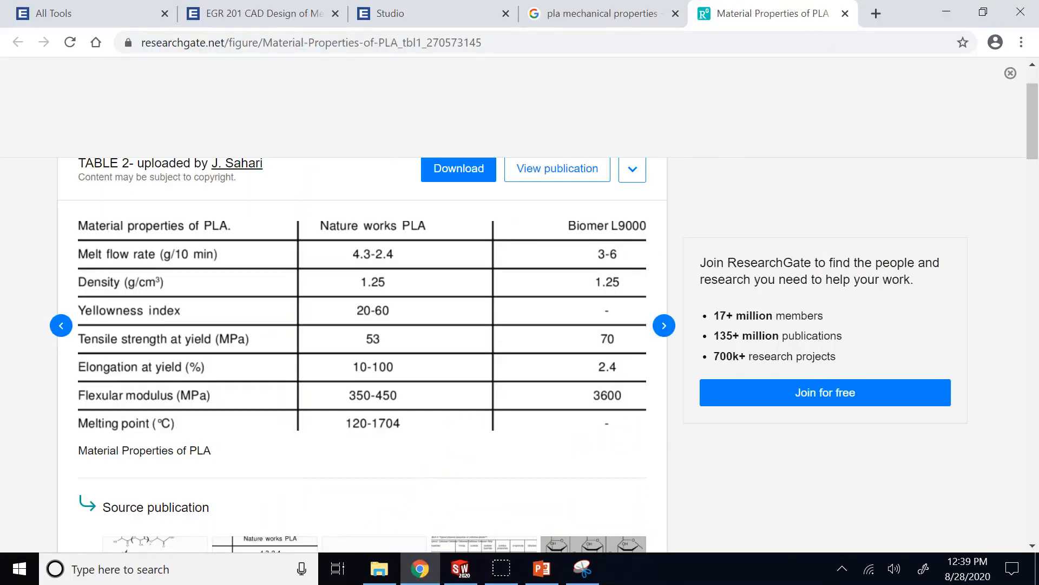
left_click(845, 14)
scroll(290, 268, "up", 3)
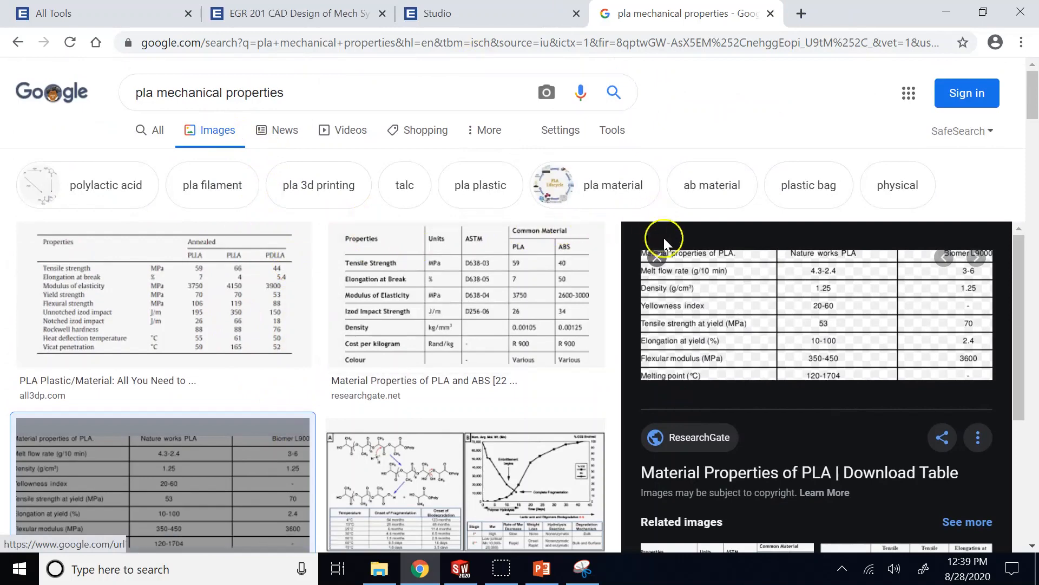
left_click(658, 257)
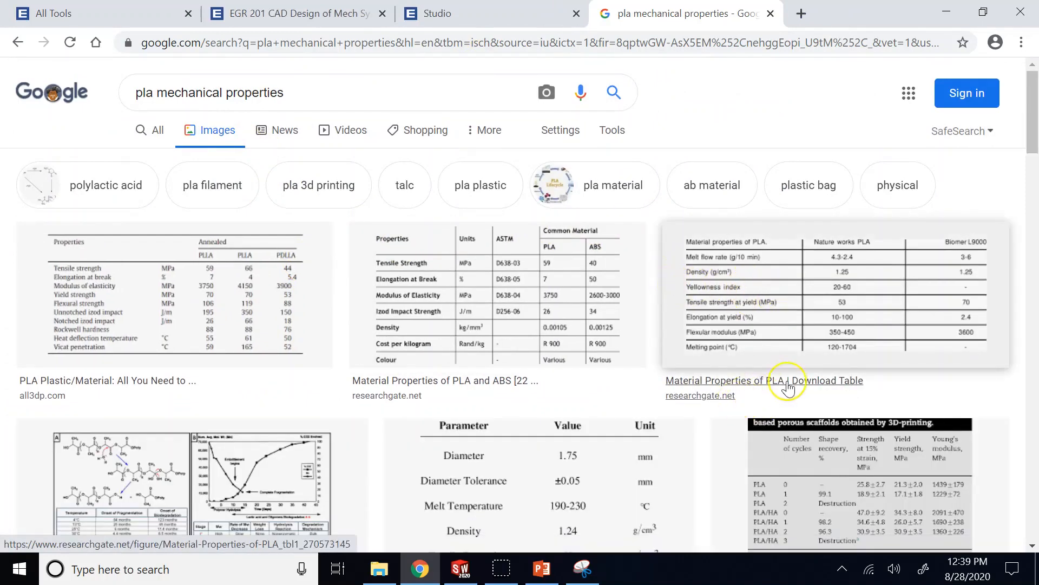
scroll(774, 398, "down", 1)
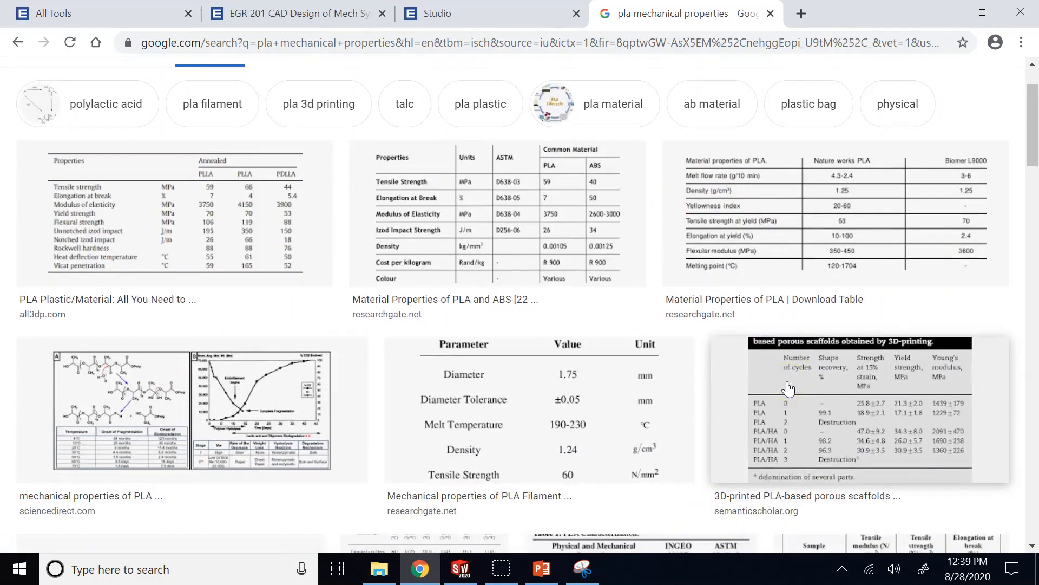
scroll(791, 393, "down", 2)
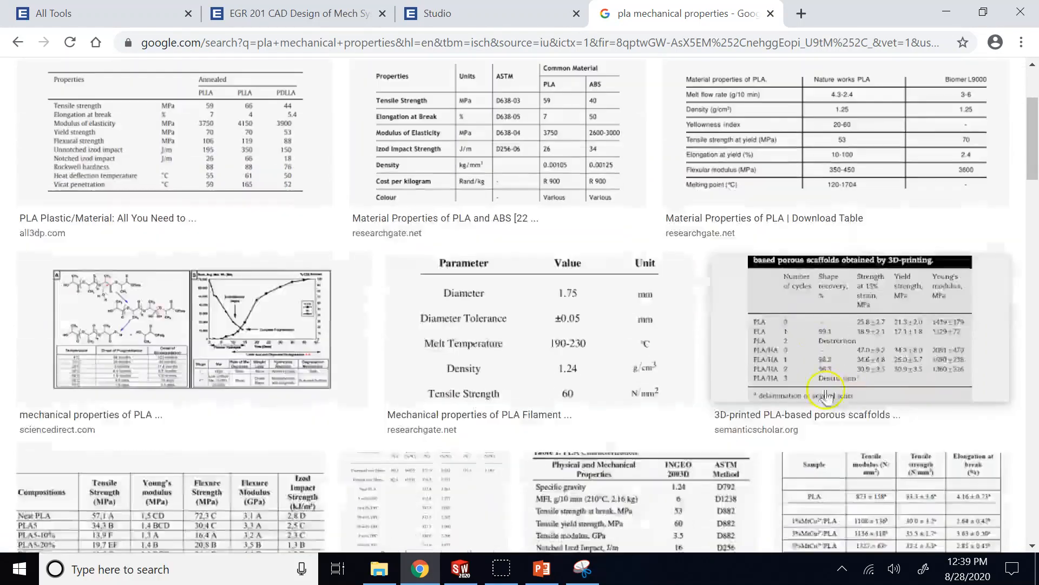
scroll(831, 351, "down", 2)
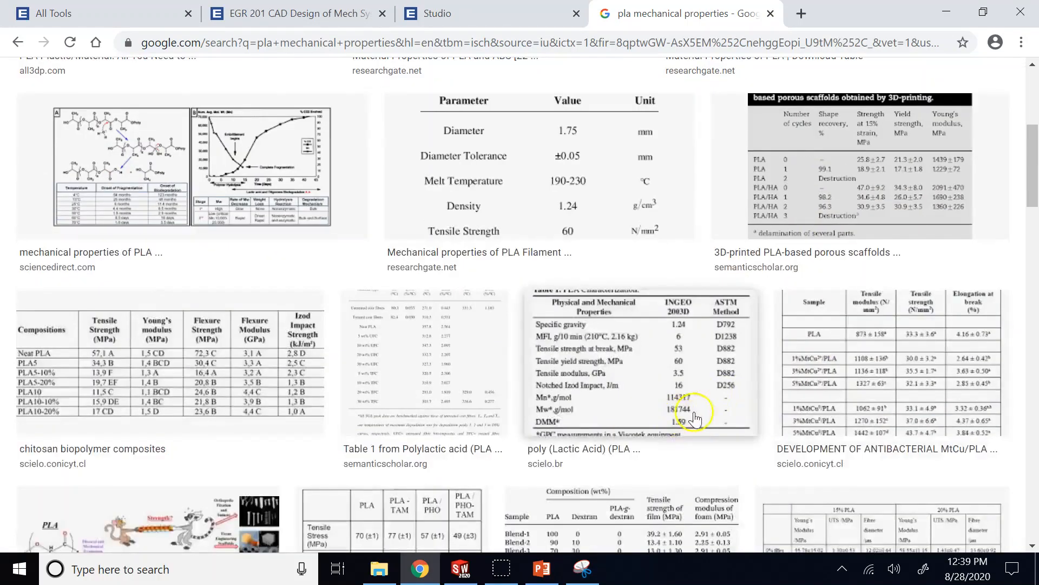
- Switch to SOLIDWORKS, apply the custom PLA material to the plate part and close the material editor
left_click(541, 568)
left_click(460, 568)
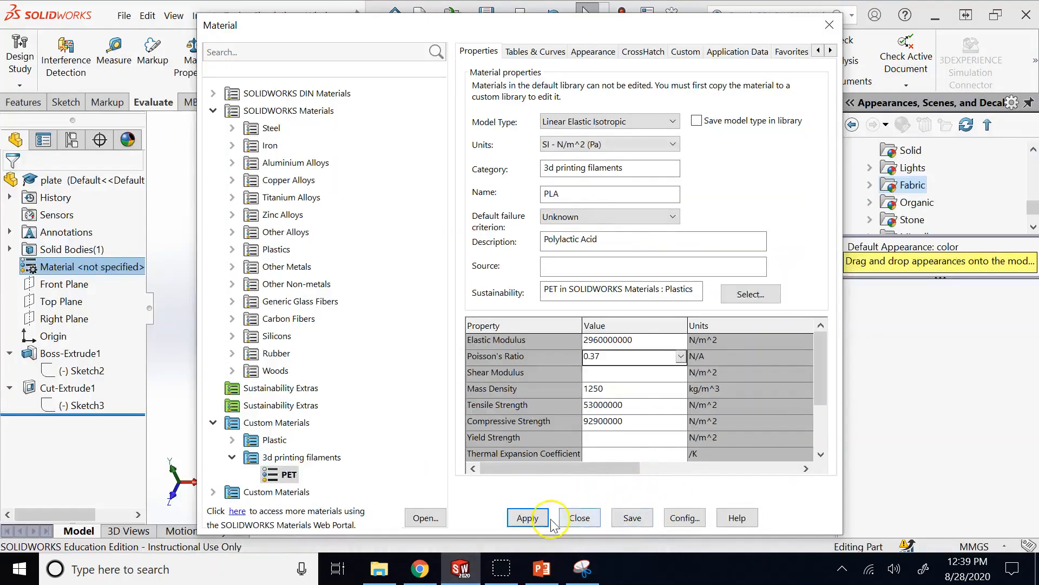
left_click(527, 517)
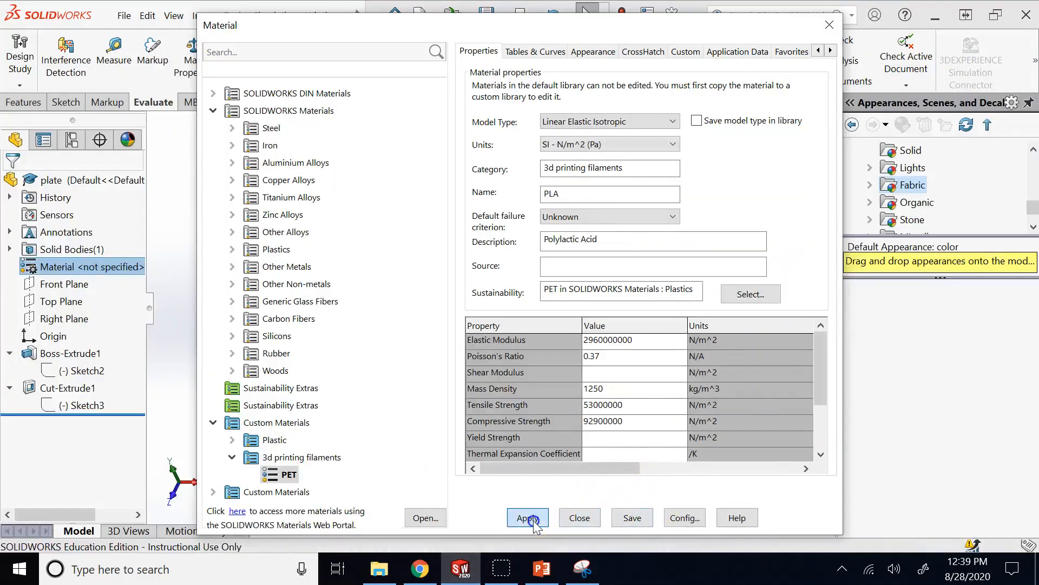
left_click(580, 517)
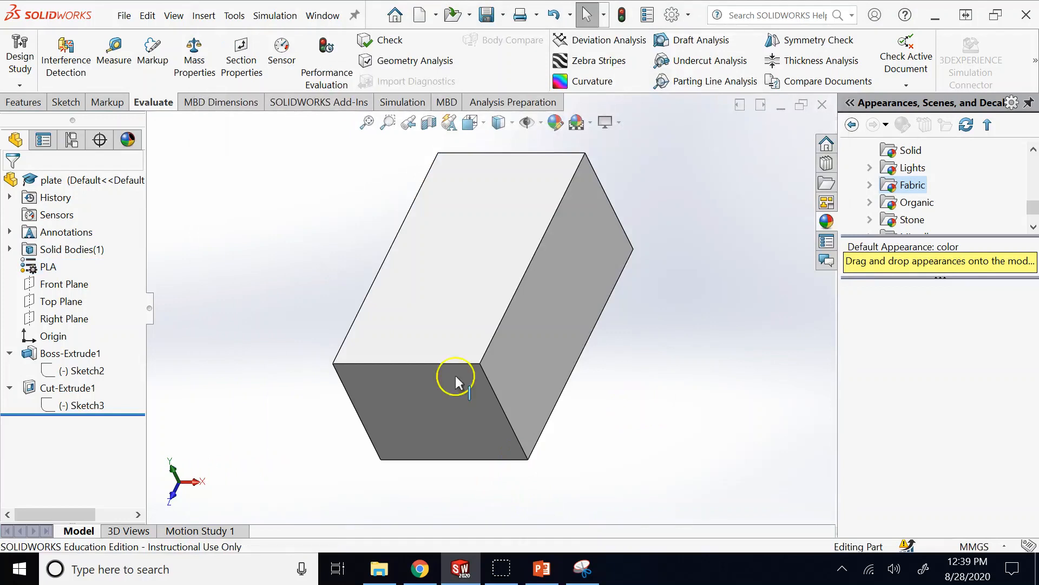
- Reopen the part's PLA material for editing, review its properties and appearance settings, and close the editor
left_click(47, 268)
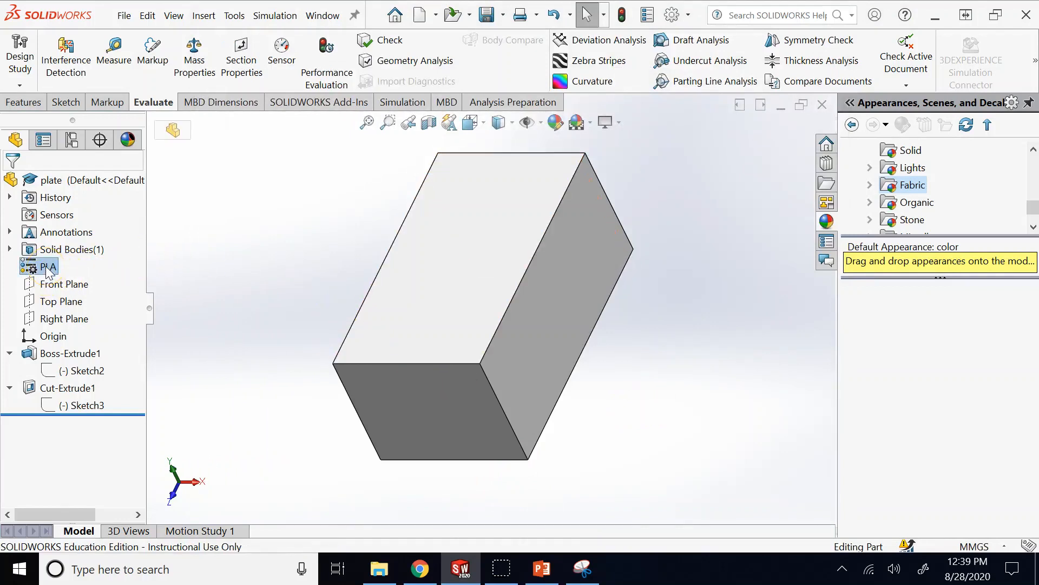
right_click(49, 272)
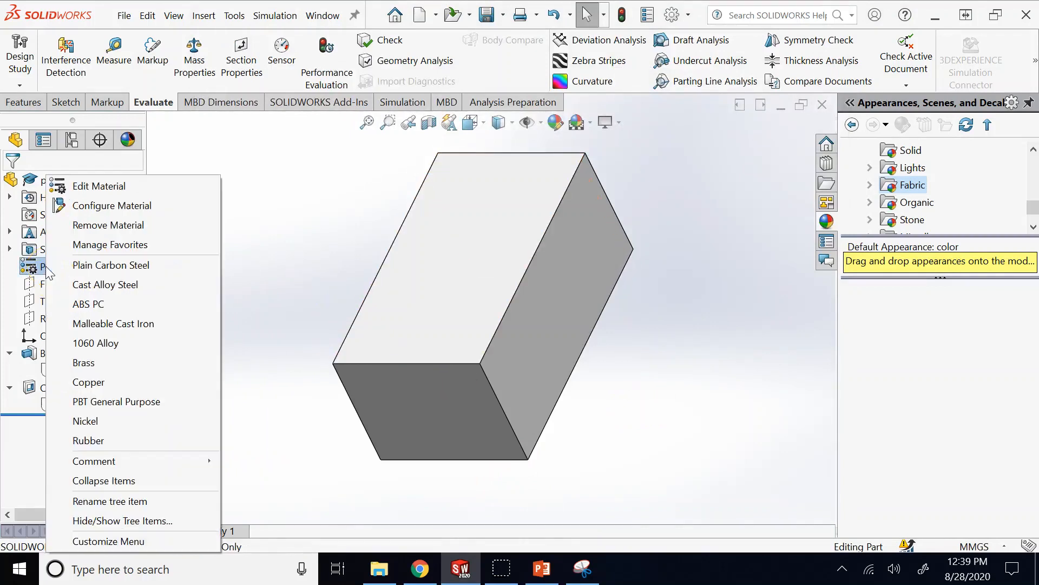
left_click(132, 188)
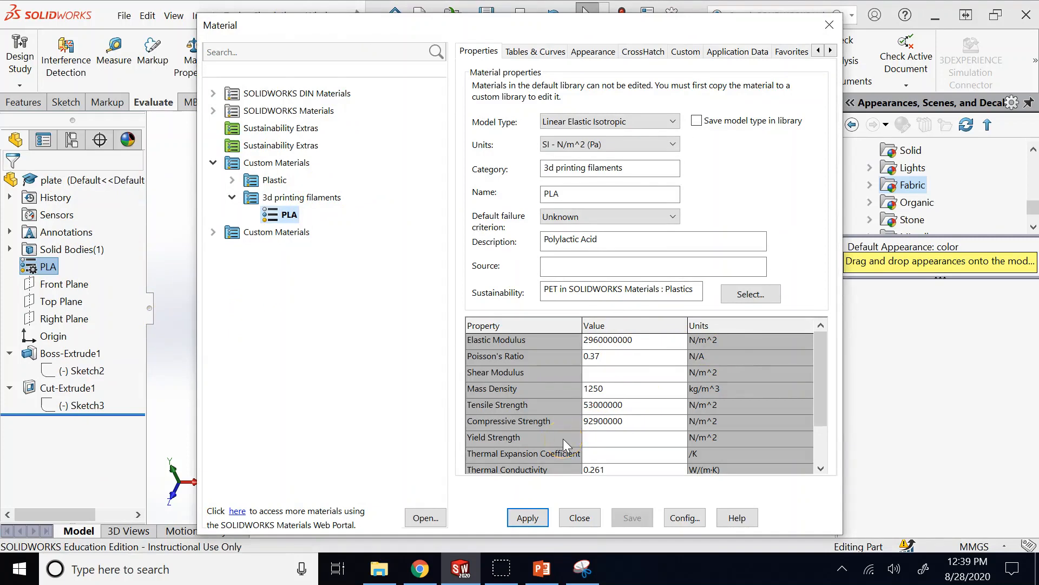
left_click(584, 54)
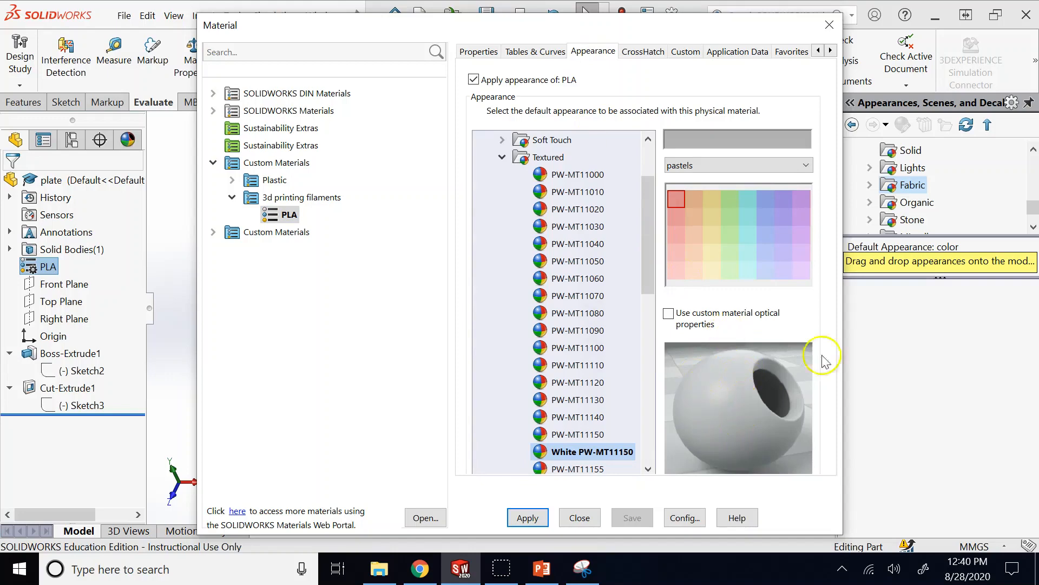
left_click(579, 518)
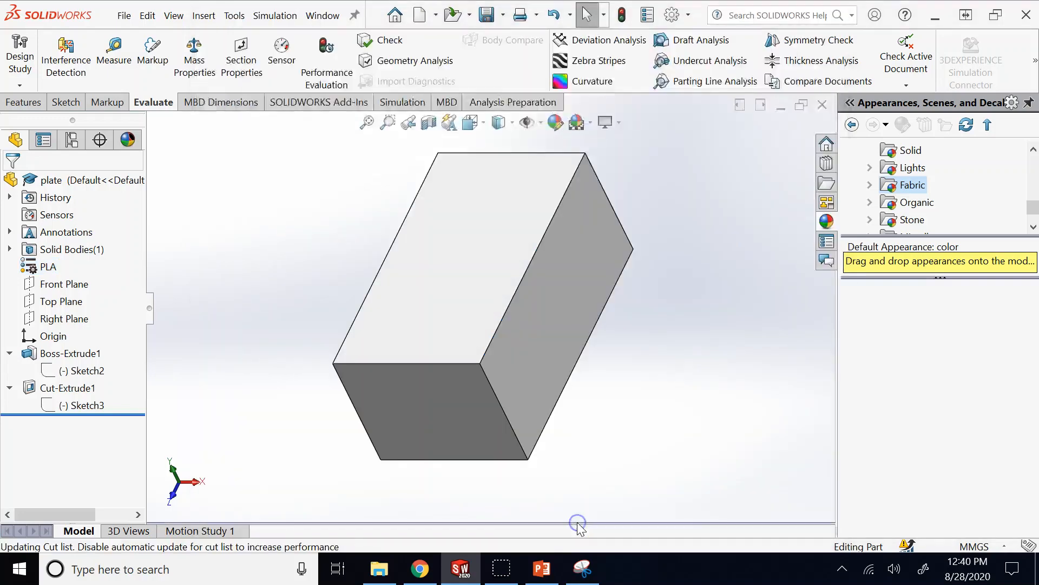
- Switch to PowerPoint and go through the slides from Add a Customized Material to Lights and Cameras
left_click(546, 567)
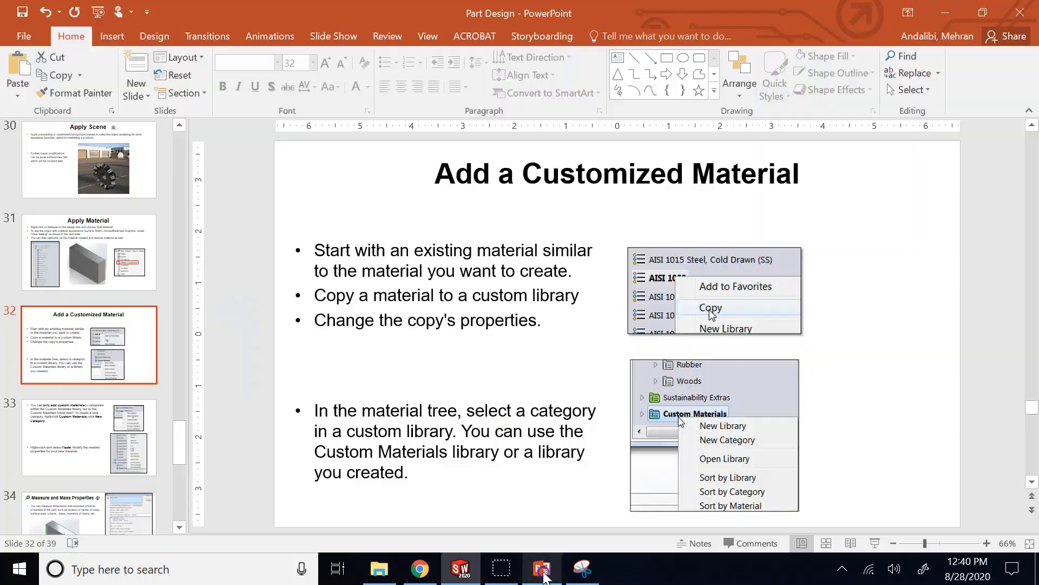
left_click(113, 442)
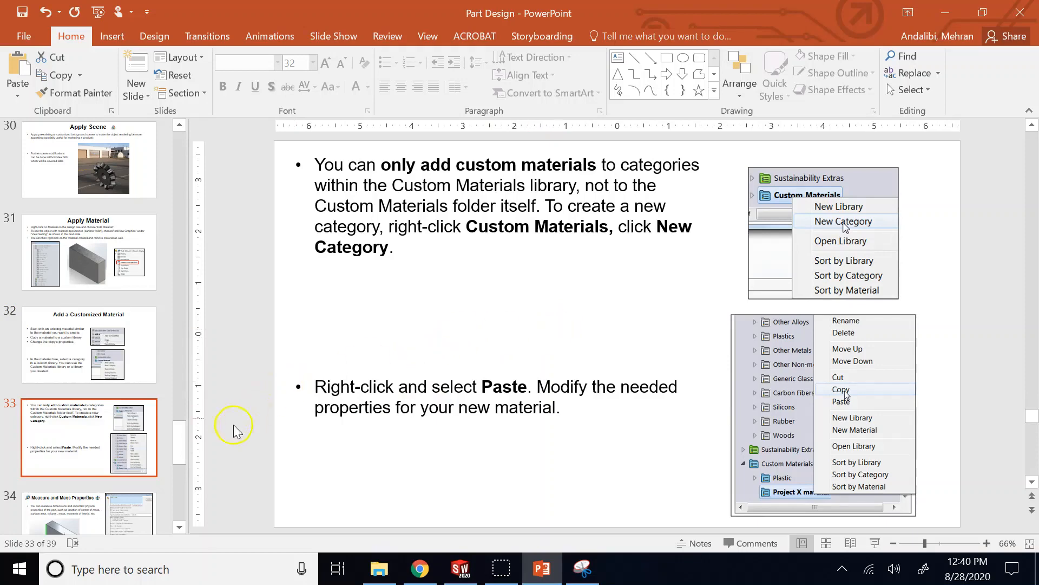
left_click(85, 504)
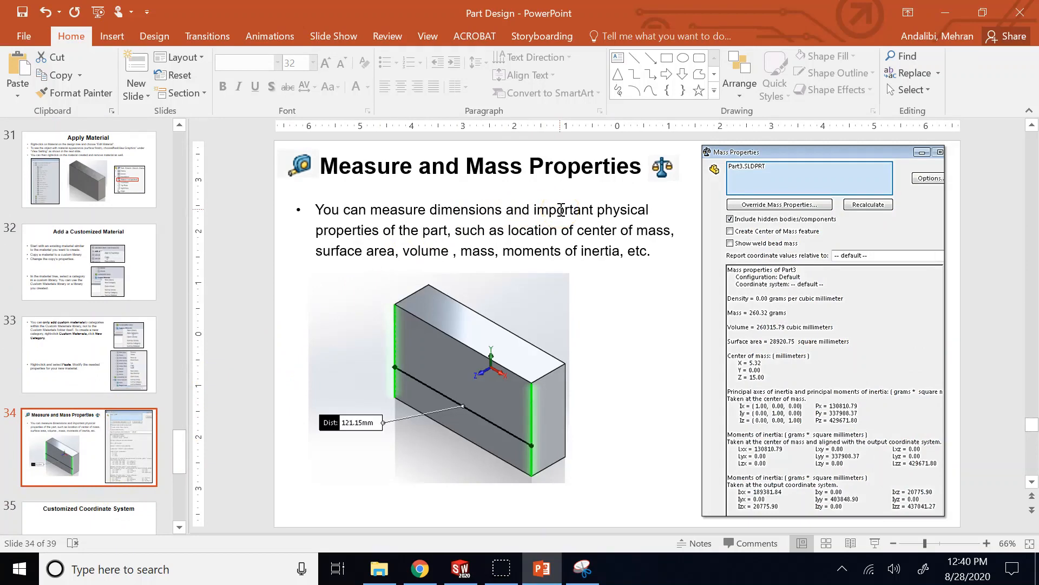
left_click(43, 511)
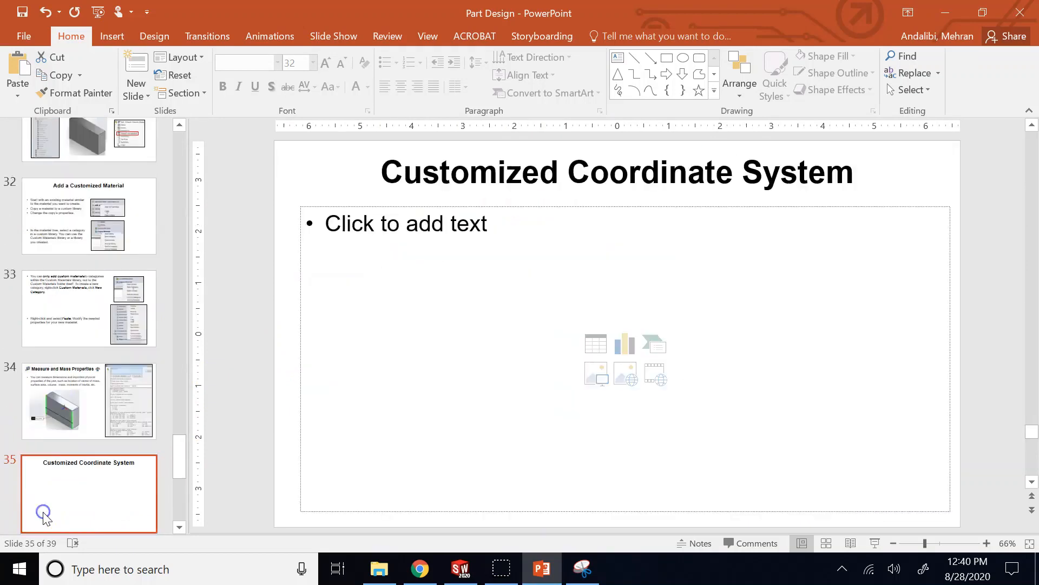
left_click(43, 511)
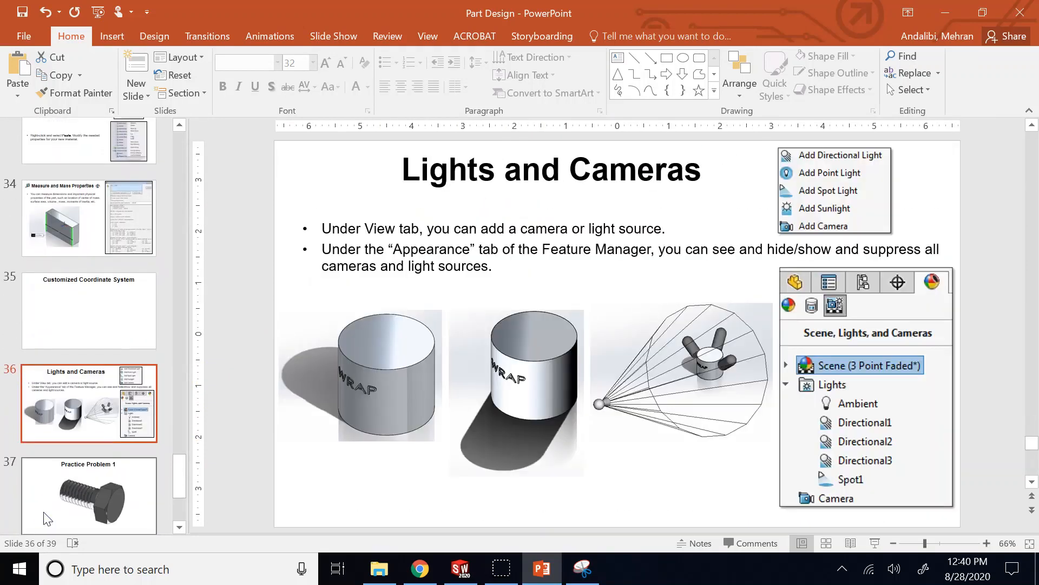